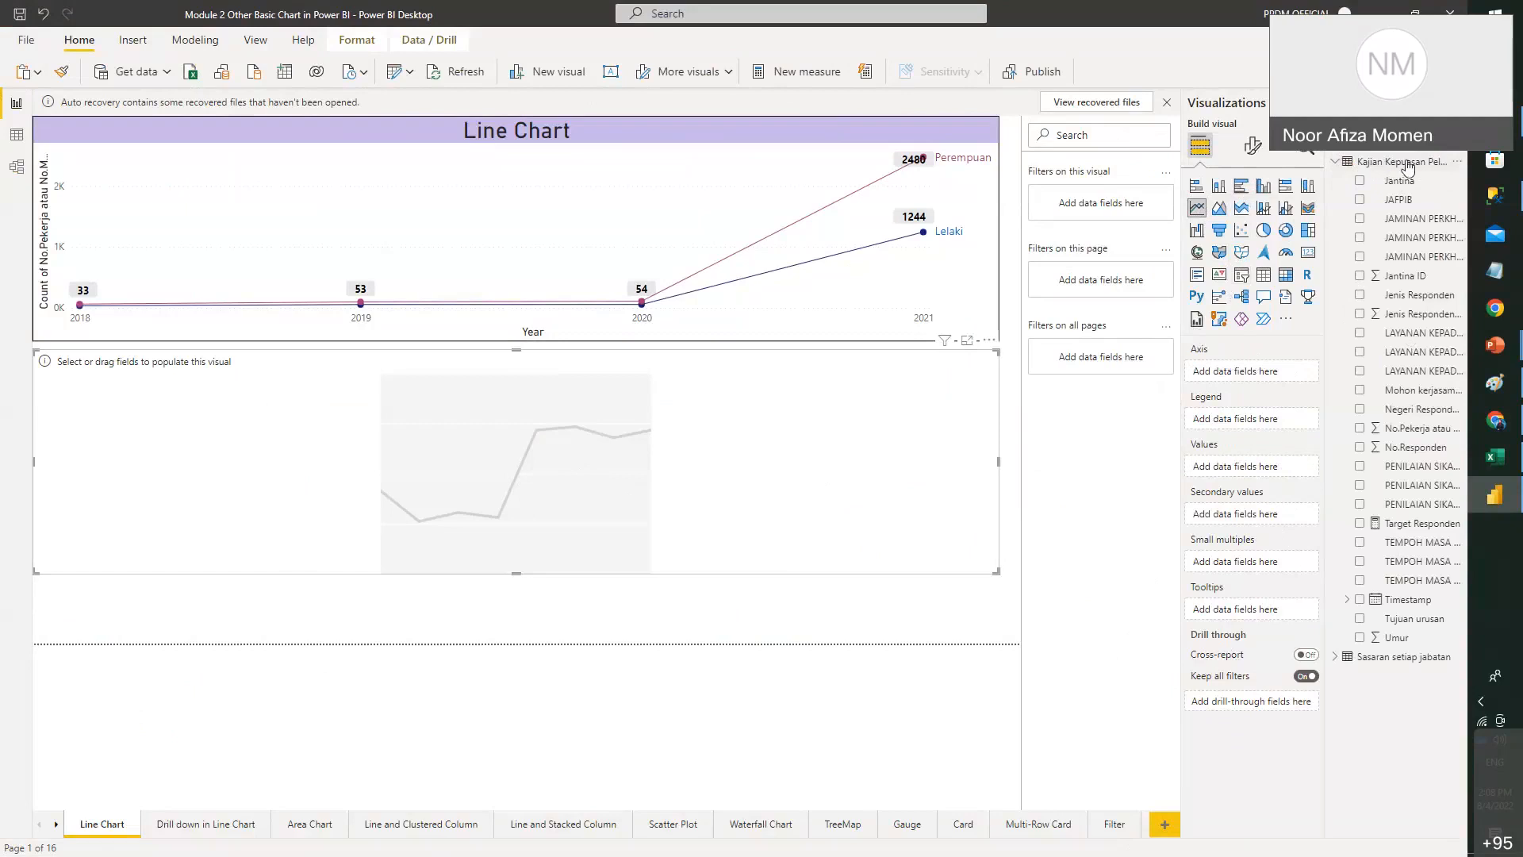
- Select the Timestamp field to inspect its column properties
left_click(1407, 602)
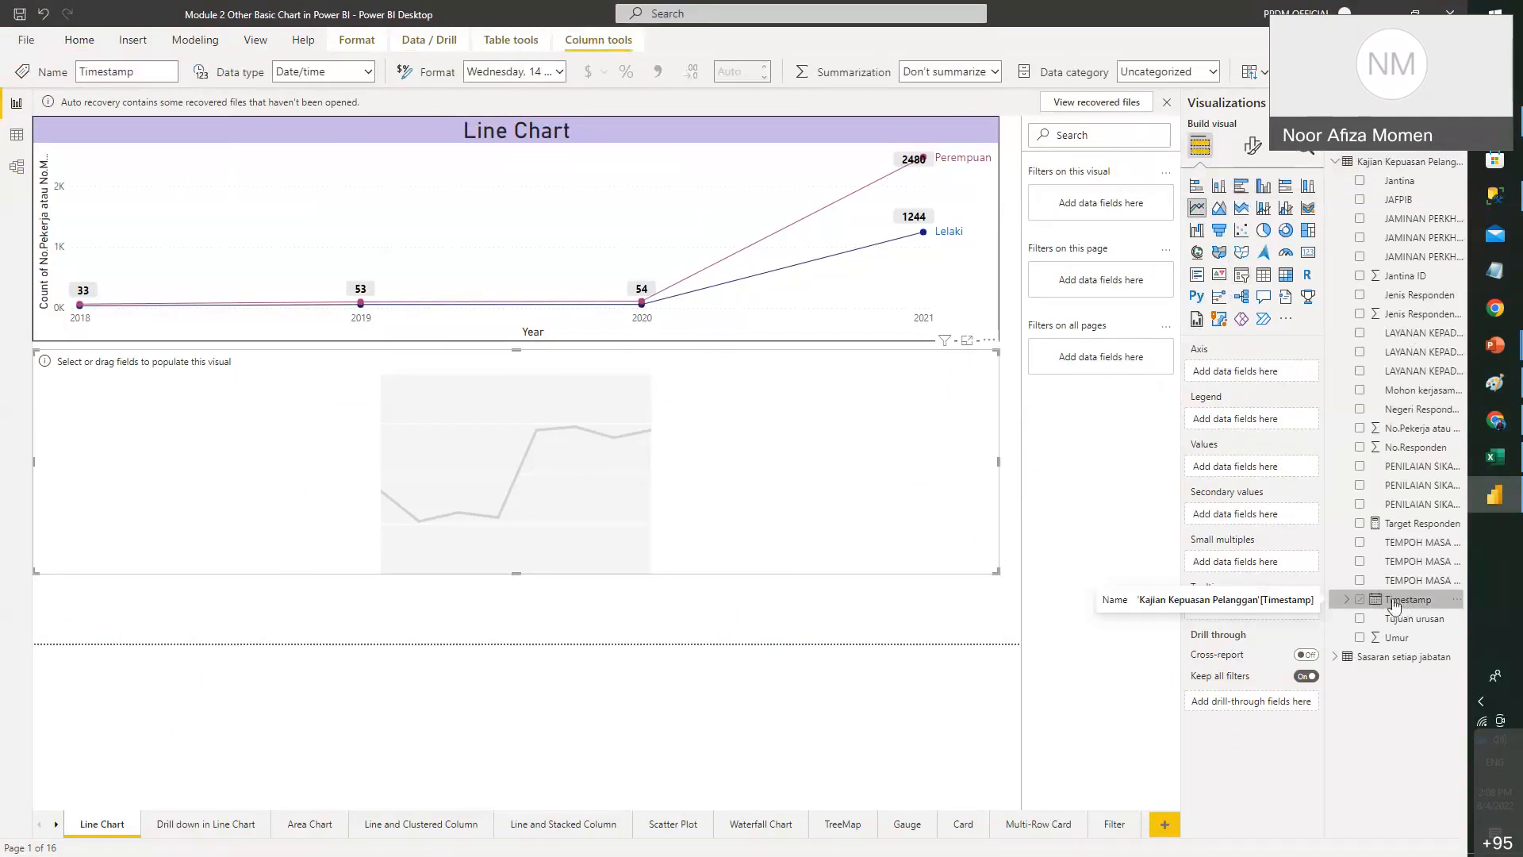
- Put the Timestamp date hierarchy on the axis, formatted as year only (yyyy)
left_click_drag(1403, 605, 1268, 379)
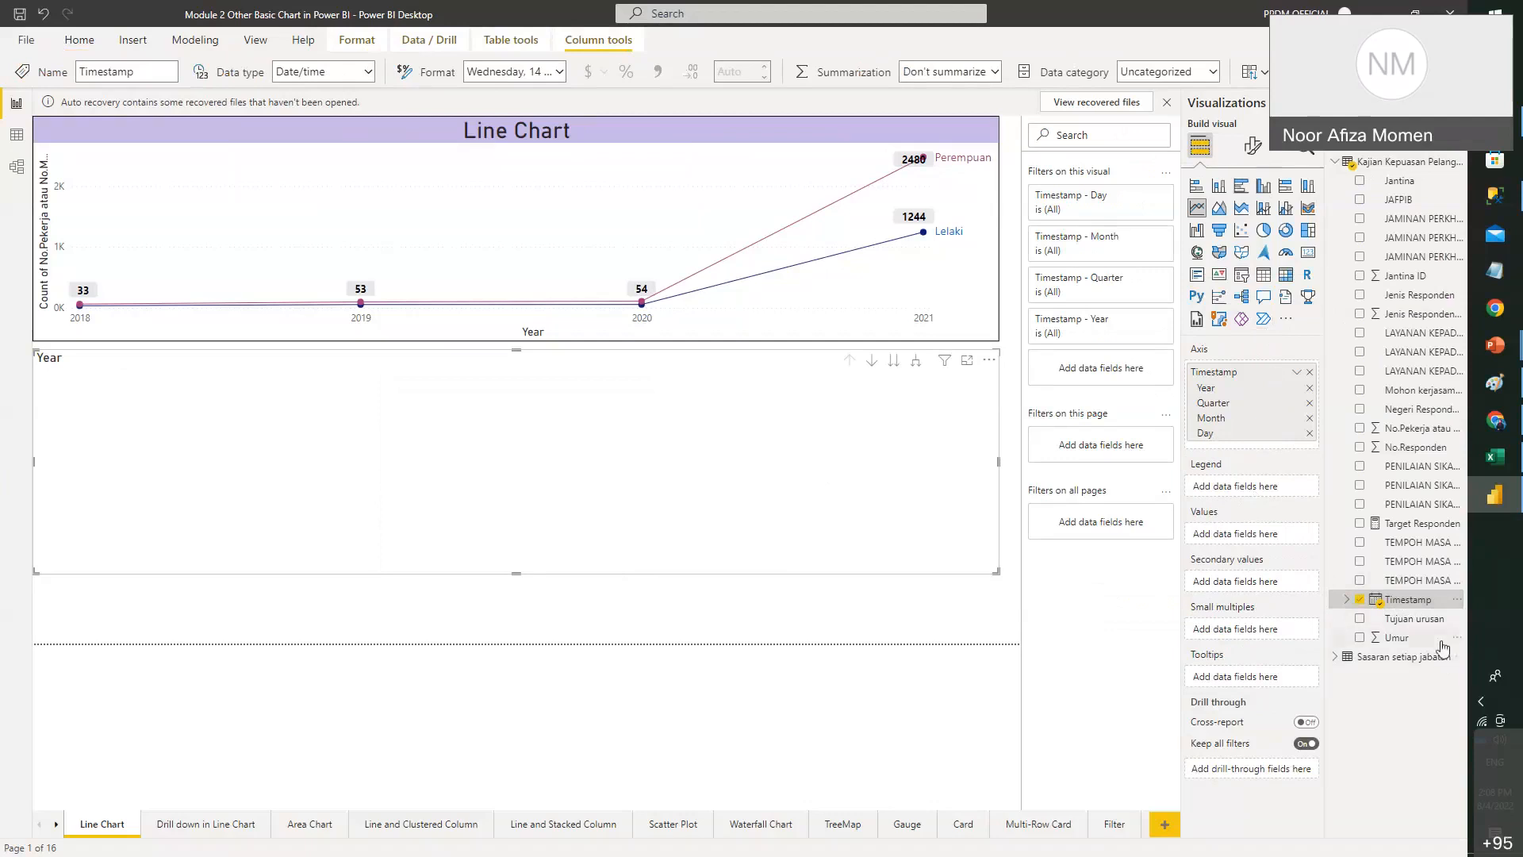
left_click(559, 73)
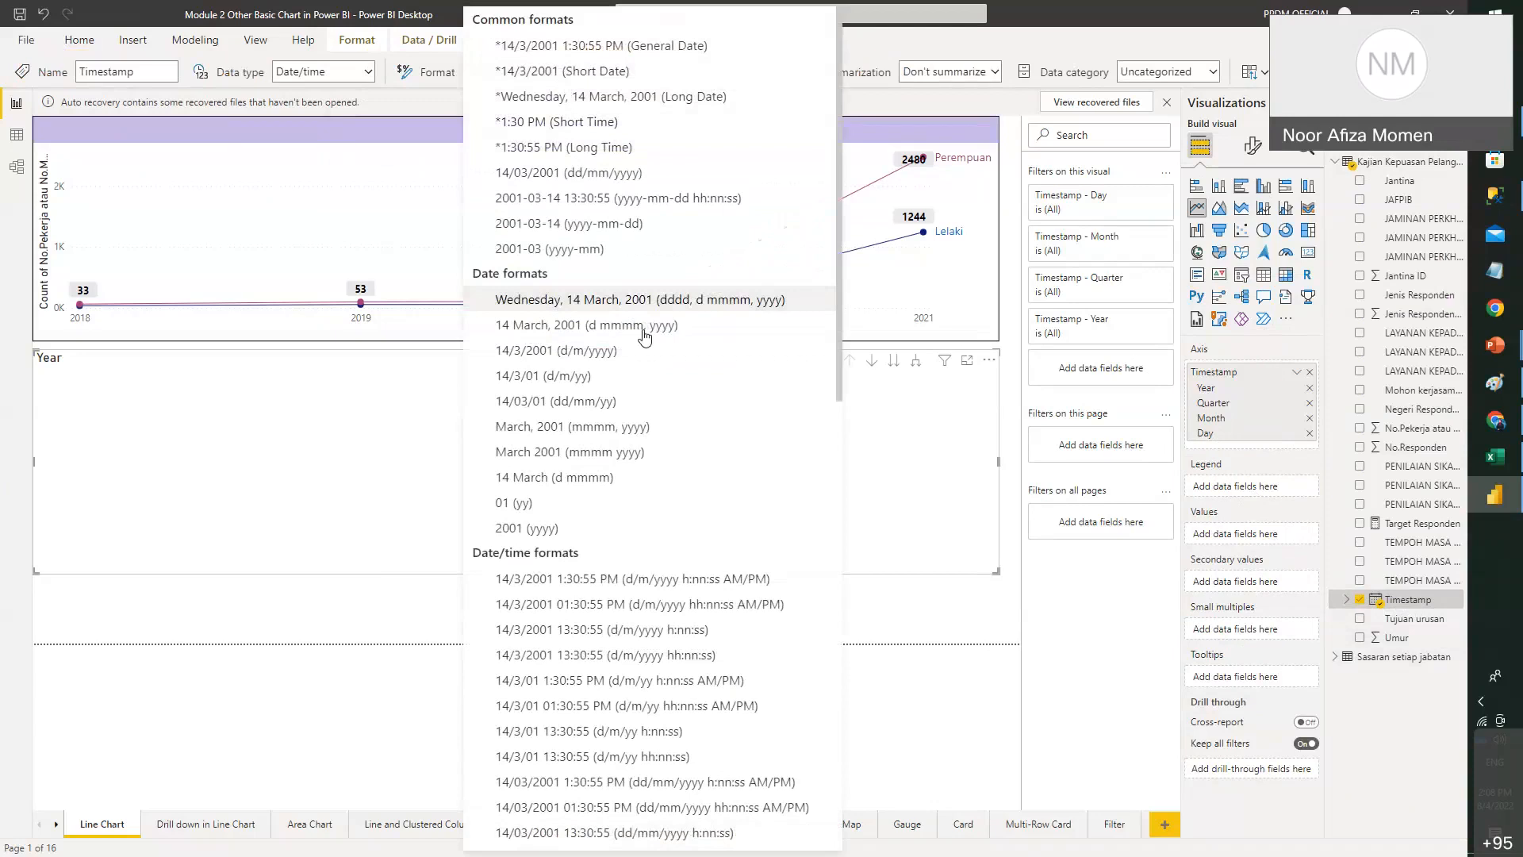
left_click(594, 530)
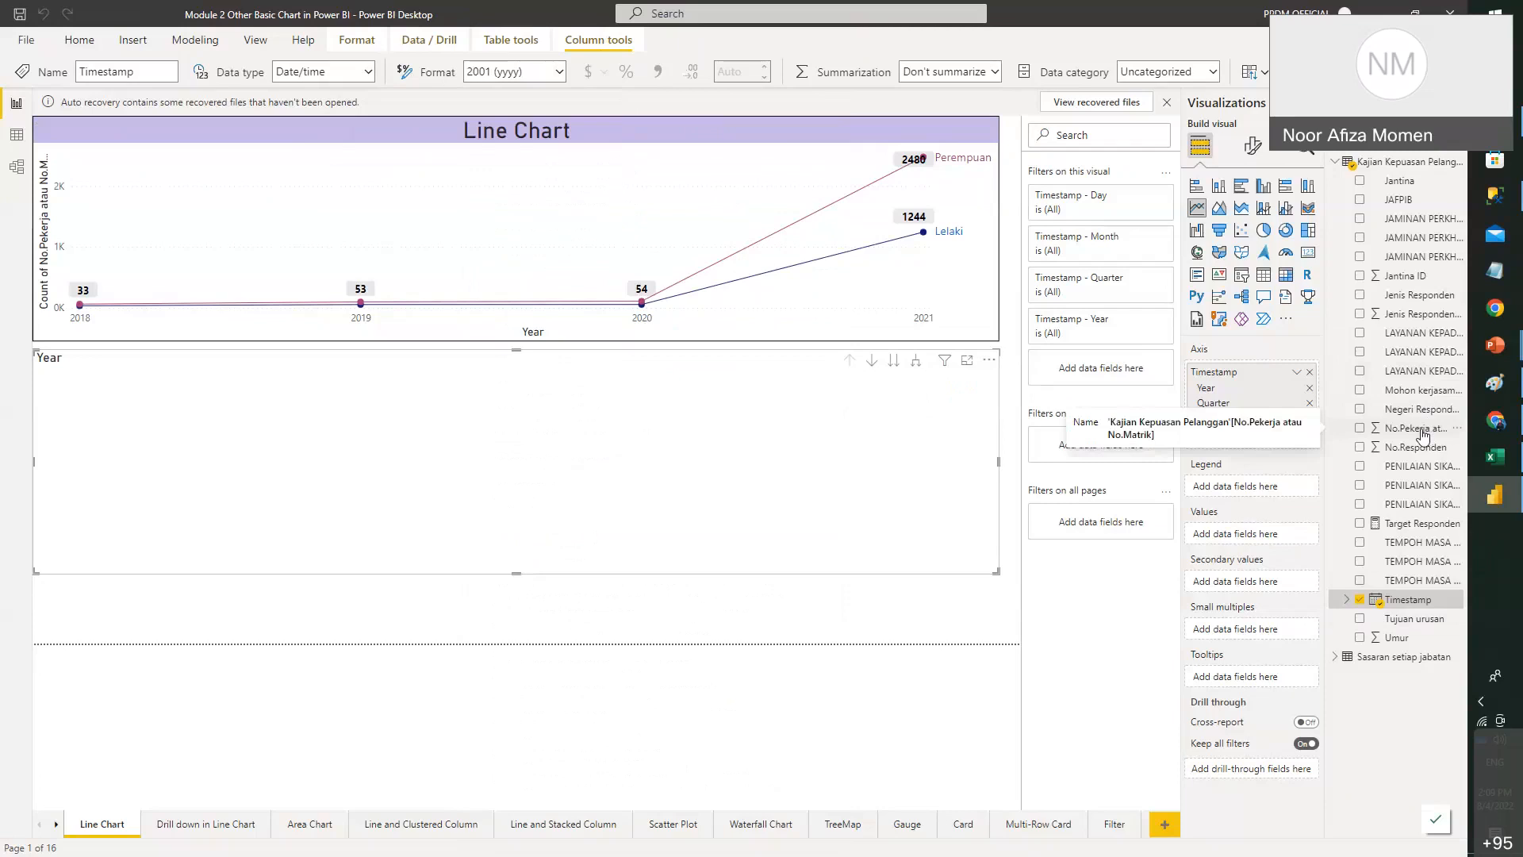
- Add Count of No.Pekerja atau No.Matrik as values and make the lower chart taller
left_click_drag(1423, 434, 1296, 536)
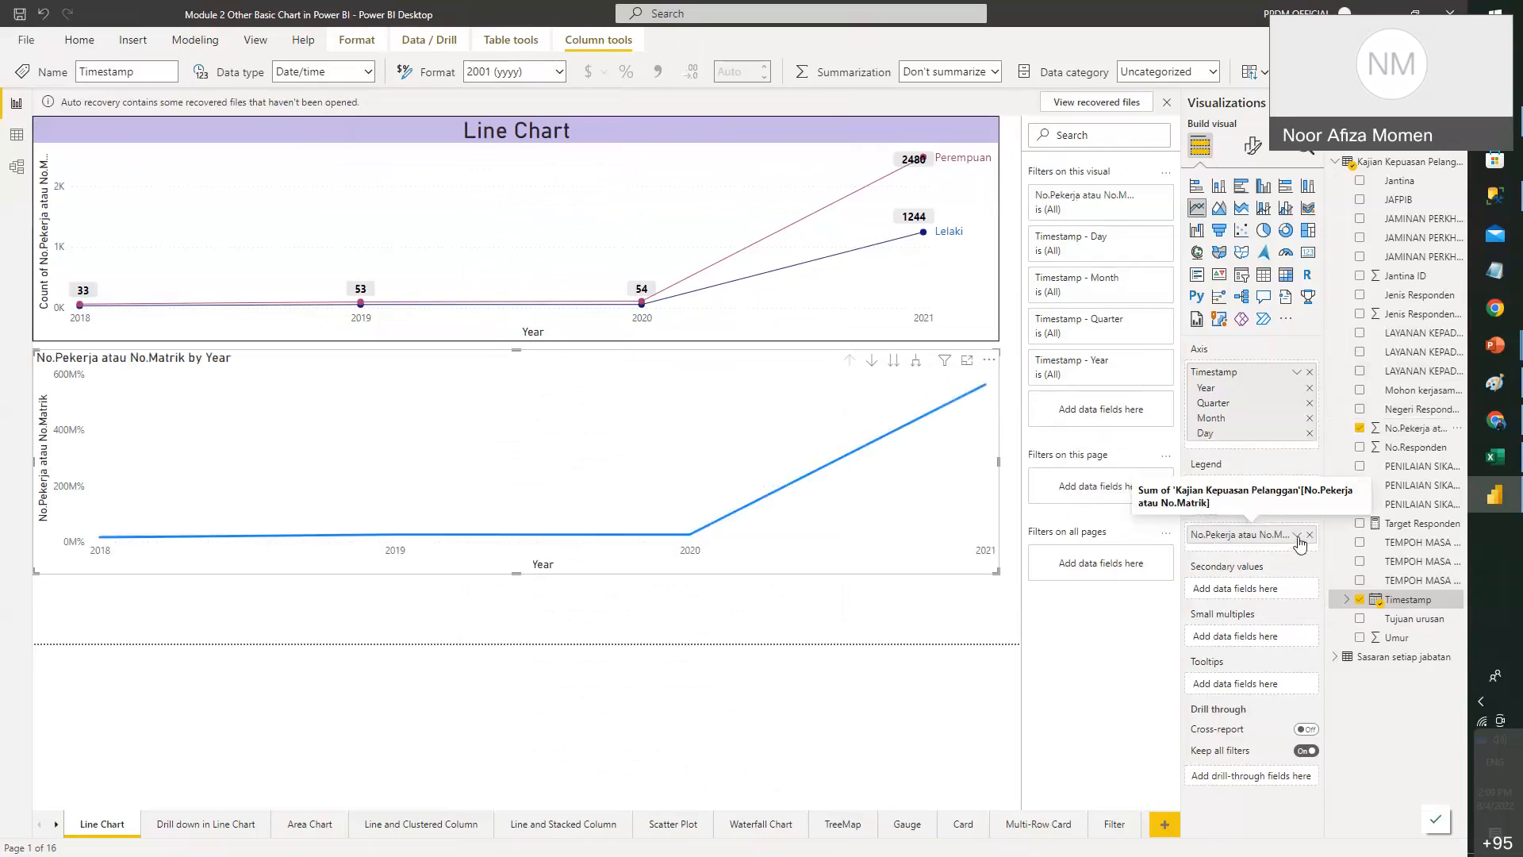
left_click(1297, 535)
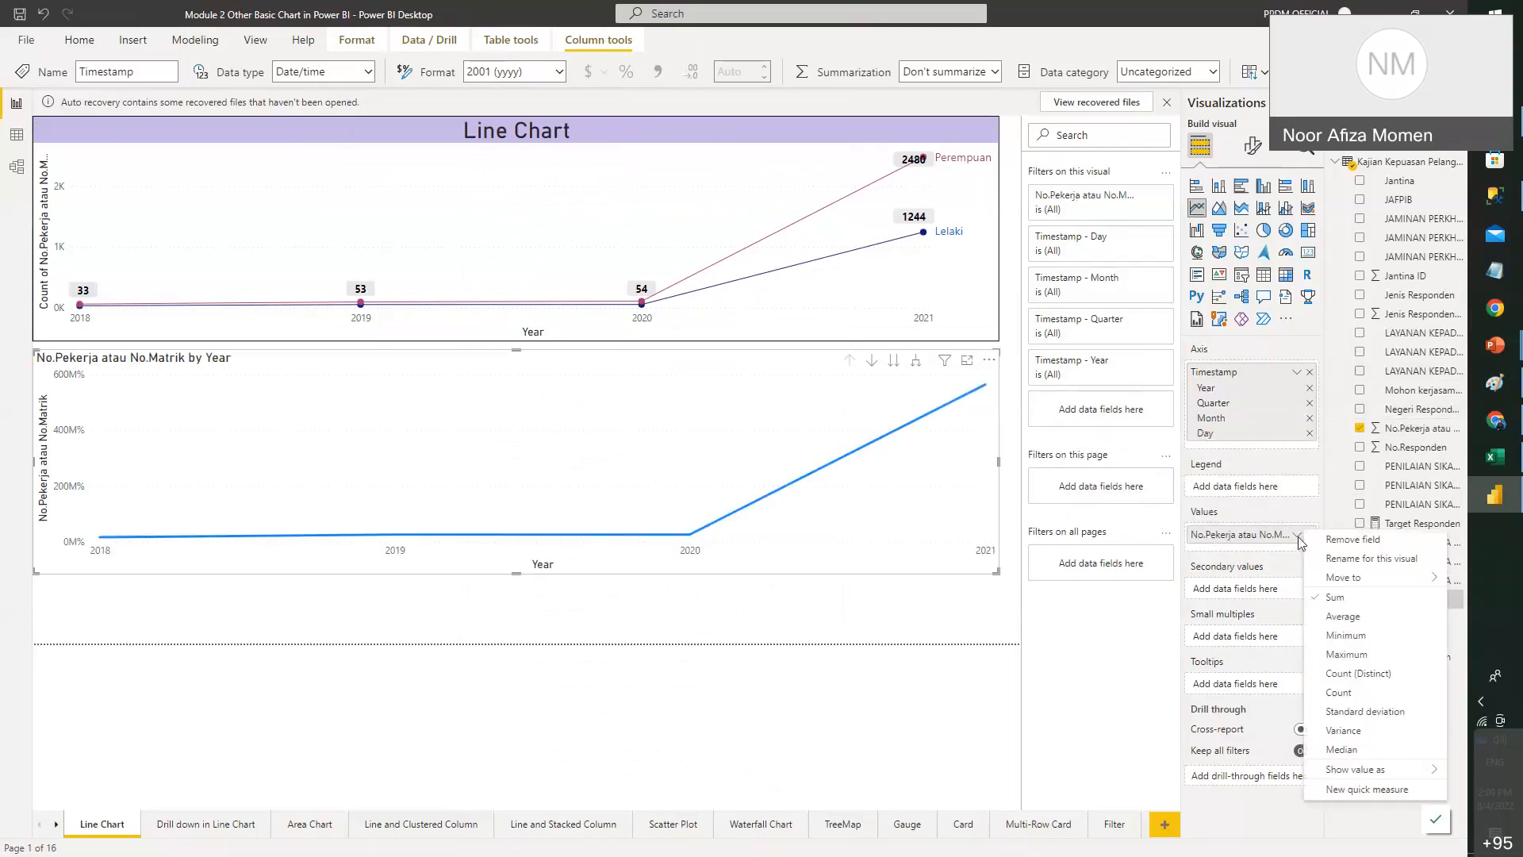
left_click(1341, 693)
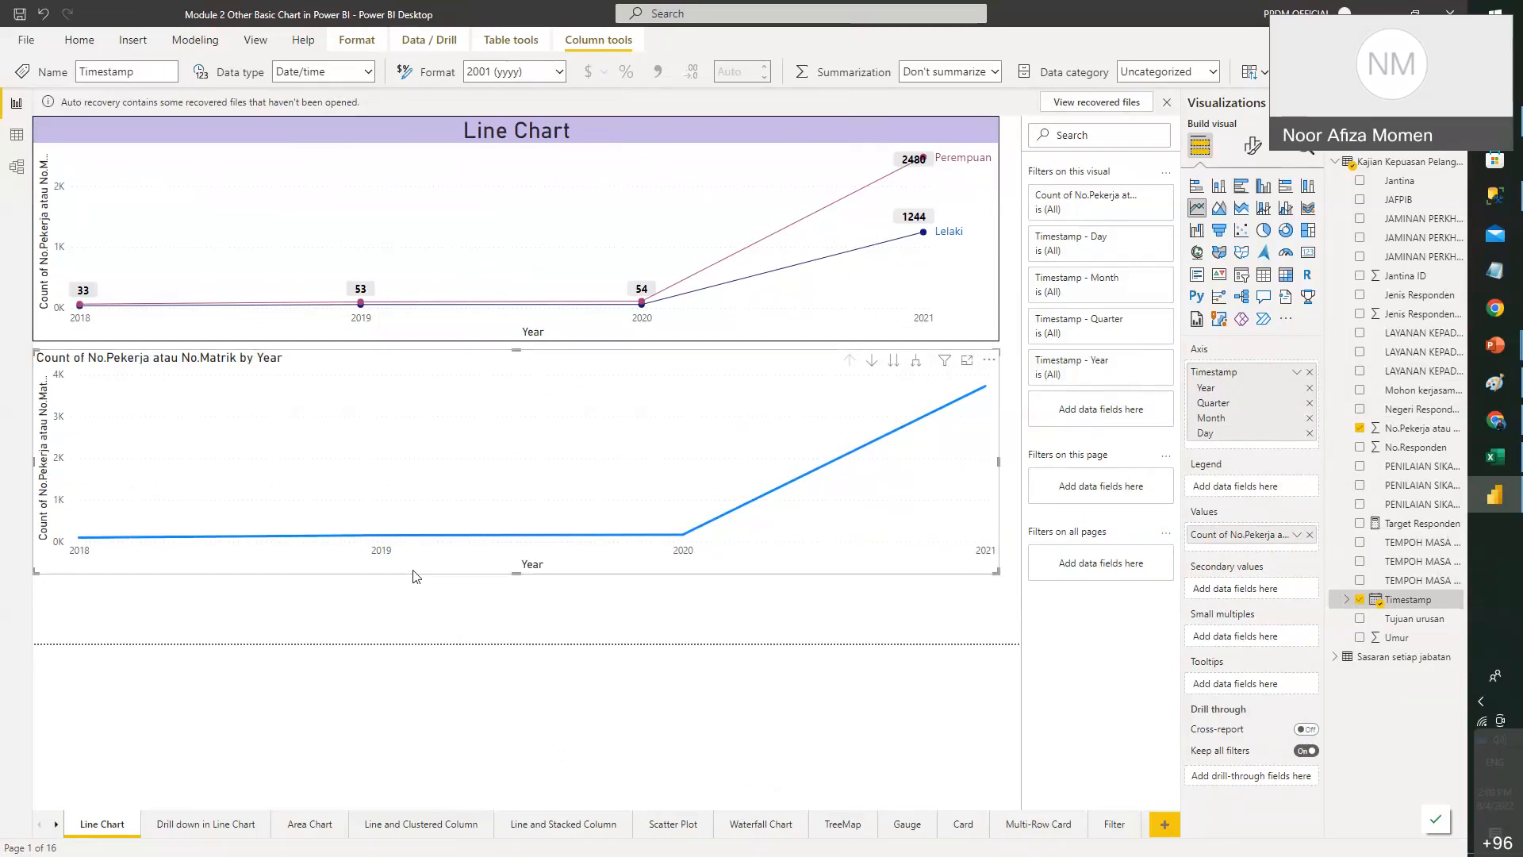
left_click_drag(517, 572, 517, 647)
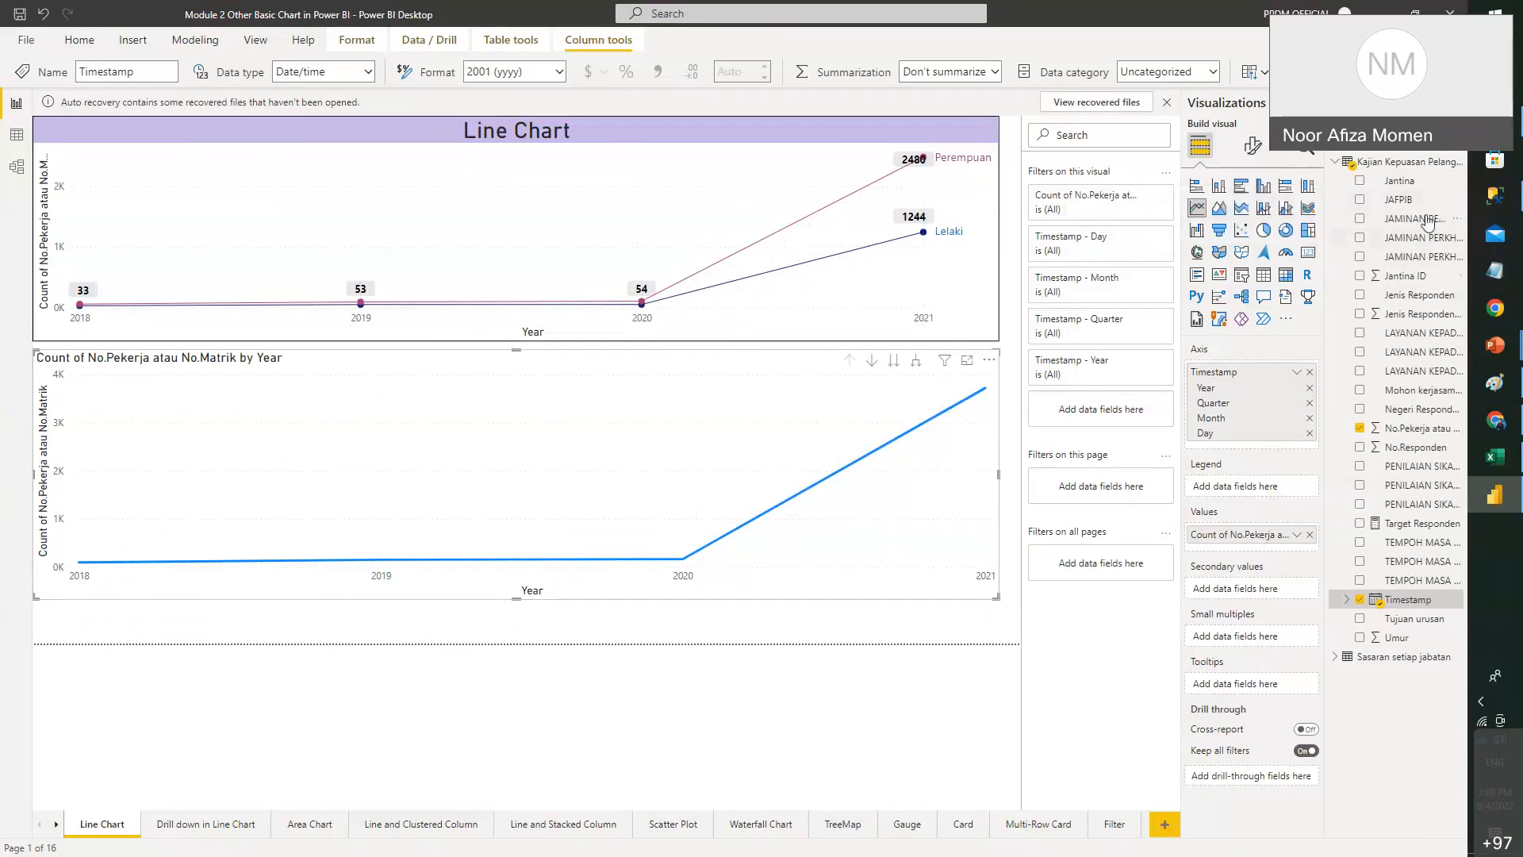
left_click(1392, 189)
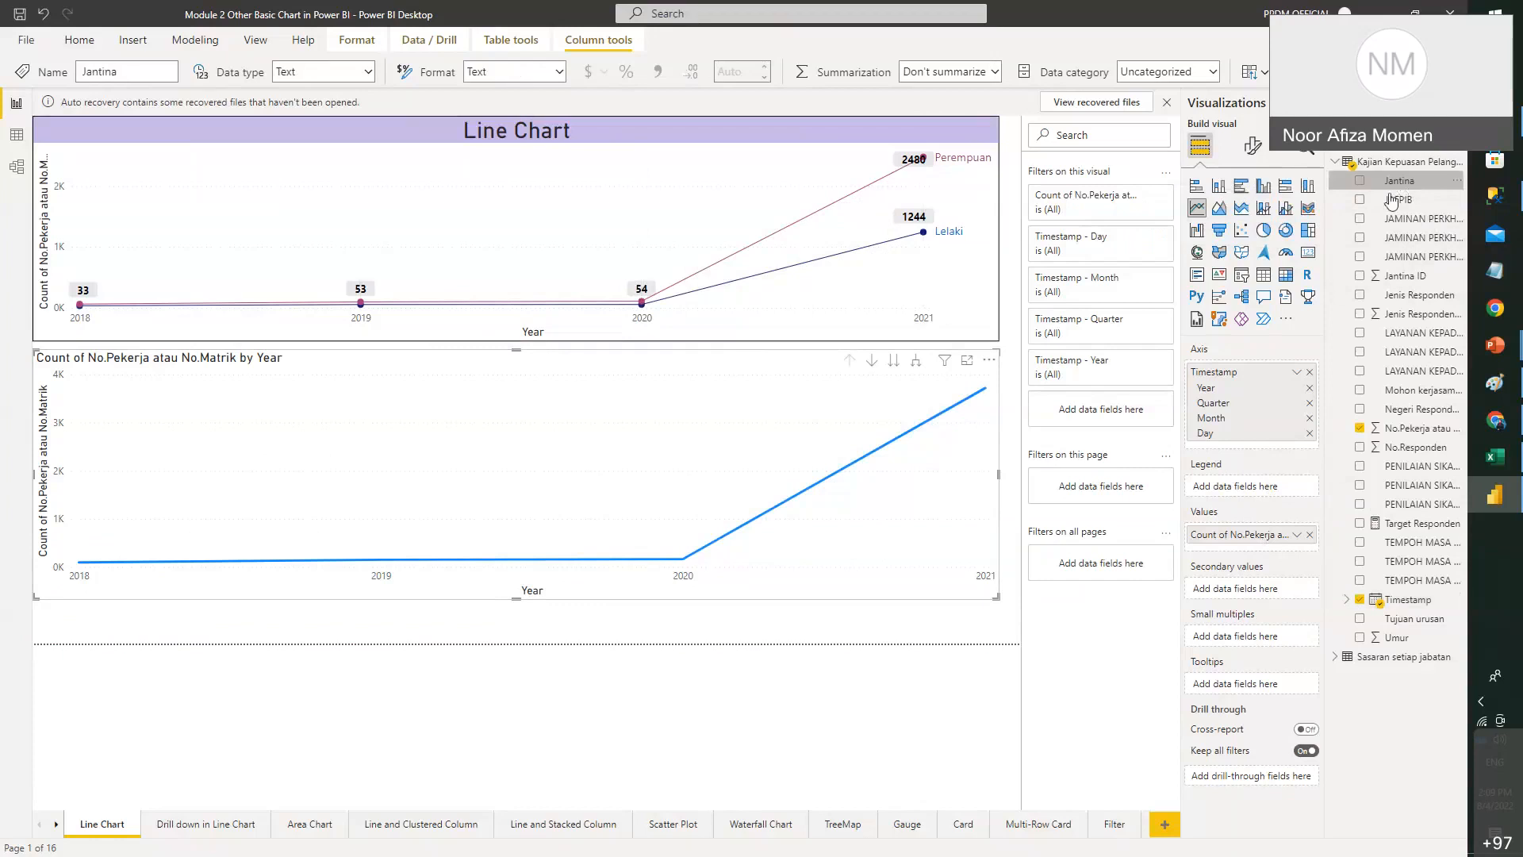
- Split the lower chart into Lelaki and Perempuan lines by Jantina and turn on data labels
left_click_drag(1393, 197, 1262, 487)
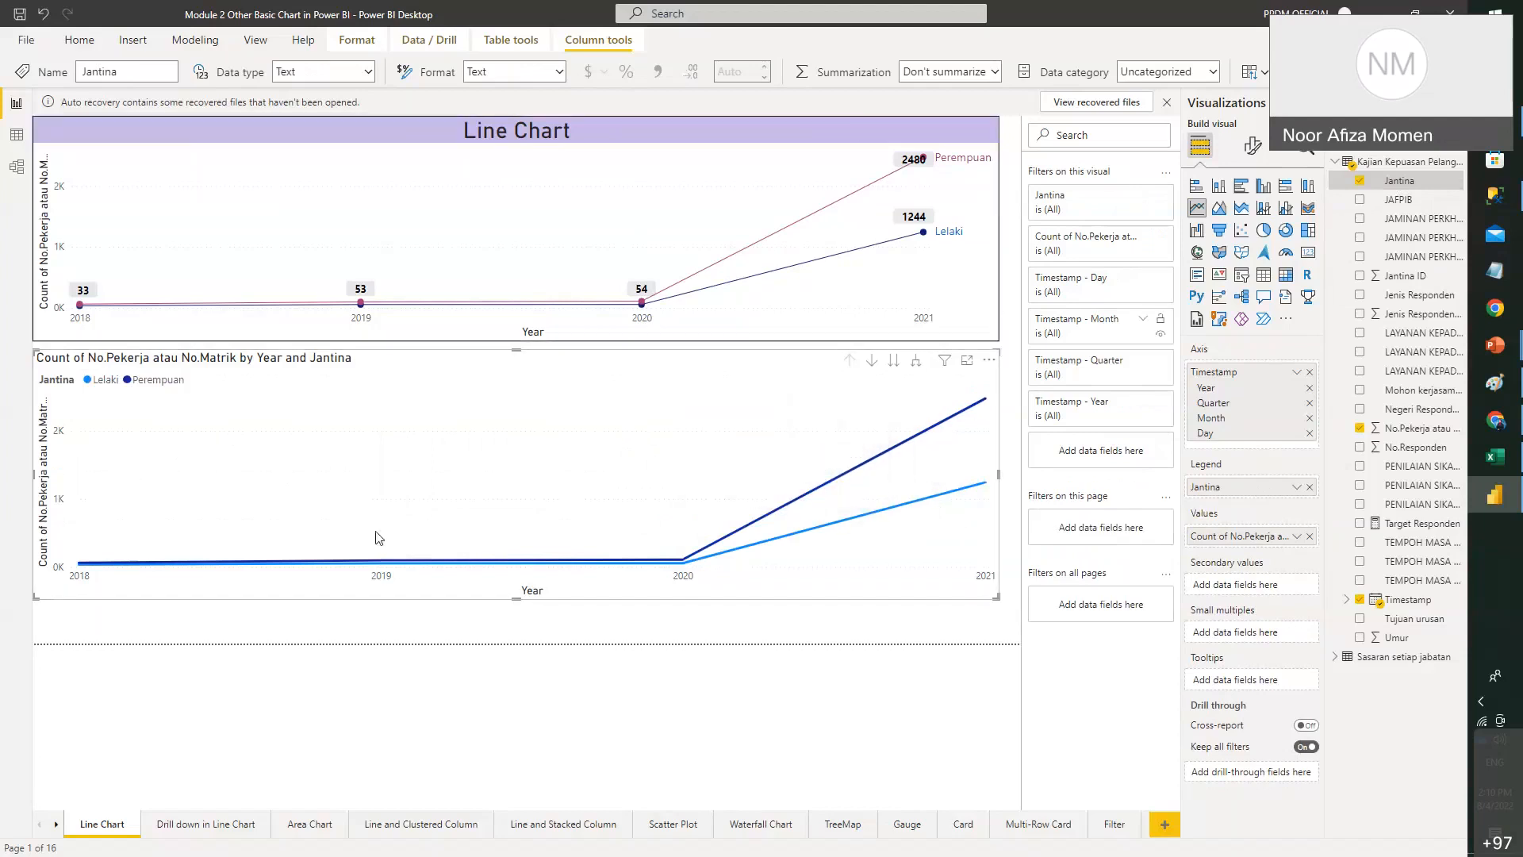
left_click(1253, 147)
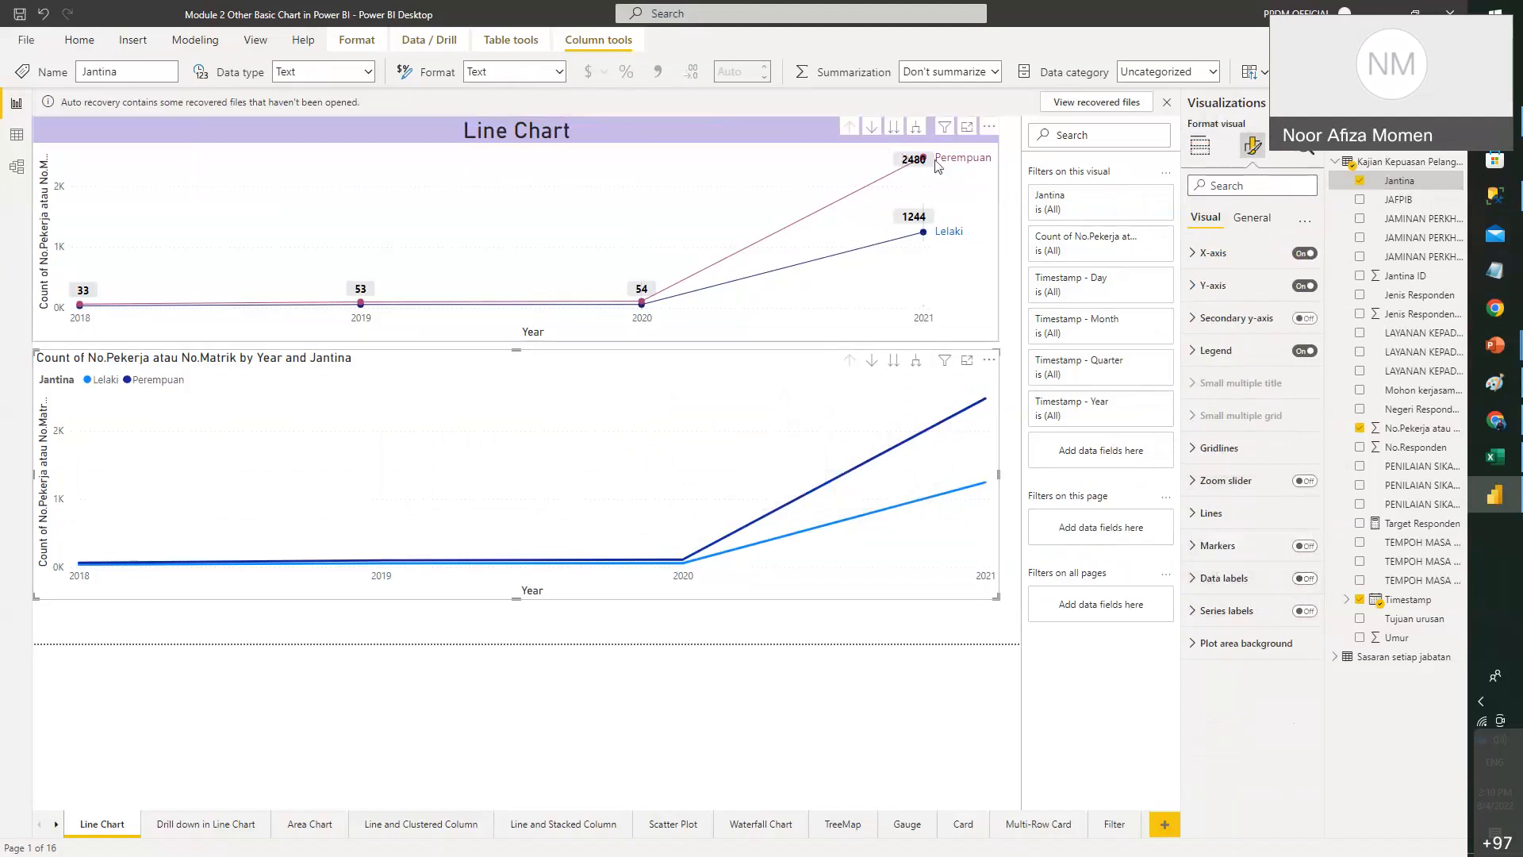
left_click(1305, 578)
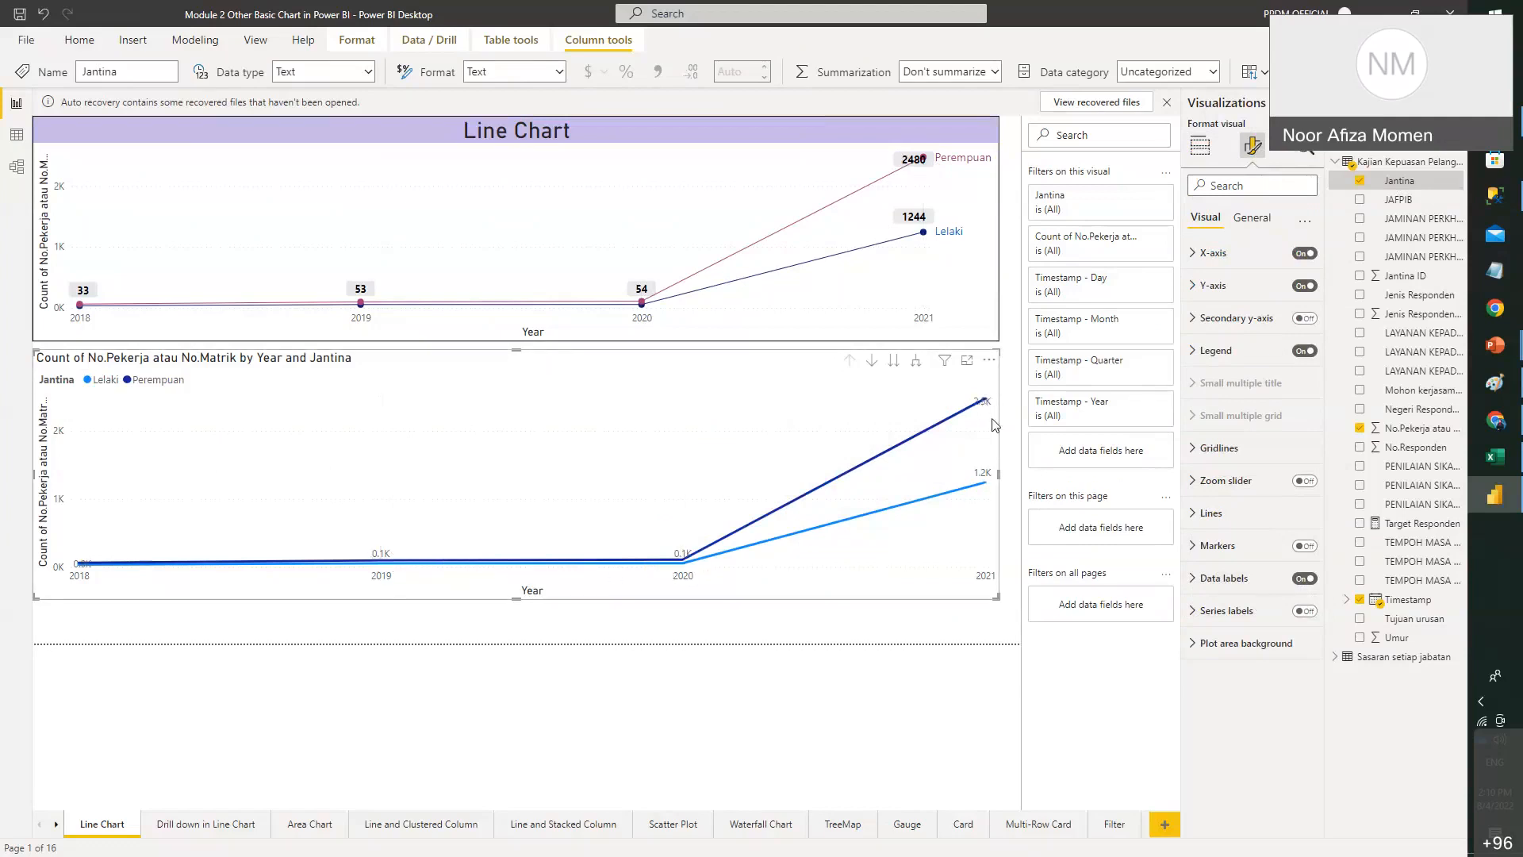
- Set the data label values' Display units to None so labels show exact counts
mouse_move(984, 409)
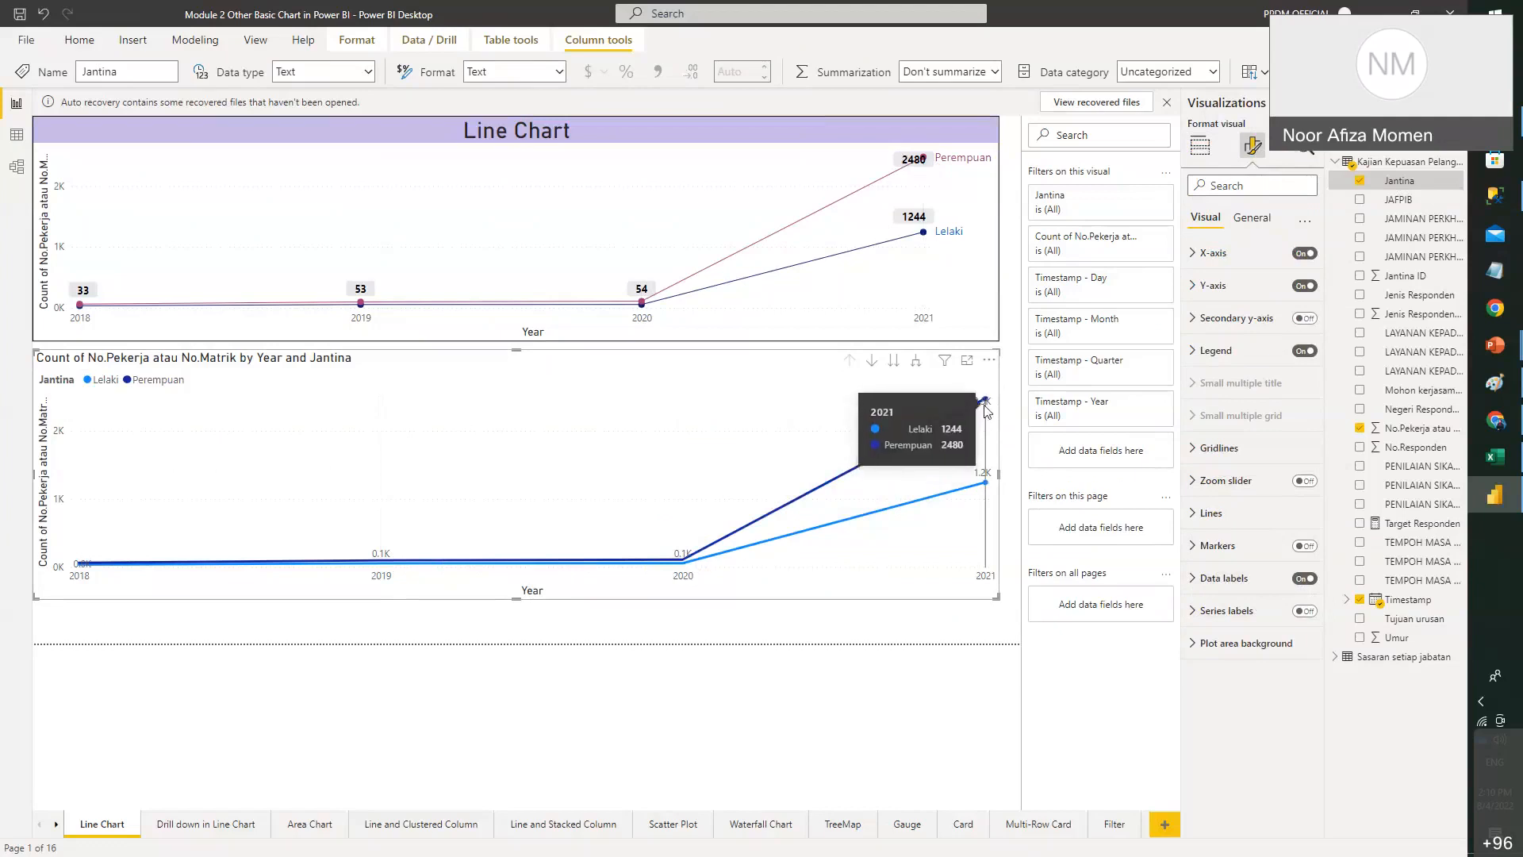
left_click(1196, 579)
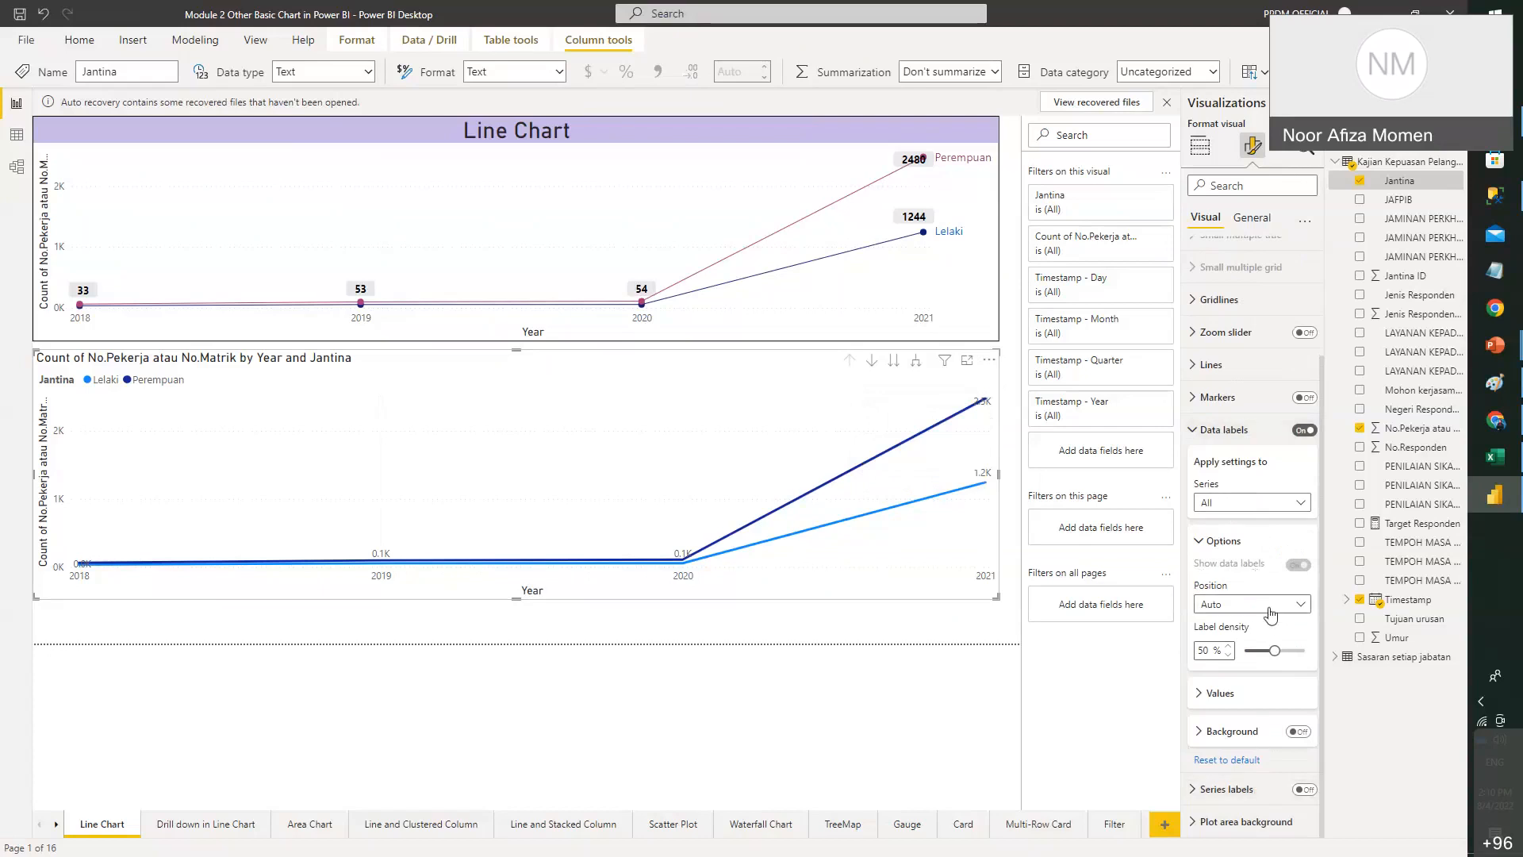
left_click(1217, 693)
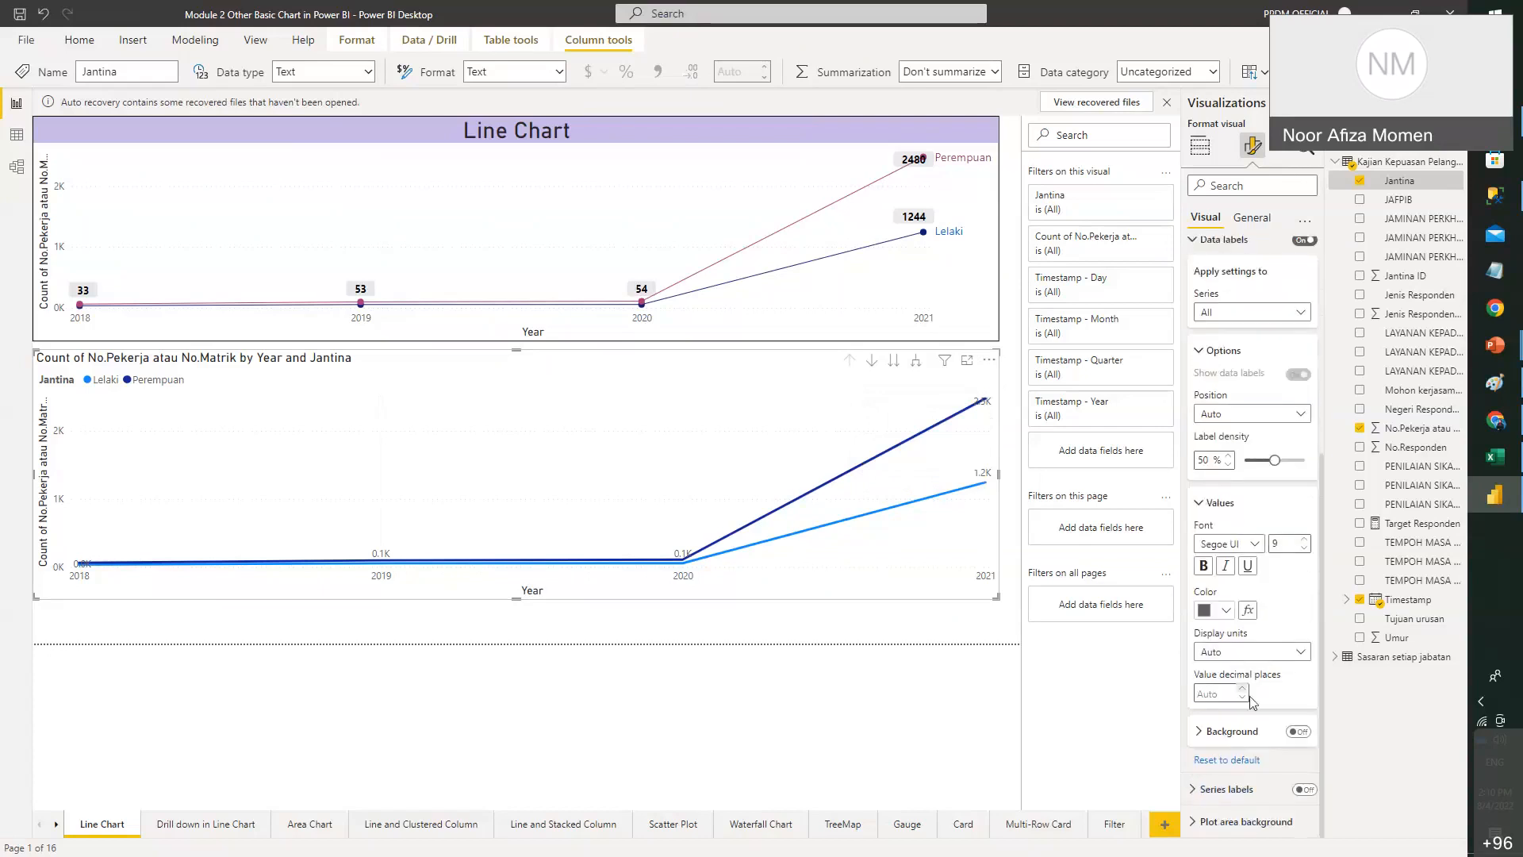
left_click(1293, 652)
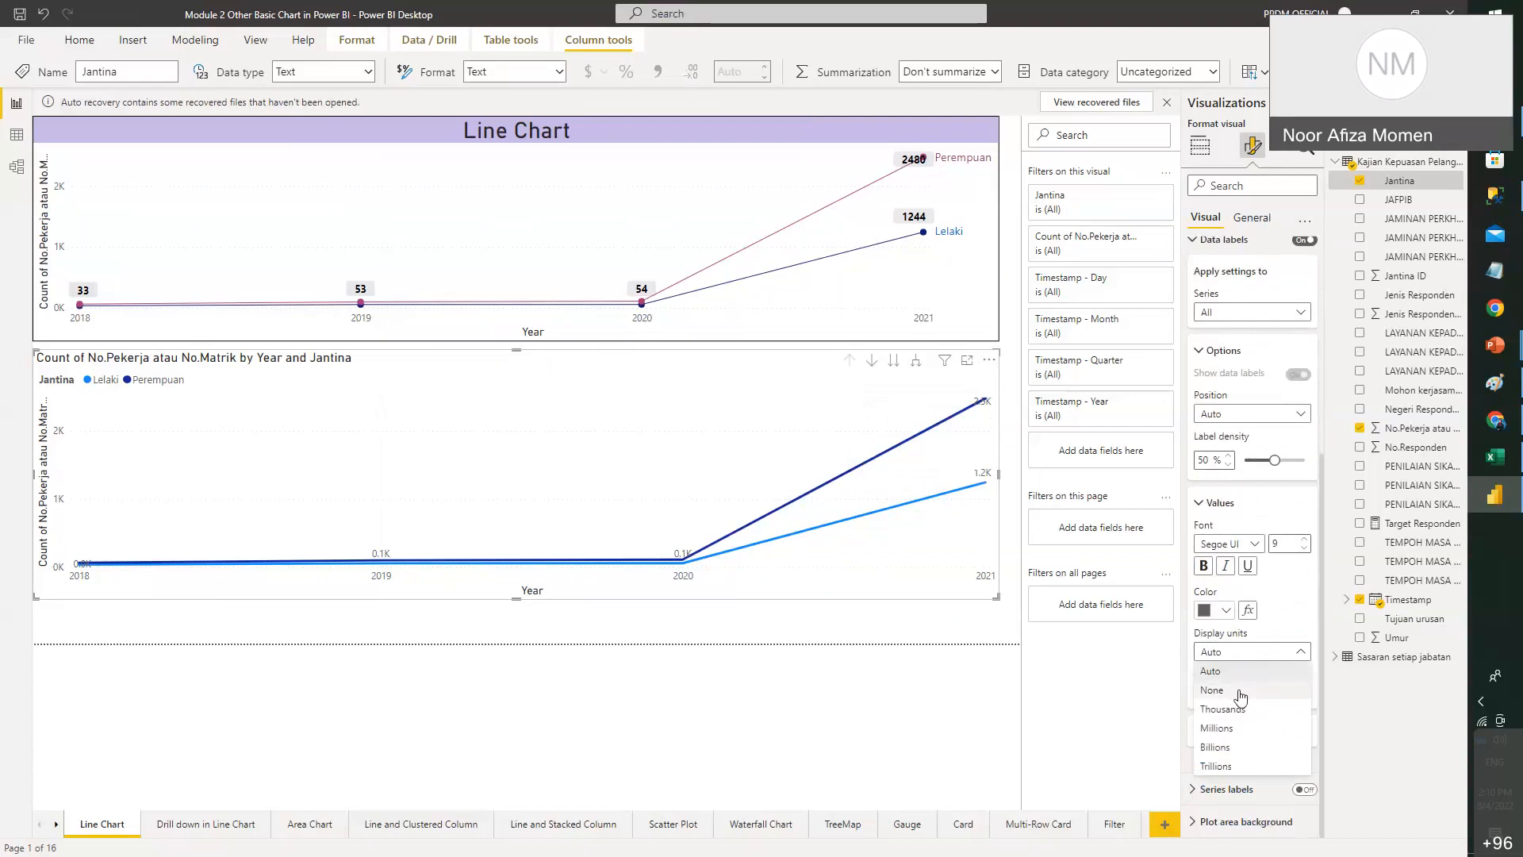
left_click(1238, 693)
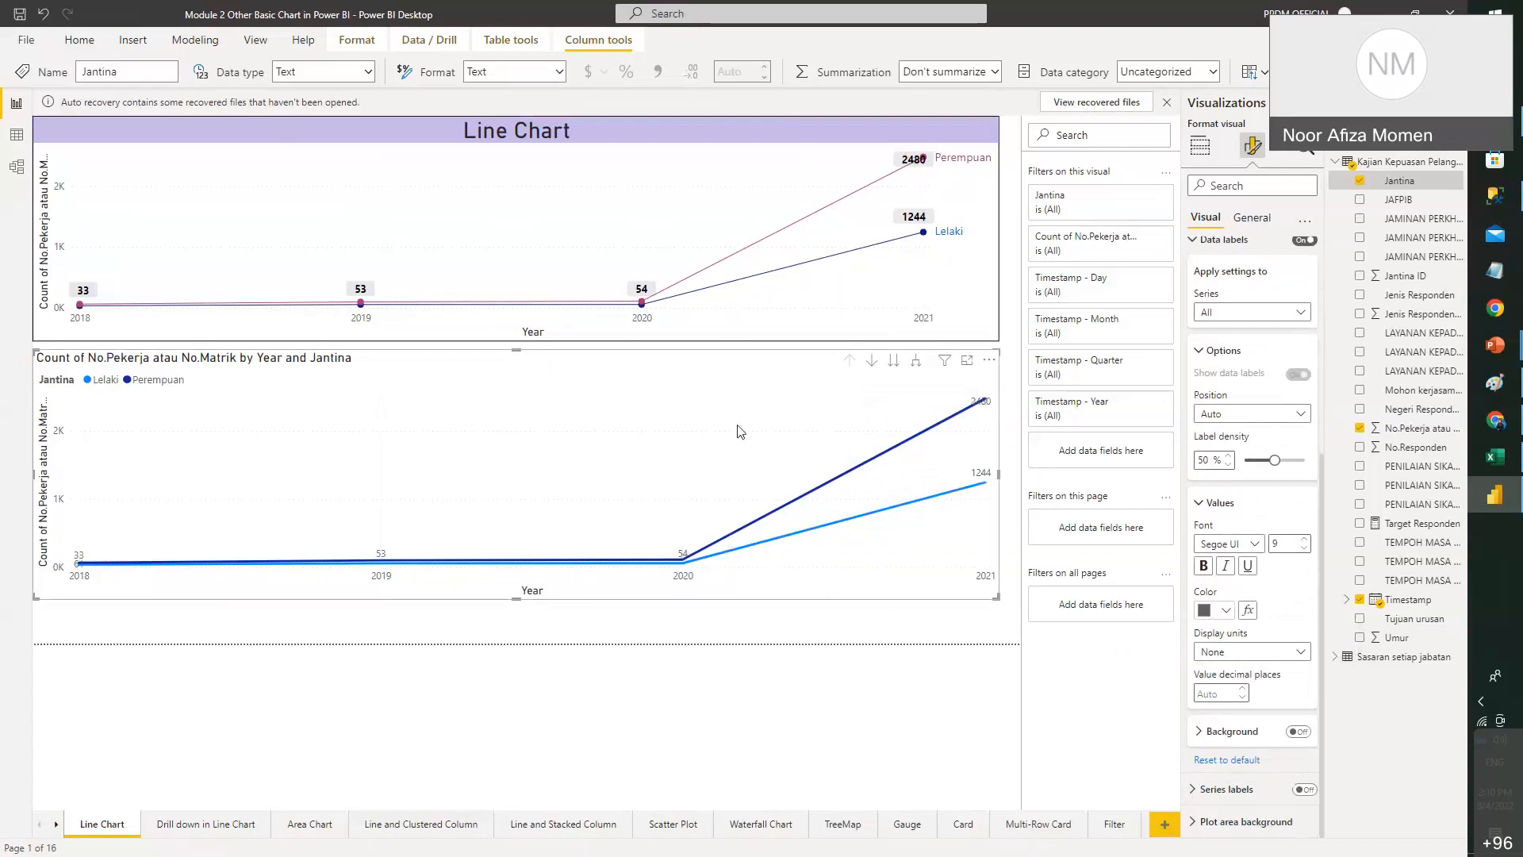
mouse_move(519, 238)
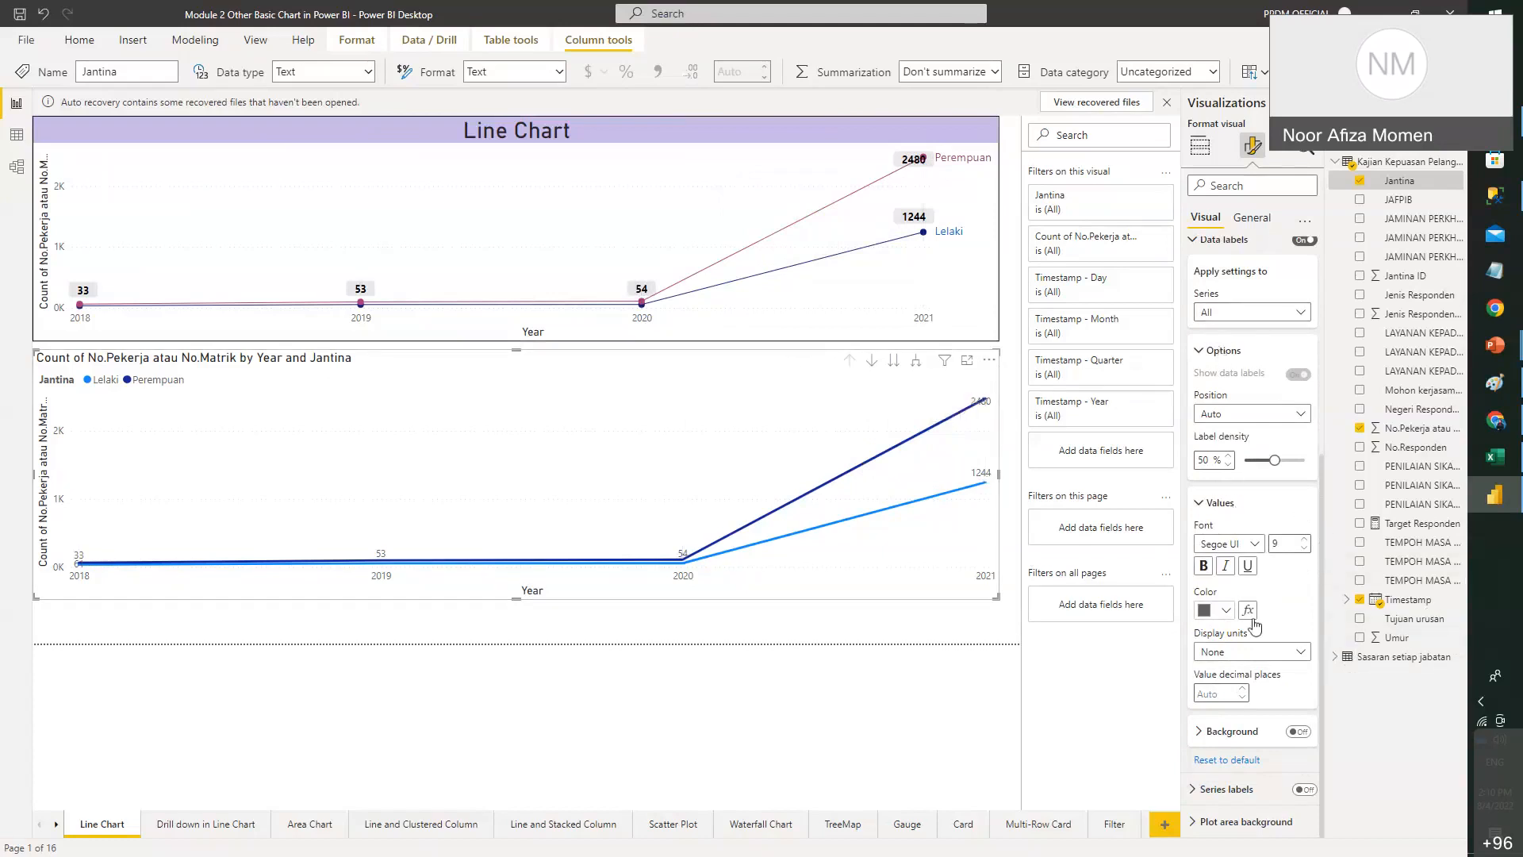
- Reopen the data label settings, briefly targeting Lelaki, then apply them to all series
scroll(1251, 624, "up", 3)
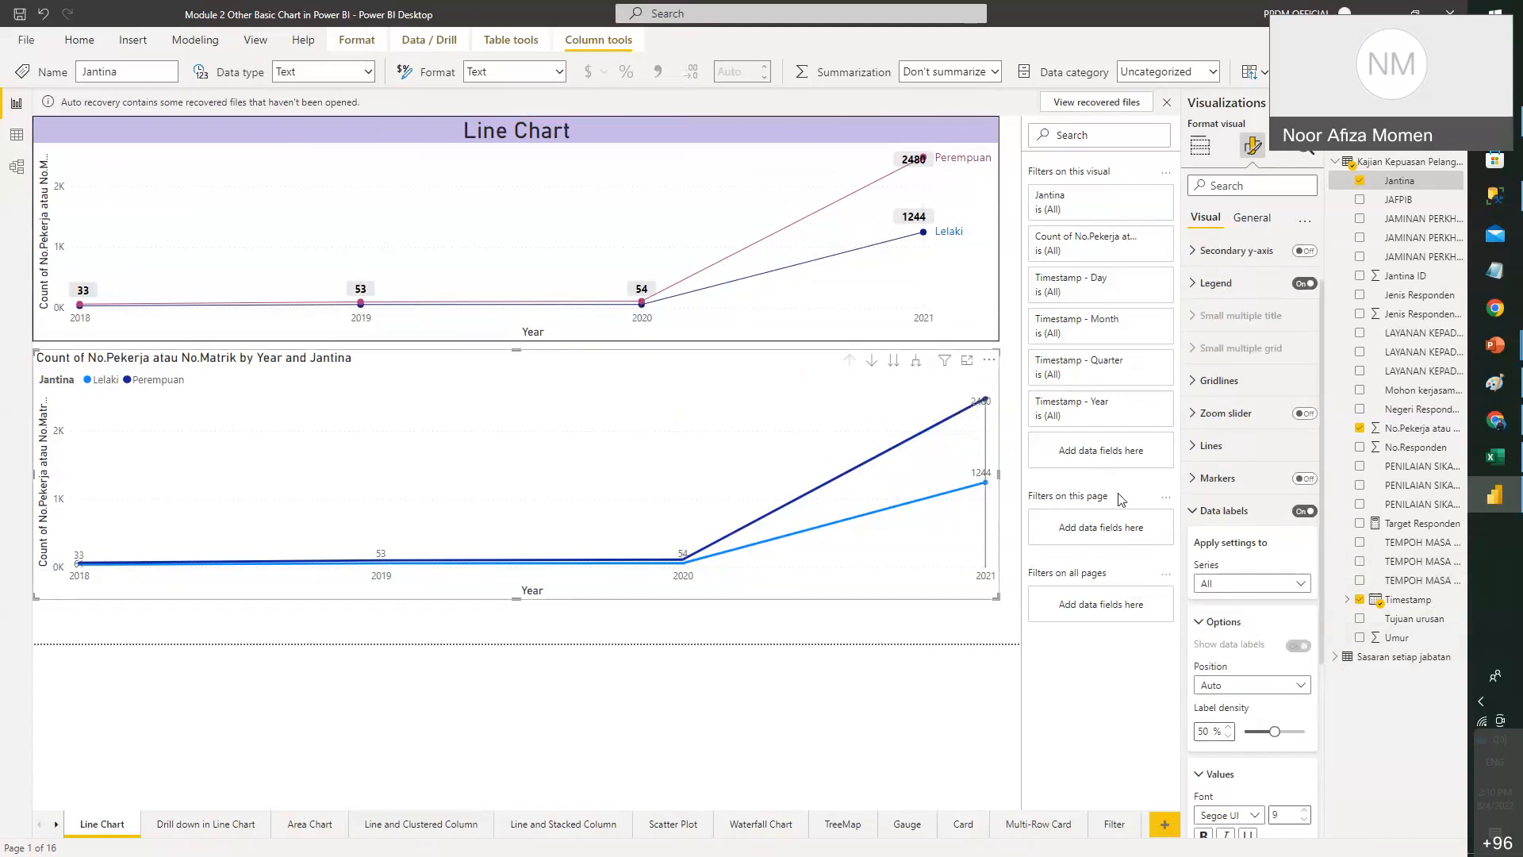
left_click(1202, 517)
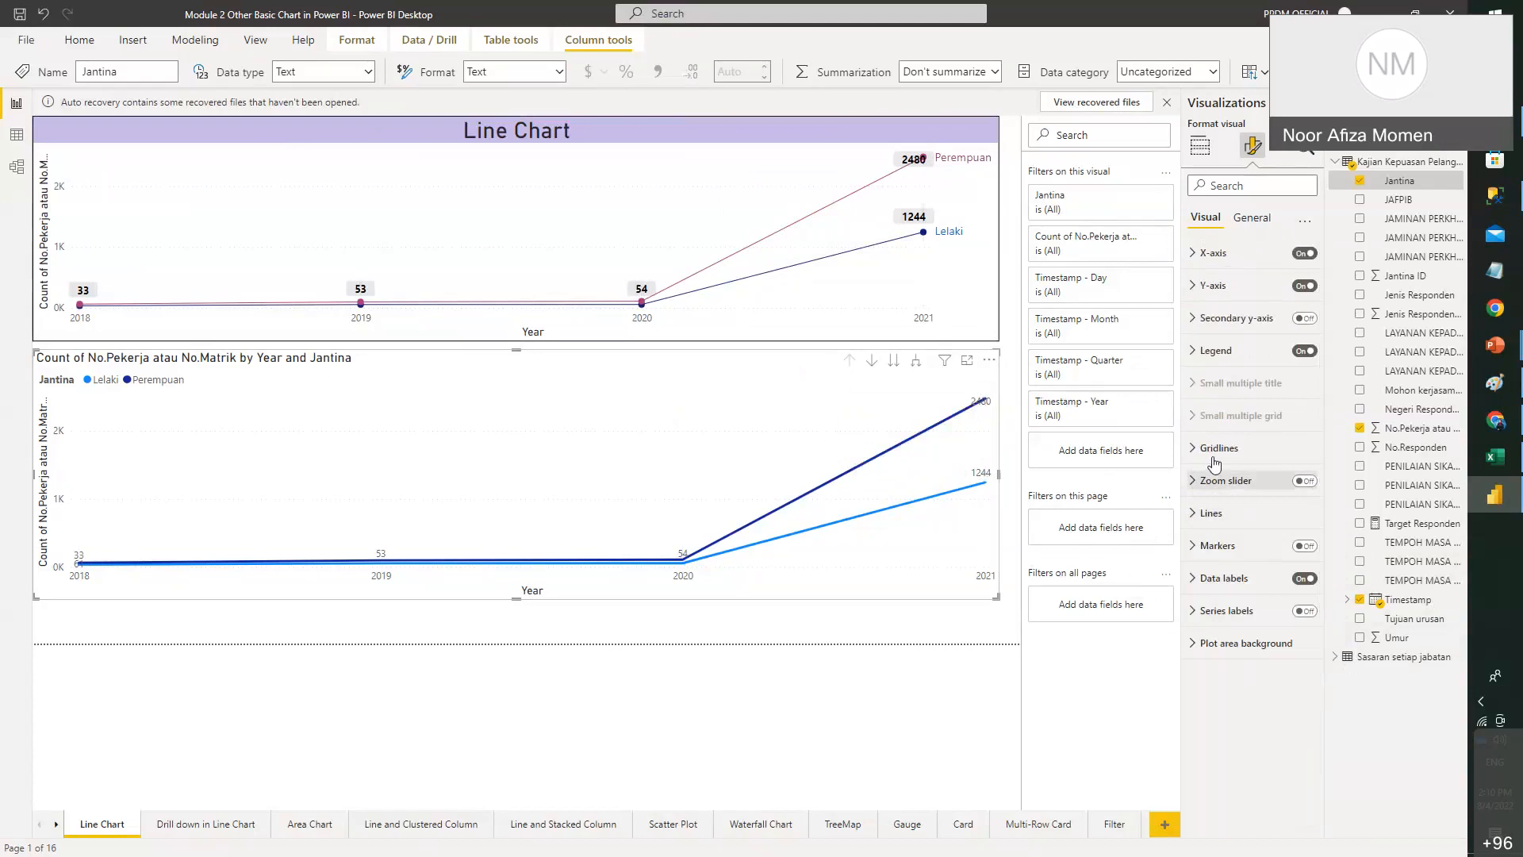
left_click(1192, 584)
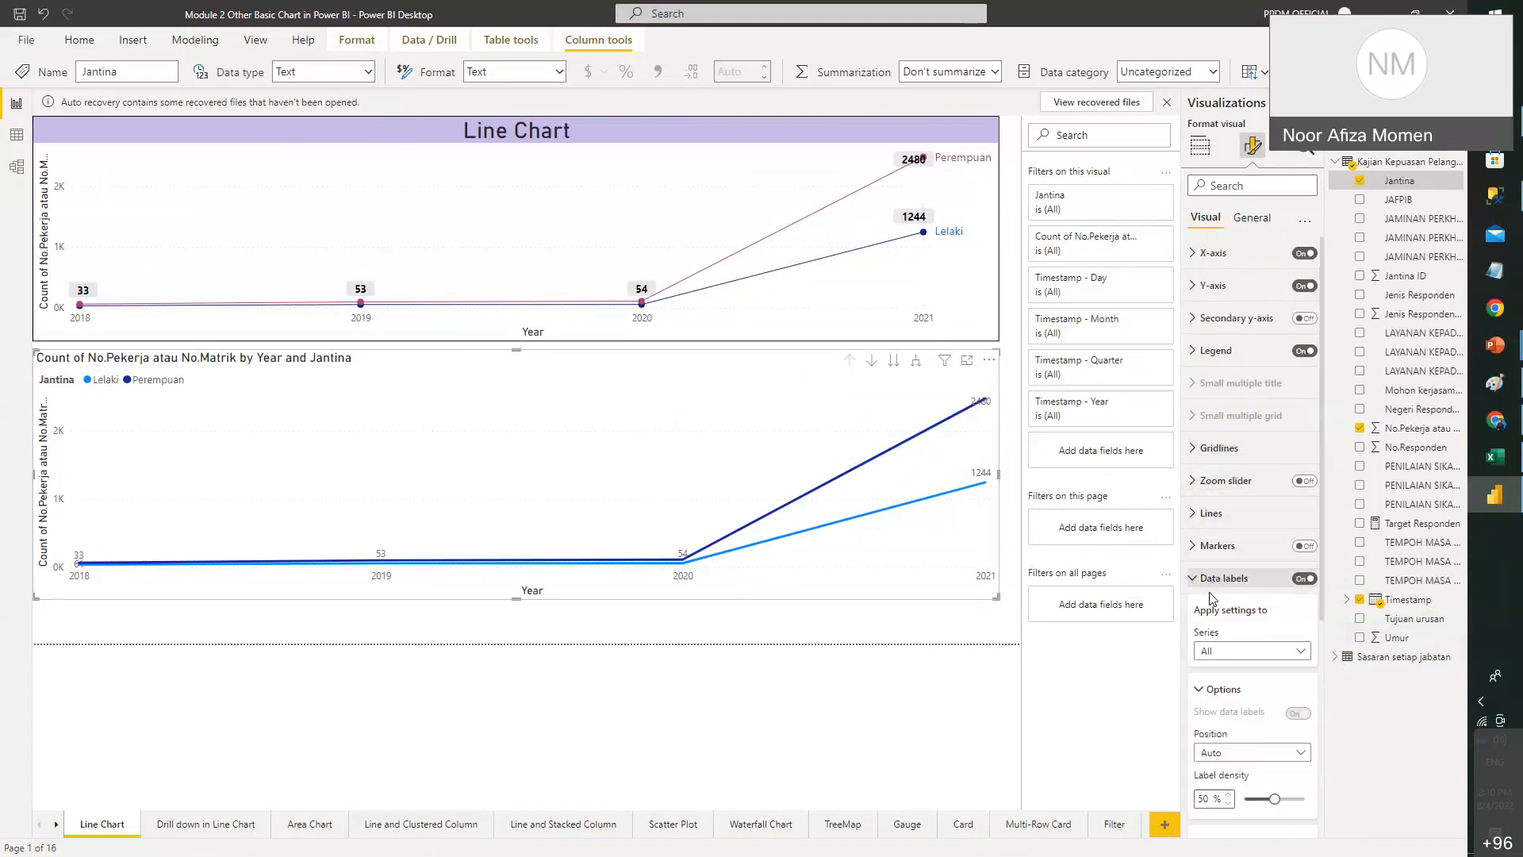
scroll(1217, 619, "down", 3)
scroll(1221, 631, "down", 3)
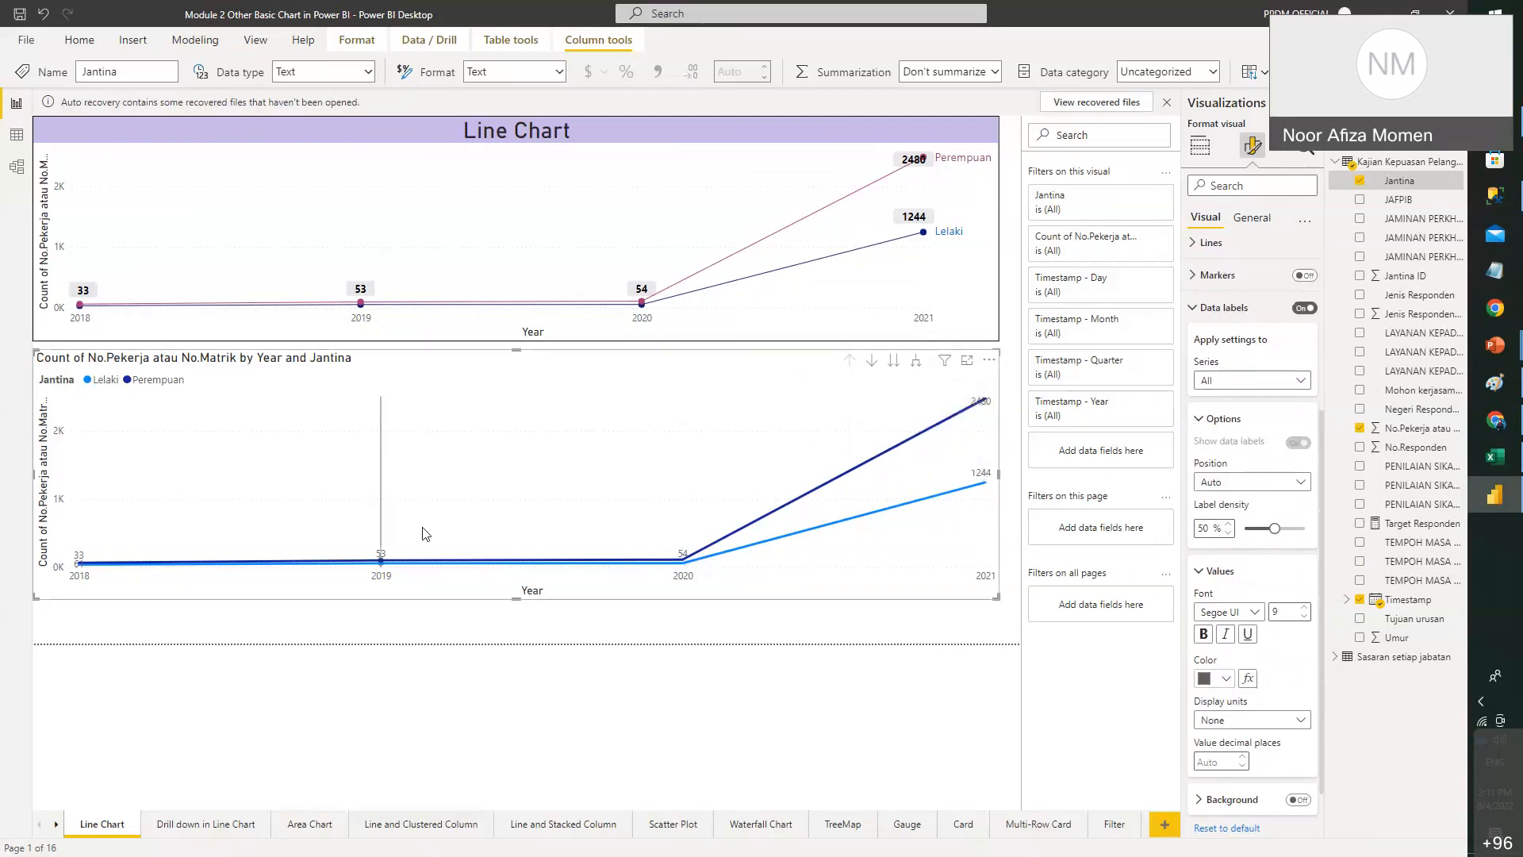
left_click(1228, 384)
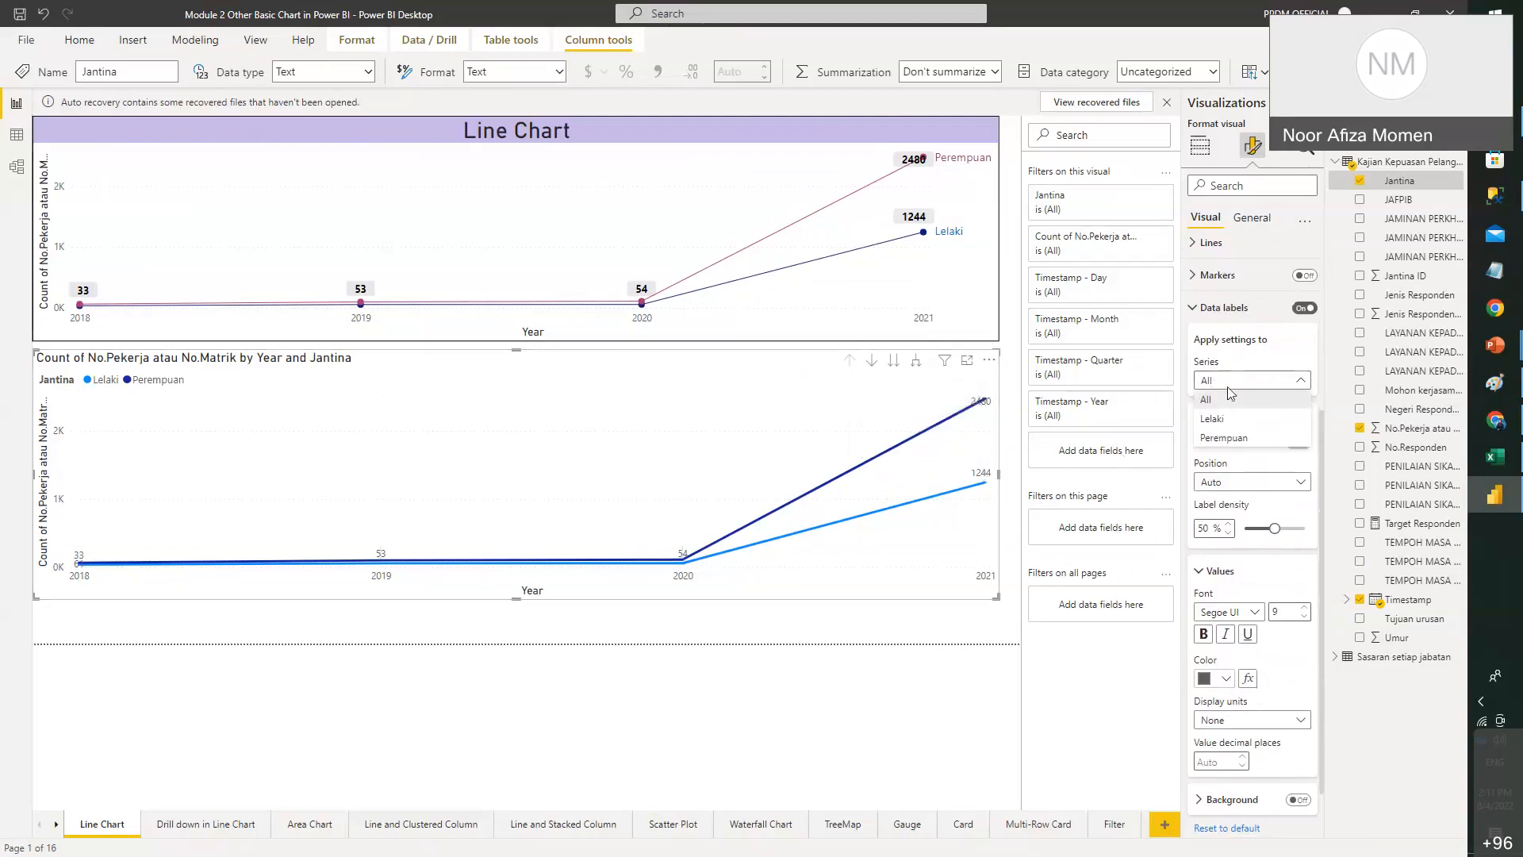
left_click(1233, 388)
left_click(1233, 386)
left_click(1242, 426)
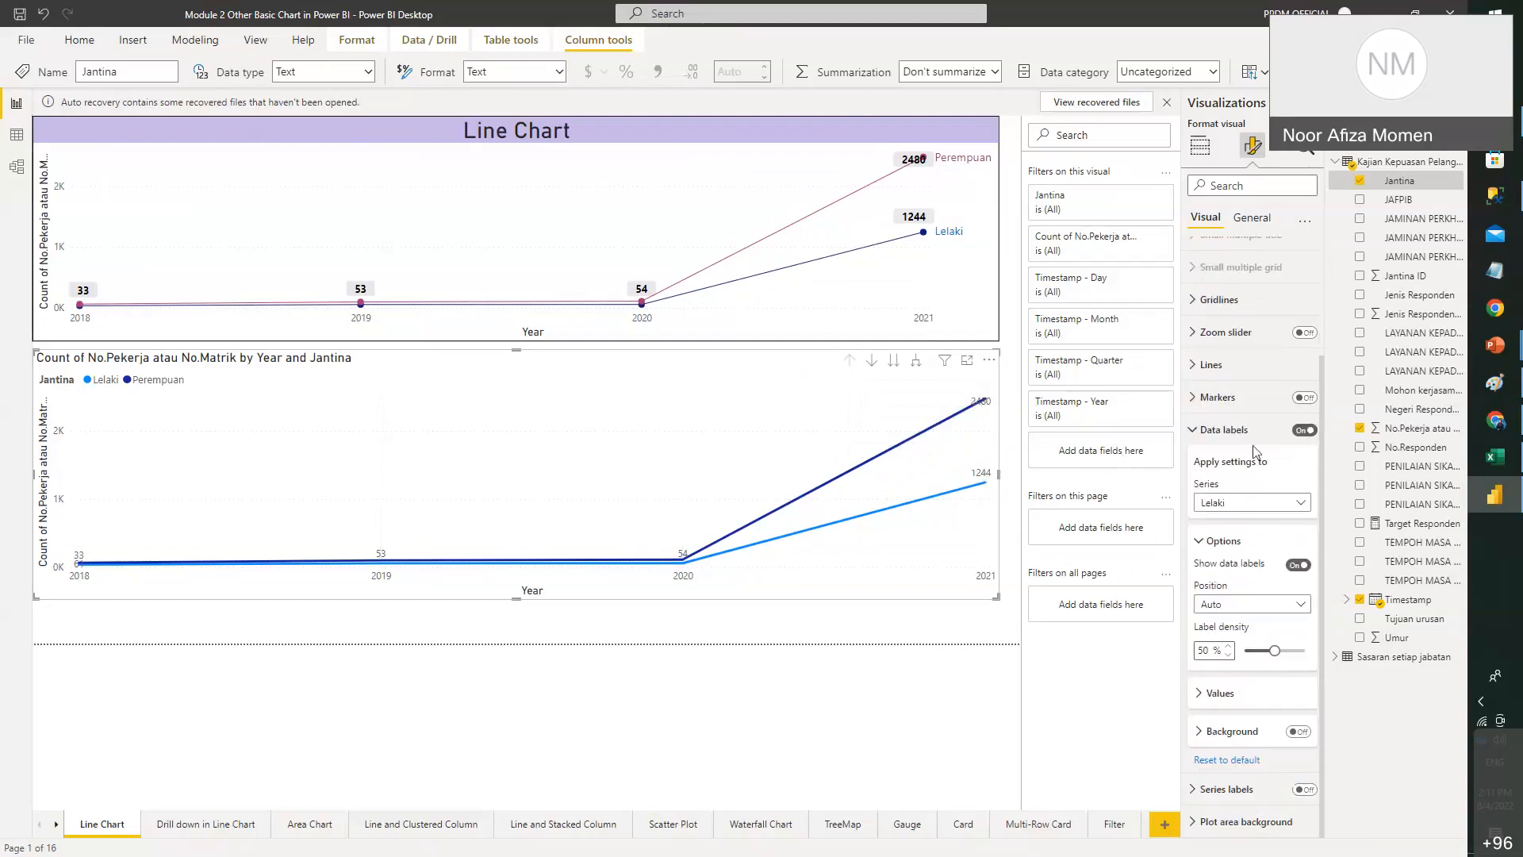
left_click(1251, 503)
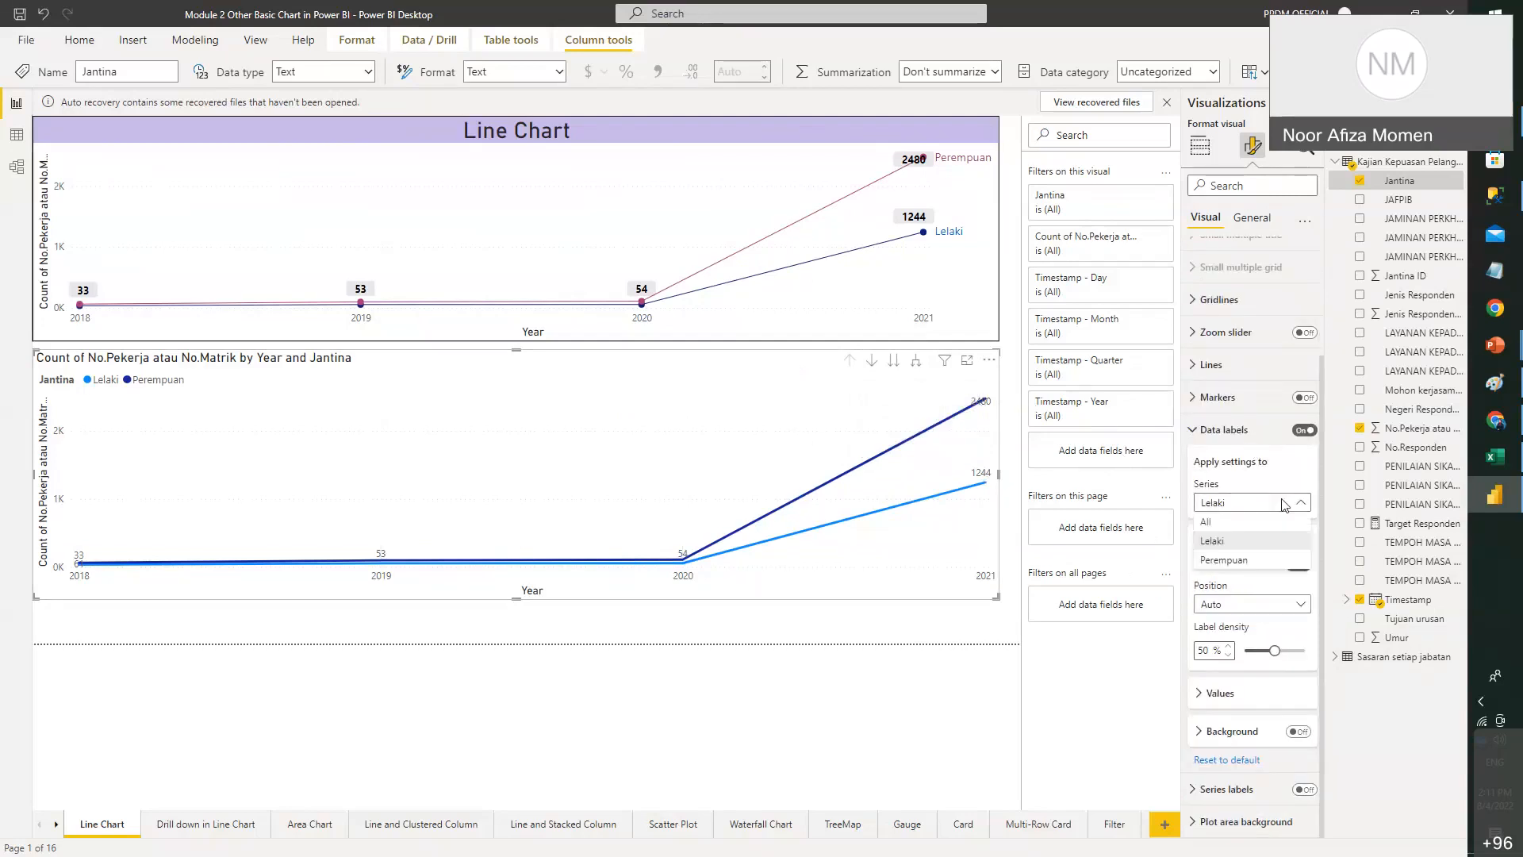
left_click(1241, 522)
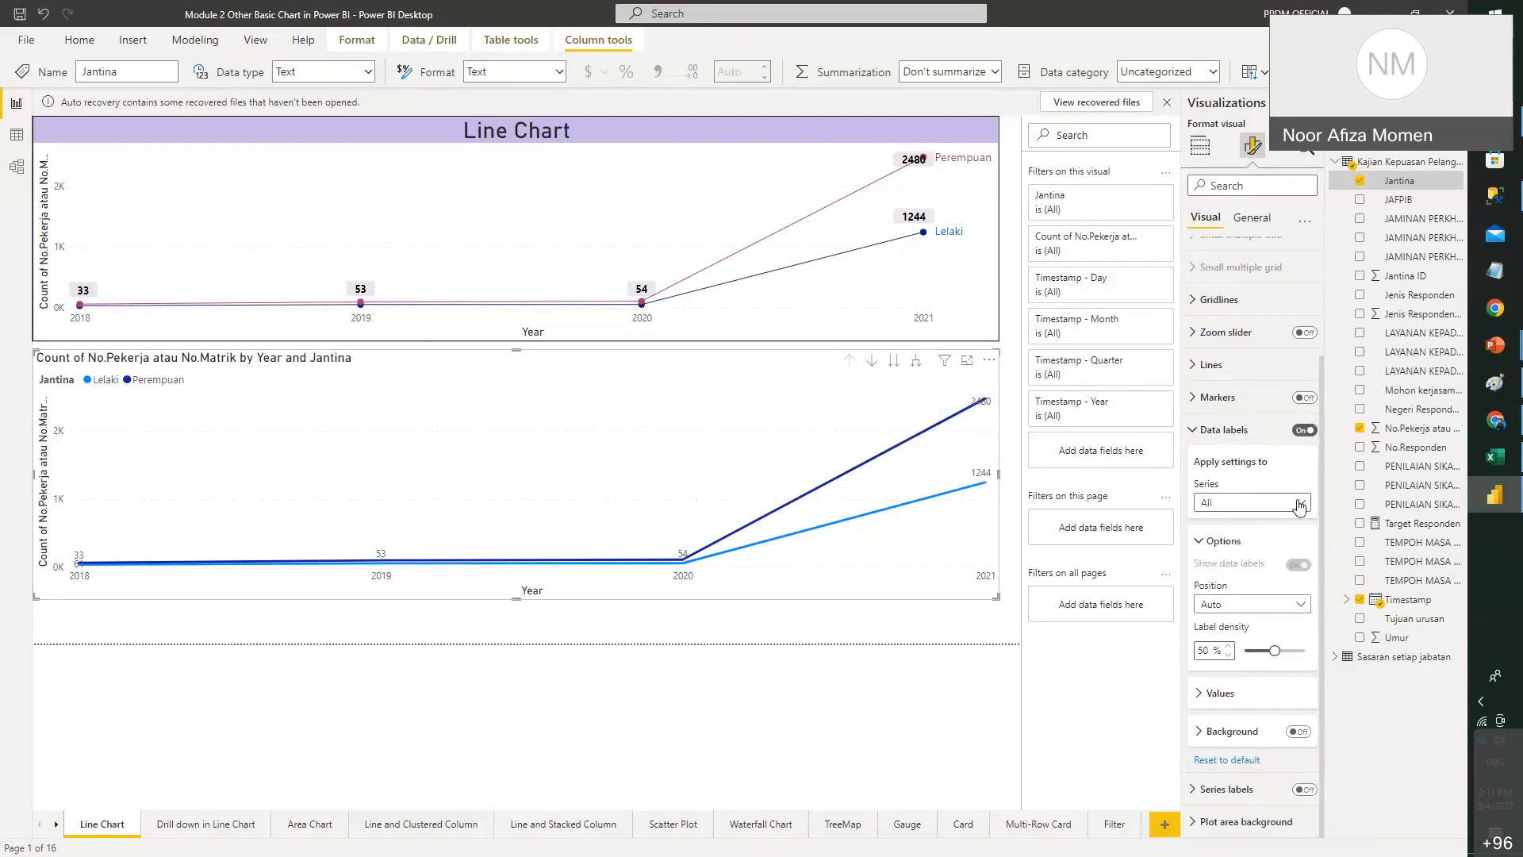
- Make the data labels size-11 bold black text with background boxes
left_click(1212, 694)
scroll(1269, 619, "down", 3)
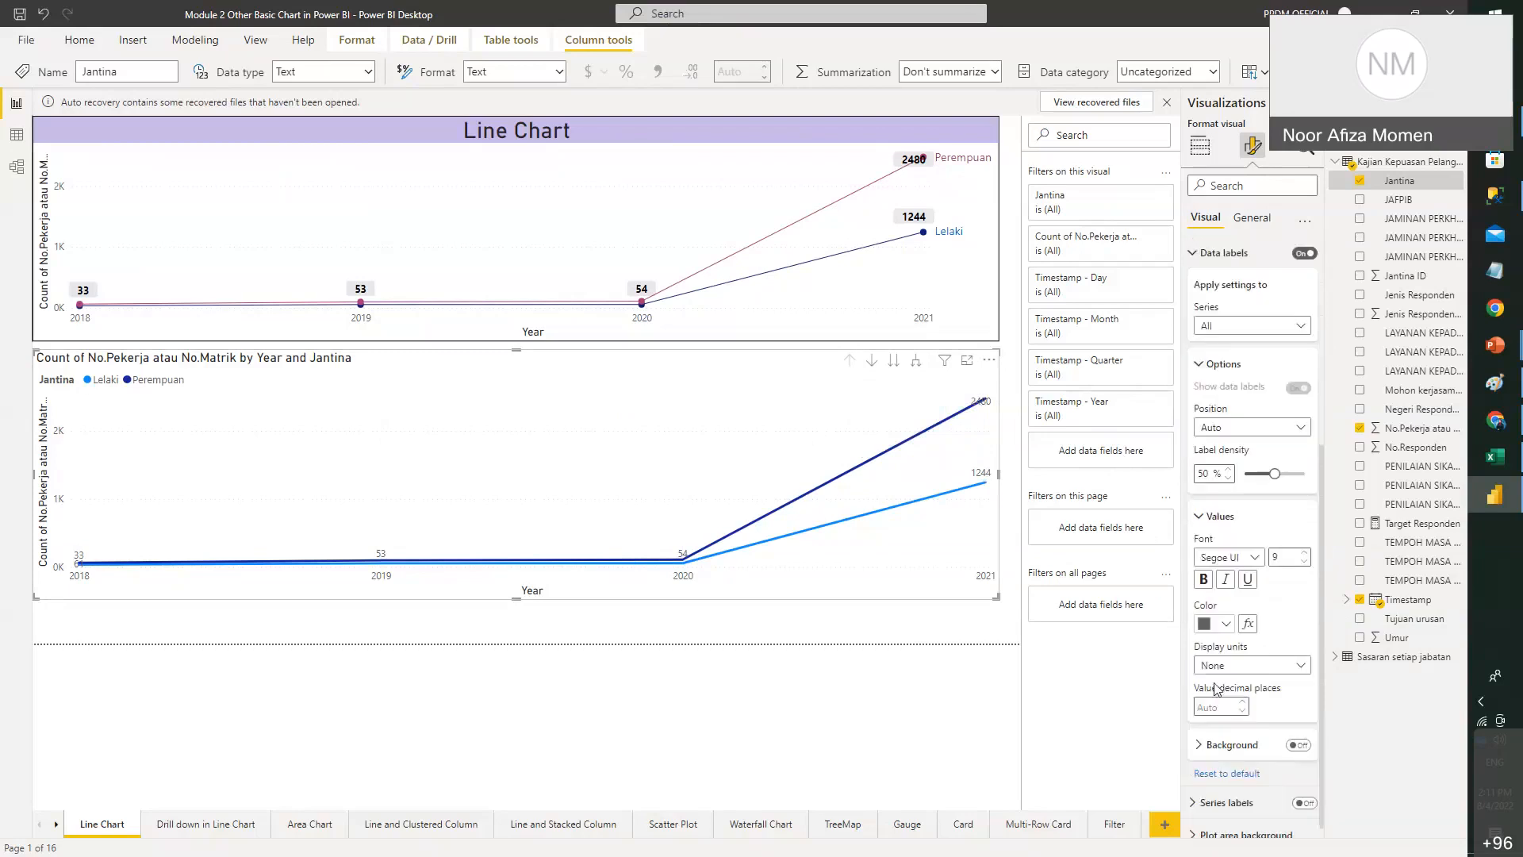
left_click(1305, 539)
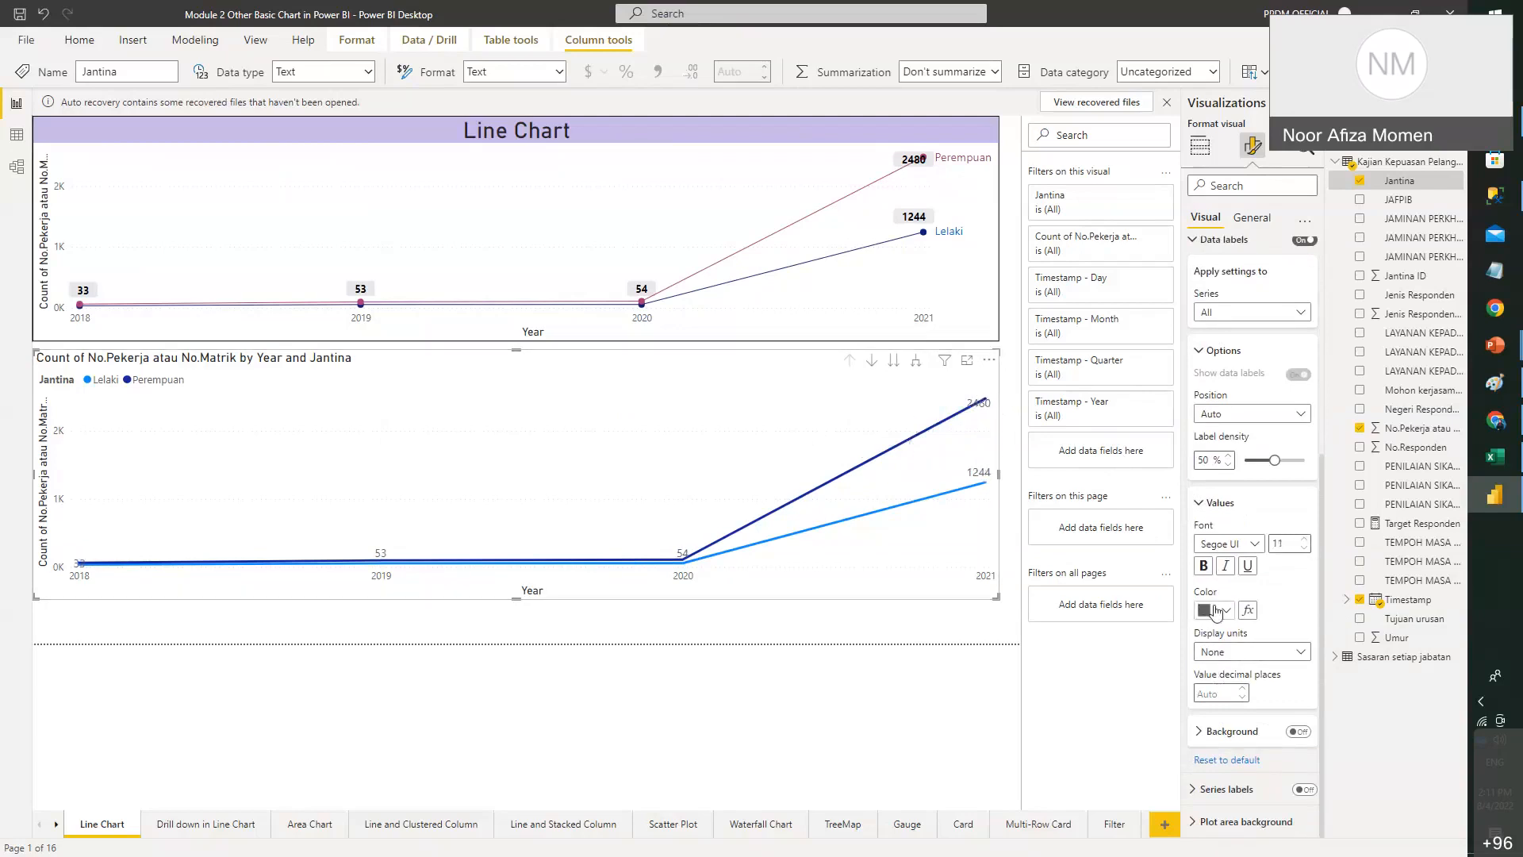
left_click(1204, 610)
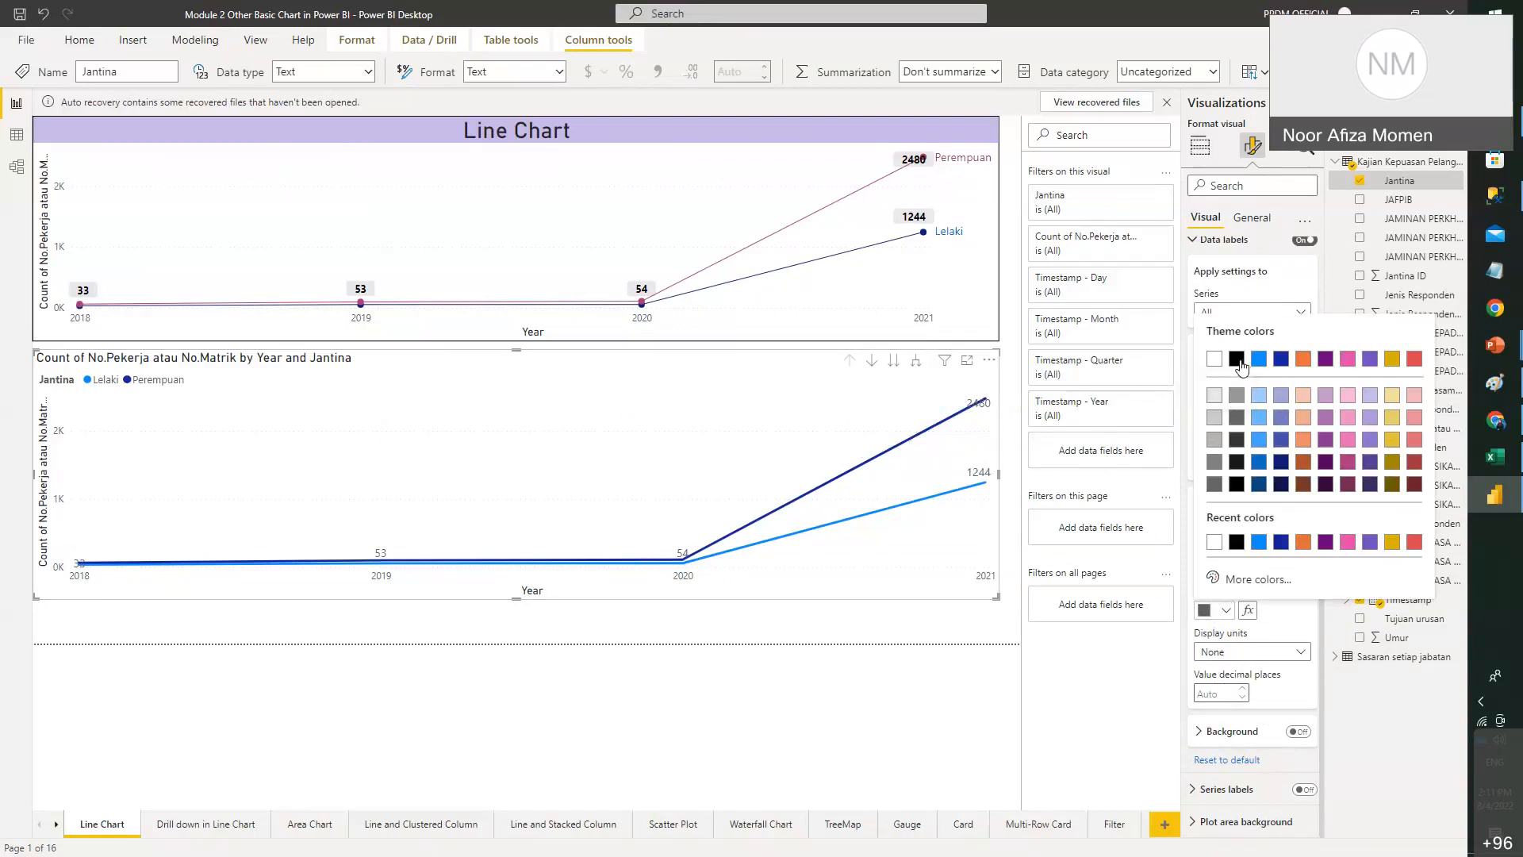
left_click(1238, 361)
left_click(1204, 566)
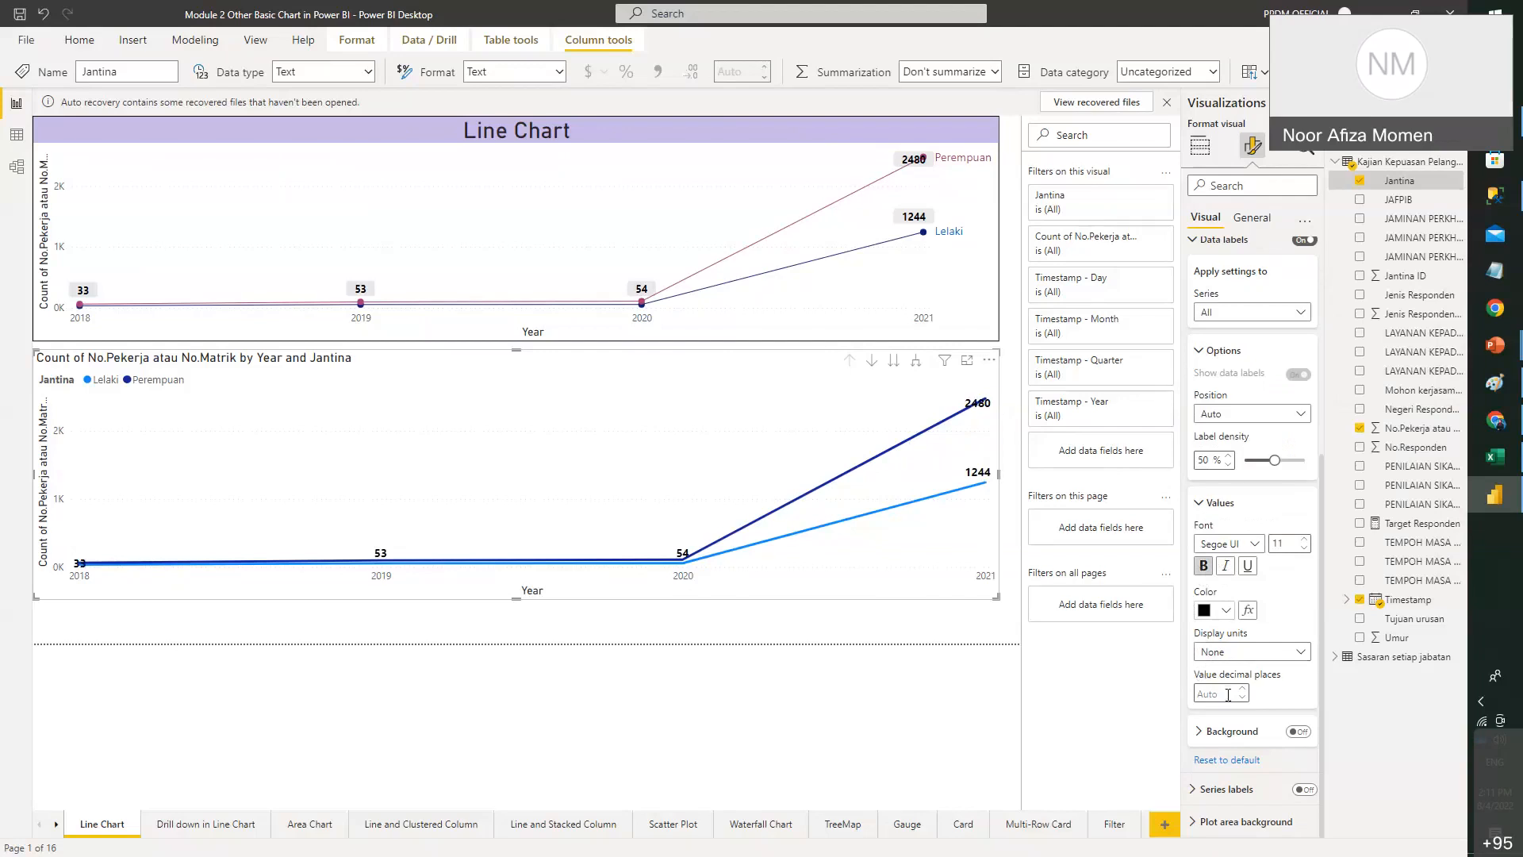
left_click(1298, 731)
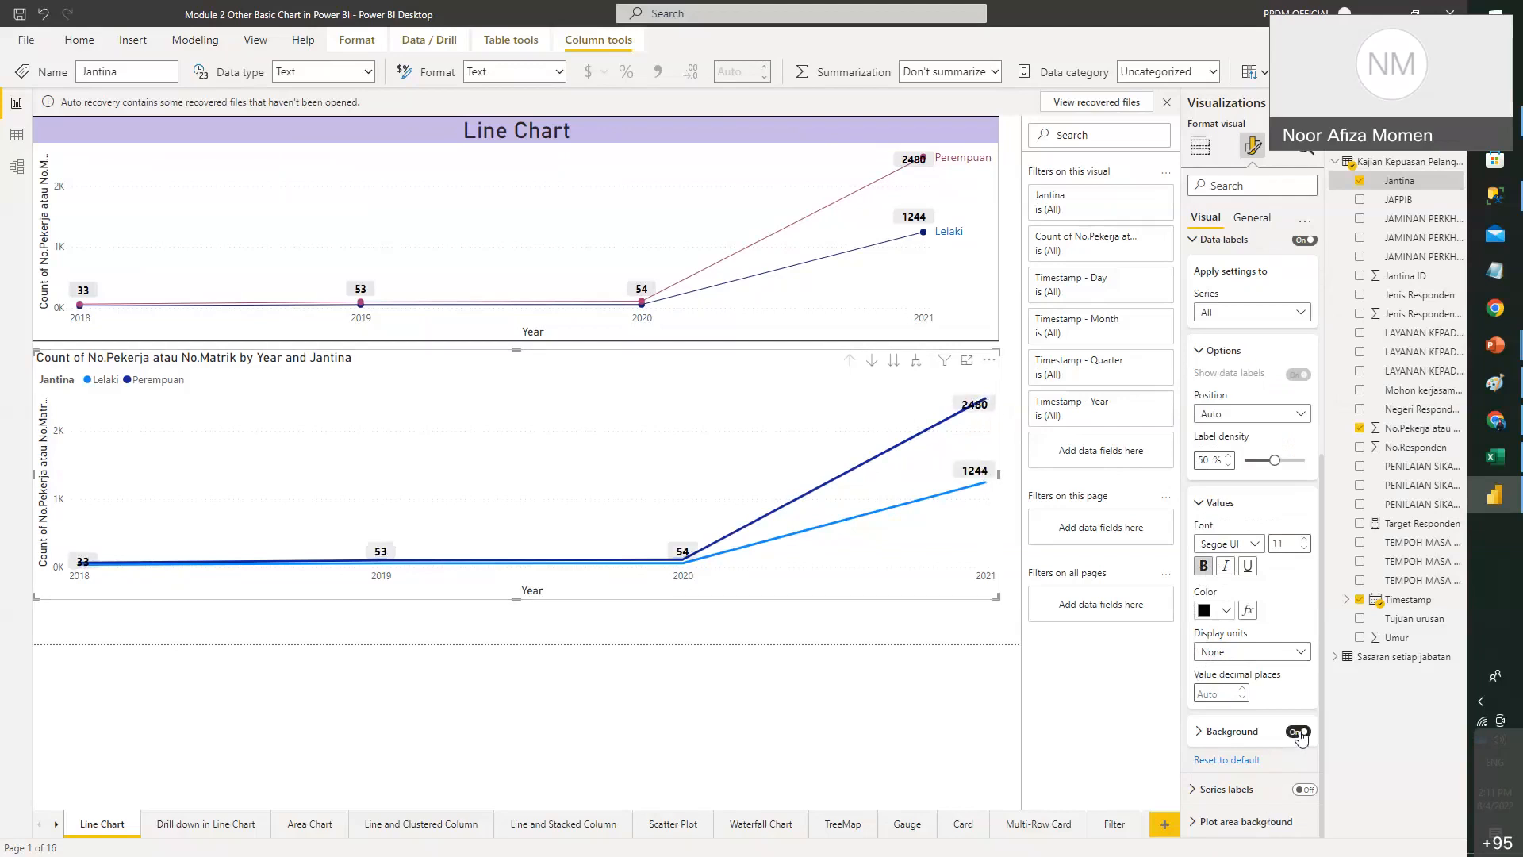
- Position the data labels Above the points and review the label settings
left_click(1265, 424)
left_click(1235, 451)
left_click(1252, 421)
left_click(1268, 421)
scroll(1288, 427, "up", 3)
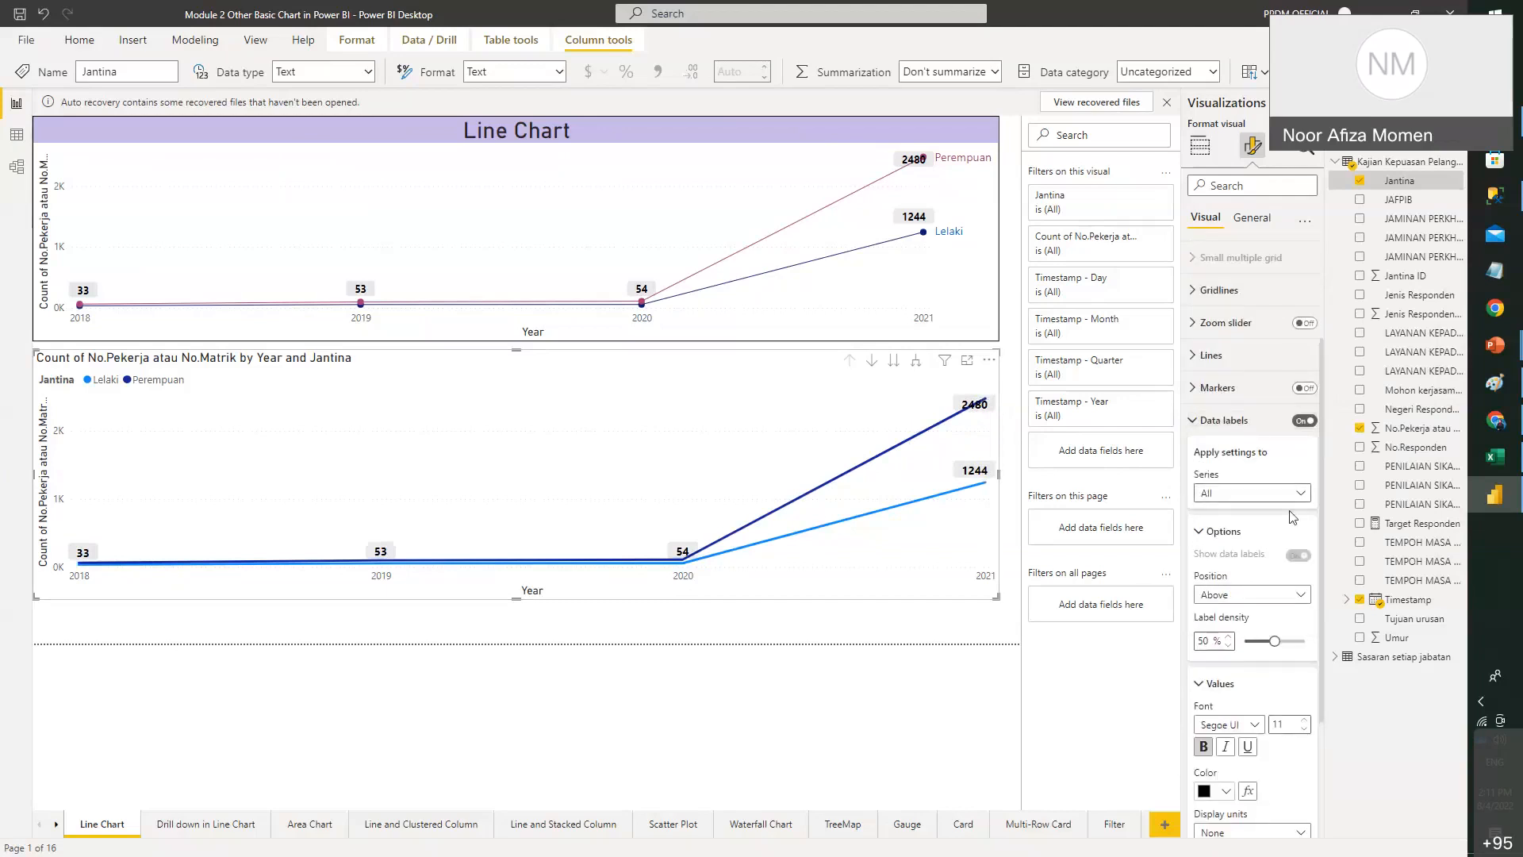
scroll(1264, 611, "down", 2)
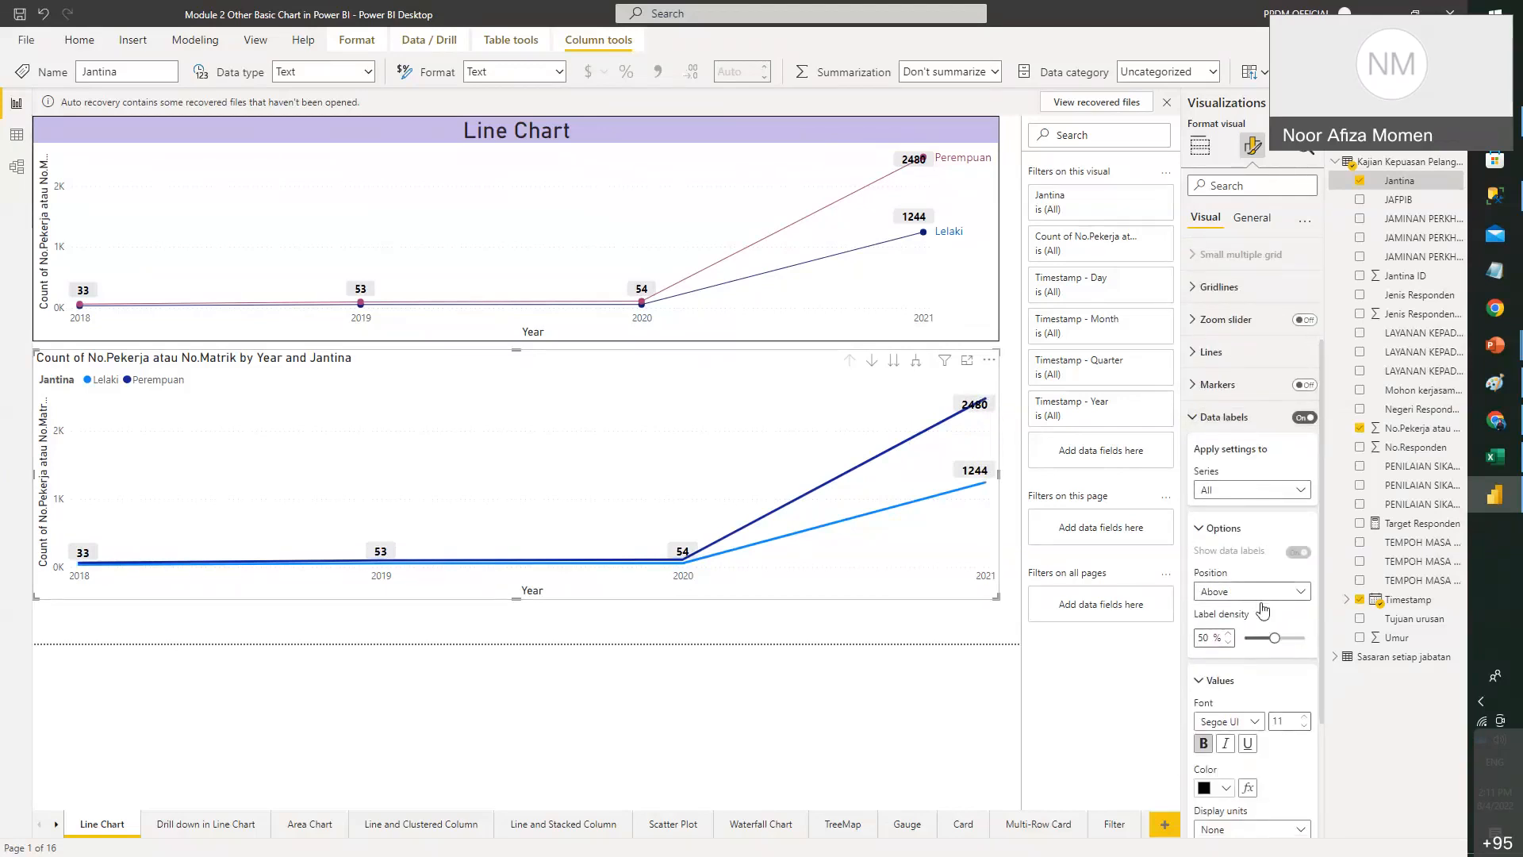
mouse_move(974, 477)
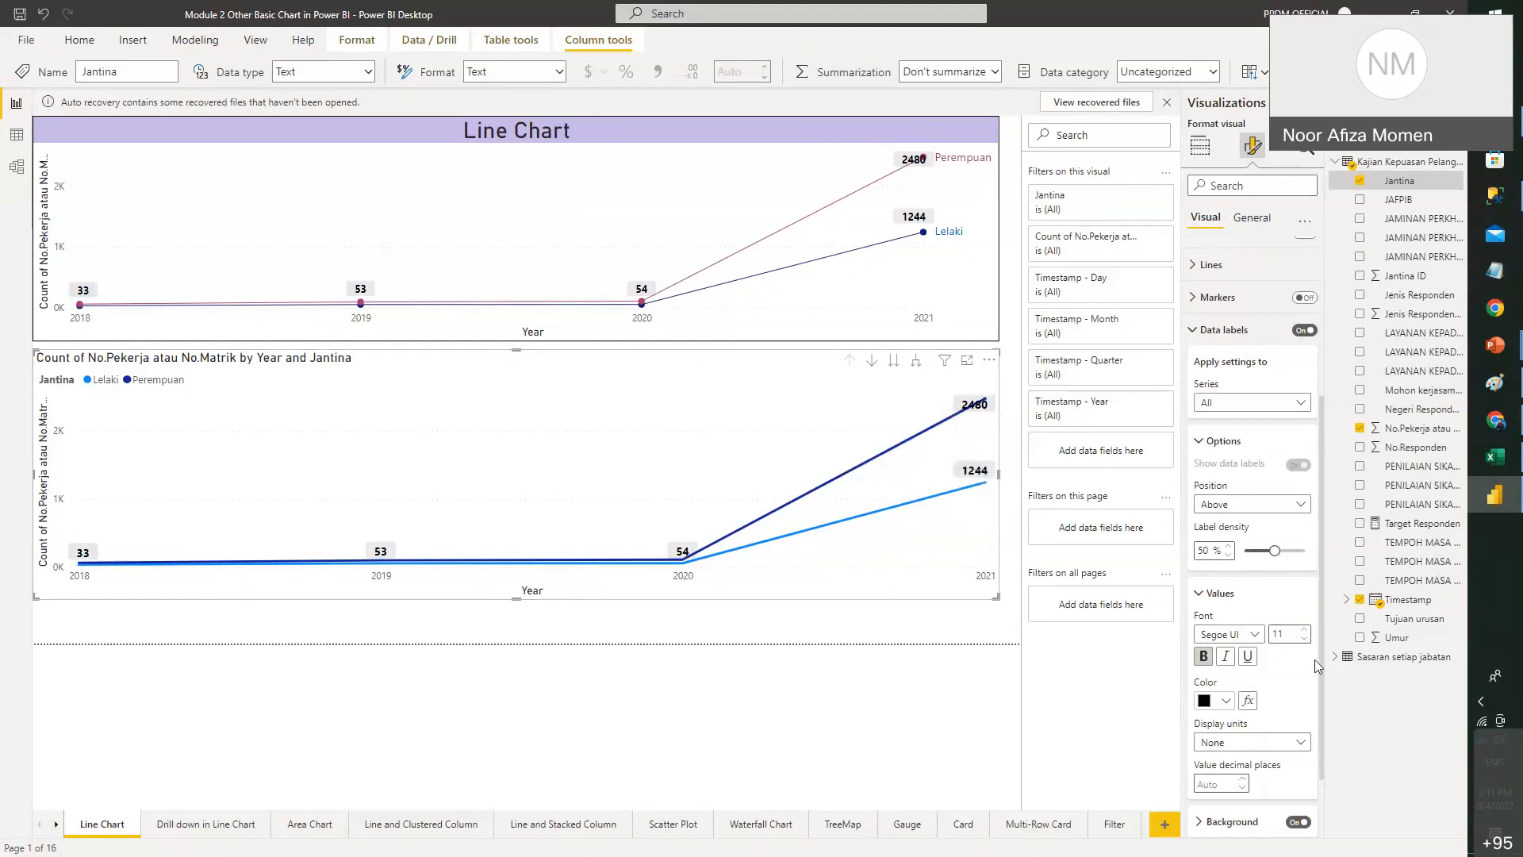
scroll(1310, 599, "down", 1)
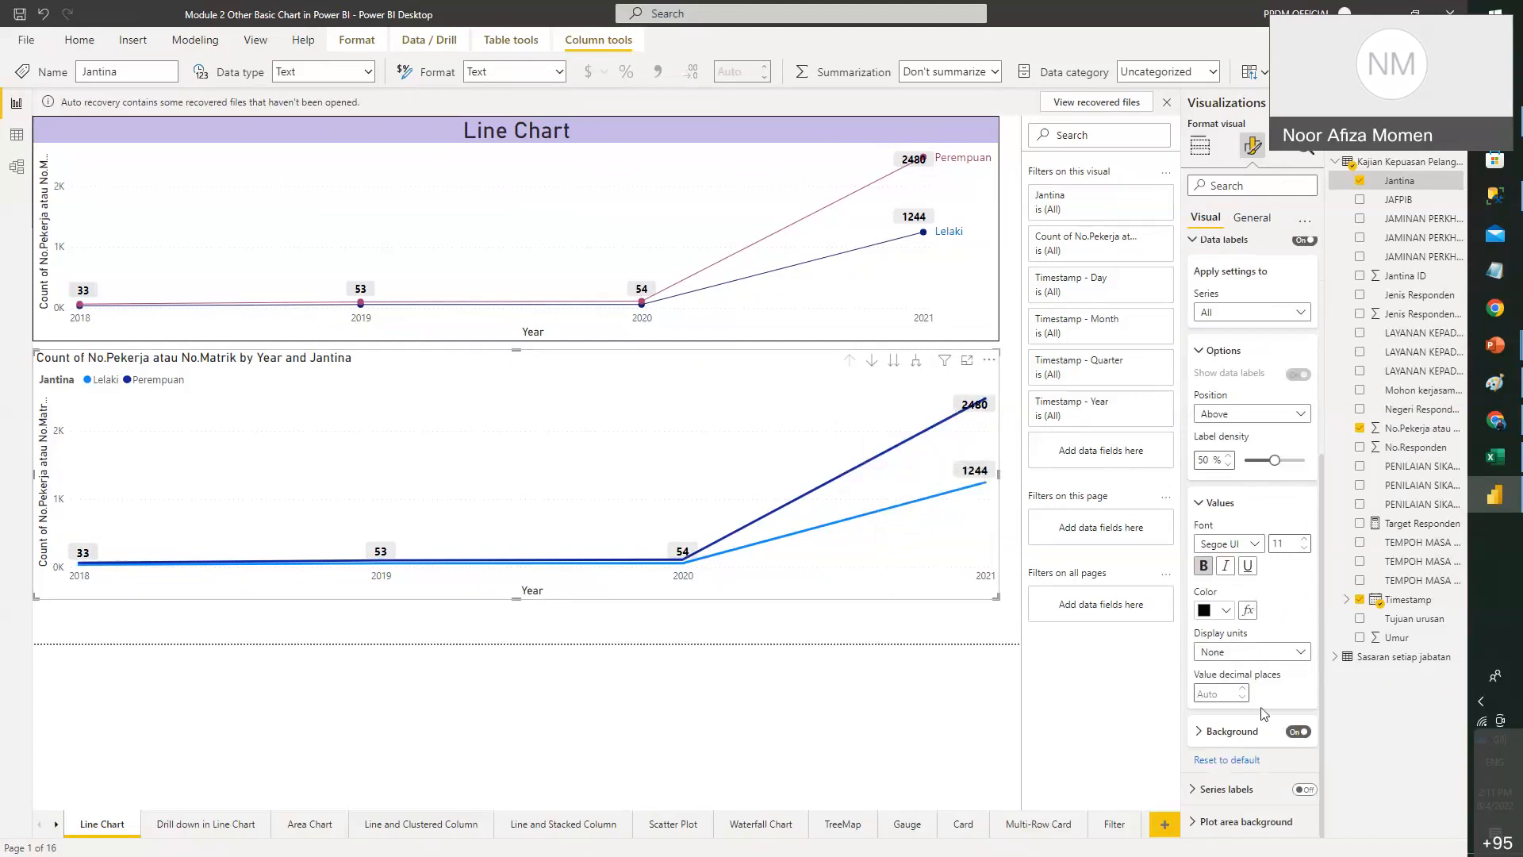
scroll(1262, 627, "up", 3)
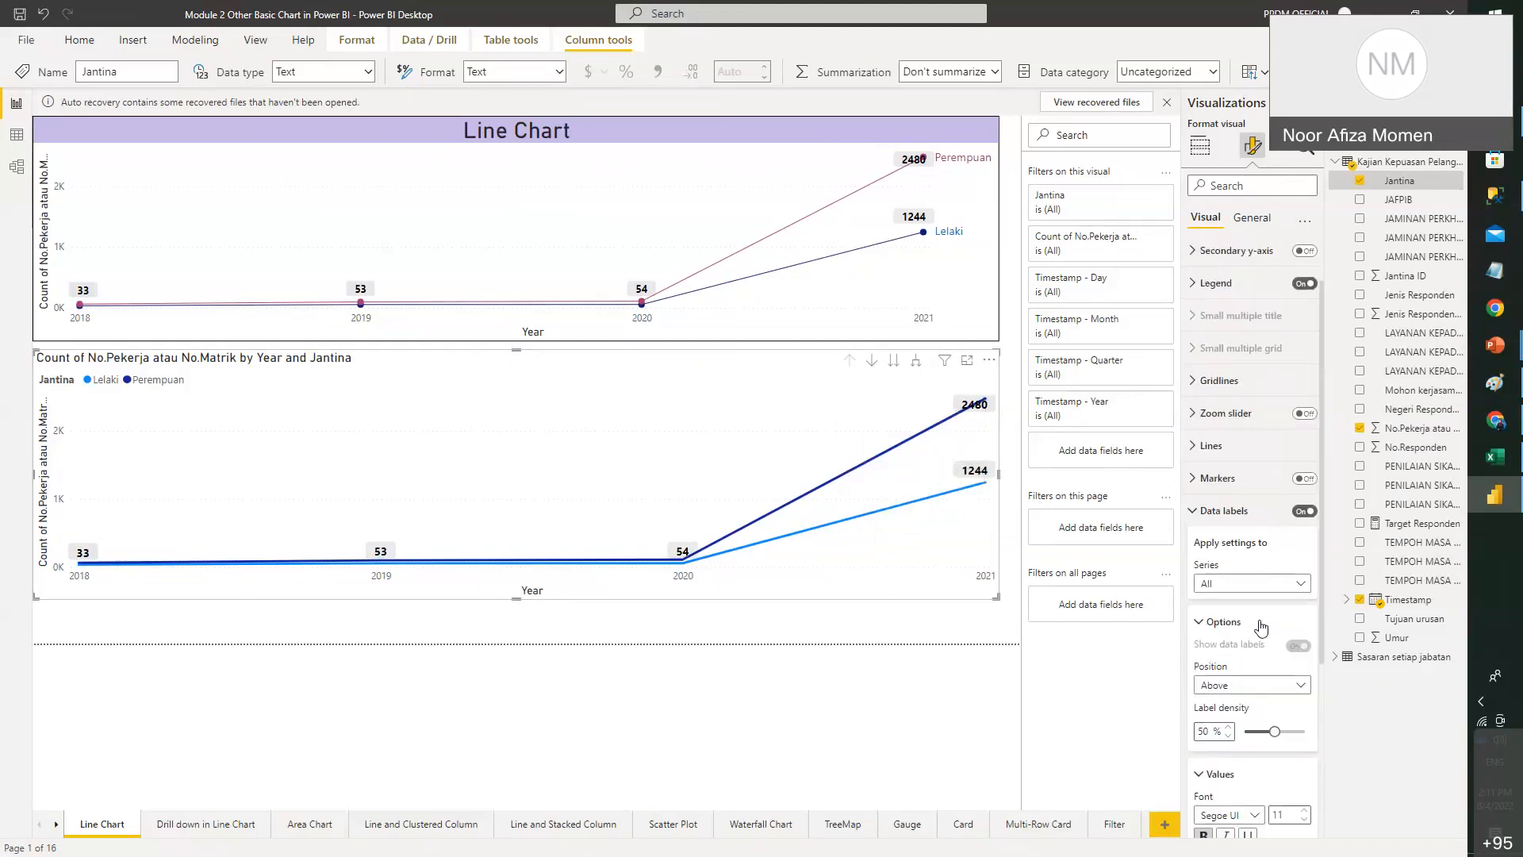
left_click(1198, 449)
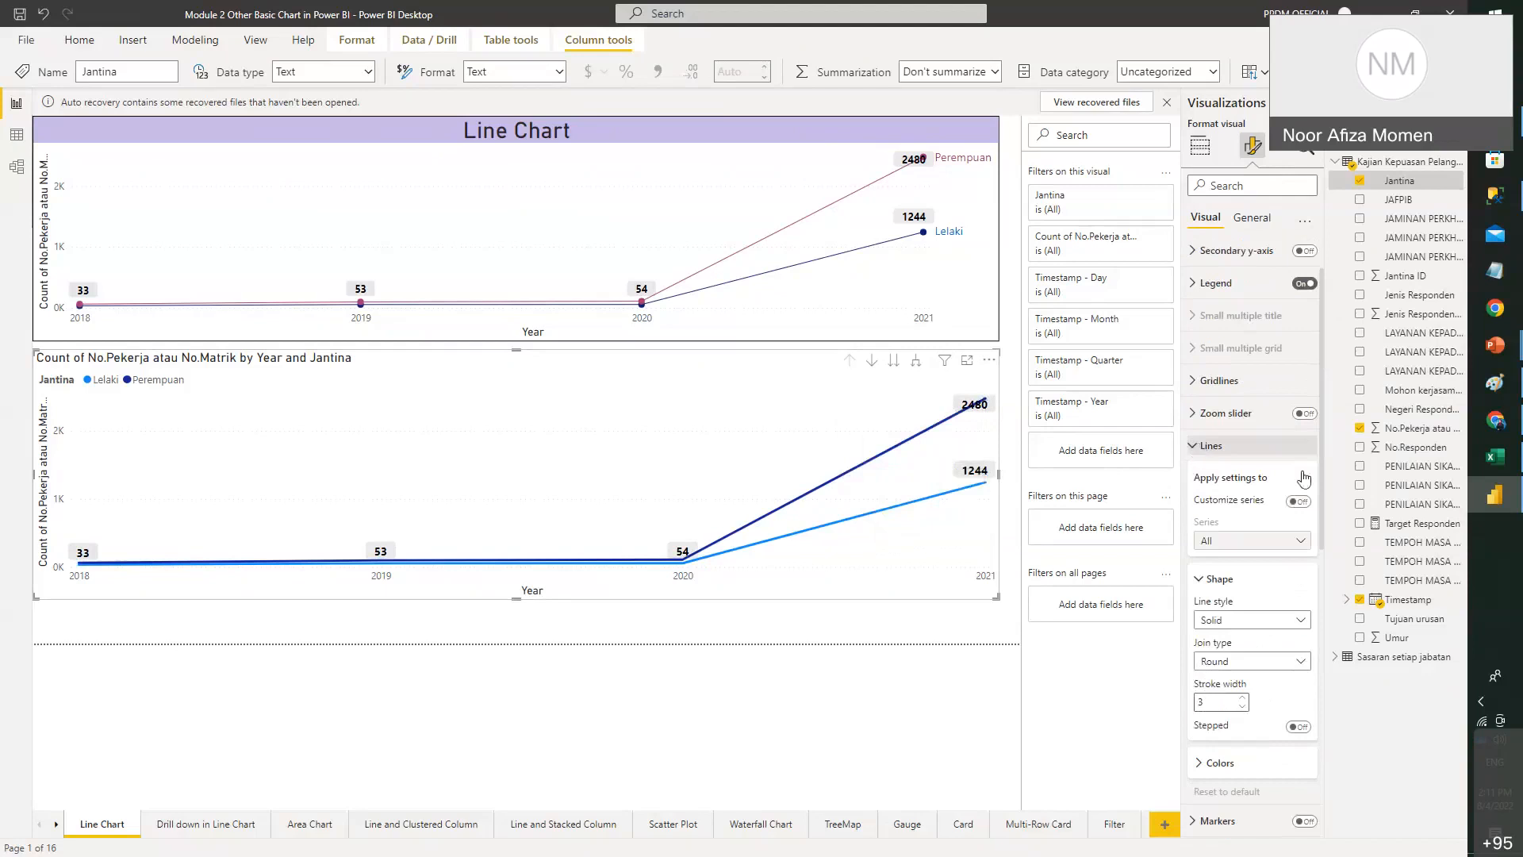
- Colour the Lelaki line dark blue and the Perempuan line pink
scroll(1255, 457, "down", 3)
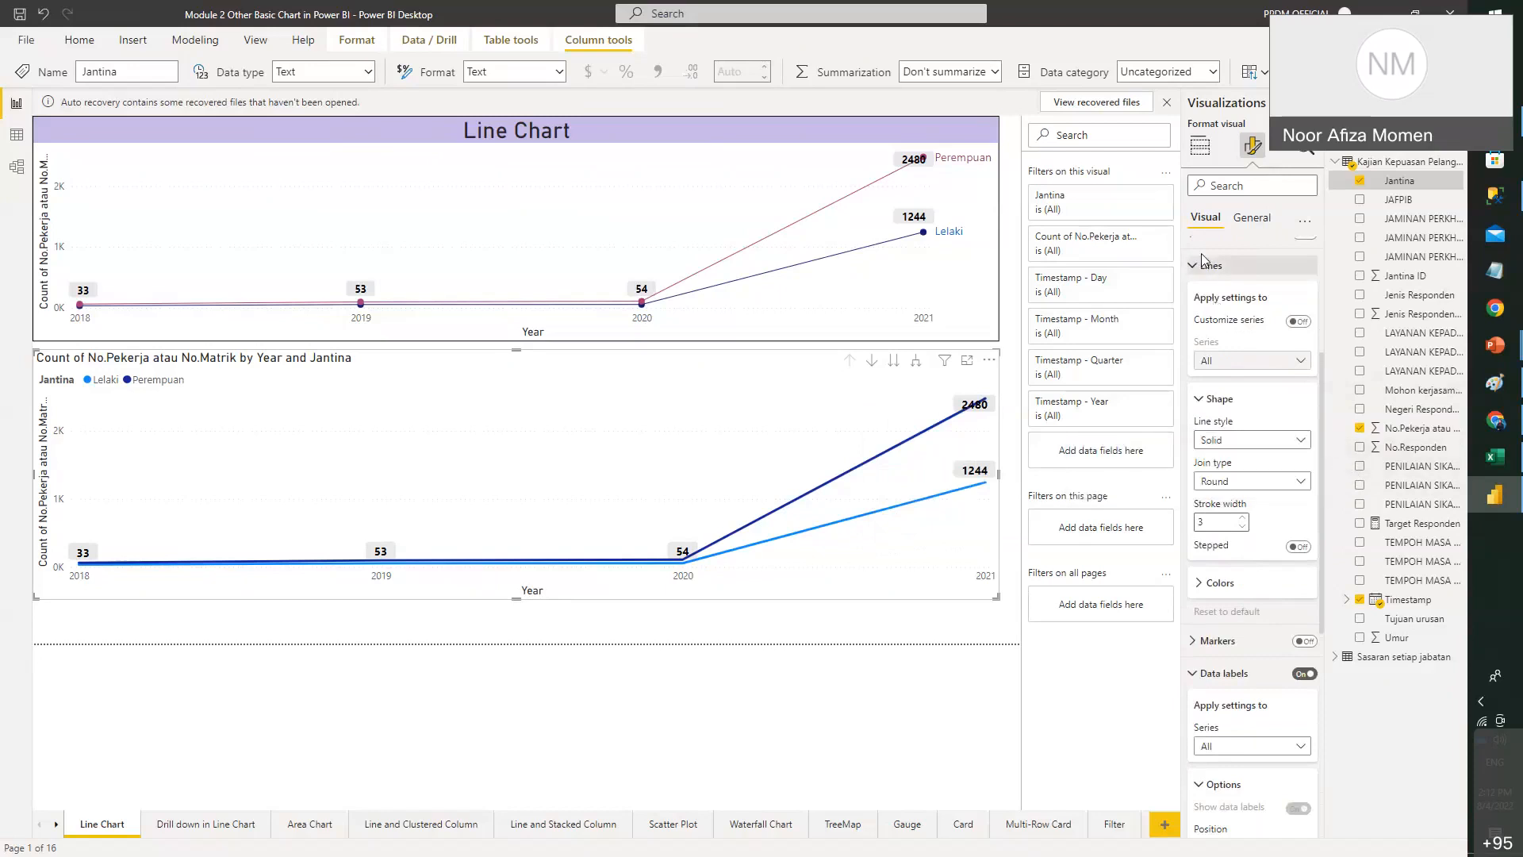
left_click(1216, 587)
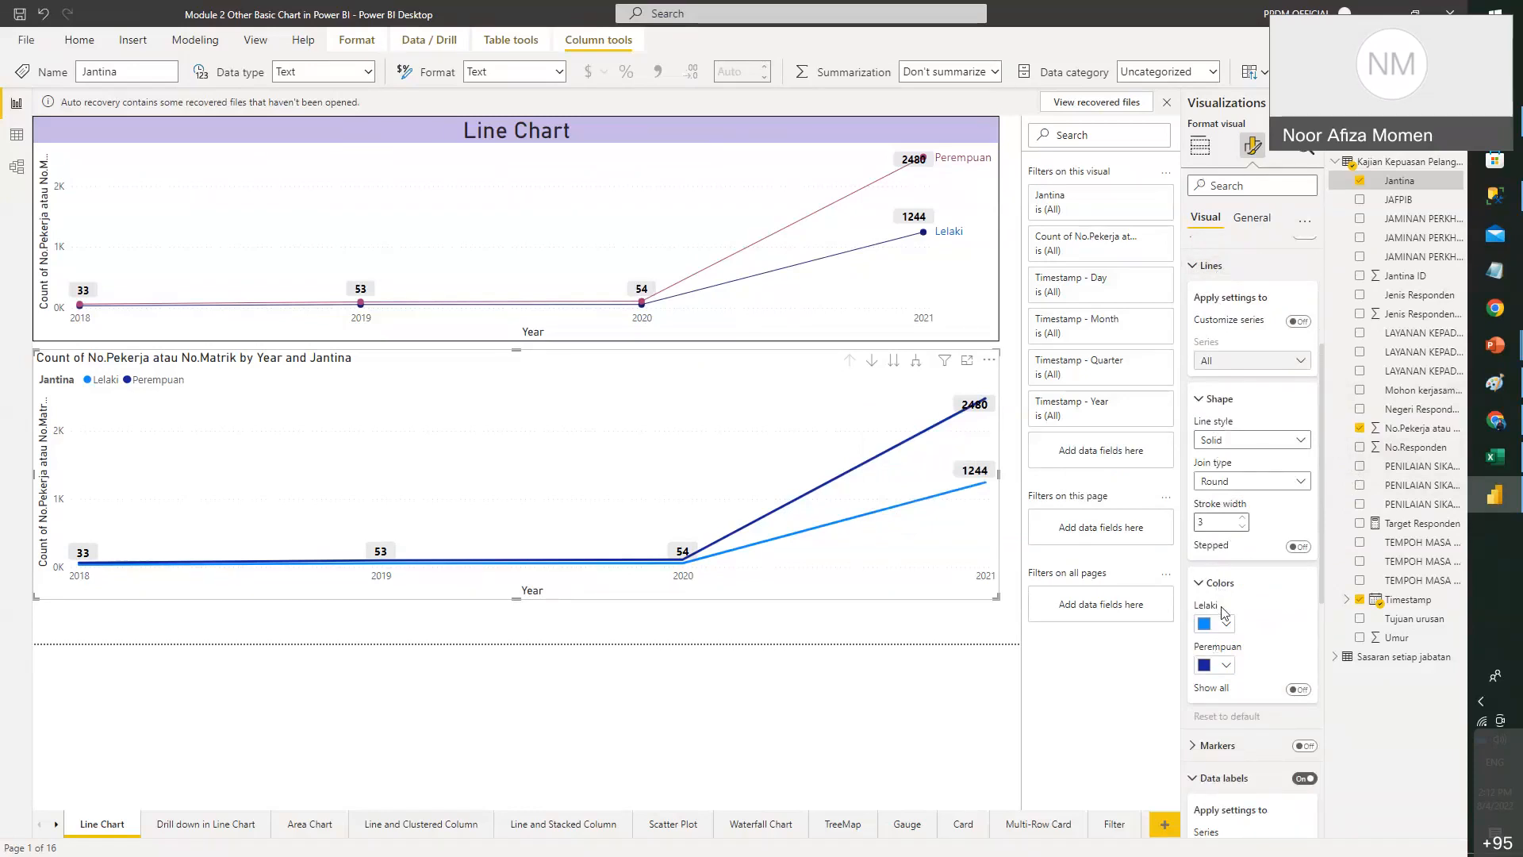
left_click(1228, 625)
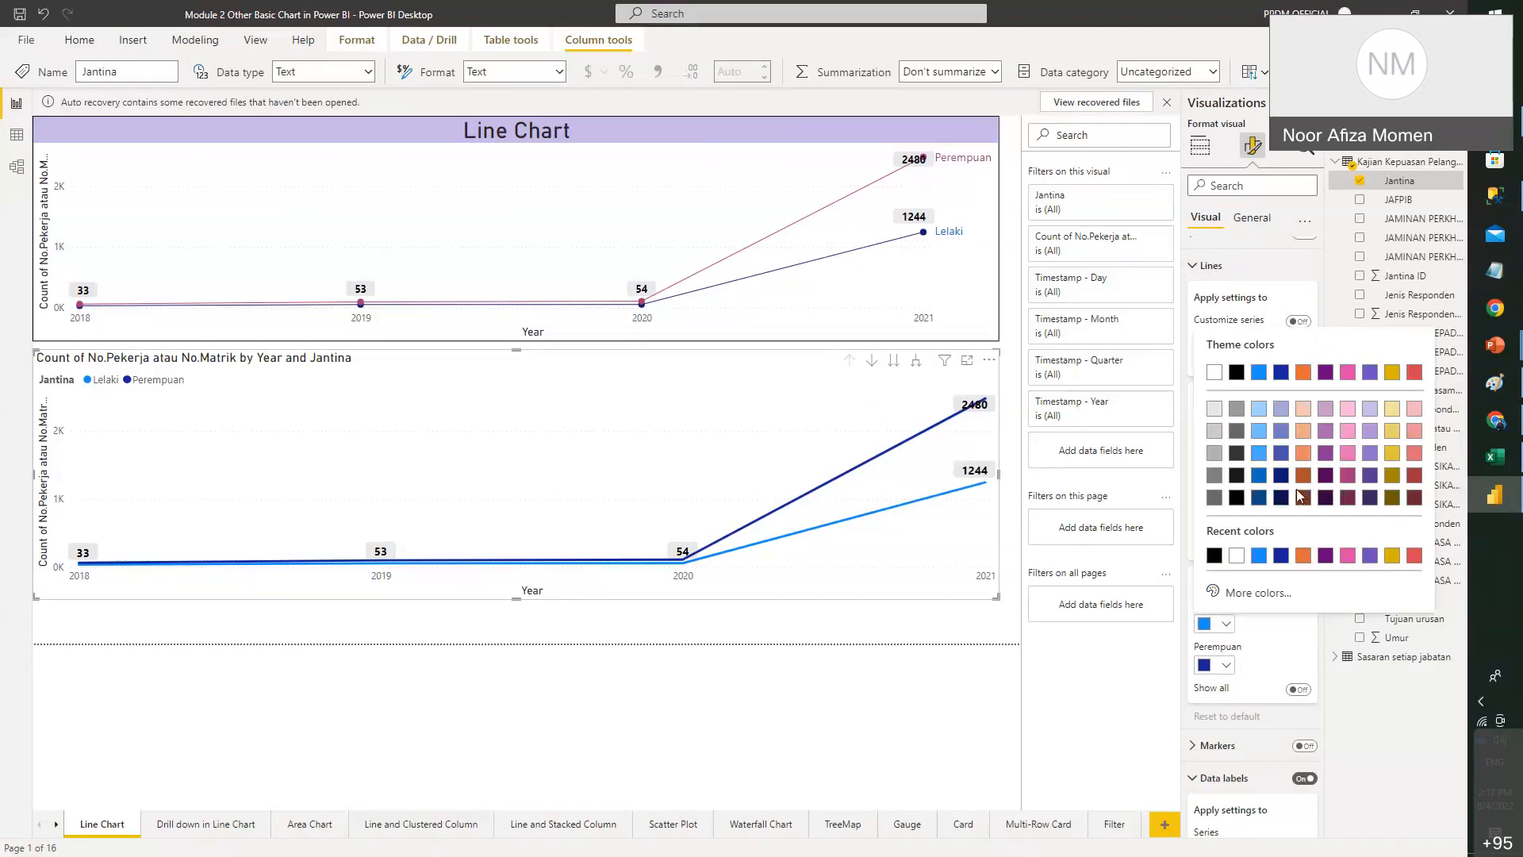
left_click(1281, 555)
left_click(1226, 665)
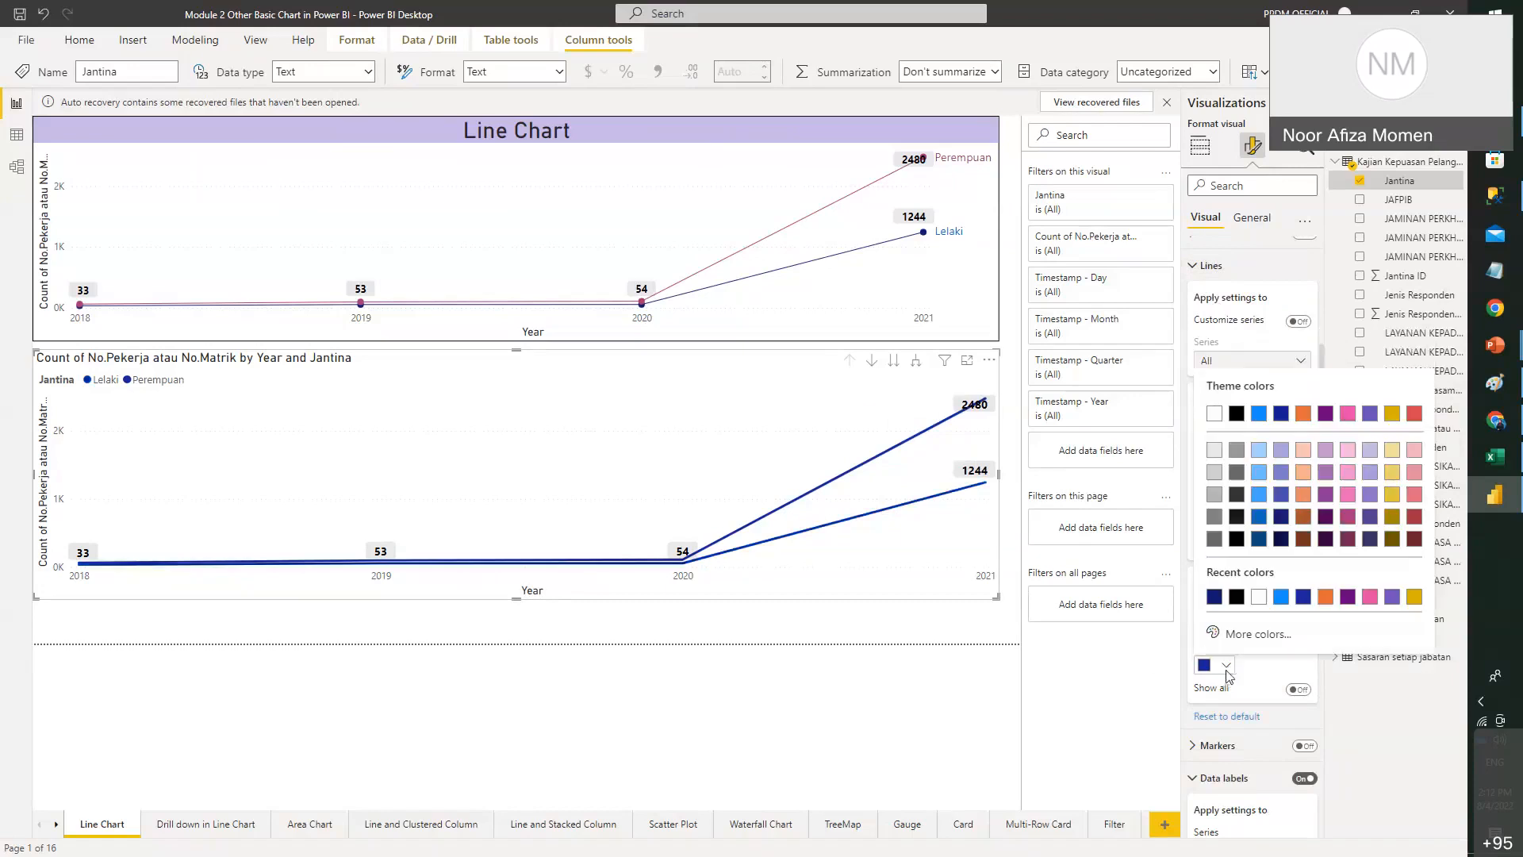
left_click(1348, 496)
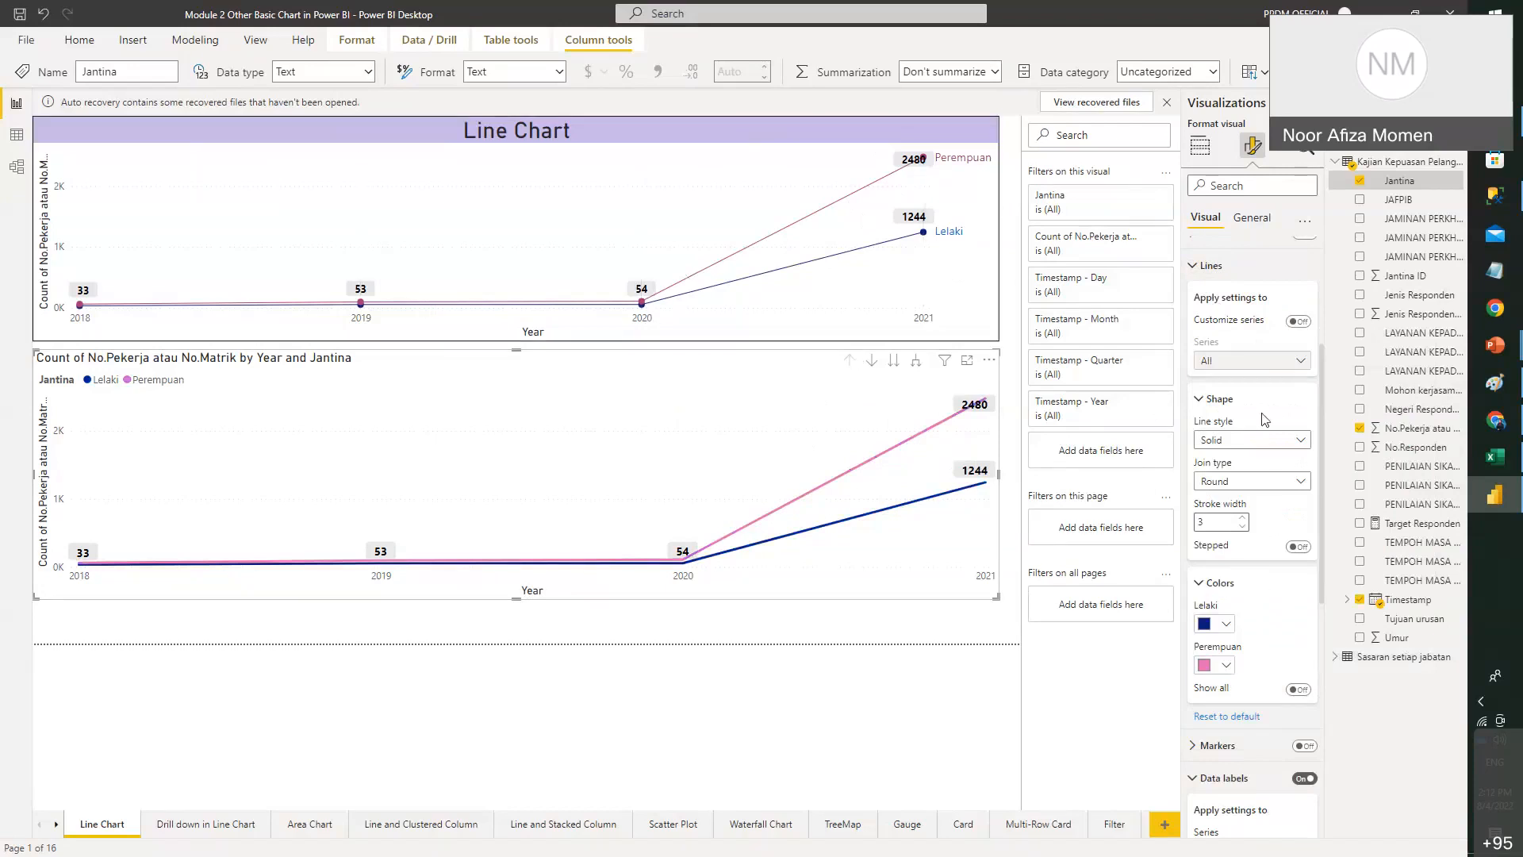
- Set the stroke width of both lines to 1
scroll(1238, 425, "up", 3)
scroll(1233, 429, "down", 1)
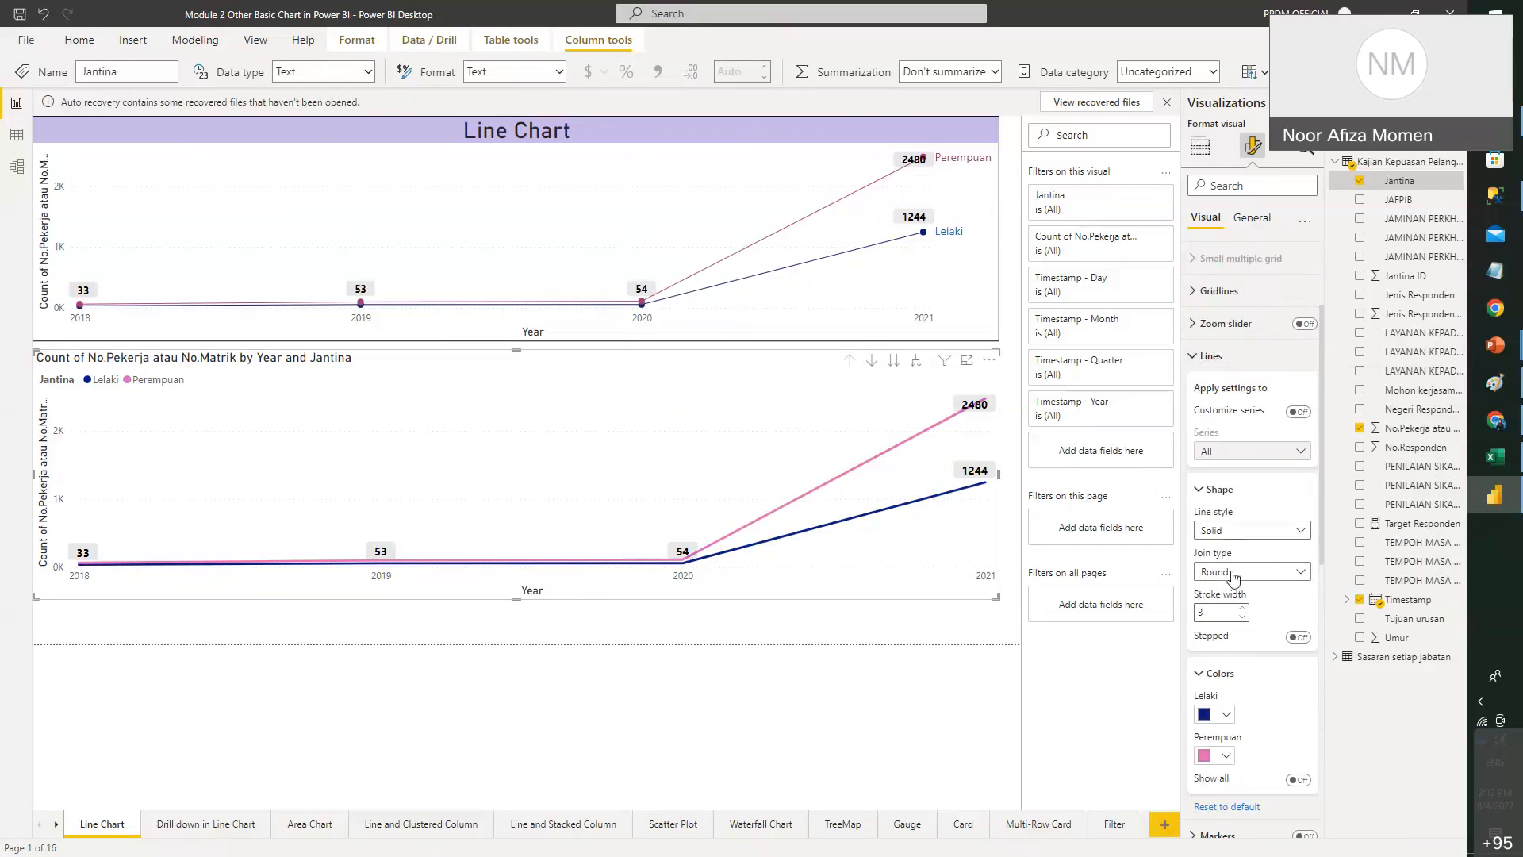
left_click(1243, 618)
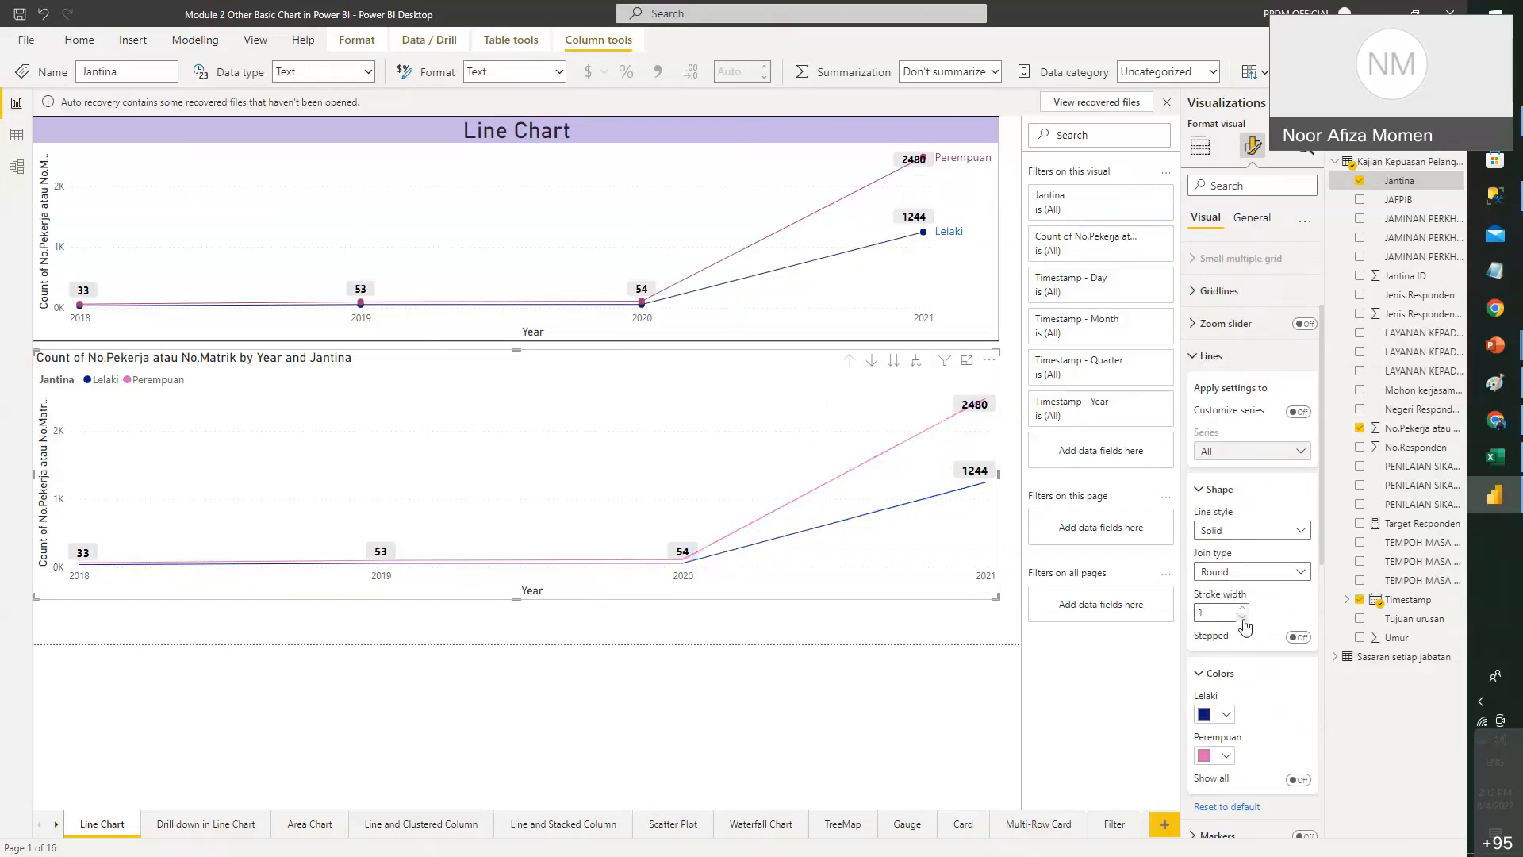
left_click(1243, 608)
left_click(1243, 608)
left_click(1243, 608)
left_click(1243, 618)
left_click(1243, 618)
left_click(1243, 618)
left_click(1243, 618)
left_click(1202, 361)
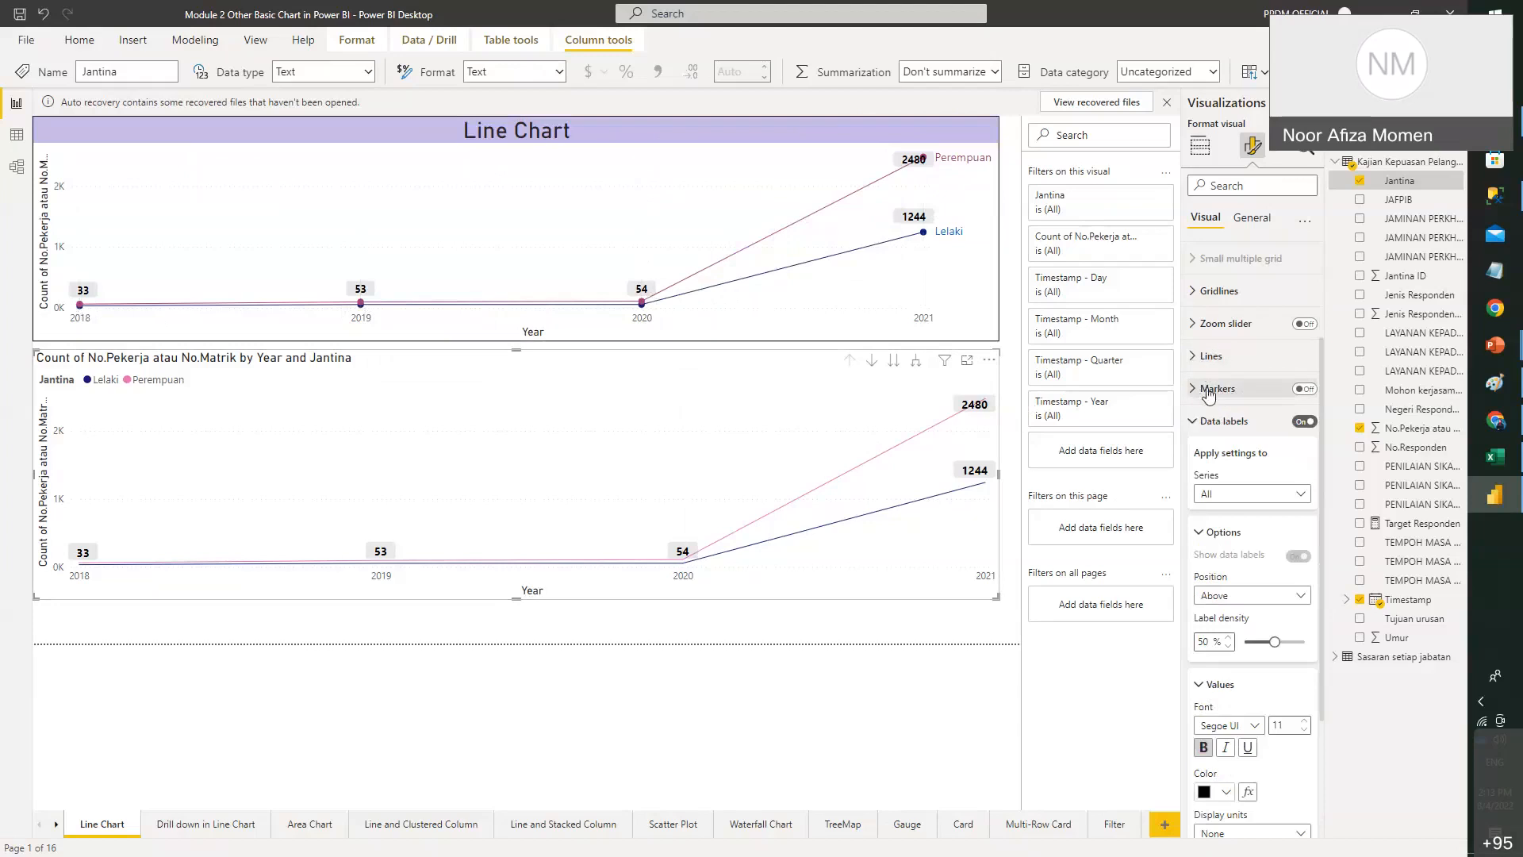
- Turn on size-3 markers for all series, with per-series marker customization enabled
left_click(1194, 389)
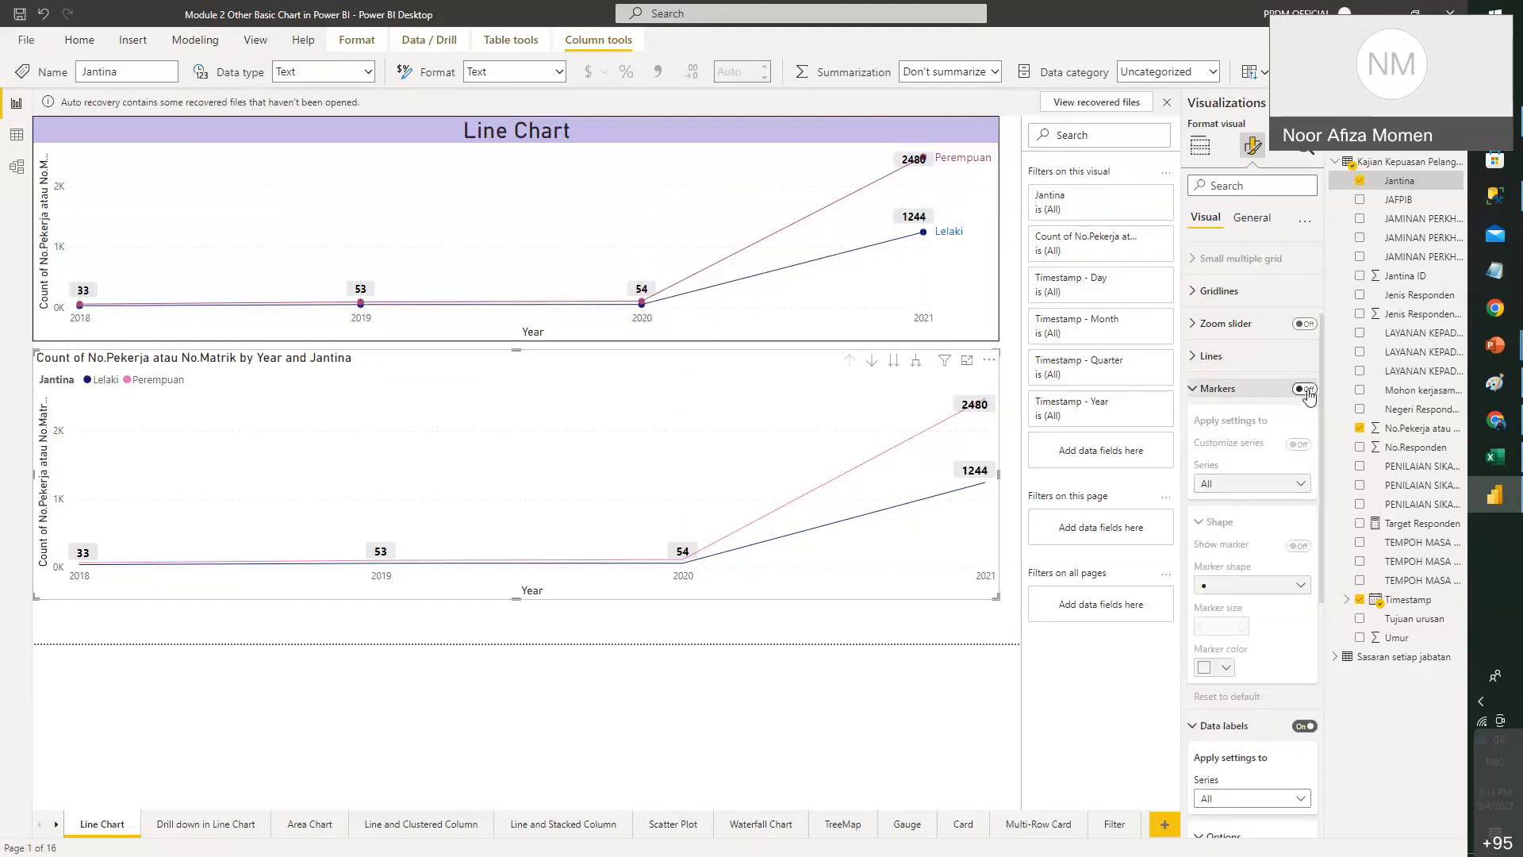
left_click(1304, 389)
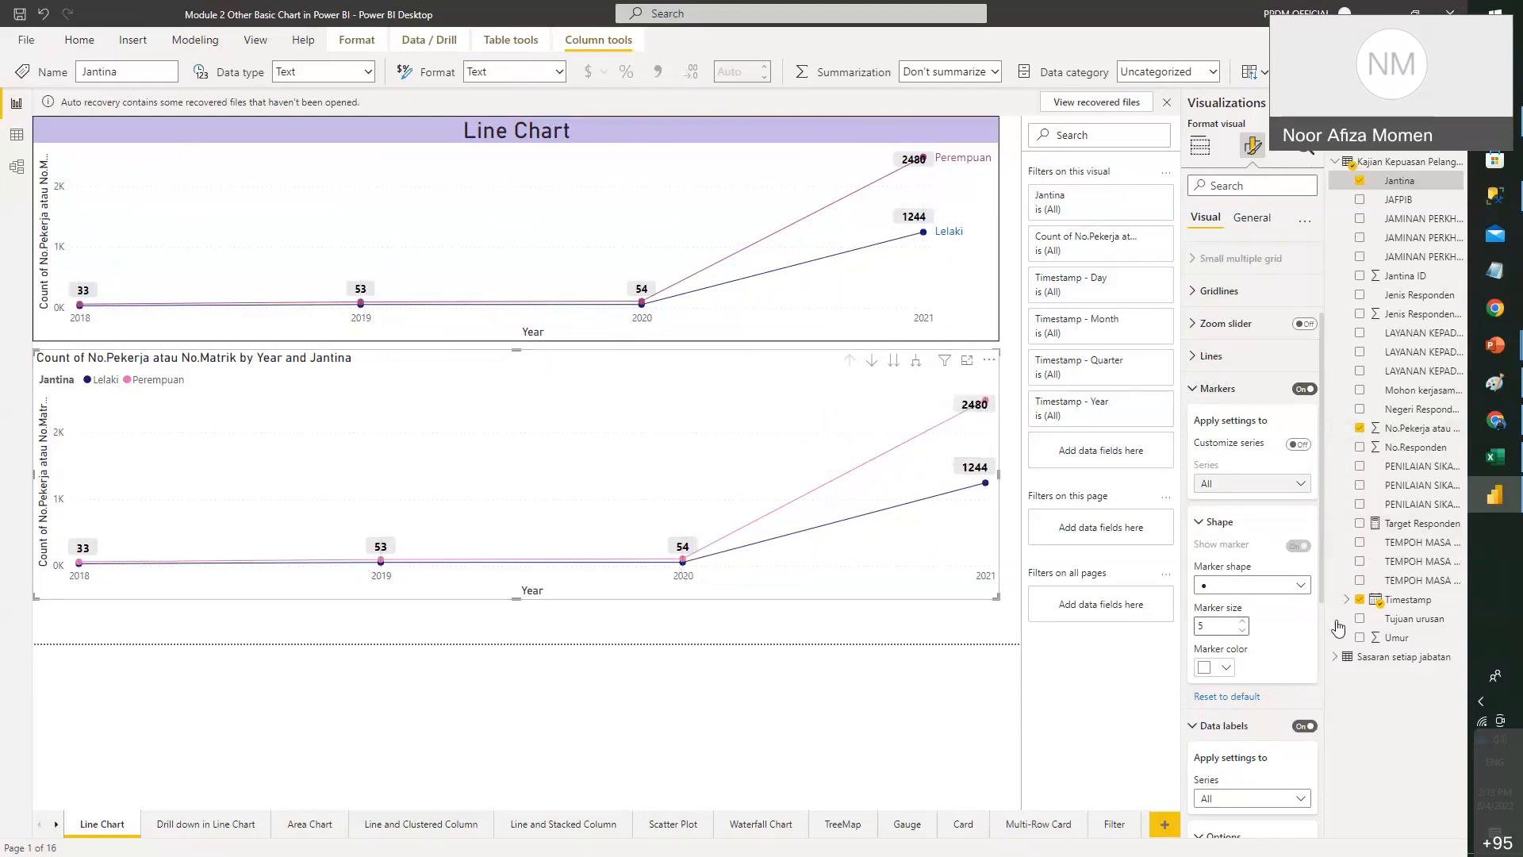
left_click(1242, 632)
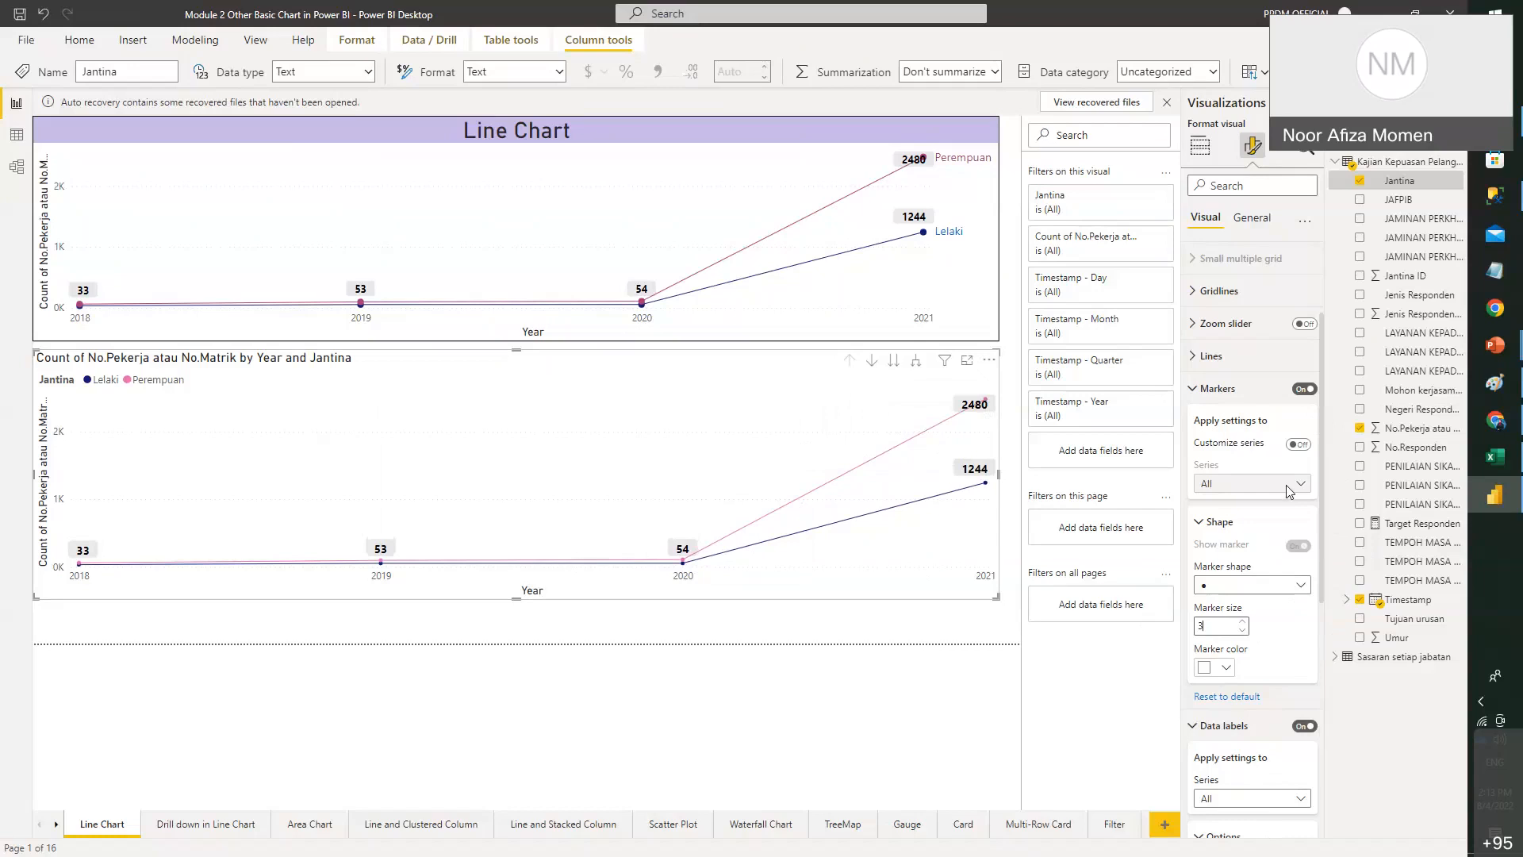
left_click(1299, 444)
left_click(1290, 485)
left_click(958, 780)
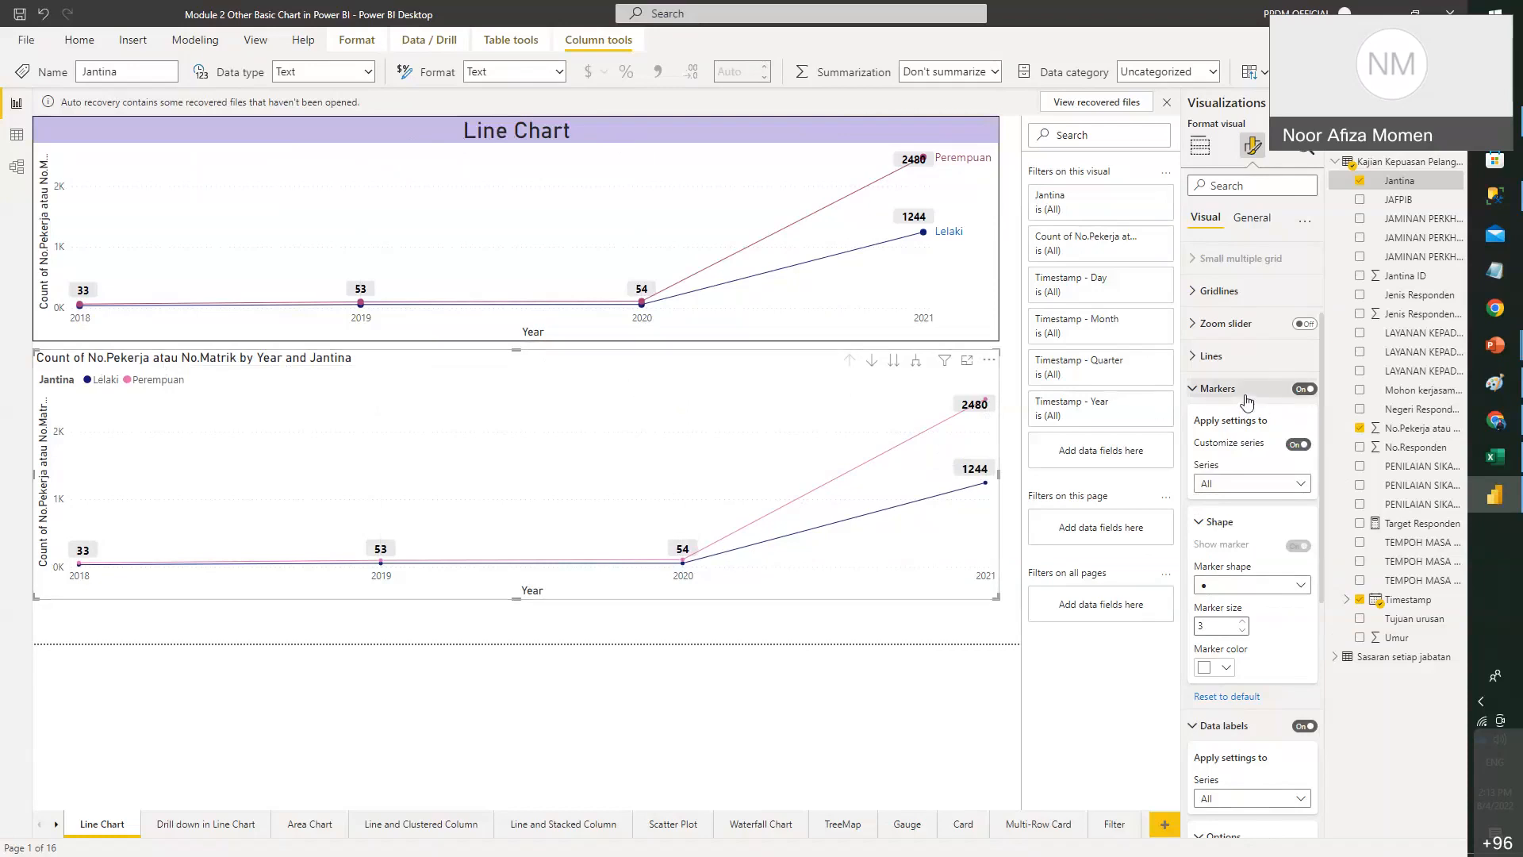
left_click(1285, 391)
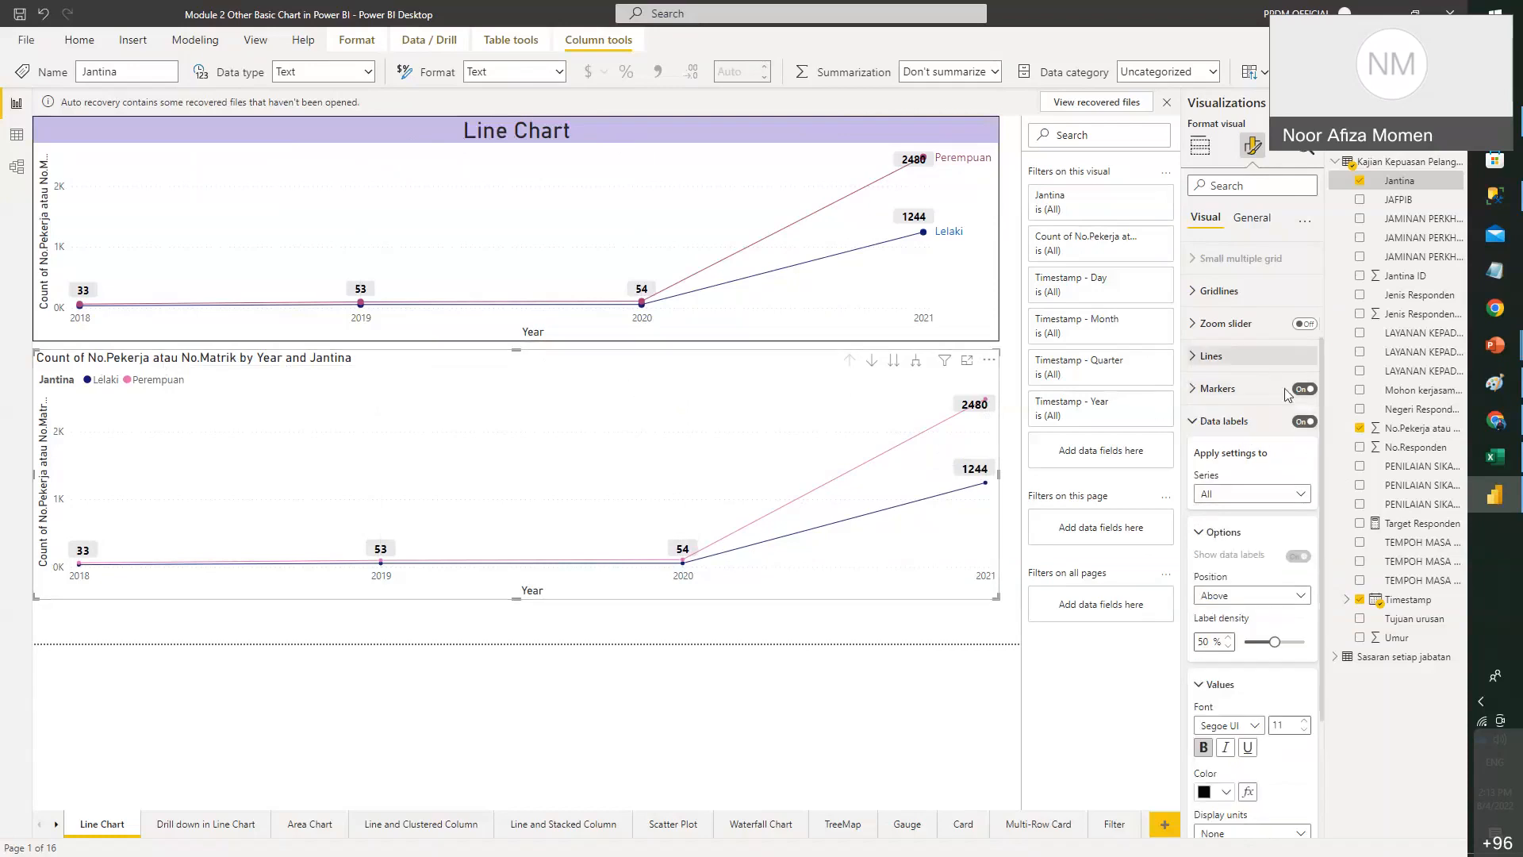
left_click(1252, 218)
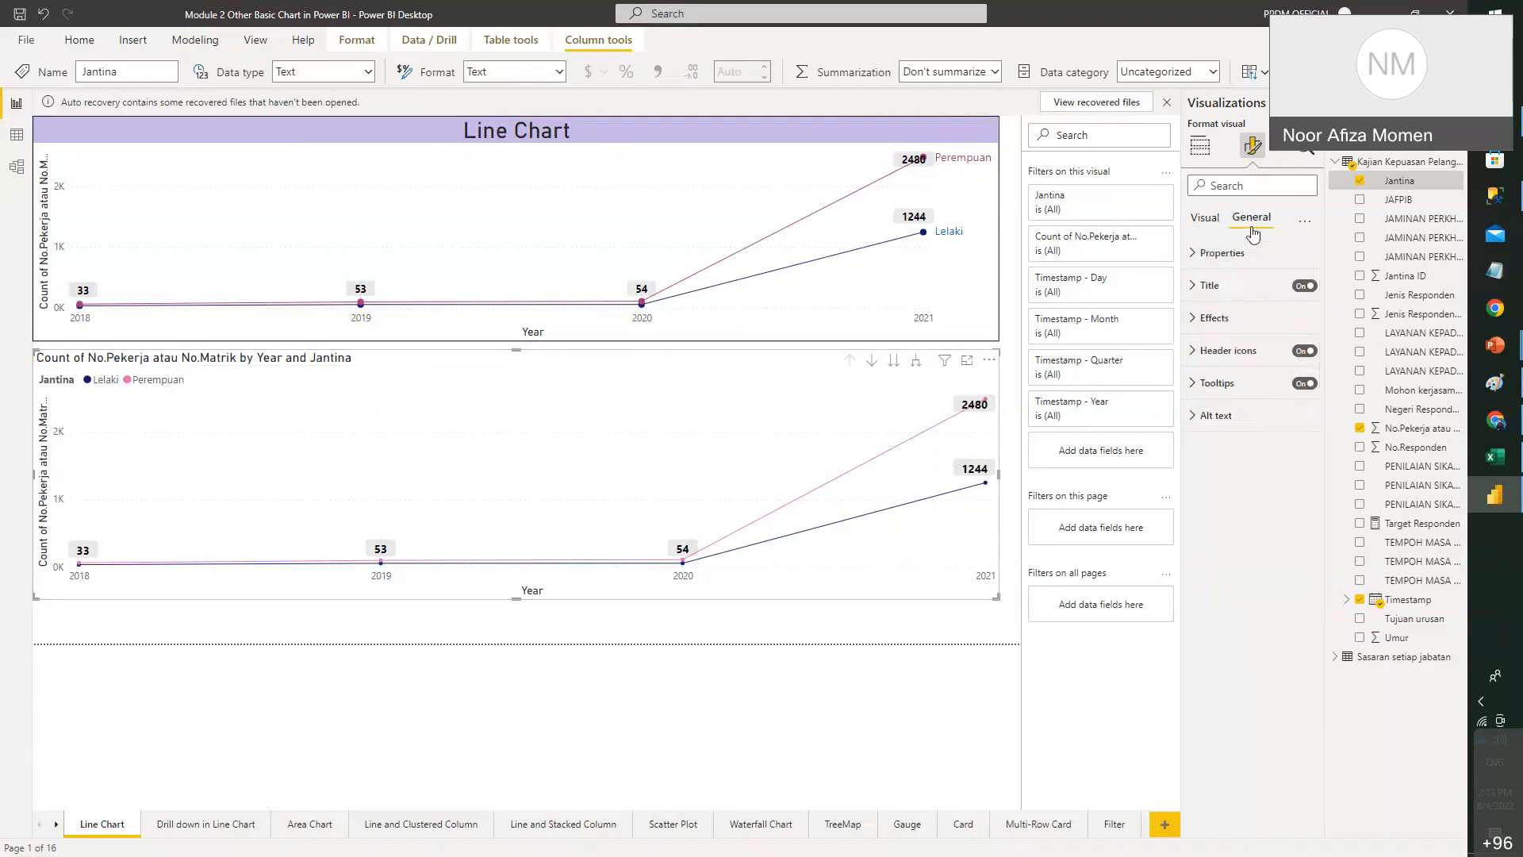
- Give the lower chart's title a lavender background, centre alignment and font size 19
left_click(1195, 292)
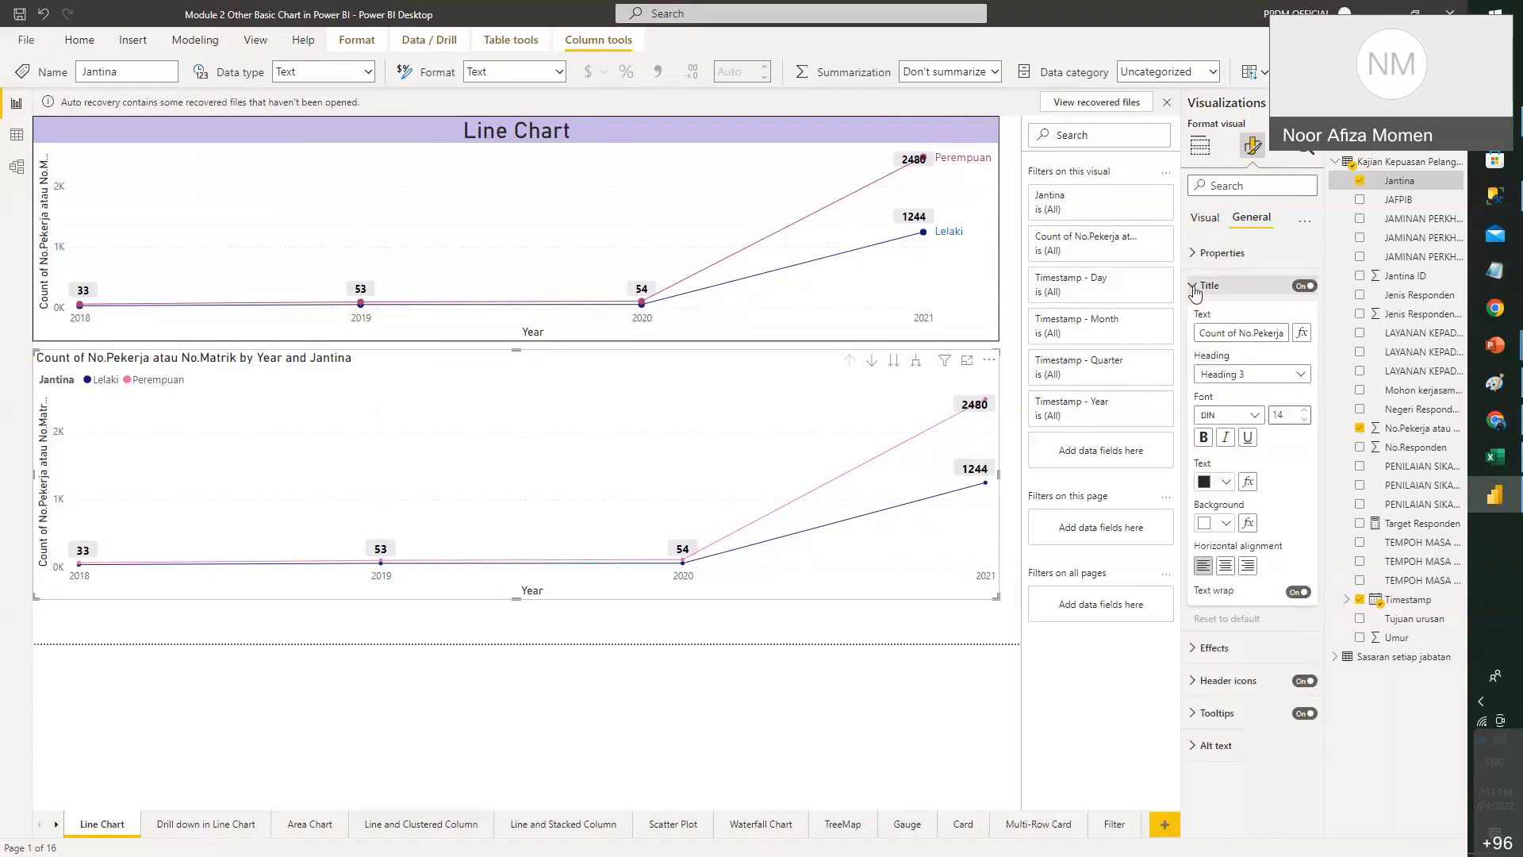
left_click(1228, 525)
left_click(1378, 618)
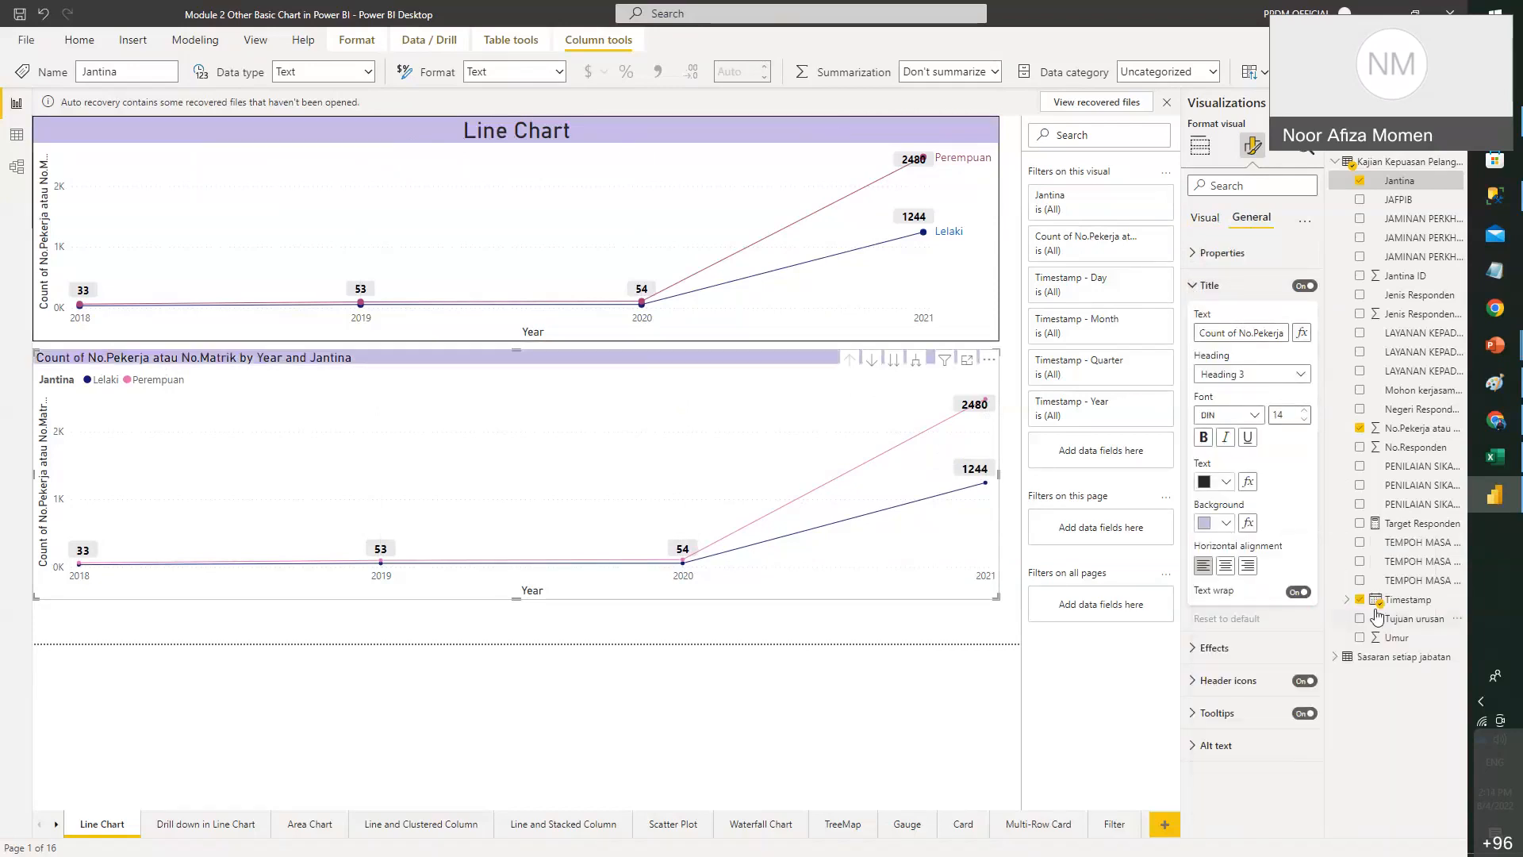
left_click(1227, 566)
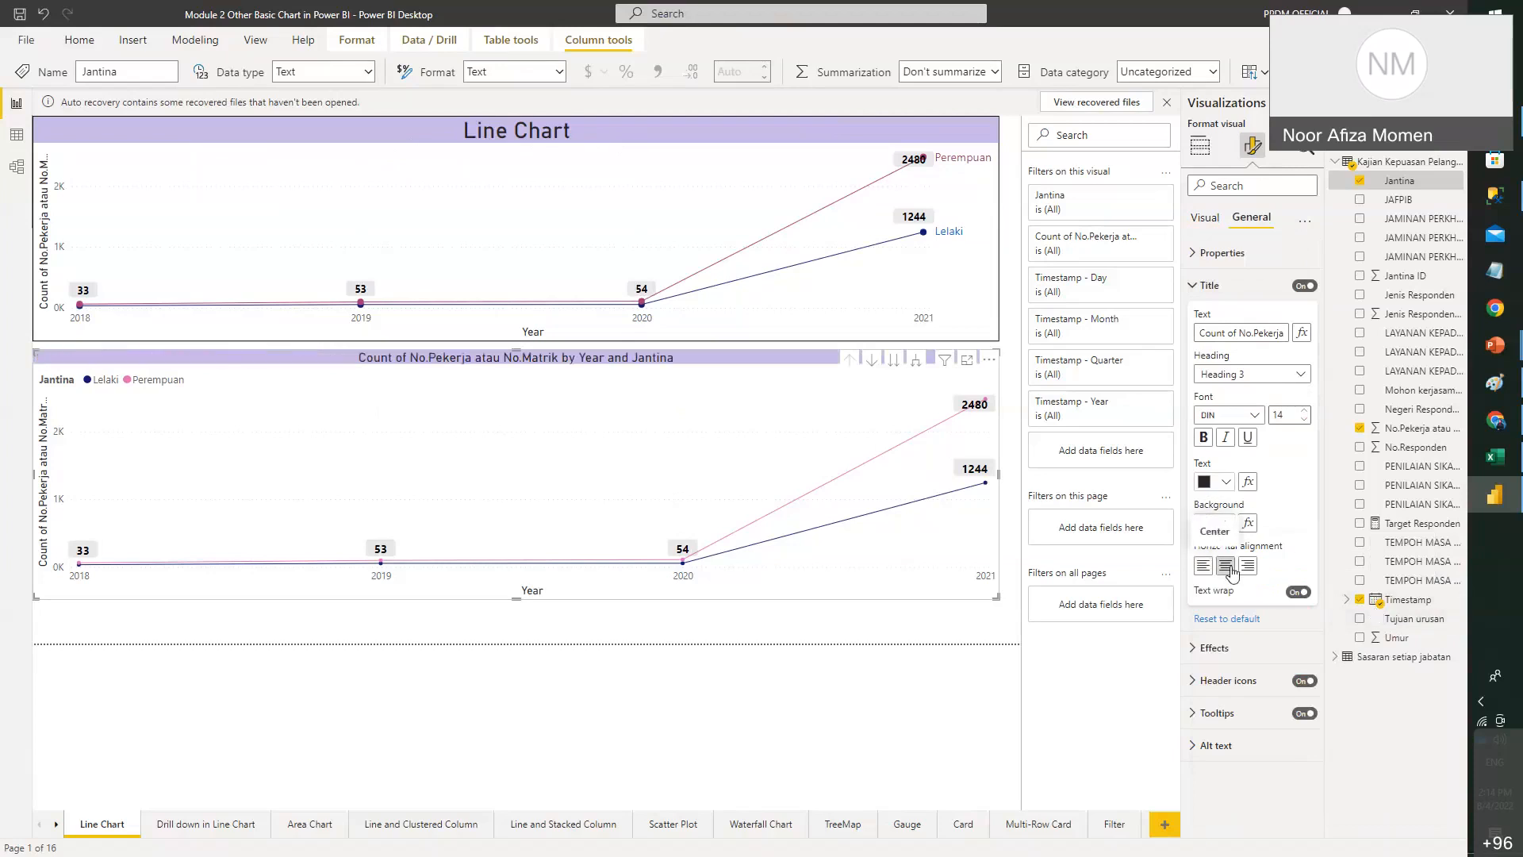
left_click(1305, 410)
left_click(1305, 410)
left_click(1305, 410)
left_click(1305, 410)
left_click(1305, 410)
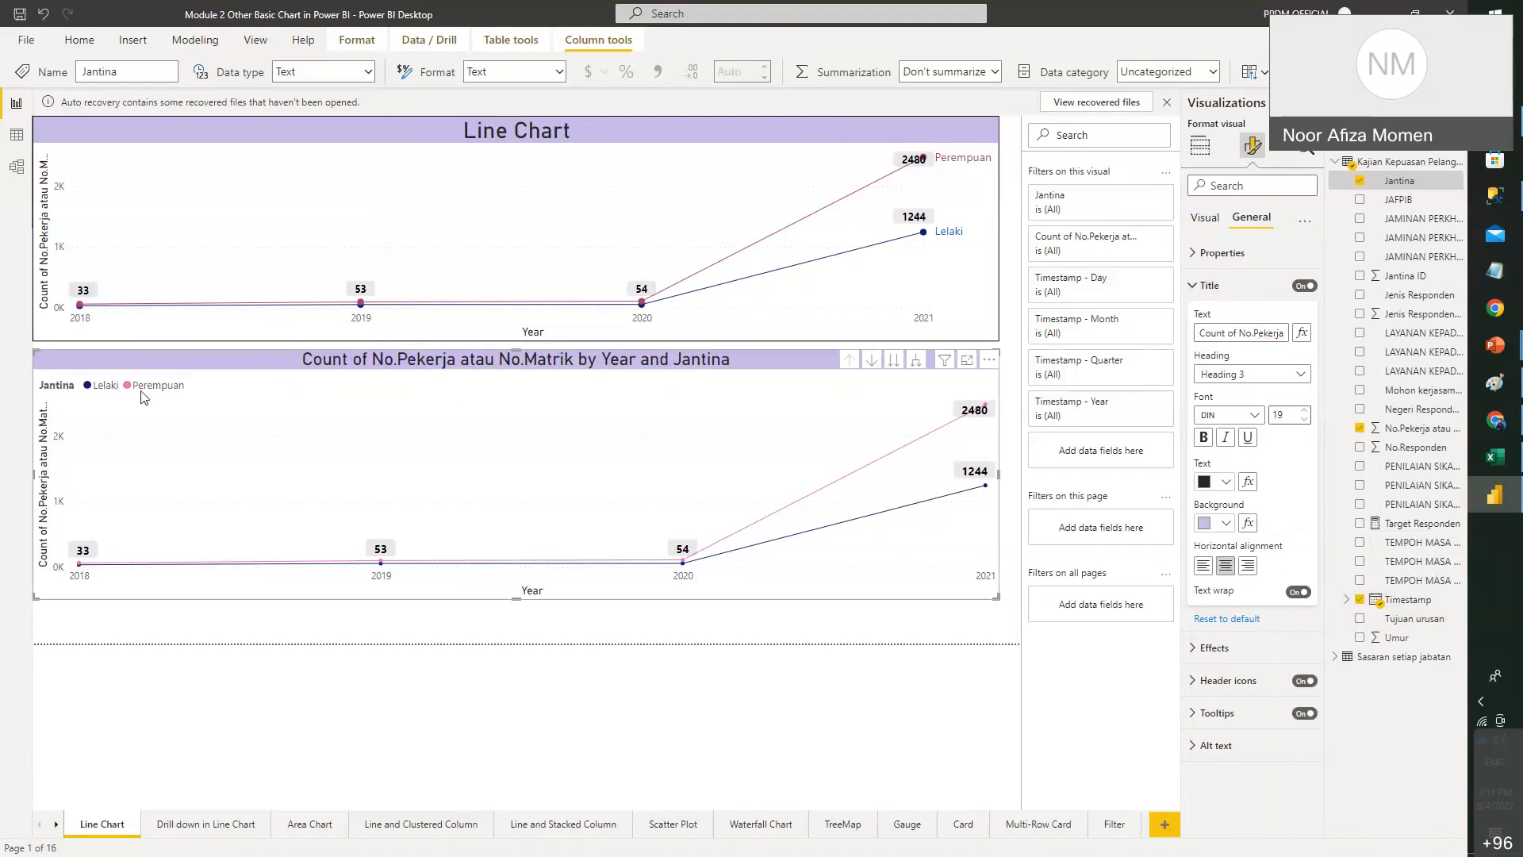
left_click(369, 154)
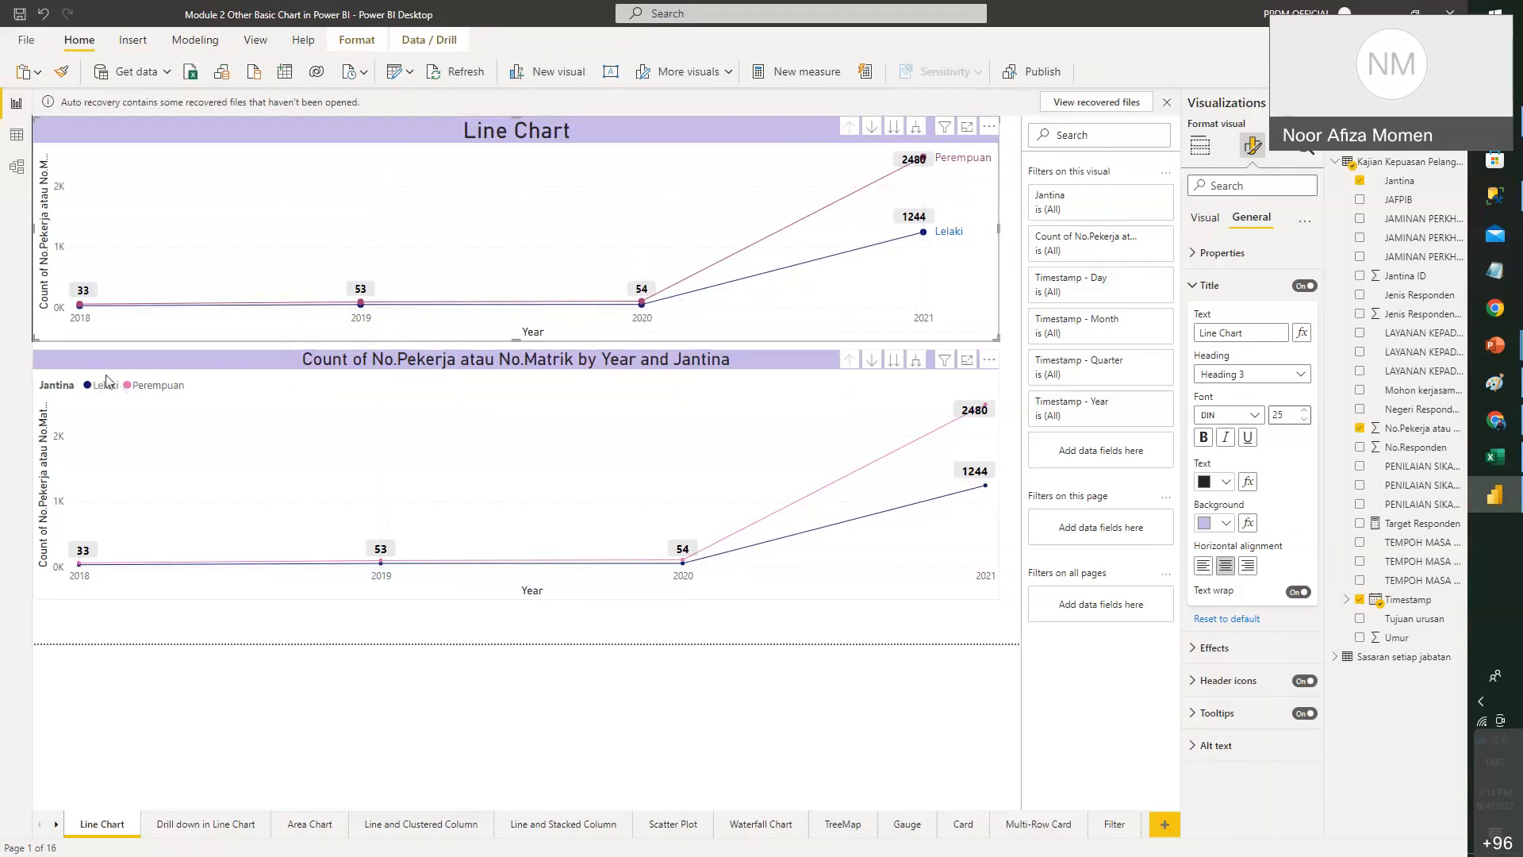
left_click(633, 368)
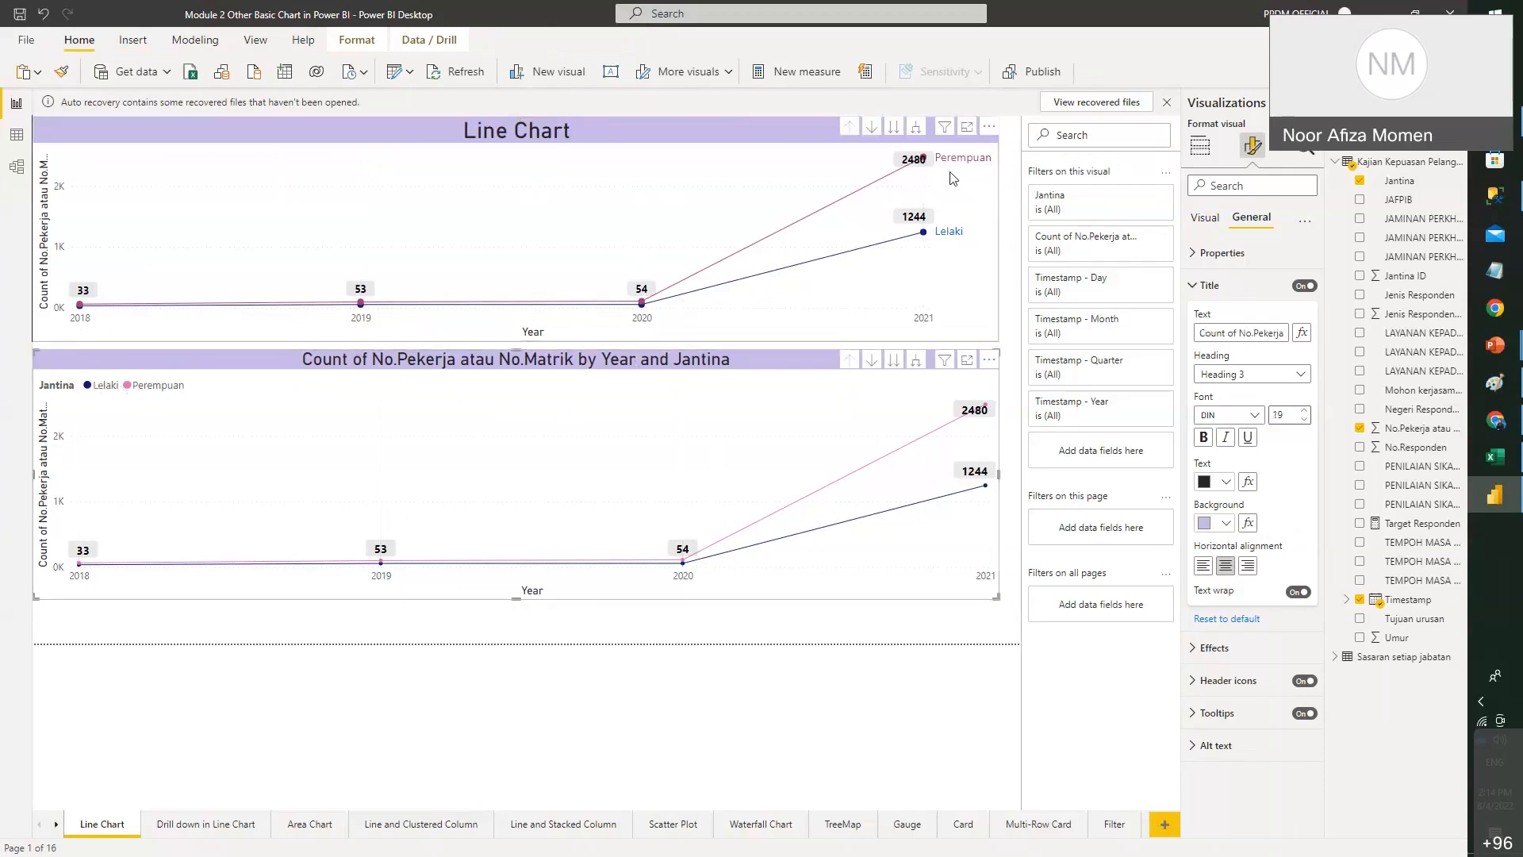
- Hide the lower chart's legend and show series labels naming each line
left_click(1212, 226)
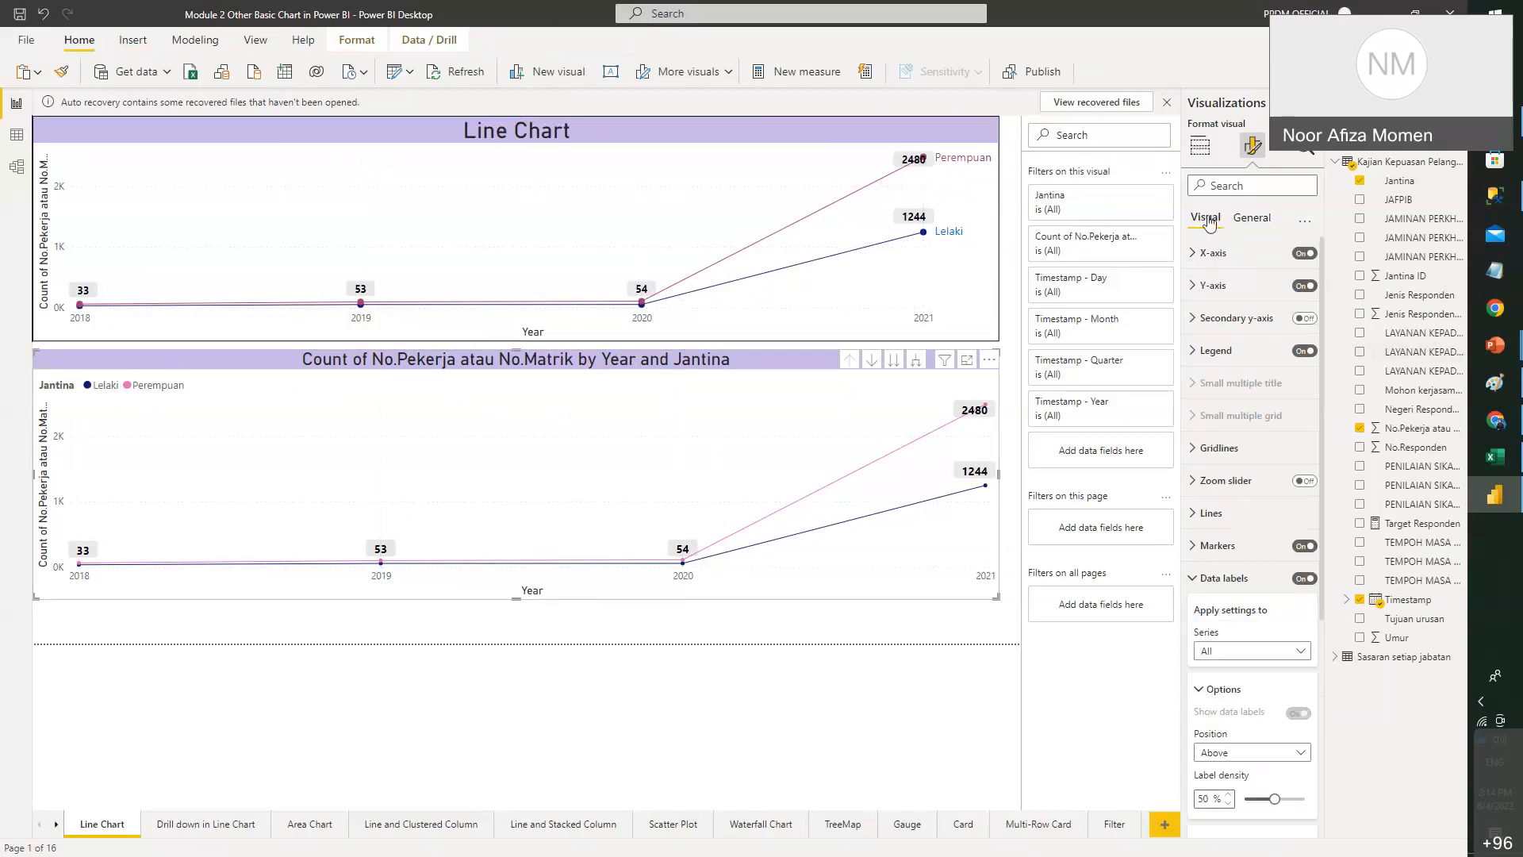
left_click(1304, 354)
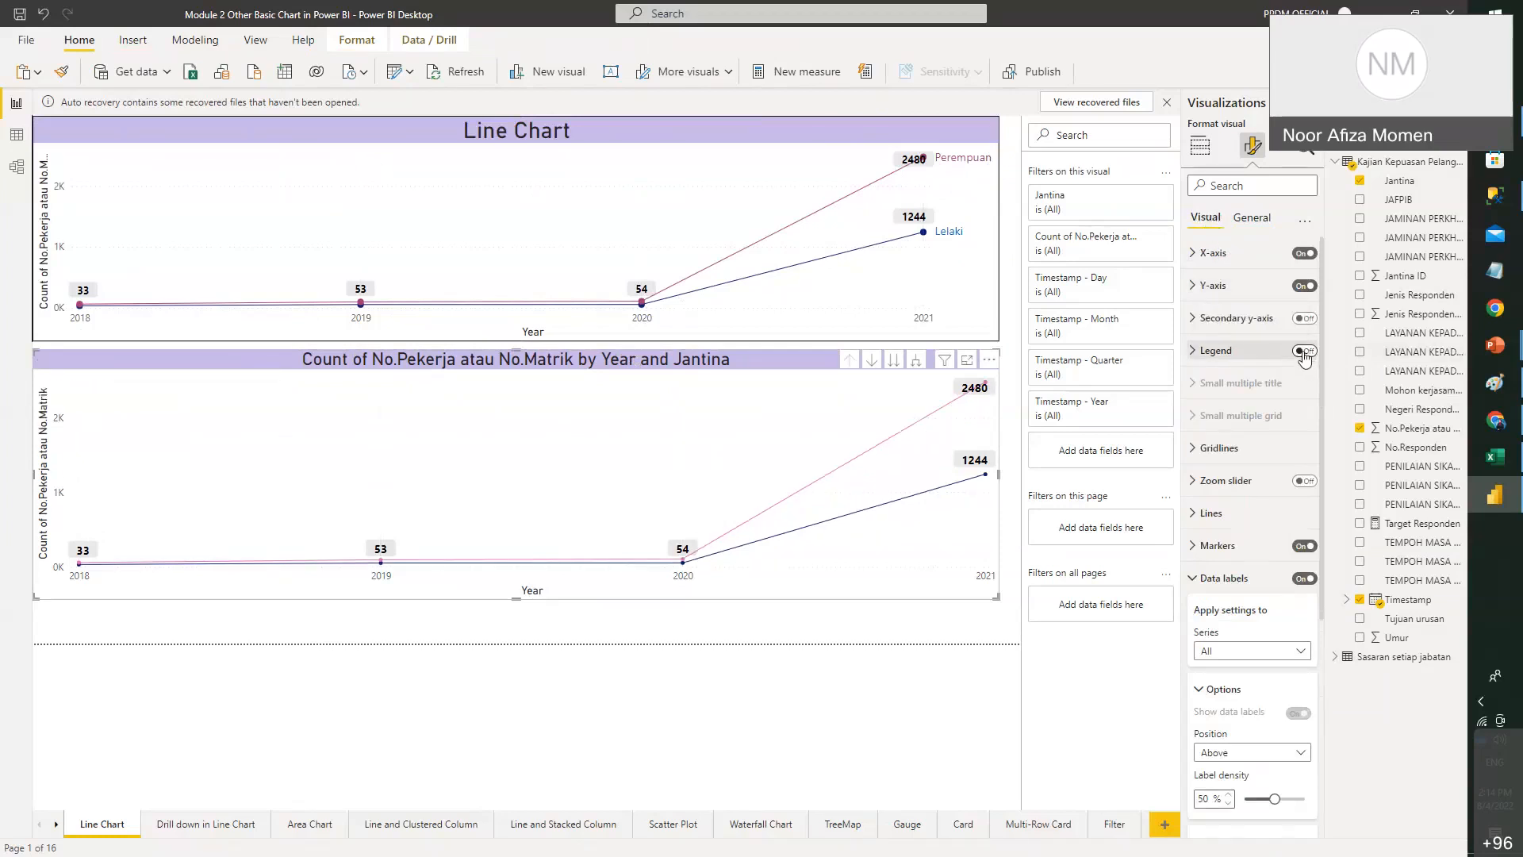
left_click(1214, 579)
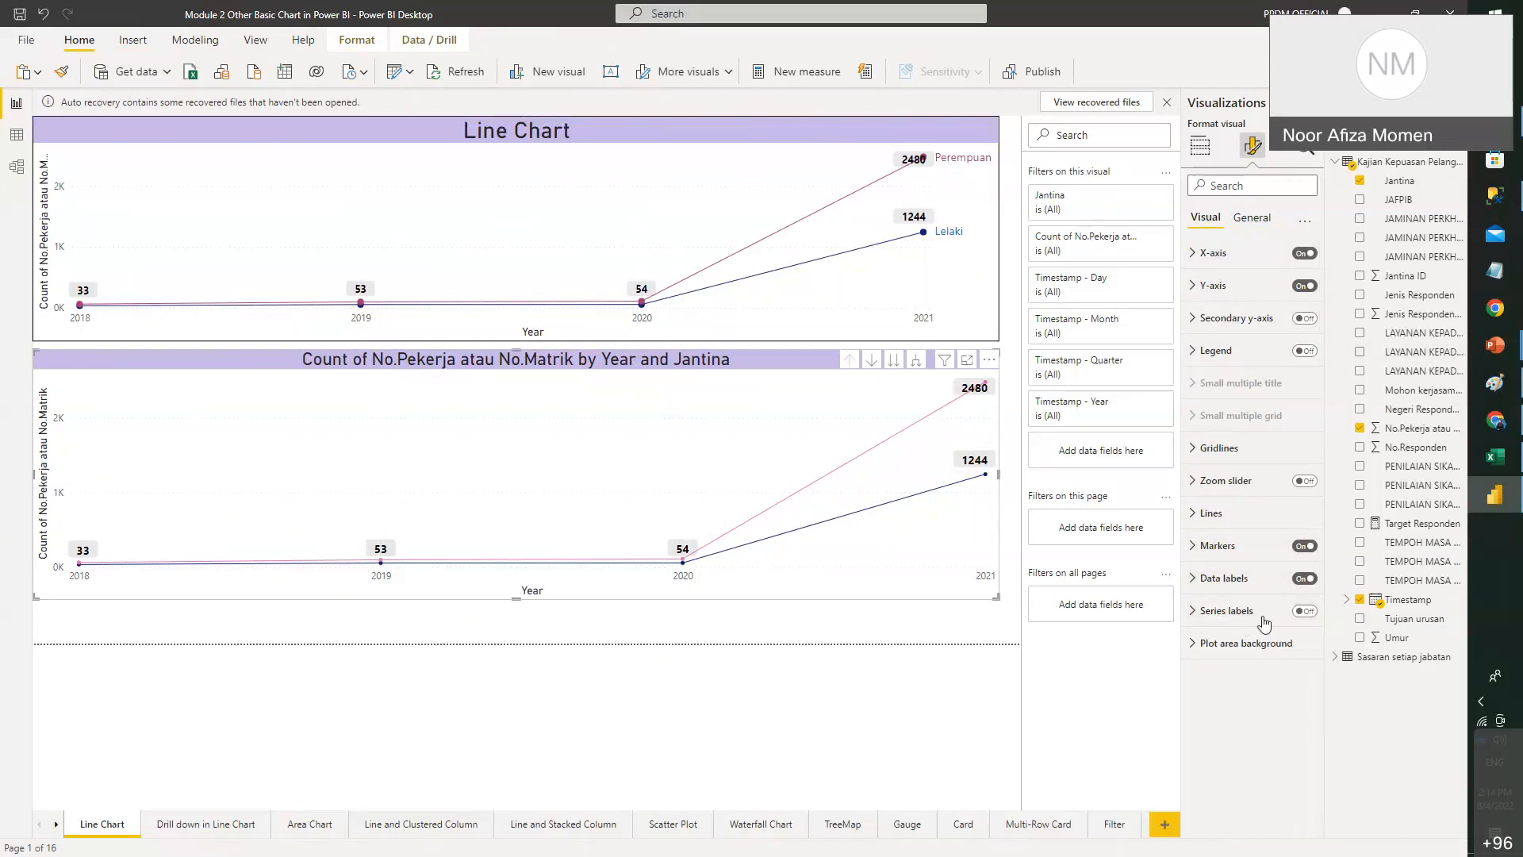
left_click(1305, 612)
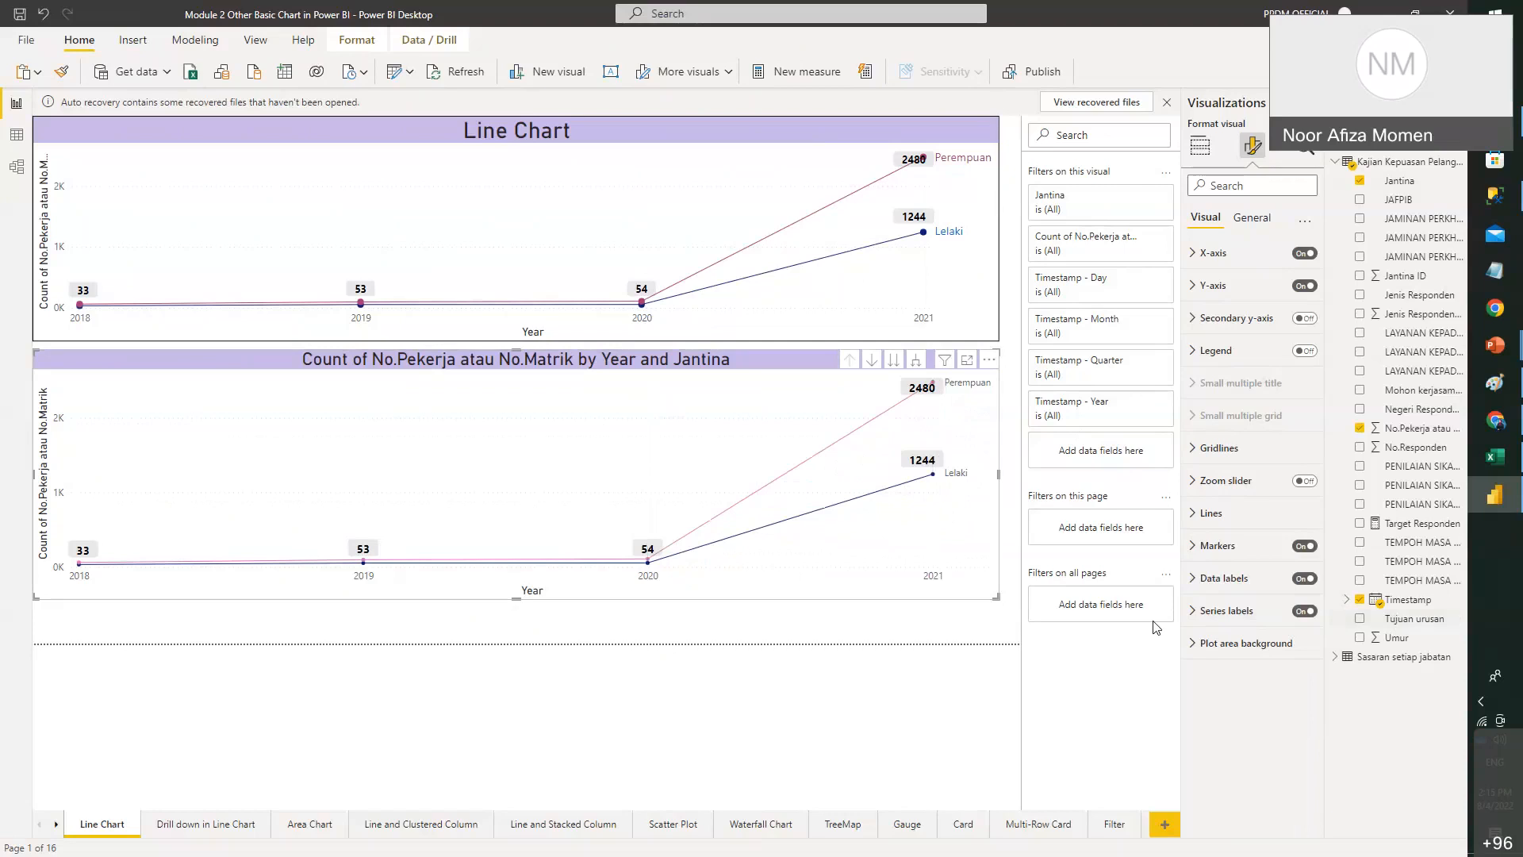
- Colour the Lelaki series label dark blue
left_click(1197, 611)
scroll(1286, 557, "down", 2)
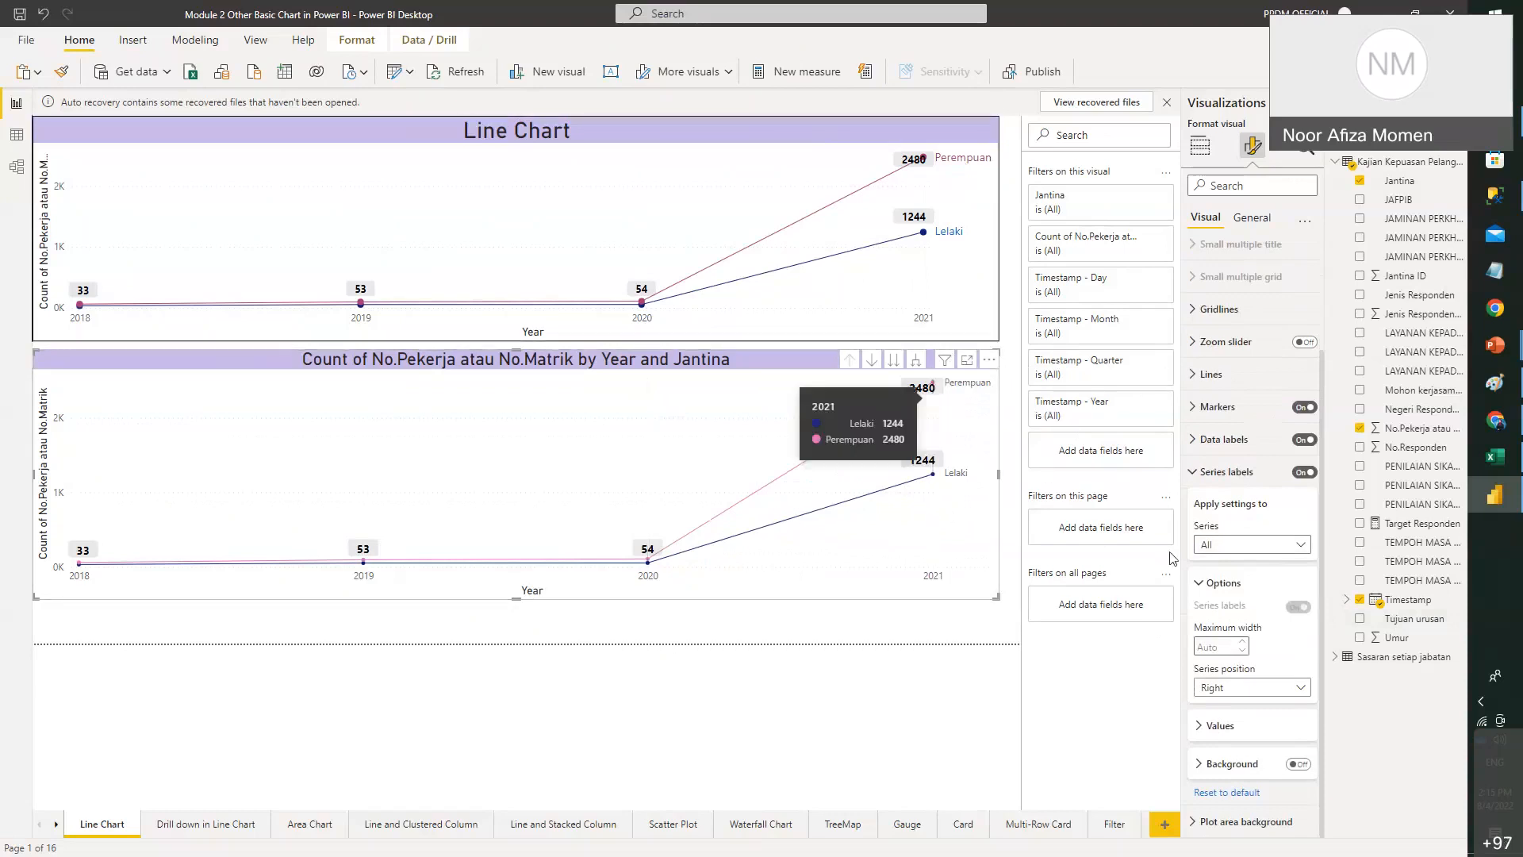
left_click(1242, 725)
scroll(1242, 723, "down", 1)
scroll(1242, 724, "down", 2)
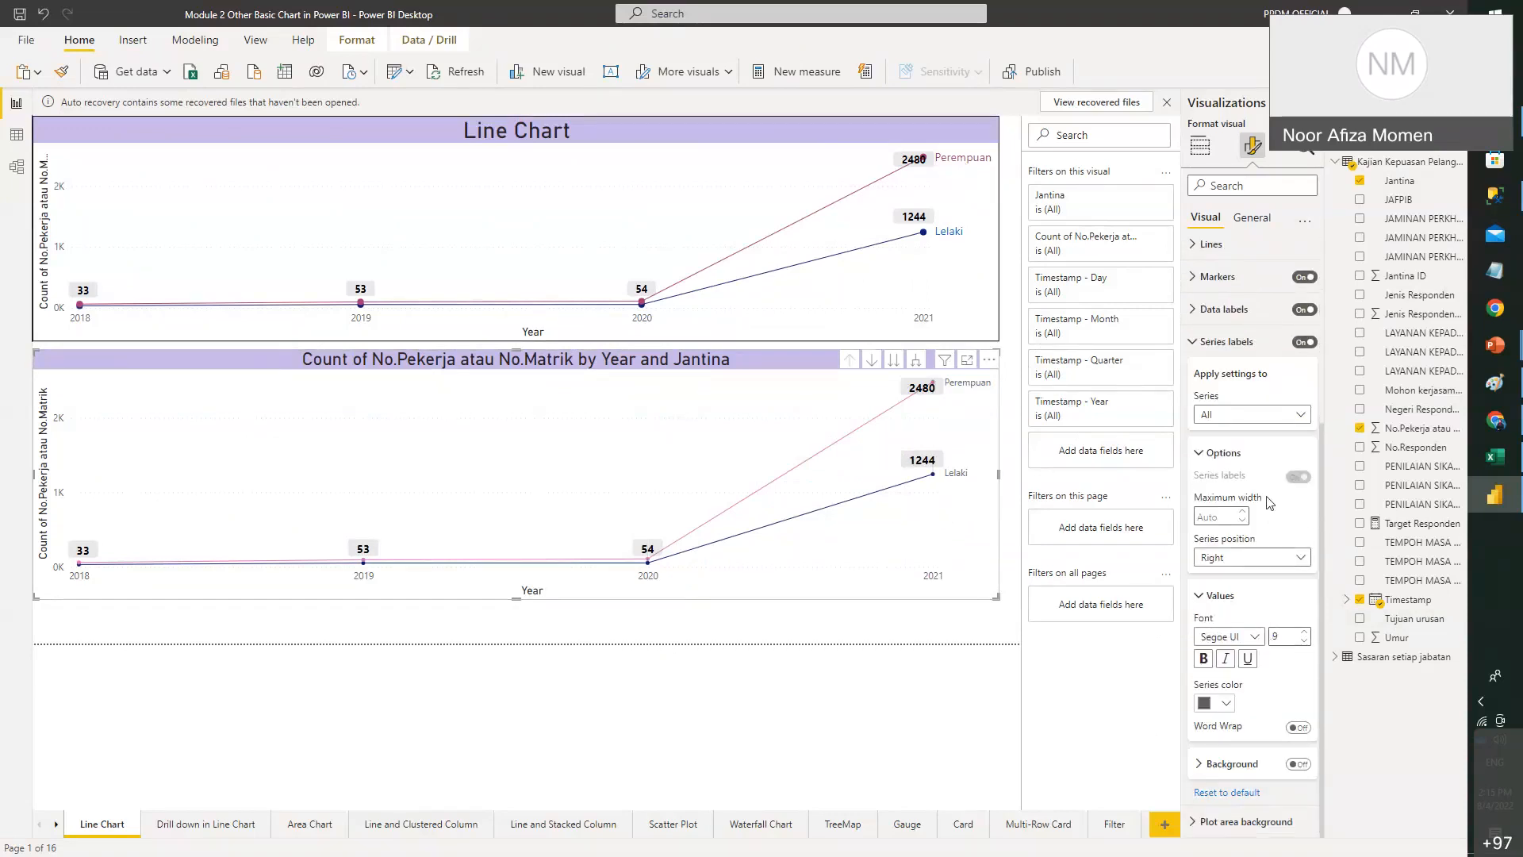
left_click(1251, 416)
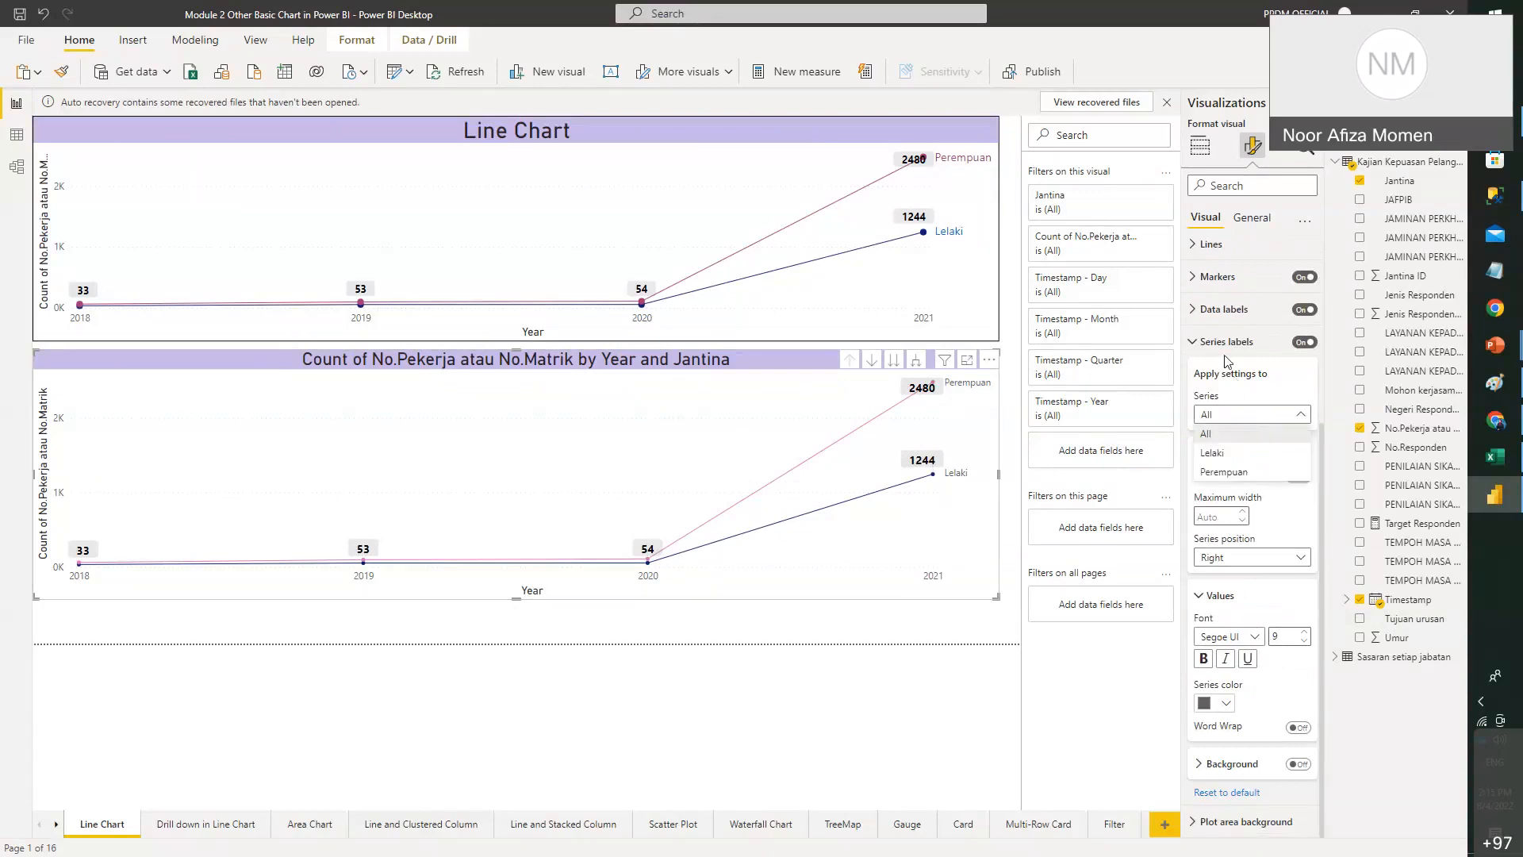
left_click(1266, 454)
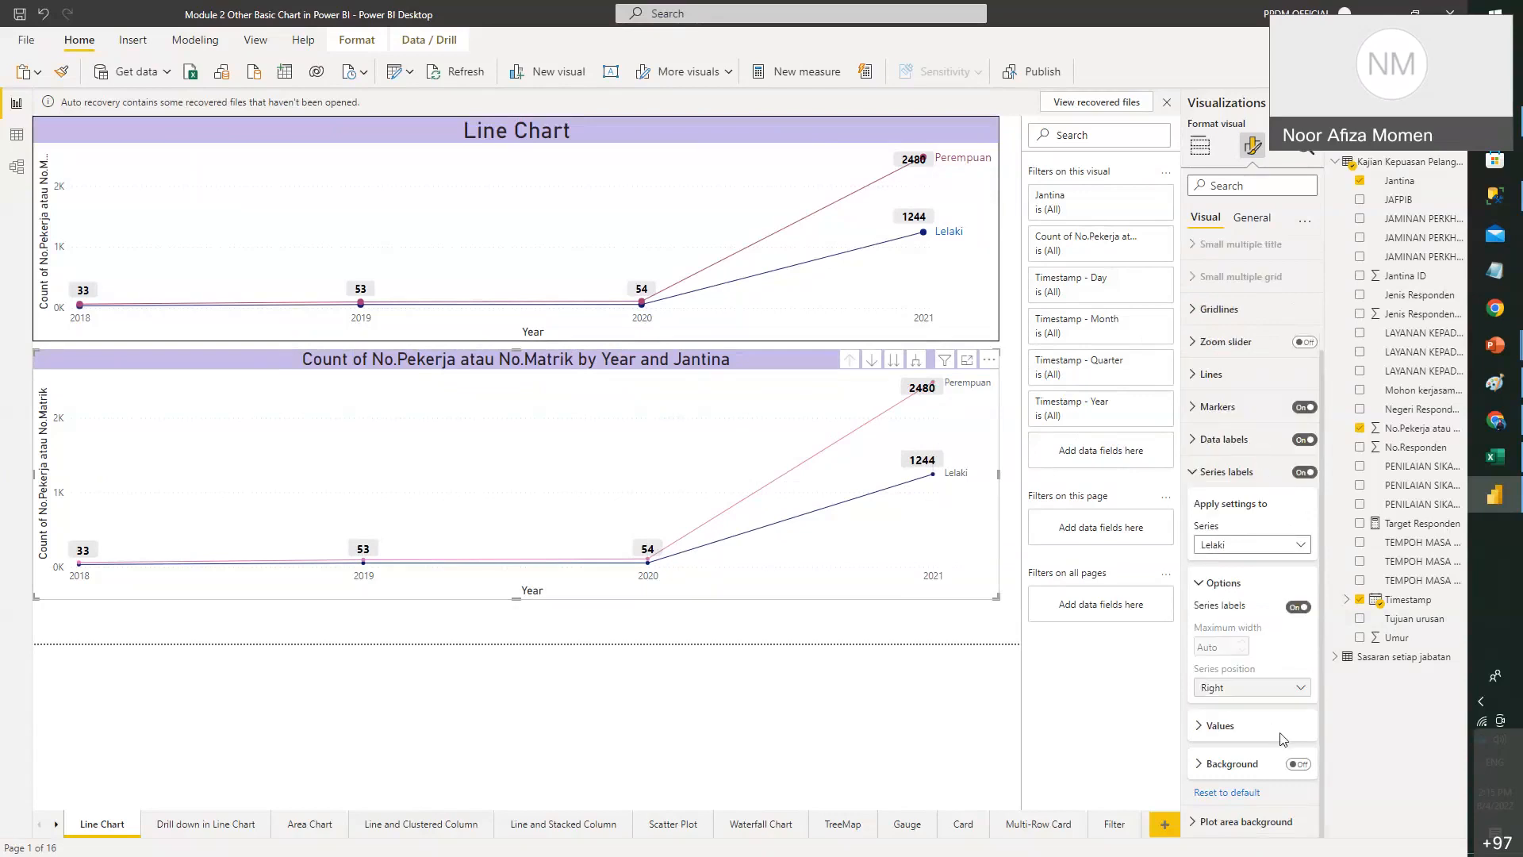
left_click(1222, 726)
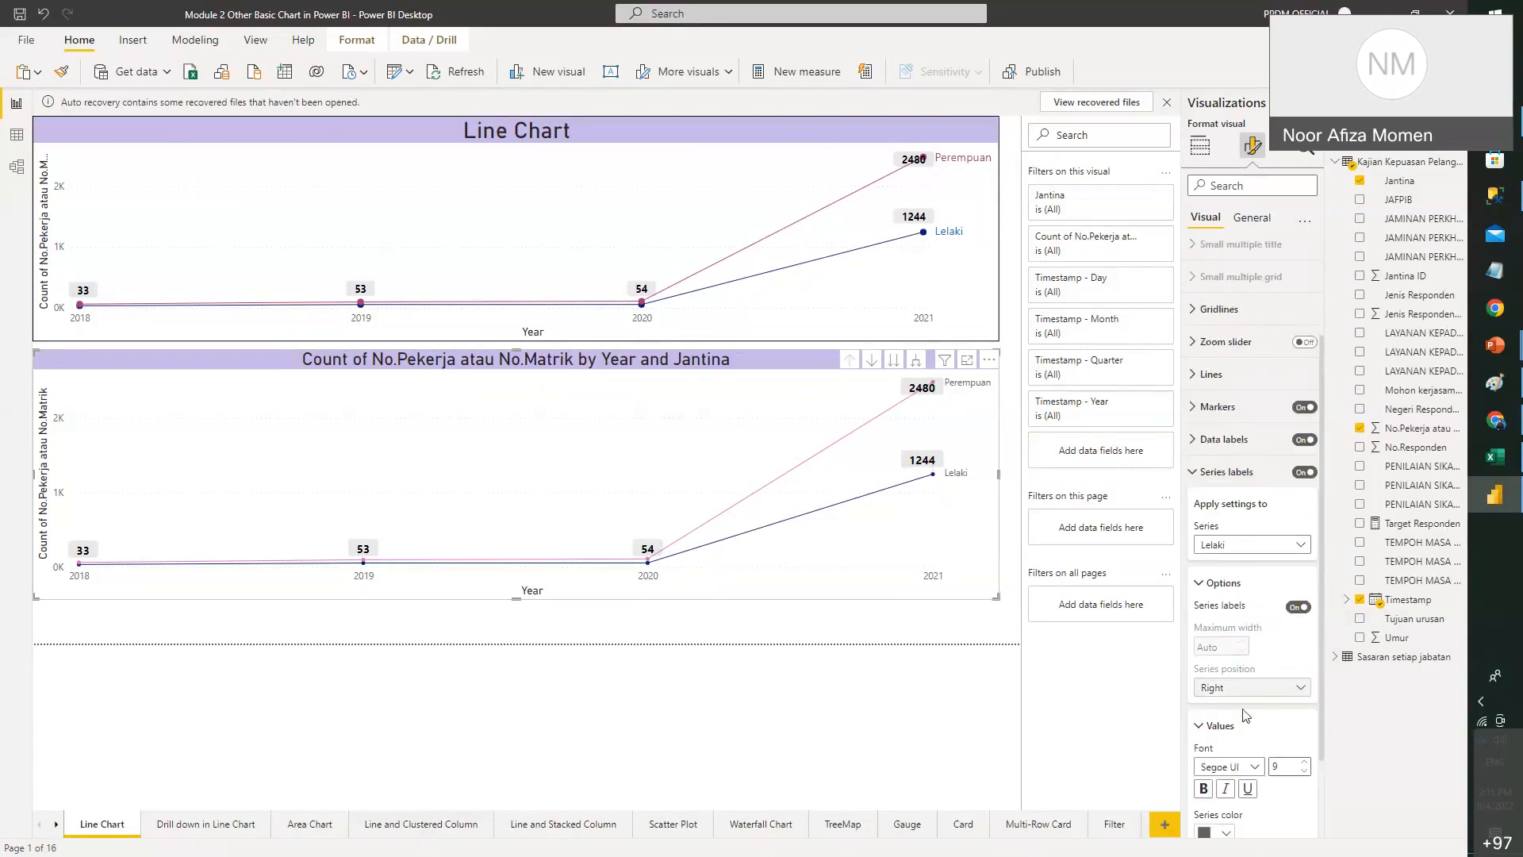
left_click(1229, 725)
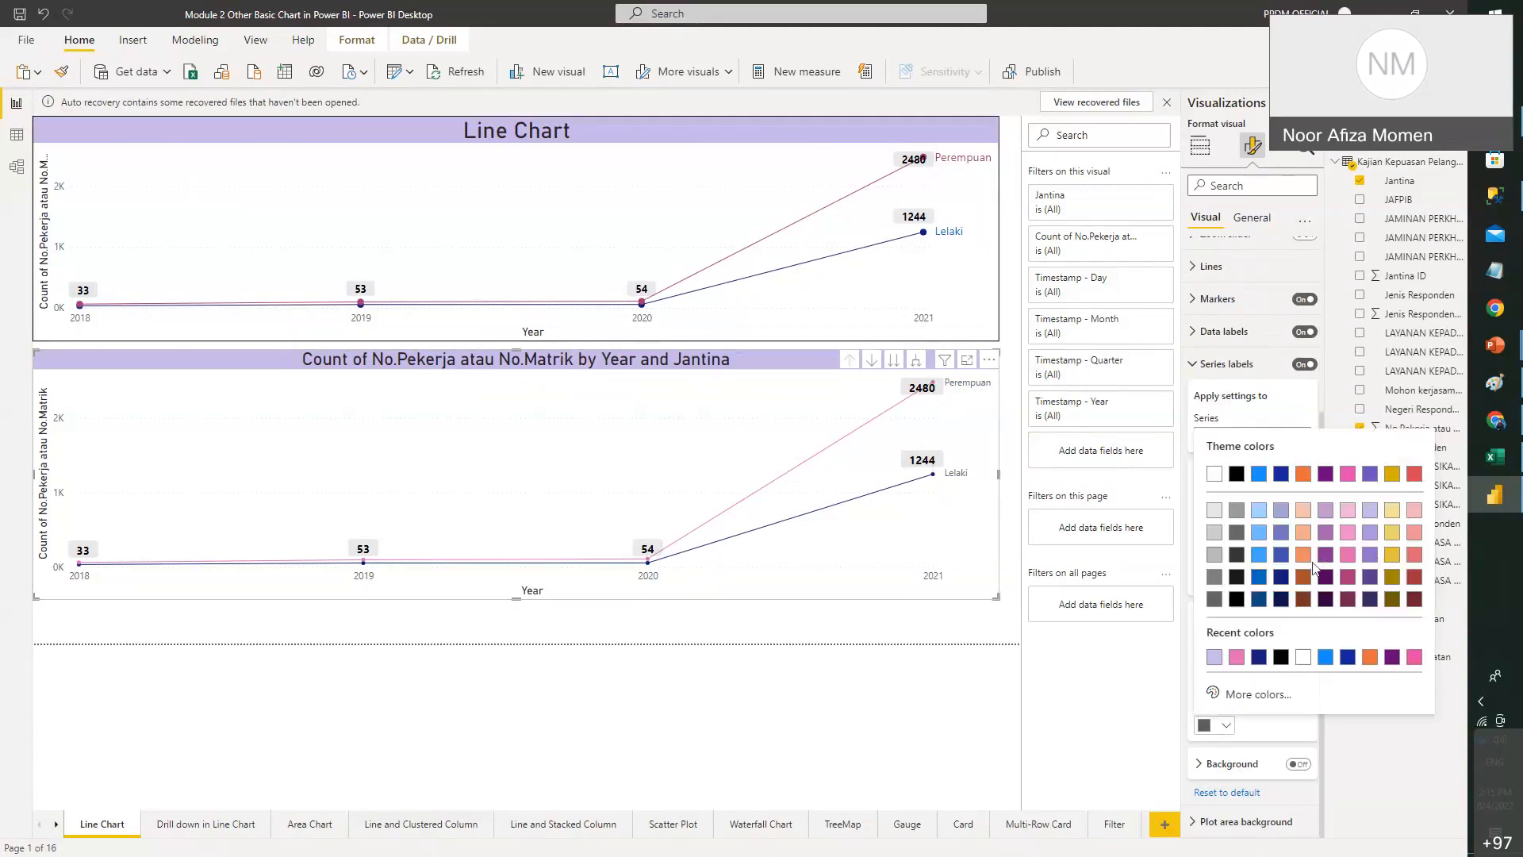
left_click(1288, 580)
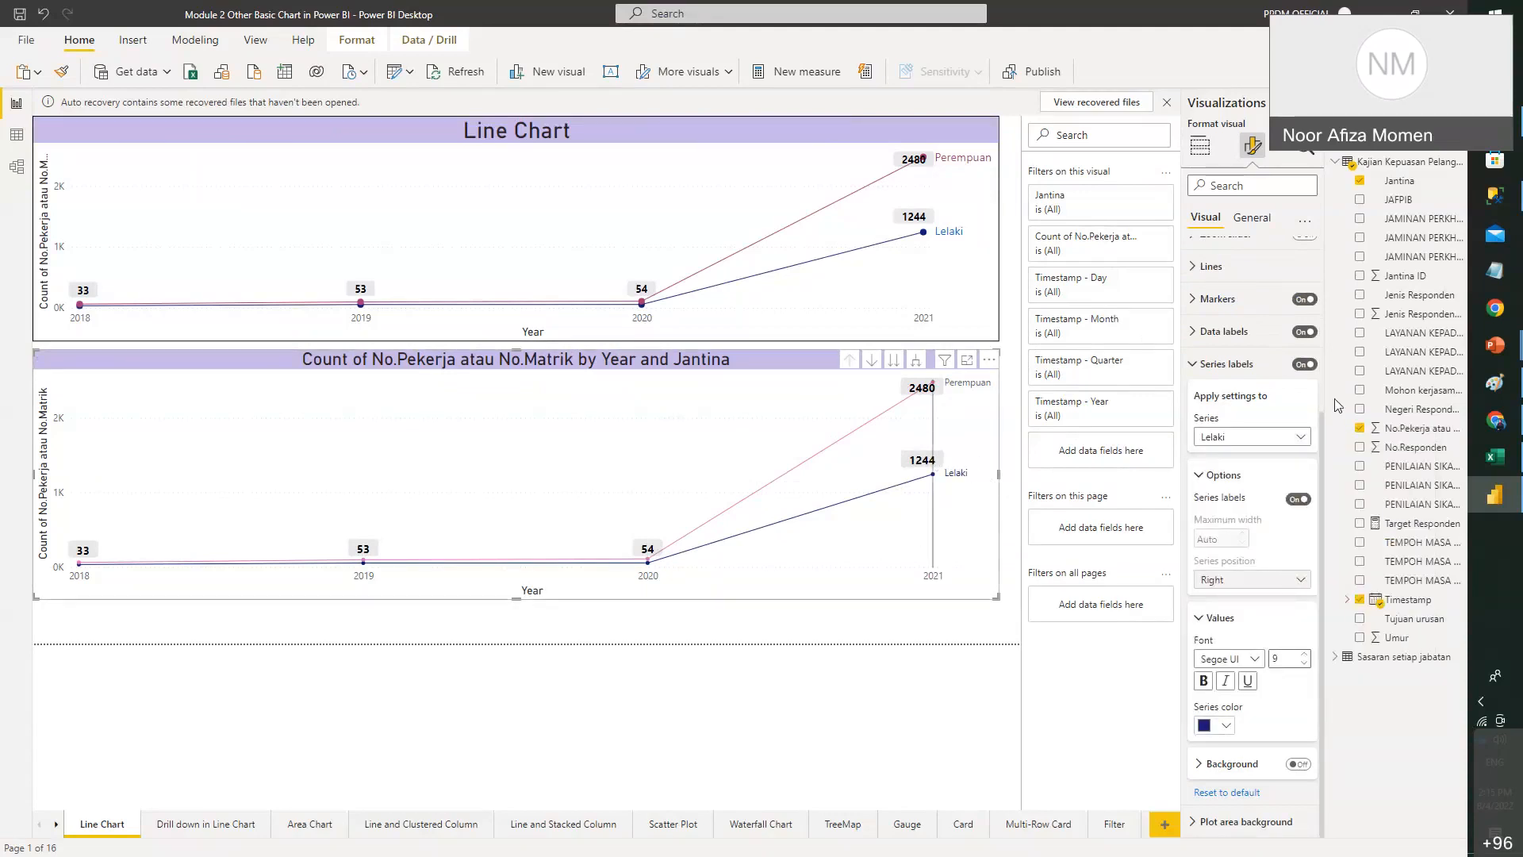
- Colour the Perempuan series label pink
left_click(1269, 436)
left_click(1245, 494)
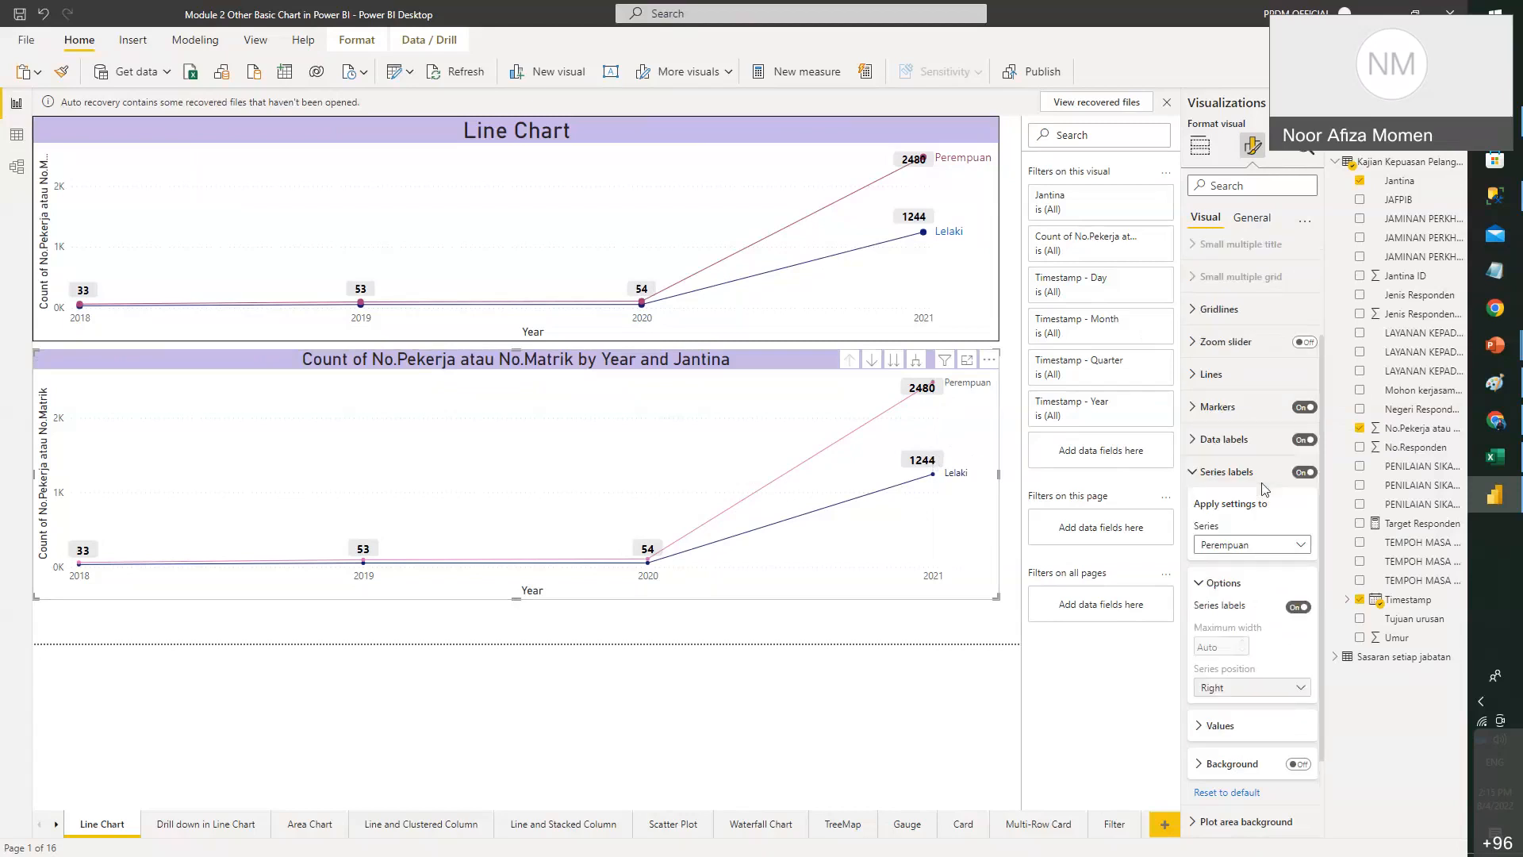
scroll(1244, 664, "down", 2)
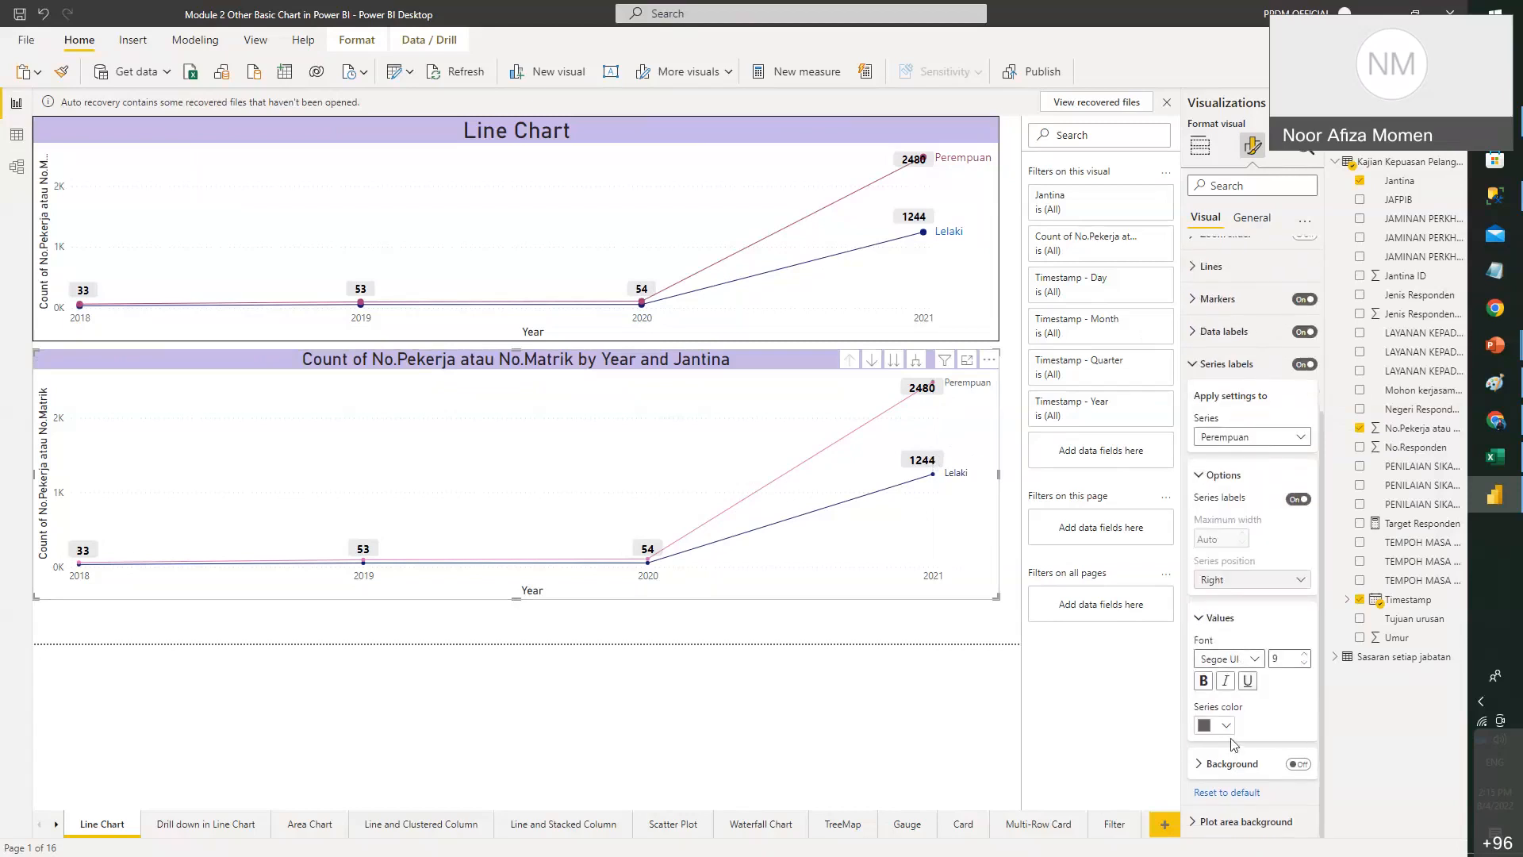
left_click(1220, 725)
left_click(1355, 556)
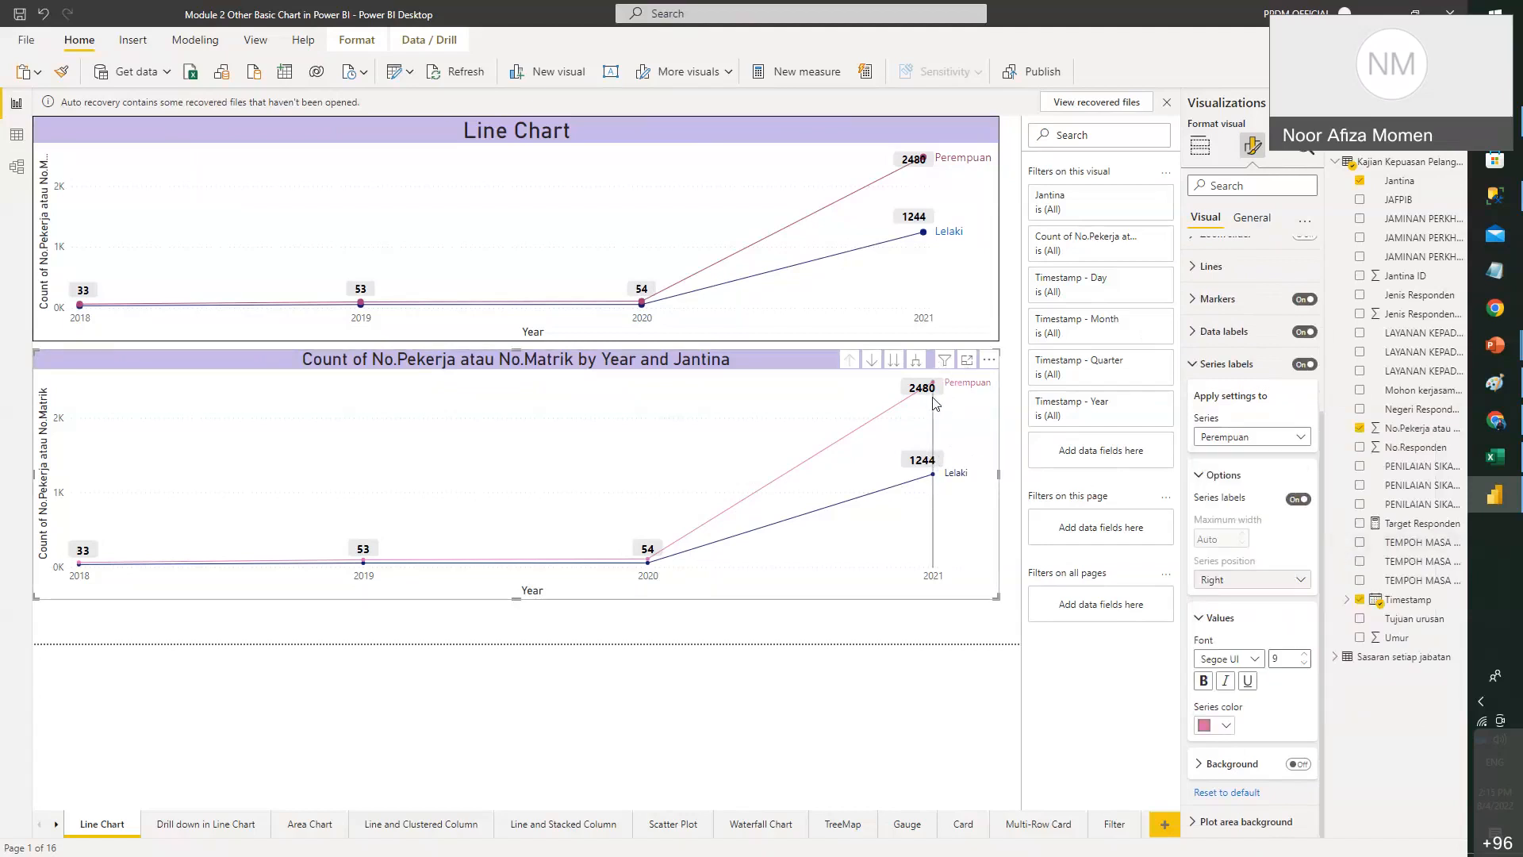
- Reselect the lower chart, then bring the Module 2 PowerPoint slides to the front
left_click(973, 624)
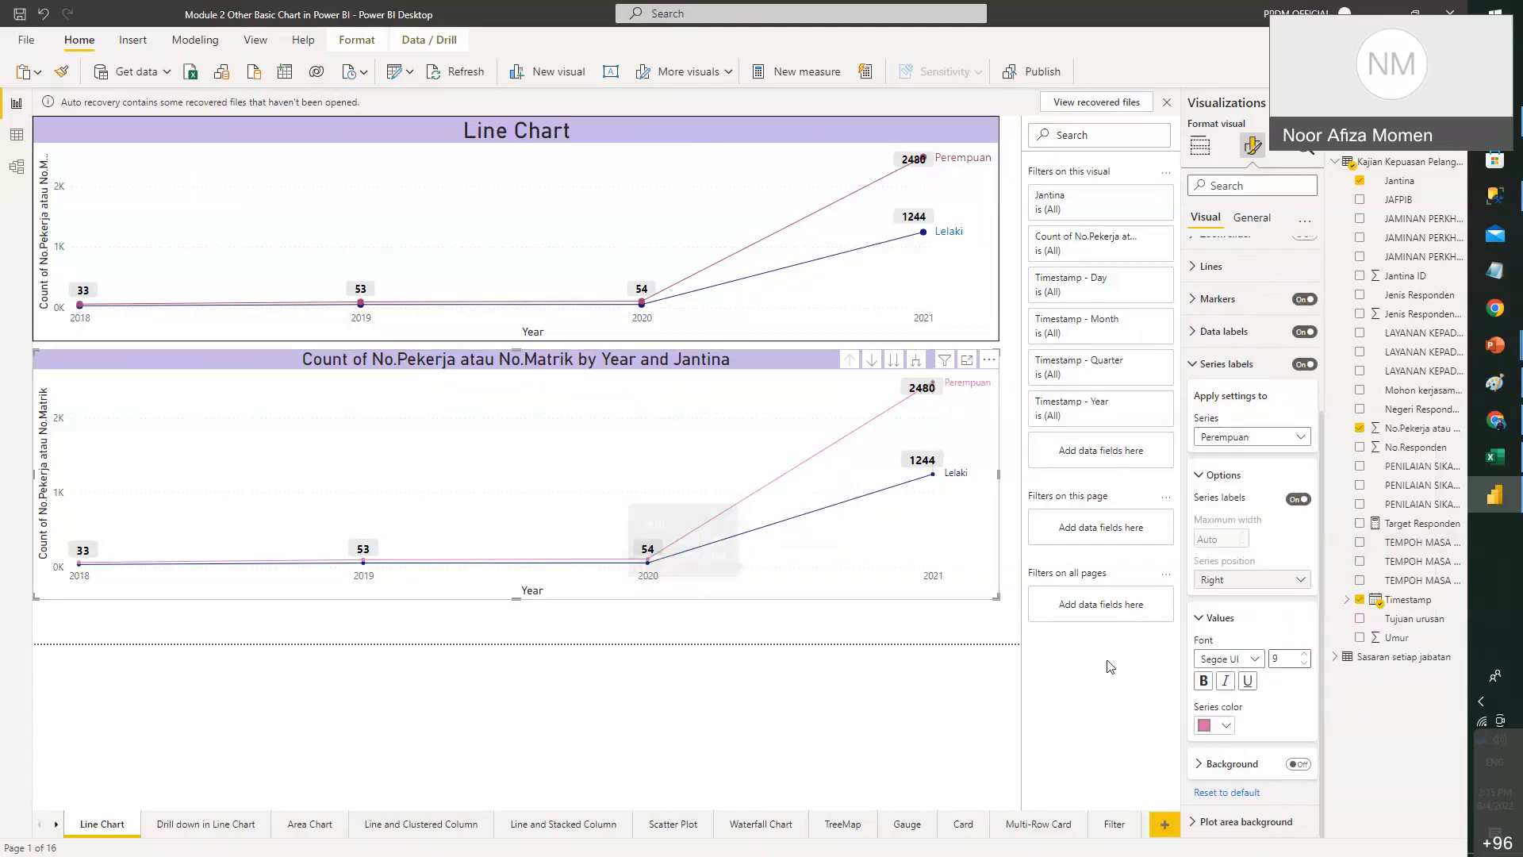
left_click(809, 374)
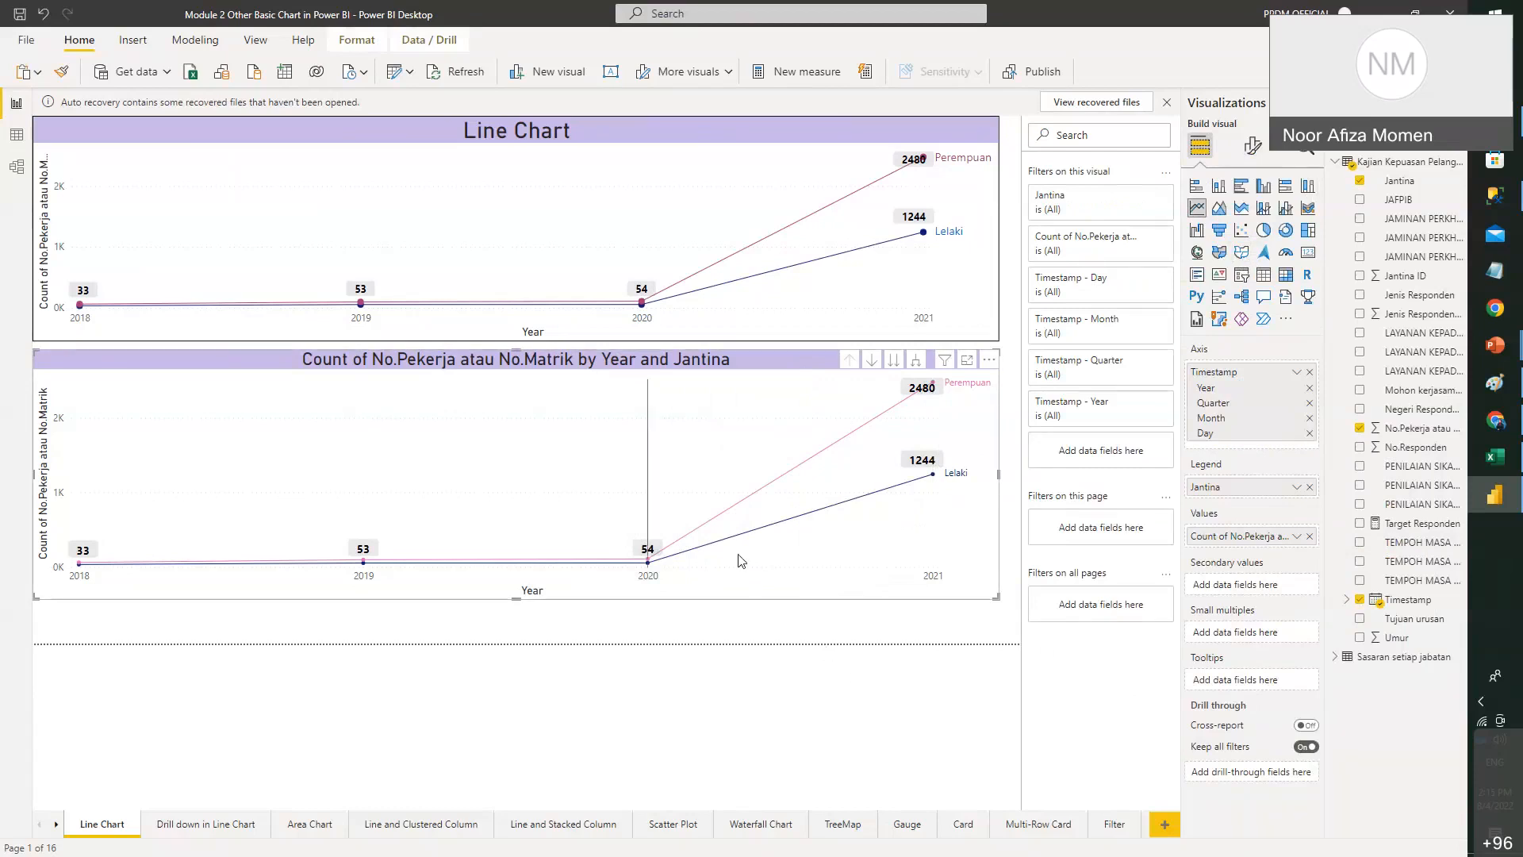
mouse_move(743, 560)
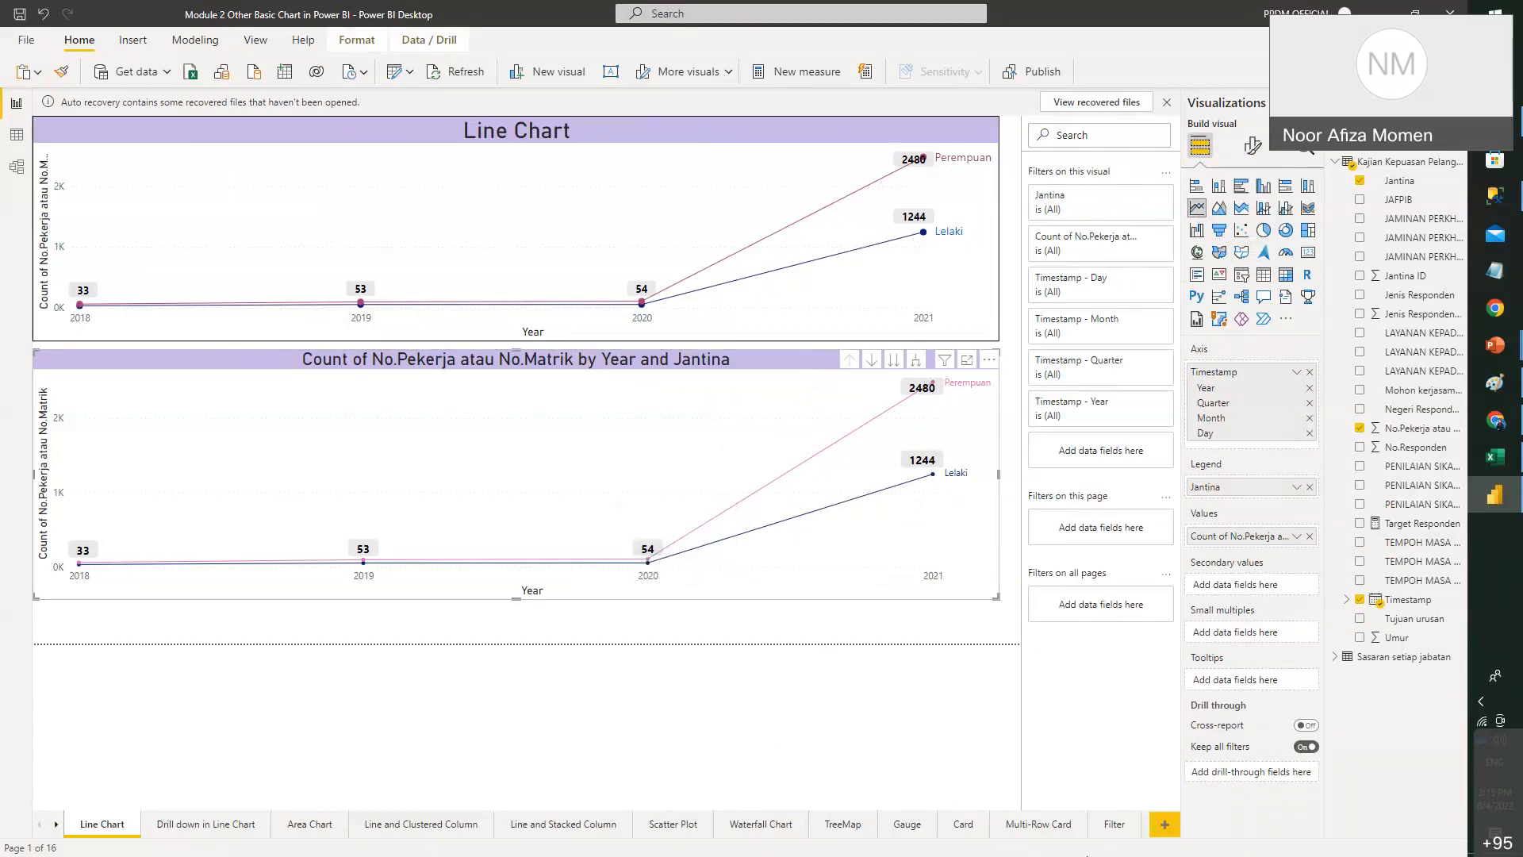
mouse_move(1496, 345)
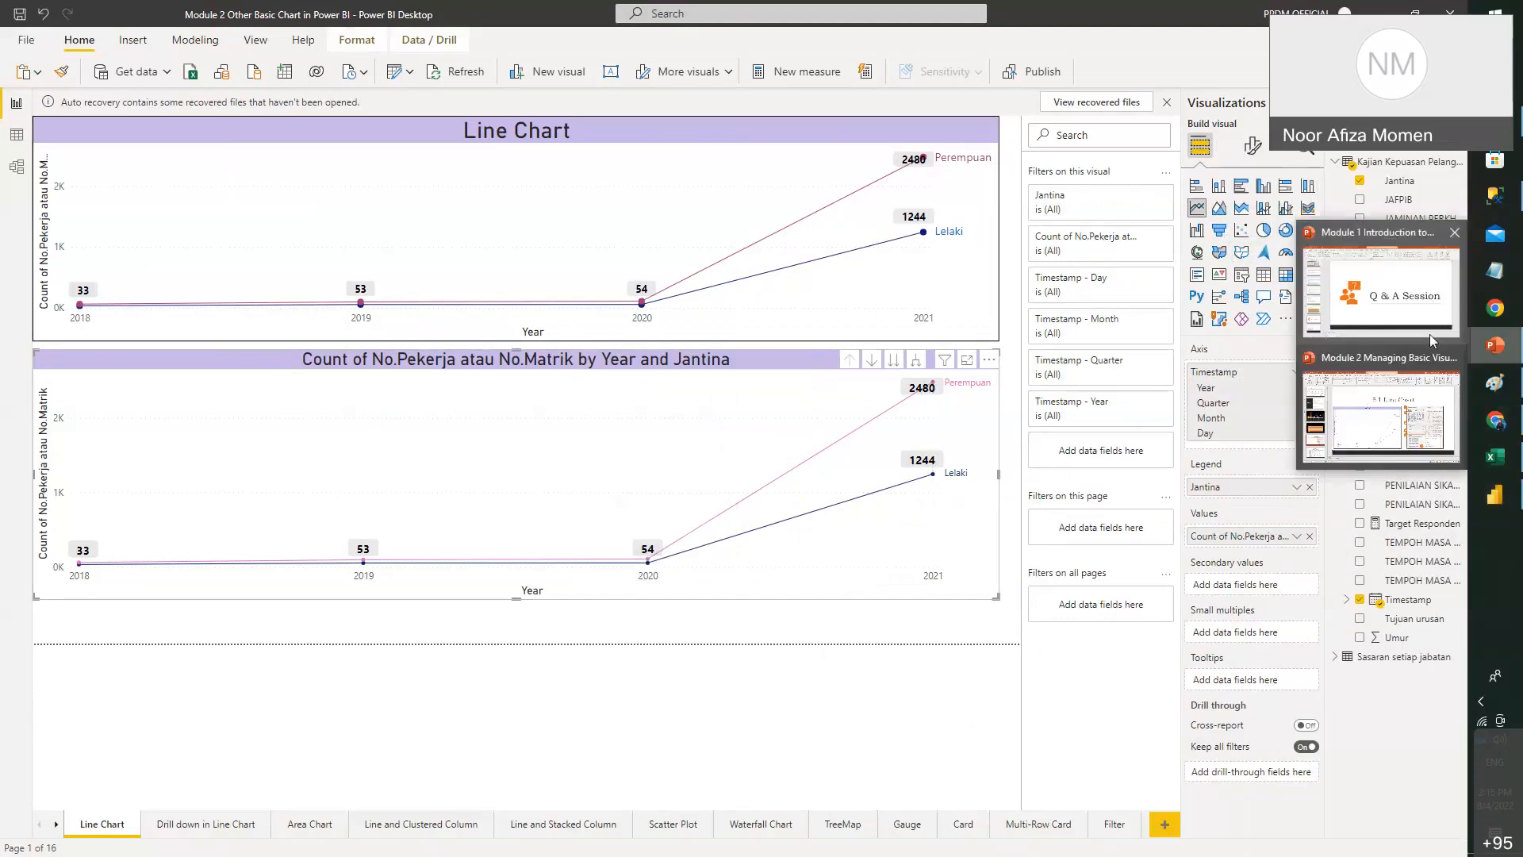
left_click(1404, 423)
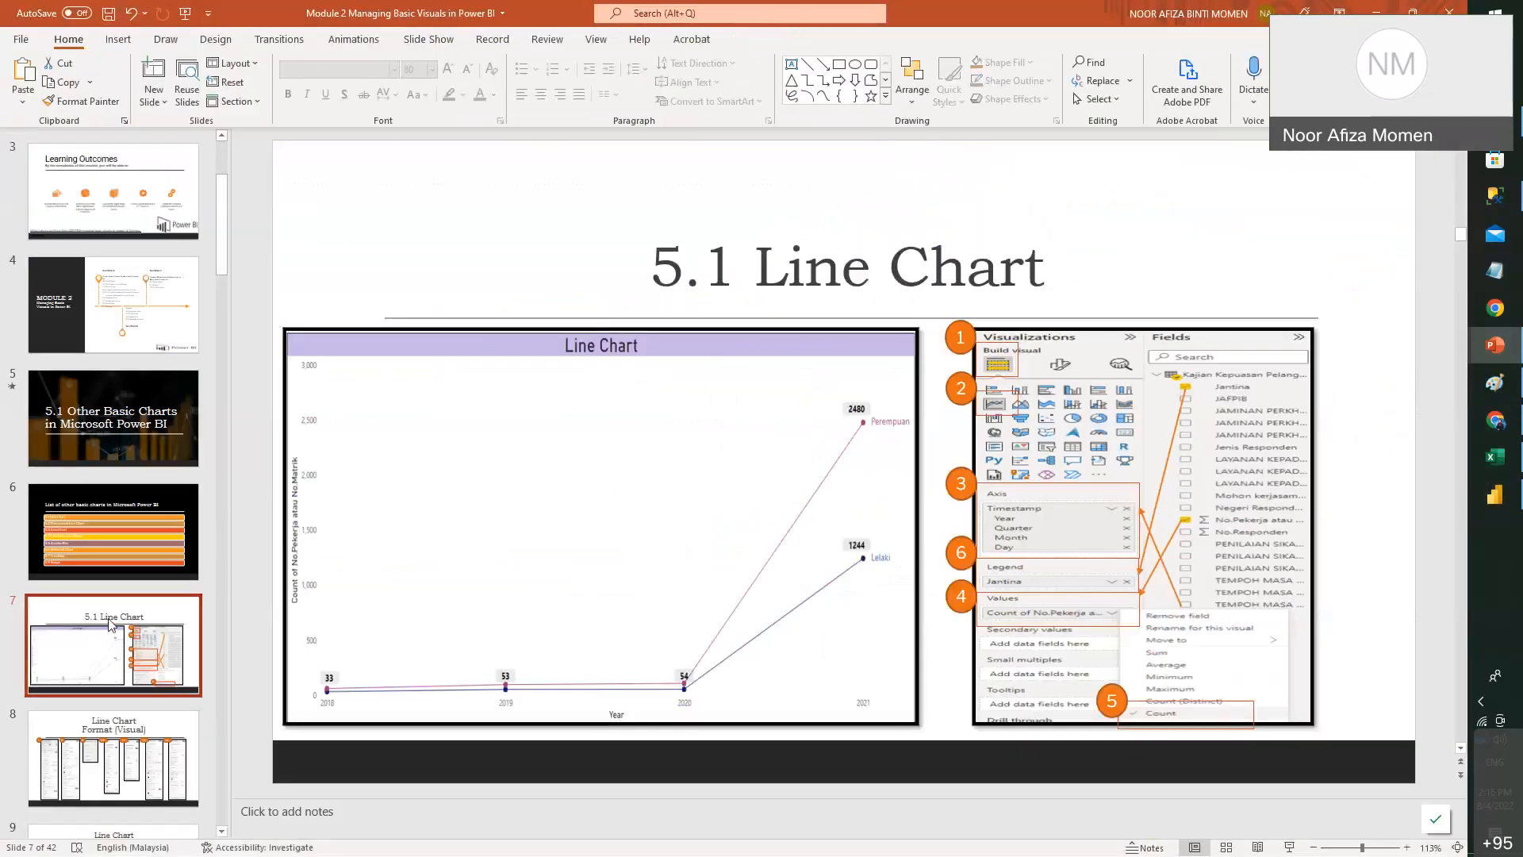
- Advance PowerPoint to slide 10, '5.2 Drill down in Line Chart', then return to Power BI
key("Down")
key("Down")
key("Down")
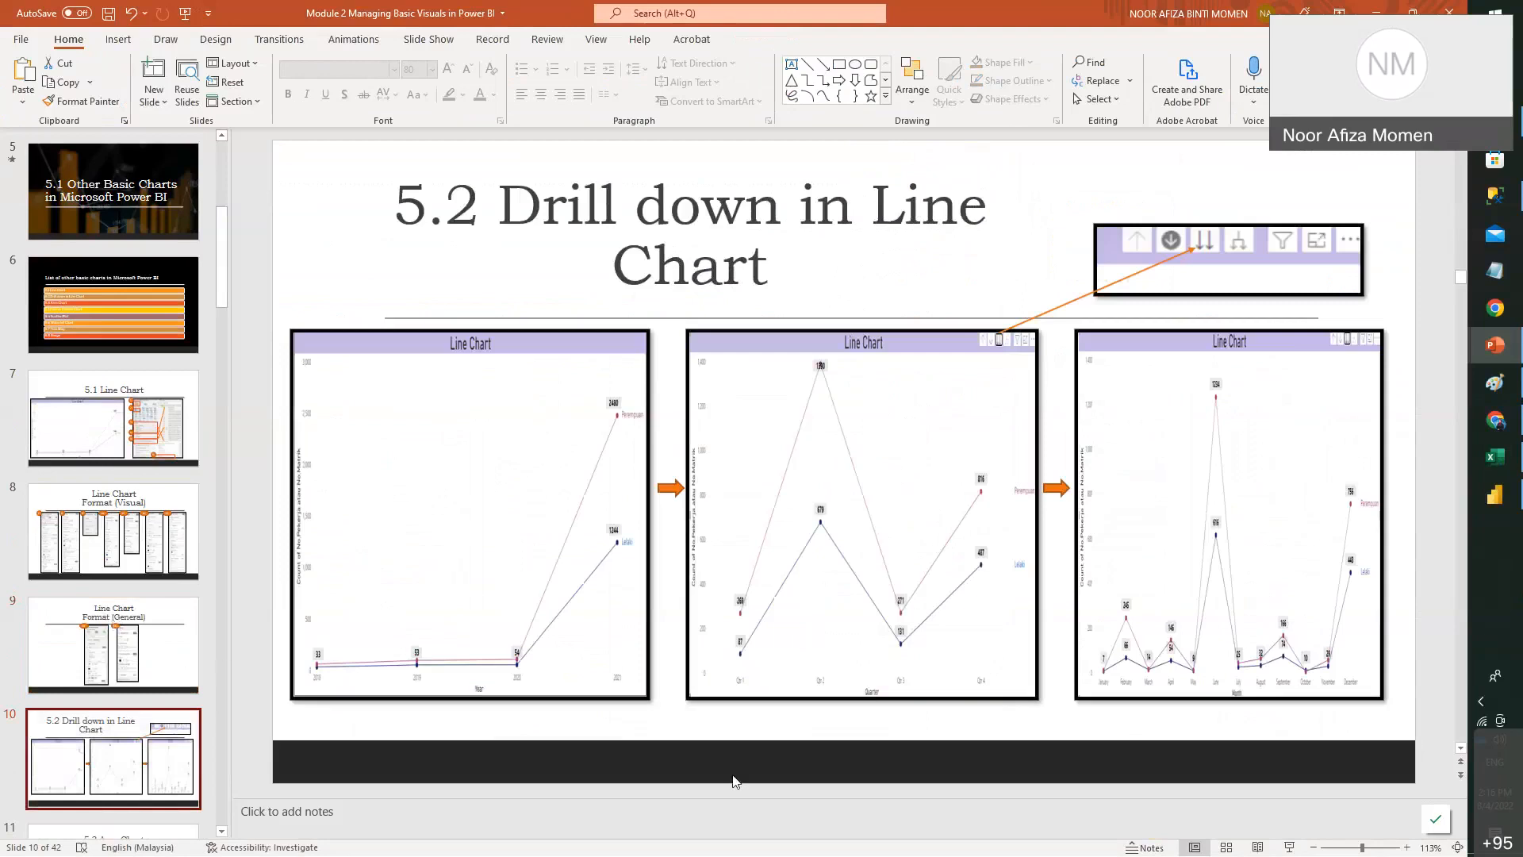
left_click(1499, 511)
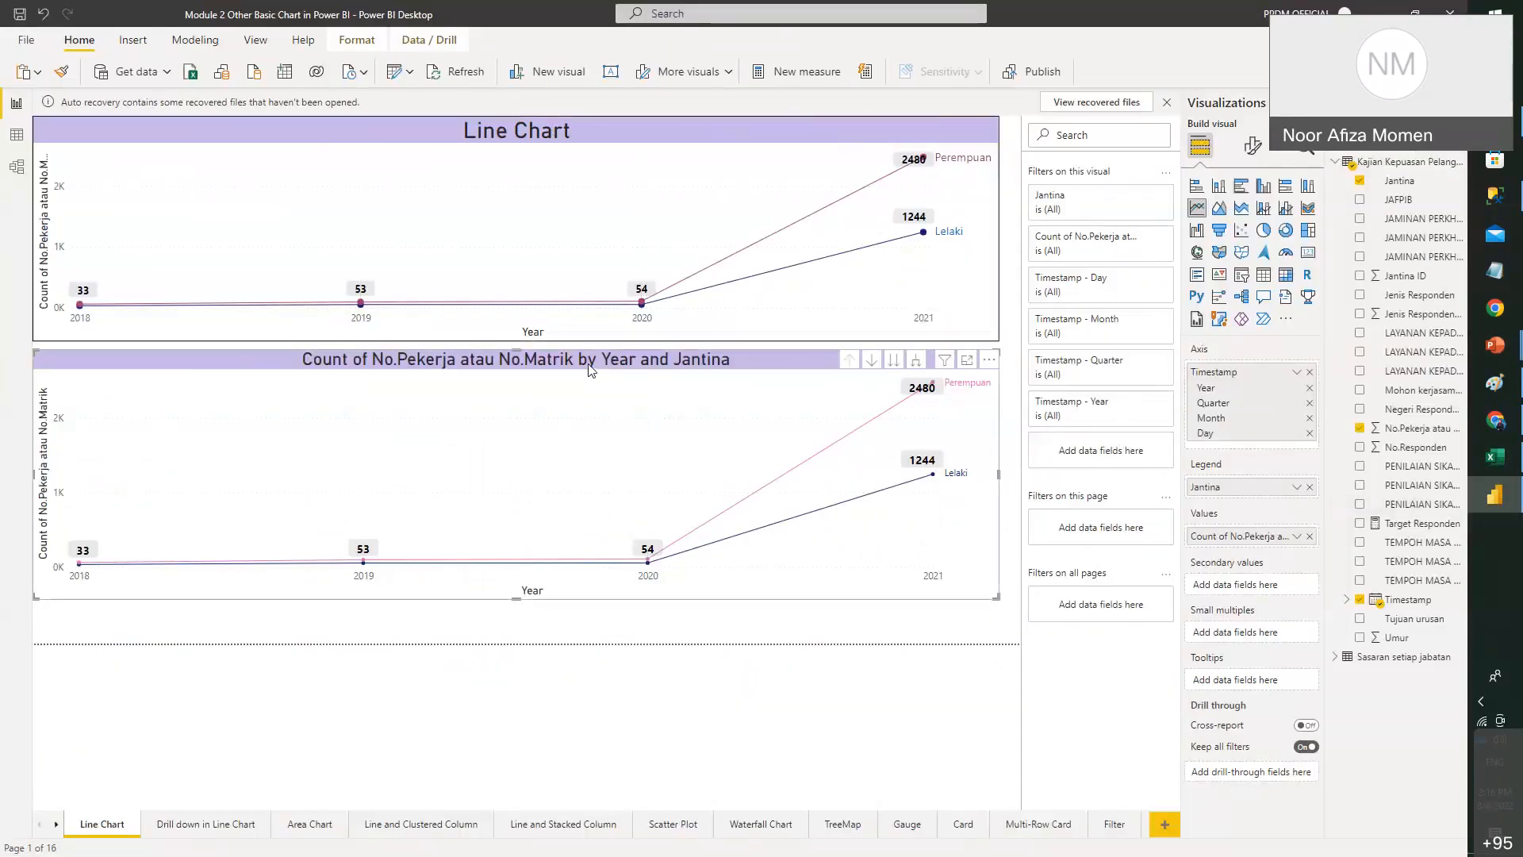
- Delete the lower duplicate chart, stretch the top Line Chart down the page, and glance at the slide
key("Delete")
left_click(525, 332)
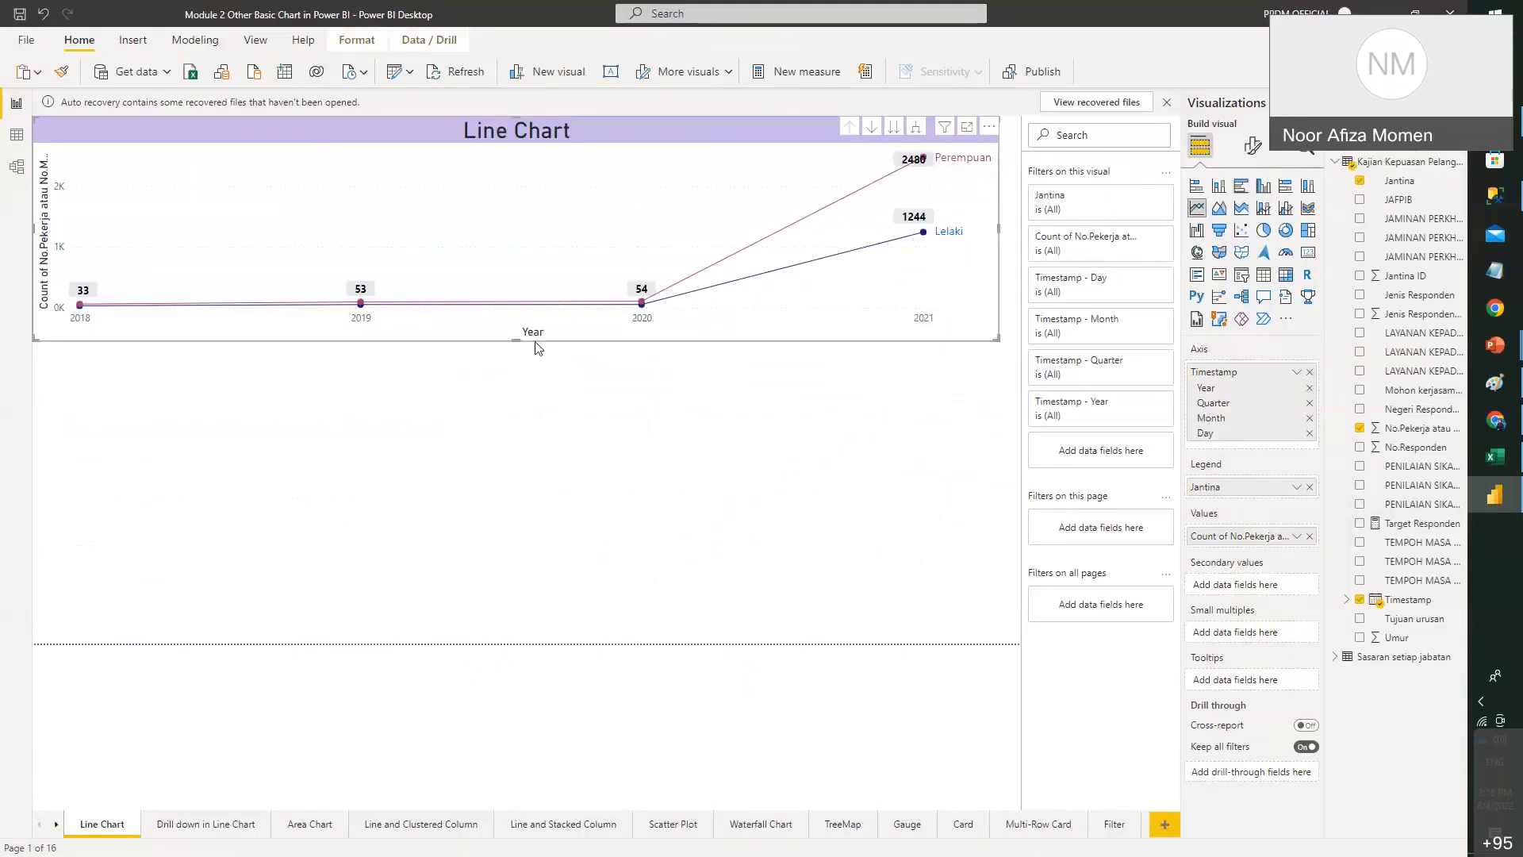
left_click_drag(519, 338, 527, 608)
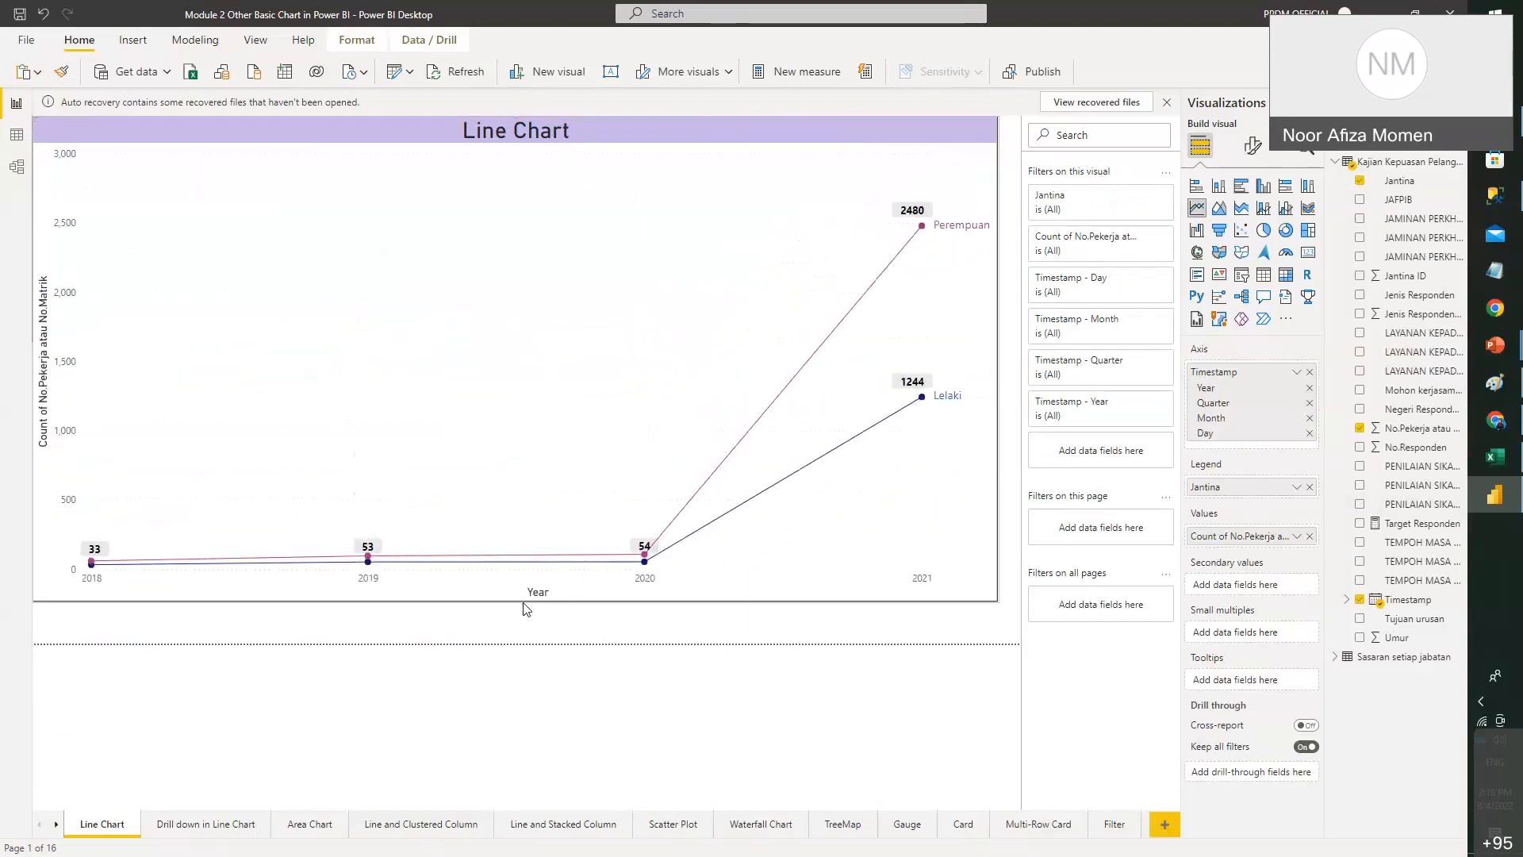
left_click(1514, 511)
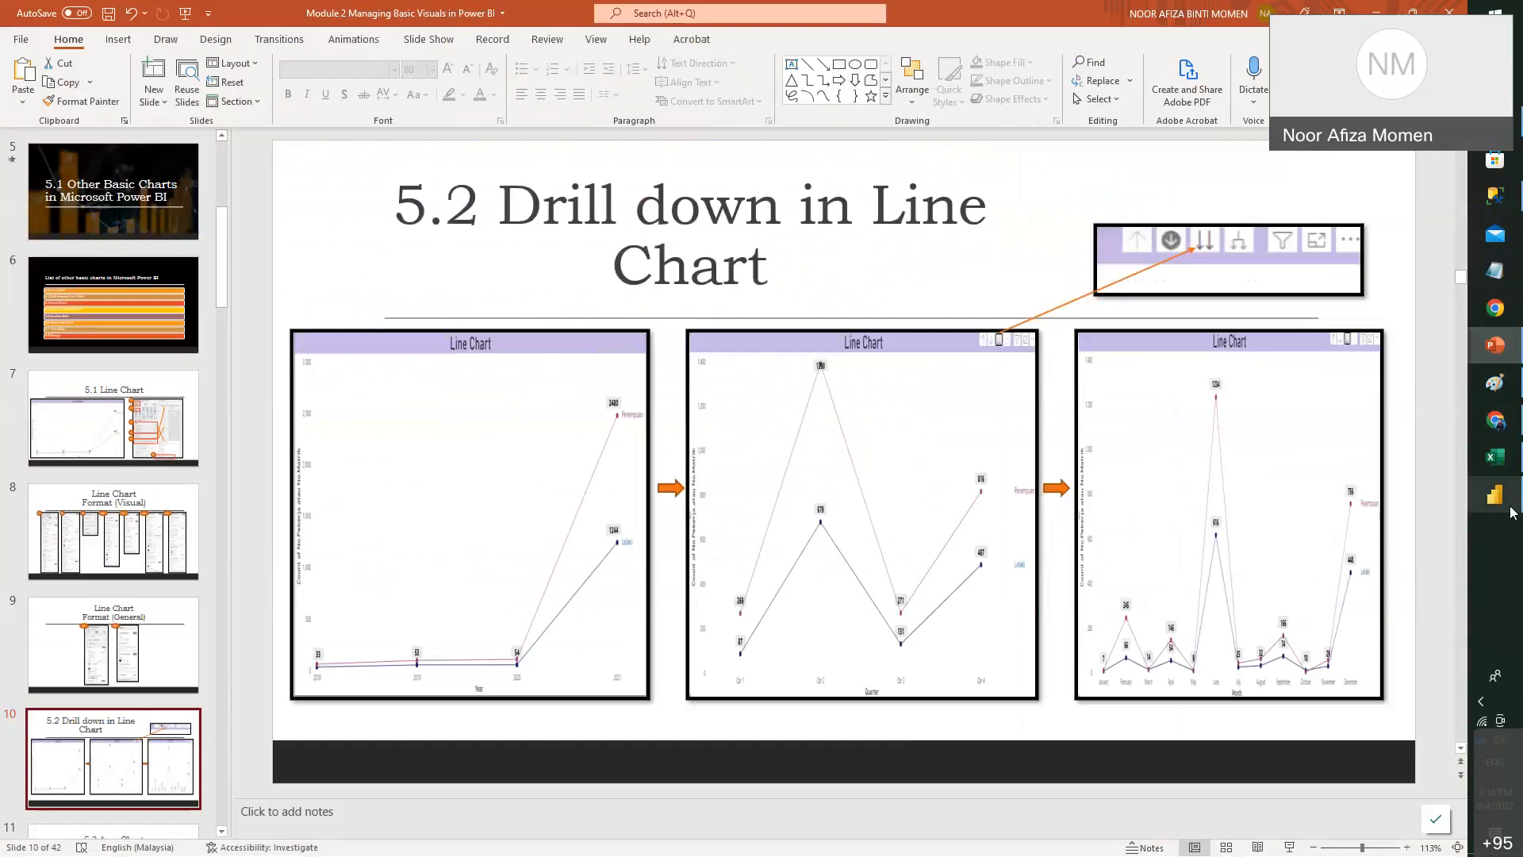
left_click(1514, 511)
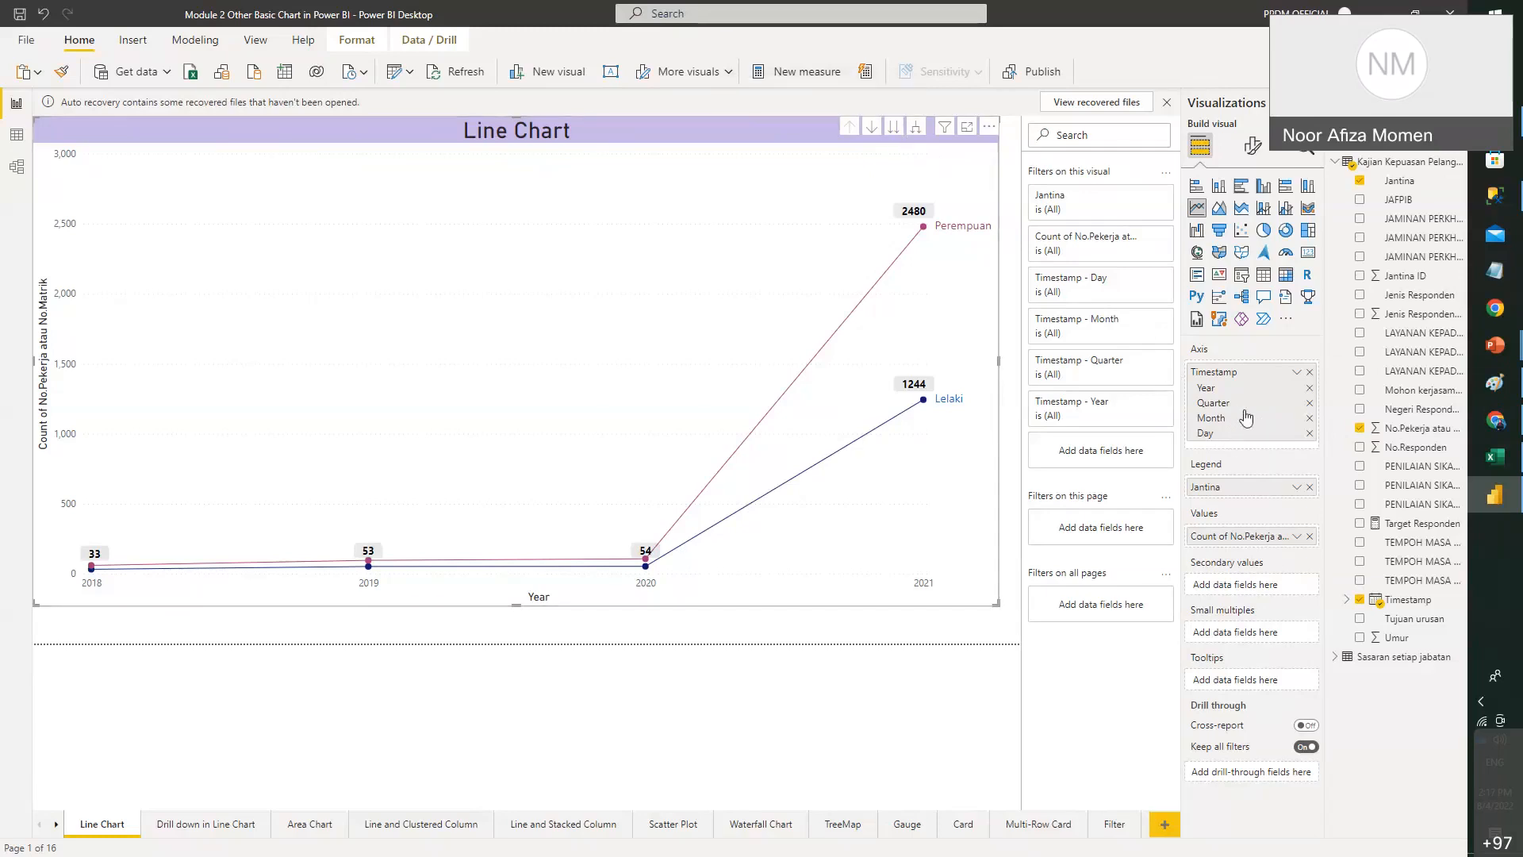
- Drill the line chart from Year through Quarter down to Month, January–December
left_click(891, 131)
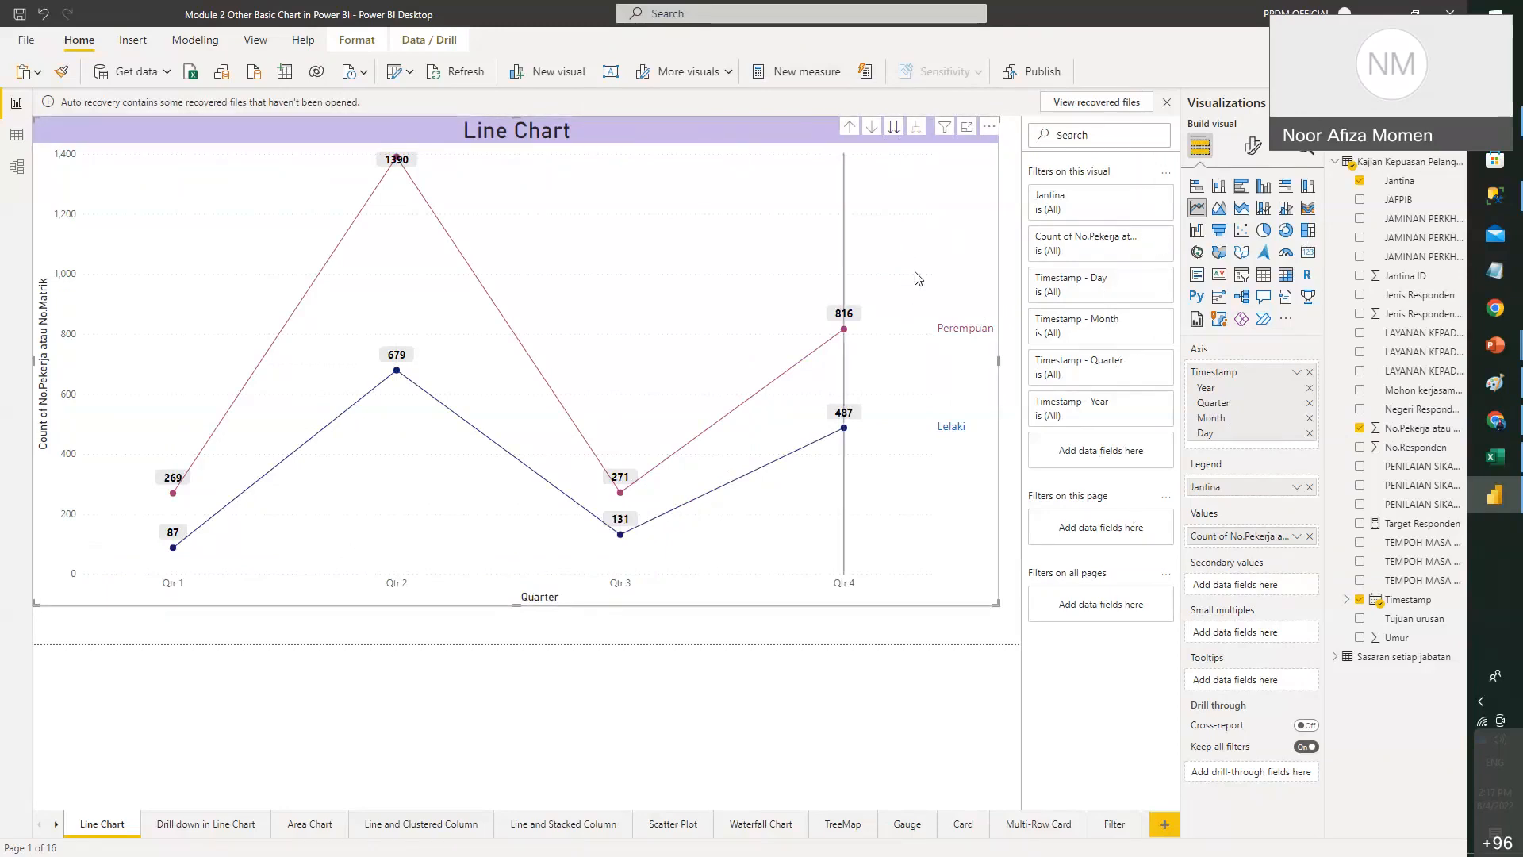
left_click(894, 130)
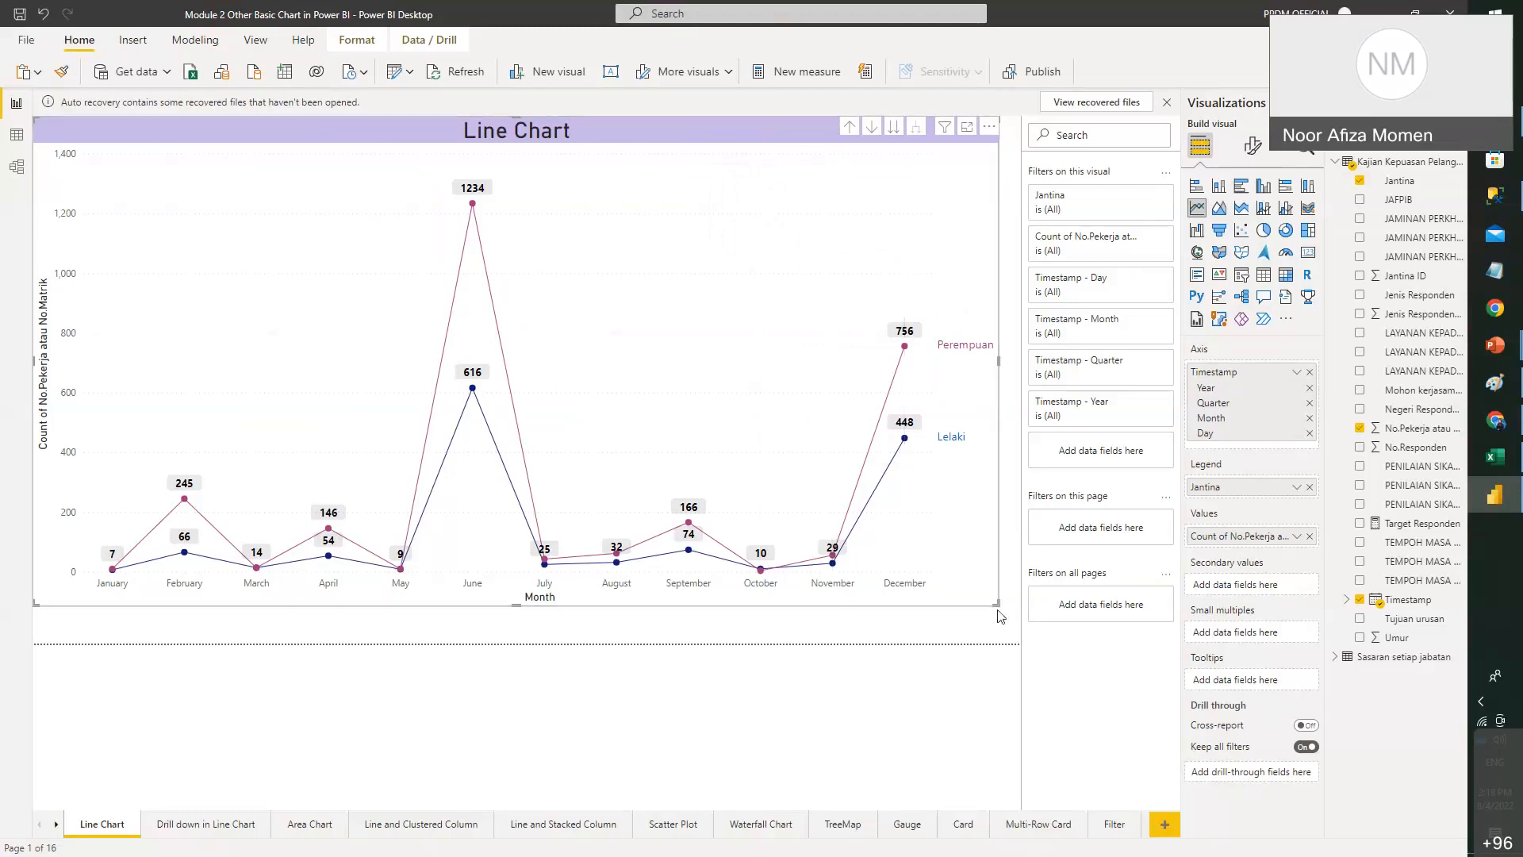
- Resize the month-level chart and turn on data labels for all series, positioned above the points
left_click_drag(997, 603, 1019, 642)
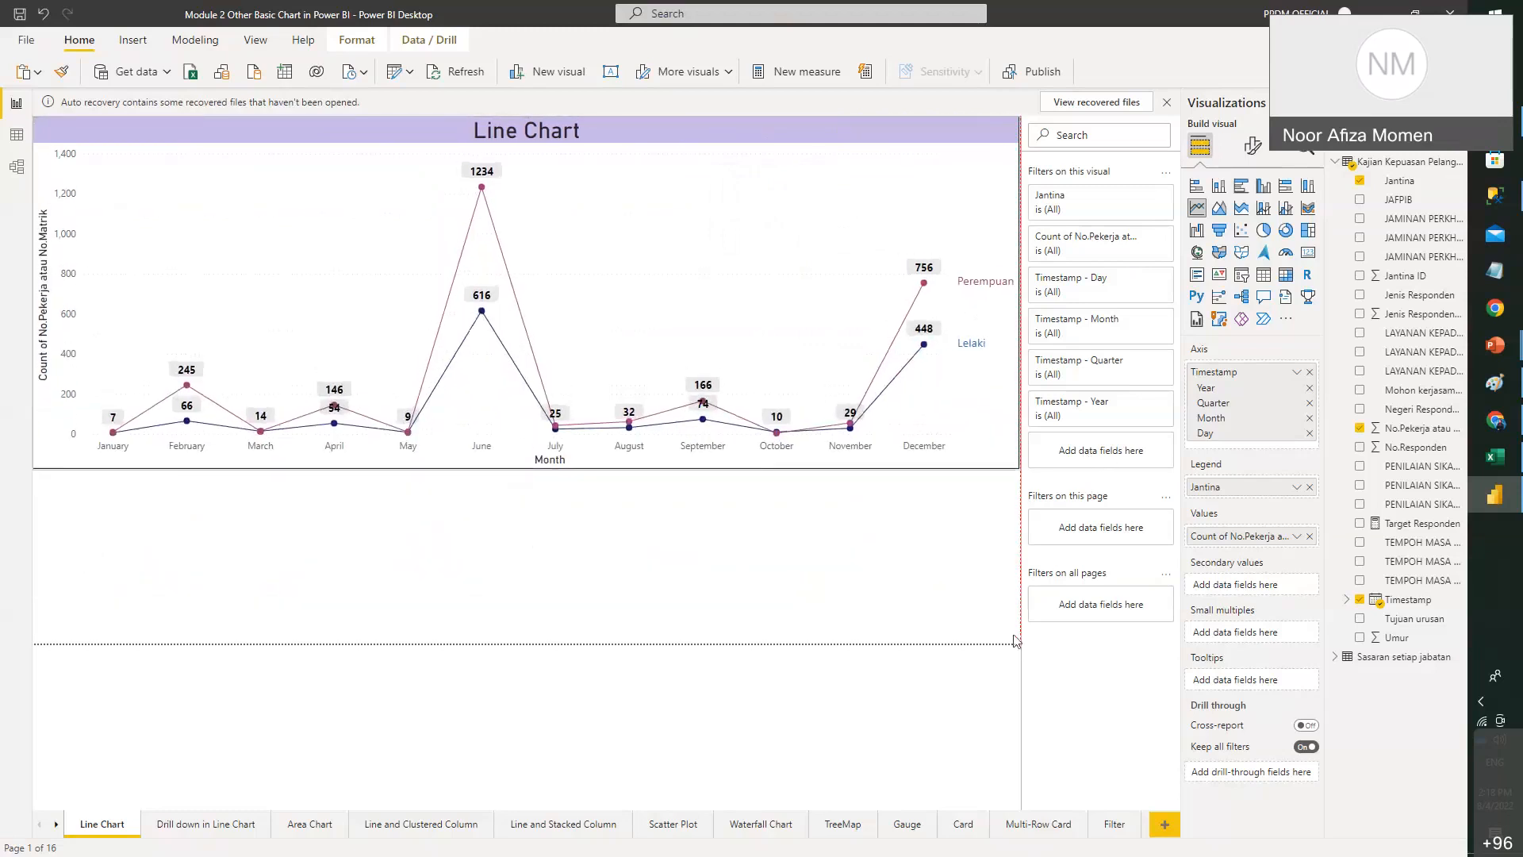
left_click_drag(1007, 568, 1004, 546)
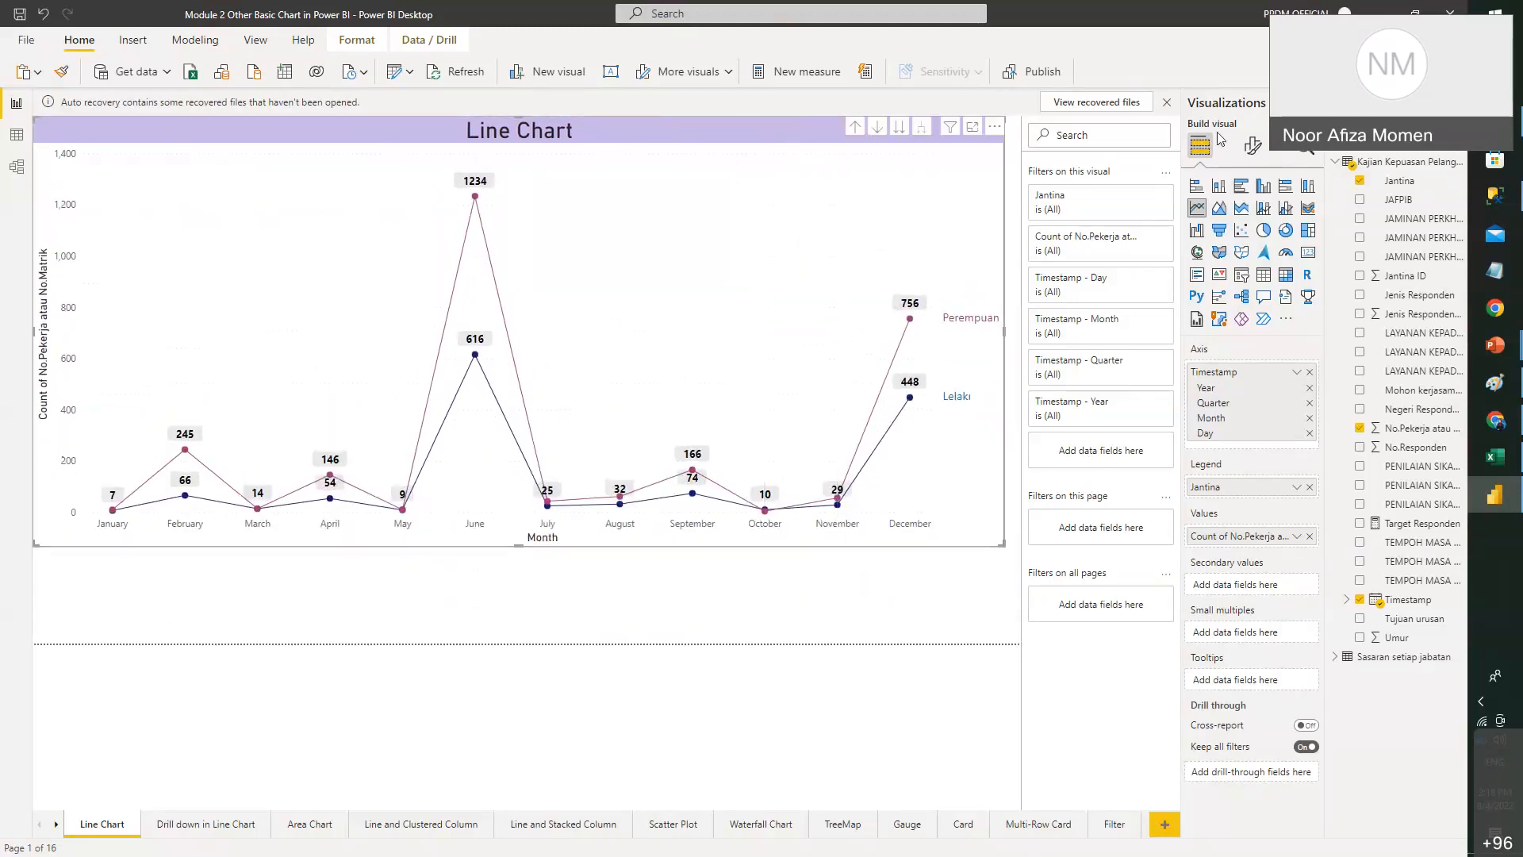
left_click(1254, 150)
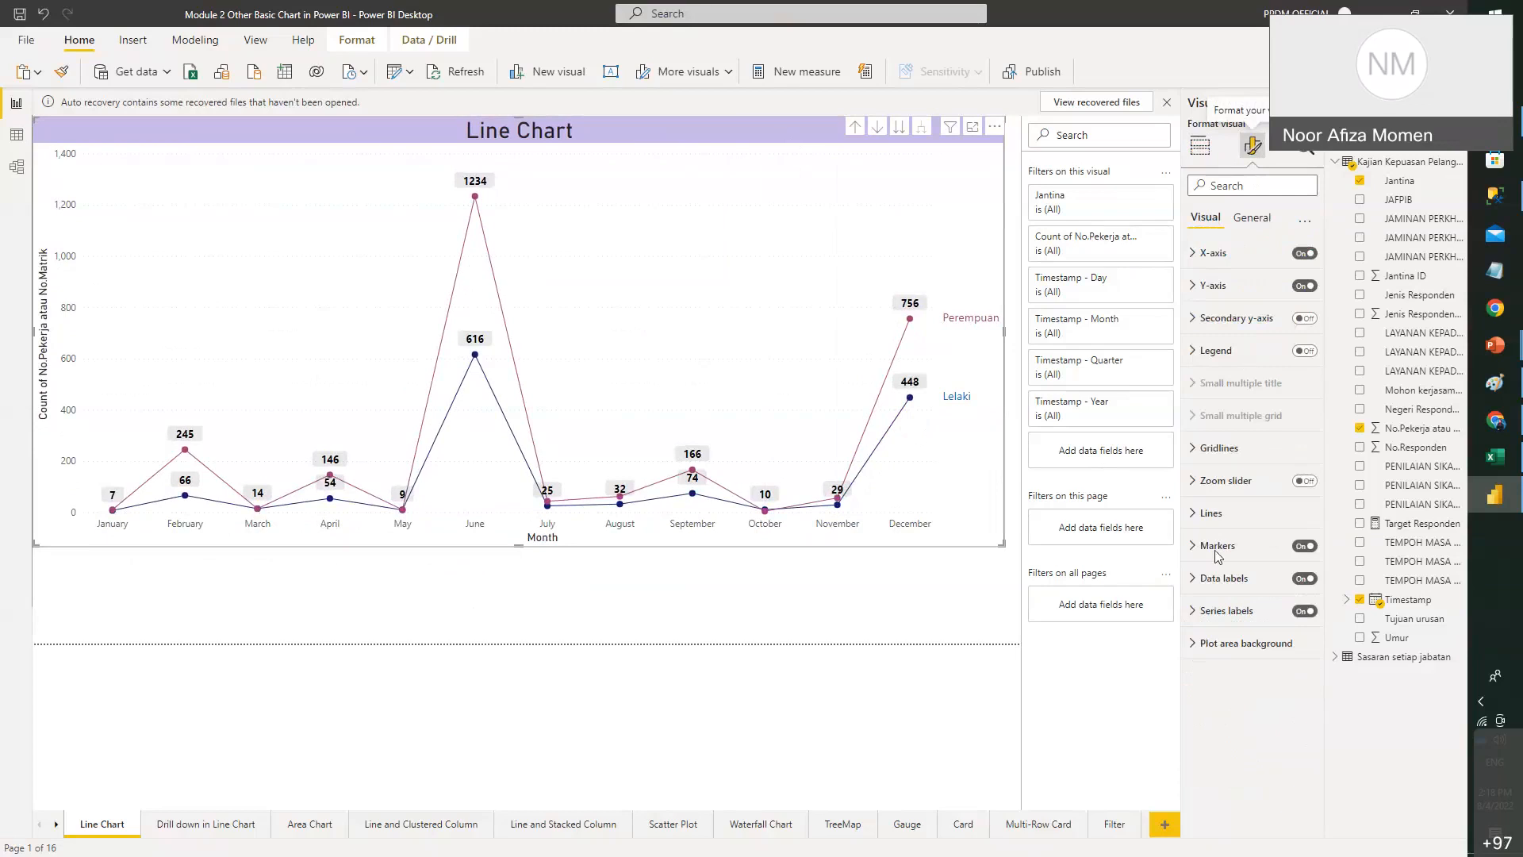
left_click(1201, 587)
scroll(1269, 516, "down", 2)
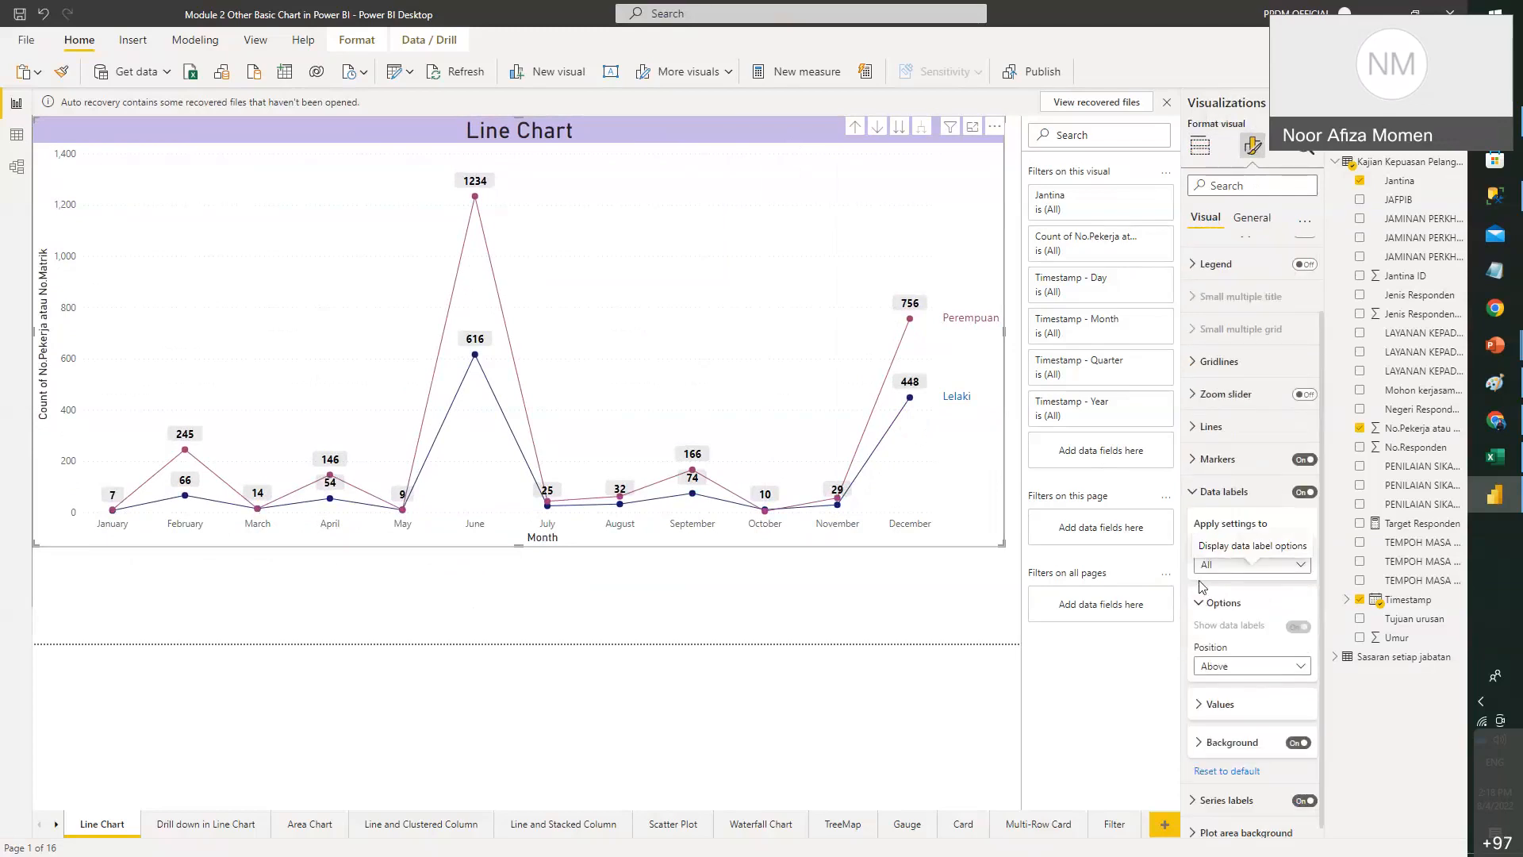
left_click(1285, 657)
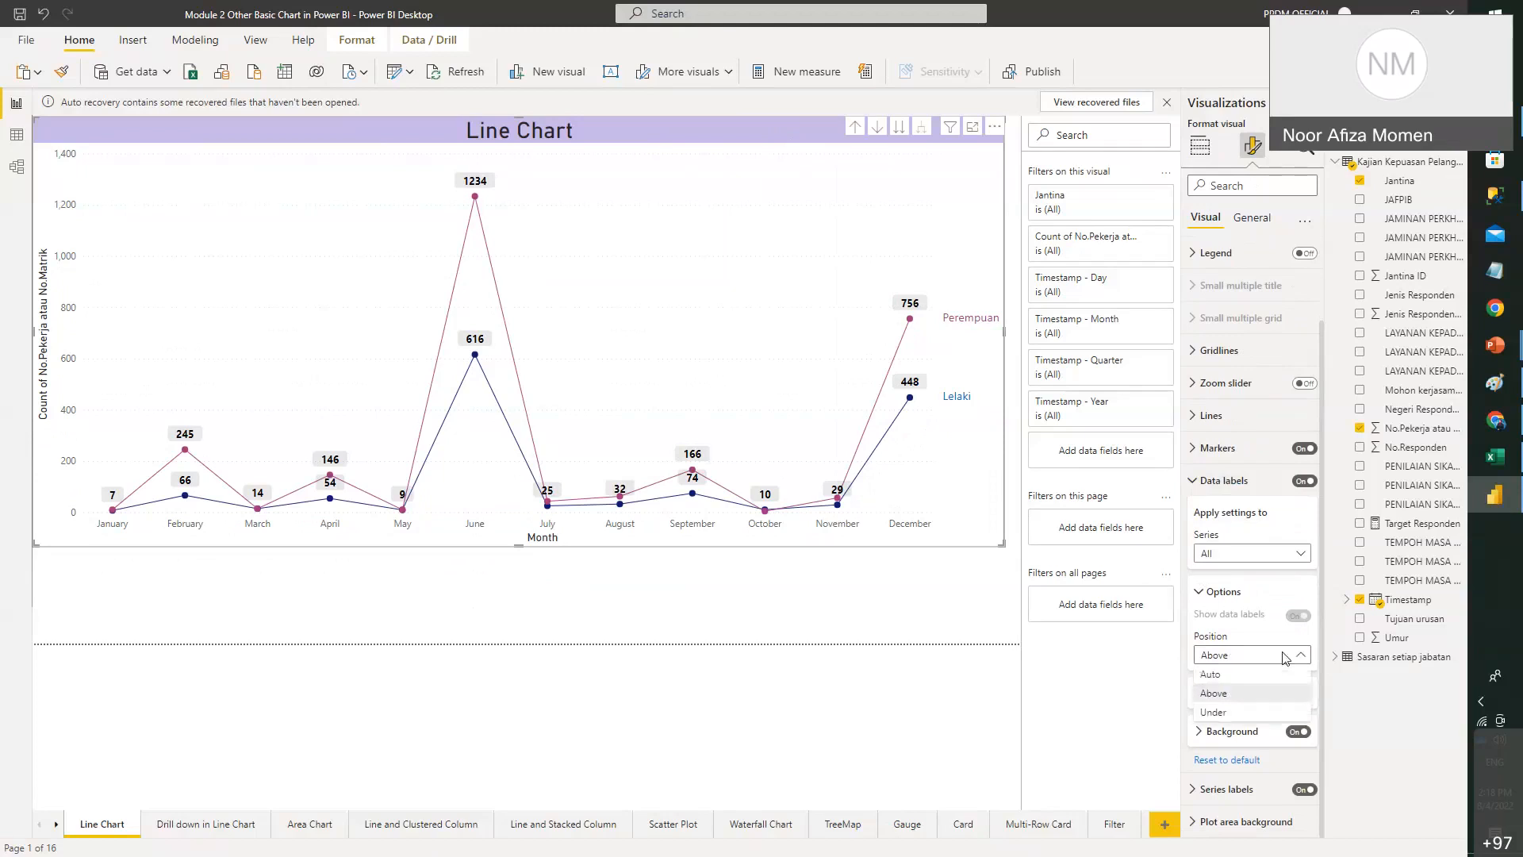
left_click(1231, 713)
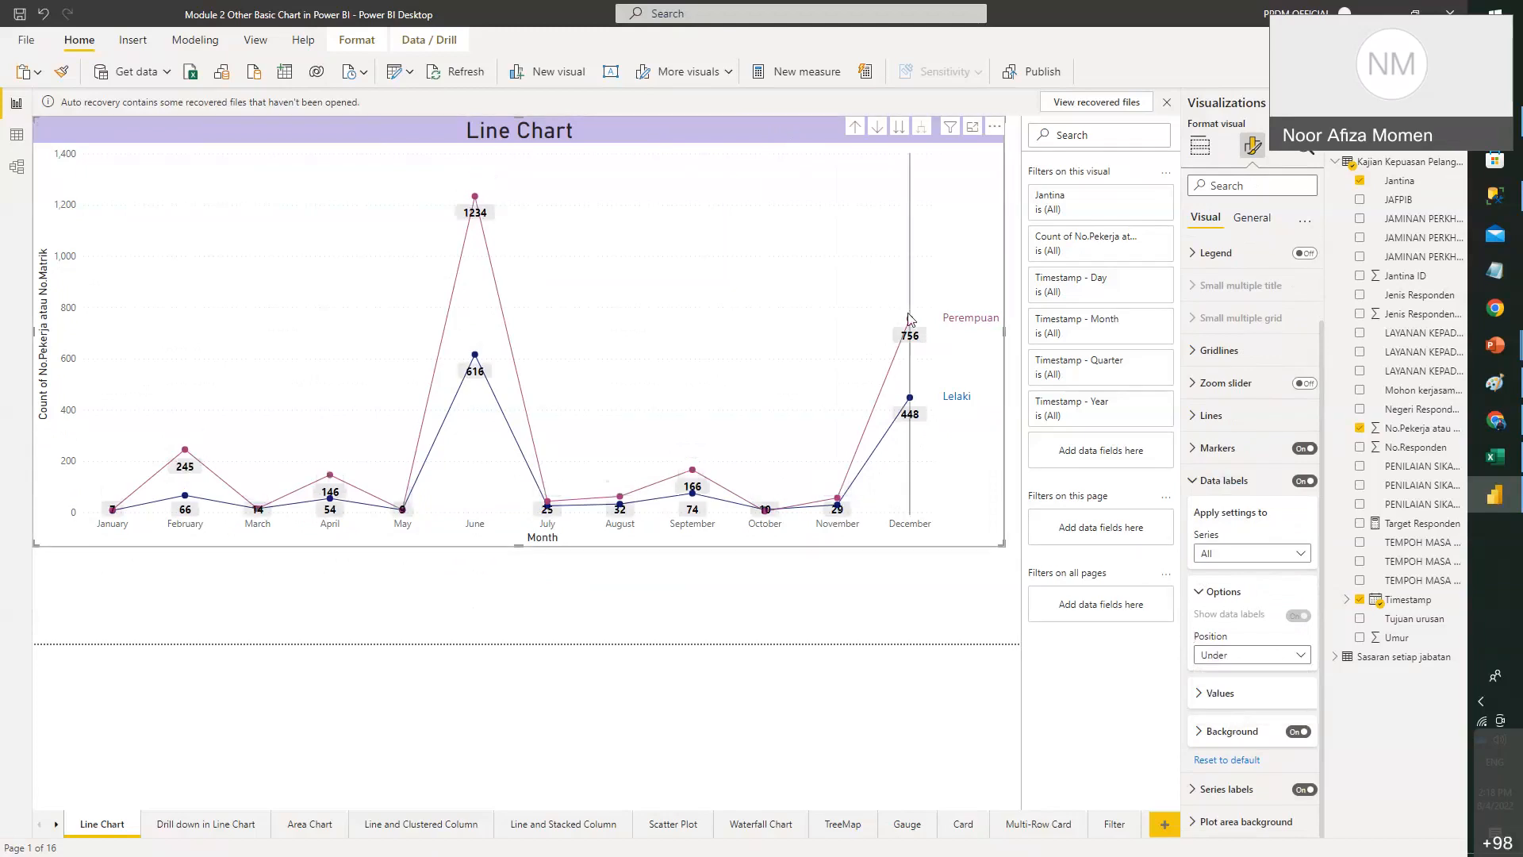
left_click(1265, 655)
left_click(1268, 692)
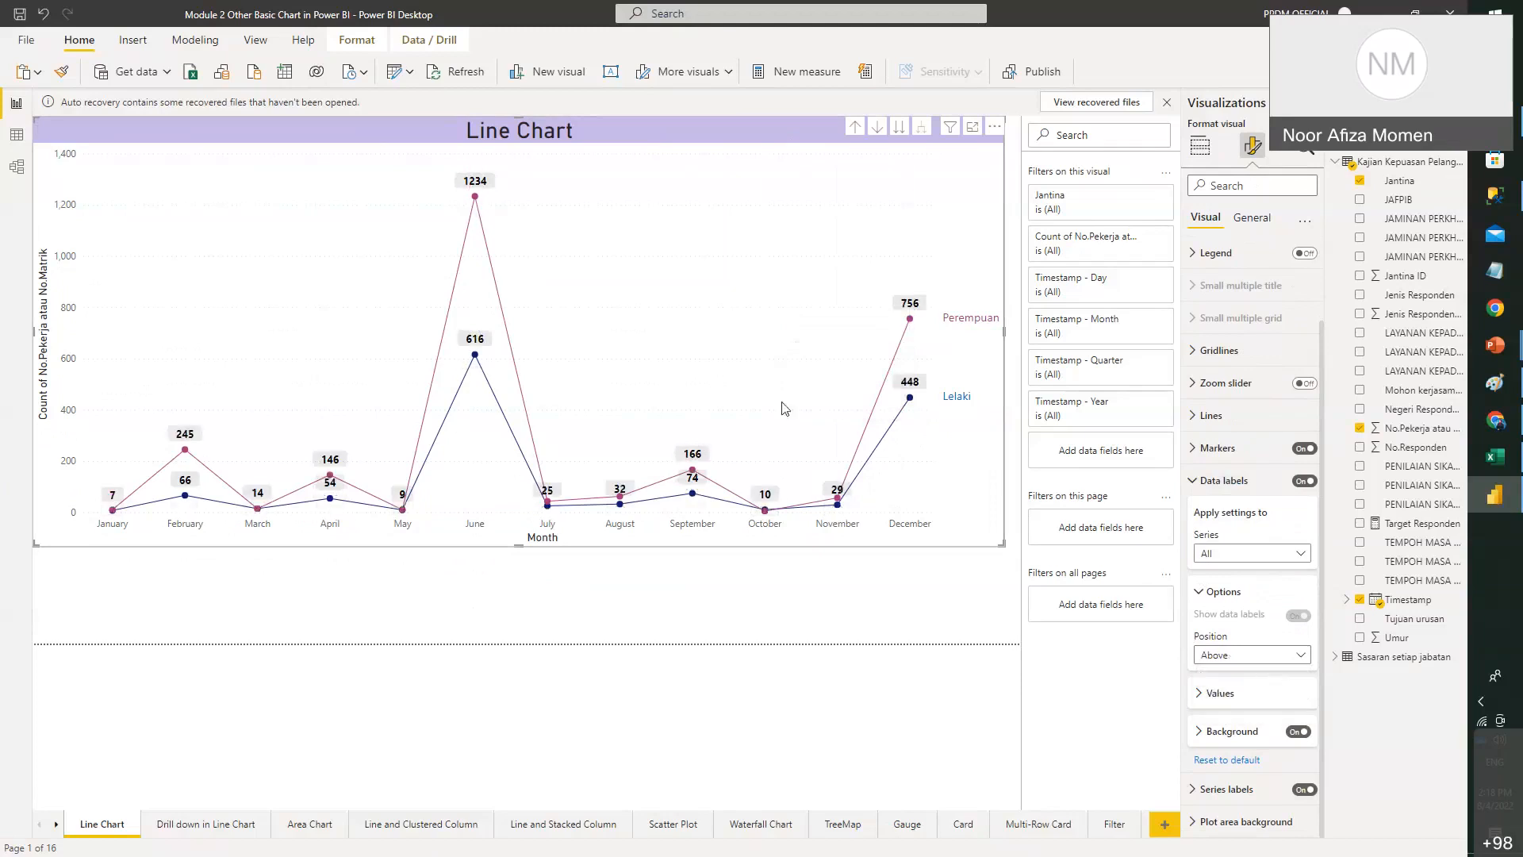
- Set the Lelaki series data labels to position Under, keeping series labels positioned Right
left_click(1281, 555)
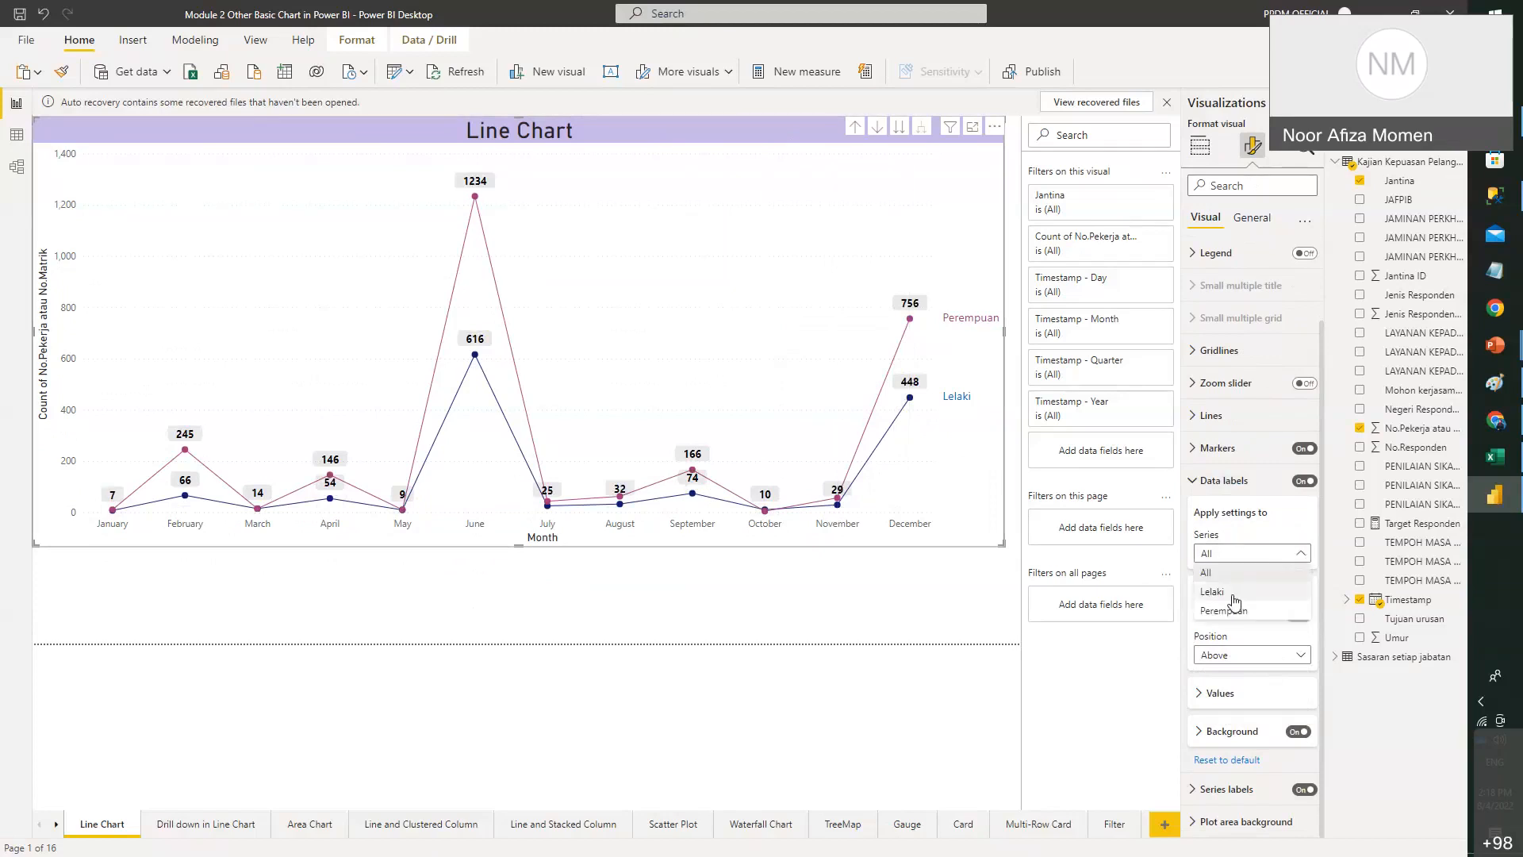
left_click(1233, 593)
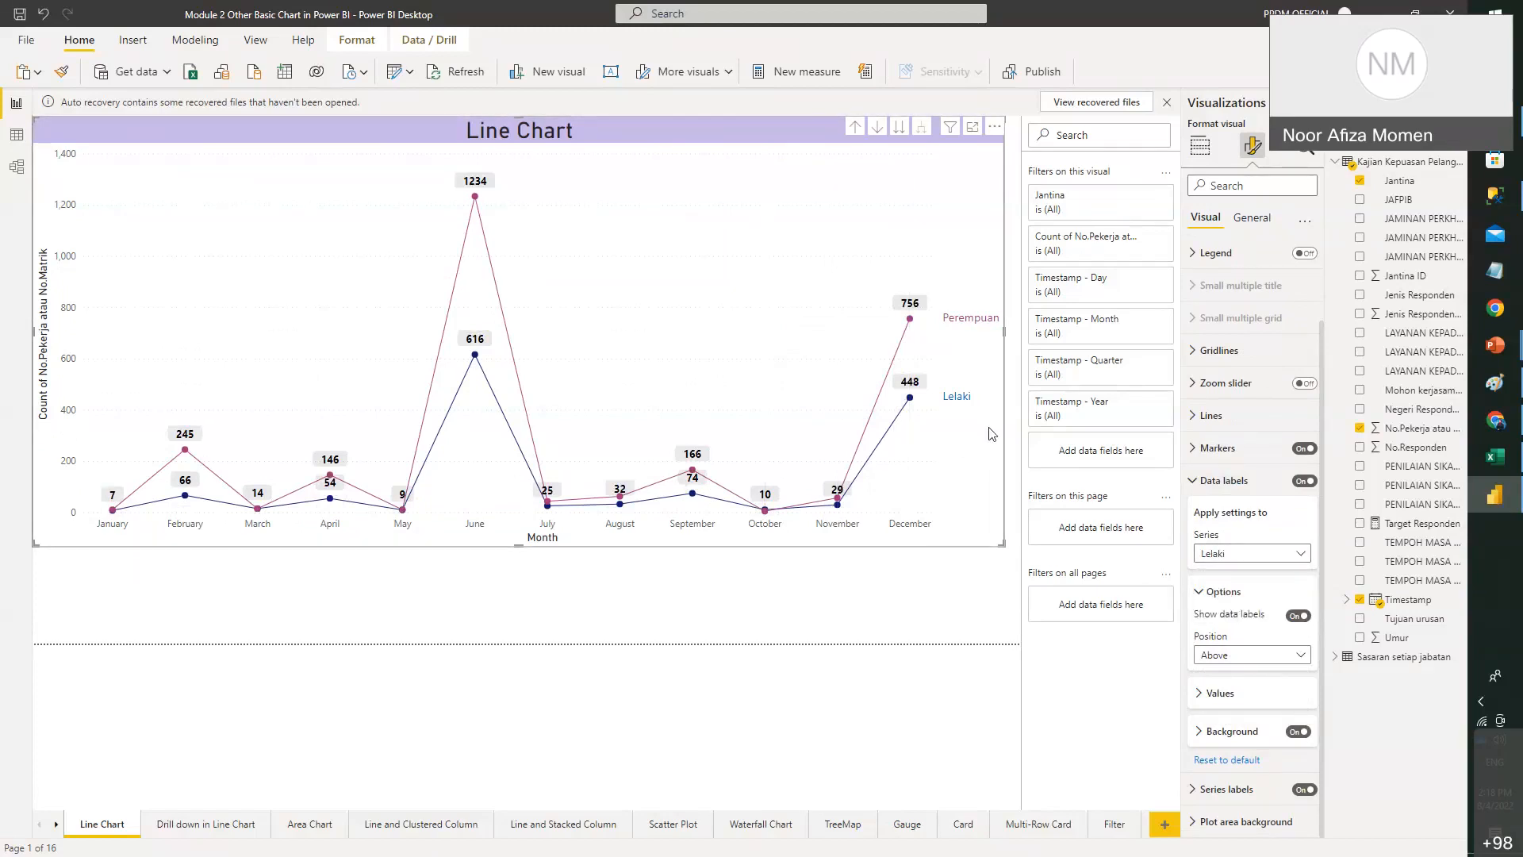
left_click(1268, 659)
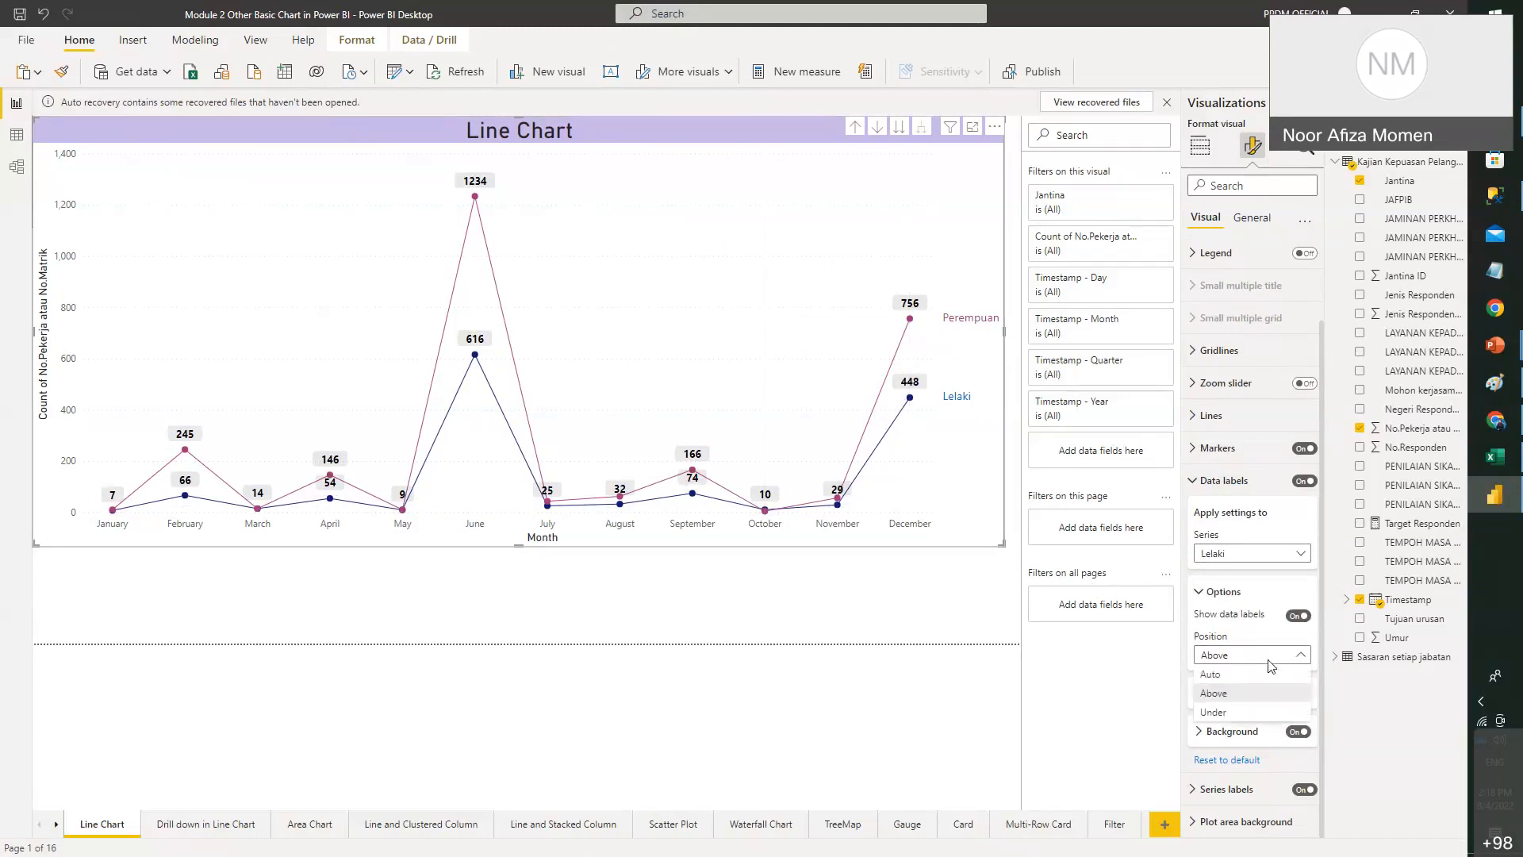
left_click(1214, 712)
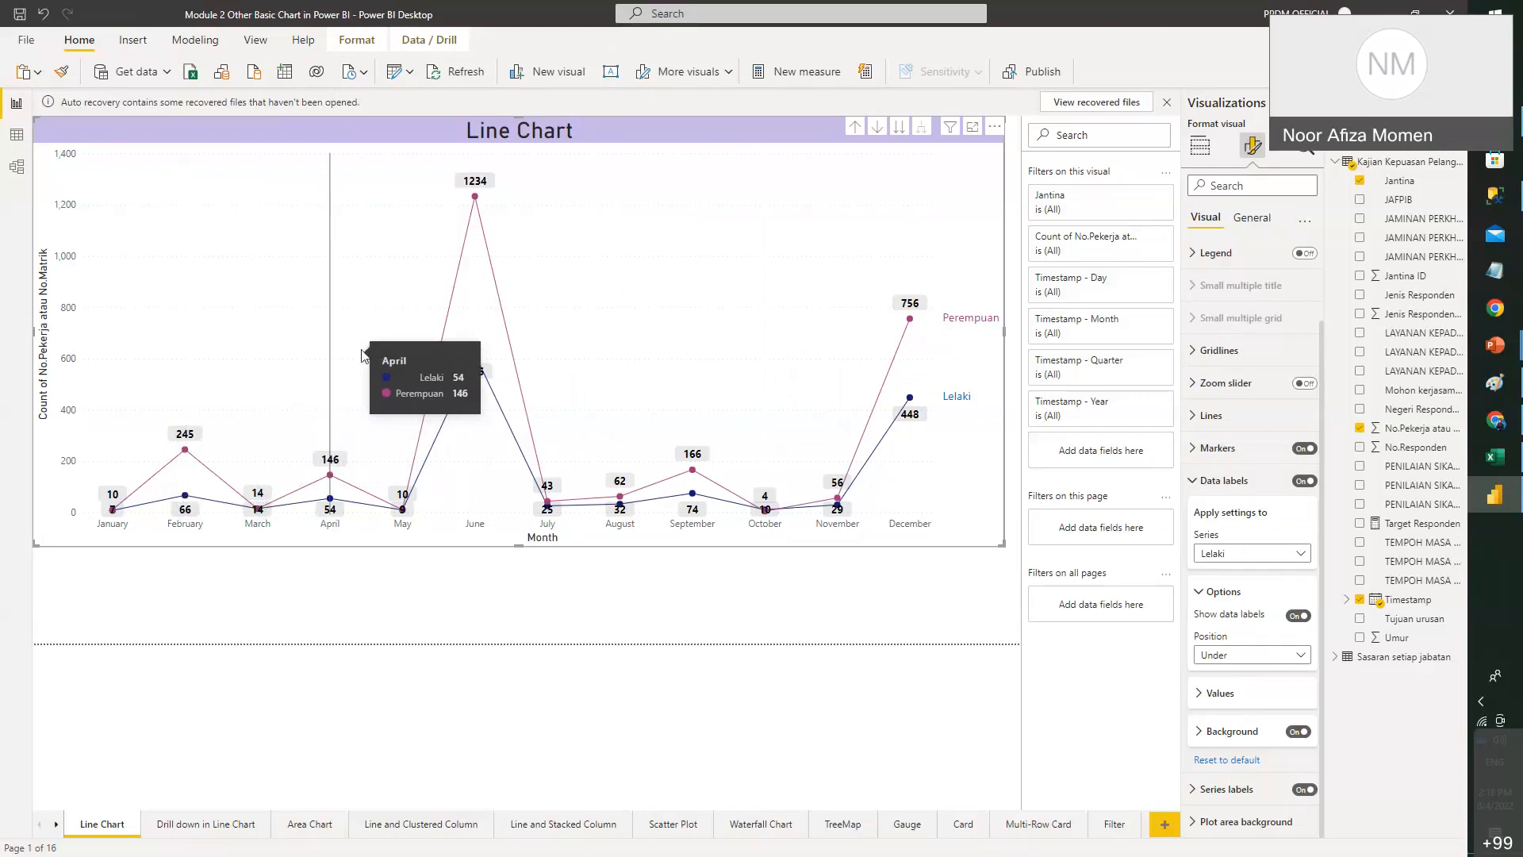
left_click(1226, 788)
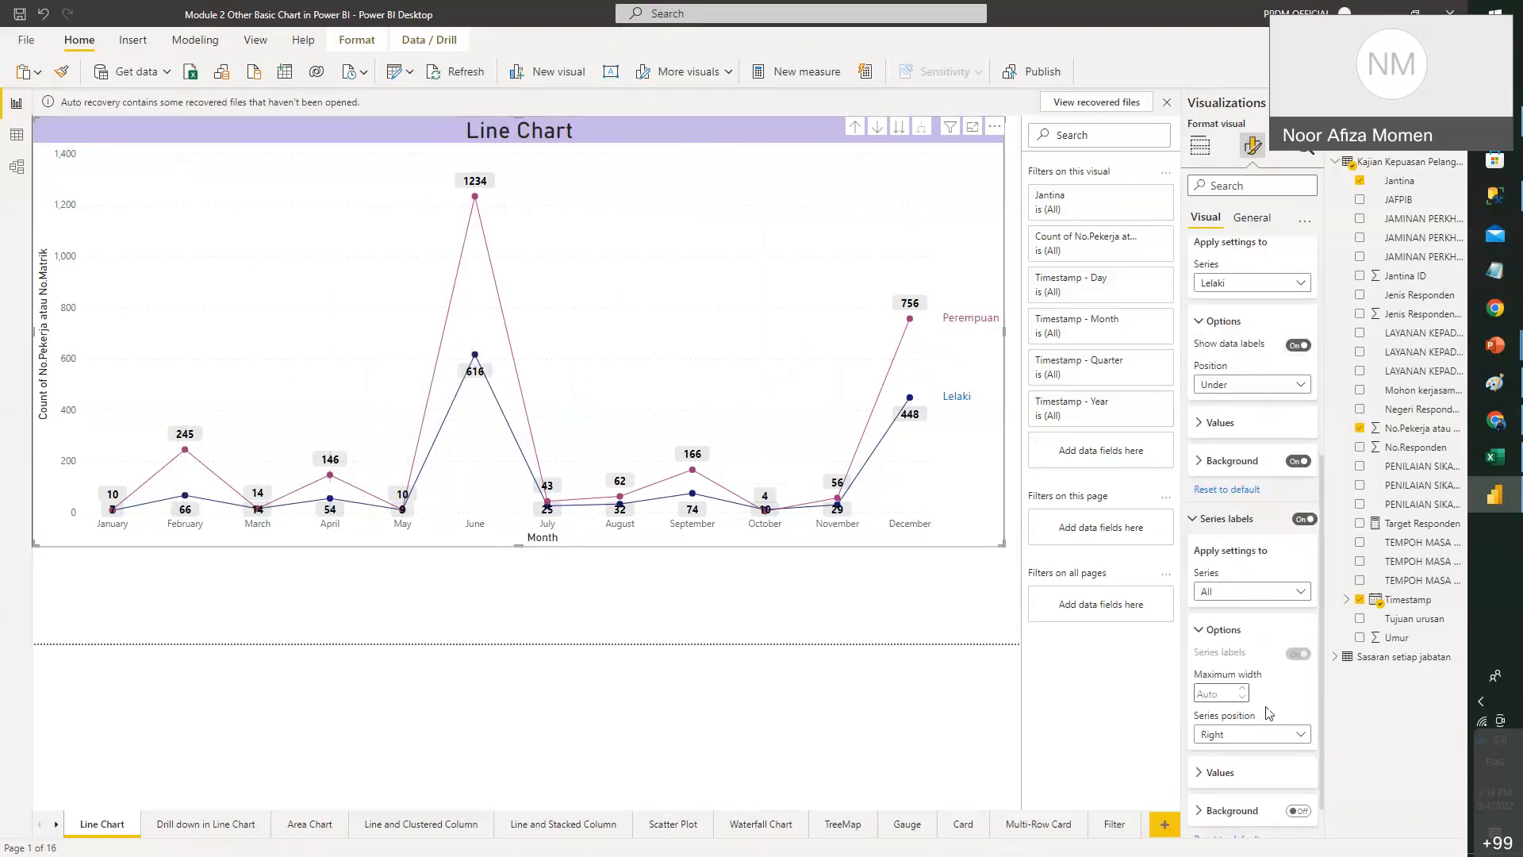
left_click(1279, 738)
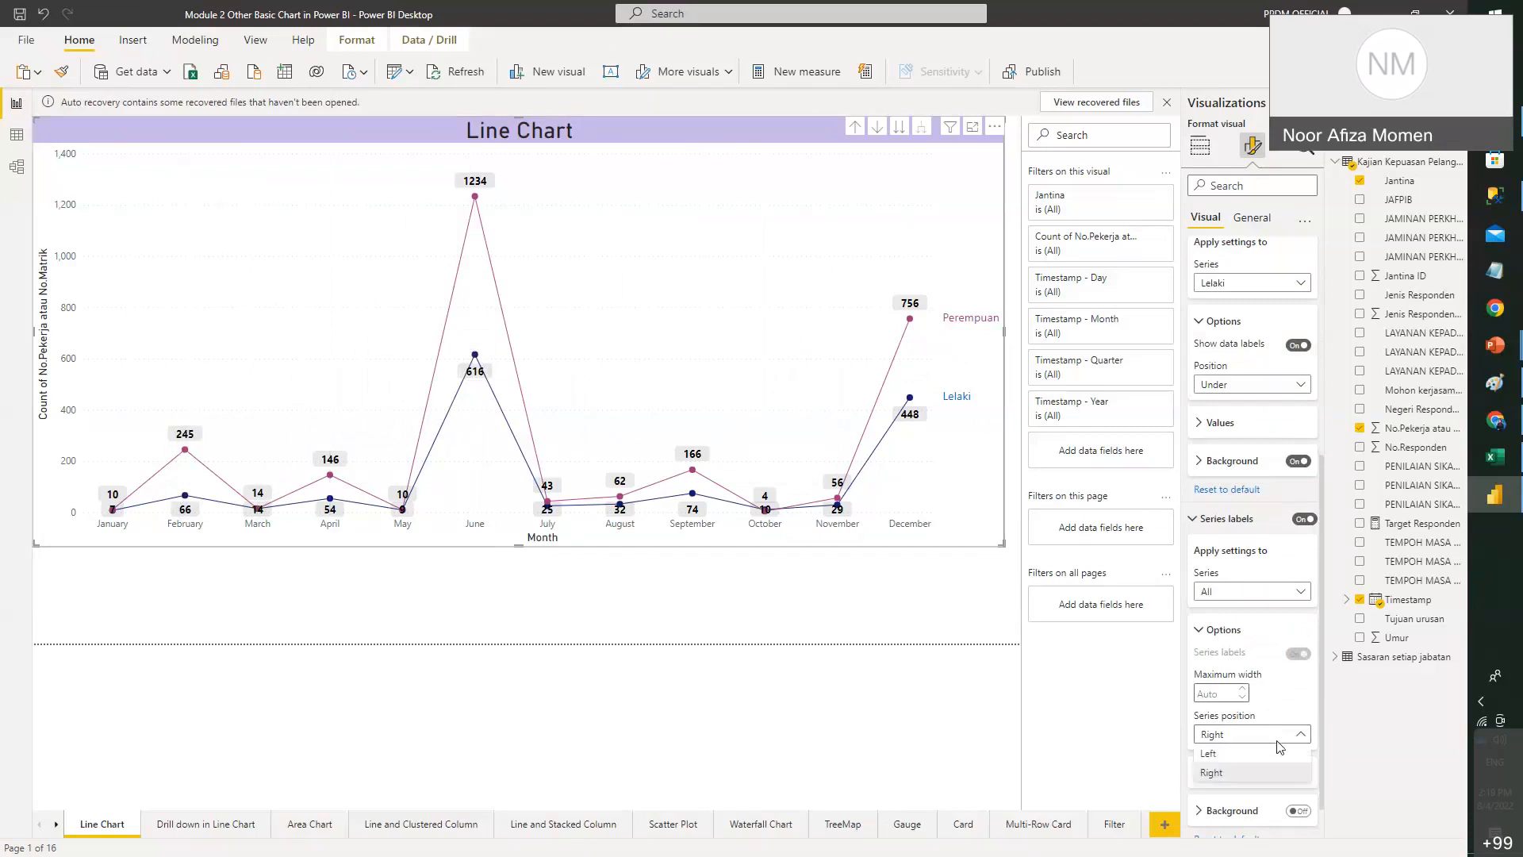
left_click(1283, 710)
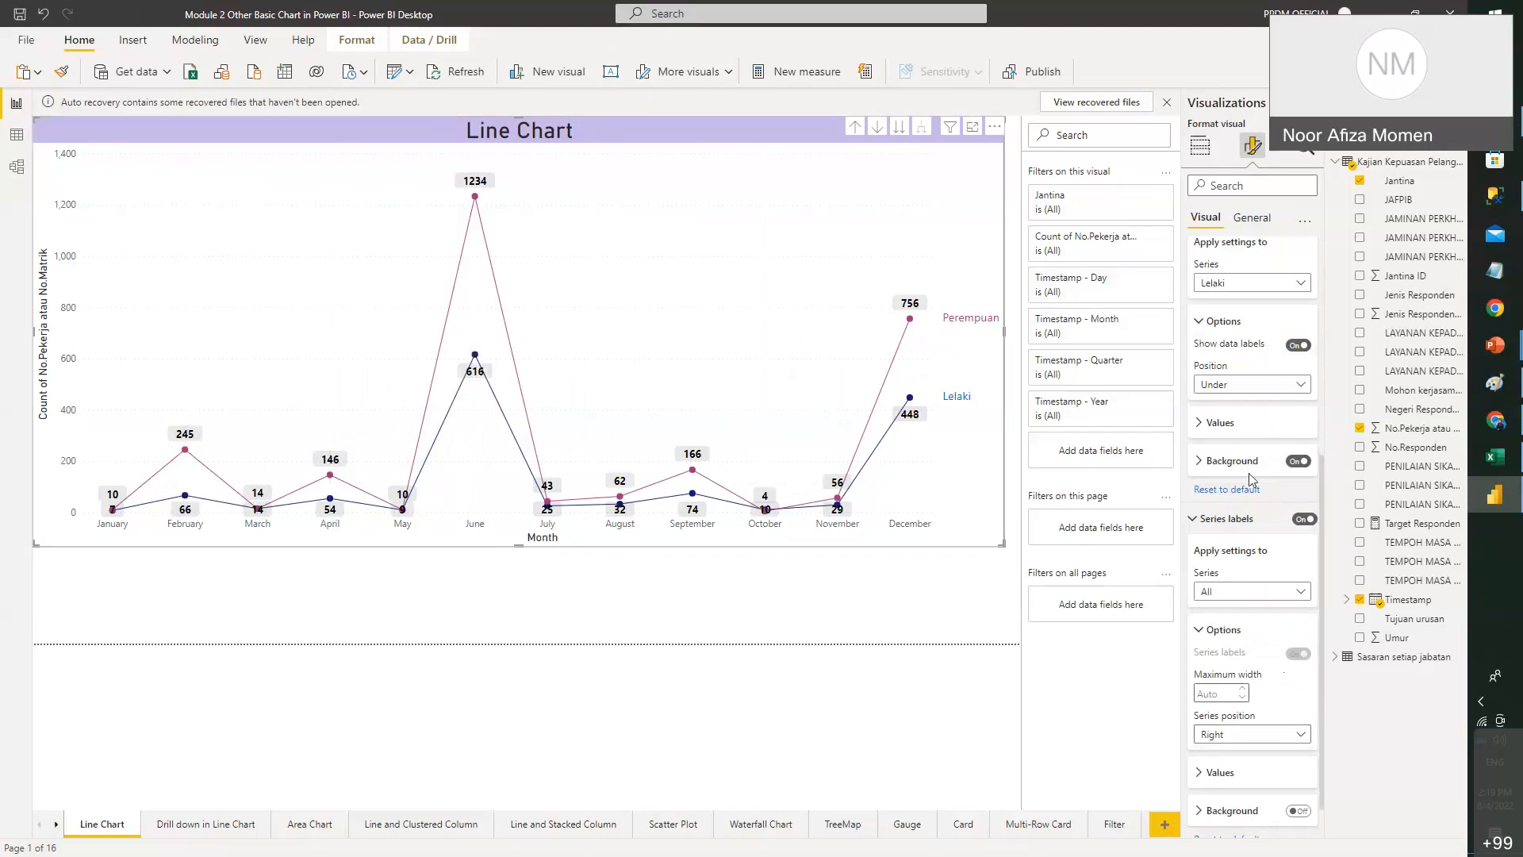
scroll(1243, 438, "up", 3)
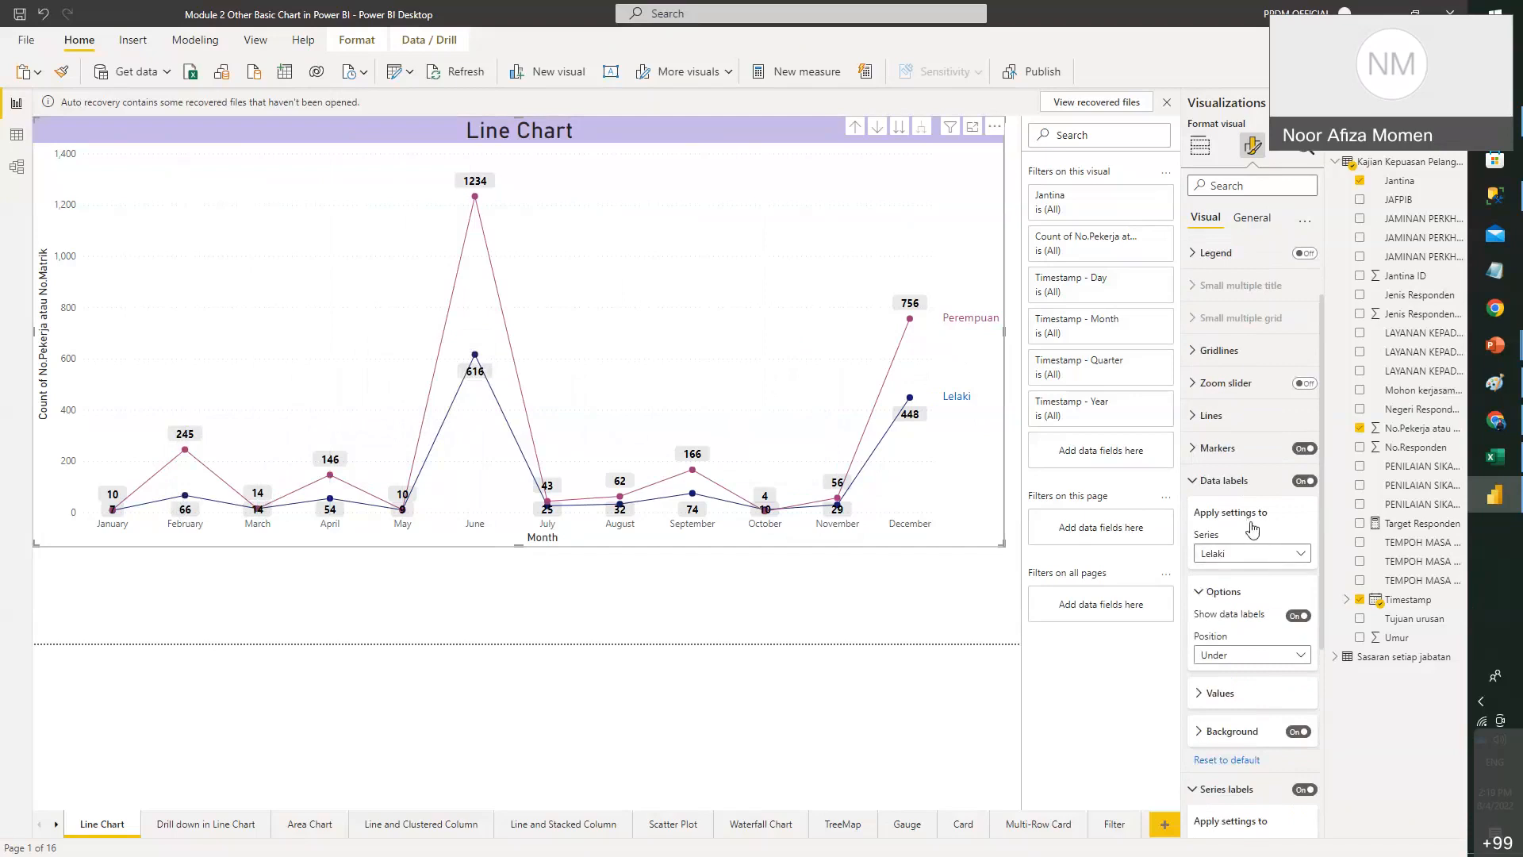
scroll(1266, 631, "down", 1)
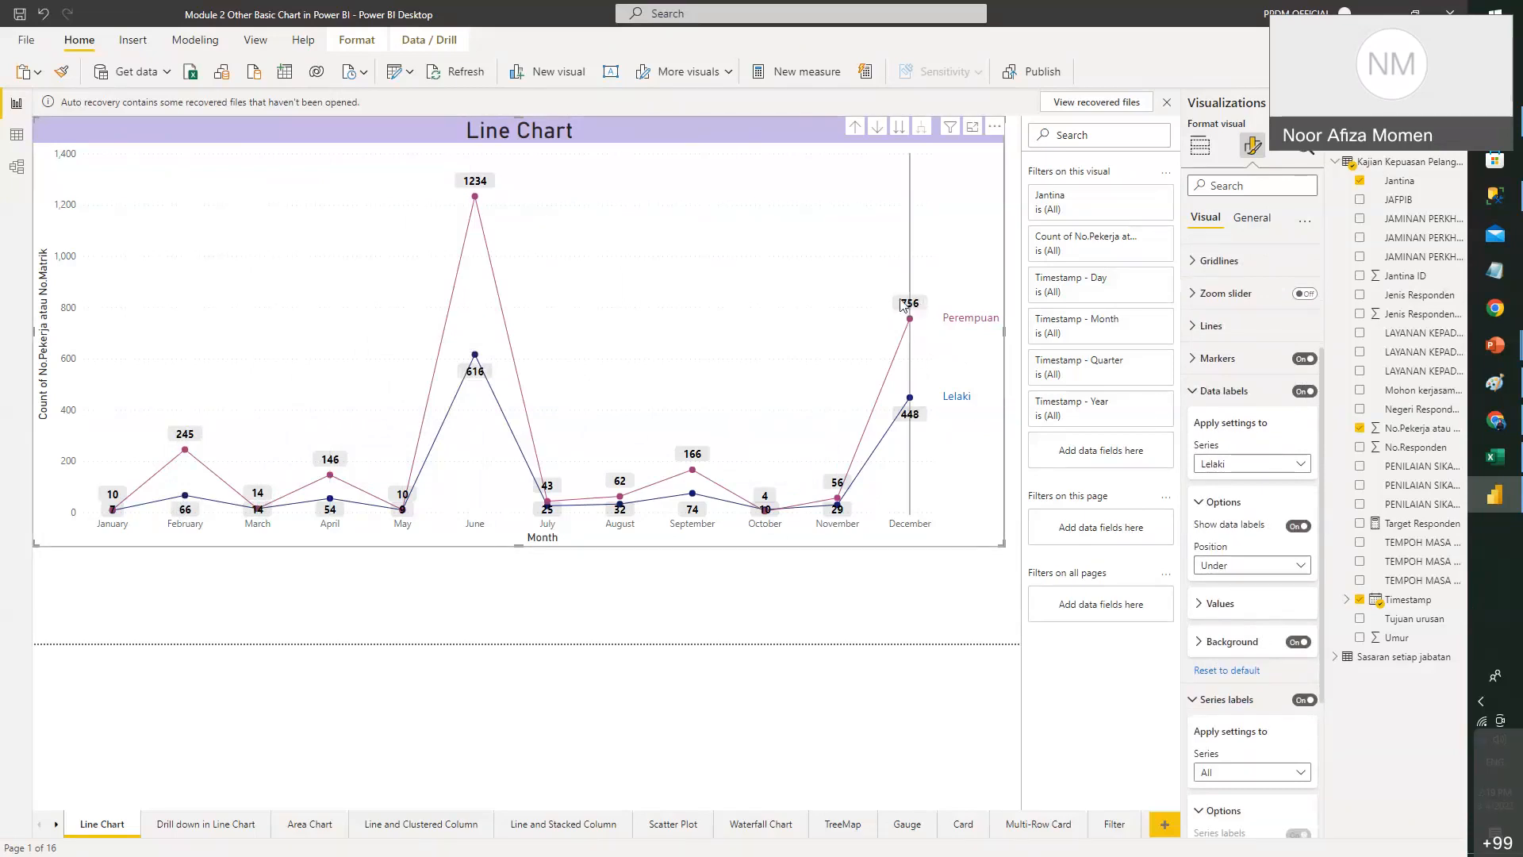
- Make the Lelaki data label text white
left_click(1227, 605)
left_click(1212, 710)
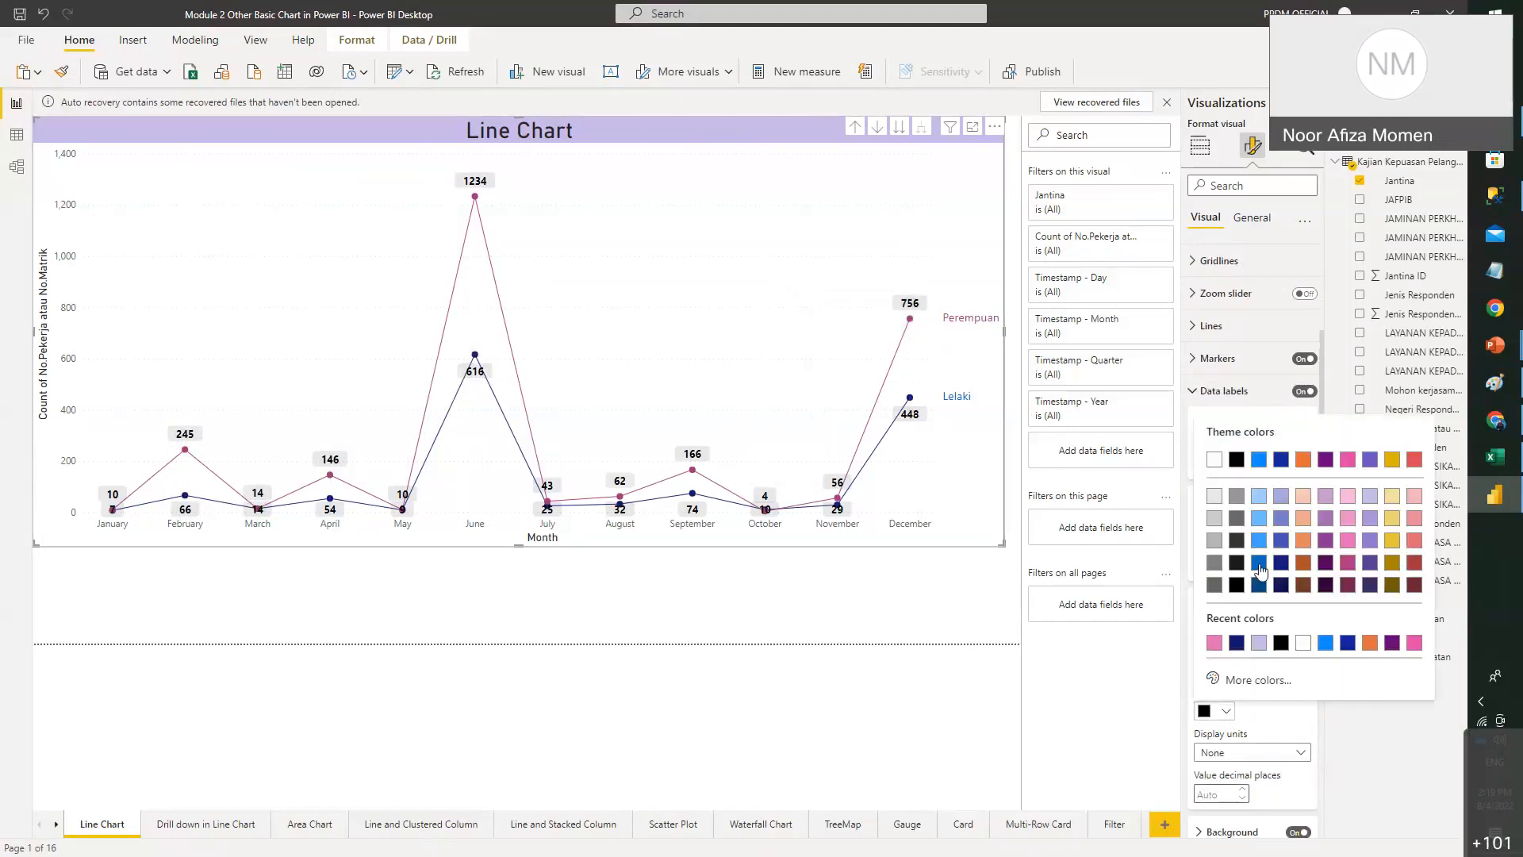
left_click(1217, 464)
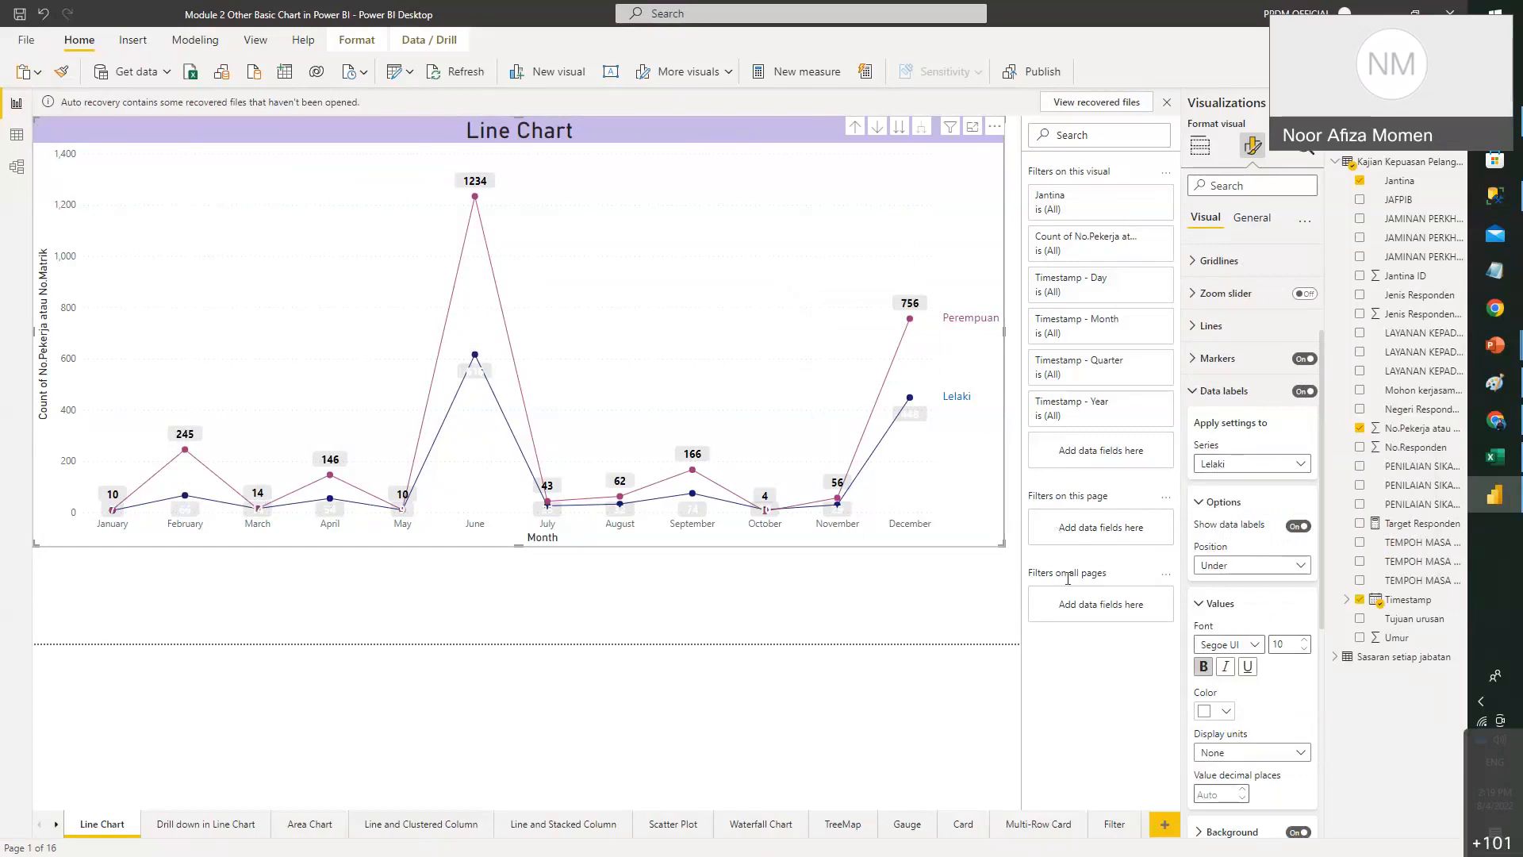
- Give the Lelaki labels a black background at 12% transparency
scroll(1267, 673, "down", 3)
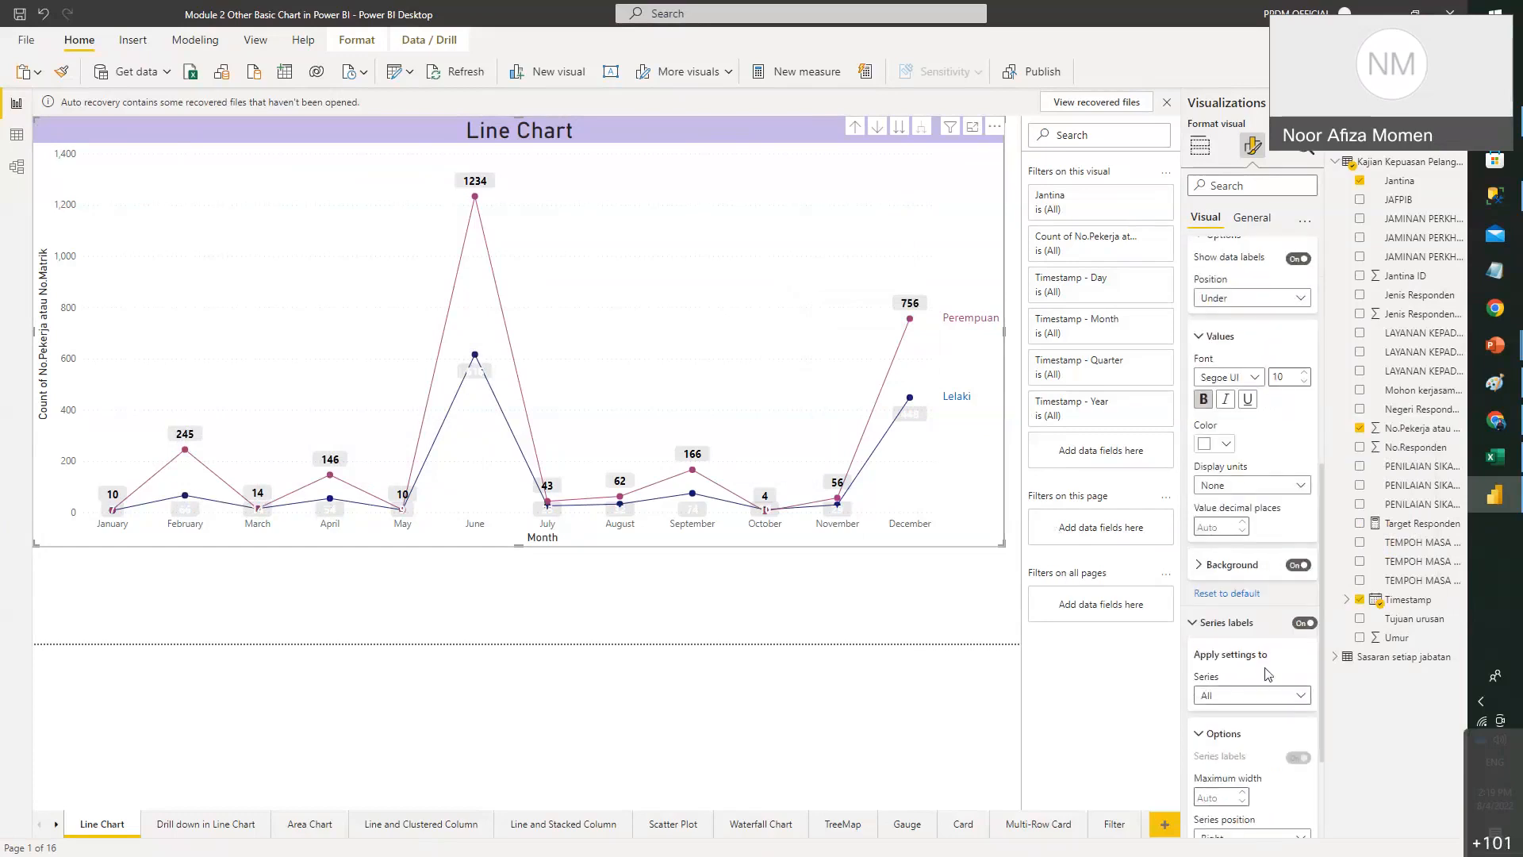
left_click(1218, 563)
left_click(1220, 606)
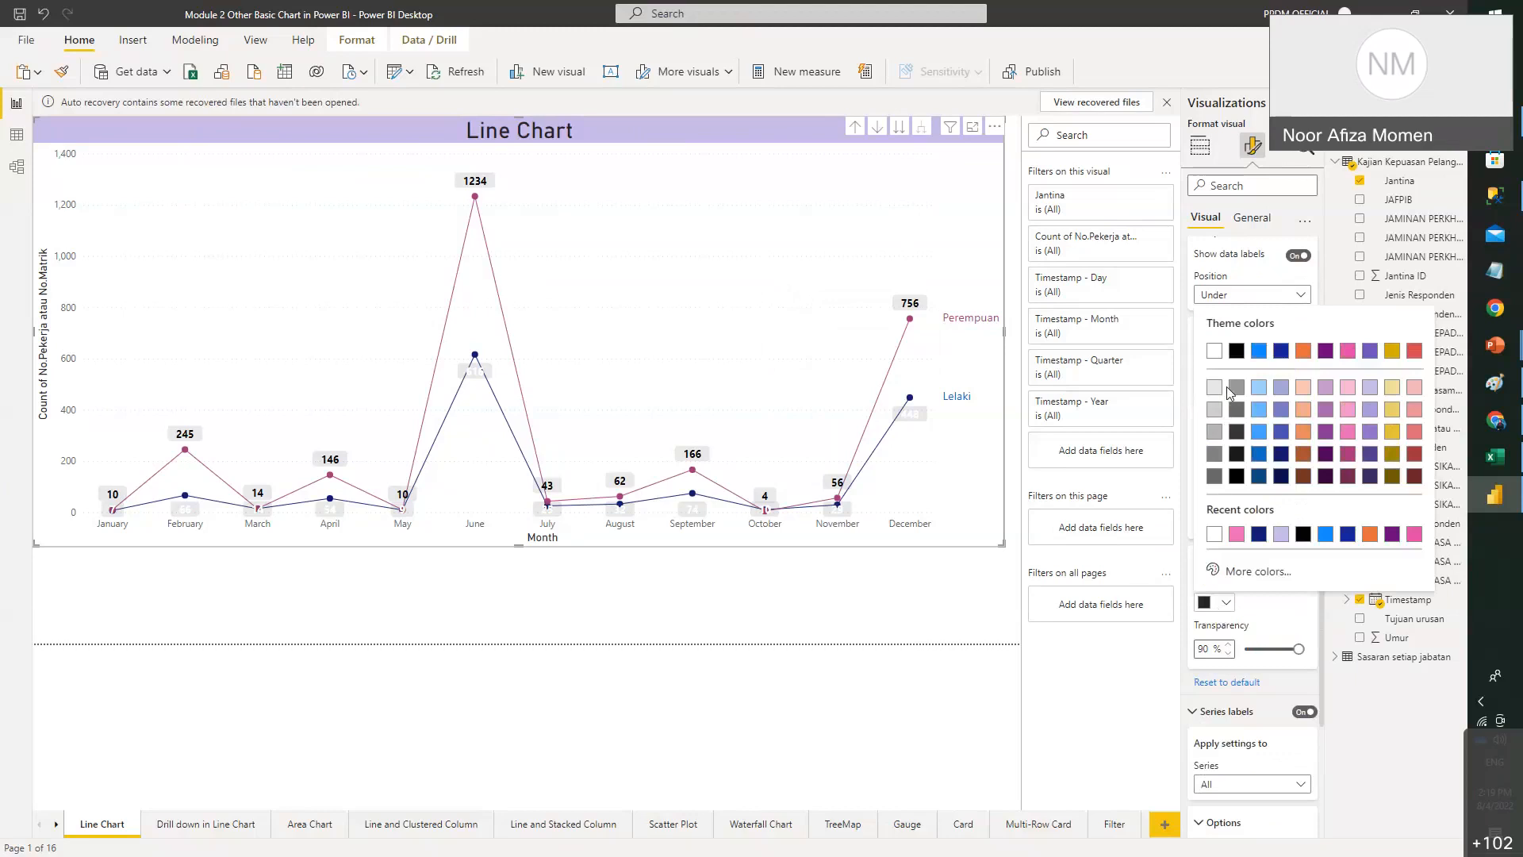
left_click(1230, 706)
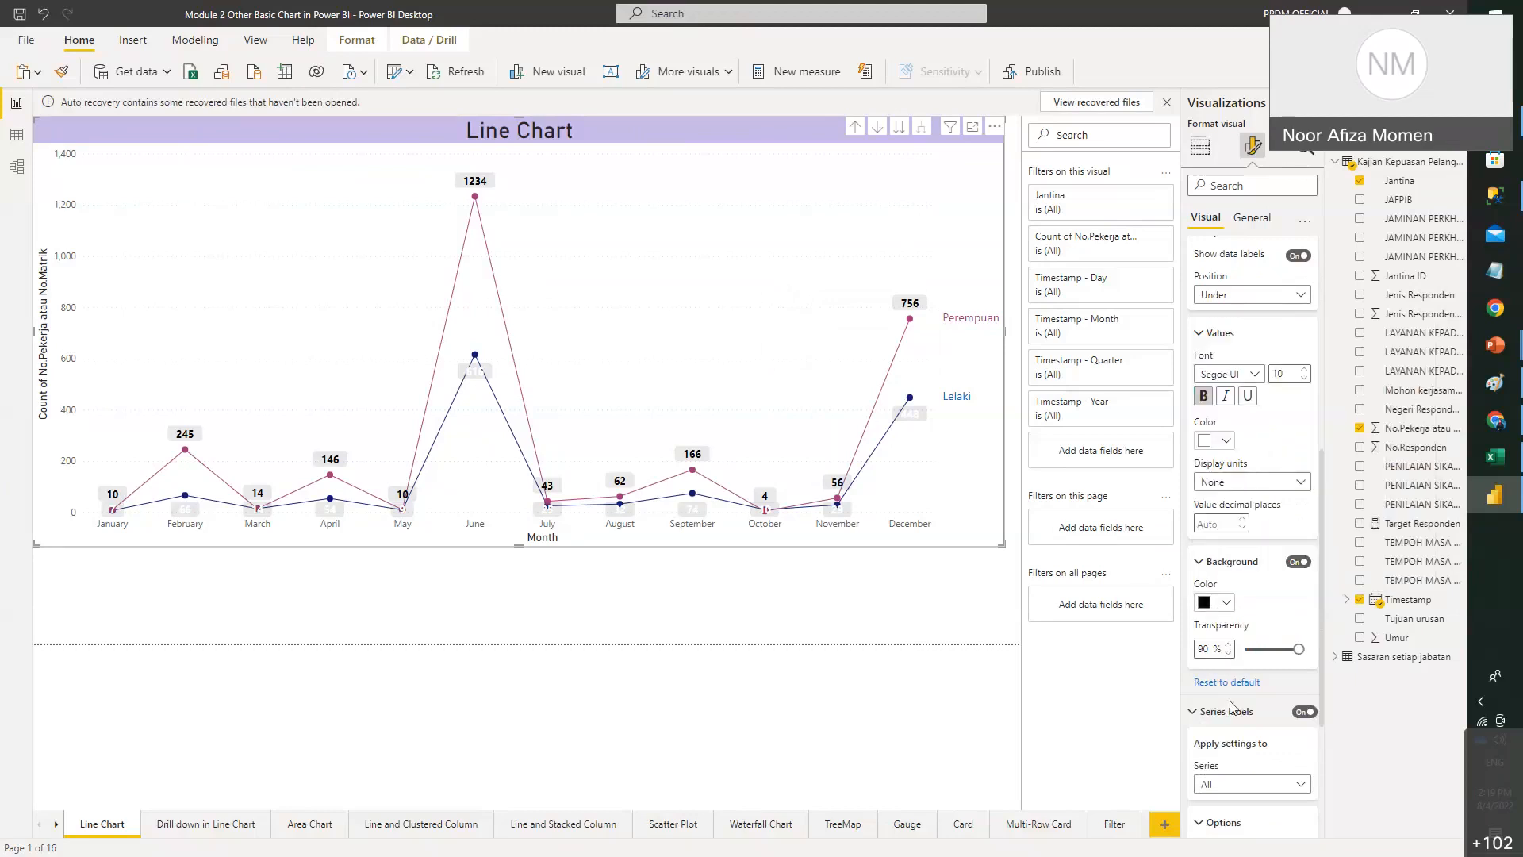
left_click(1252, 649)
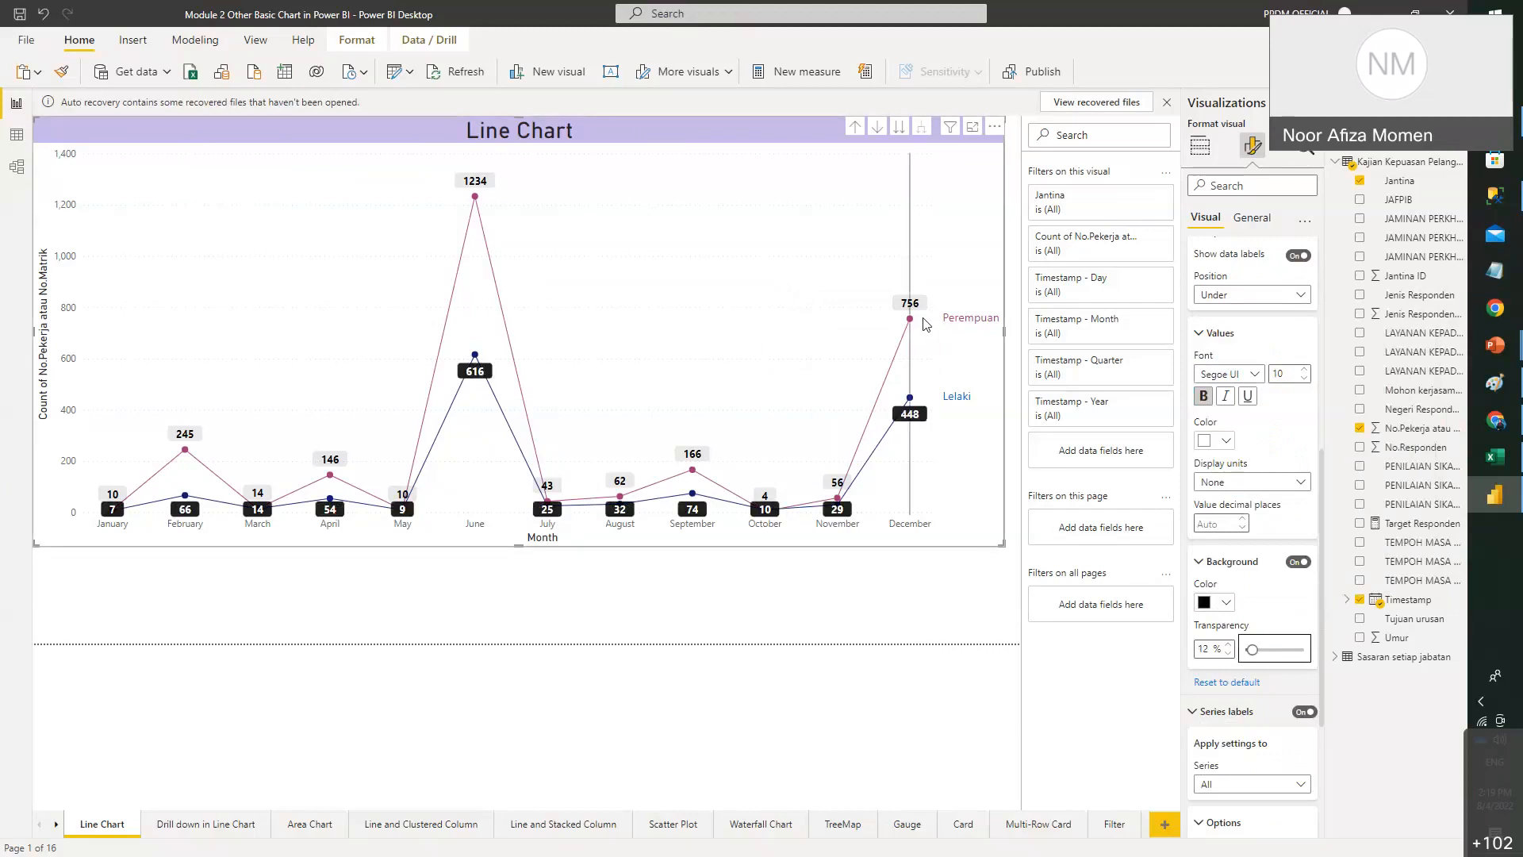
mouse_move(912, 250)
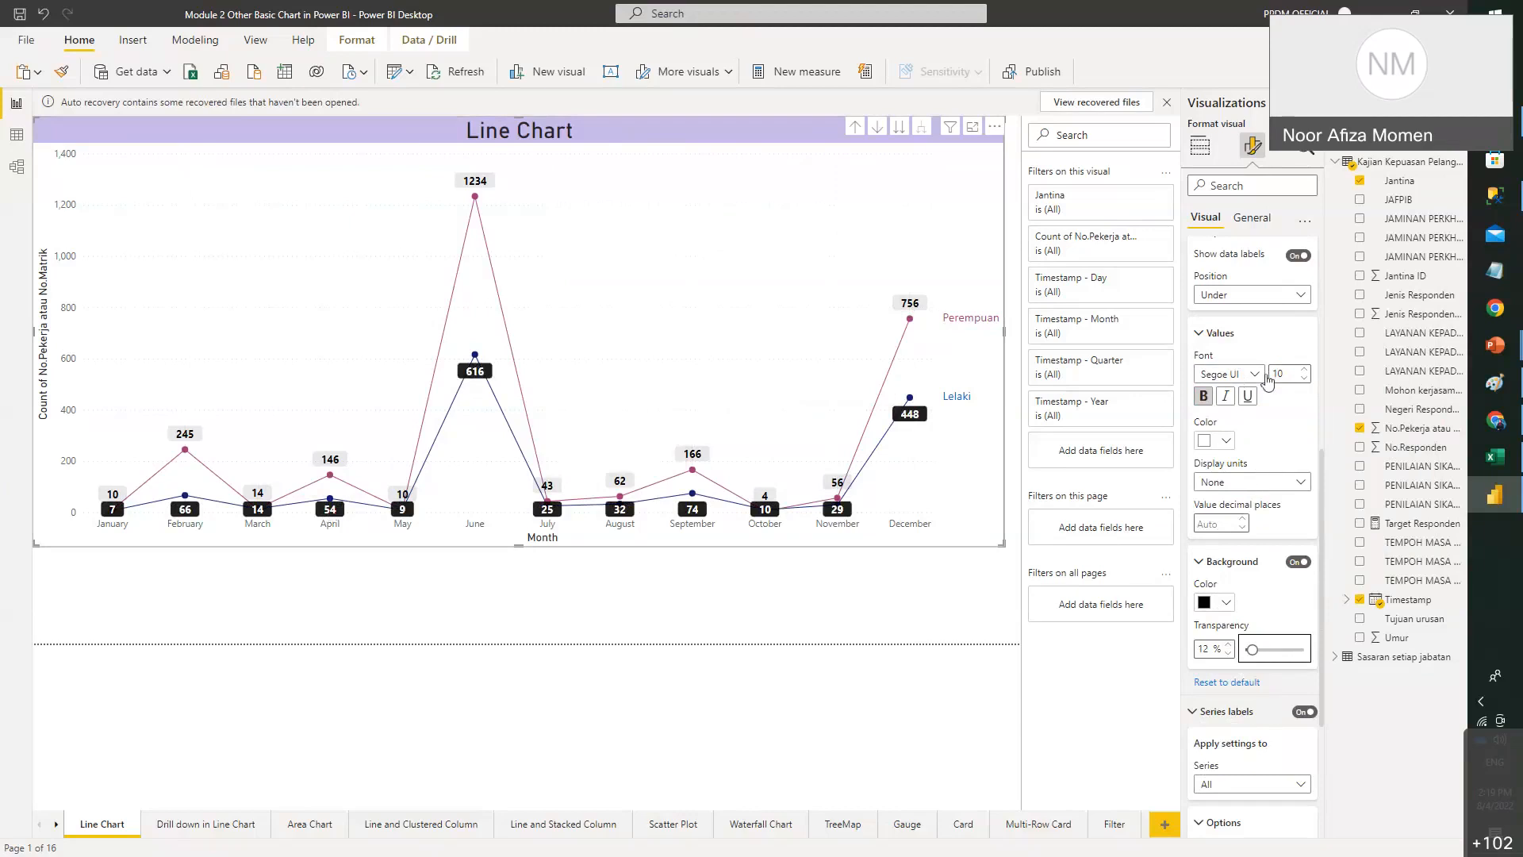
- Set the Lelaki label font size to 8
left_click(1305, 379)
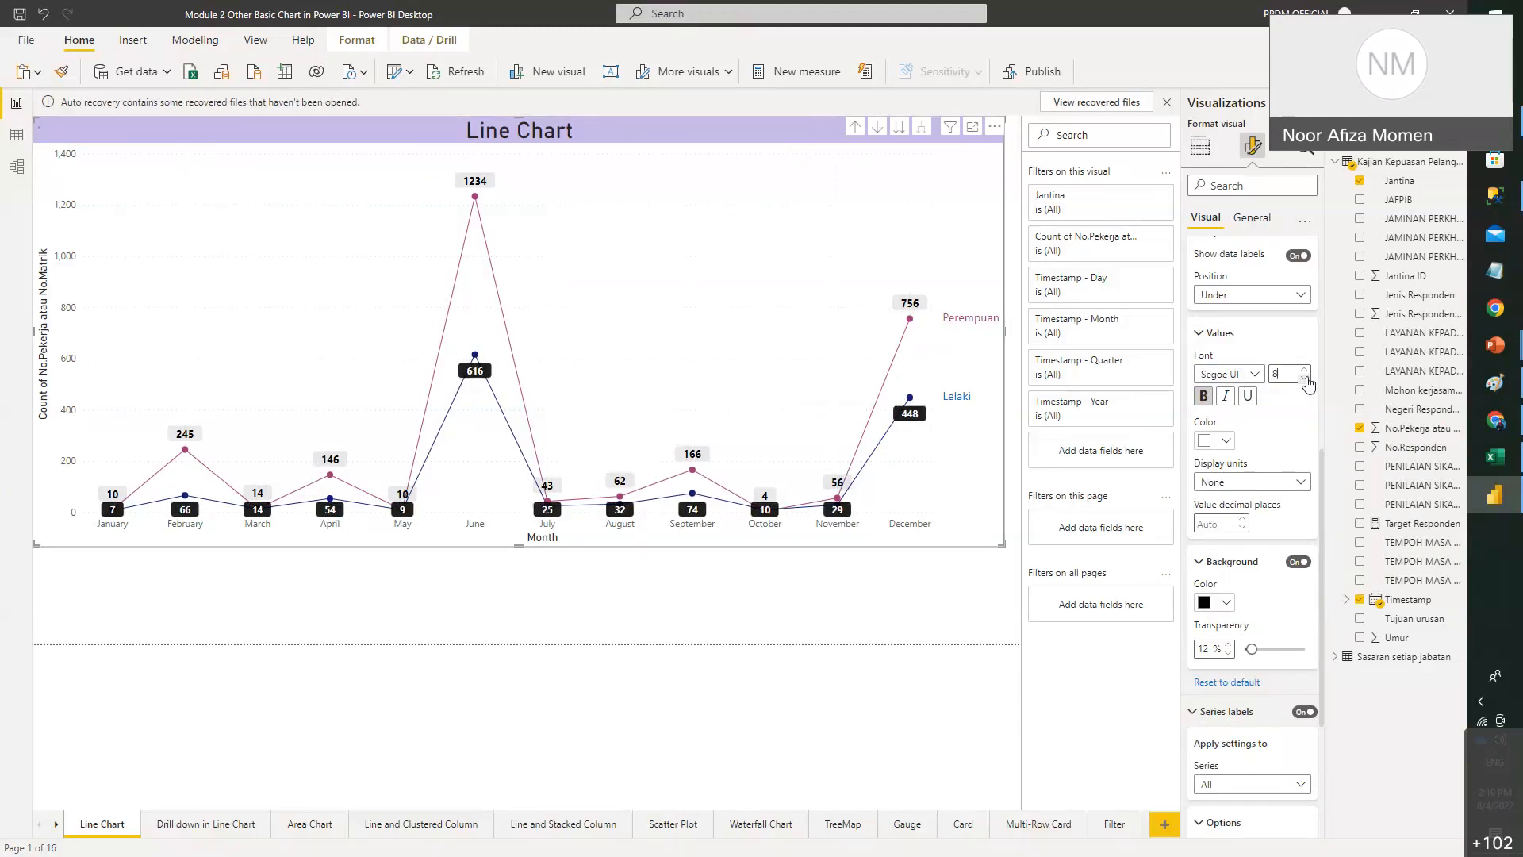
left_click(1305, 369)
left_click(1305, 379)
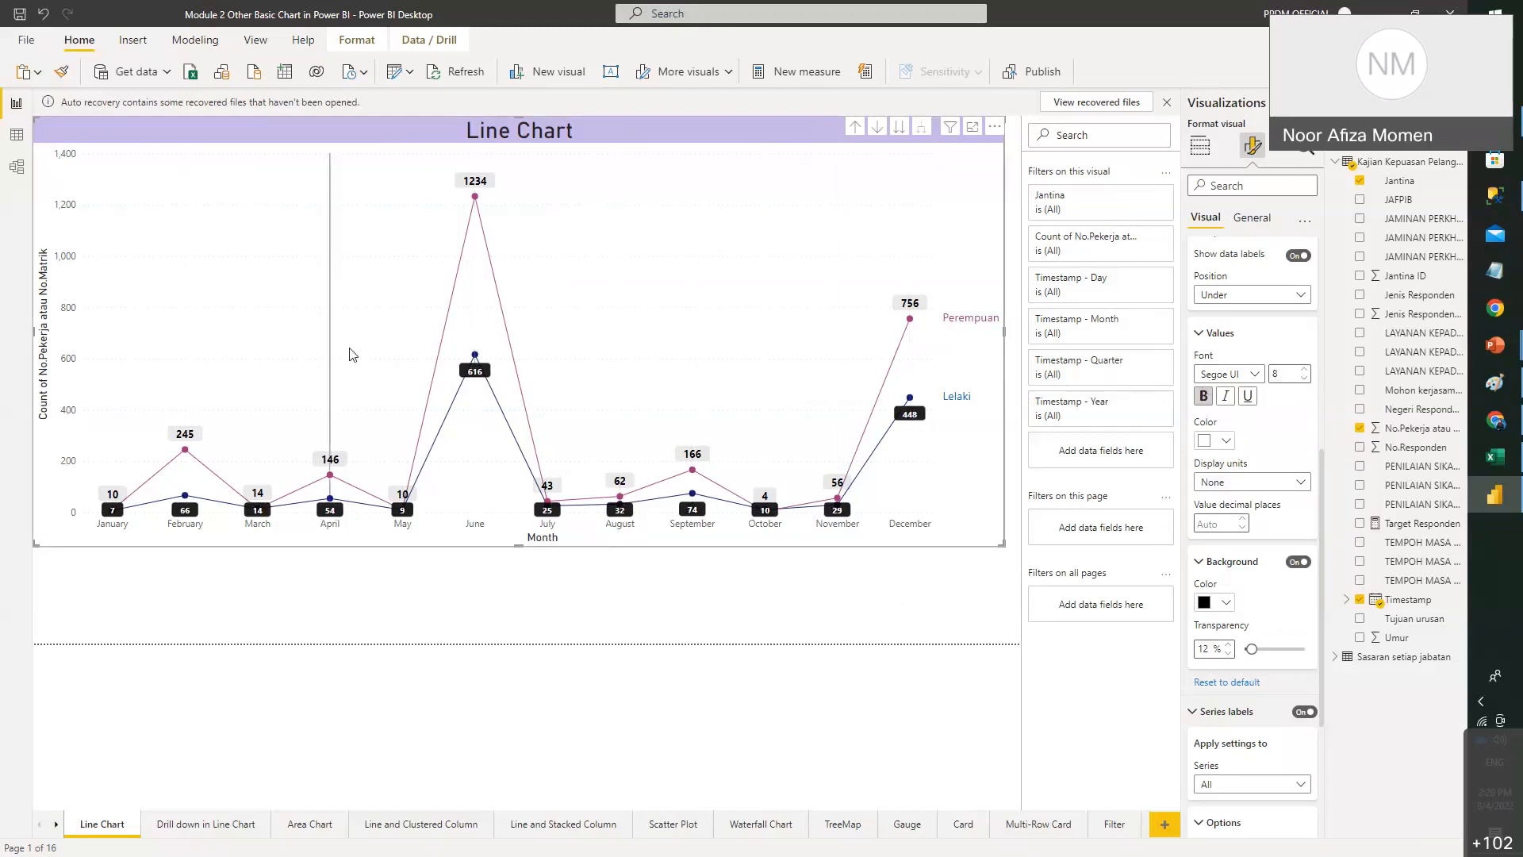
- Drag the chart's bottom edge up to make it shorter, then select the February Lelaki point
left_click_drag(516, 591, 555, 447)
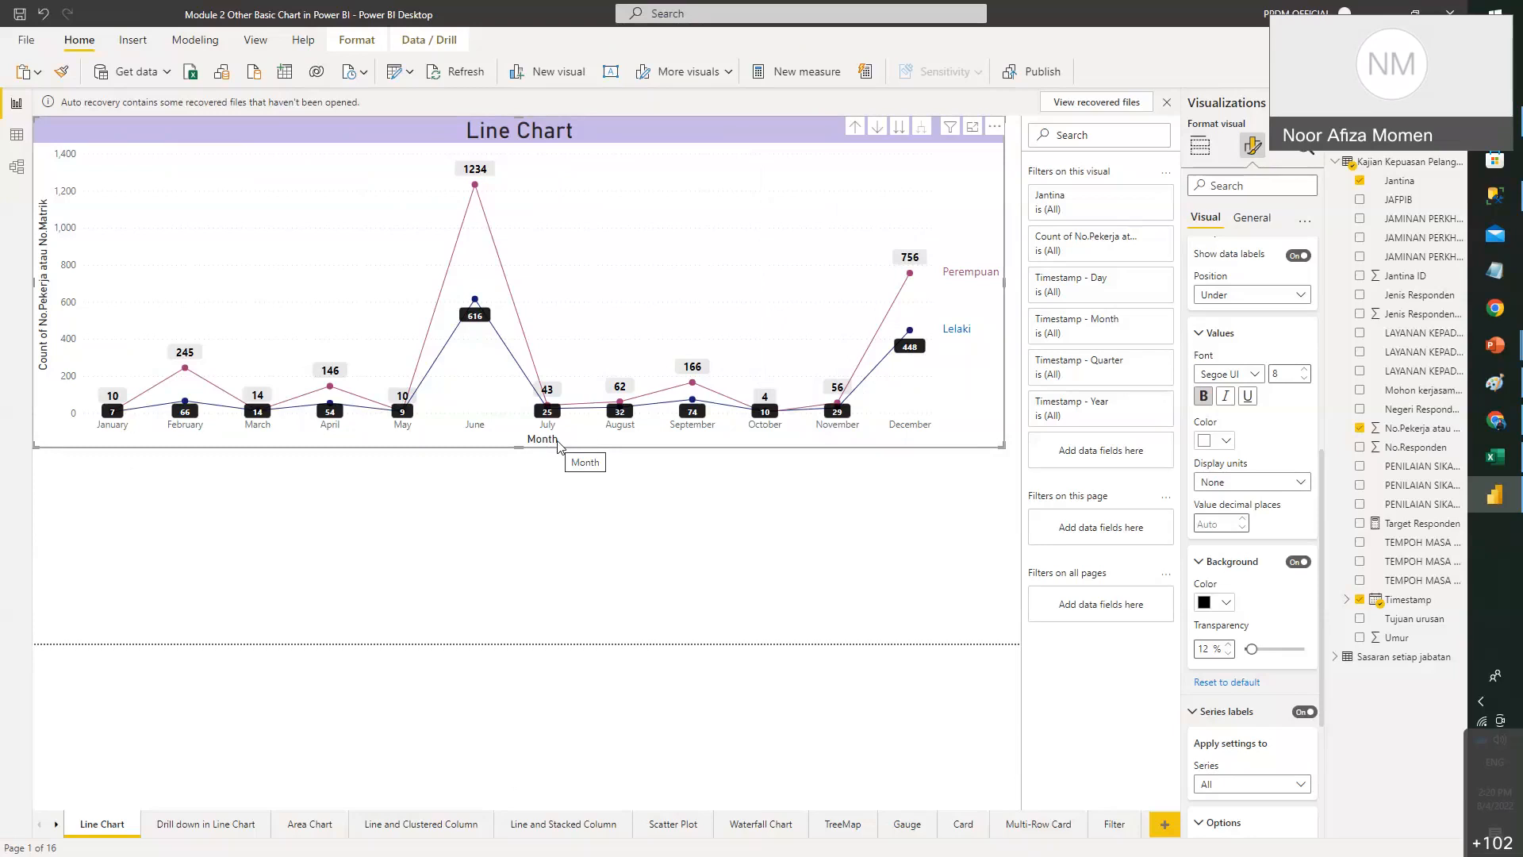
mouse_move(602, 407)
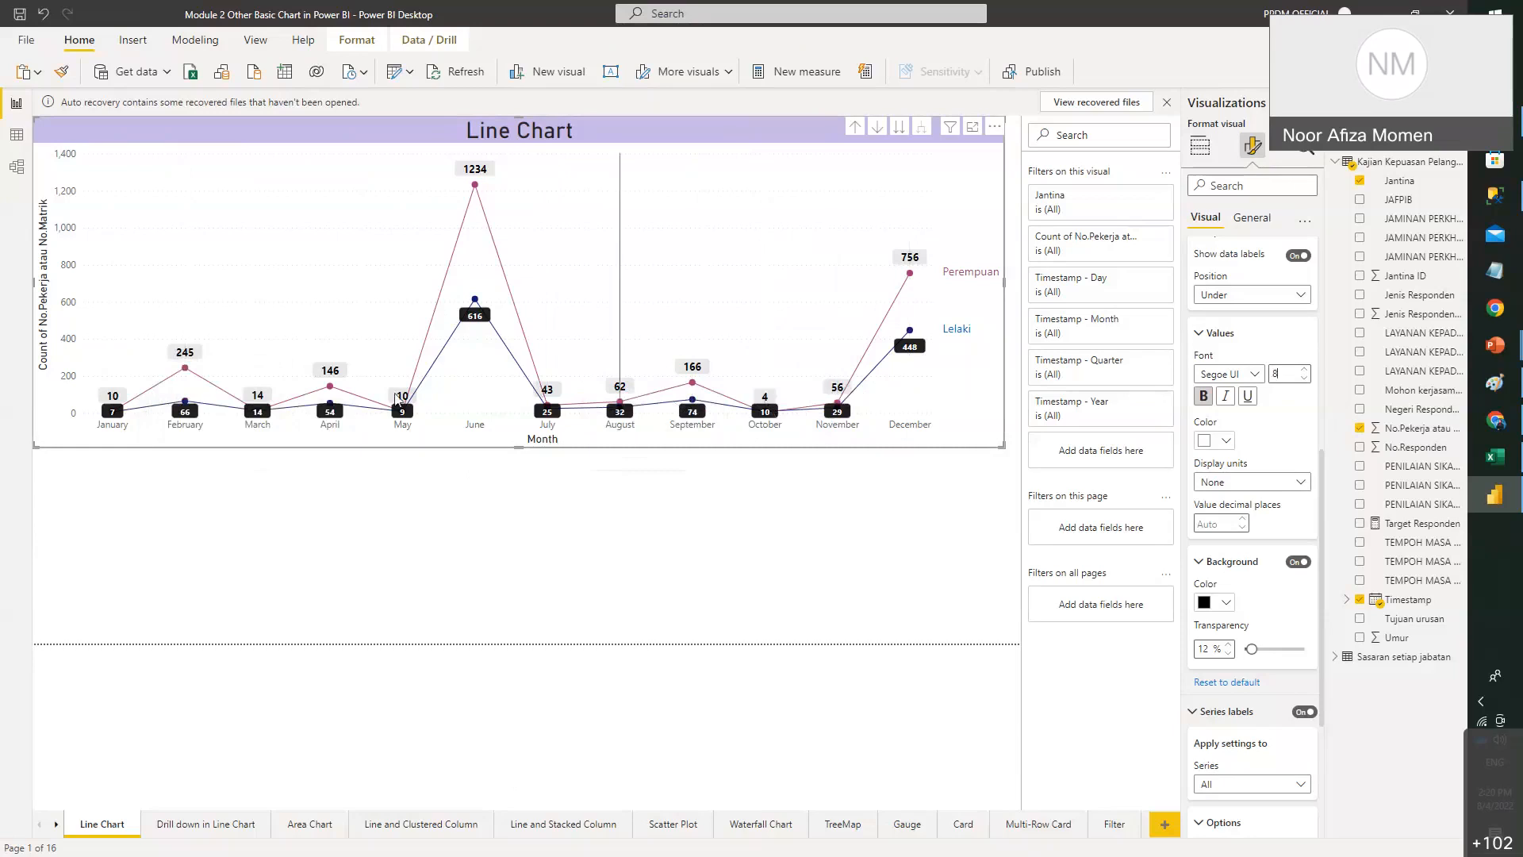
left_click(184, 401)
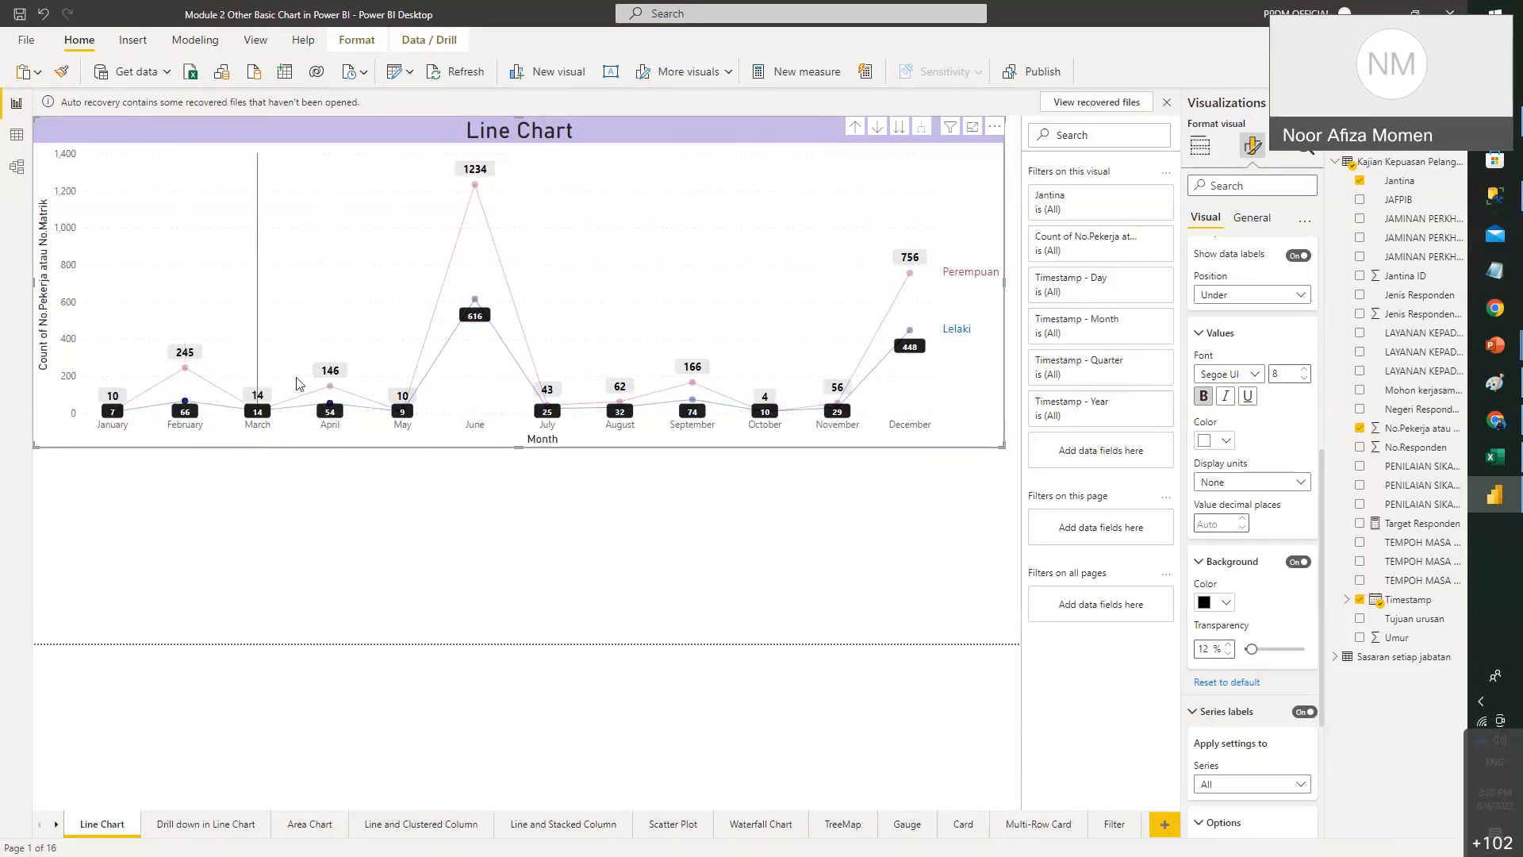
- Dismiss the April point's menu, show the Build visual field setup, and drill down to Day level
right_click(331, 409)
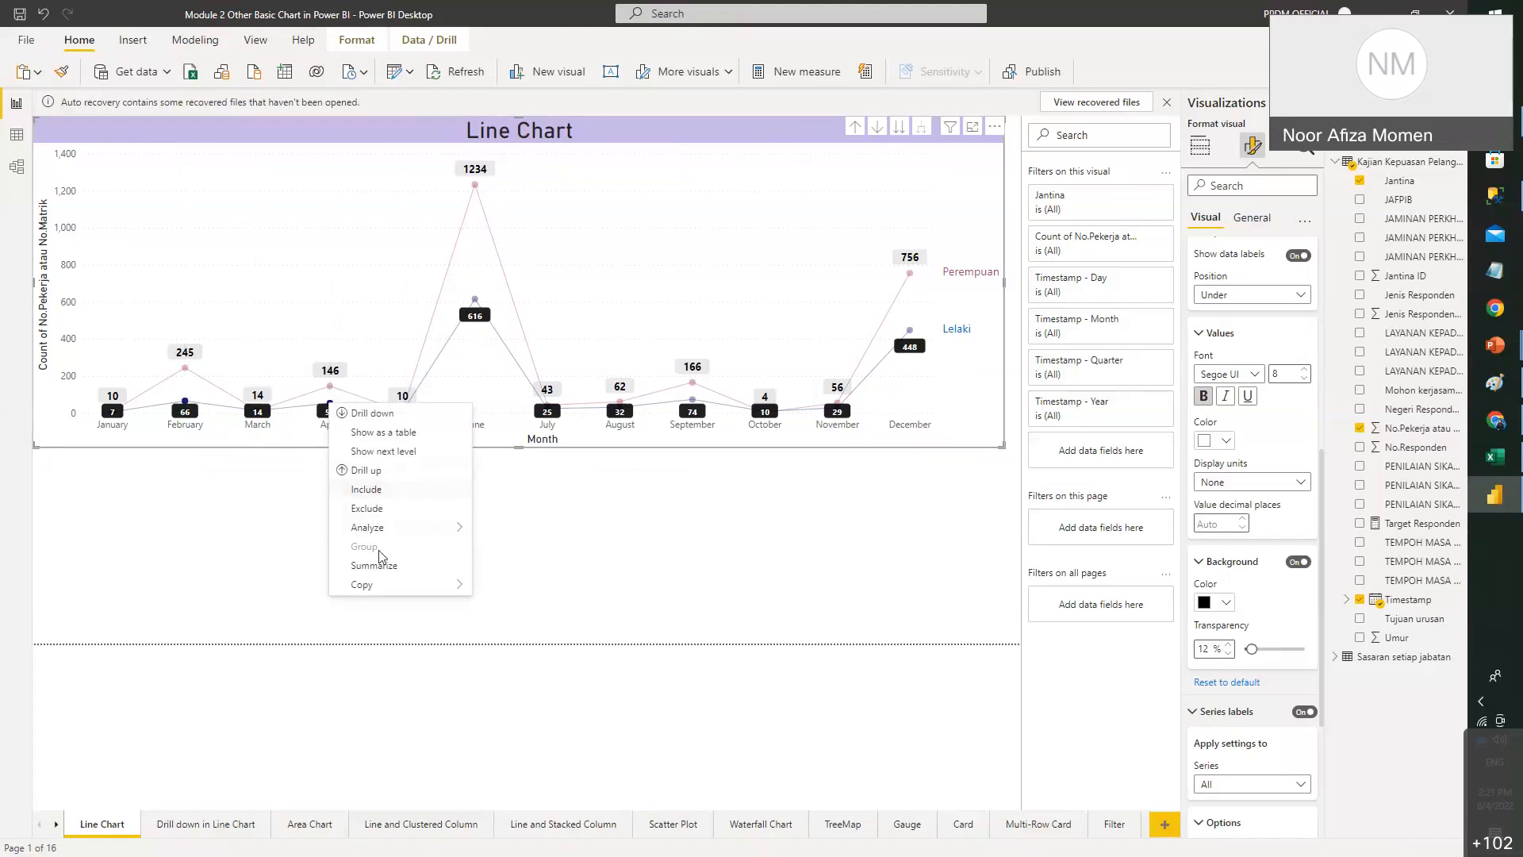
left_click(601, 510)
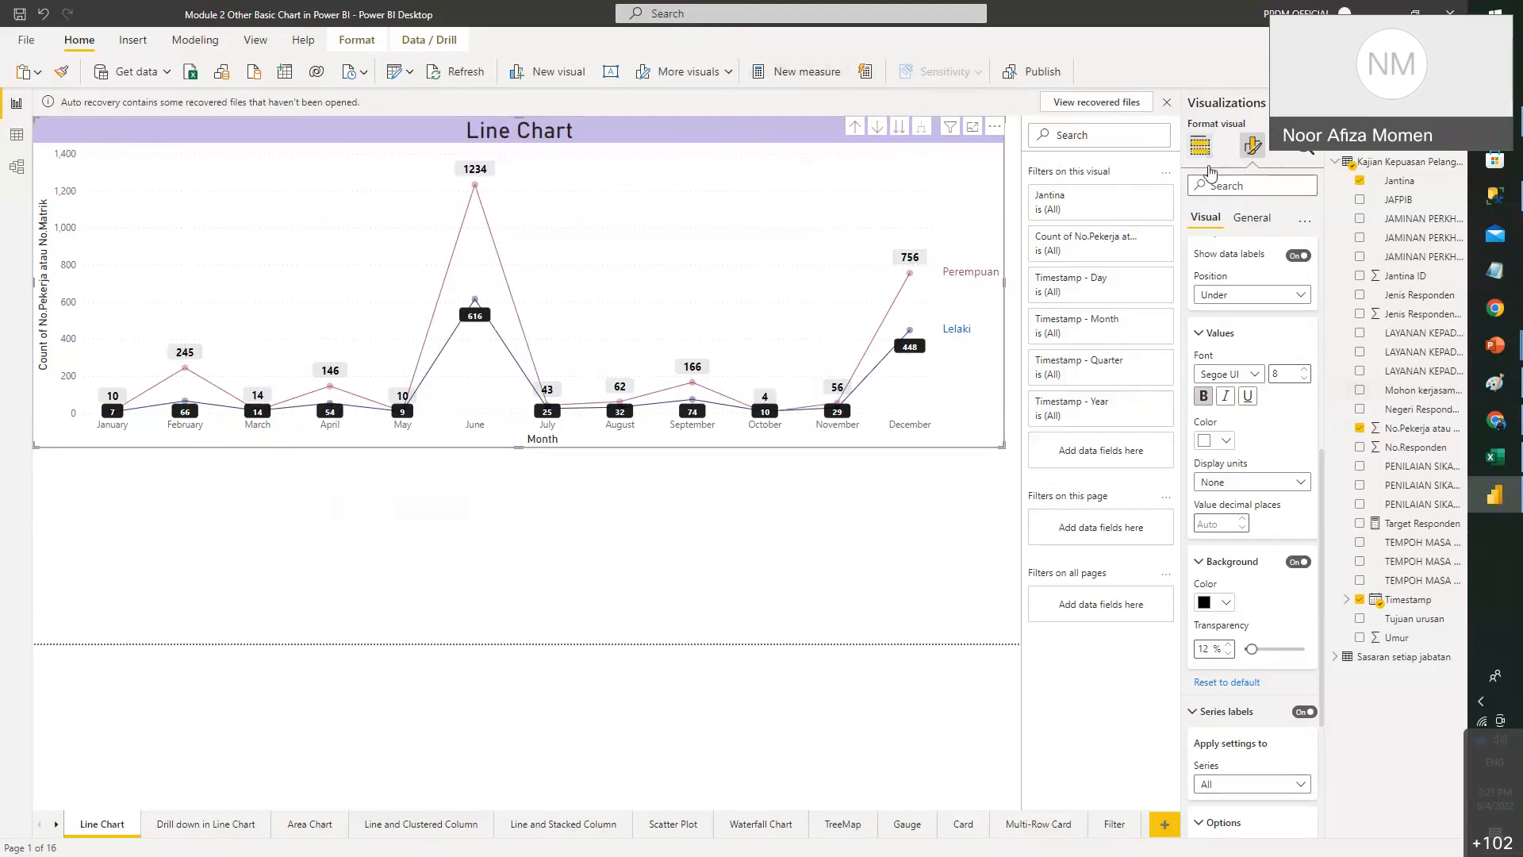
left_click(1209, 168)
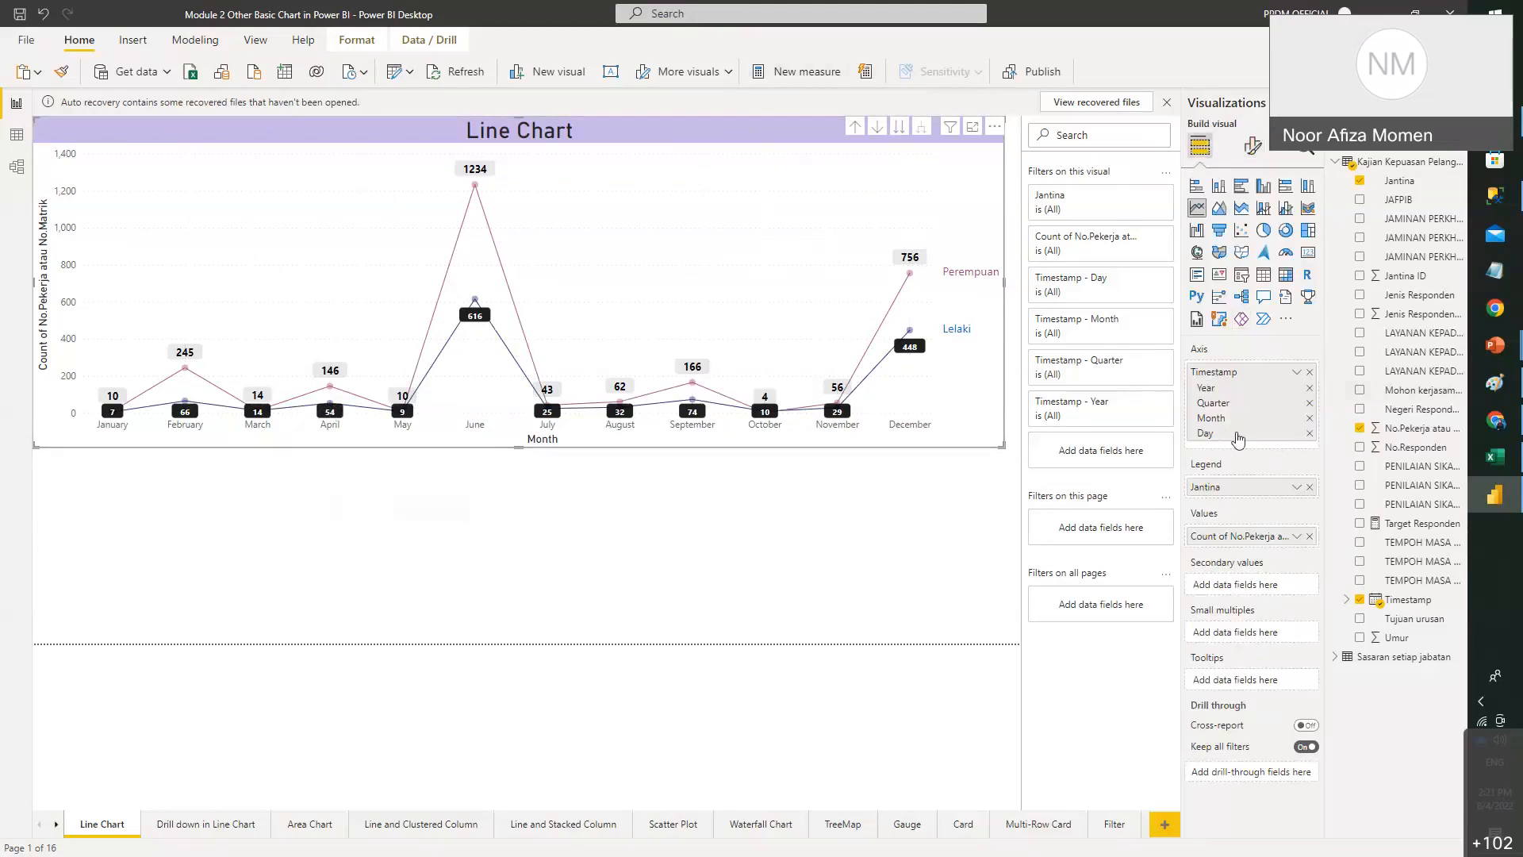
left_click(900, 129)
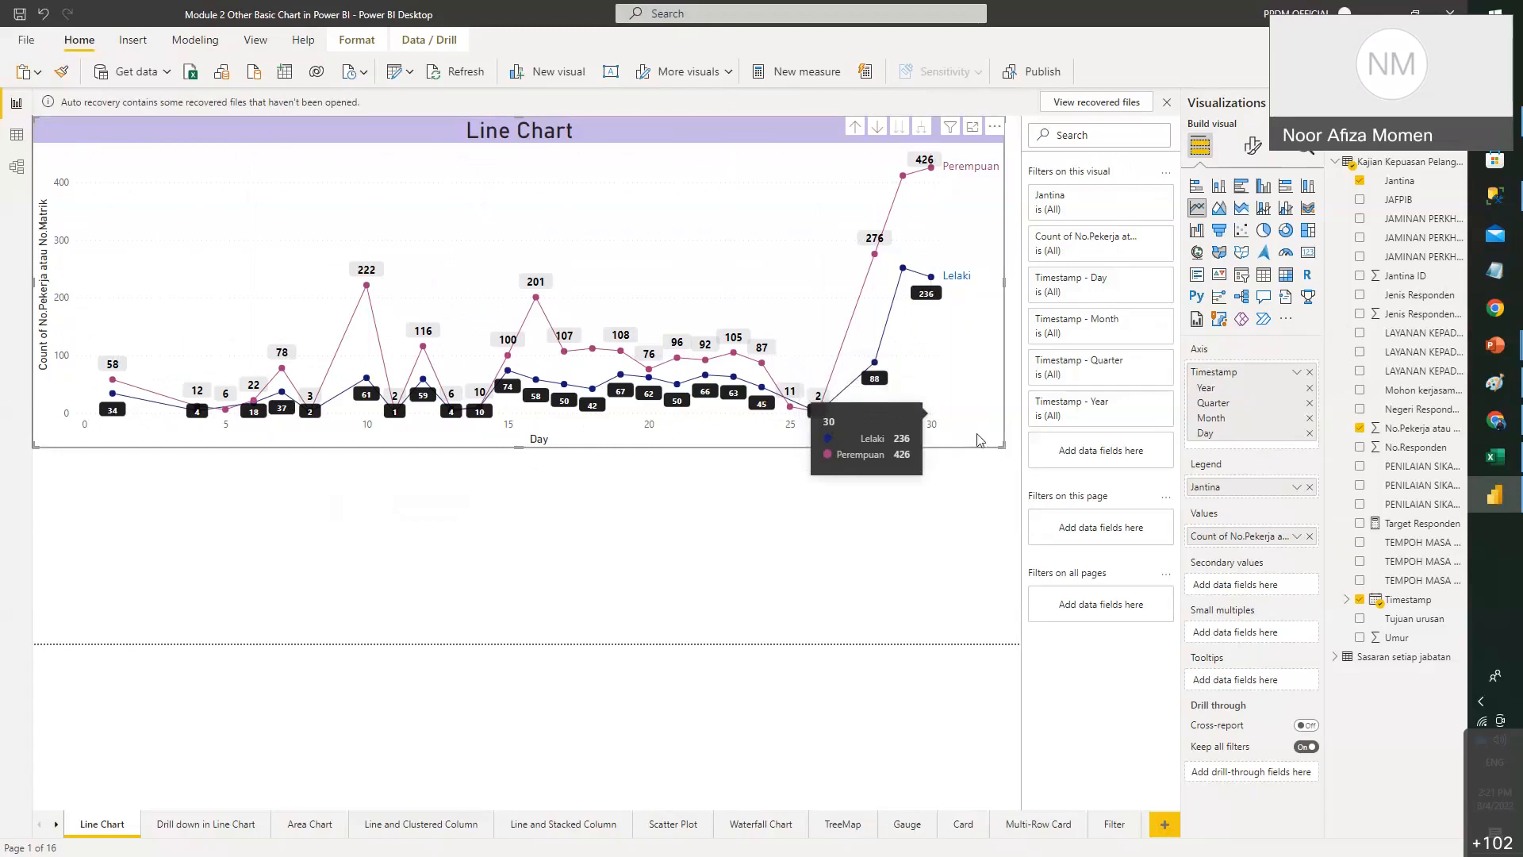
- Enlarge the chart, drill up three times back to Year, and bring up the PowerPoint drill-down slide
left_click_drag(1002, 445, 1021, 503)
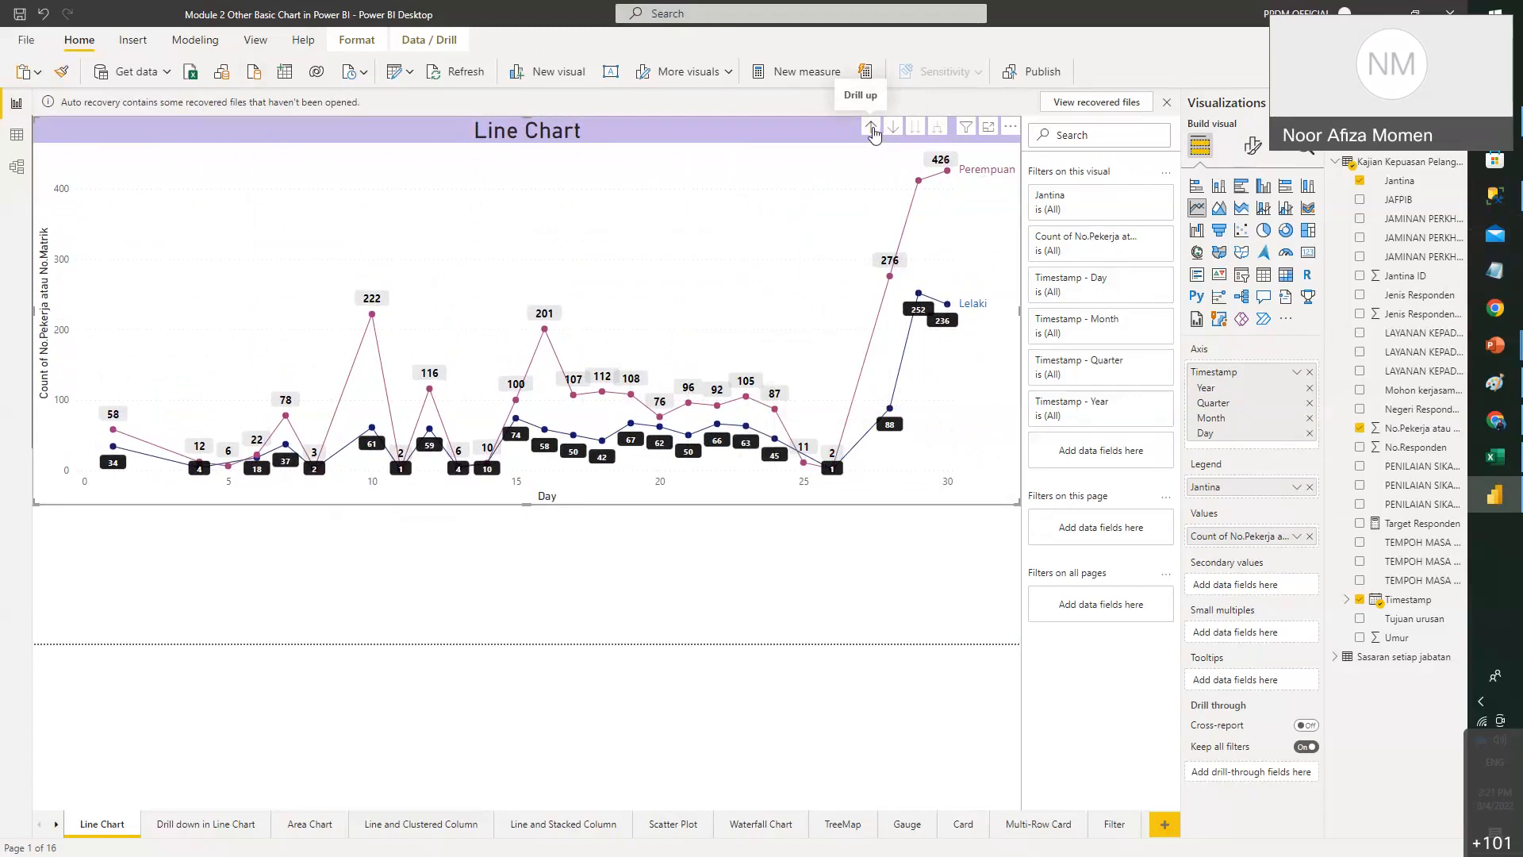
left_click(871, 128)
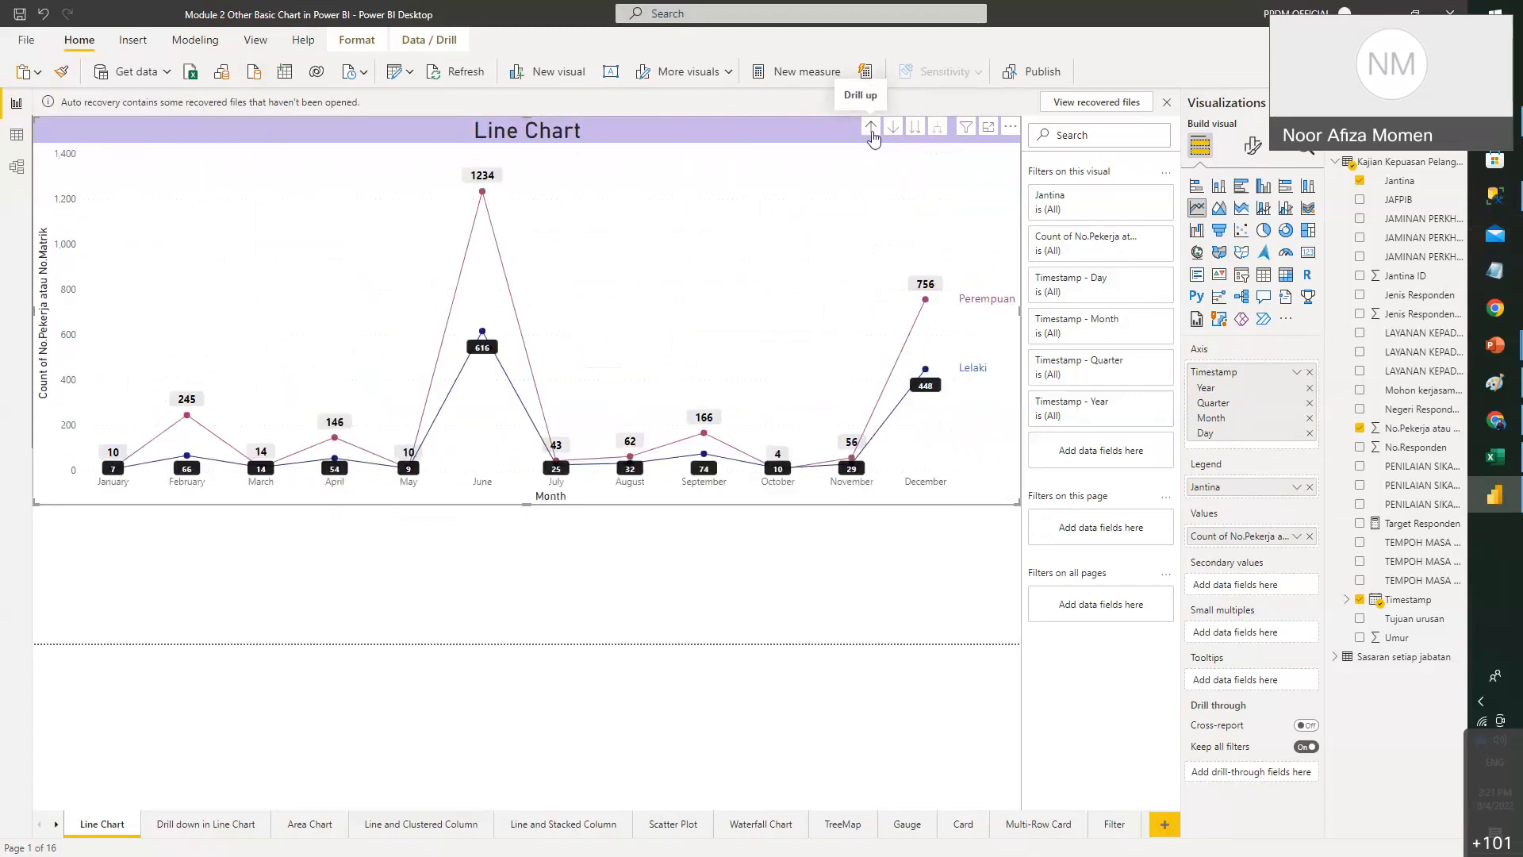
left_click(871, 128)
left_click(872, 128)
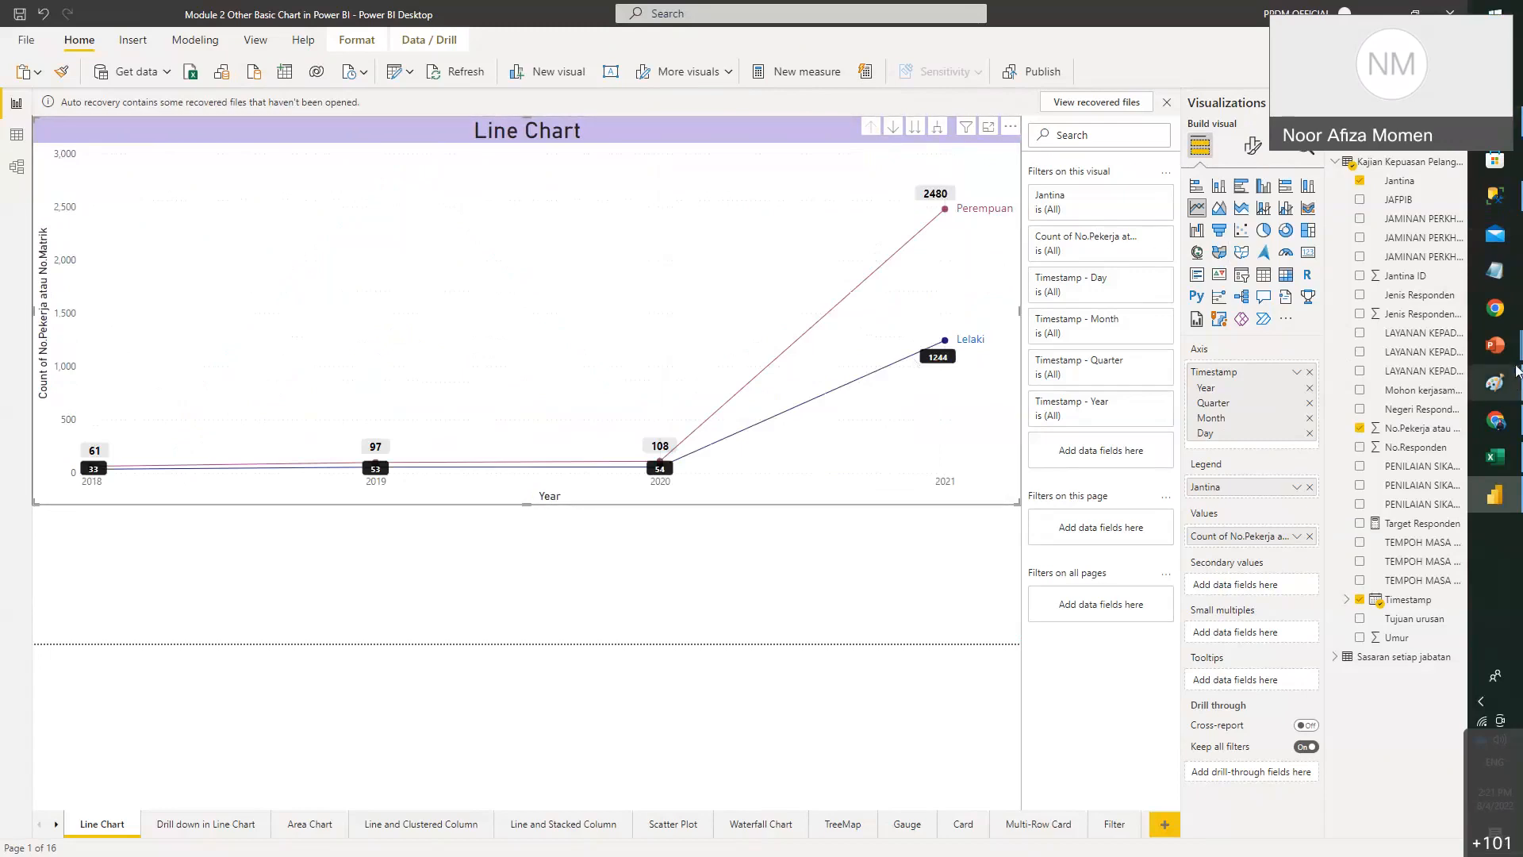
mouse_move(1495, 349)
left_click(1394, 373)
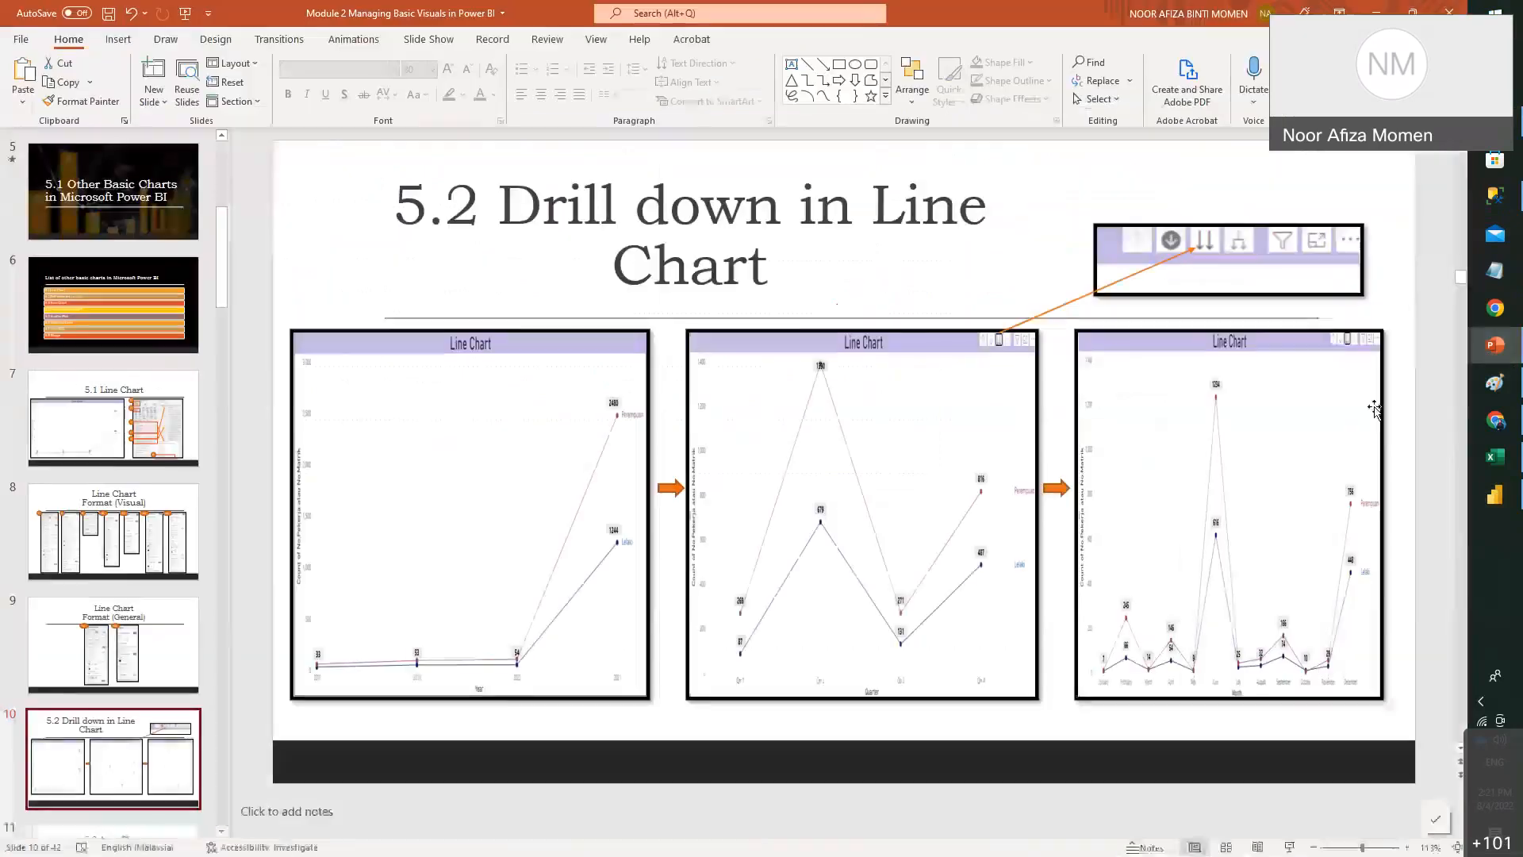
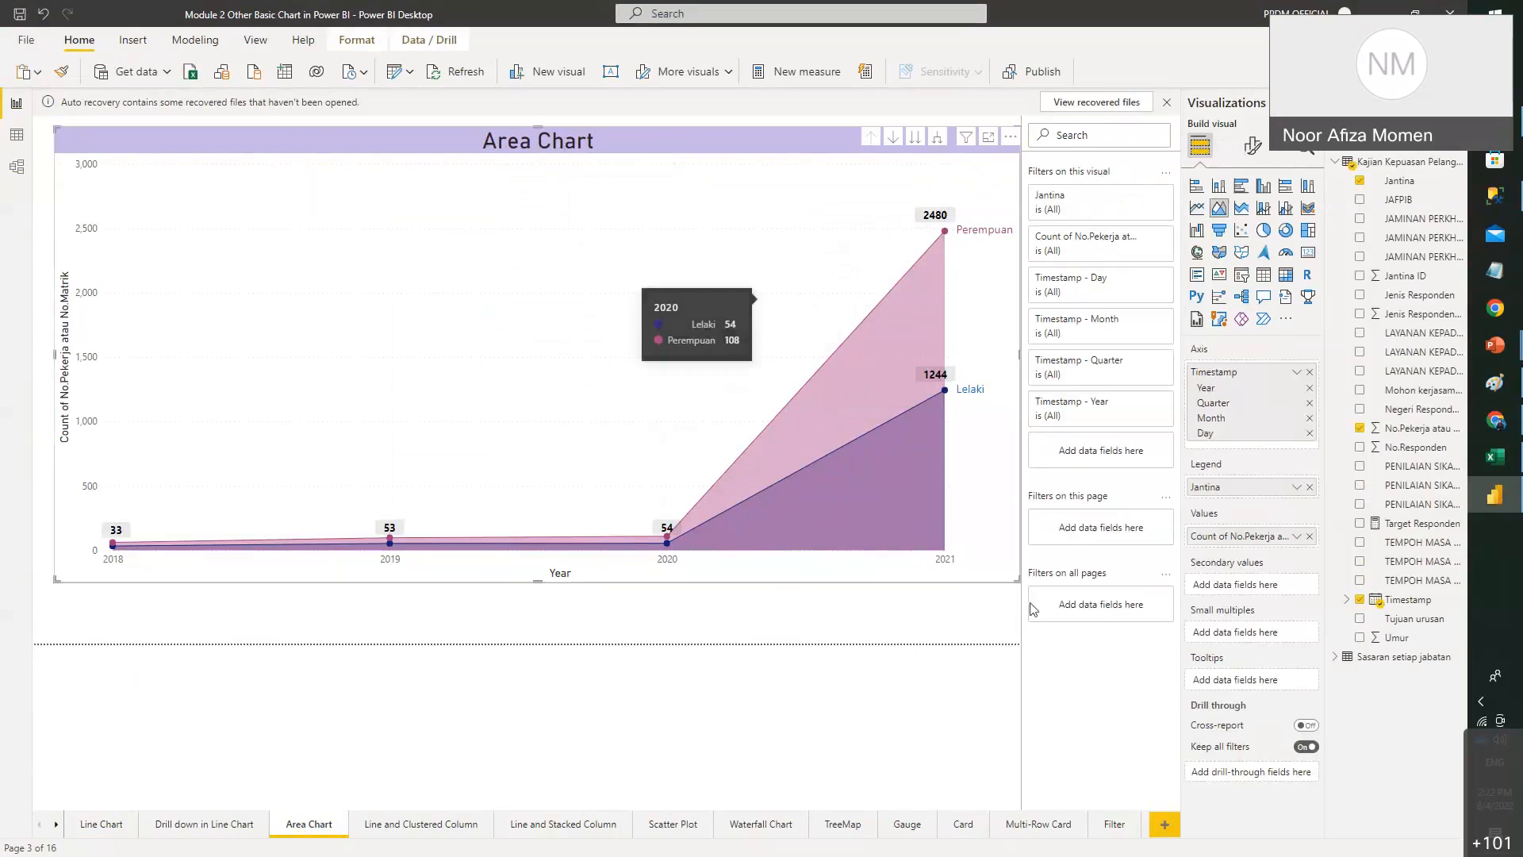
- Drag the Lelaki/Perempuan count-by-year area chart's bottom-right corner upward to make it shorter
left_click_drag(1021, 583, 1016, 344)
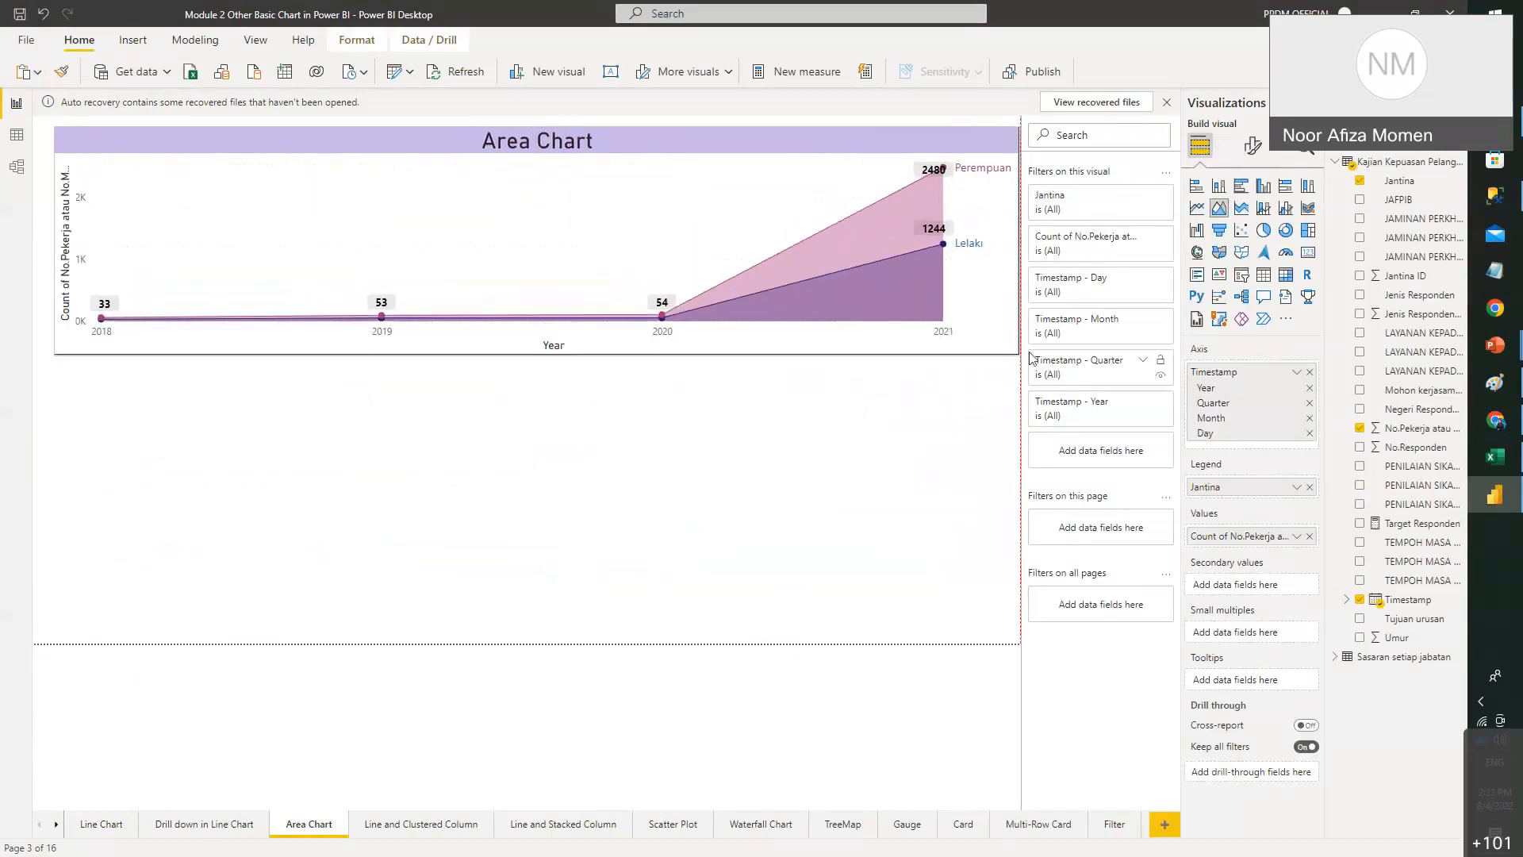
- Add a new area chart with Timestamp on the axis and No.Pekerja atau No.Matrik as values
left_click(925, 458)
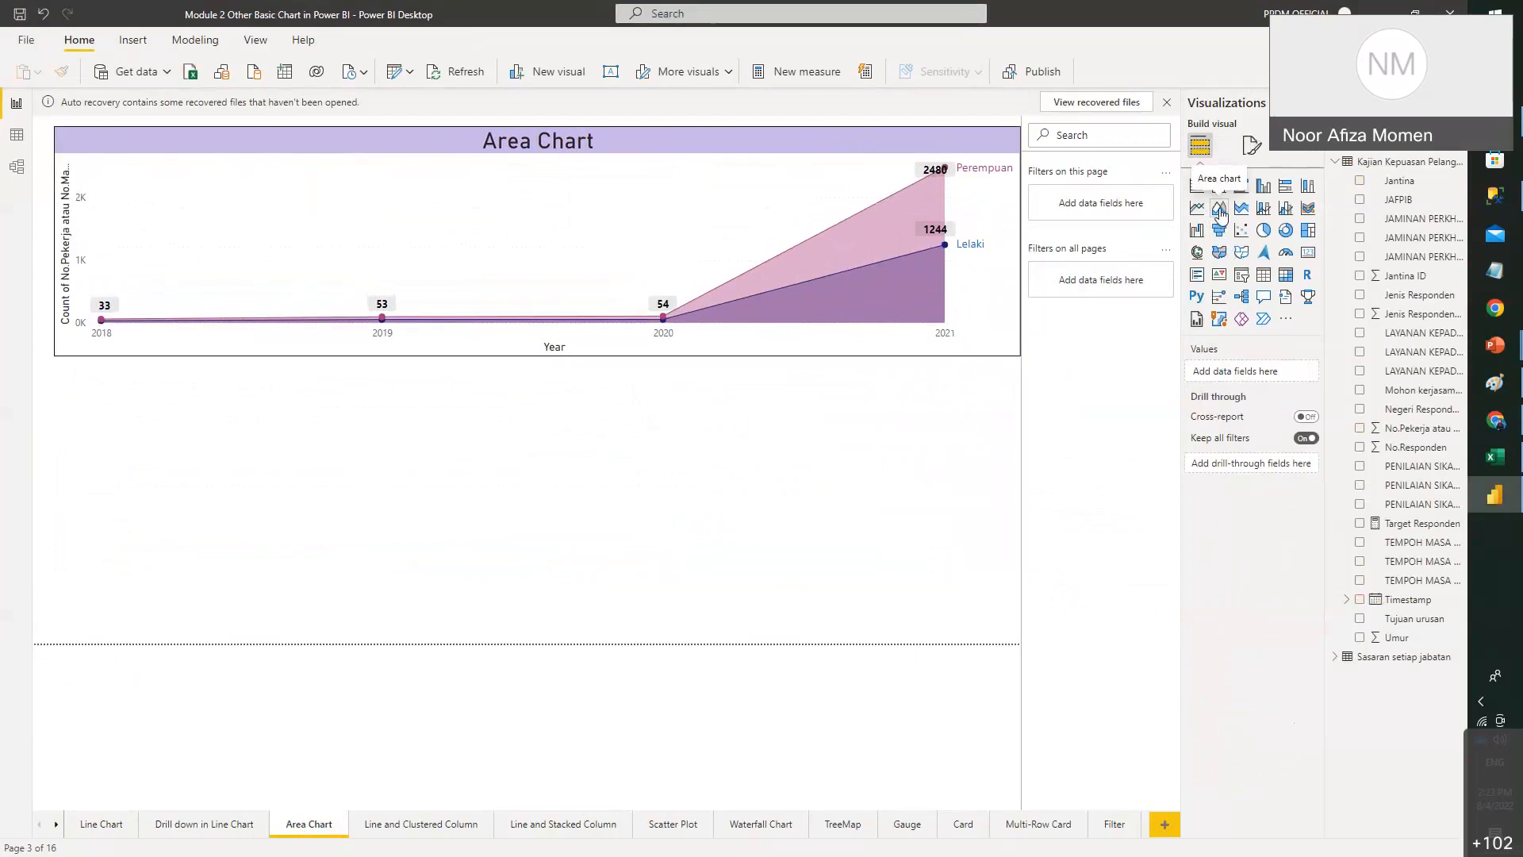
left_click(1220, 213)
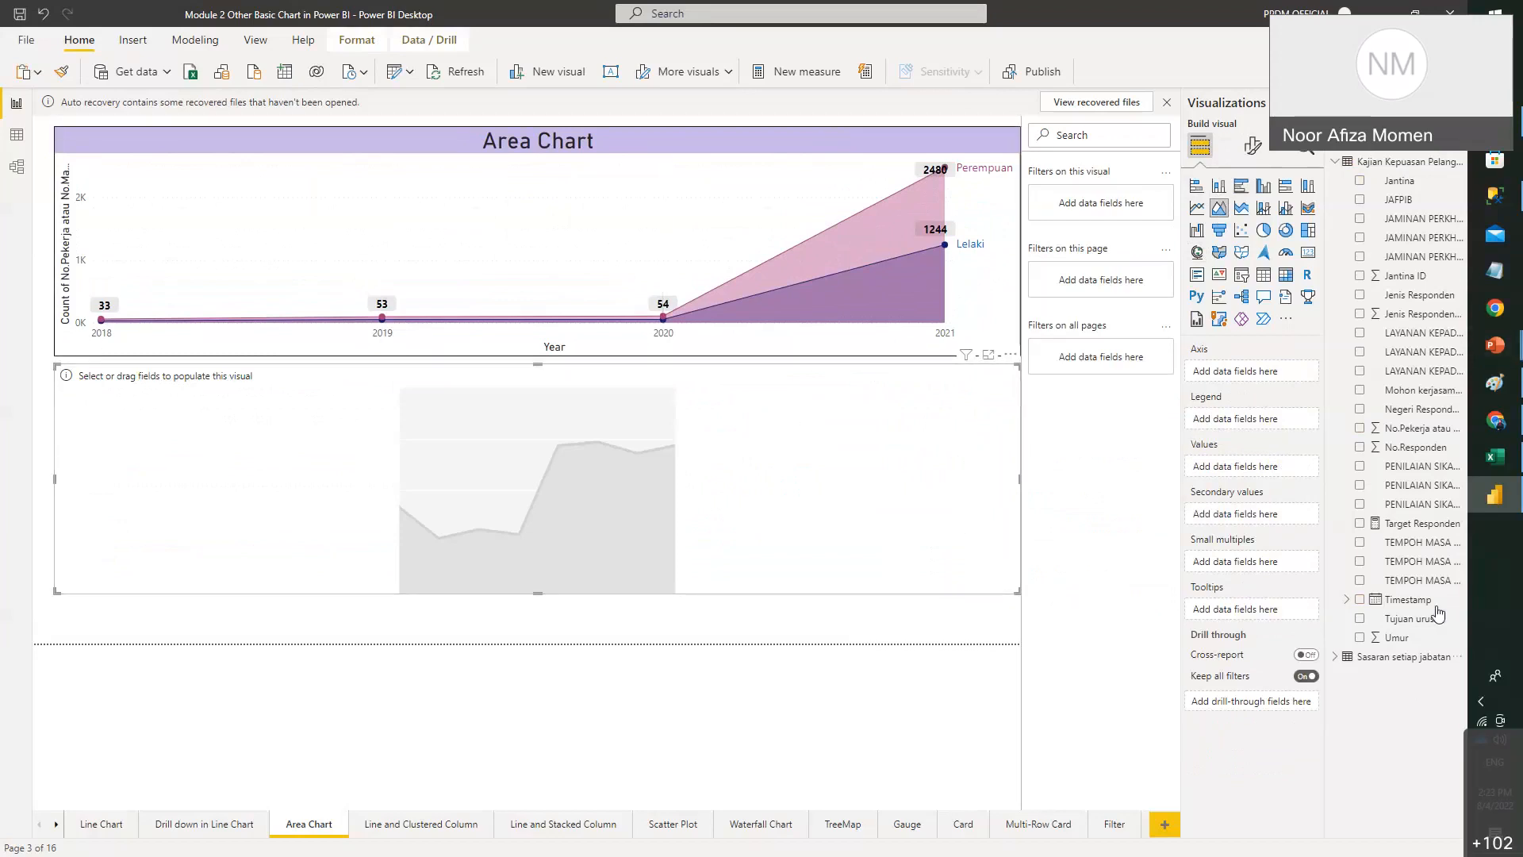
left_click_drag(1434, 609, 1249, 373)
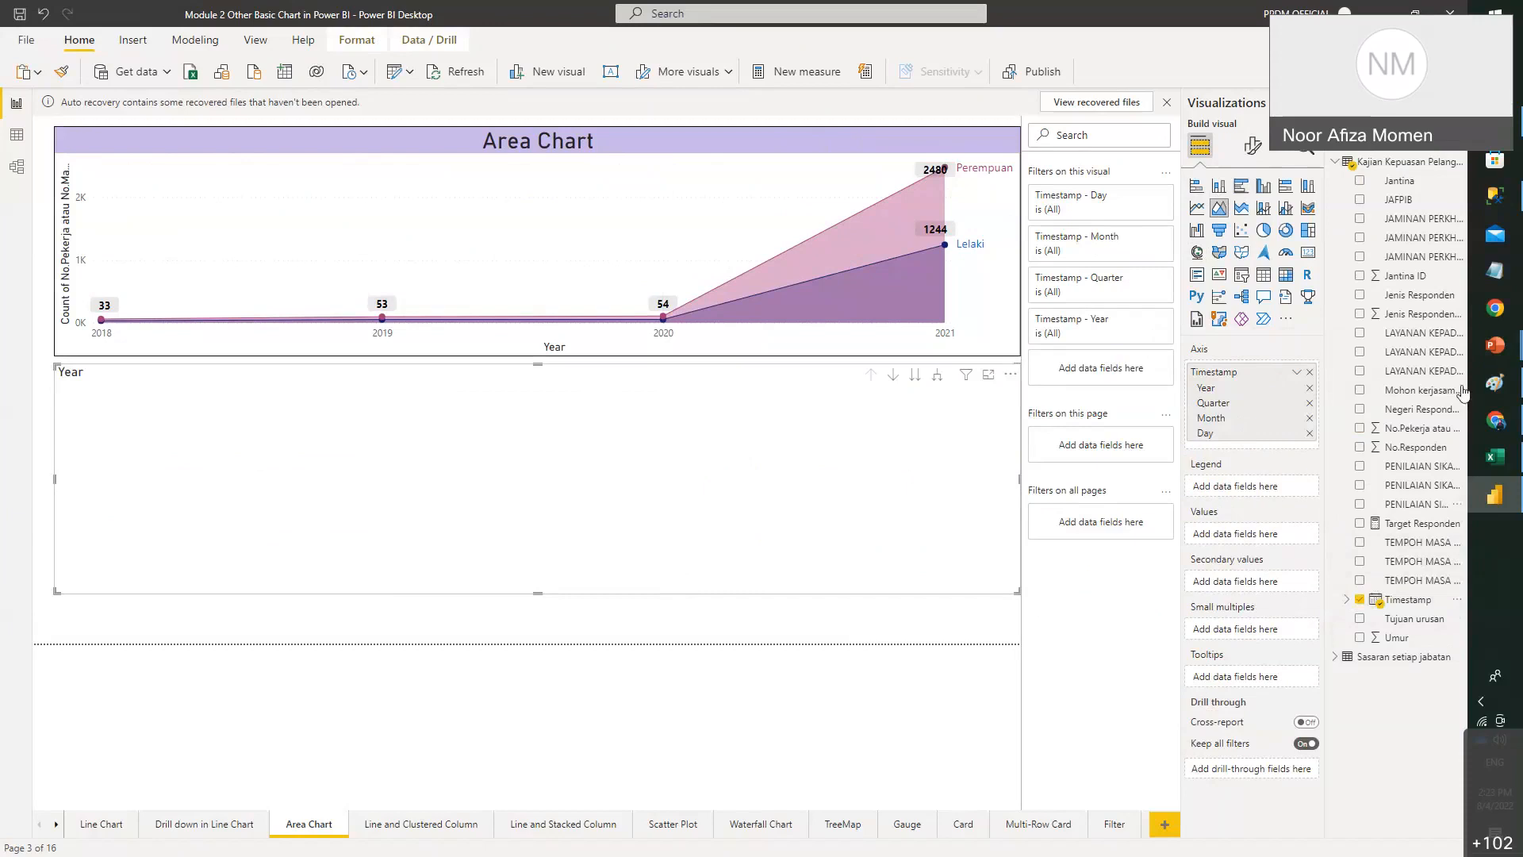
left_click(1433, 434)
- Change the value to Count of No.Pekerja atau No.Matrik, and try JAFPIB as legend before removing it
left_click(1296, 534)
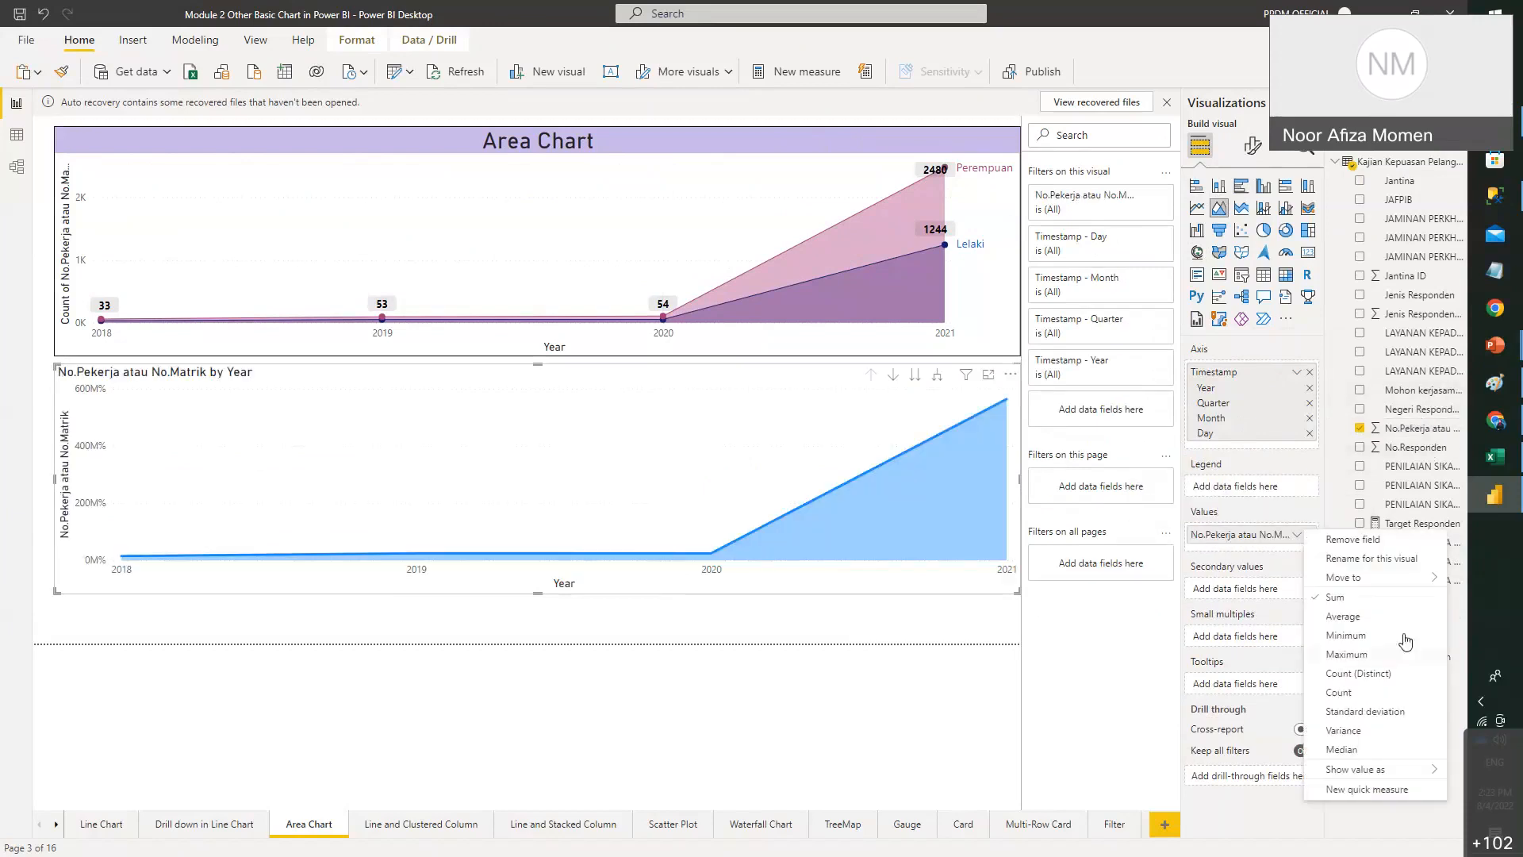
left_click(1380, 687)
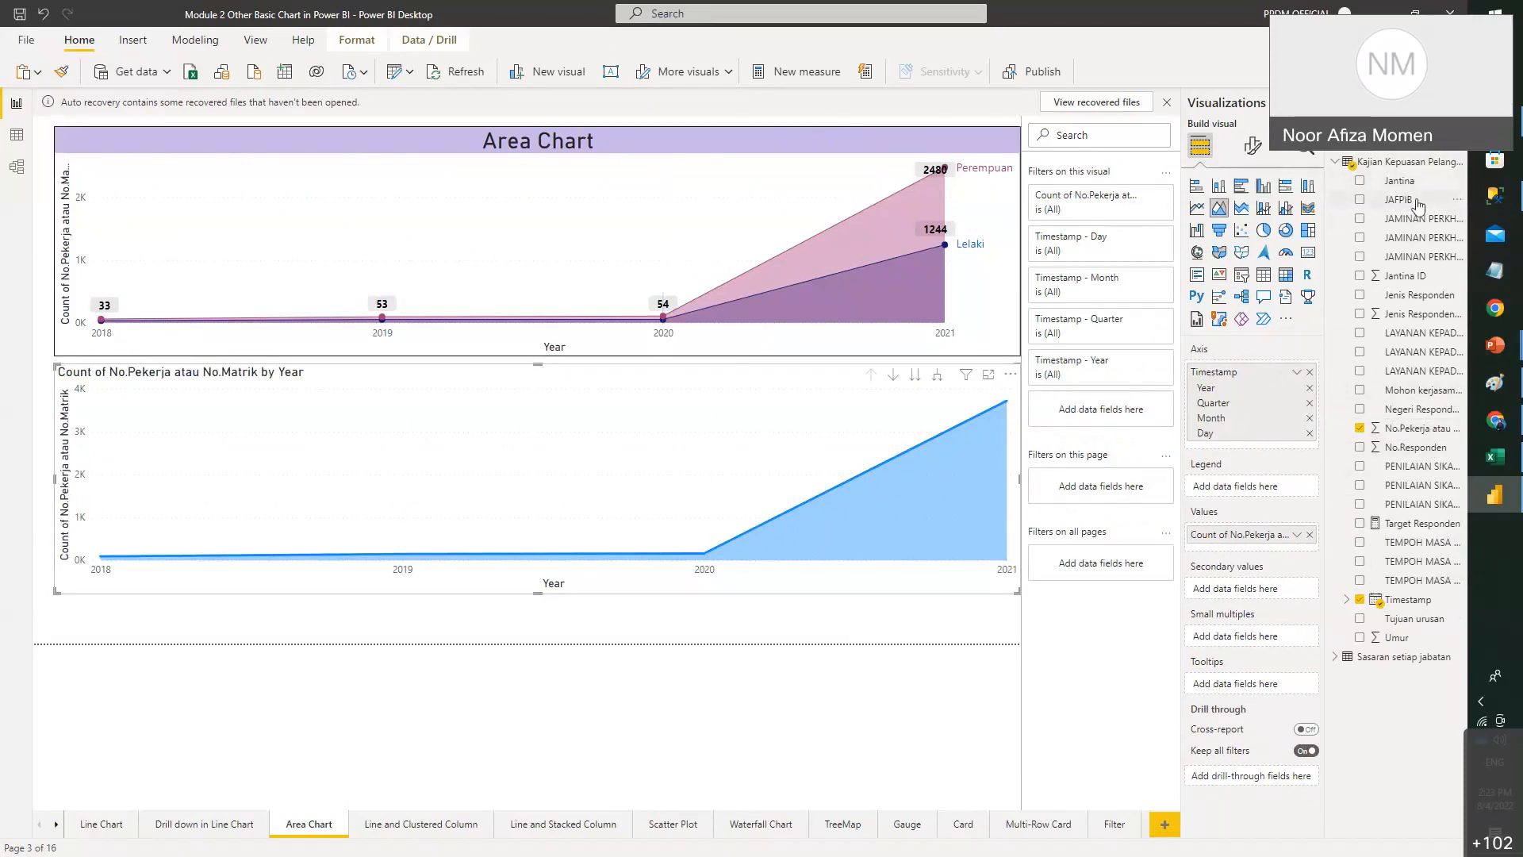
left_click_drag(1418, 205, 1290, 487)
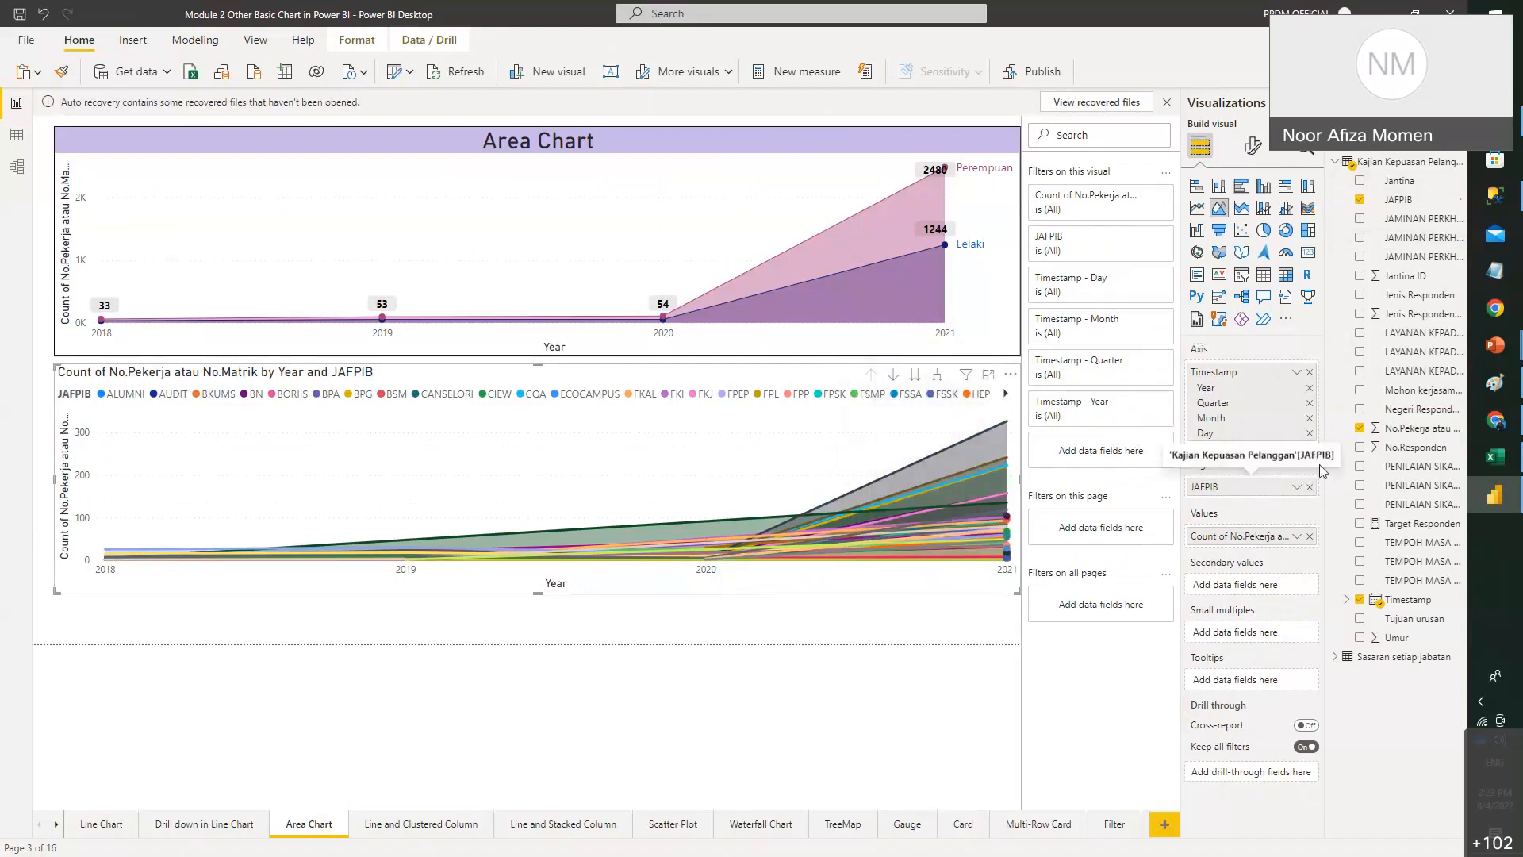
left_click(1310, 486)
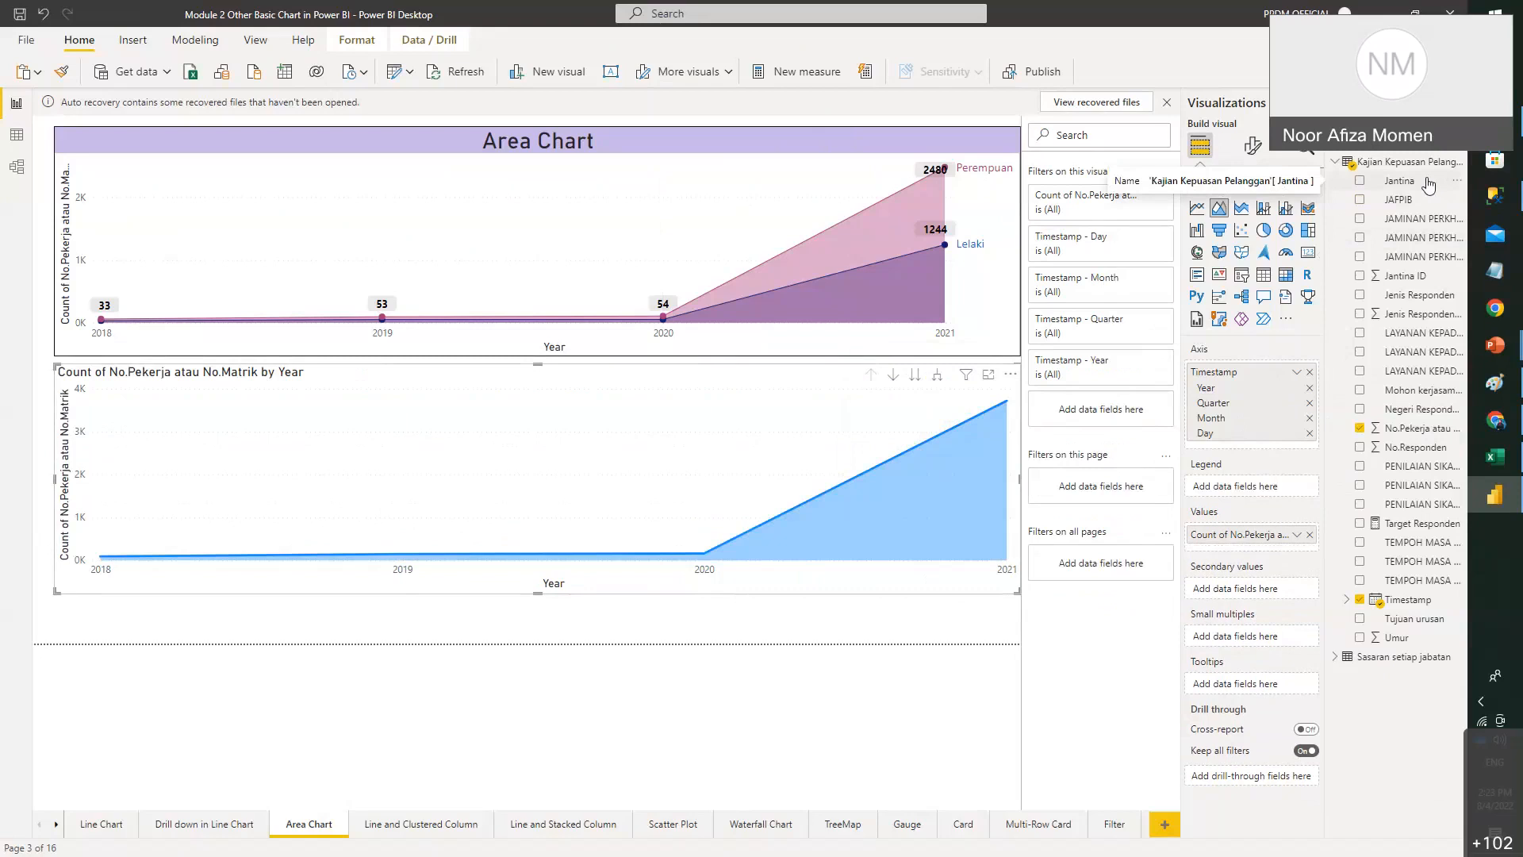
- Add Jantina as legend for Lelaki and Perempuan series, and stretch the lower chart taller
left_click_drag(1428, 184, 1295, 486)
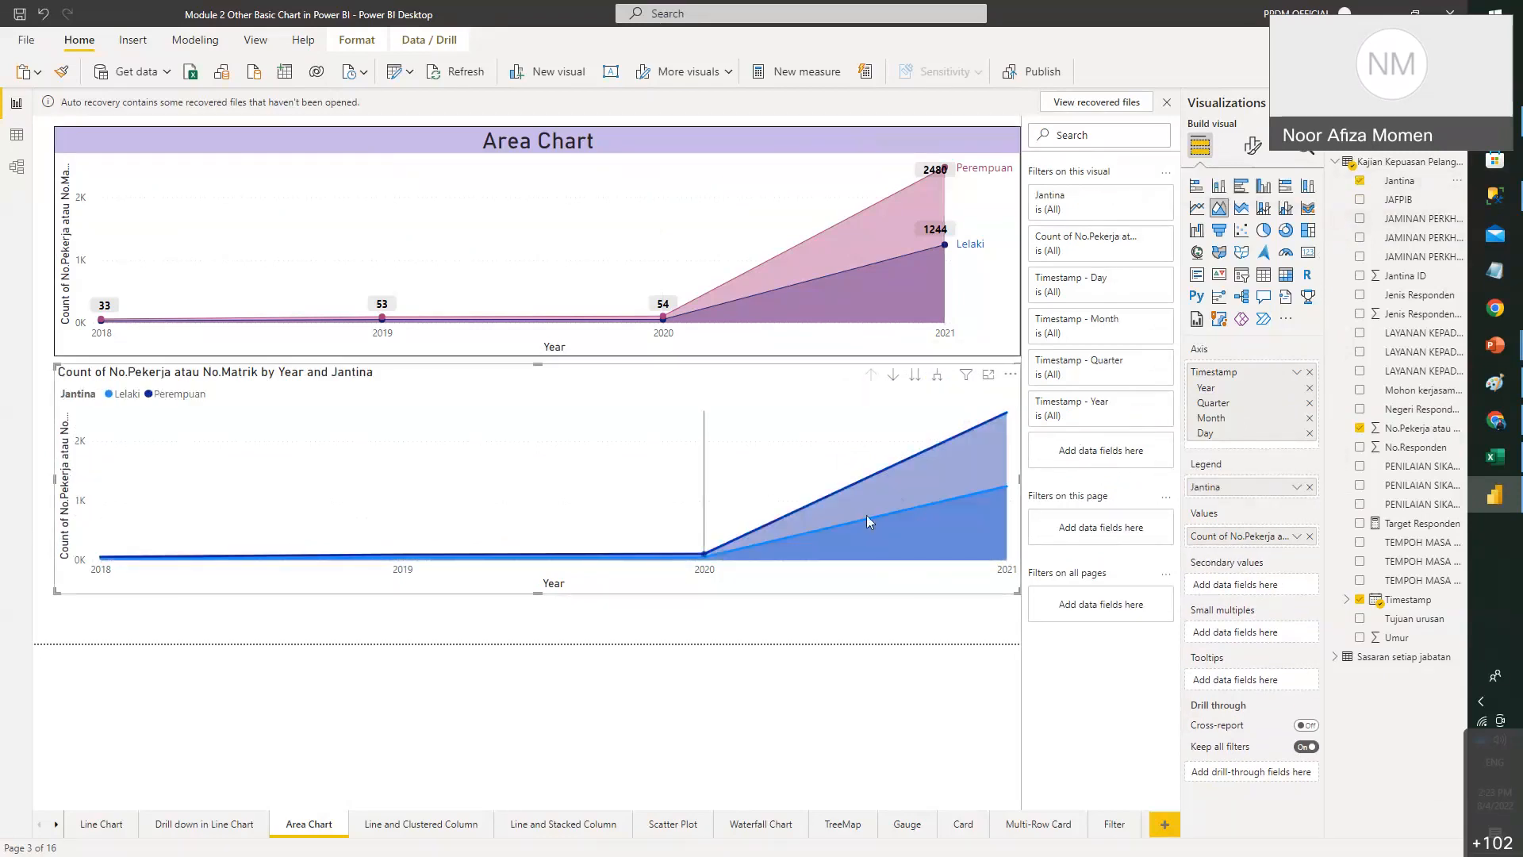
left_click_drag(1017, 593, 1009, 634)
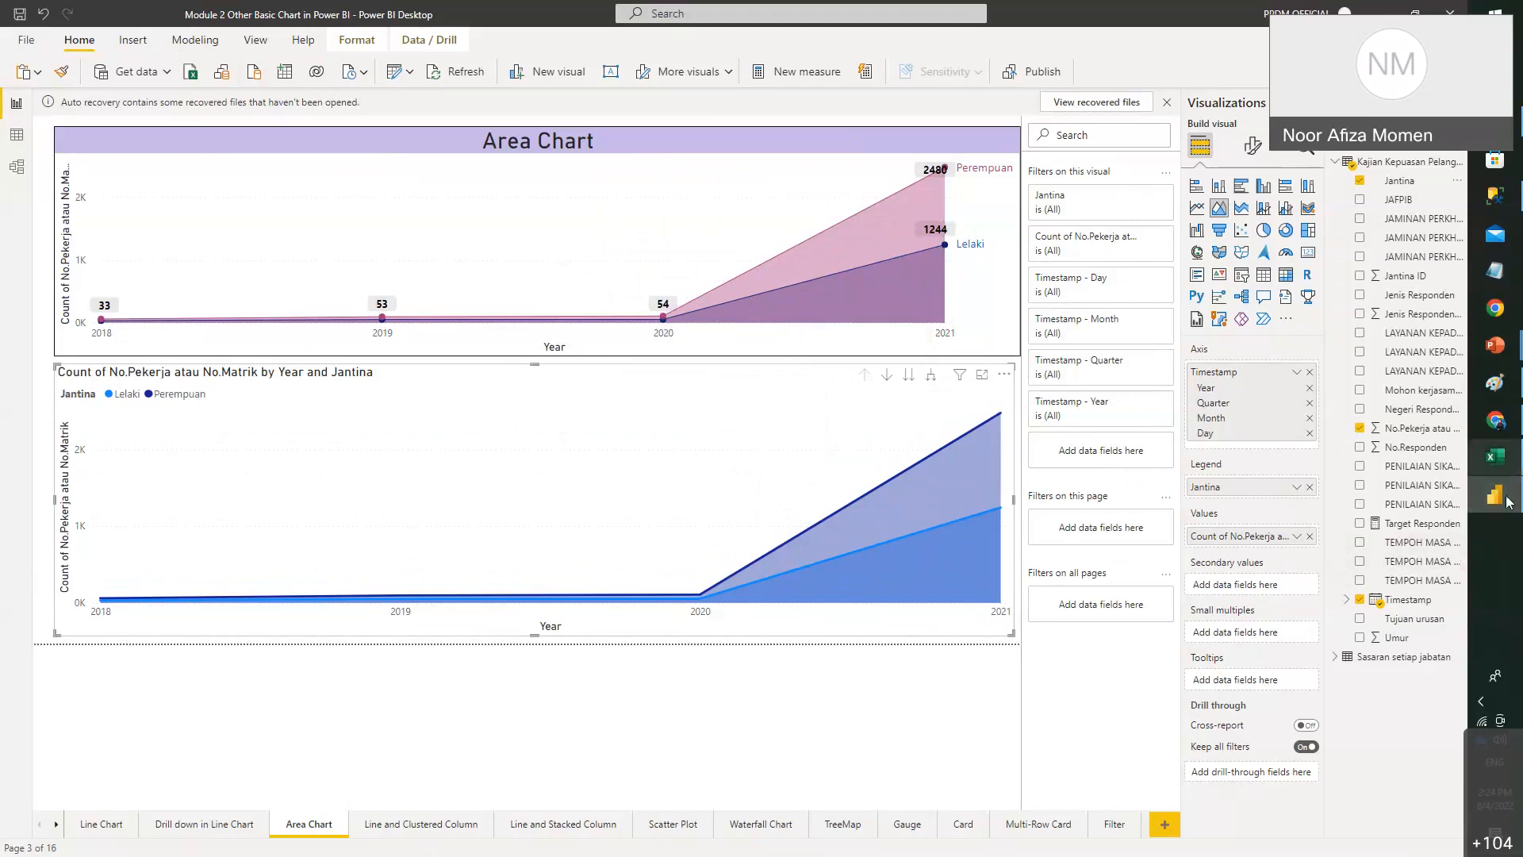
- Check the 5.4 Line and Clustered Column Chart slide in PowerPoint, then return to Power BI
mouse_move(1506, 501)
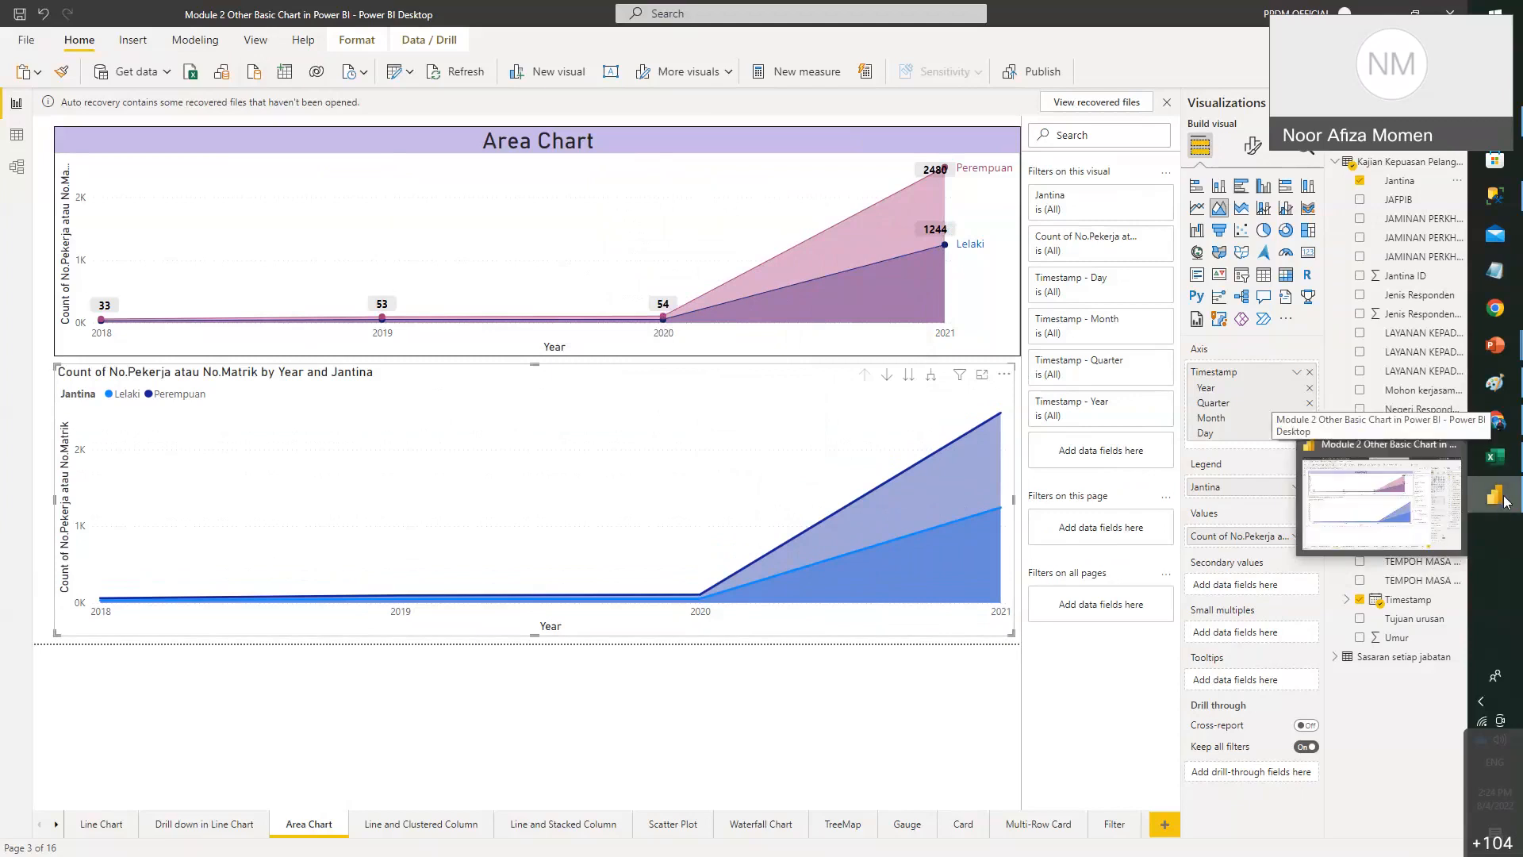
mouse_move(1495, 345)
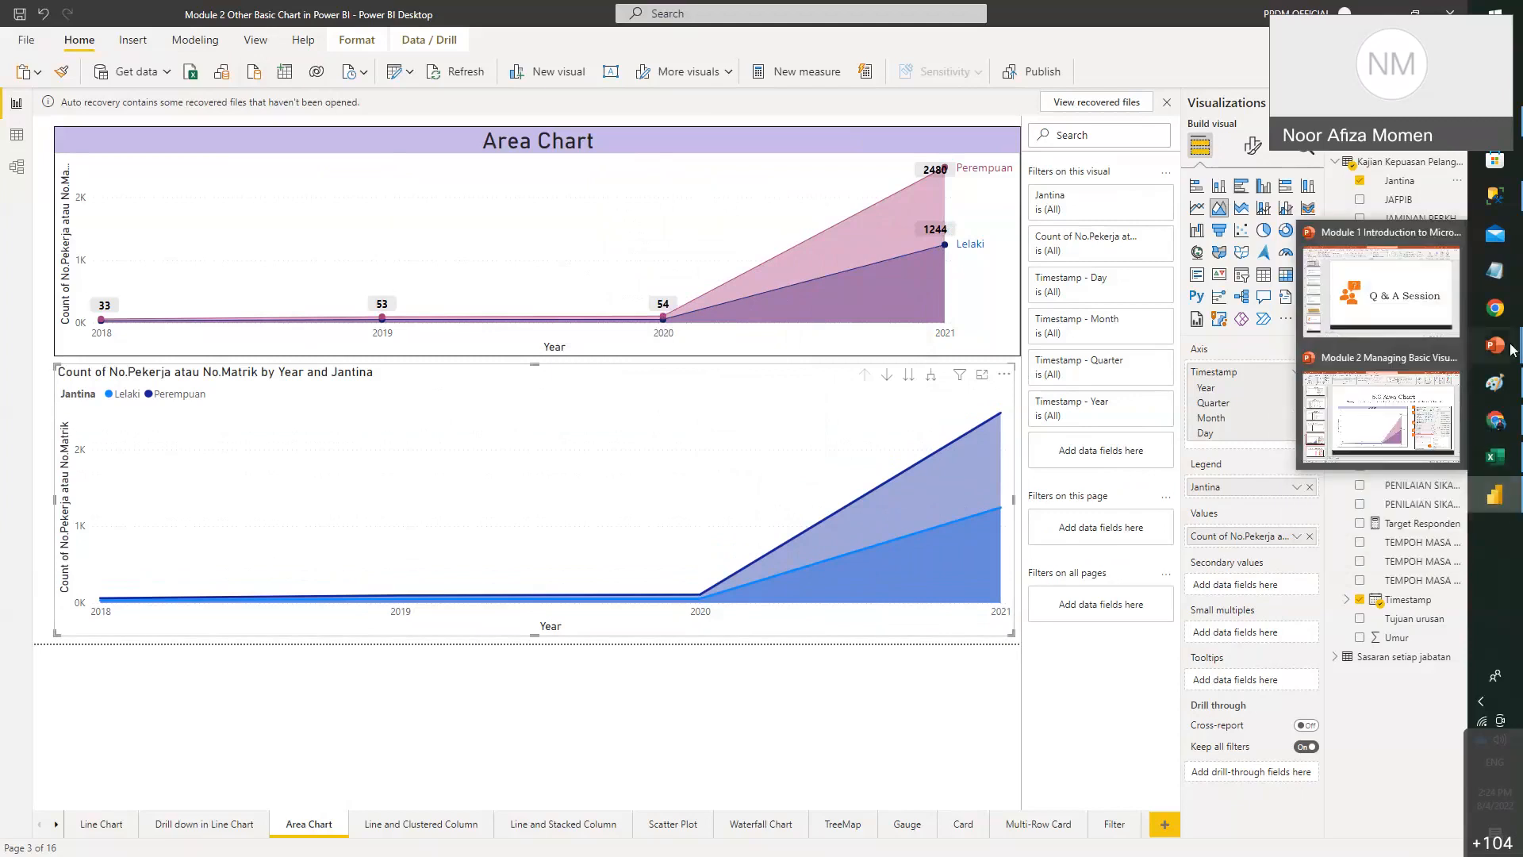
left_click(1374, 400)
key("Down")
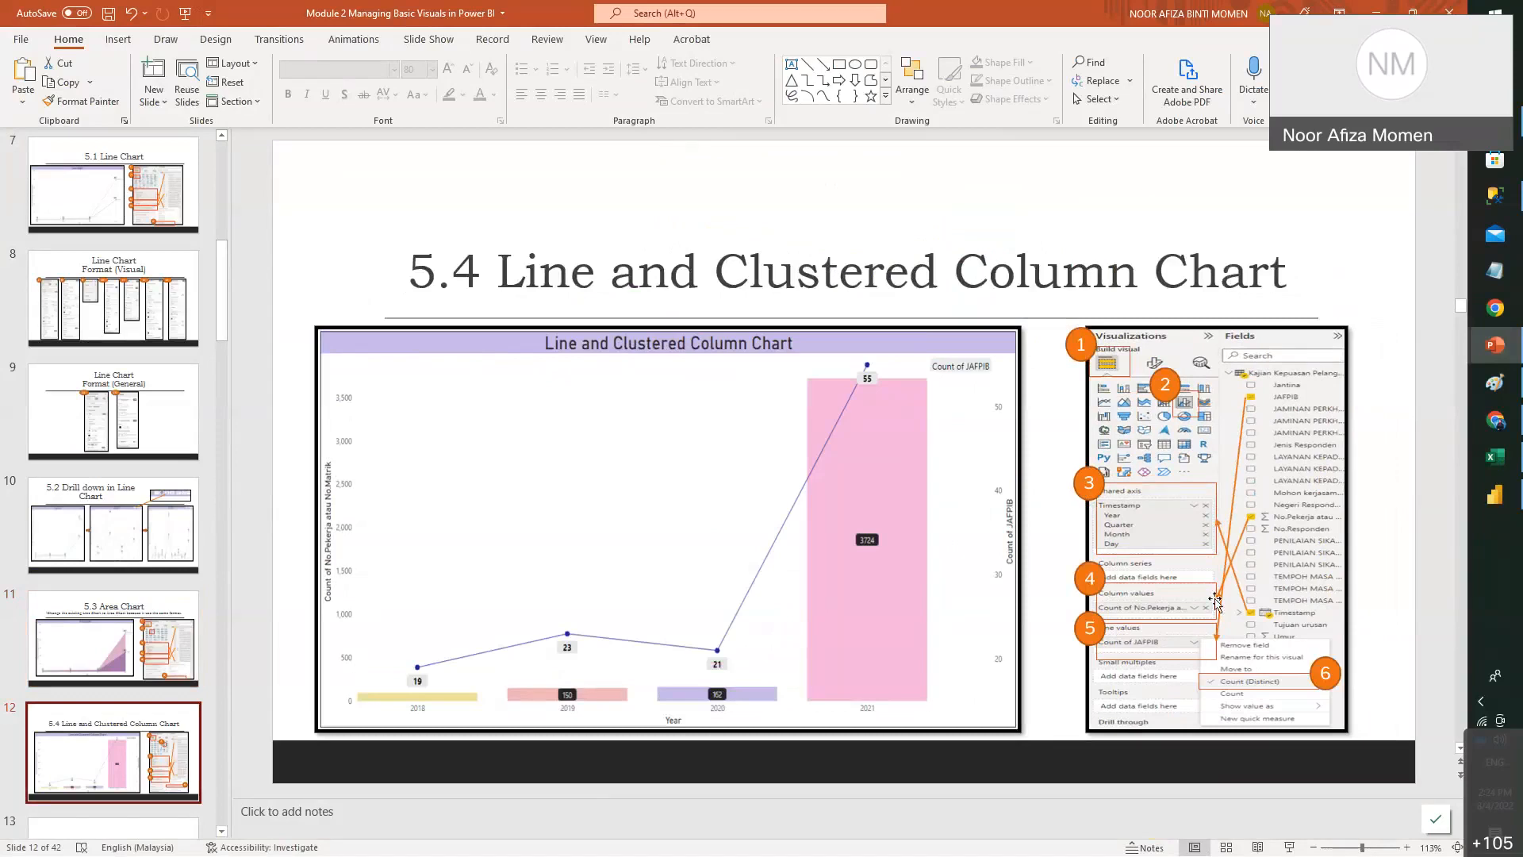
left_click(1495, 493)
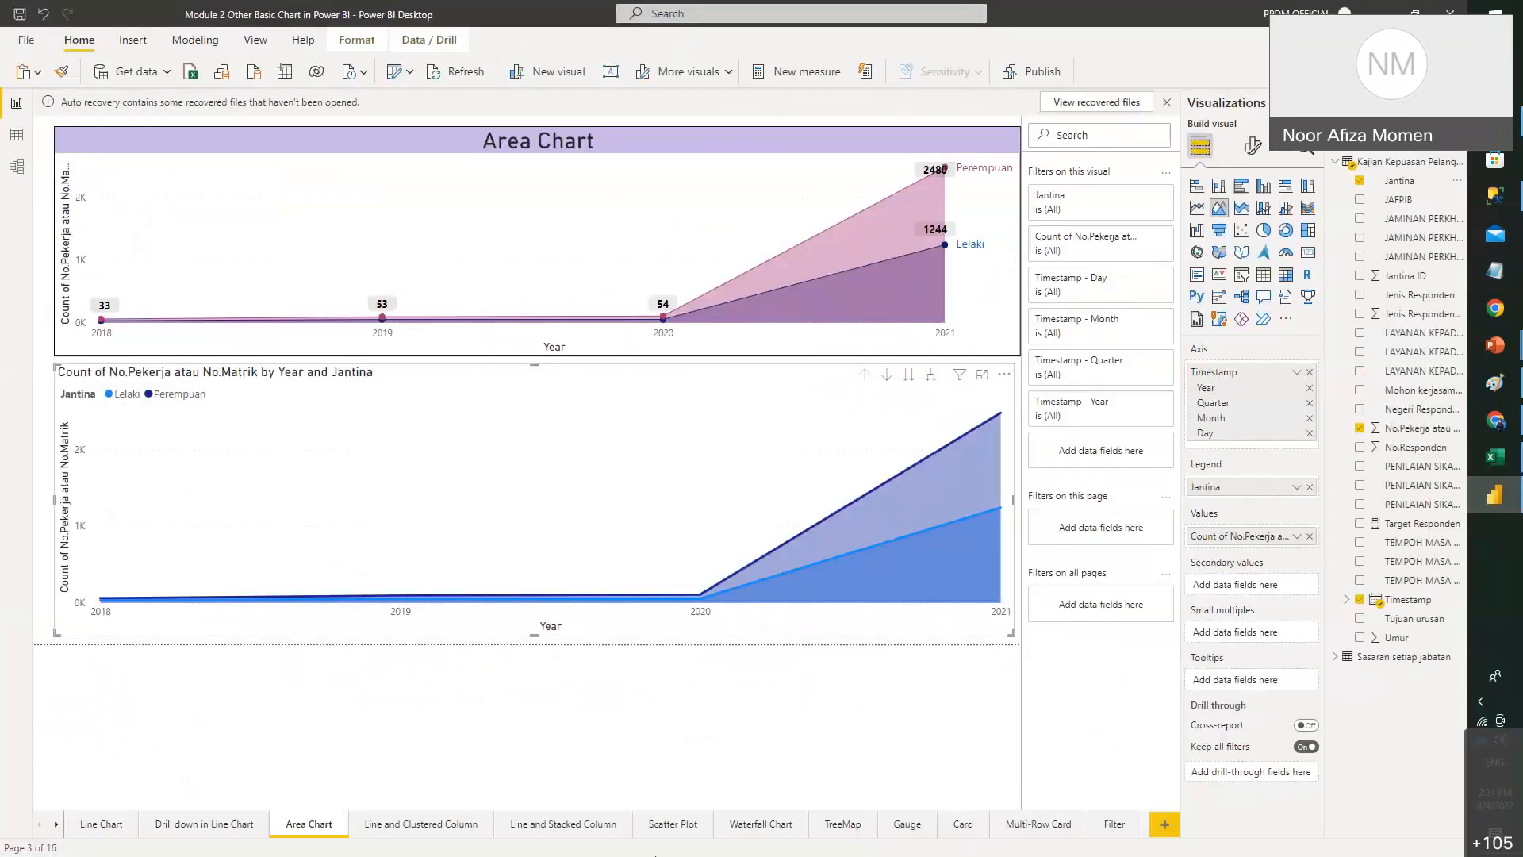
- On the Line and Clustered Column page, shorten the right and left combo charts to matching heights
left_click(448, 829)
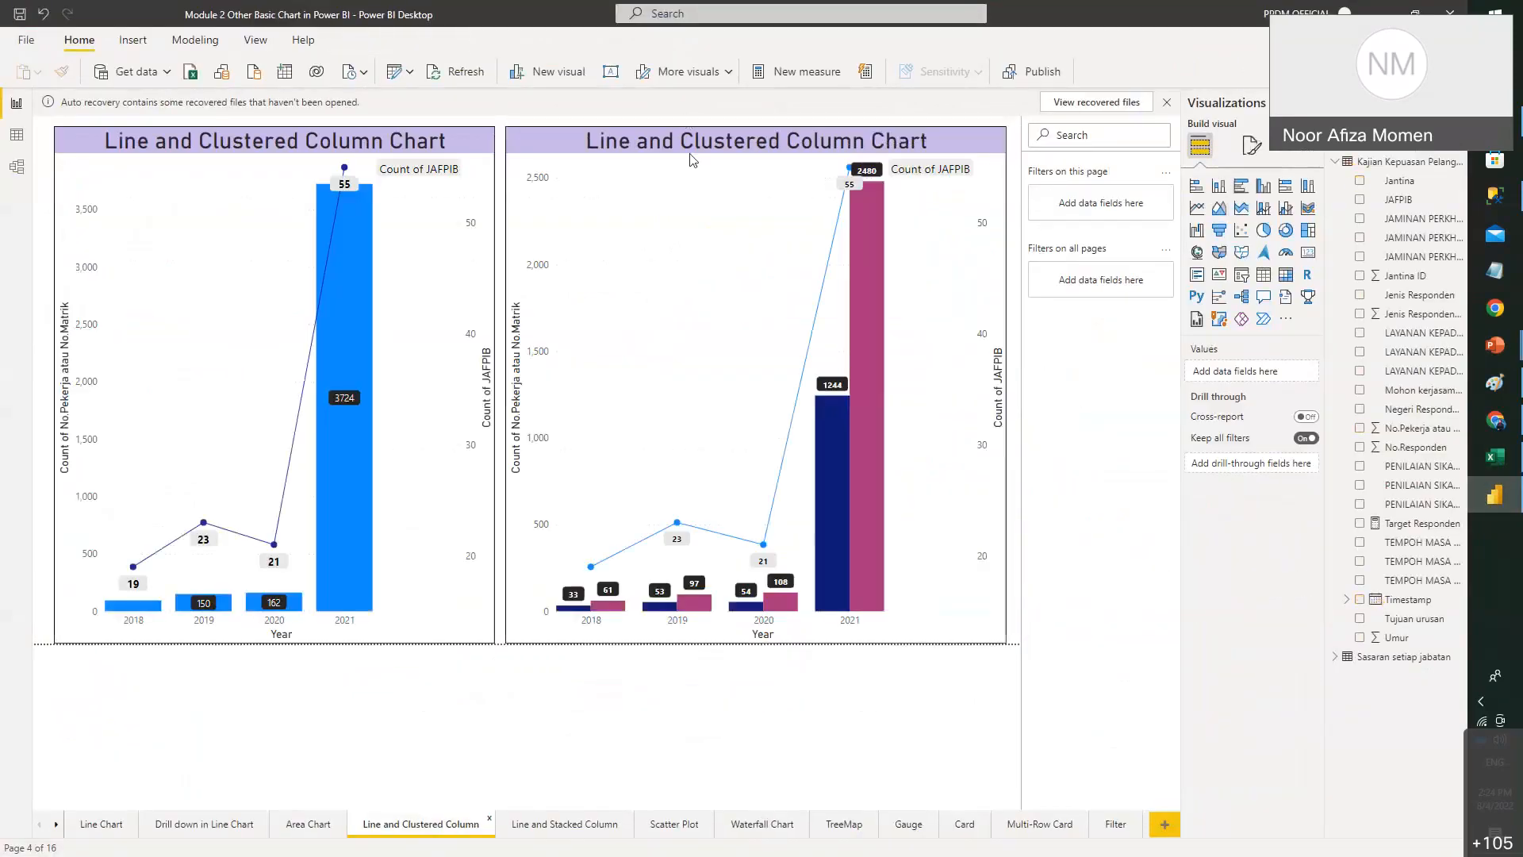
left_click(611, 142)
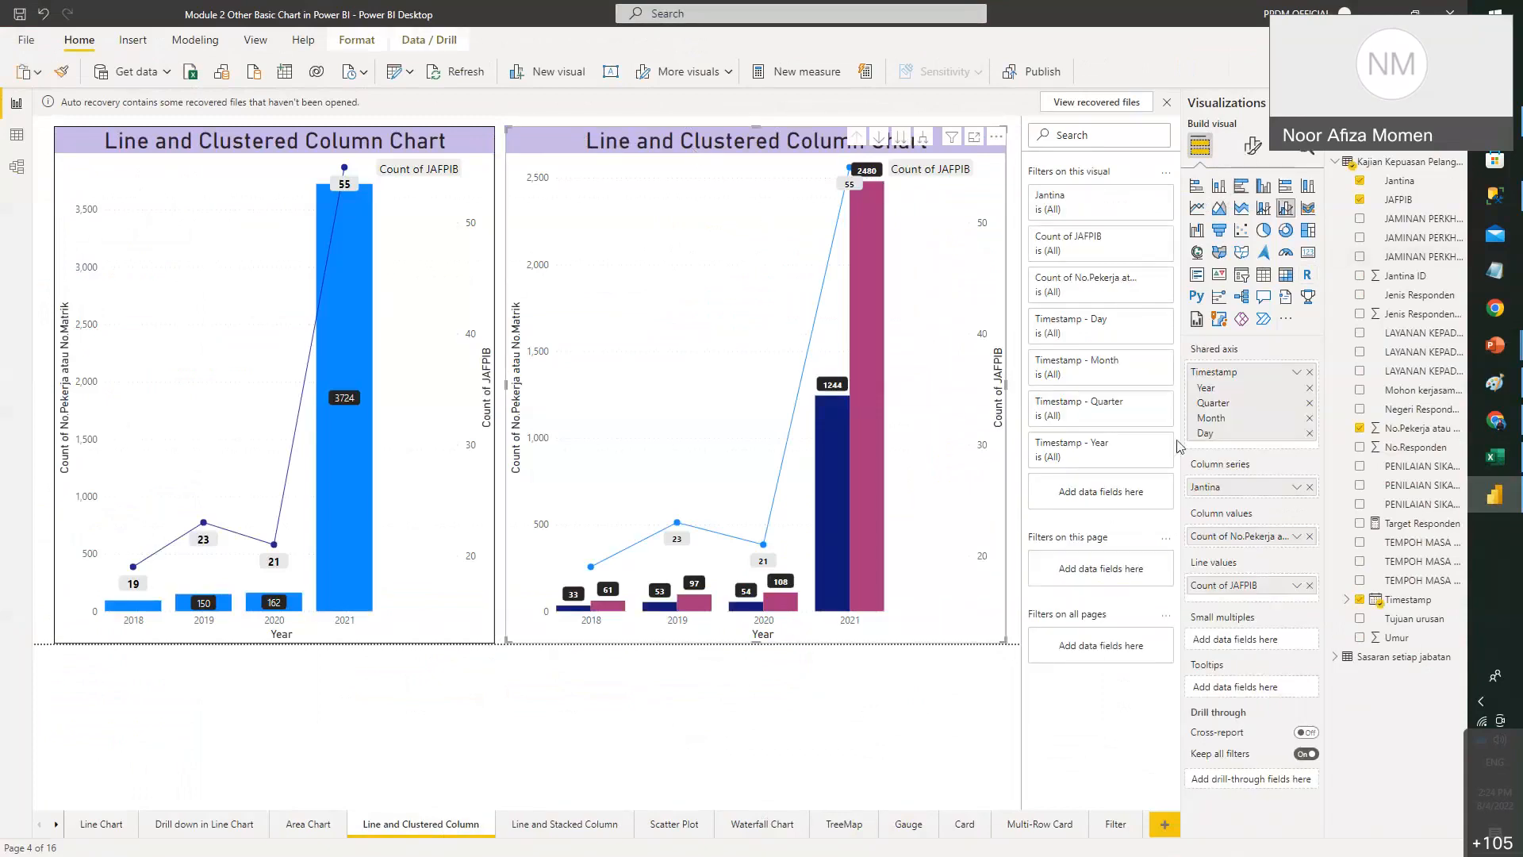
left_click_drag(756, 641, 782, 318)
left_click(264, 142)
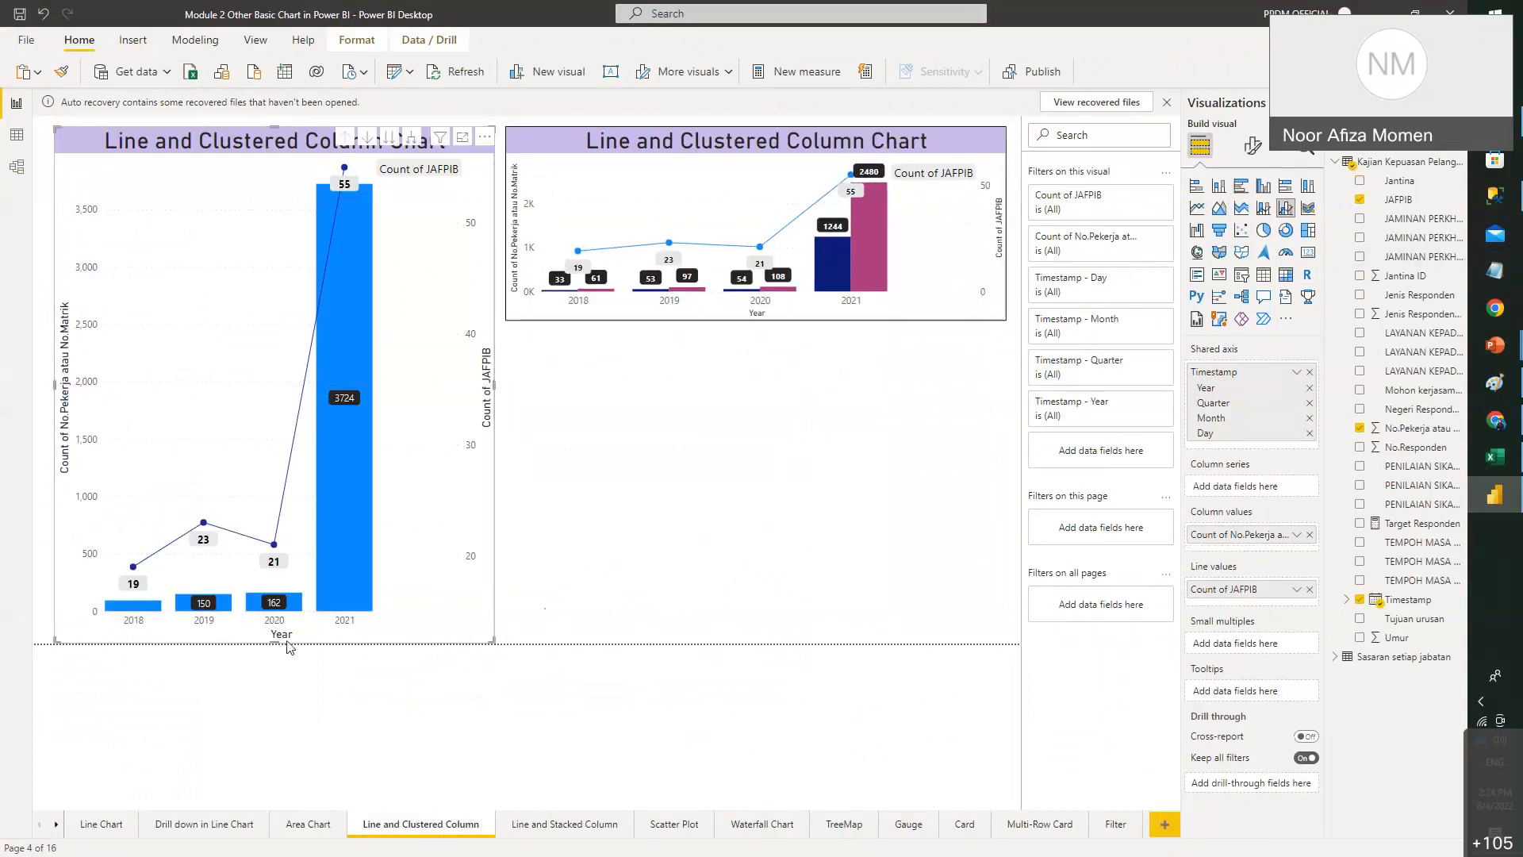
left_click_drag(316, 492, 345, 321)
left_click(561, 390)
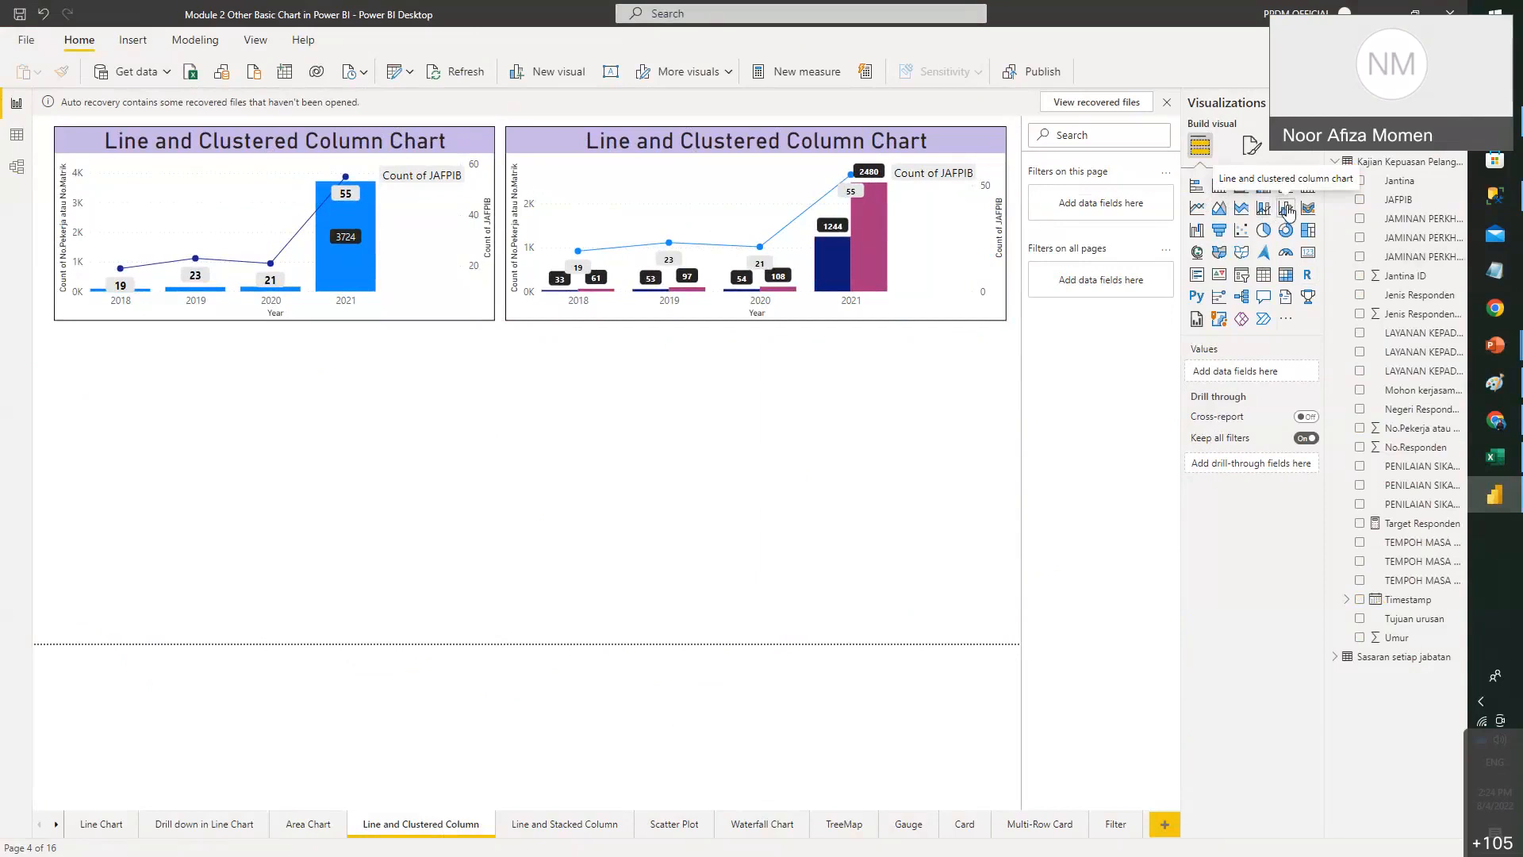
- Add a wide line and clustered column chart plotting Count of No.Pekerja atau No.Matrik by Timestamp year as a line
left_click(1286, 209)
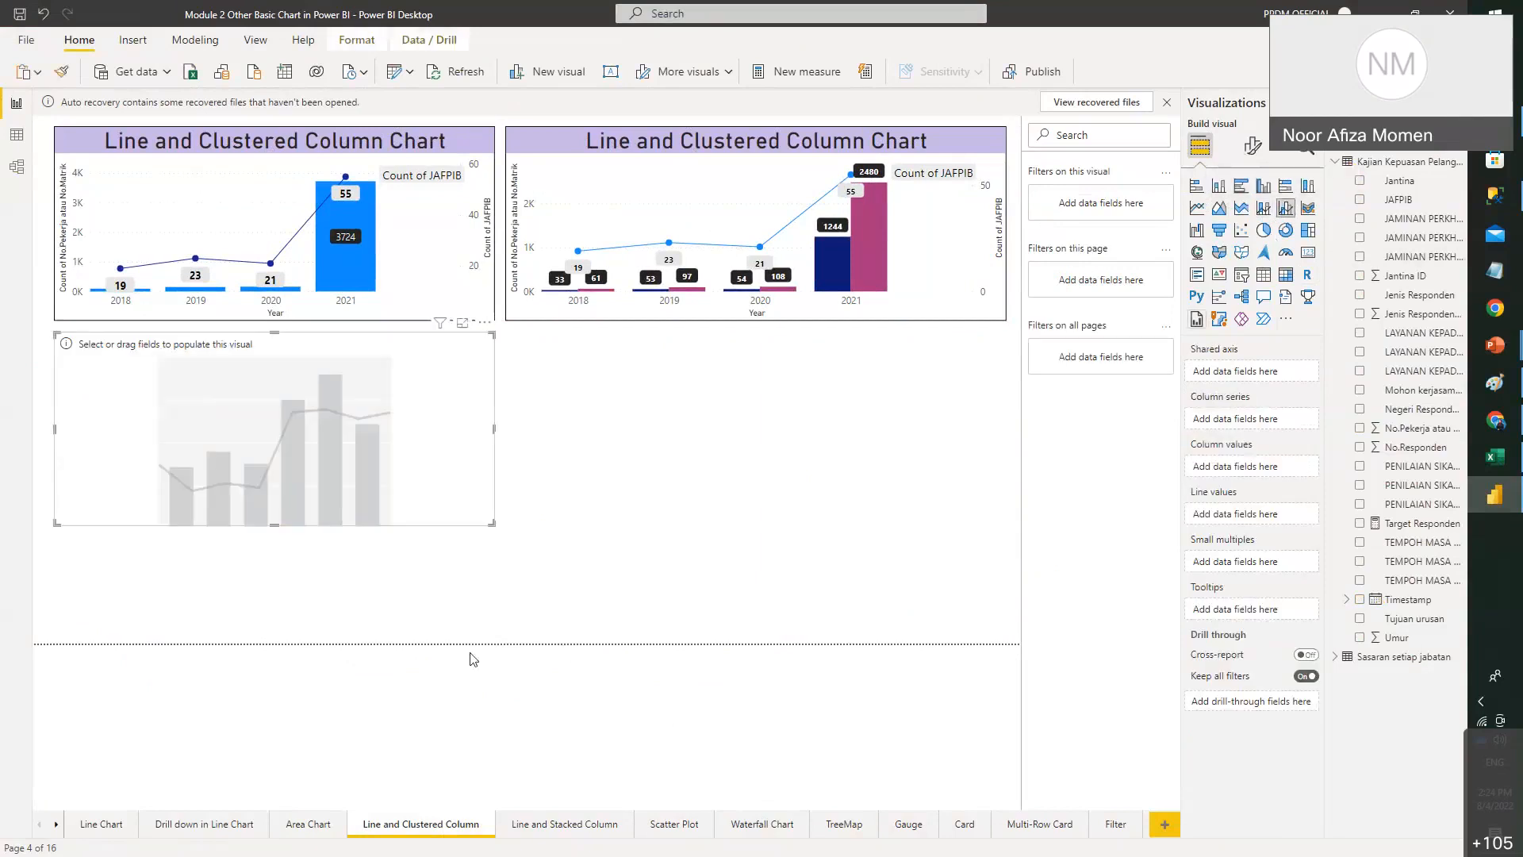
left_click_drag(695, 565, 1002, 618)
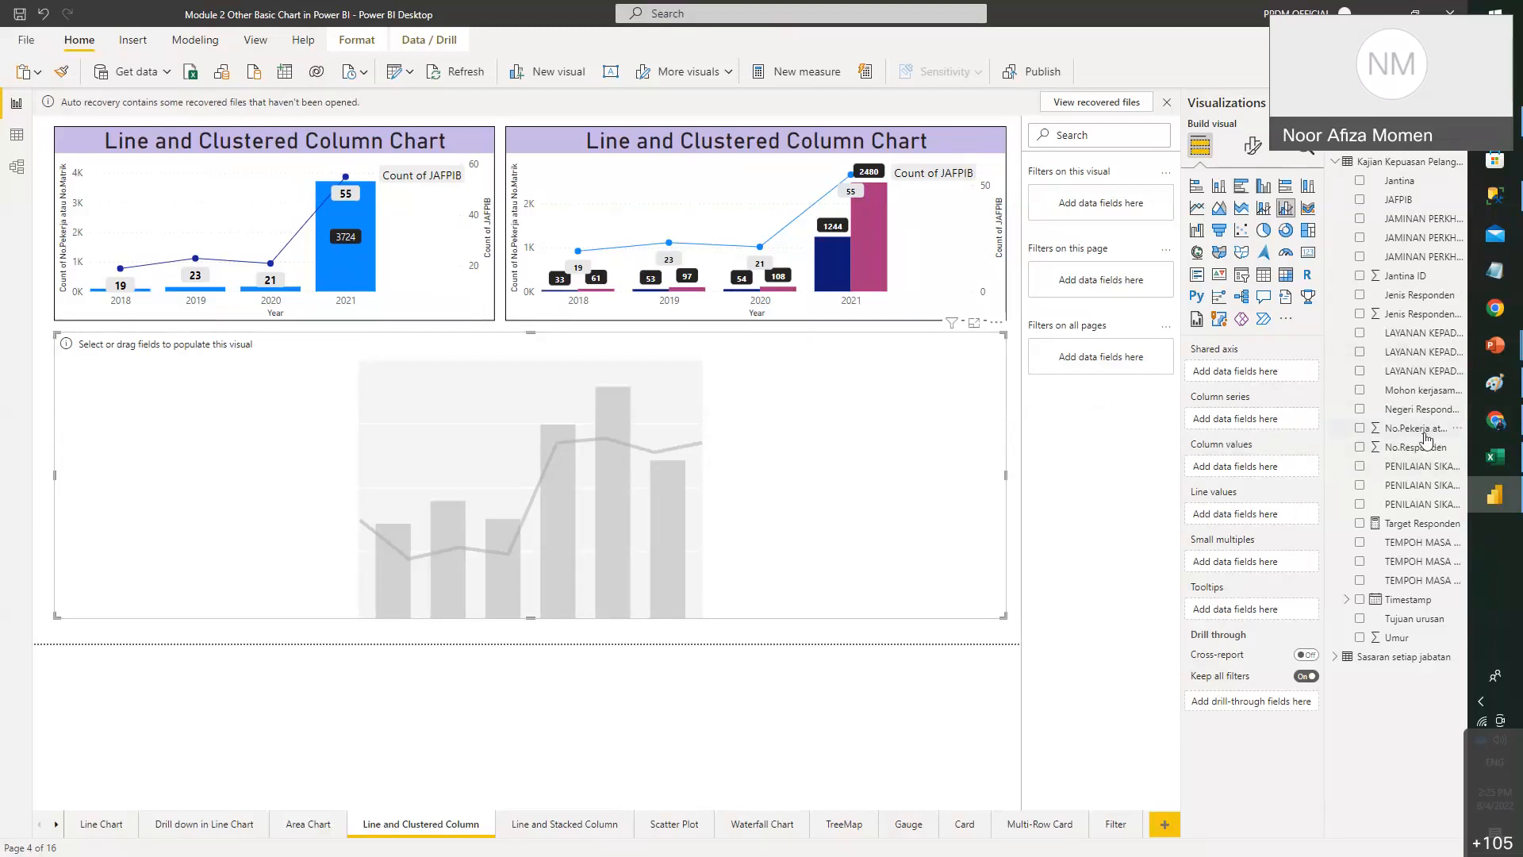
left_click_drag(1426, 439, 1285, 516)
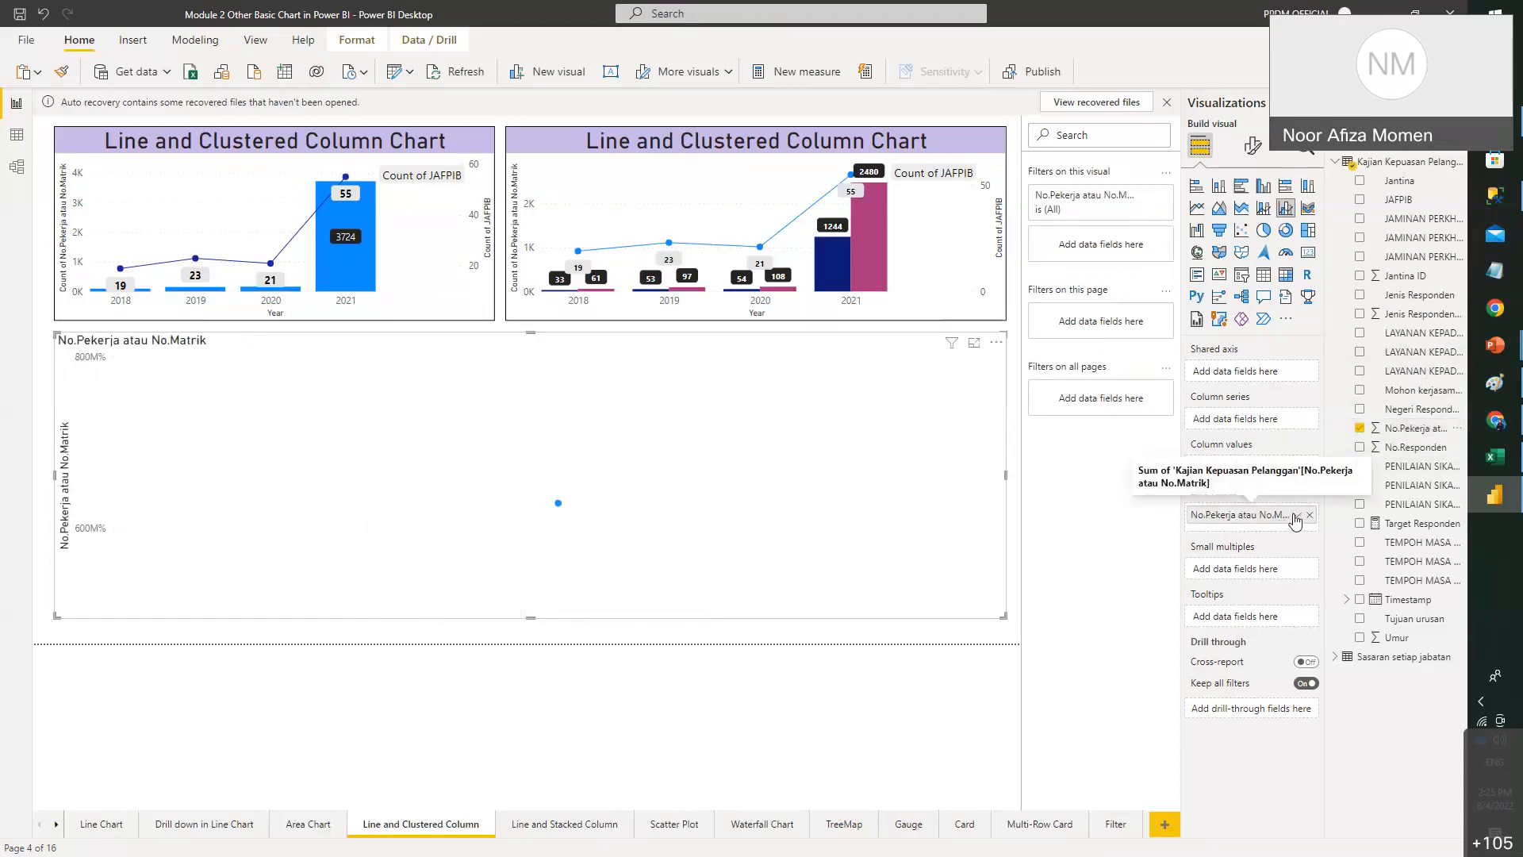
left_click(1298, 515)
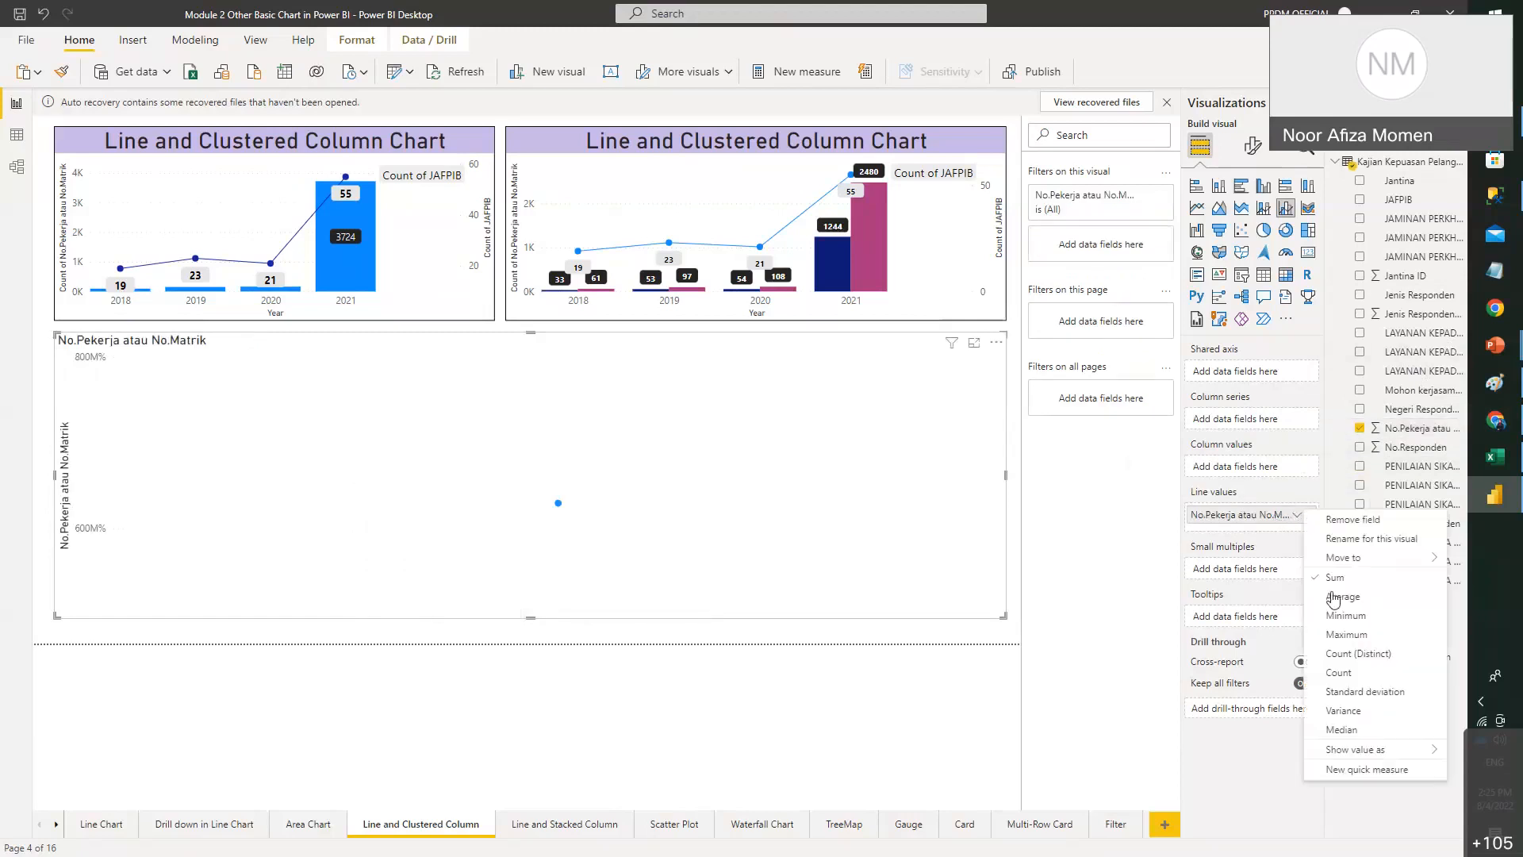
left_click(1359, 673)
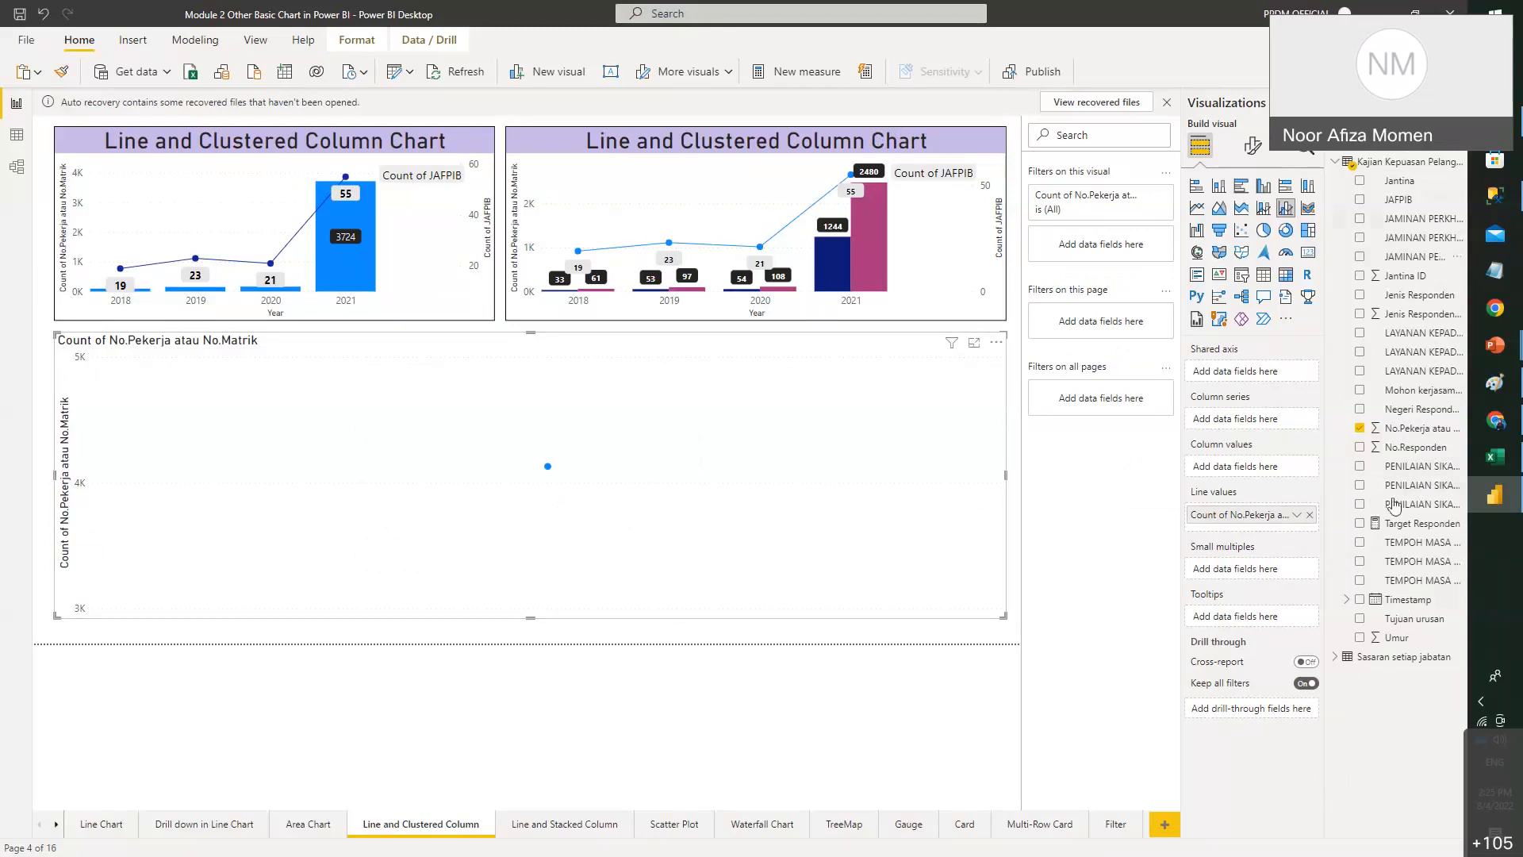
left_click_drag(1422, 598, 1285, 370)
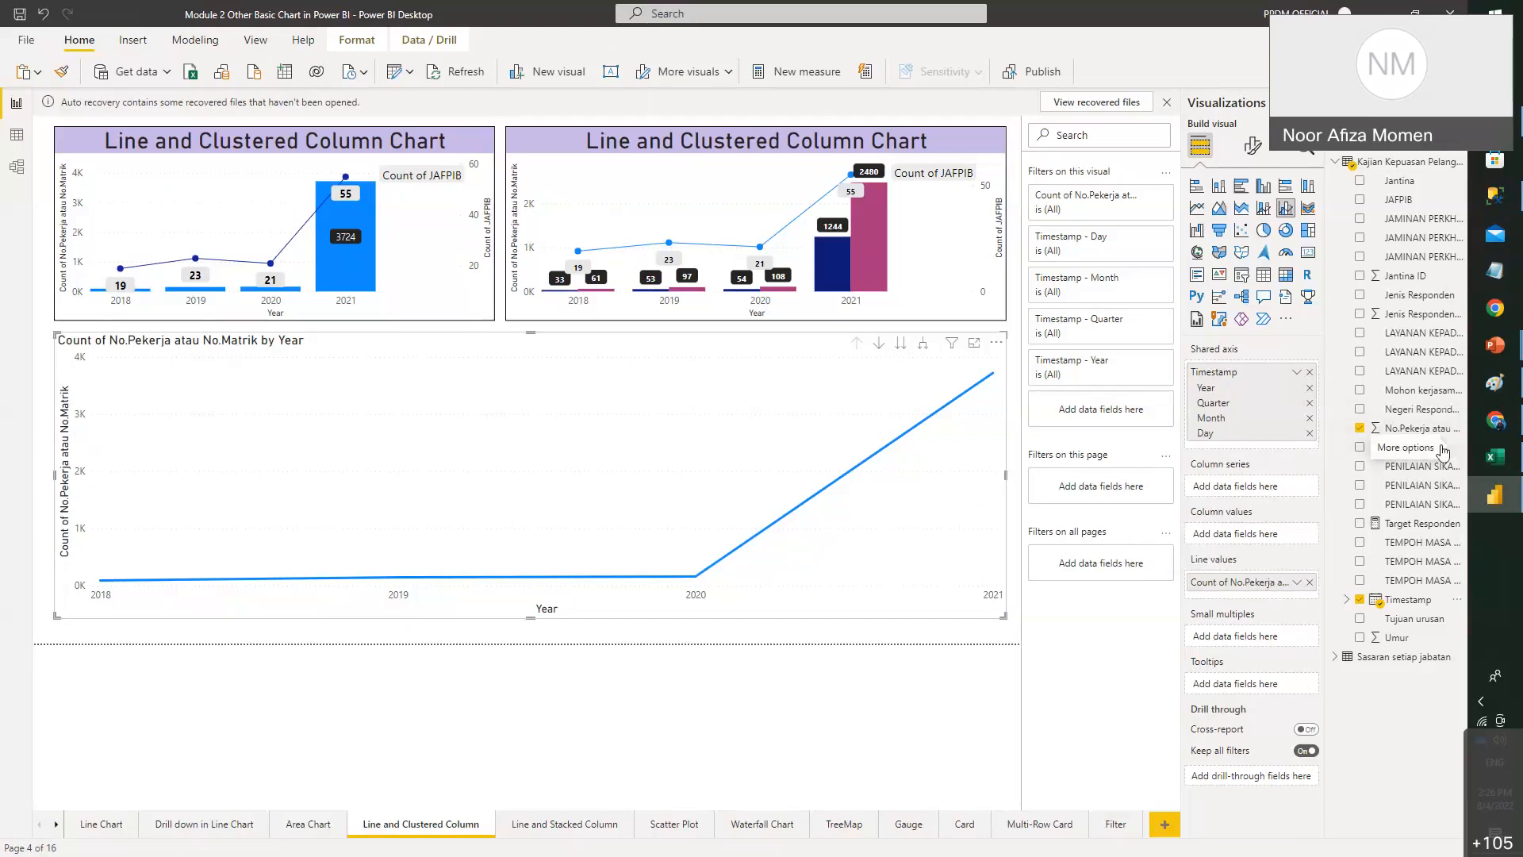
- Add Count of No.Pekerja atau No.Matrik as column values and split the columns by Jenis Responden
left_click_drag(1437, 436, 1269, 535)
left_click(1298, 537)
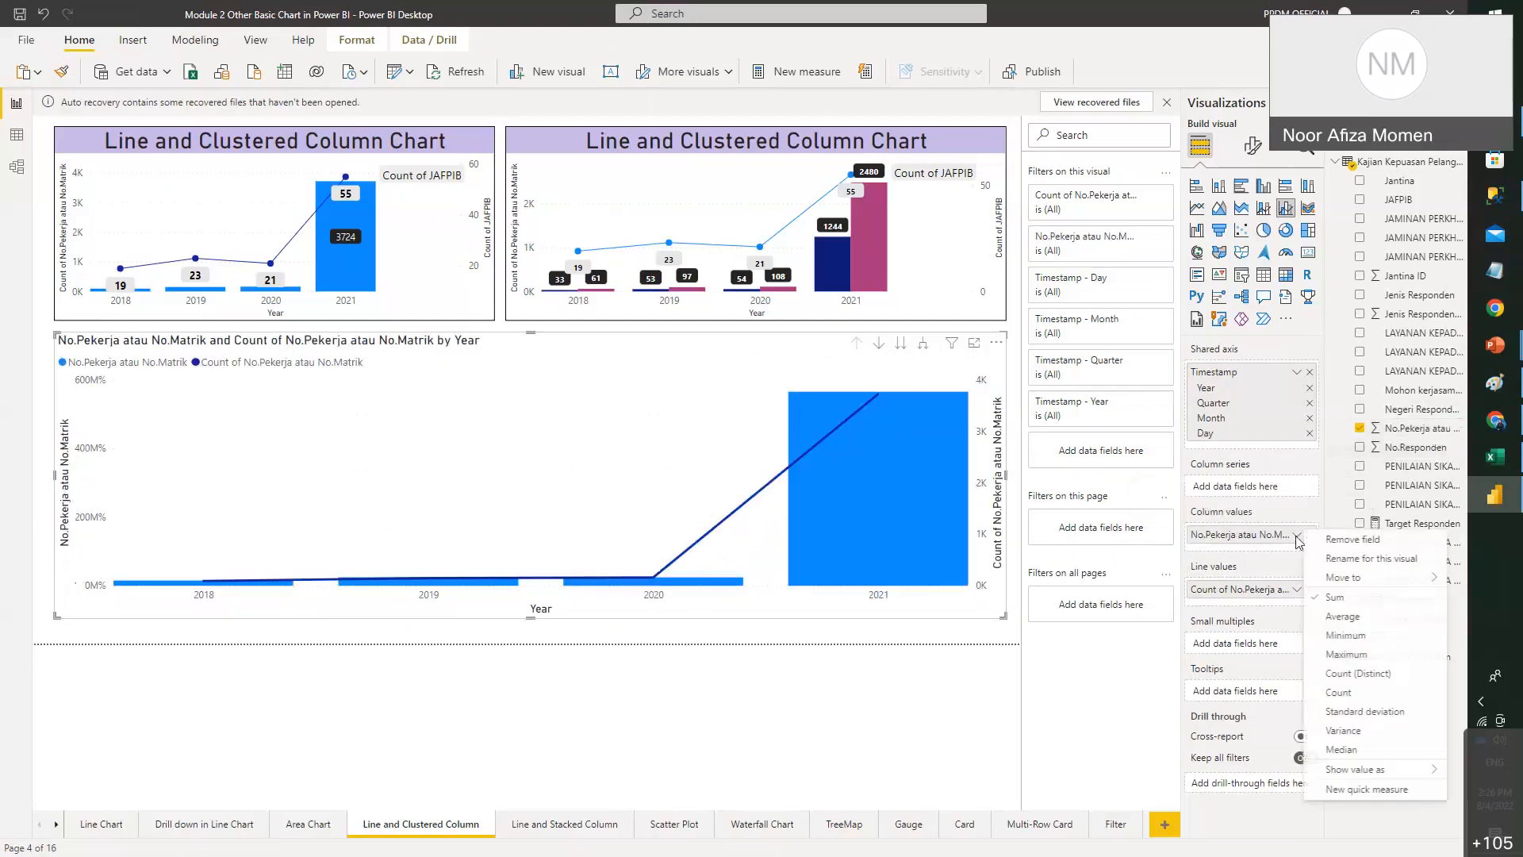
left_click(1381, 693)
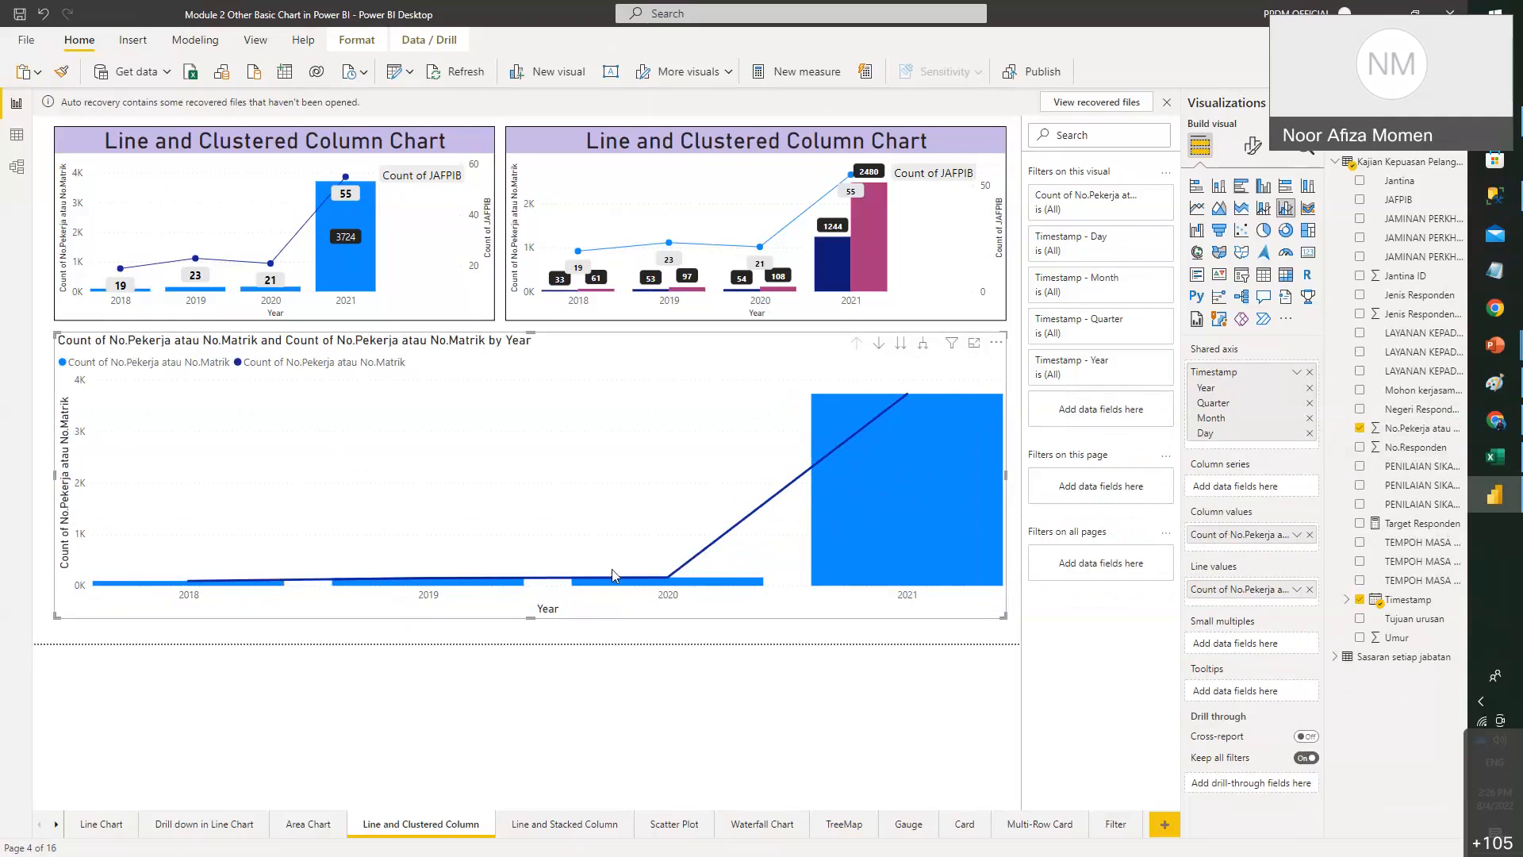
mouse_move(883, 441)
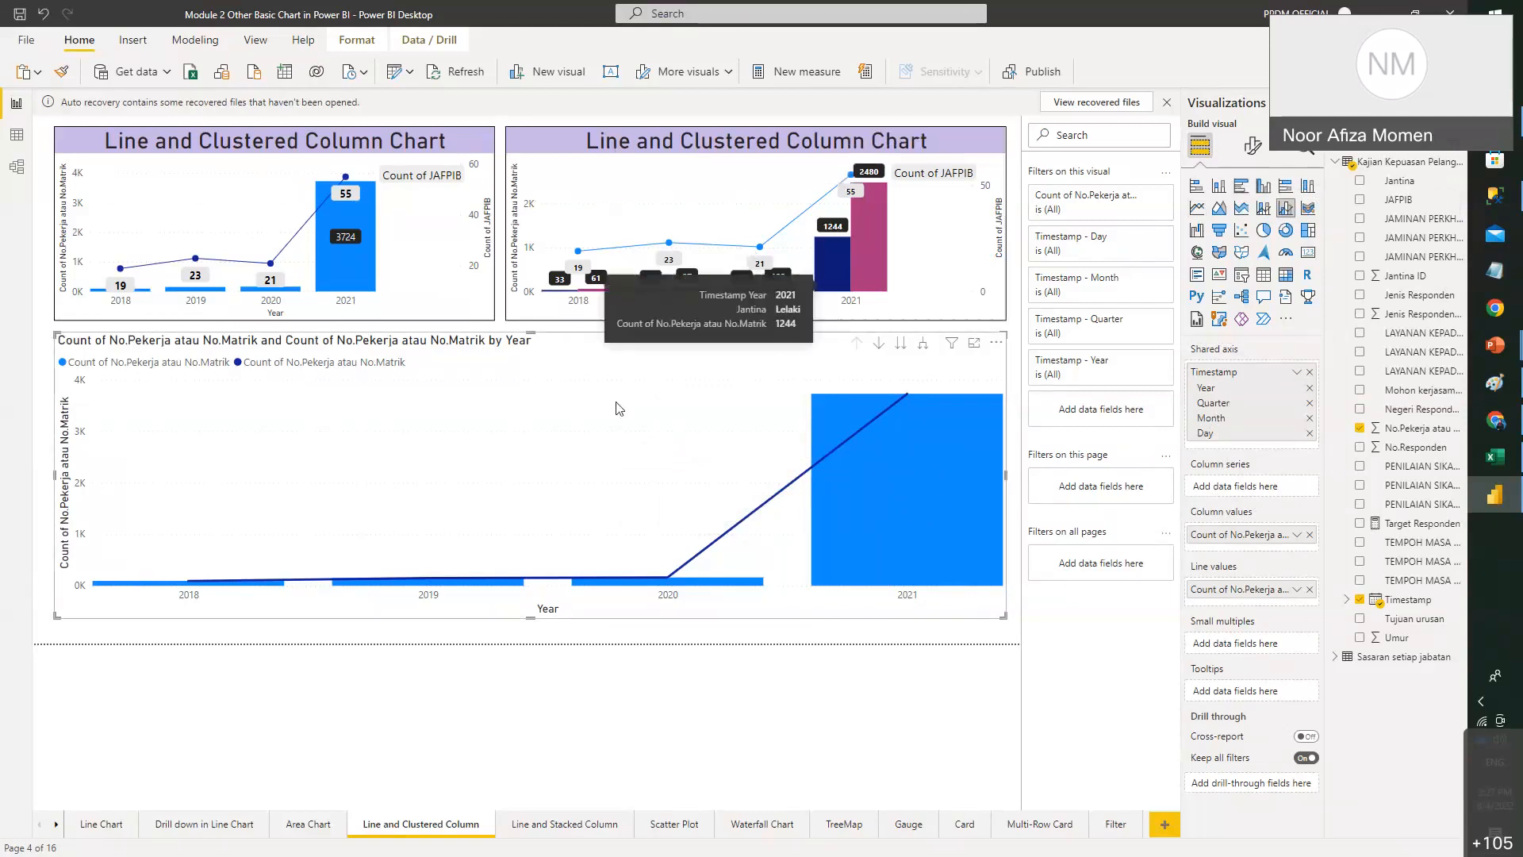
left_click_drag(1433, 296, 1279, 487)
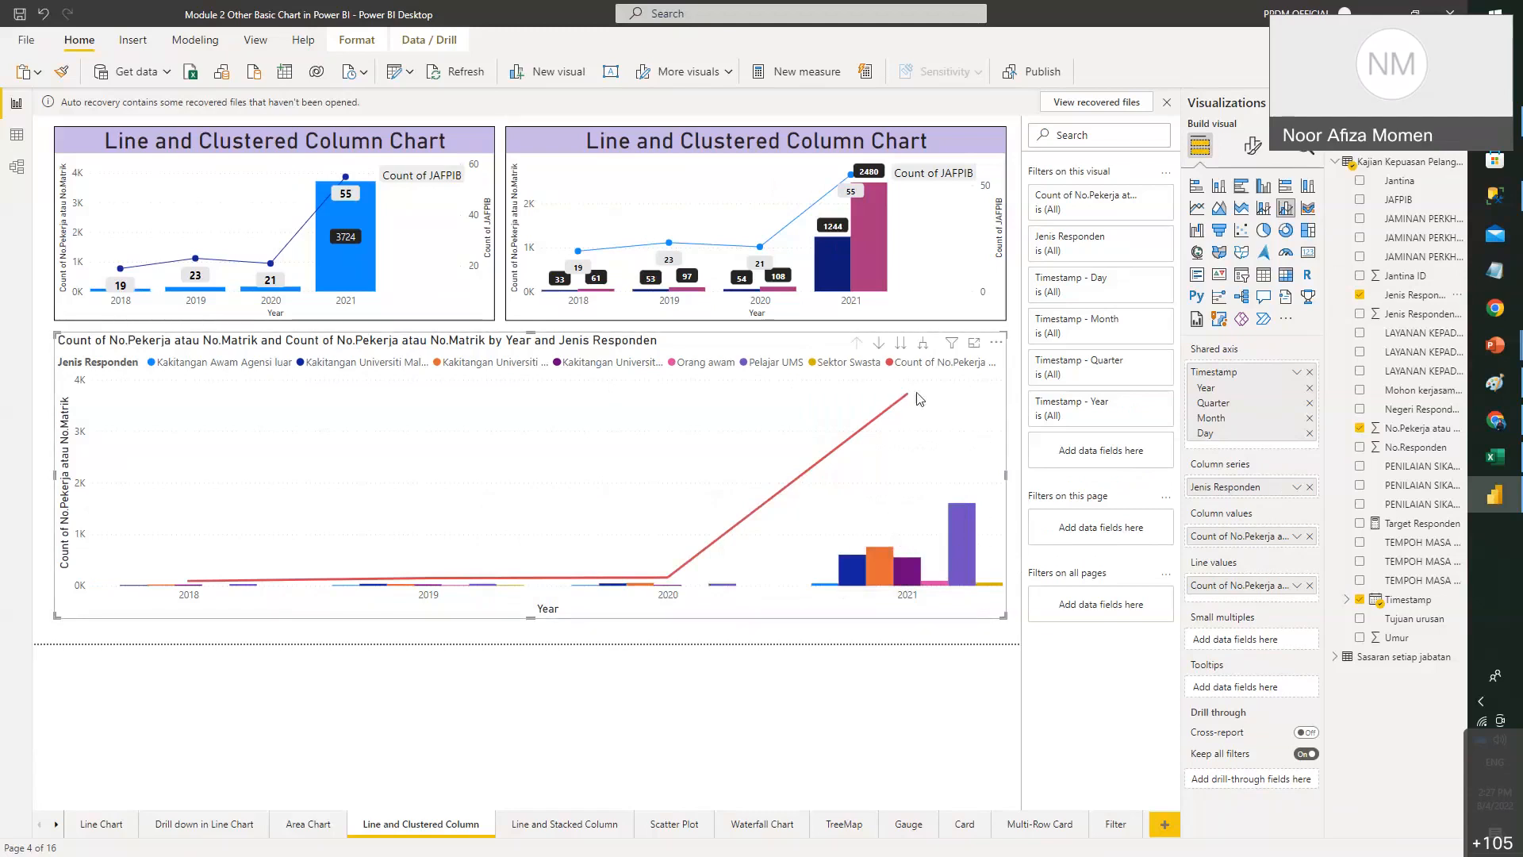
- Swap Jenis Responden for Jantina as column series, resize the chart slightly, and open Format visual
mouse_move(902, 406)
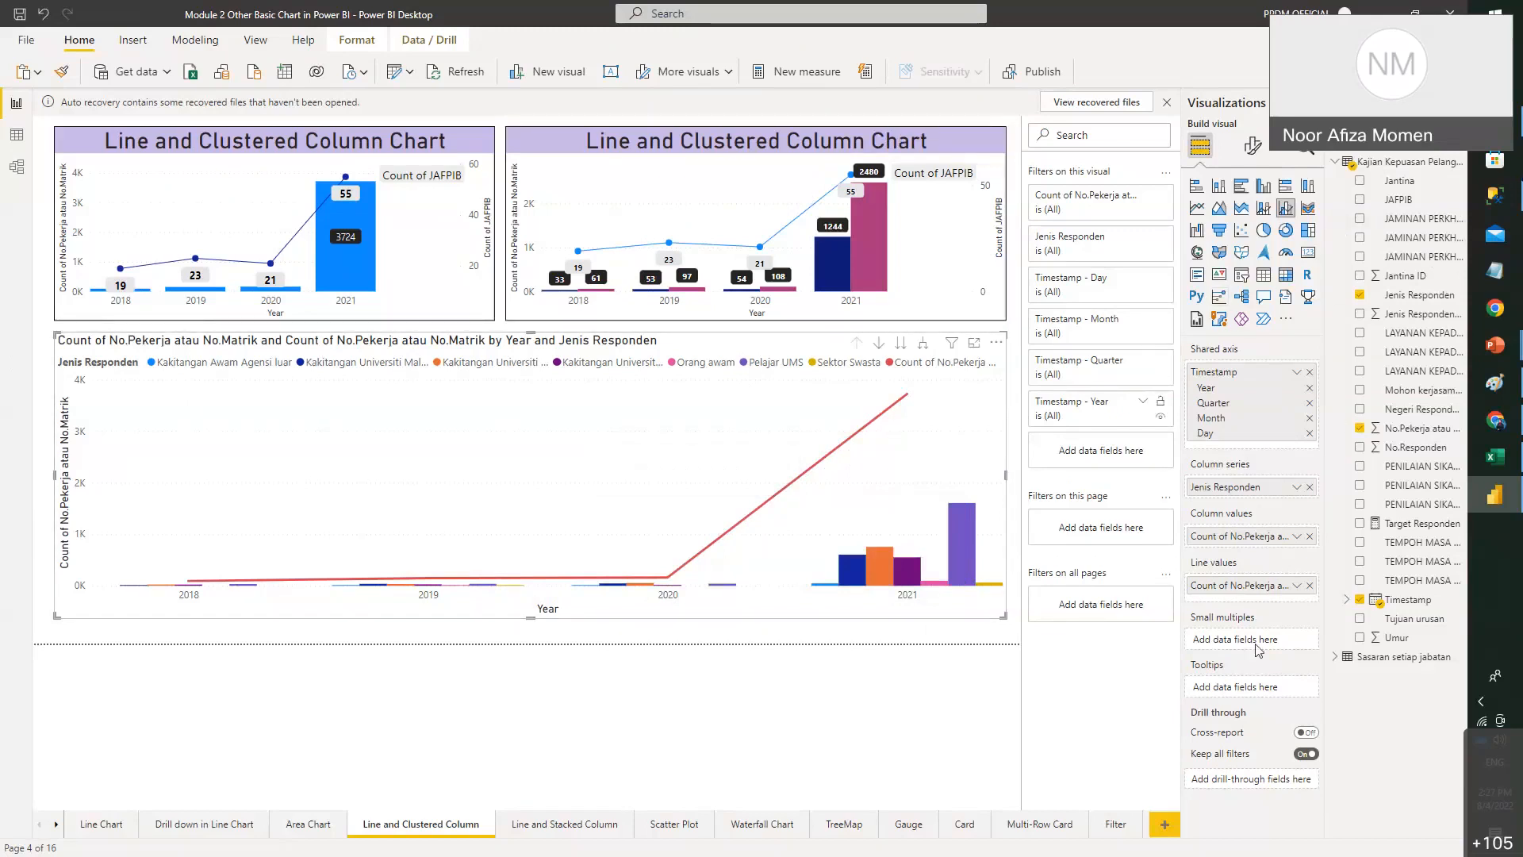
left_click(1360, 295)
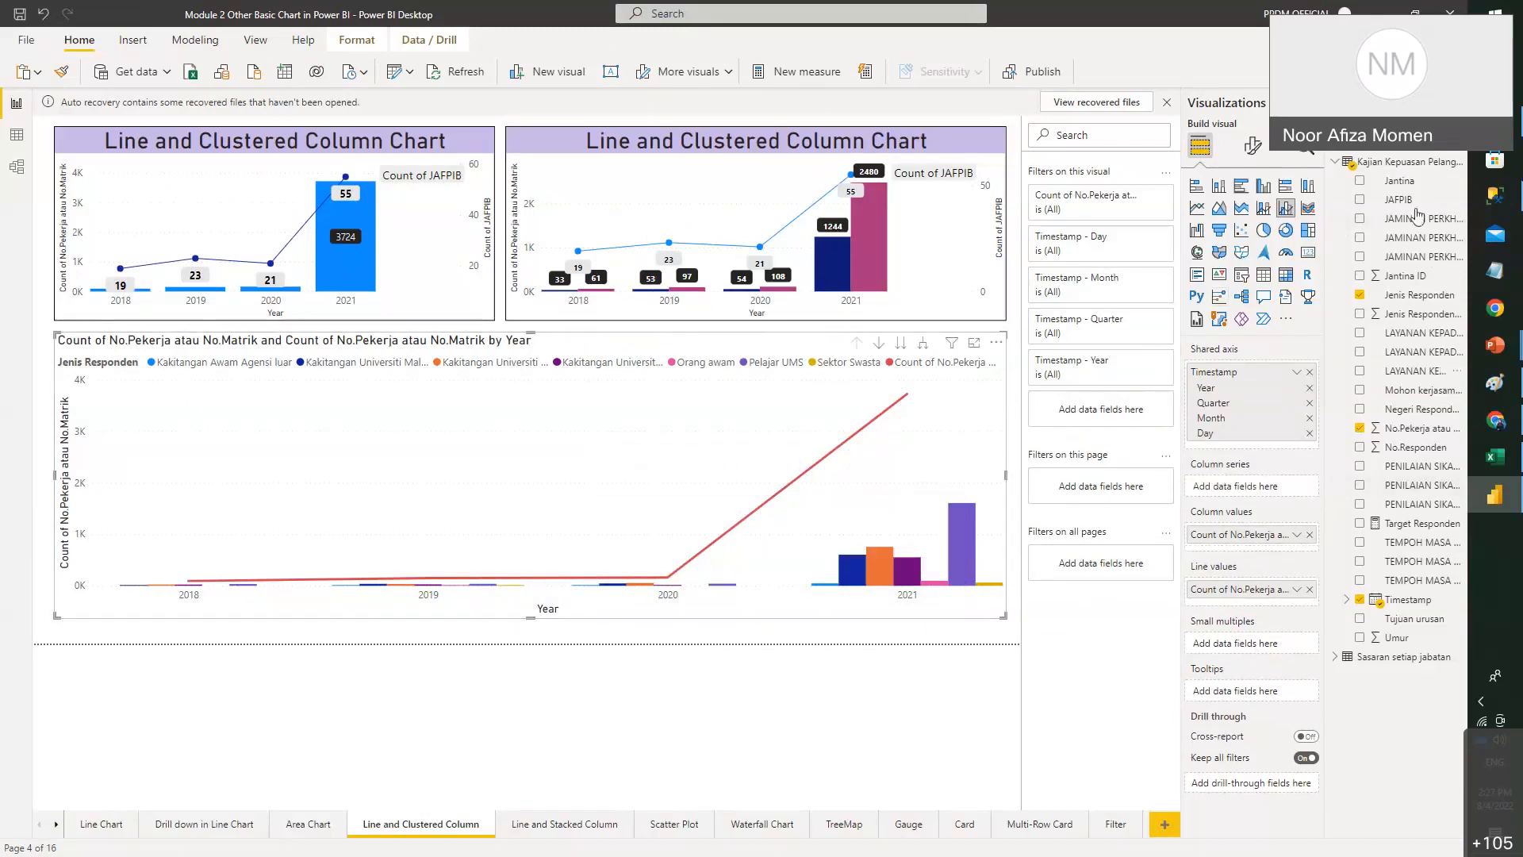
left_click(1360, 180)
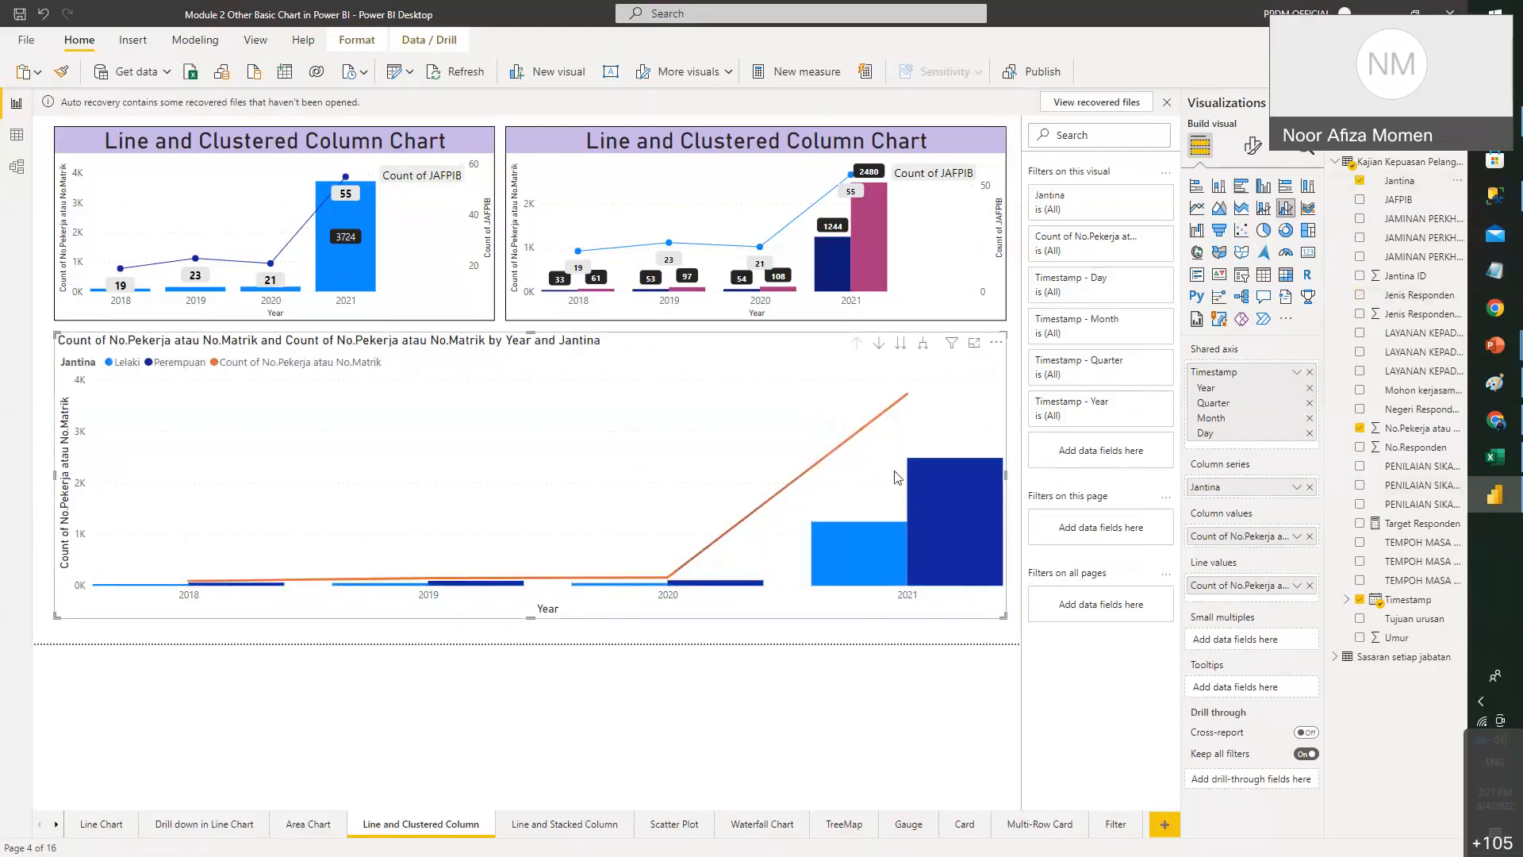
left_click_drag(1002, 620, 988, 634)
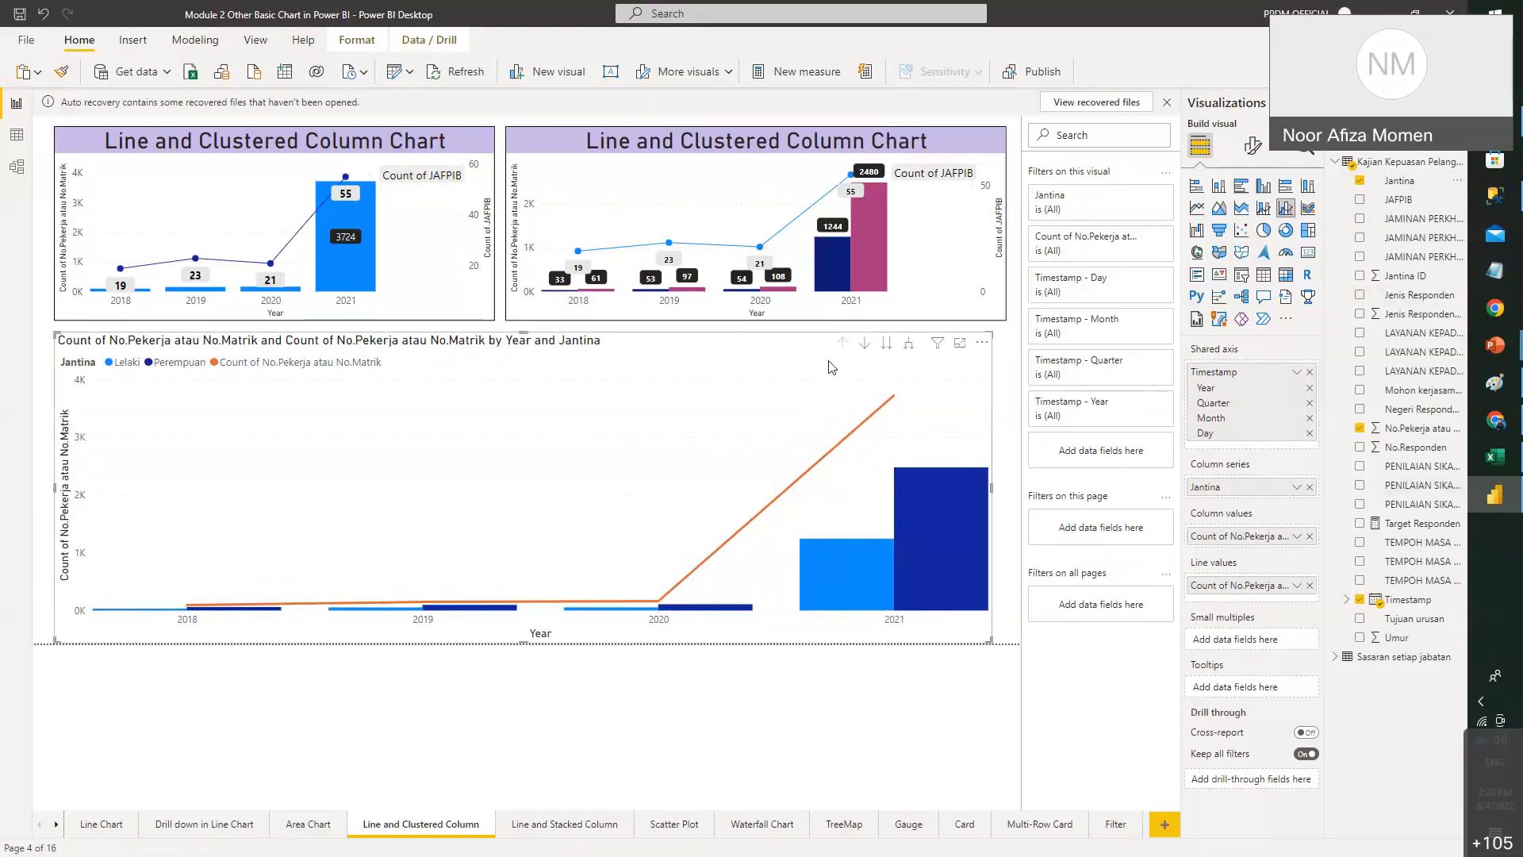
left_click(1252, 146)
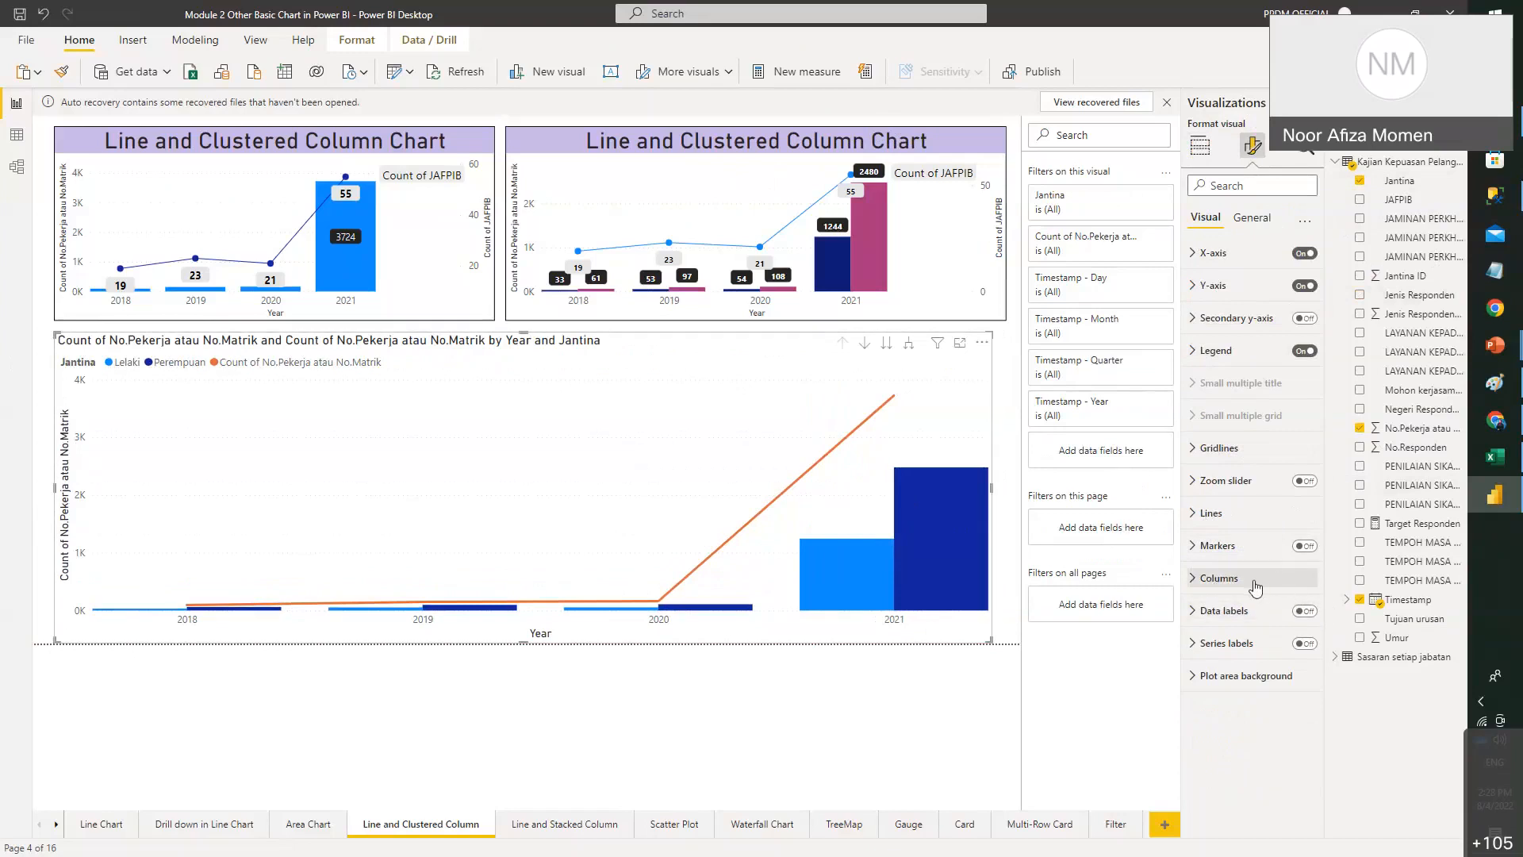
- Turn on data labels and target their settings at the Count line series
left_click(1306, 614)
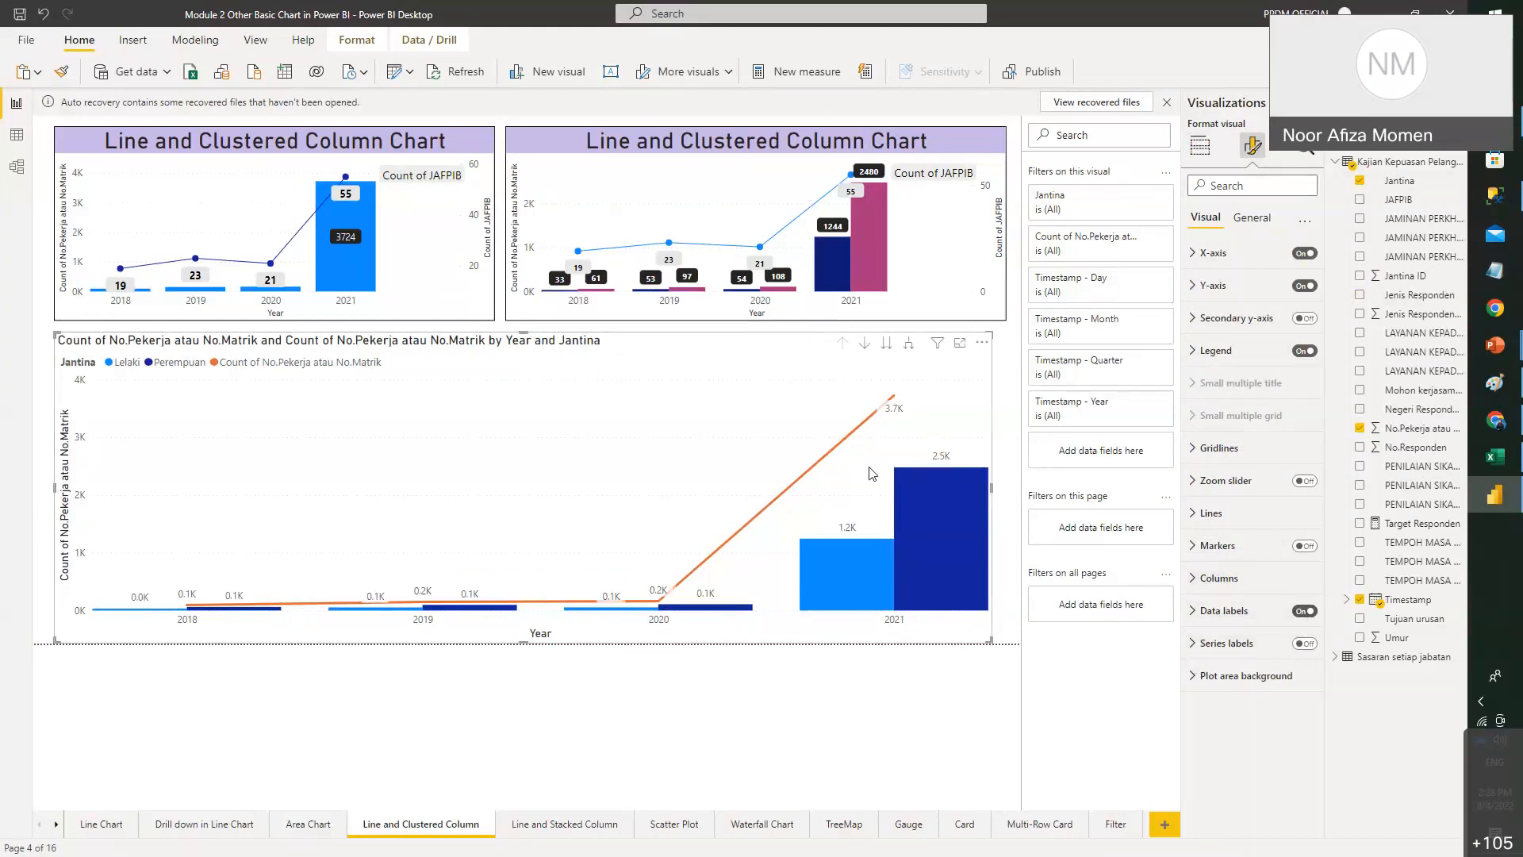
left_click(1224, 611)
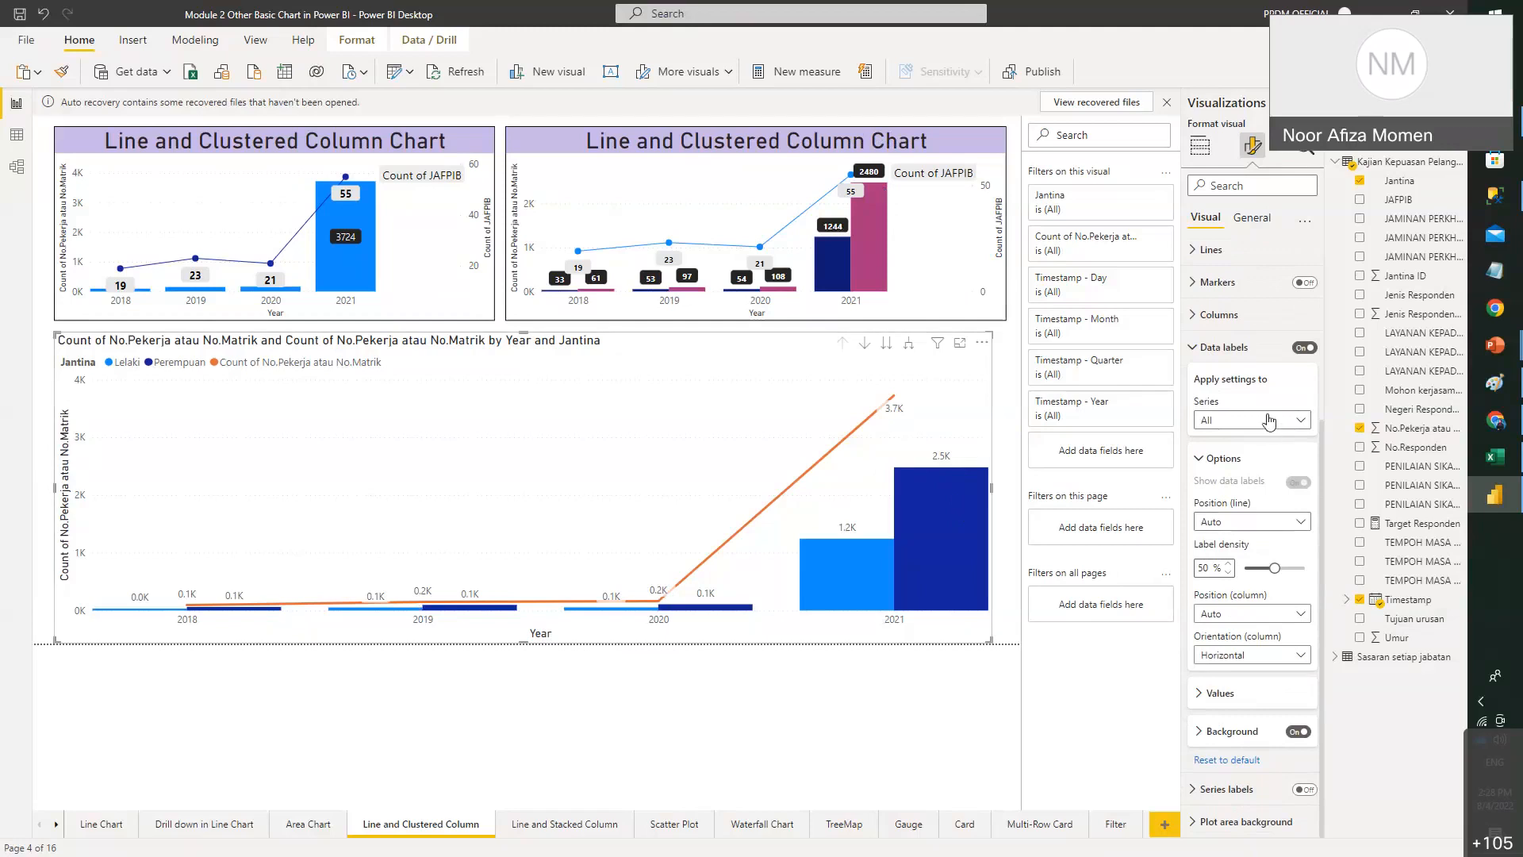
left_click(1269, 422)
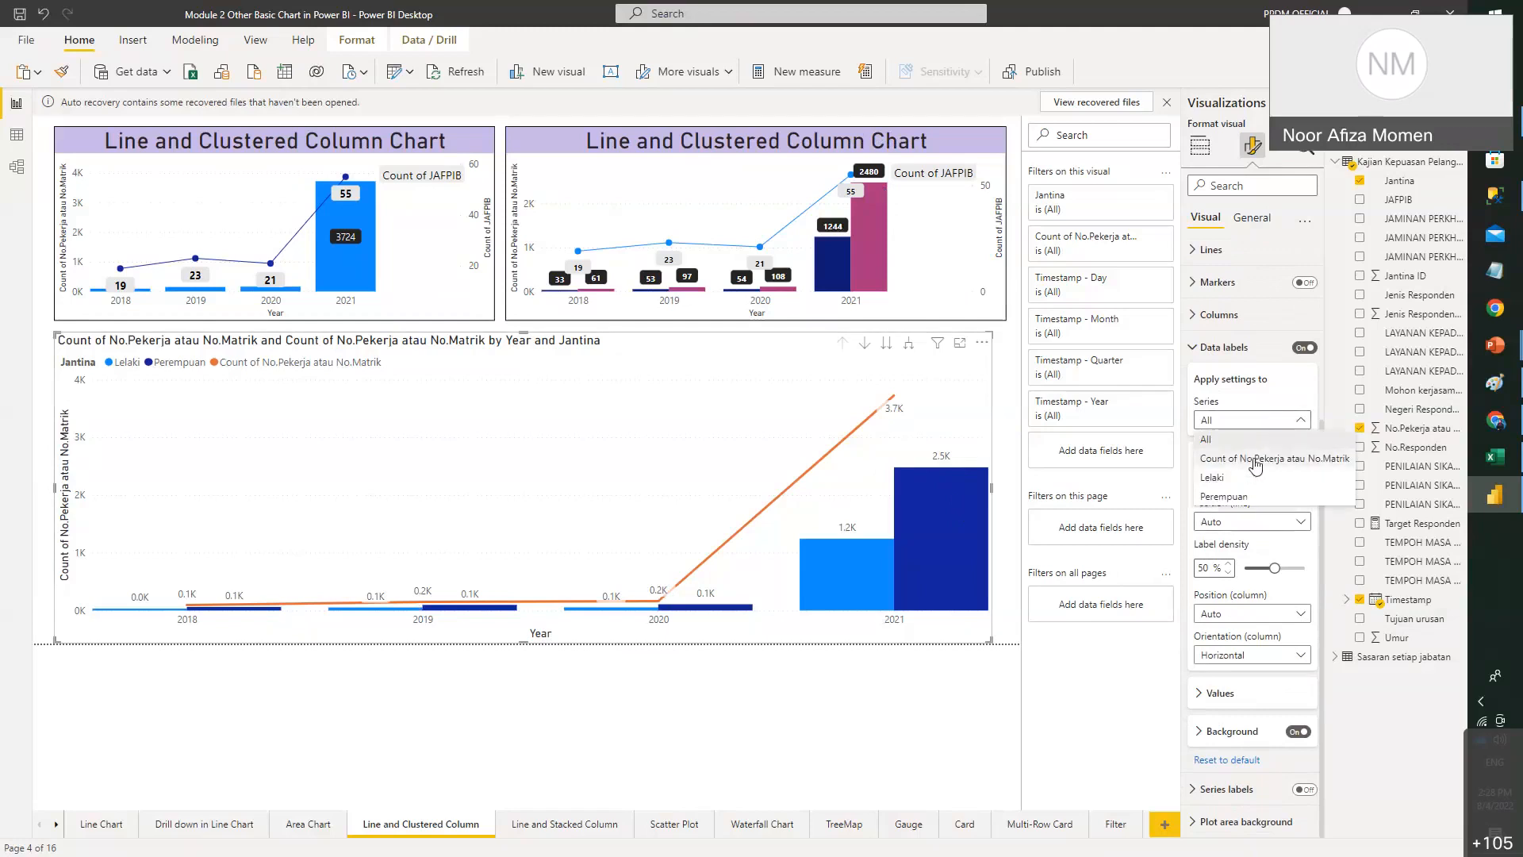
left_click(1255, 461)
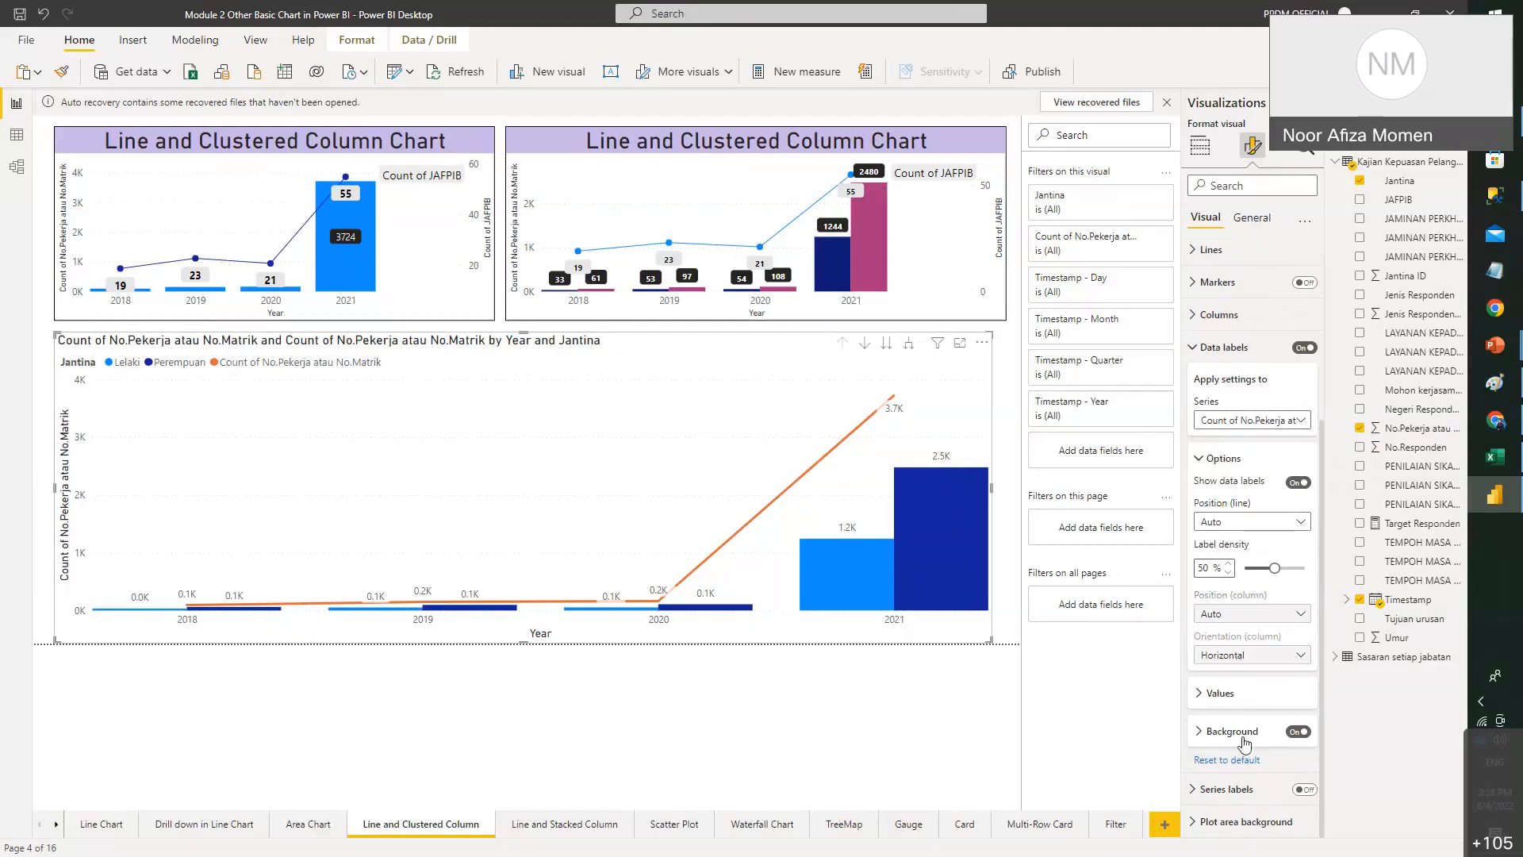
- Make the line's label values black and bold
left_click(1232, 693)
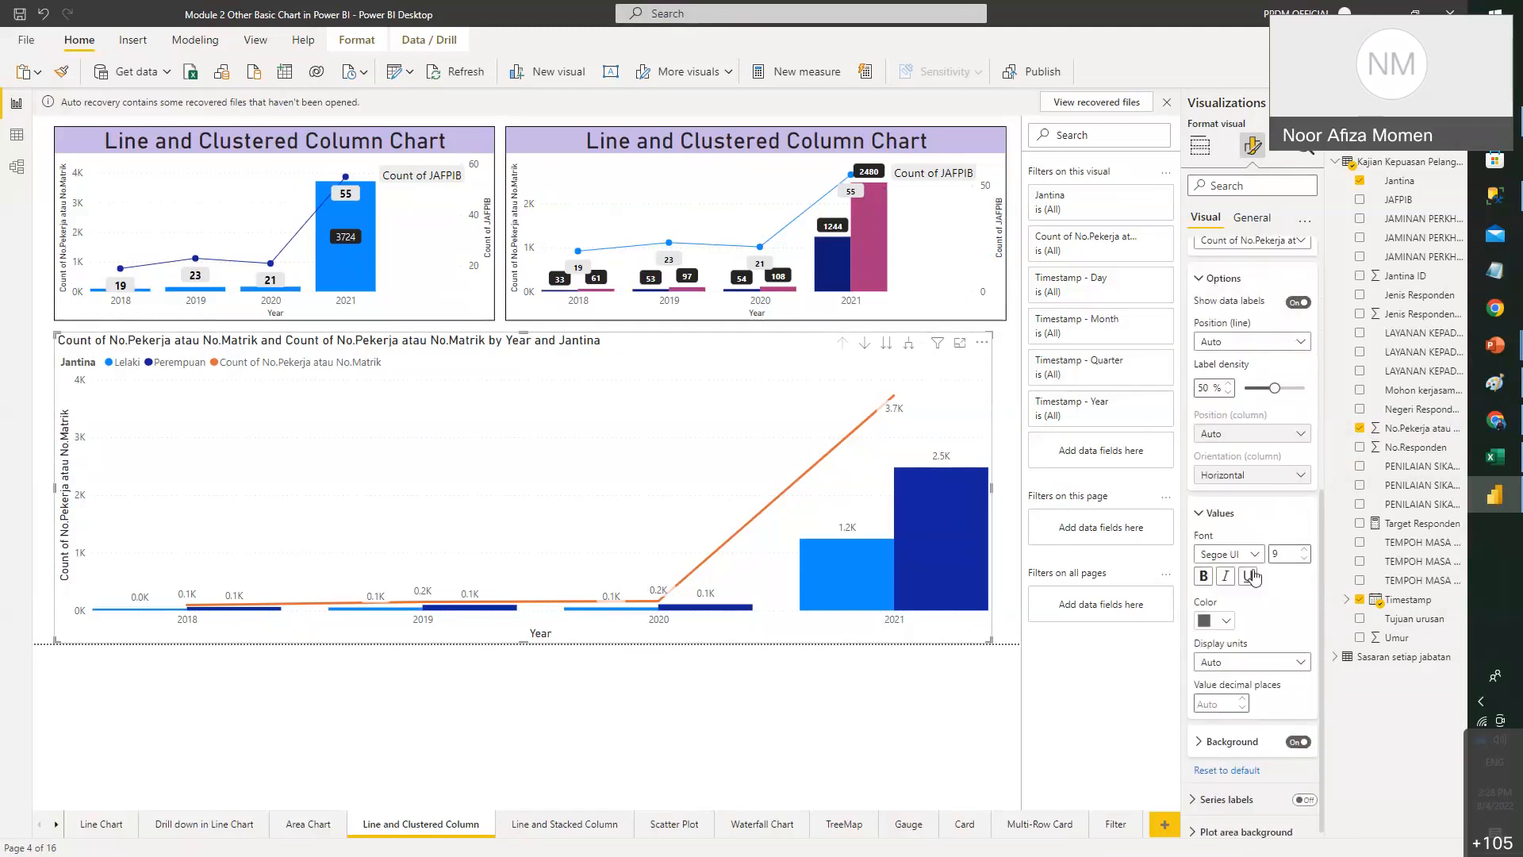
left_click(1226, 622)
left_click(1217, 553)
scroll(1229, 638, "down", 1)
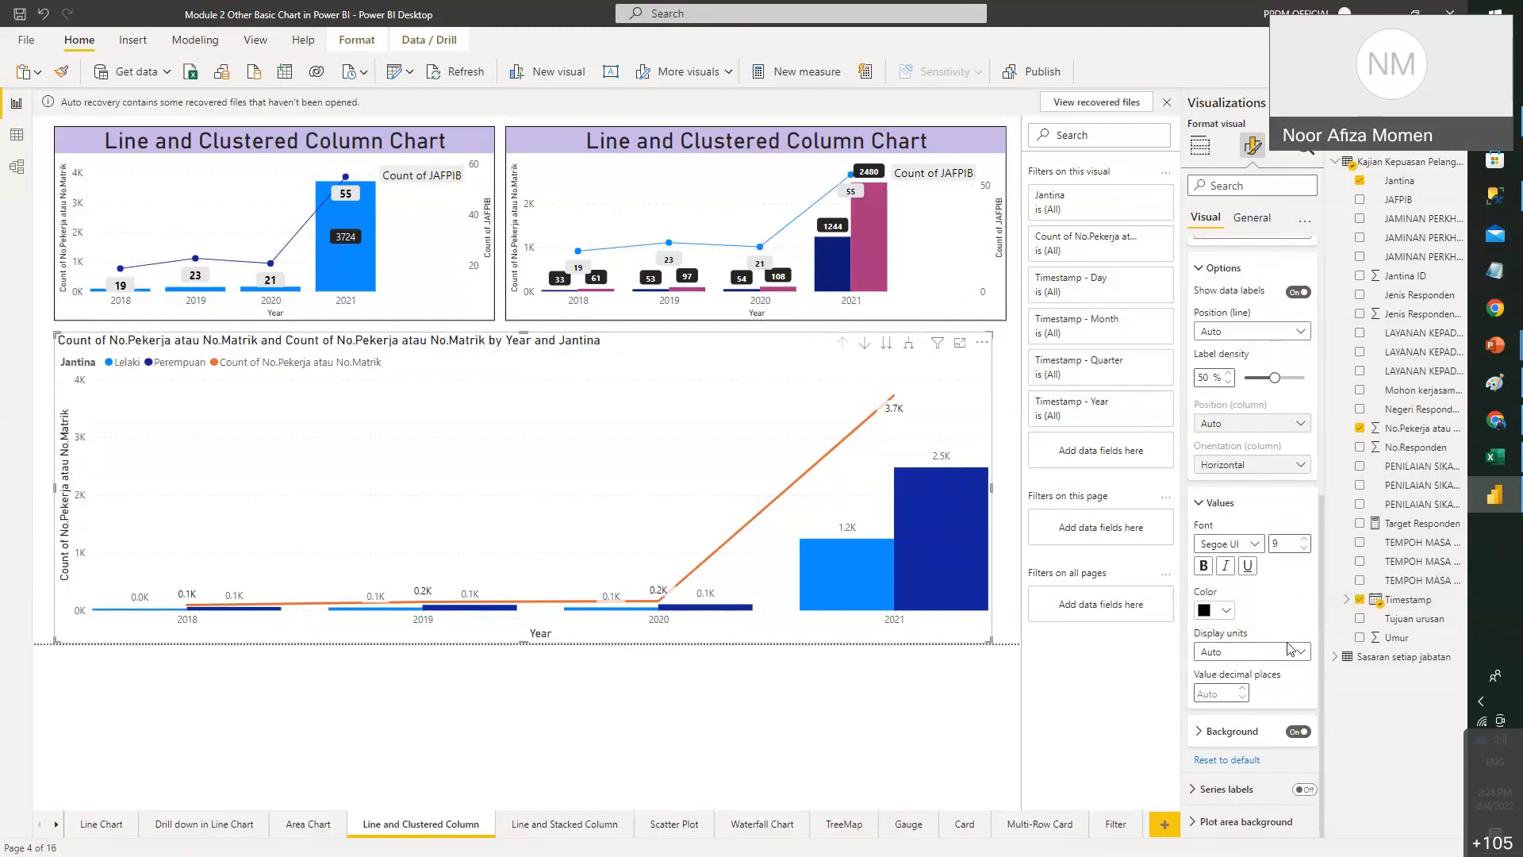
left_click(1204, 566)
- Give the line labels a light grey background and display units None for full numbers
left_click(1225, 730)
scroll(1220, 680, "down", 2)
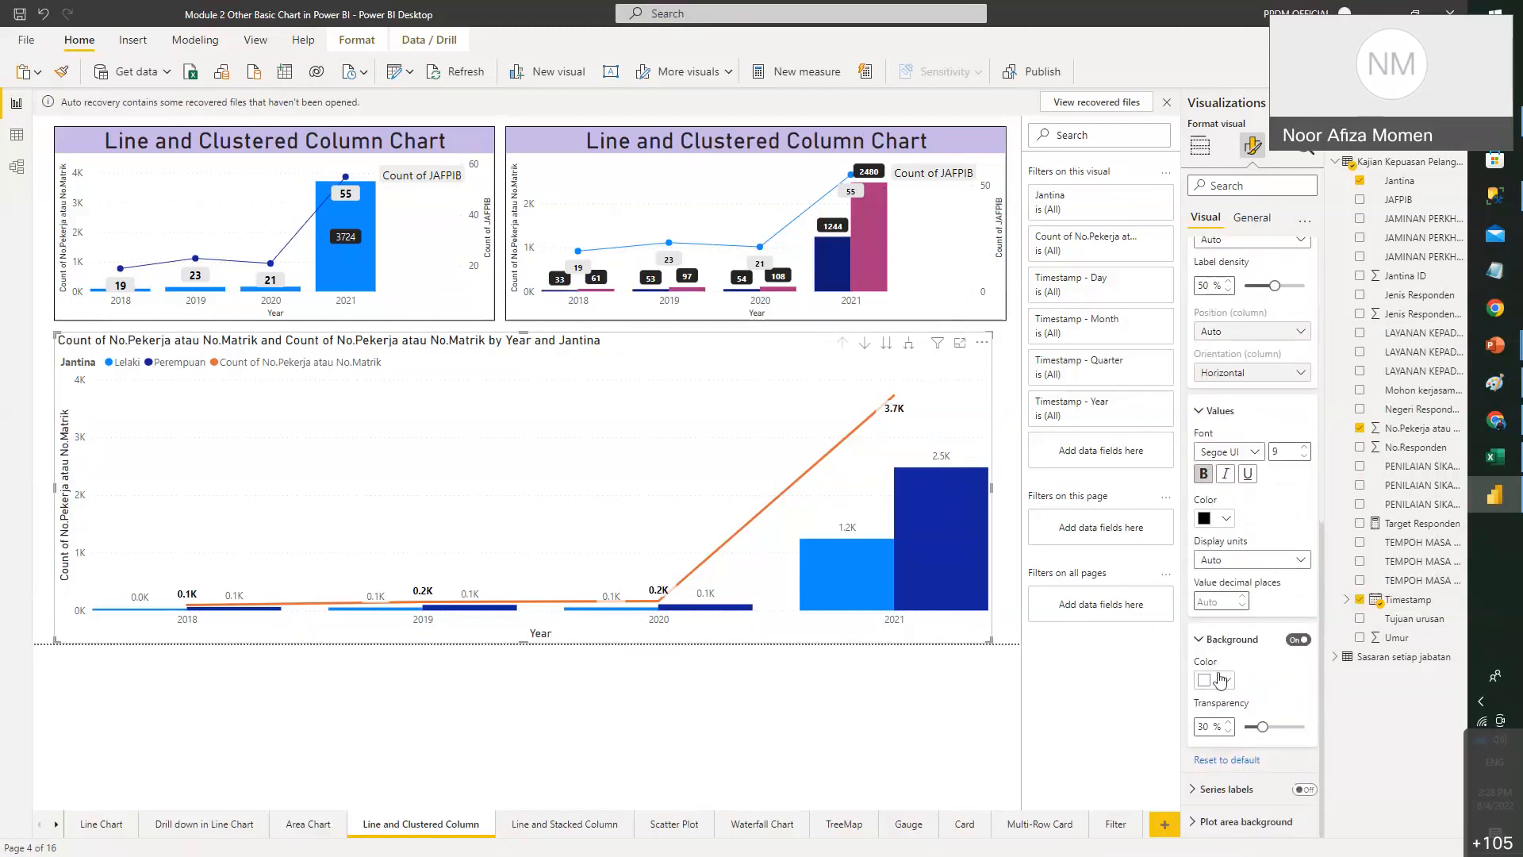
left_click(1220, 679)
left_click(1228, 466)
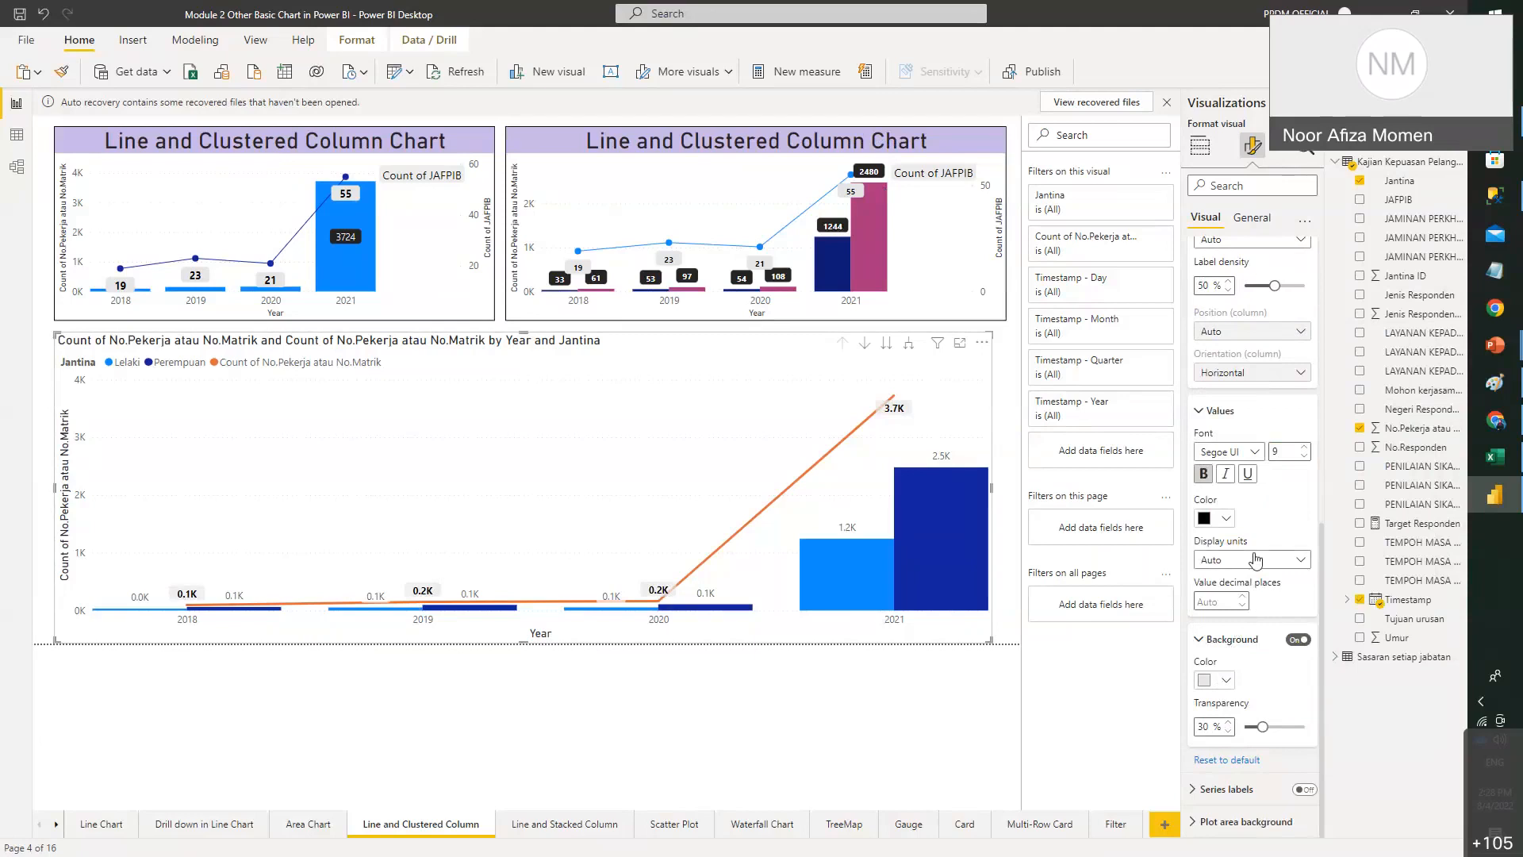
left_click(1259, 562)
left_click(1239, 602)
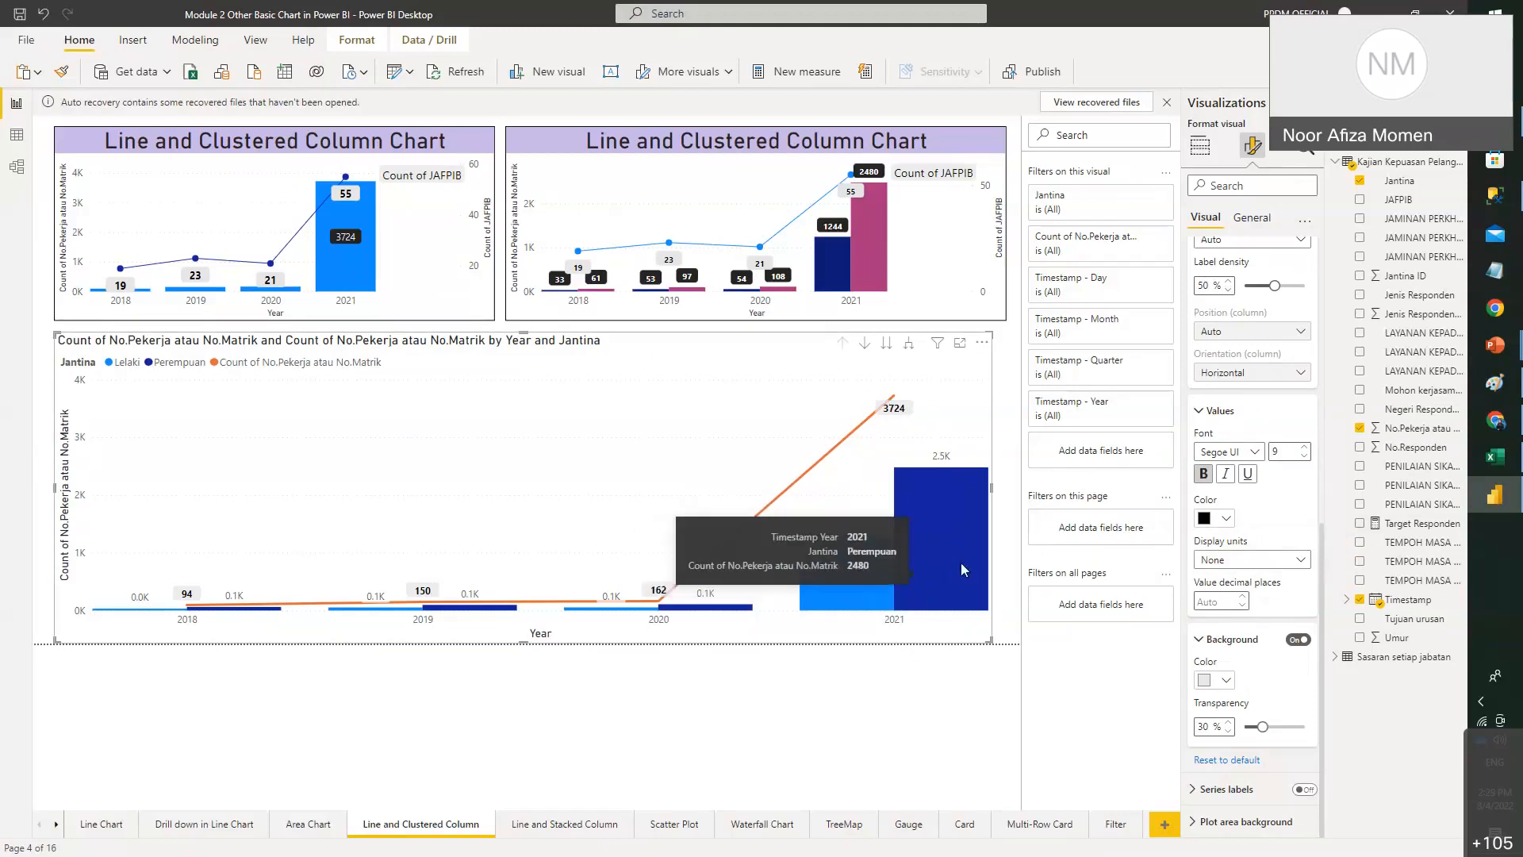
scroll(1213, 418, "up", 5)
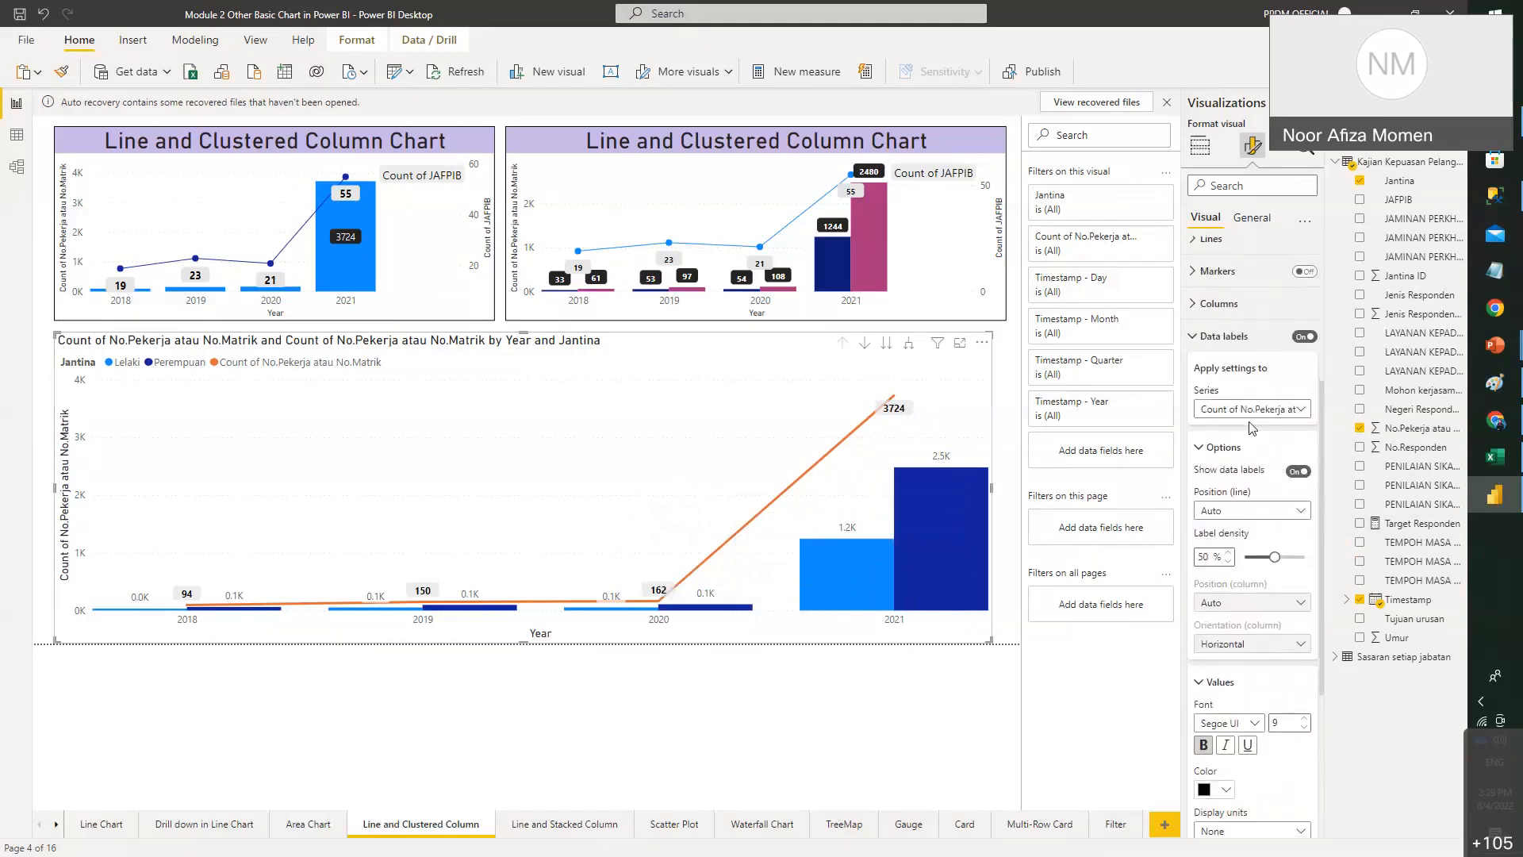
- Make the Lelaki column data labels dark navy and bold
left_click(1264, 413)
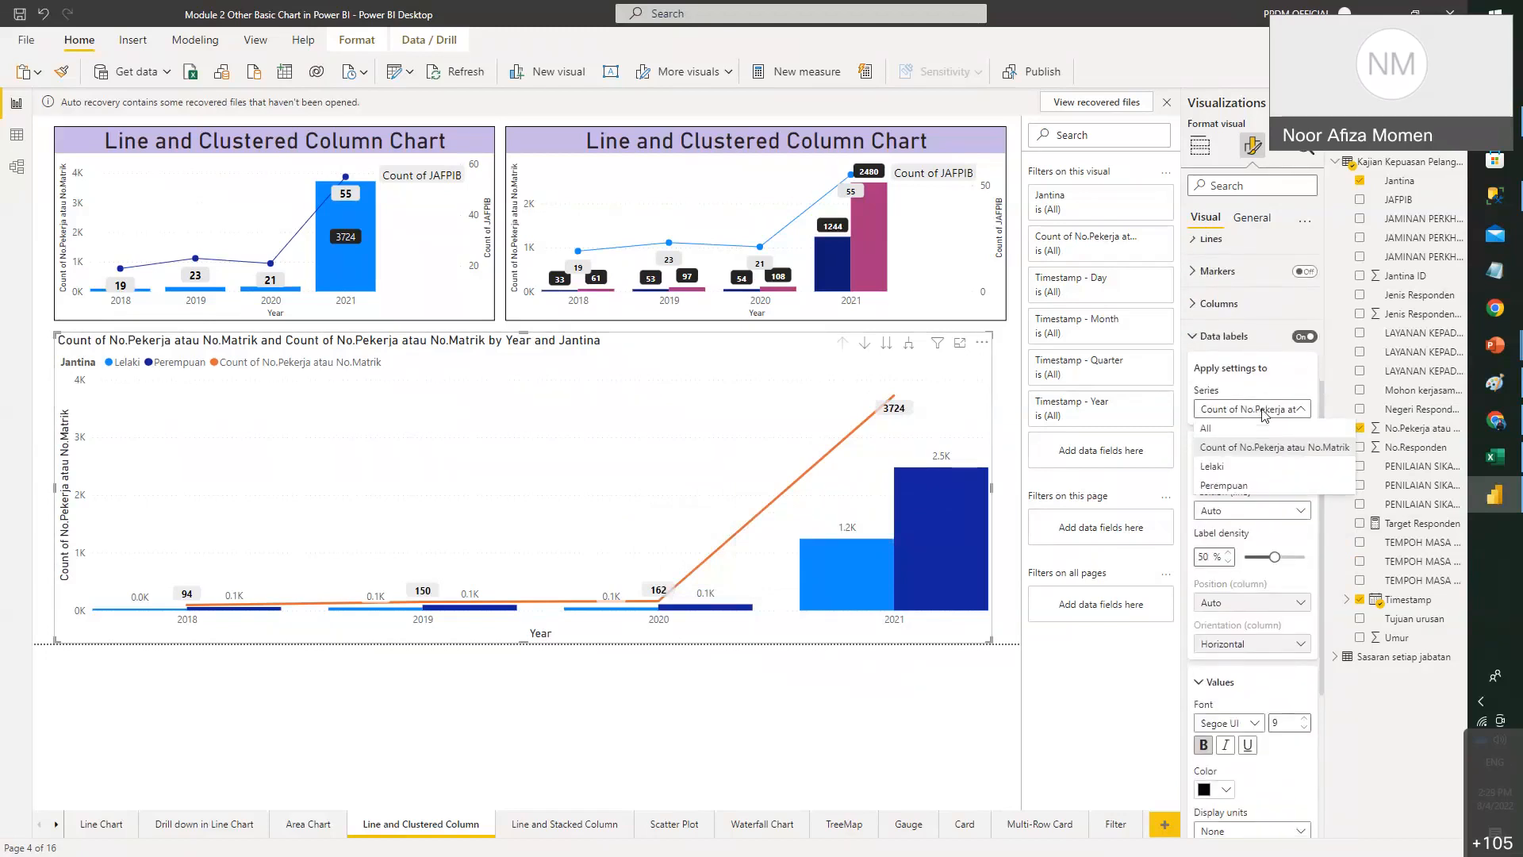
left_click(1243, 471)
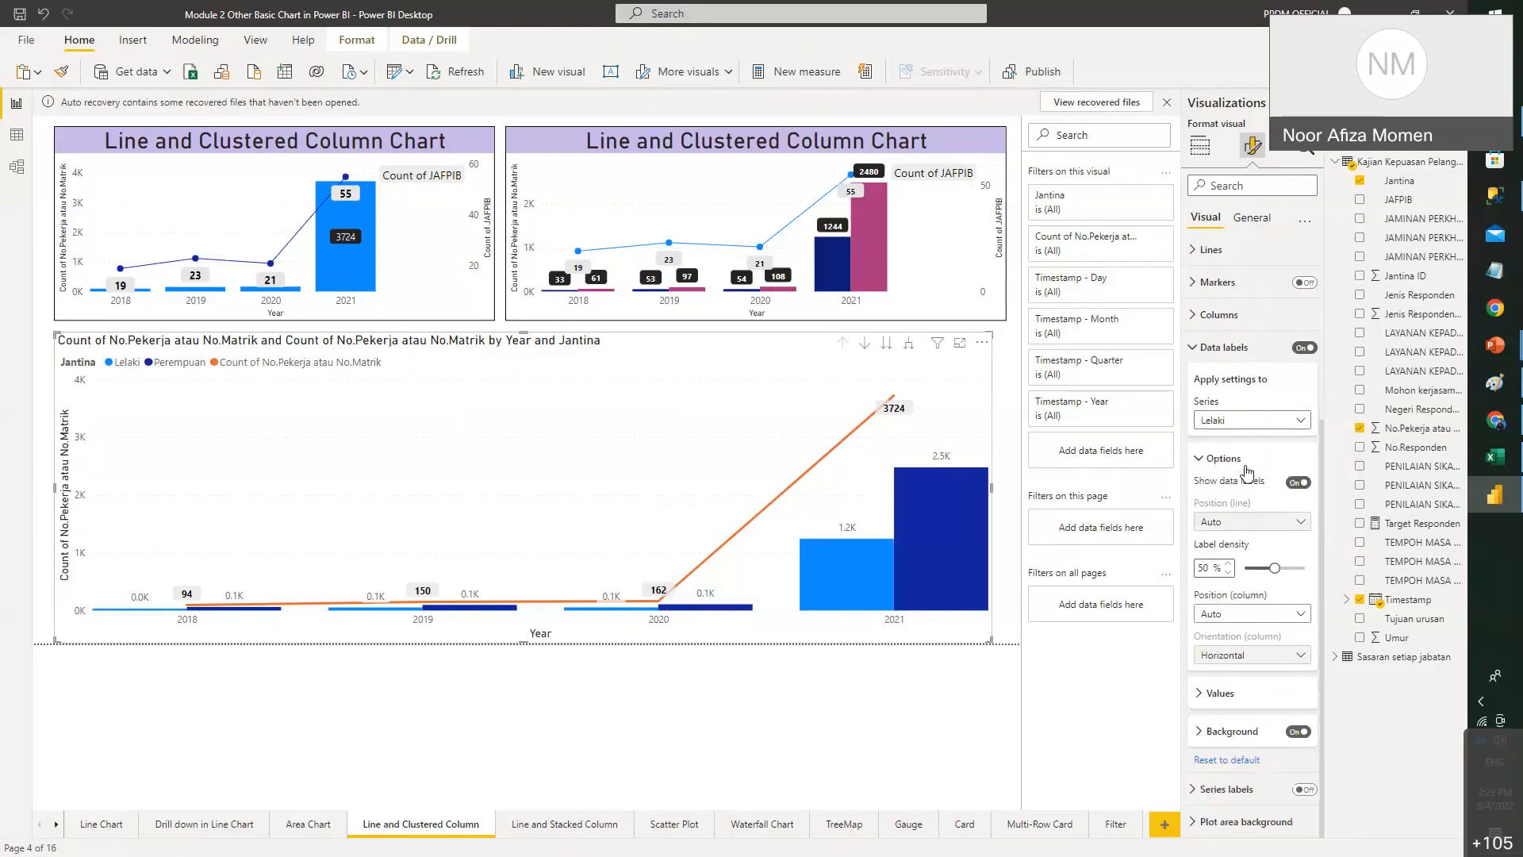
left_click(1227, 694)
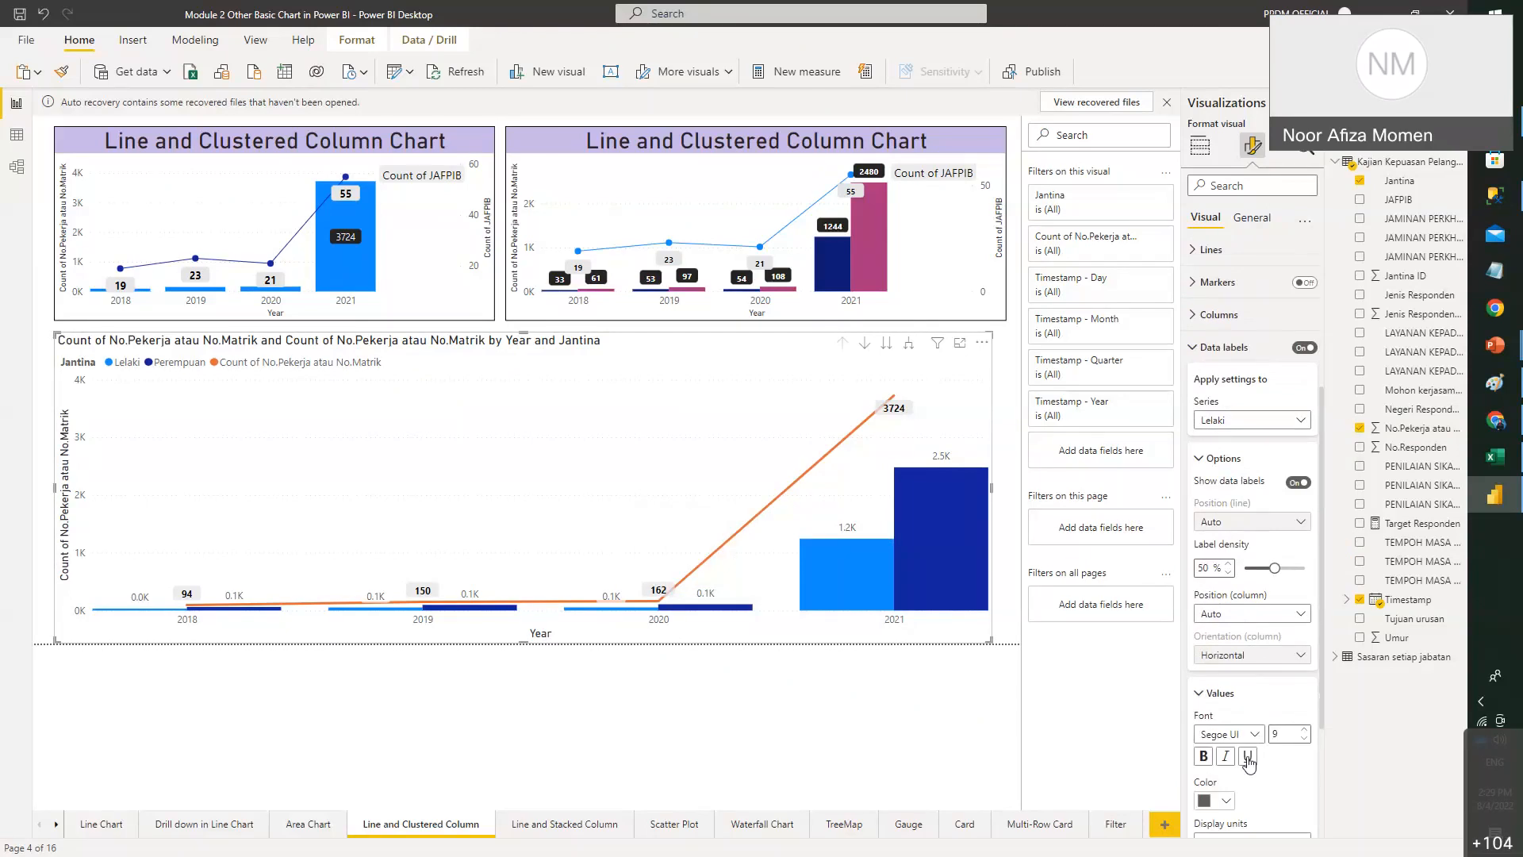
scroll(1246, 666, "down", 3)
left_click(1226, 622)
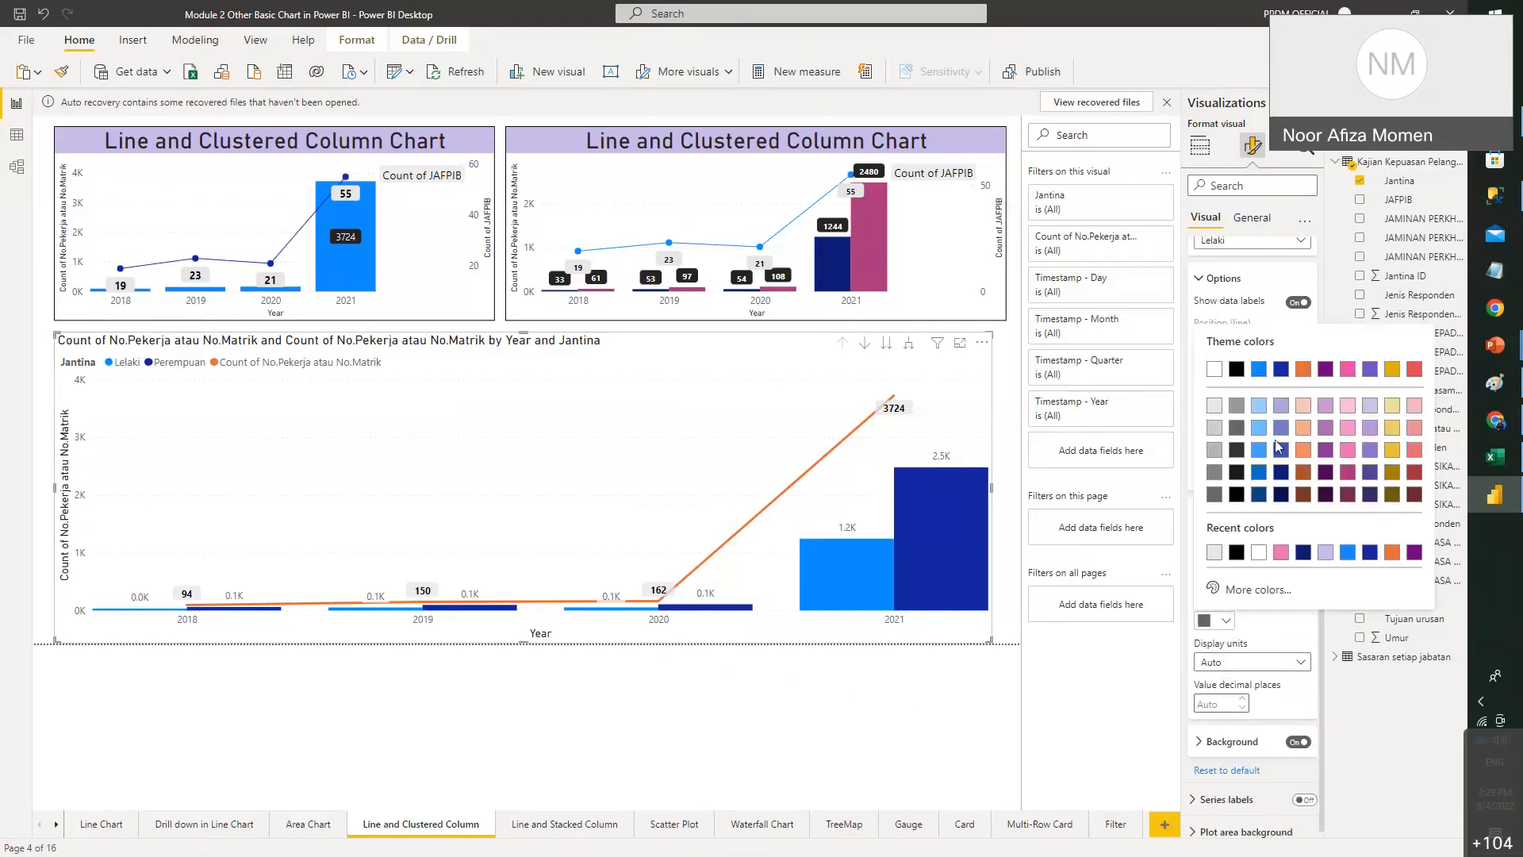
left_click(1303, 552)
left_click(1203, 576)
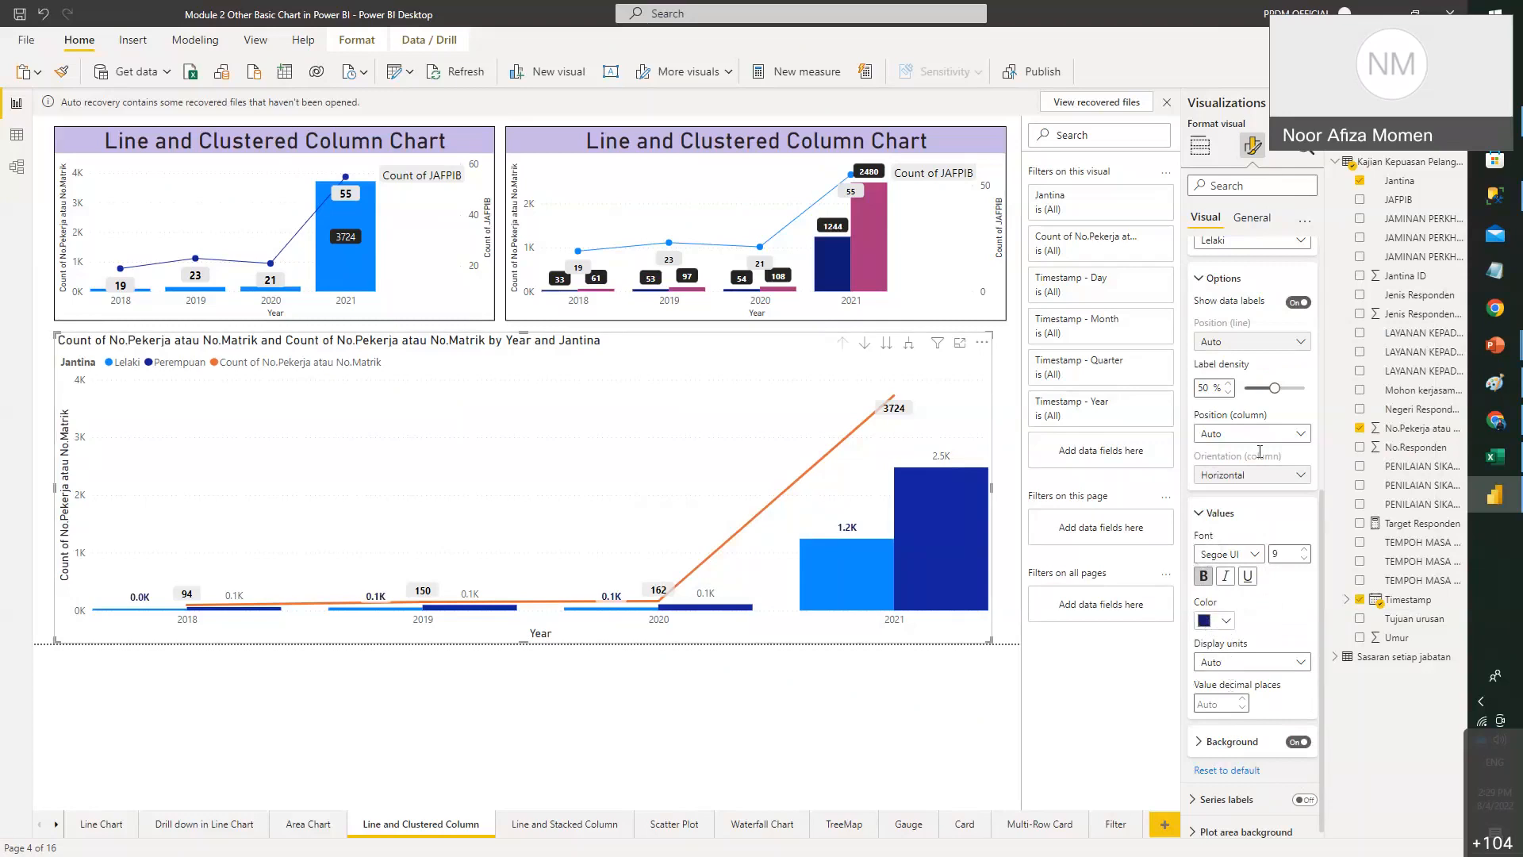
- Make the Perempuan data labels dark pink and bold, with display units set to None
scroll(1262, 318, "up", 3)
left_click(1237, 420)
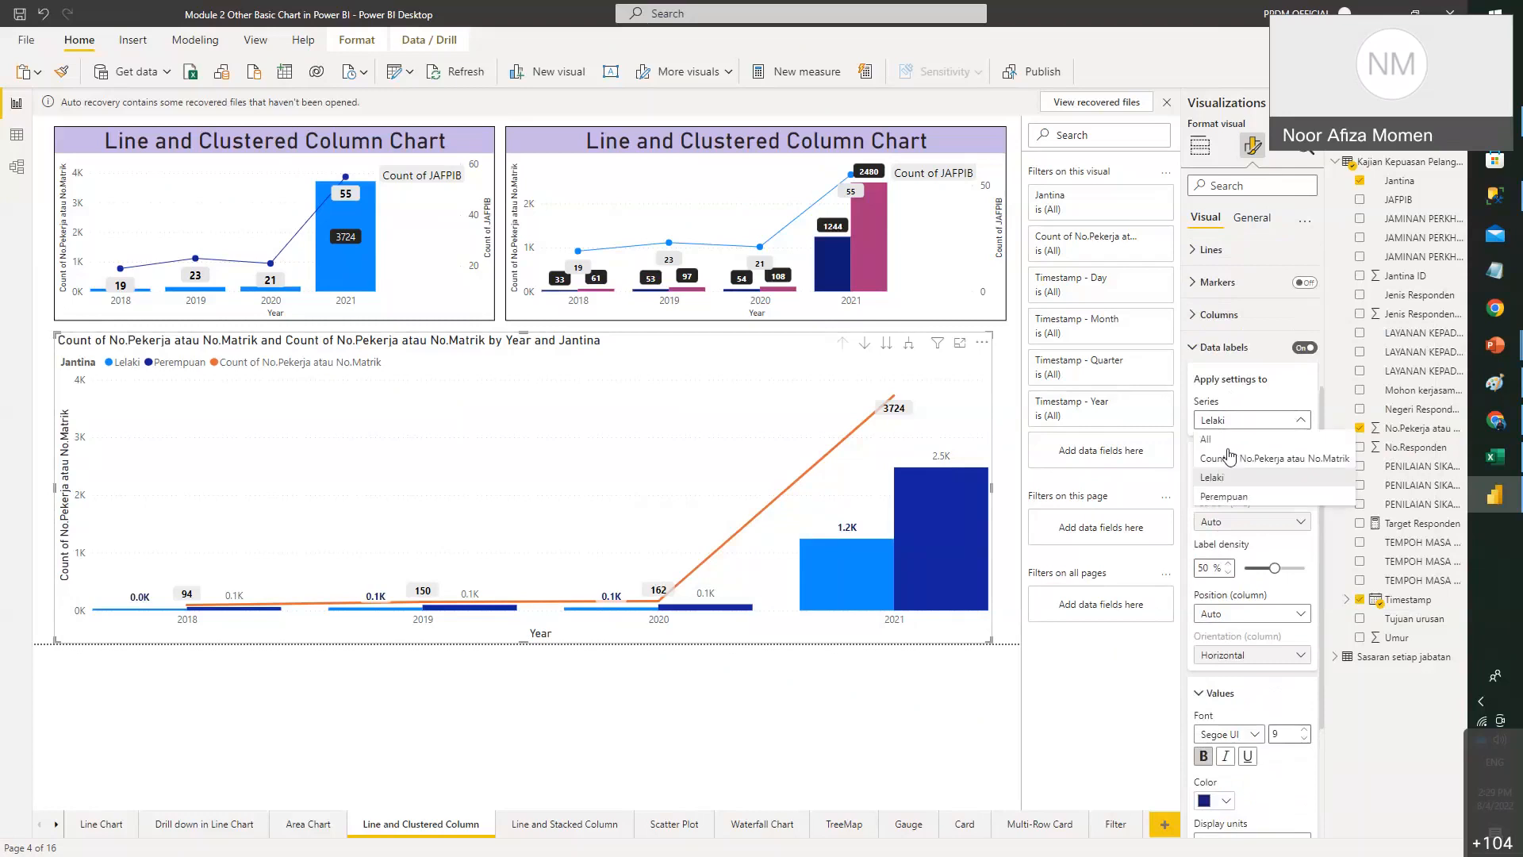
left_click(1224, 496)
left_click(1228, 692)
scroll(1234, 627, "down", 3)
left_click(1222, 611)
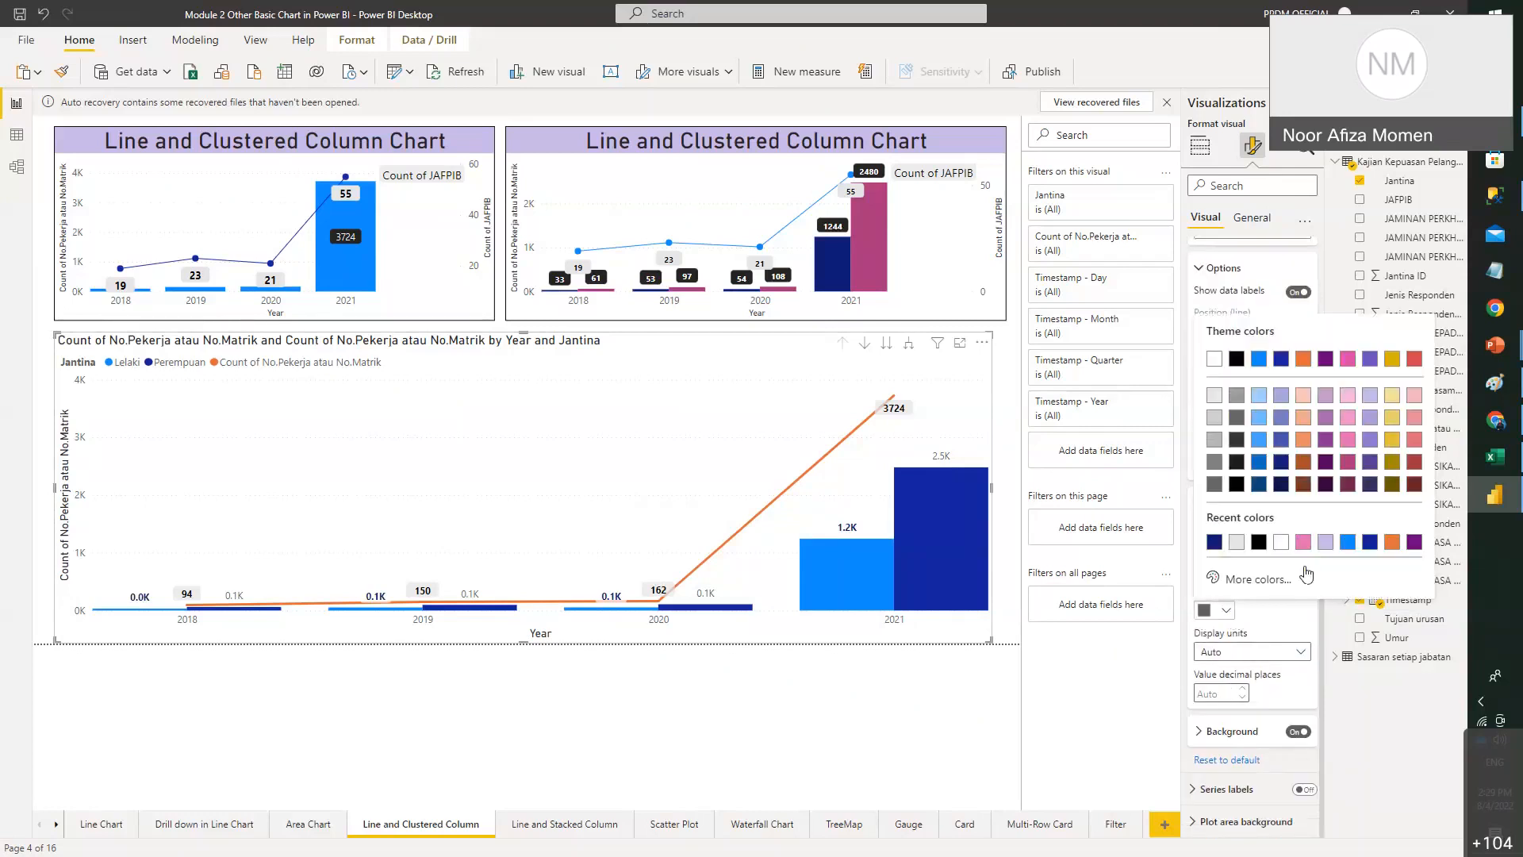
left_click(1349, 483)
left_click(1203, 565)
left_click(1249, 652)
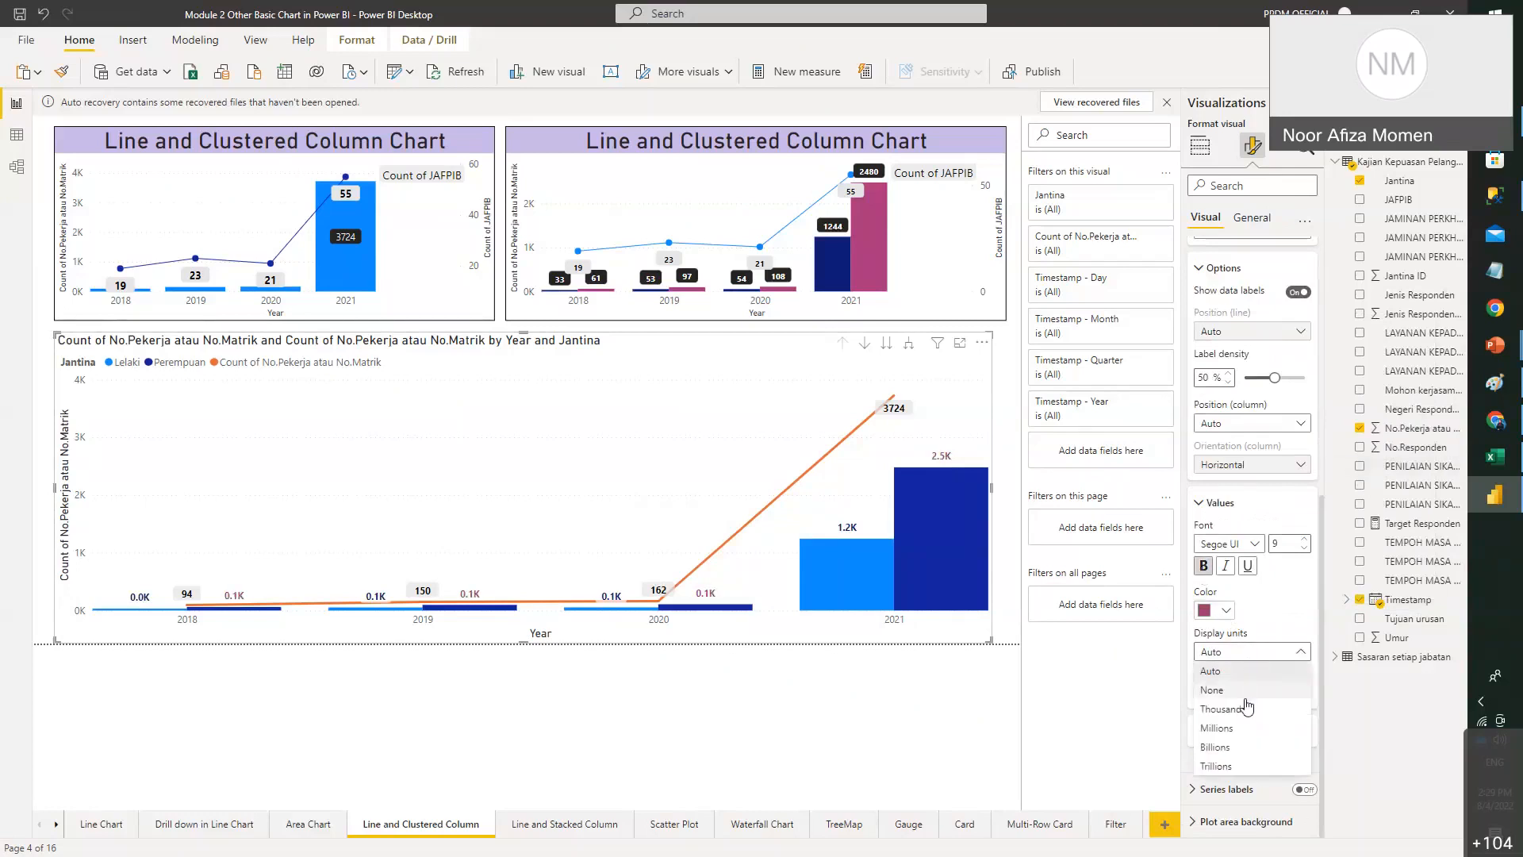
left_click(1247, 693)
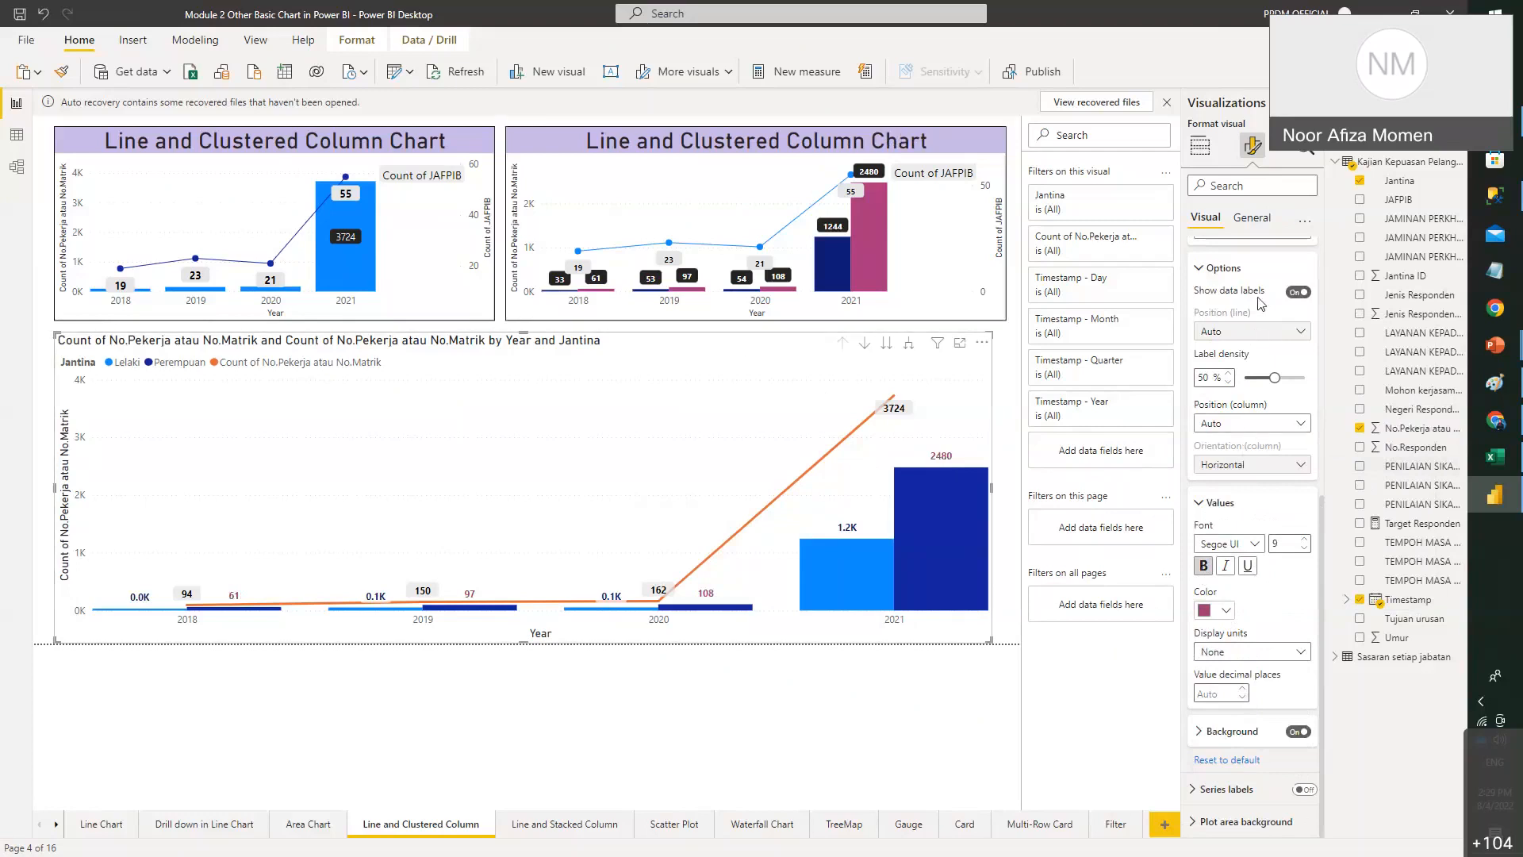
- Set the Lelaki data label display units to None so they show full numbers
scroll(1261, 310, "up", 2)
left_click(1277, 322)
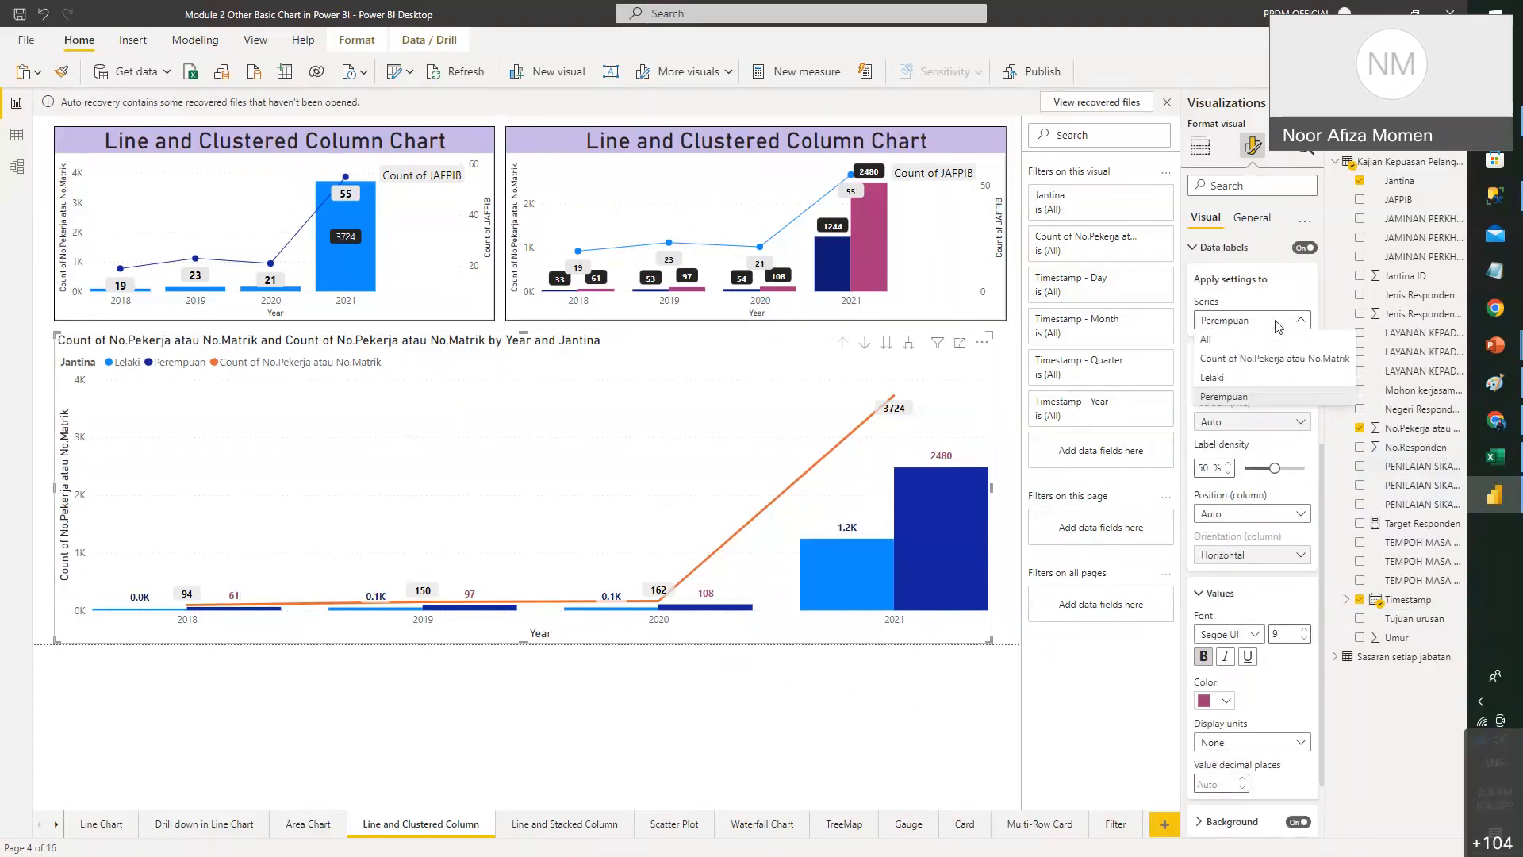
left_click(1242, 379)
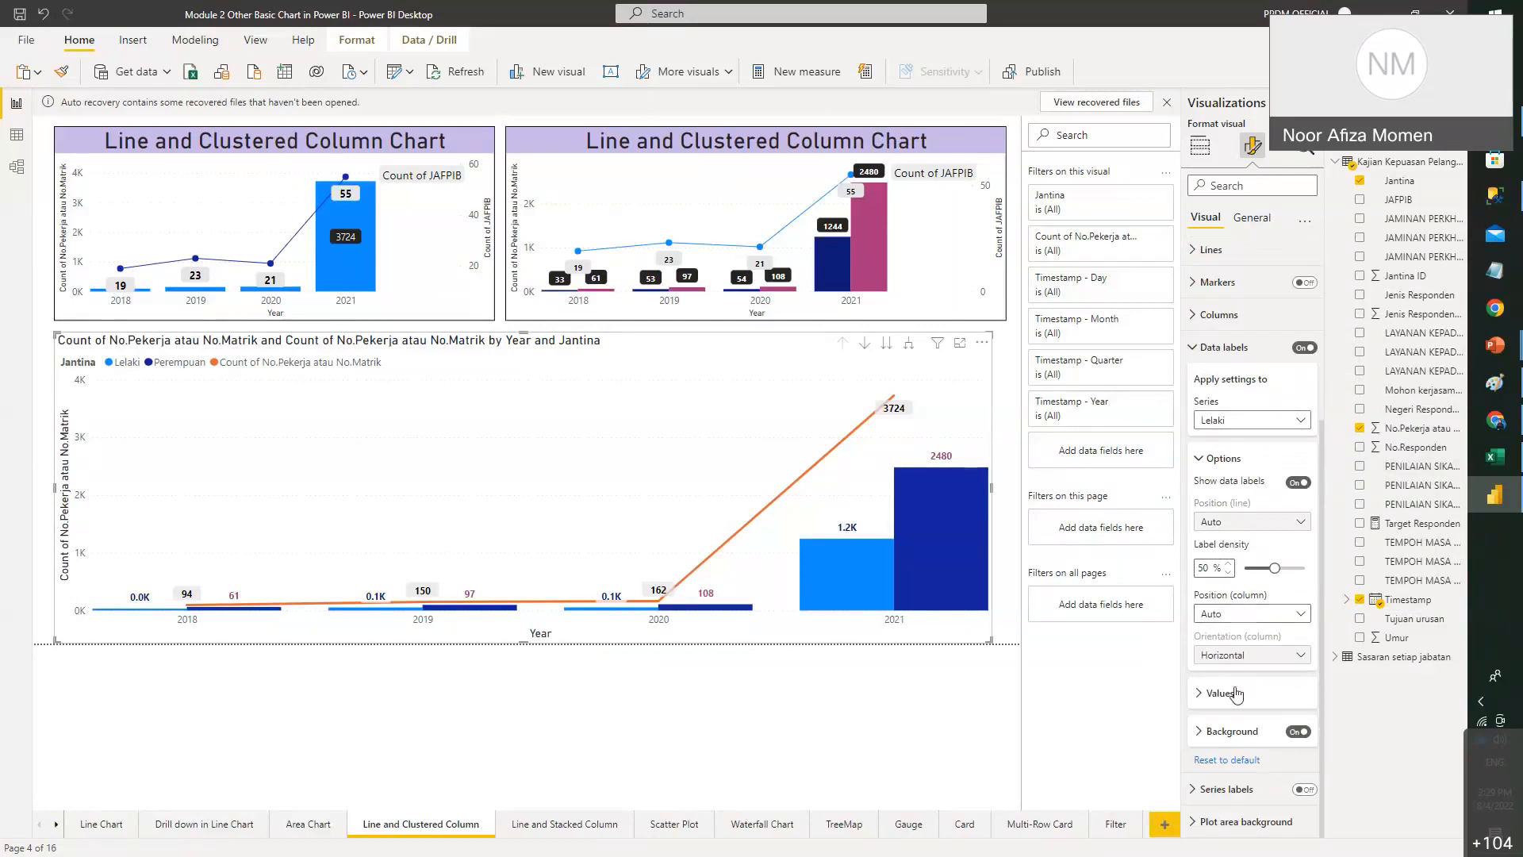
left_click(1235, 693)
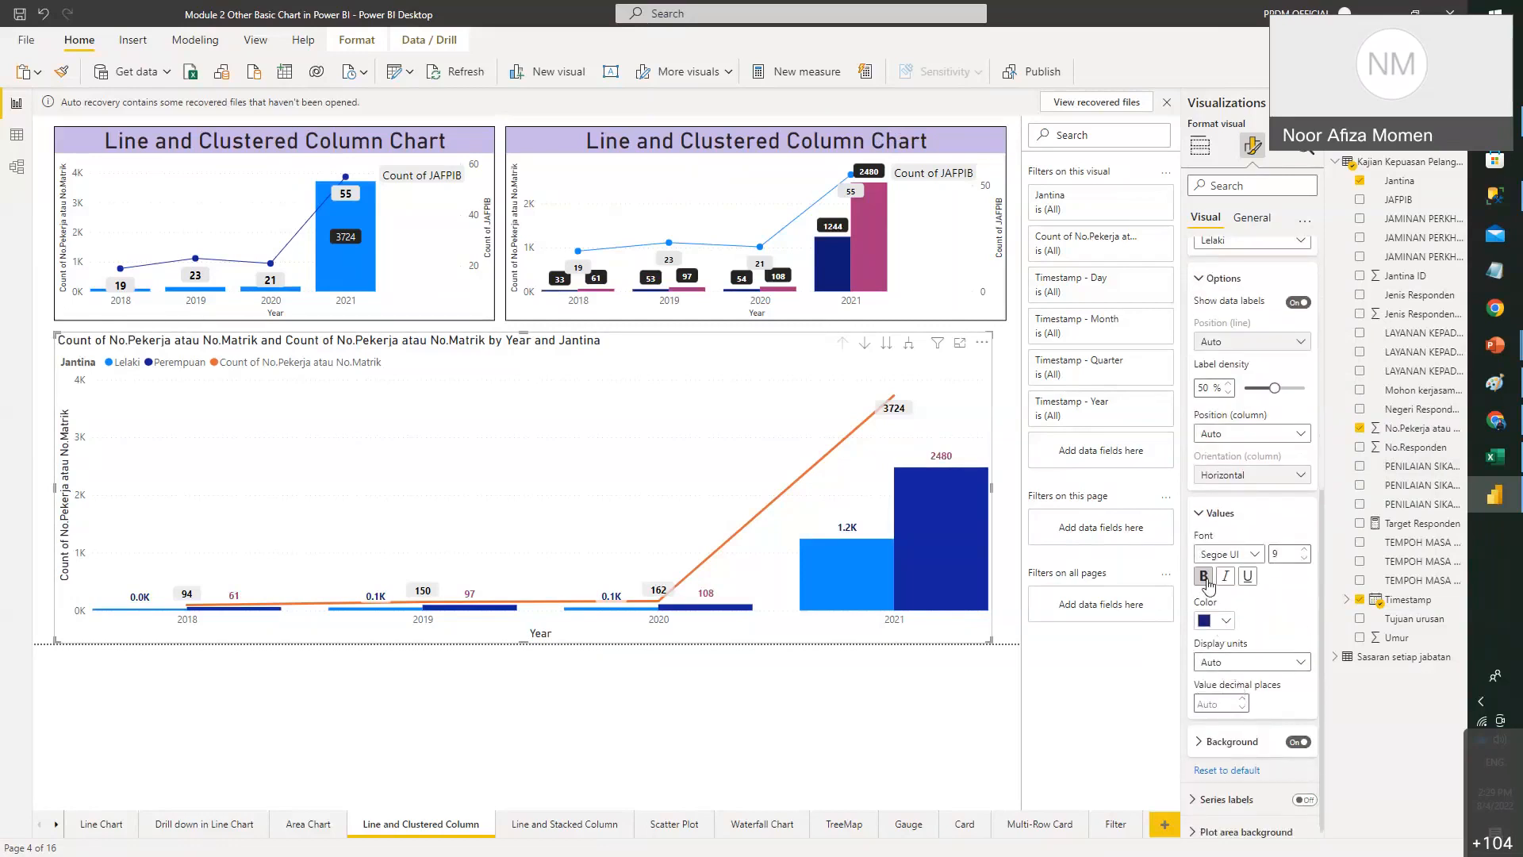
left_click(1245, 662)
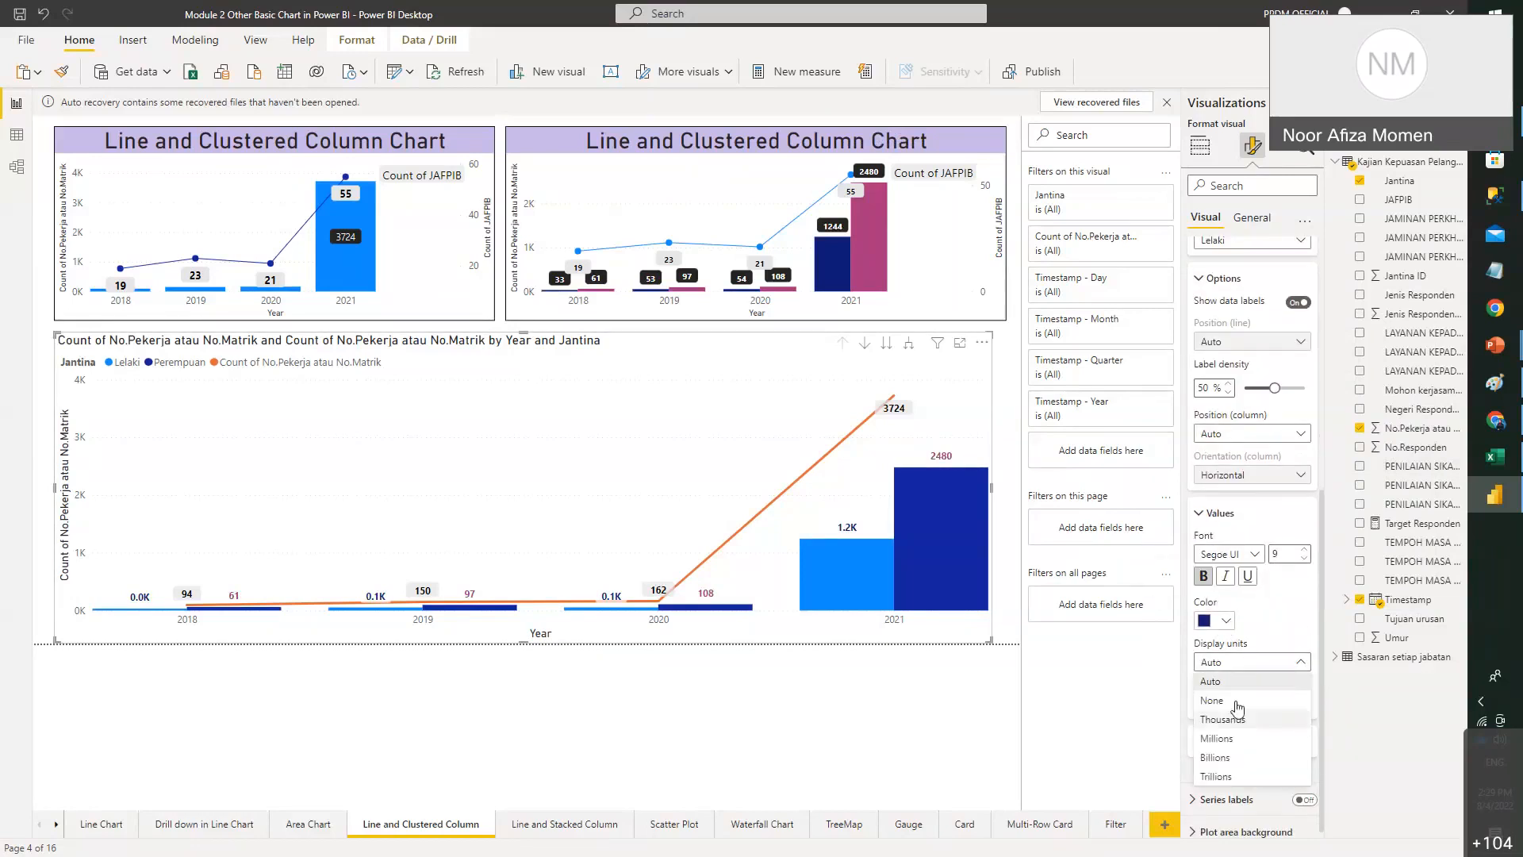
left_click(1238, 704)
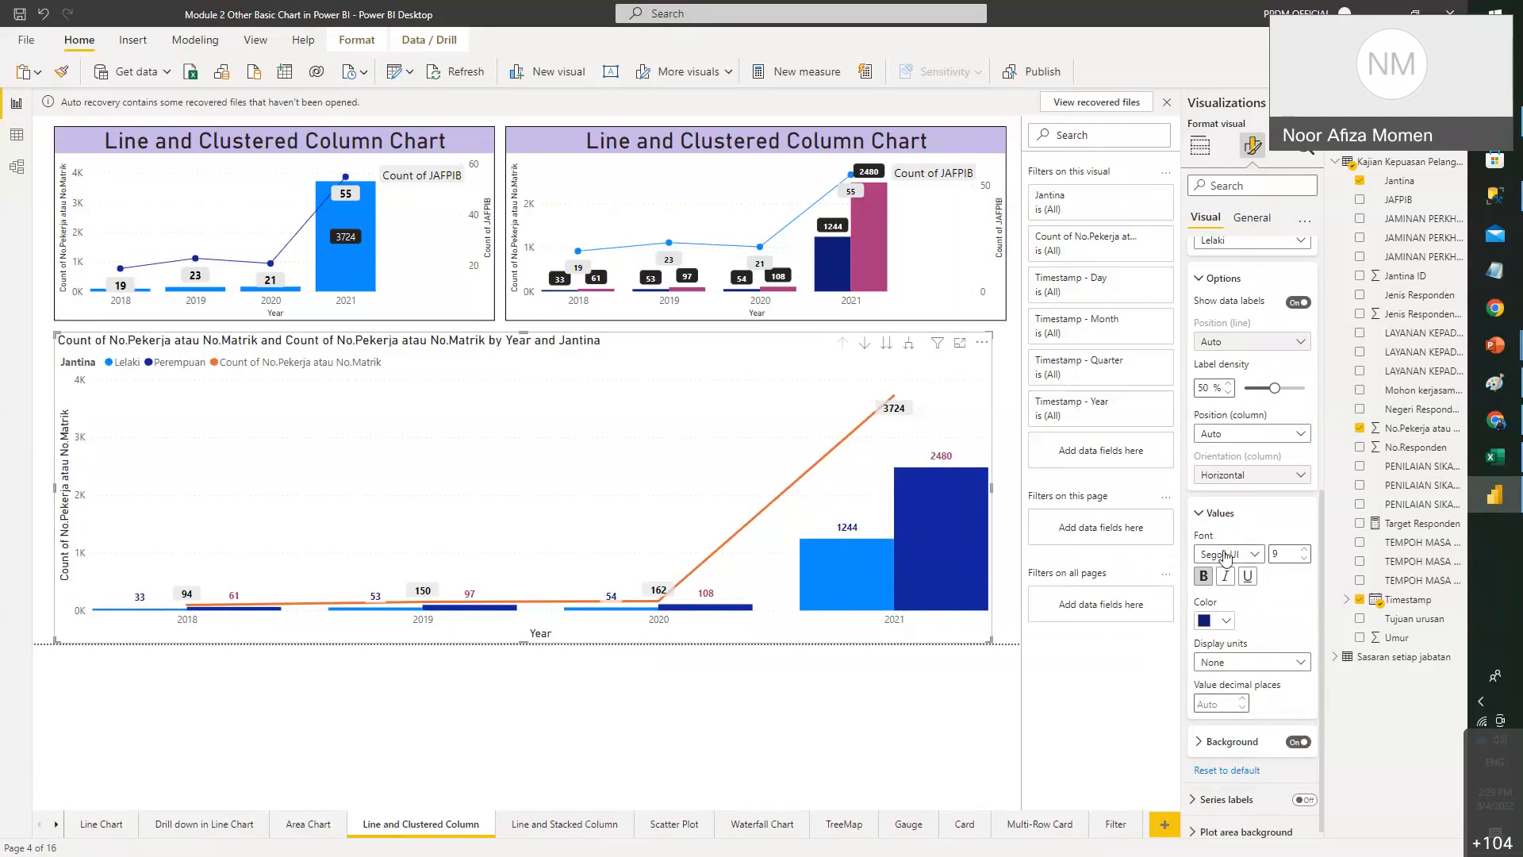
scroll(1219, 473, "up", 3)
scroll(1221, 473, "up", 2)
- Colour the Lelaki columns navy and the Perempuan columns pink
left_click(1195, 499)
scroll(1222, 493, "down", 1)
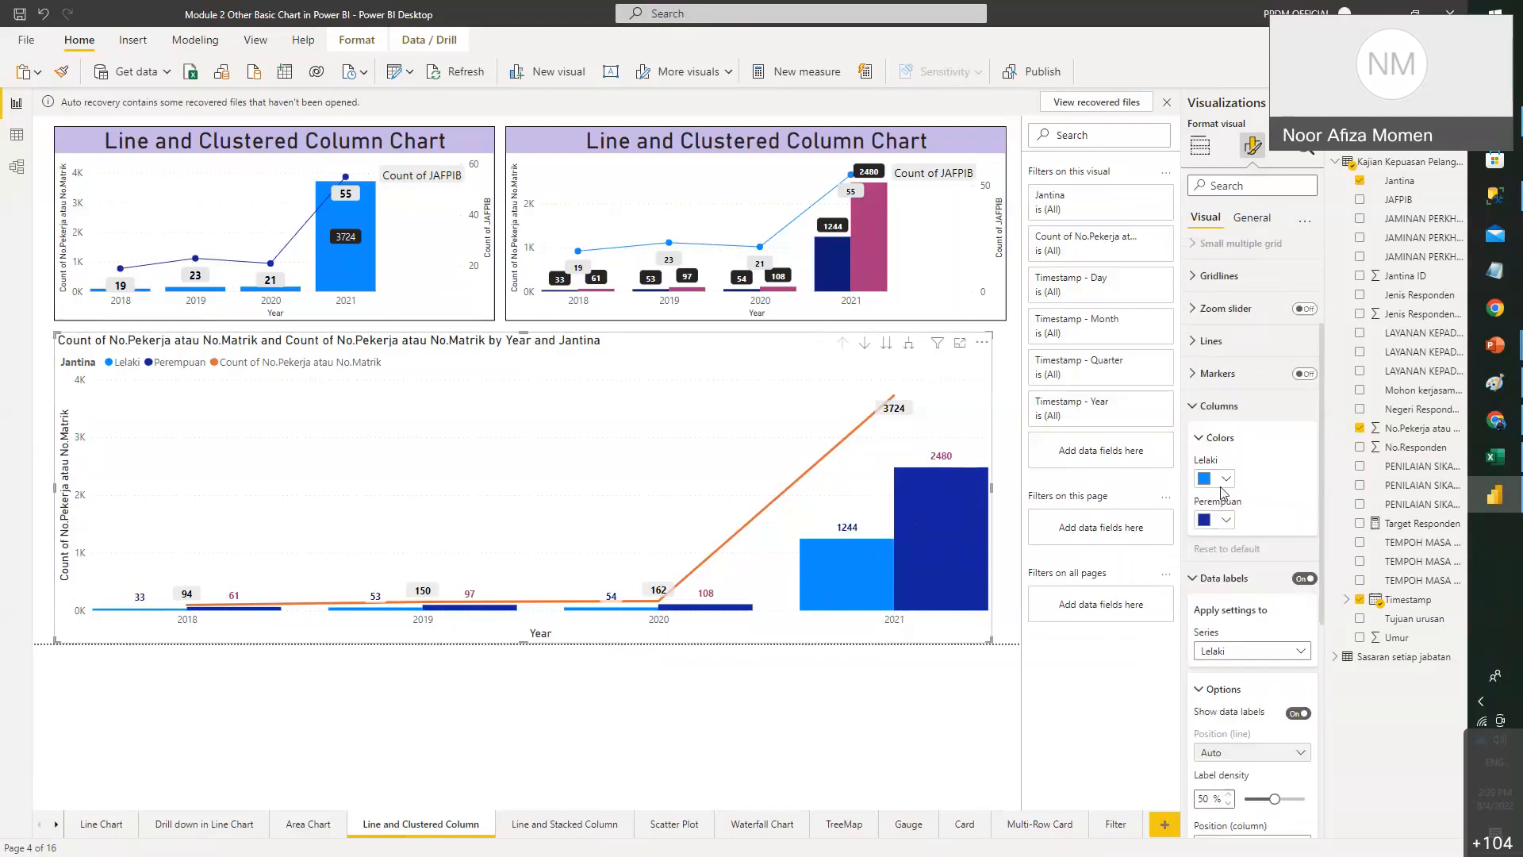
left_click(1224, 479)
left_click(1287, 638)
left_click(1222, 522)
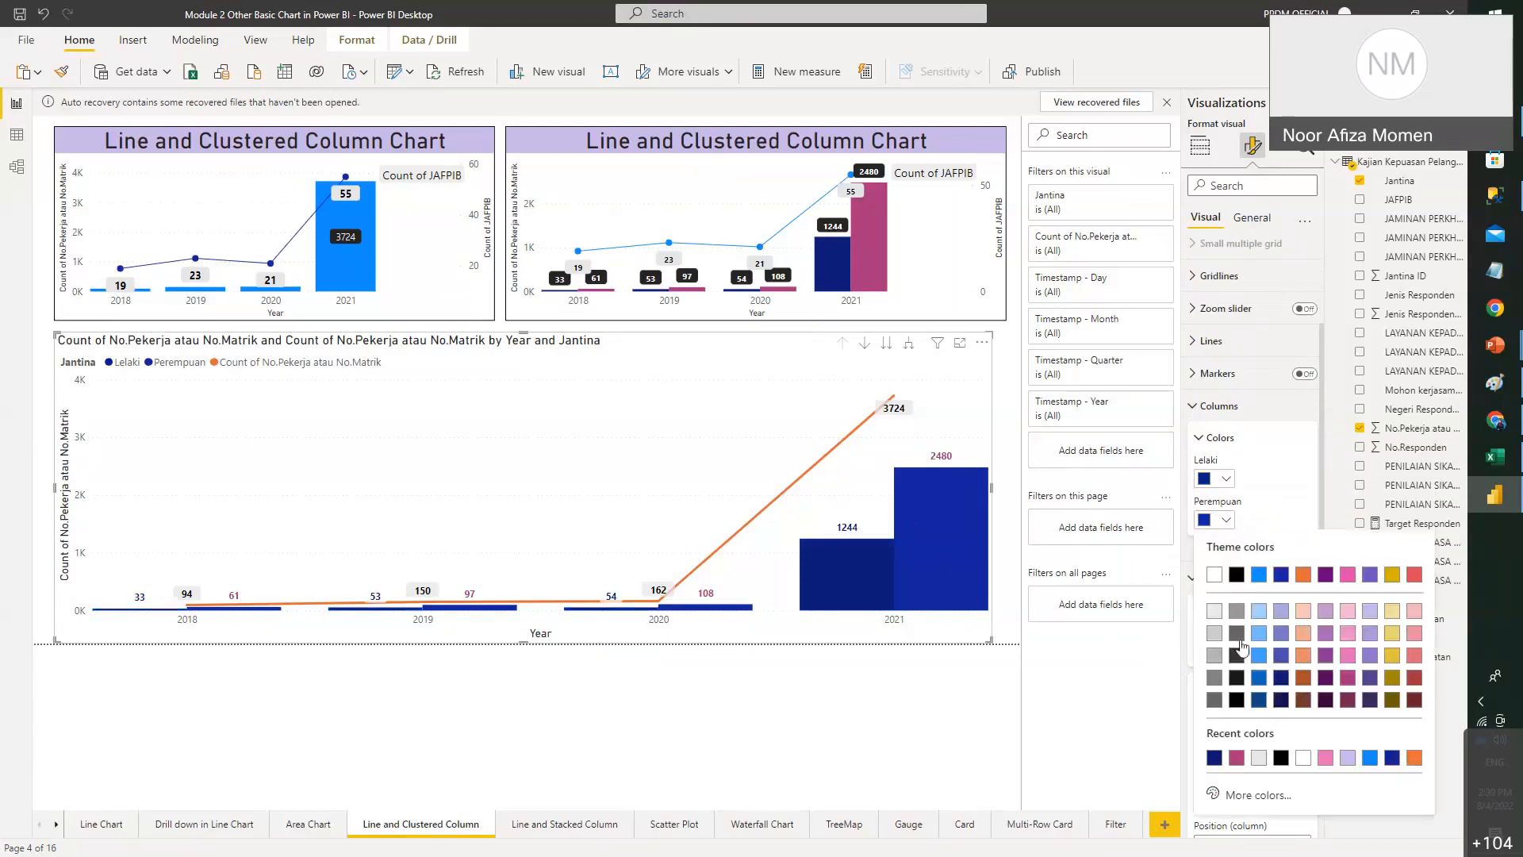
left_click(1242, 755)
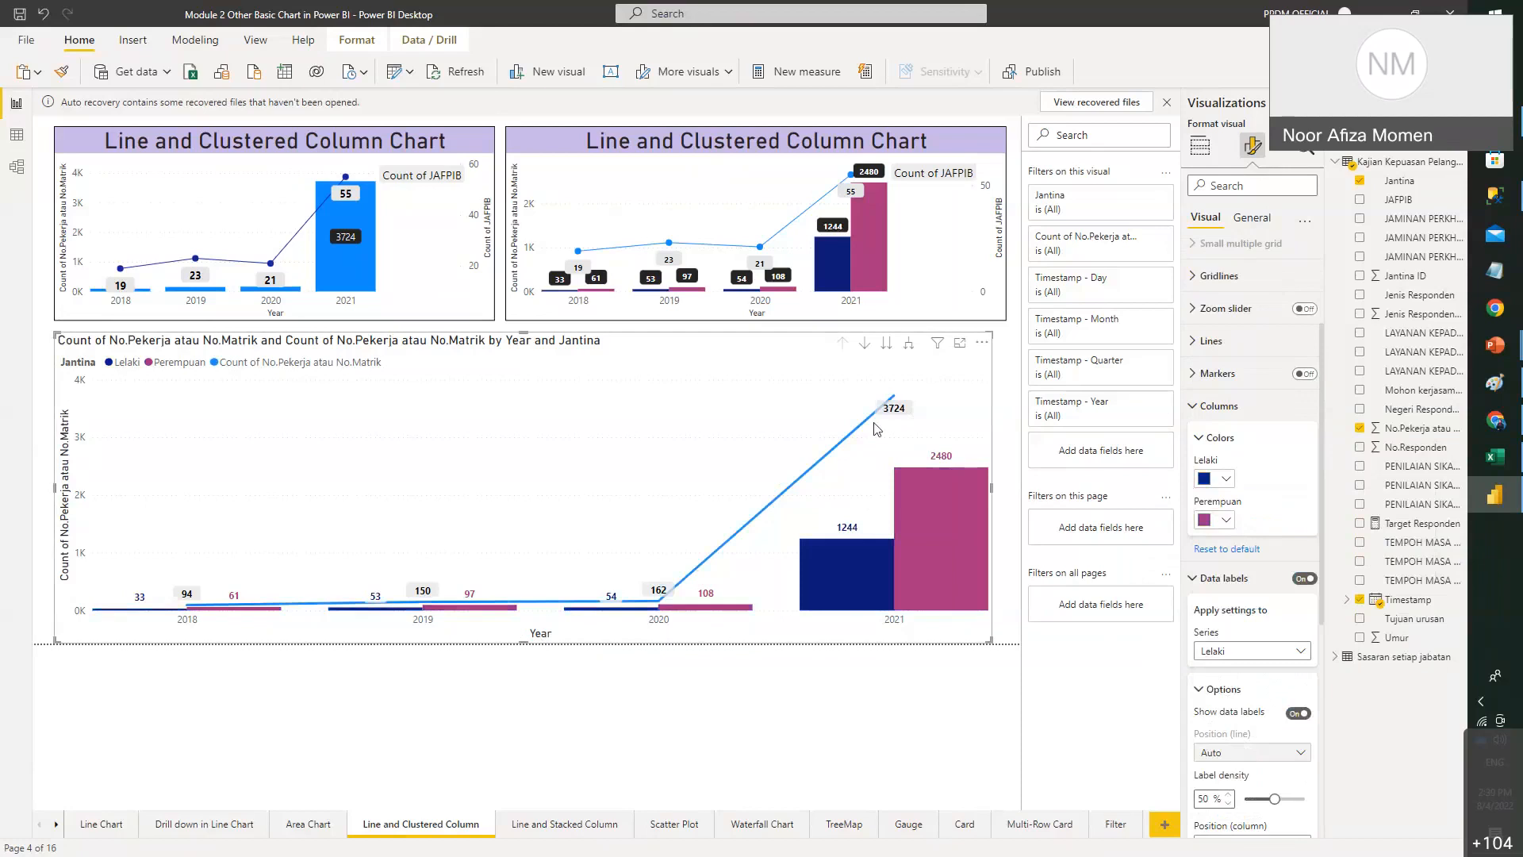
left_click(1217, 406)
- Make the count line black with markers, and resize the combo chart wider and shorter
left_click(1231, 342)
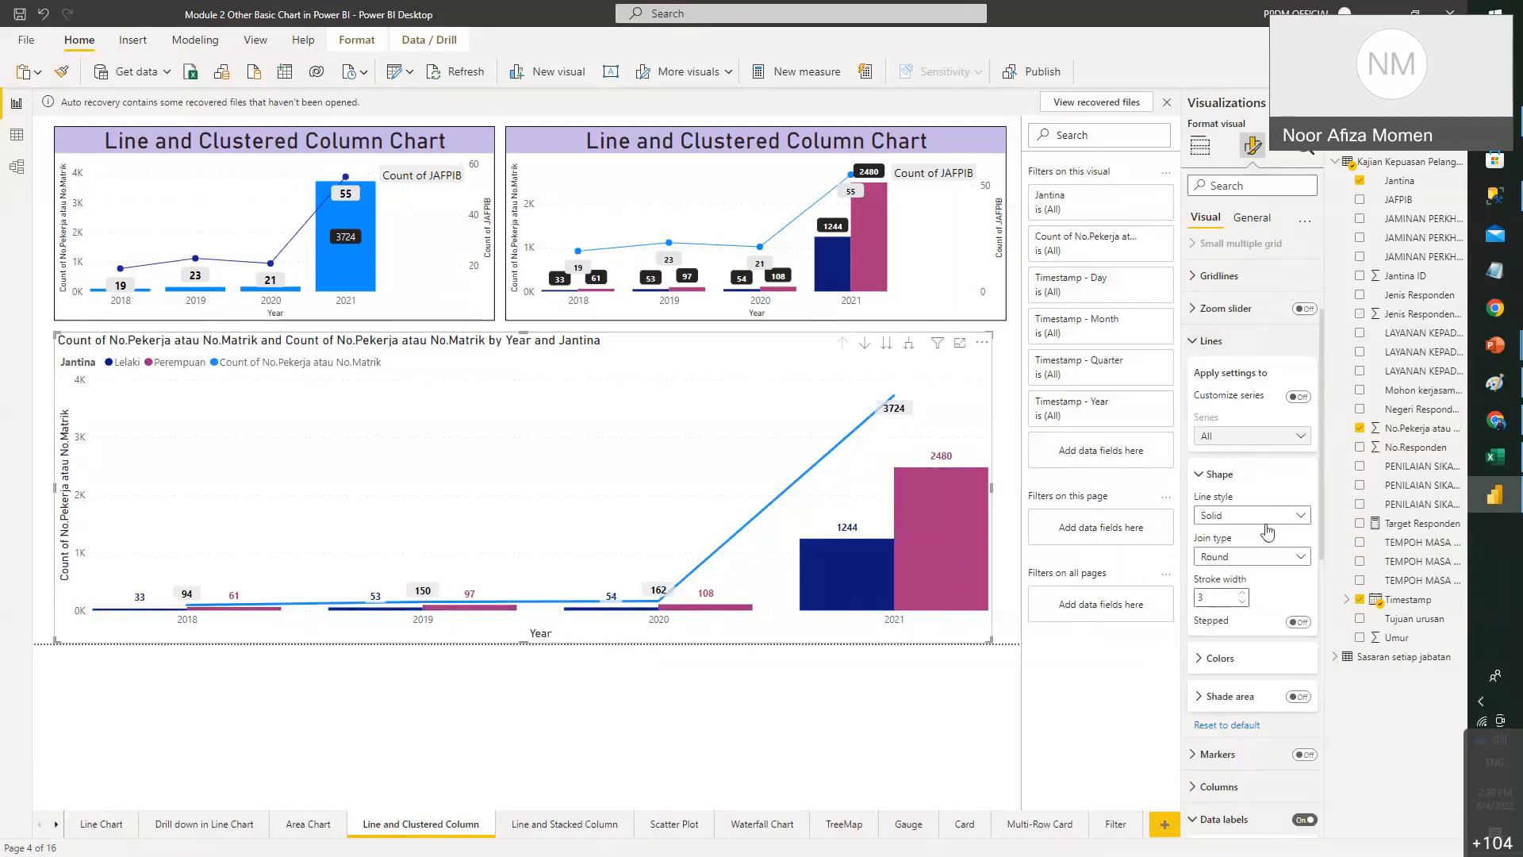
scroll(1258, 619, "down", 1)
left_click(1240, 578)
scroll(1197, 520, "down", 1)
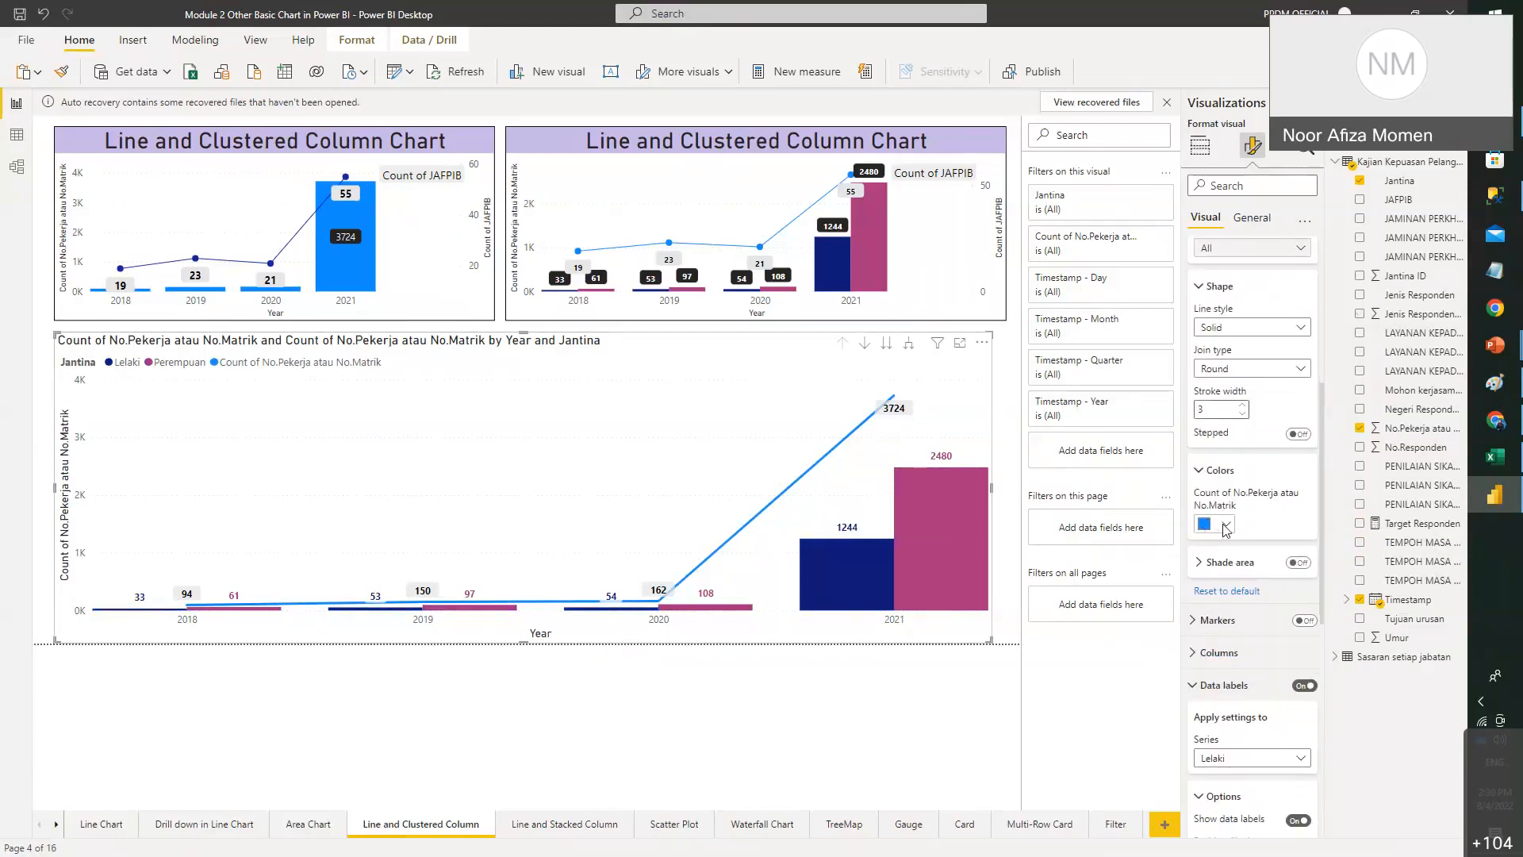
left_click(1225, 524)
left_click(1237, 579)
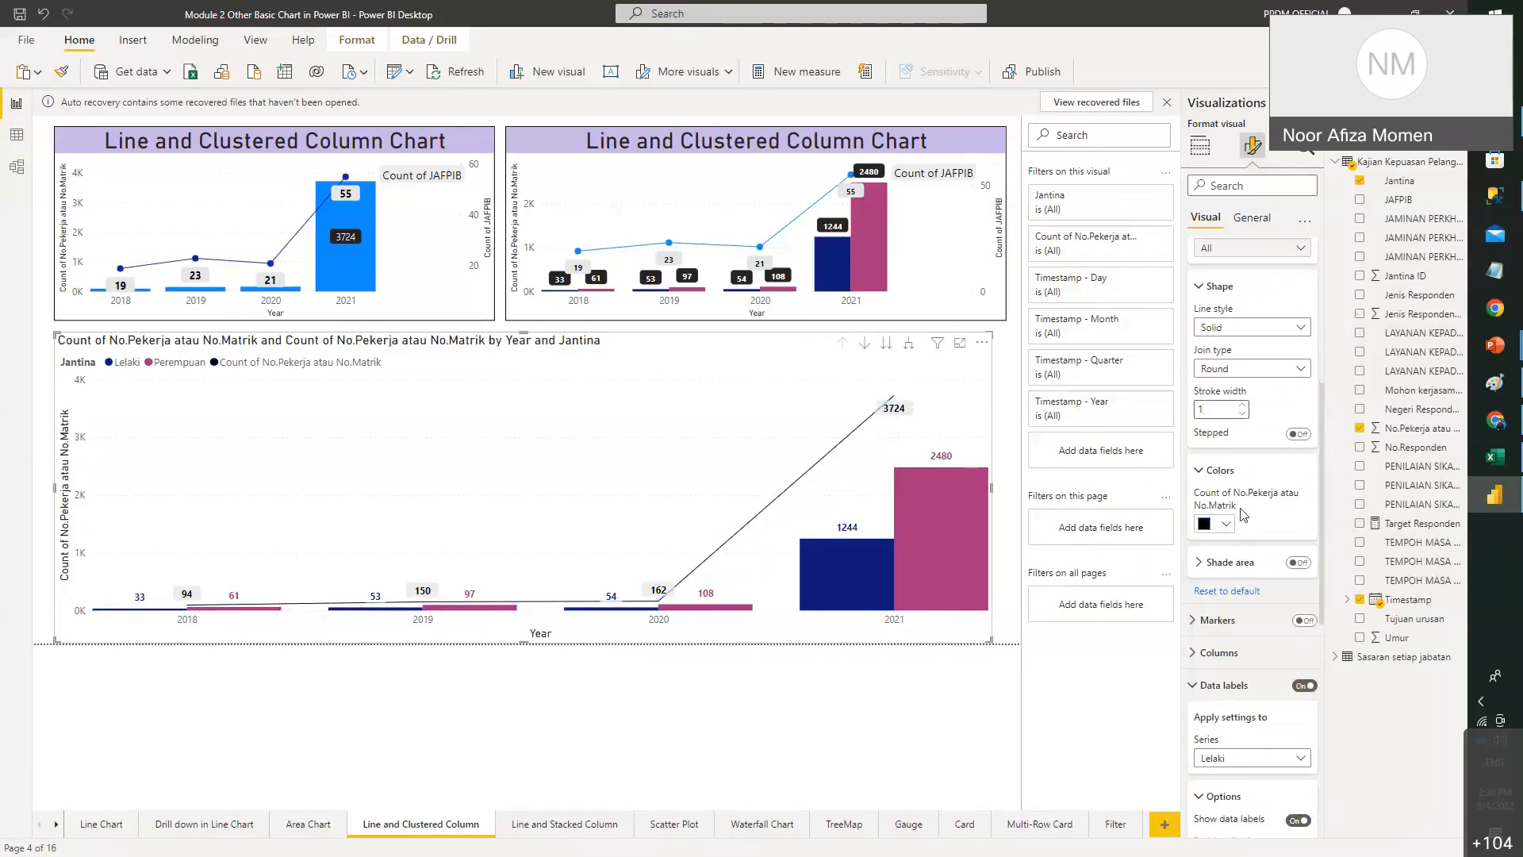
scroll(1245, 515, "up", 1)
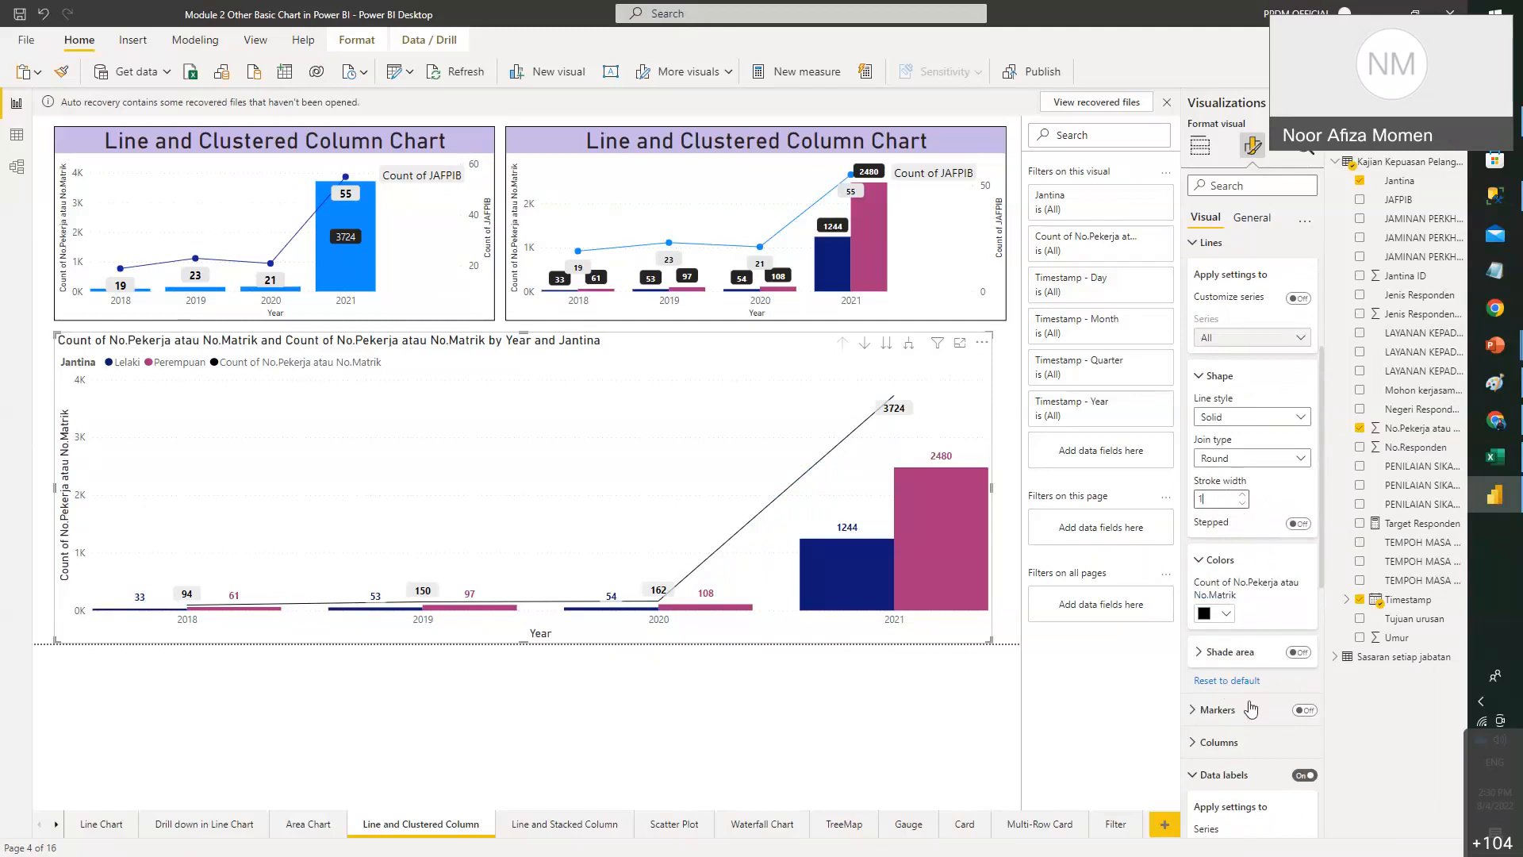
left_click(1304, 710)
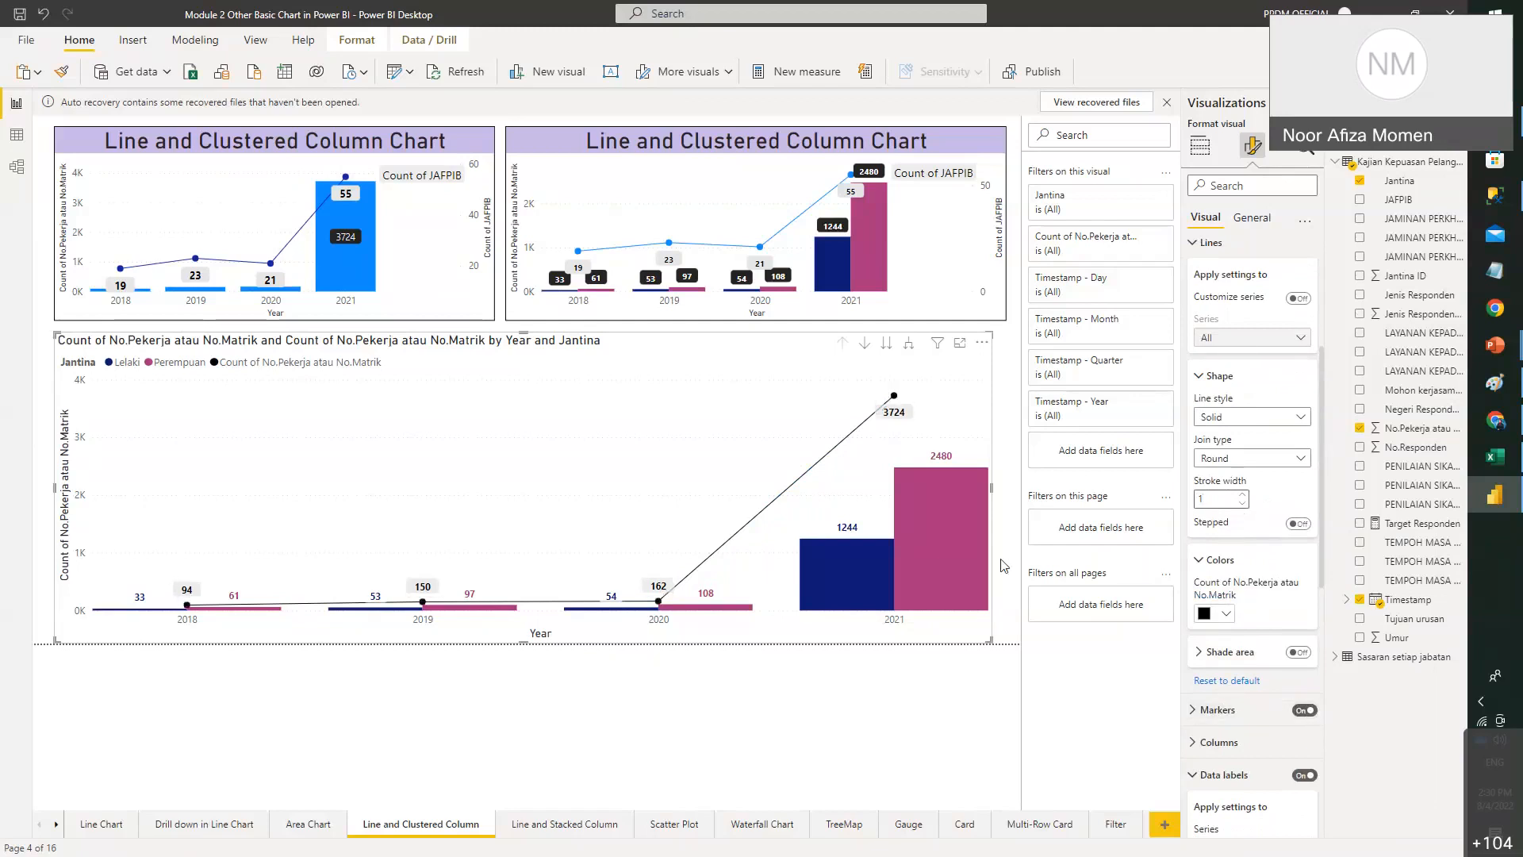
left_click_drag(1006, 638, 1019, 600)
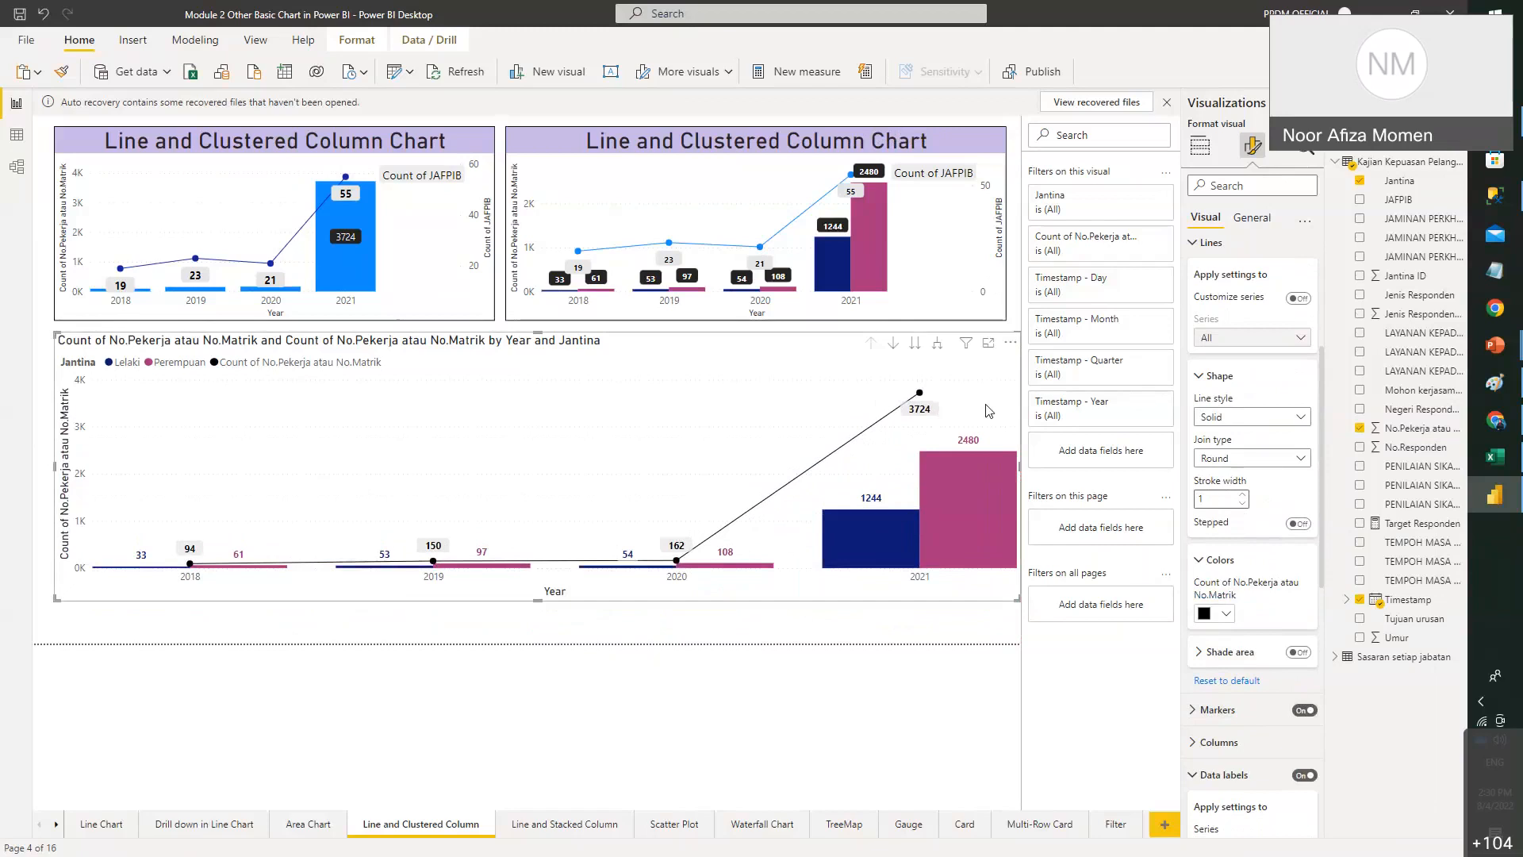
- Return to the Build visual pane, then show slide 13 of the Module 2 PowerPoint deck
left_click(1201, 146)
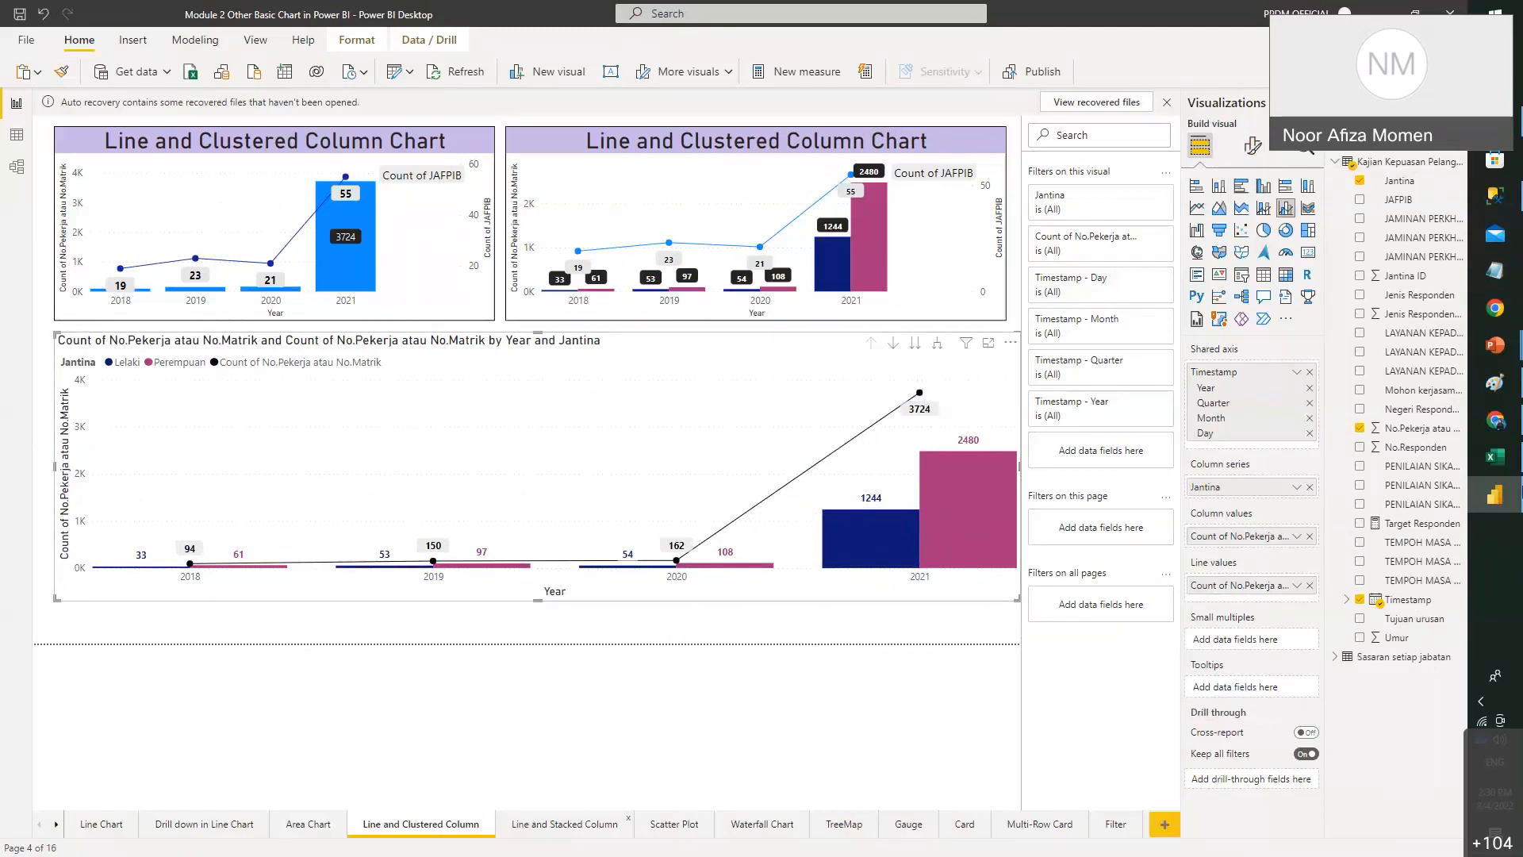
mouse_move(1495, 345)
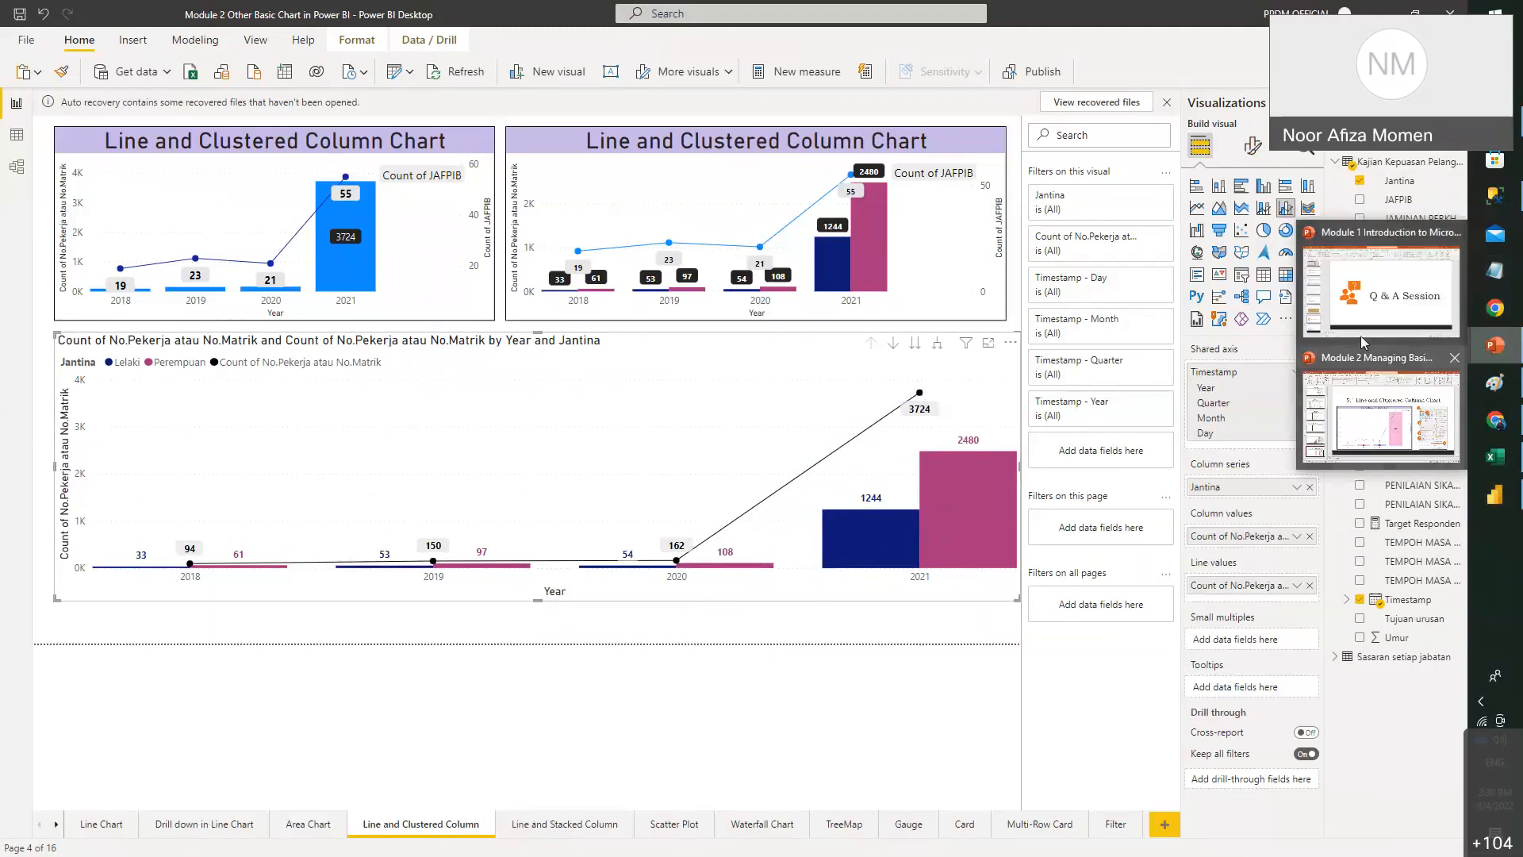
left_click(1377, 408)
scroll(109, 731, "down", 3)
scroll(108, 731, "down", 3)
key("Down")
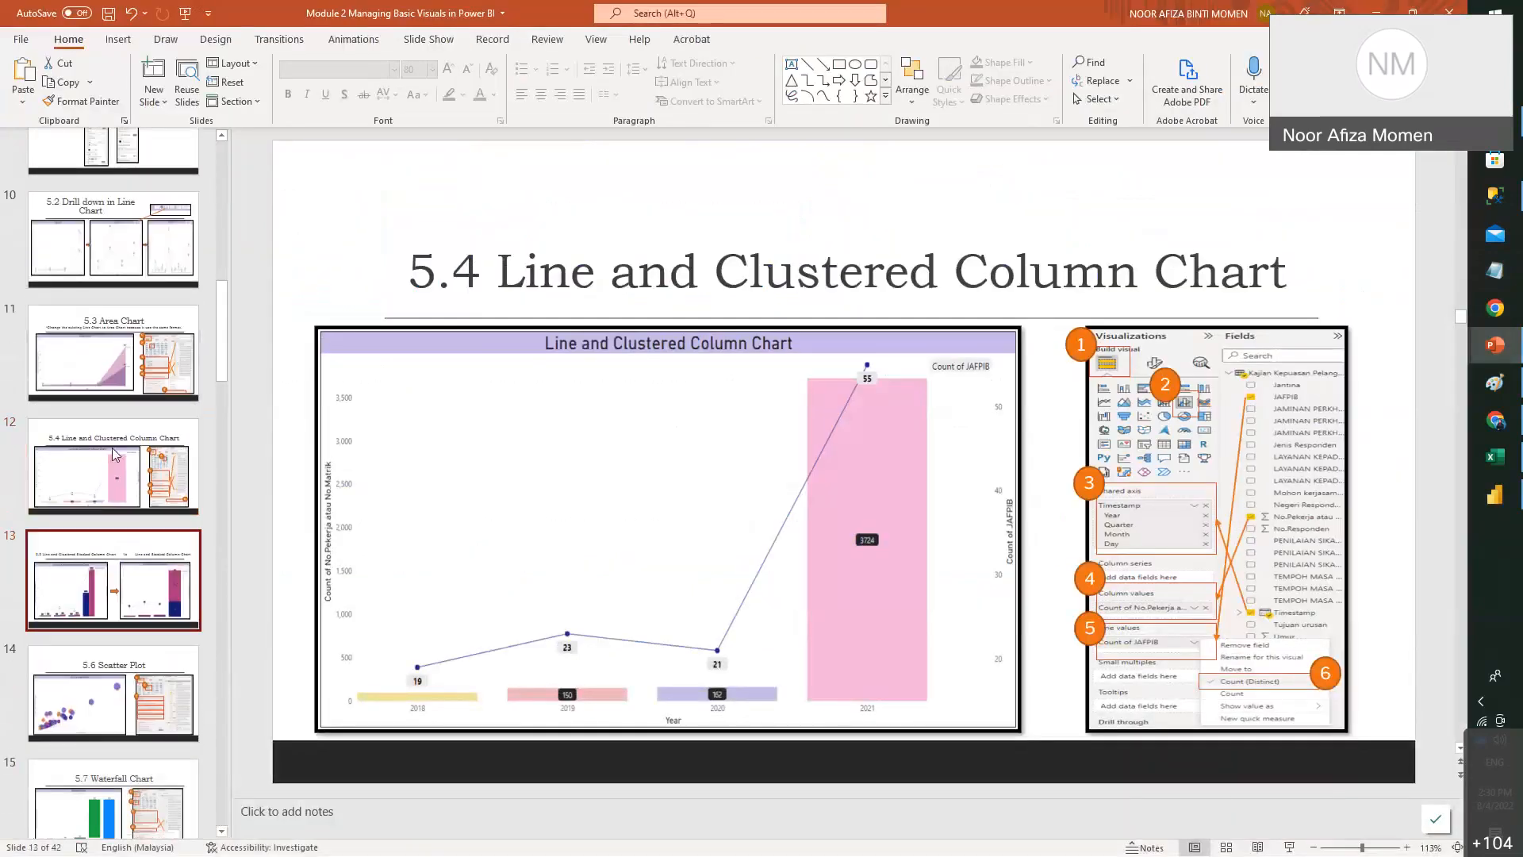
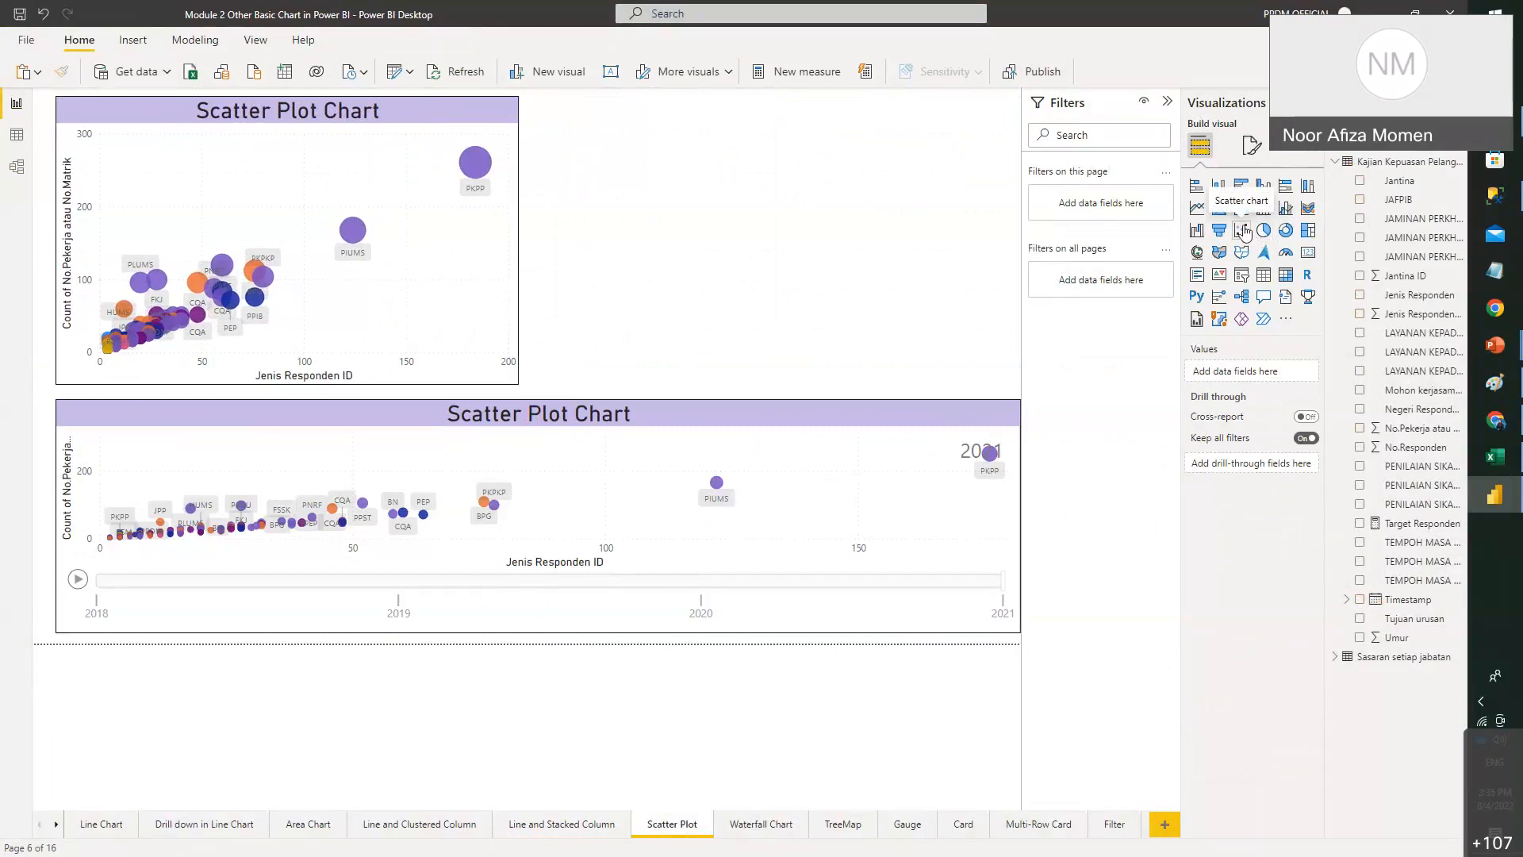
- Insert a blank scatter visual on the Scatter Plot page and reselect the original bubble chart
left_click(1242, 230)
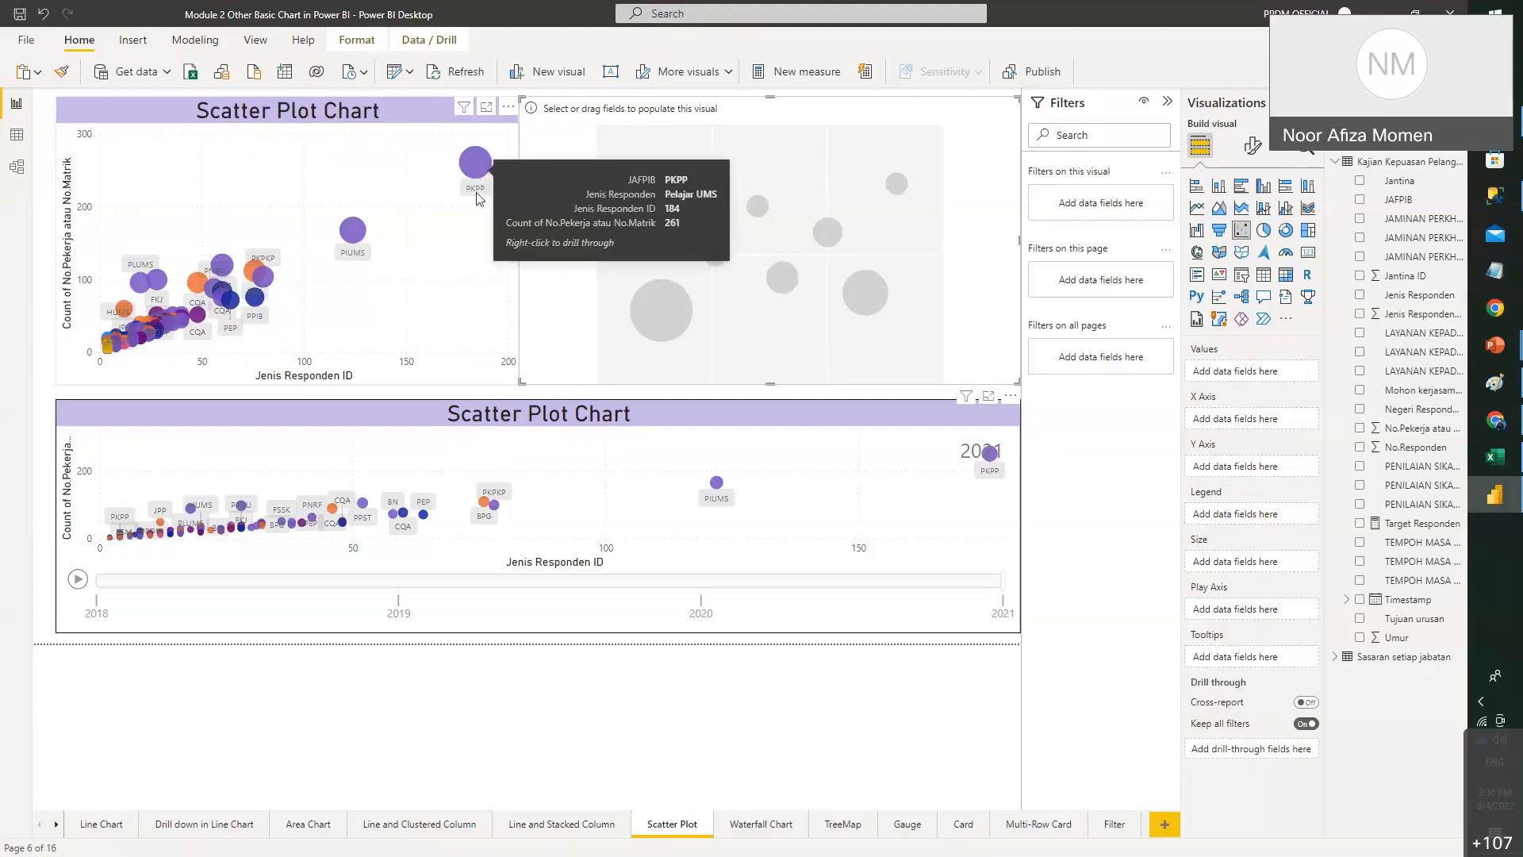
mouse_move(481, 159)
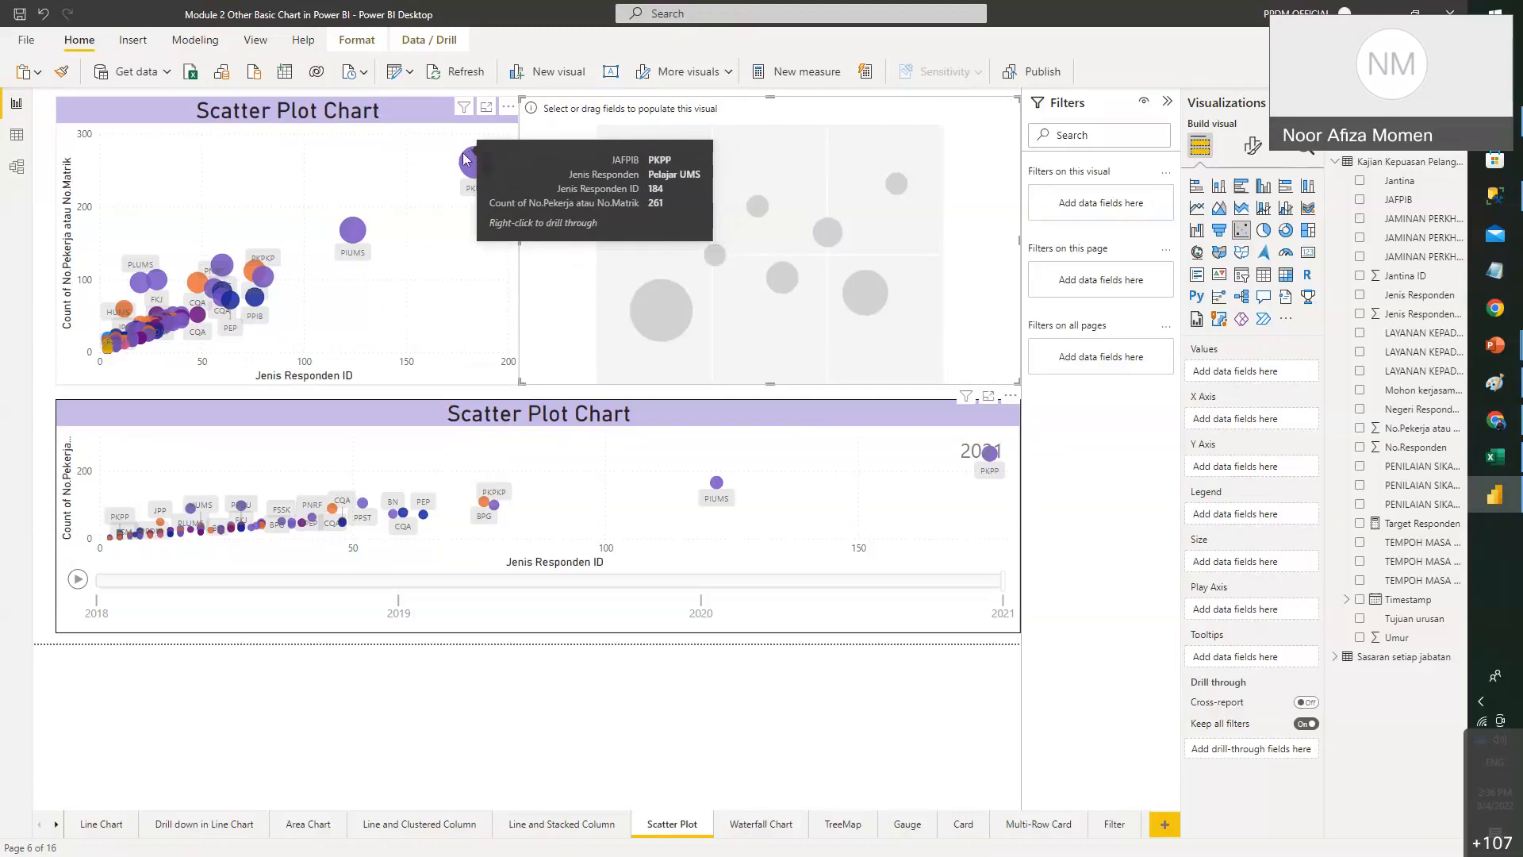
left_click(441, 253)
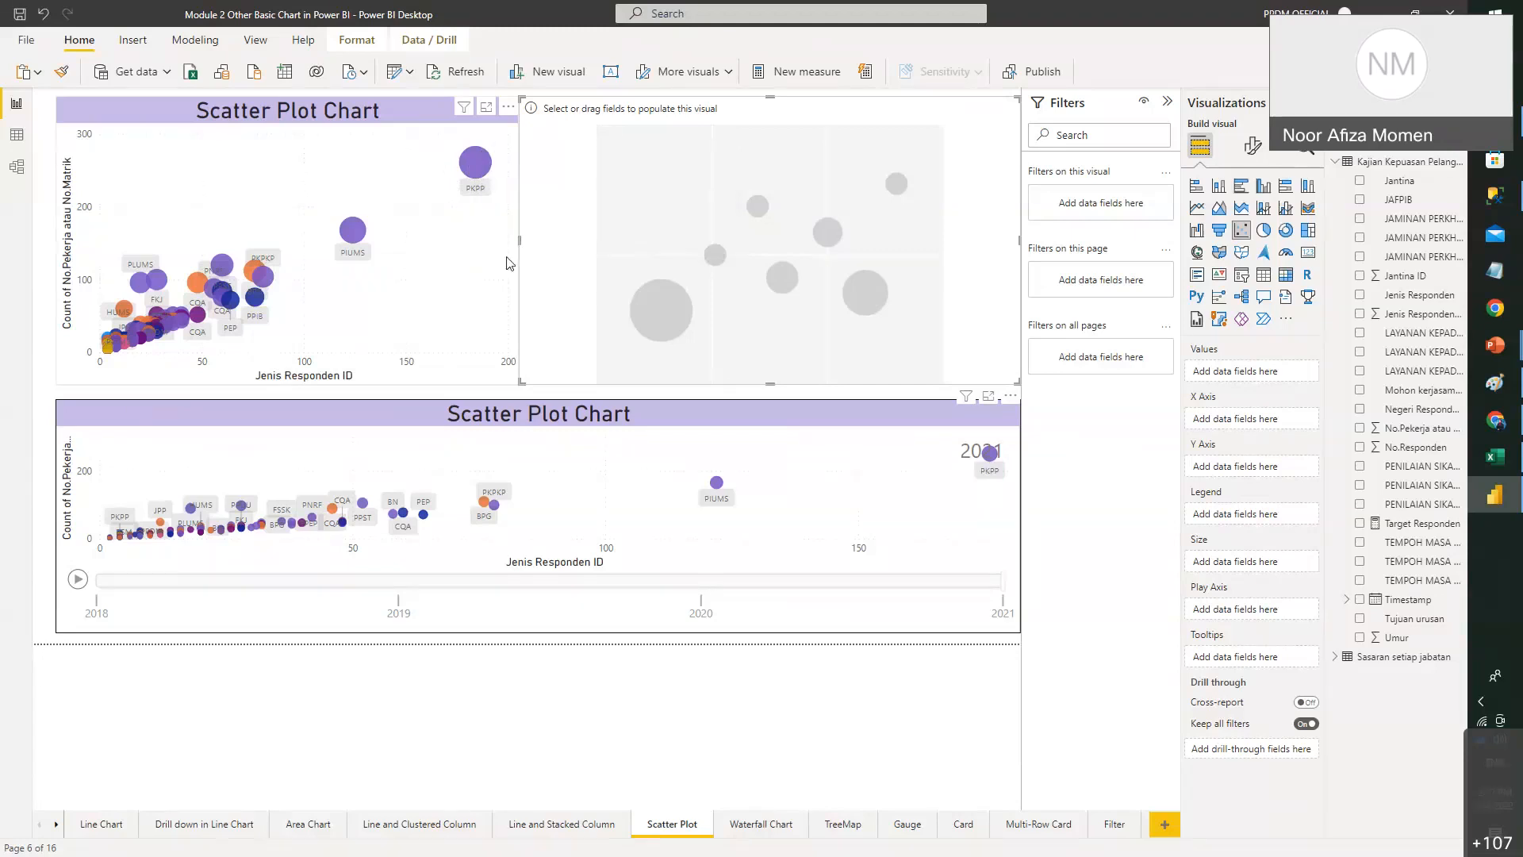
- Narrow the bubble scatter chart to the left half and size the empty chart beside it
left_click_drag(509, 380, 1044, 579)
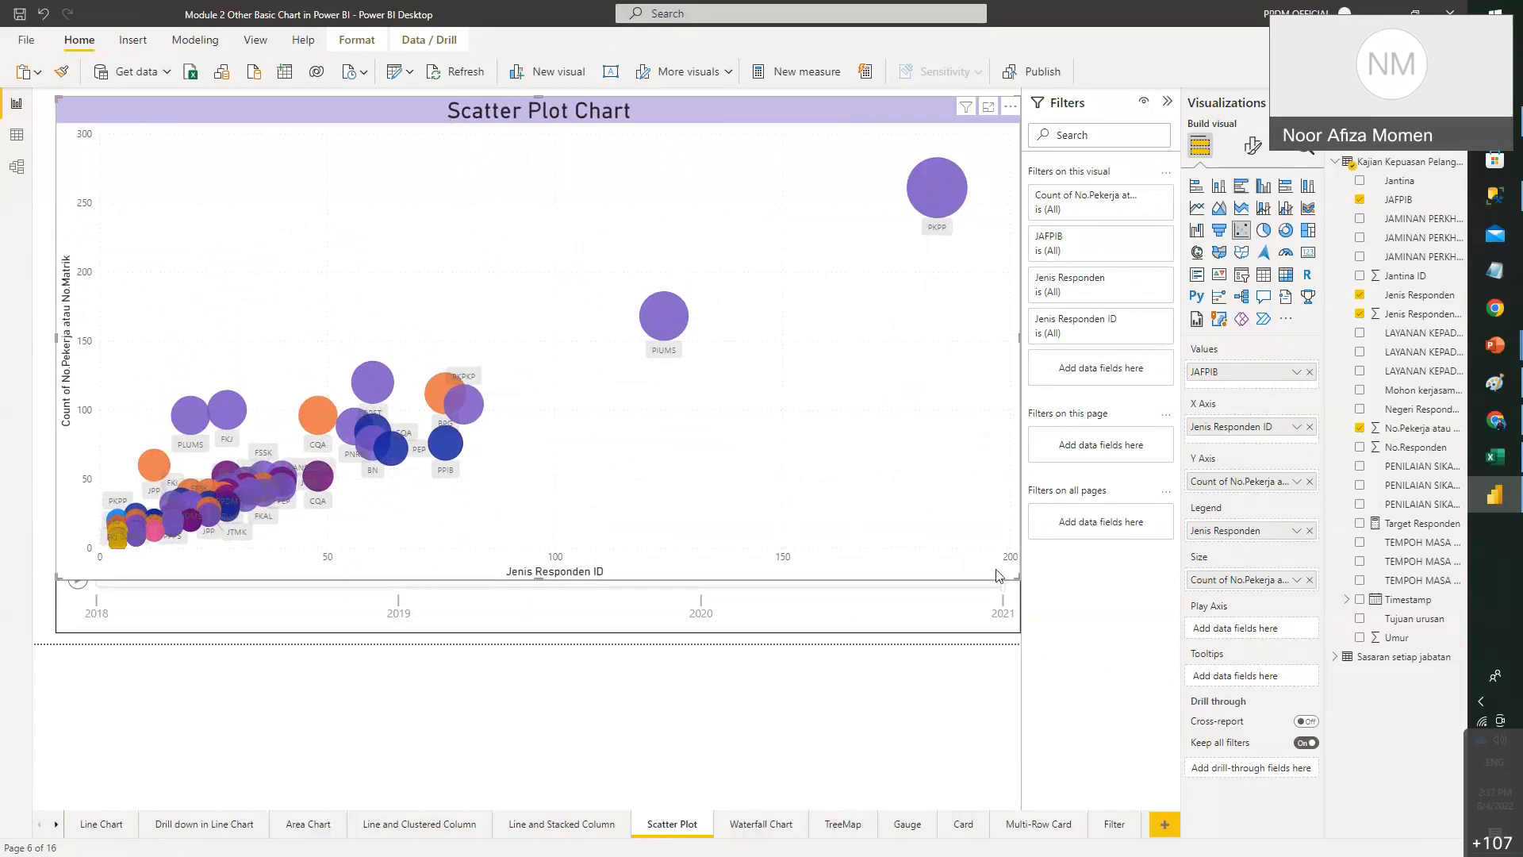
left_click_drag(1014, 583, 778, 399)
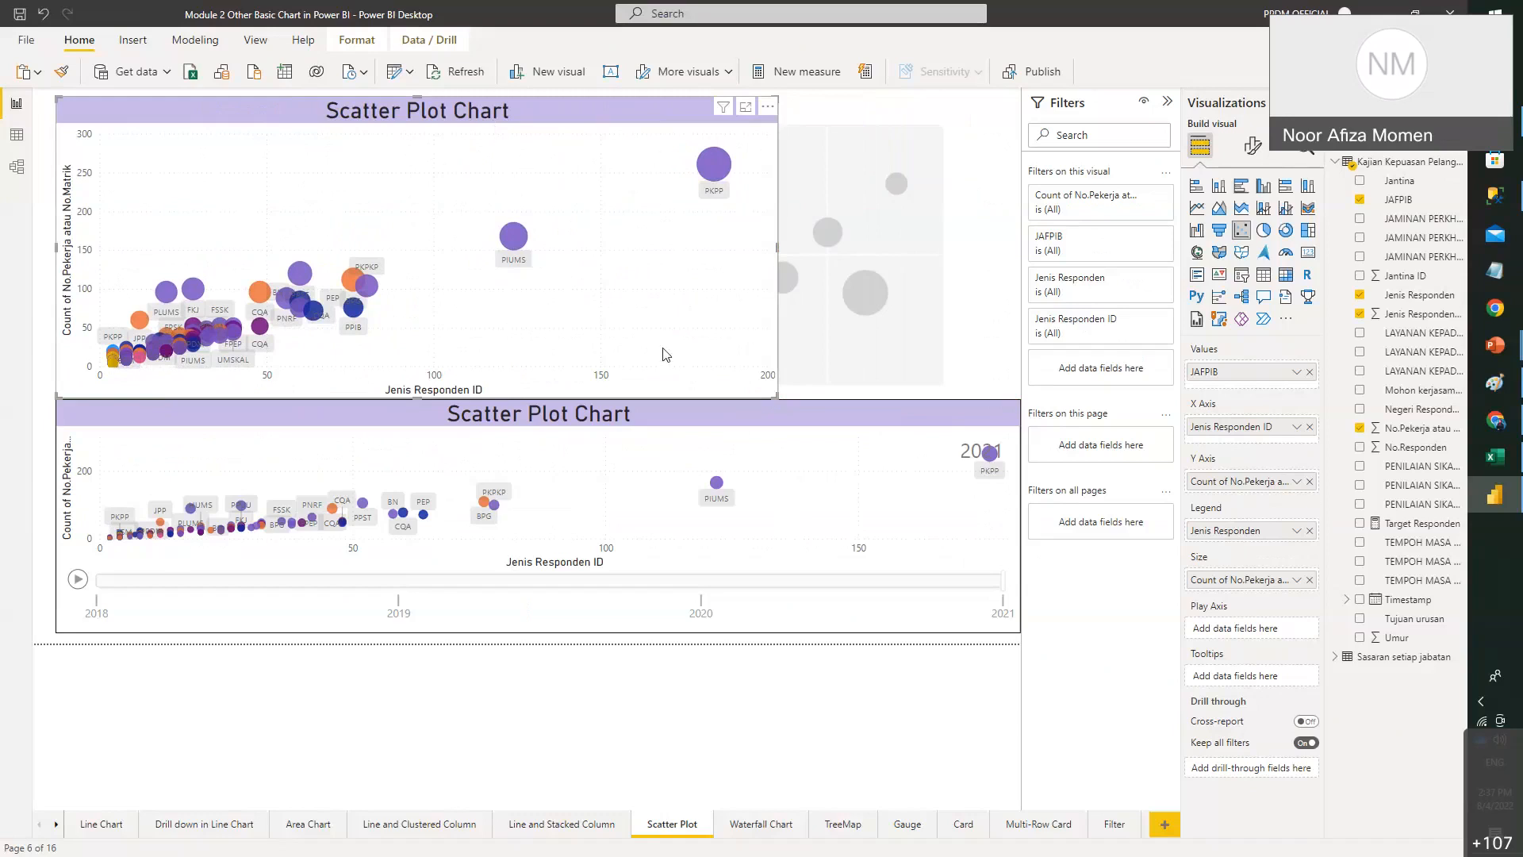
left_click_drag(774, 396, 970, 346)
left_click_drag(822, 386, 587, 393)
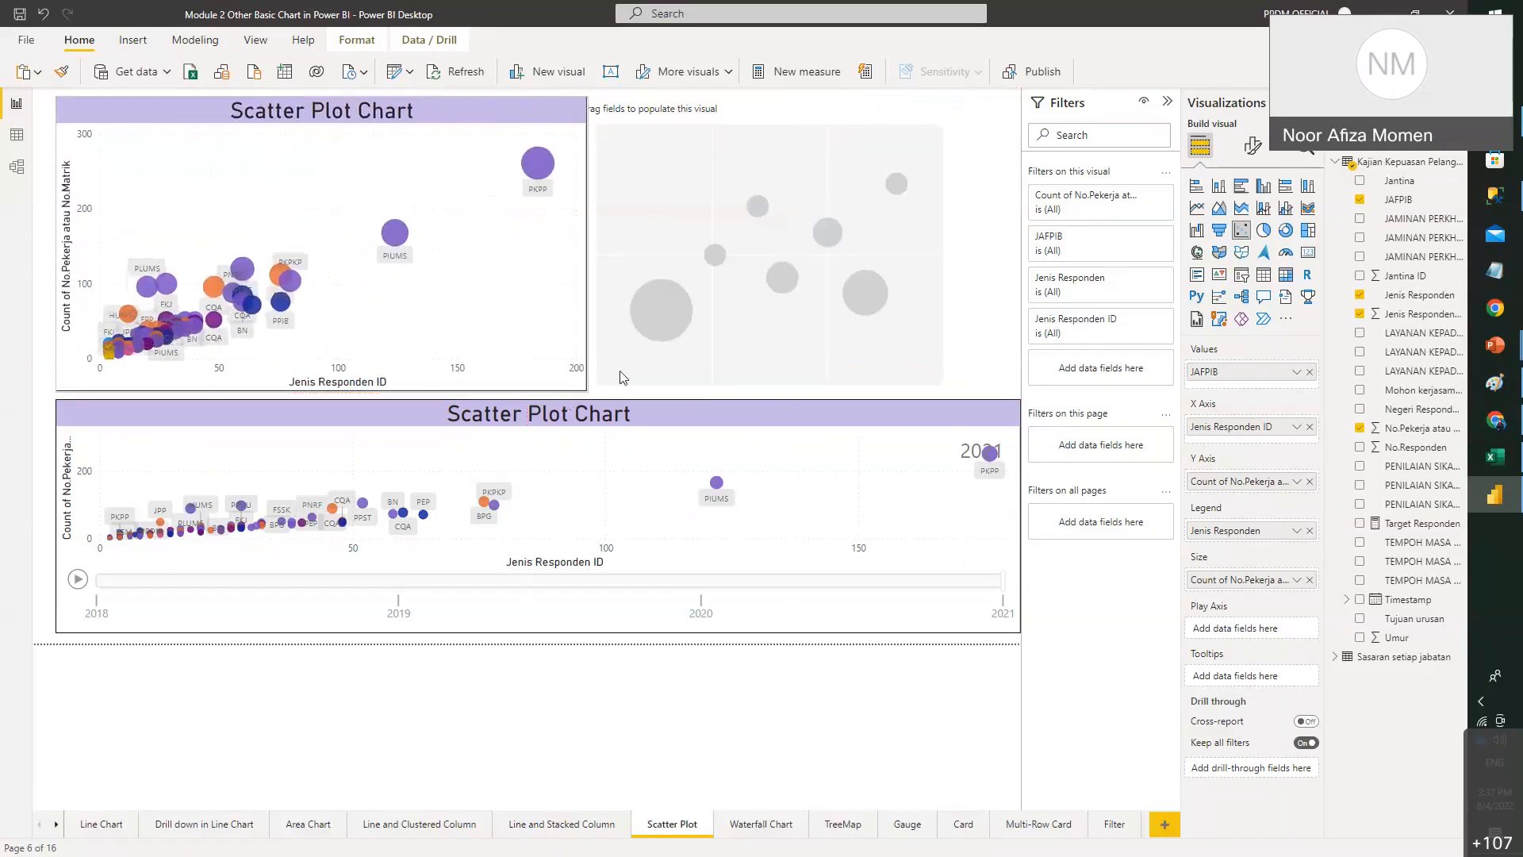
left_click(760, 225)
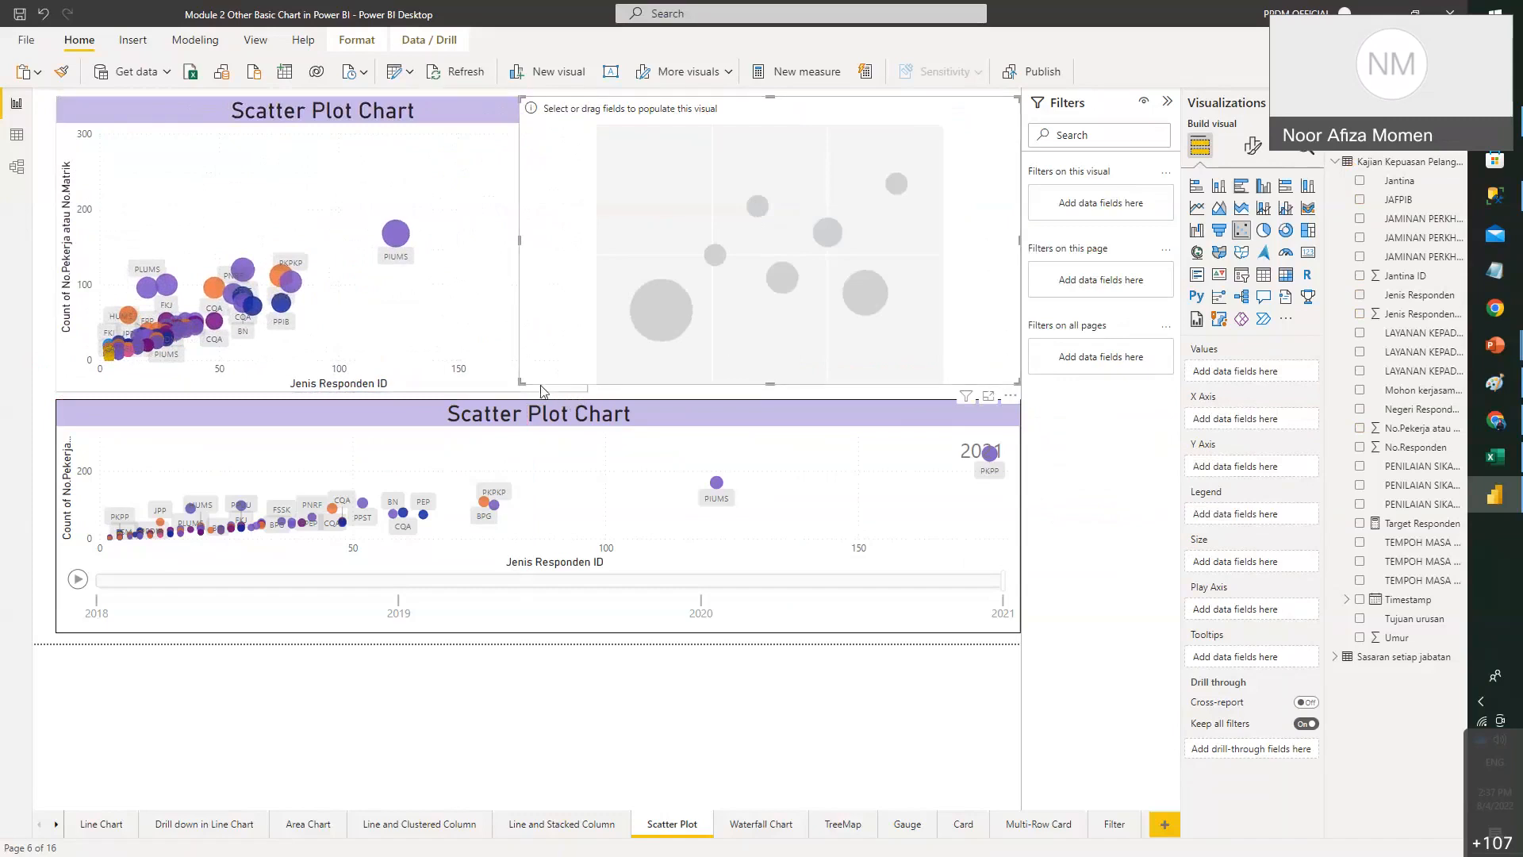
left_click_drag(532, 386, 596, 391)
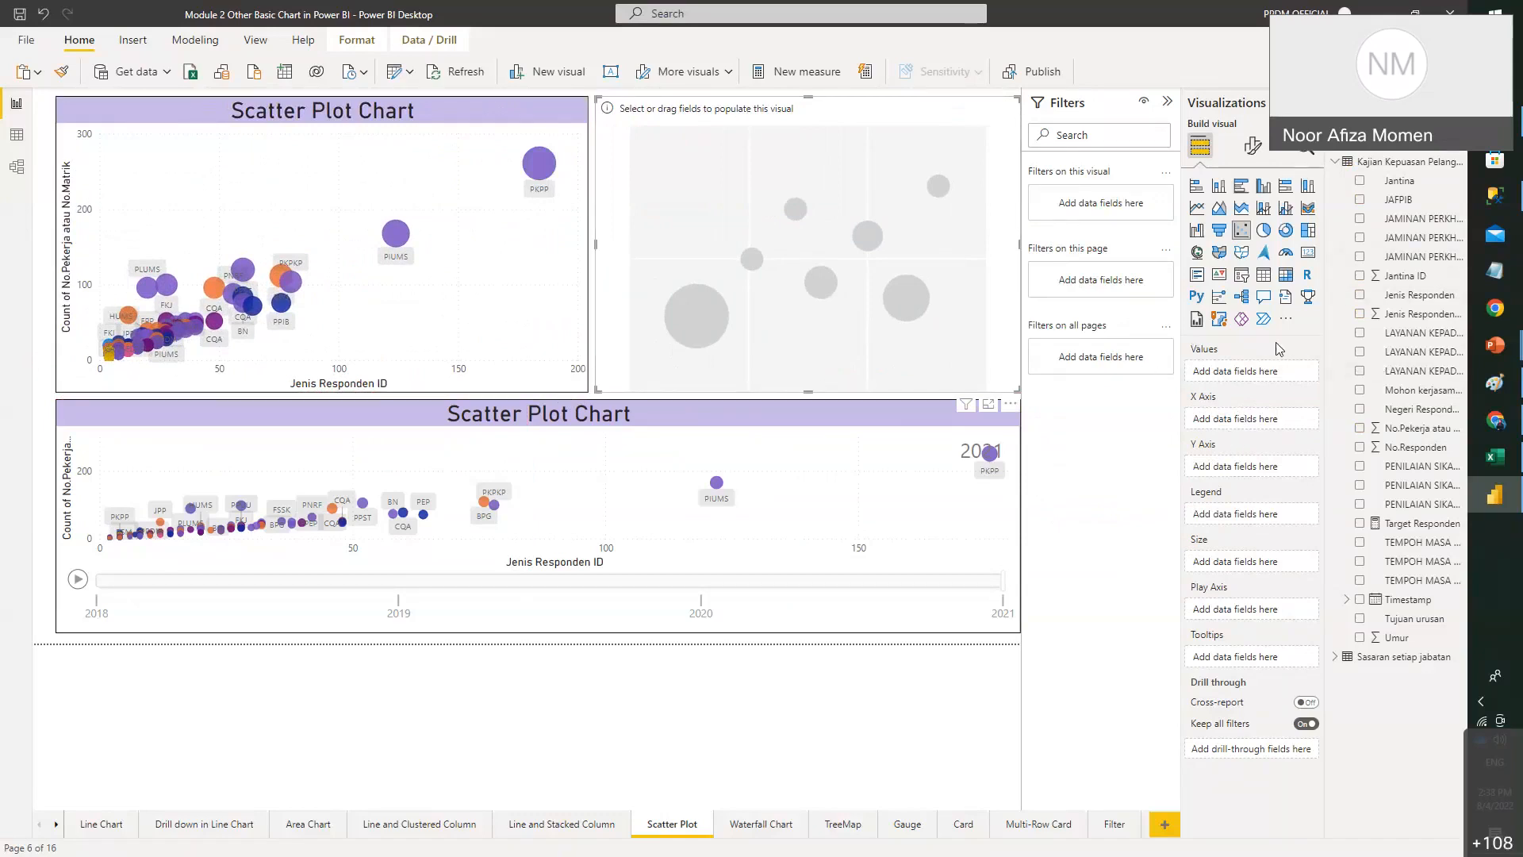
left_click(491, 193)
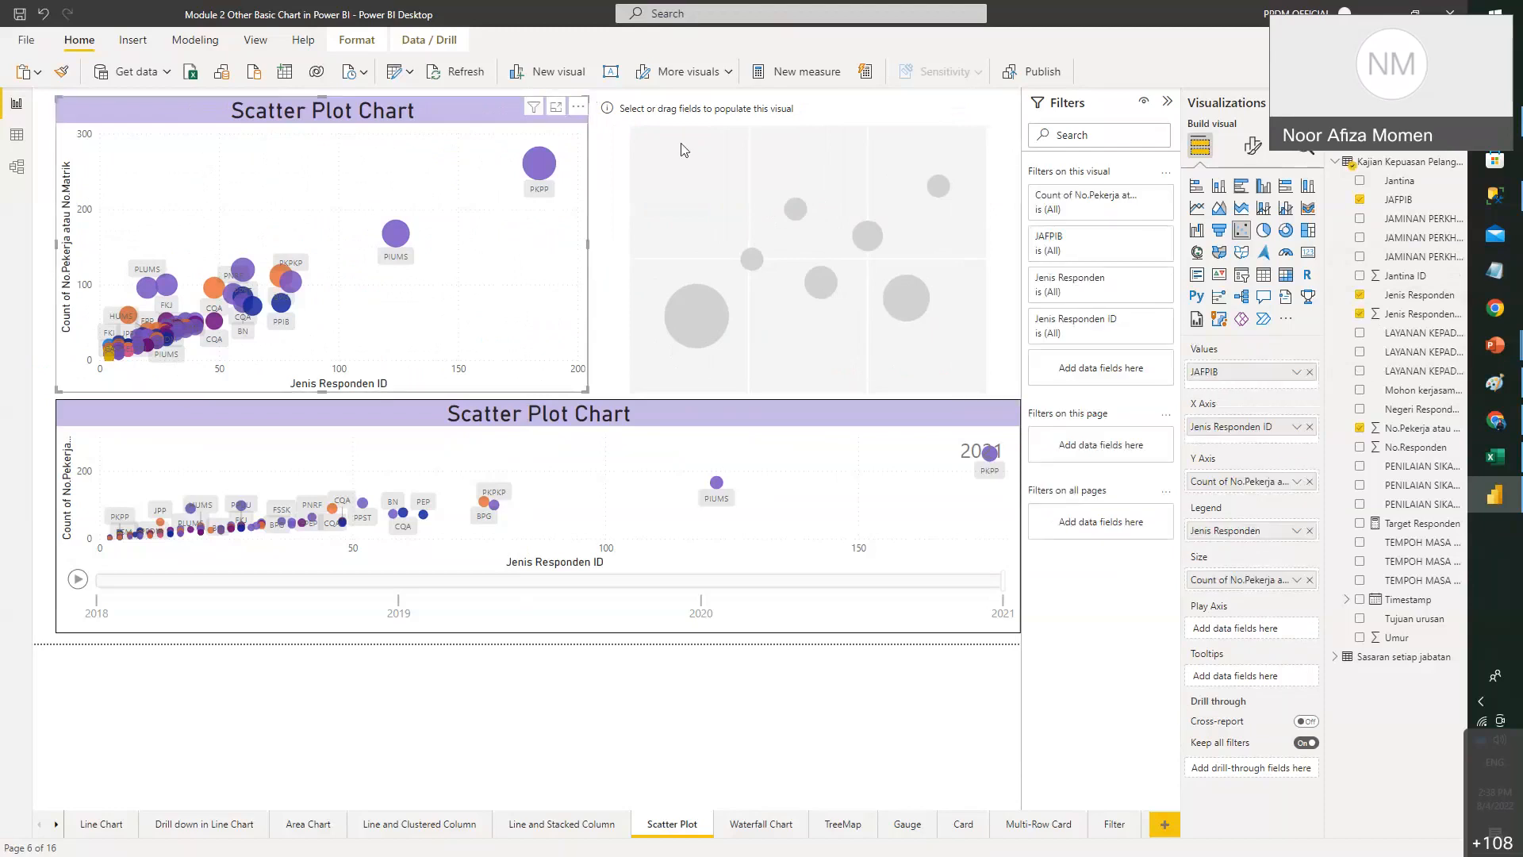
left_click(713, 127)
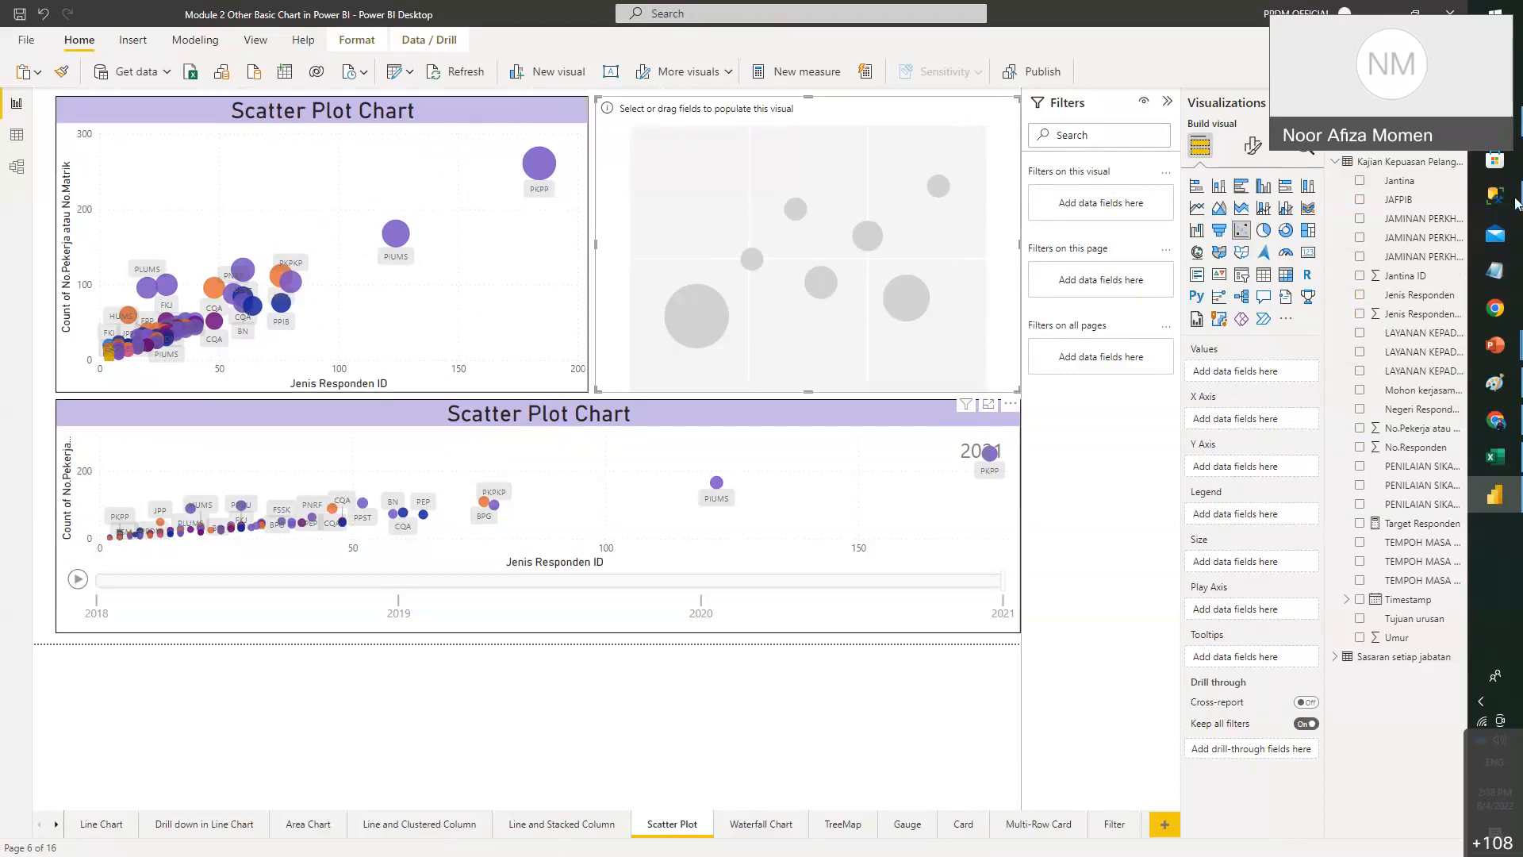
- Plot JAFPIB on the new scatter chart with Jenis Responden ID on the x-axis
left_click(1438, 203)
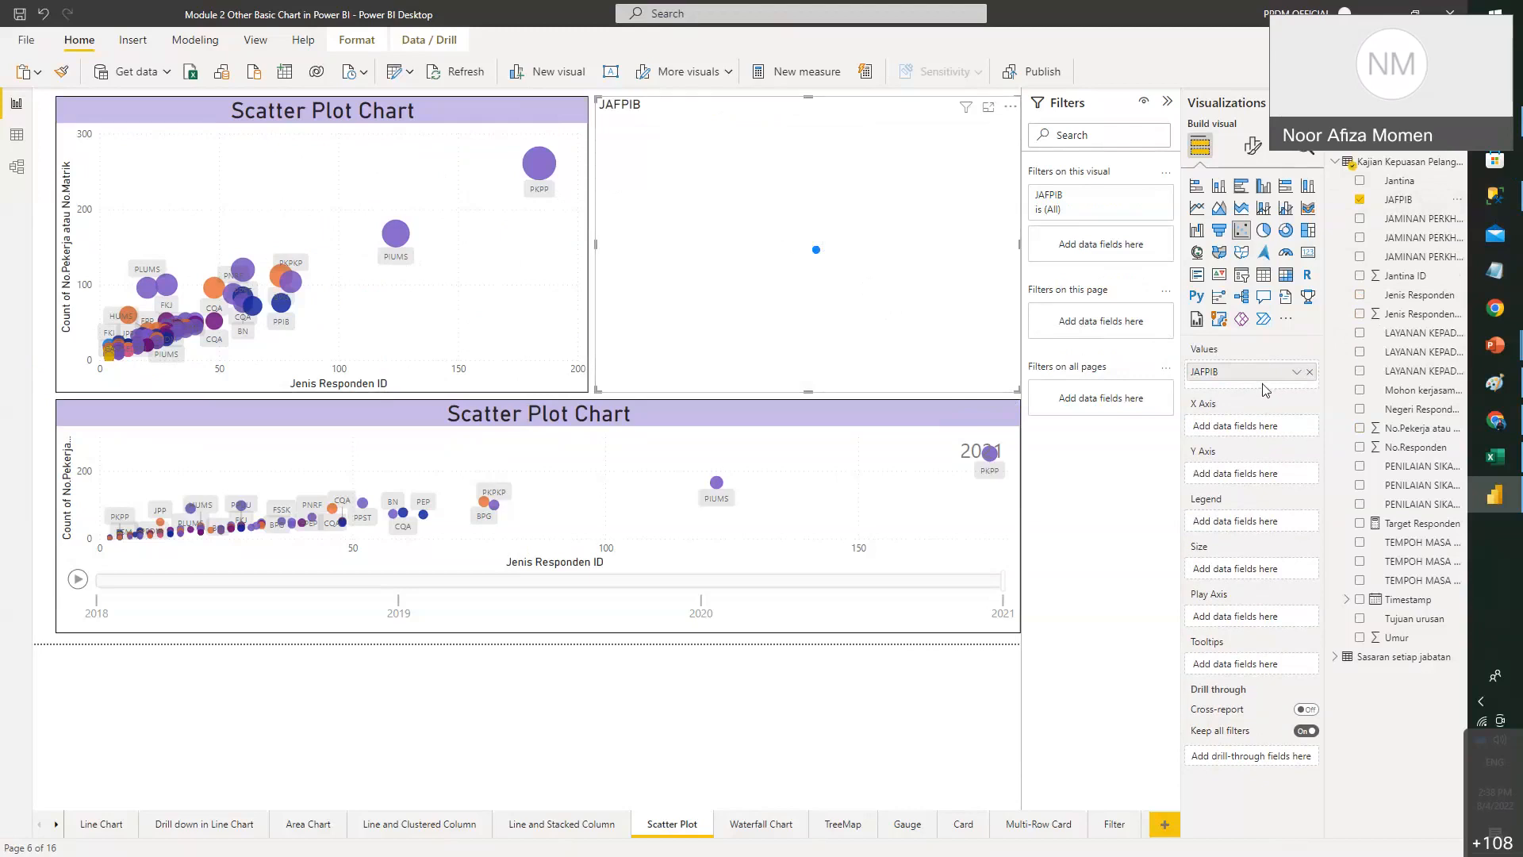
left_click(349, 160)
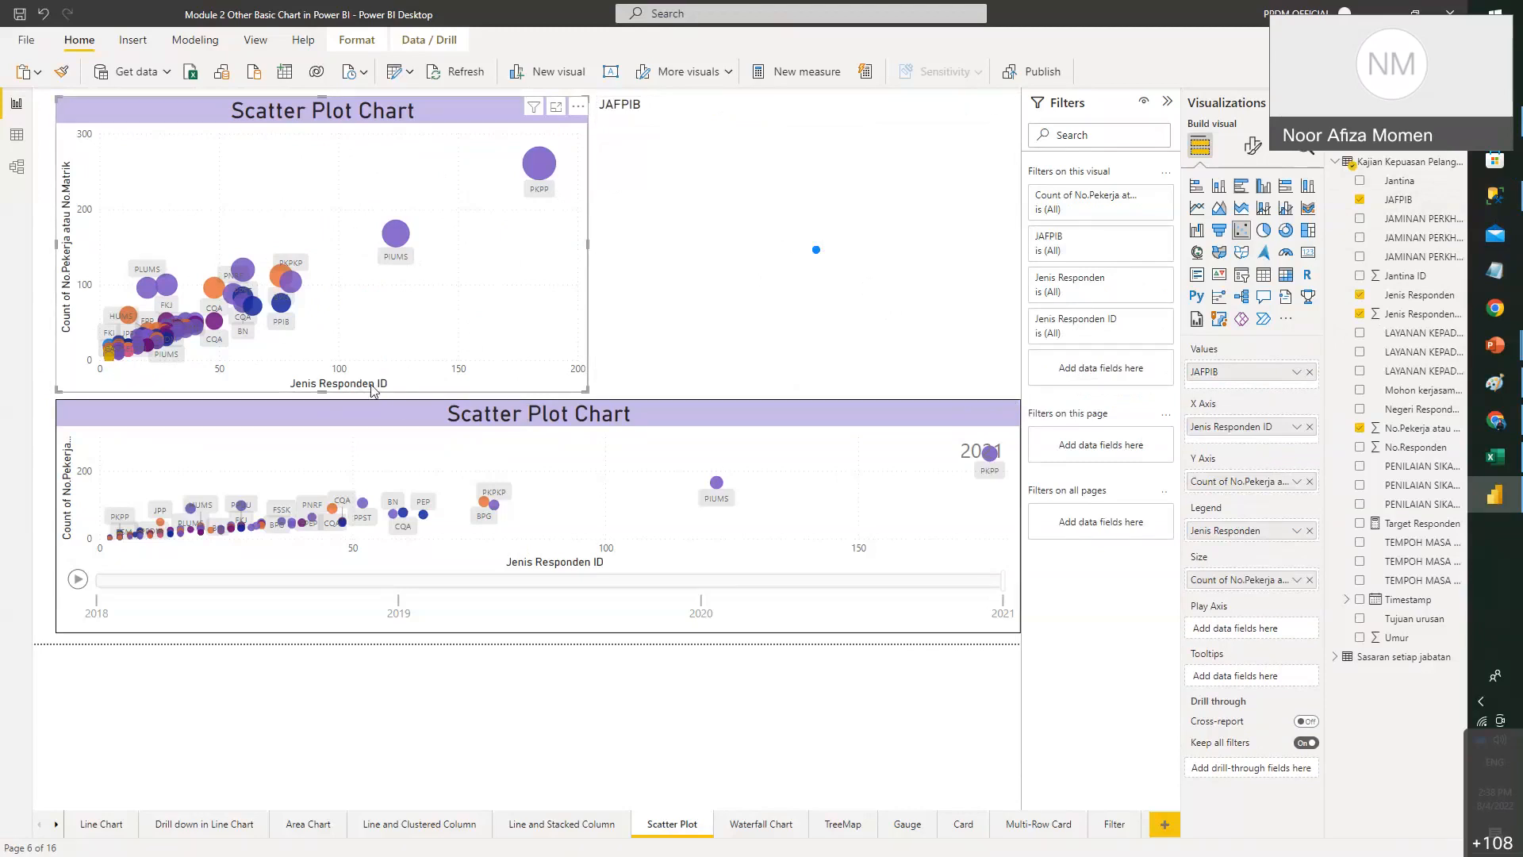
left_click(962, 273)
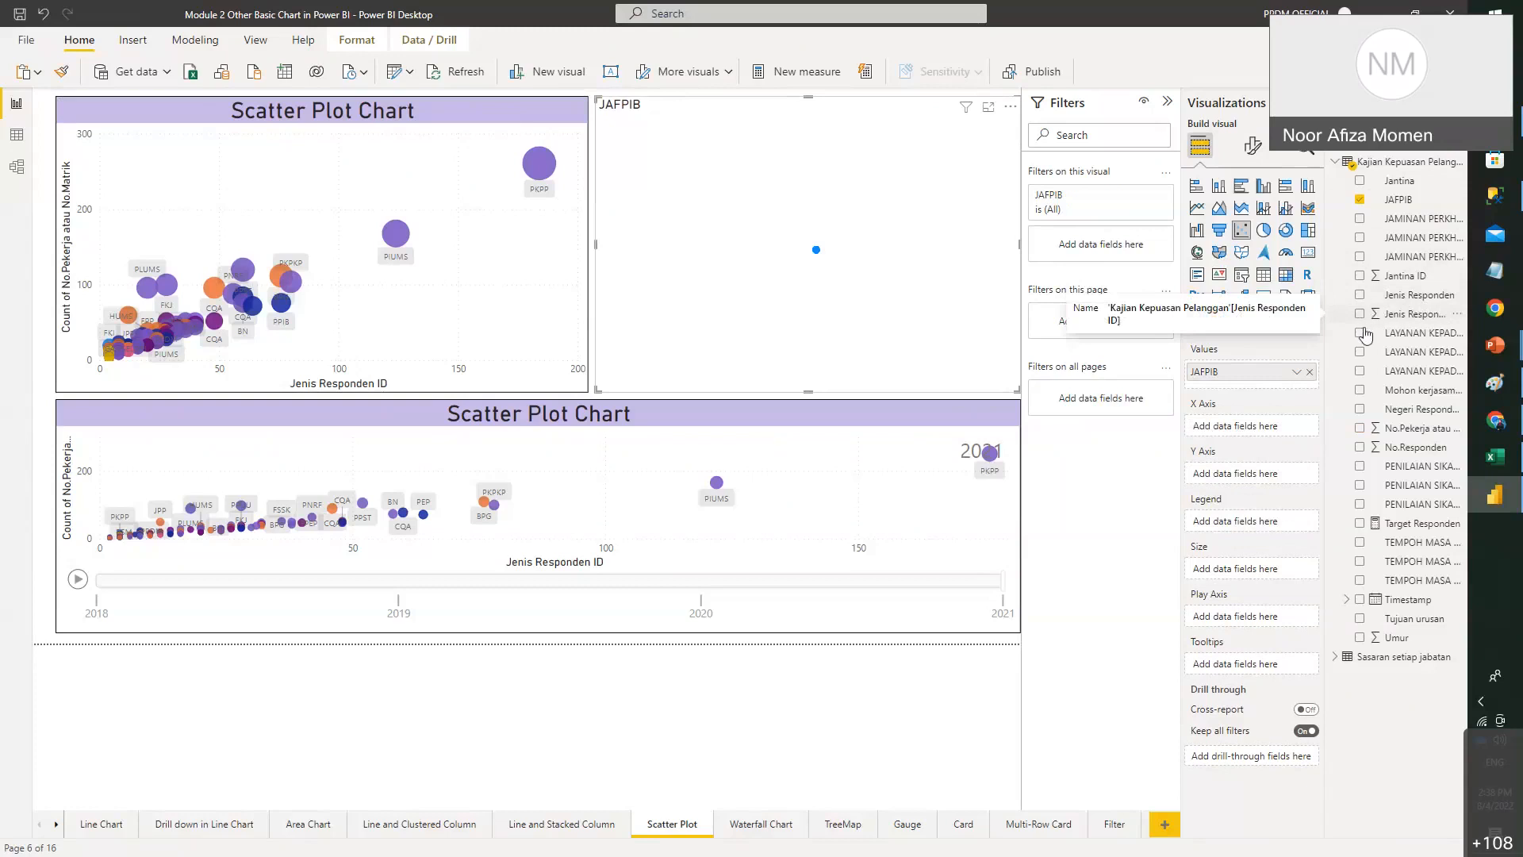
left_click(1423, 299)
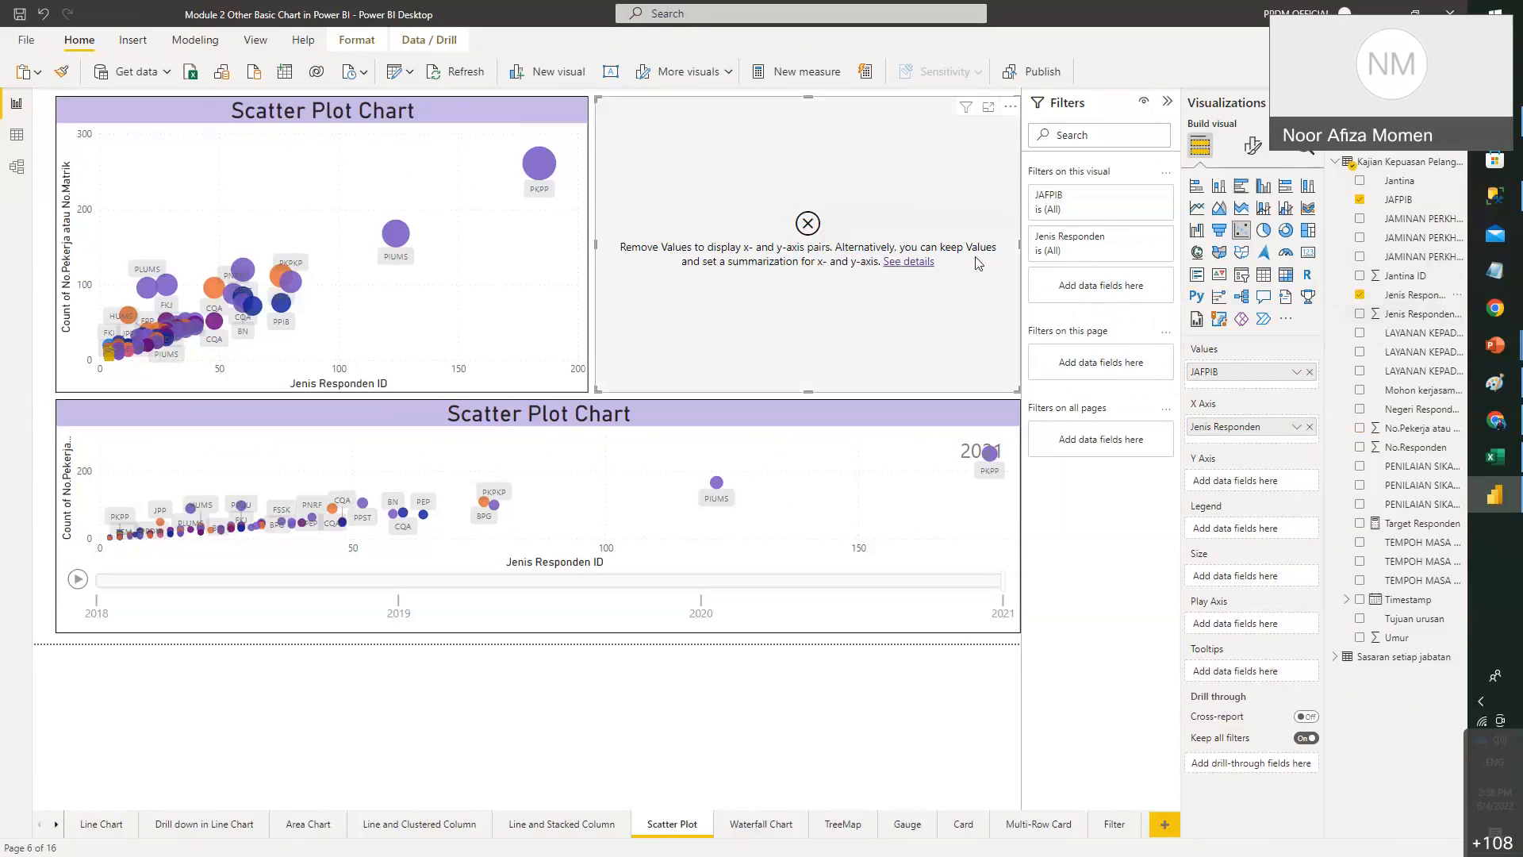
left_click(1310, 429)
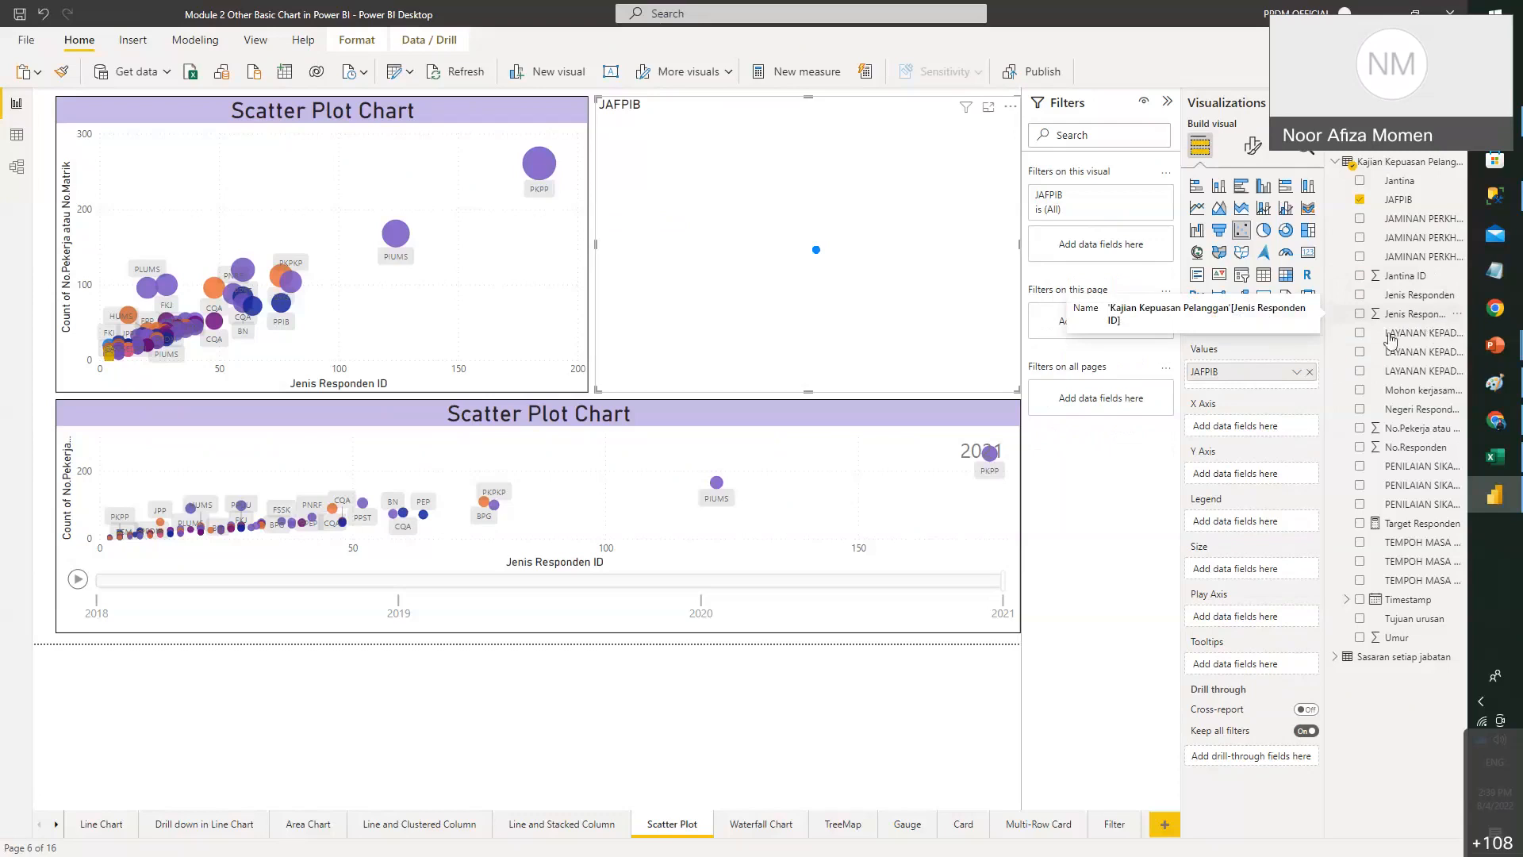
left_click_drag(1273, 428, 1274, 429)
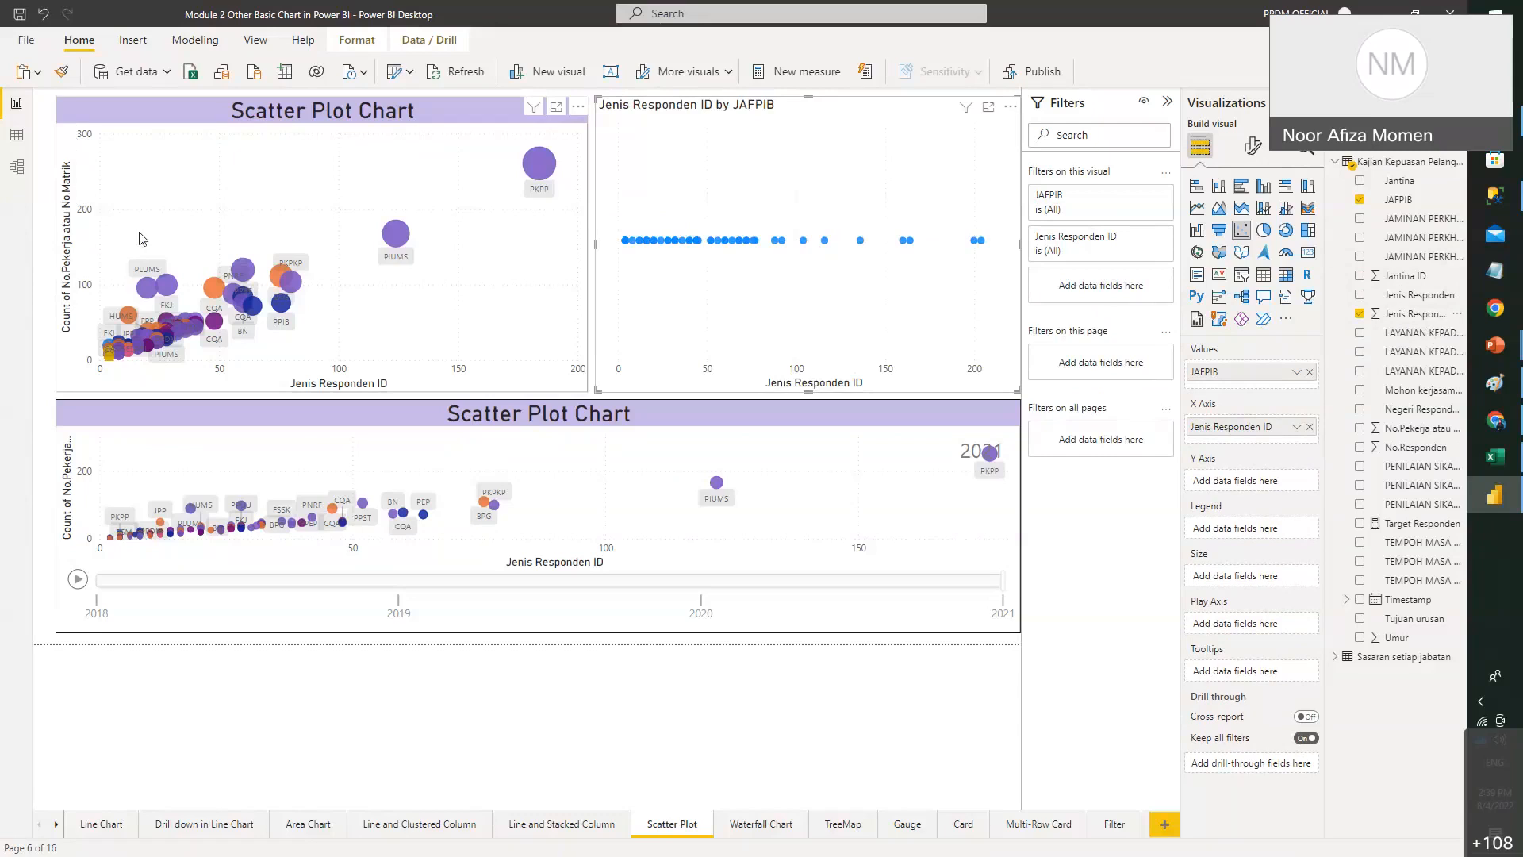
- Put Count of No.Pekerja atau No.Matrik on the new scatter chart's y-axis
left_click(278, 186)
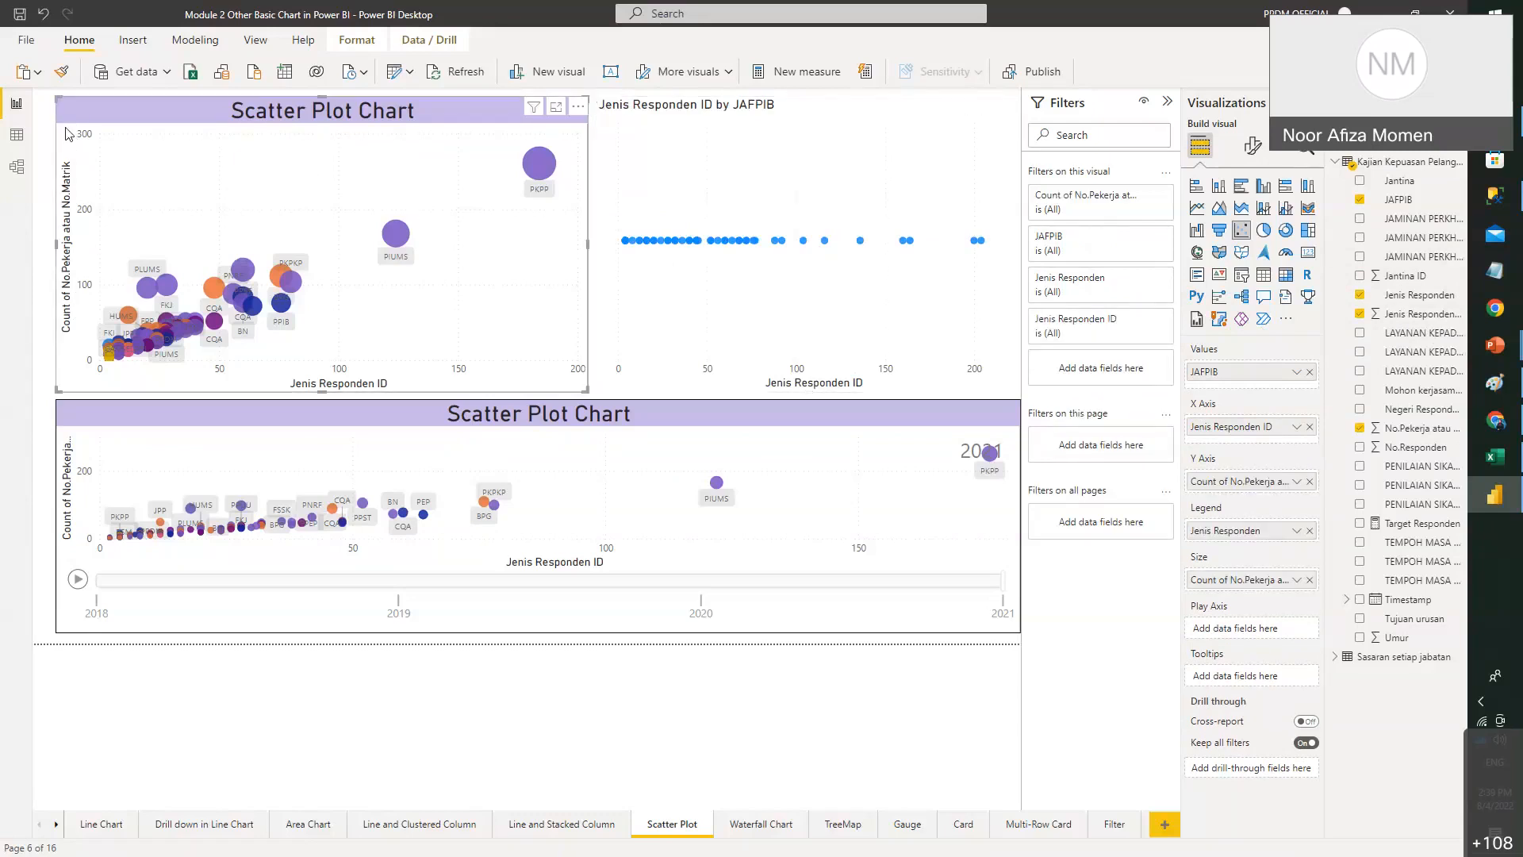
left_click(803, 170)
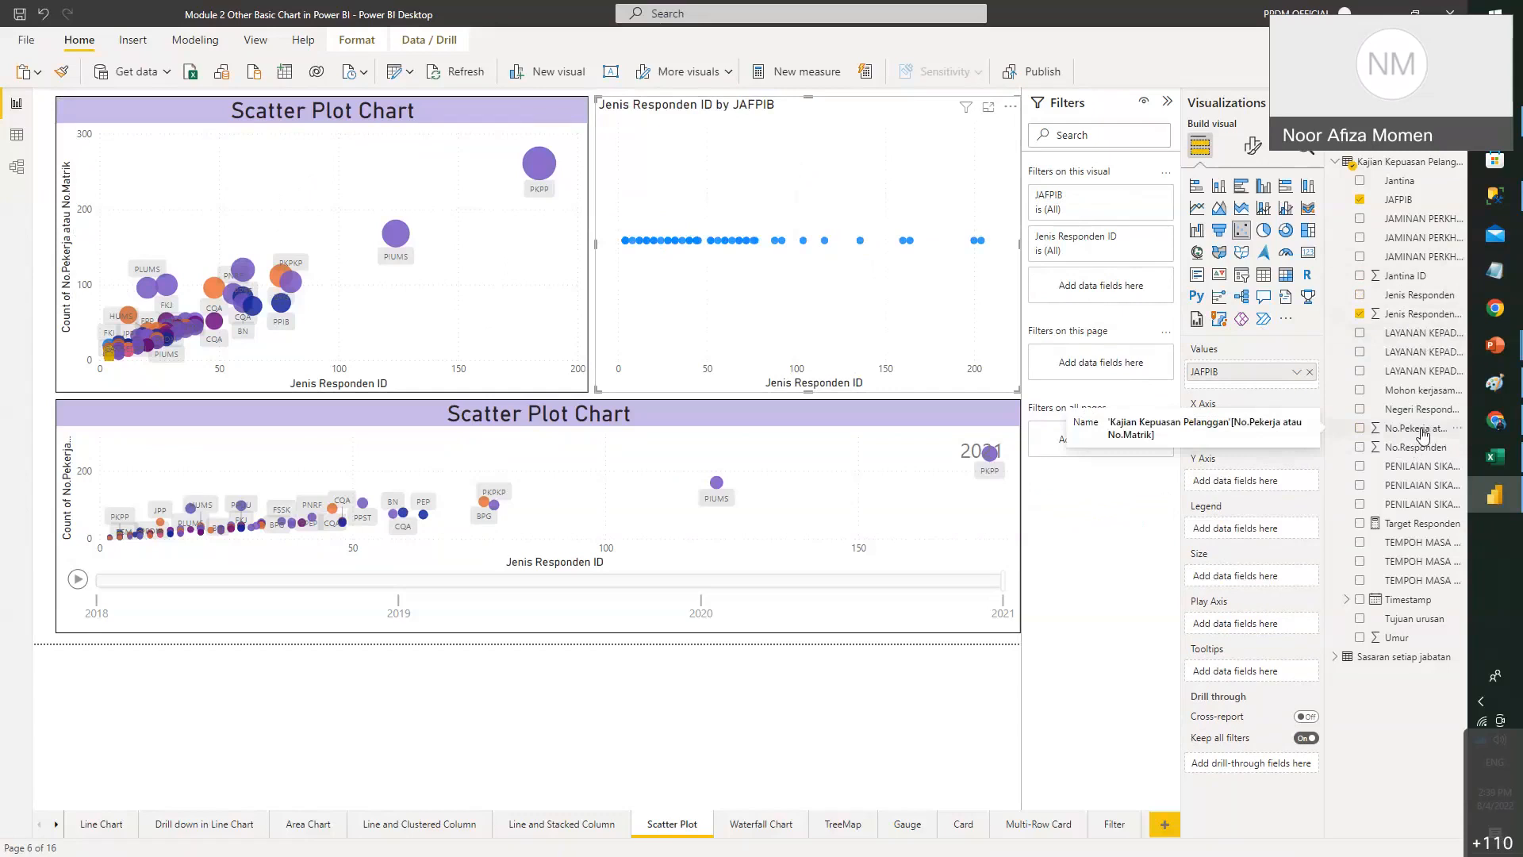
left_click(1423, 436)
left_click(1296, 481)
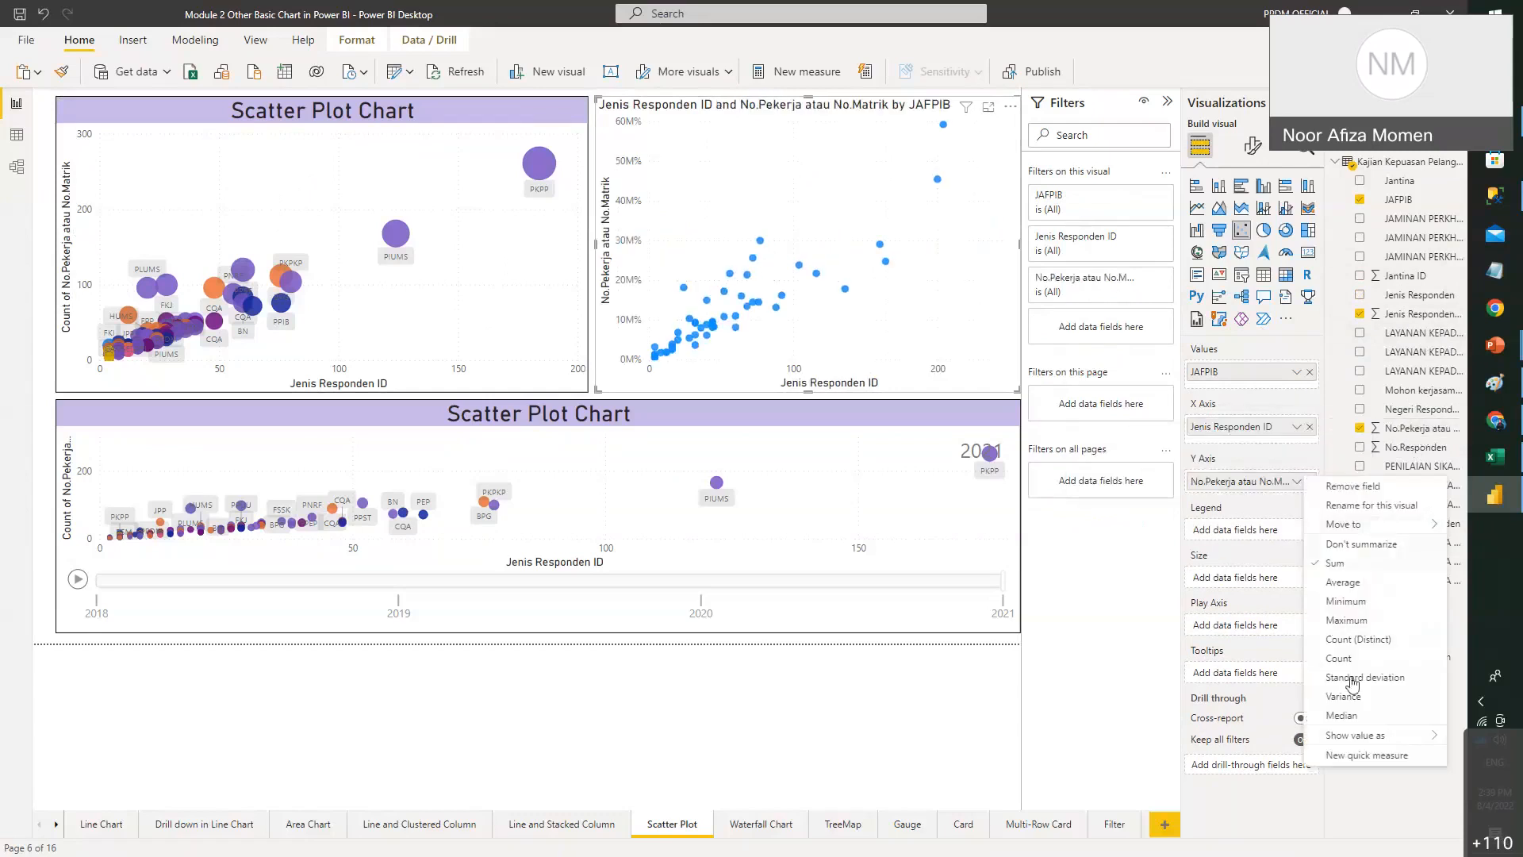
left_click(1395, 658)
left_click(413, 109)
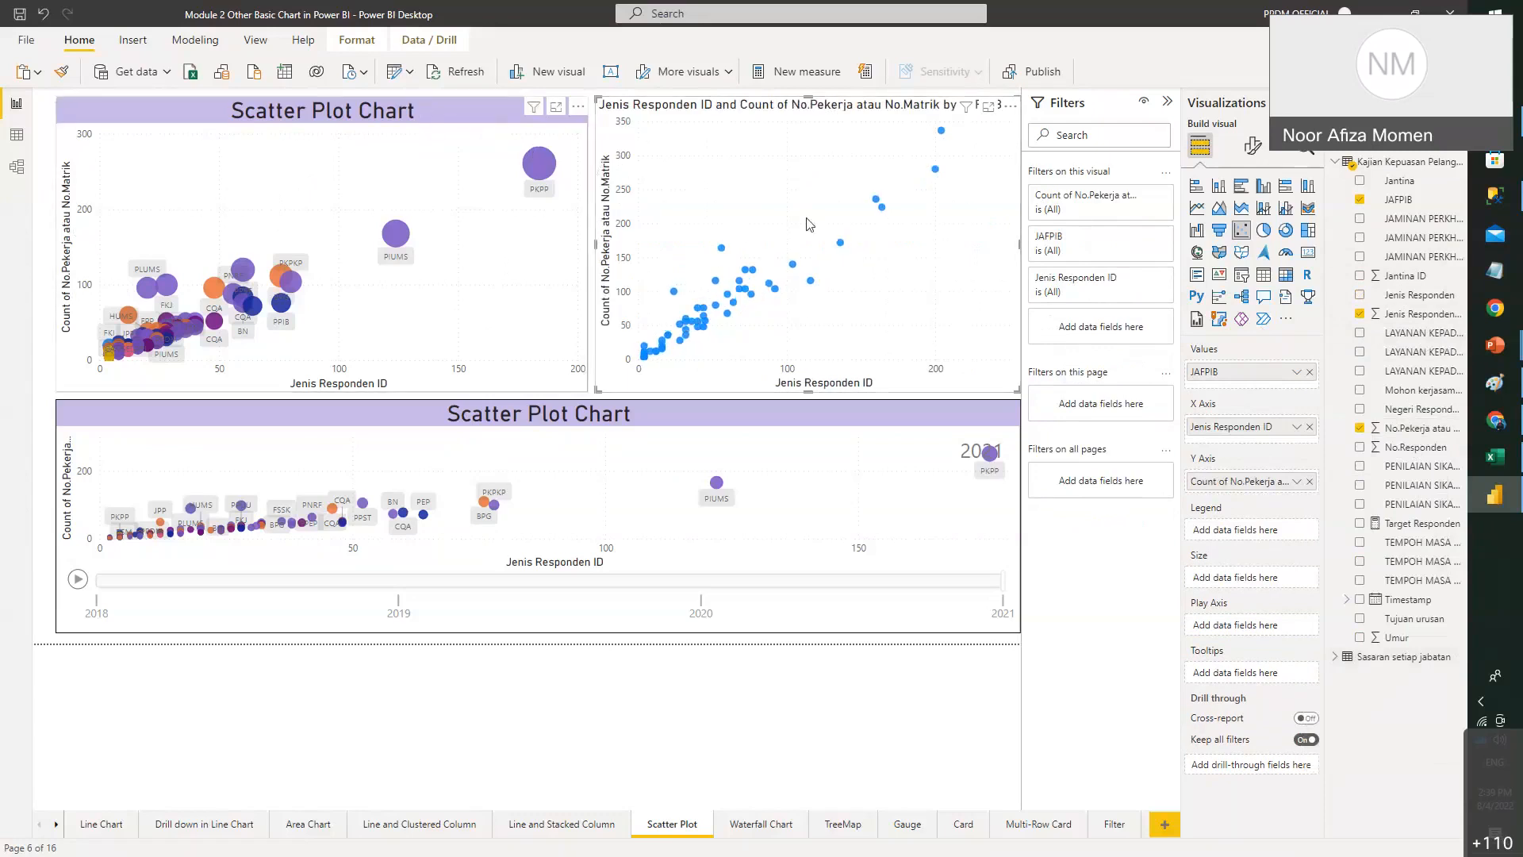
left_click(1296, 481)
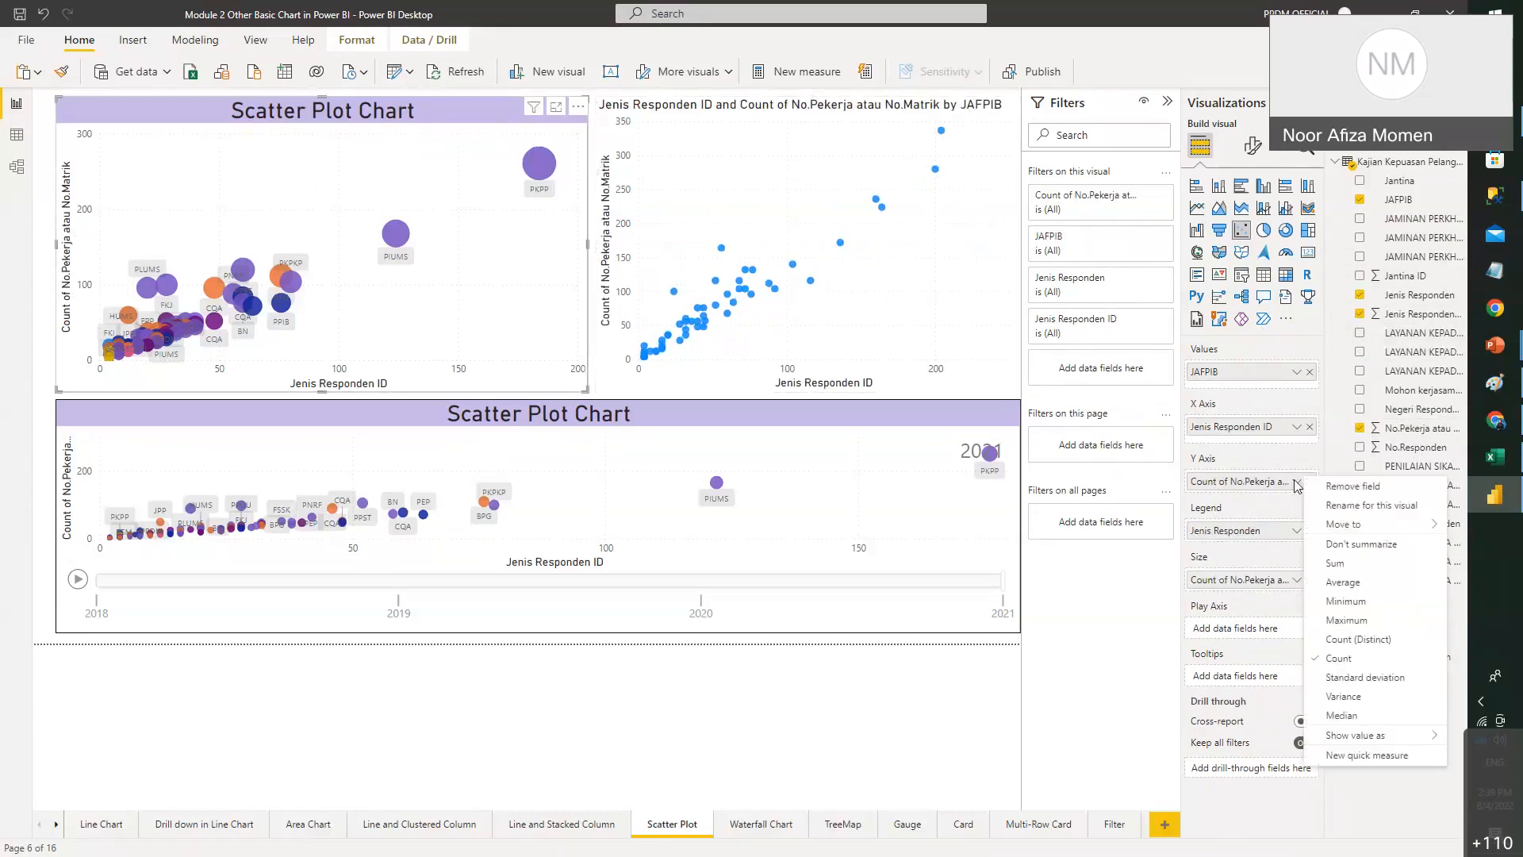
left_click(817, 204)
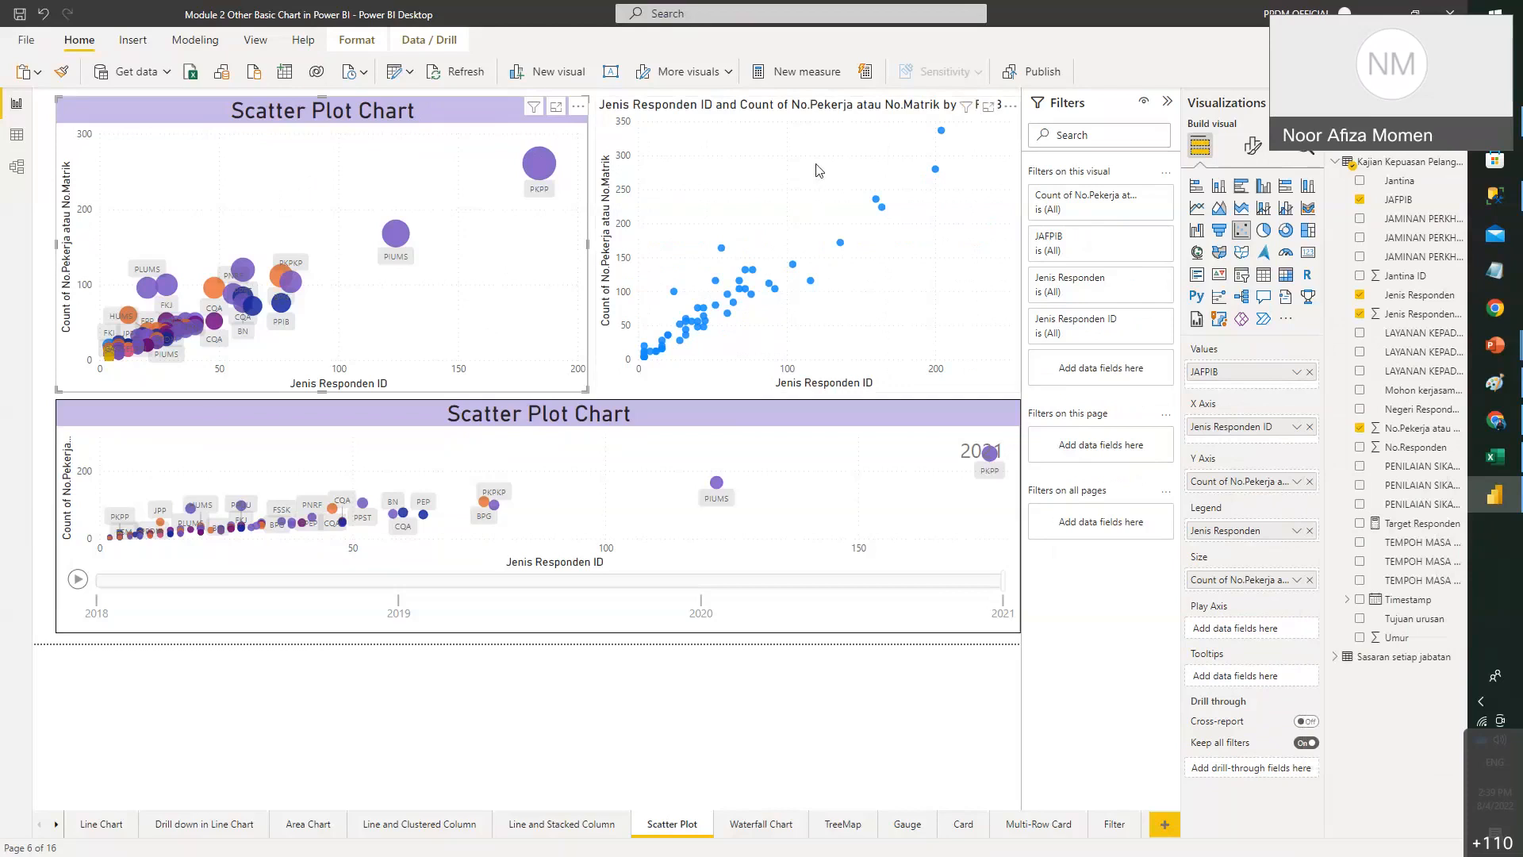
left_click(817, 230)
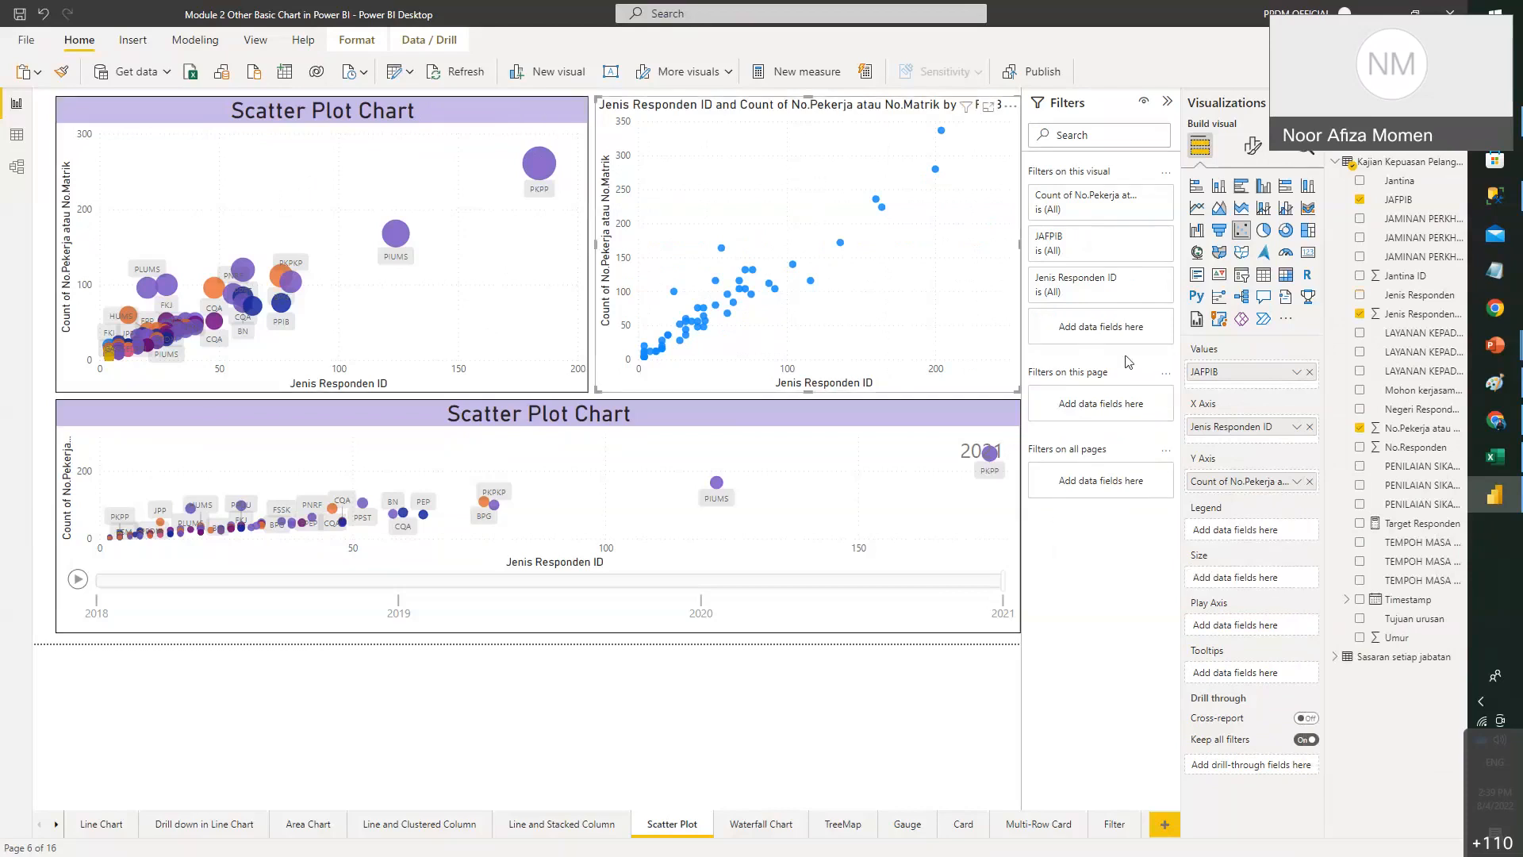
left_click(474, 284)
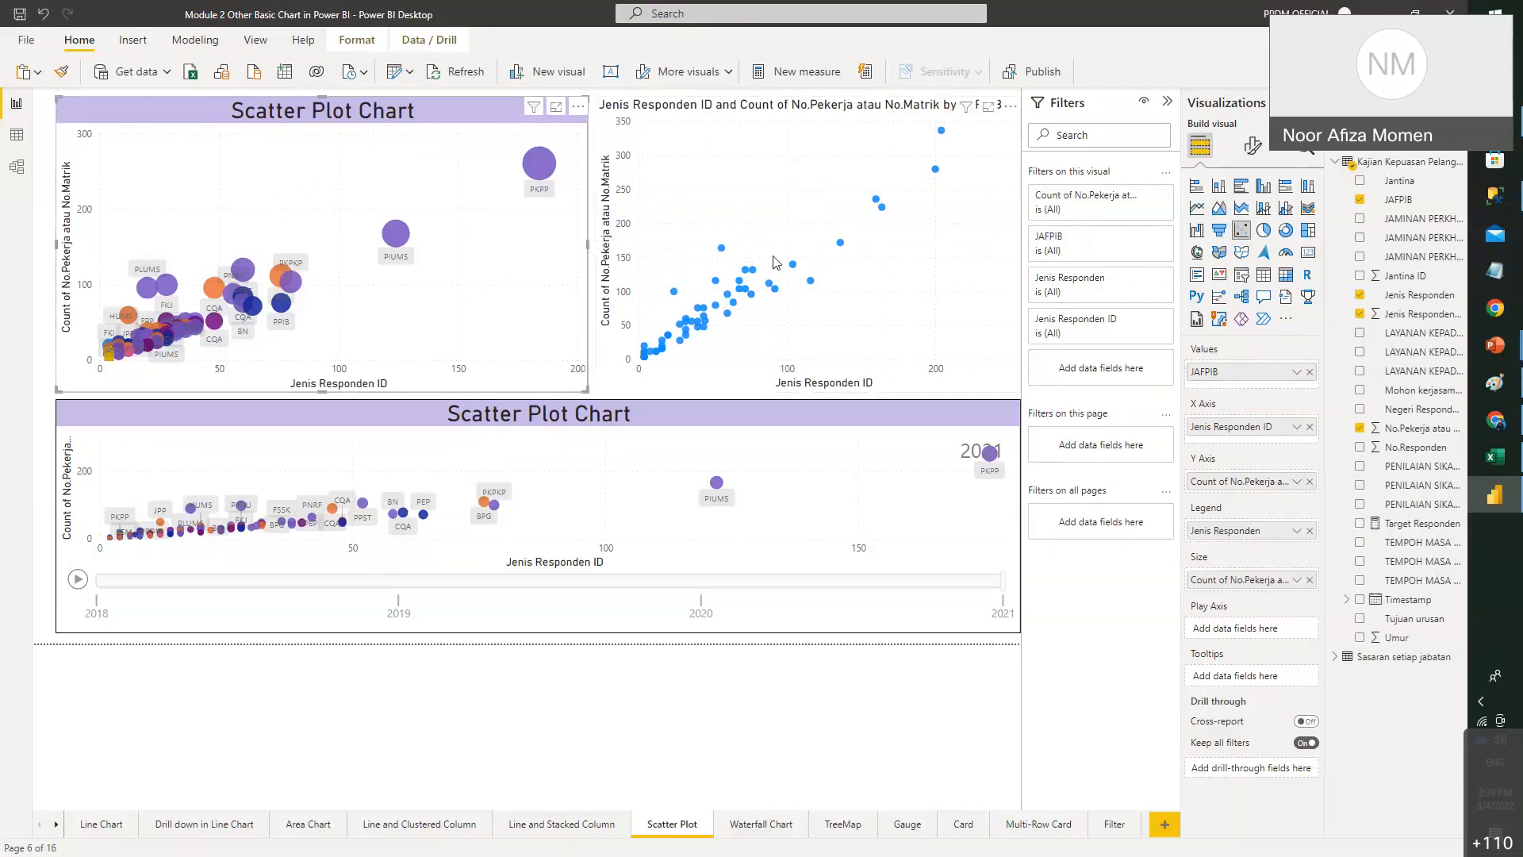
left_click(777, 254)
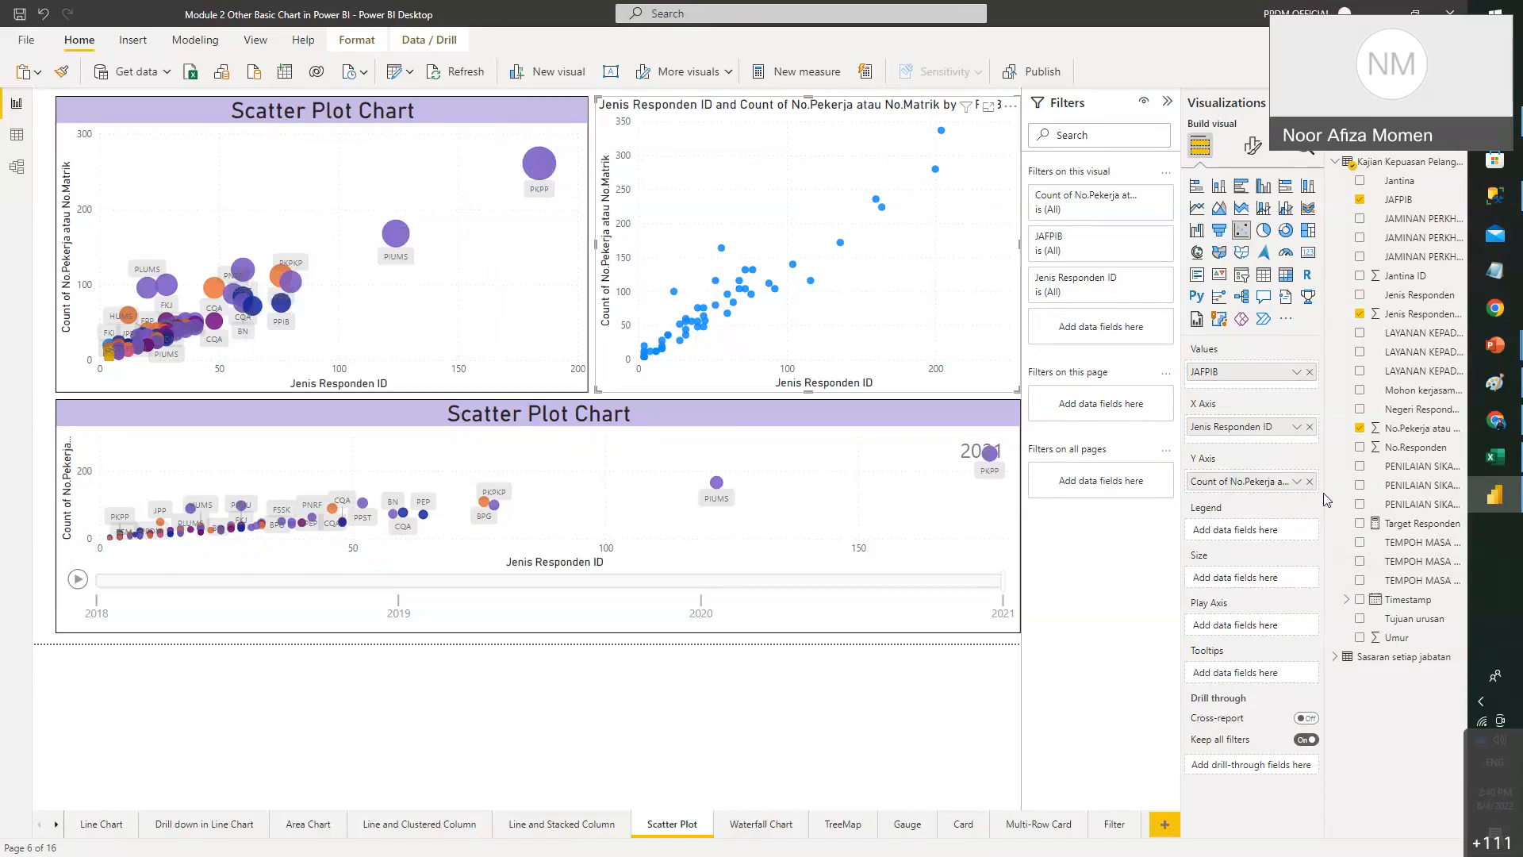
- Colour the right scatter chart's points by Jenis Responden in the Legend
left_click(456, 304)
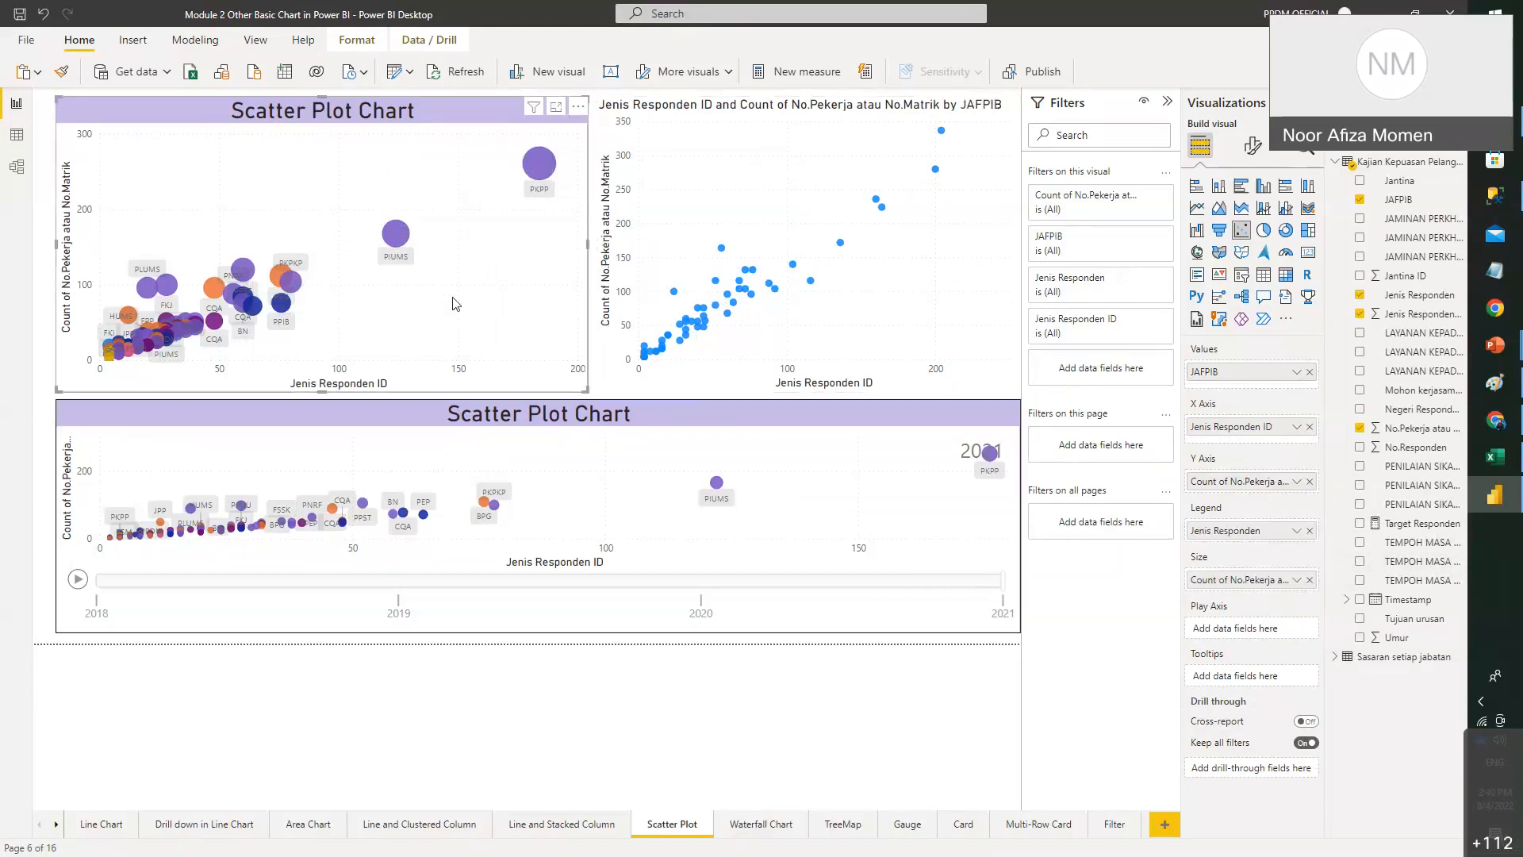
left_click(744, 211)
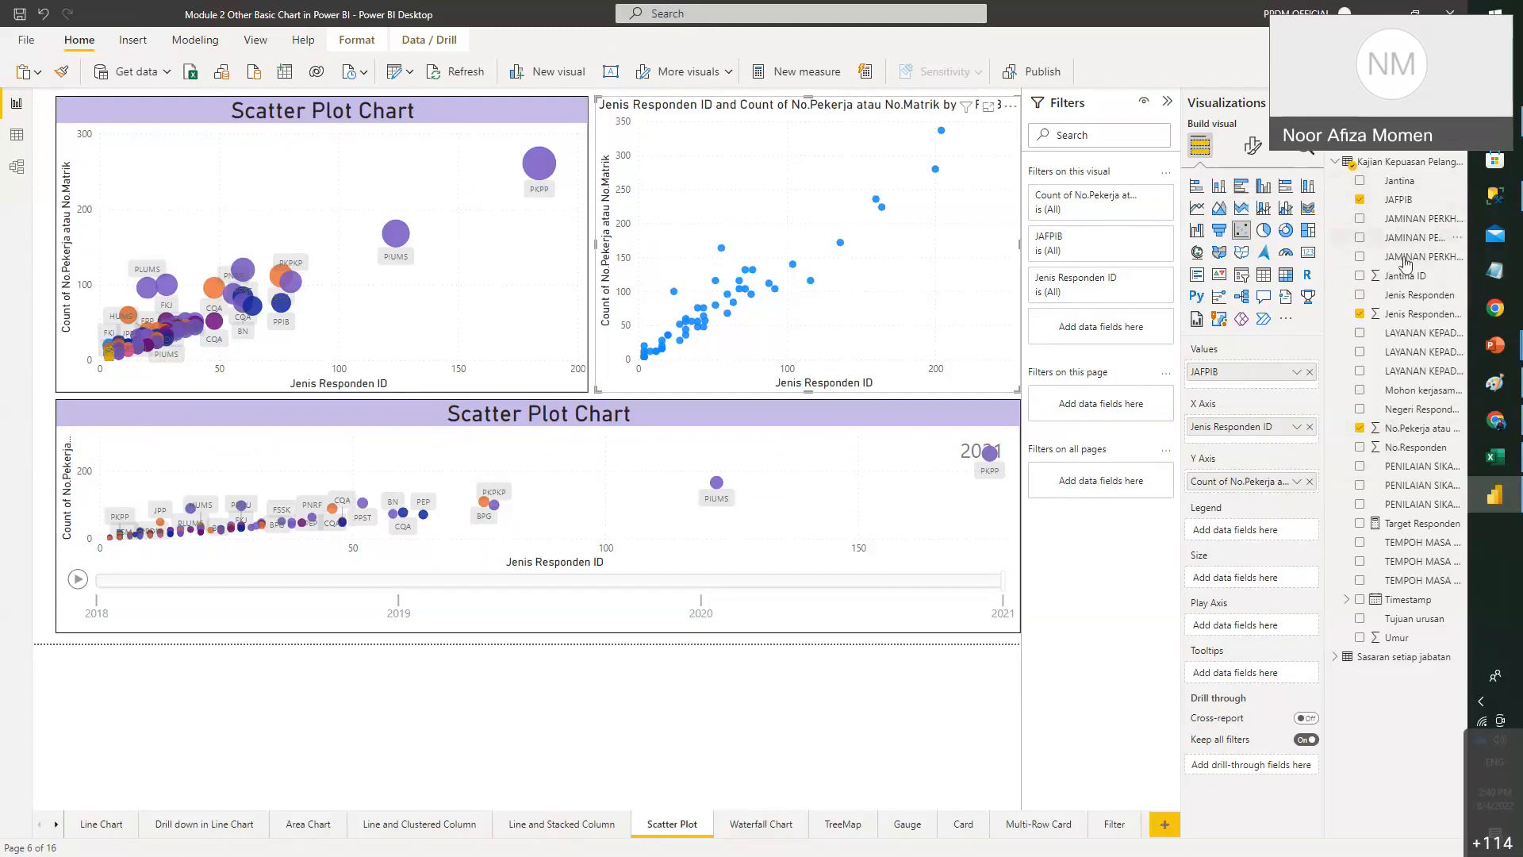
left_click_drag(1422, 299, 512, 300)
left_click(760, 300)
left_click_drag(1426, 304, 1294, 528)
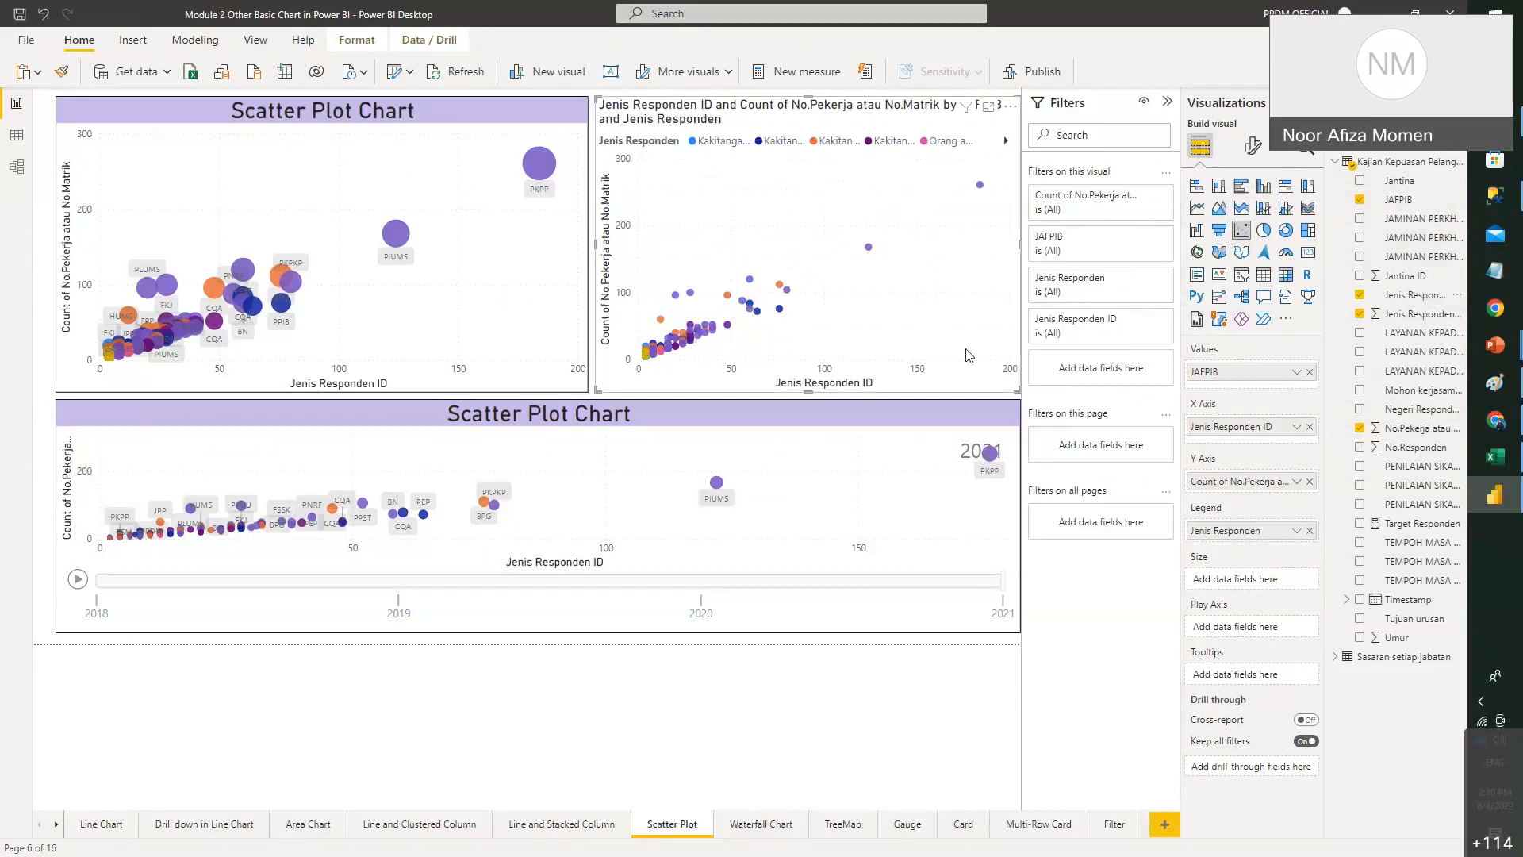
left_click_drag(1295, 535, 1407, 267)
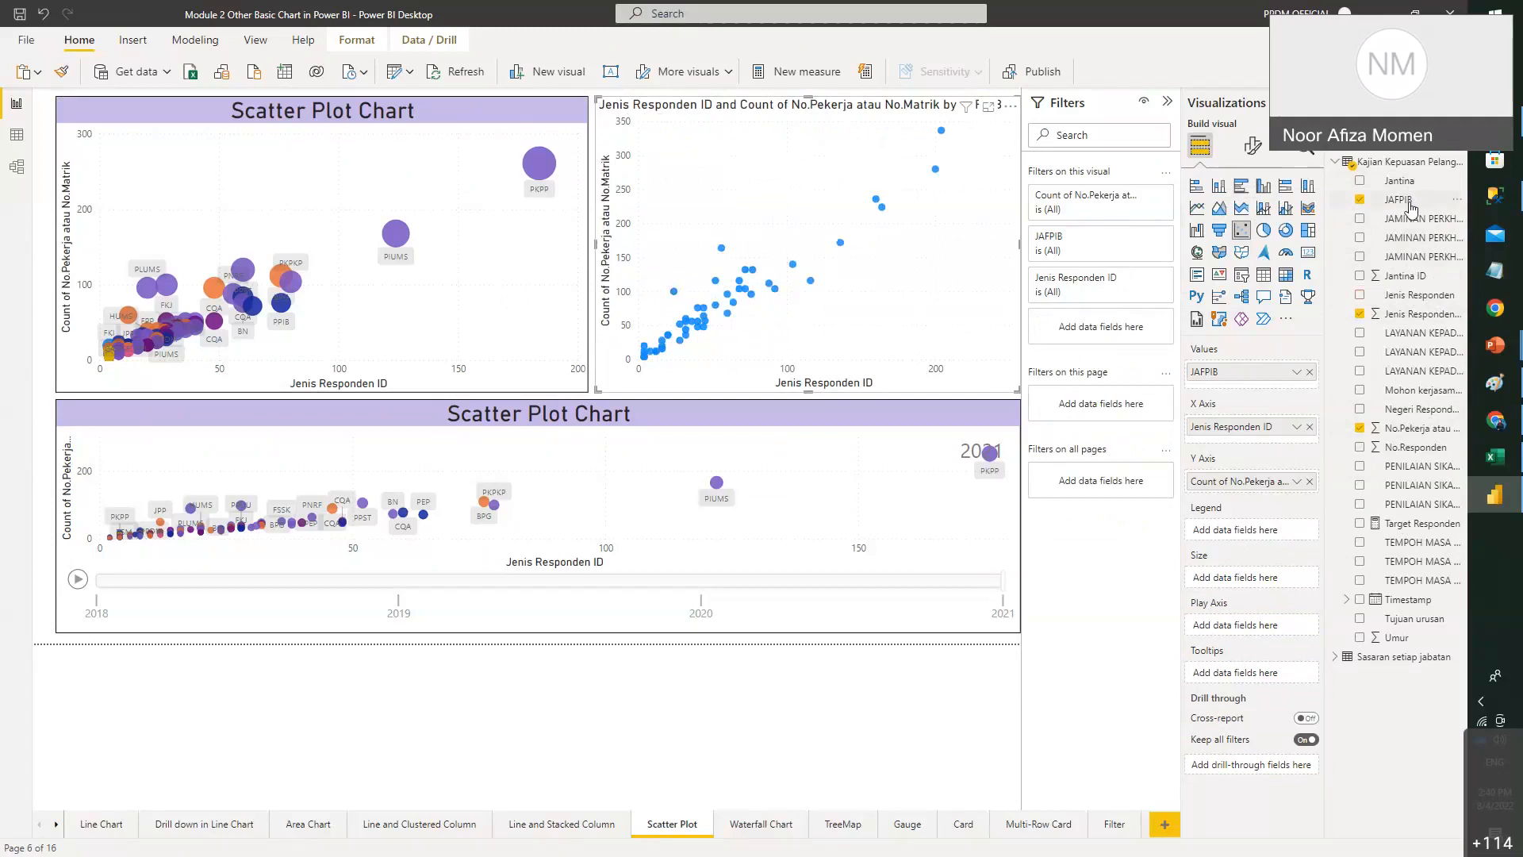
left_click_drag(1398, 199, 1269, 533)
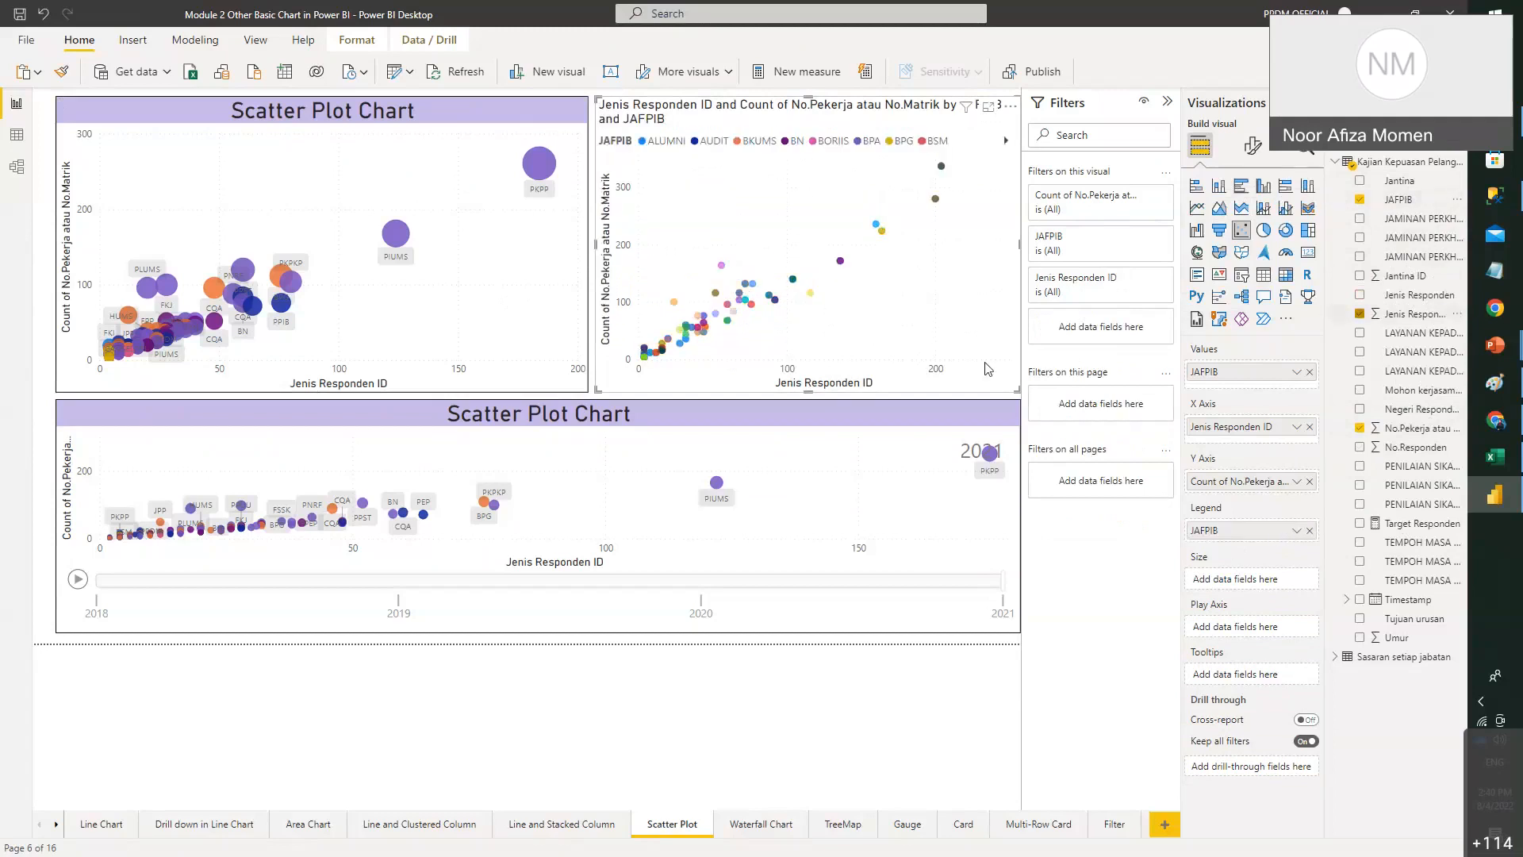
mouse_move(944, 170)
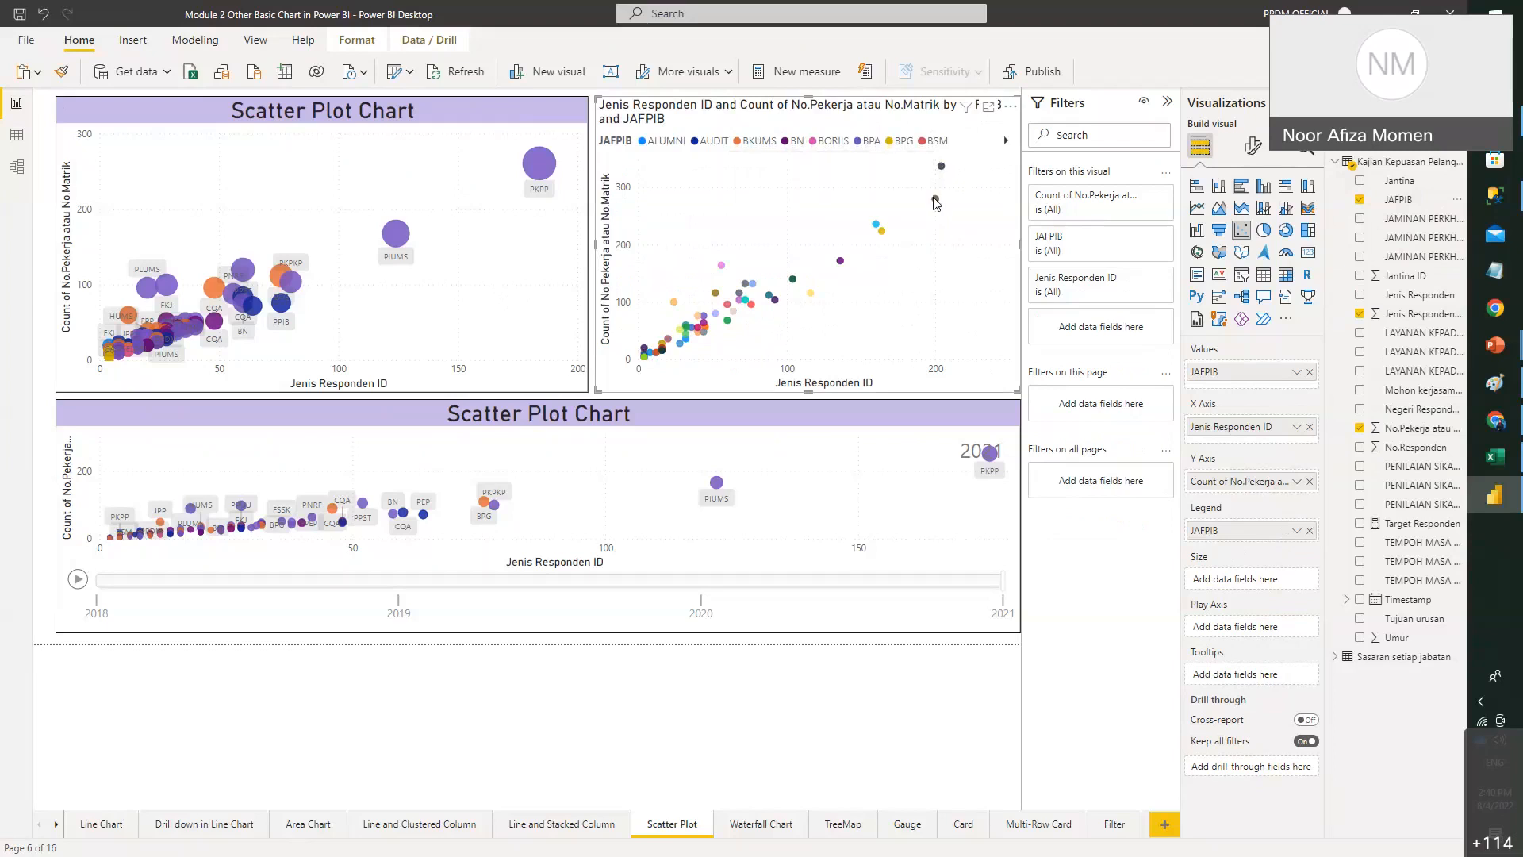
mouse_move(936, 201)
left_click(1309, 530)
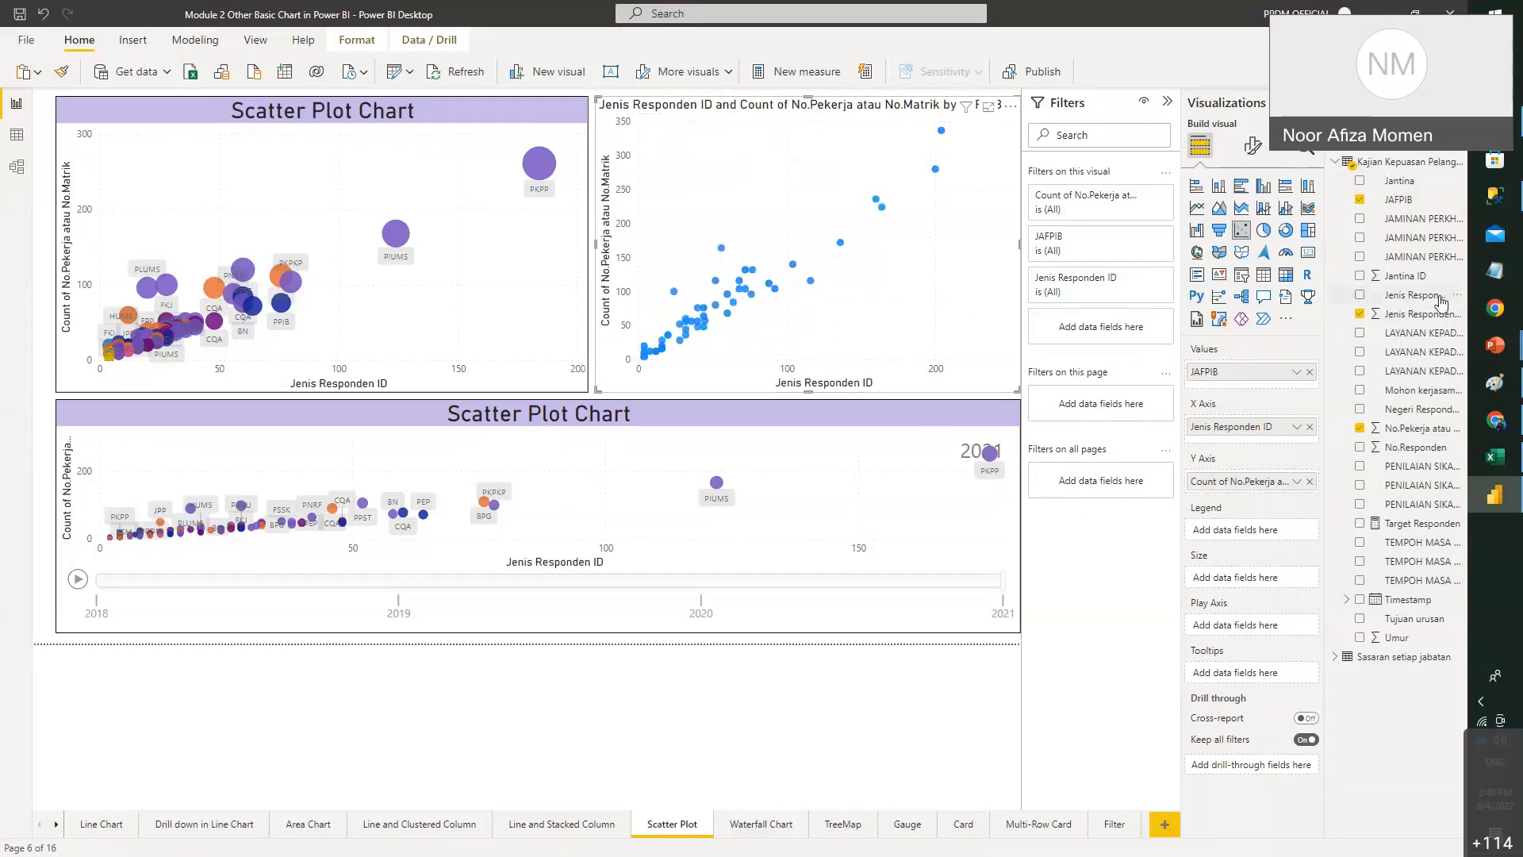
left_click_drag(1363, 389, 1253, 530)
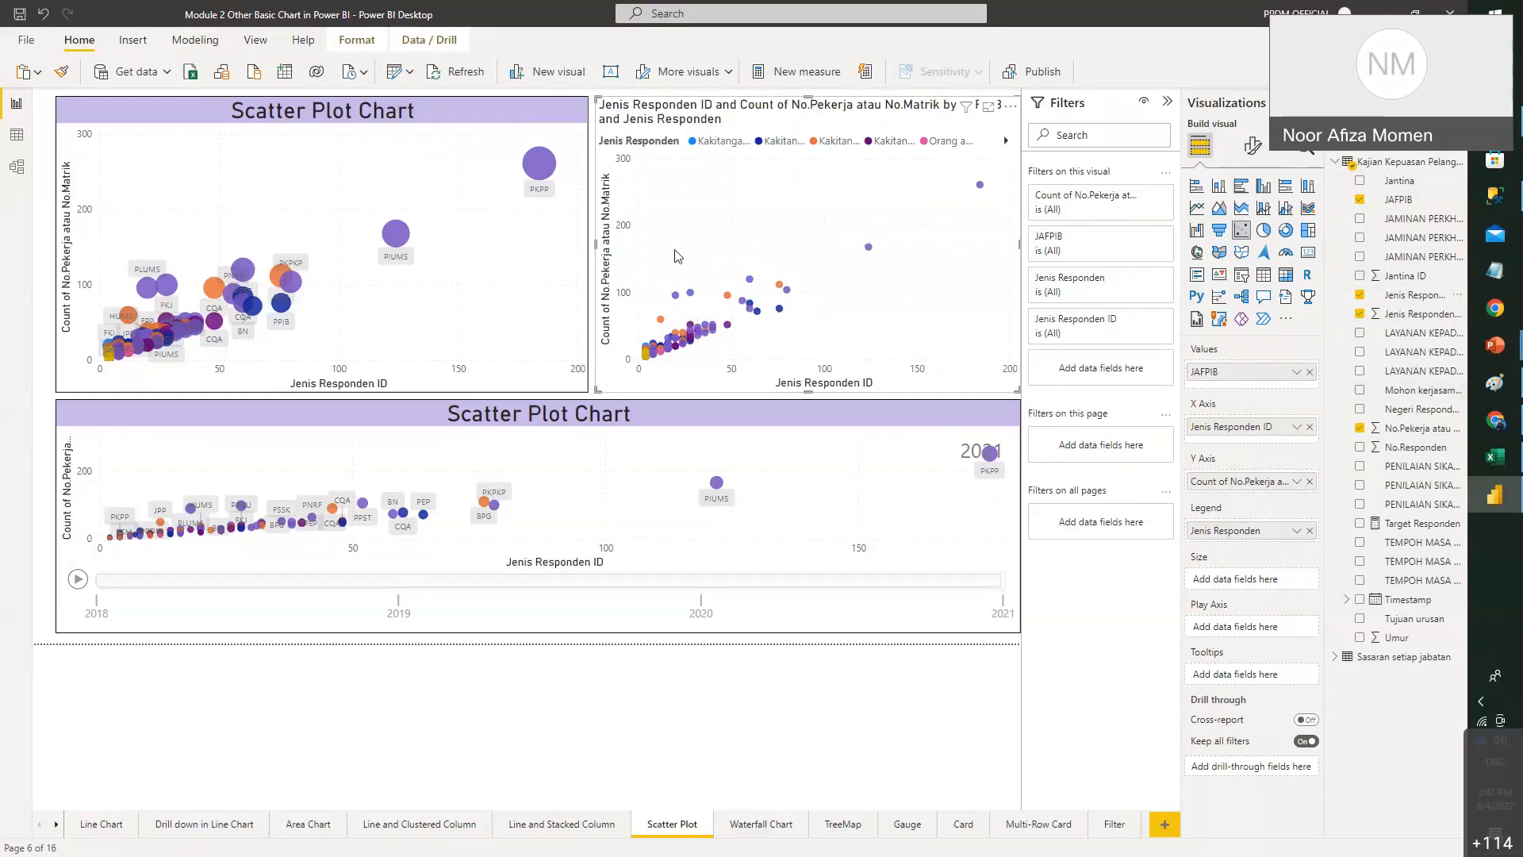
- Size the right chart's bubbles by Count of No.Pekerja atau No.Matrik
left_click(427, 225)
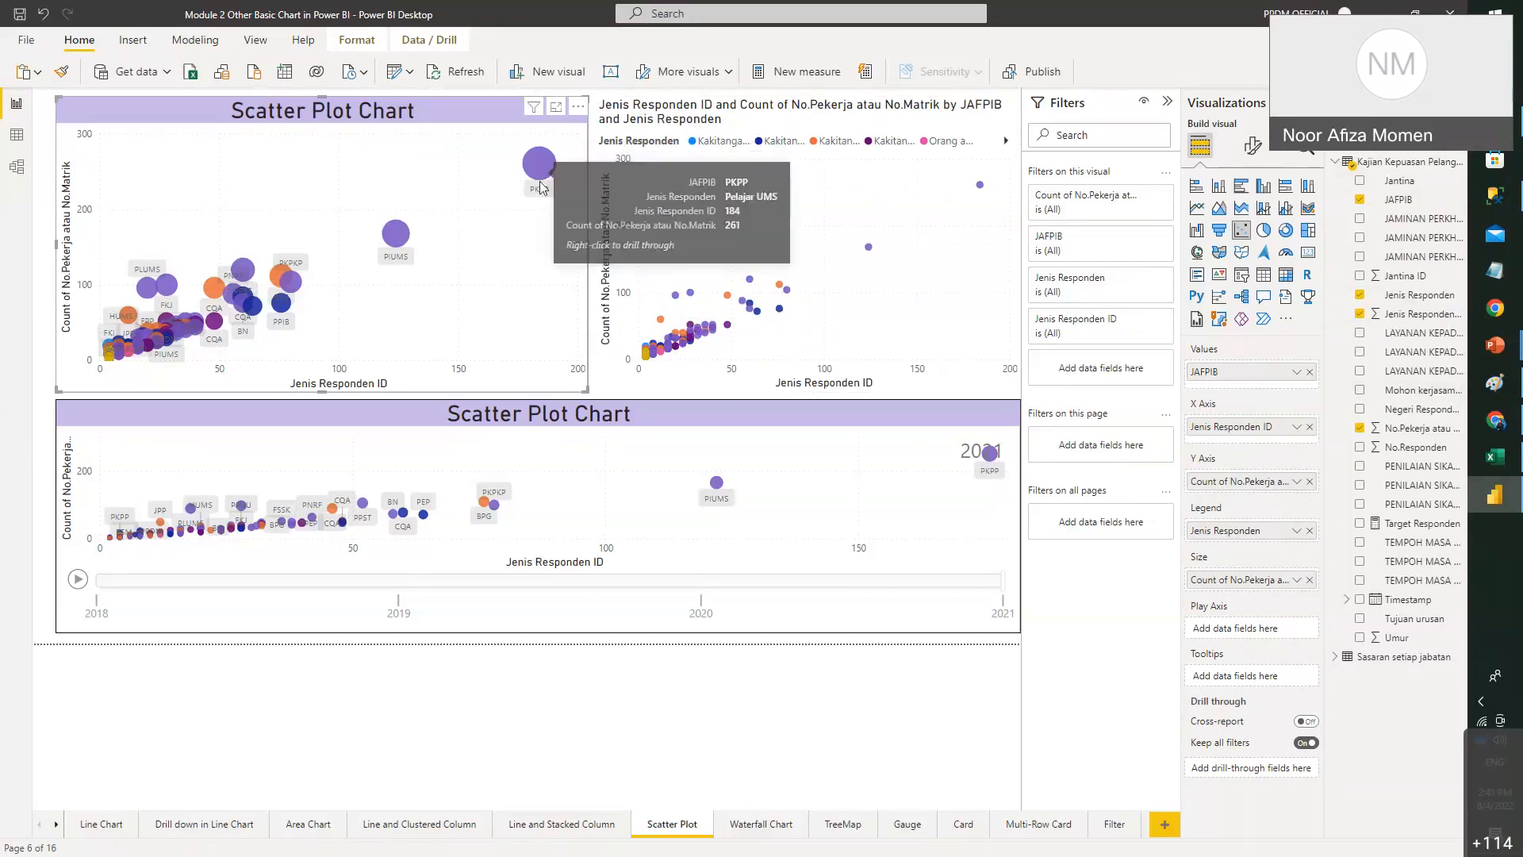
left_click(783, 209)
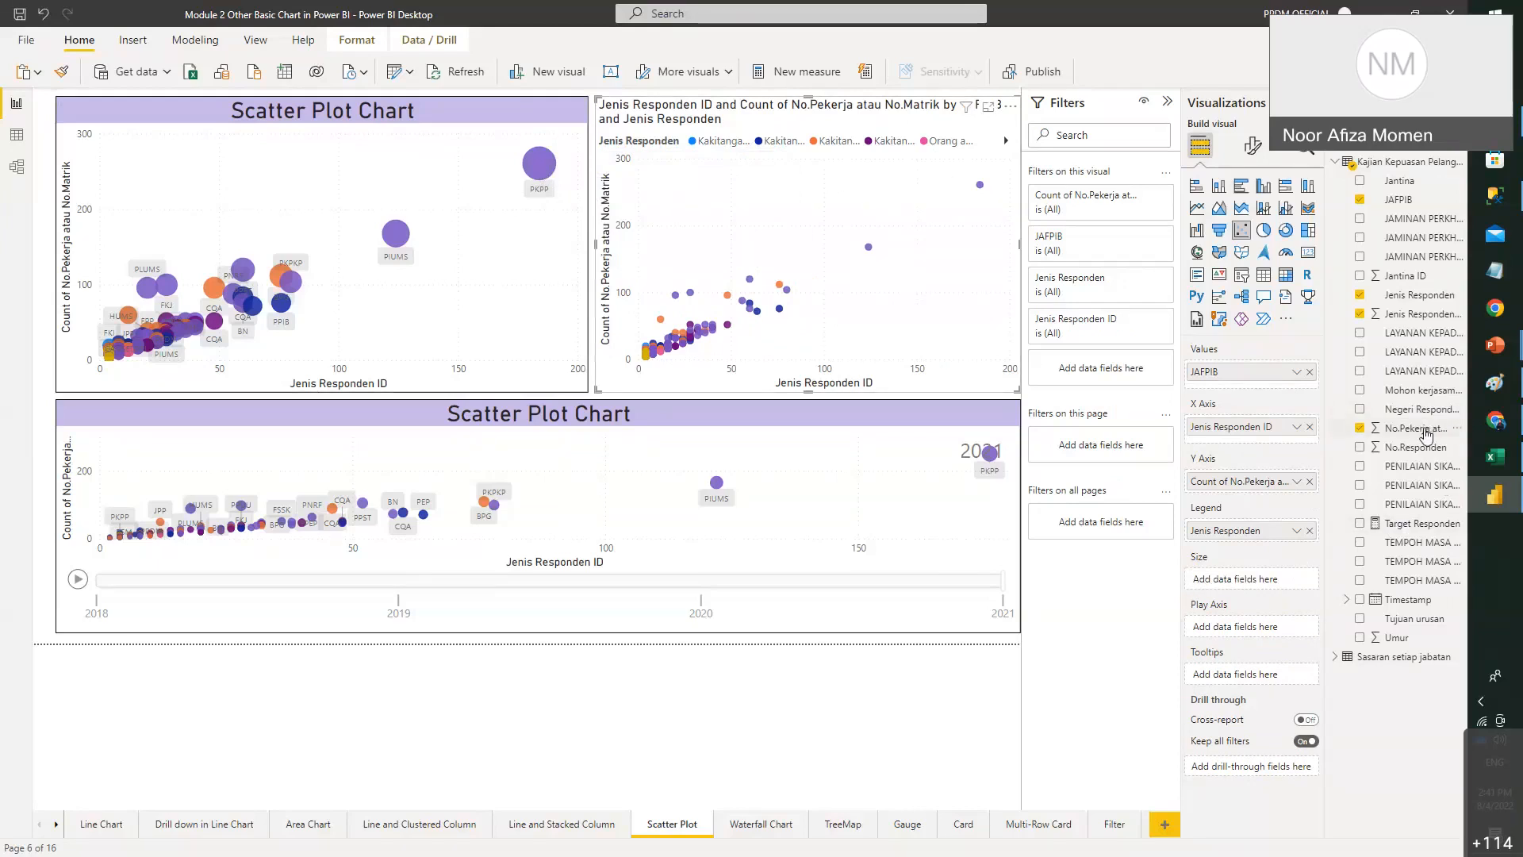
left_click_drag(1426, 432, 1293, 585)
left_click(1297, 580)
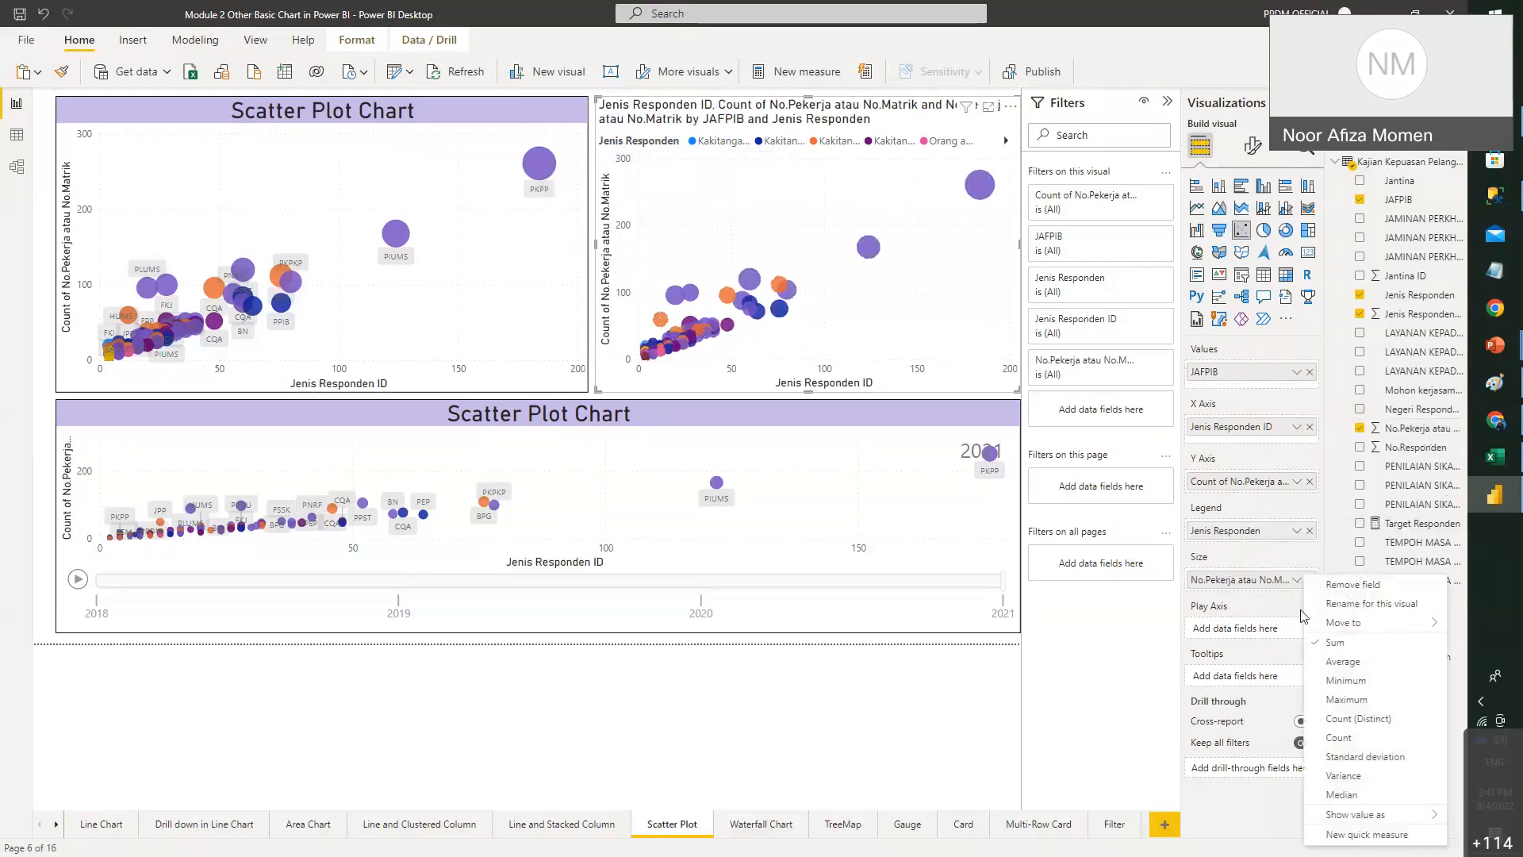
left_click(1340, 738)
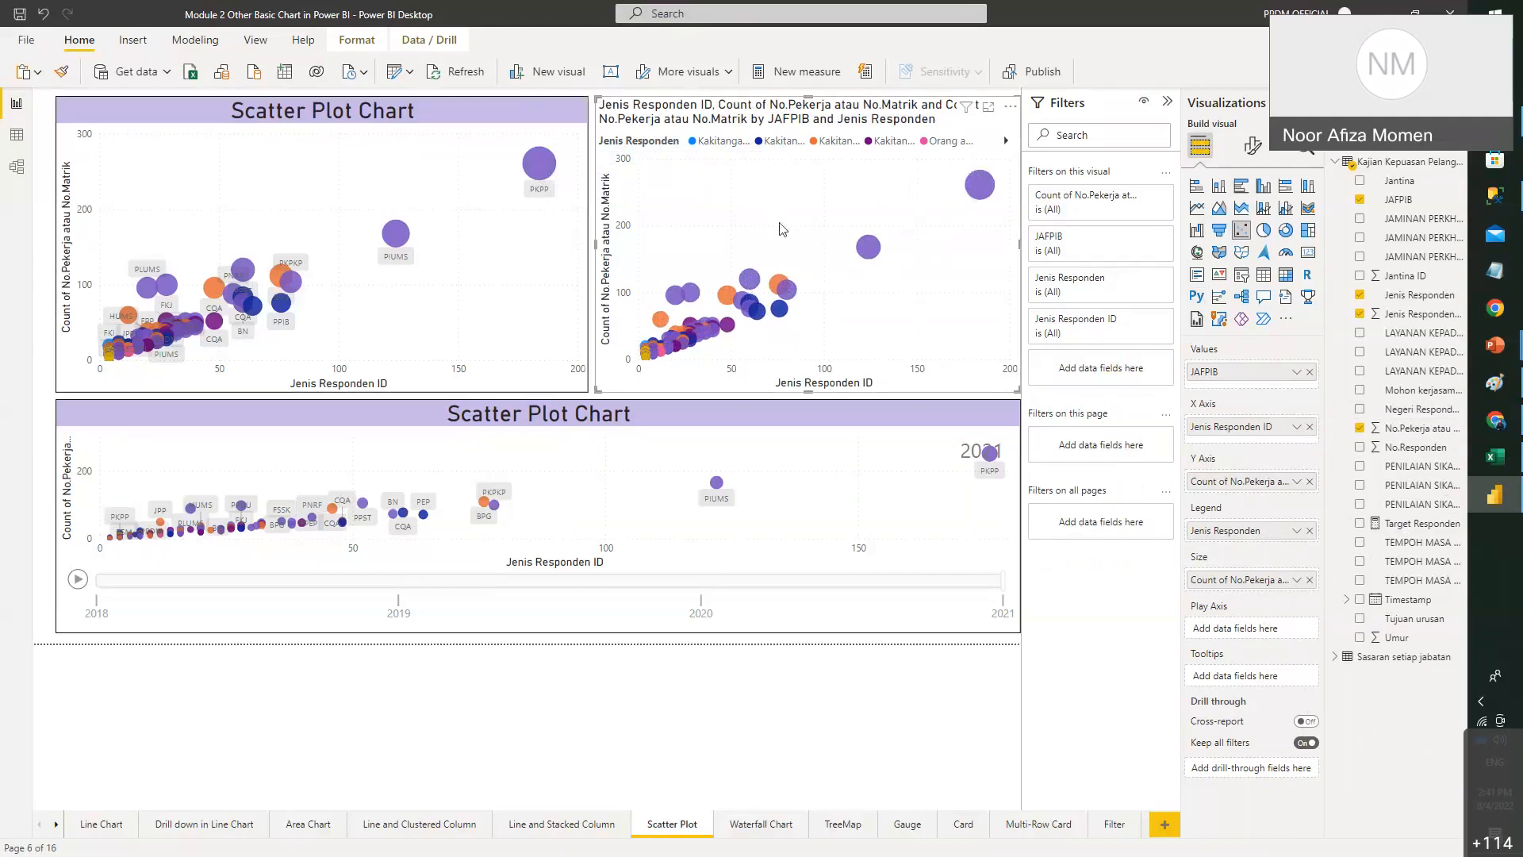
- Turn on category labels for the right scatter chart's bubbles
left_click(555, 197)
left_click(1252, 145)
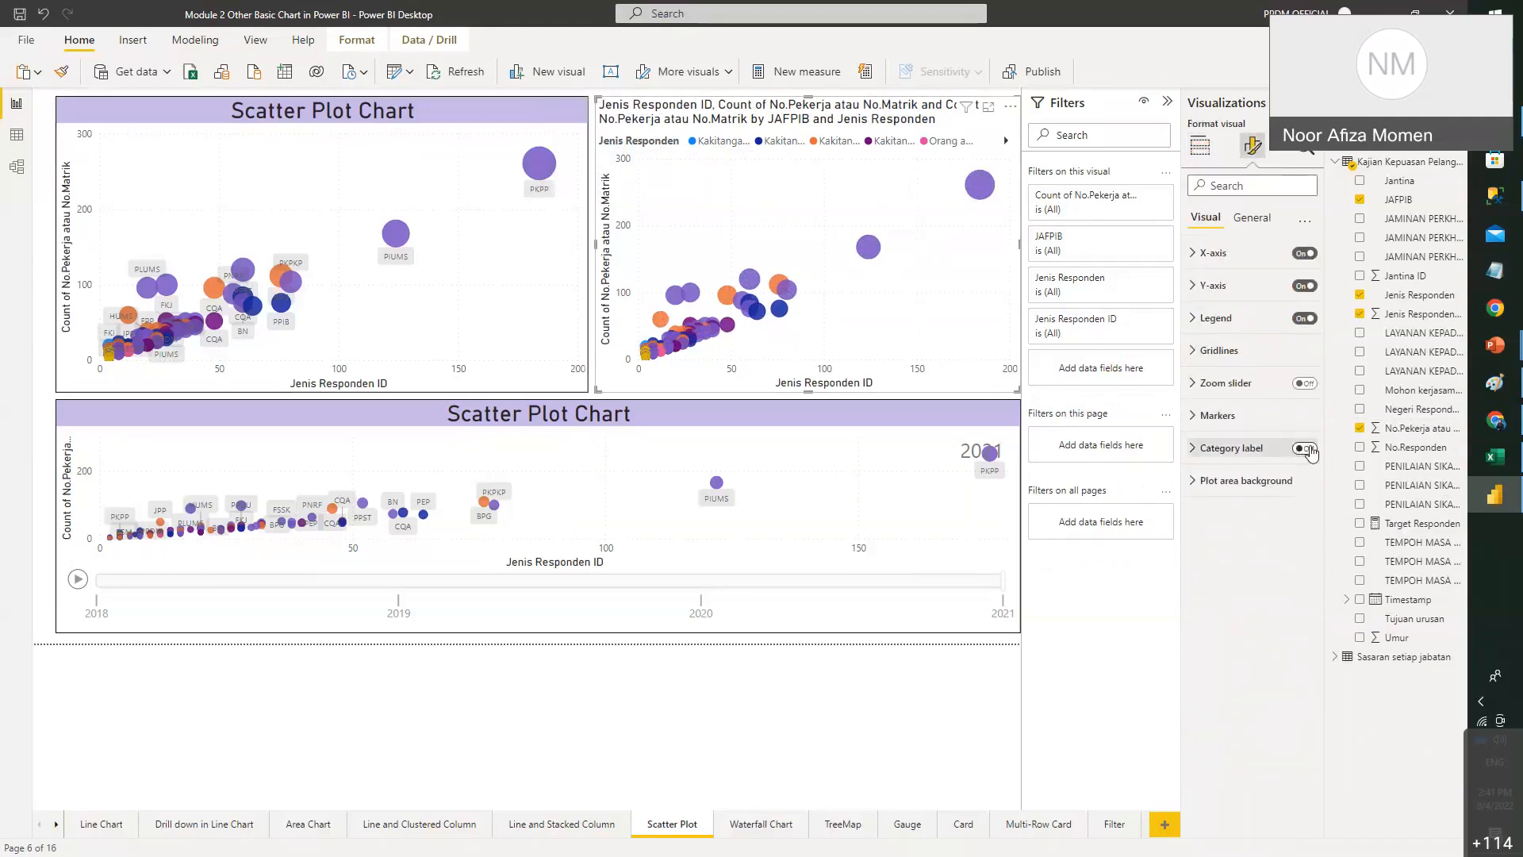
left_click(1305, 449)
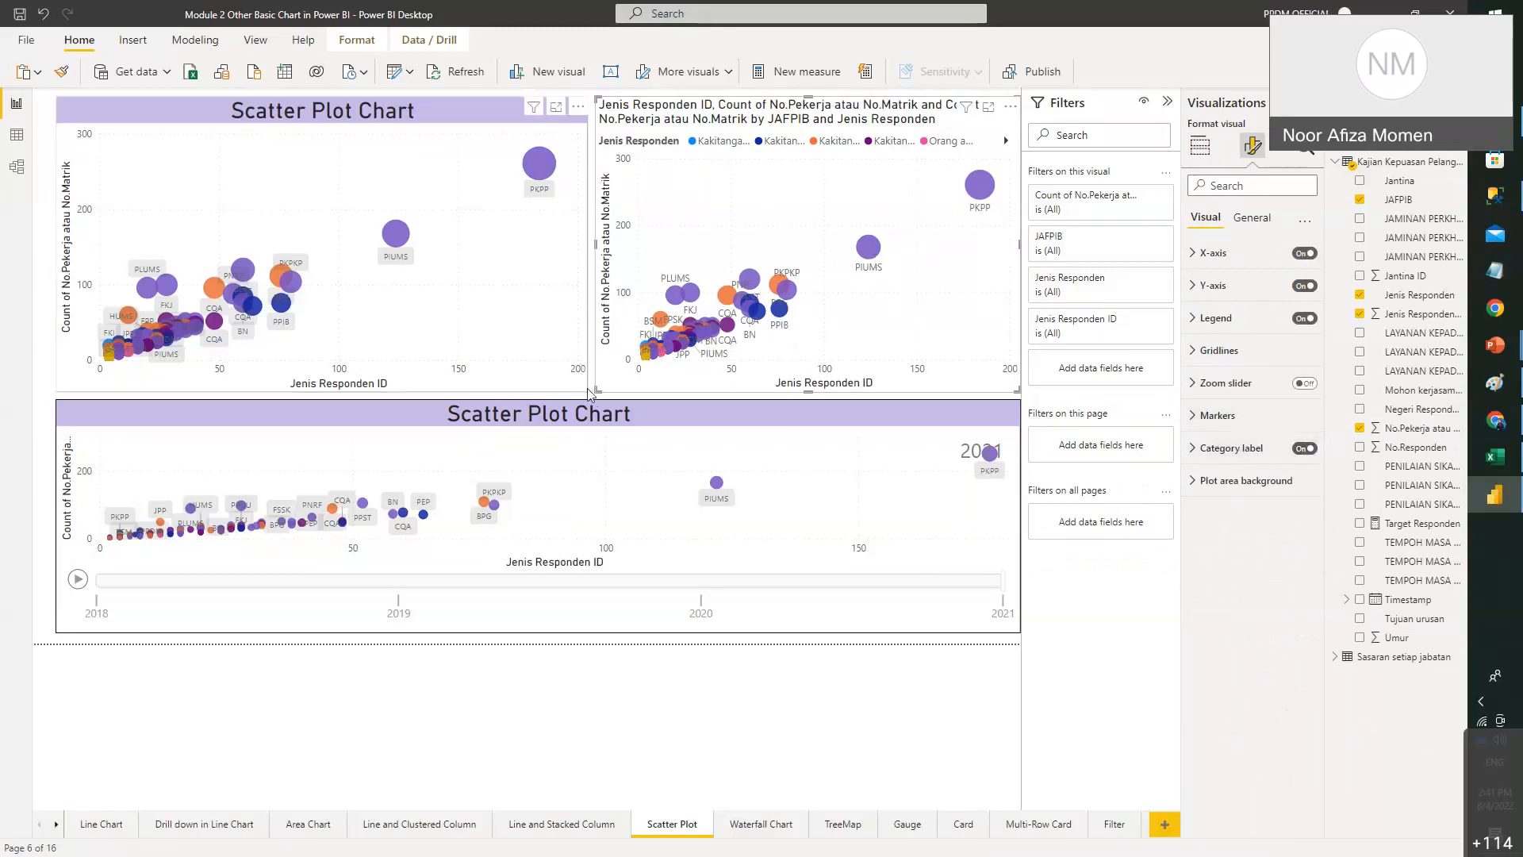
- Widen the right scatter chart toward the left
mouse_move(595, 391)
left_mouse_down()
mouse_move(230, 394)
mouse_move(89, 493)
mouse_move(49, 413)
mouse_move(609, 338)
mouse_move(748, 350)
mouse_move(589, 387)
left_mouse_up()
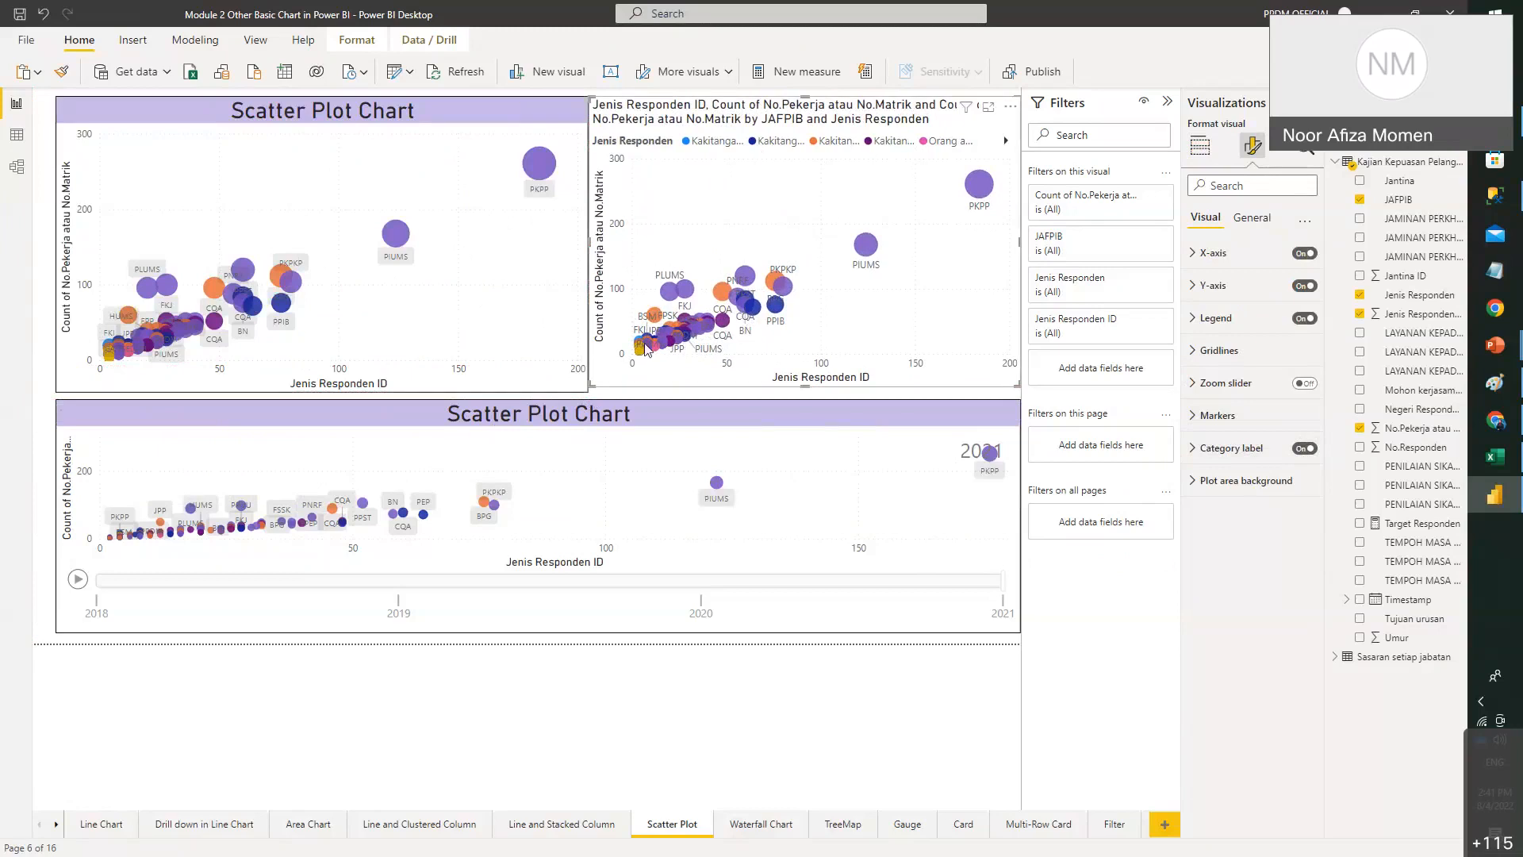
mouse_move(593, 384)
left_mouse_down()
mouse_move(233, 392)
mouse_move(673, 393)
mouse_move(591, 390)
left_mouse_up()
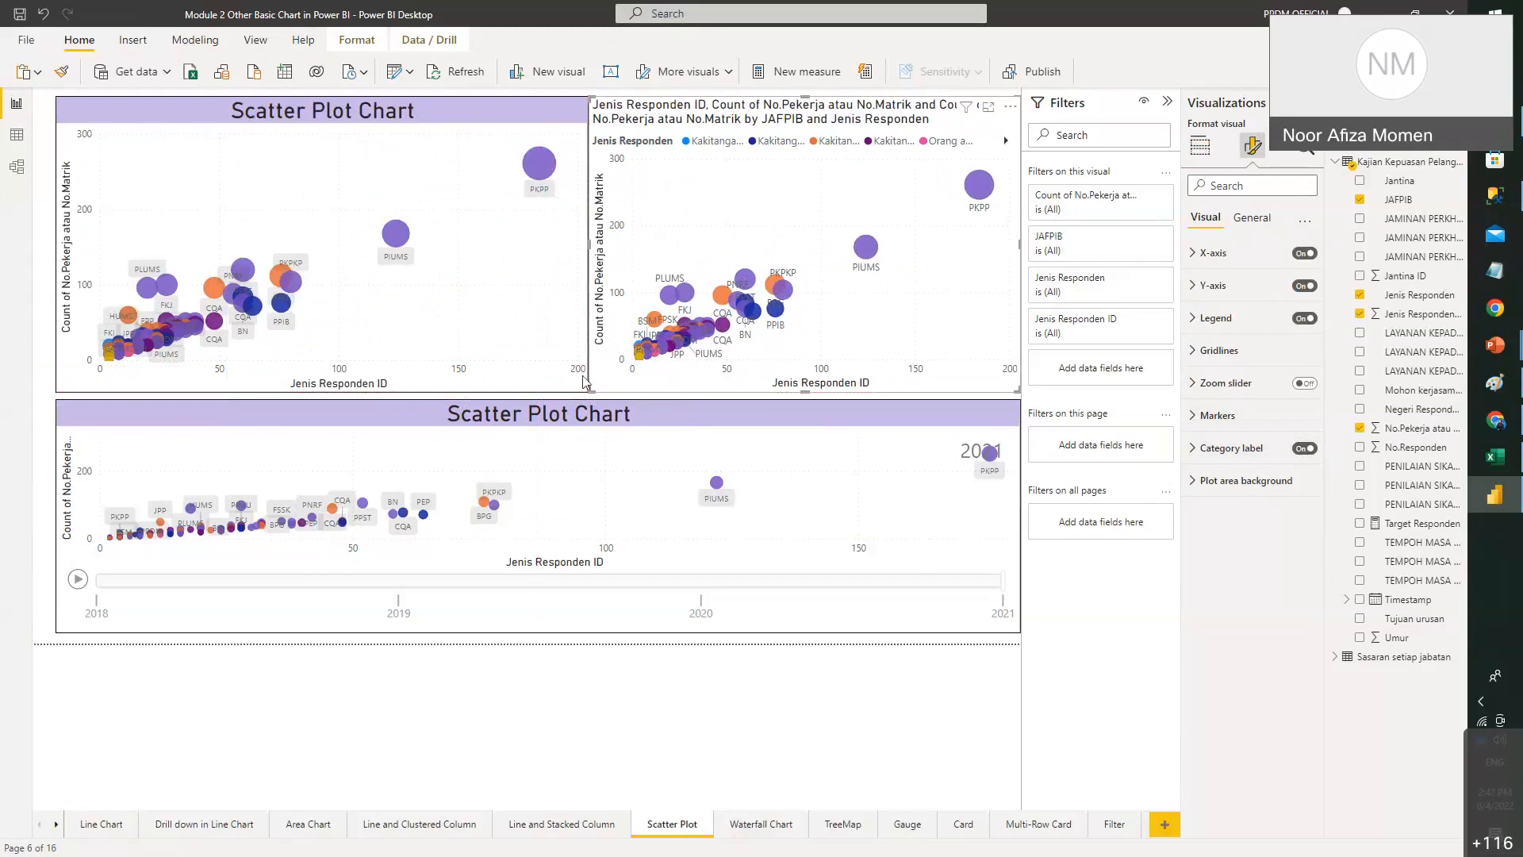
left_click(629, 408)
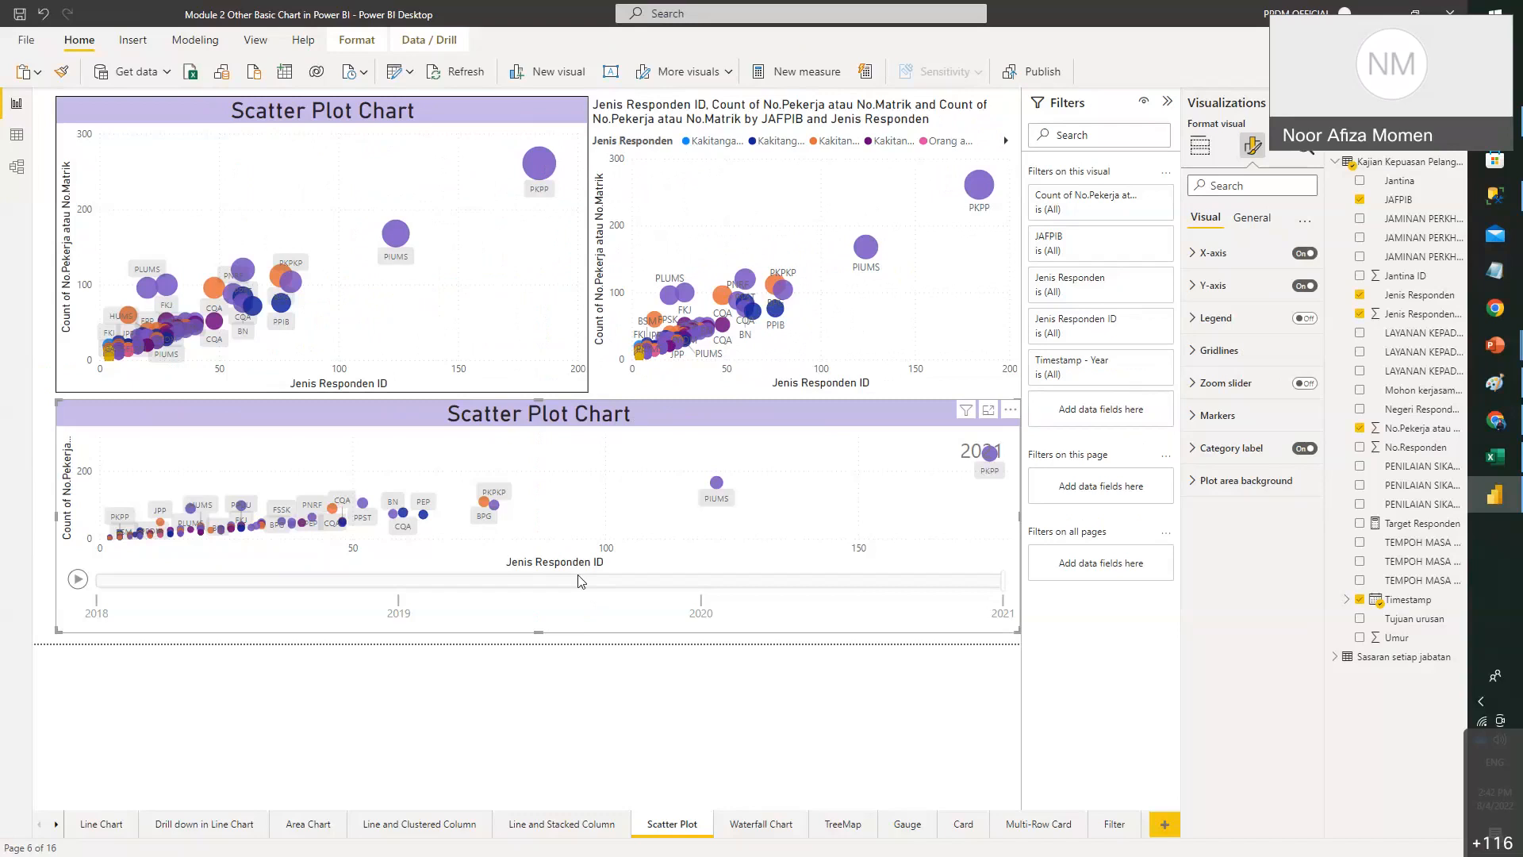
- Add Timestamp to the right scatter chart's Play Axis and play the animation
left_click(1201, 145)
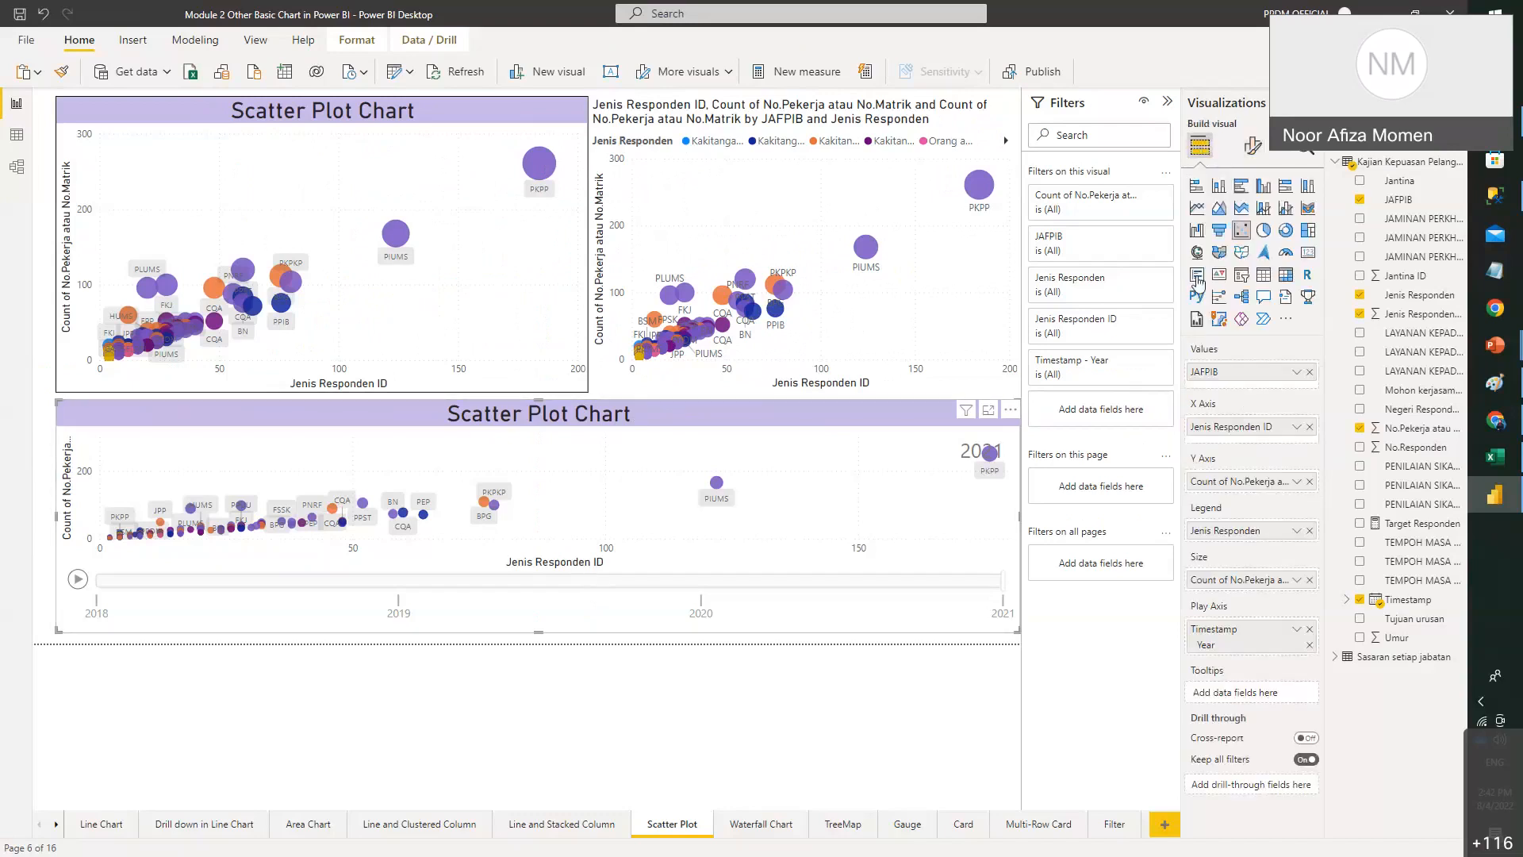
left_click(769, 251)
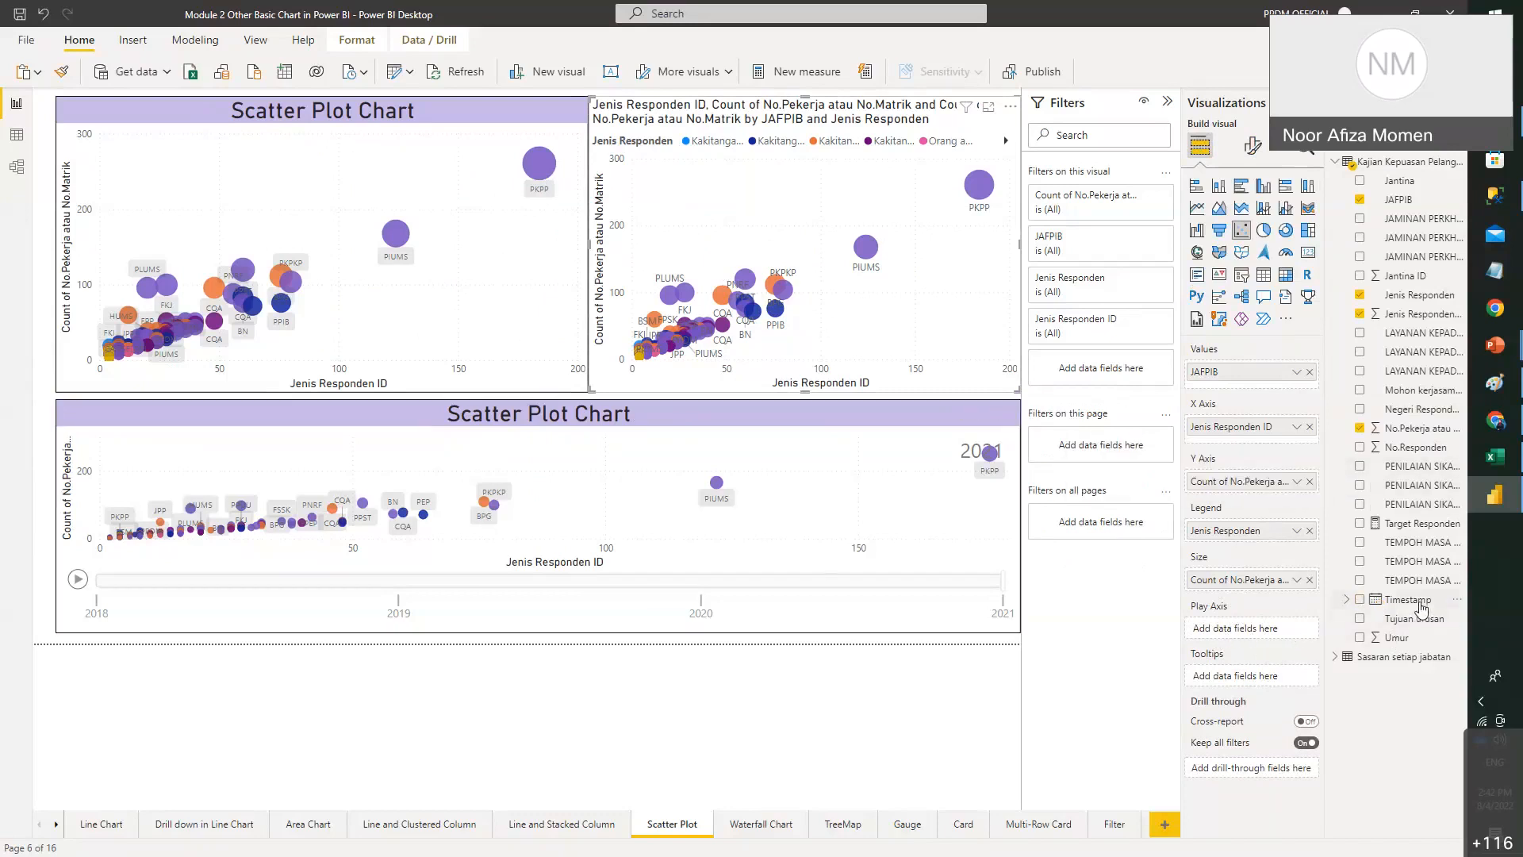
left_click(1394, 602)
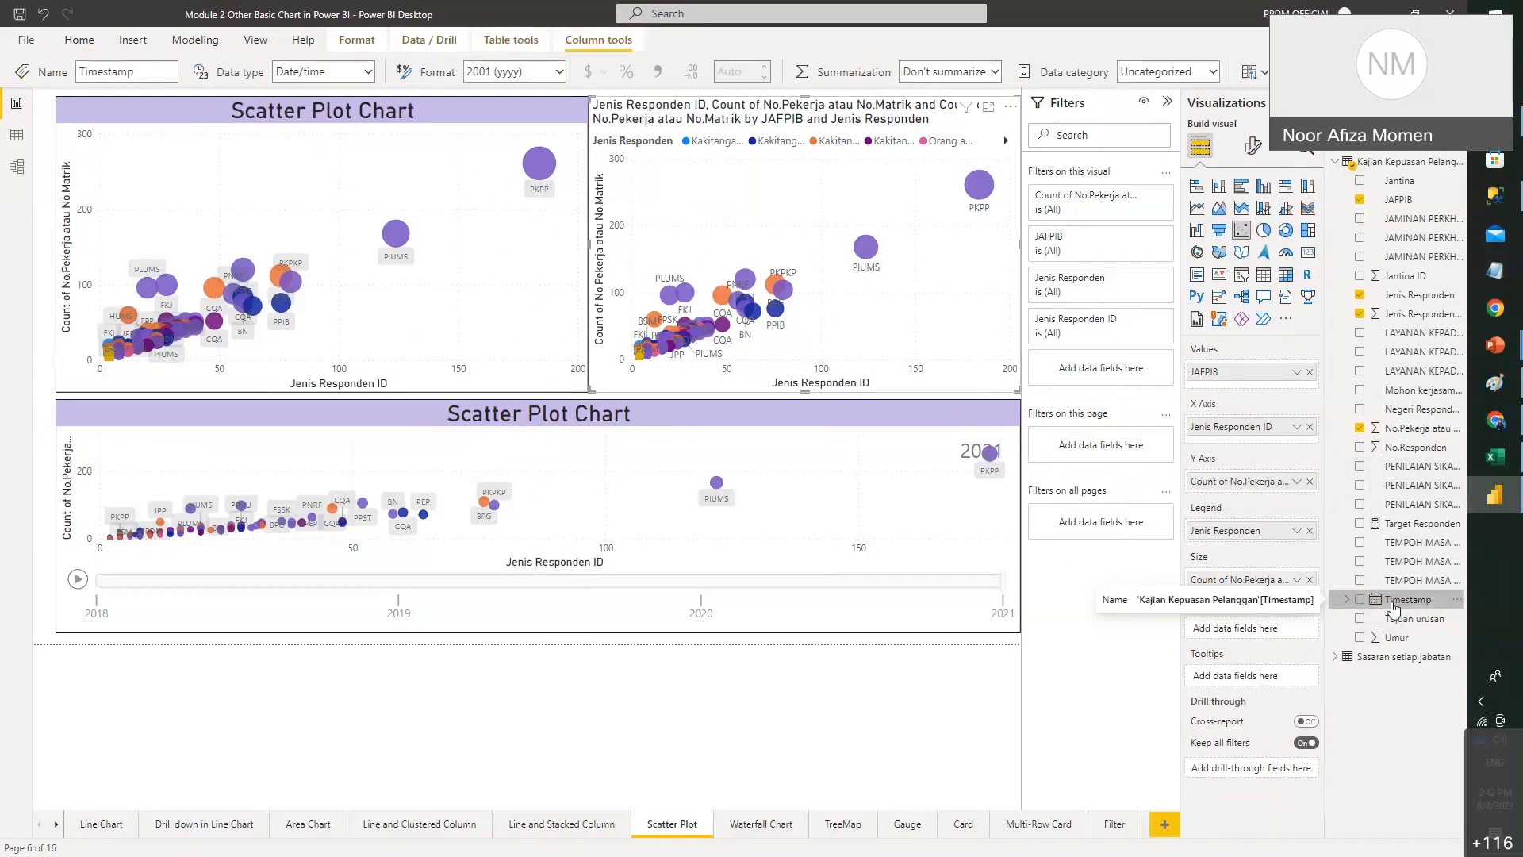
left_click_drag(1394, 607, 1293, 633)
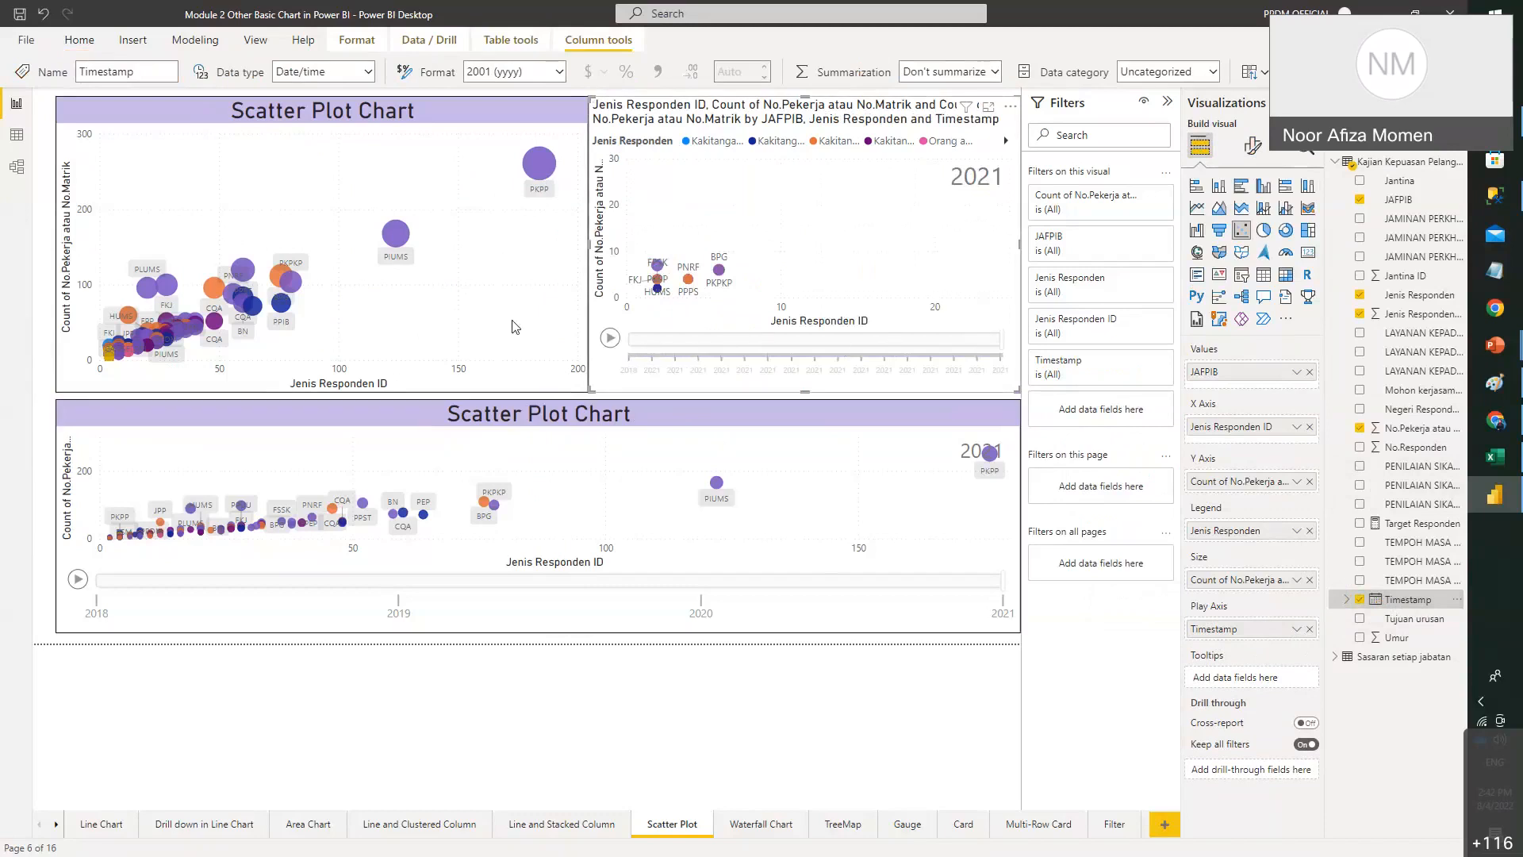
left_click(609, 337)
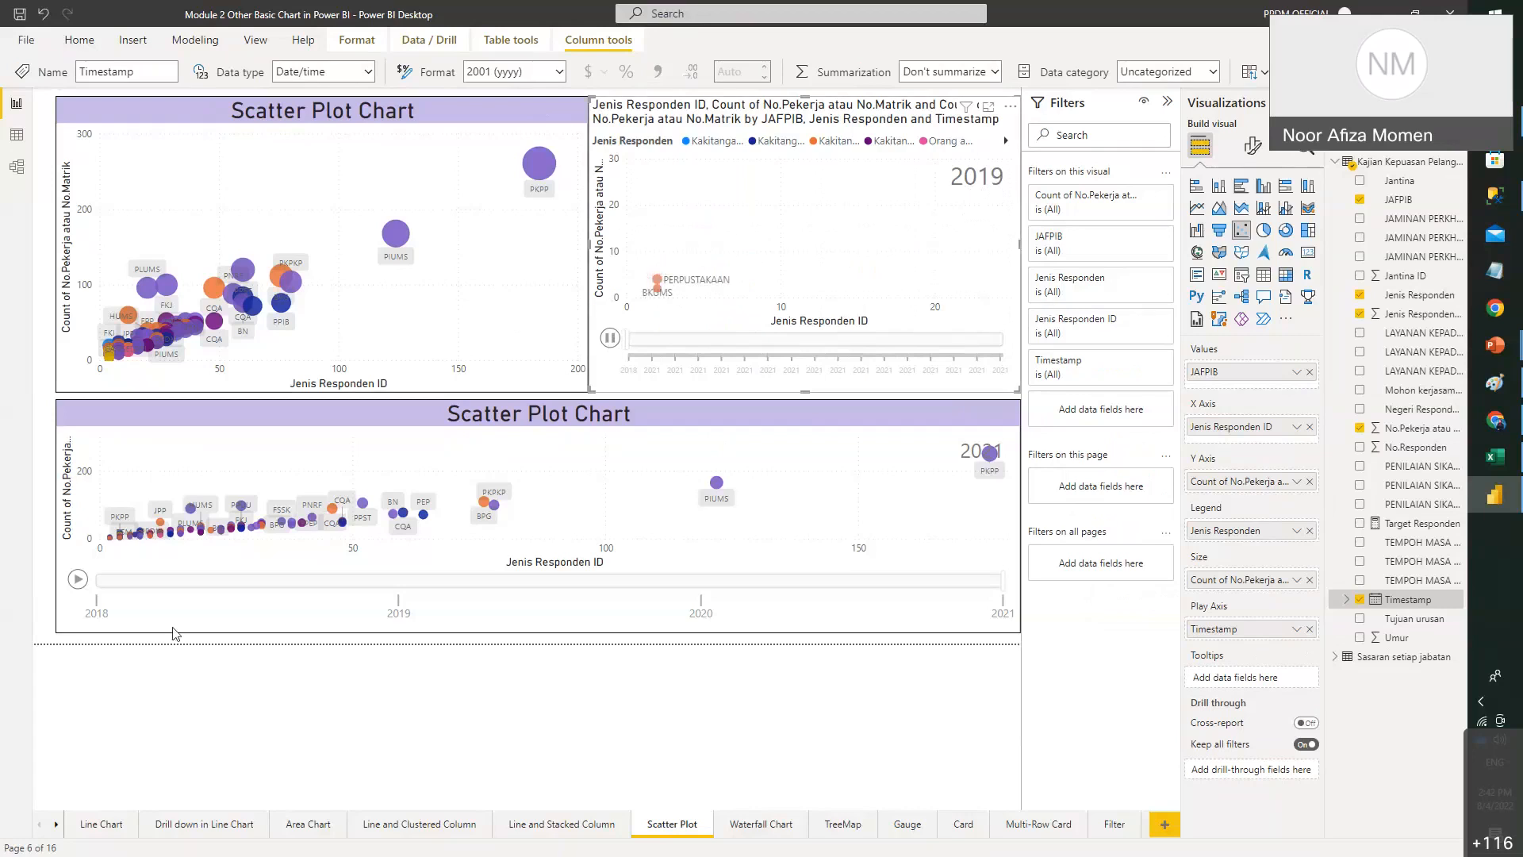
- Make the Timestamp play axis step by year and replay the 2018–2021 animation
left_click(76, 578)
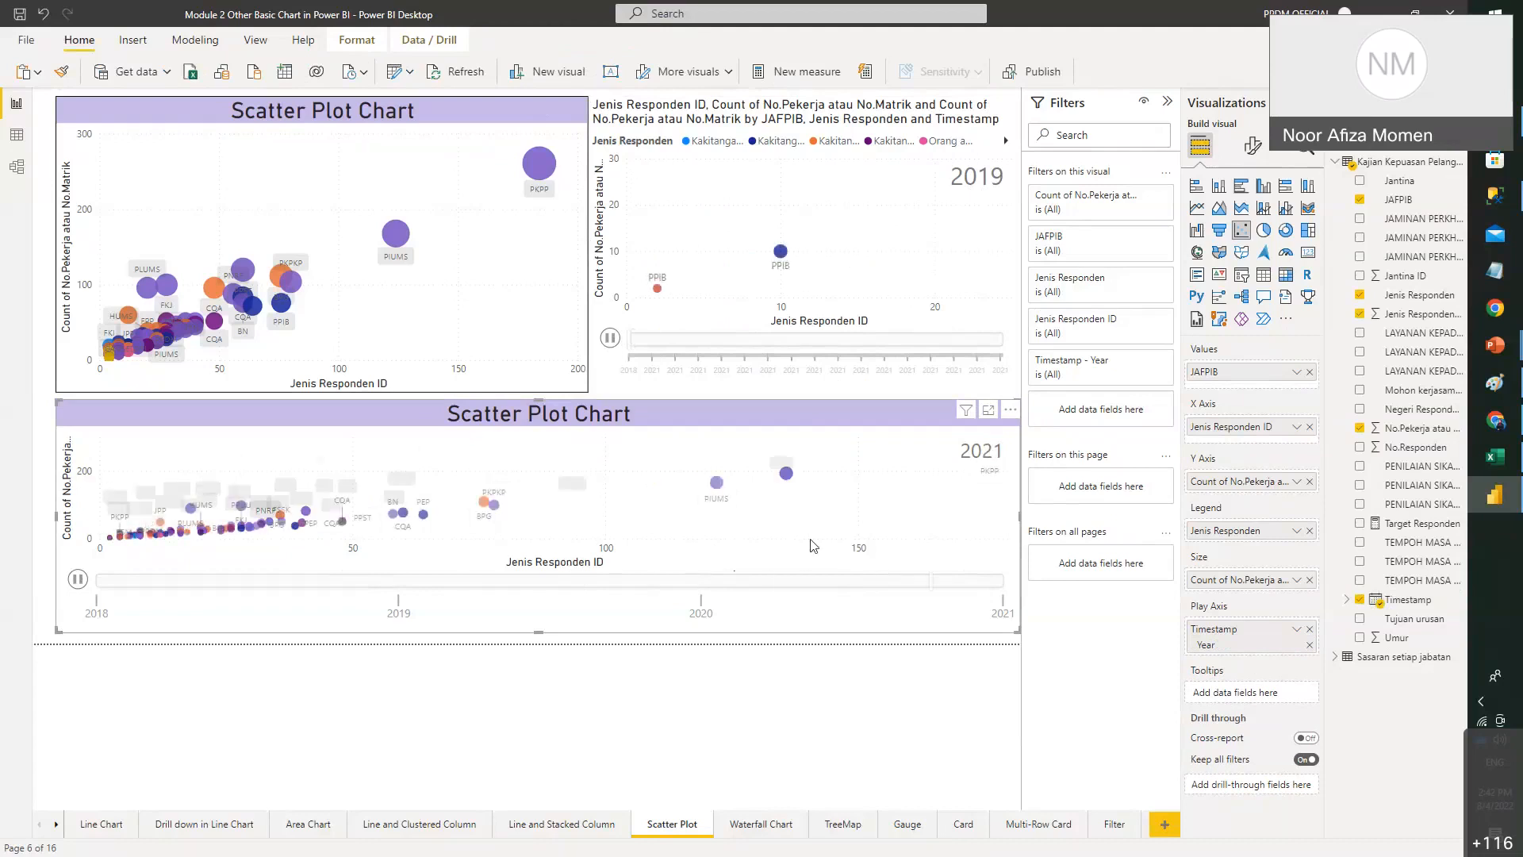
left_click(77, 579)
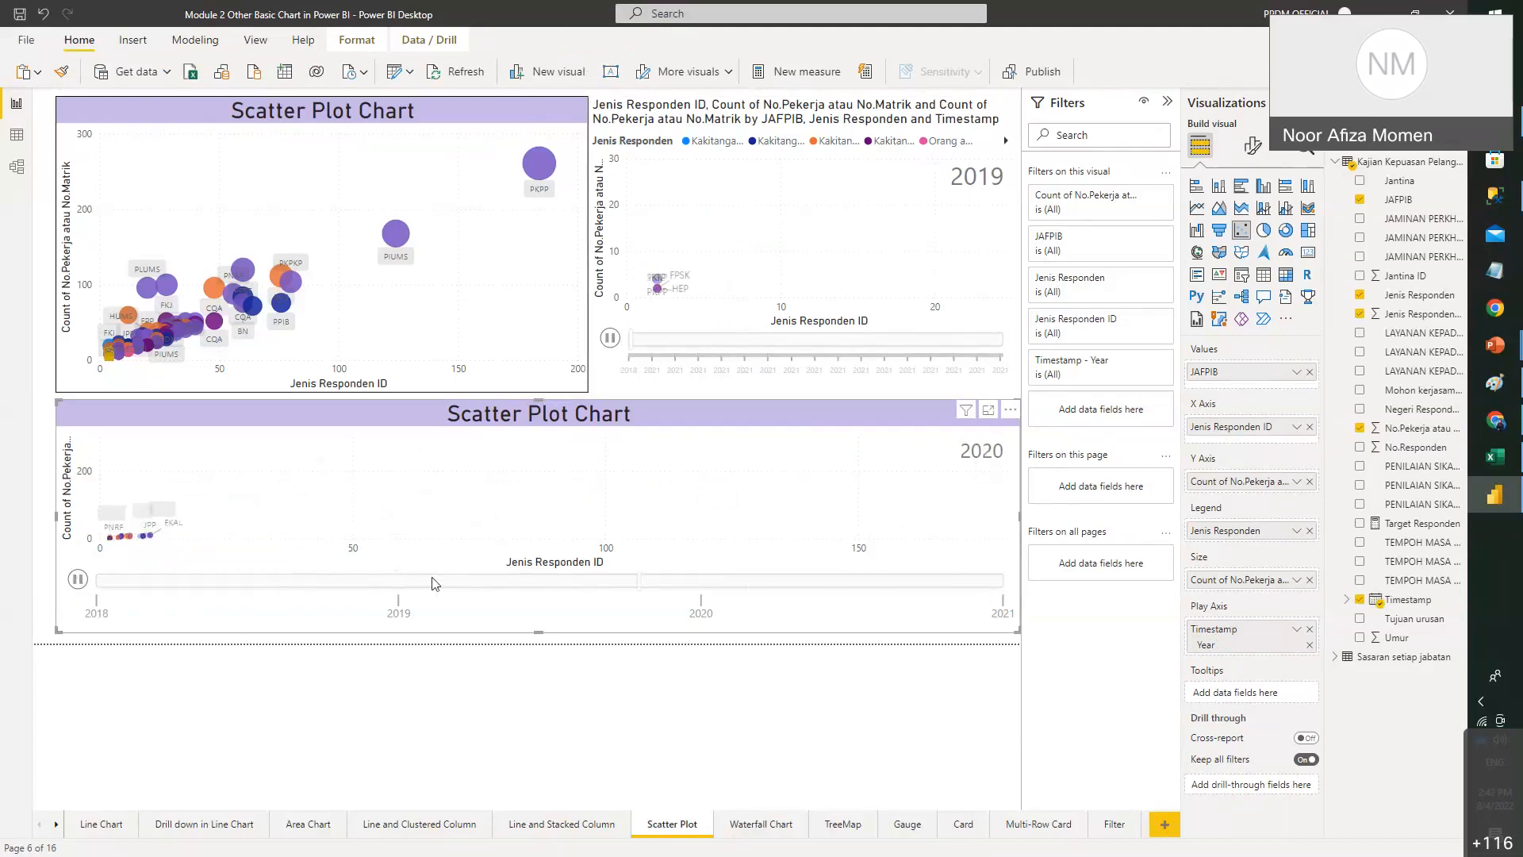
left_click(829, 149)
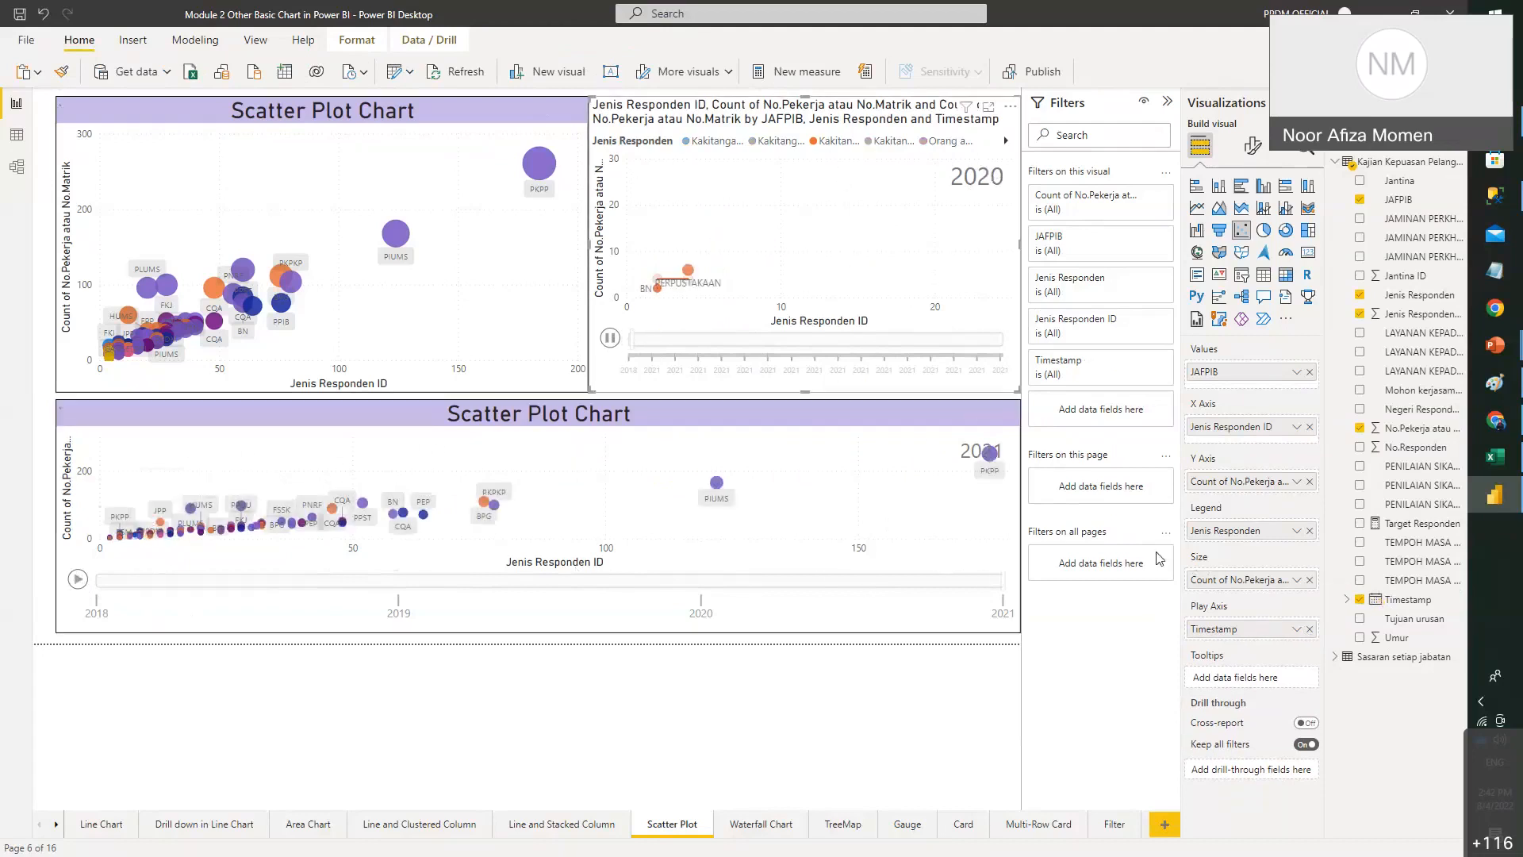
left_click(1296, 629)
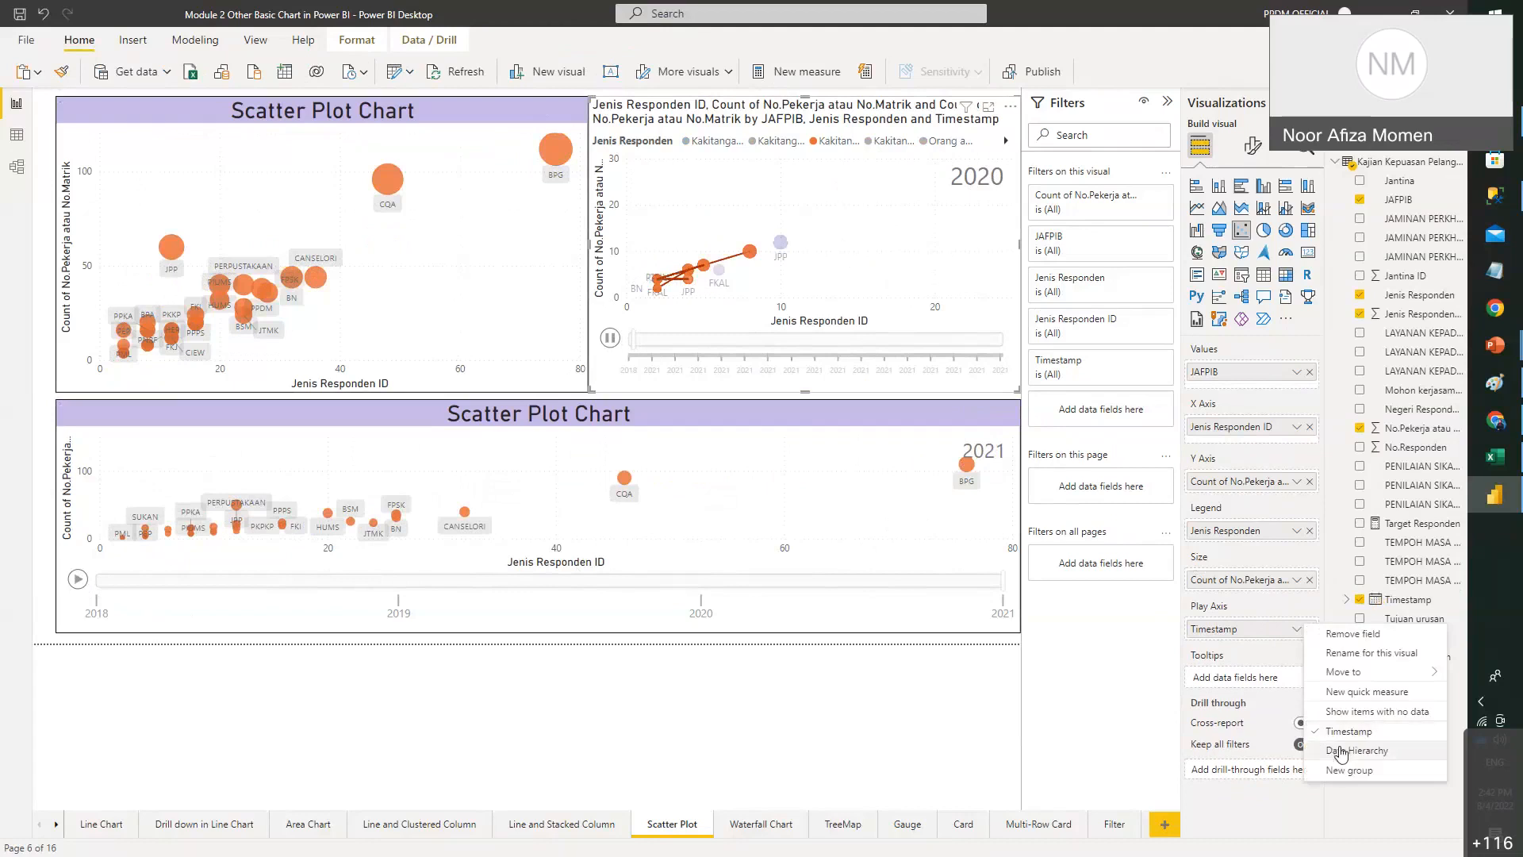
left_click(1339, 748)
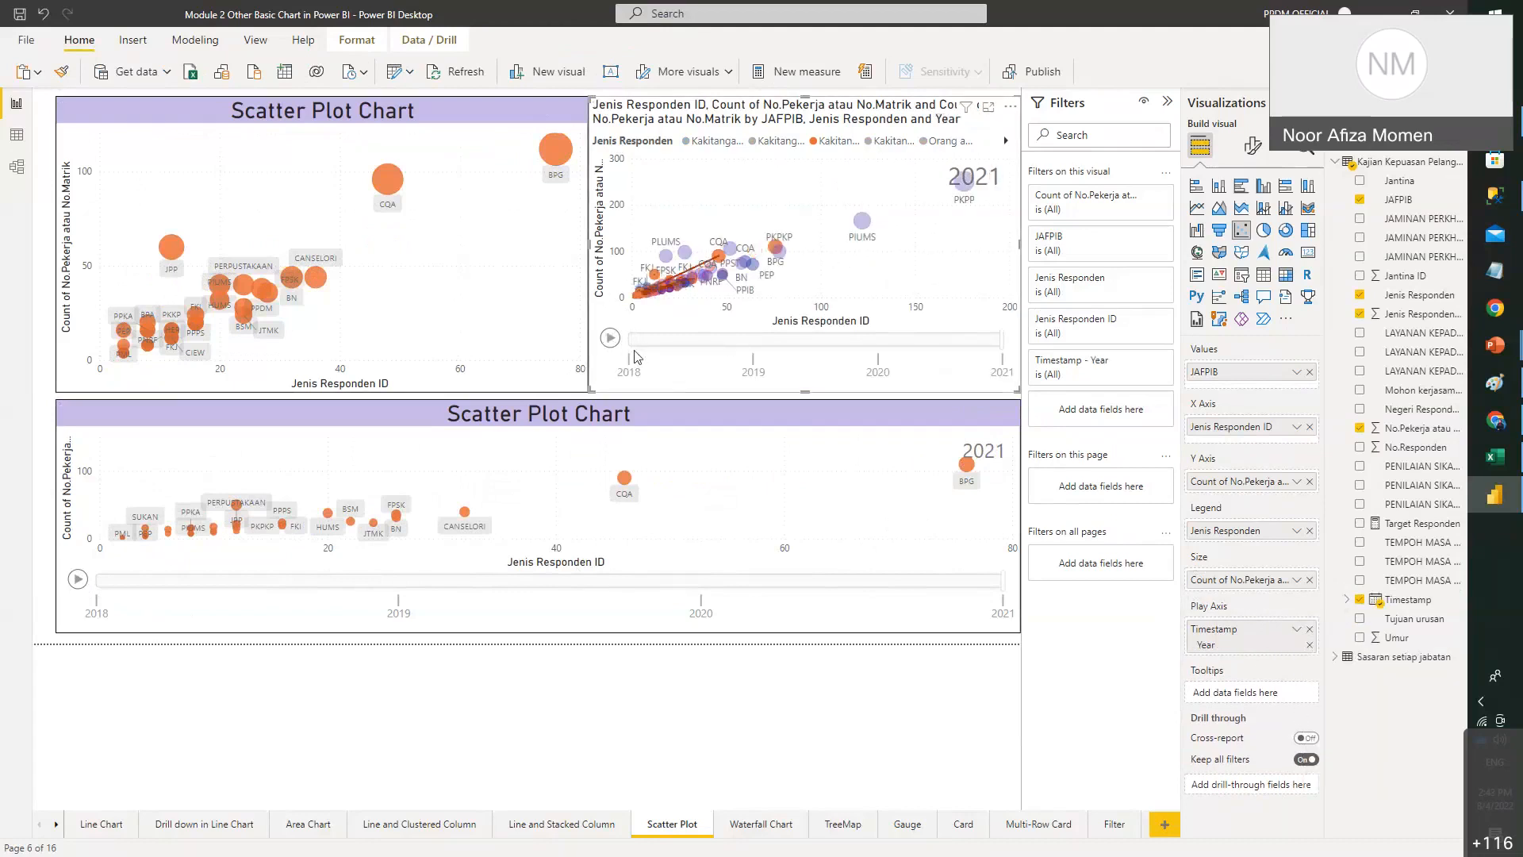
left_click(610, 338)
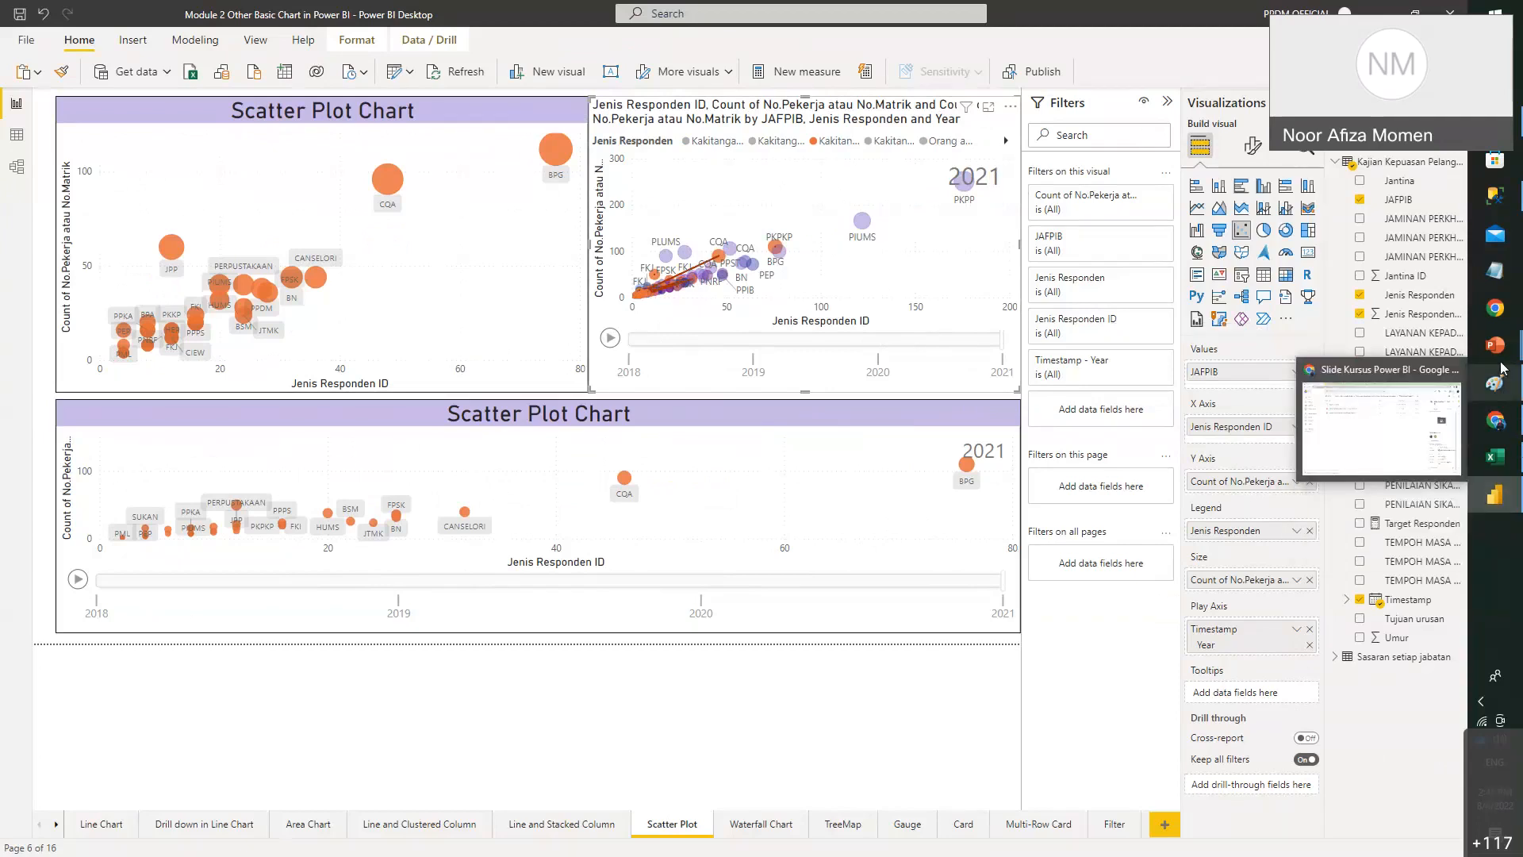
- Show slide 15, '5.7 Waterfall Chart', in the PowerPoint course deck
mouse_move(1496, 347)
left_click(1380, 405)
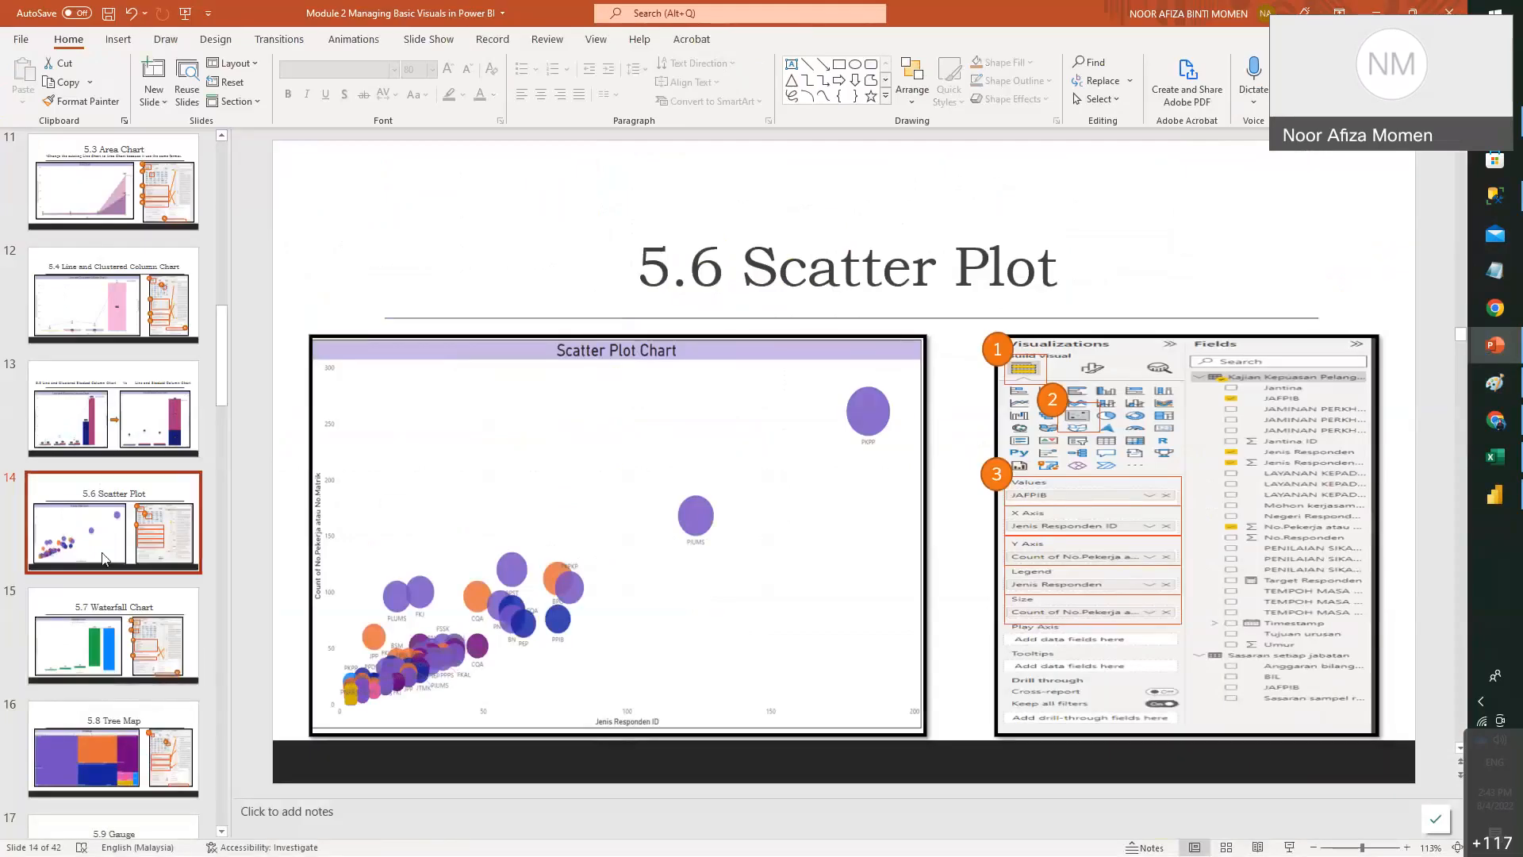
key("Down")
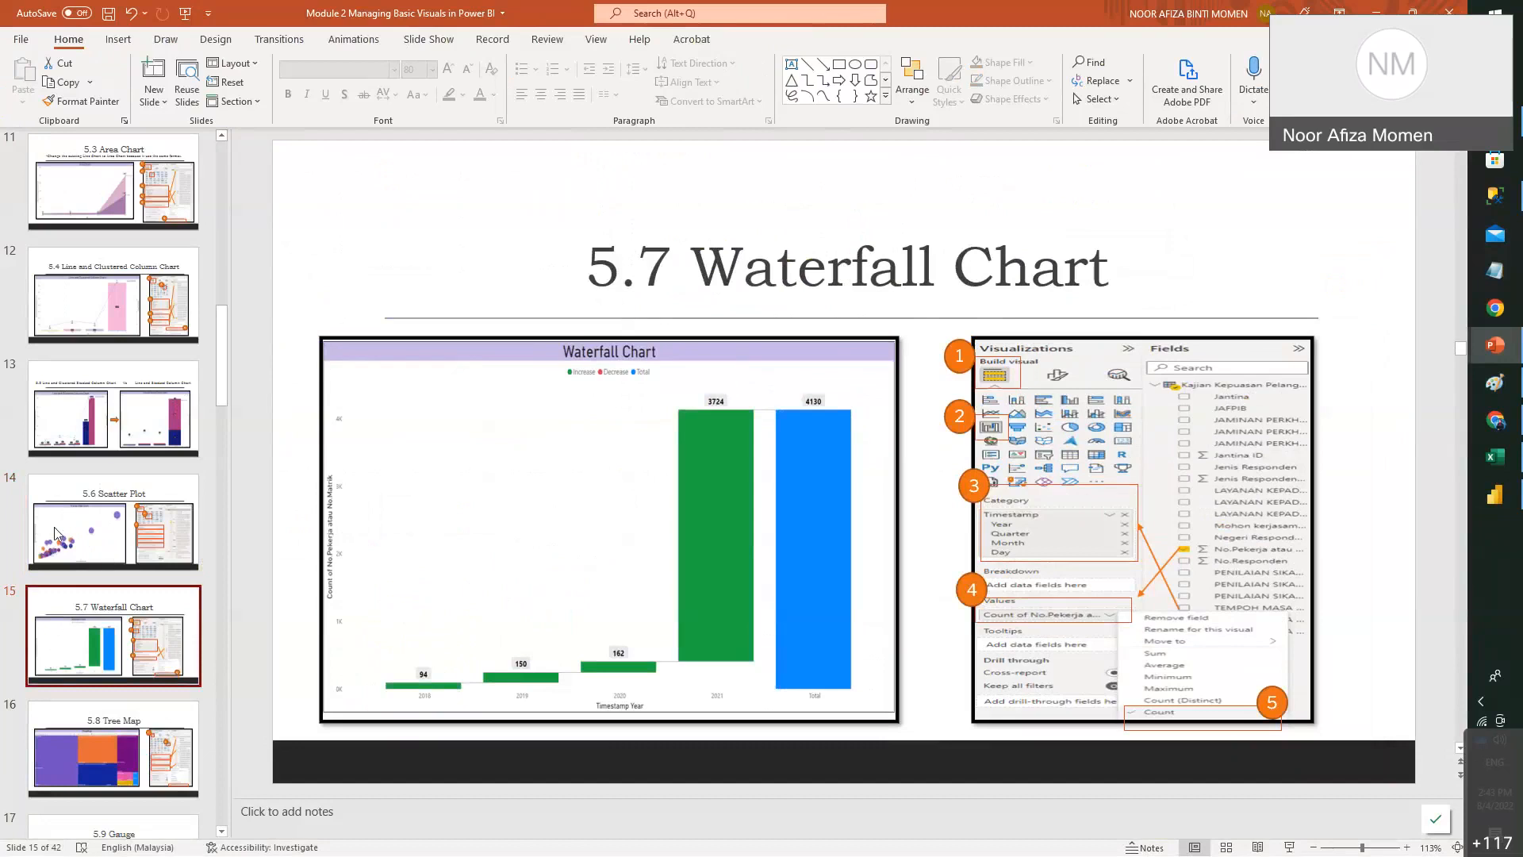
- On the Waterfall Chart page, shrink the existing waterfall to the top-left quarter
left_click(1515, 507)
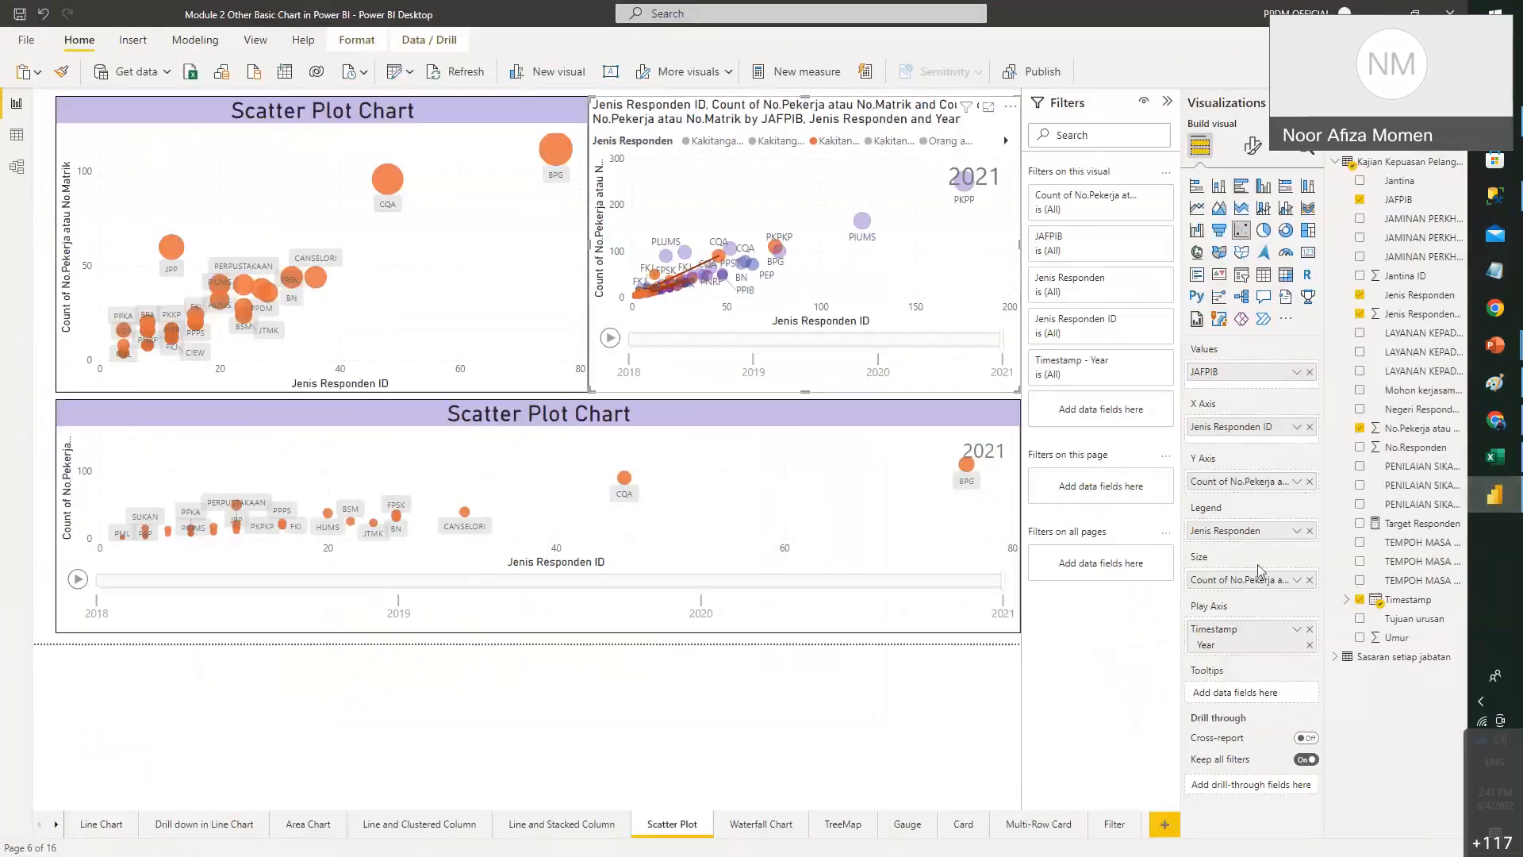
left_click(759, 826)
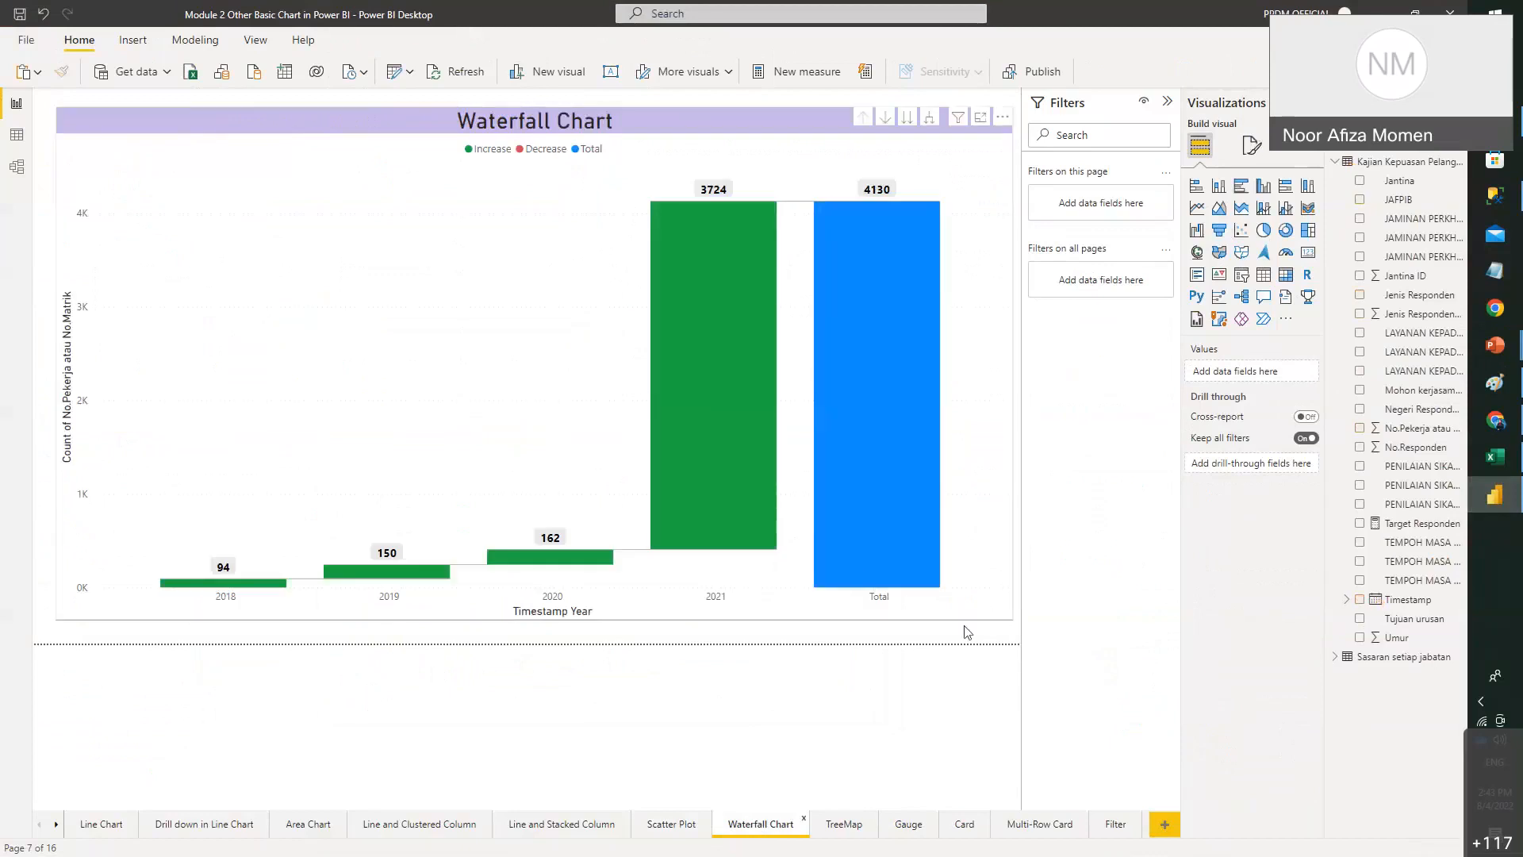
left_click(988, 615)
left_click_drag(939, 582, 499, 405)
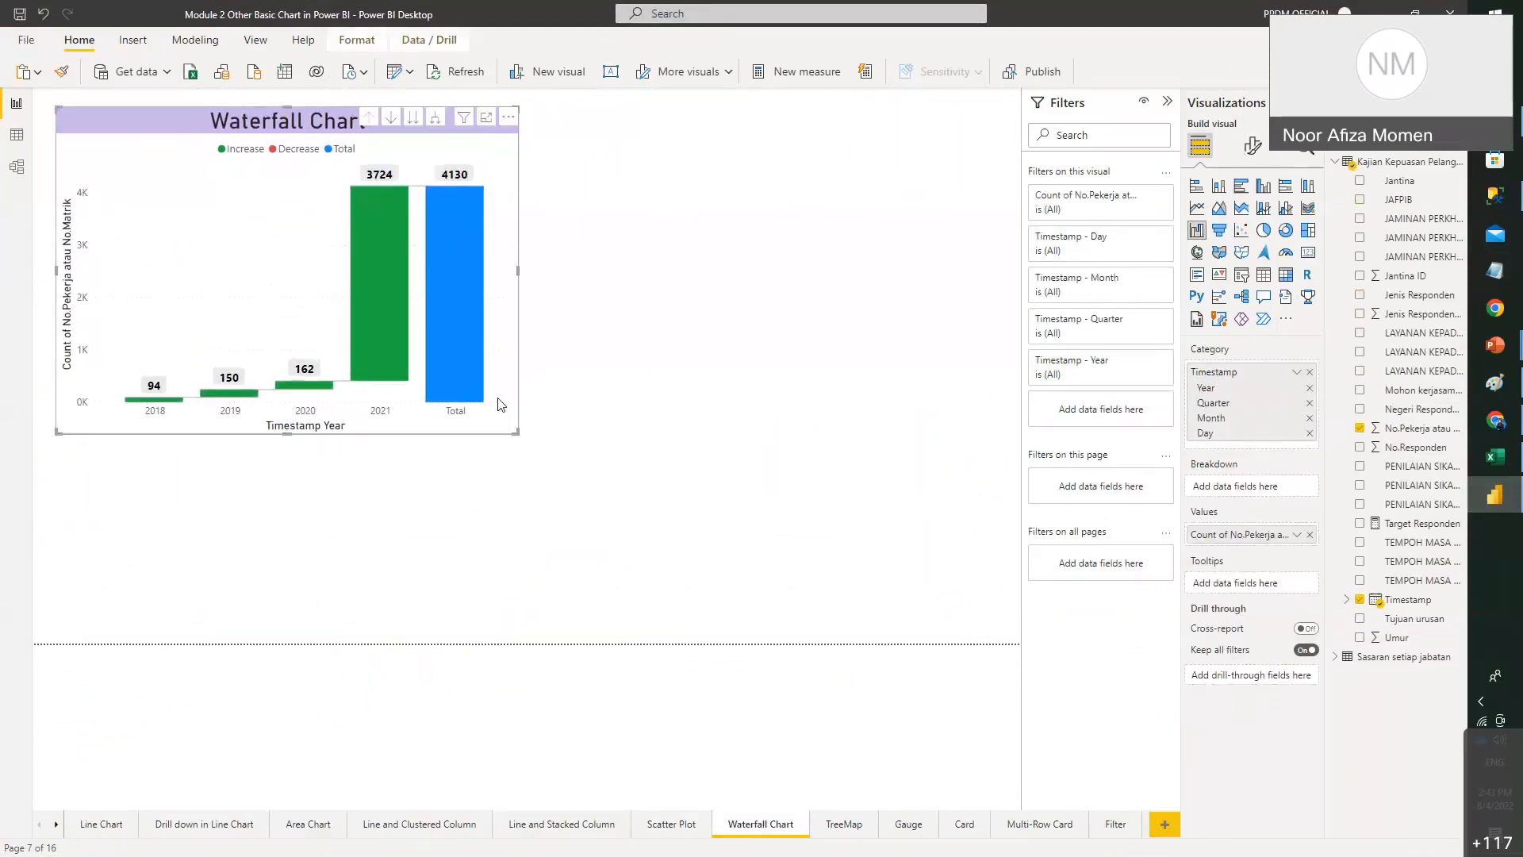
- Add a second waterfall chart on the right half with Timestamp as its category
left_click(758, 379)
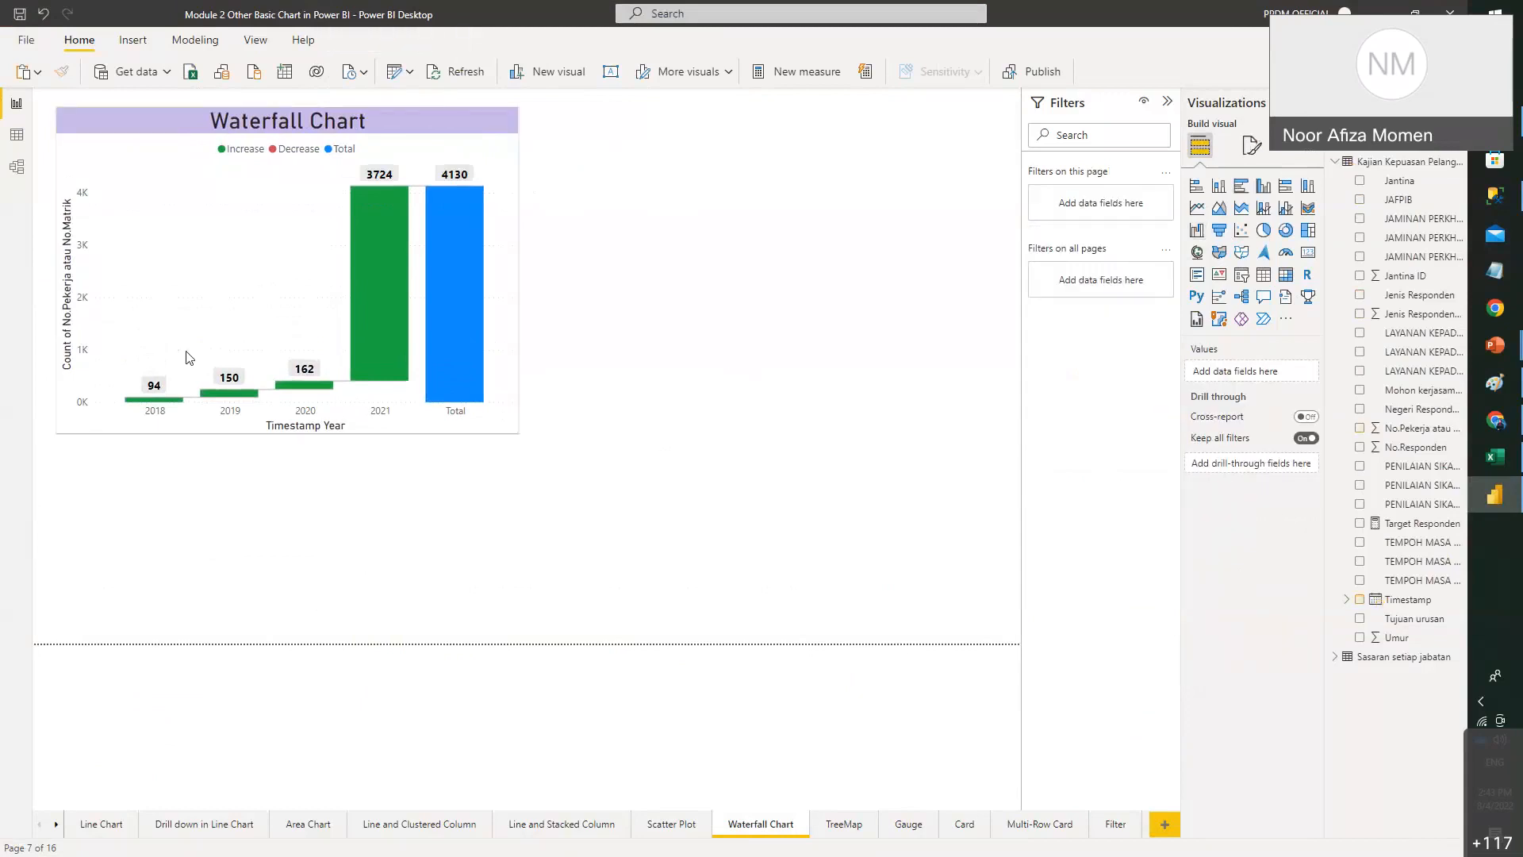
left_click(1197, 234)
left_click_drag(302, 531, 796, 197)
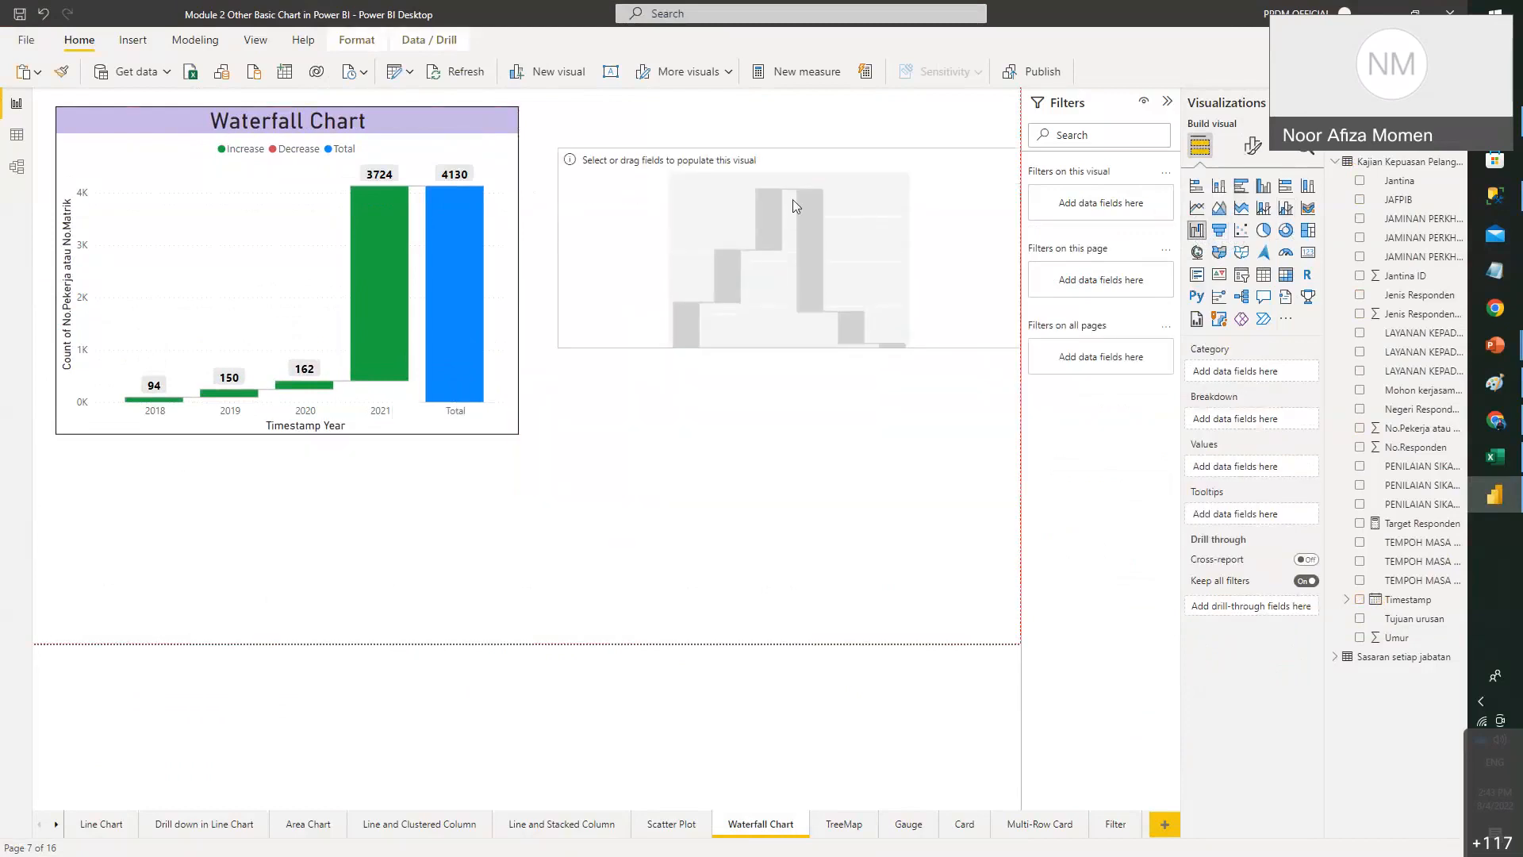
left_click_drag(563, 303, 544, 433)
left_click(488, 406)
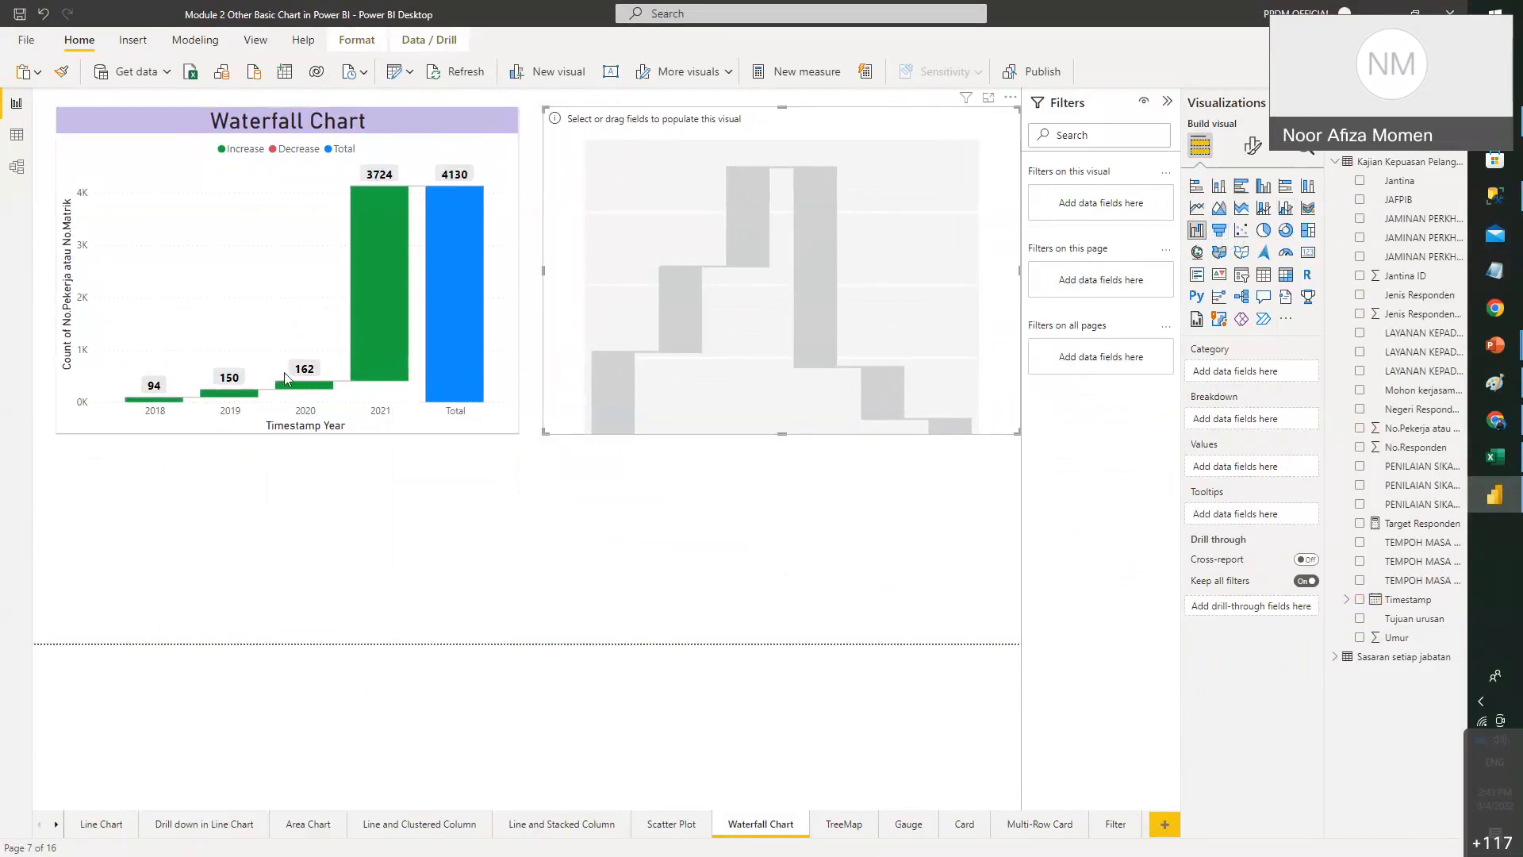
left_click(792, 321)
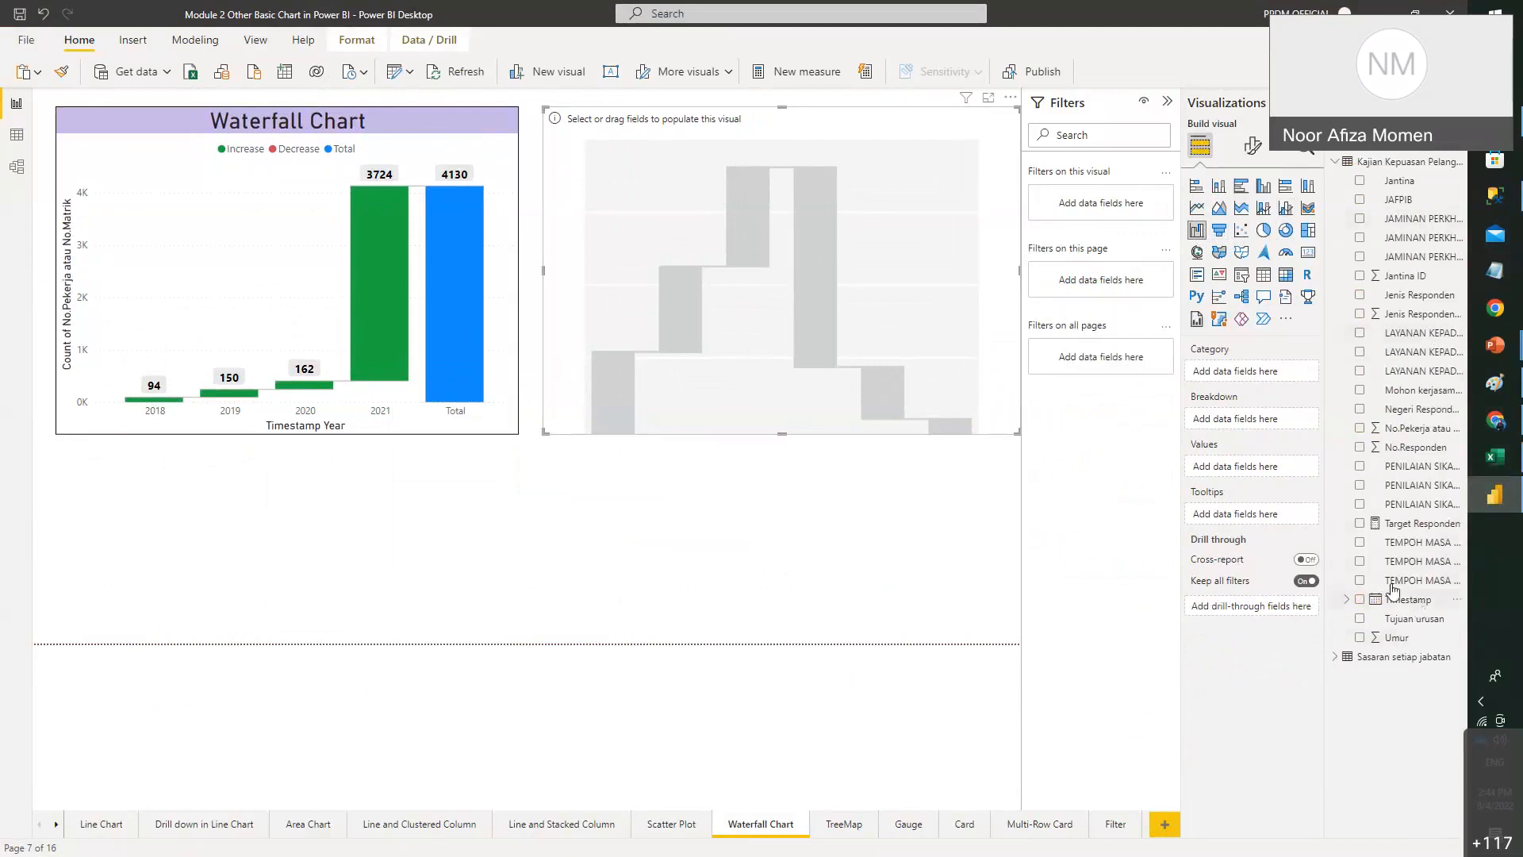
left_click_drag(1393, 591, 1264, 384)
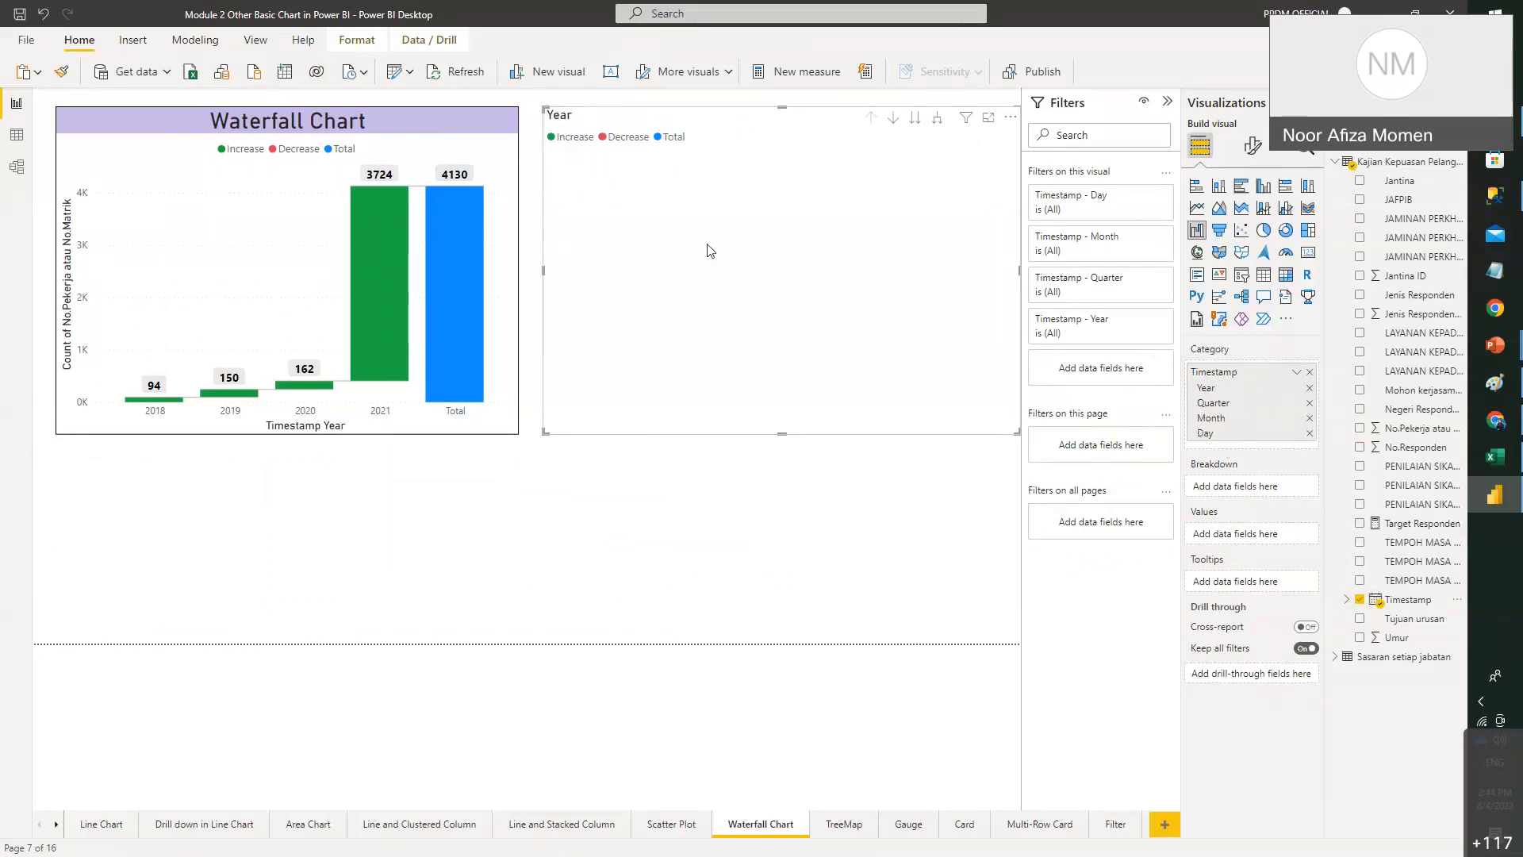
- Turn on drill-down and use Count of No.Pekerja atau No.Matrik as the waterfall's values
left_click(893, 119)
left_click_drag(1440, 437, 1302, 541)
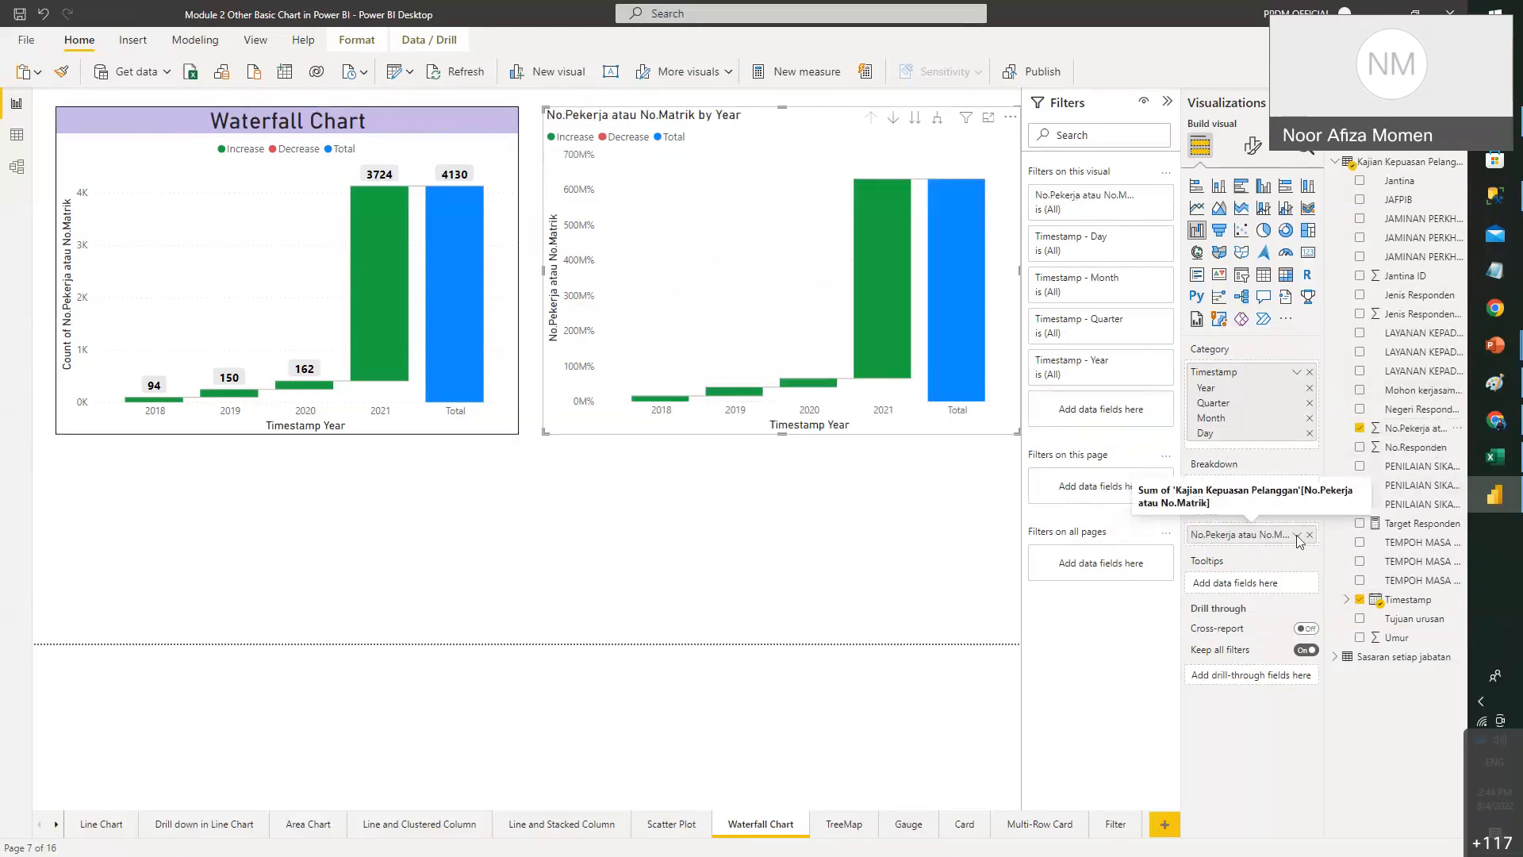
left_click(1299, 536)
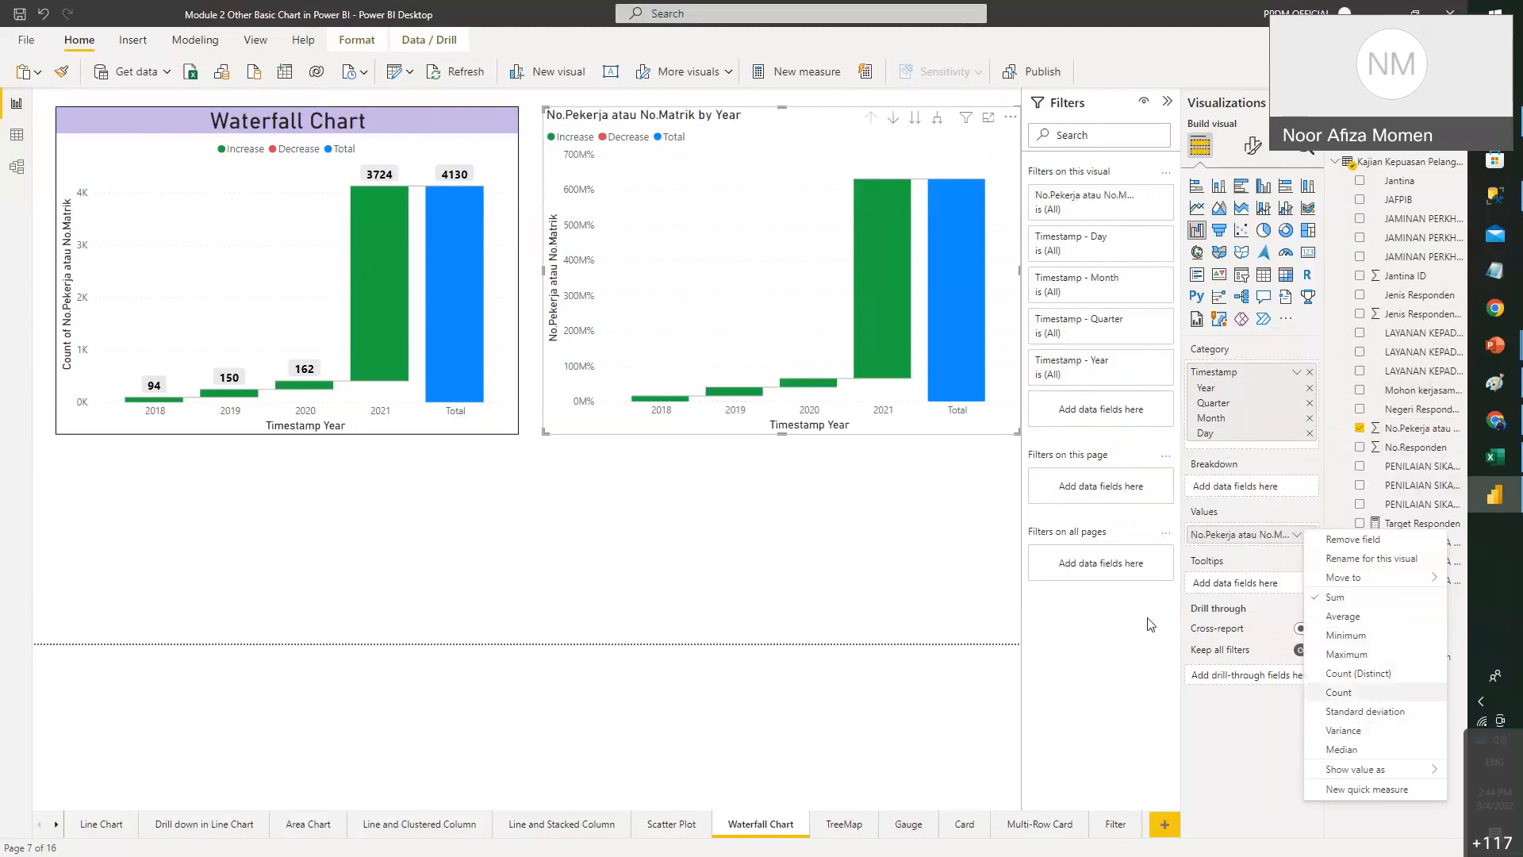
left_click(1375, 693)
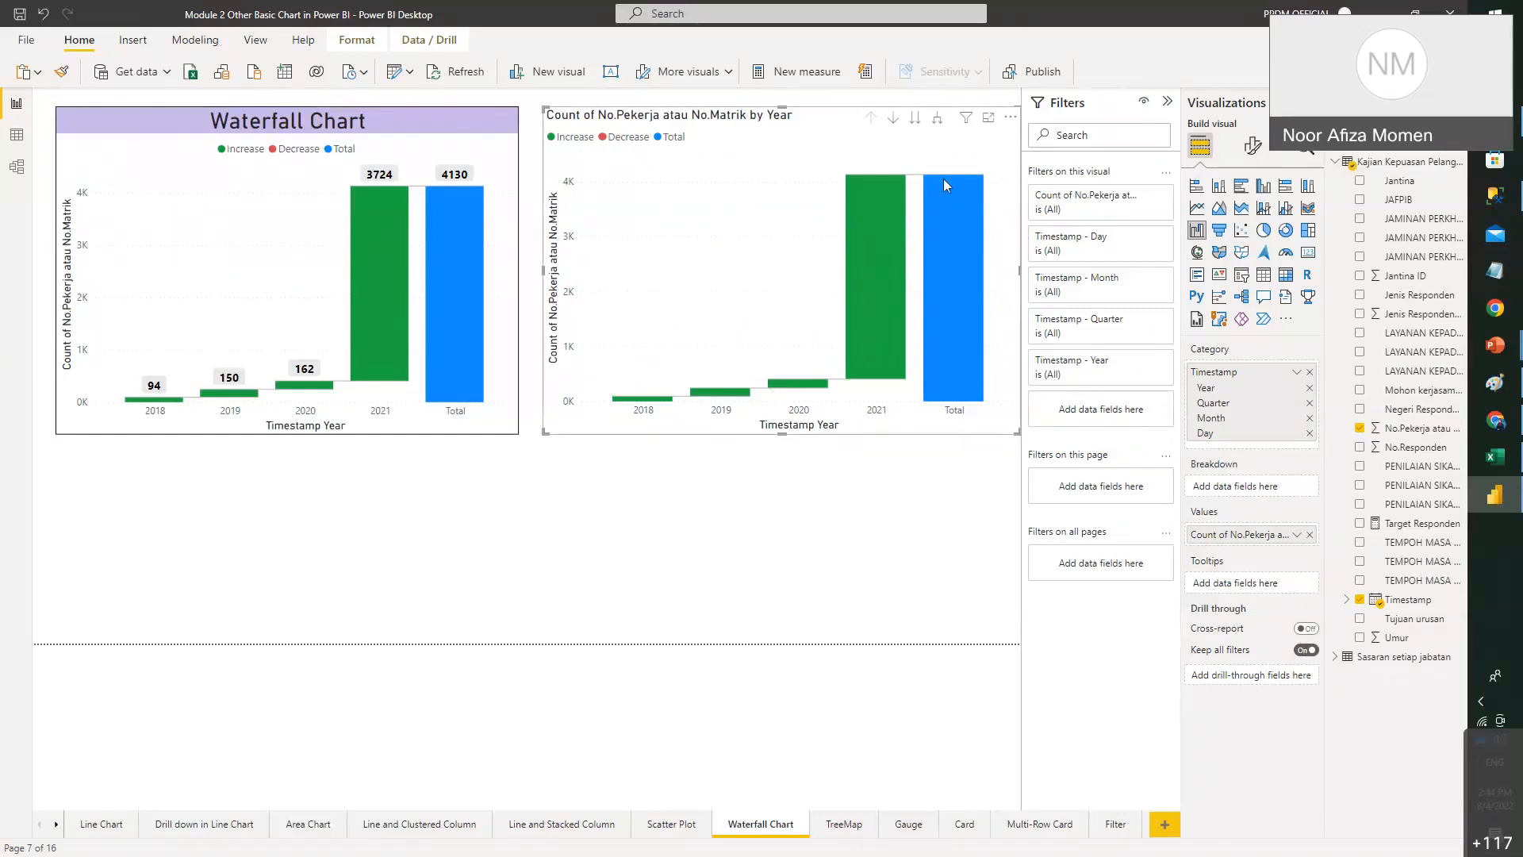
- Turn on data labels for the new waterfall's bars, showing values like 0.1K, 3.7K and 4.1K
left_click(1253, 153)
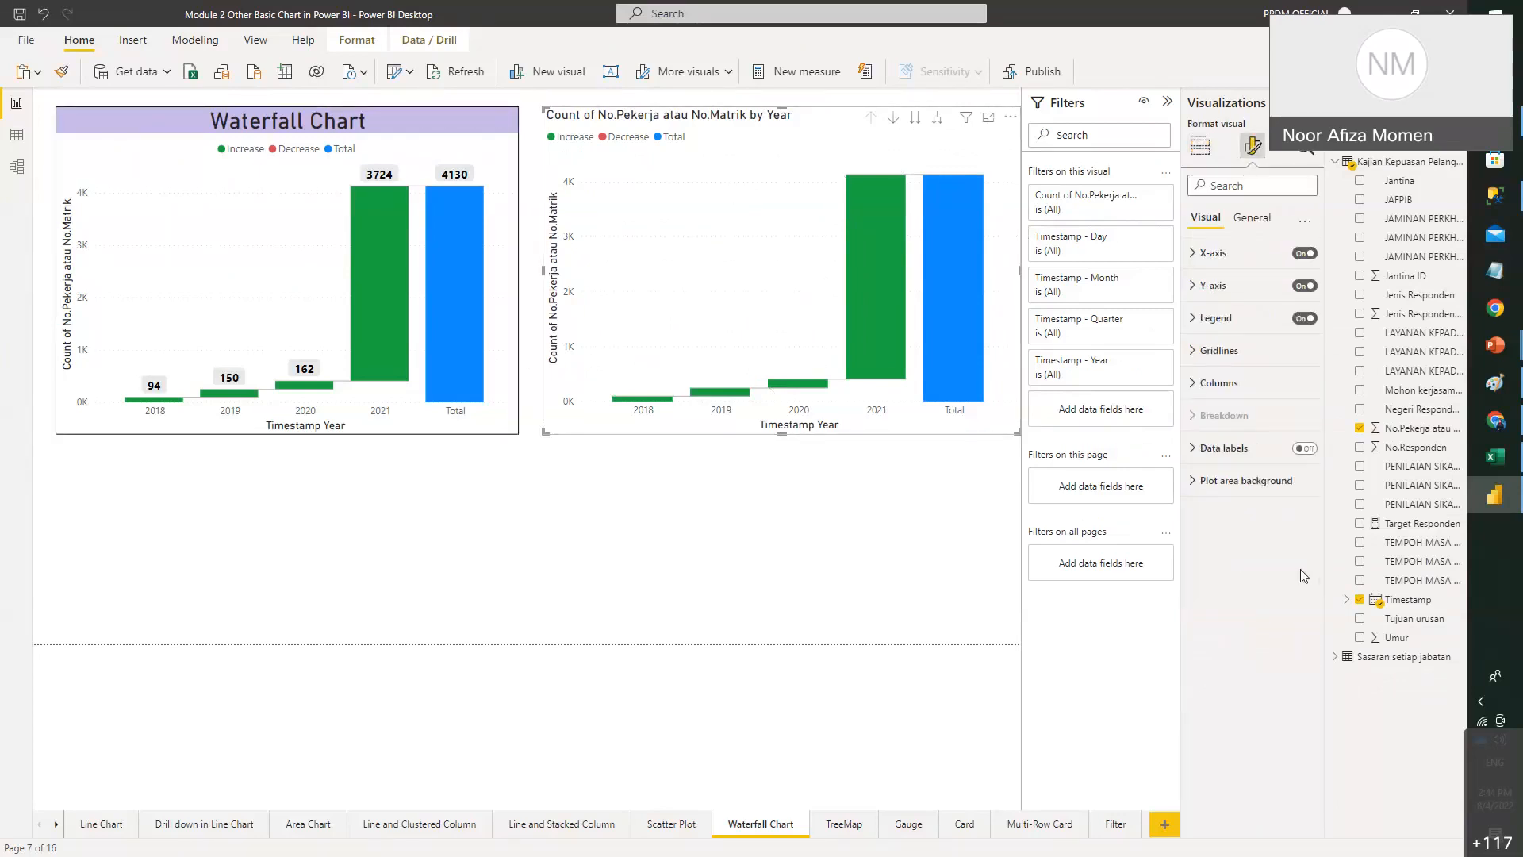
left_click(1305, 448)
left_click(1218, 449)
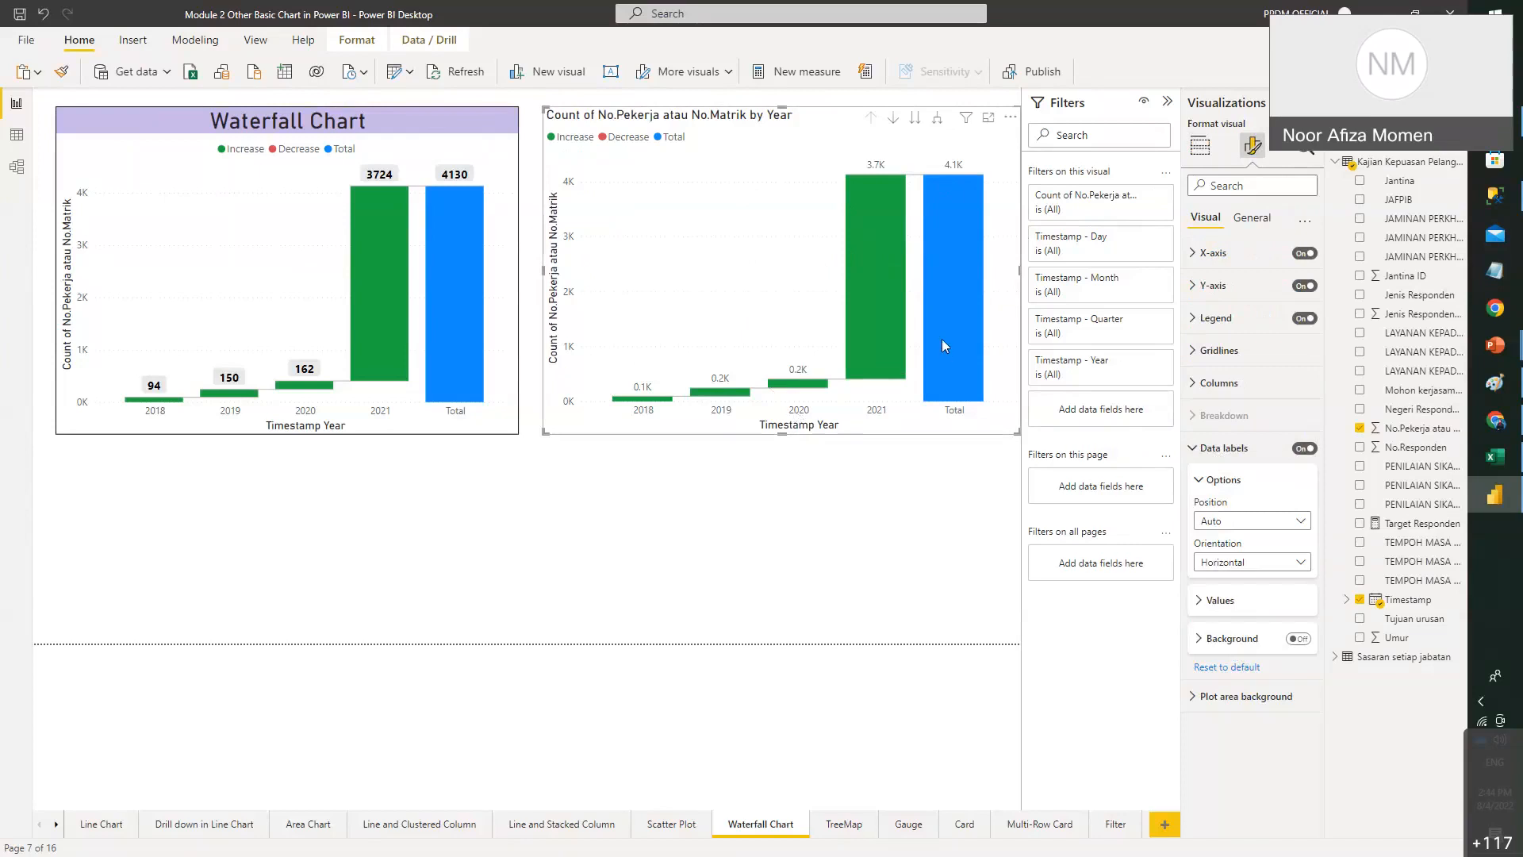
mouse_move(943, 341)
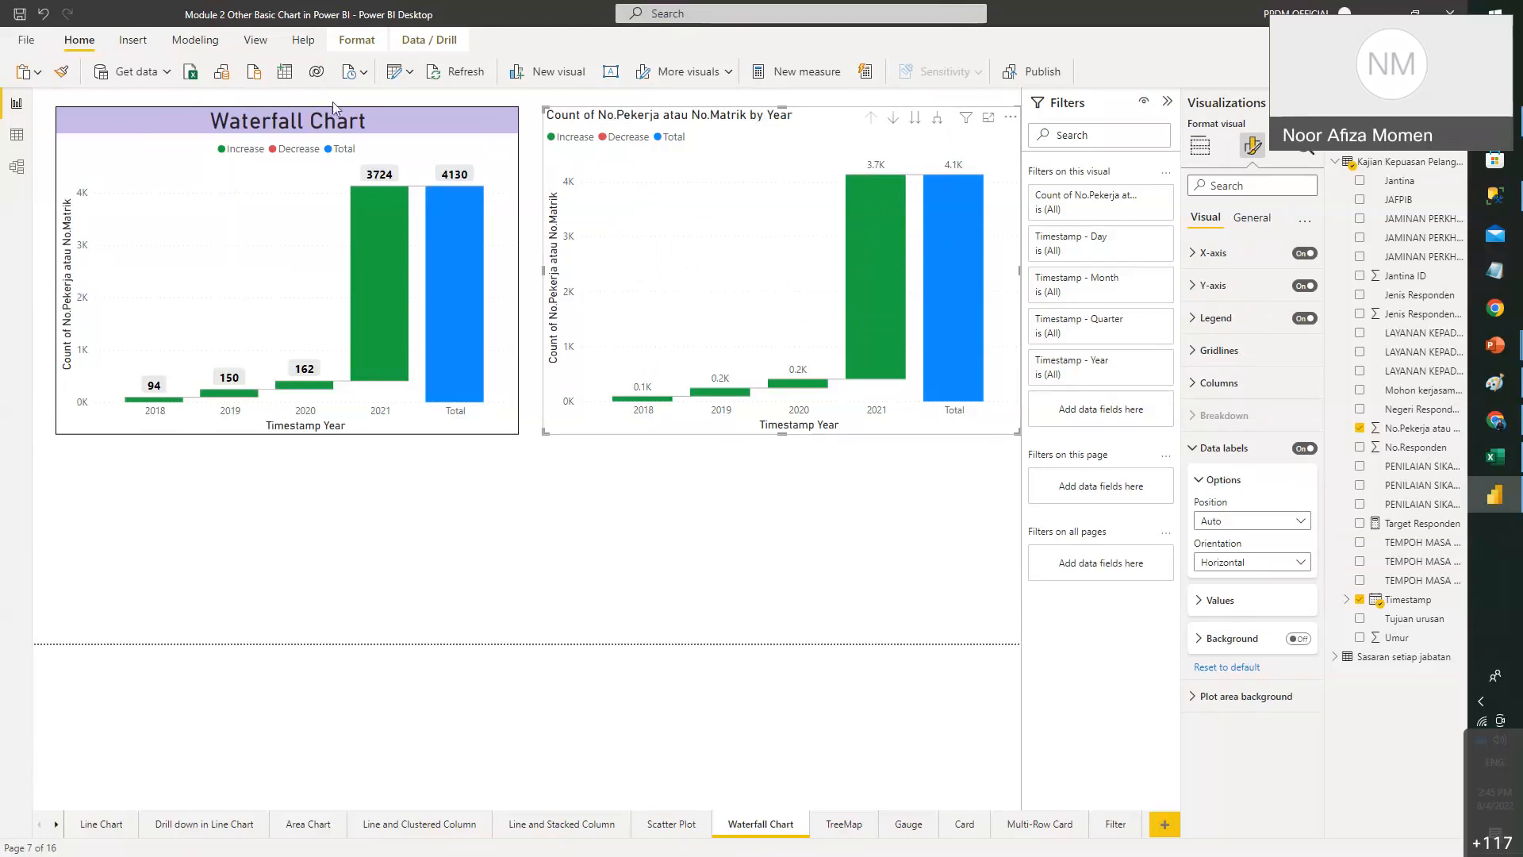
left_click(337, 150)
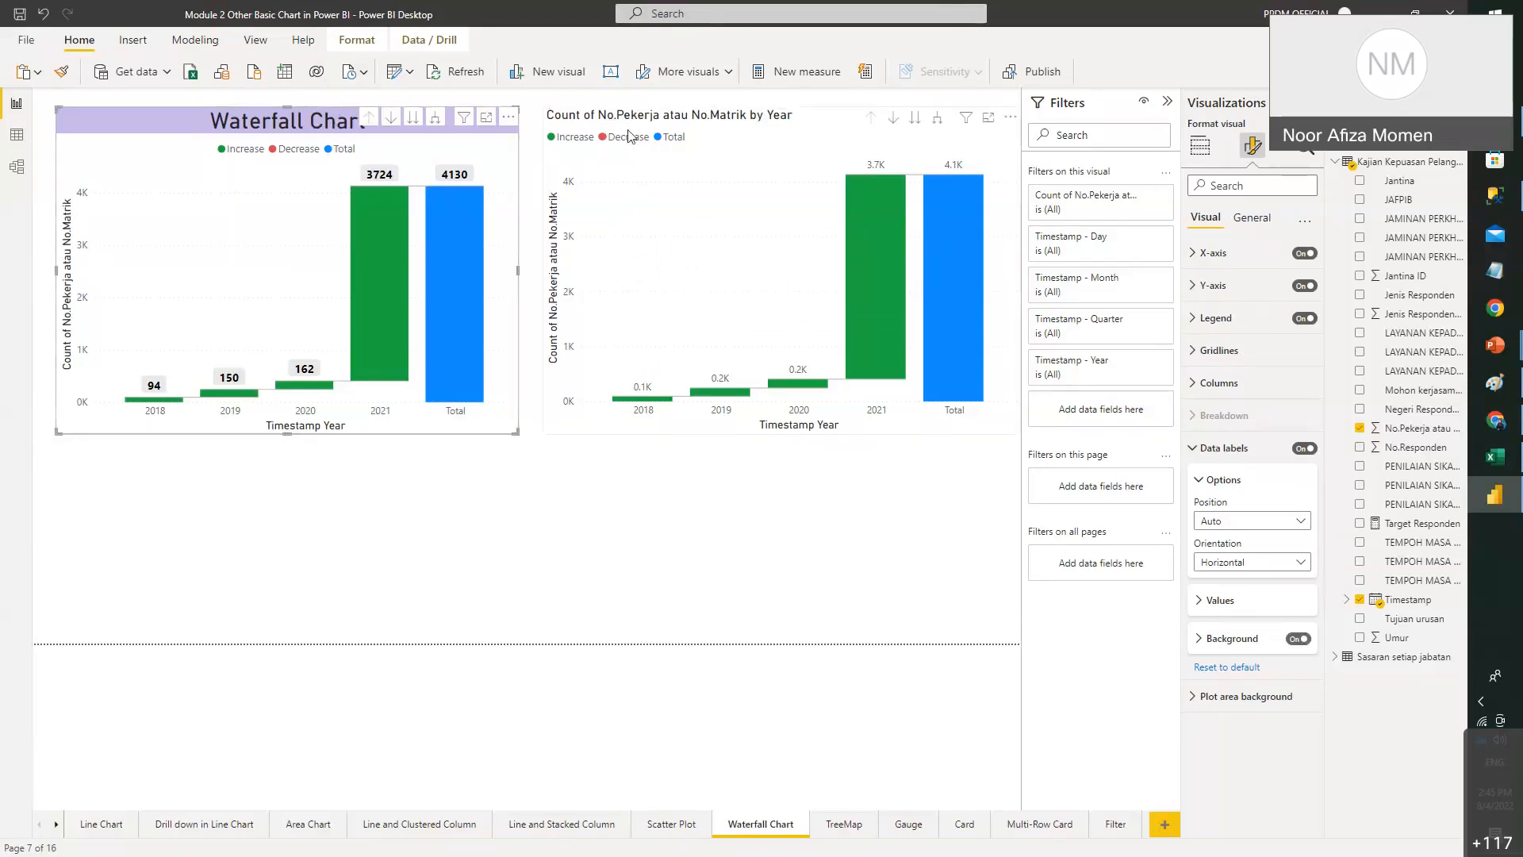
- Set Jantina as the new waterfall's breakdown instead of JAFPIB and enlarge the chart across the page
left_click(1207, 156)
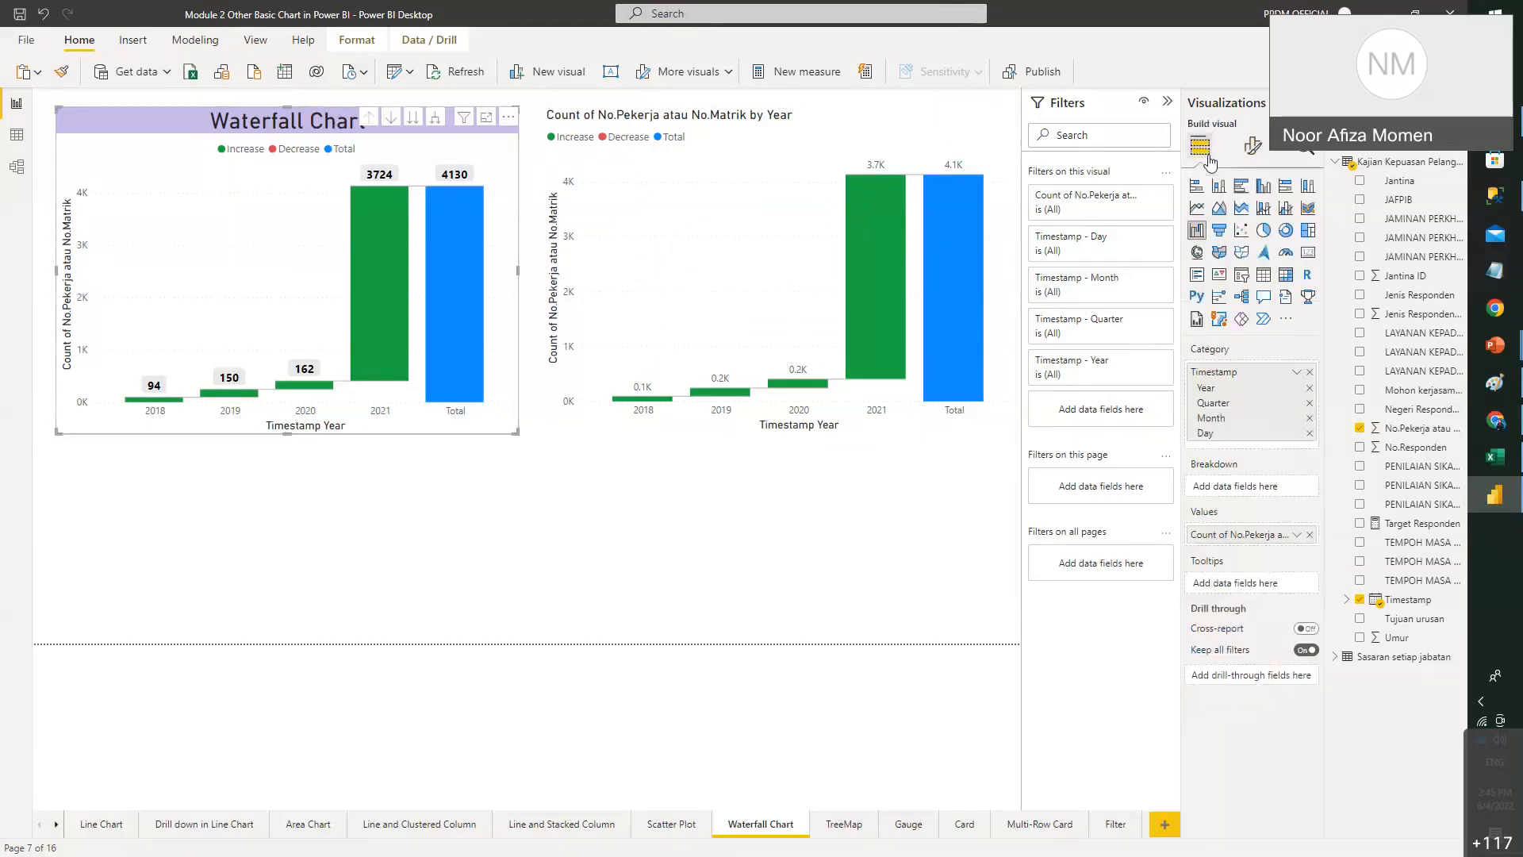
left_click(788, 177)
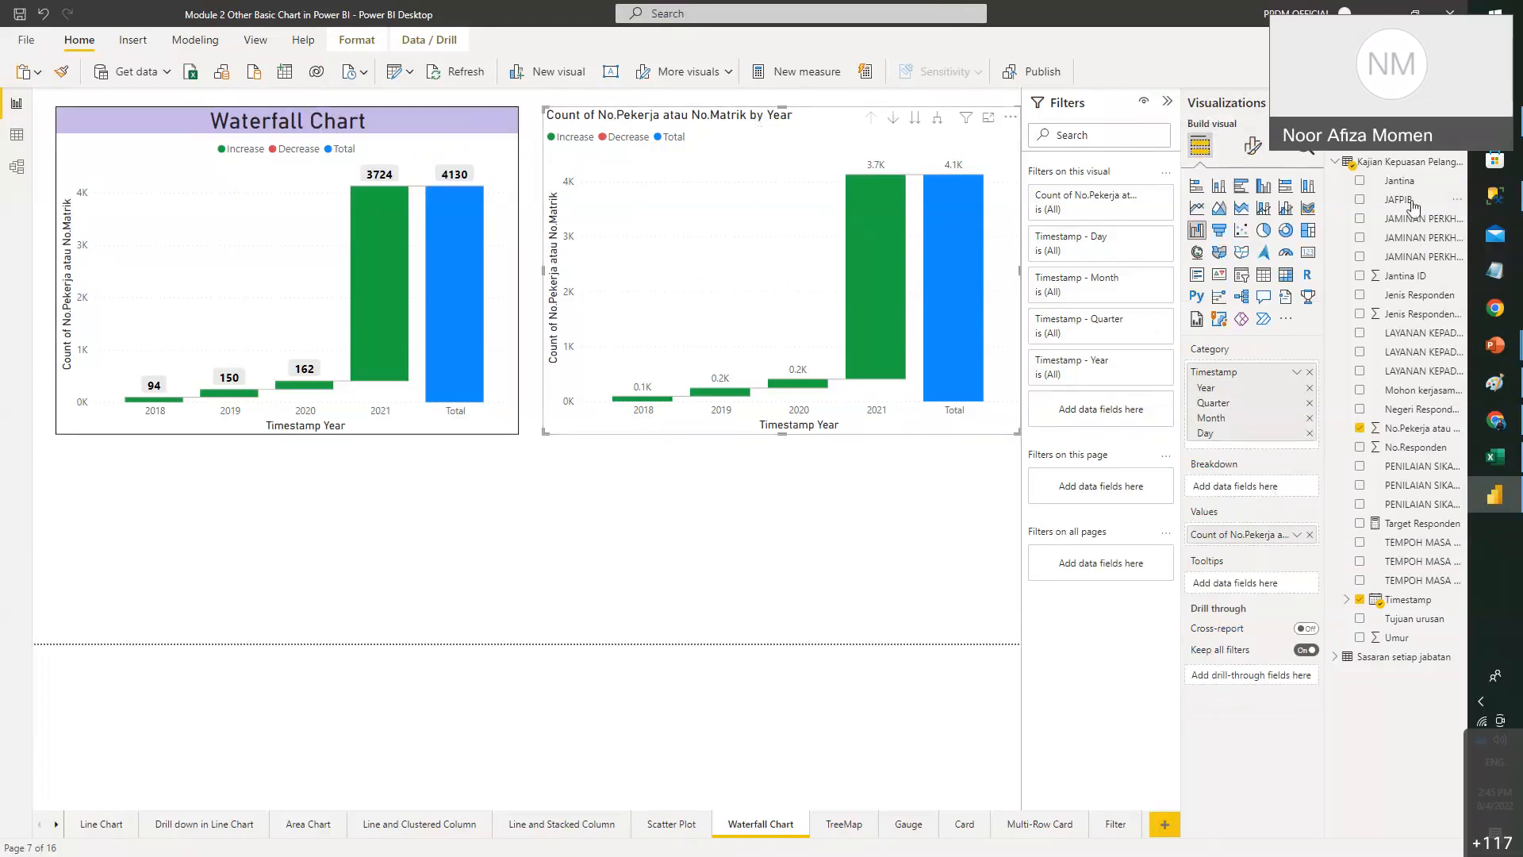
left_click_drag(1413, 206, 1284, 486)
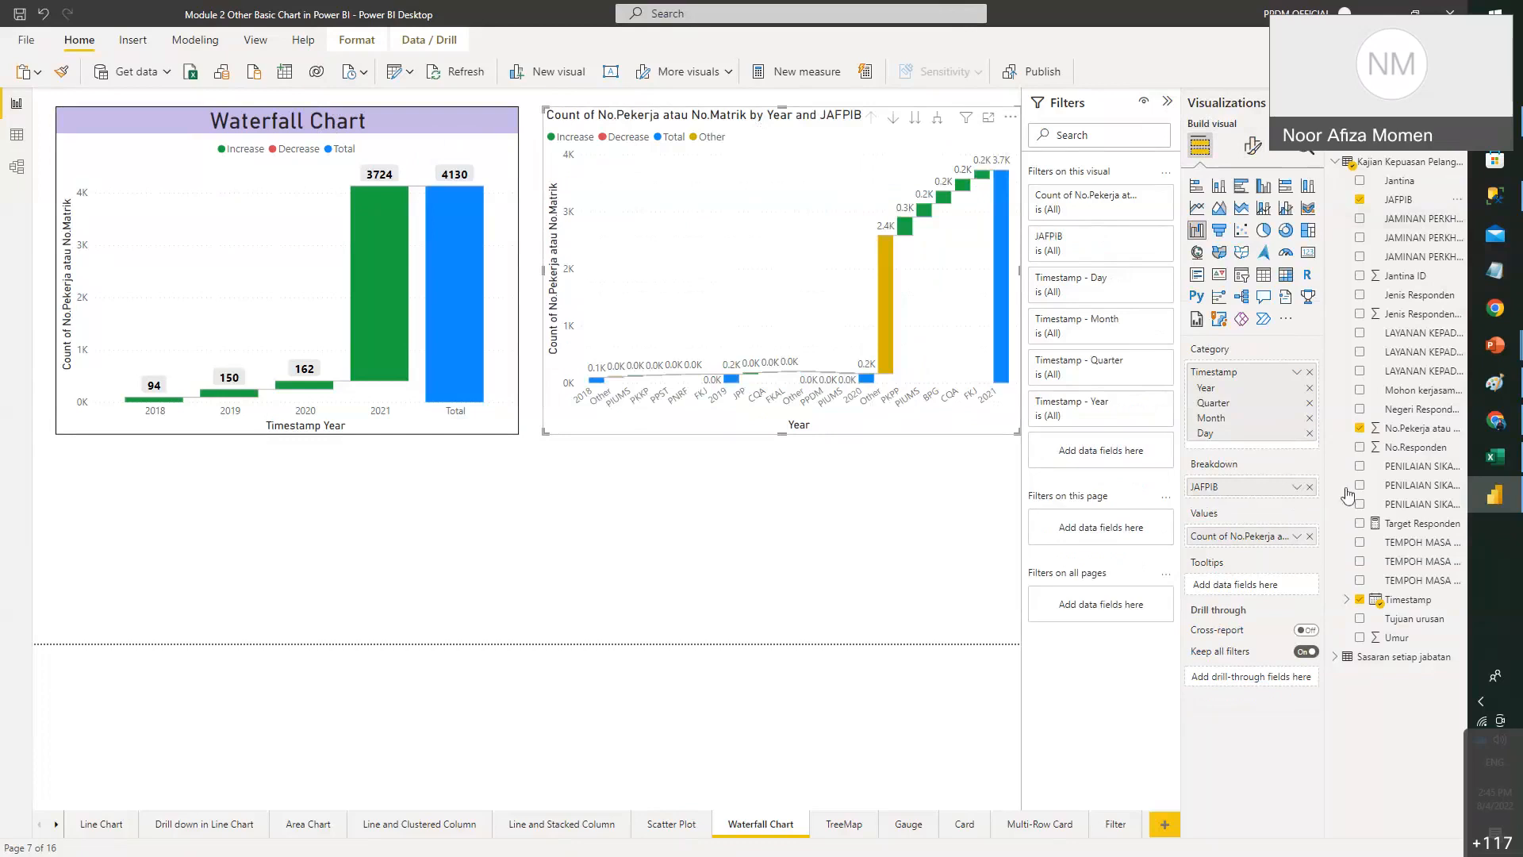
left_click(1310, 486)
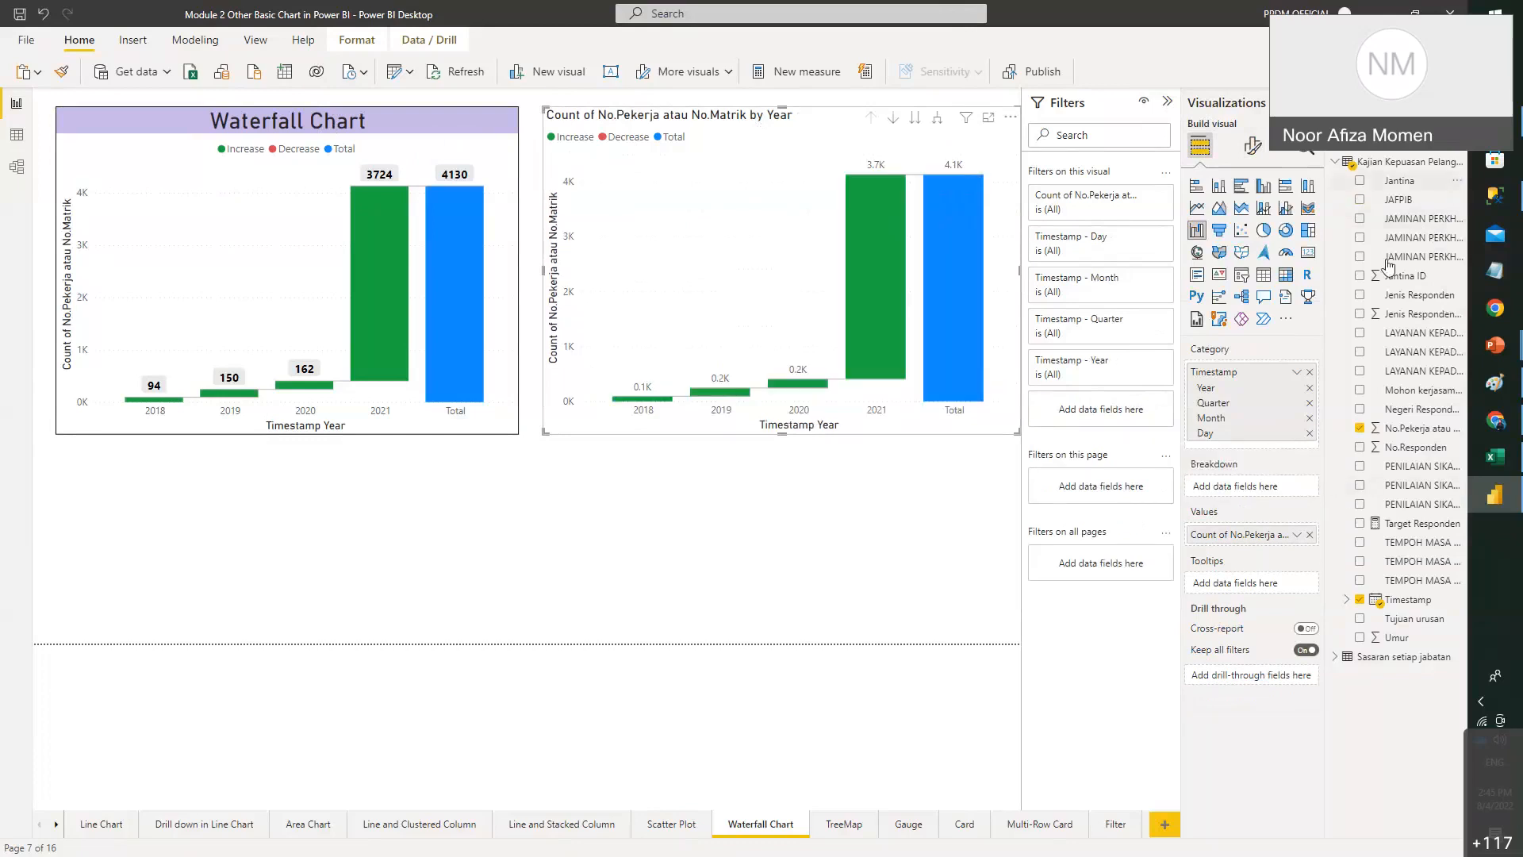
left_click_drag(1389, 265, 1238, 486)
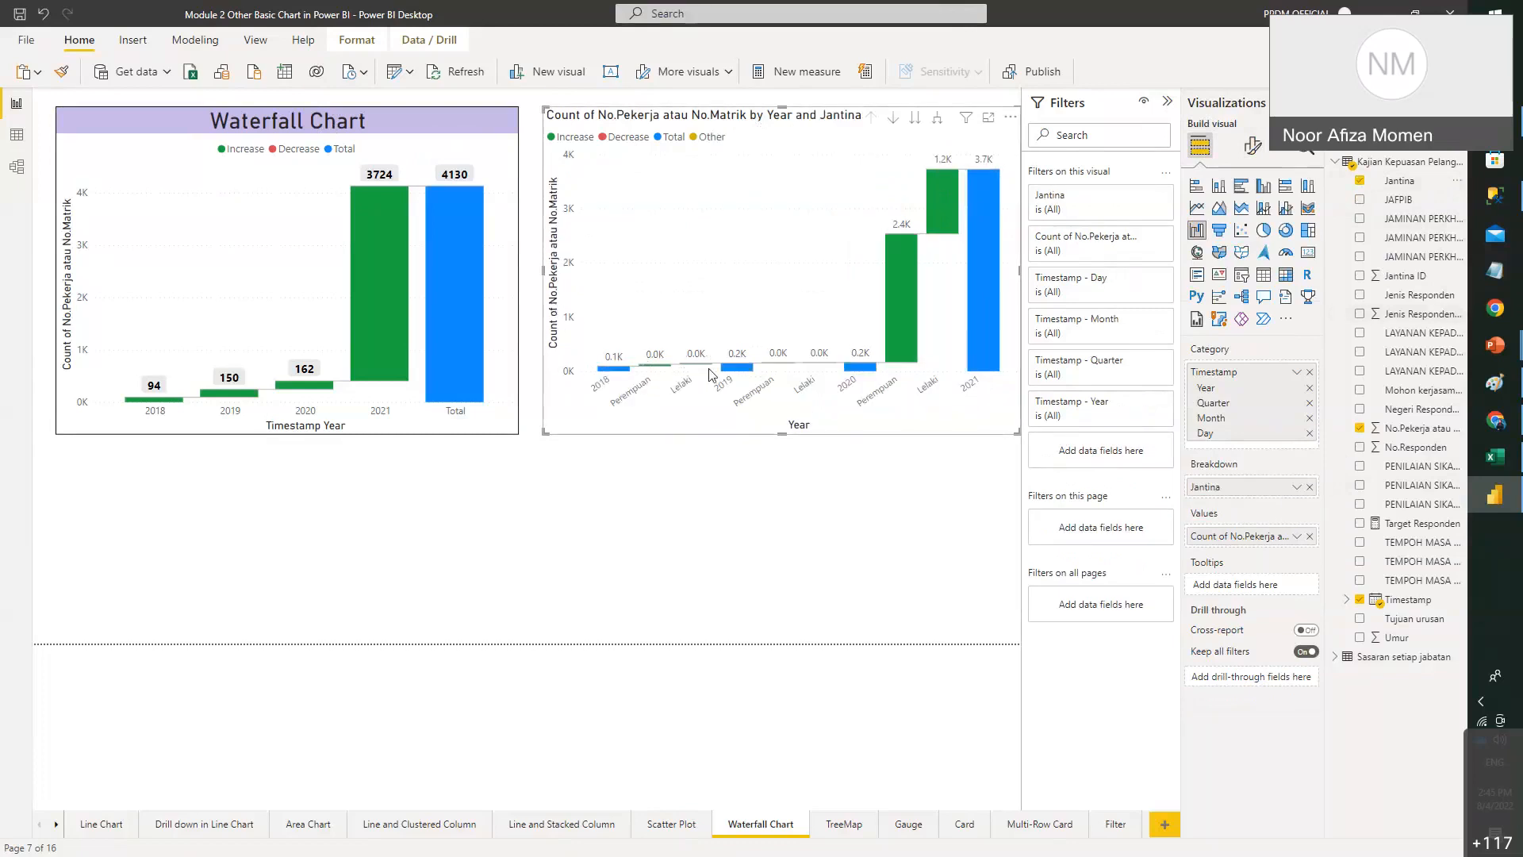
left_click_drag(546, 433, 95, 582)
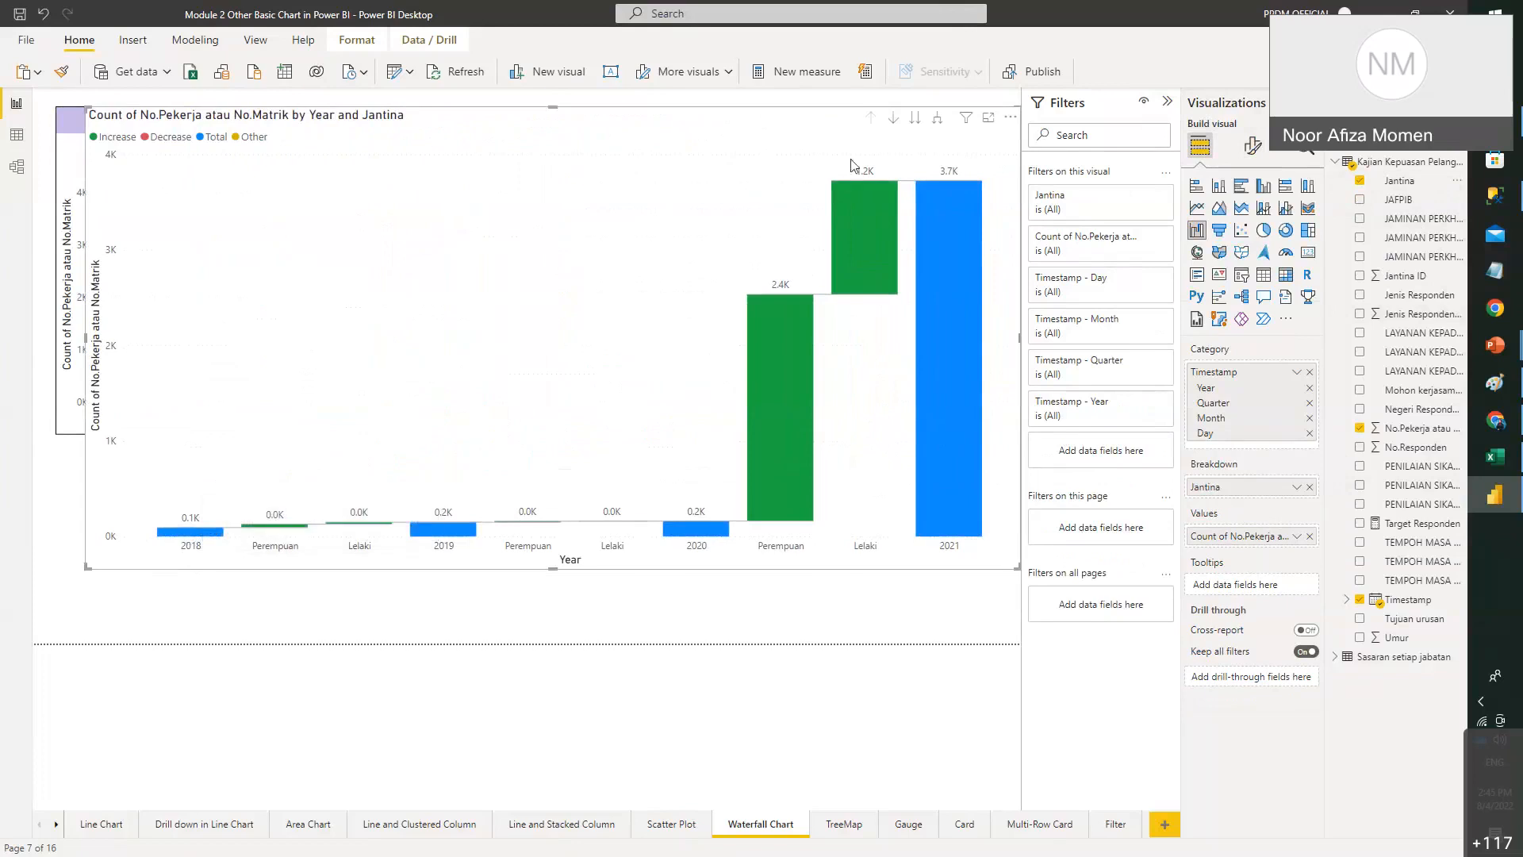
- Set the waterfall's data label display units to None so labels read 94, 2372, 3724
left_click(1253, 146)
left_click(1224, 447)
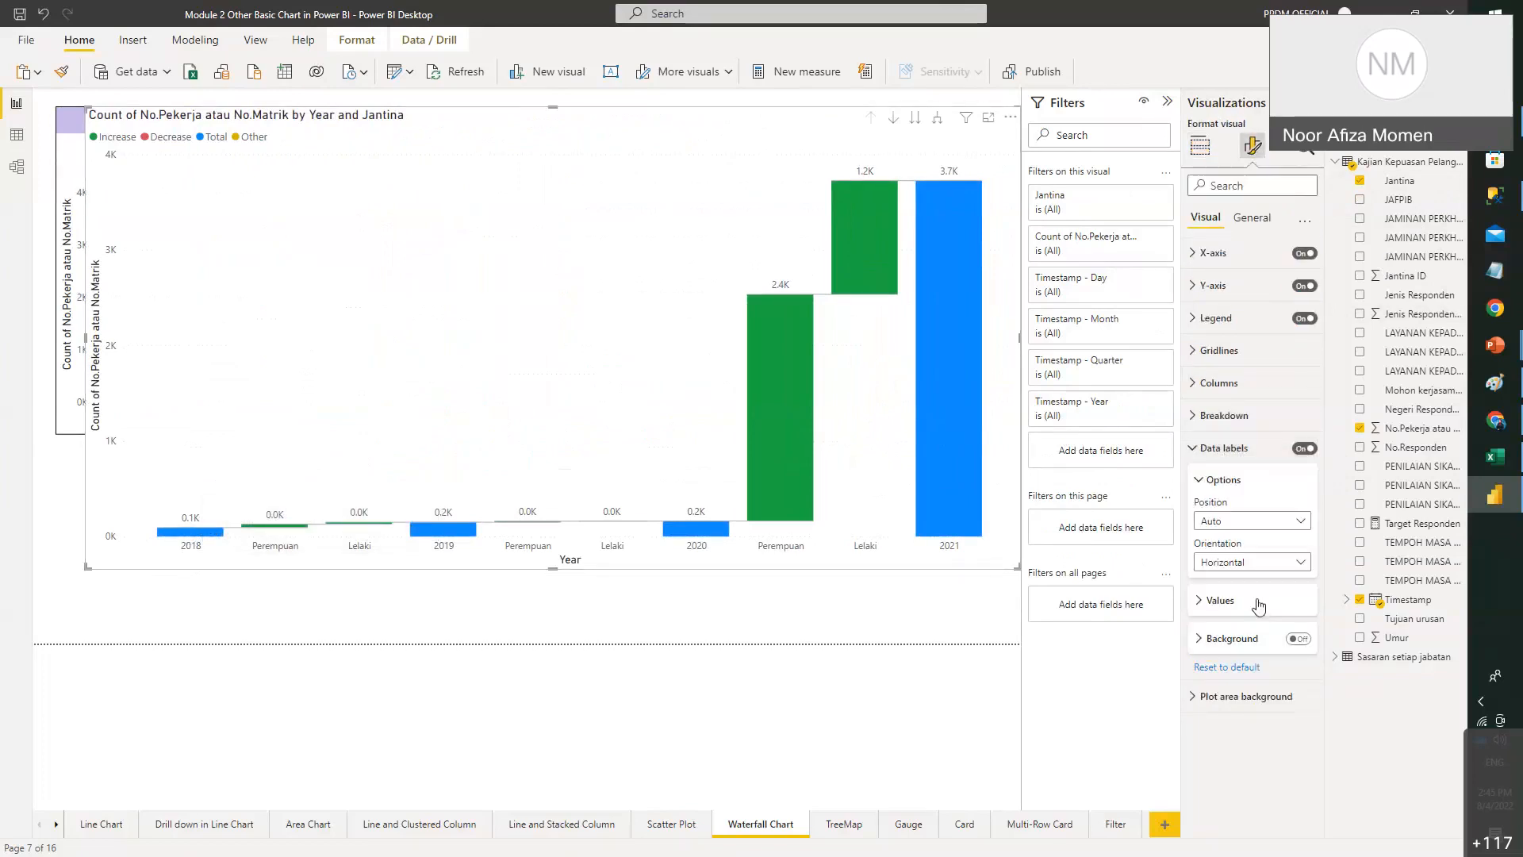
left_click(1235, 603)
scroll(1269, 698, "down", 1)
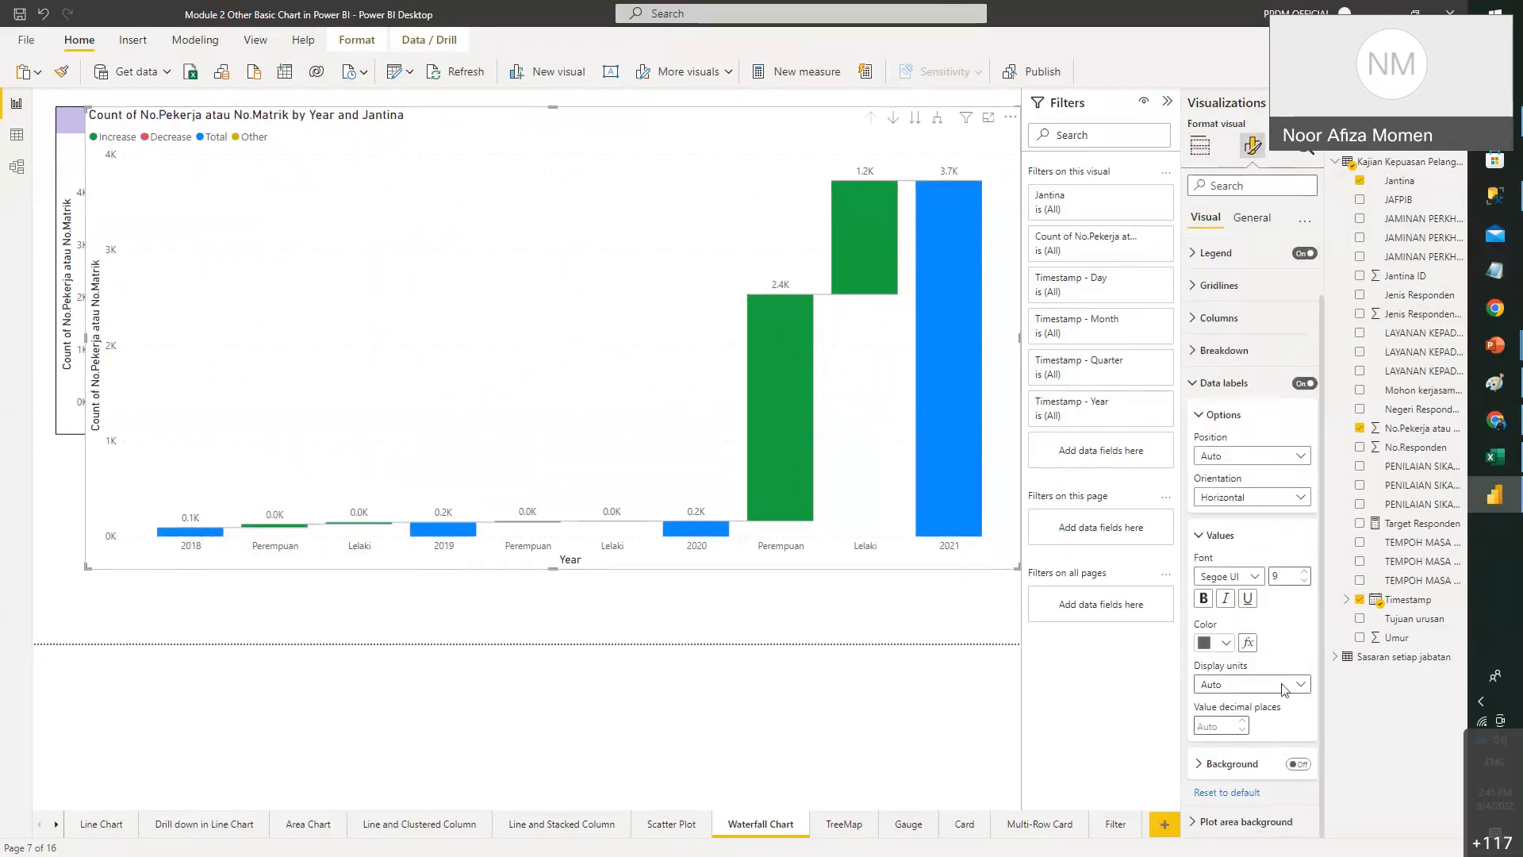
left_click(1286, 688)
left_click(1228, 725)
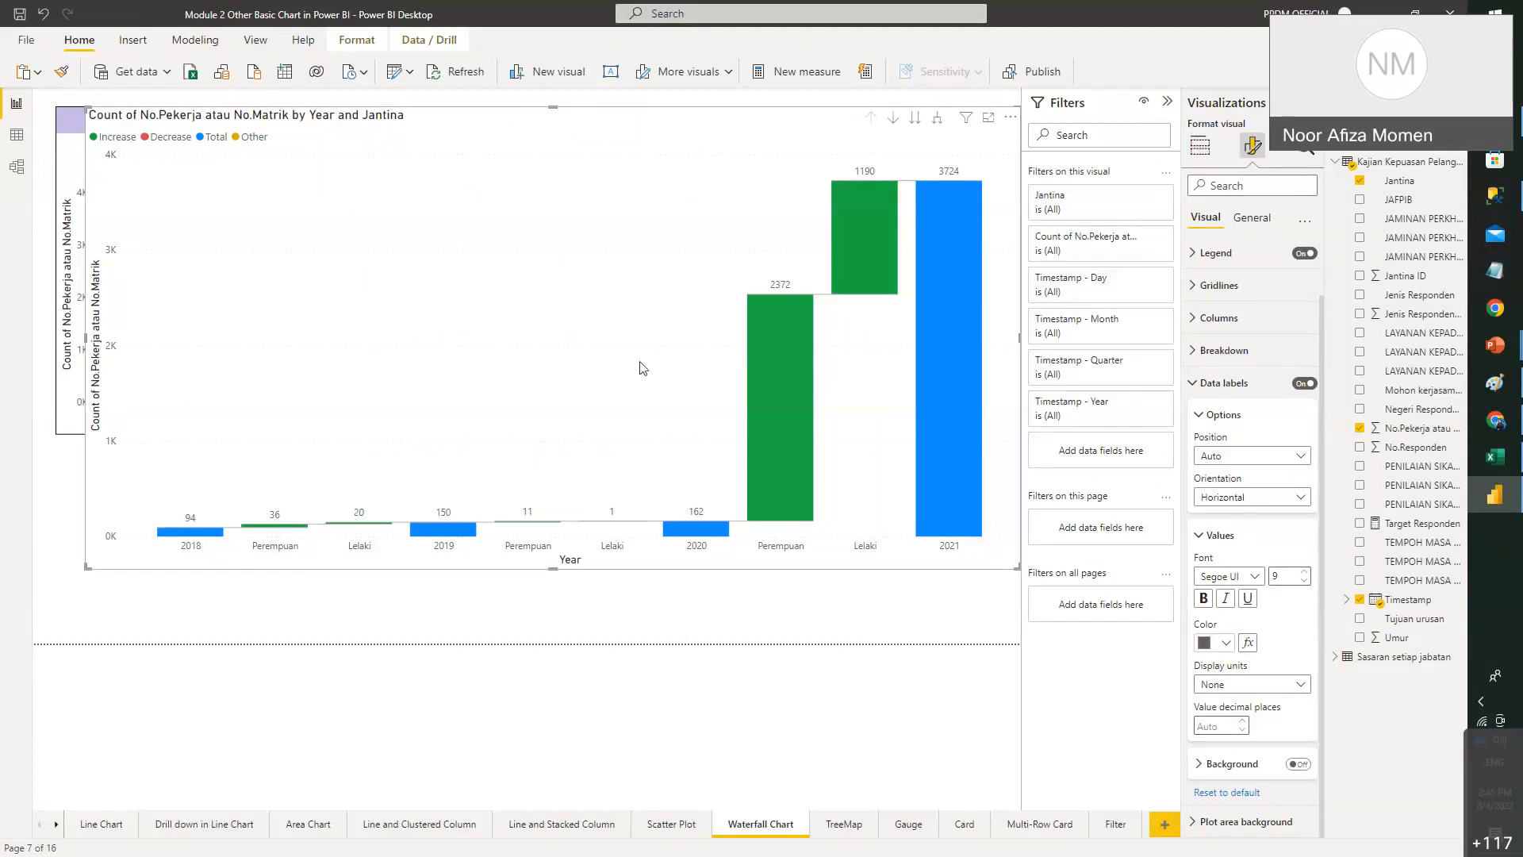
left_click(1205, 152)
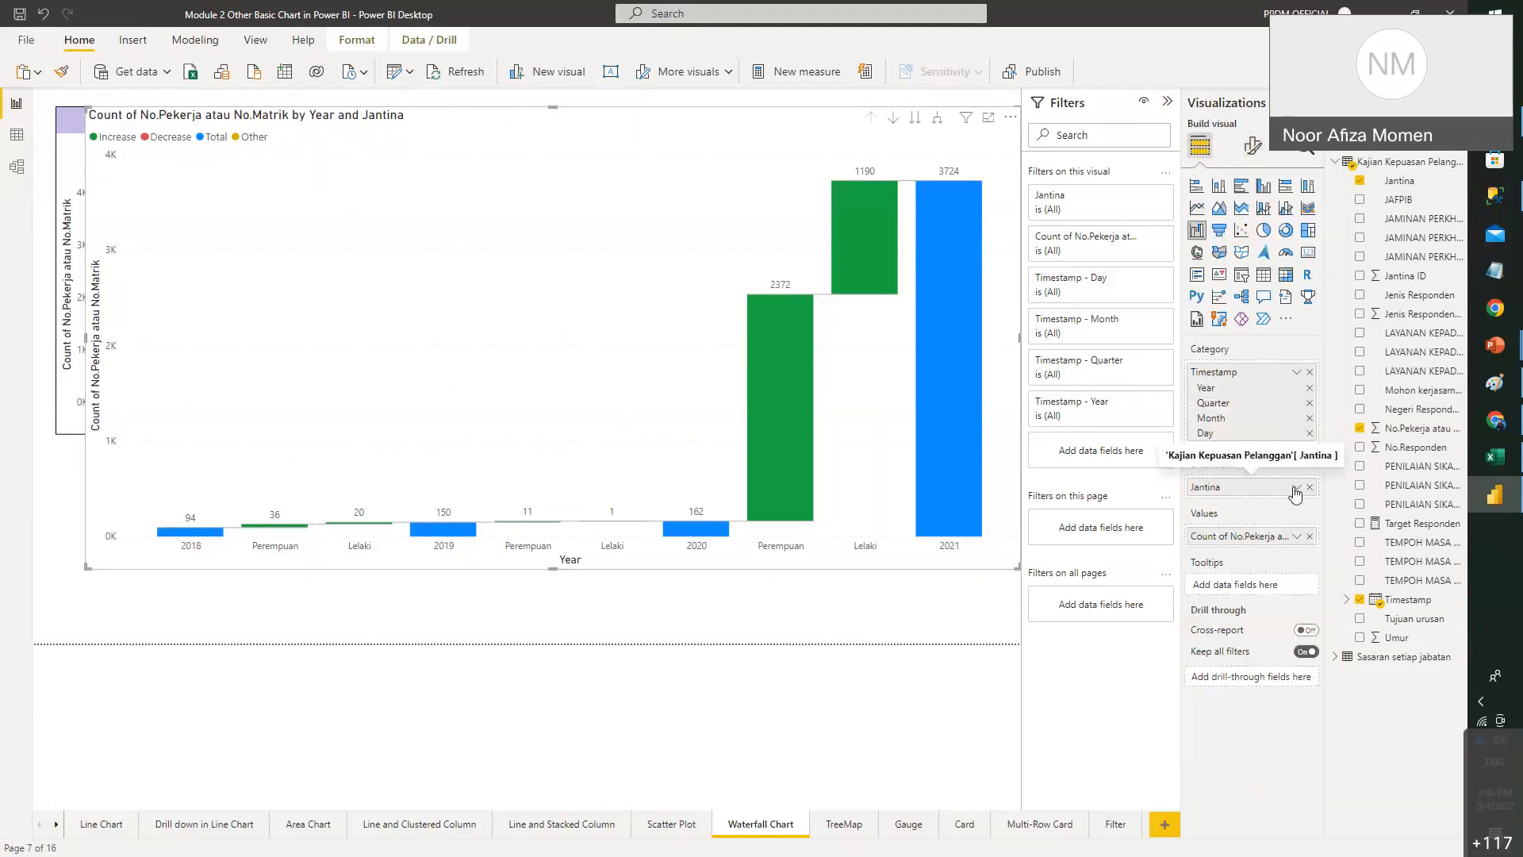
- Shrink the waterfall back to the page's right half and remove its Jantina breakdown
left_click(1294, 487)
left_click(1024, 514)
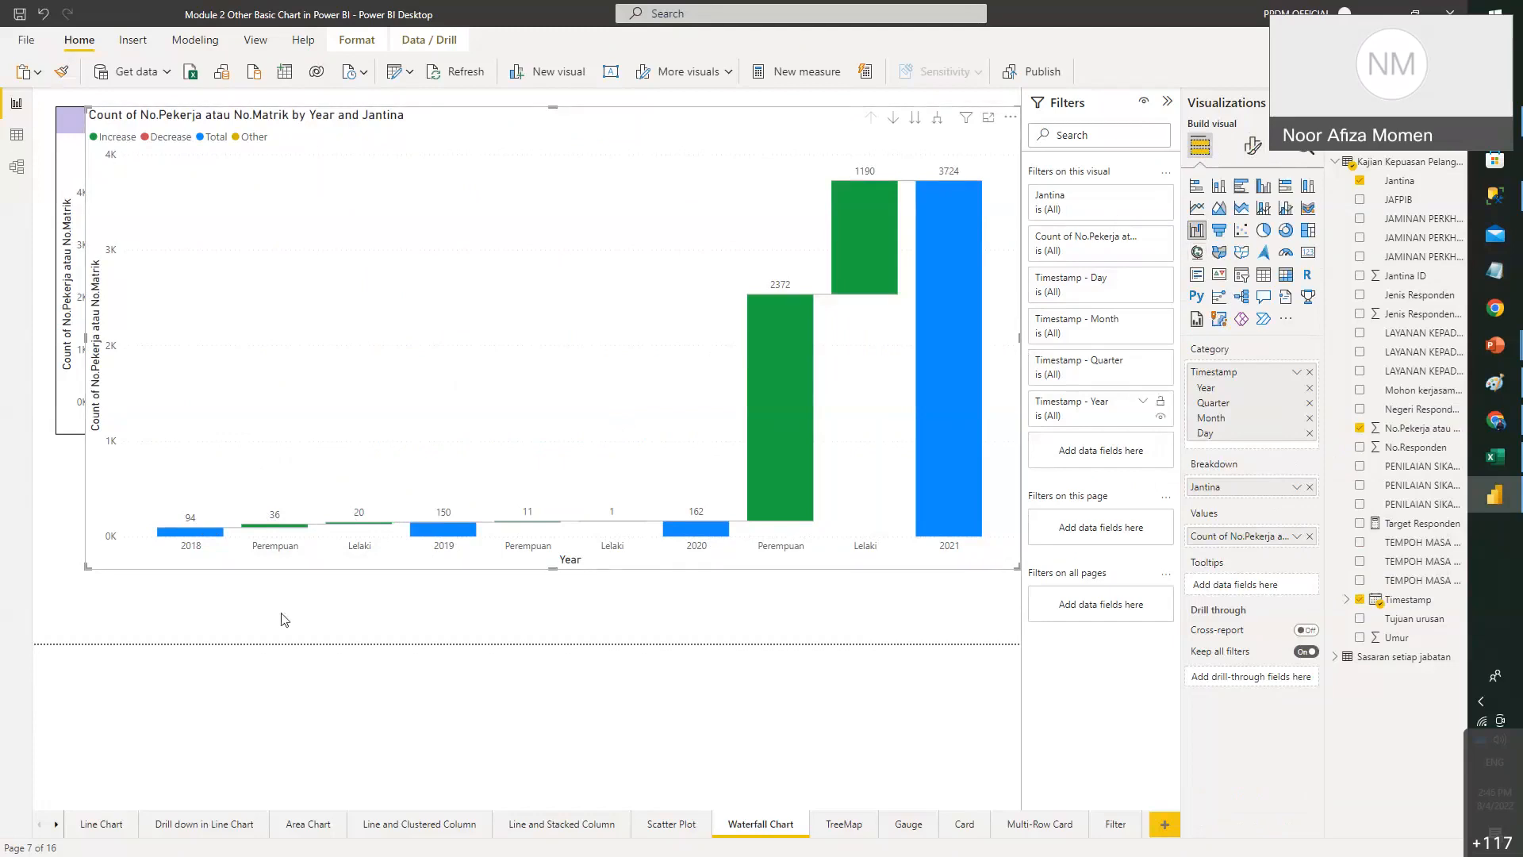
left_click_drag(90, 565, 529, 490)
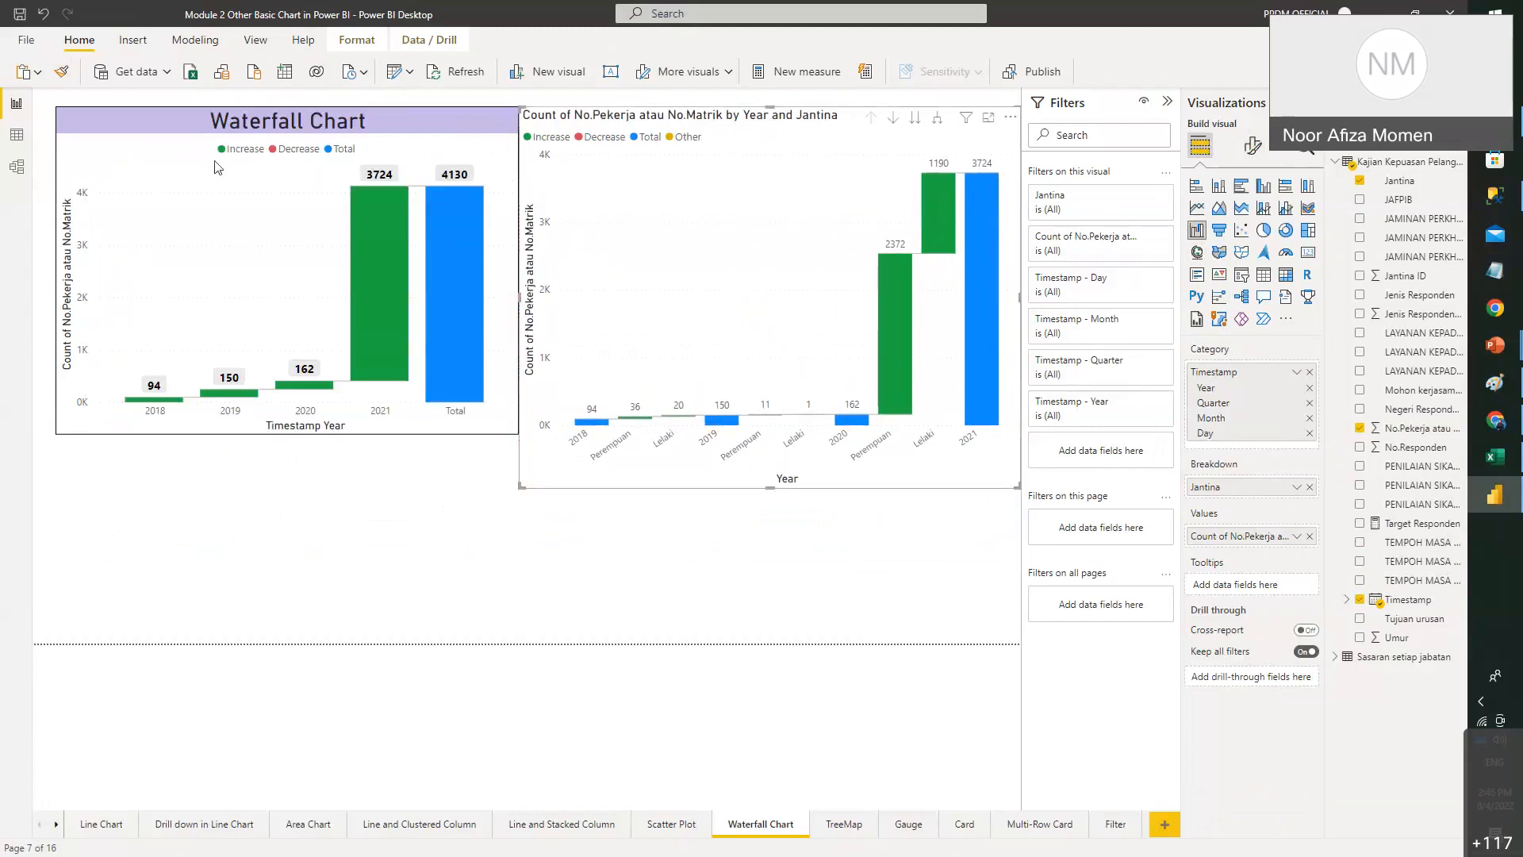
left_click(916, 121)
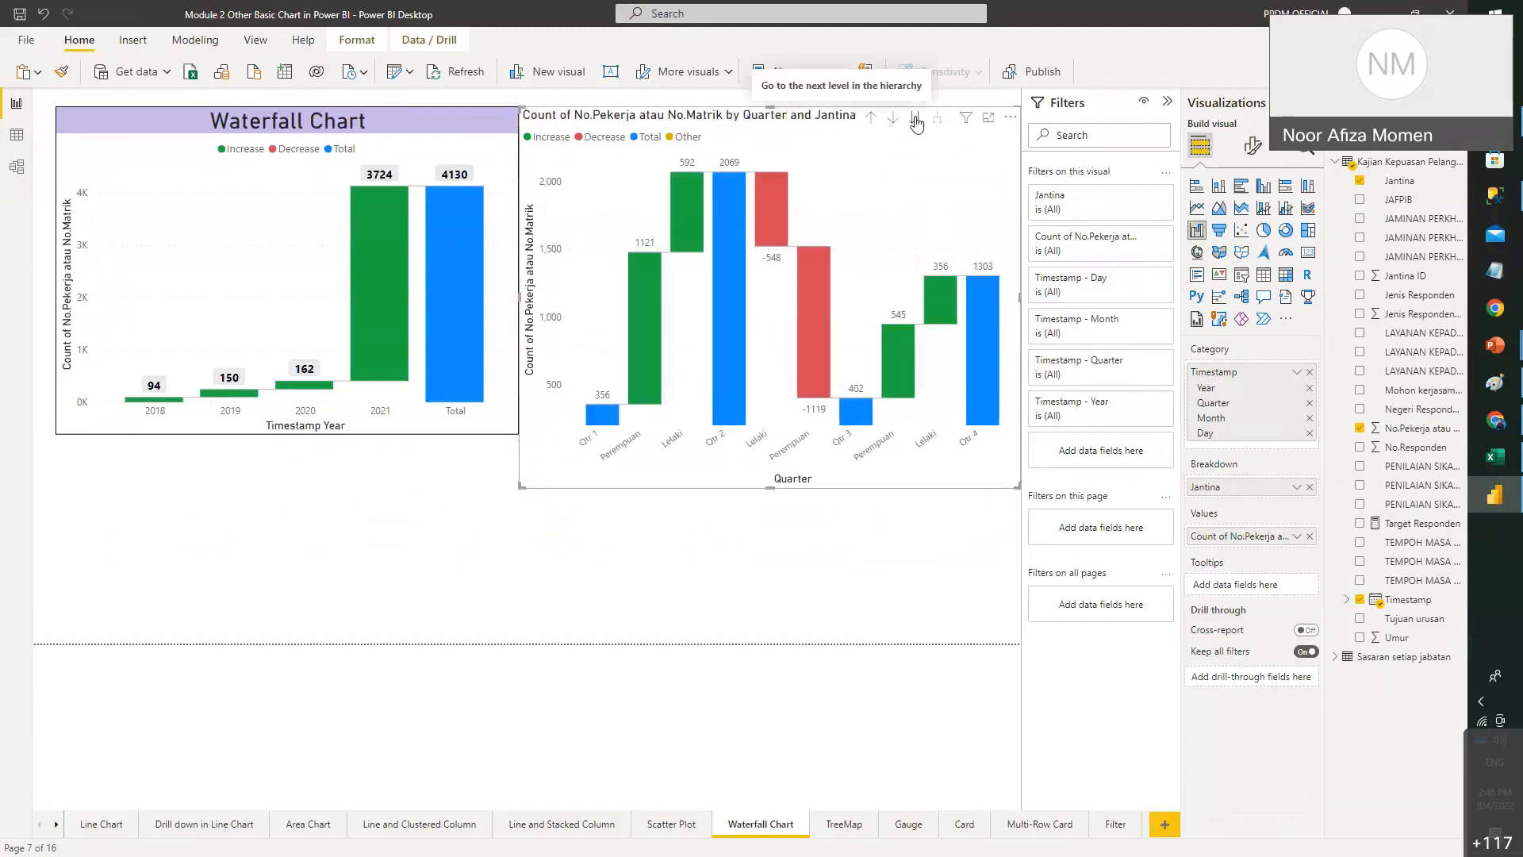
left_click(917, 120)
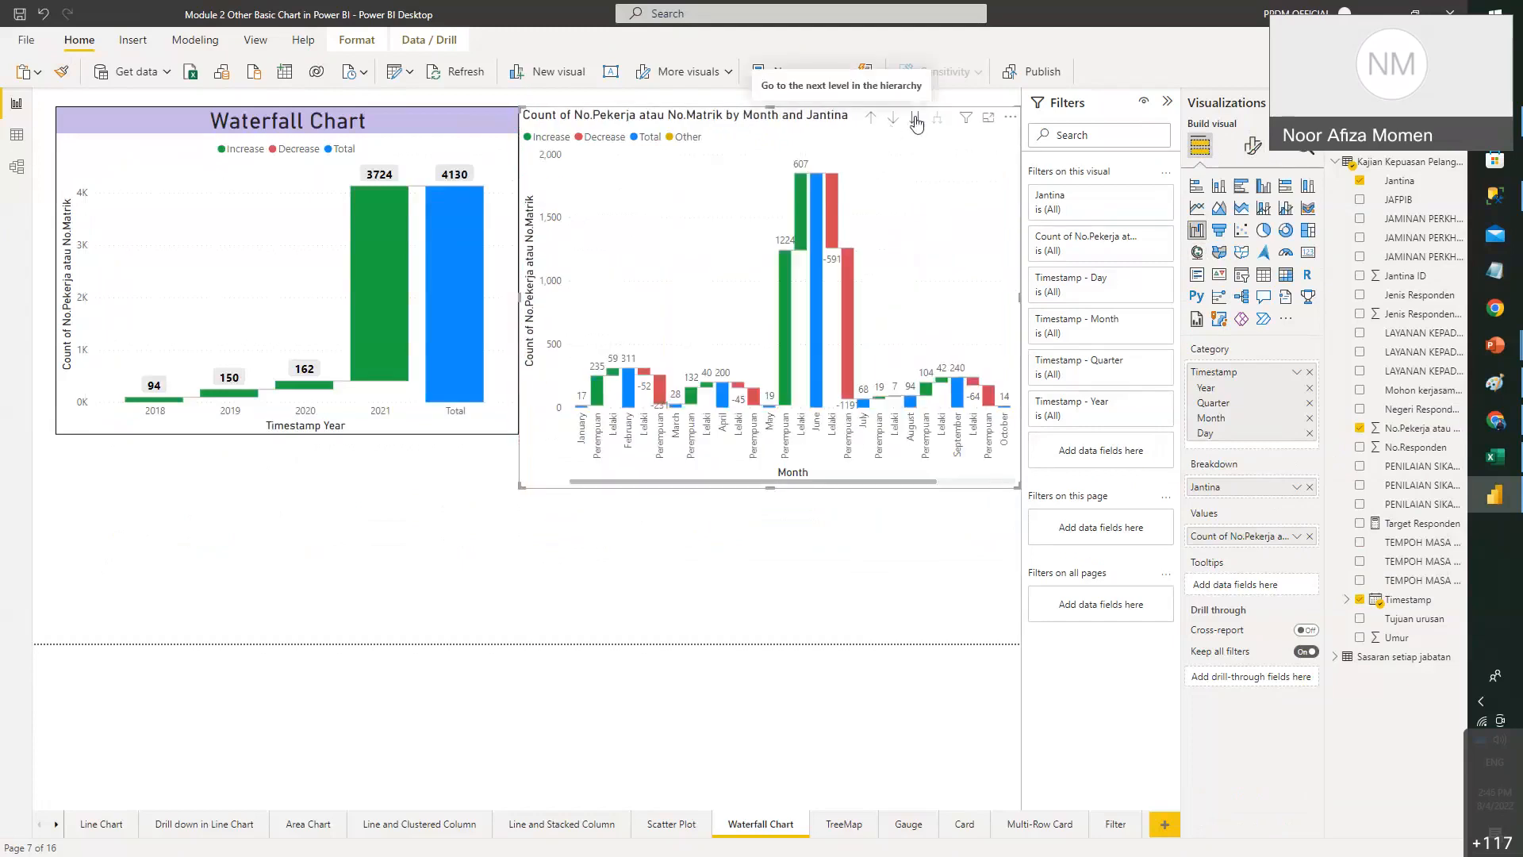
left_click(1309, 489)
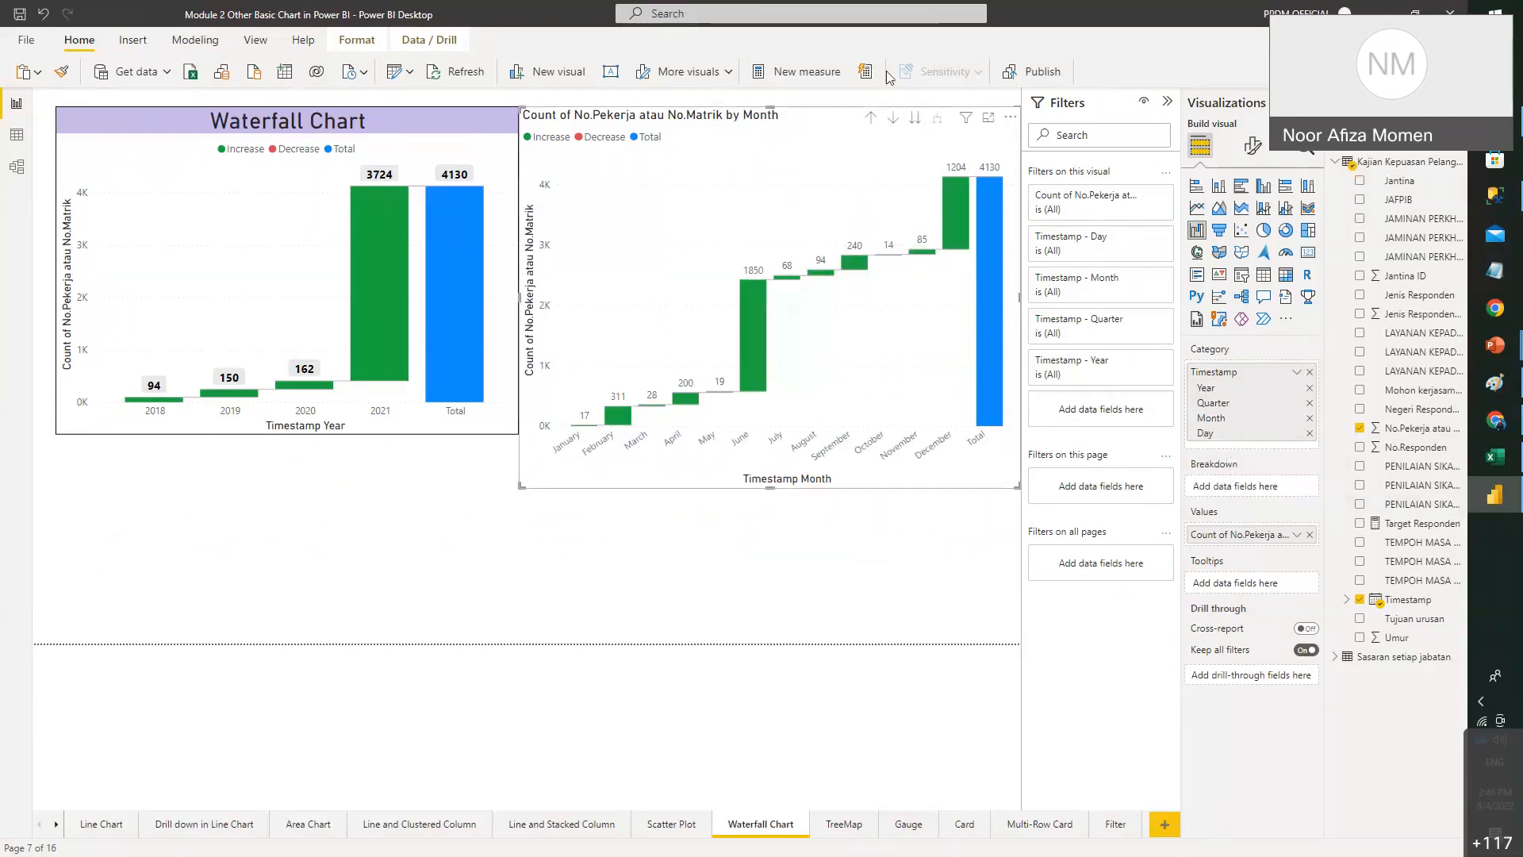
- Drill the waterfall from days back up to yearly totals 2018–2021, ending at 4130
left_click(916, 119)
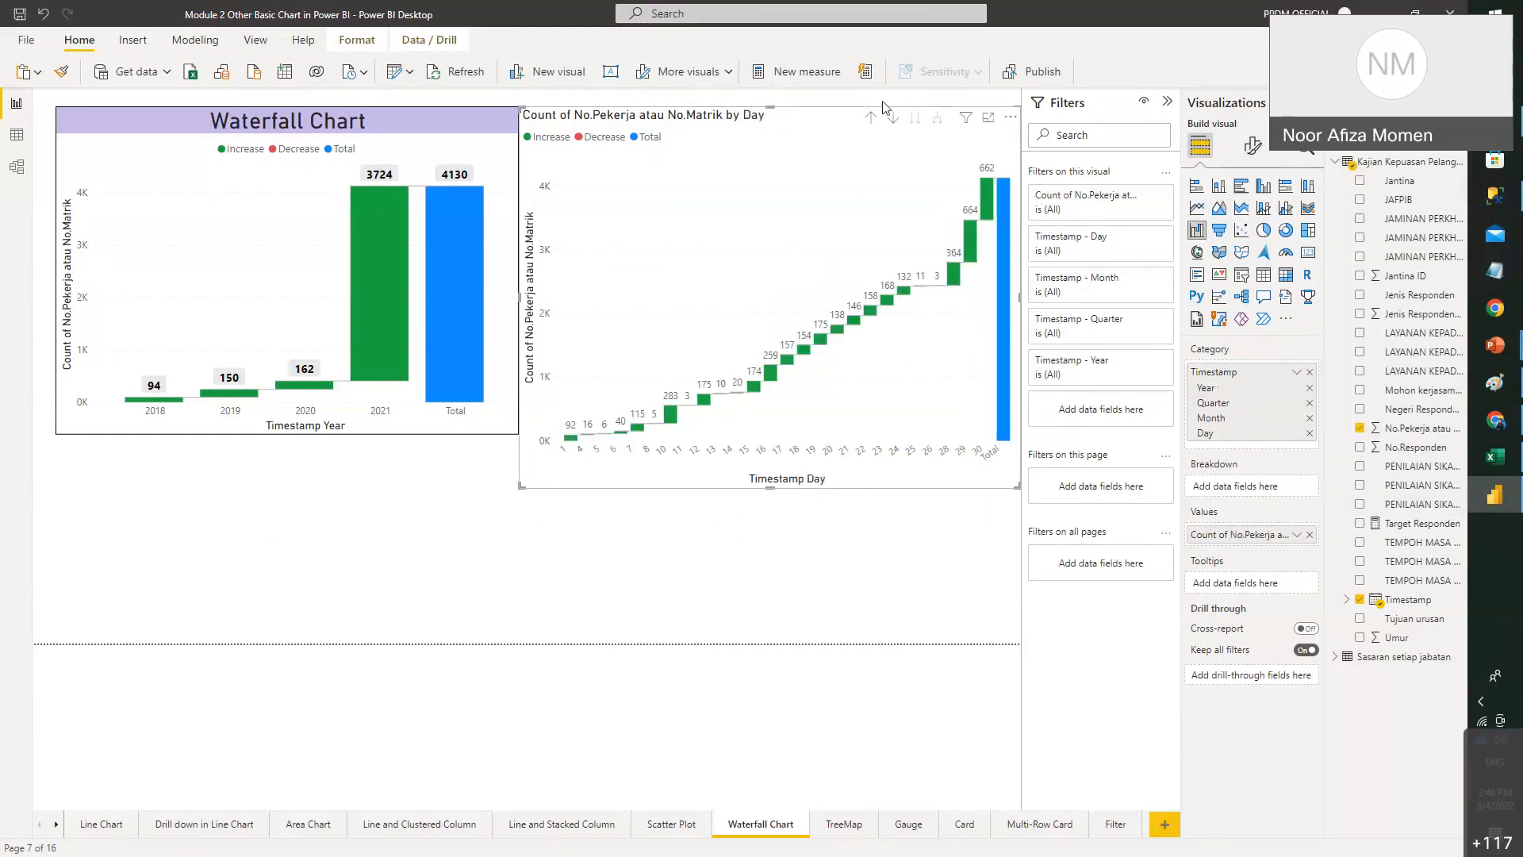
left_click(873, 119)
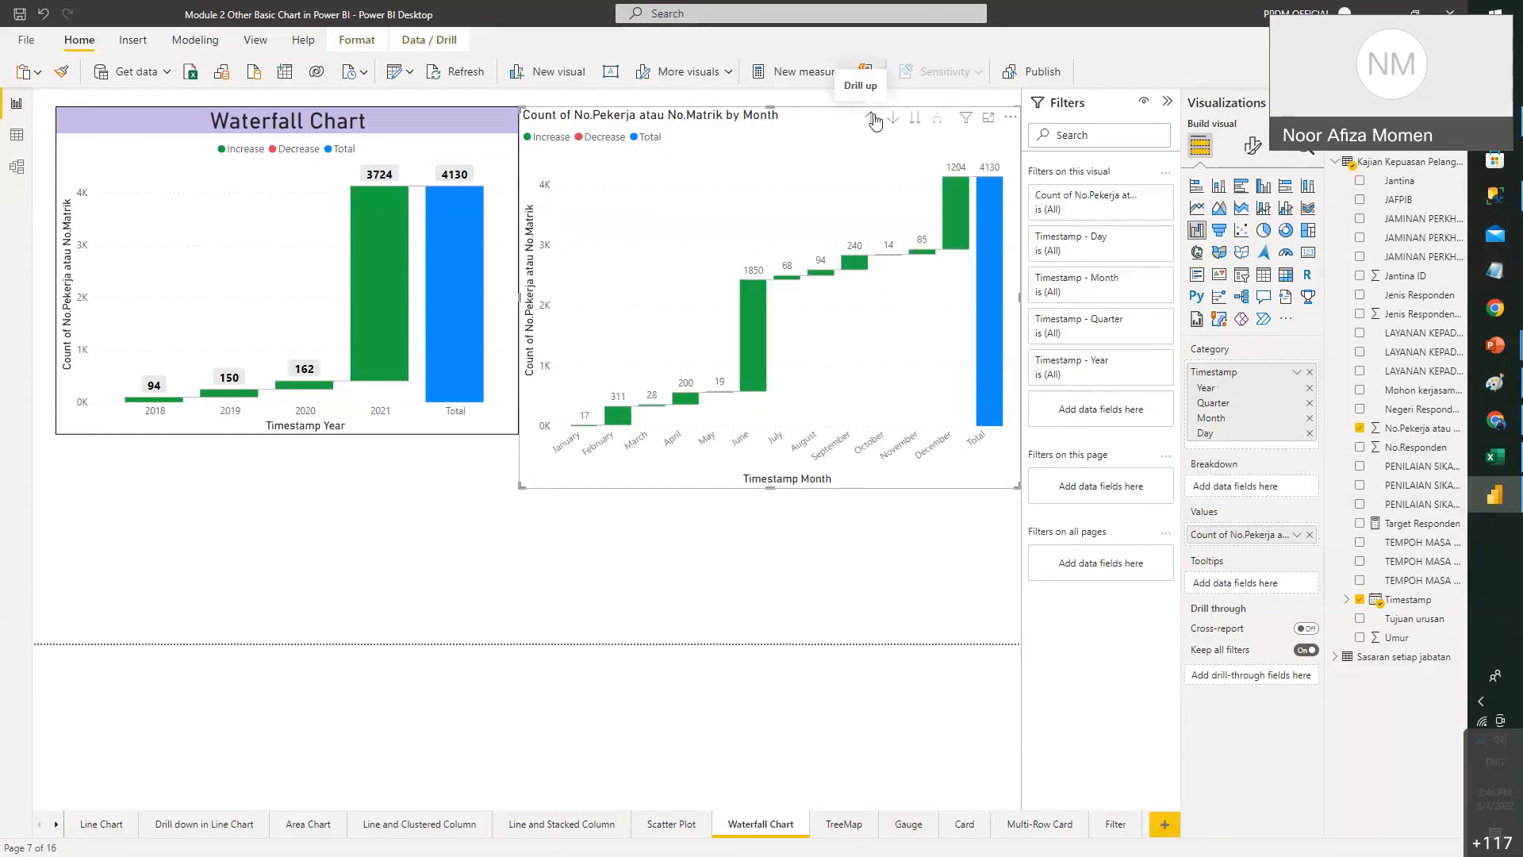
left_click(874, 119)
left_click(874, 119)
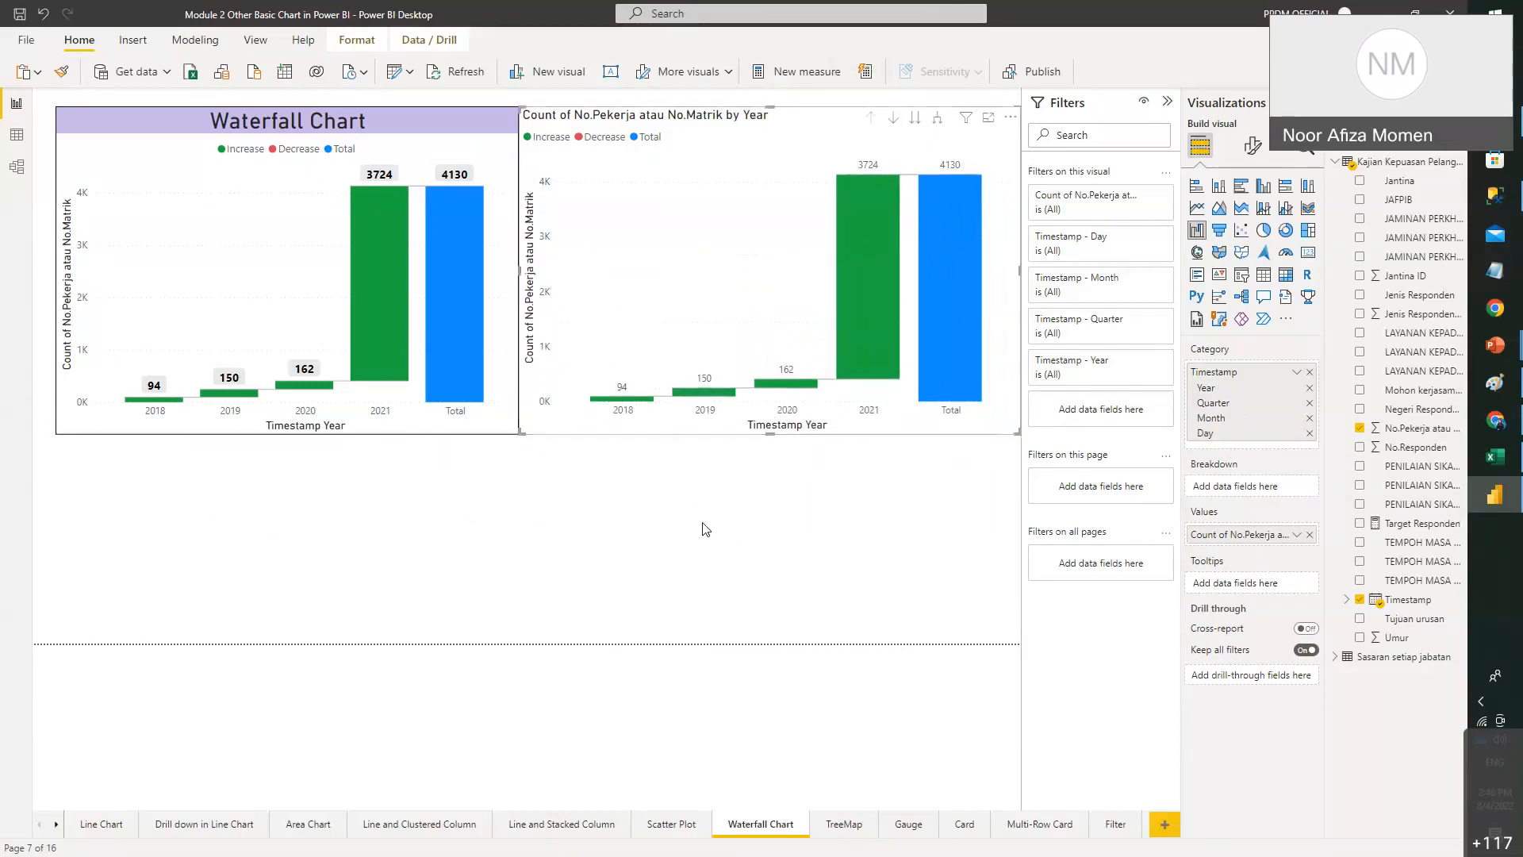
left_click(746, 502)
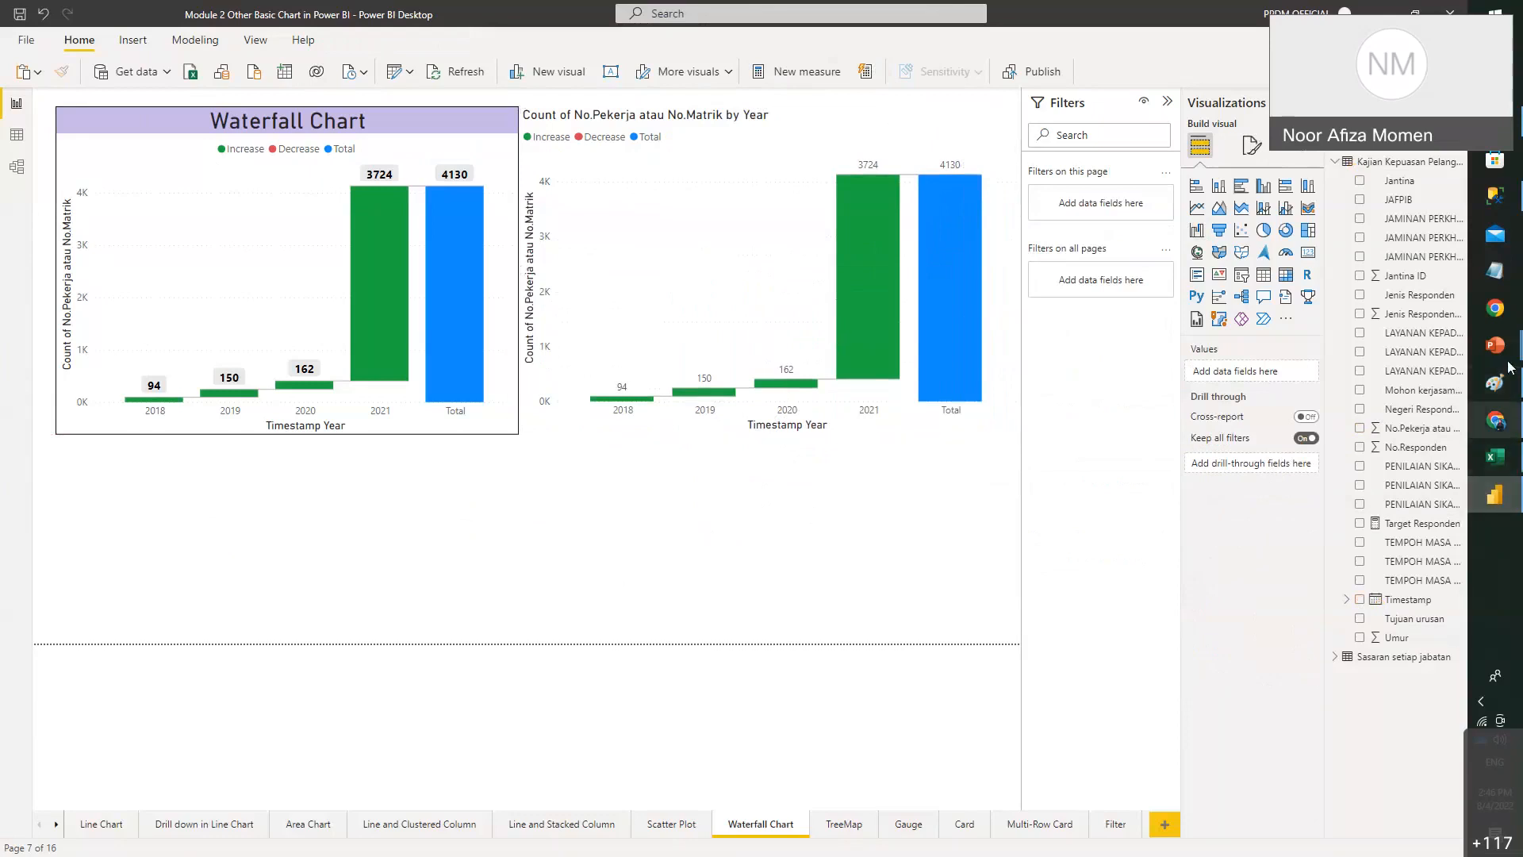
- Bring up the Module 2 lesson slides and advance to slide 16, '5.8 Tree Map'
mouse_move(1495, 346)
left_click(1394, 399)
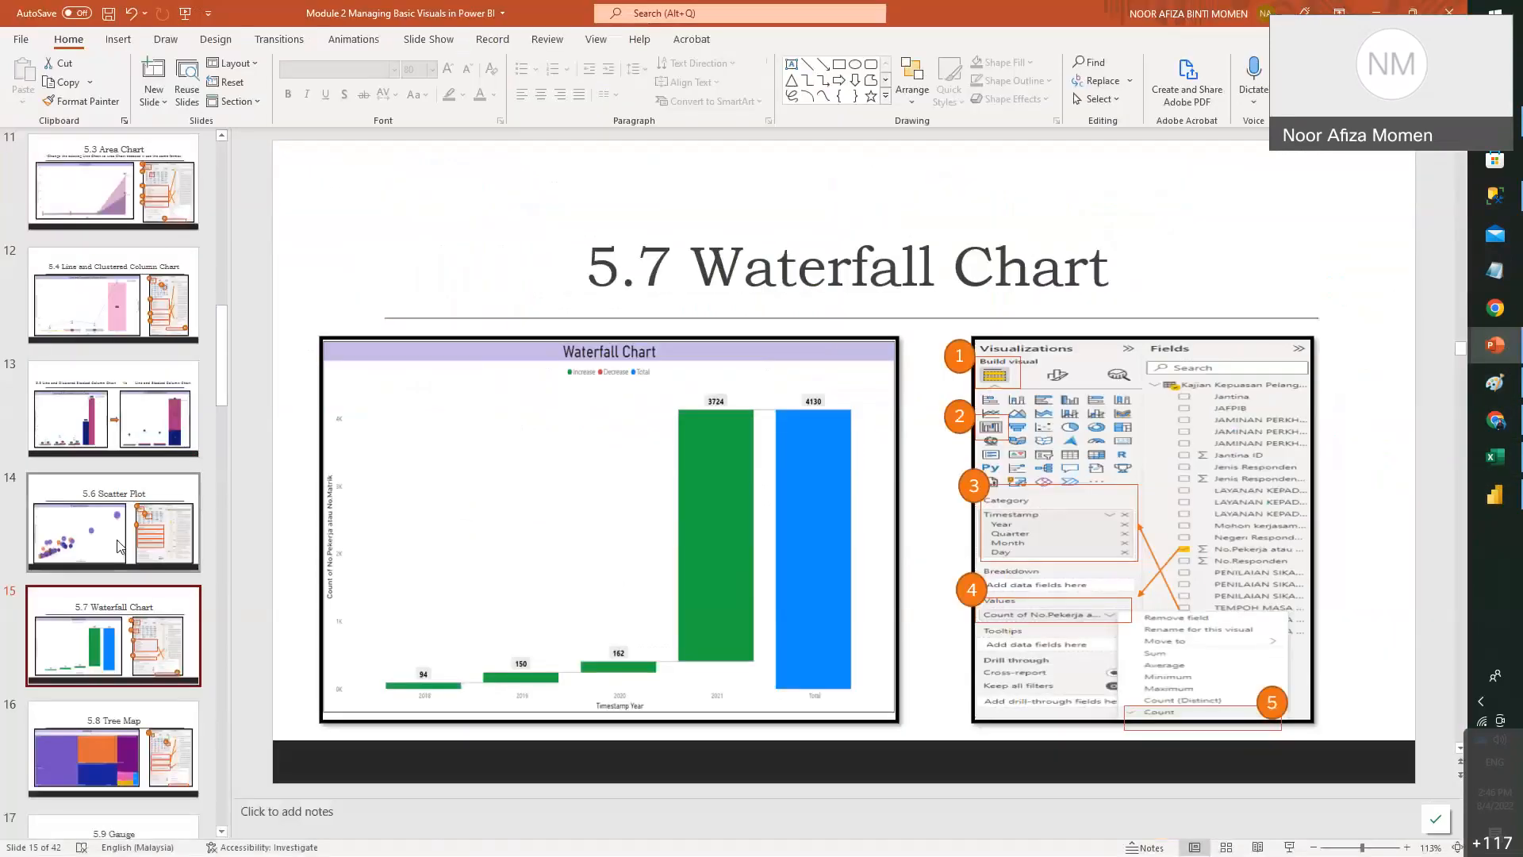
scroll(120, 488, "down", 2)
key("Down")
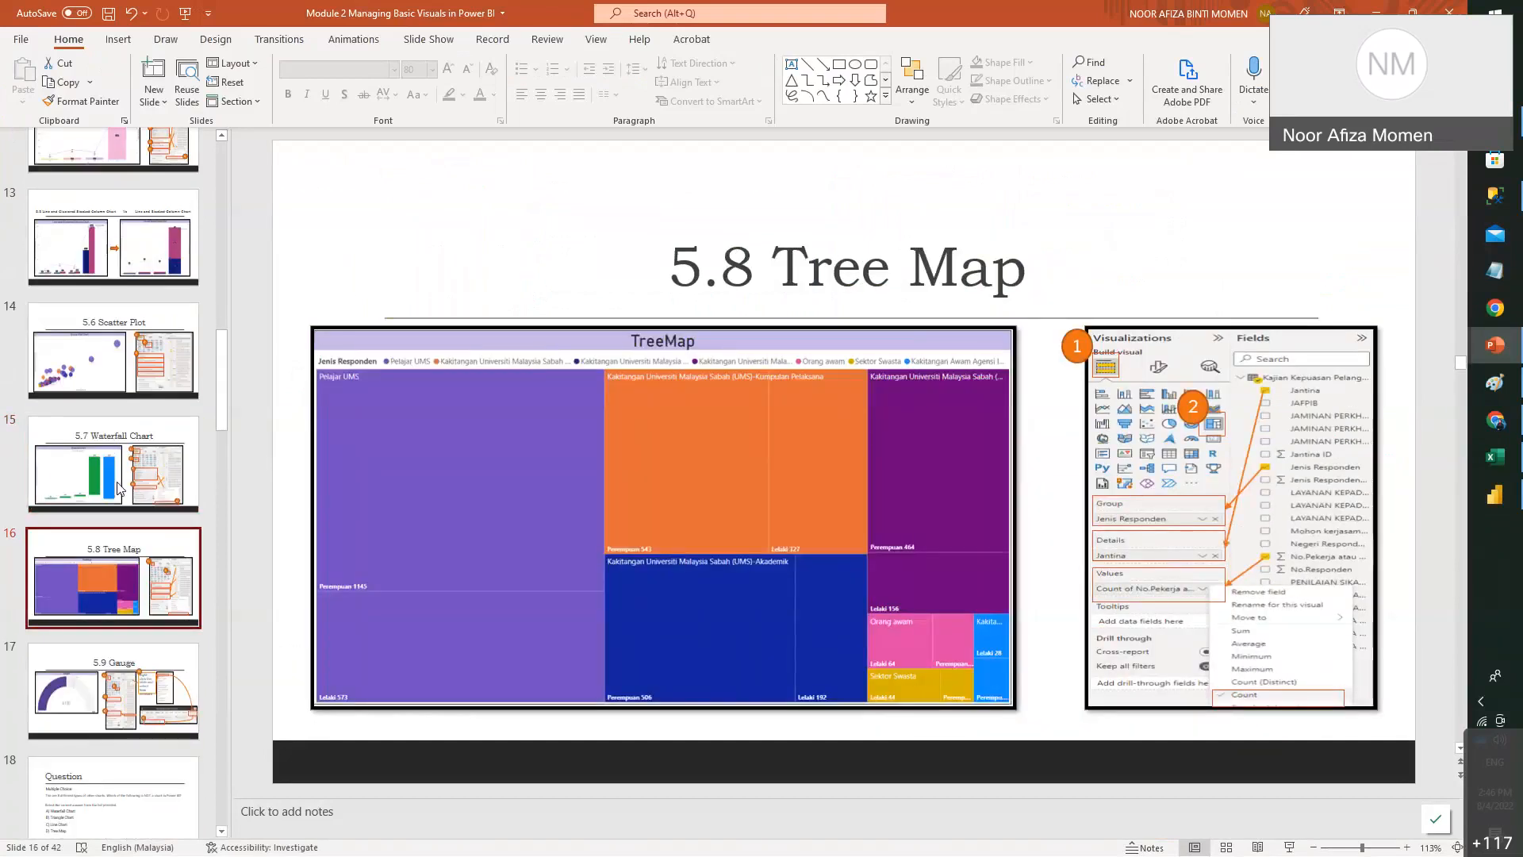
left_click(1508, 496)
- On the TreeMap page, shrink the existing Jenis Responden treemap to a small top-left box
left_click(844, 825)
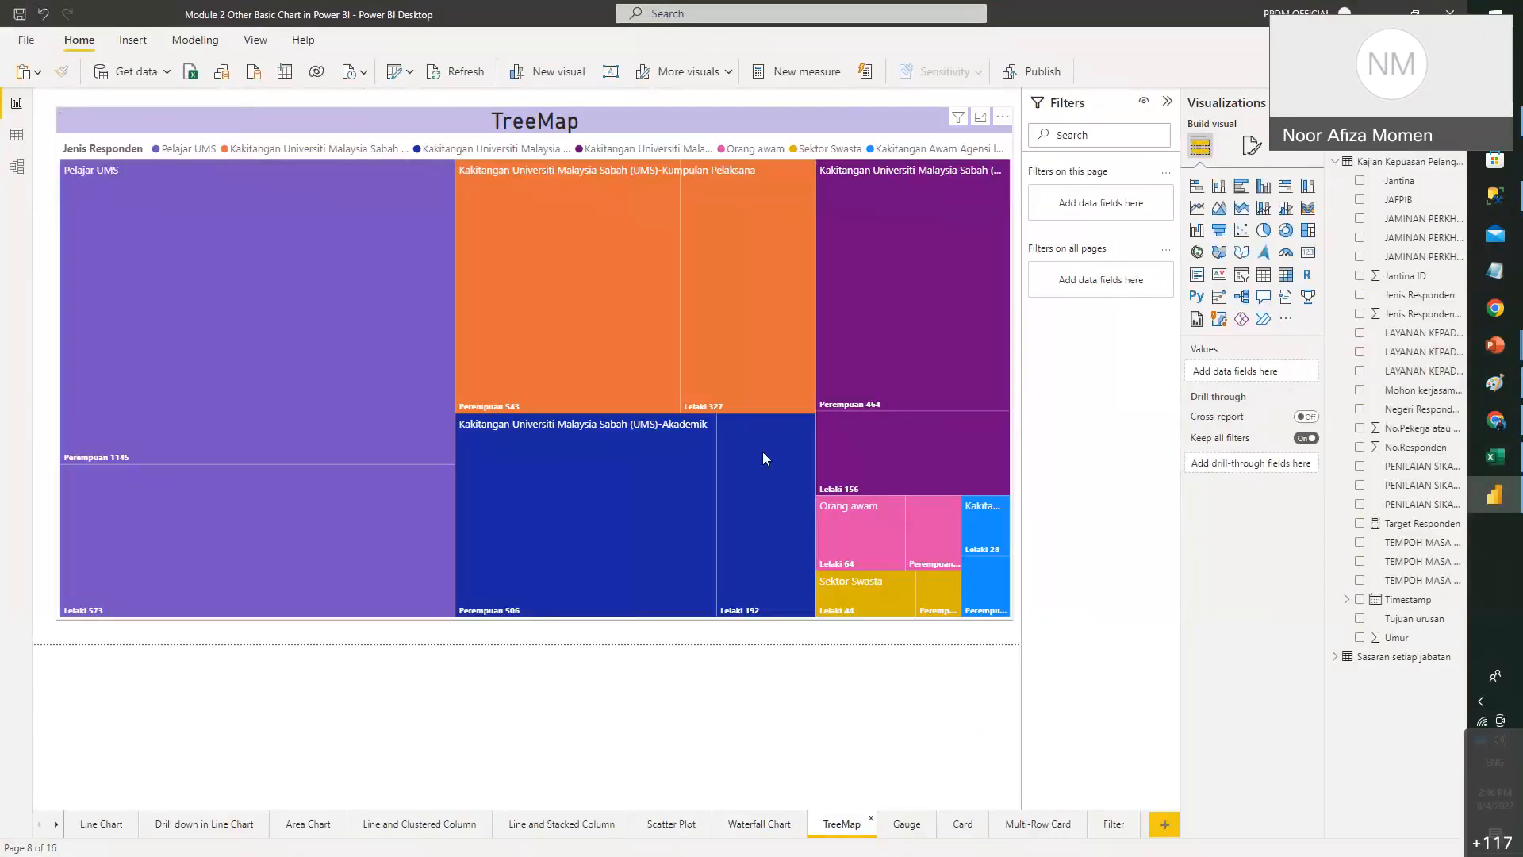
left_click(763, 450)
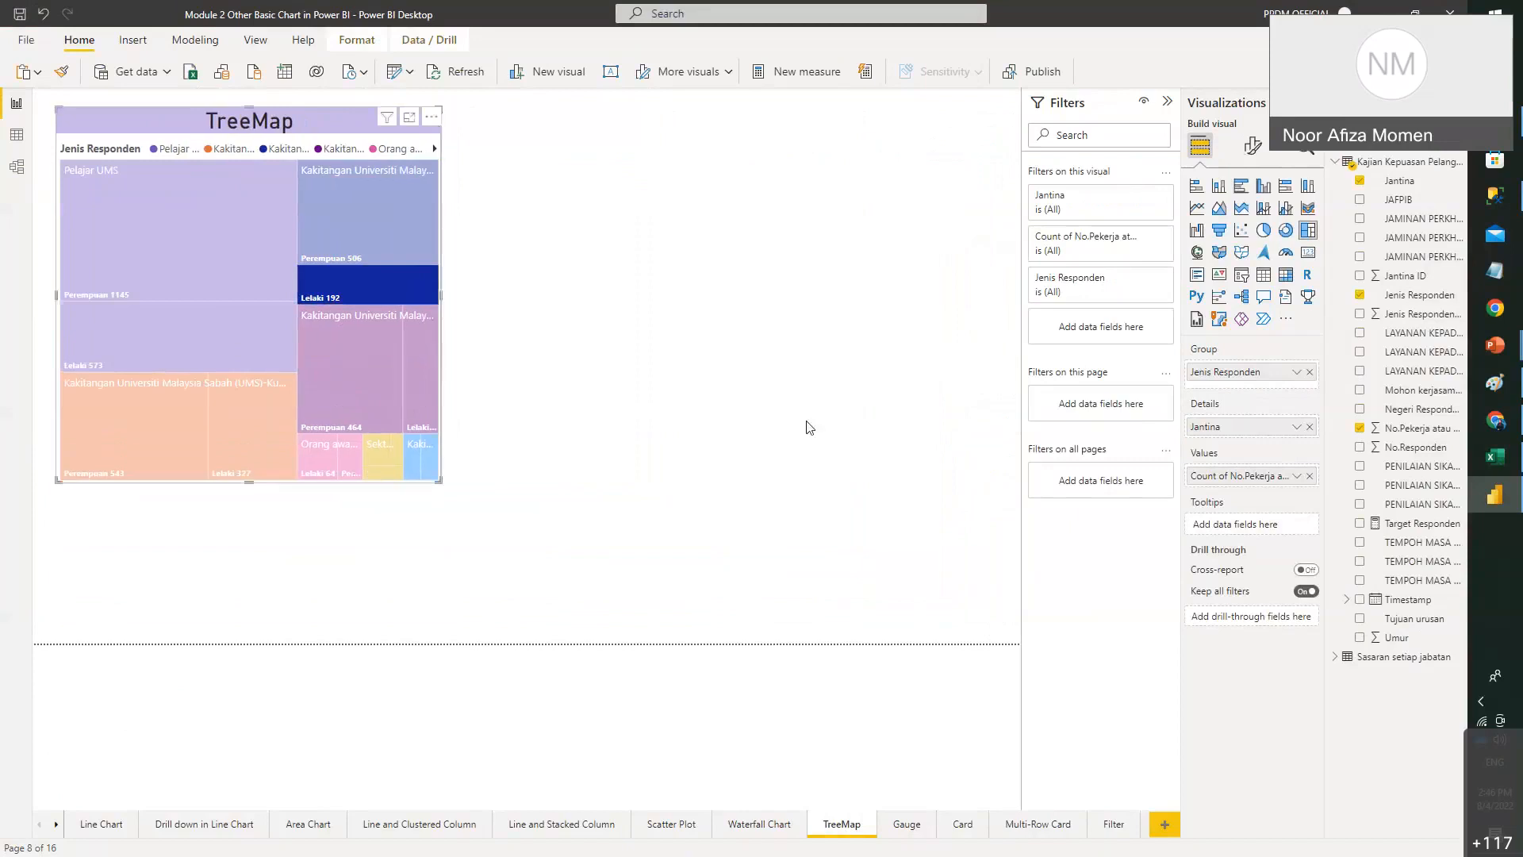
left_click(805, 426)
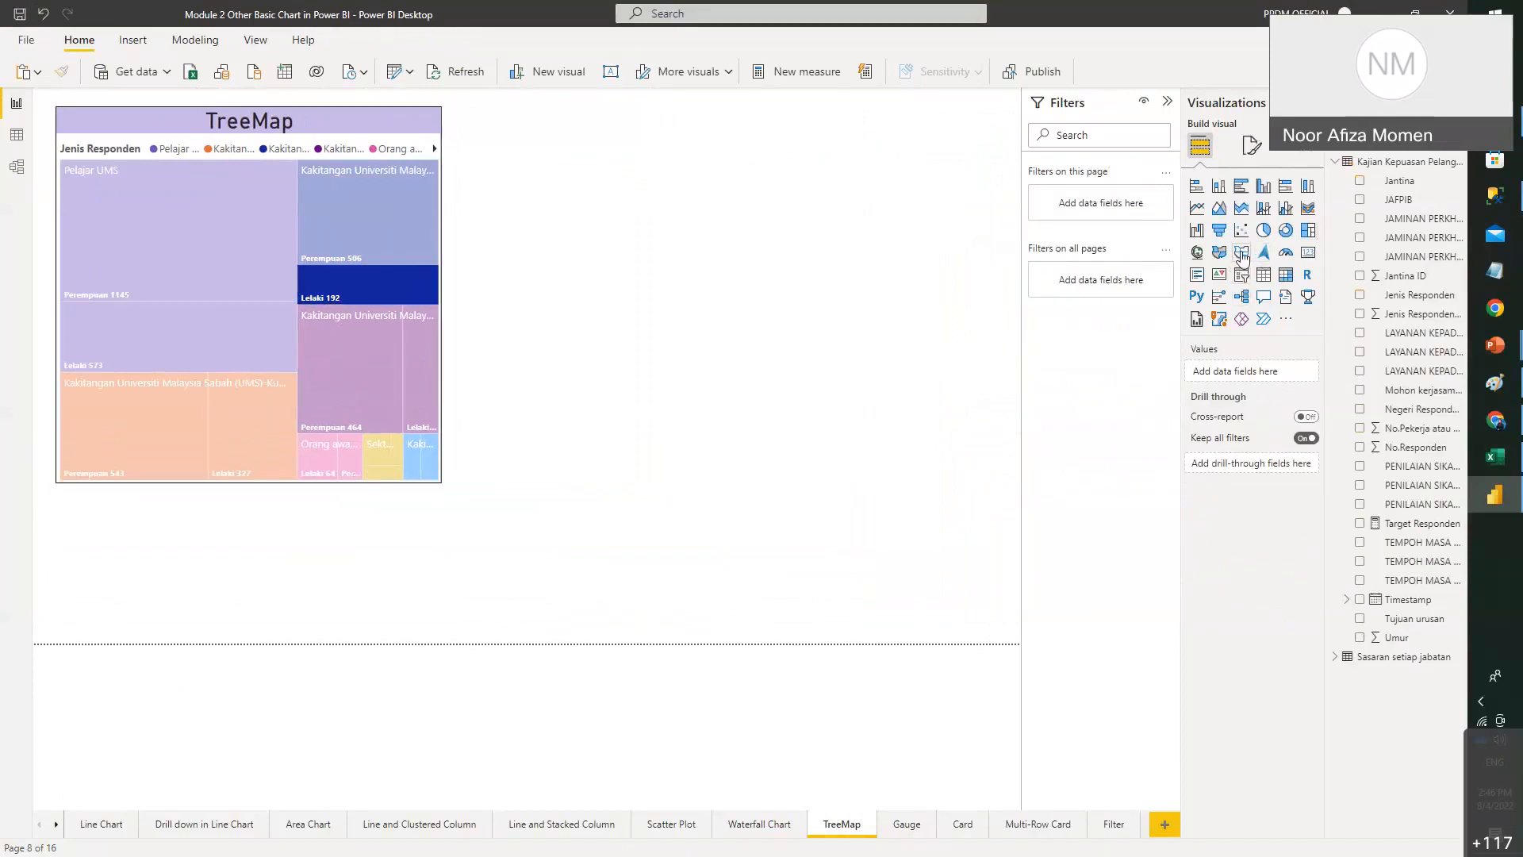
- Add a second, empty treemap at the top right and enlarge it
left_click(1309, 238)
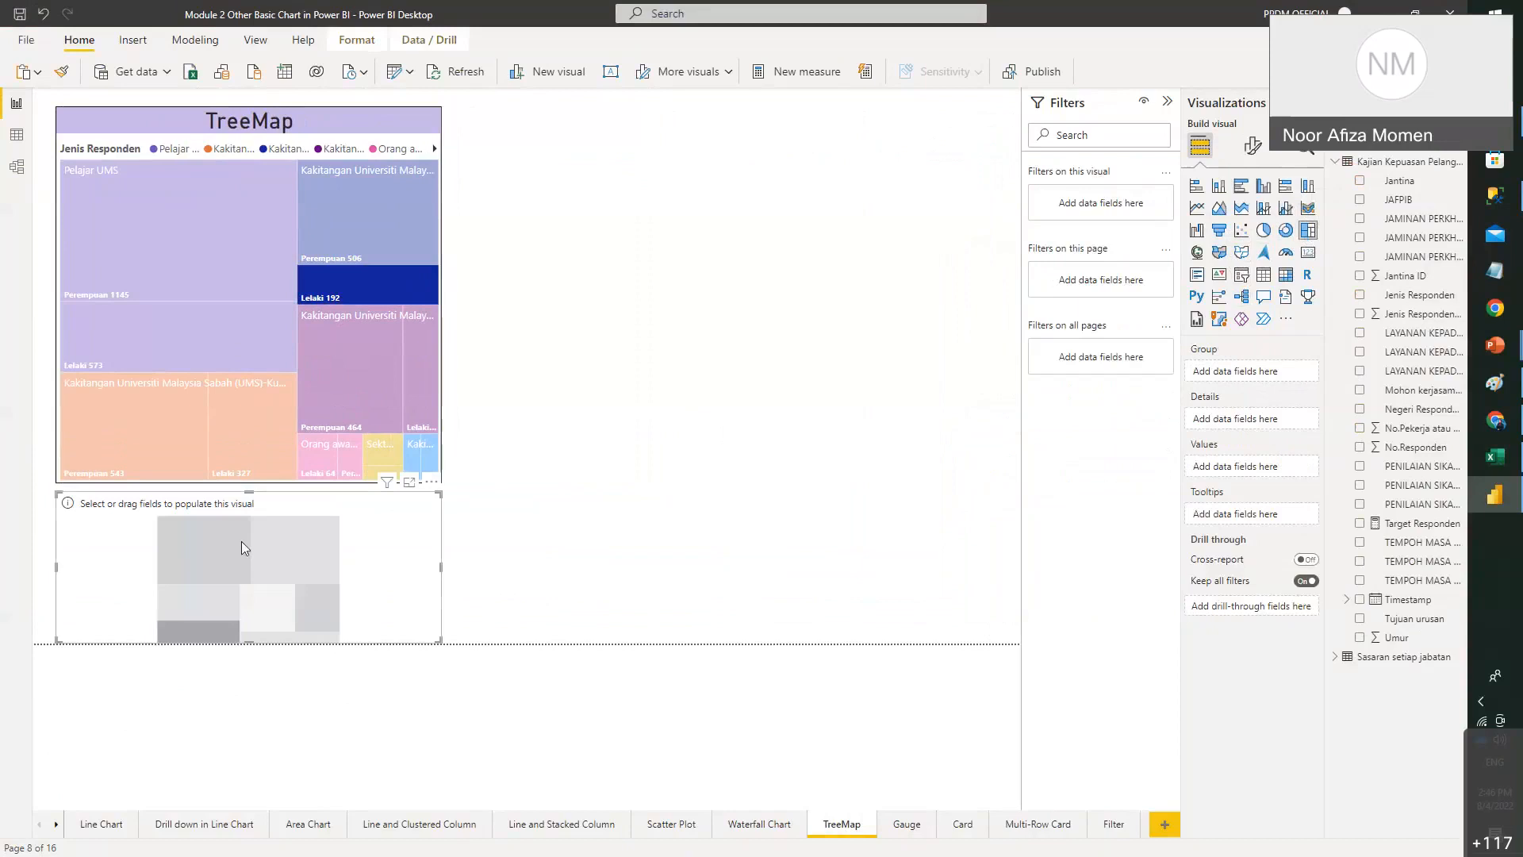
left_click_drag(241, 541, 608, 451)
left_click_drag(717, 230, 718, 229)
left_click_drag(909, 268, 1021, 521)
left_click_drag(526, 117, 475, 107)
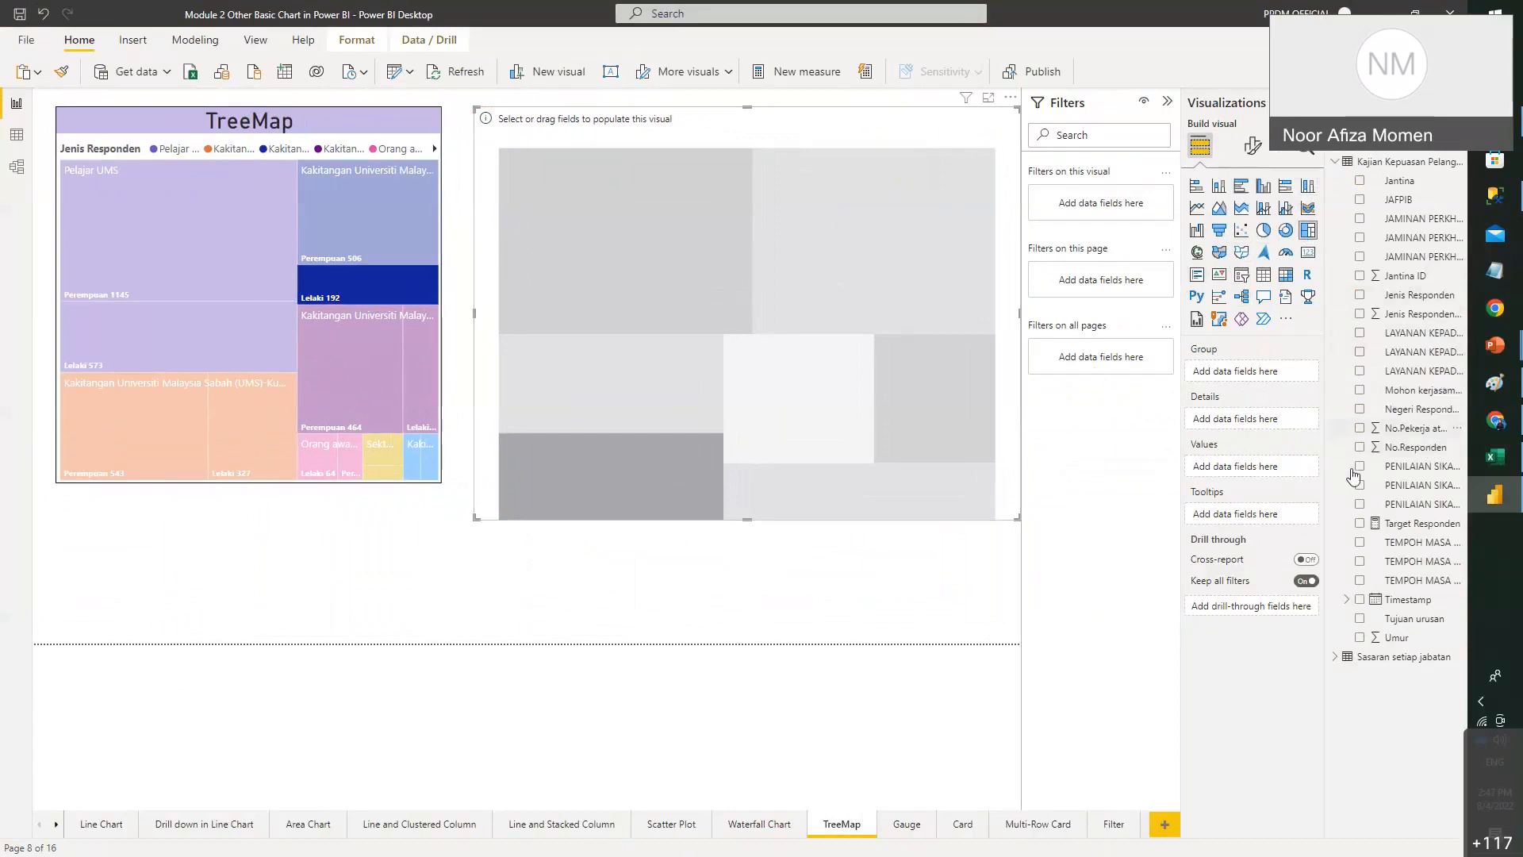
- Put Count of No.Pekerja atau No.Matrik into the new treemap's values
left_click_drag(1354, 476, 1261, 467)
left_click(1297, 467)
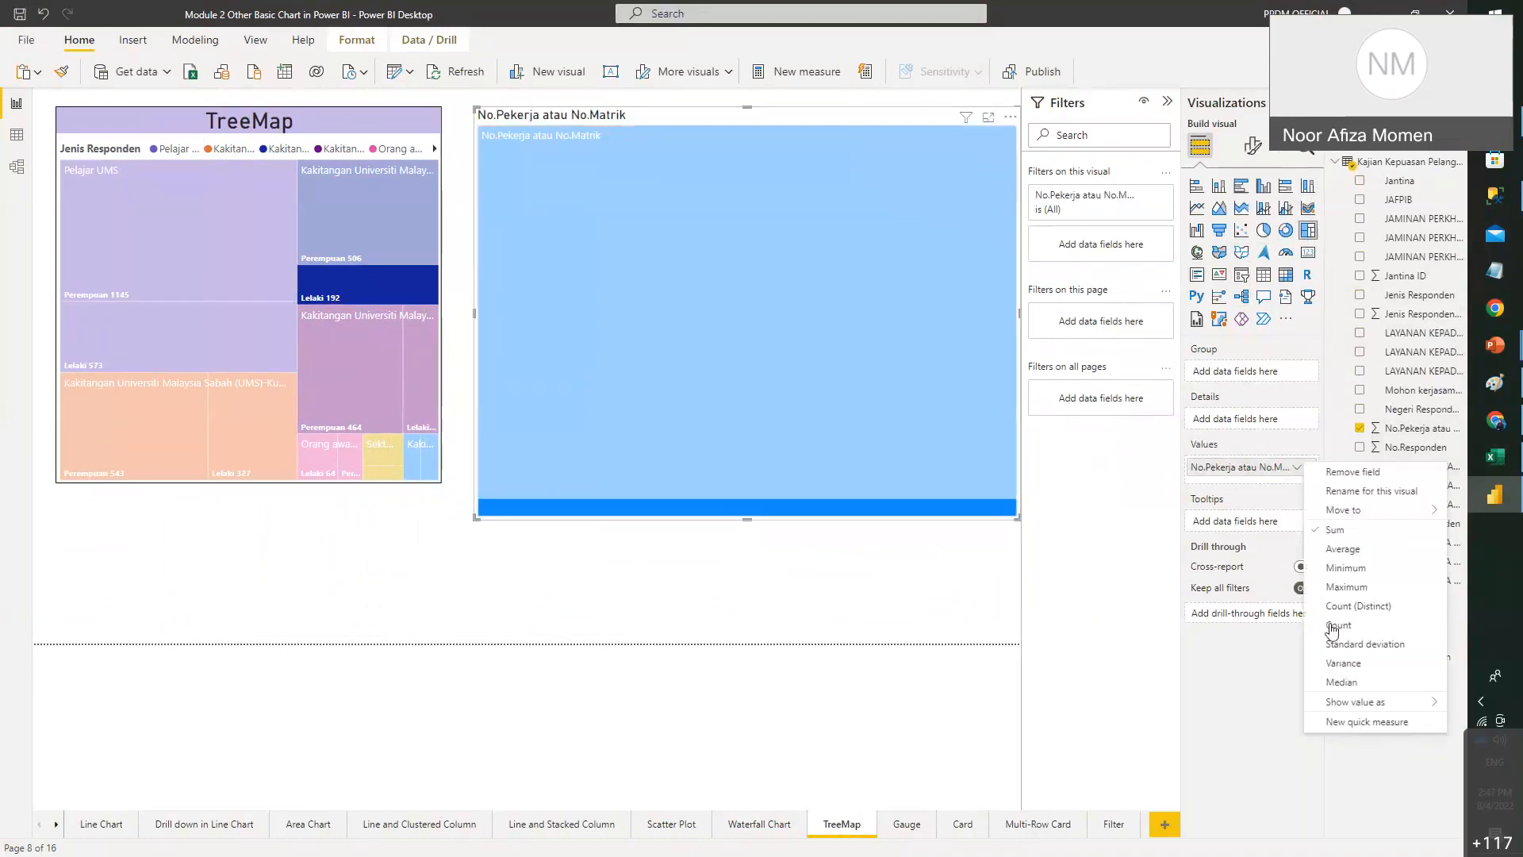
left_click(1329, 624)
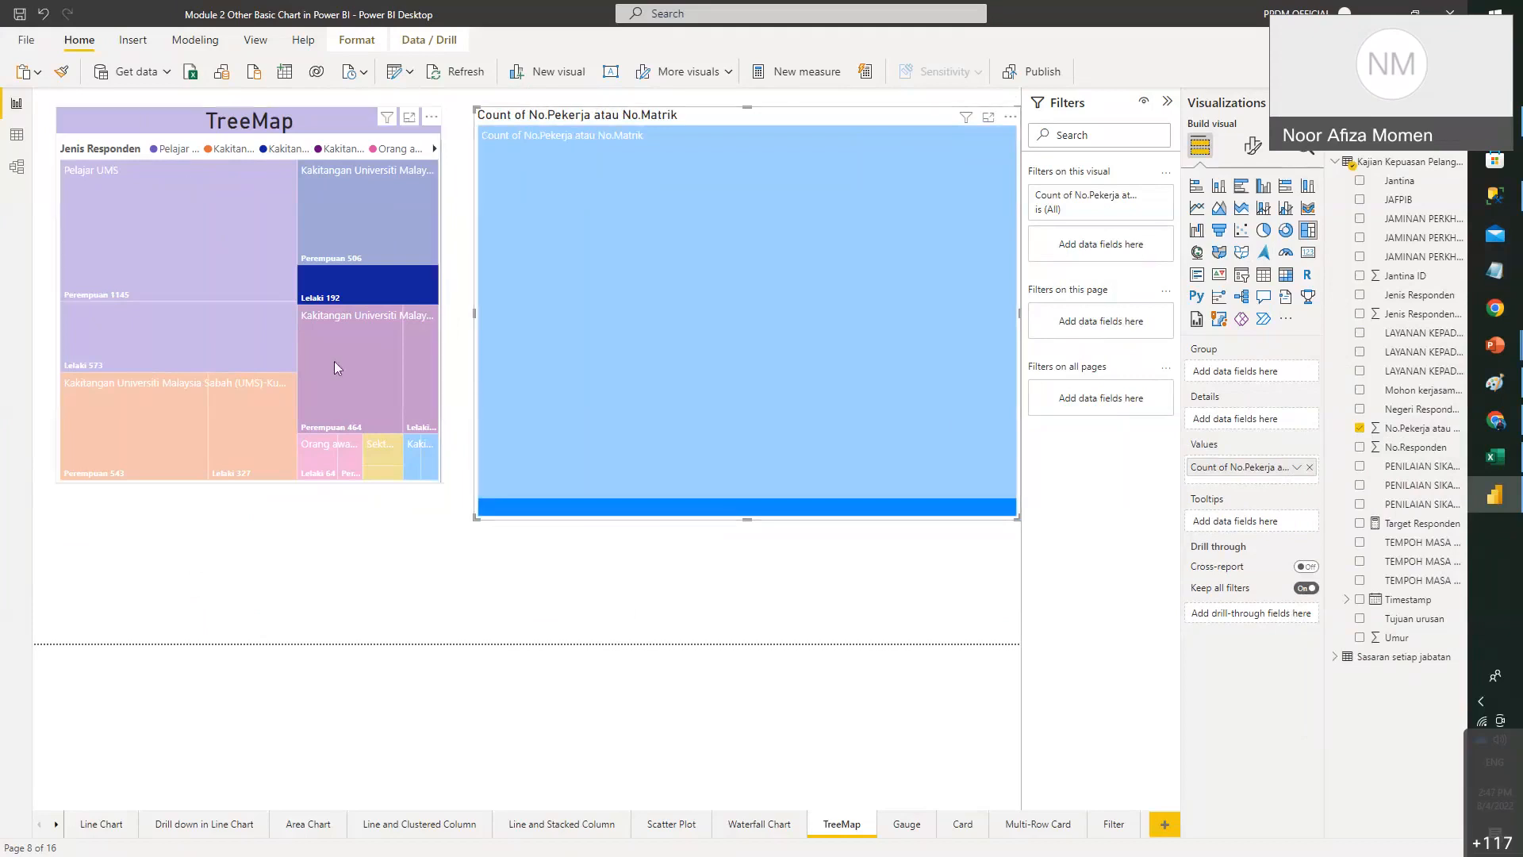
- Cross-filter the count by highlighting the Lelaki 573 and Perempuan 506 tiles, then clearing them
left_click(230, 149)
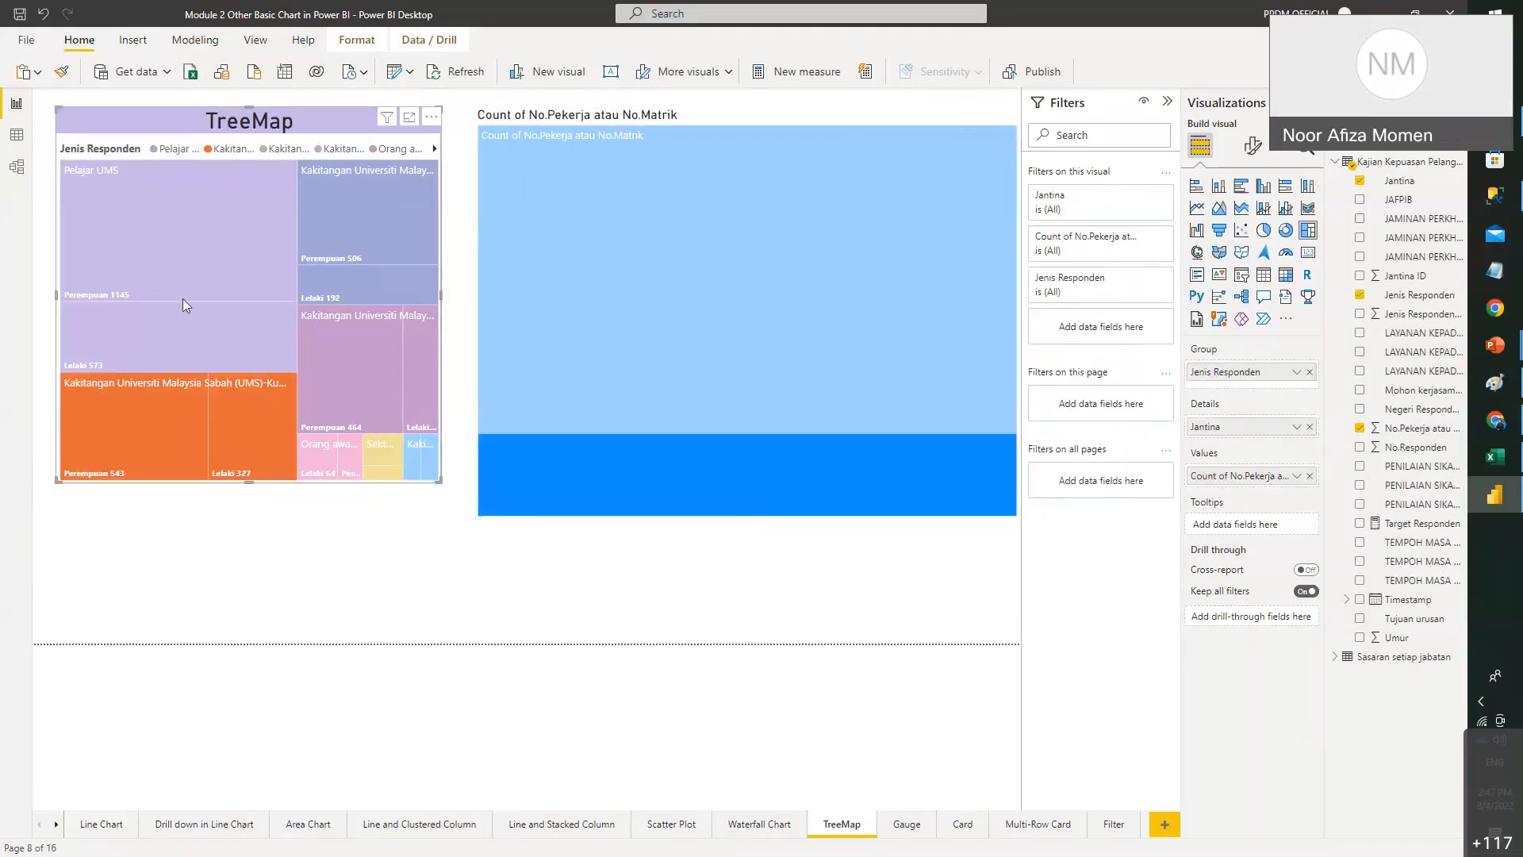
left_click(217, 346)
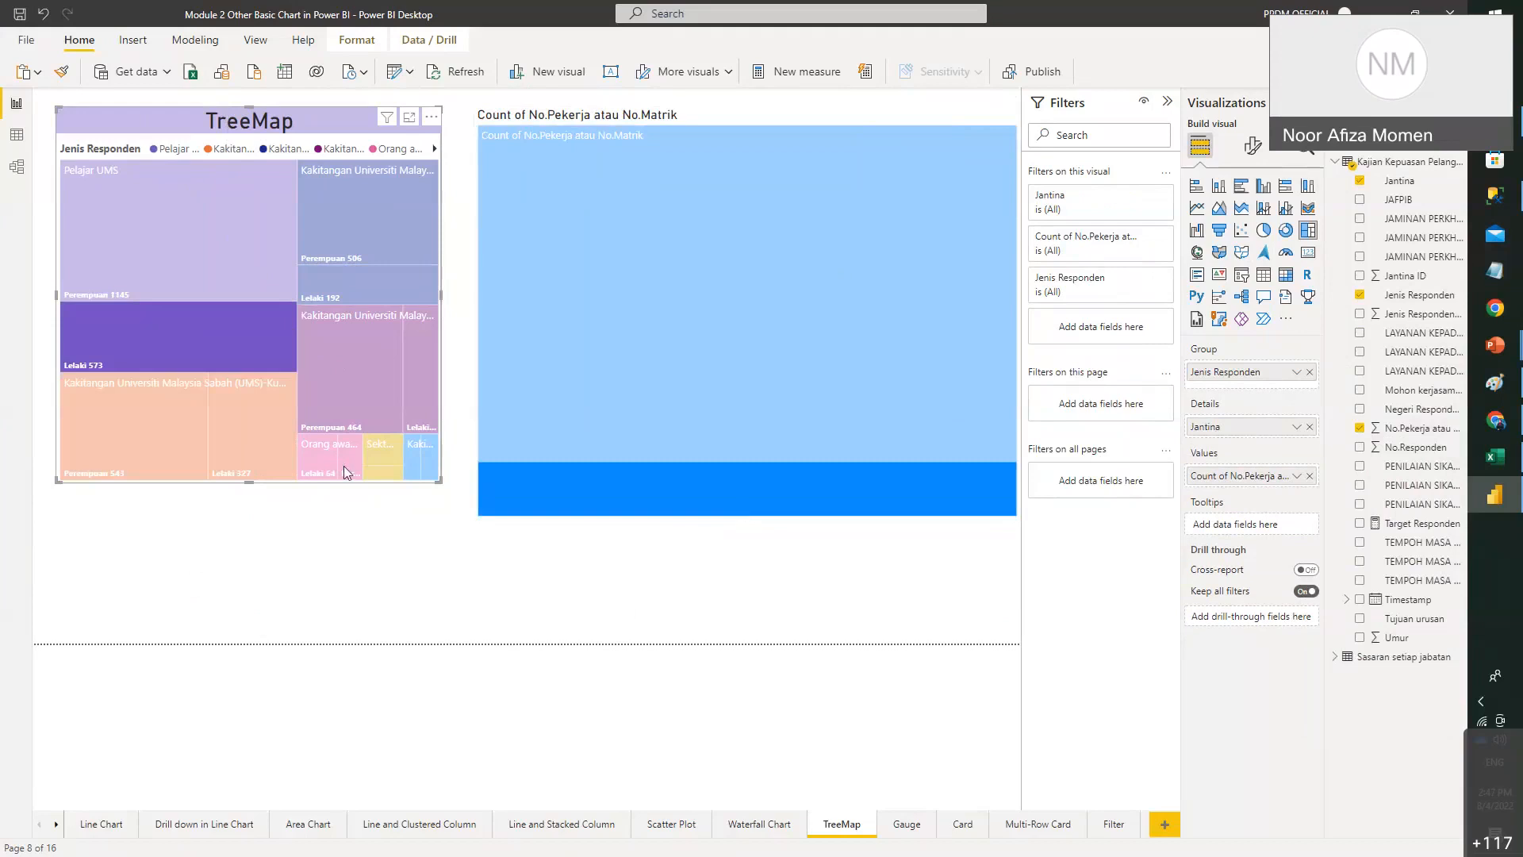
left_click(410, 549)
left_click(401, 239)
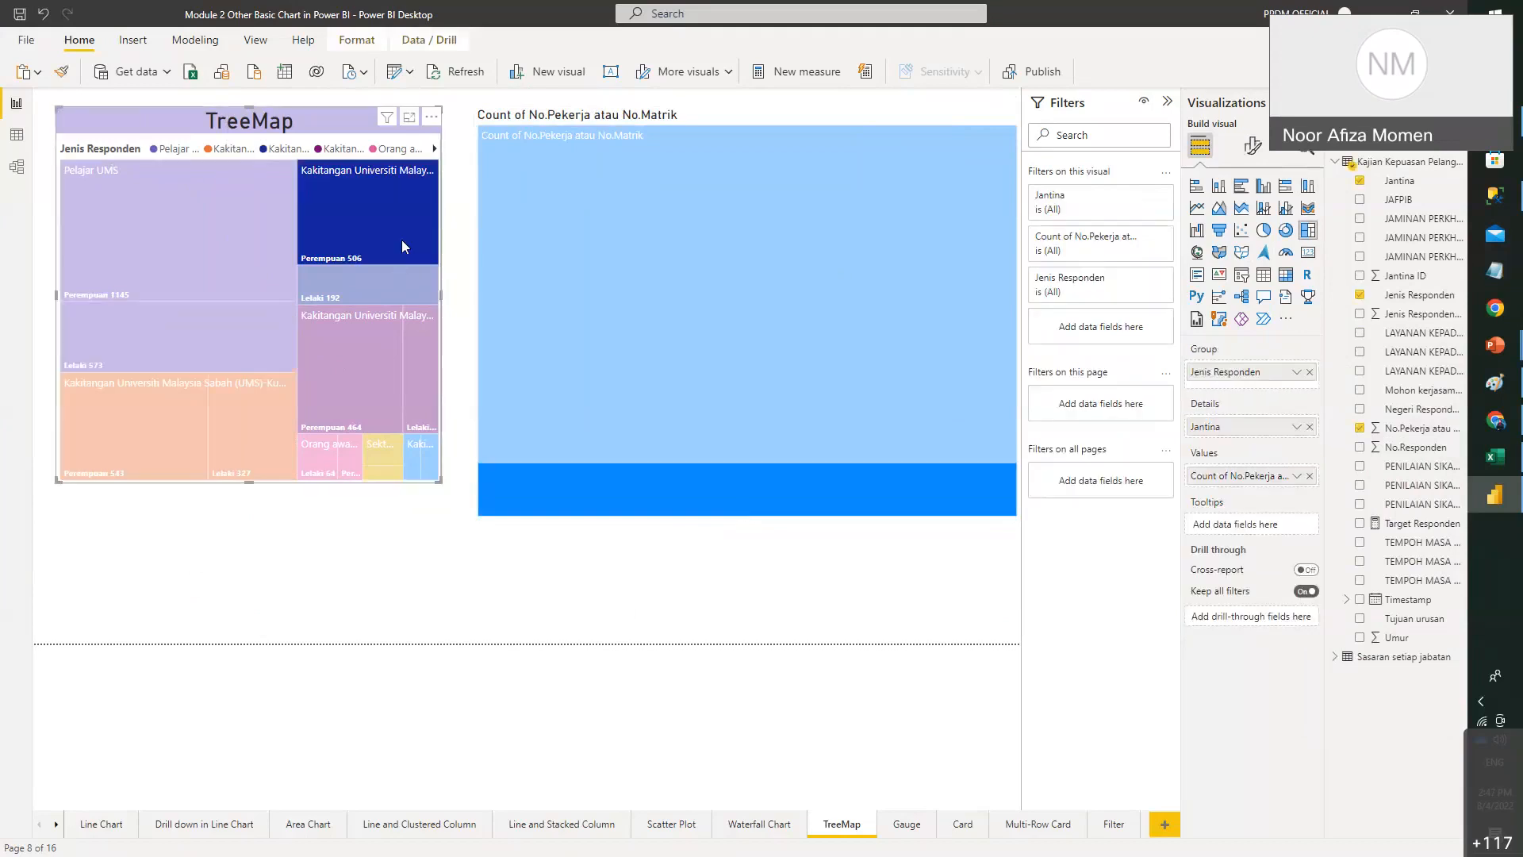
left_click(401, 240)
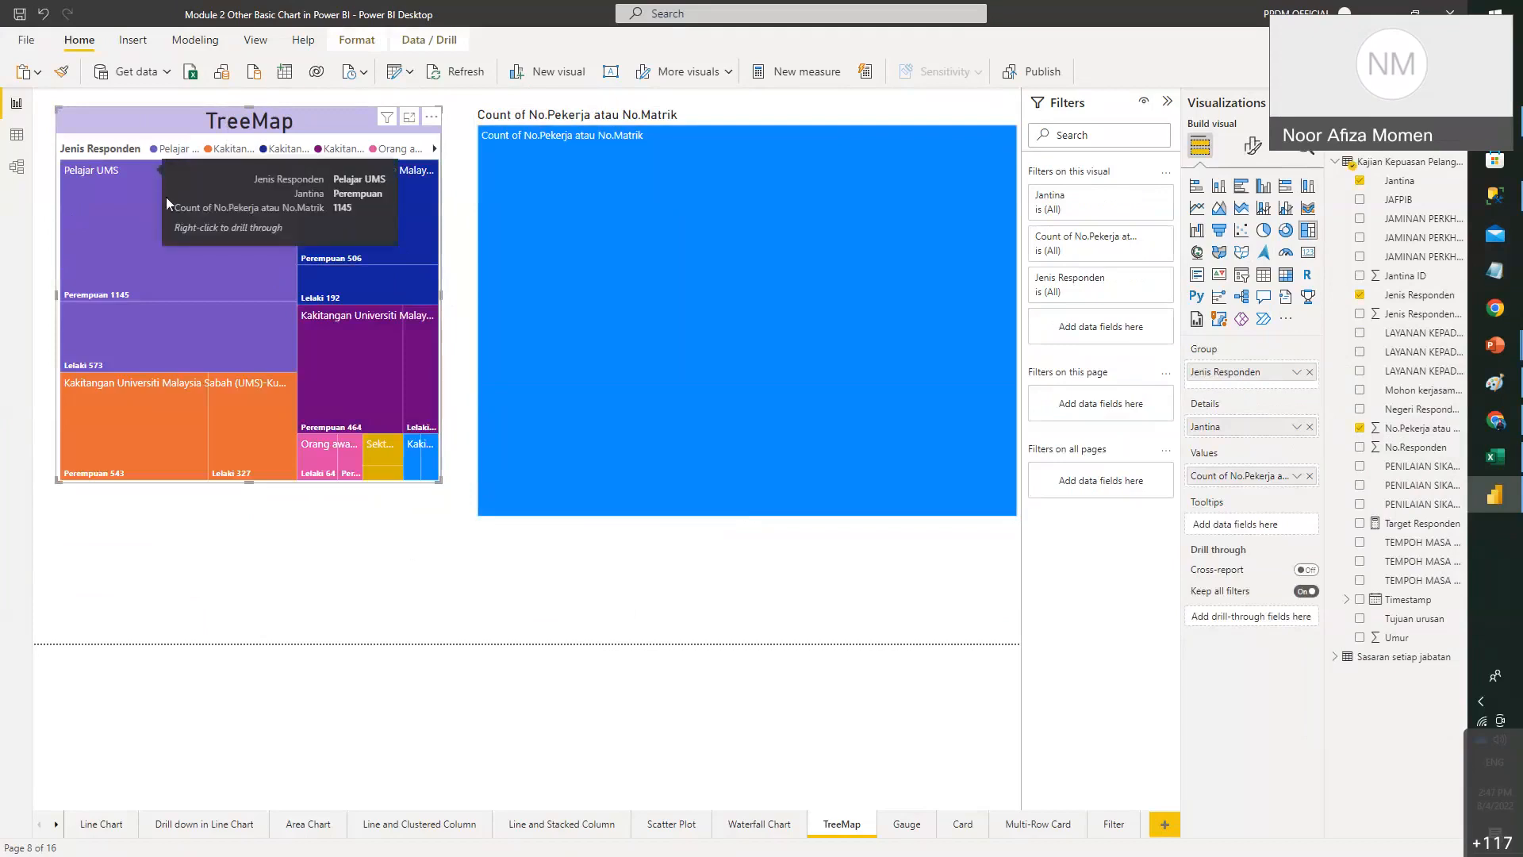
- Group the count treemap by JAFPIB and stretch it across the page
left_click(660, 127)
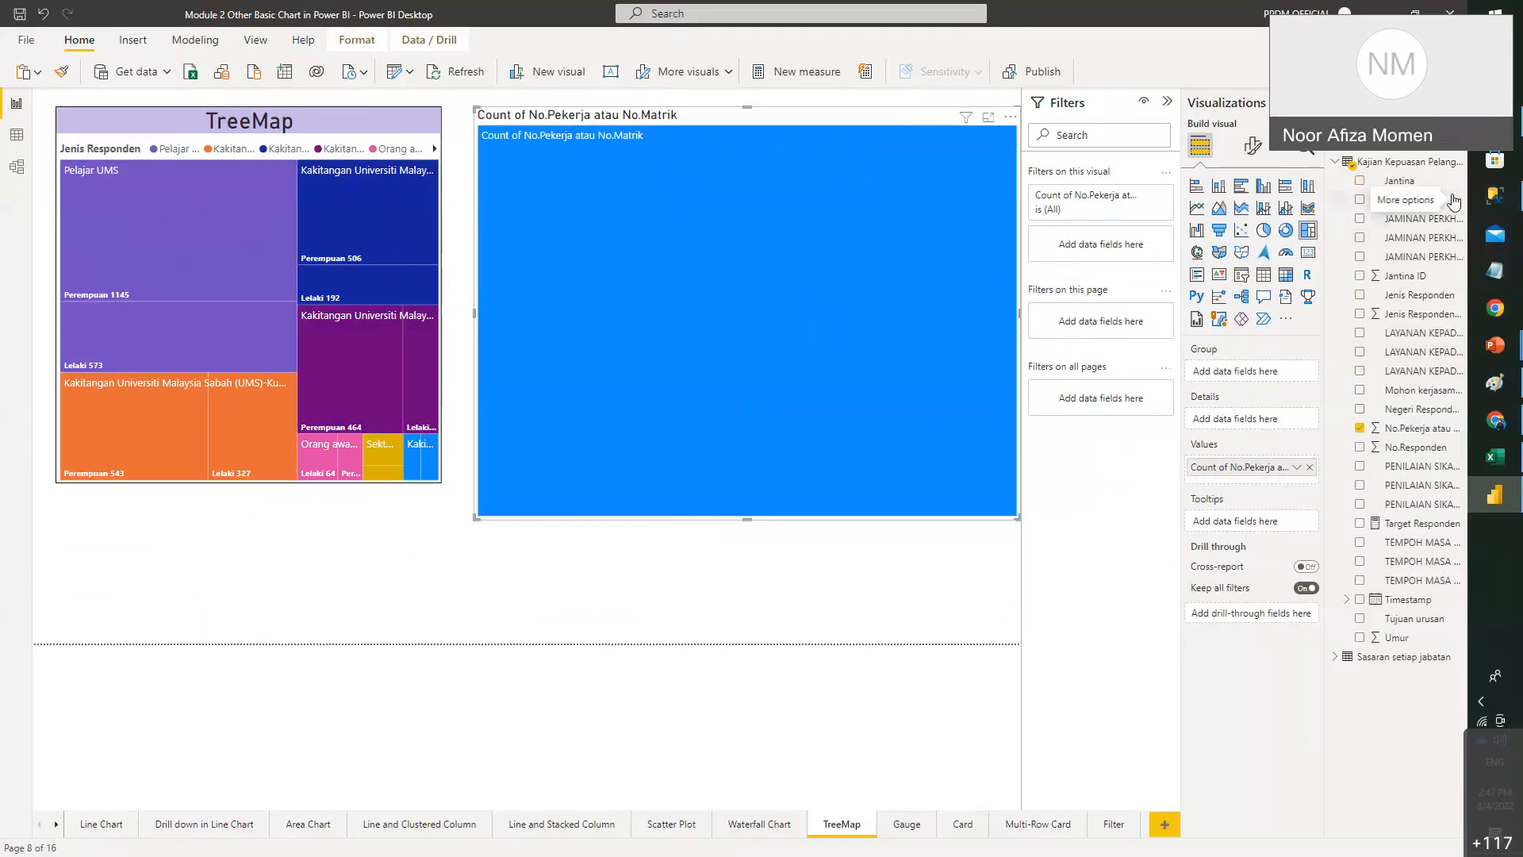
left_click_drag(1453, 200, 1294, 373)
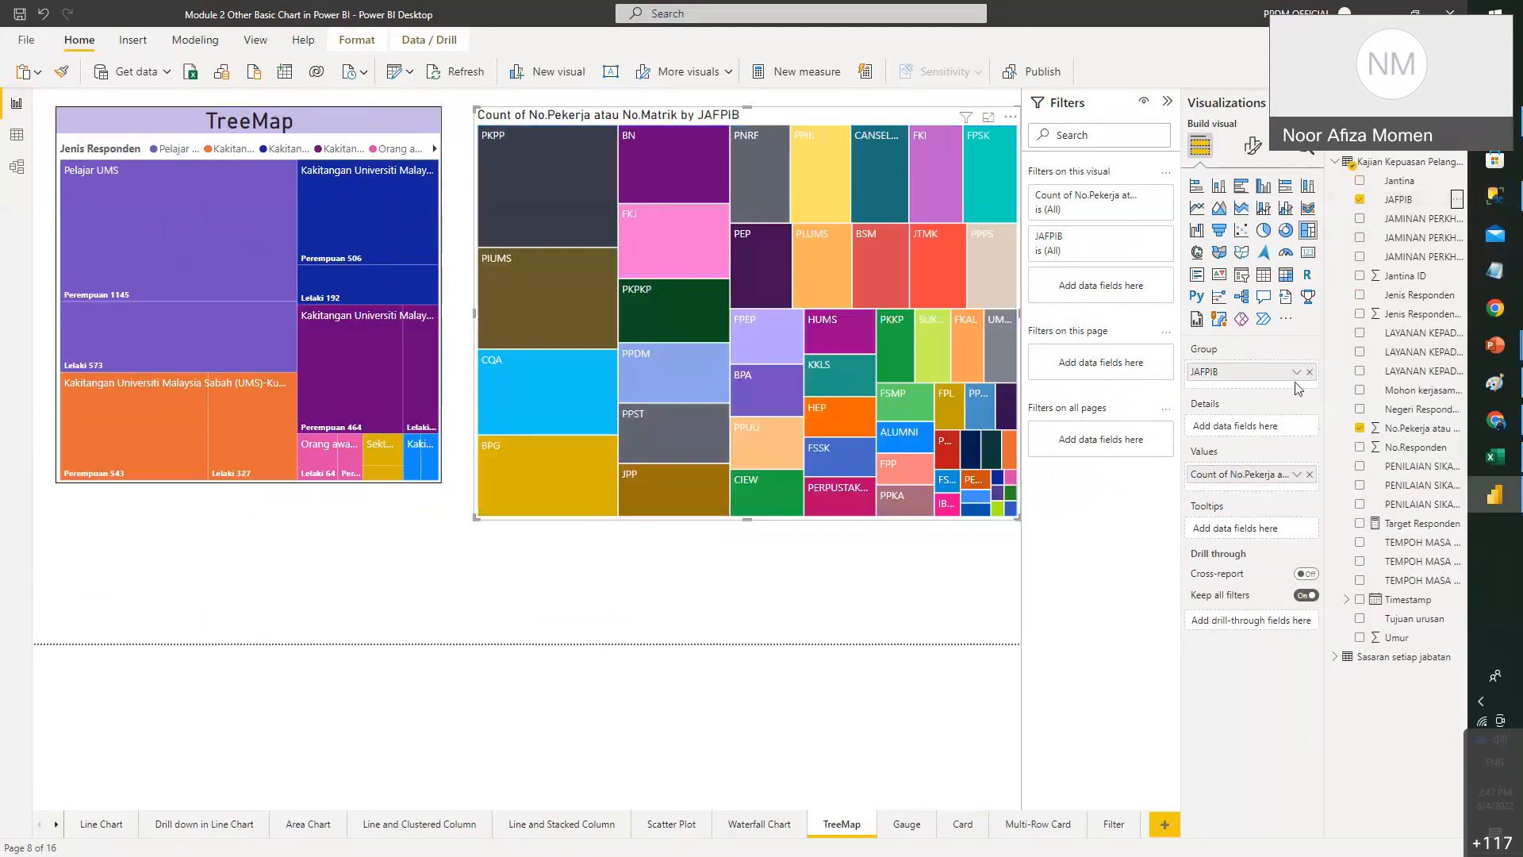
left_click_drag(482, 523, 300, 618)
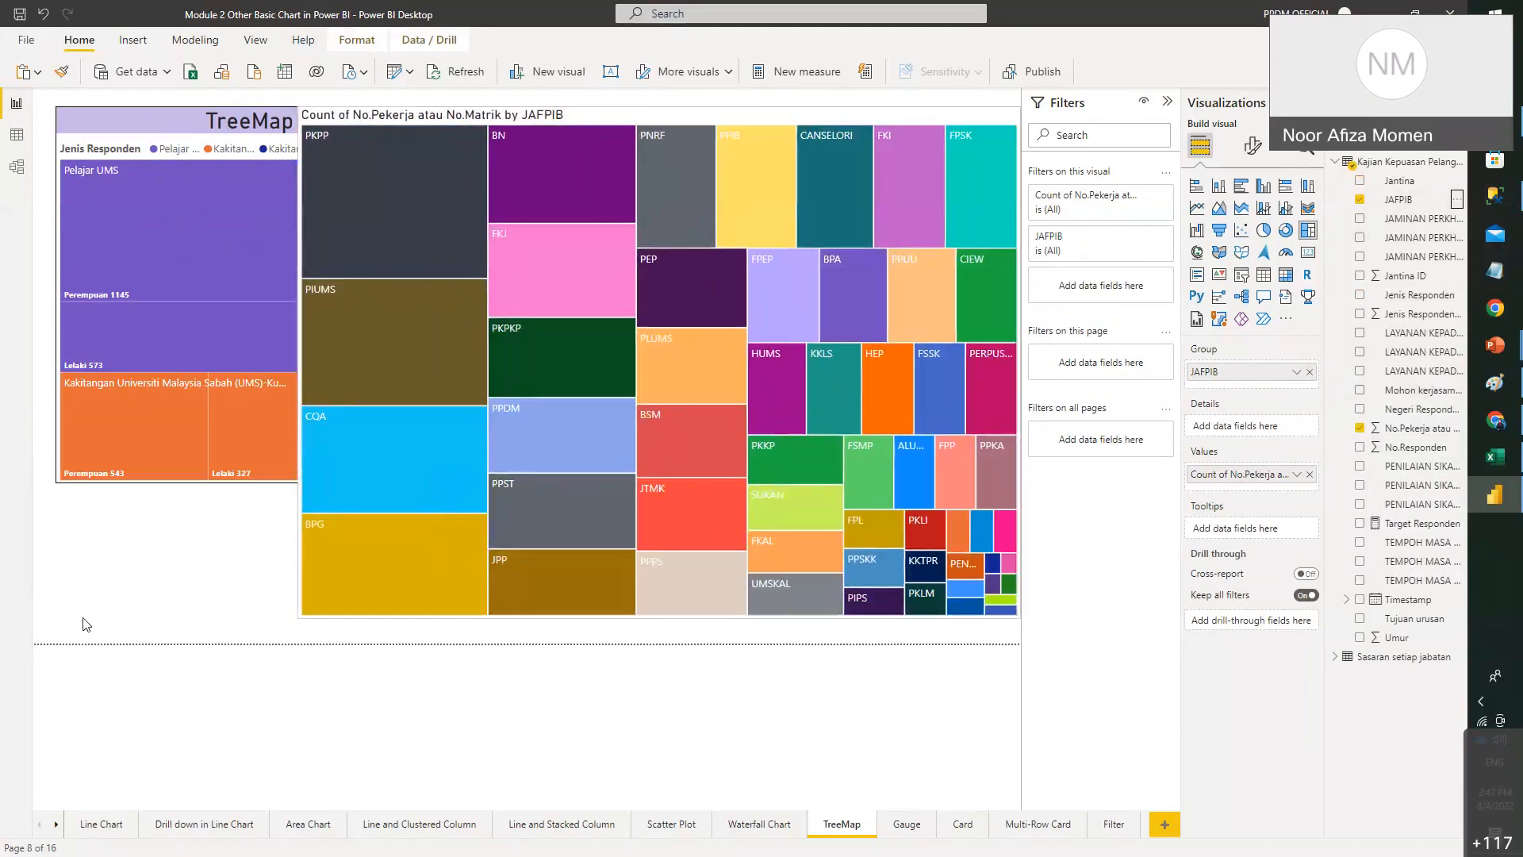
left_click_drag(86, 624, 43, 629)
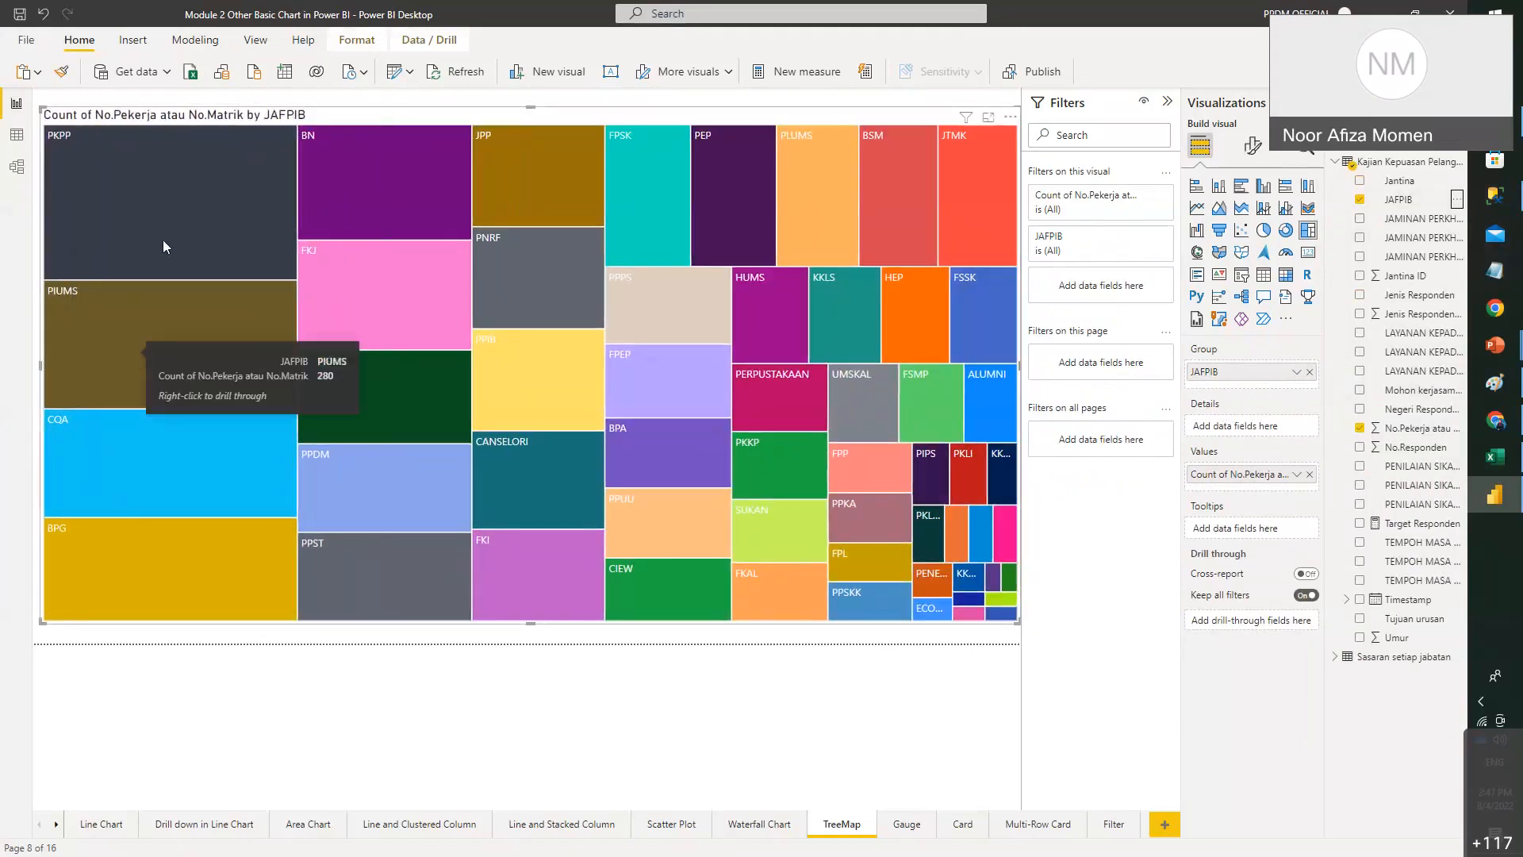
mouse_move(164, 240)
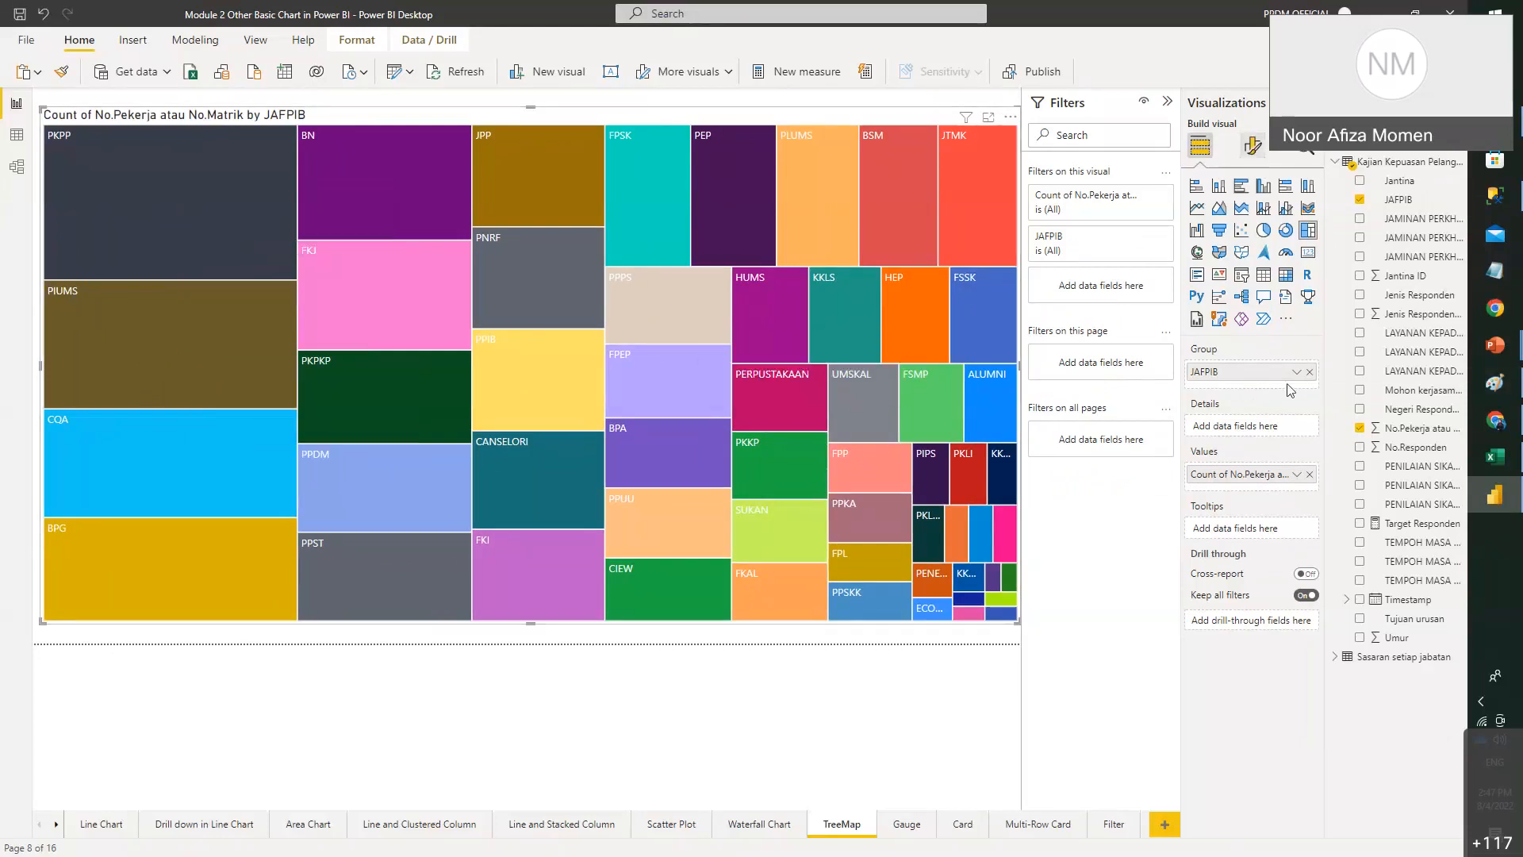
- Turn on data labels for the JAFPIB treemap and shrink it to reveal the original treemap
left_click(1252, 145)
left_click(1303, 319)
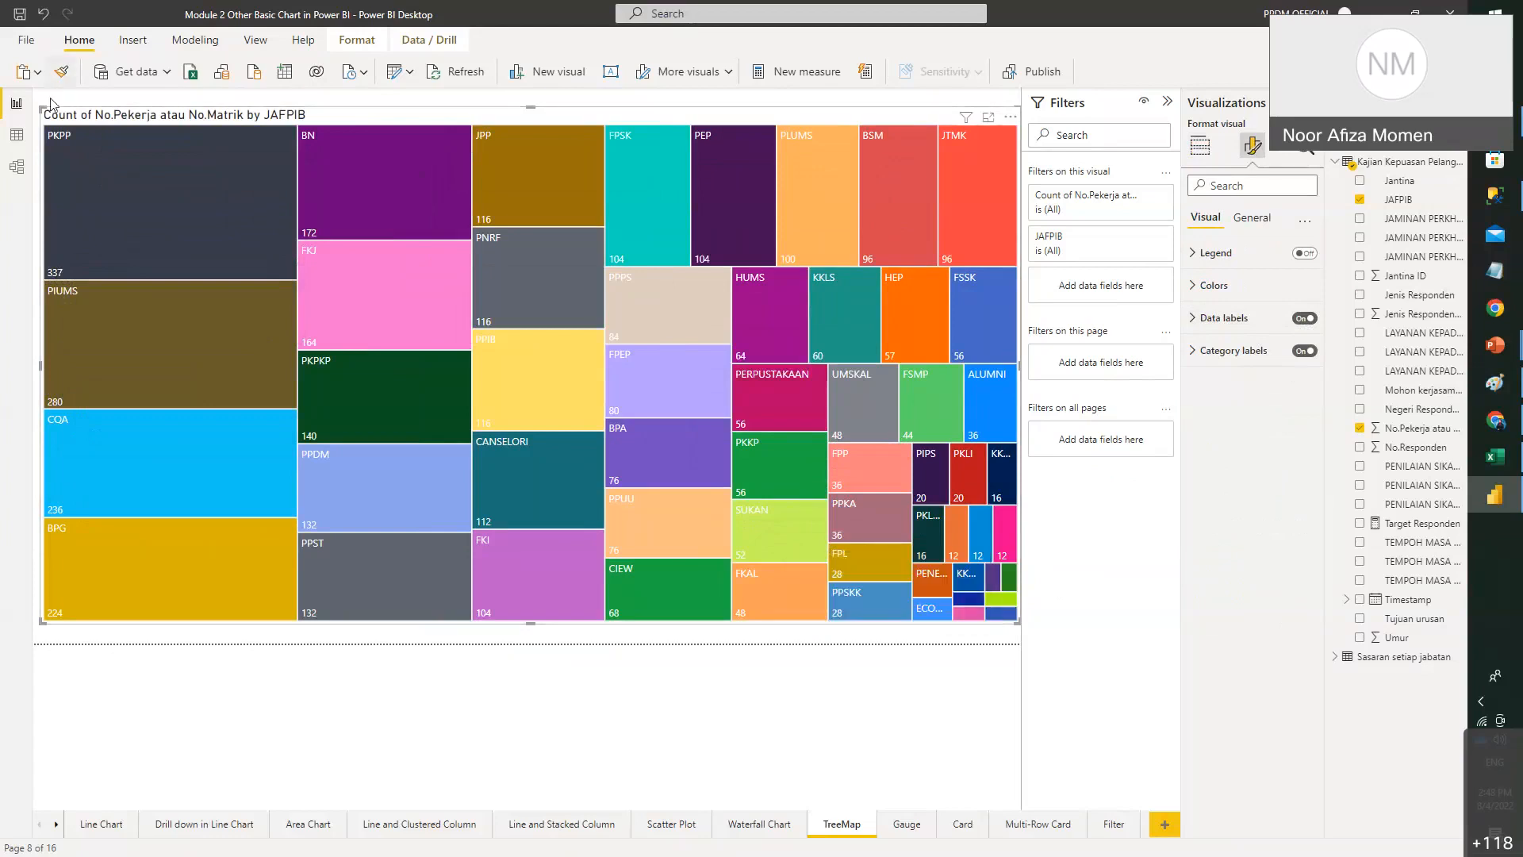
left_click_drag(41, 107, 160, 131)
left_click_drag(306, 169, 492, 86)
- Expand and review the treemap's Colors settings, then collapse them
left_click(1214, 285)
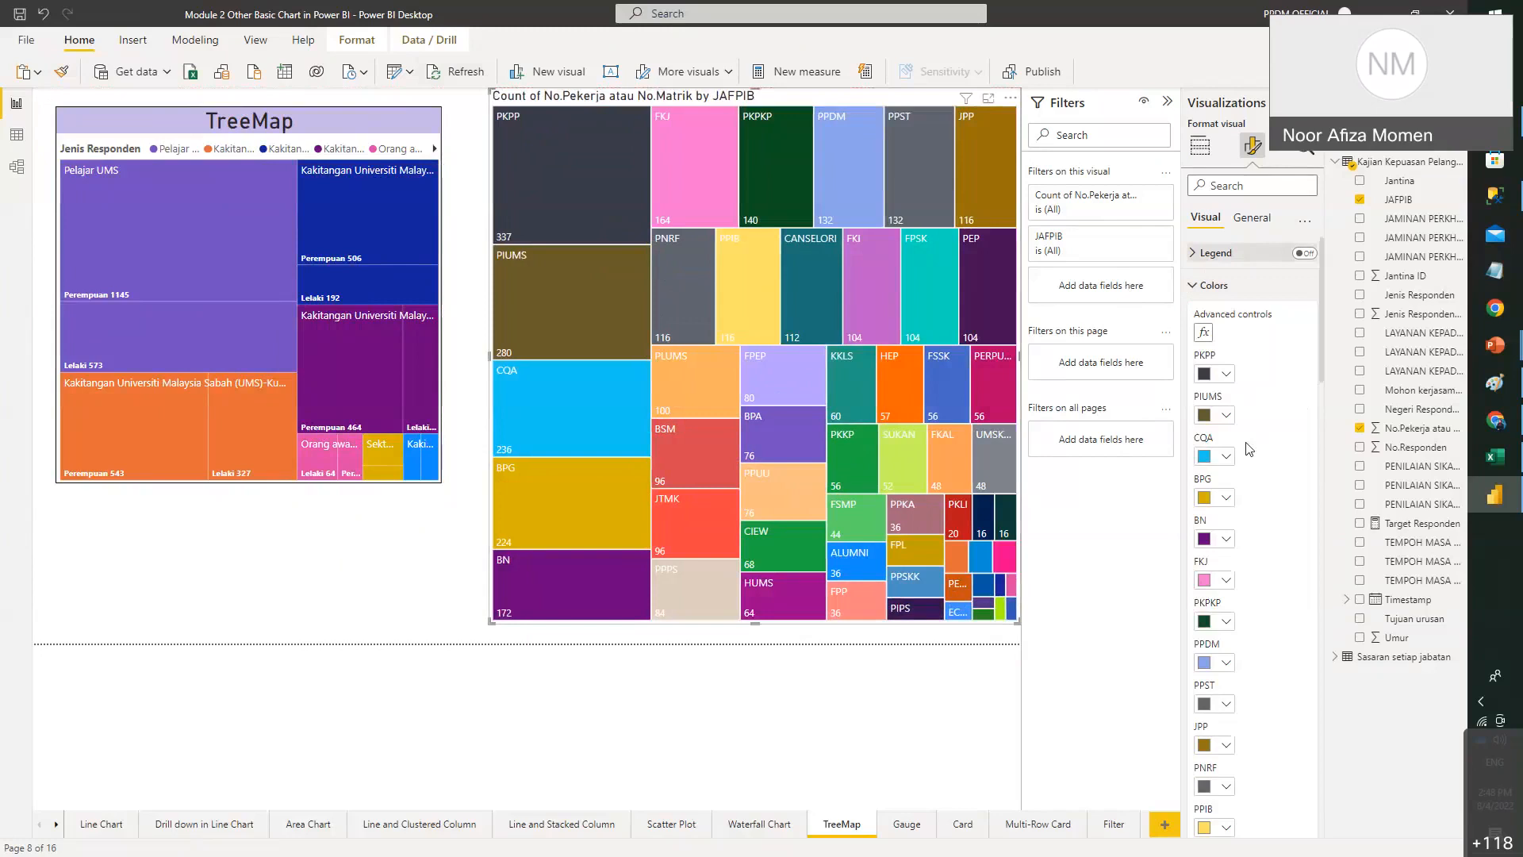
scroll(1228, 341, "down", 3)
scroll(1228, 337, "up", 4)
left_click(1215, 287)
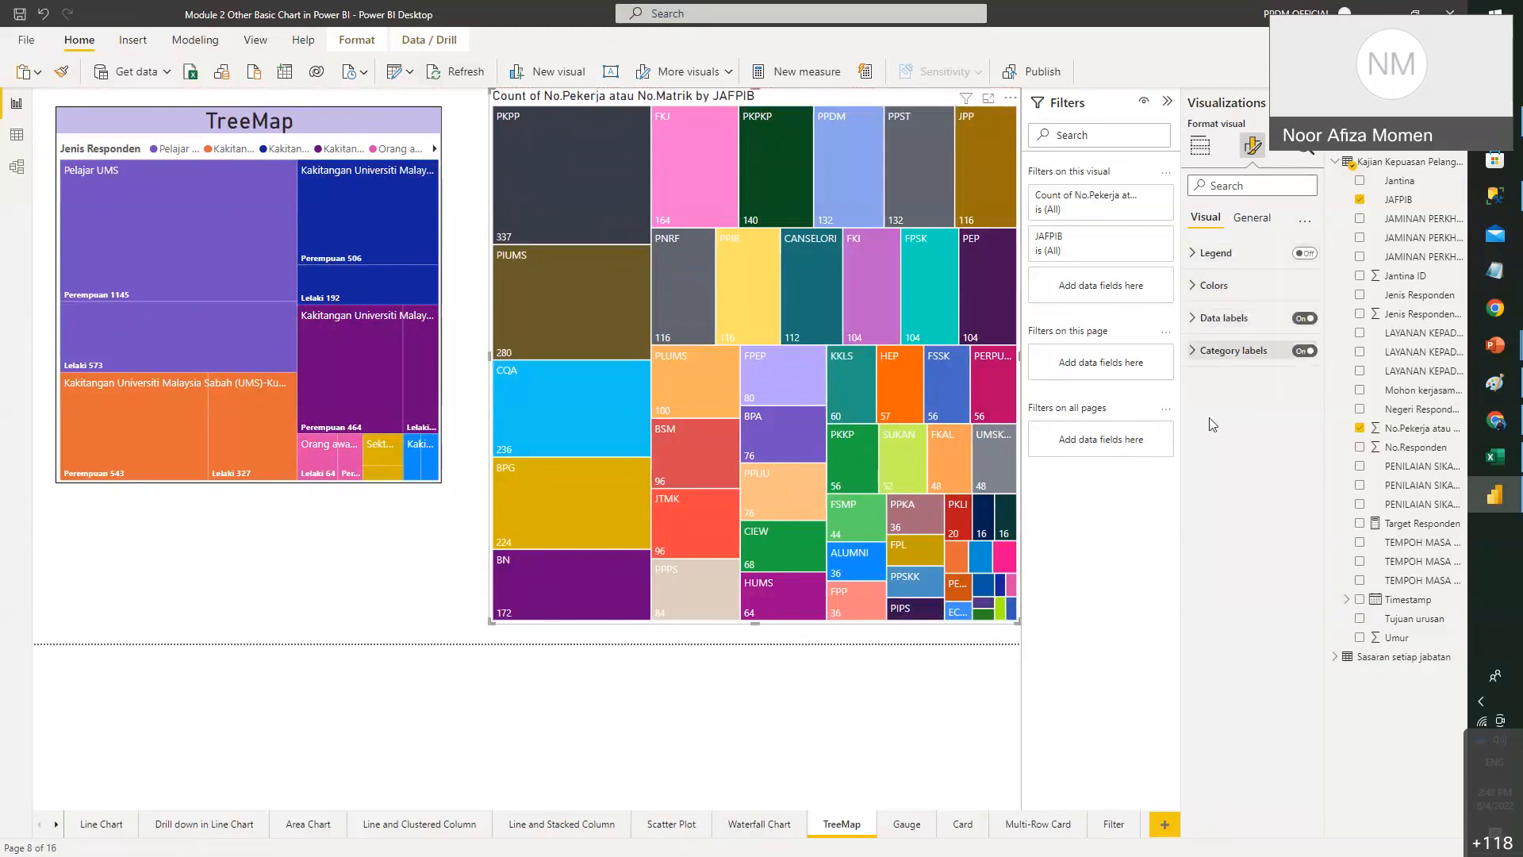
- Bring up the lesson slides and scroll to slide 17, '5.9 Gauge'
mouse_move(1511, 354)
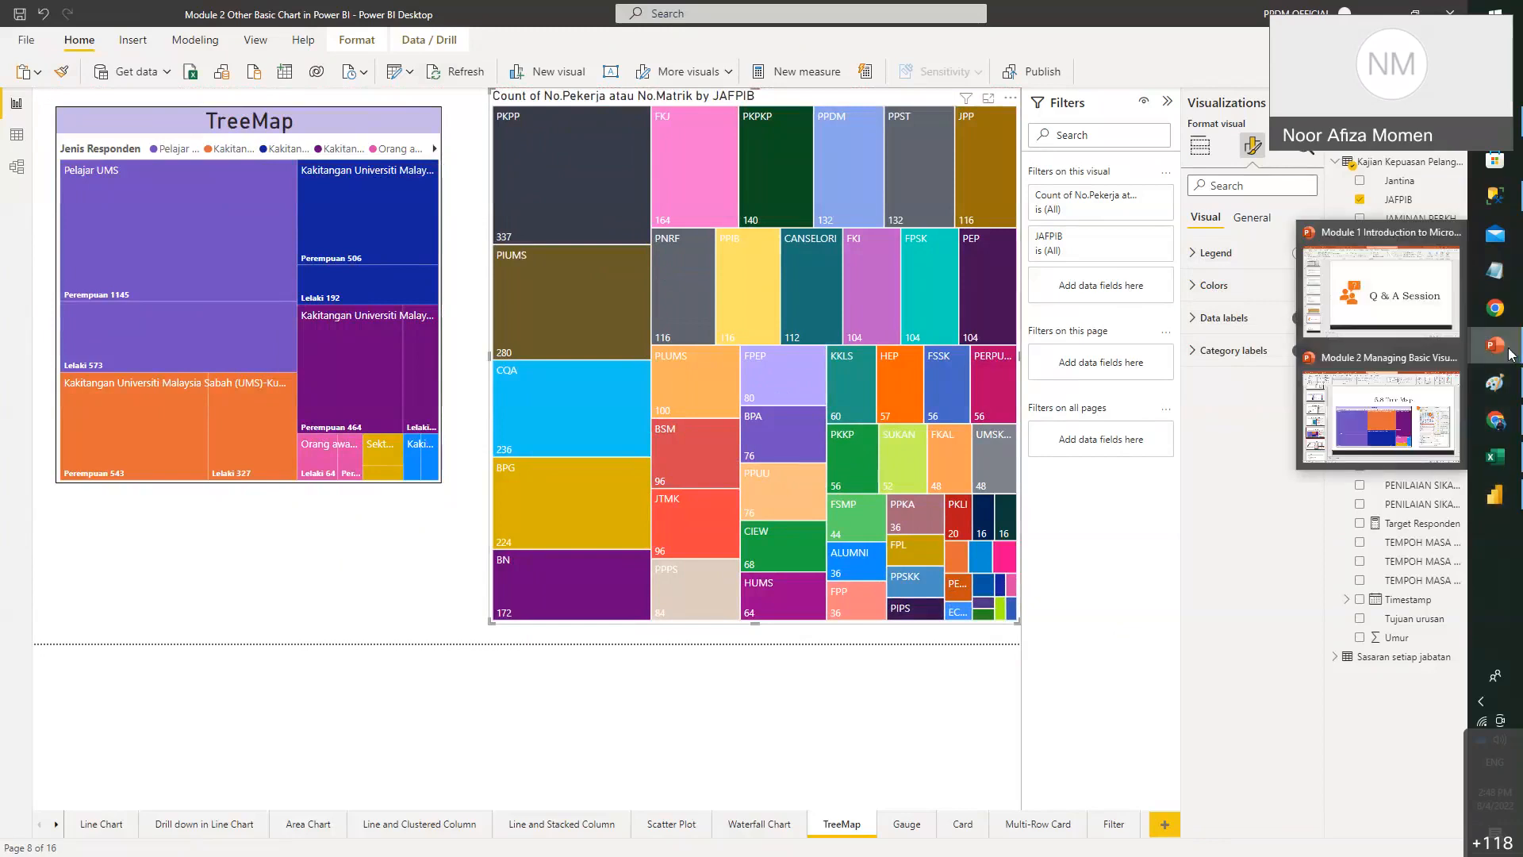
left_click(1390, 395)
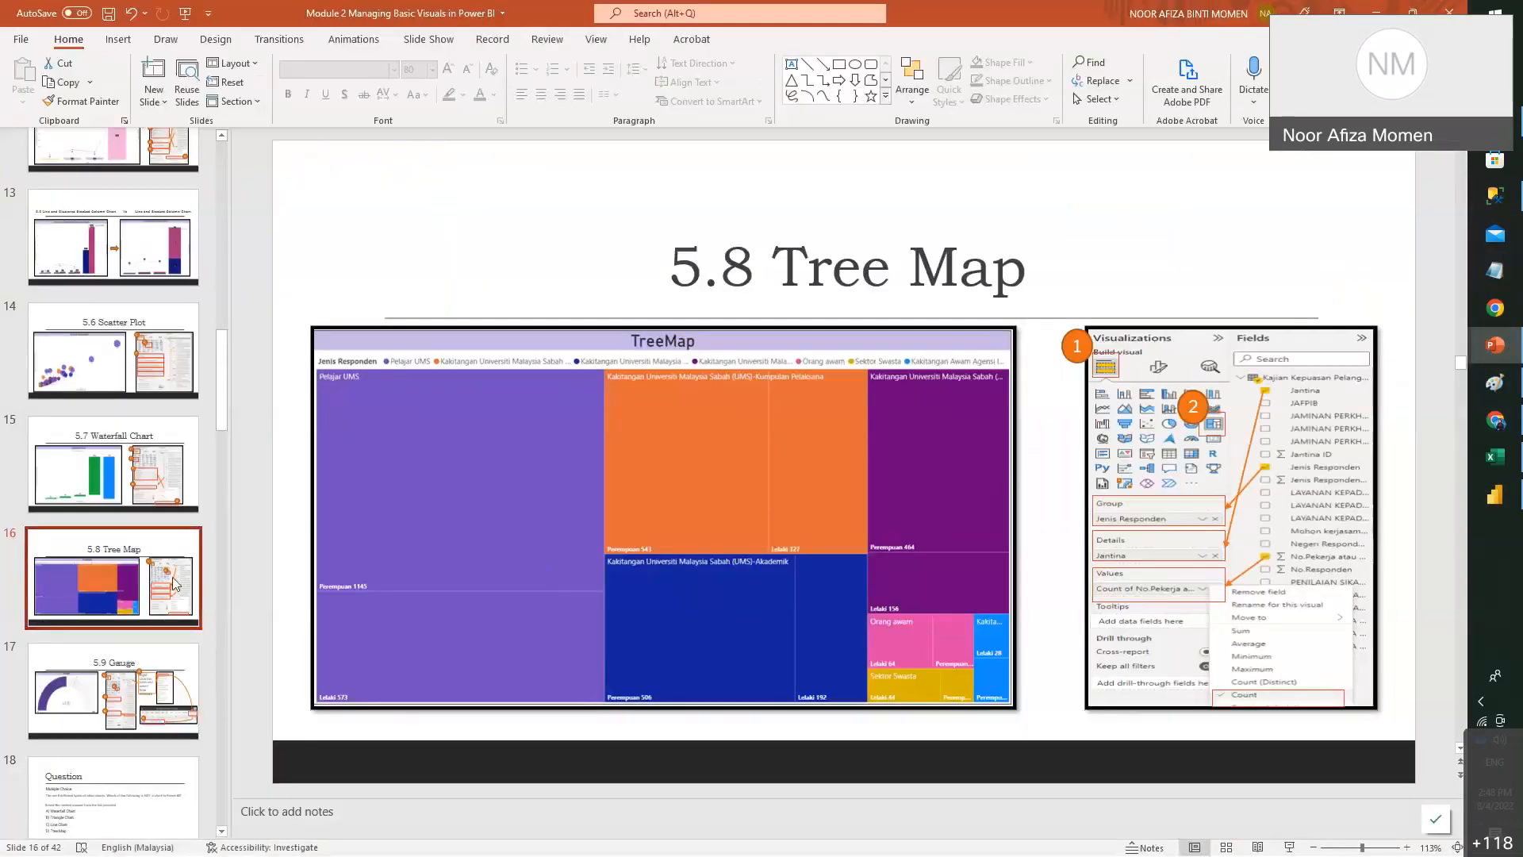
scroll(968, 335, "down", 1)
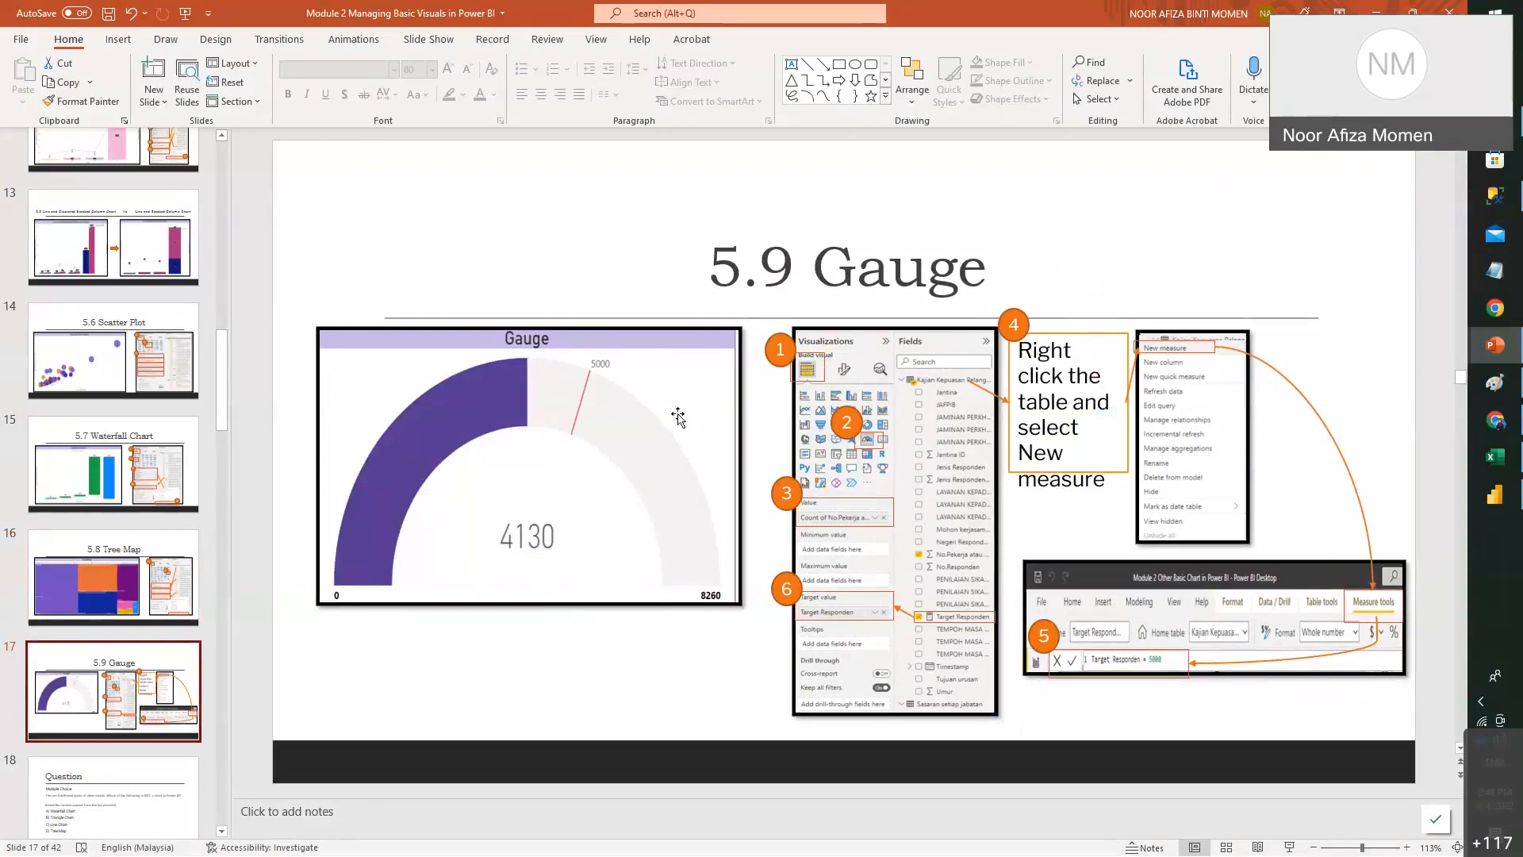
left_click(1515, 504)
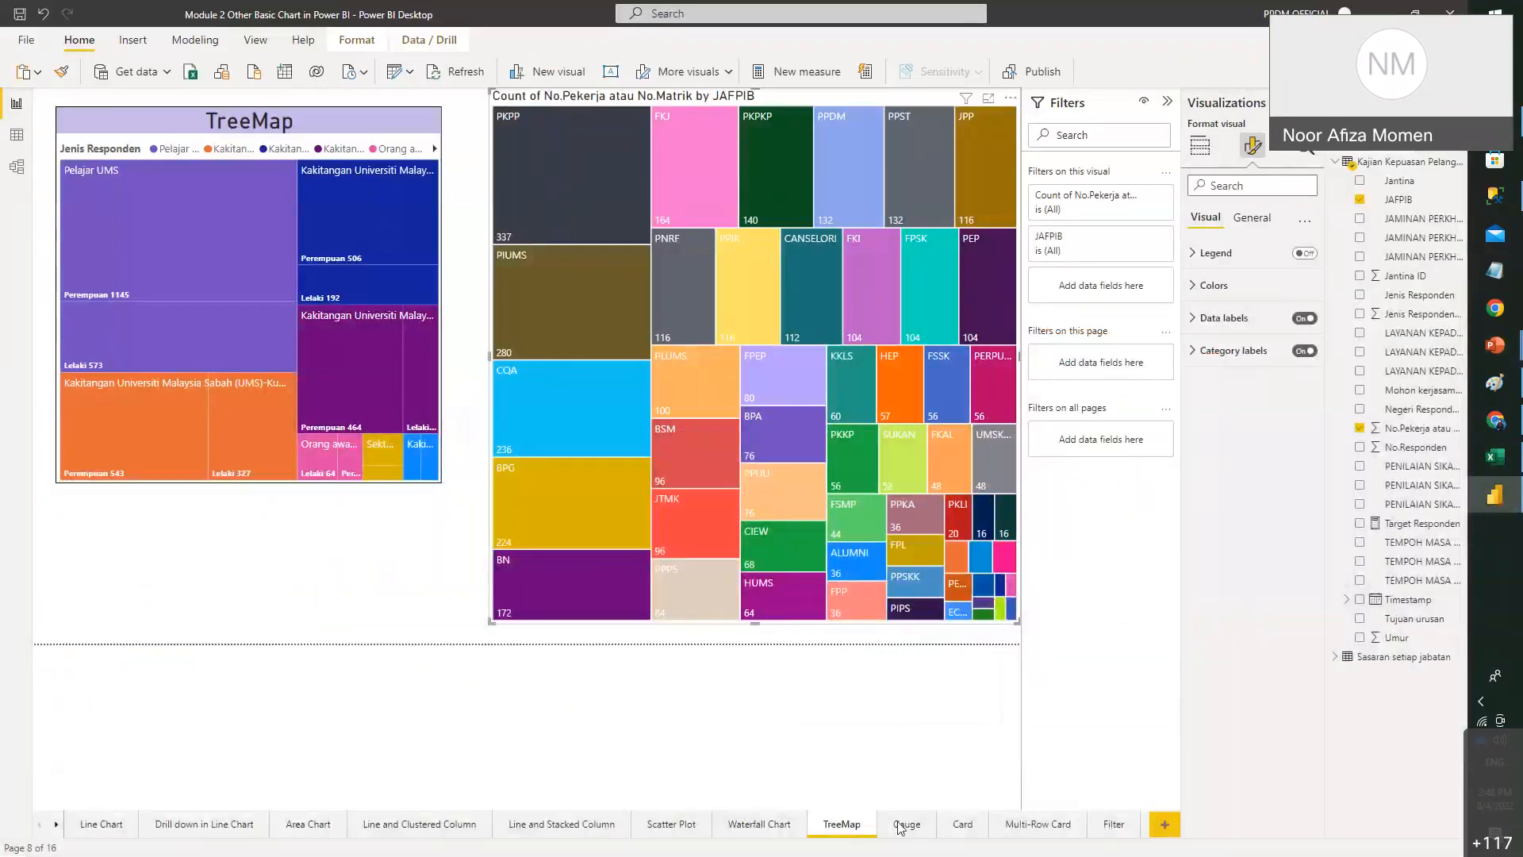
left_click_drag(647, 449, 490, 339)
left_click(716, 278)
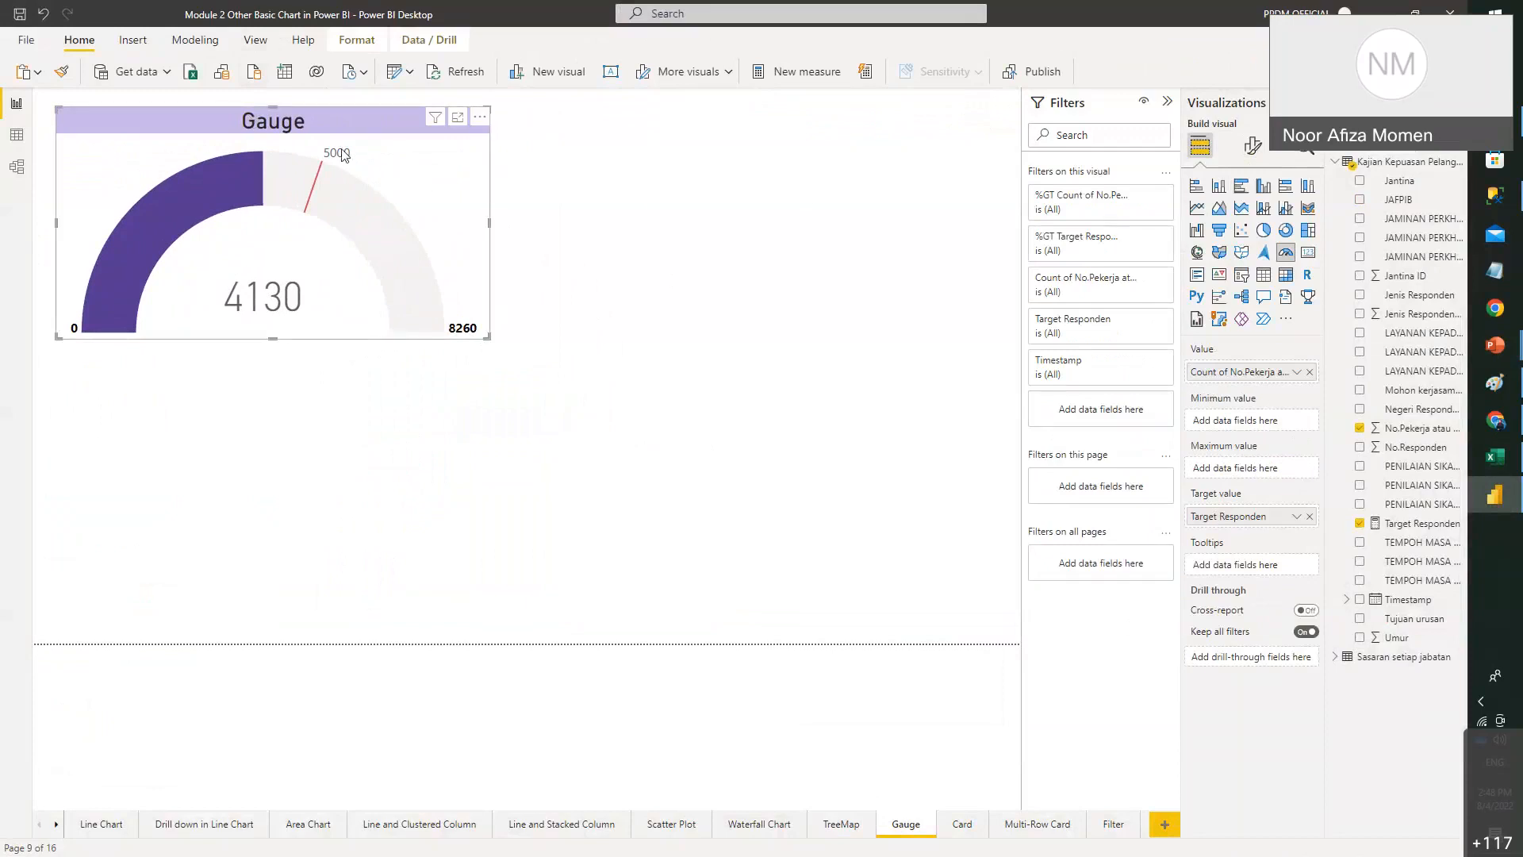
mouse_move(333, 160)
mouse_move(157, 225)
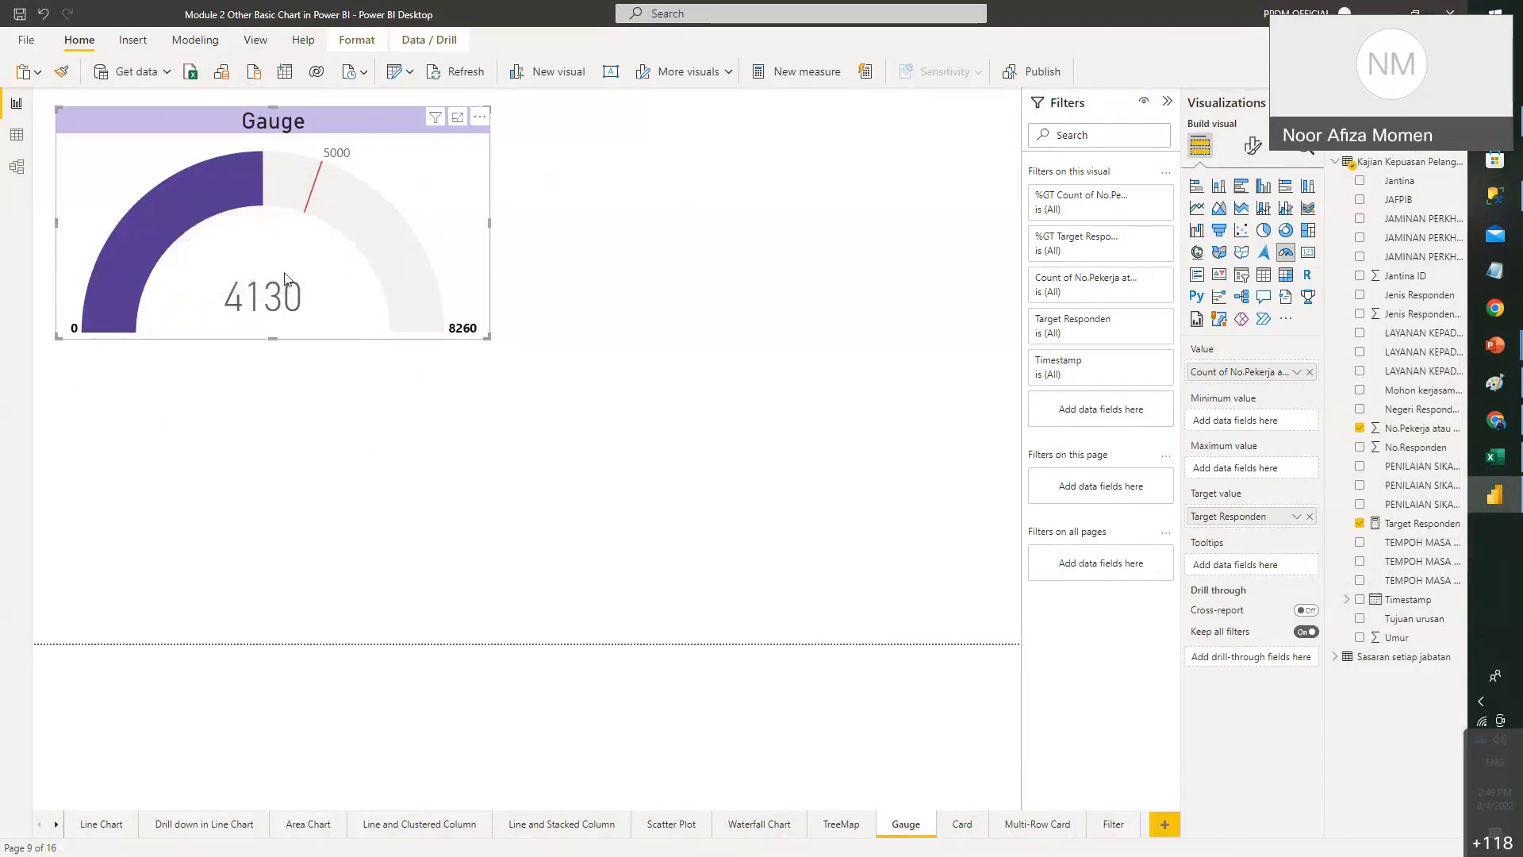
mouse_move(336, 155)
left_click(907, 370)
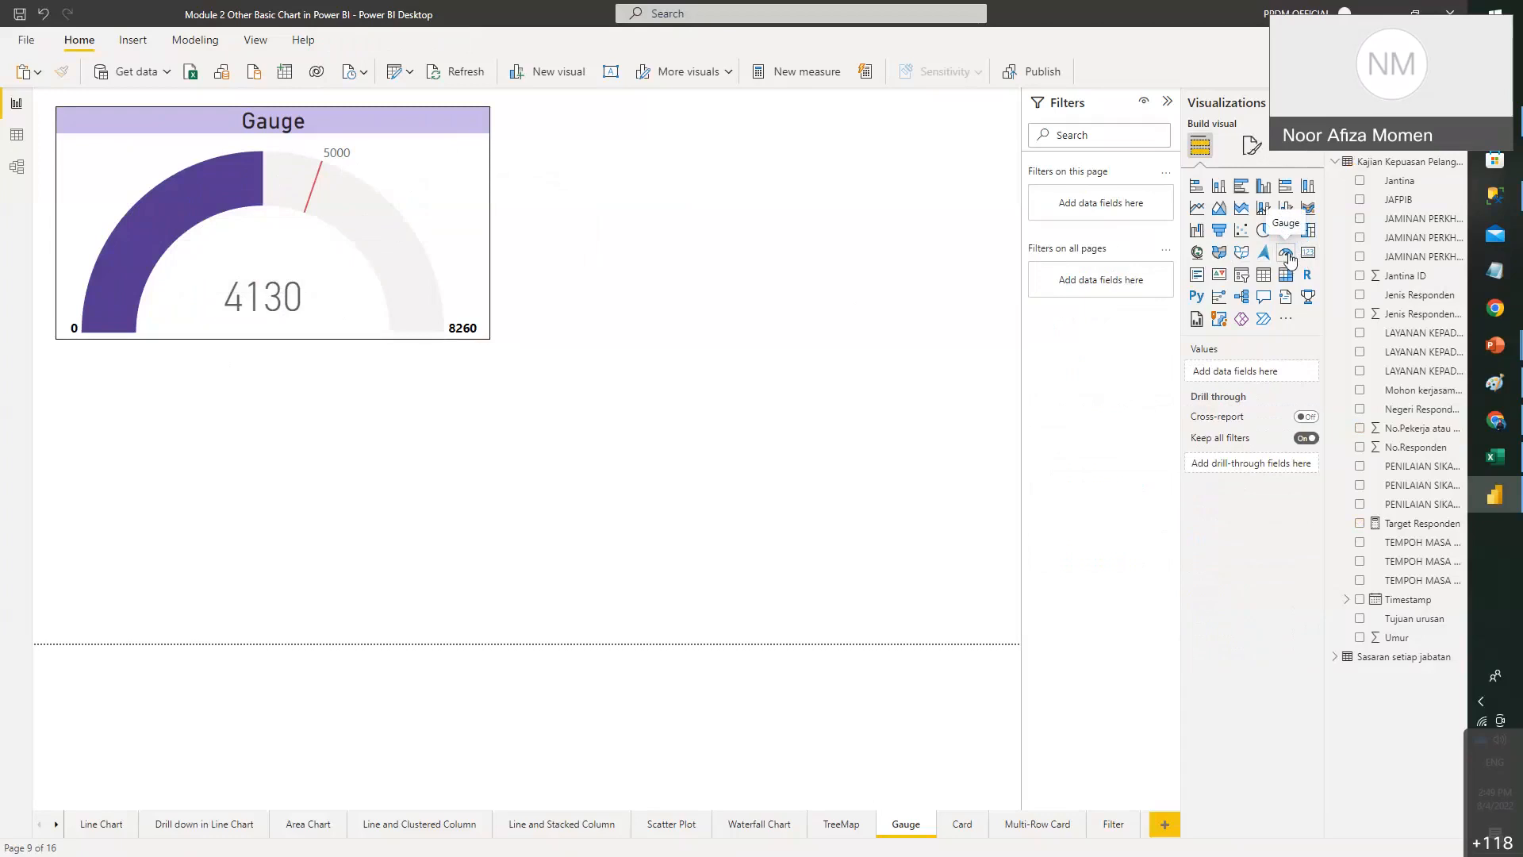
- Add a blank gauge and position it to the right of the original 4130 gauge
left_click(1291, 262)
left_click_drag(445, 374, 839, 214)
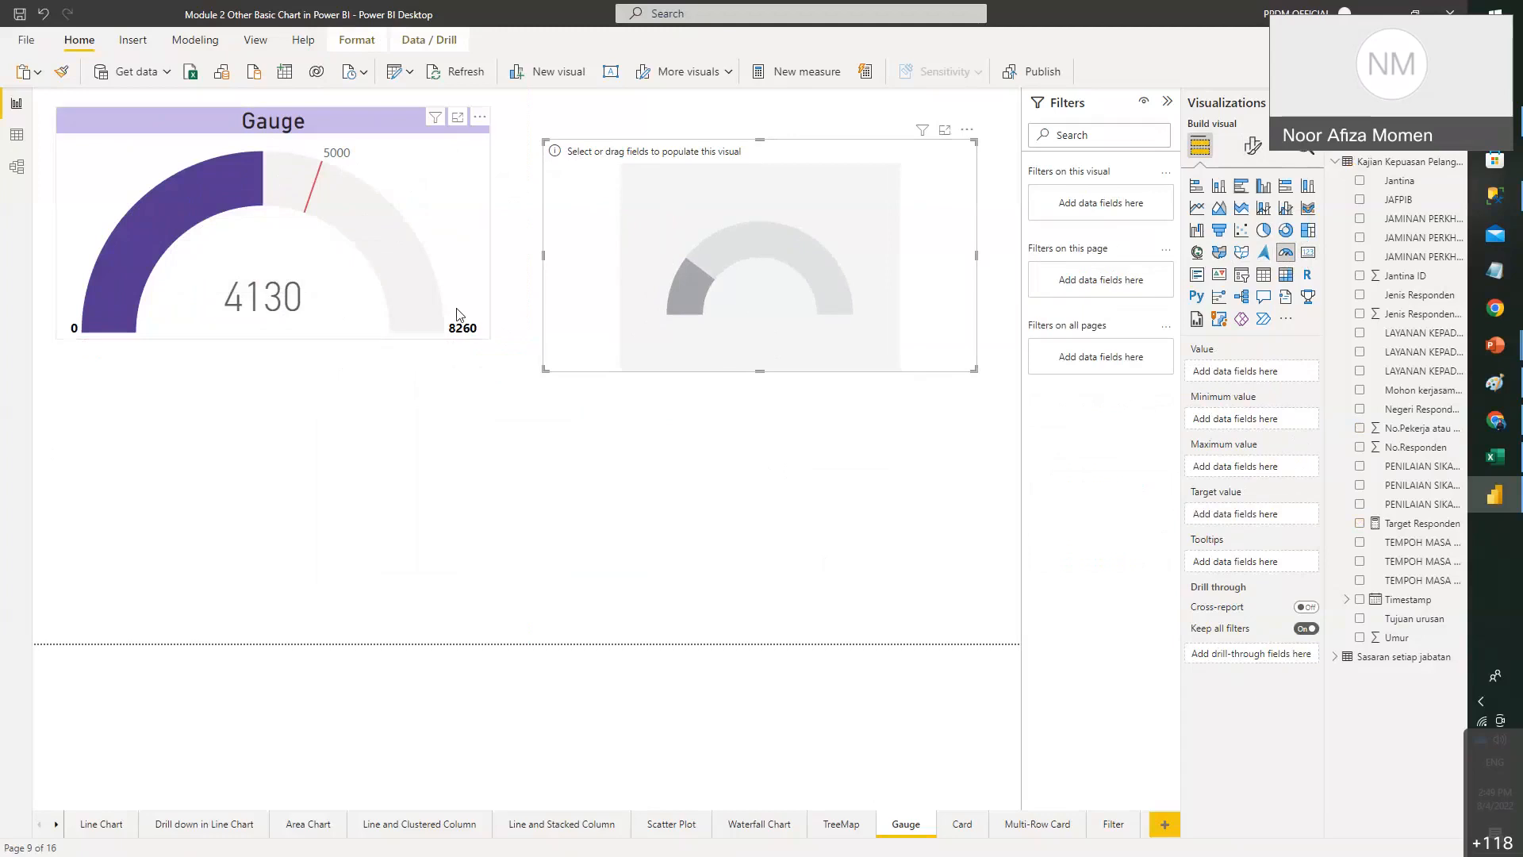
left_click(420, 214)
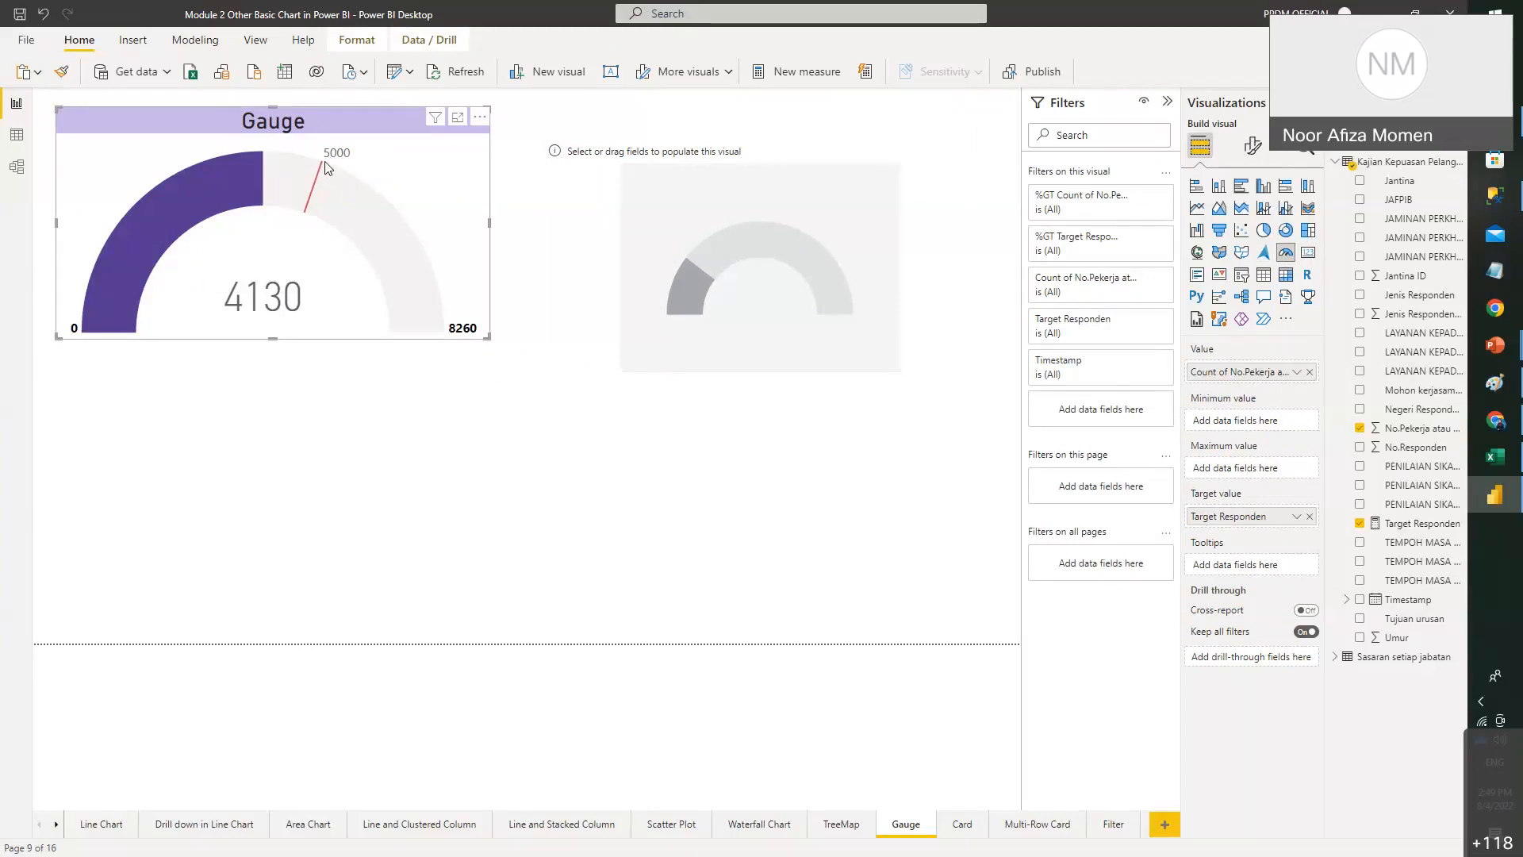
left_click(782, 283)
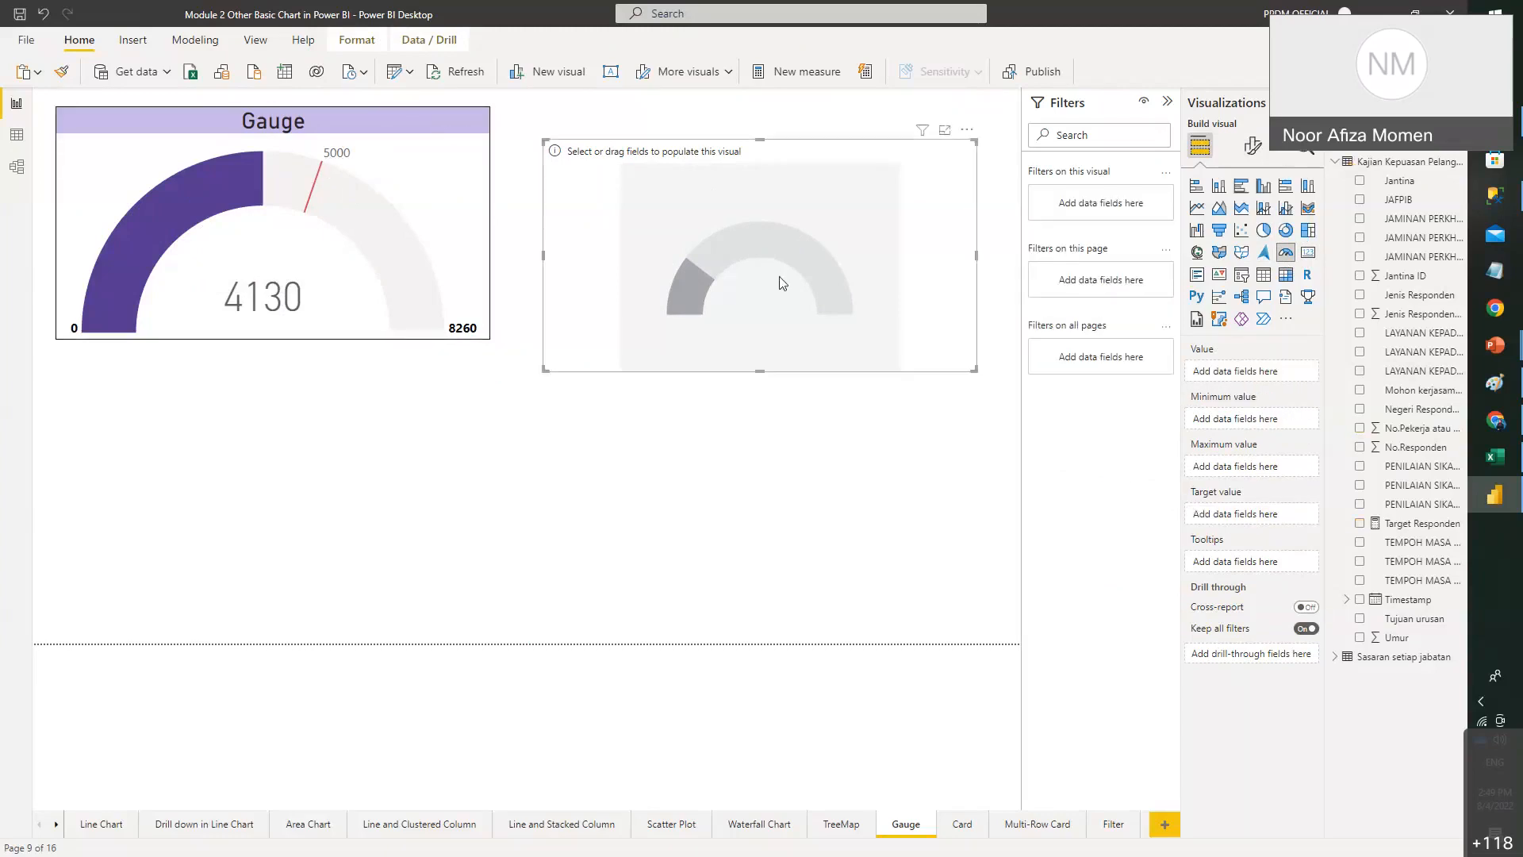
left_click(334, 211)
left_click(735, 219)
left_click_drag(803, 246, 787, 225)
left_click(862, 398)
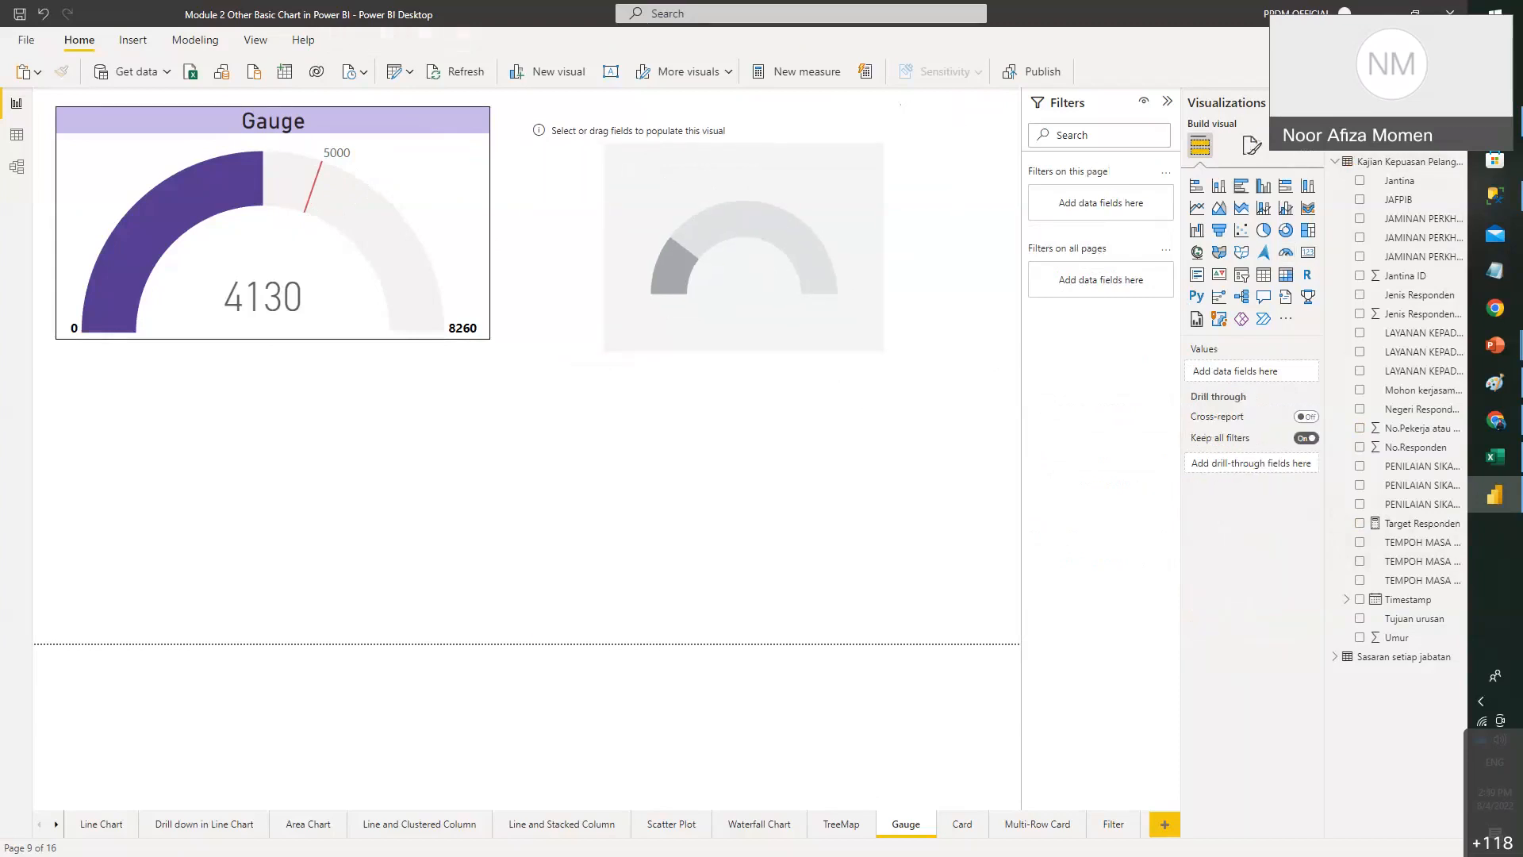
left_click(1375, 166)
- Add a new measure KPI = 5000 to the survey data table
right_click(1376, 167)
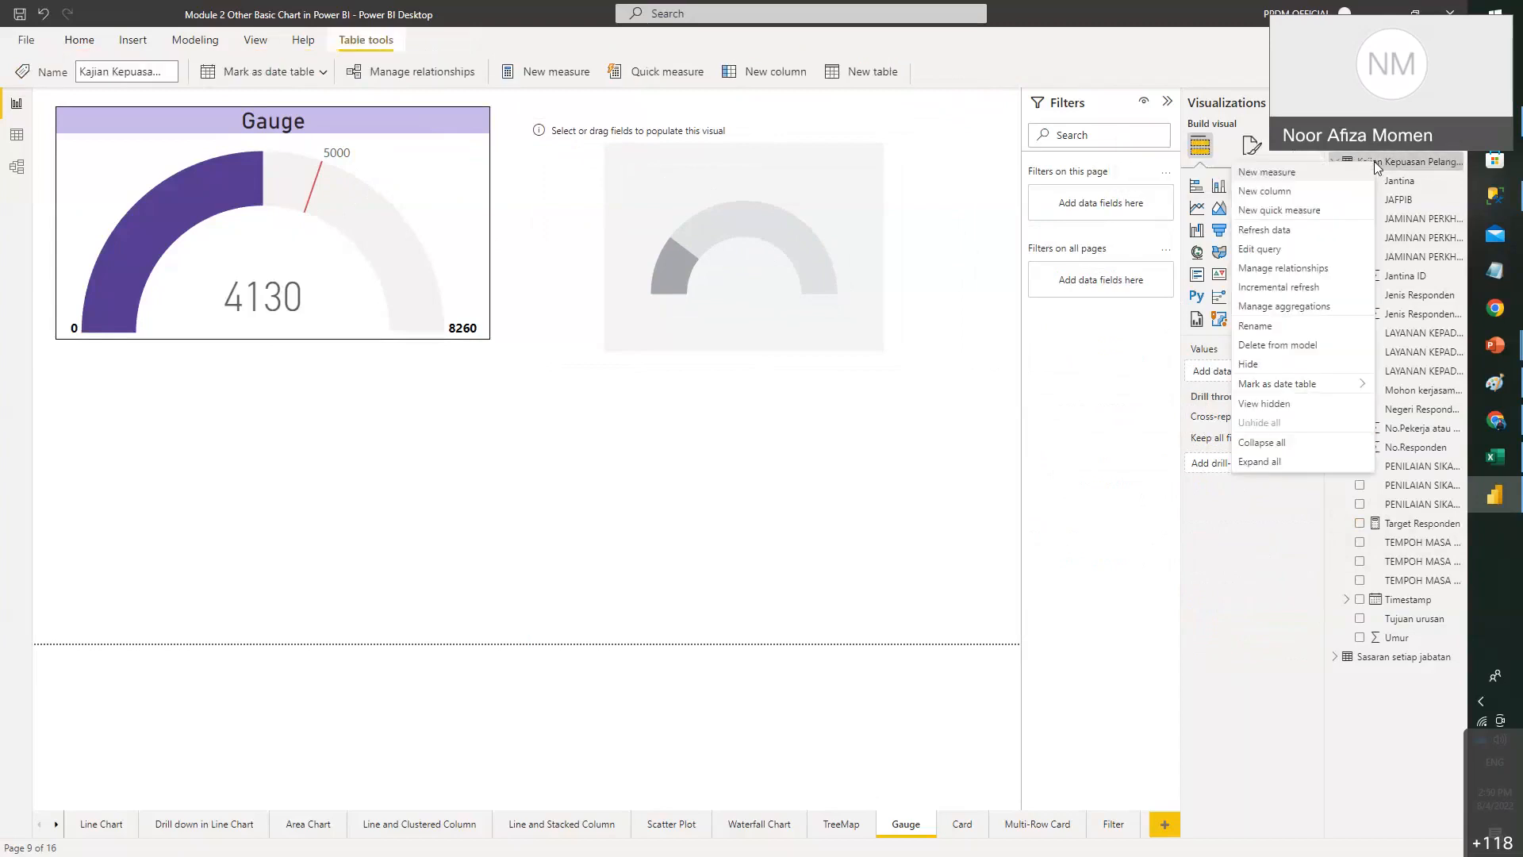
left_click(1309, 183)
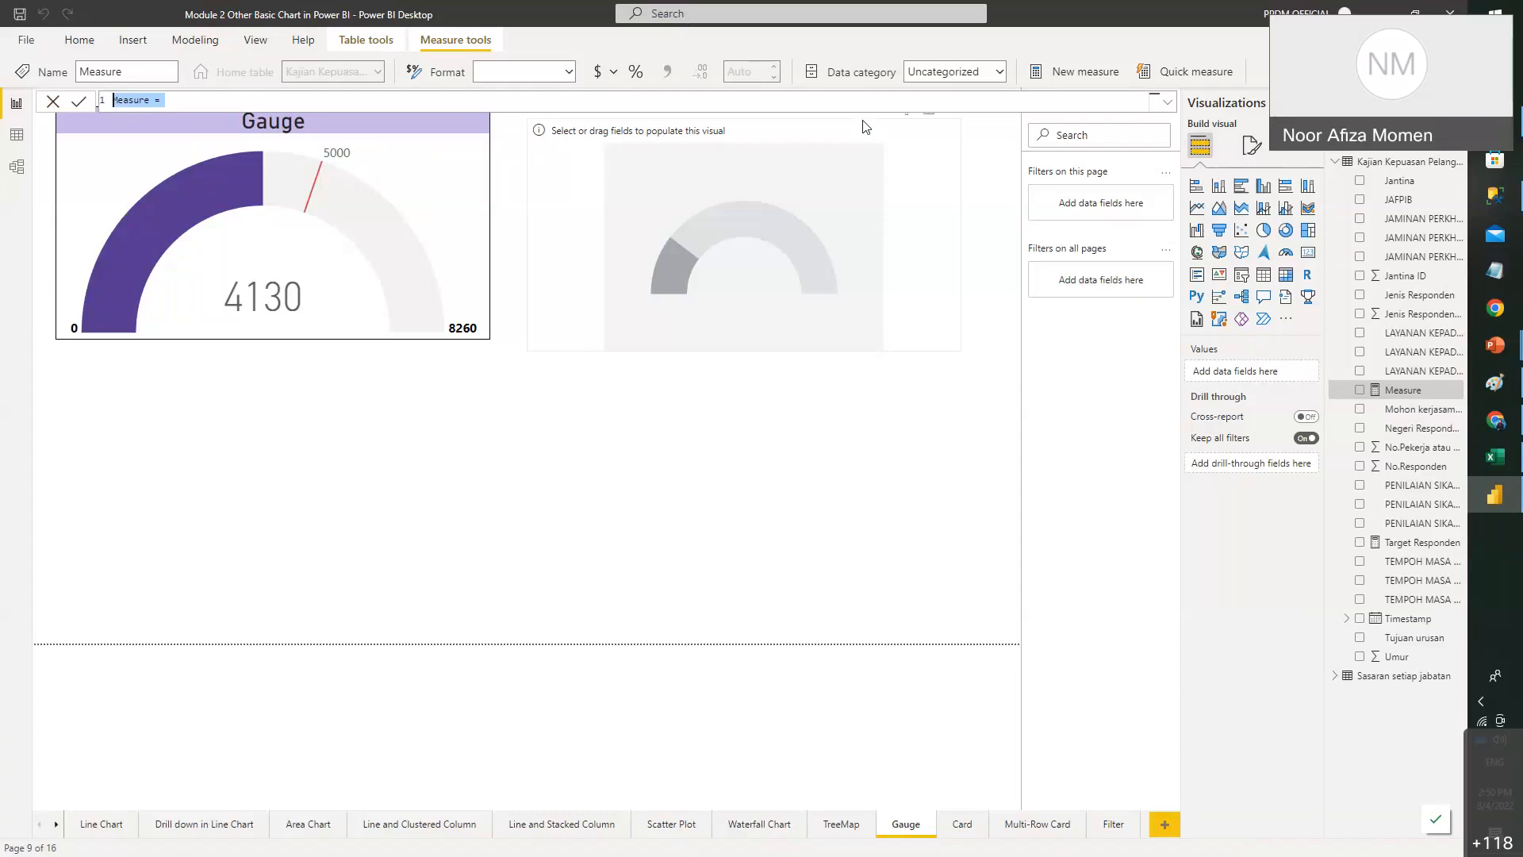
type("KPI = 5000")
left_click(77, 103)
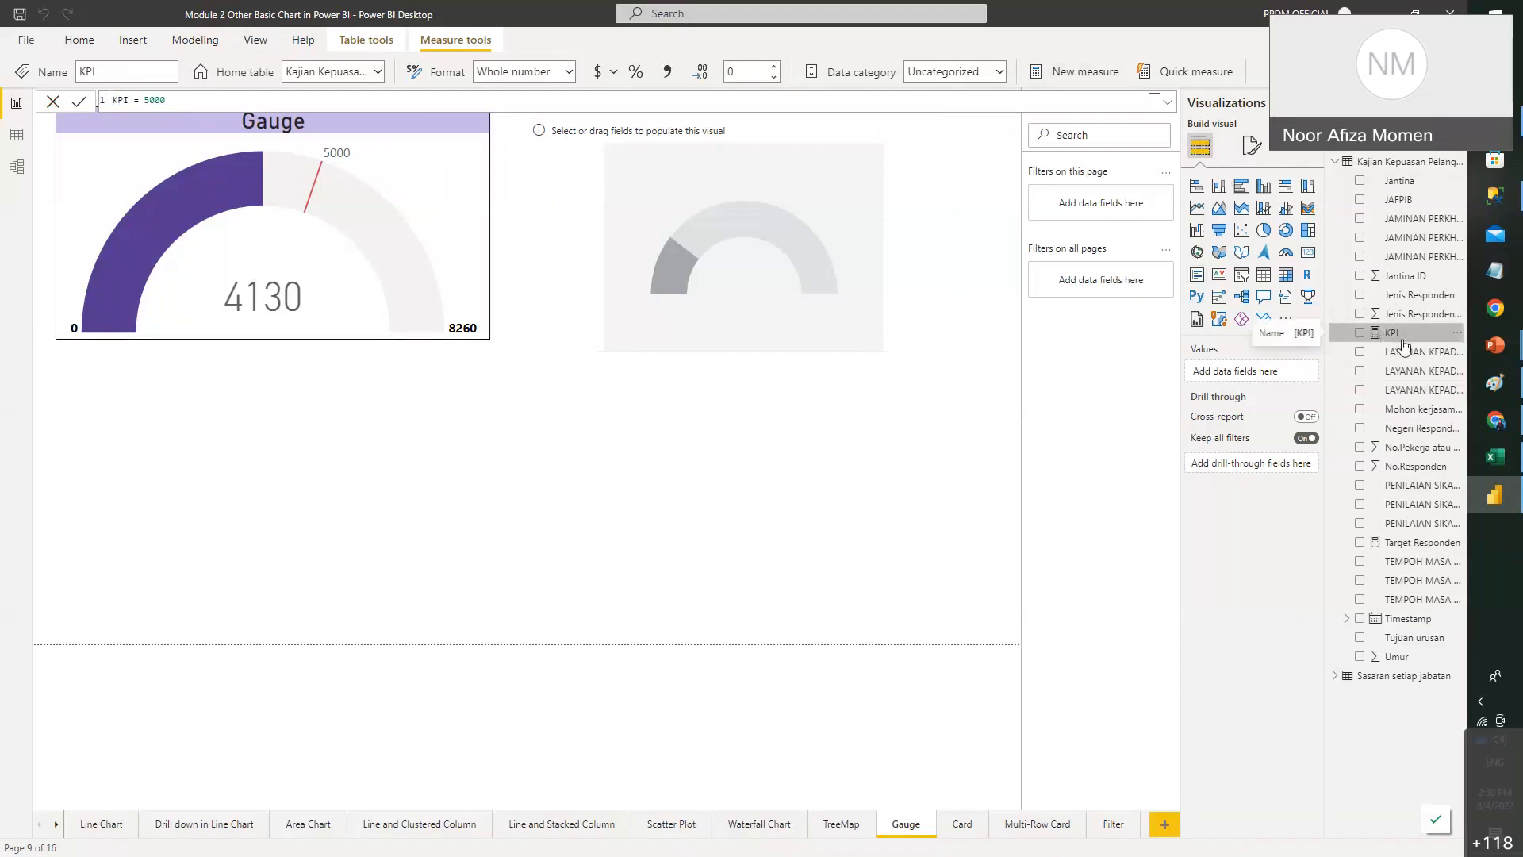
left_click(803, 191)
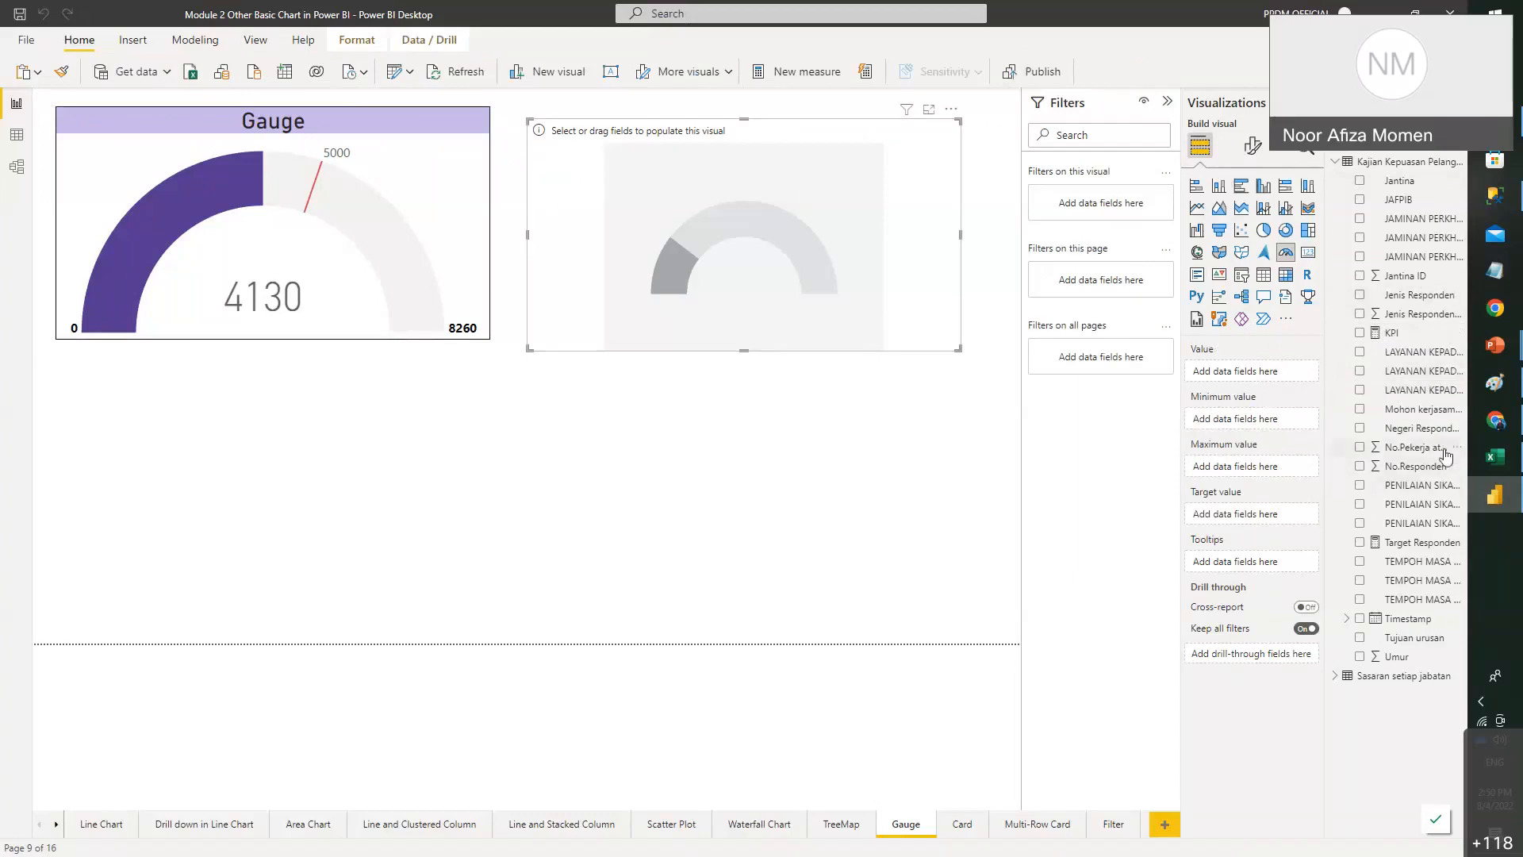
- Set the gauge value to Count of No.Pekerja atau No.Matrik (4130) with KPI as target
left_click_drag(1440, 452, 1257, 373)
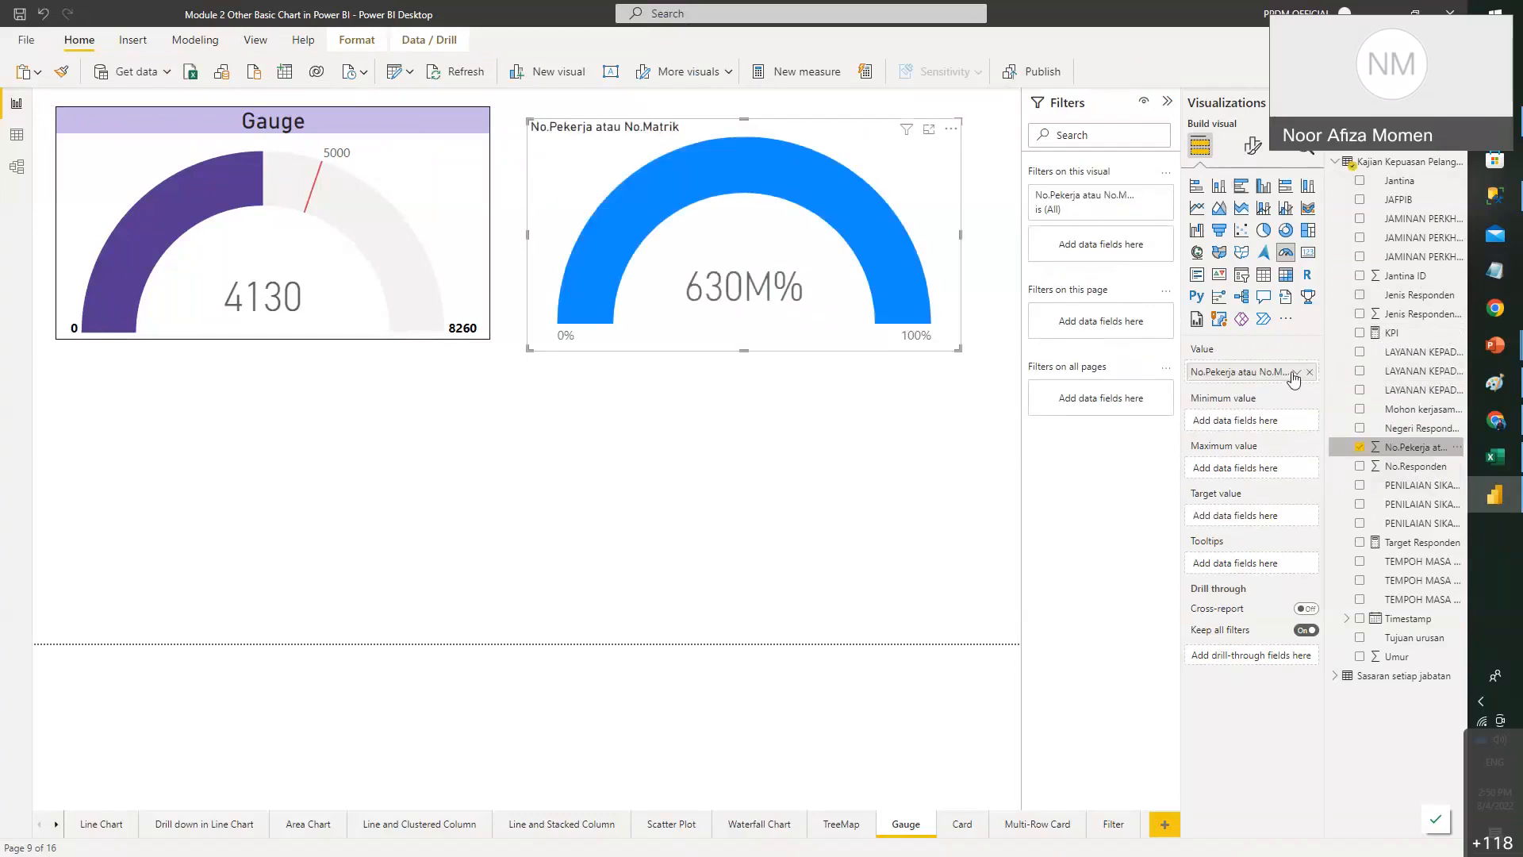
left_click(1297, 374)
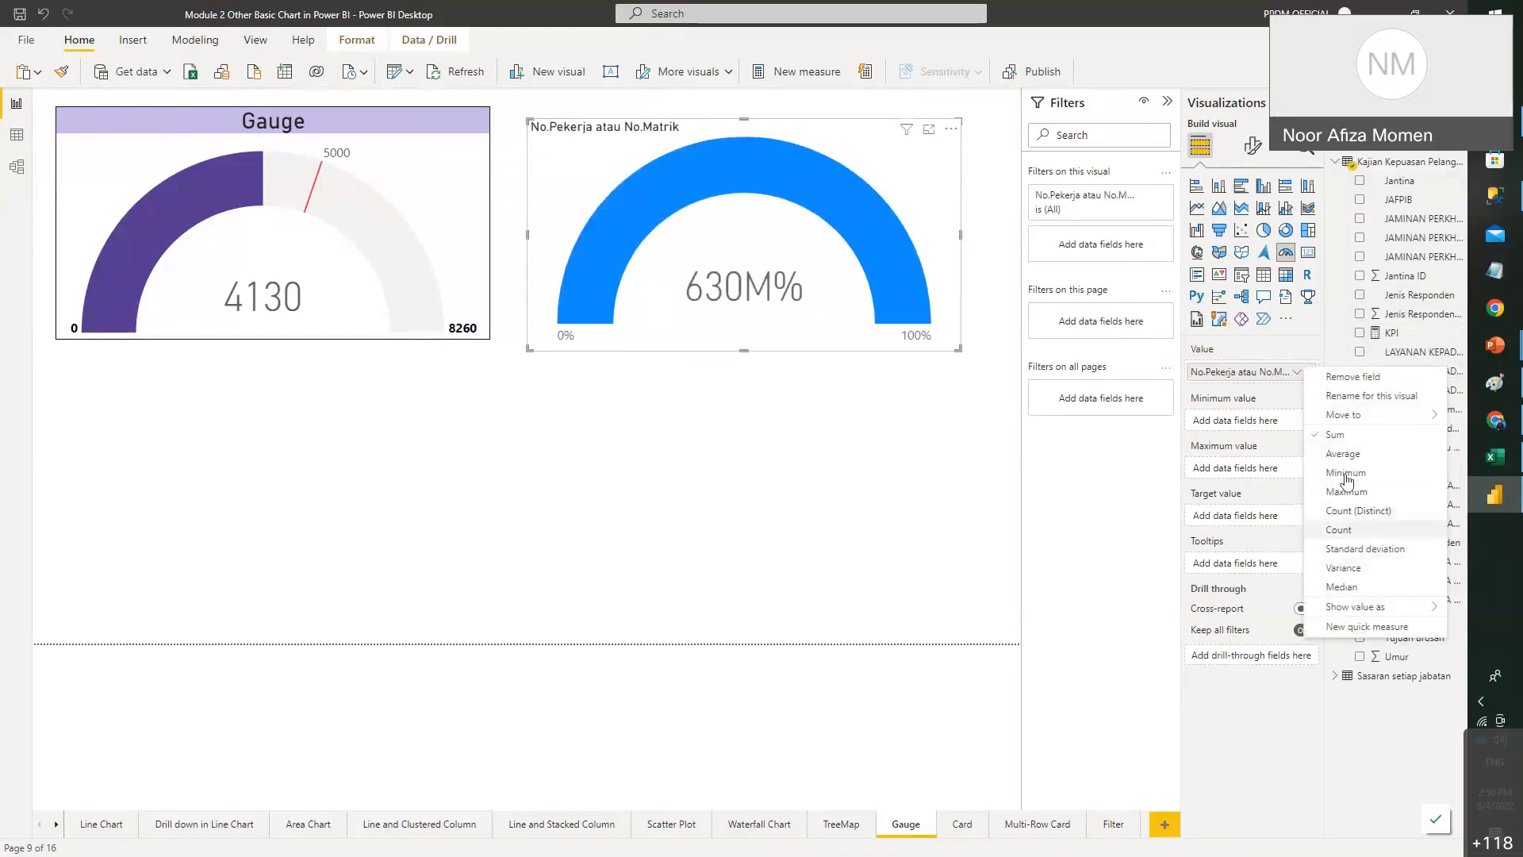
left_click(1338, 530)
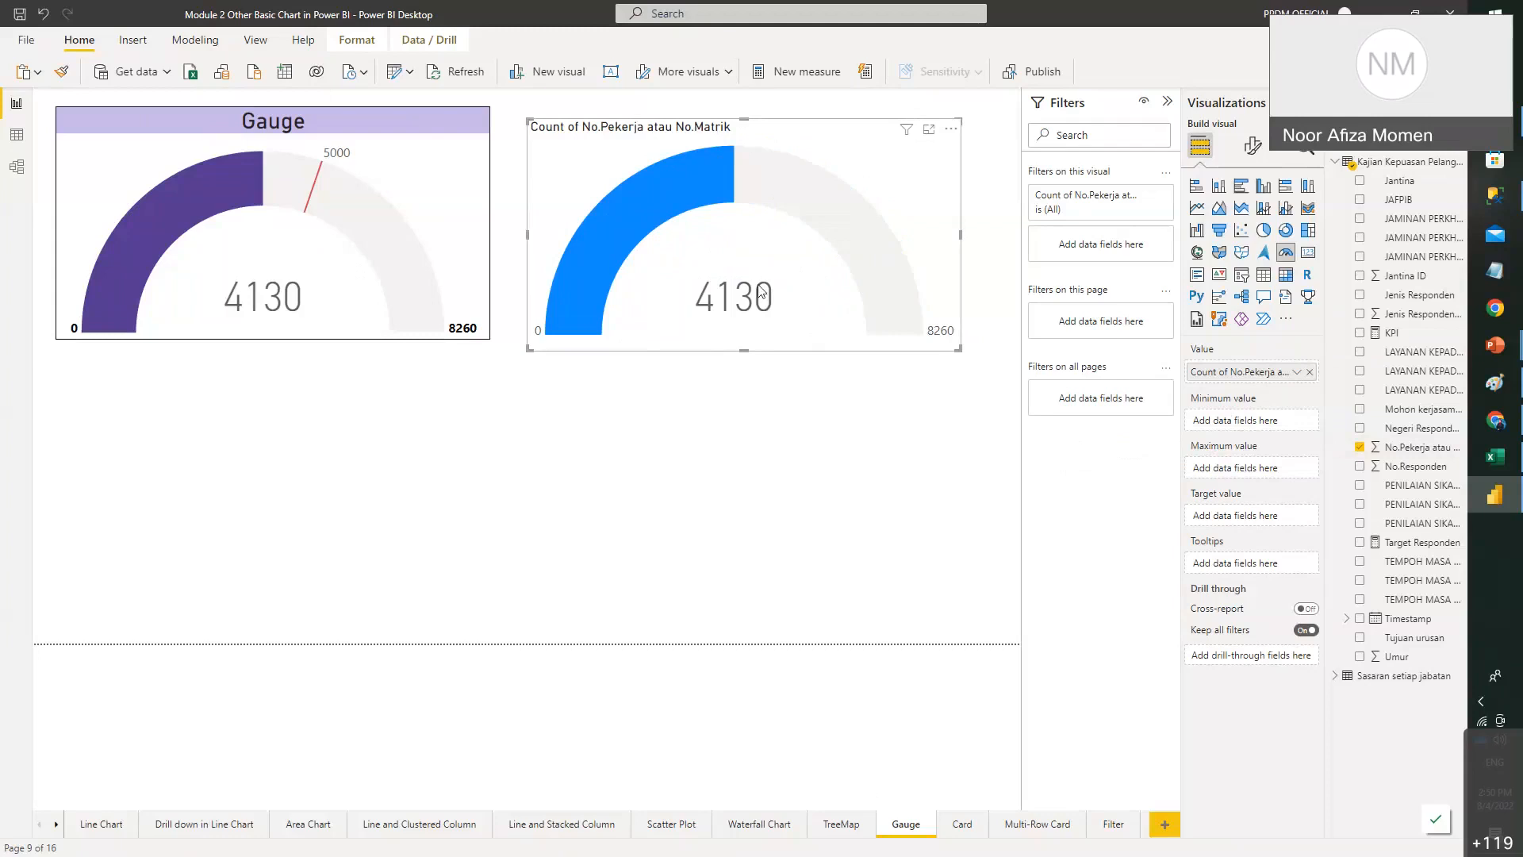
mouse_move(775, 309)
left_click(1401, 337)
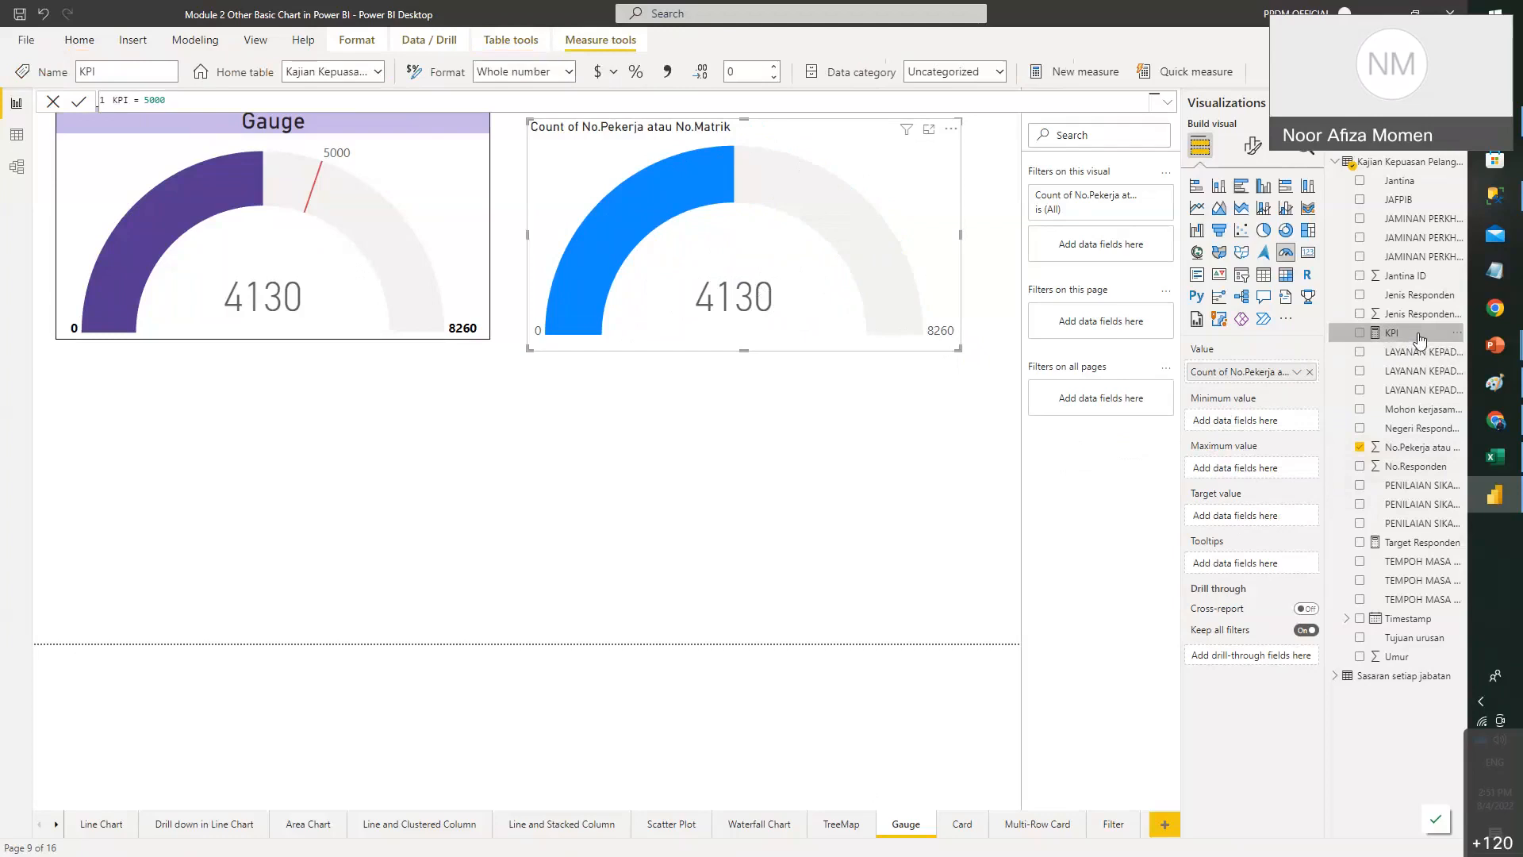
left_click(1360, 333)
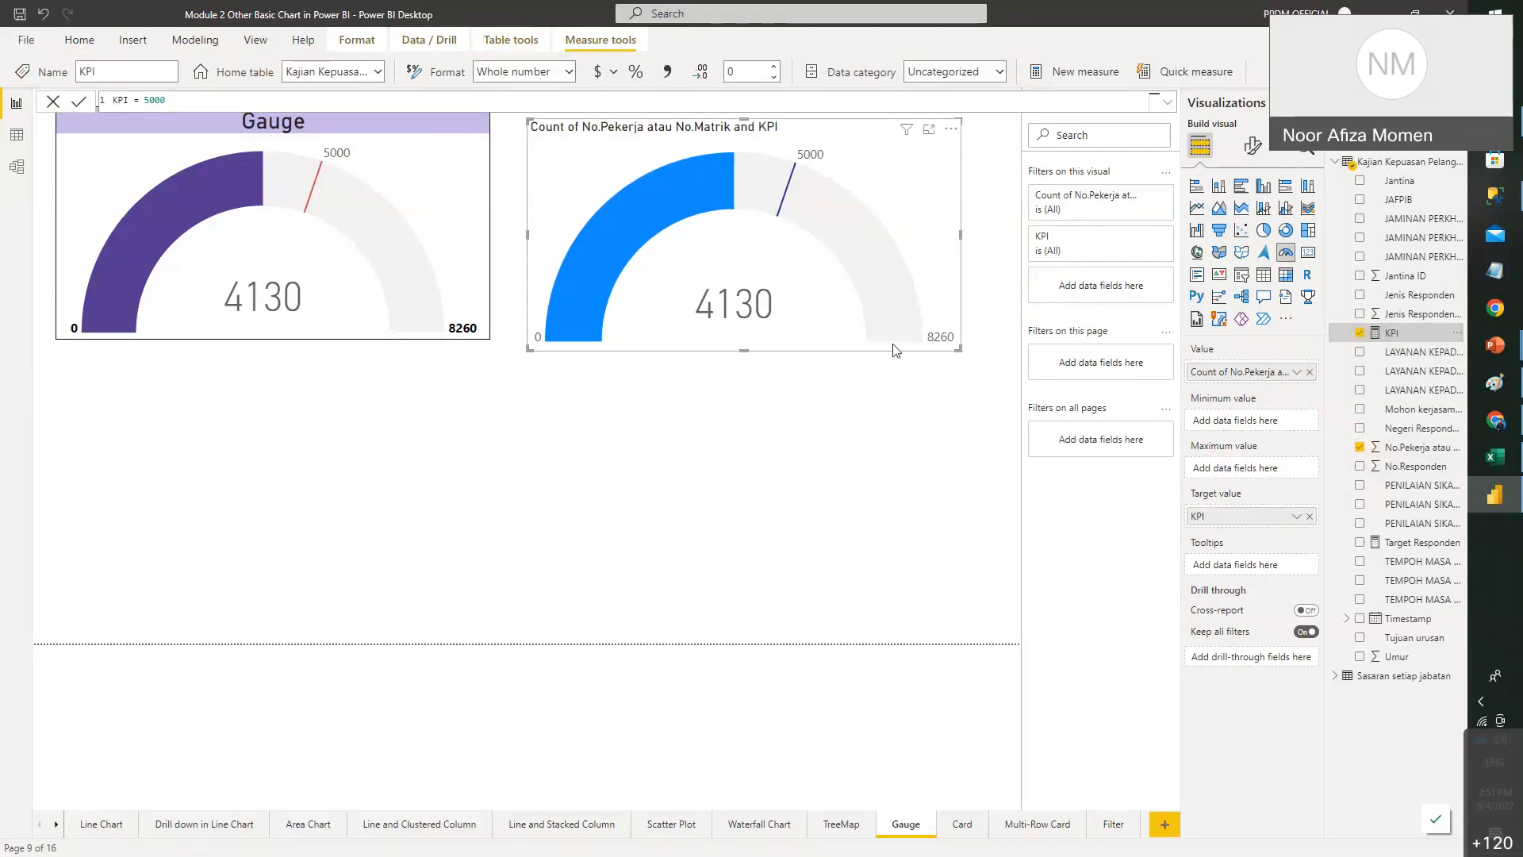
- Resize the new gauge slightly wider and taller
left_click_drag(955, 346, 982, 349)
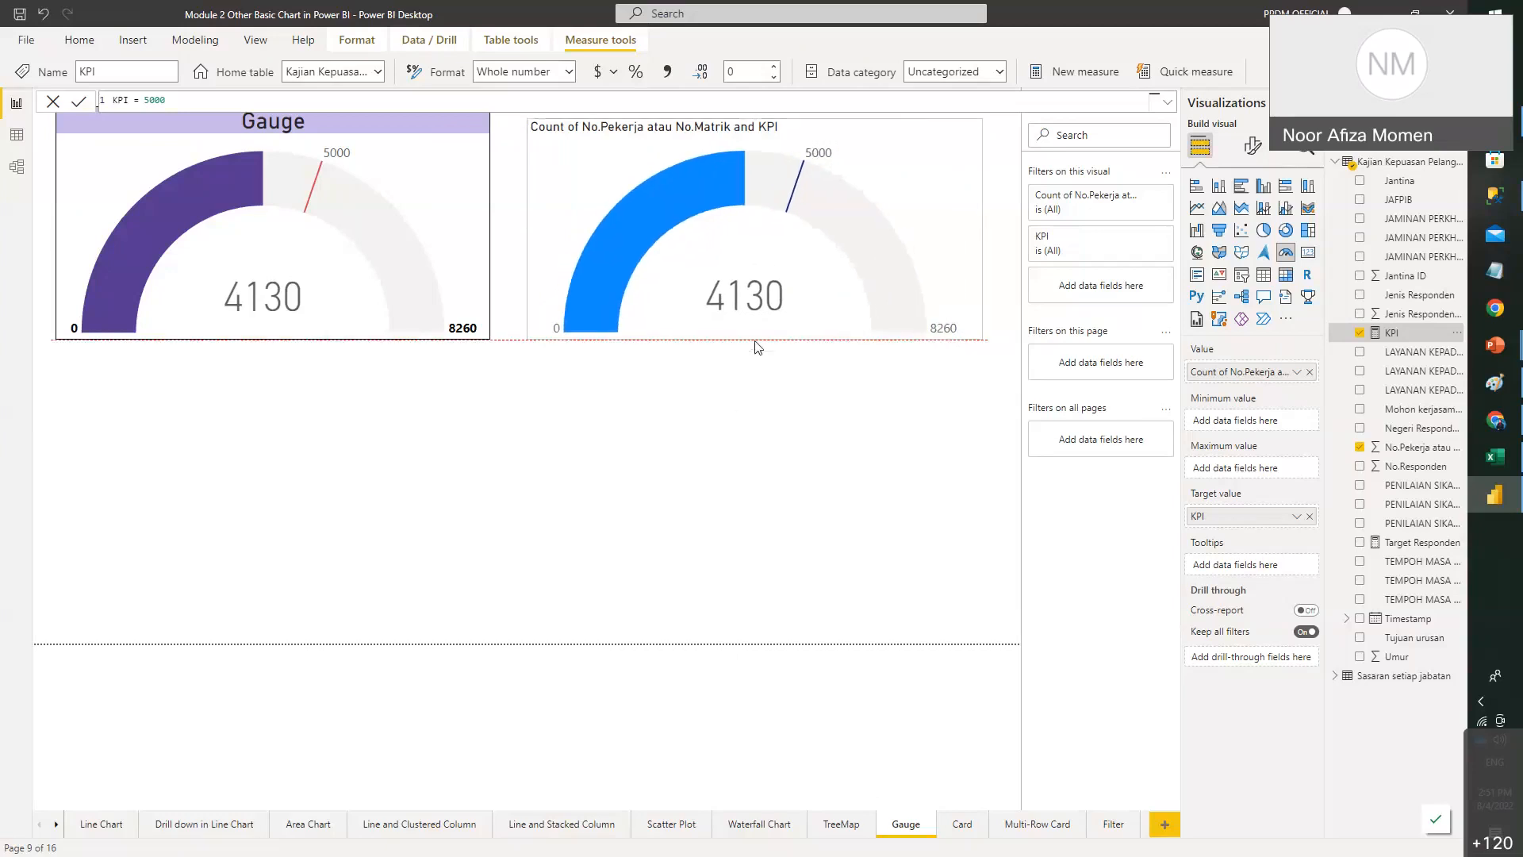
left_click(727, 401)
left_click(611, 165)
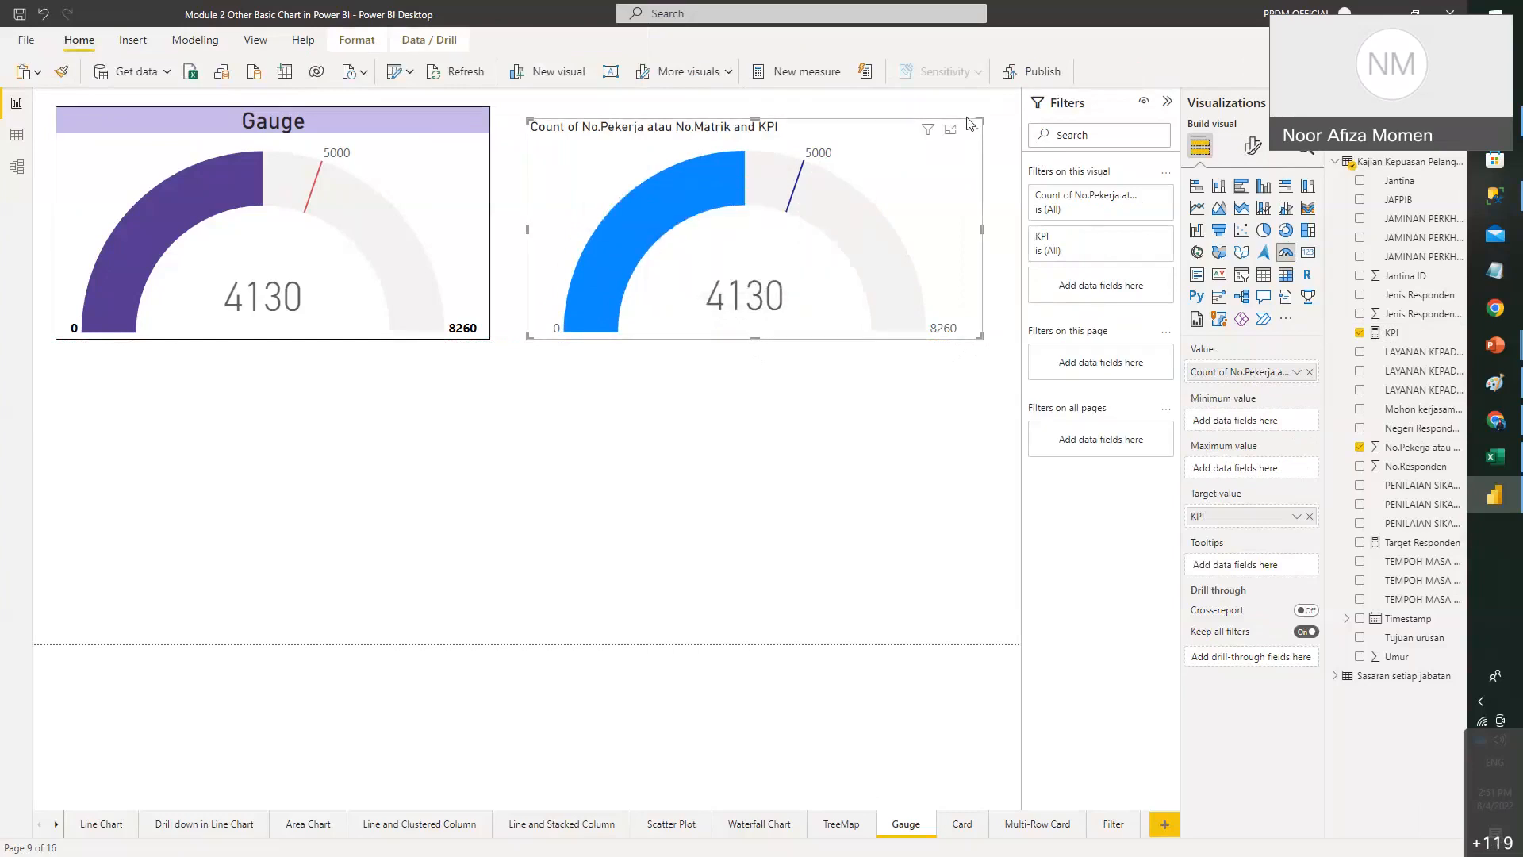
mouse_move(842, 240)
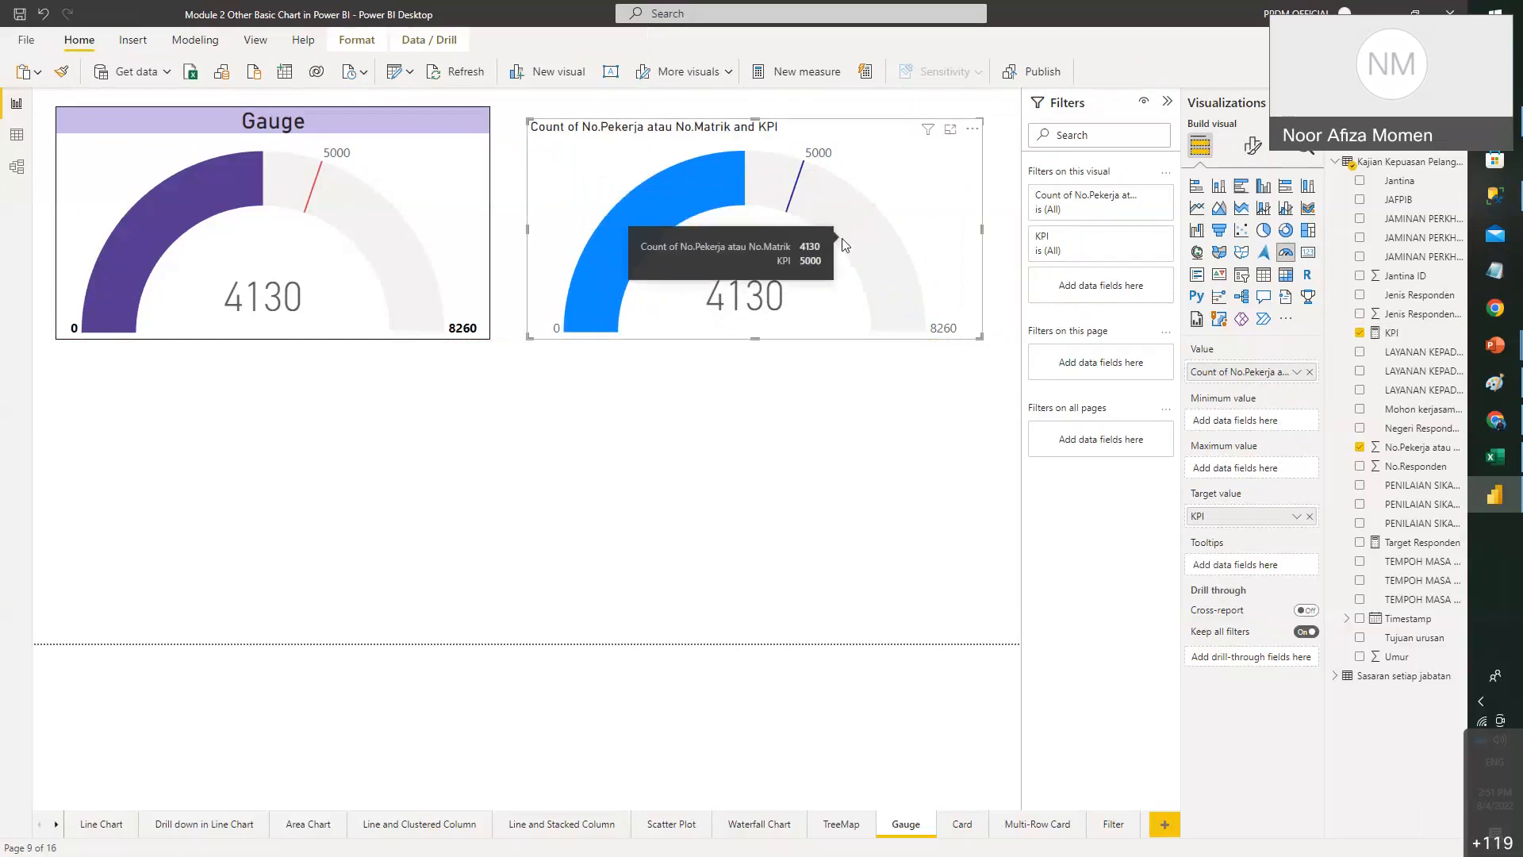
left_click(759, 104)
left_click(823, 148)
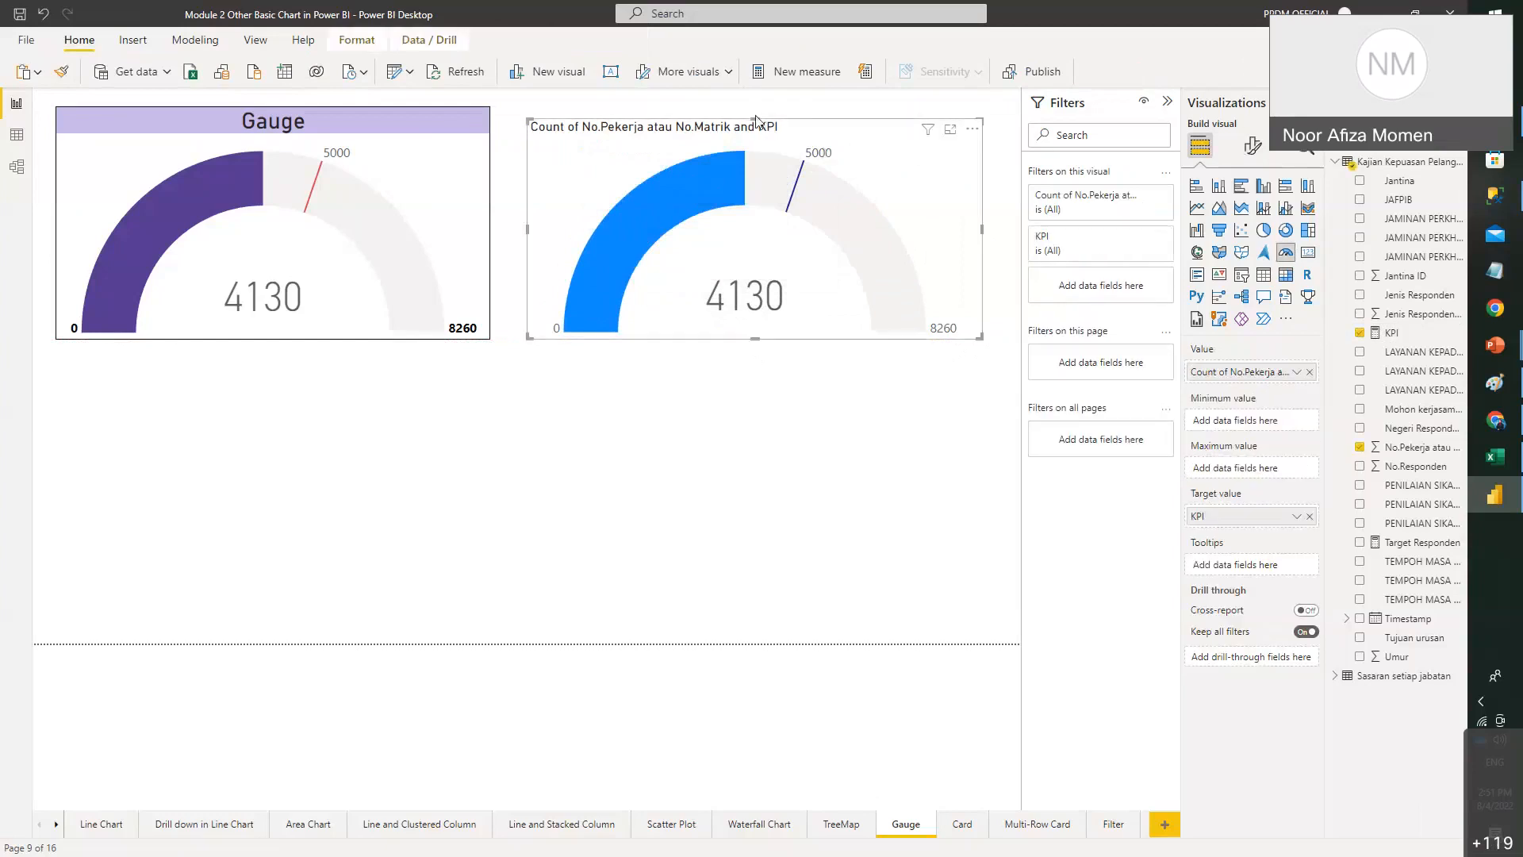
left_click_drag(756, 119, 756, 107)
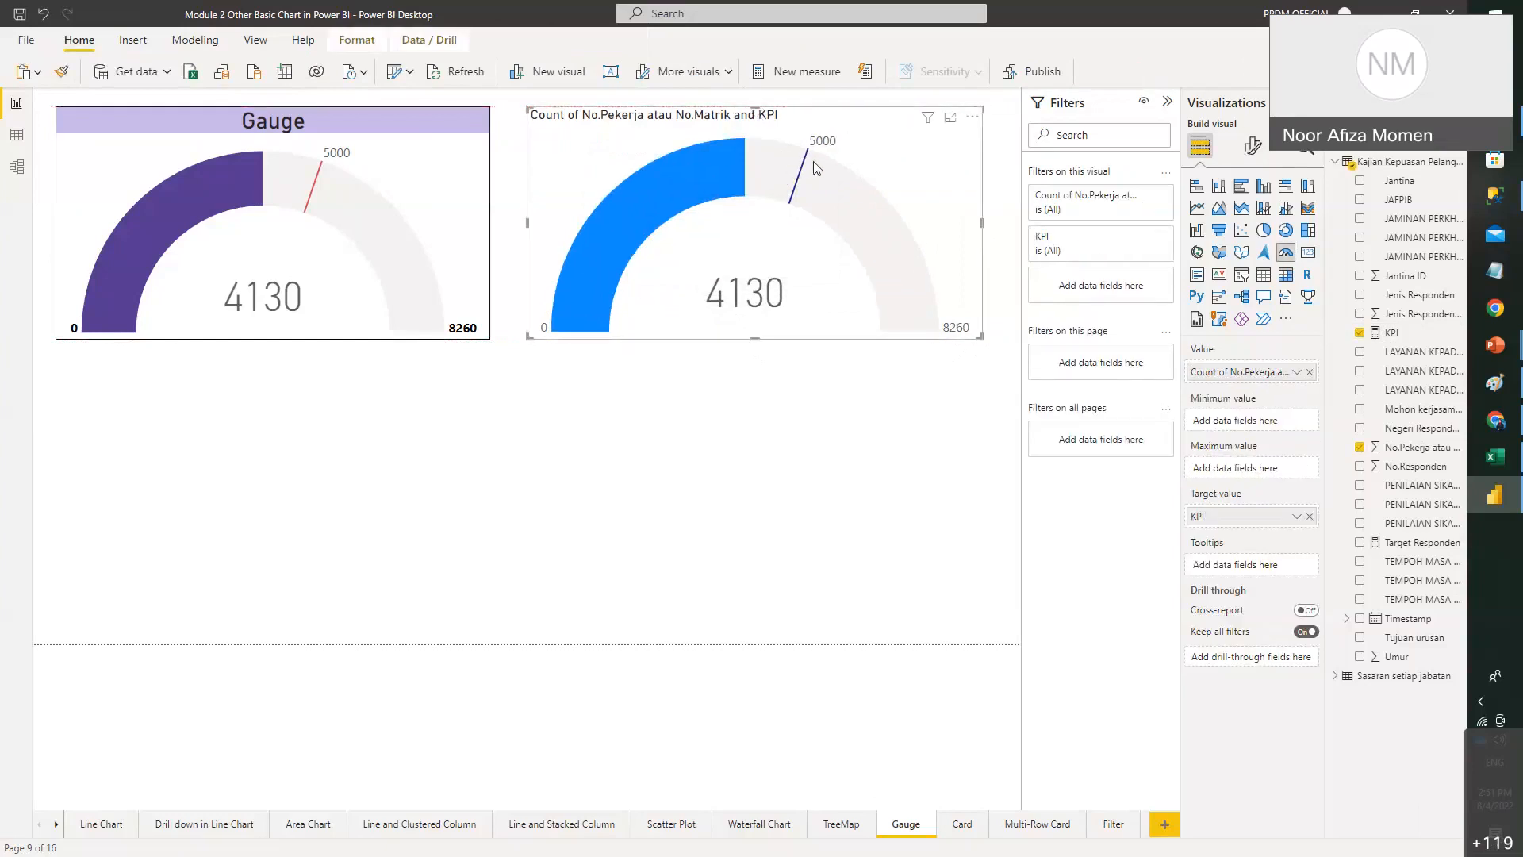
- Return to PowerPoint and scroll the slide thumbnails down toward slide 18's Question
mouse_move(1494, 456)
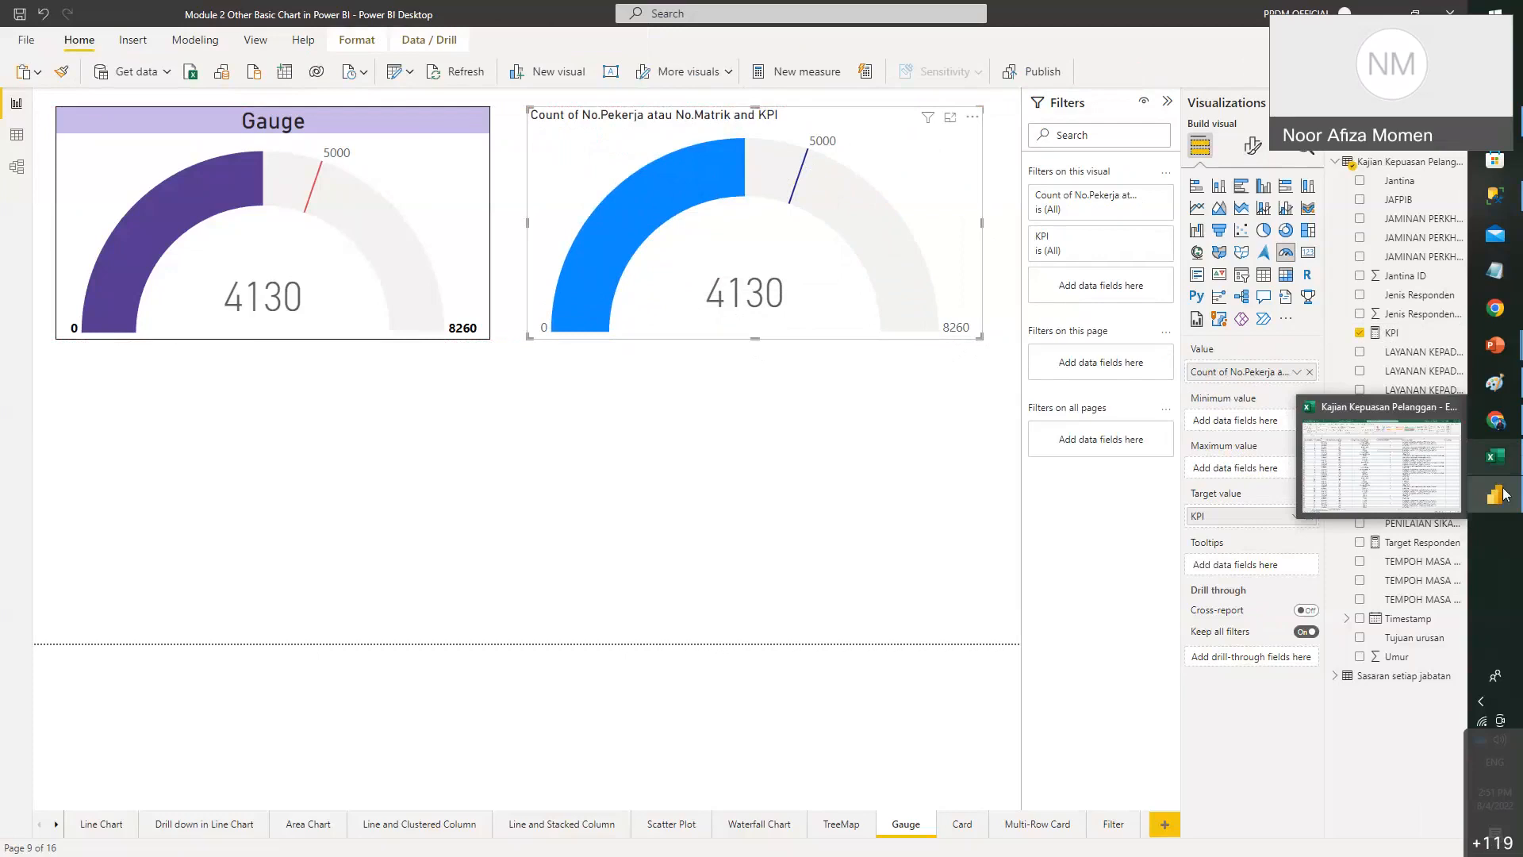
mouse_move(1495, 345)
left_click(1382, 411)
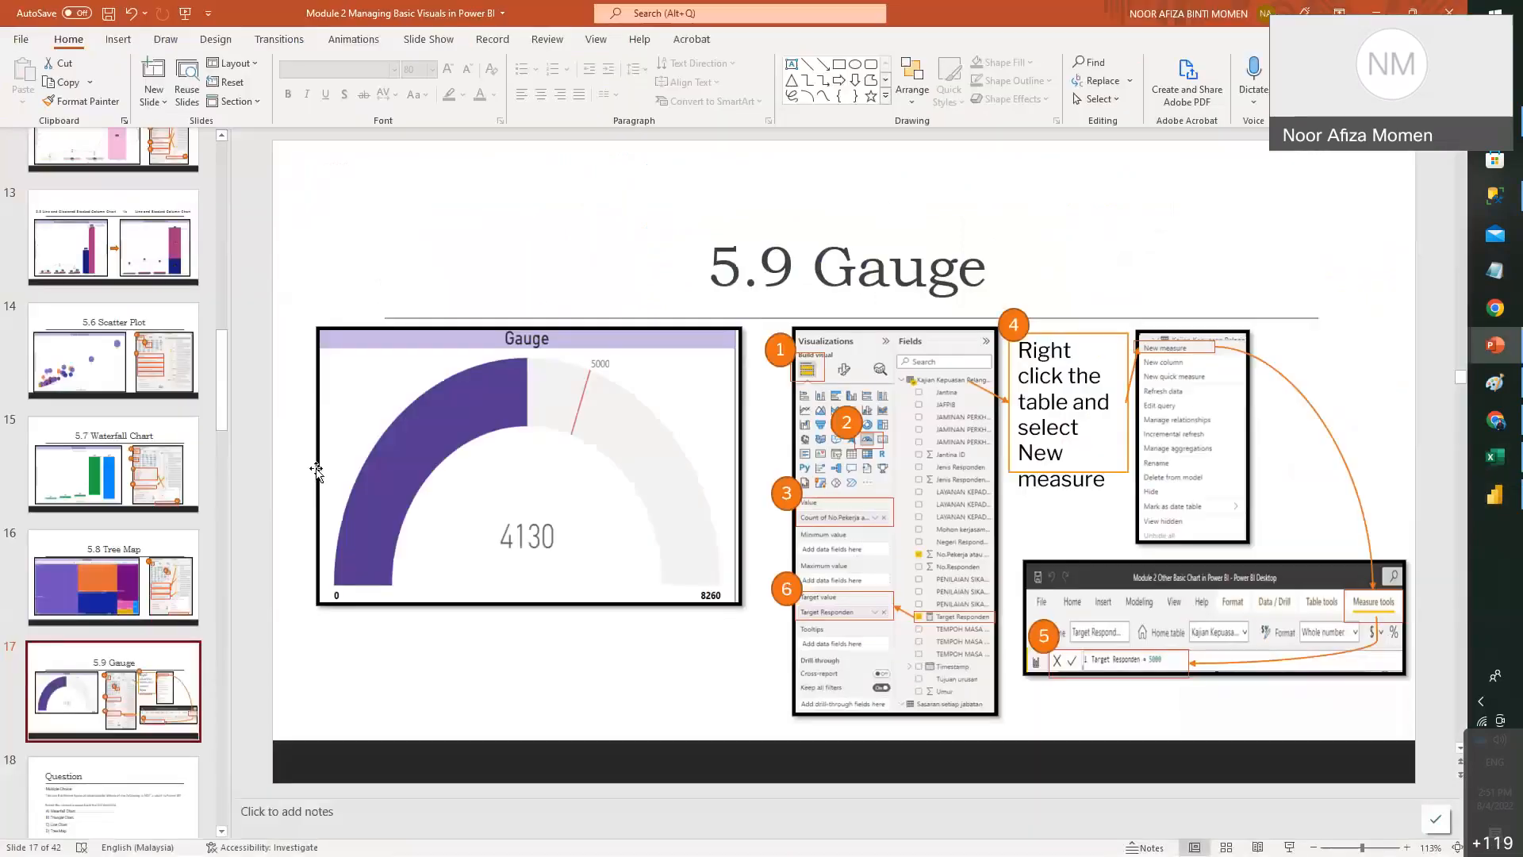
scroll(600, 610, "down", 1)
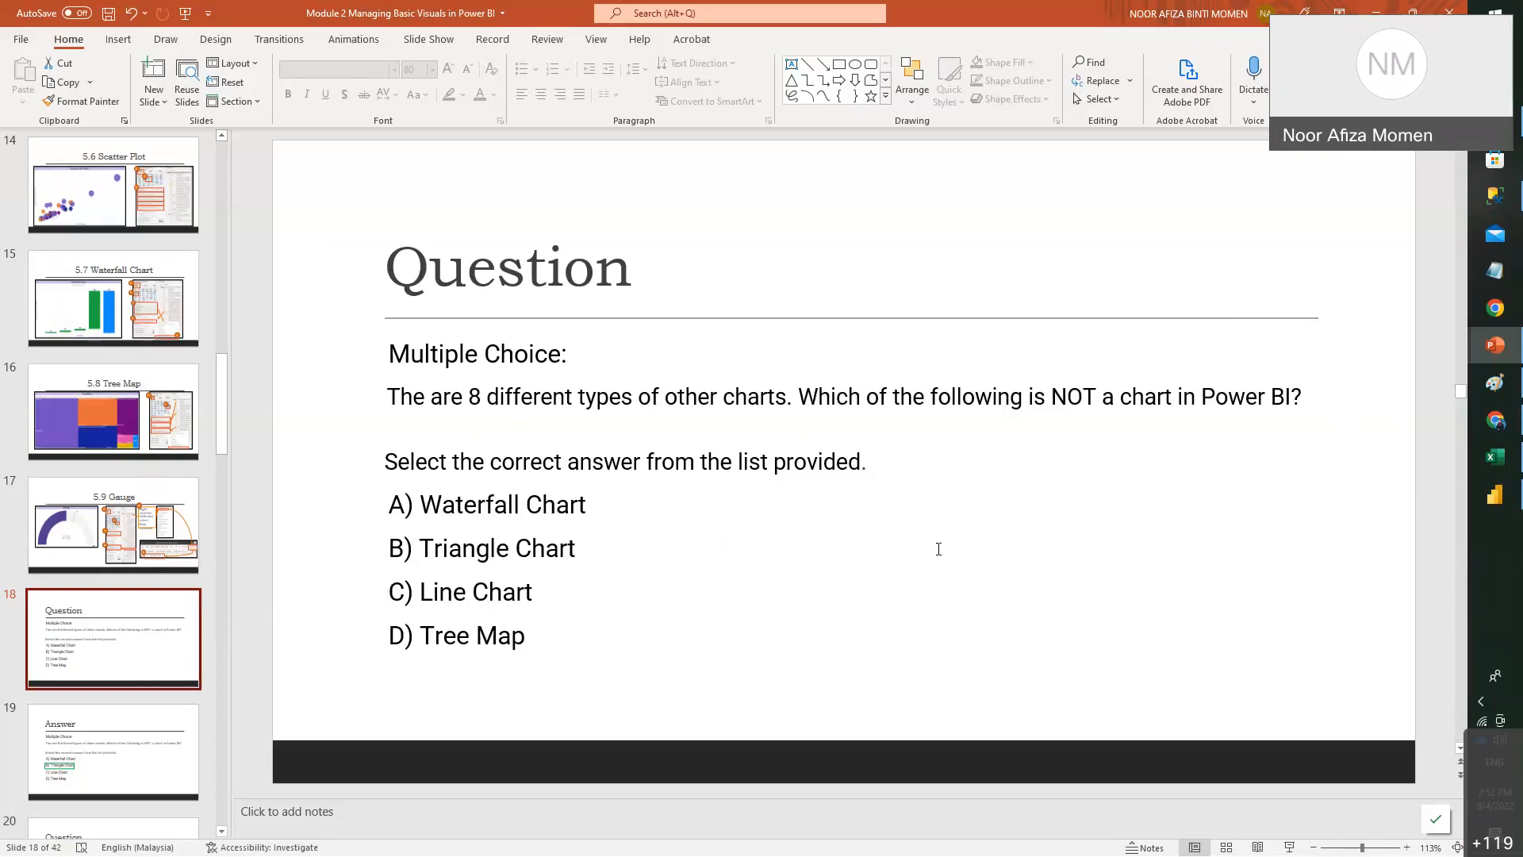
- Show slide 19's answer, Triangle Chart, then open slide 20's line chart data-type Question
left_click(588, 505)
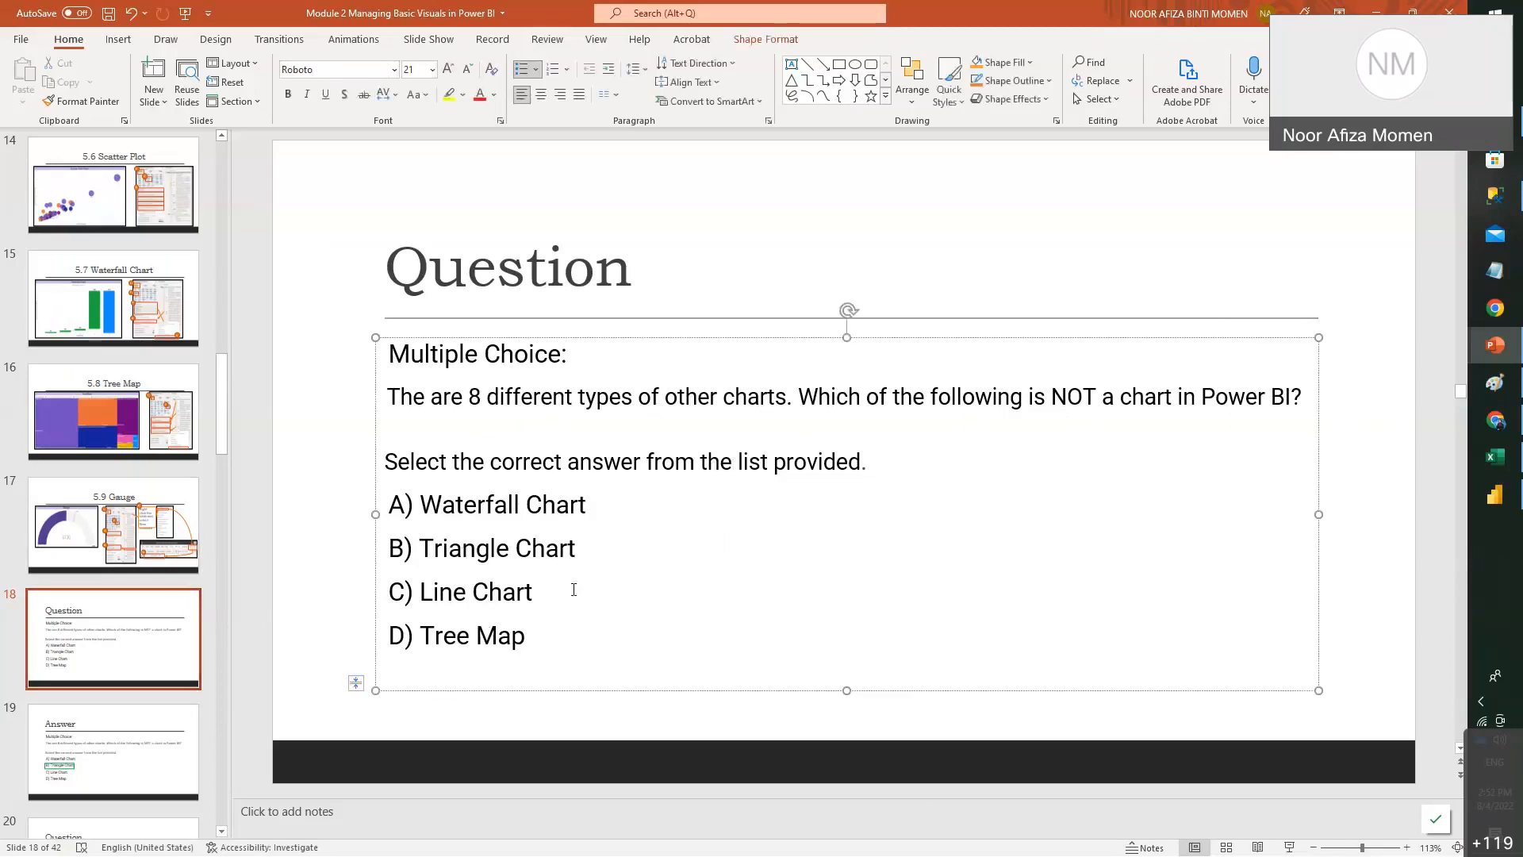
left_click(147, 737)
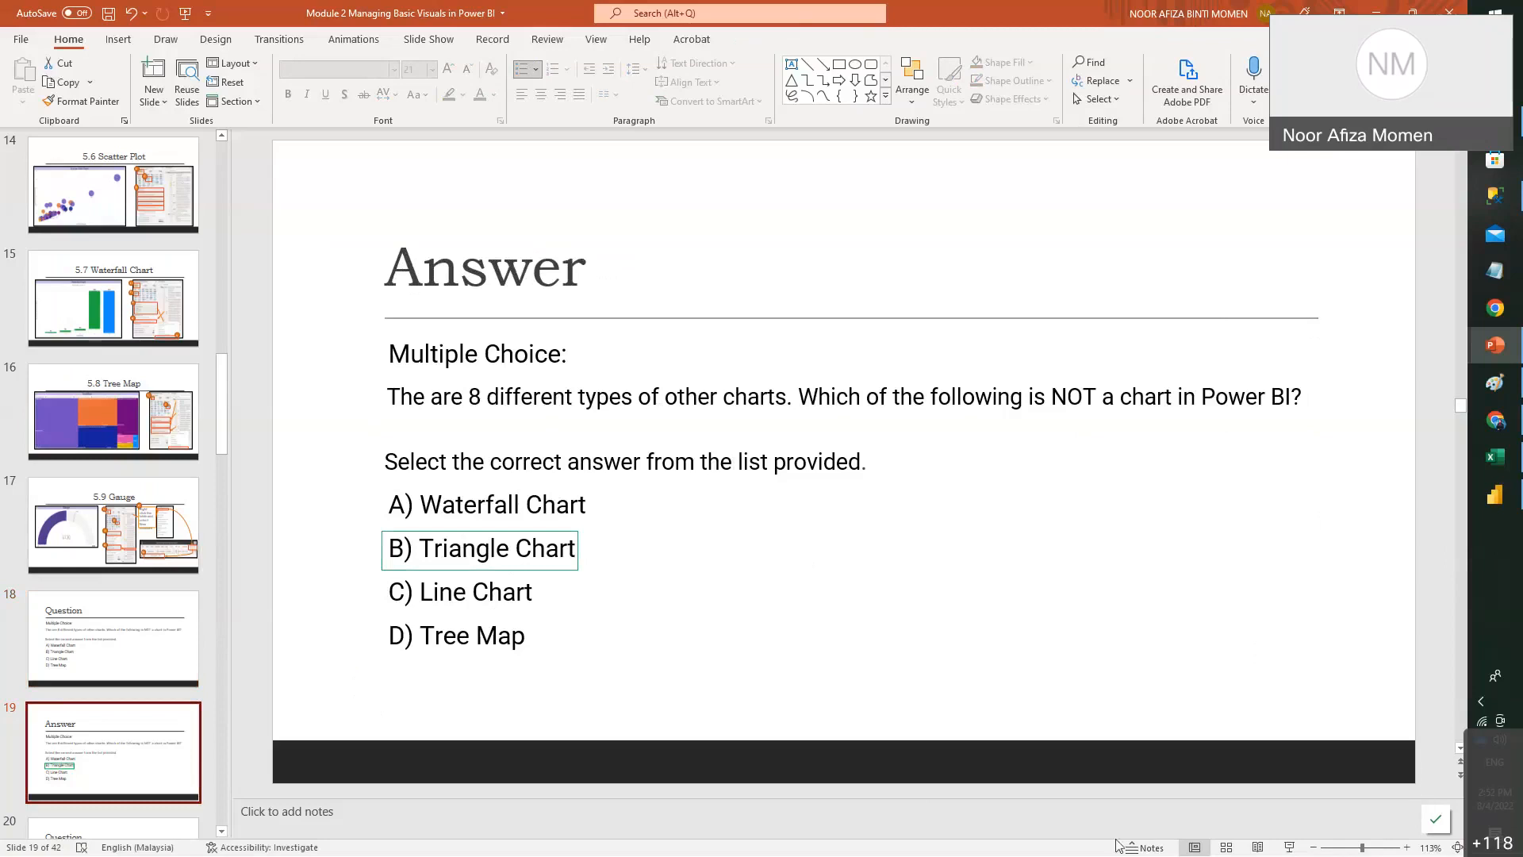
left_click(72, 405)
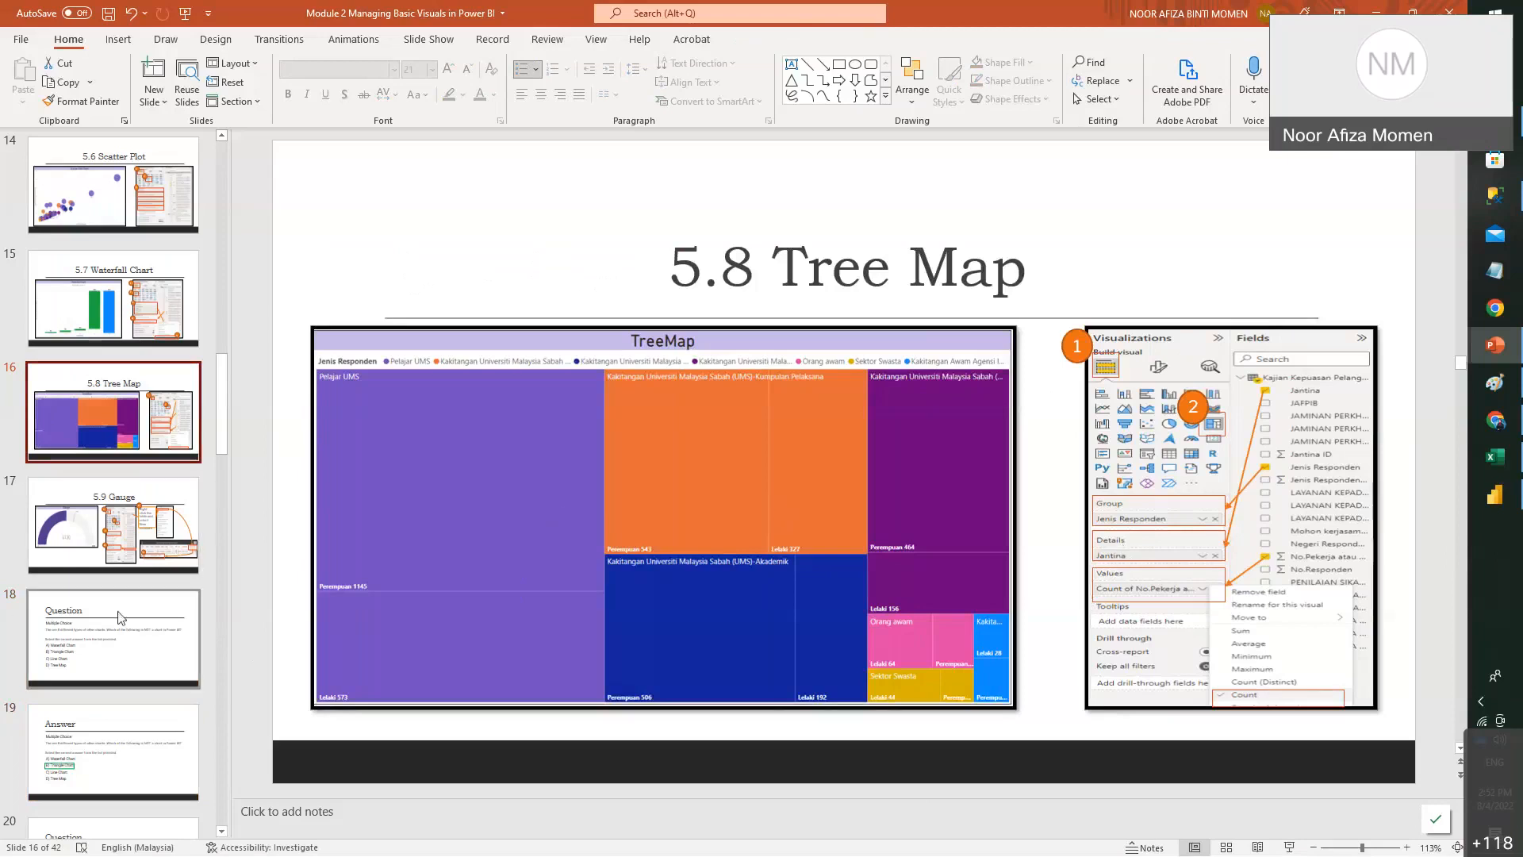
left_click(161, 614)
left_click(131, 741)
scroll(87, 722, "down", 3)
left_click(116, 622)
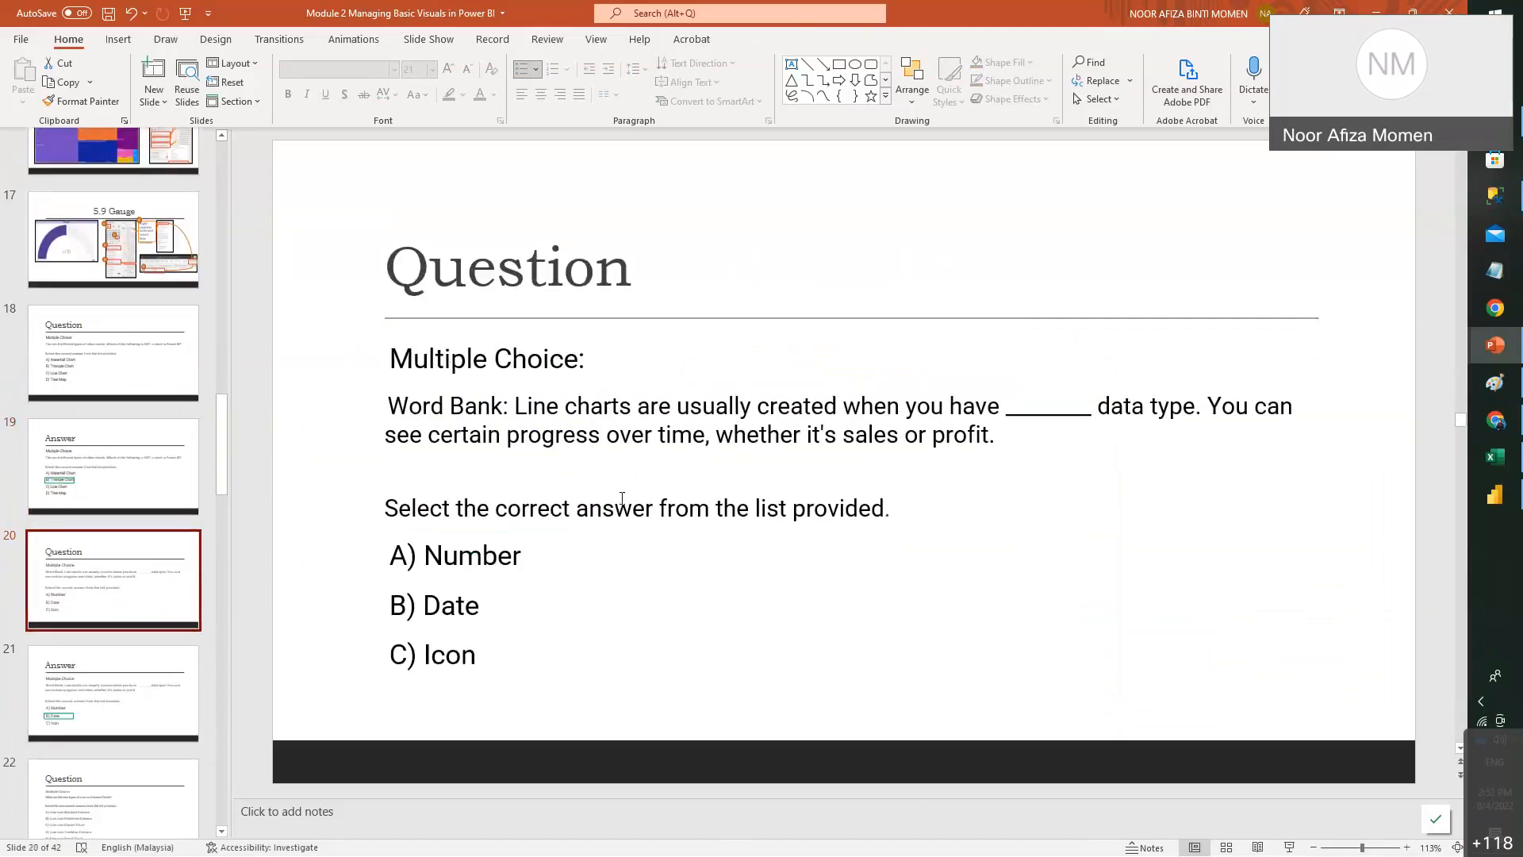
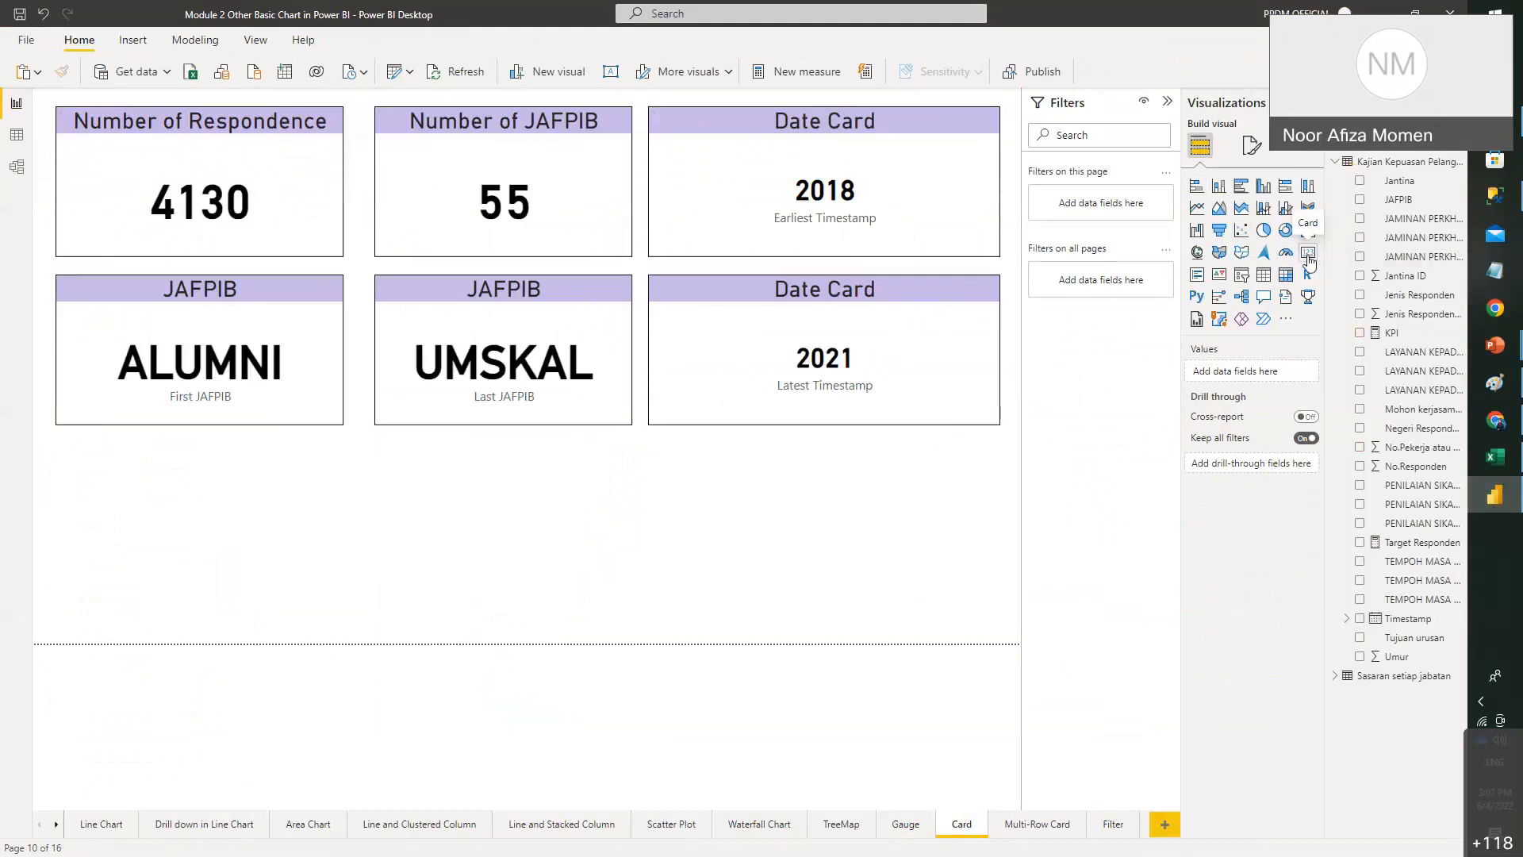
- Add a new card showing the Count of No.Pekerja atau No.Matrik (4130)
left_click(1308, 258)
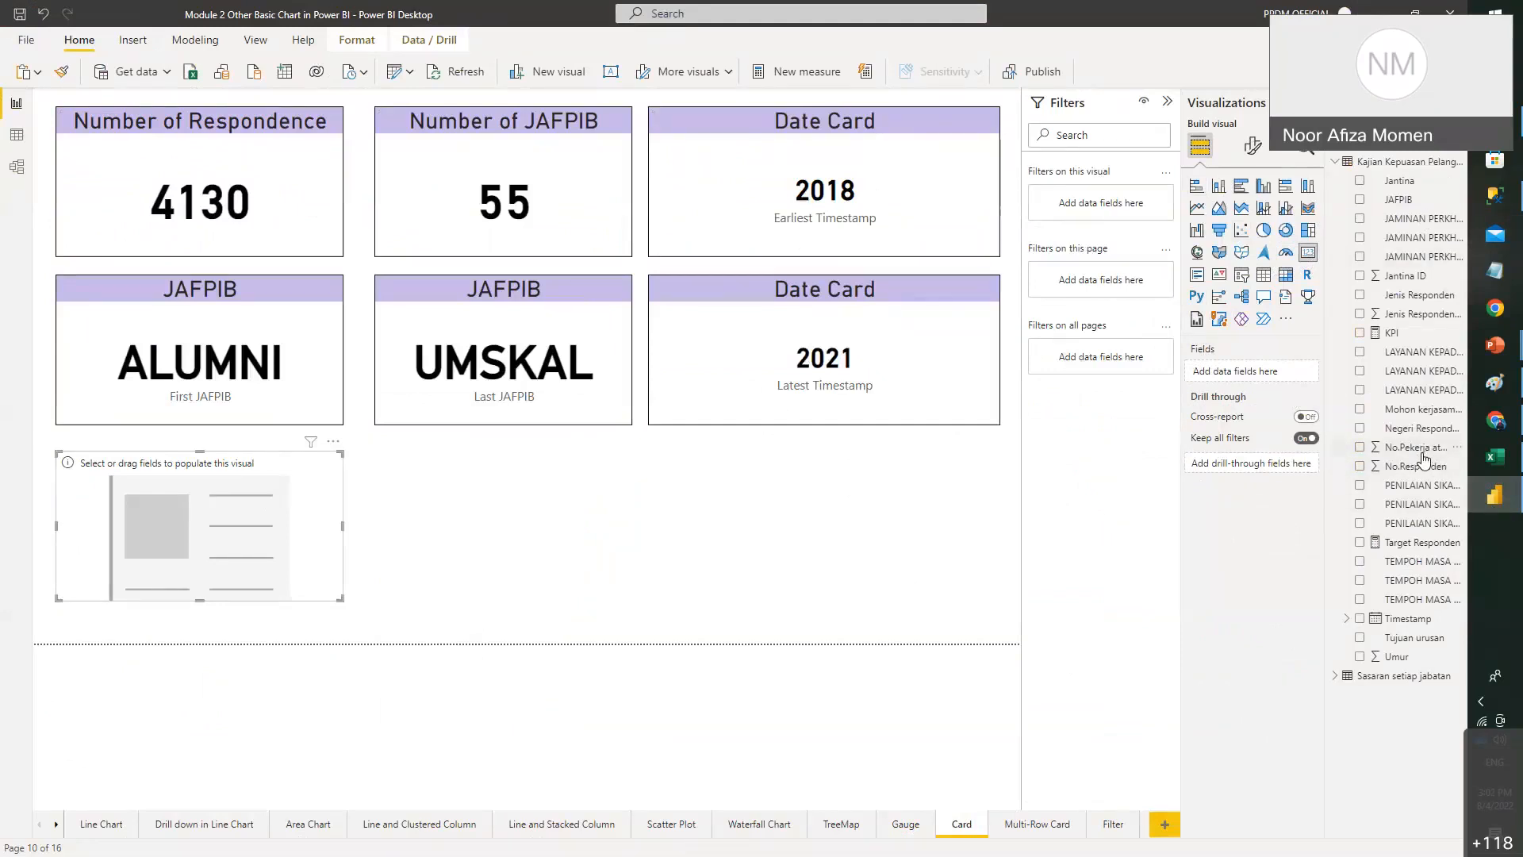
left_click_drag(1422, 451, 1285, 383)
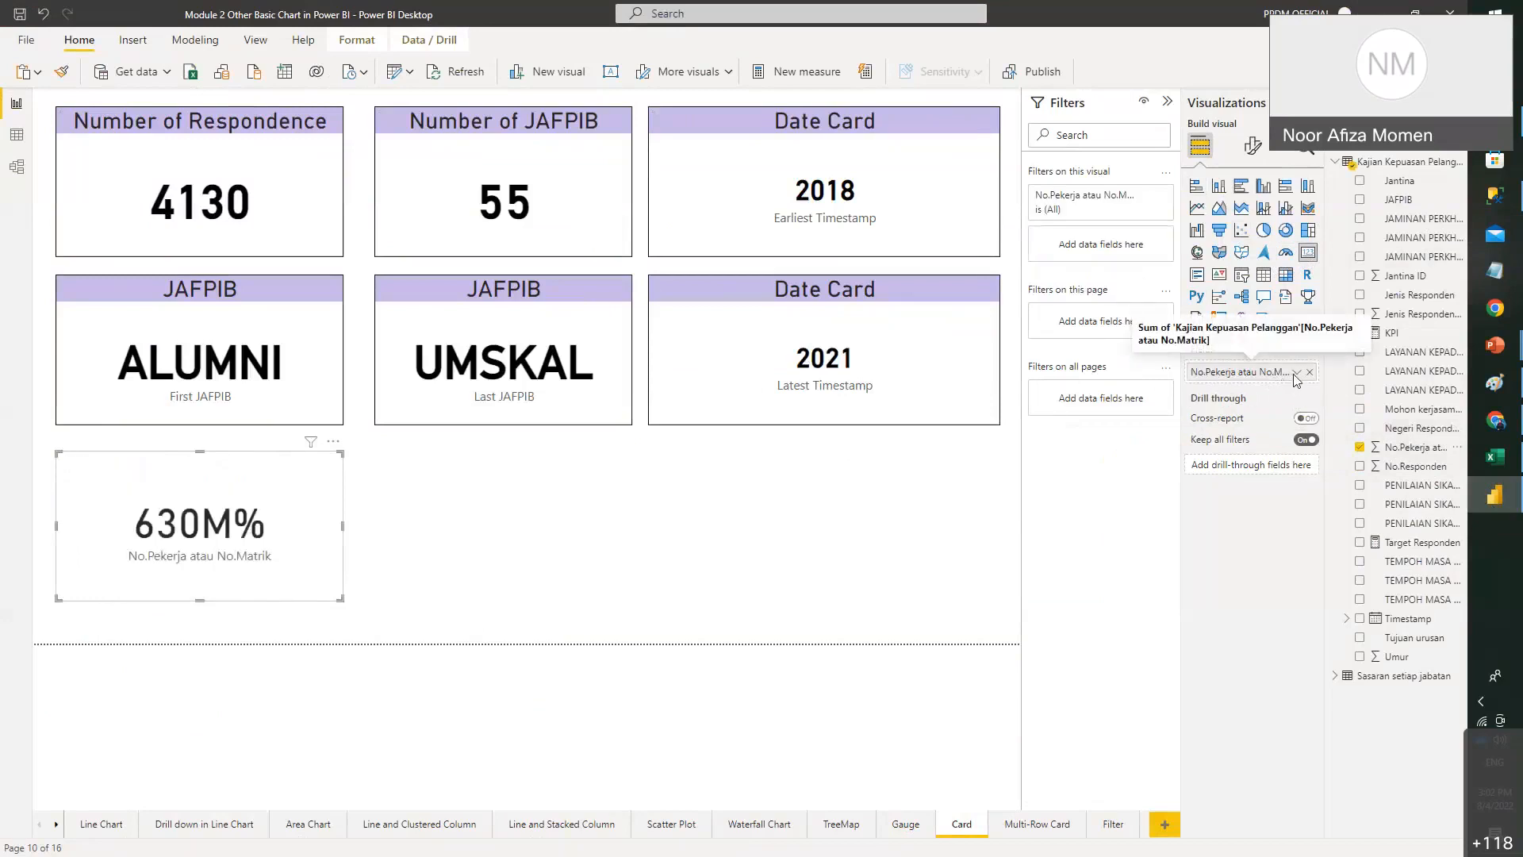
left_click(1295, 376)
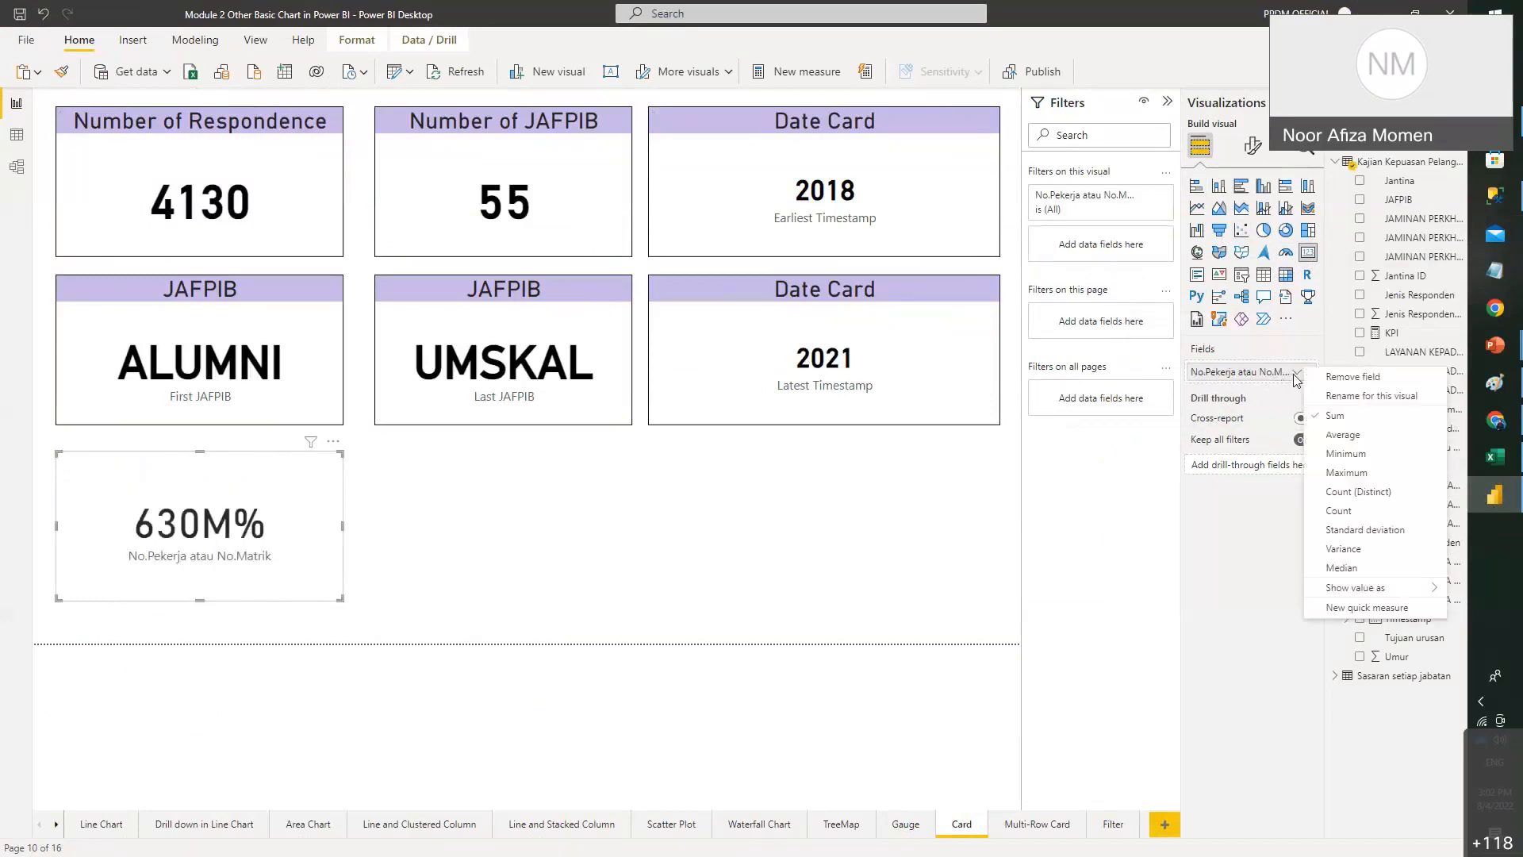
left_click(1354, 515)
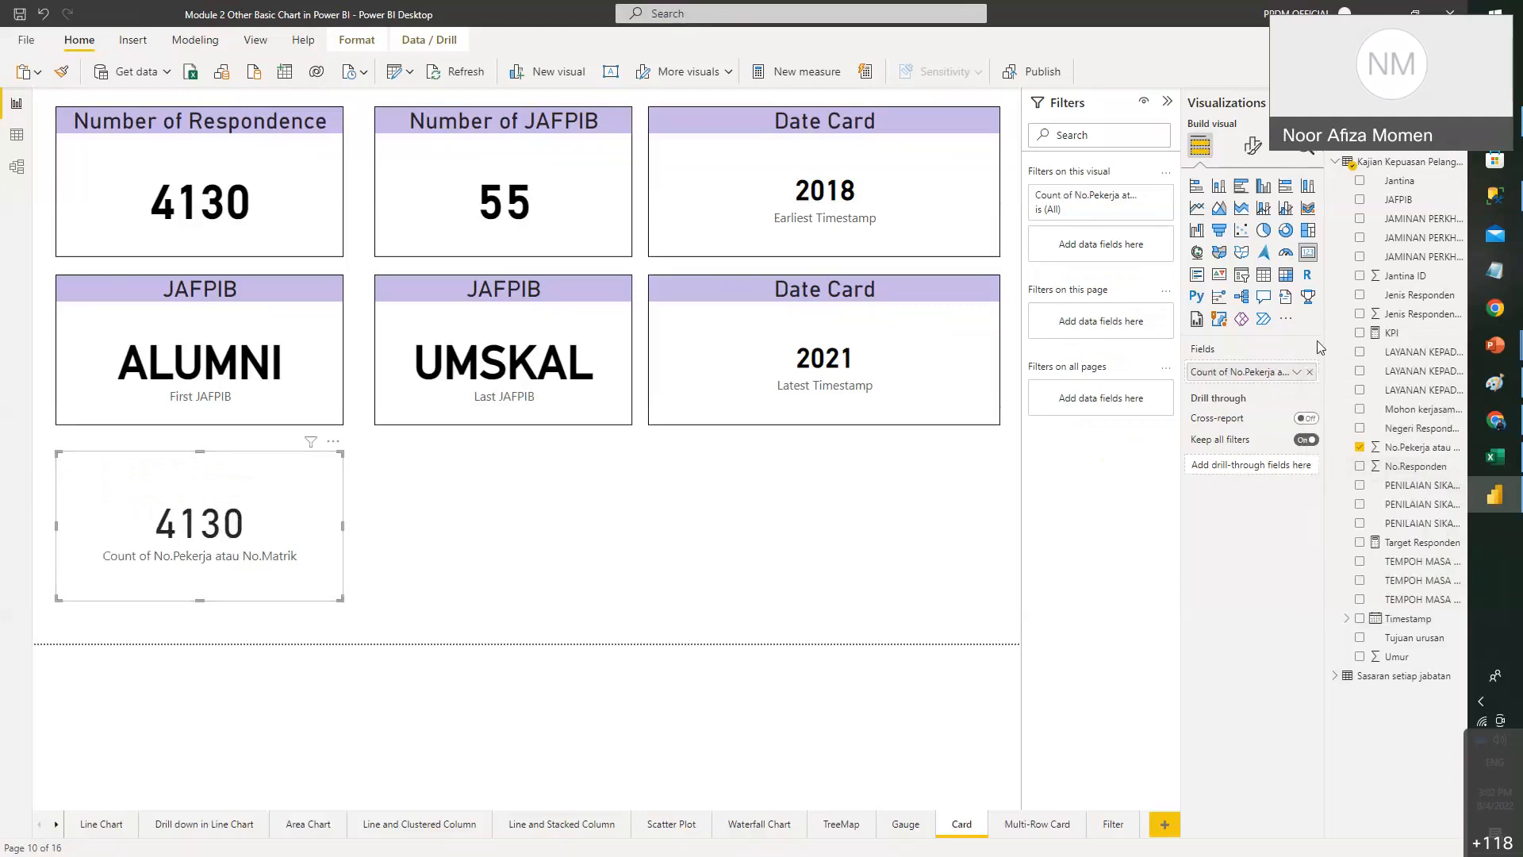
- Switch the card to Count (Distinct) so it reads 1033, and make it slightly taller
left_click(1297, 372)
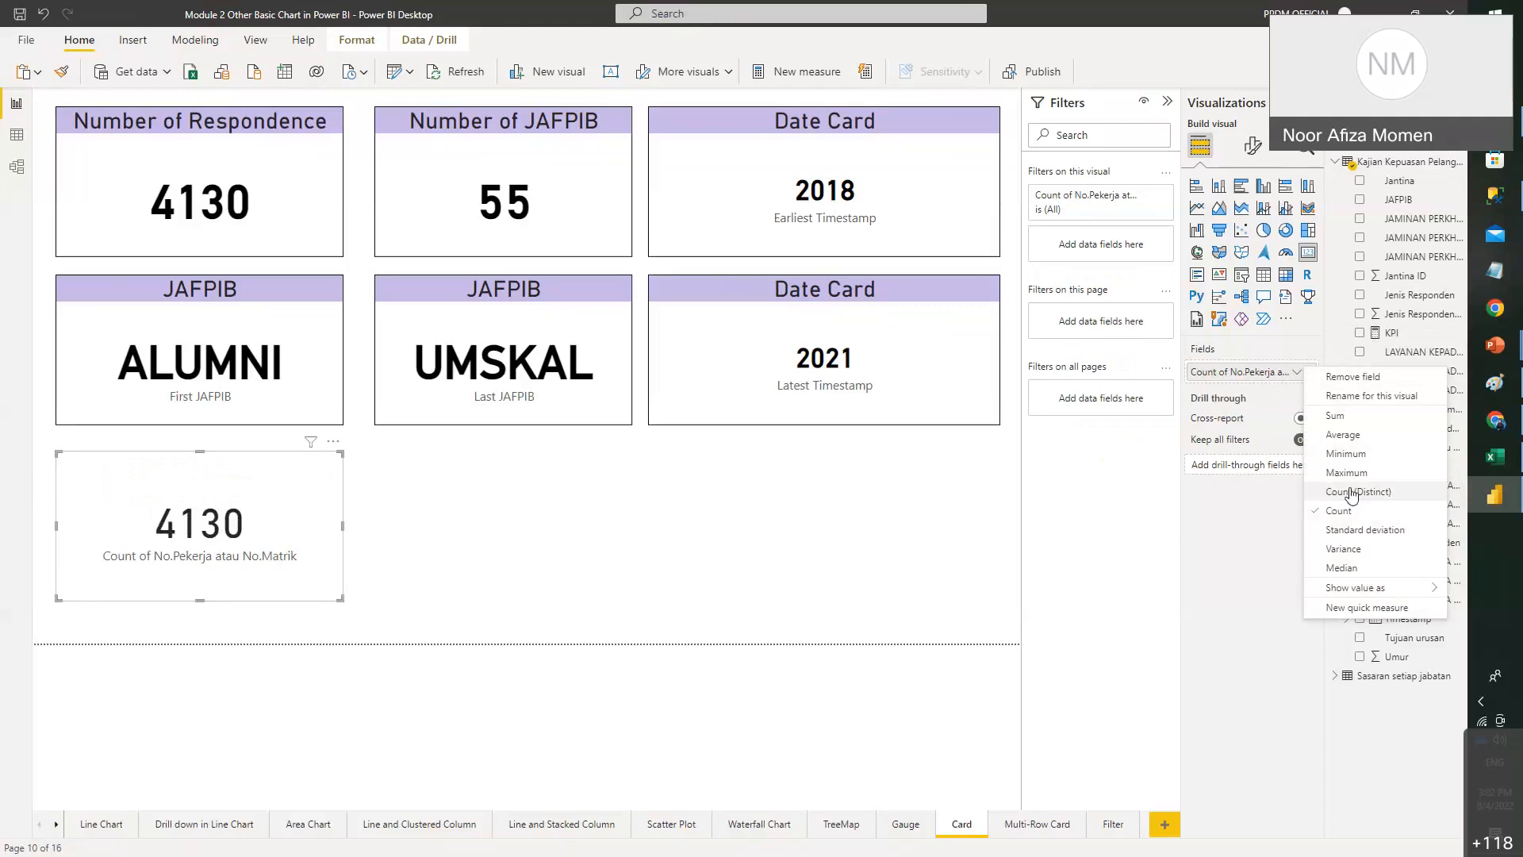
left_click(1353, 491)
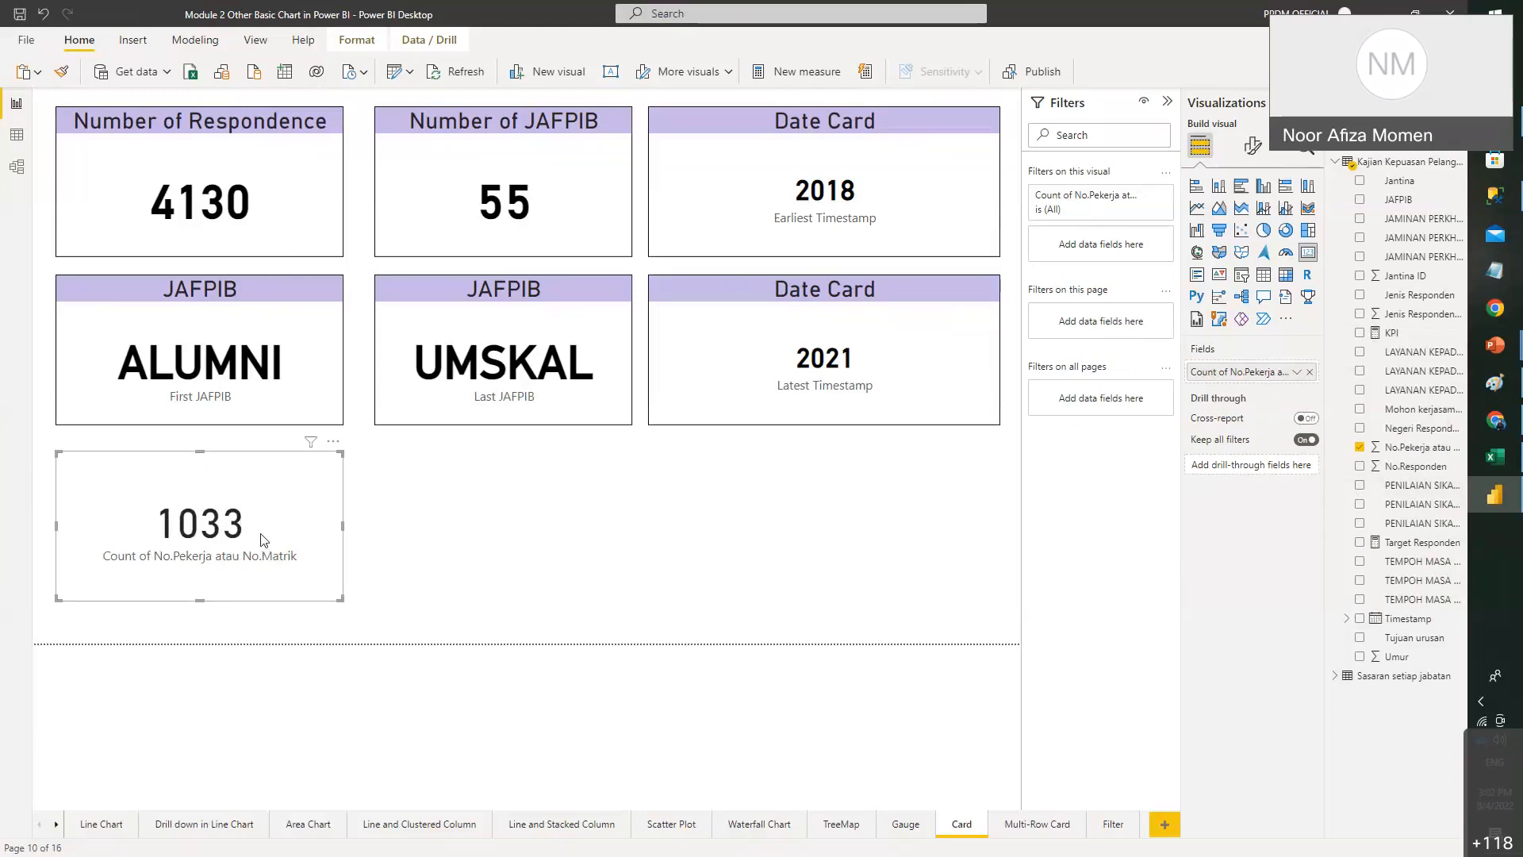
left_click(158, 179)
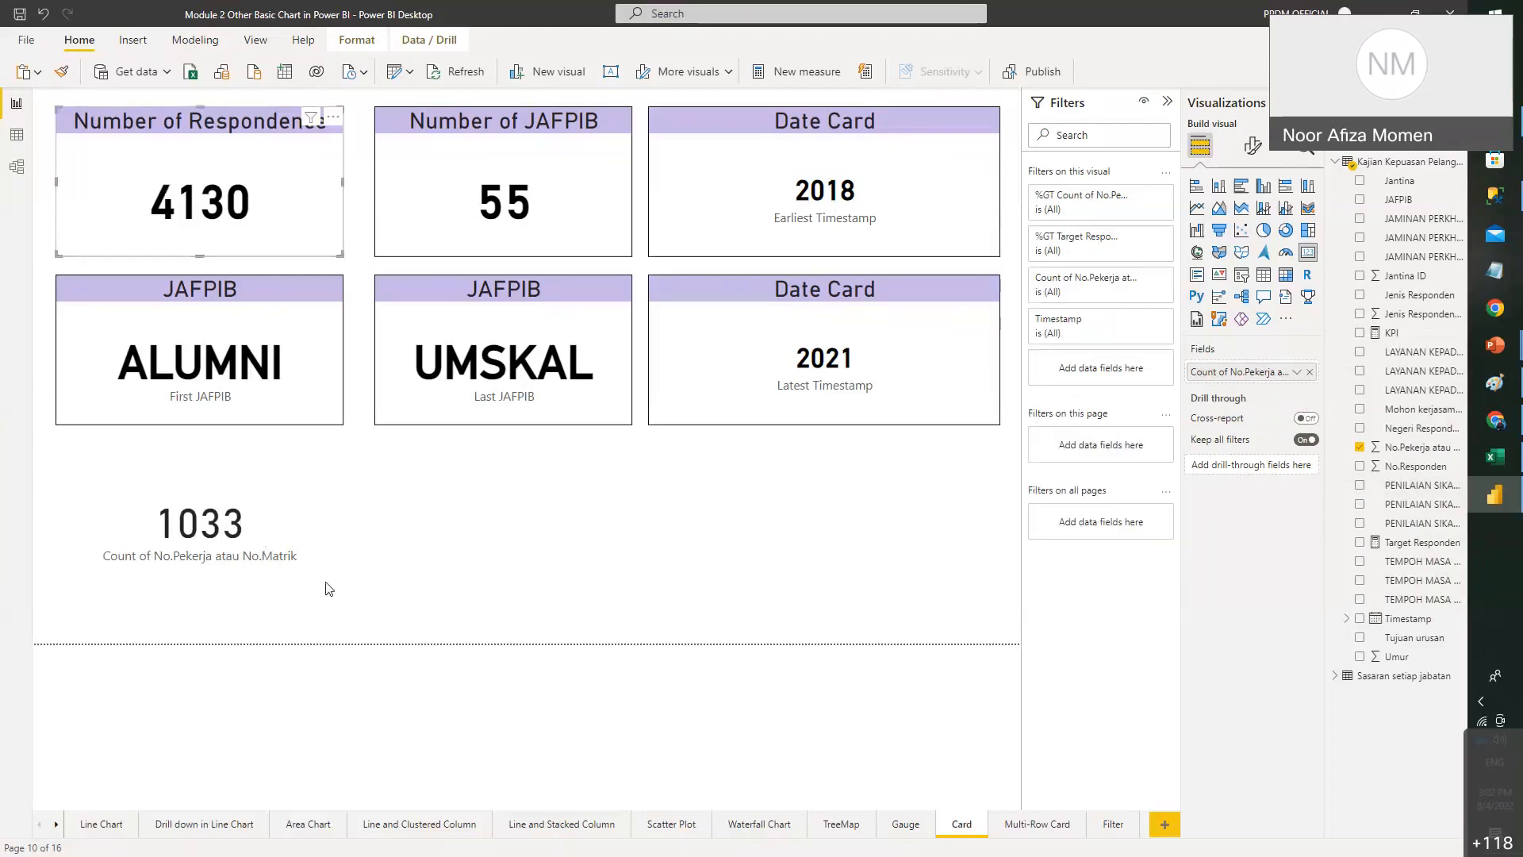
left_click(299, 565)
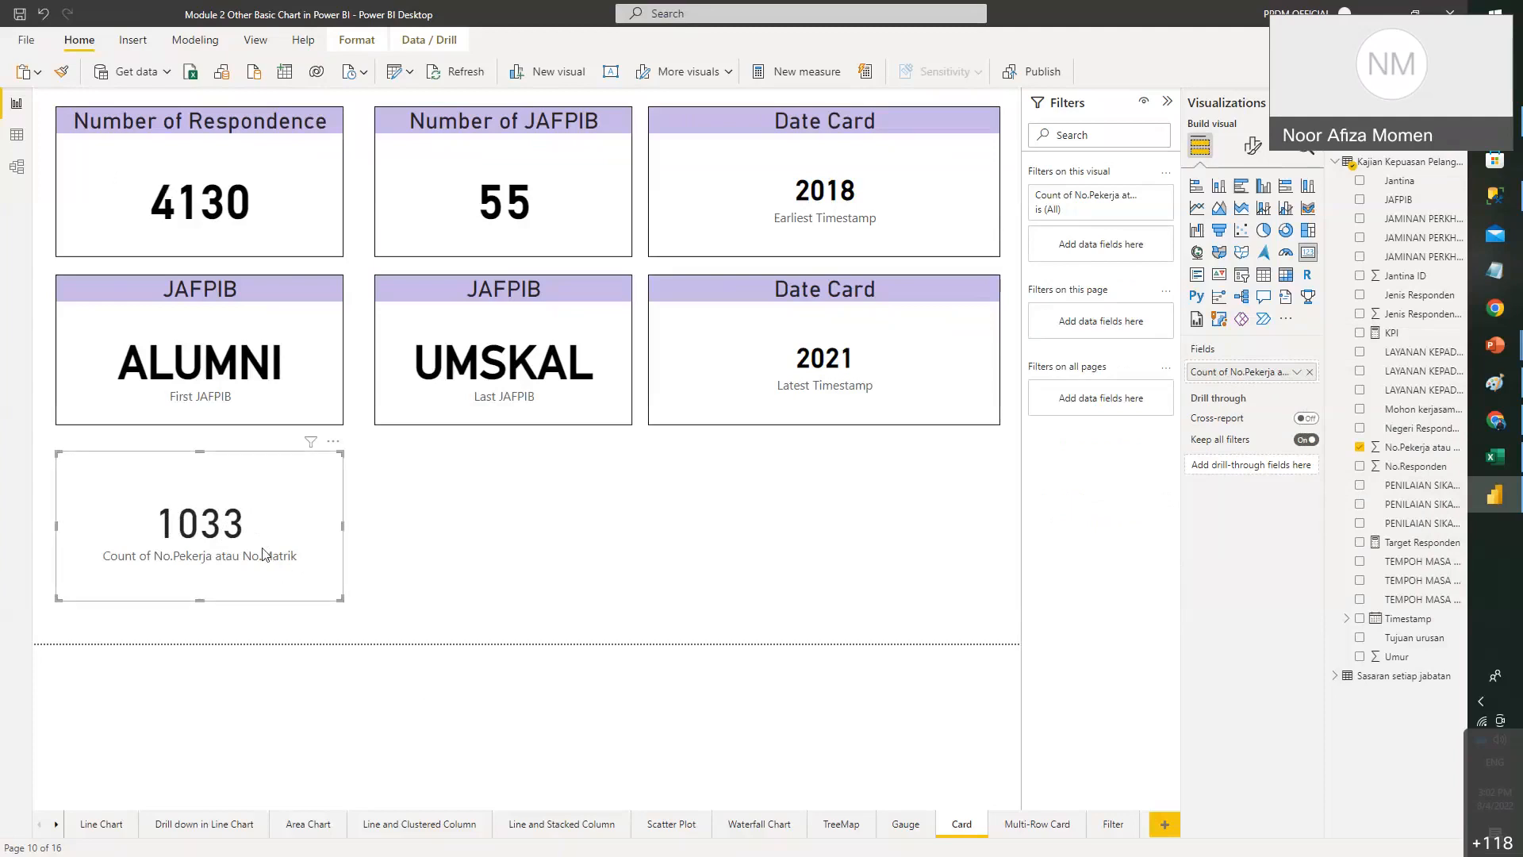
mouse_move(341, 599)
left_mouse_down()
mouse_move(324, 600)
mouse_move(344, 611)
left_mouse_up()
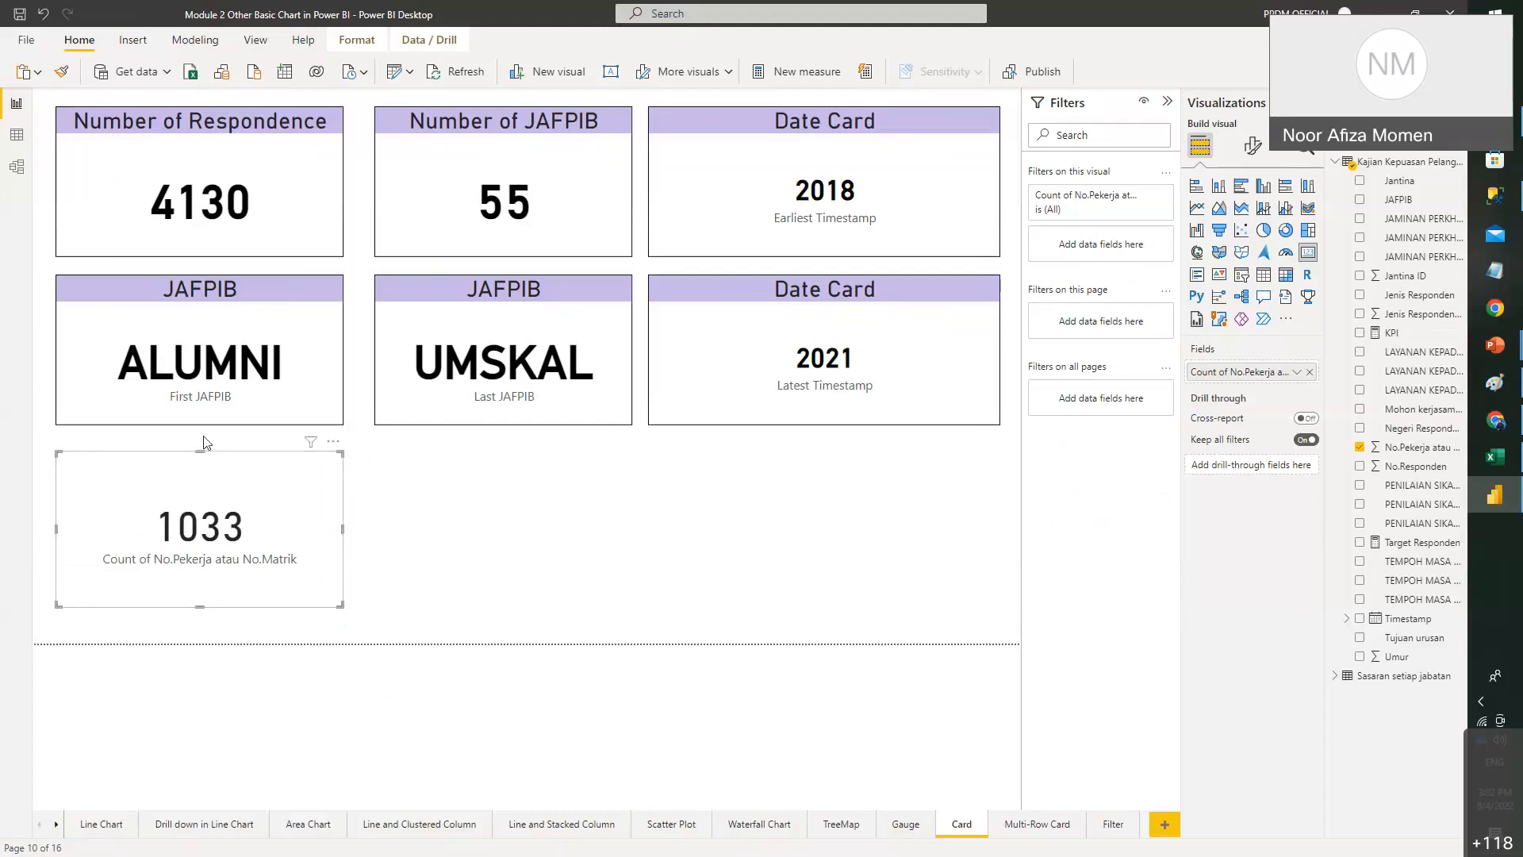
left_click(226, 151)
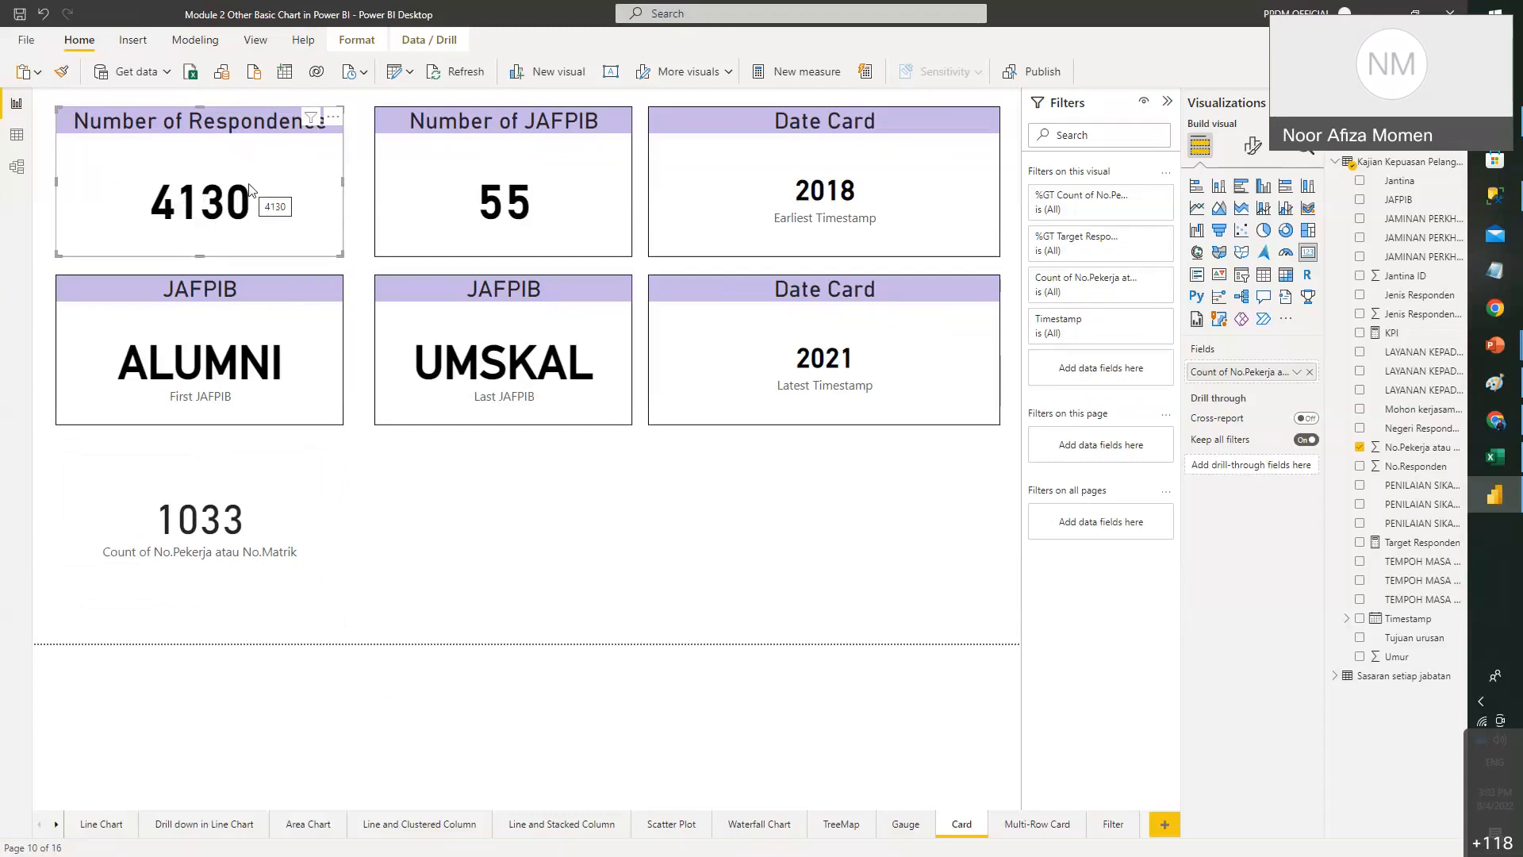
left_click(287, 526)
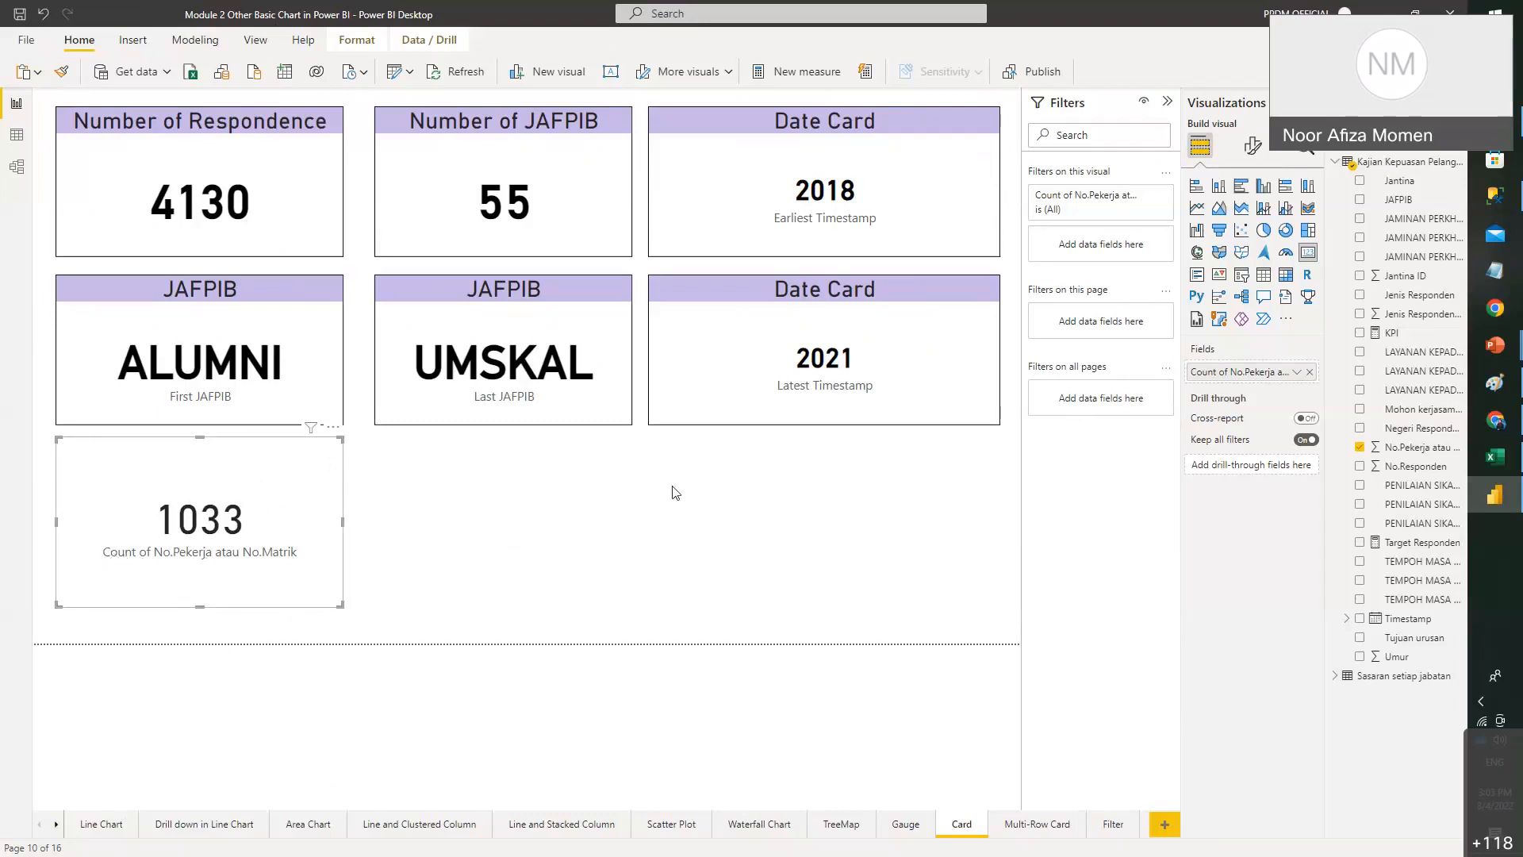
- Rename the 1033 card's field to 'Number of respondence' and shorten the card
left_click(1249, 148)
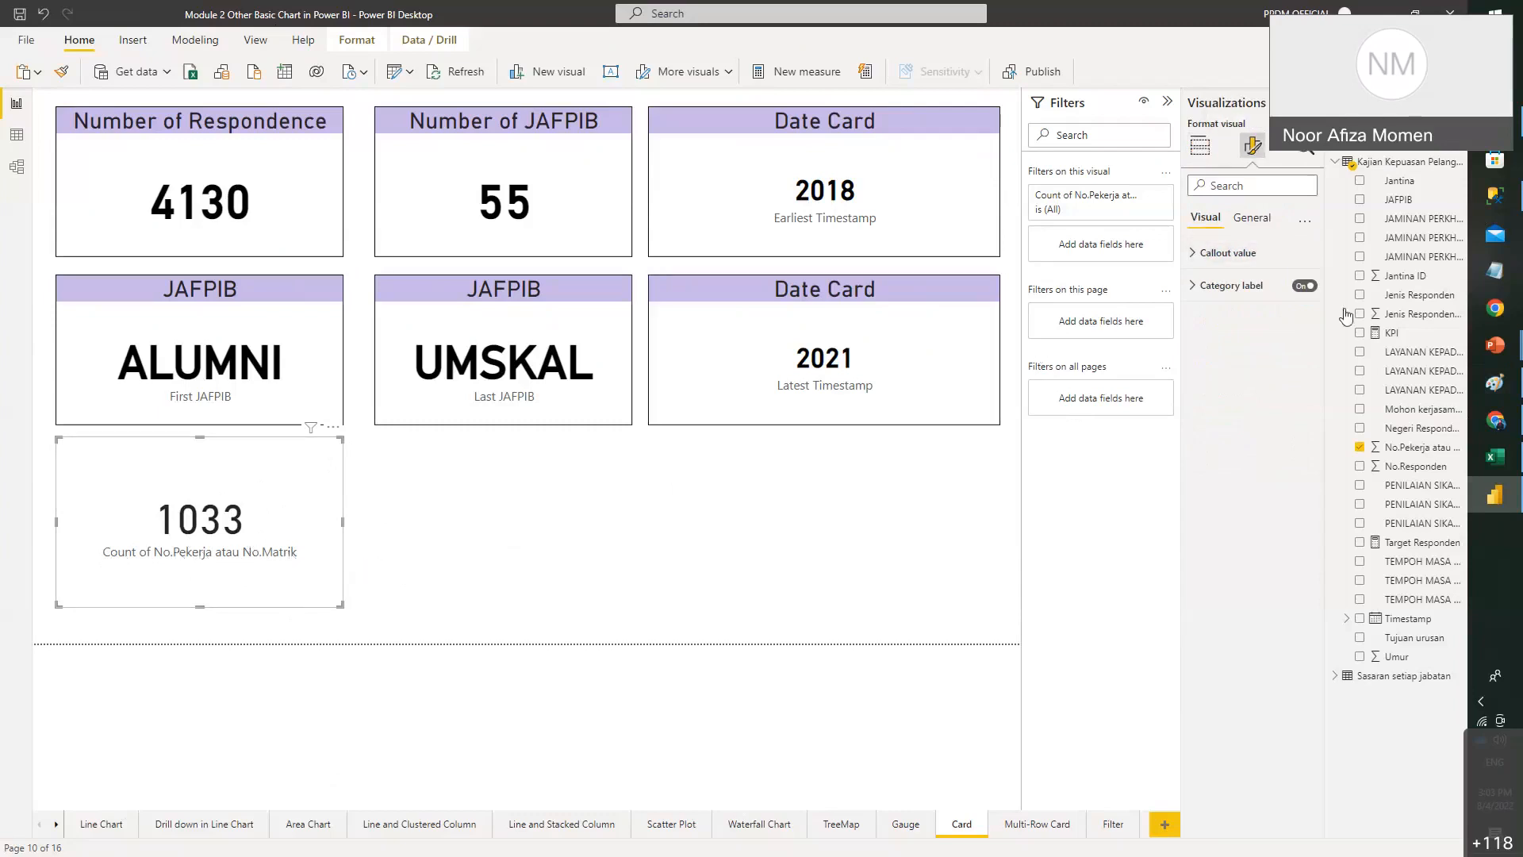
left_click(1304, 287)
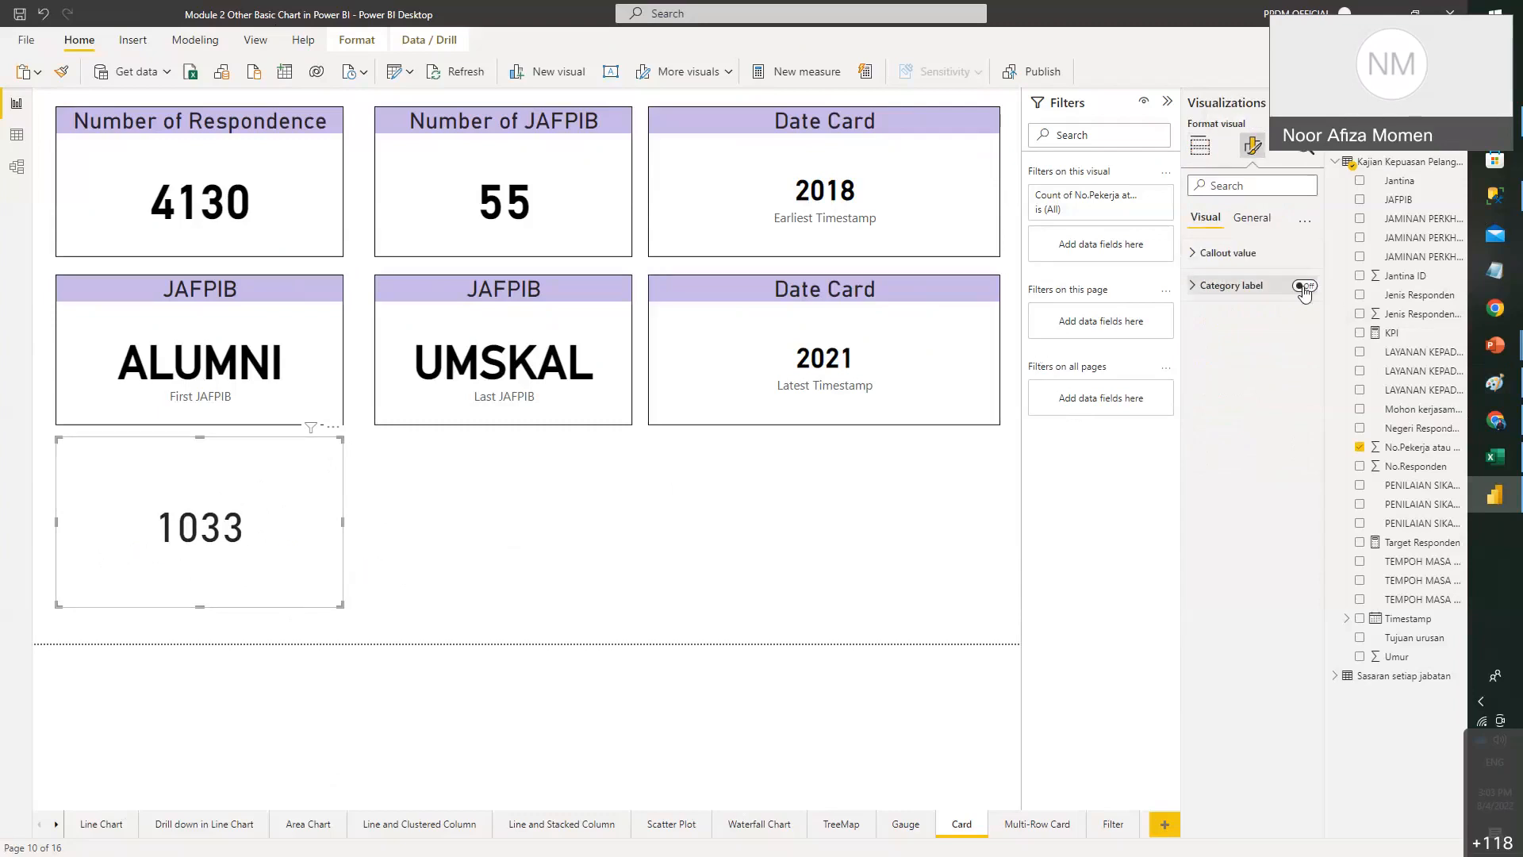
left_click(1303, 287)
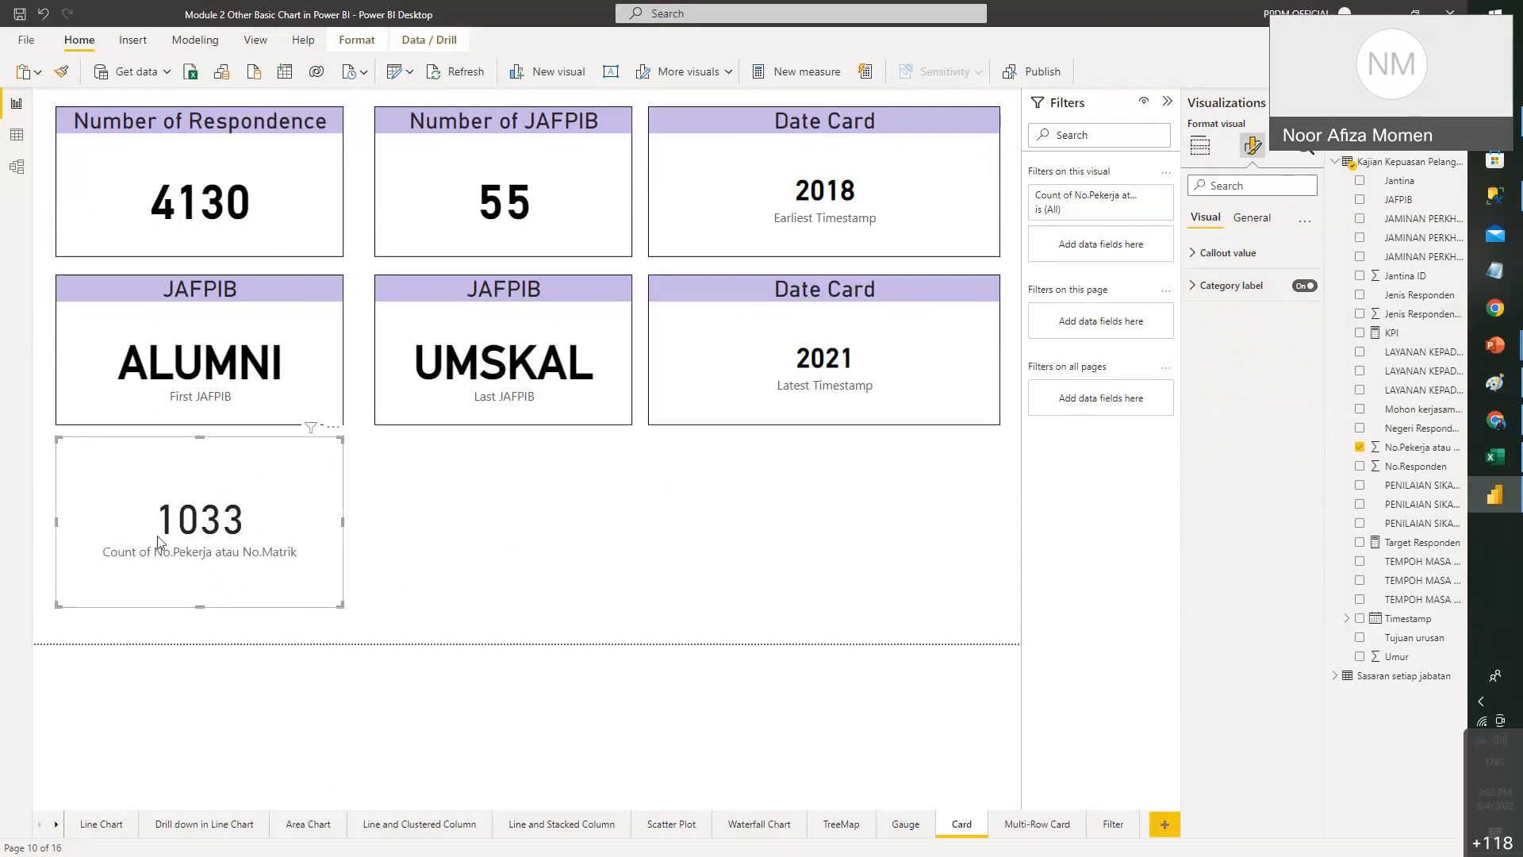
left_click(1200, 145)
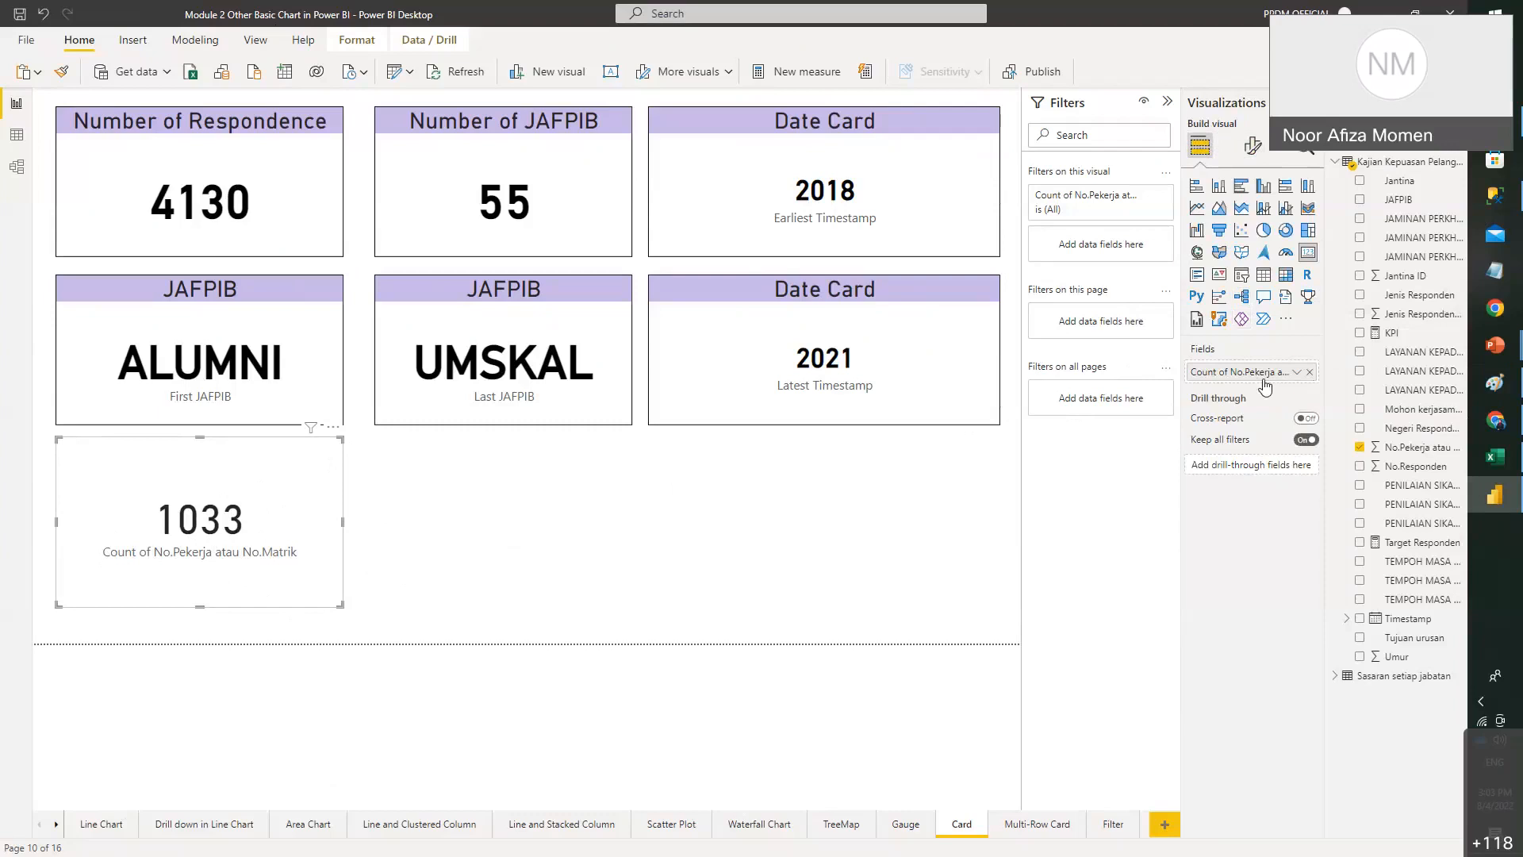
double_click(1265, 382)
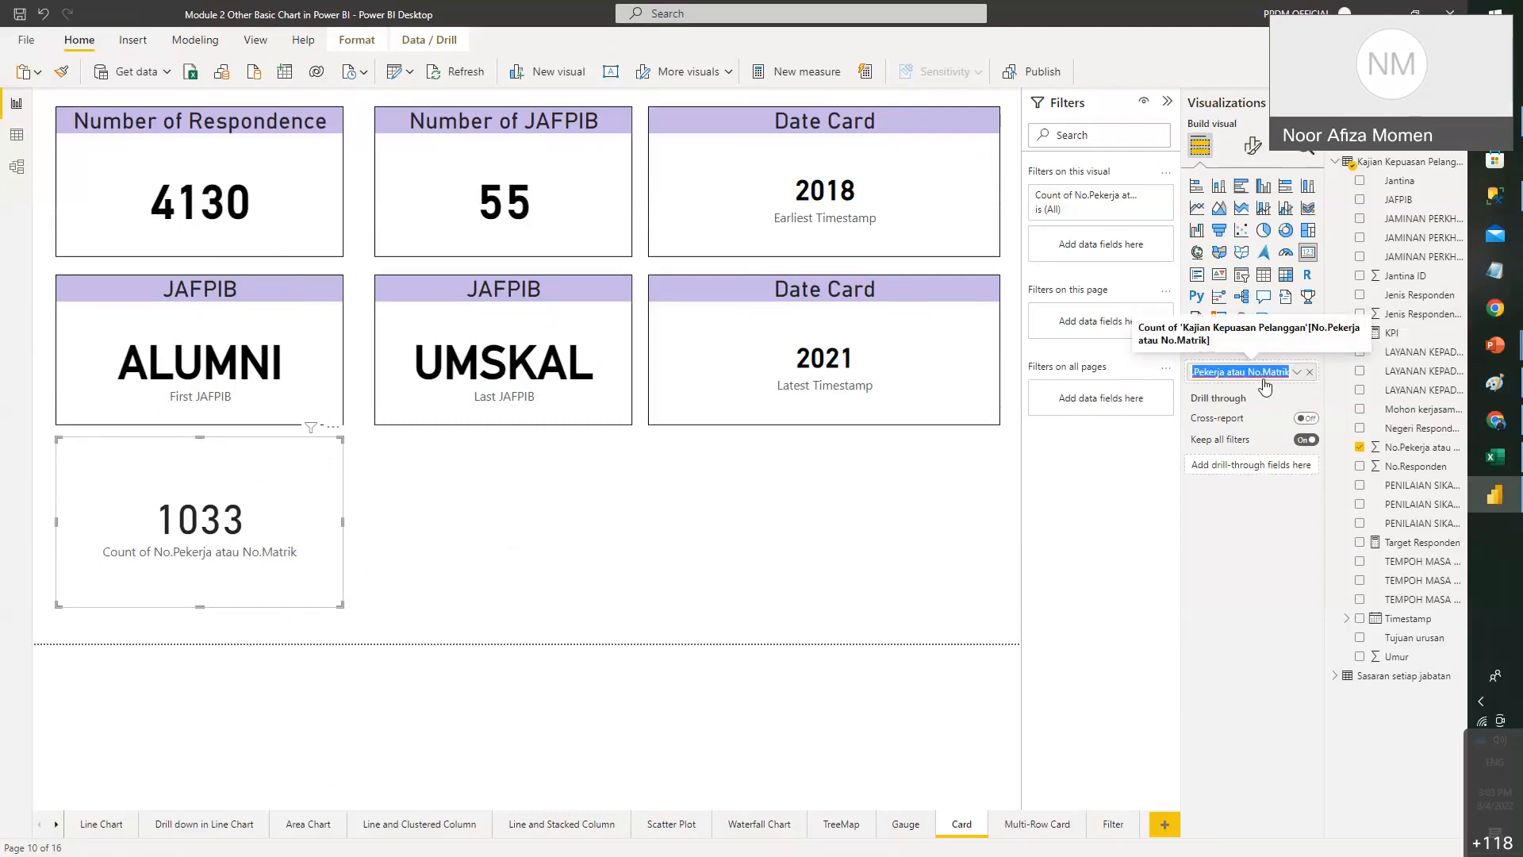
type("nUMBER")
key("Return")
key("BackSpace")
key("BackSpace")
key("BackSpace")
key("BackSpace")
key("BackSpace")
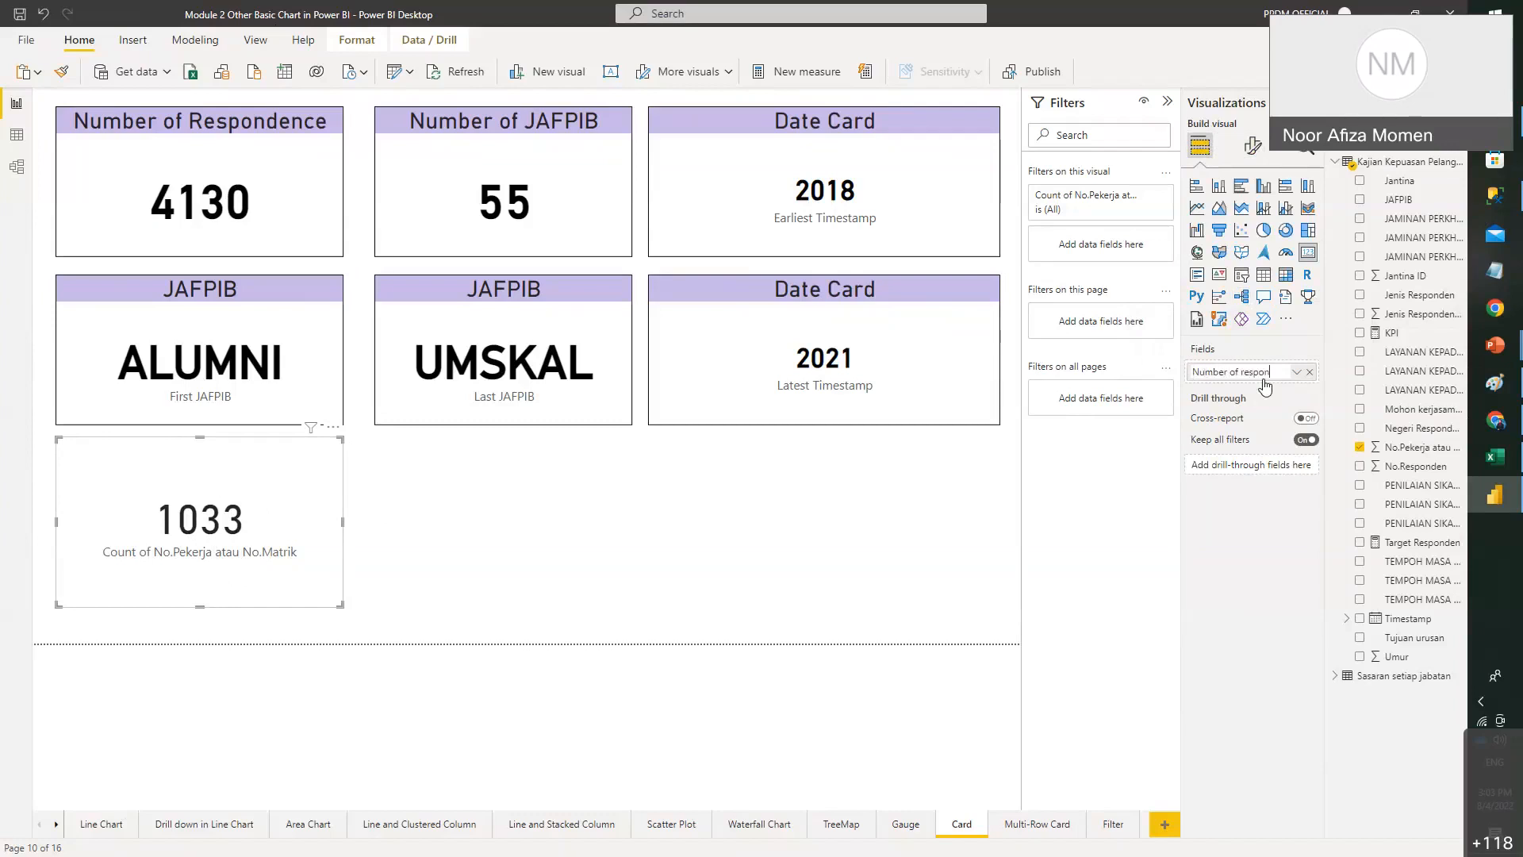
type("Number of respondence")
key("Return")
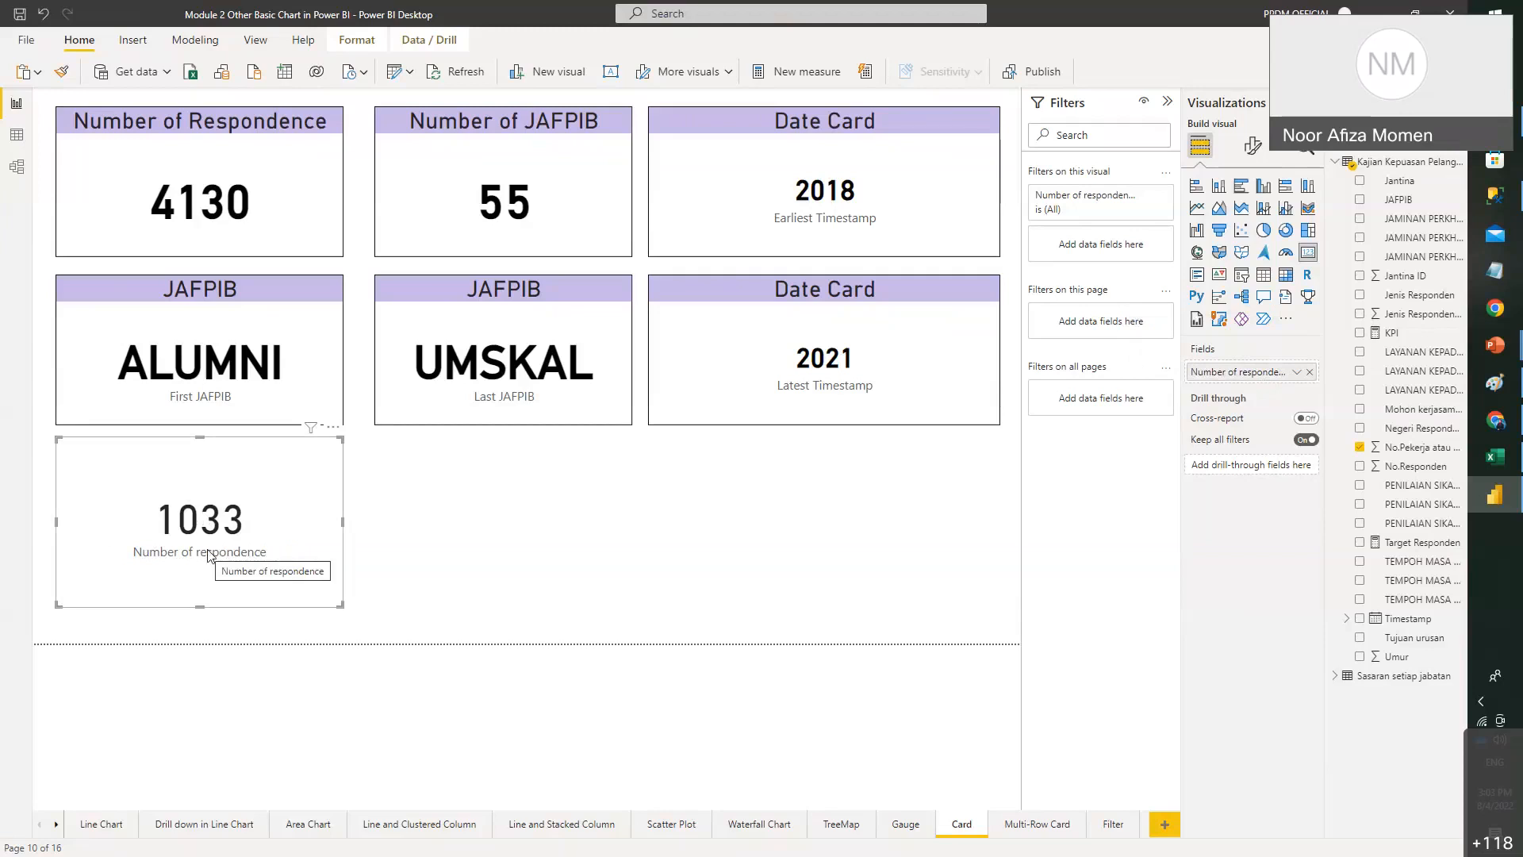
left_click_drag(198, 606, 204, 545)
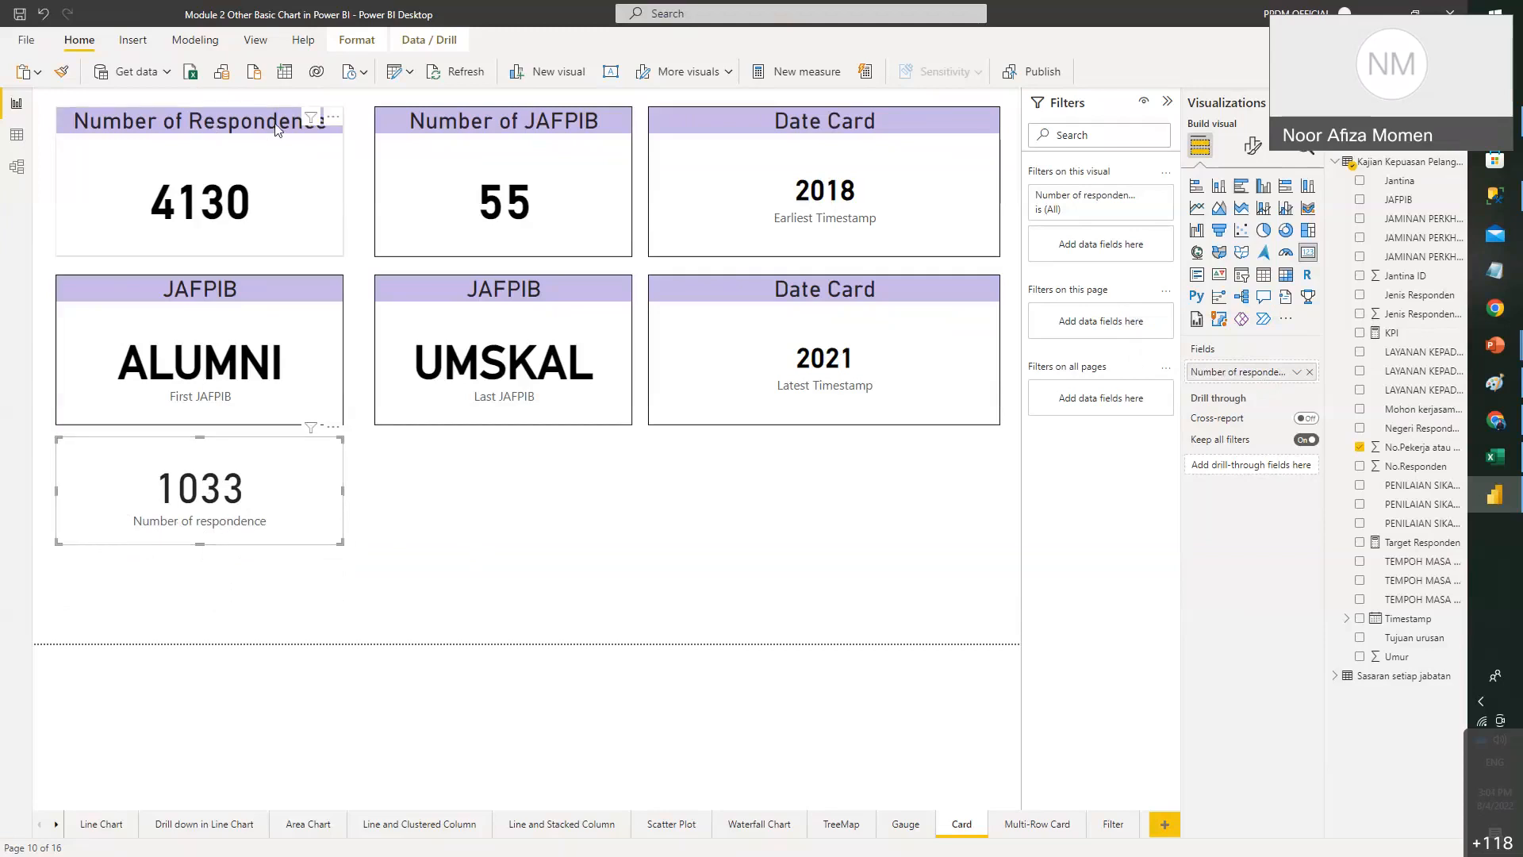
- Hide the category label on the 1033 card
left_click(230, 124)
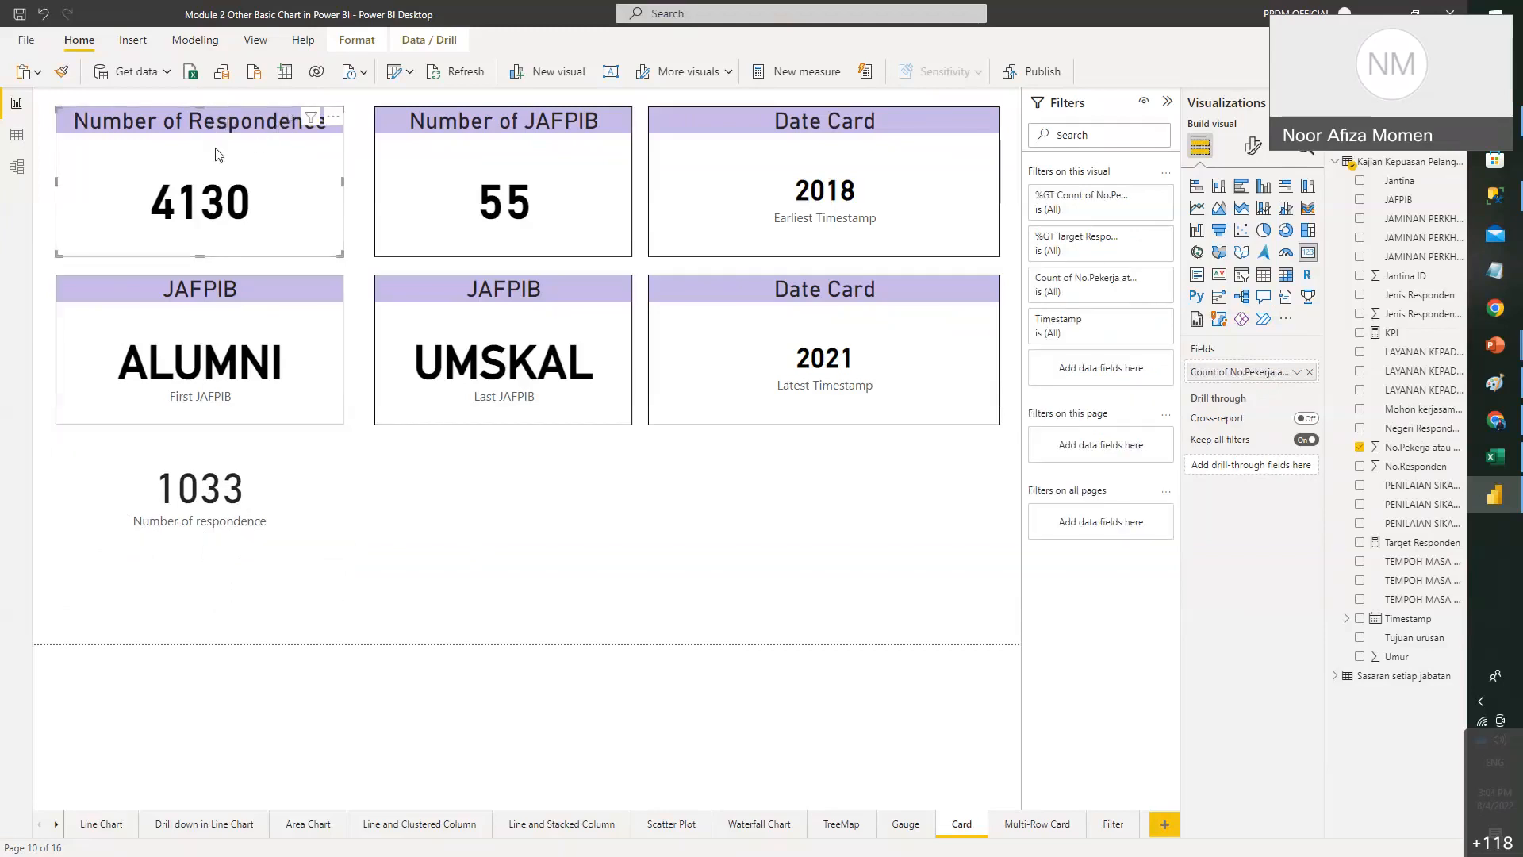
left_click(221, 496)
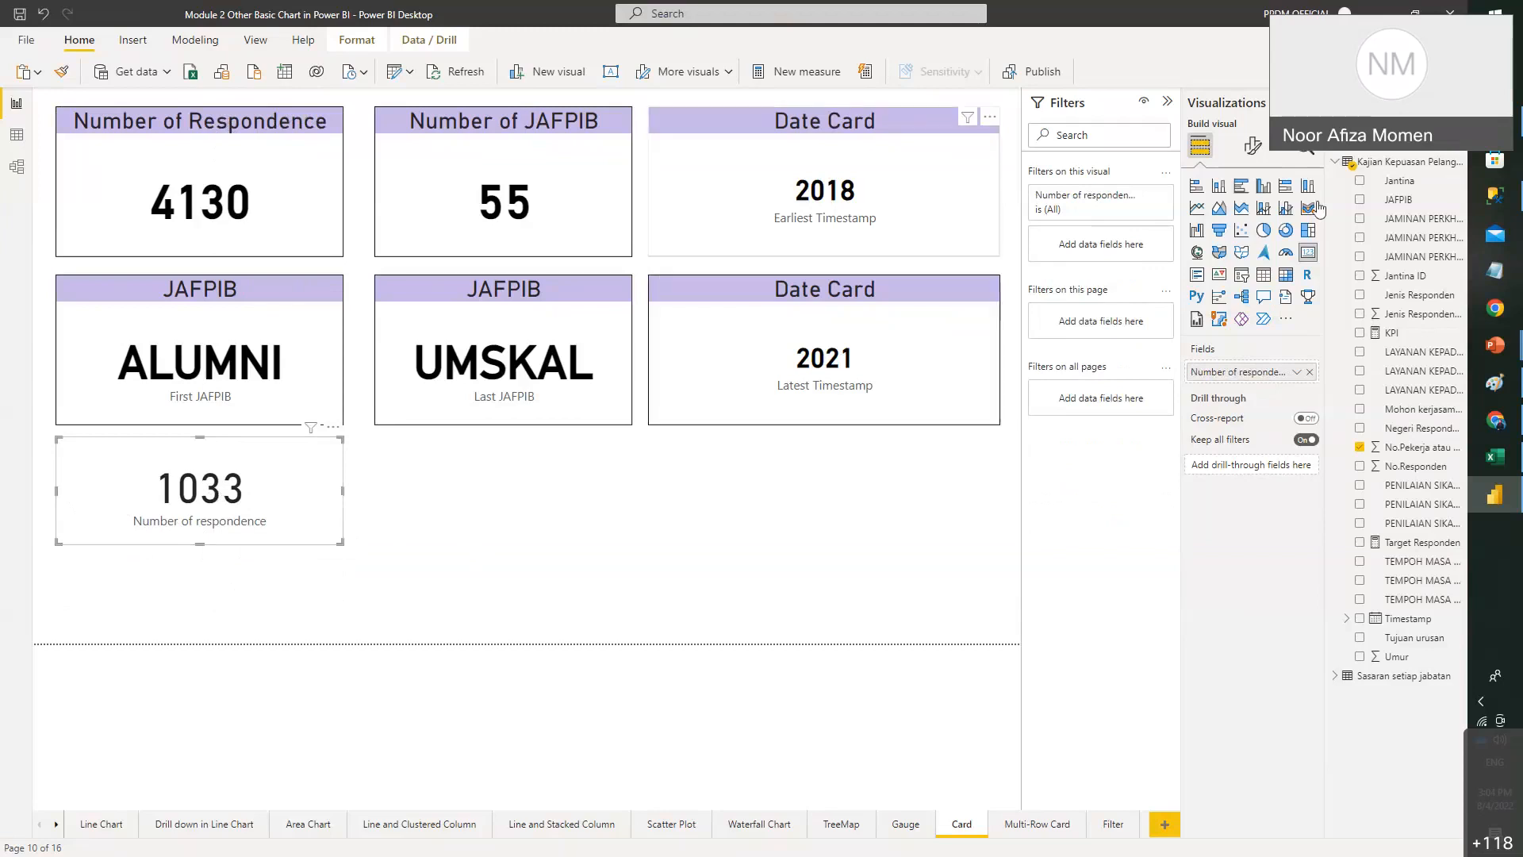
left_click(1253, 149)
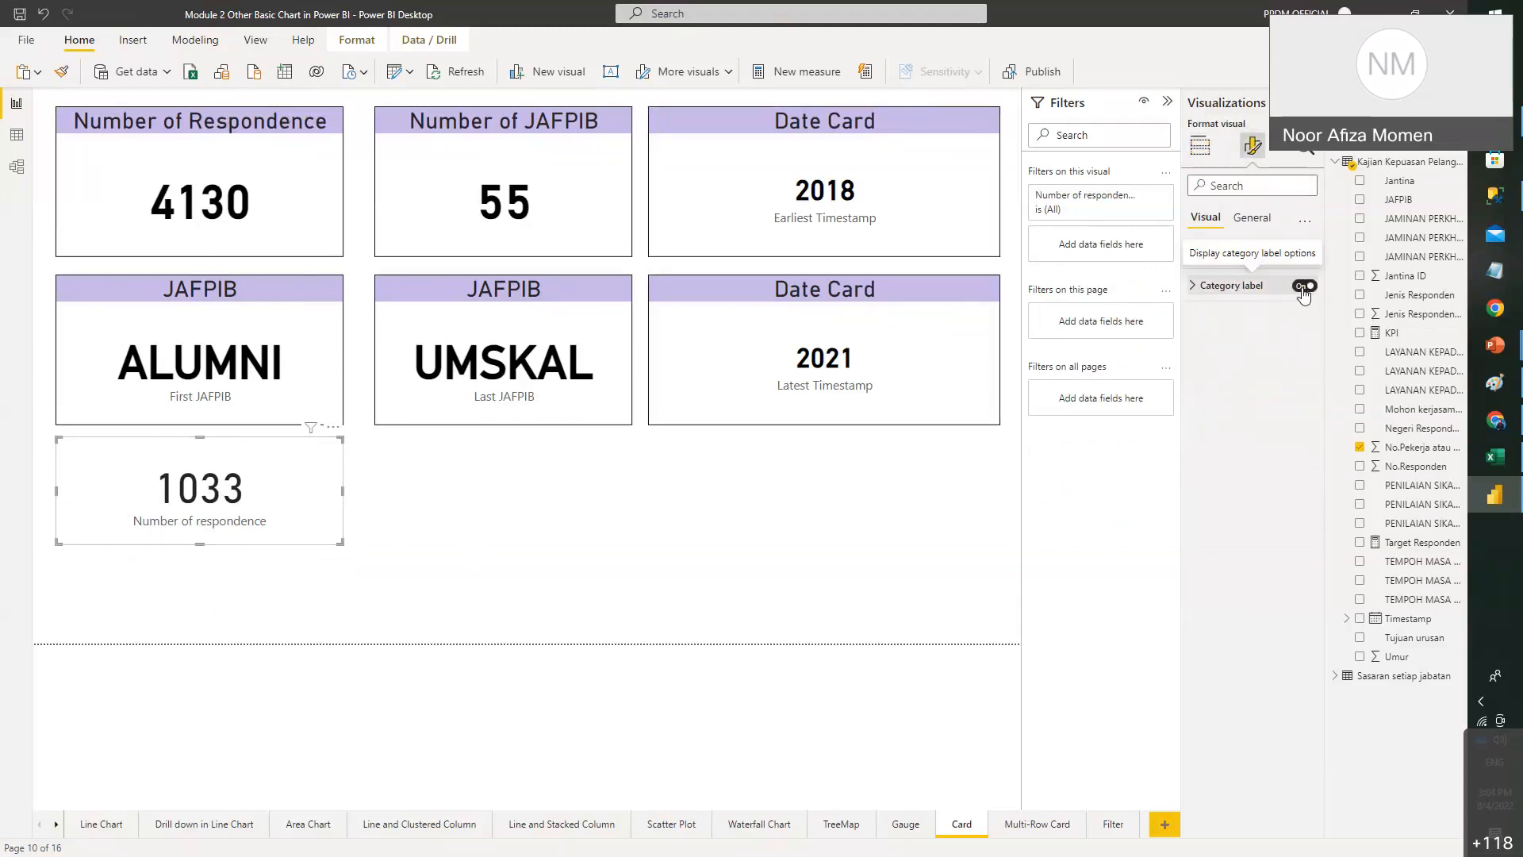
left_click(1304, 288)
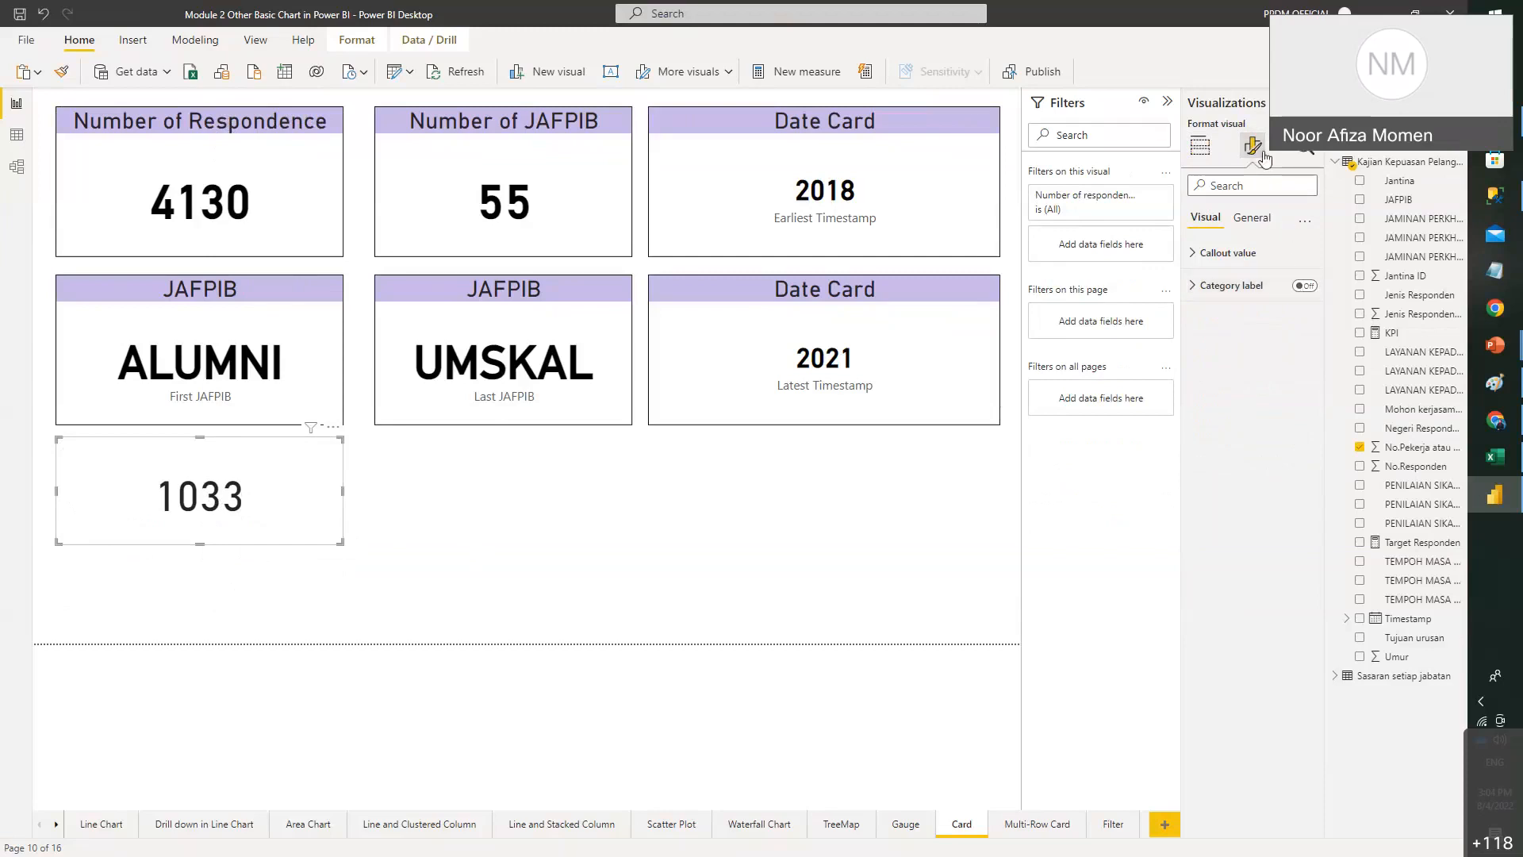
- Turn on the card's title and set its text to 'Number of respondence'
left_click(1258, 222)
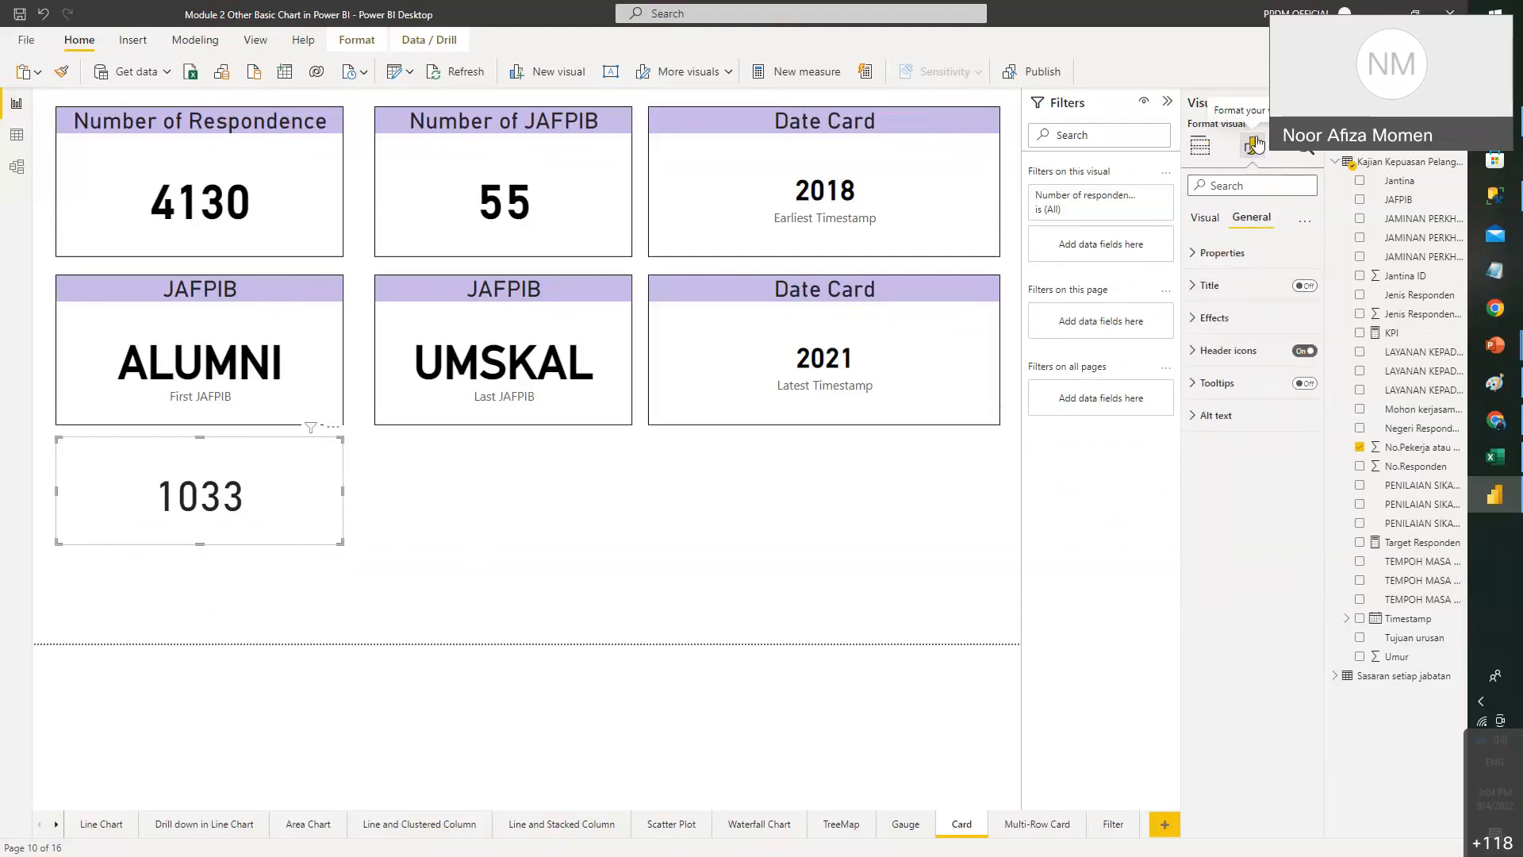
left_click(1305, 286)
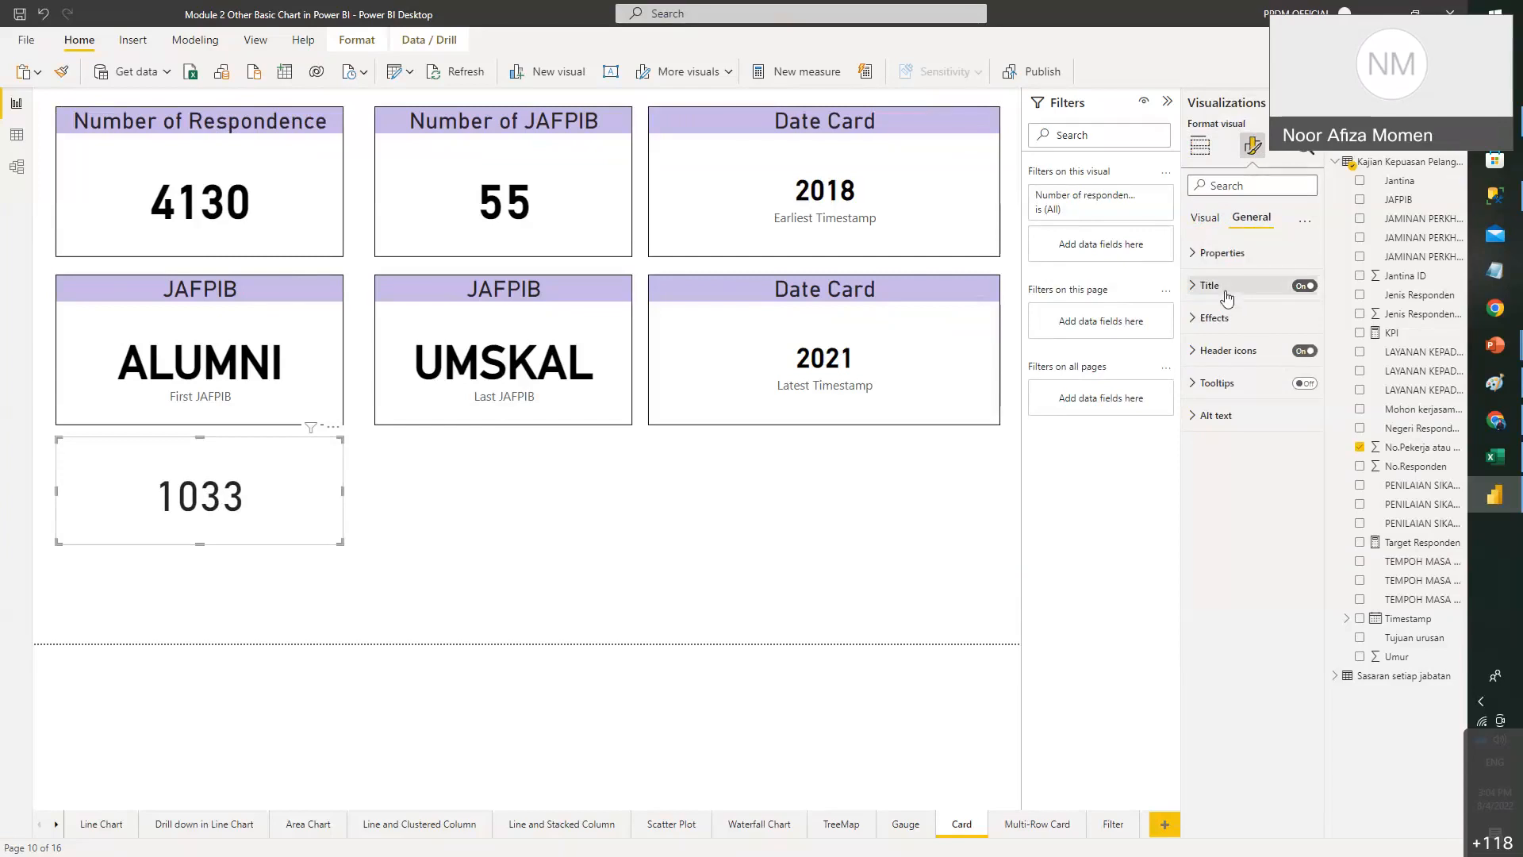
left_click(1254, 287)
left_click(1250, 333)
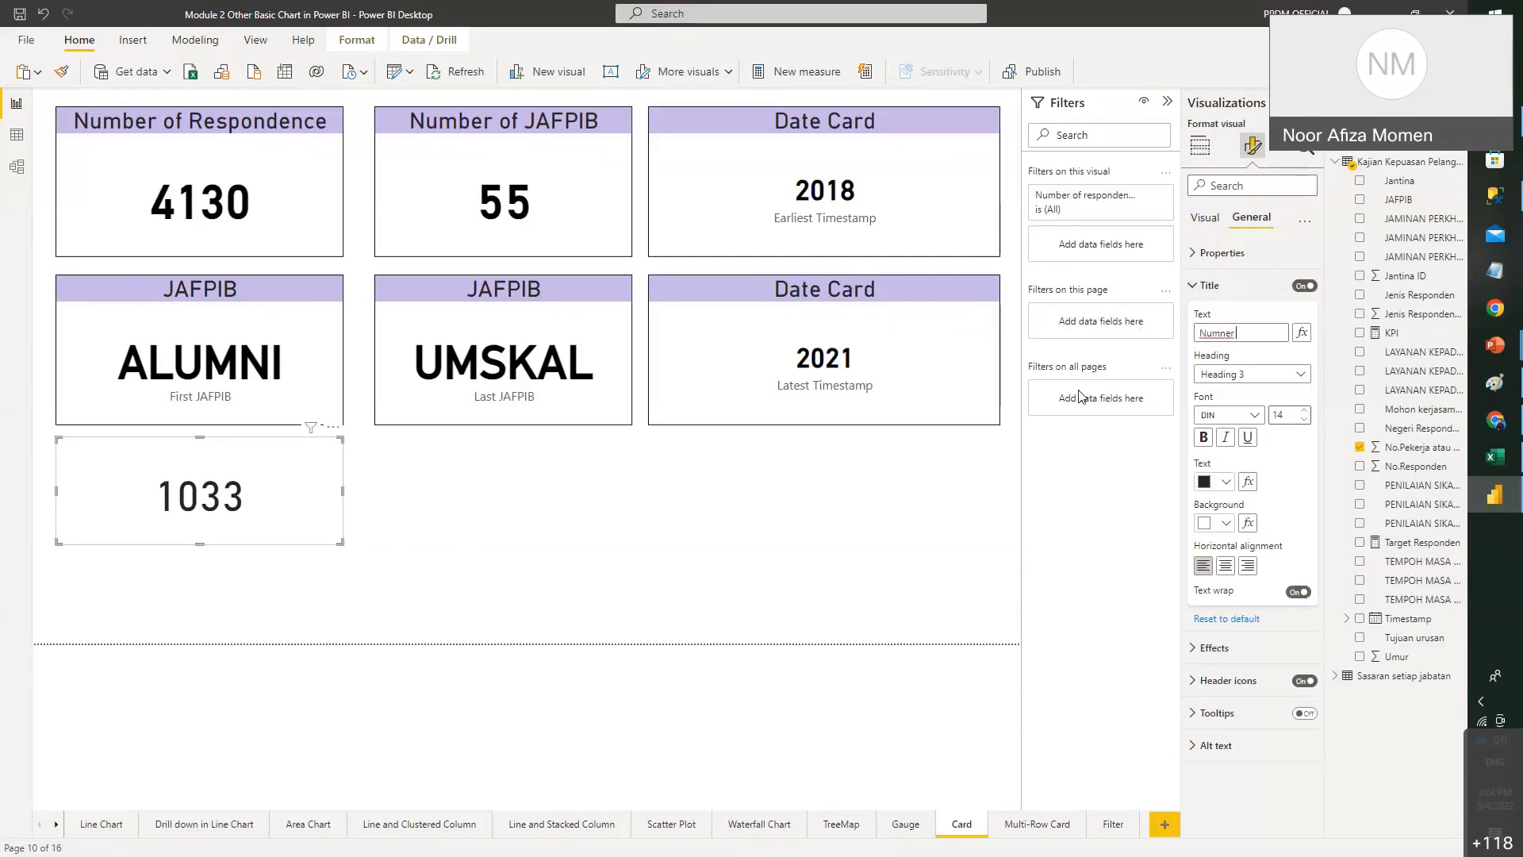
key("BackSpace")
key("BackSpace")
type("ber of res")
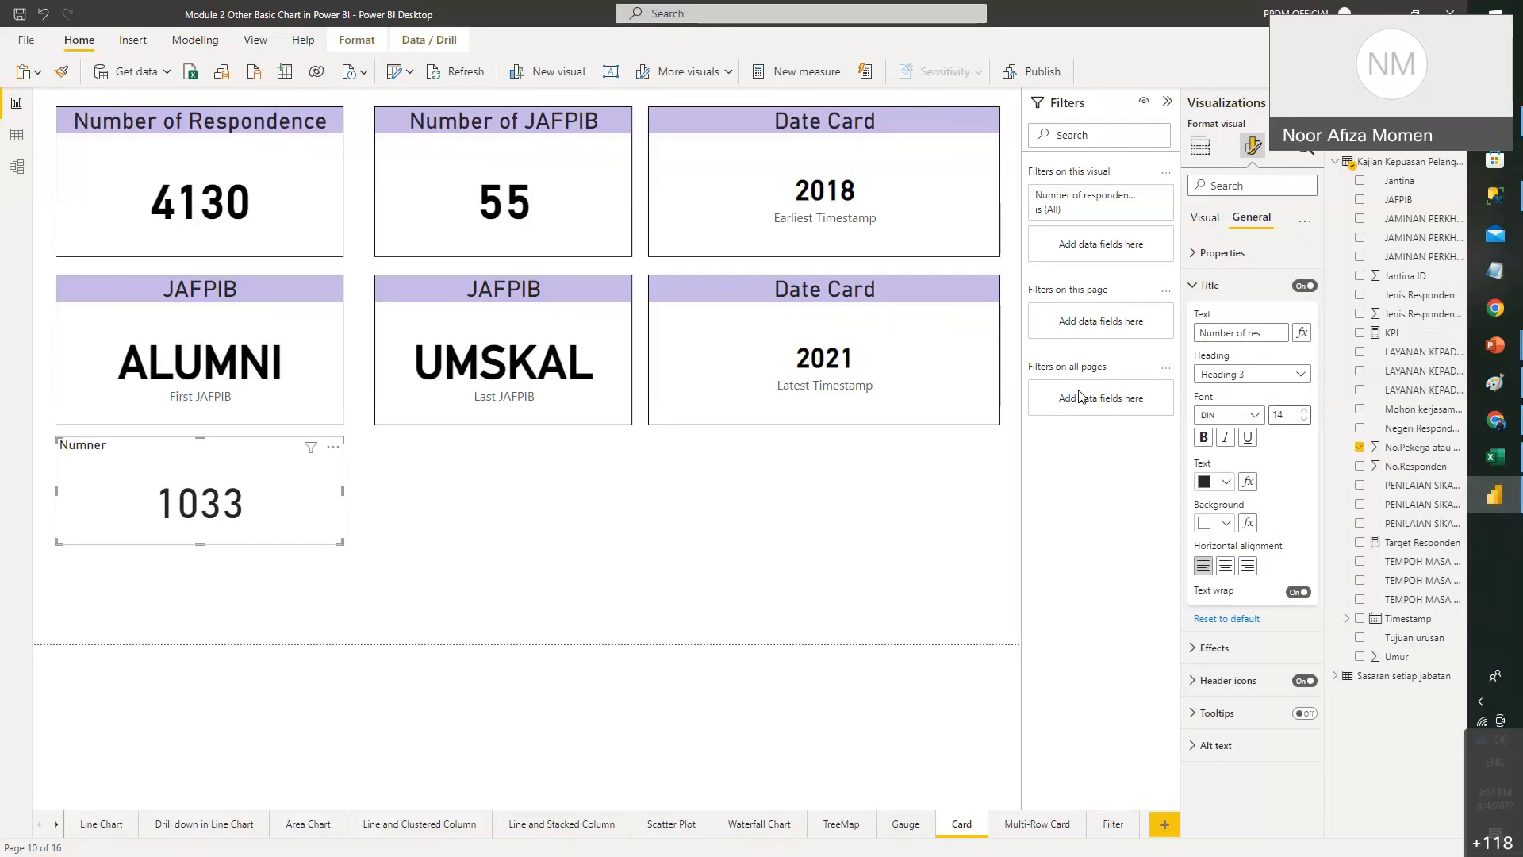
type("pondence")
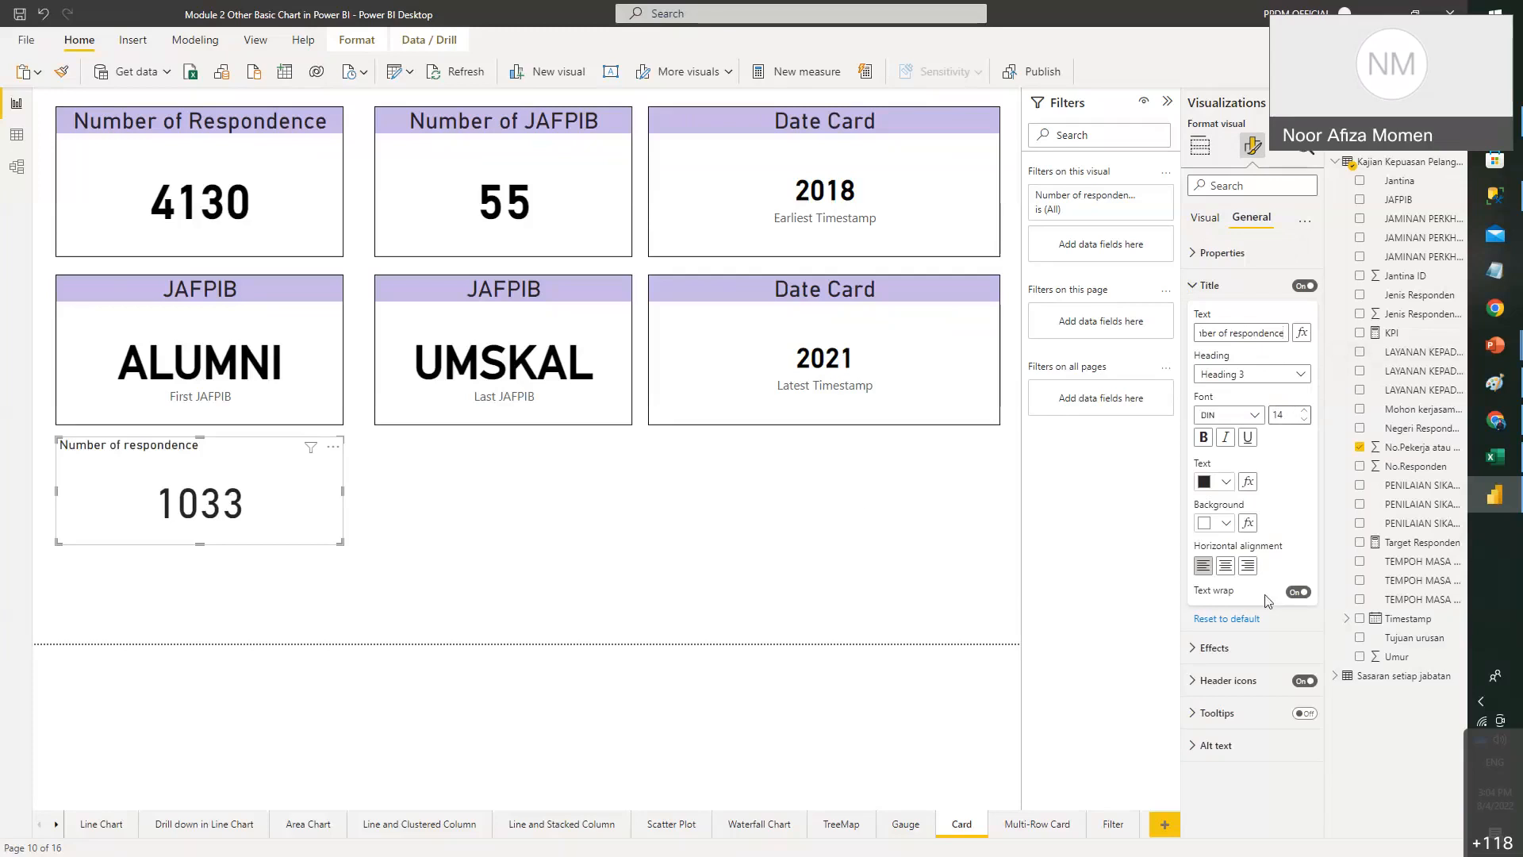
- Centre the title on a lavender background and shrink the card slightly
left_click(1226, 566)
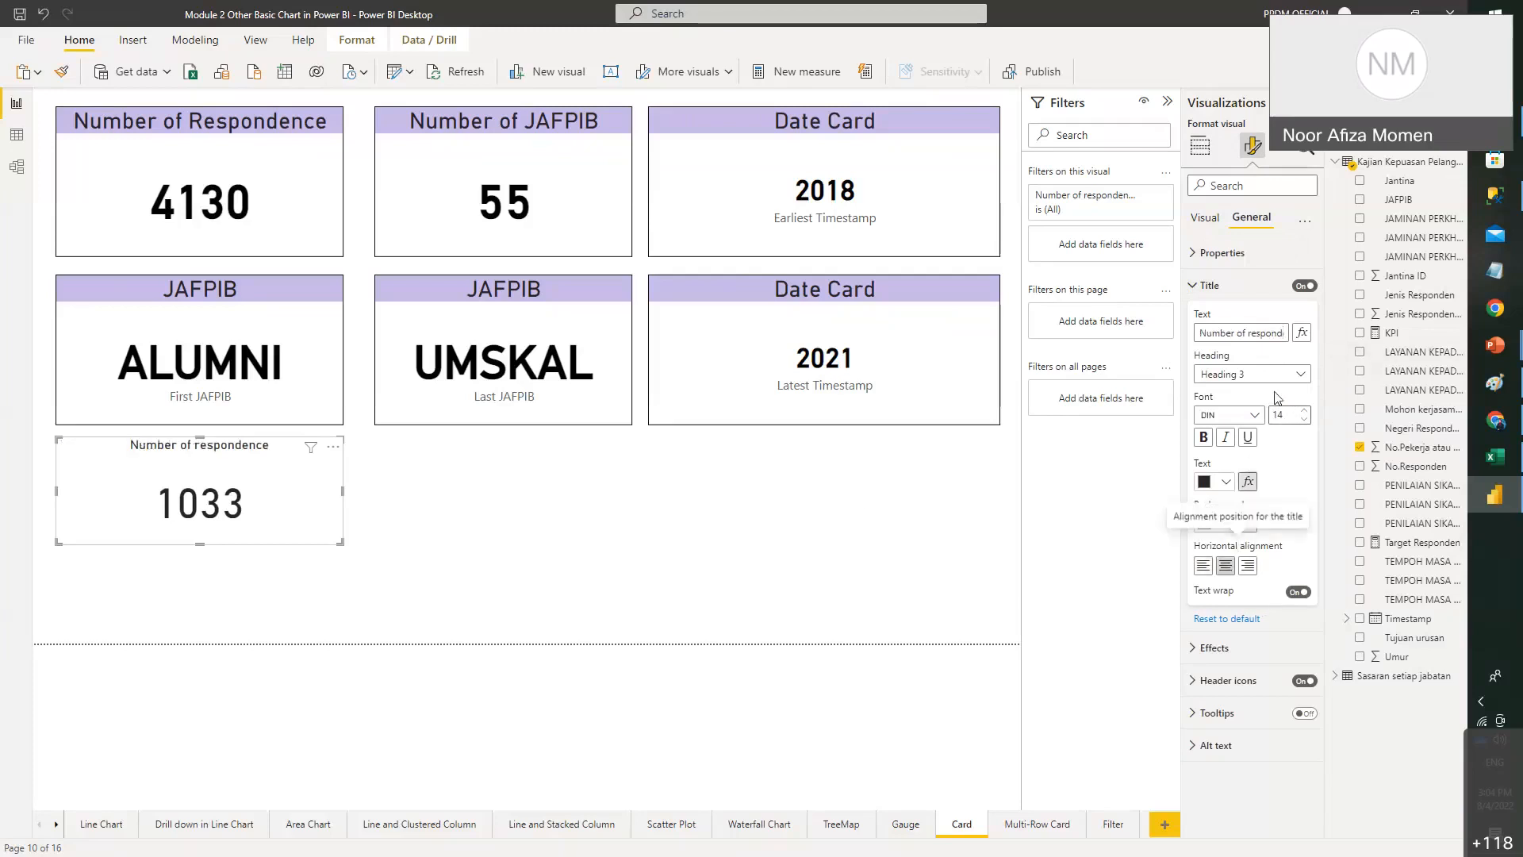
left_click(1226, 524)
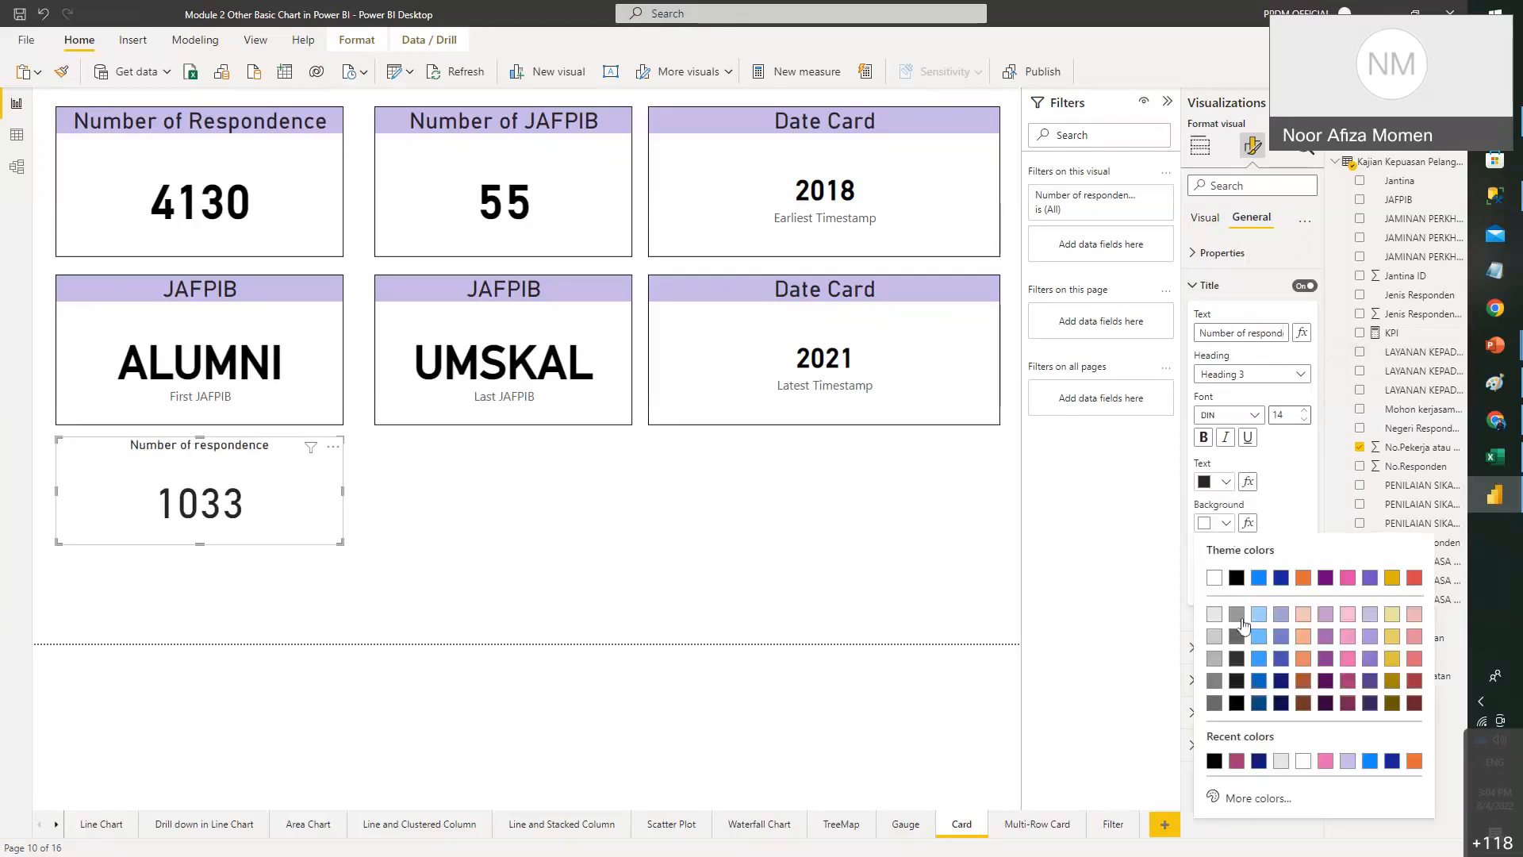
left_click(1369, 615)
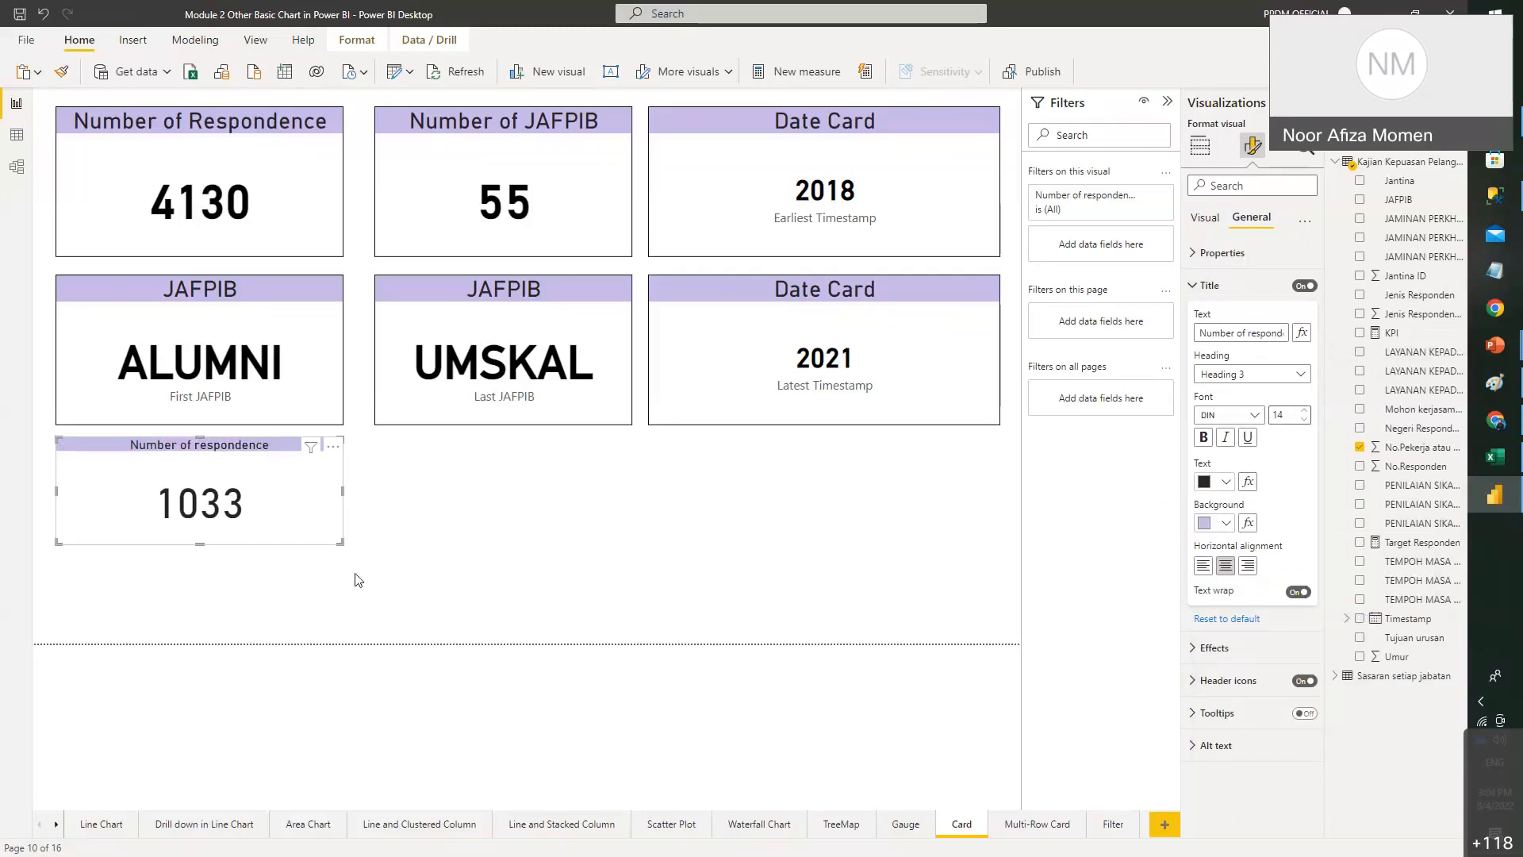
left_click_drag(337, 540, 332, 525)
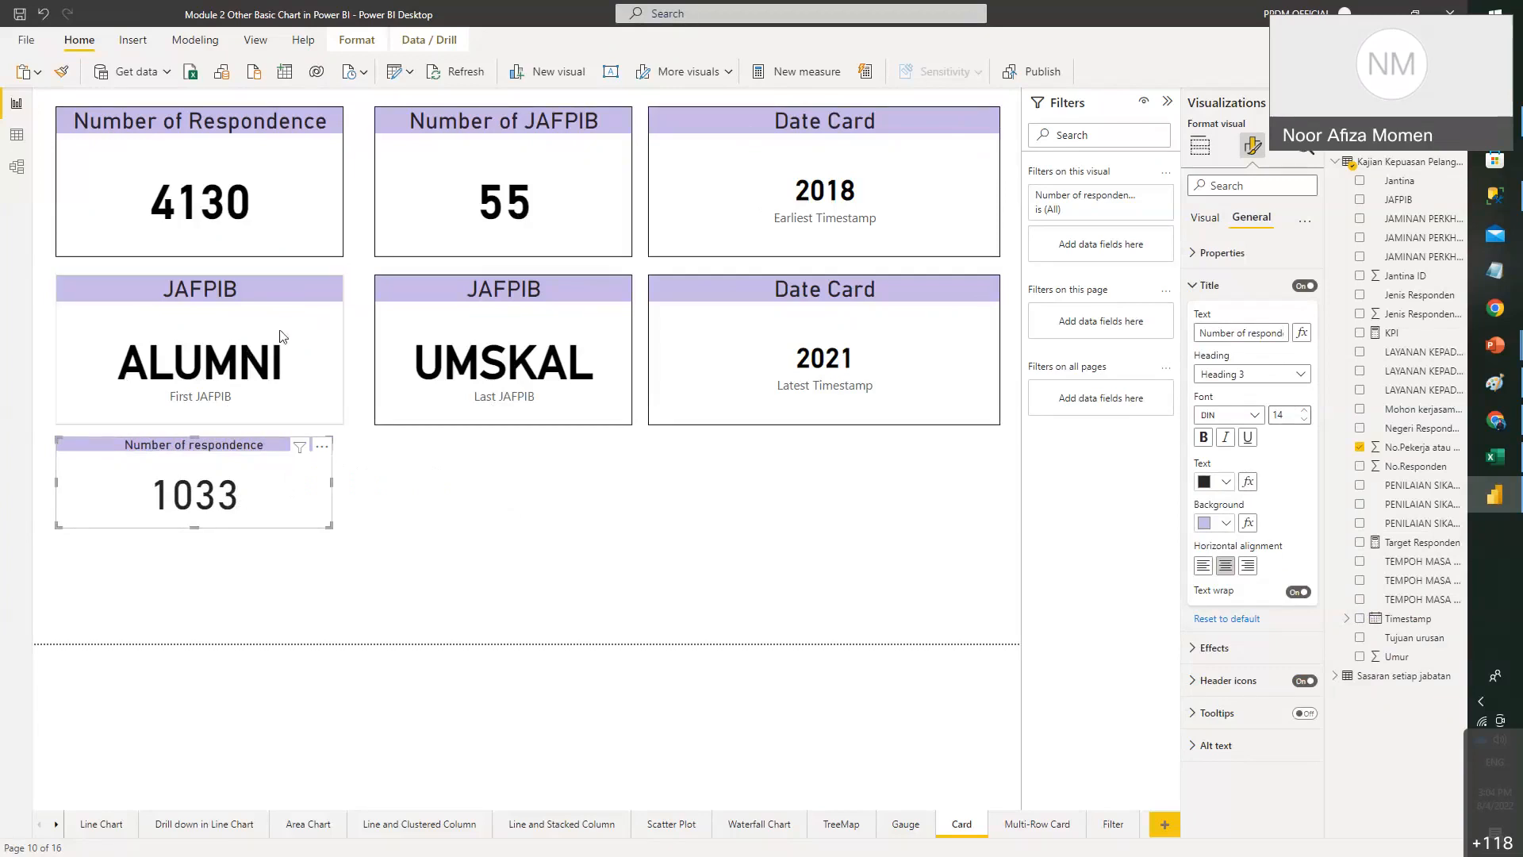
- Bring the PowerPoint deck forward and show slide 27, Text Card
mouse_move(1504, 346)
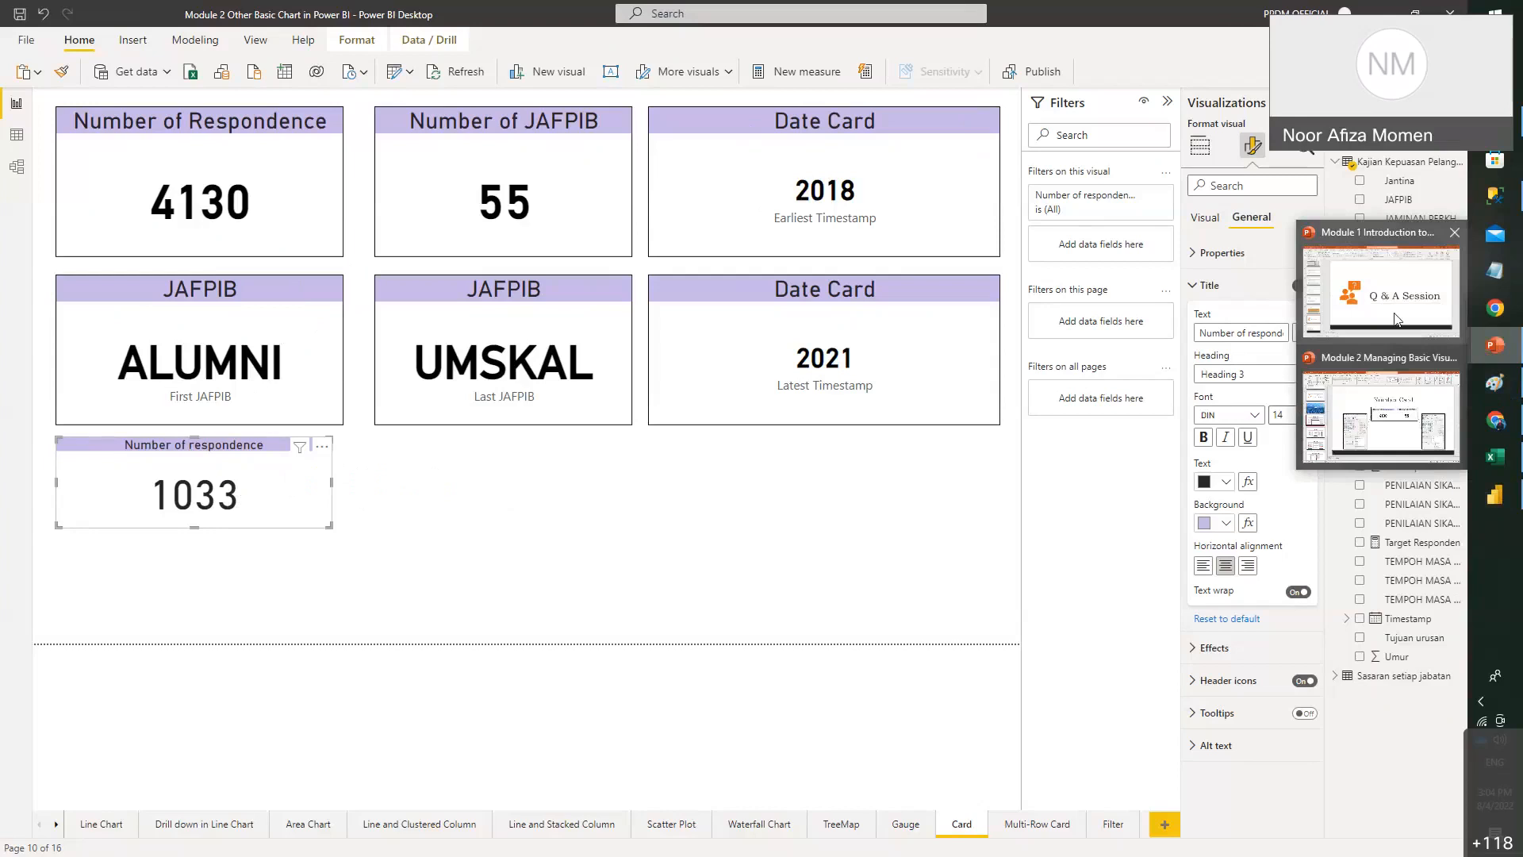
left_click(1381, 414)
left_click(159, 587)
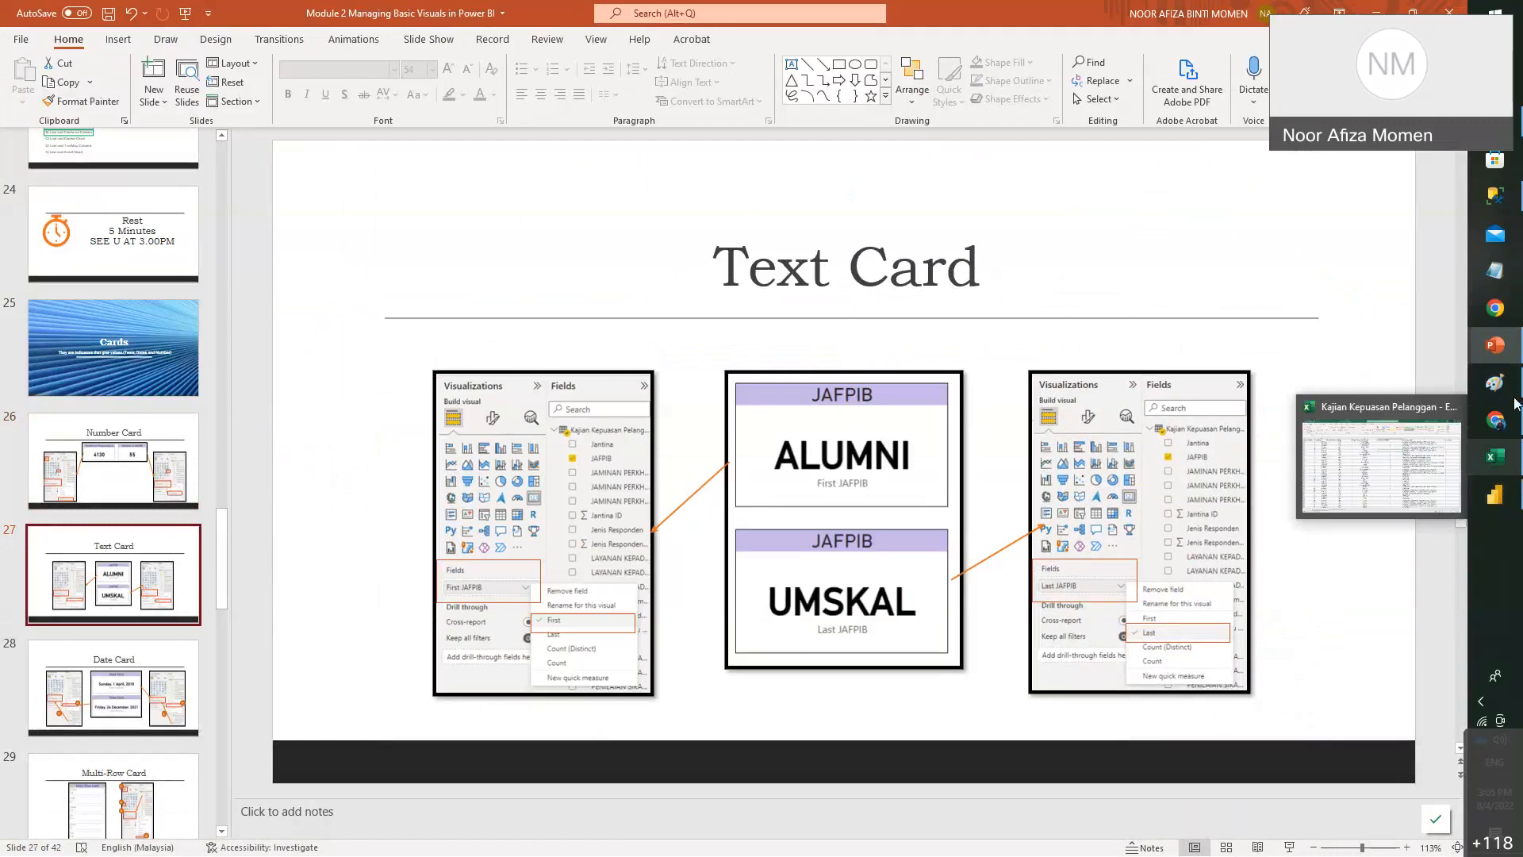
- Back in Power BI, add a card showing the Last JAFPIB value, UMSKAL
left_click(1500, 500)
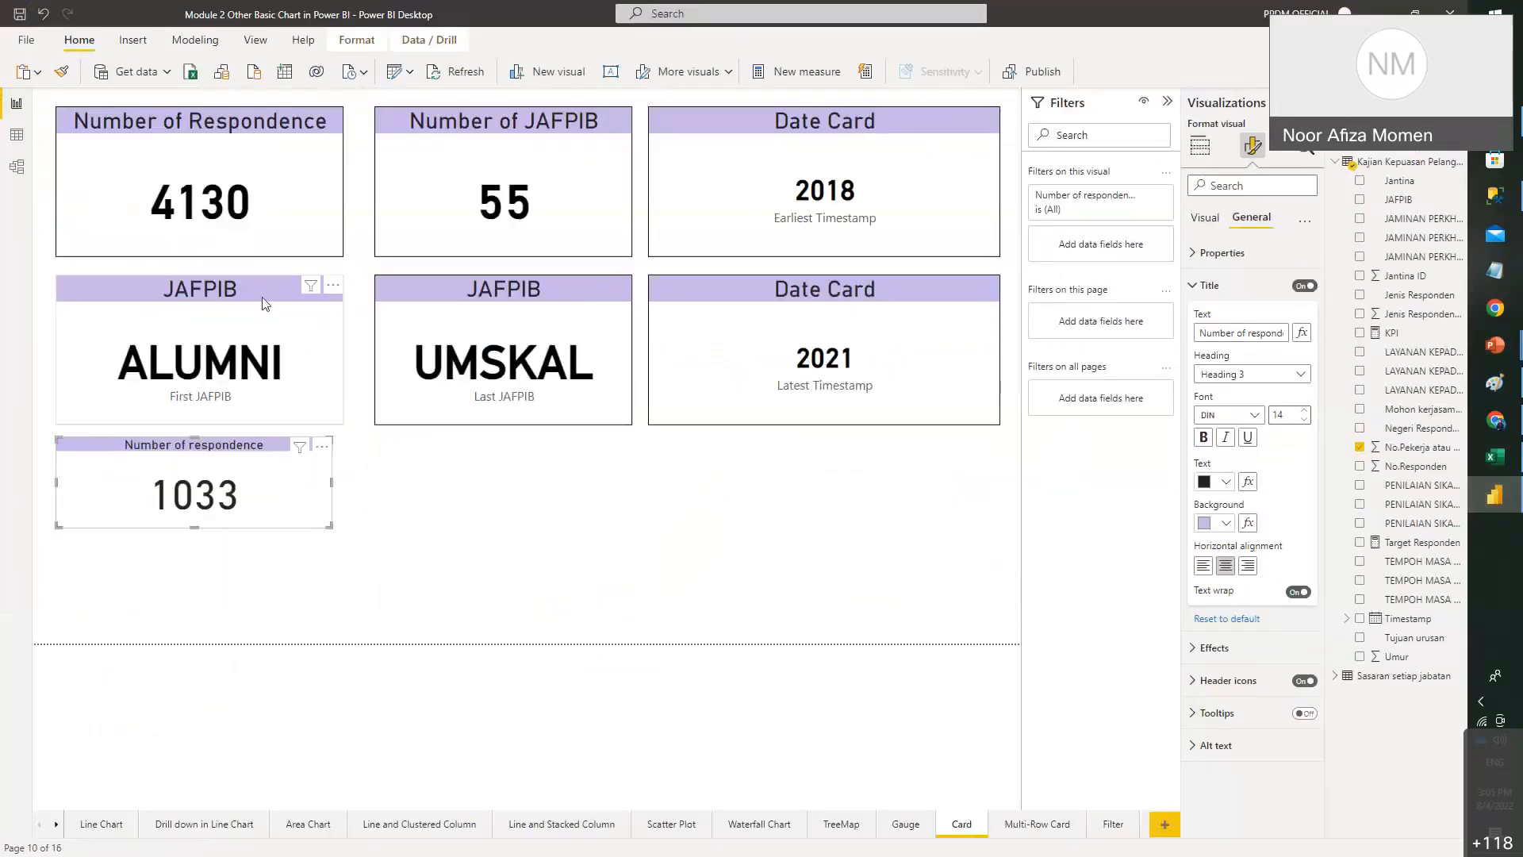
left_click(210, 316)
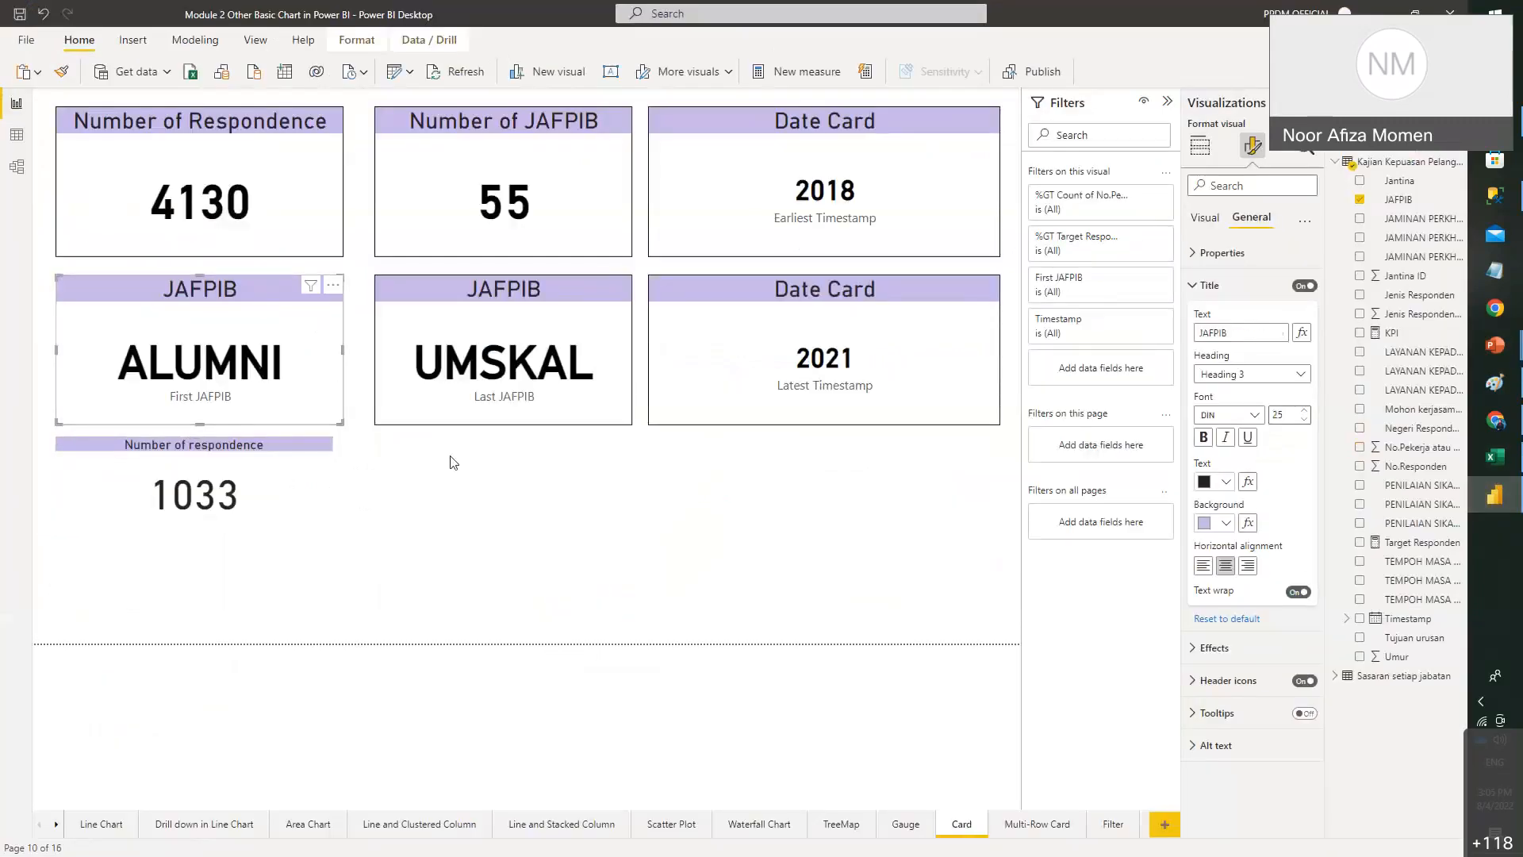
left_click(547, 558)
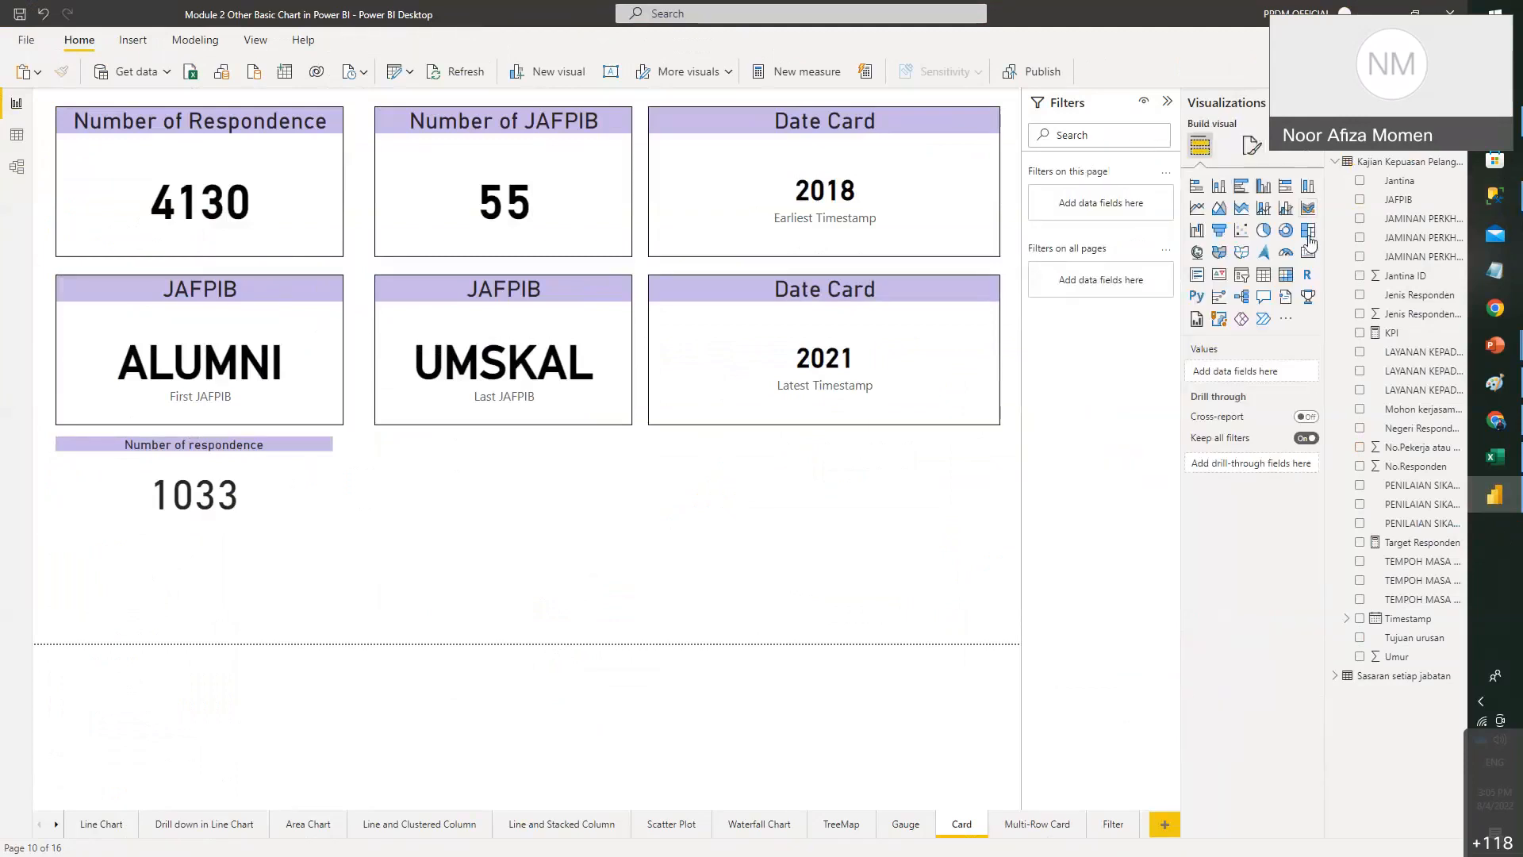
left_click(1308, 253)
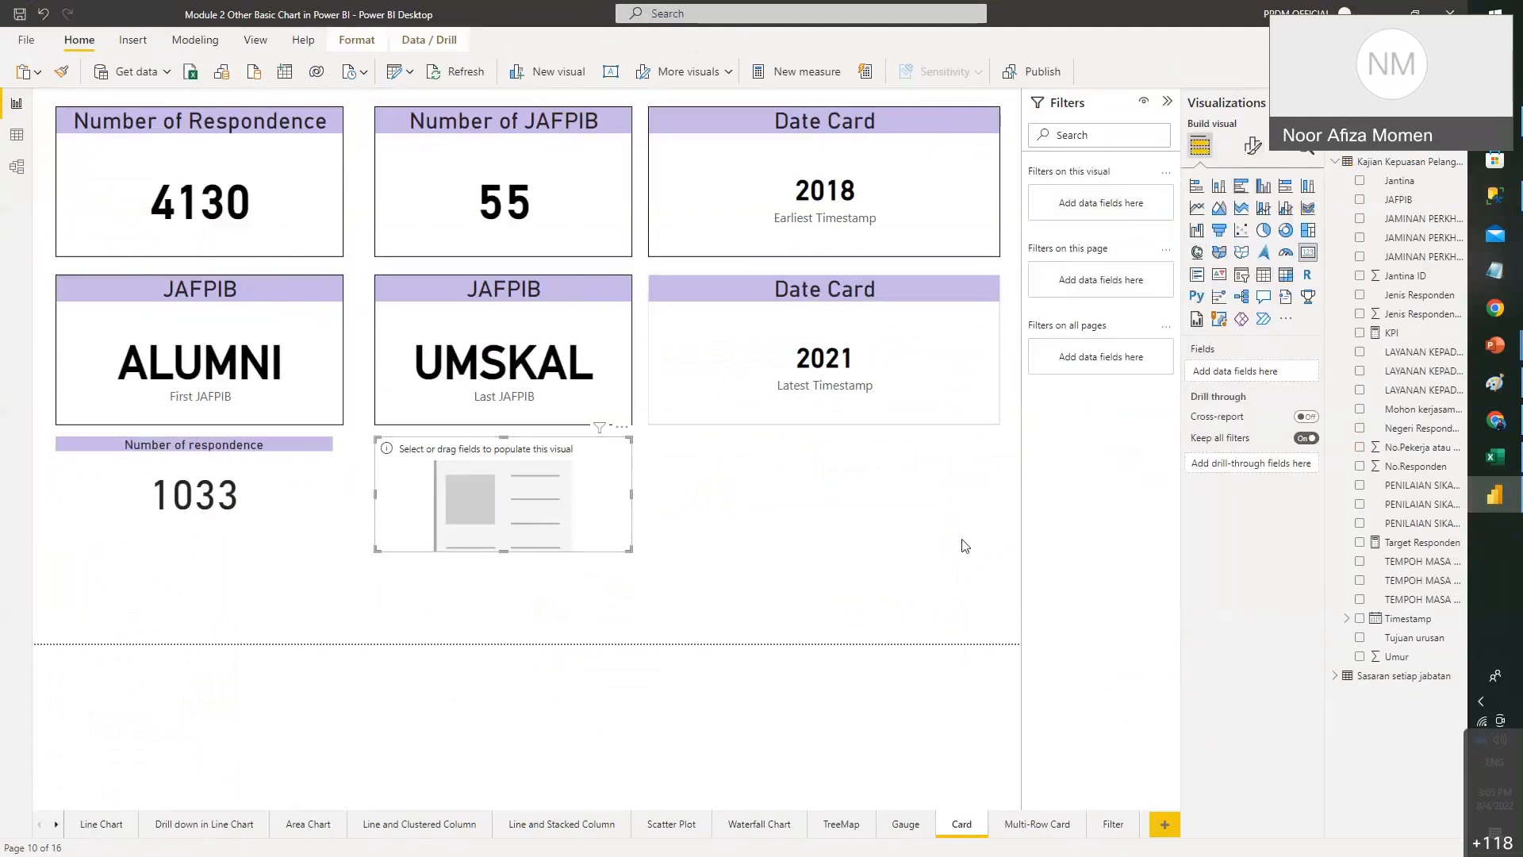
left_click_drag(1368, 243, 1247, 365)
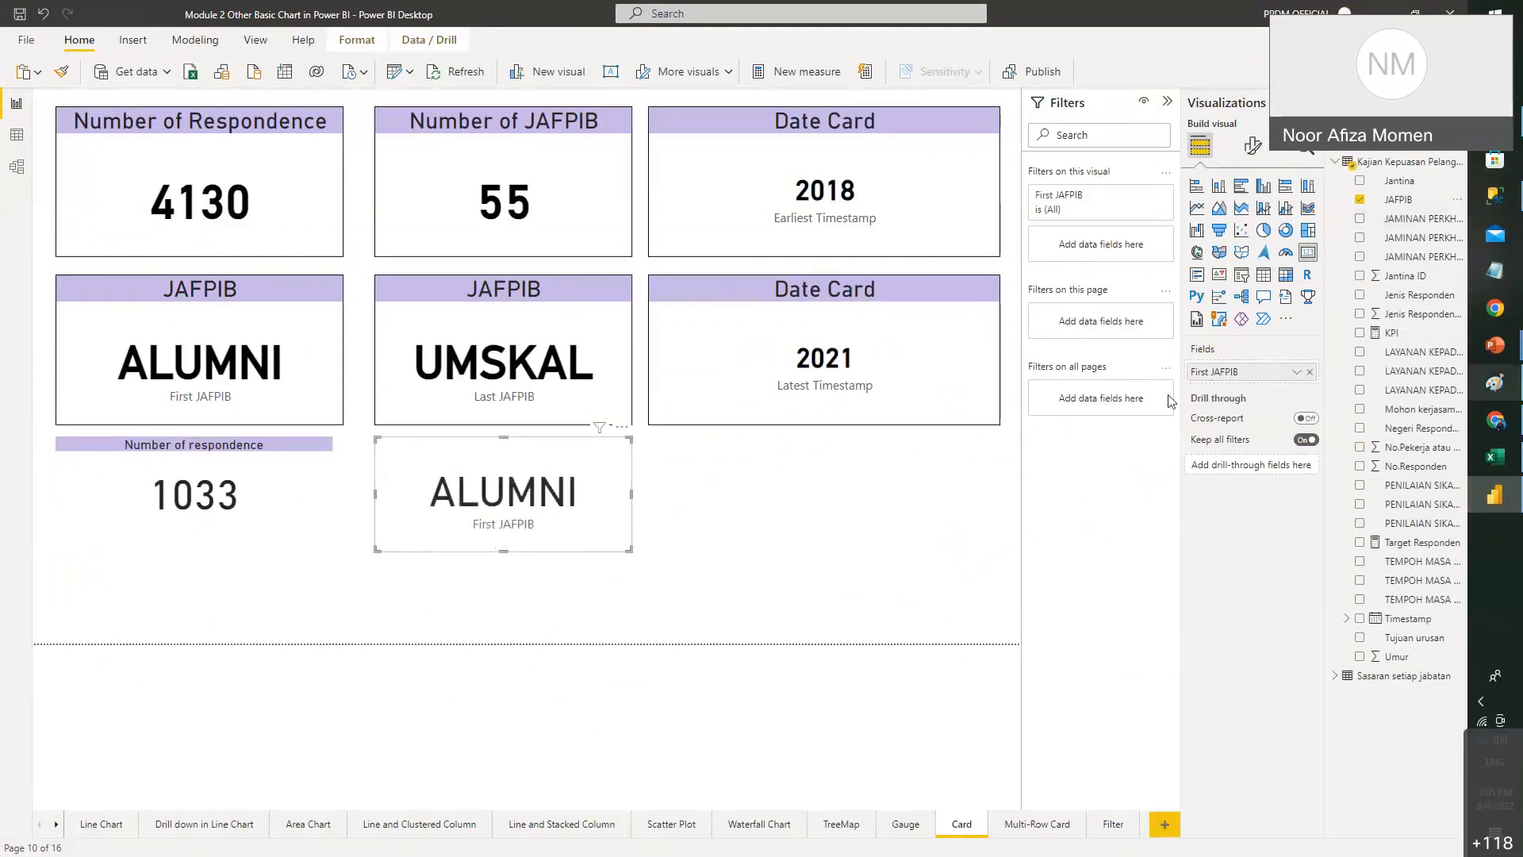
left_click(1297, 373)
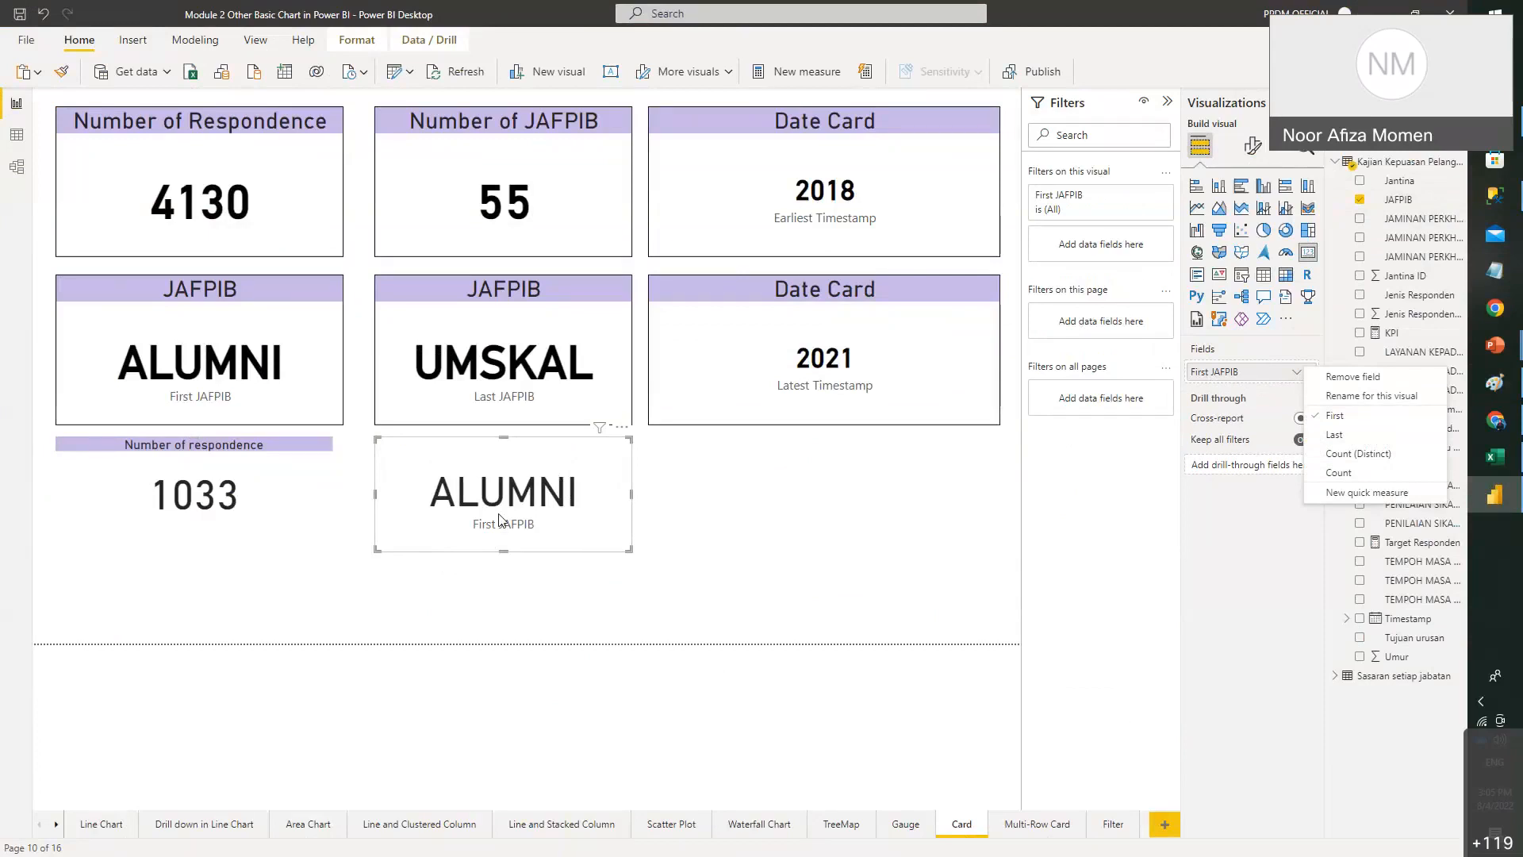
left_click(1341, 437)
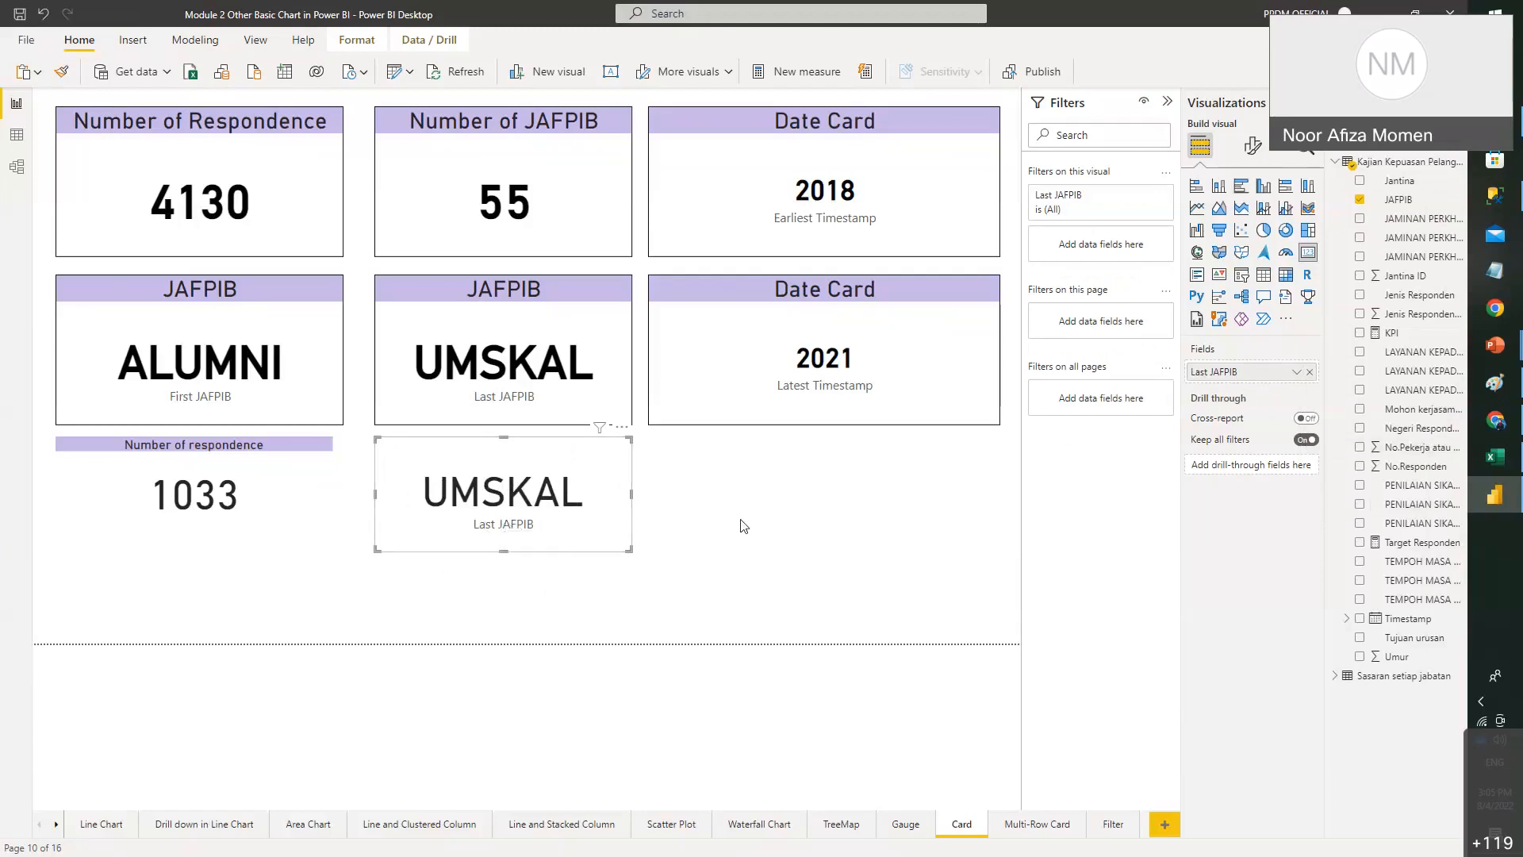
left_click(879, 500)
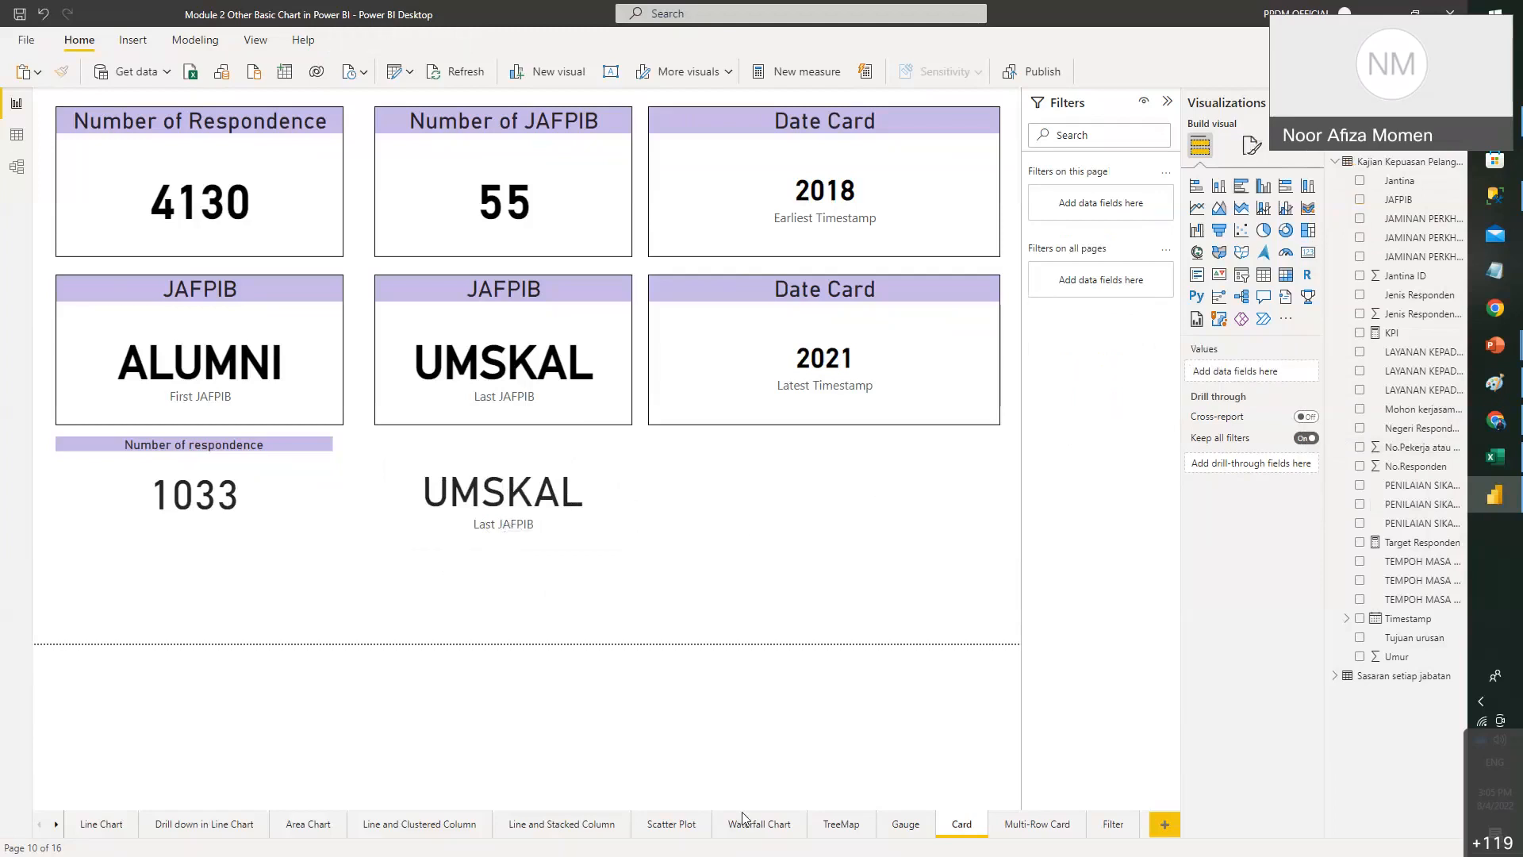
left_click(455, 827)
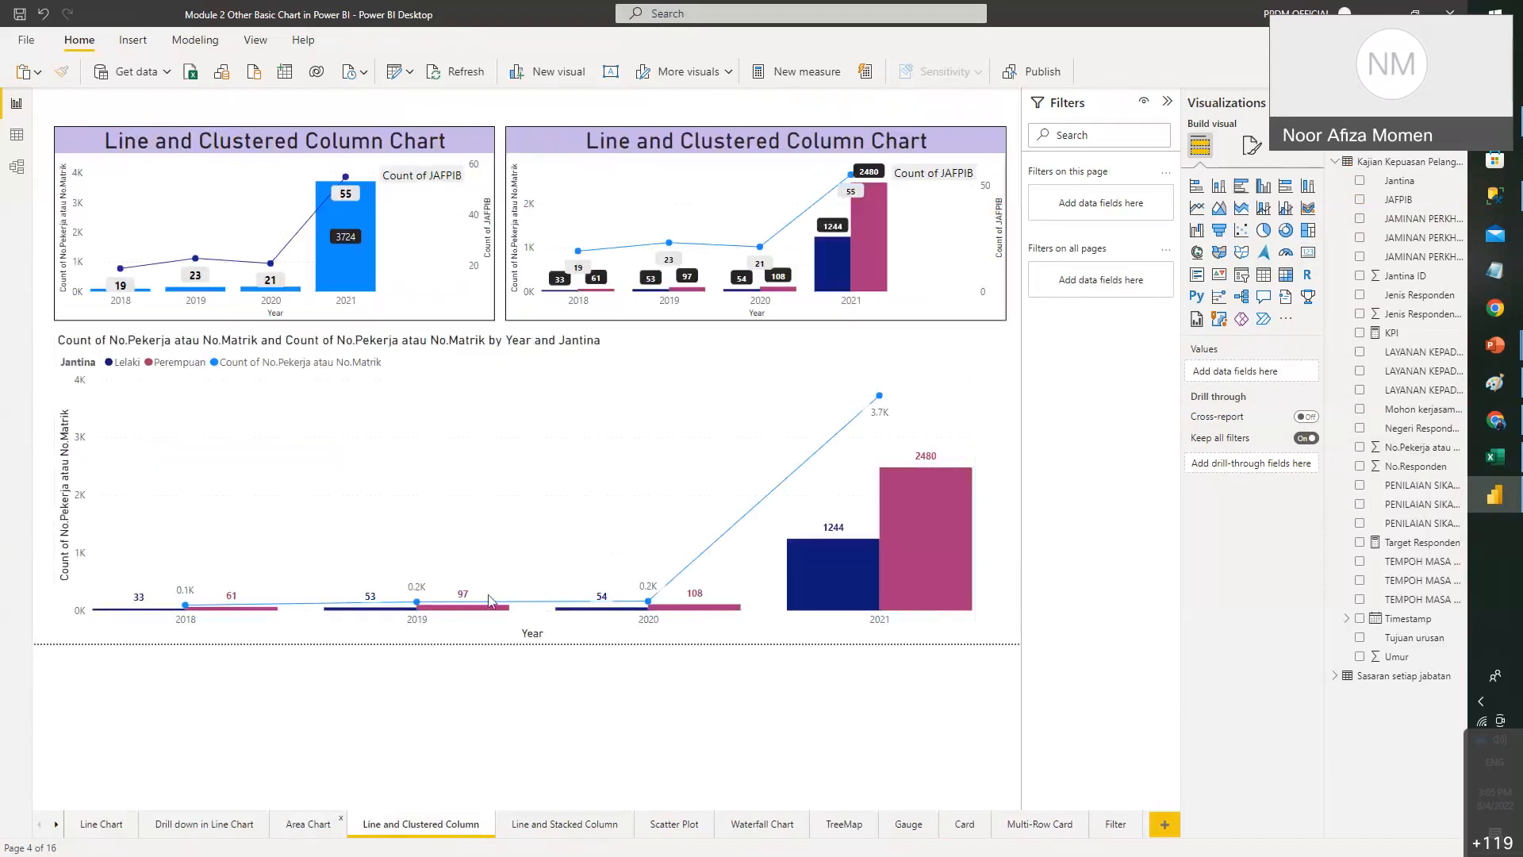
- Paste a copy of the top area chart onto the Card page, then delete it
left_click(310, 825)
left_click(456, 160)
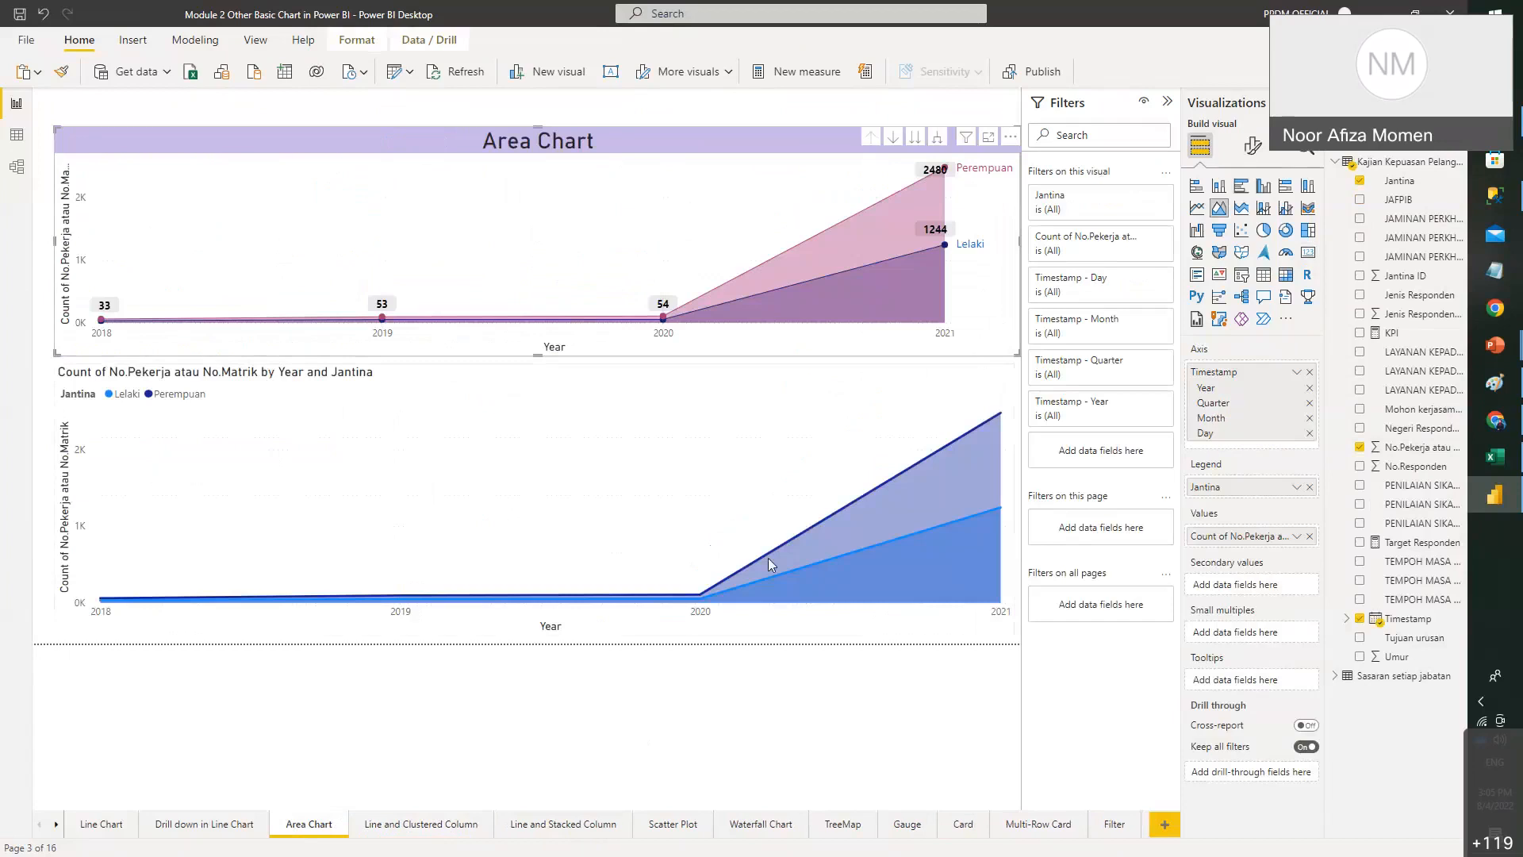
left_click(975, 834)
key("ctrl+v")
left_click_drag(663, 152, 947, 277)
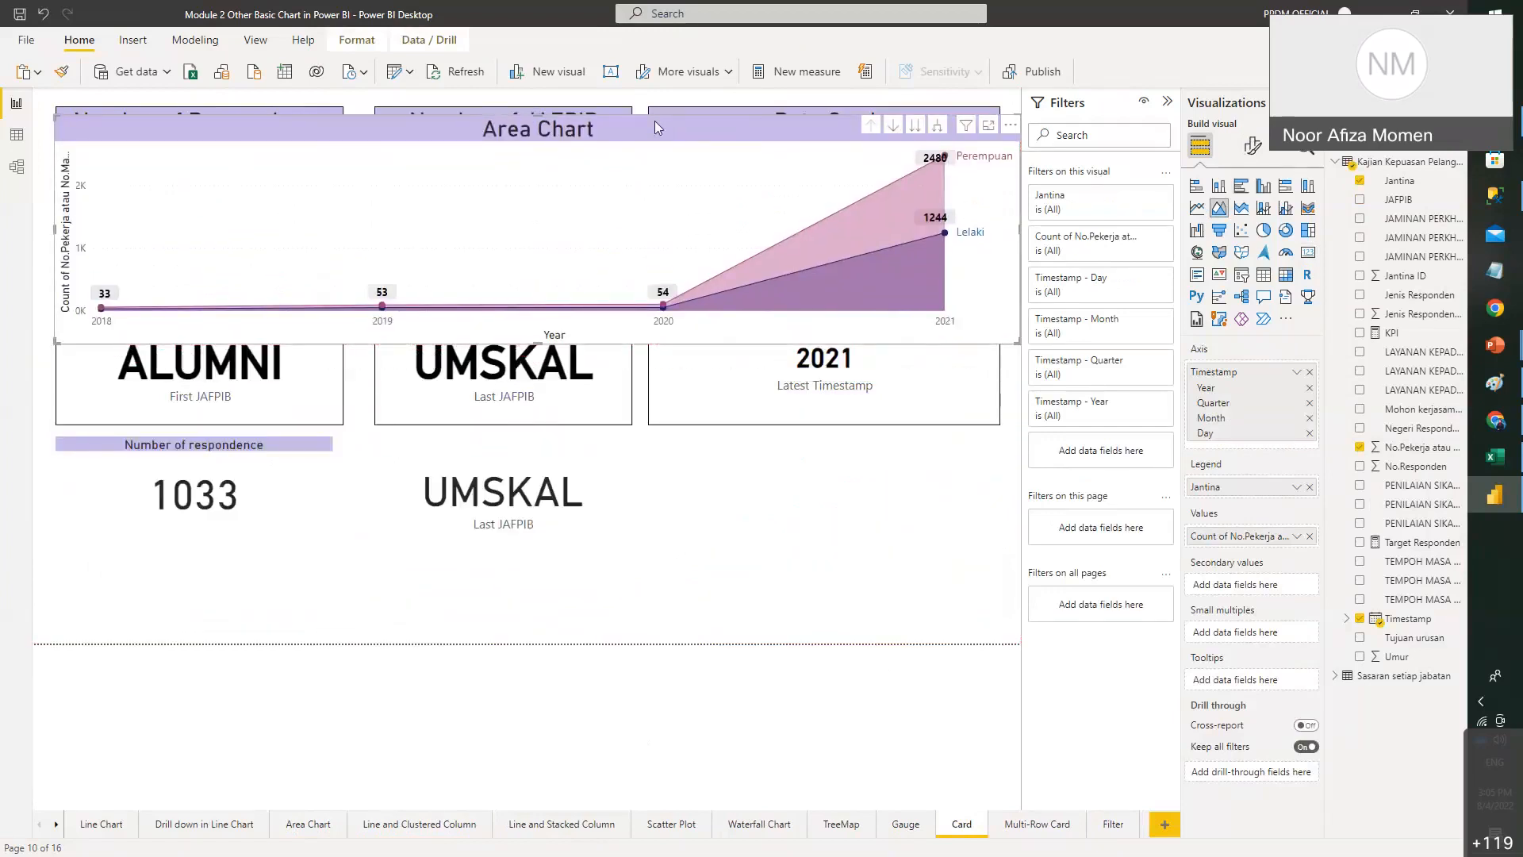
mouse_move(863, 268)
key("Delete")
- Browse the Line Chart, Drill down in Line Chart and Area Chart pages
left_click(102, 825)
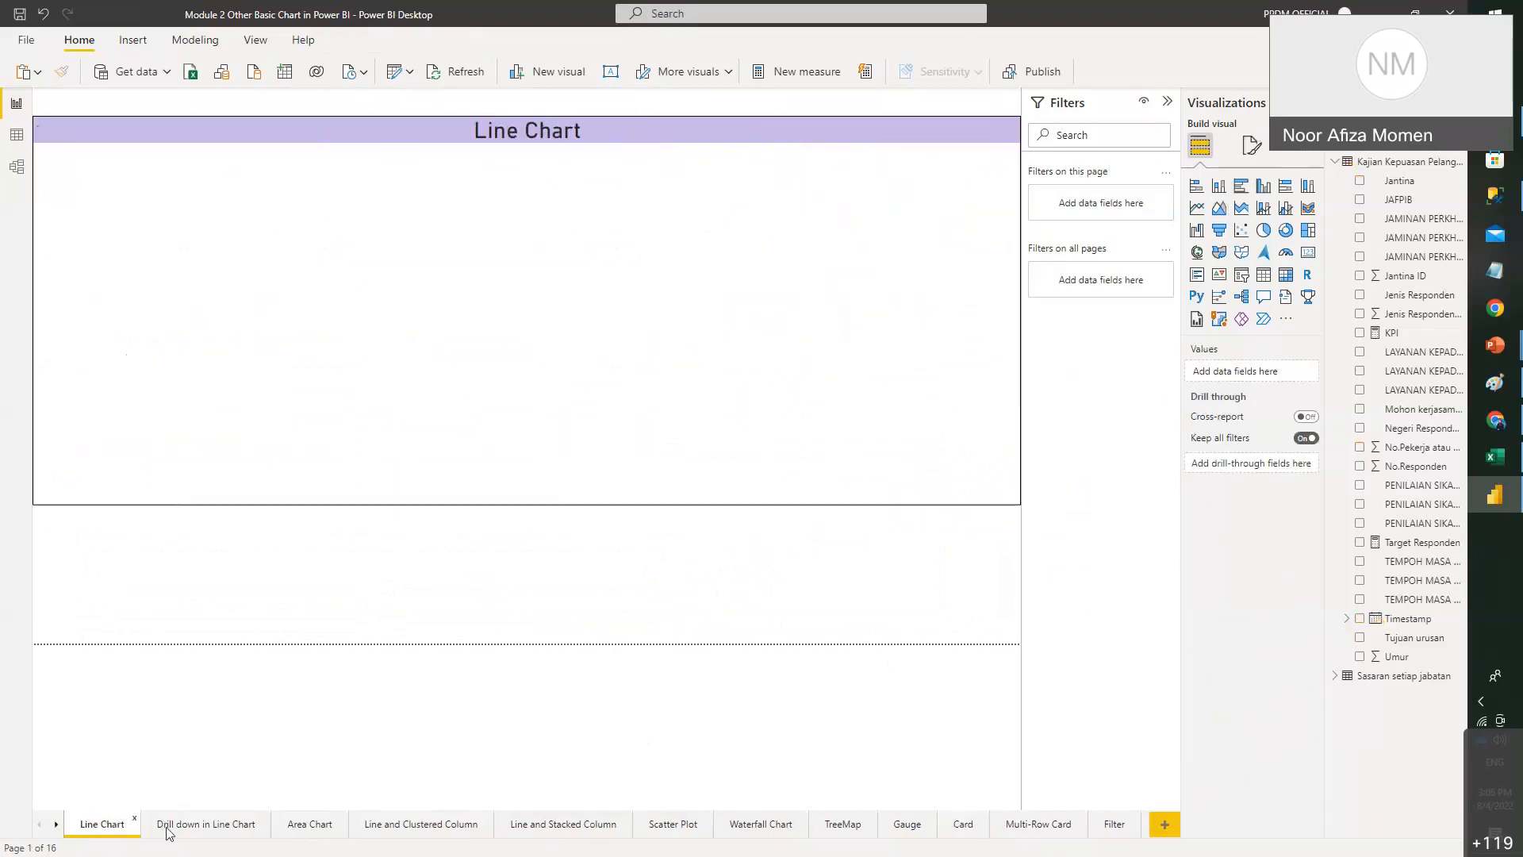
left_click(180, 826)
left_click(282, 826)
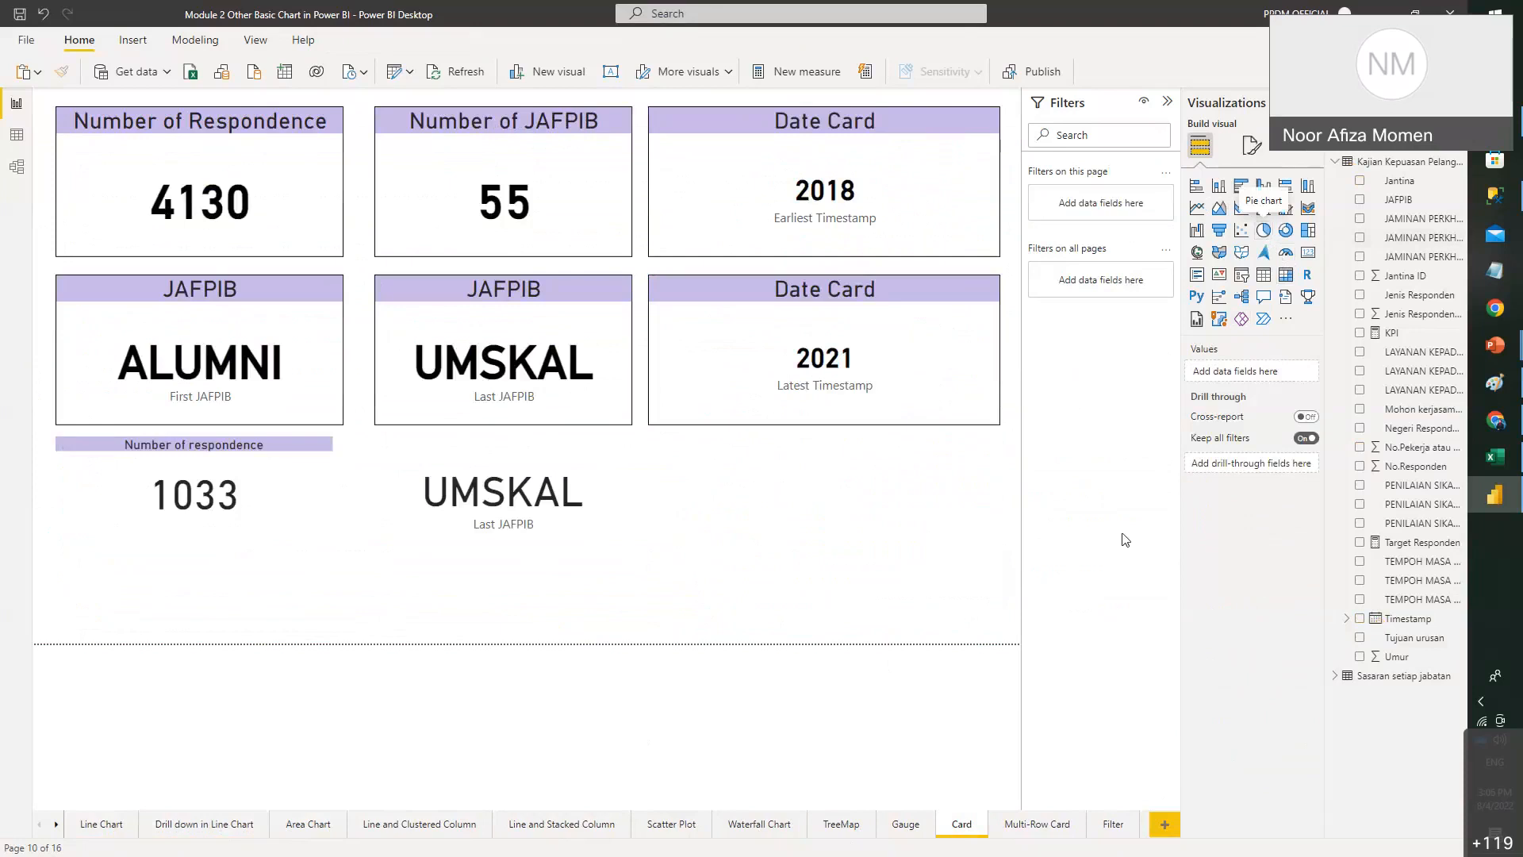
- Build the pie with JAFPIB as Legend and Count of No.Pekerja atau No.Matrik as Values
left_click(1424, 201)
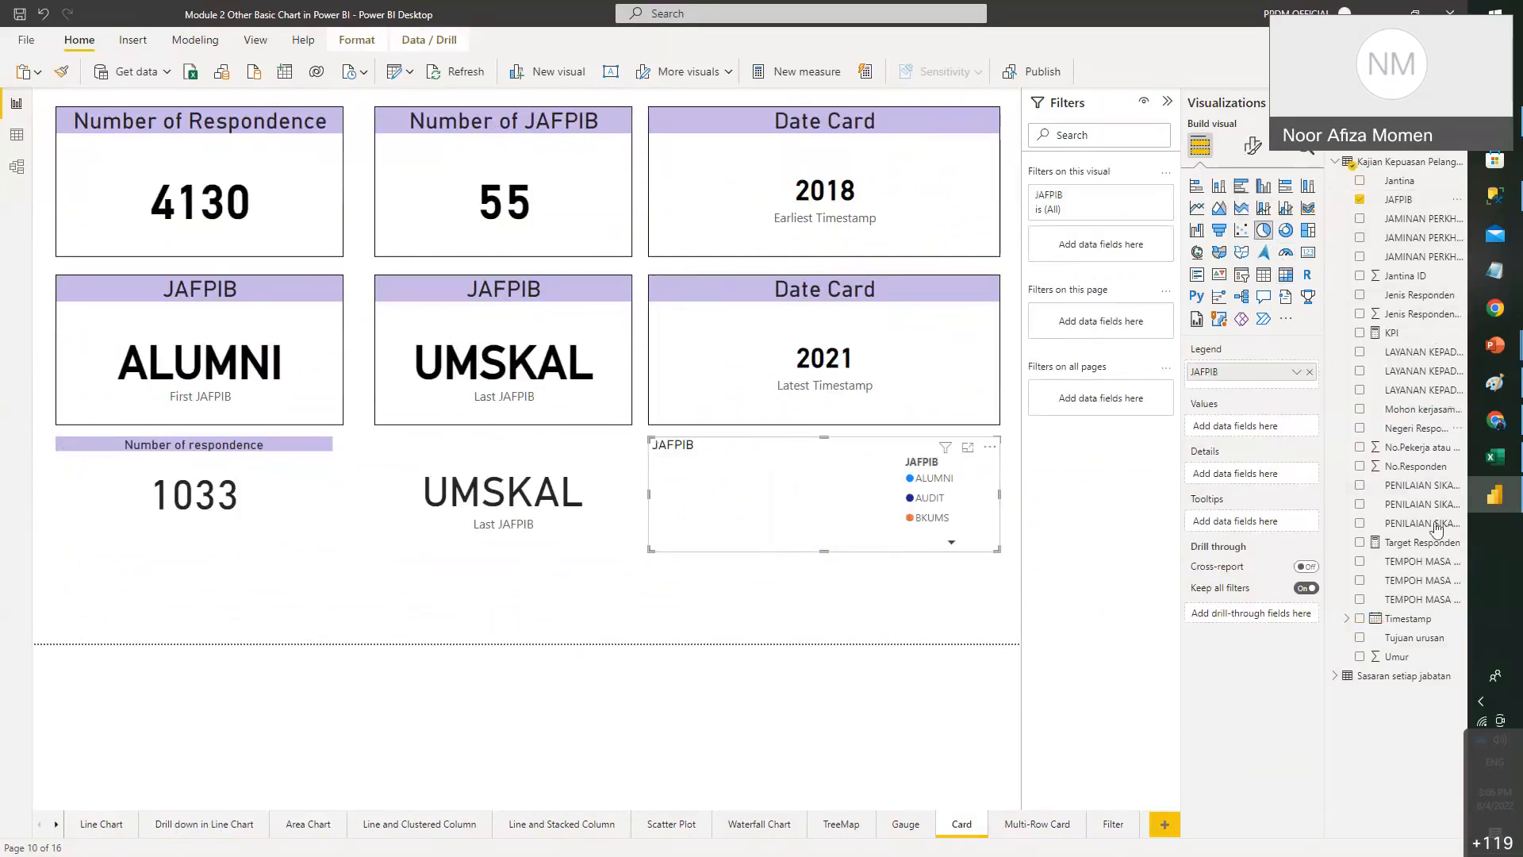
left_click(1424, 448)
left_click(1297, 426)
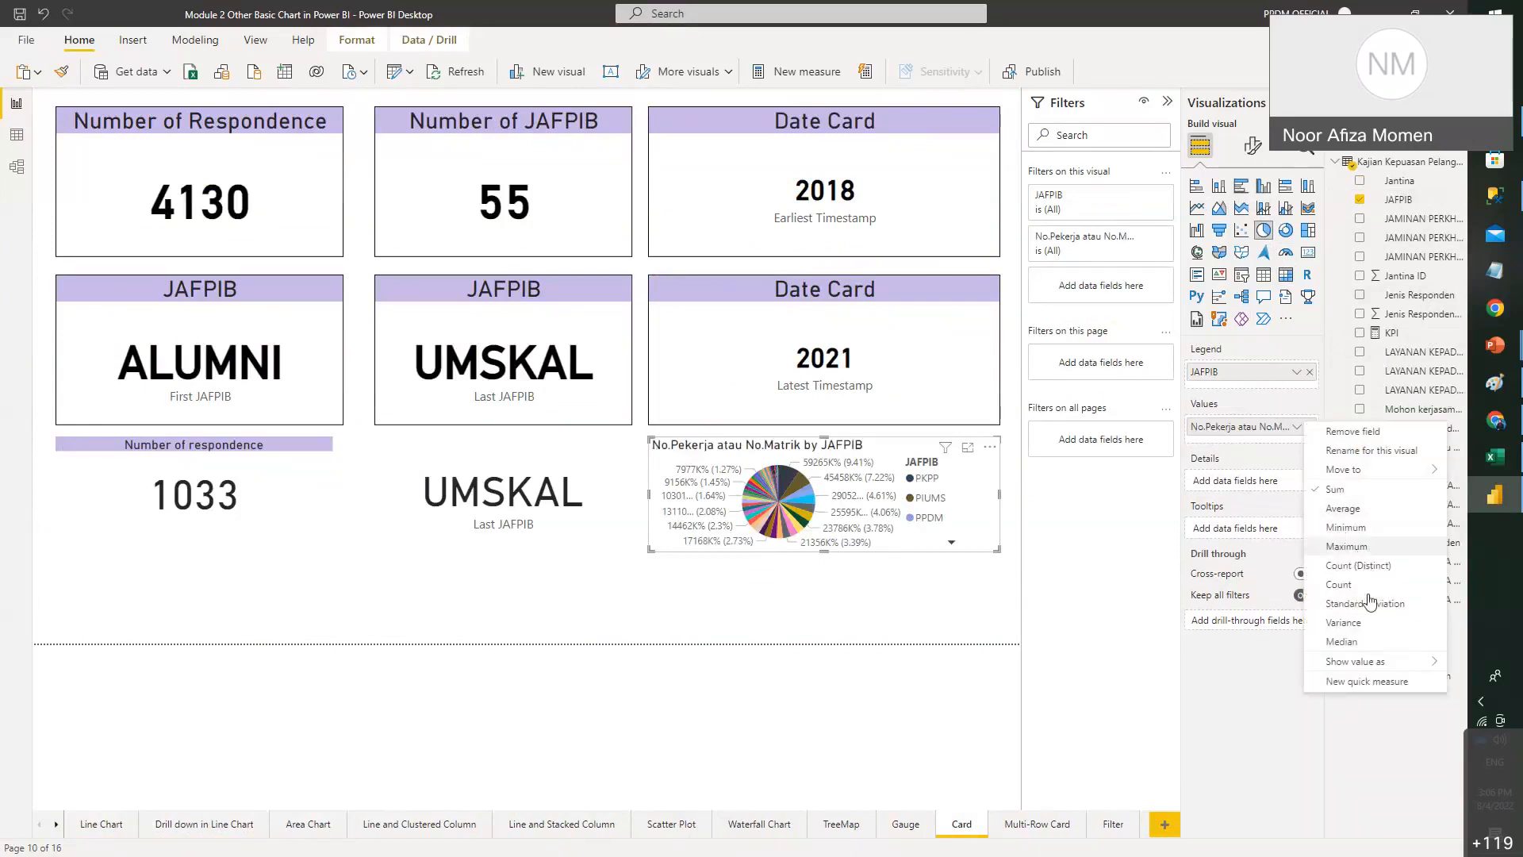
left_click(1368, 584)
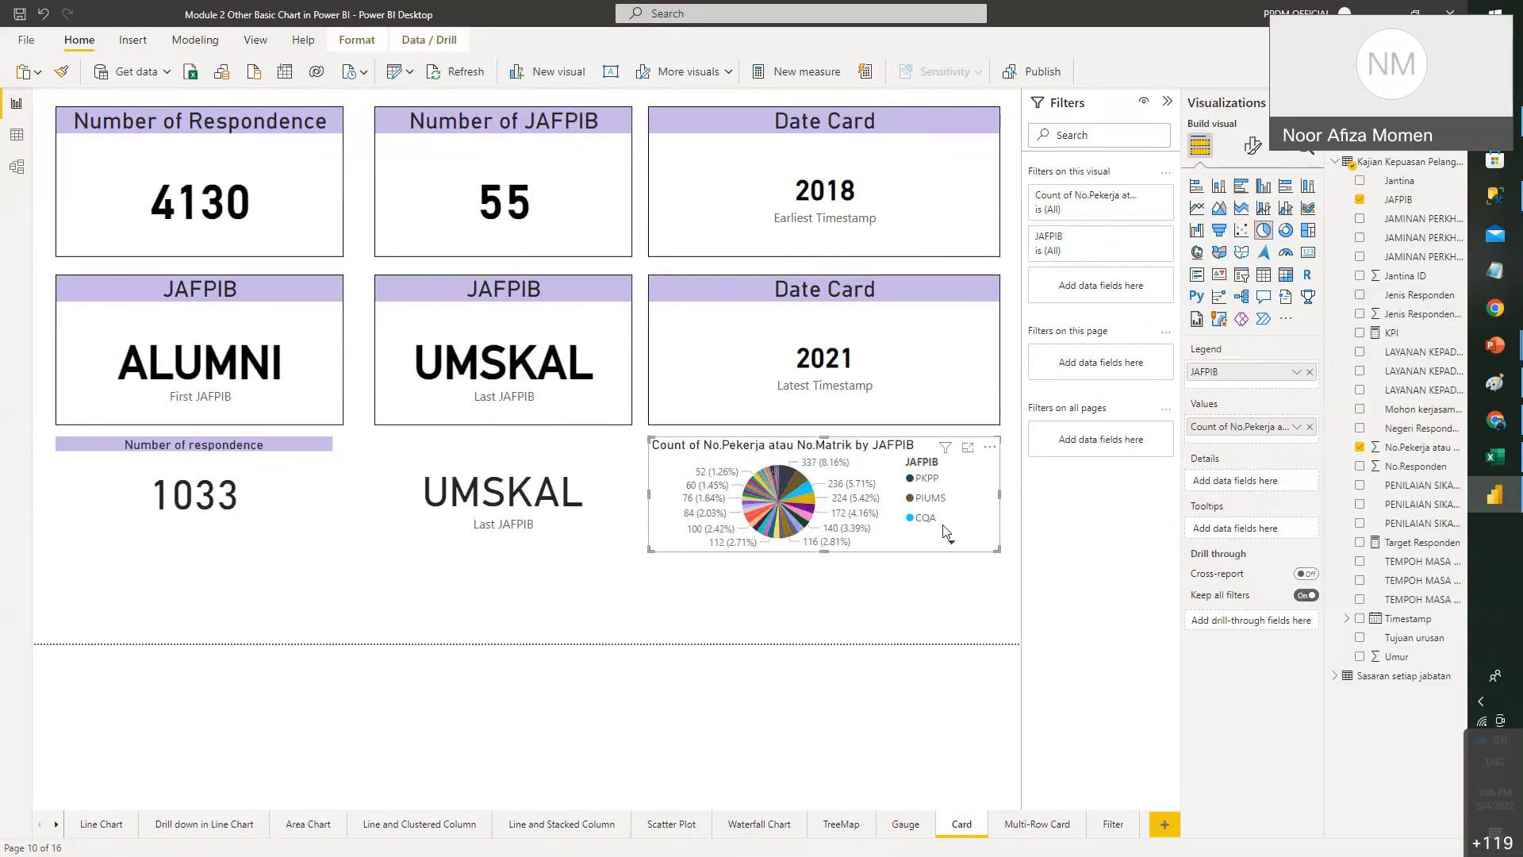
- Filter the page to the PIUMS slice and inspect the resulting card values
left_click(797, 480)
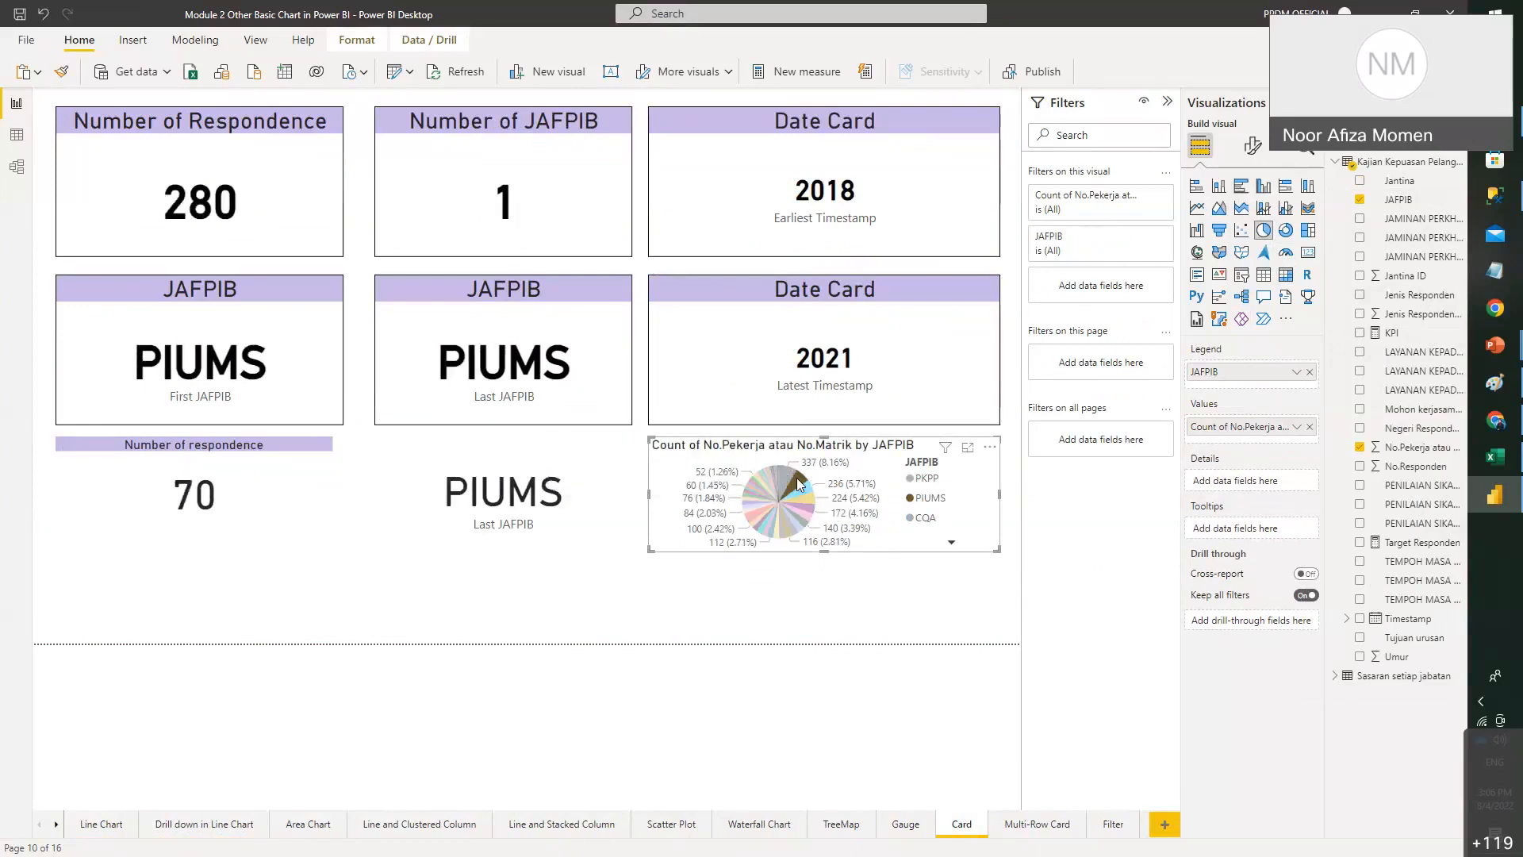
left_click(510, 511)
left_click(211, 503)
left_click(262, 214)
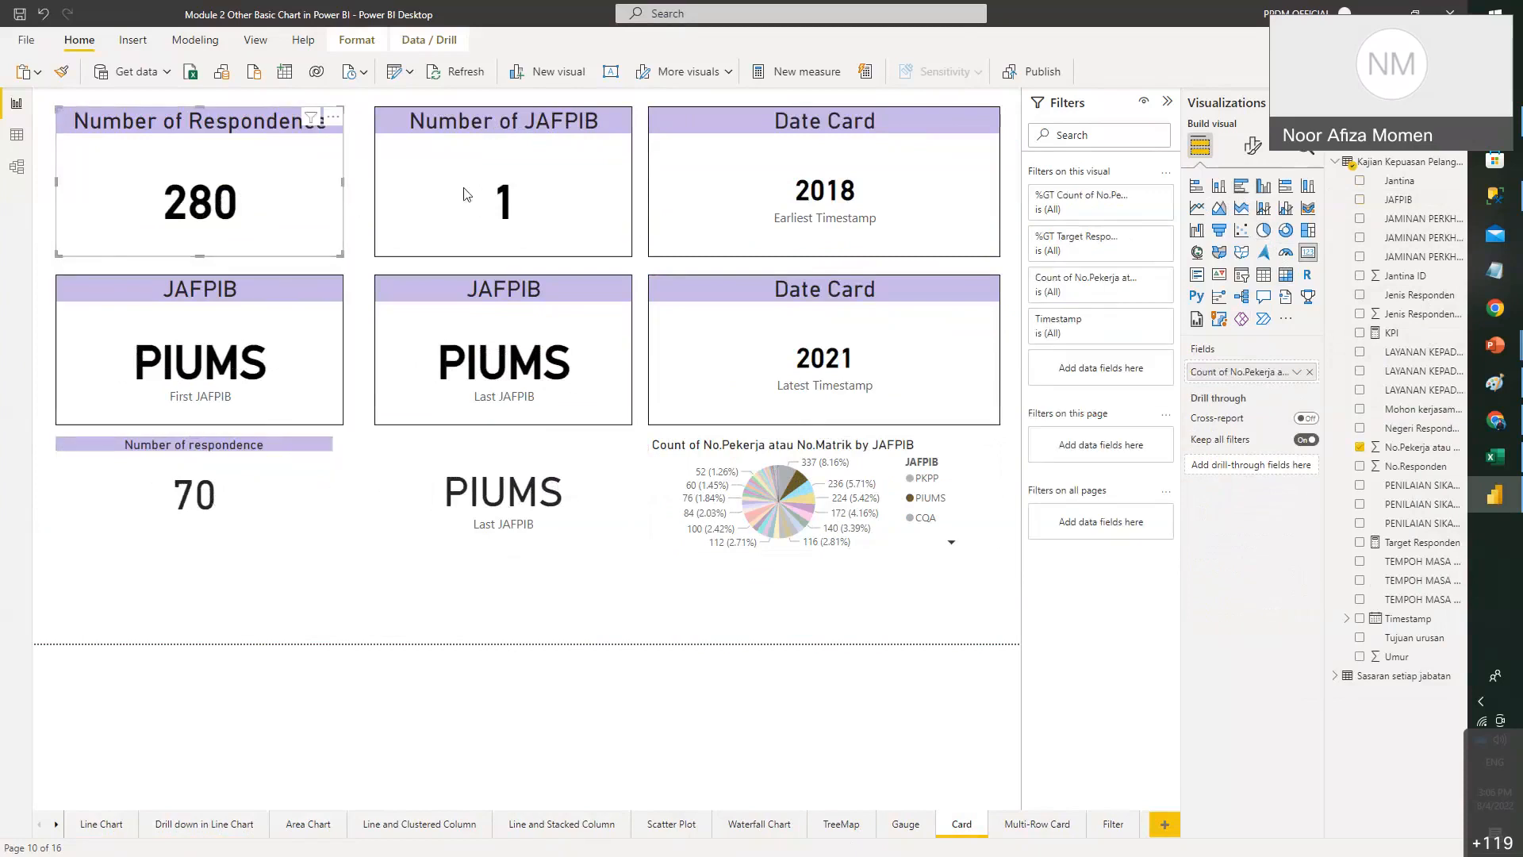
left_click(494, 391)
left_click(992, 384)
left_click(119, 228)
left_click(586, 189)
left_click(607, 508)
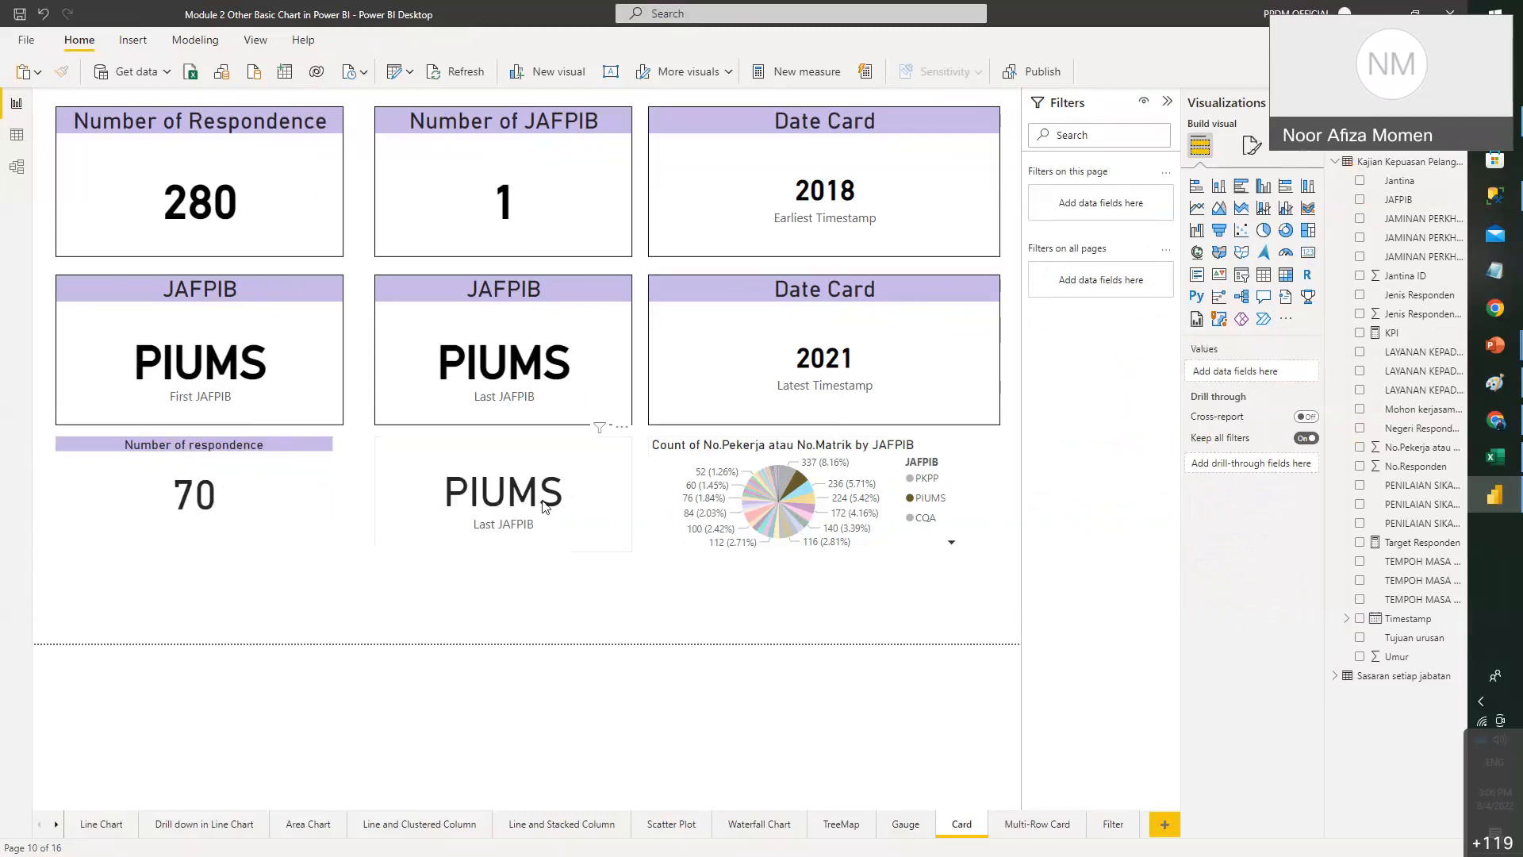
- Cross-filter the cards through slices BN, JPP, FPEP, SUKAN, PKPP, PPPS, FSSK, PPIB, PIUMS, ending on CQA
left_click(796, 521)
left_click(794, 514)
left_click(791, 504)
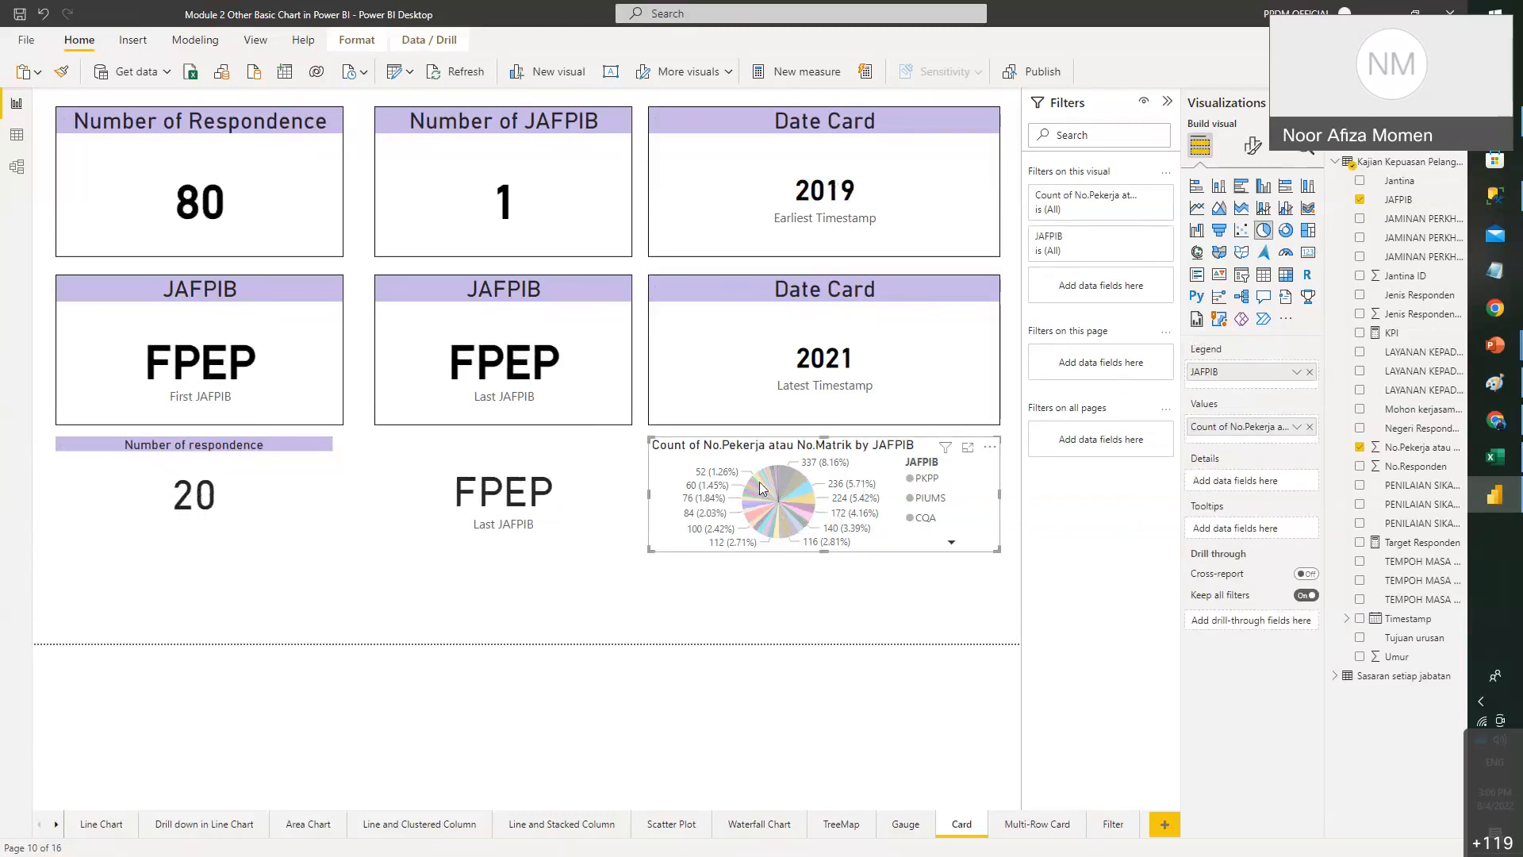
left_click(787, 494)
left_click(768, 511)
left_click(759, 513)
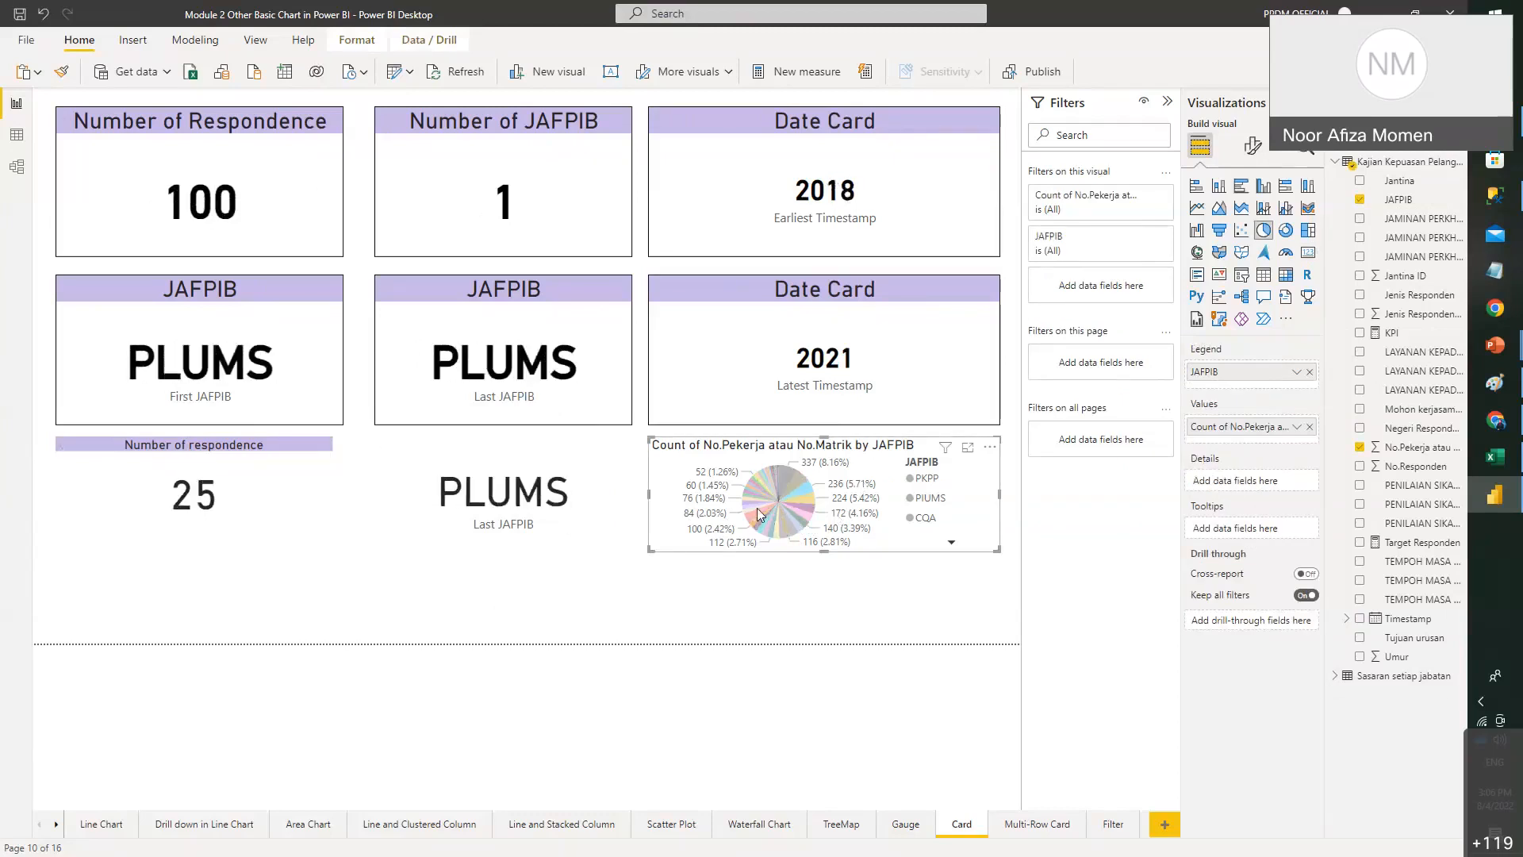
left_click(758, 470)
left_click(763, 483)
left_click(771, 529)
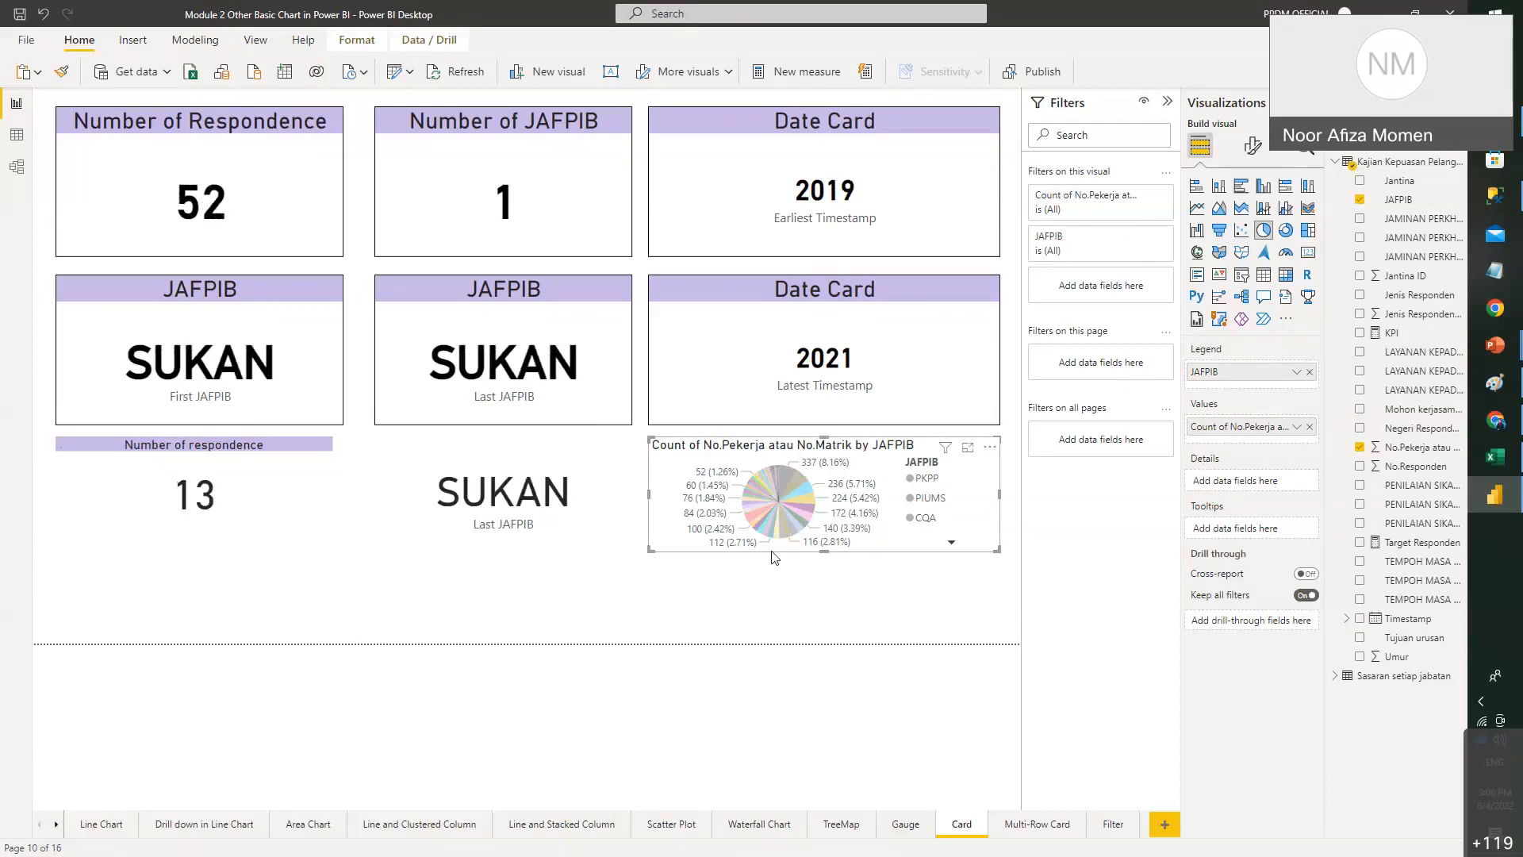
left_click(768, 546)
left_click(781, 530)
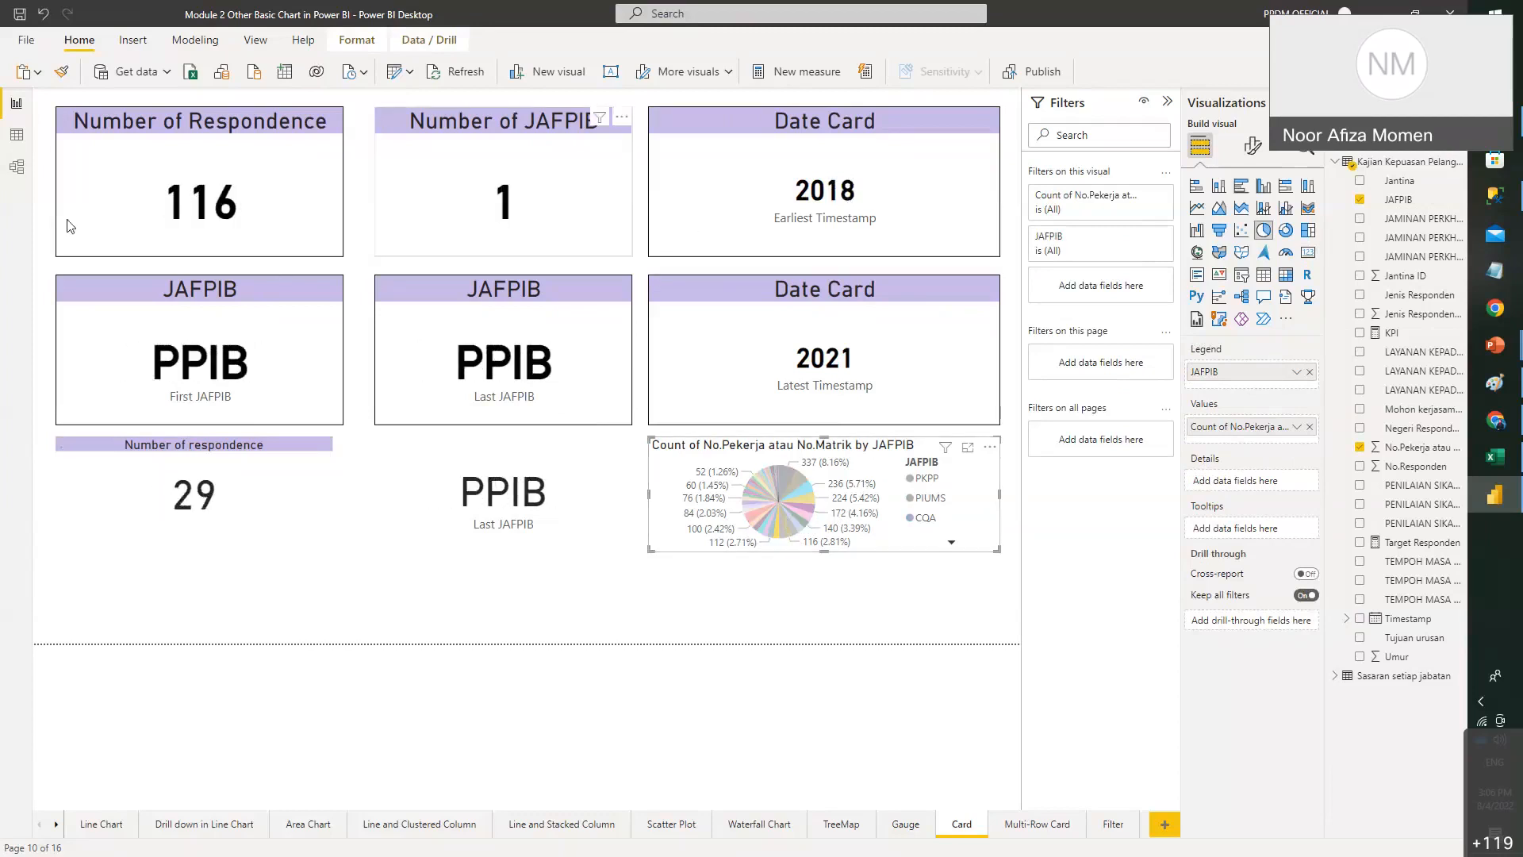
left_click(784, 508)
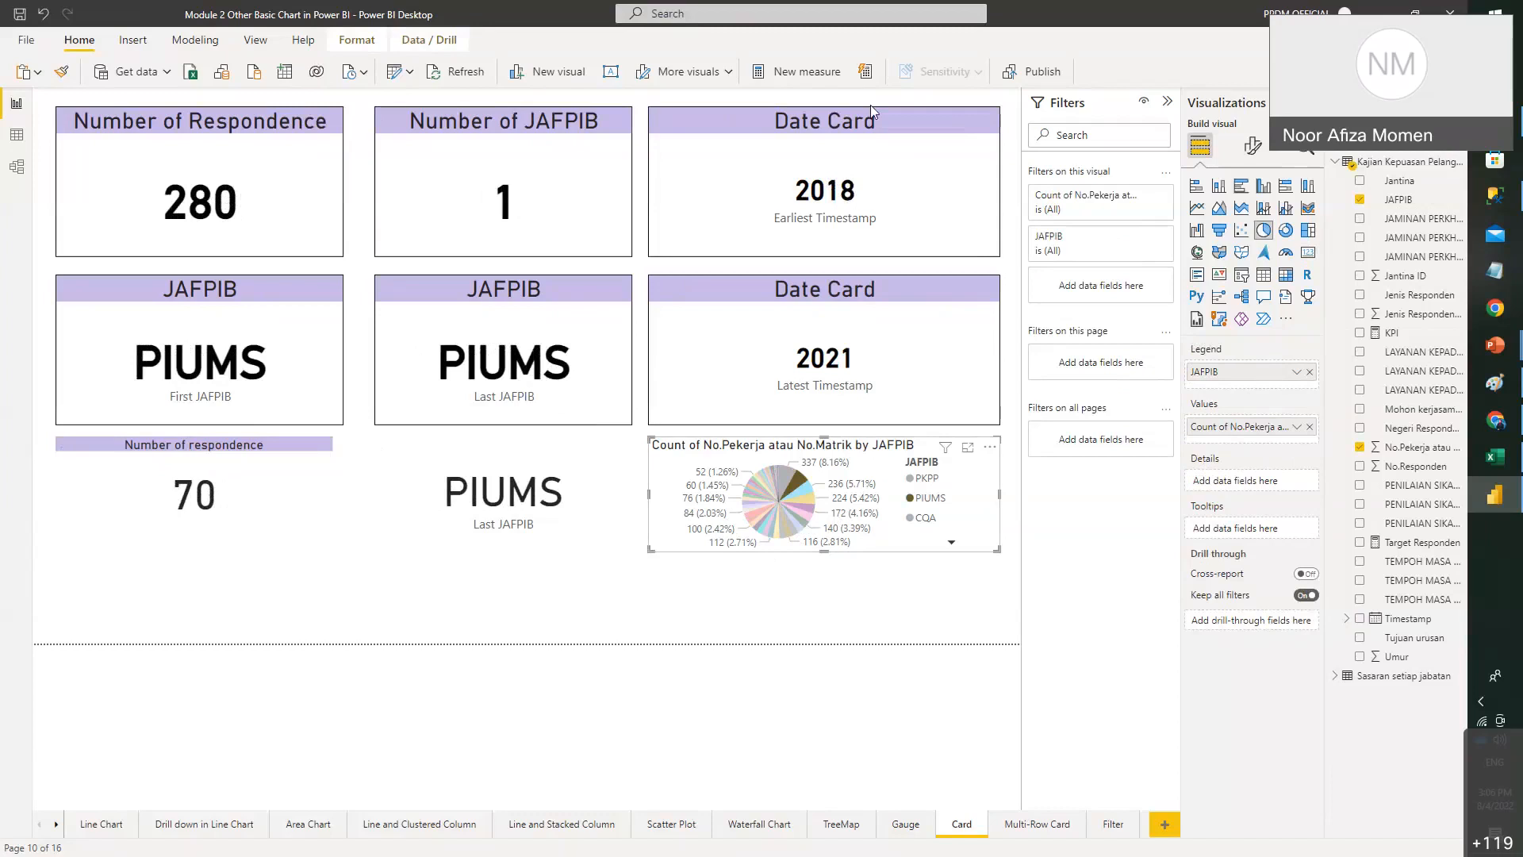
left_click(617, 492)
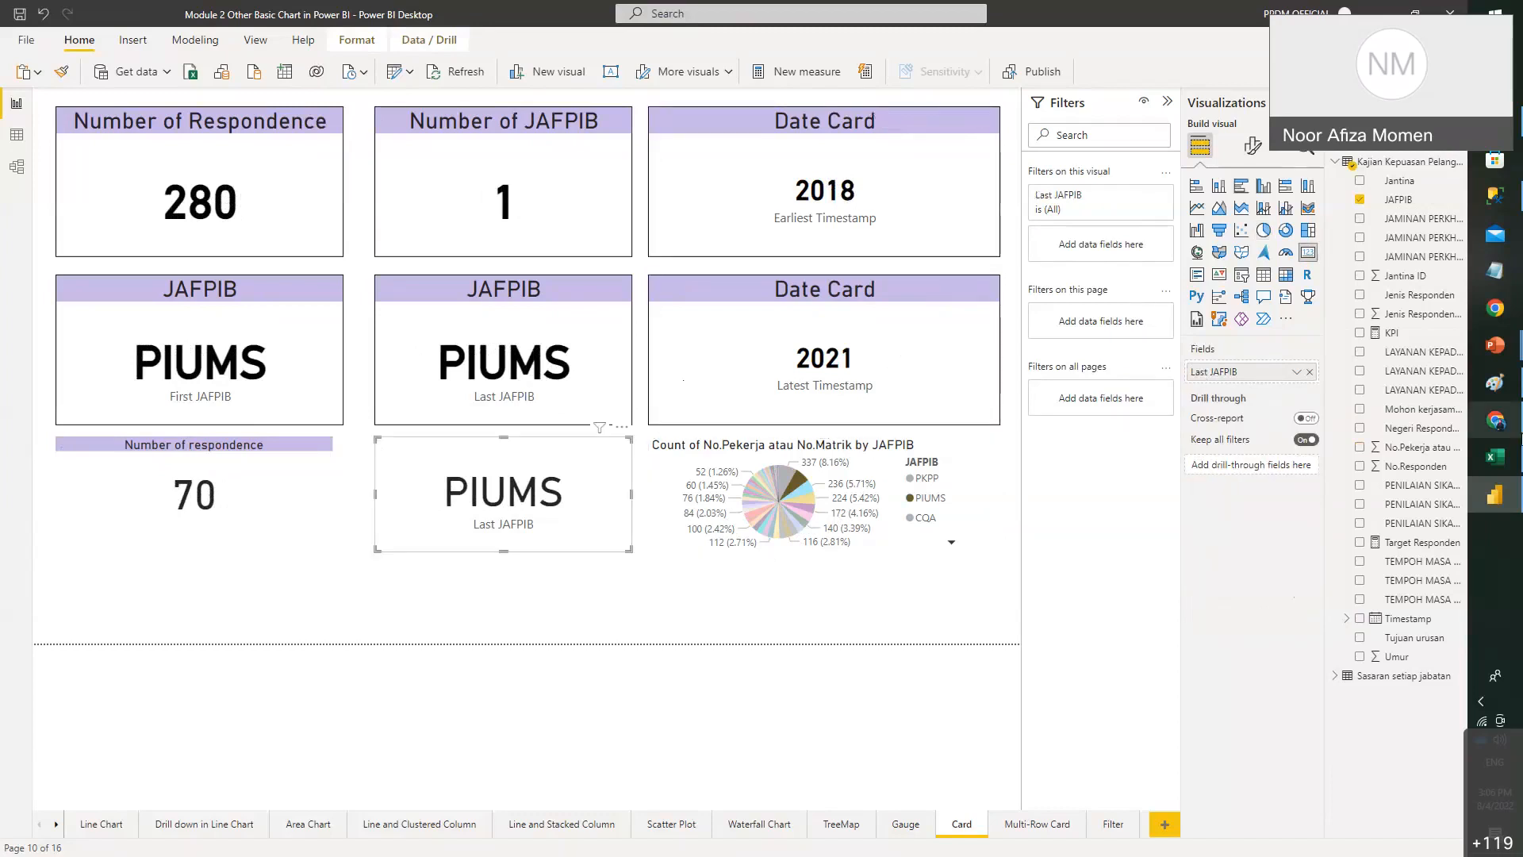
left_click(807, 485)
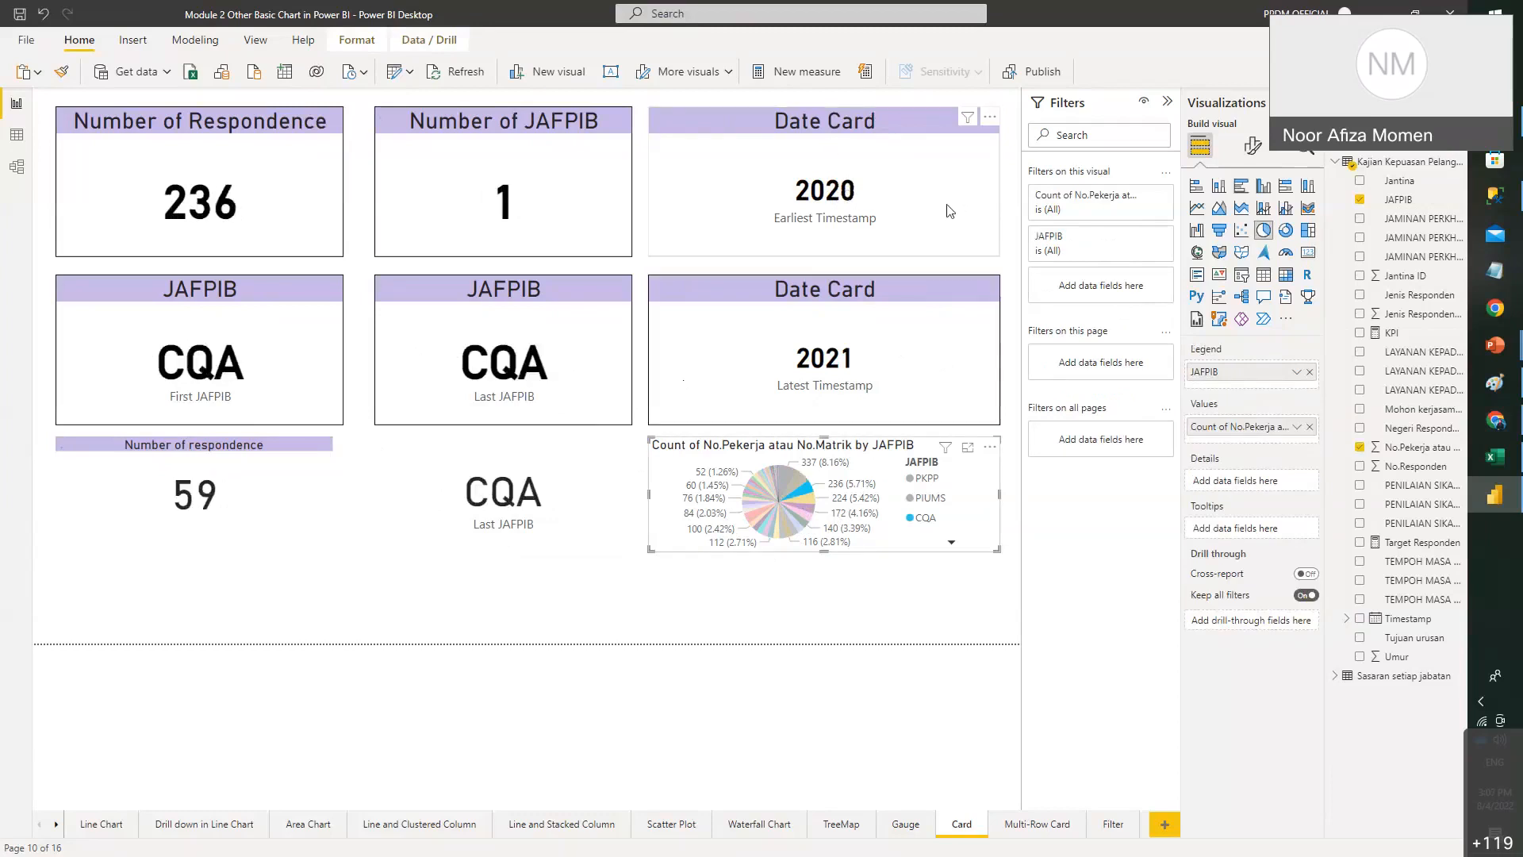
- Switch the top Date Card to Latest Timestamp, then back to Earliest
left_click(843, 167)
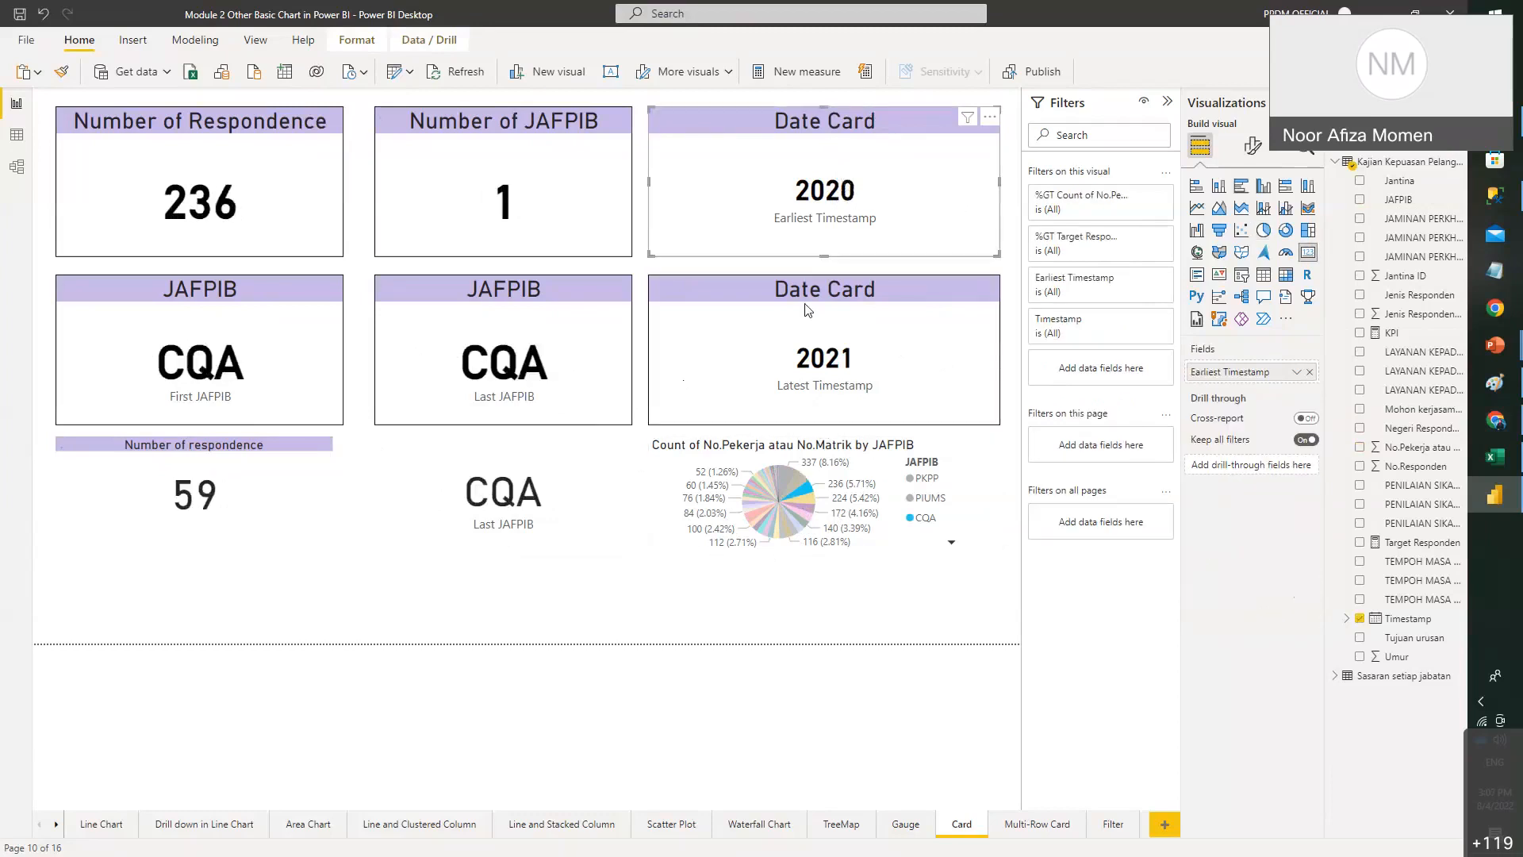
left_click(1297, 372)
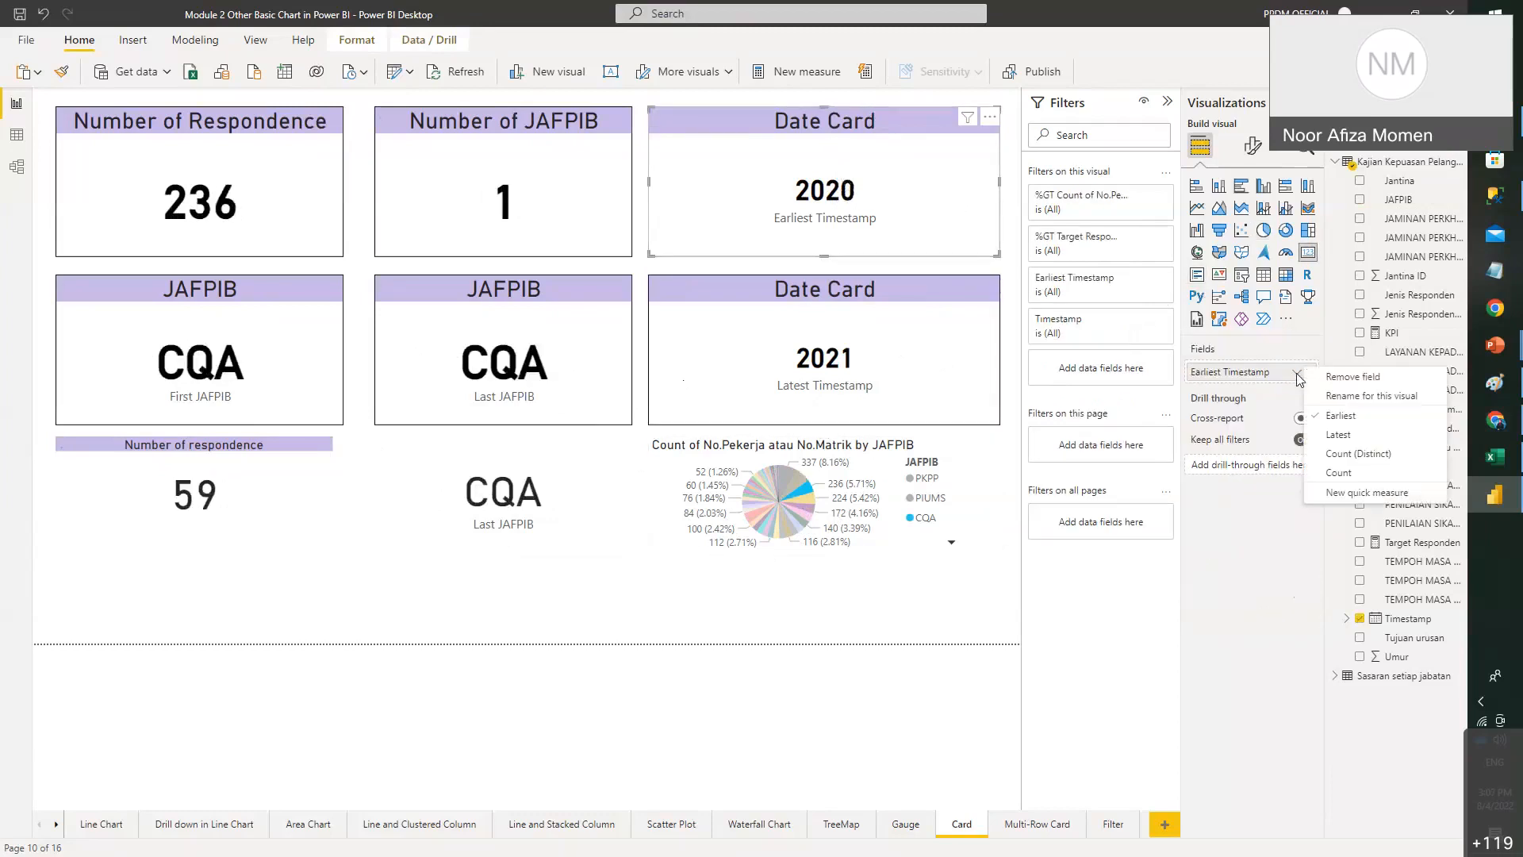
left_click(1351, 440)
left_click(952, 595)
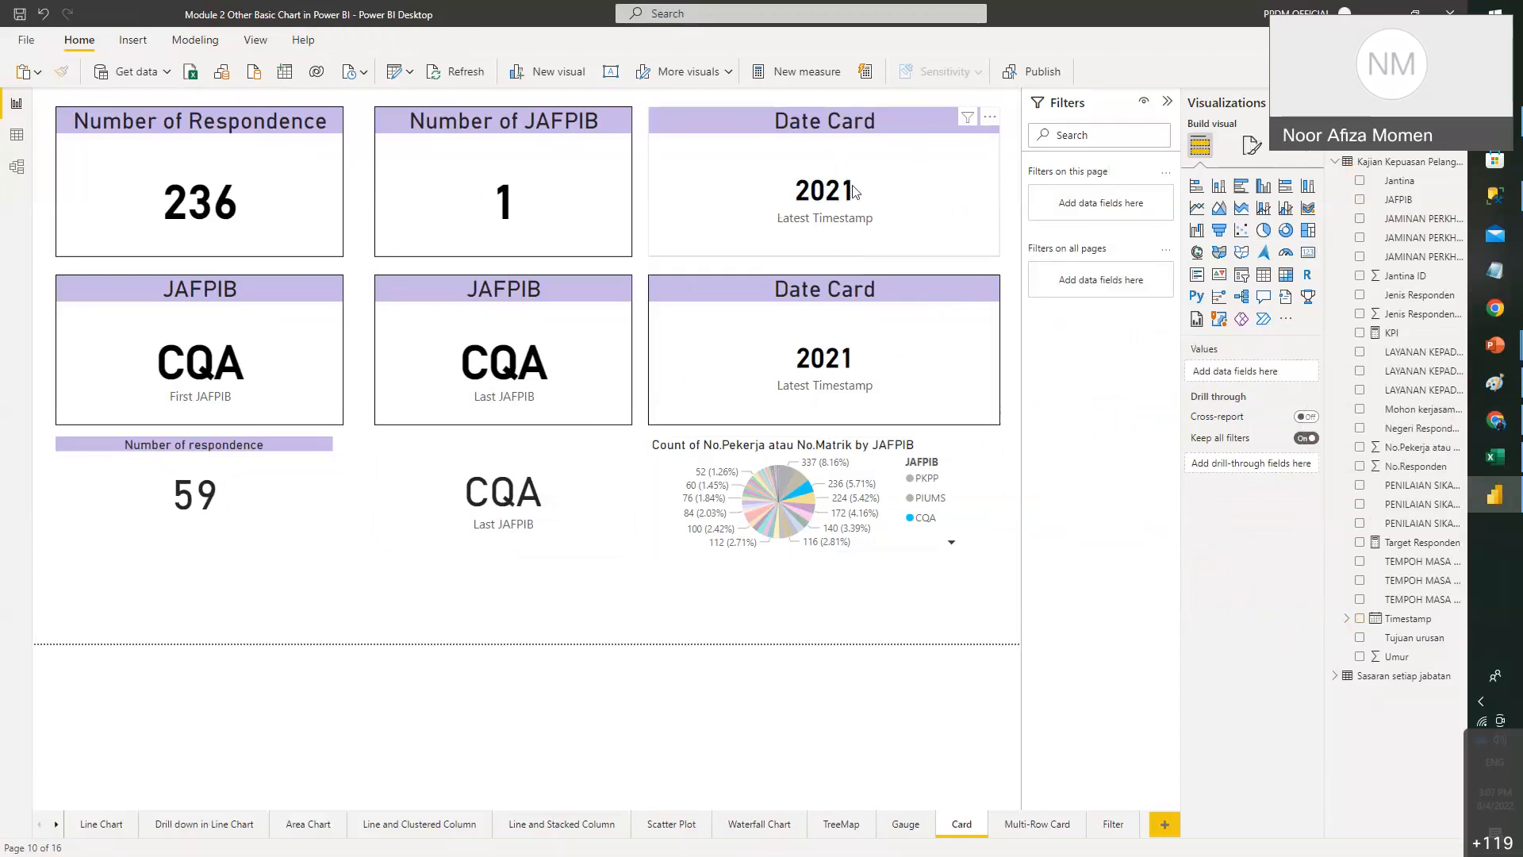
left_click(880, 250)
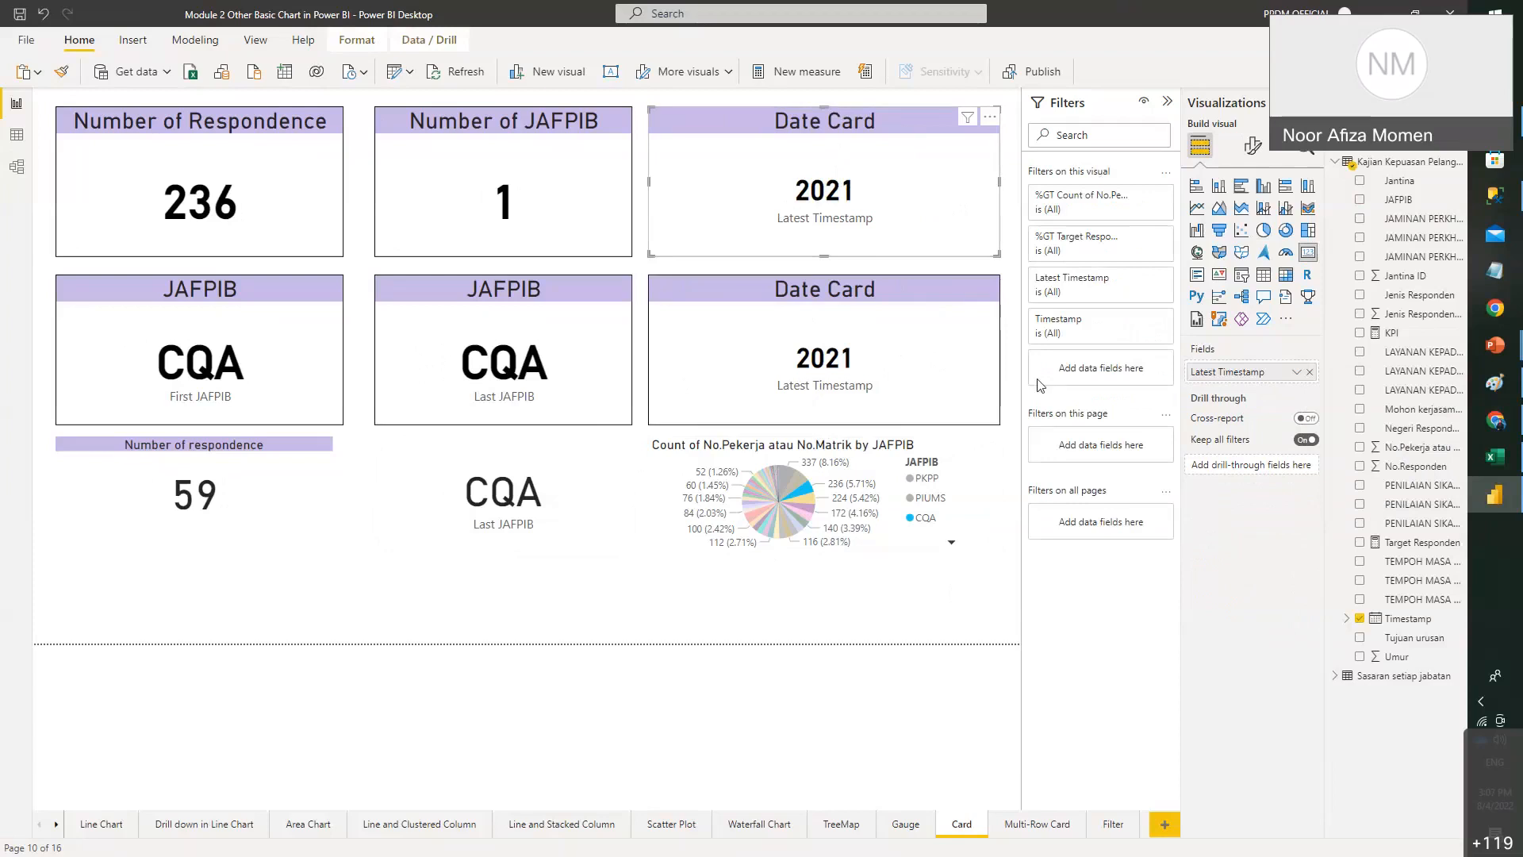
left_click(1296, 372)
left_click(1341, 414)
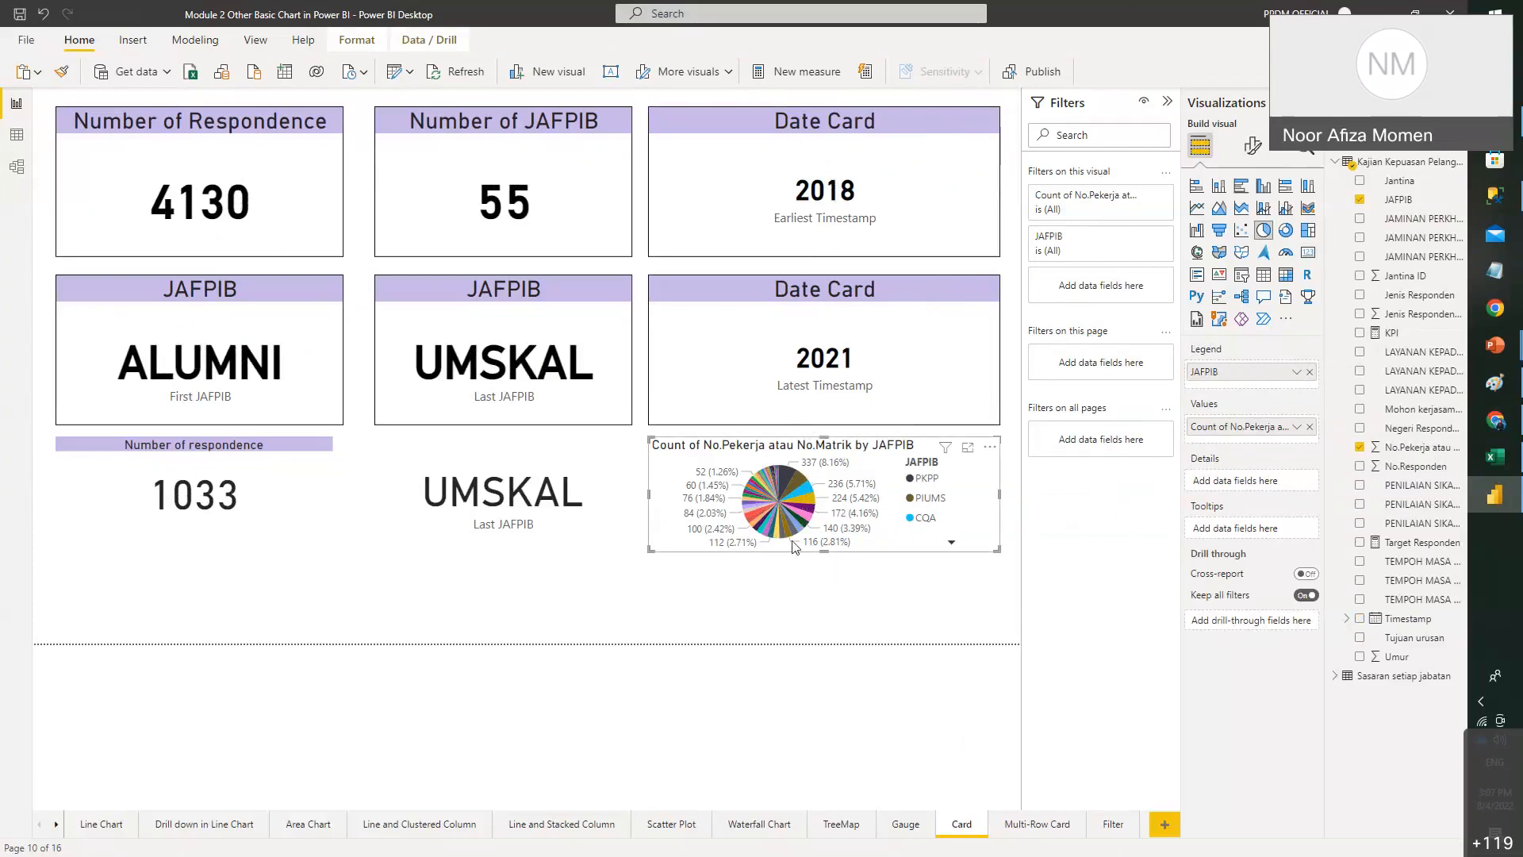
- Inspect the Date card's Earliest Timestamp field and the UMSKAL and ALUMNI JAFPIB cards
left_click(835, 135)
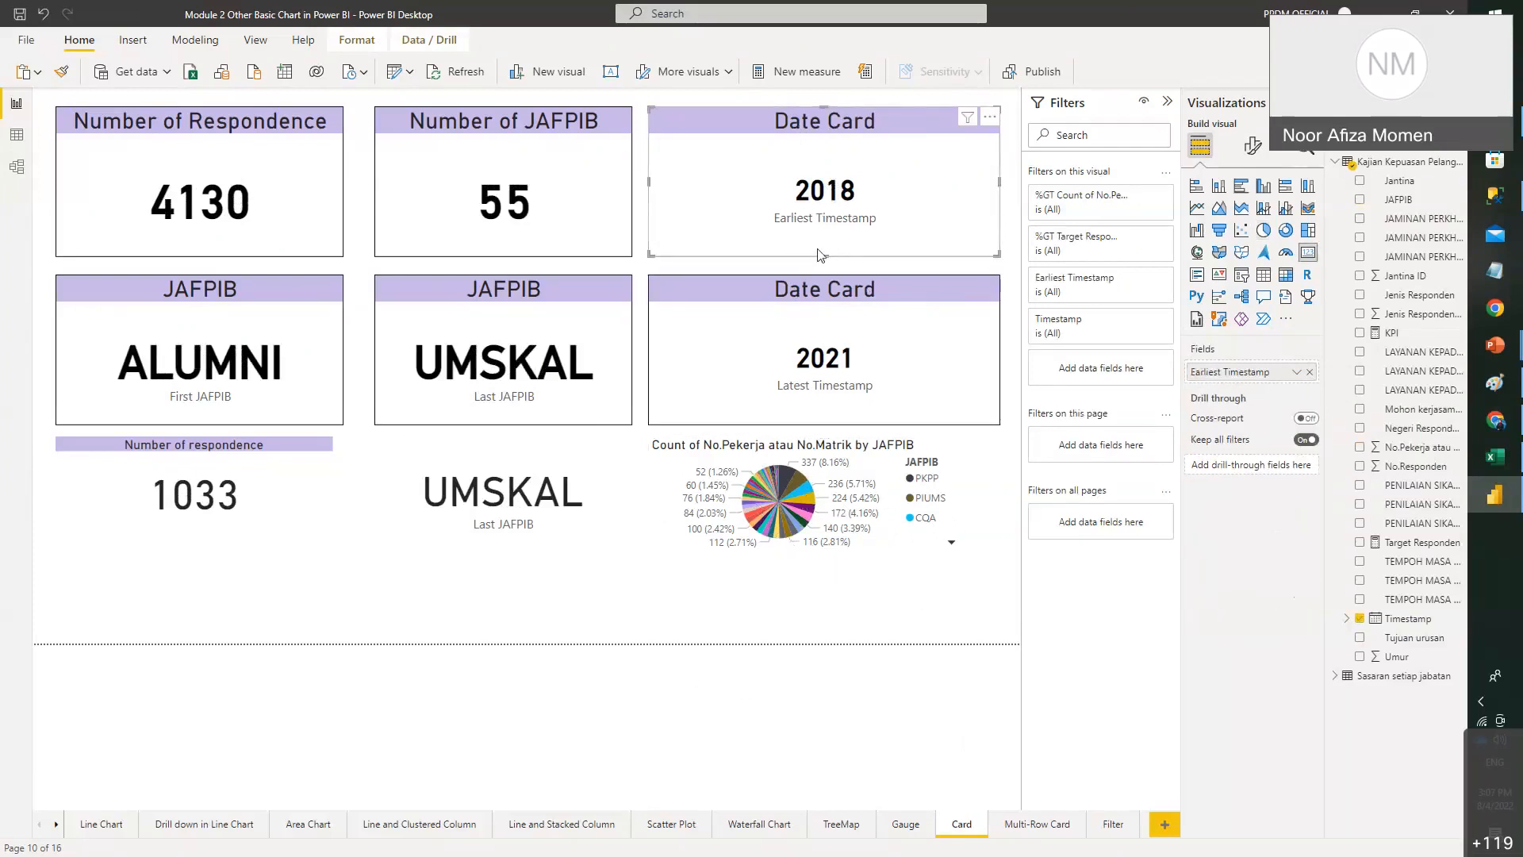
left_click(1296, 372)
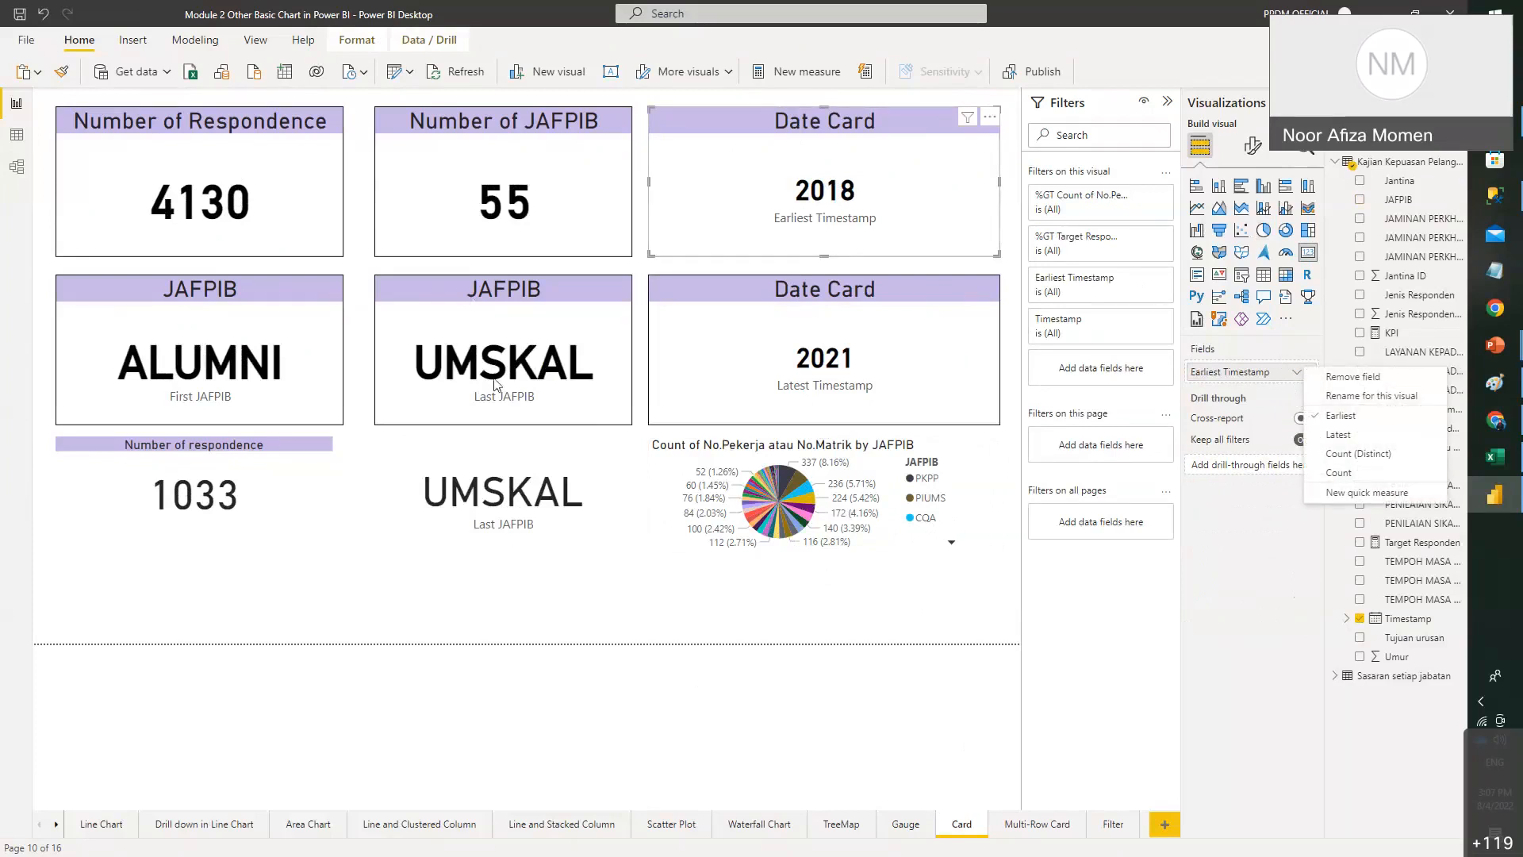
left_click(496, 382)
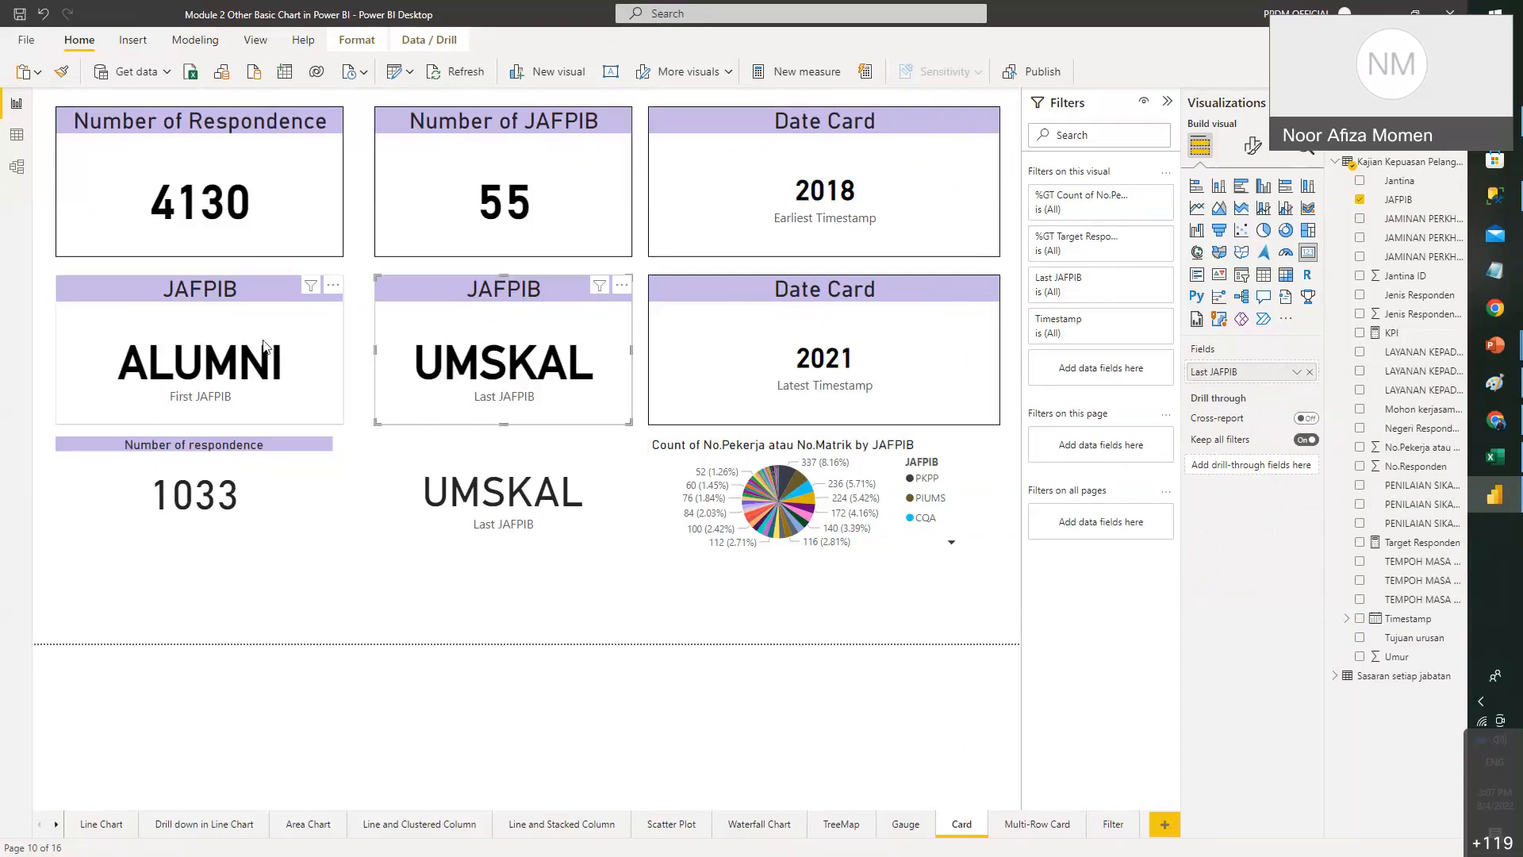
left_click(224, 382)
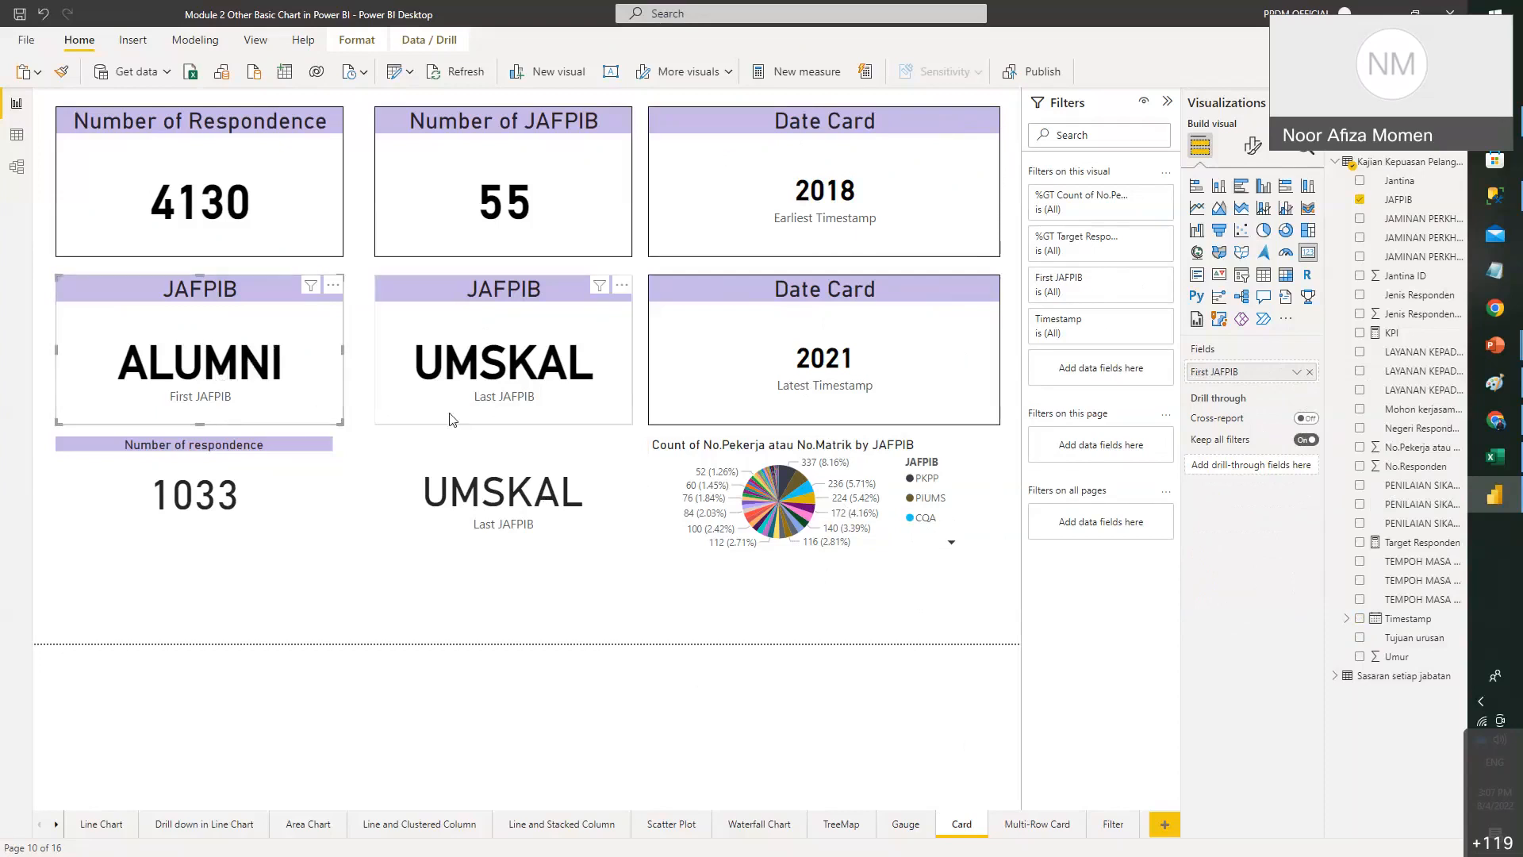
- Cross-filter the cards to the PKPP pie slice, showing 337 respondents, 1 JAFPIB and 84
left_click(787, 496)
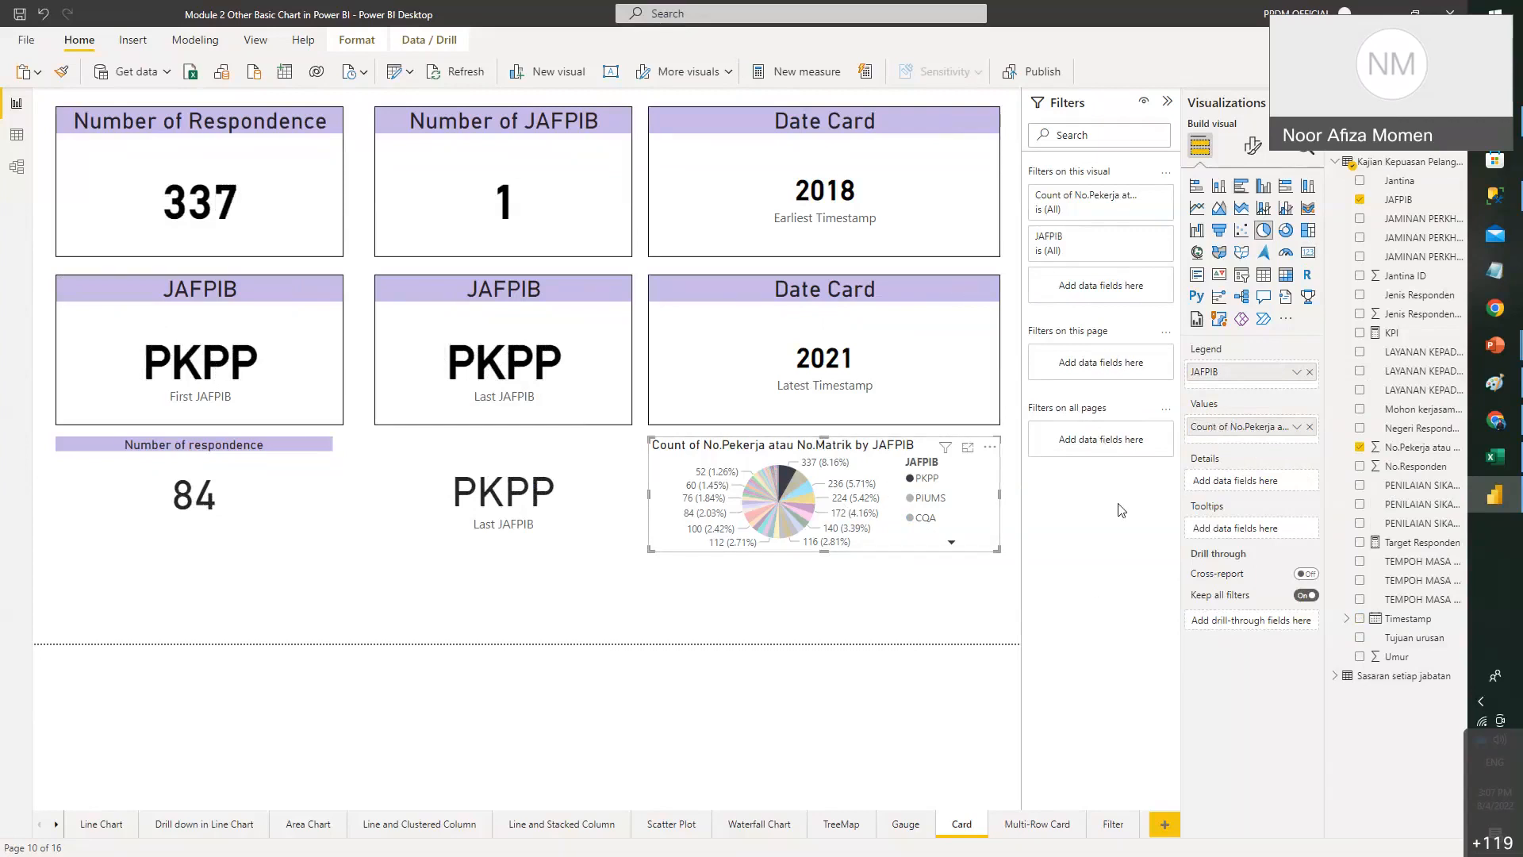
left_click(991, 568)
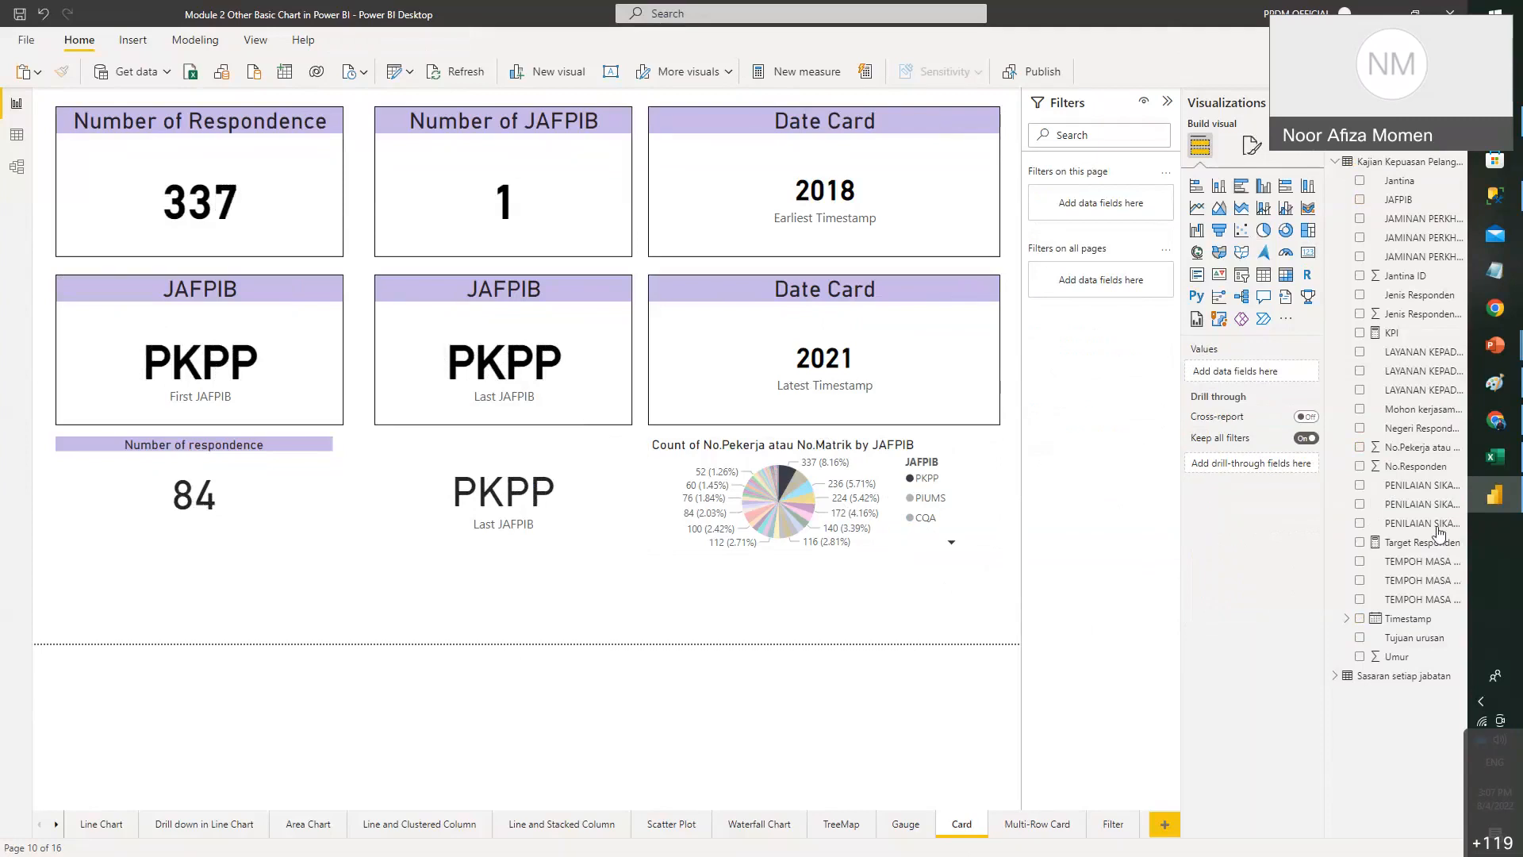
mouse_move(1491, 355)
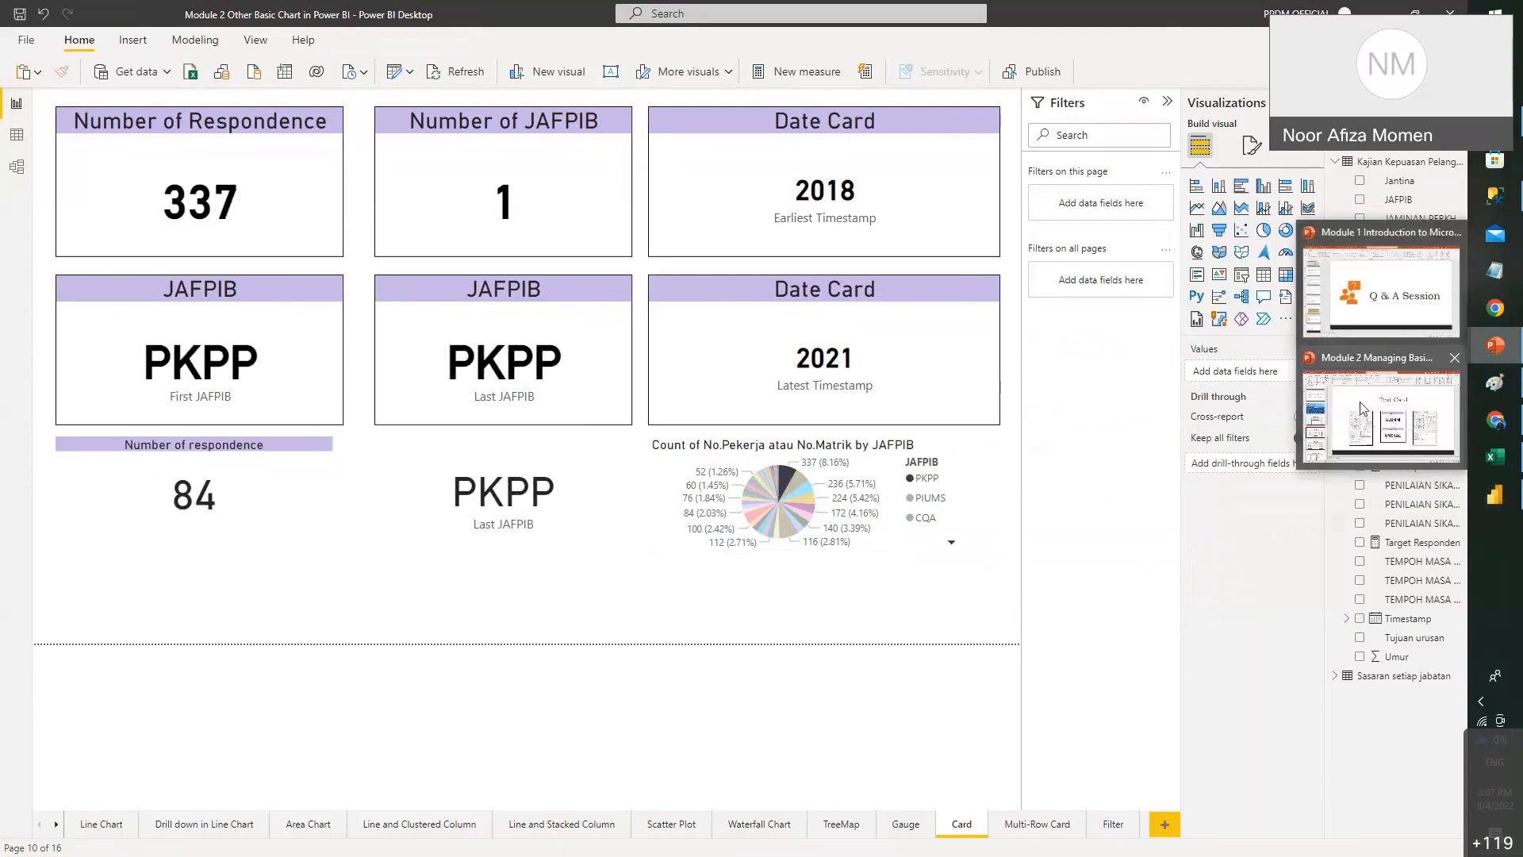
left_click(1362, 408)
scroll(151, 556, "down", 3)
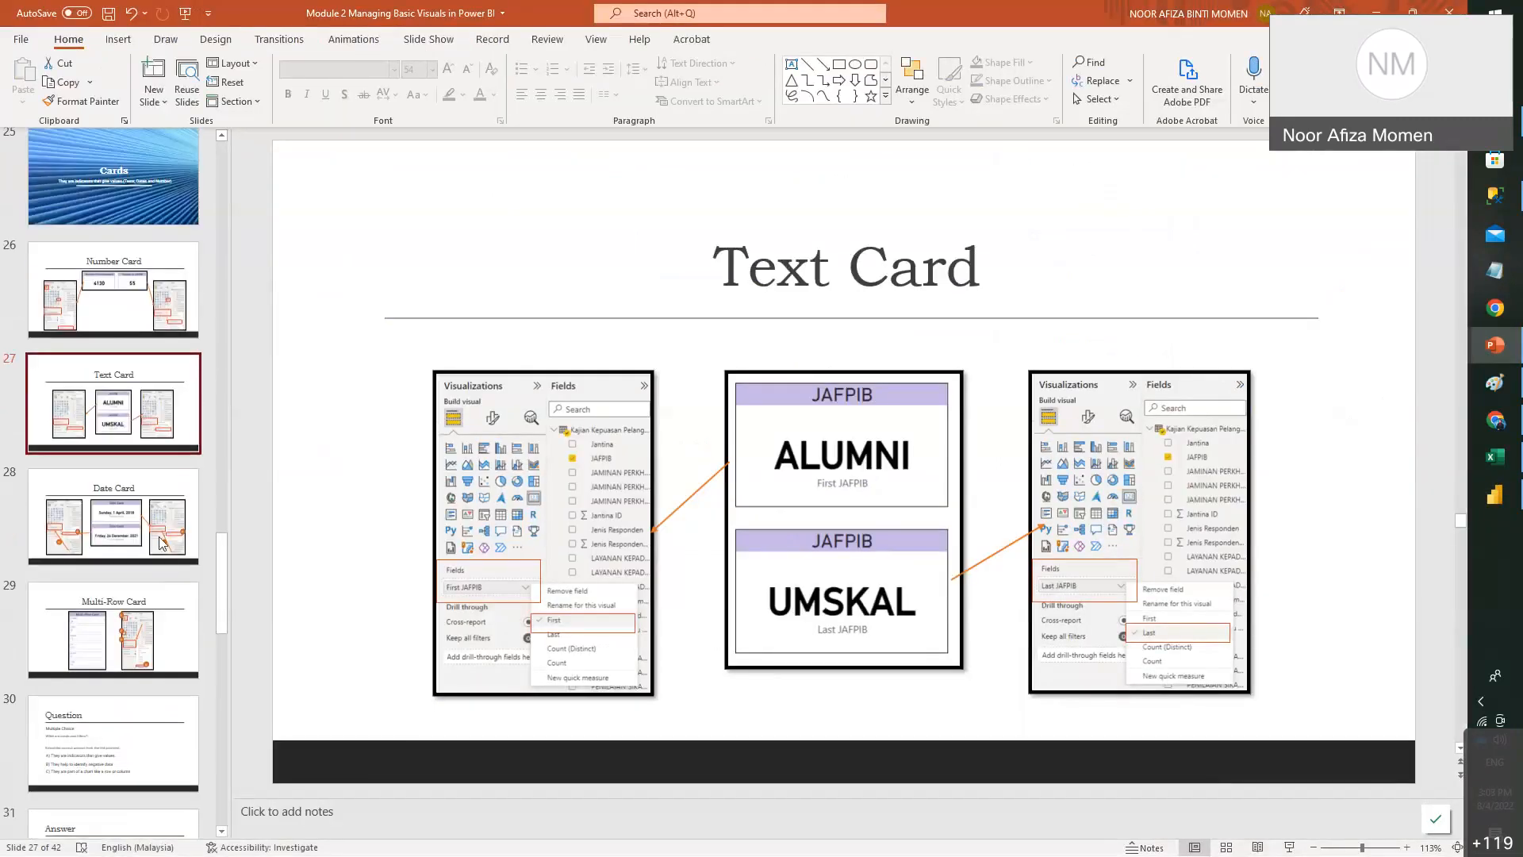
left_click(145, 524)
left_click(150, 614)
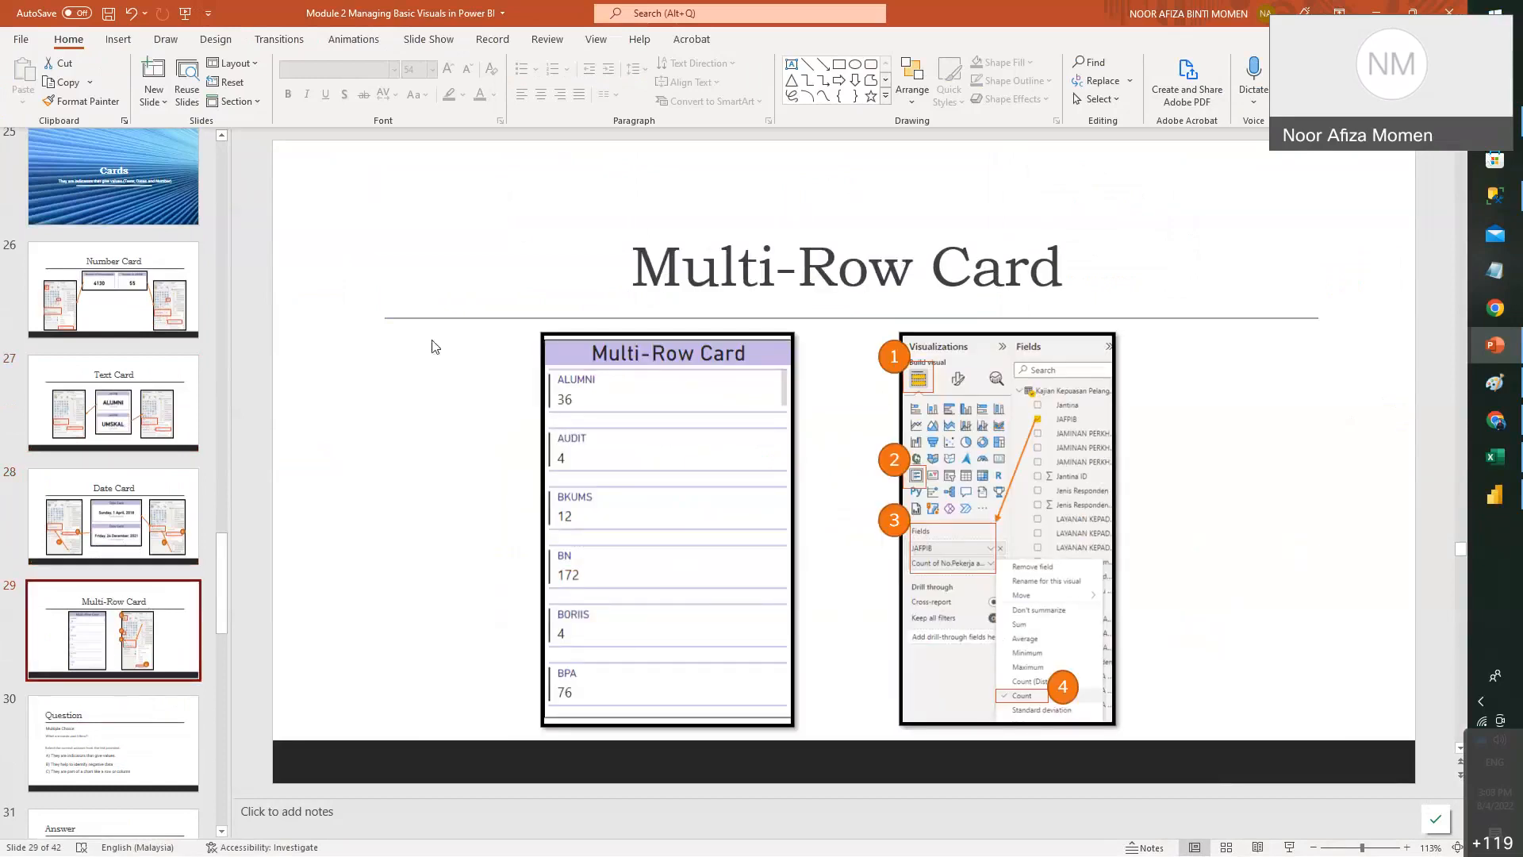
left_click(1495, 493)
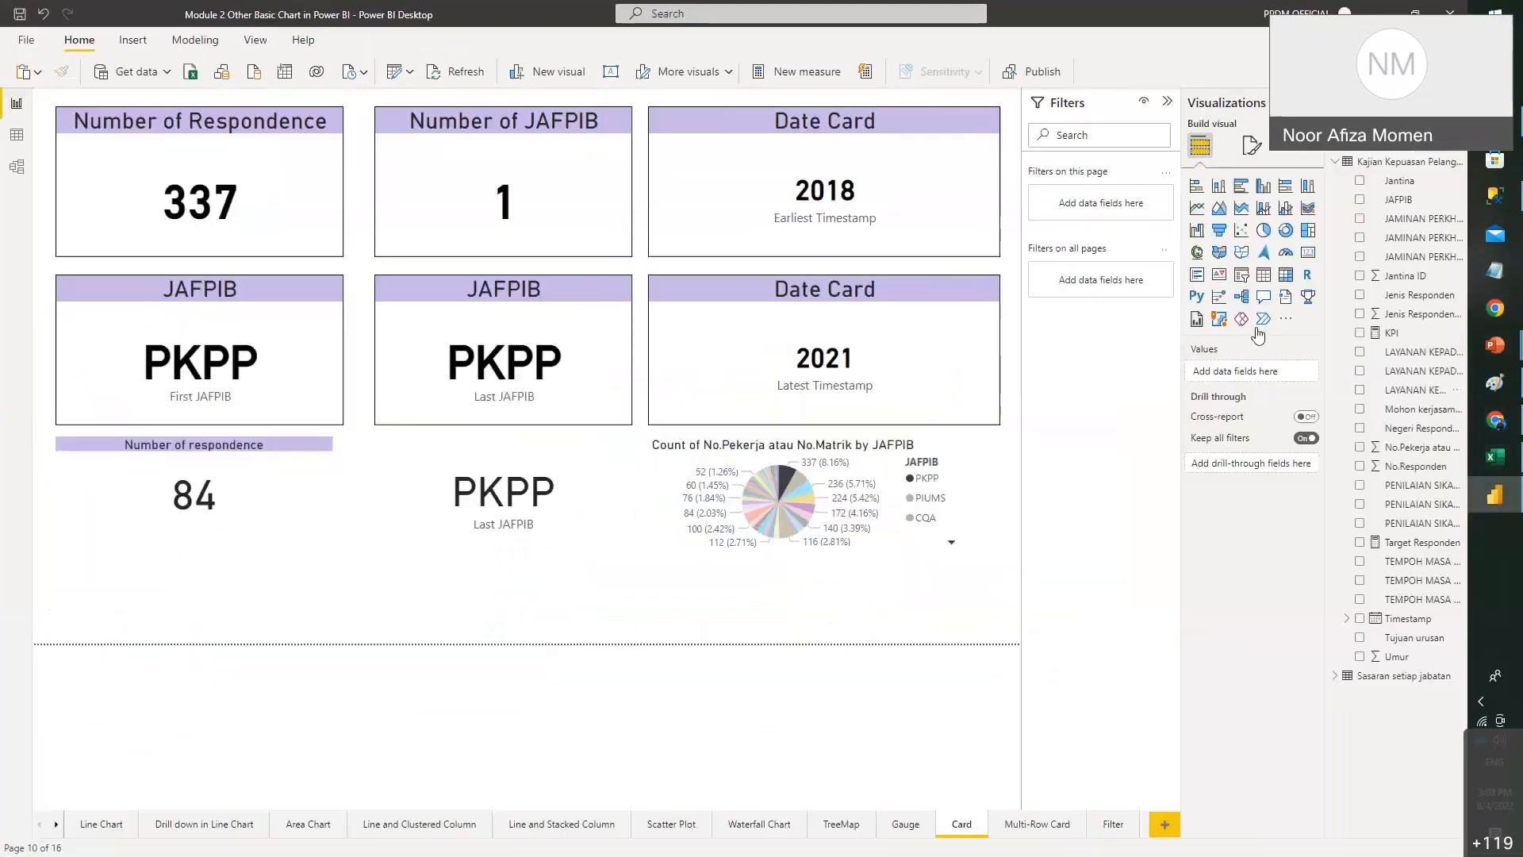
- On the Multi-Row Card page, shrink the existing multi-row card and move it left
left_click(1035, 824)
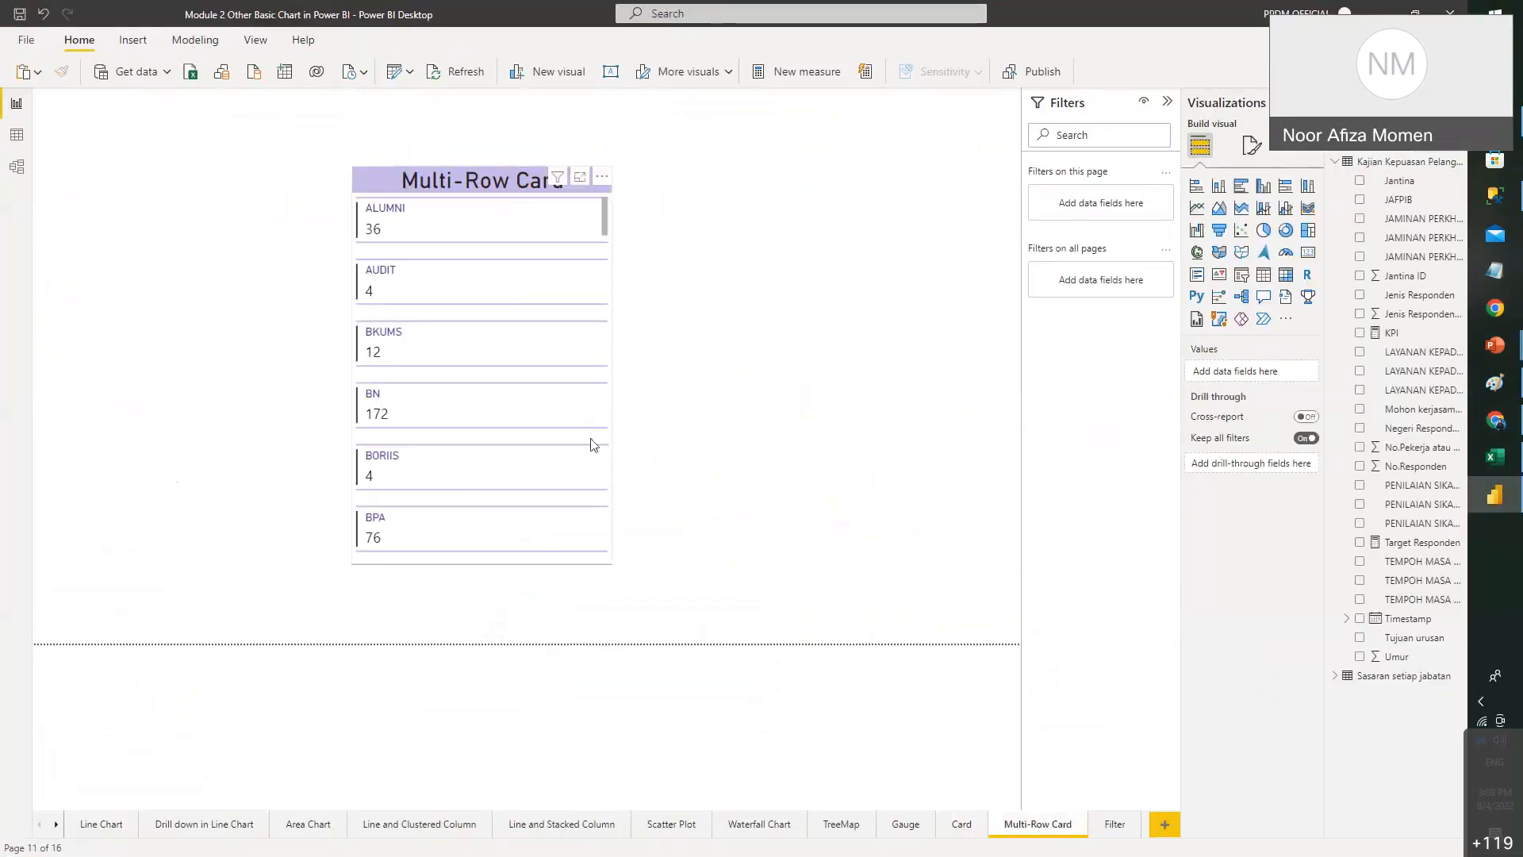
left_click(612, 563)
left_click_drag(611, 563, 572, 552)
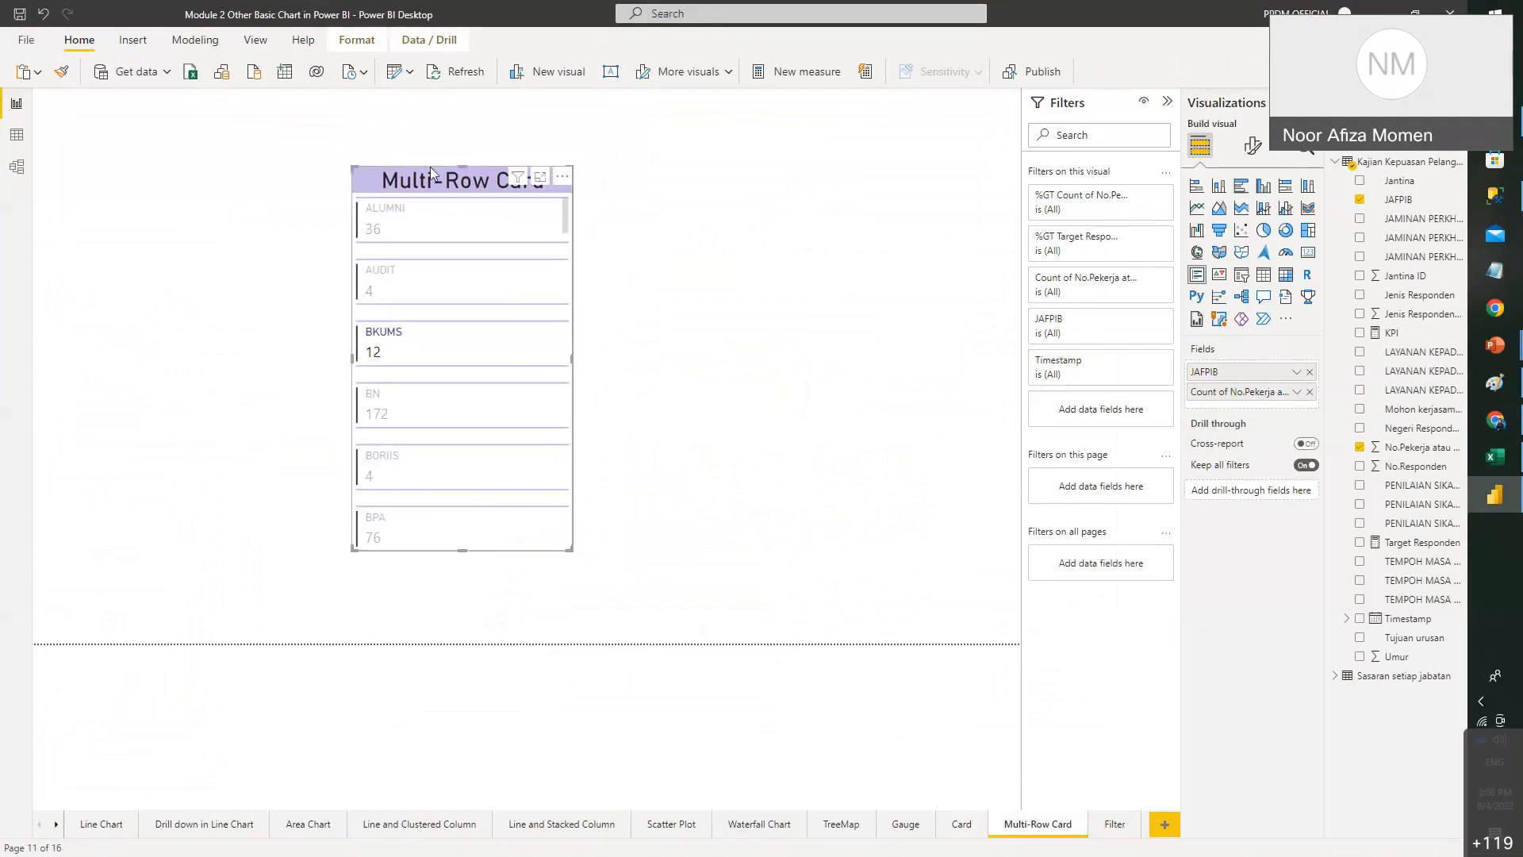
left_click_drag(430, 166, 255, 153)
left_click(522, 303)
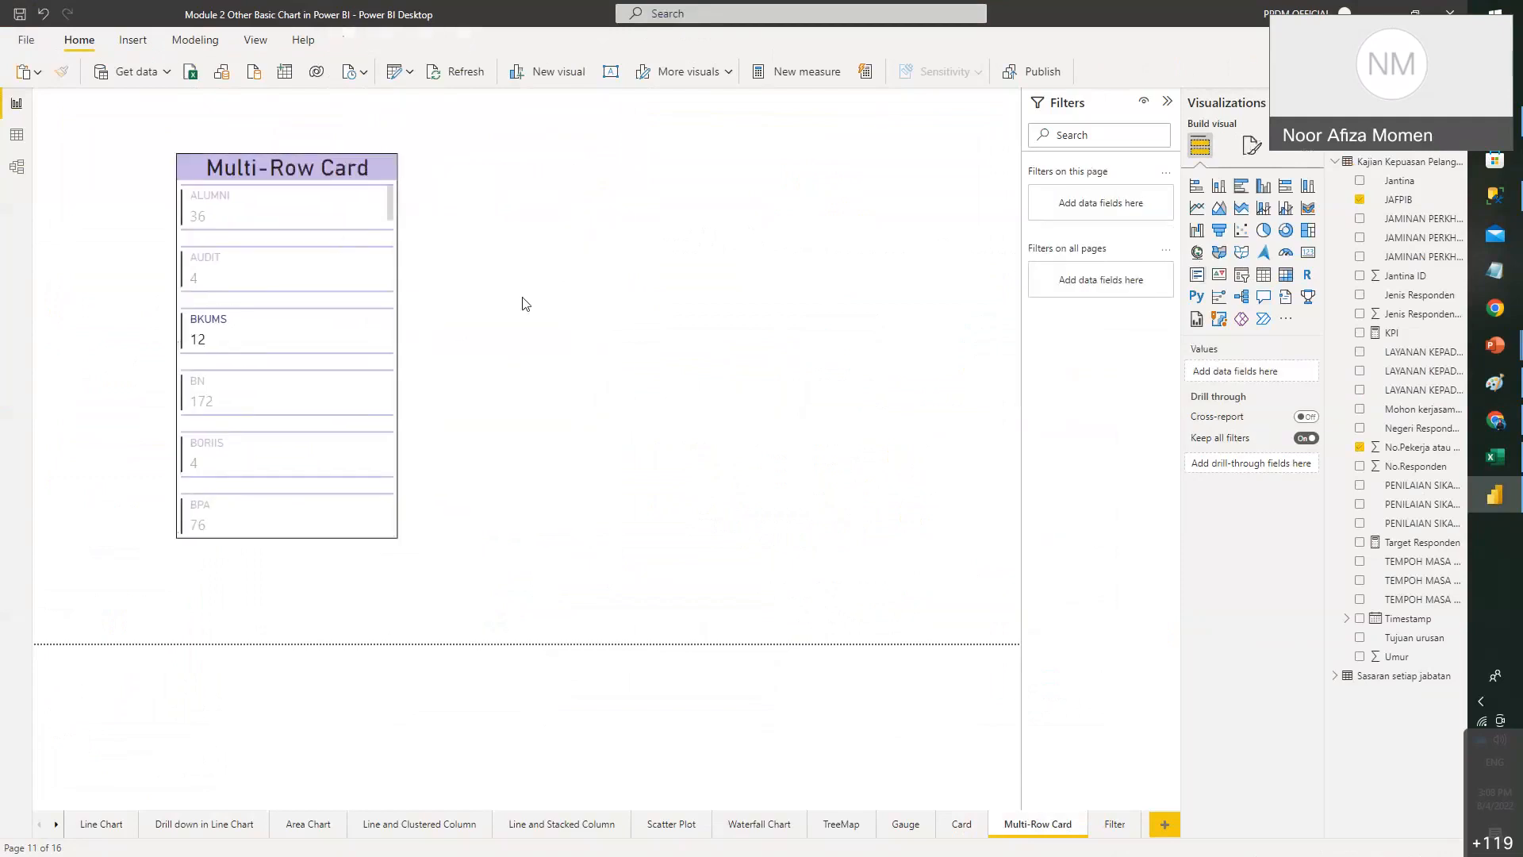
left_click(221, 168)
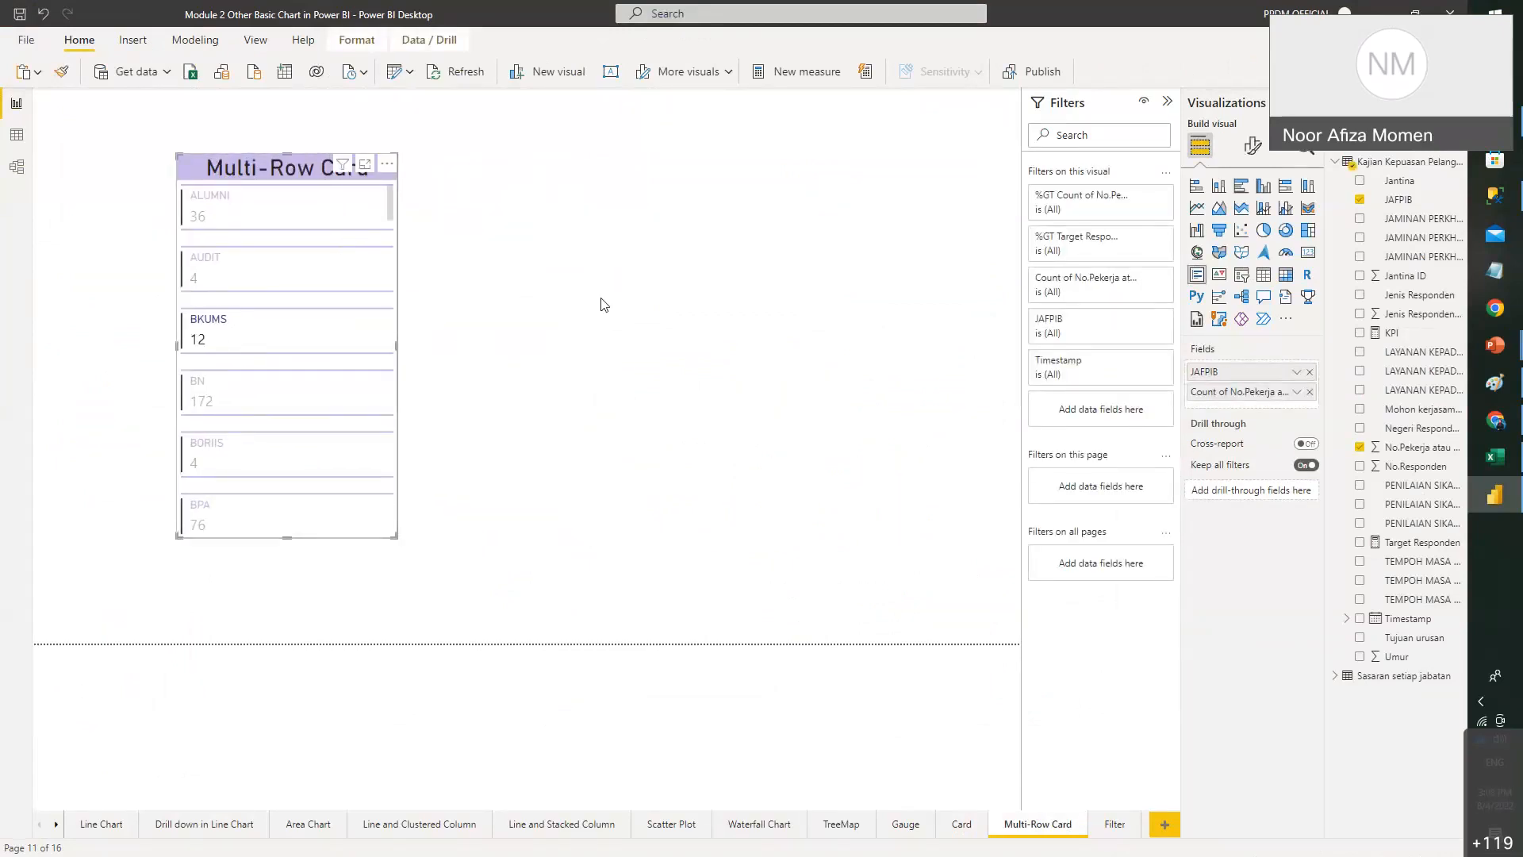
left_click(665, 383)
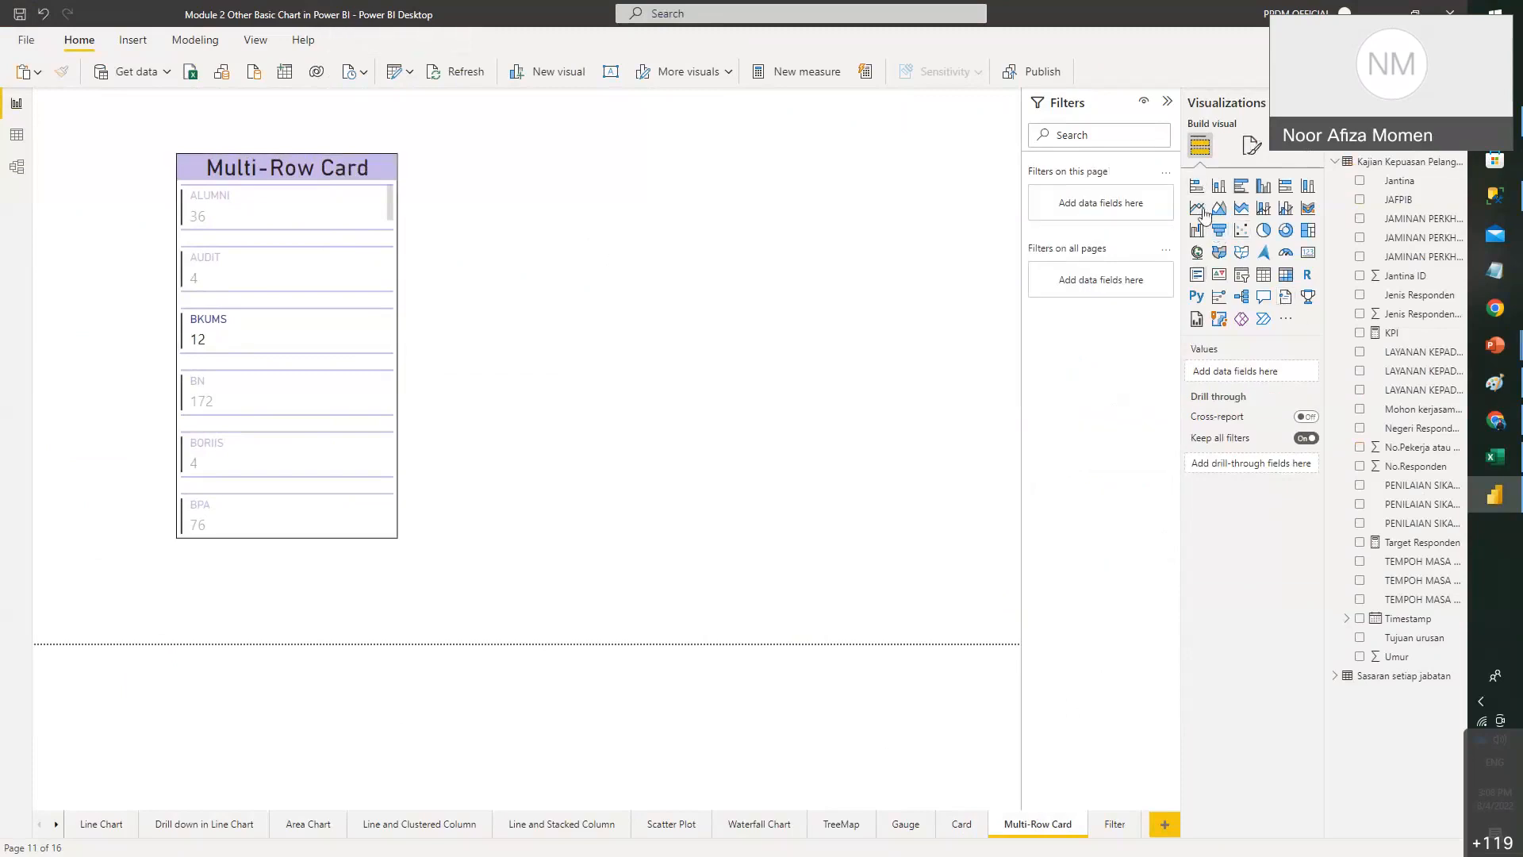
- Add a new multi-row card to the right holding the JAFPIB field
left_click(1200, 281)
left_click_drag(262, 203, 721, 175)
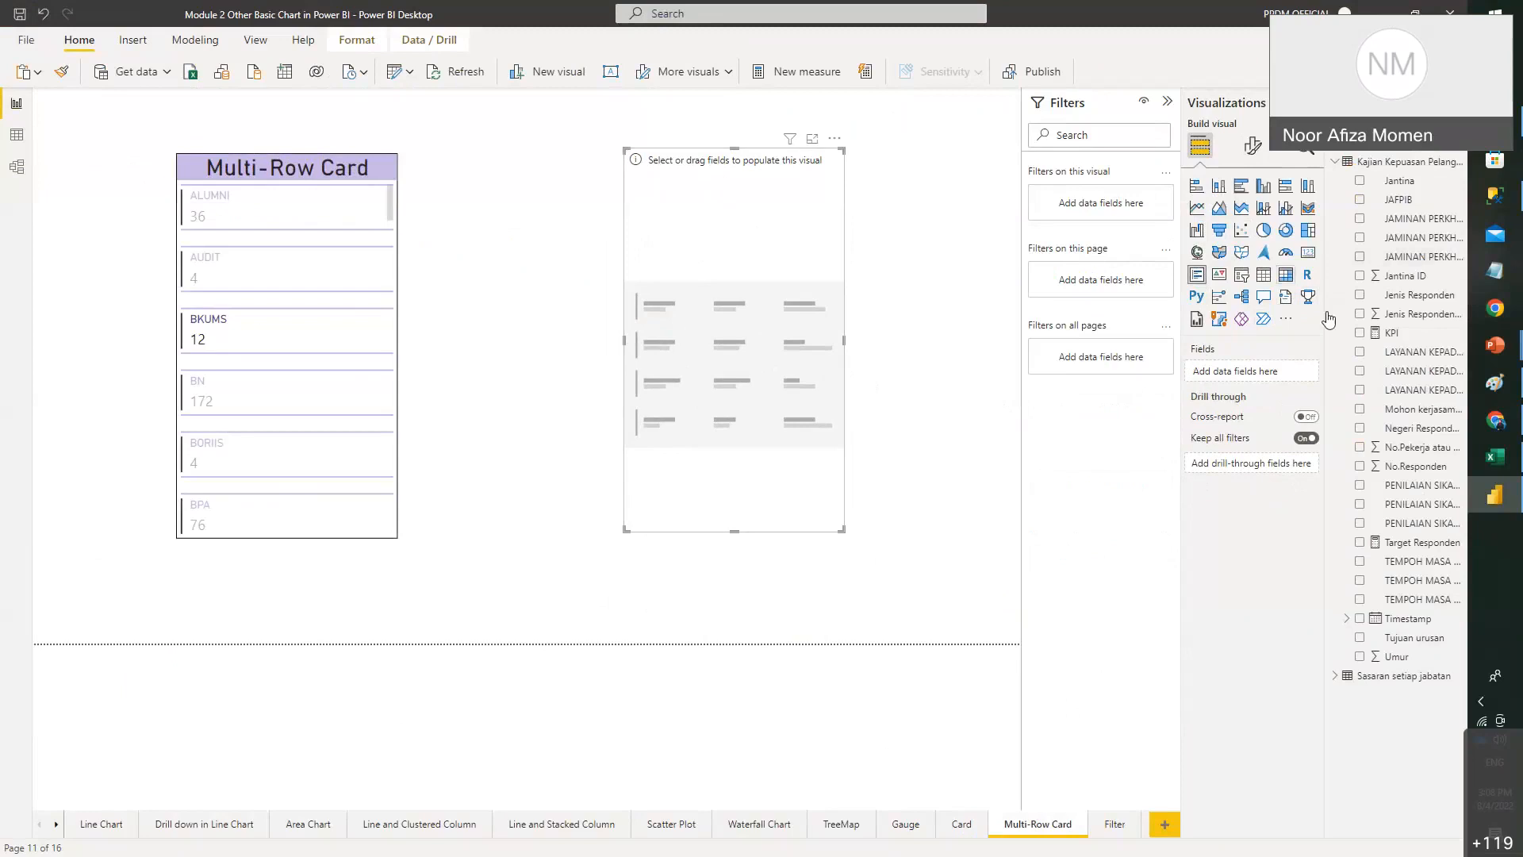
left_click(1417, 201)
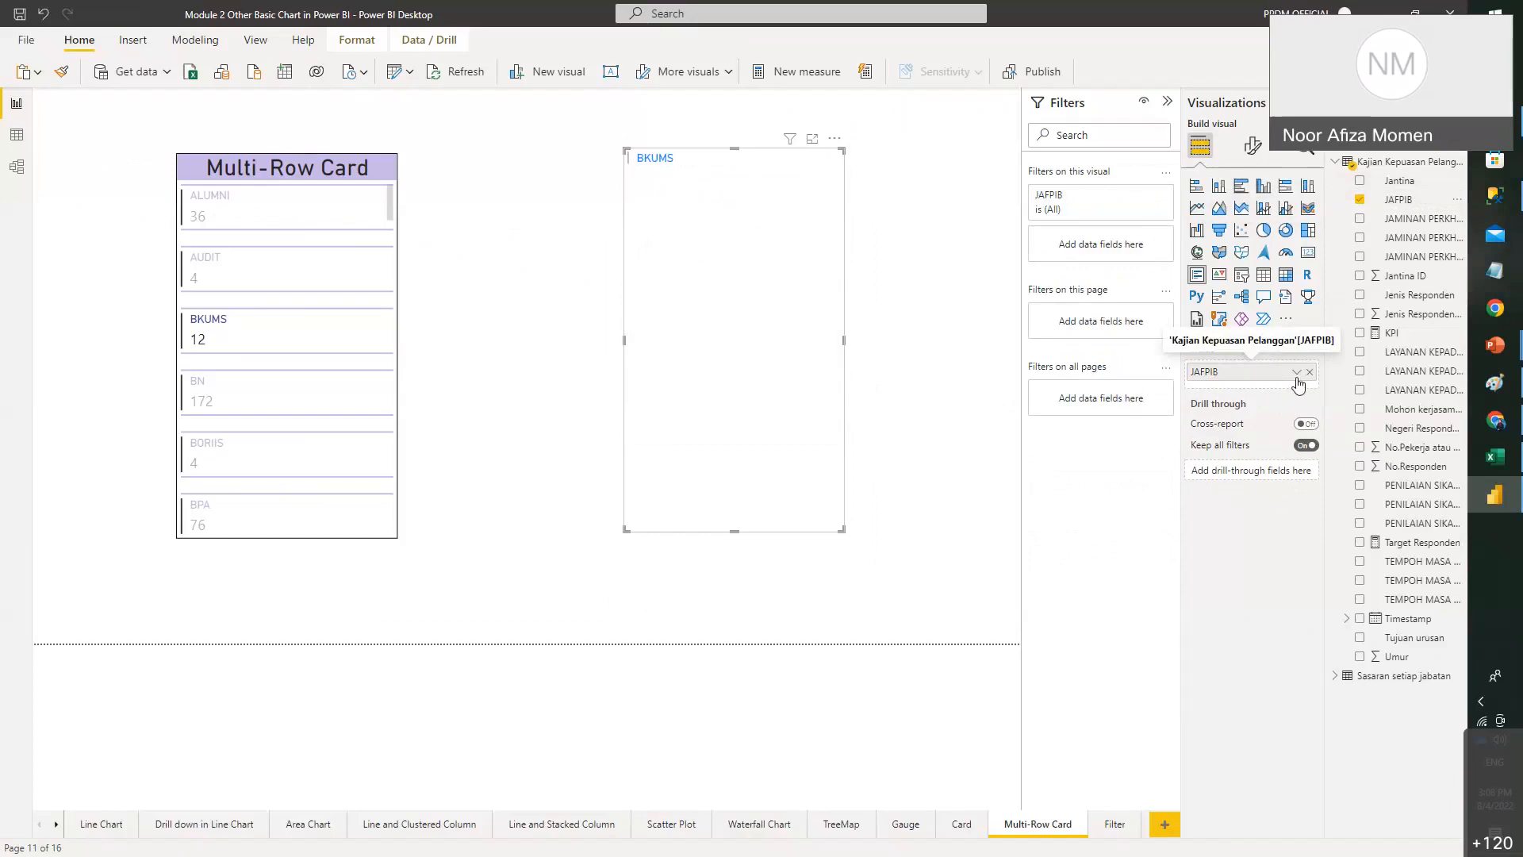
- Make the new BKUMS visual wider and shorter, comparing it with the original card
left_click(1297, 374)
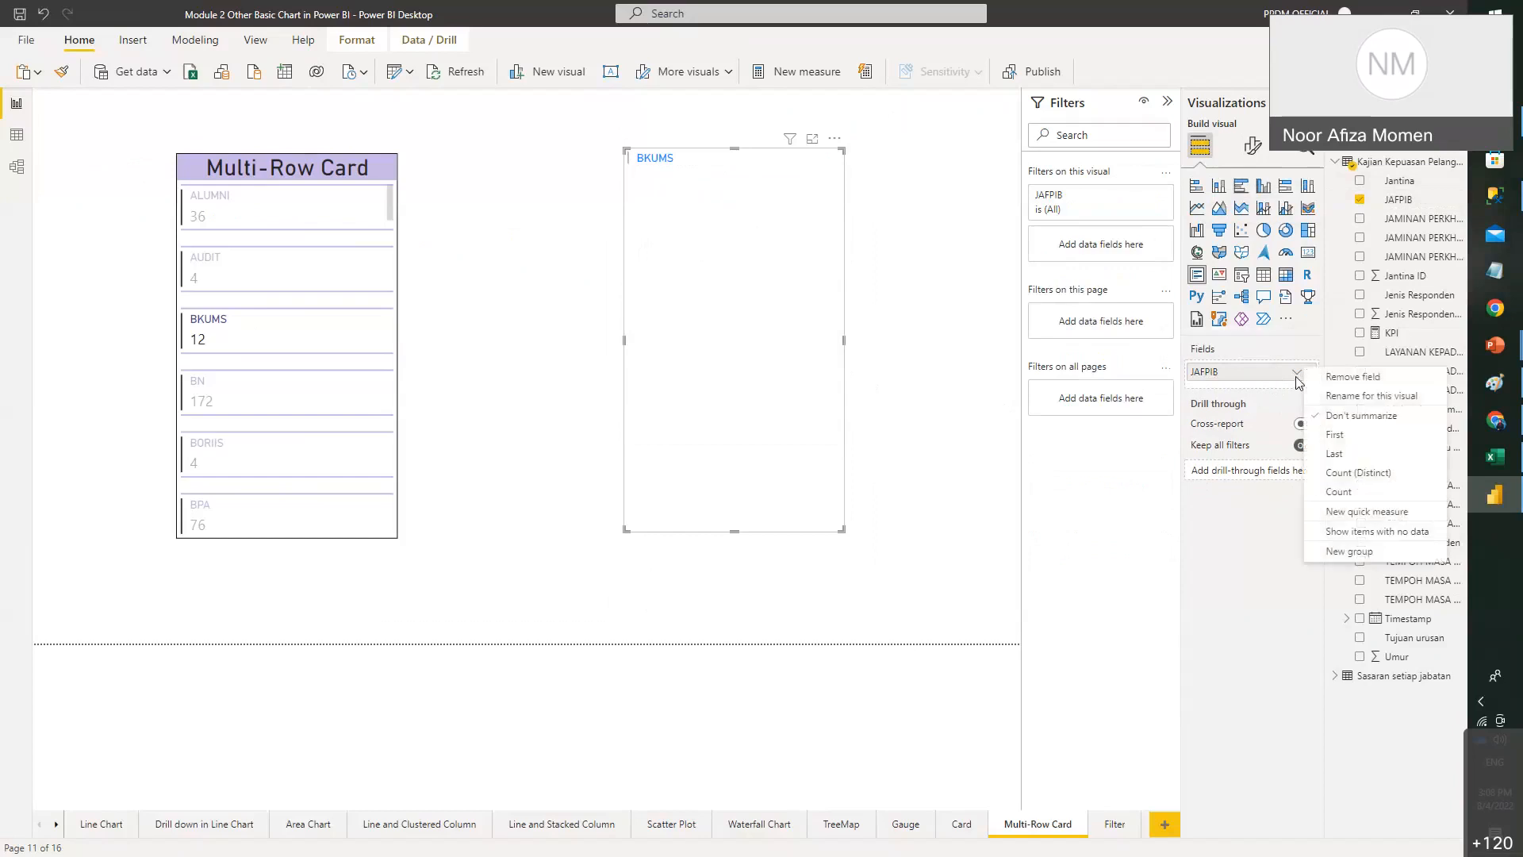
left_click(900, 394)
left_click_drag(842, 529, 914, 429)
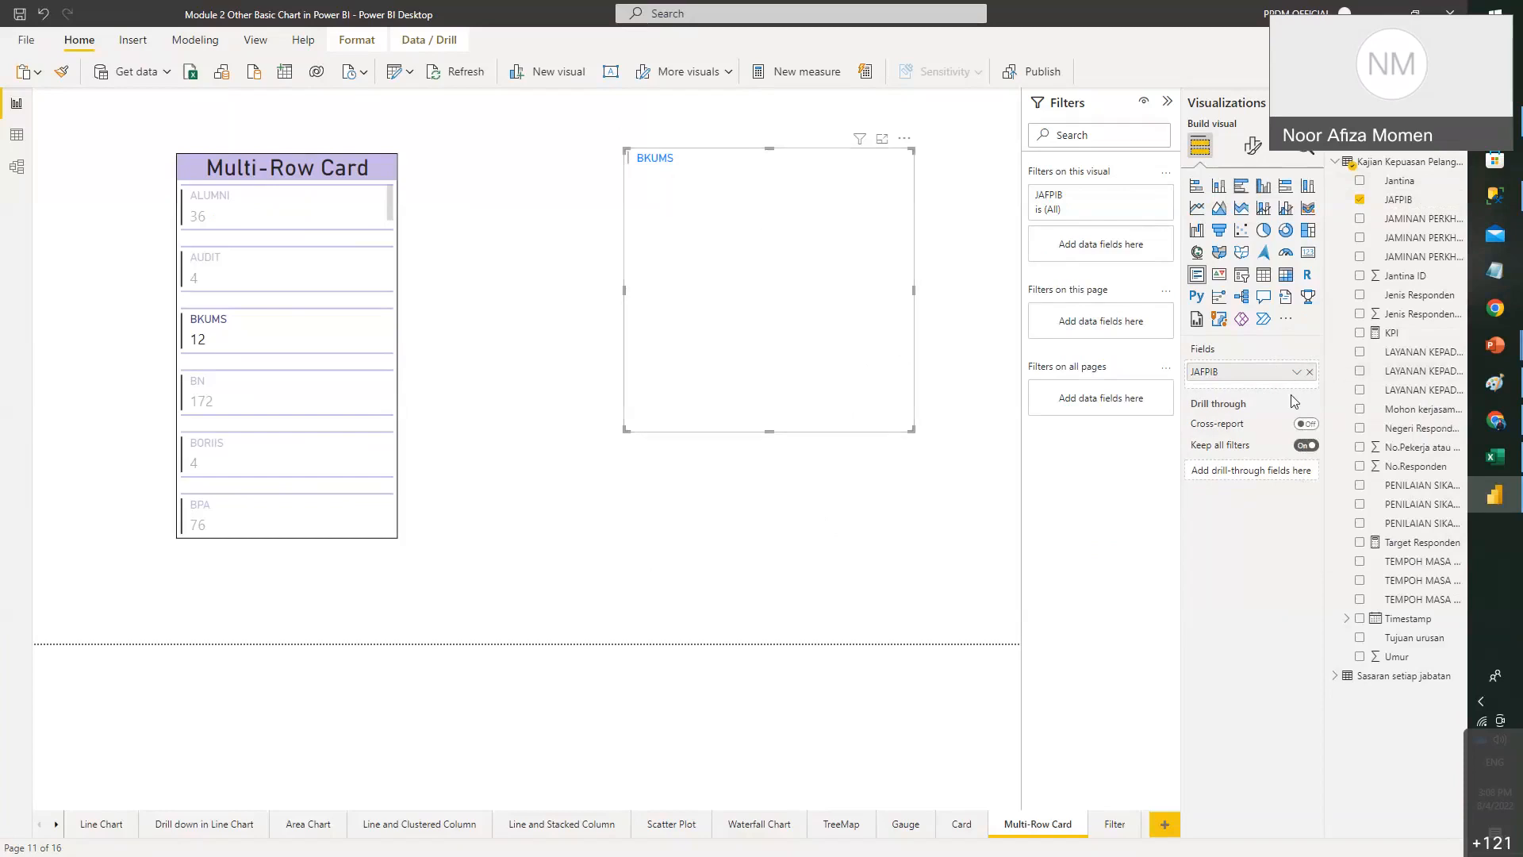
left_click(314, 175)
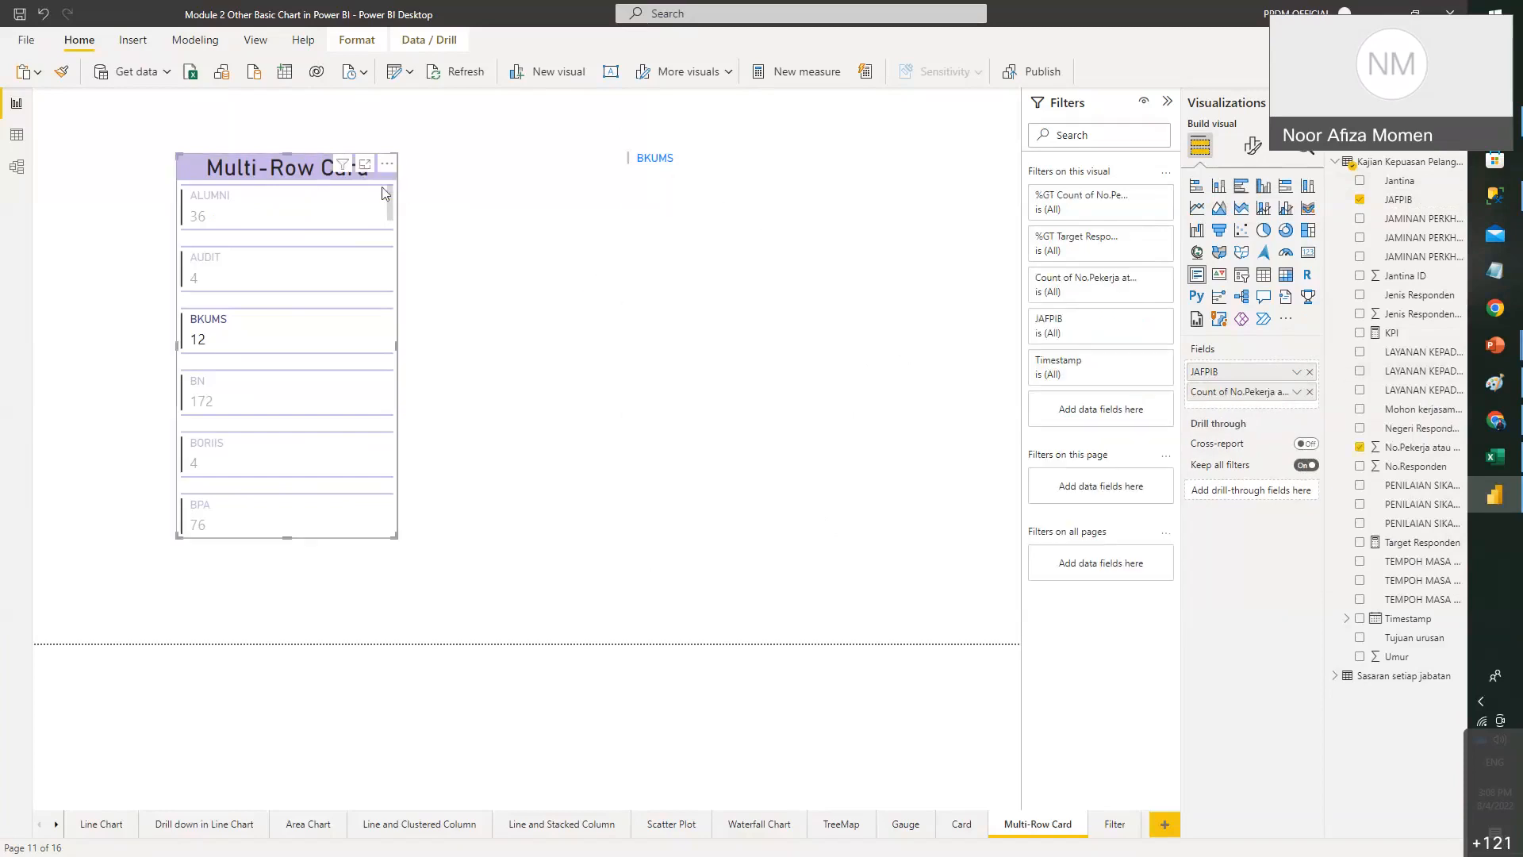
left_click(714, 168)
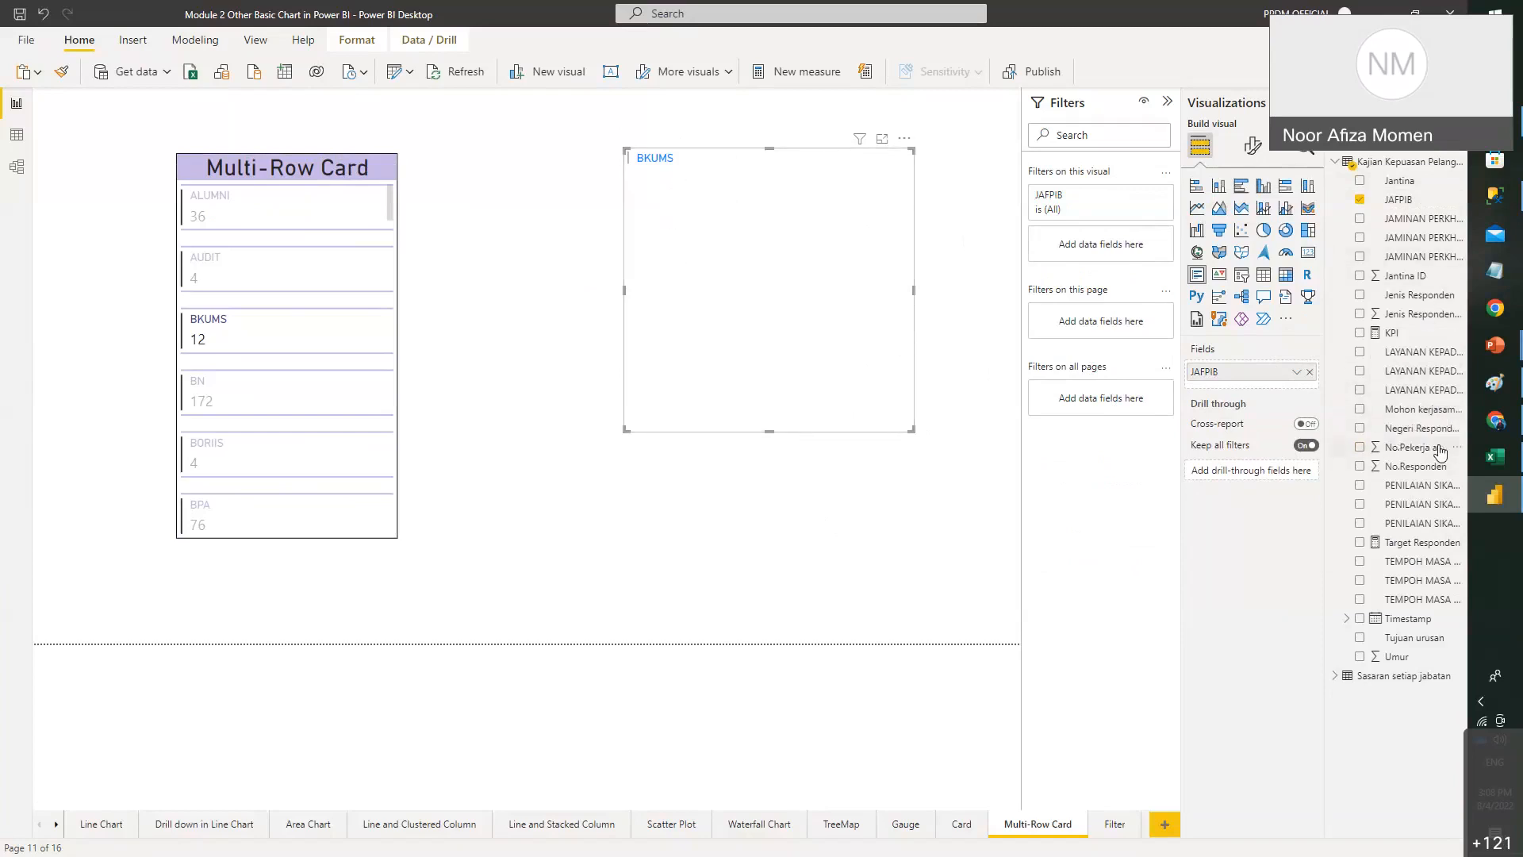
- Add No.Pekerja atau No.Matrik to the new visual, summarized as Count
left_click_drag(1440, 452, 1256, 392)
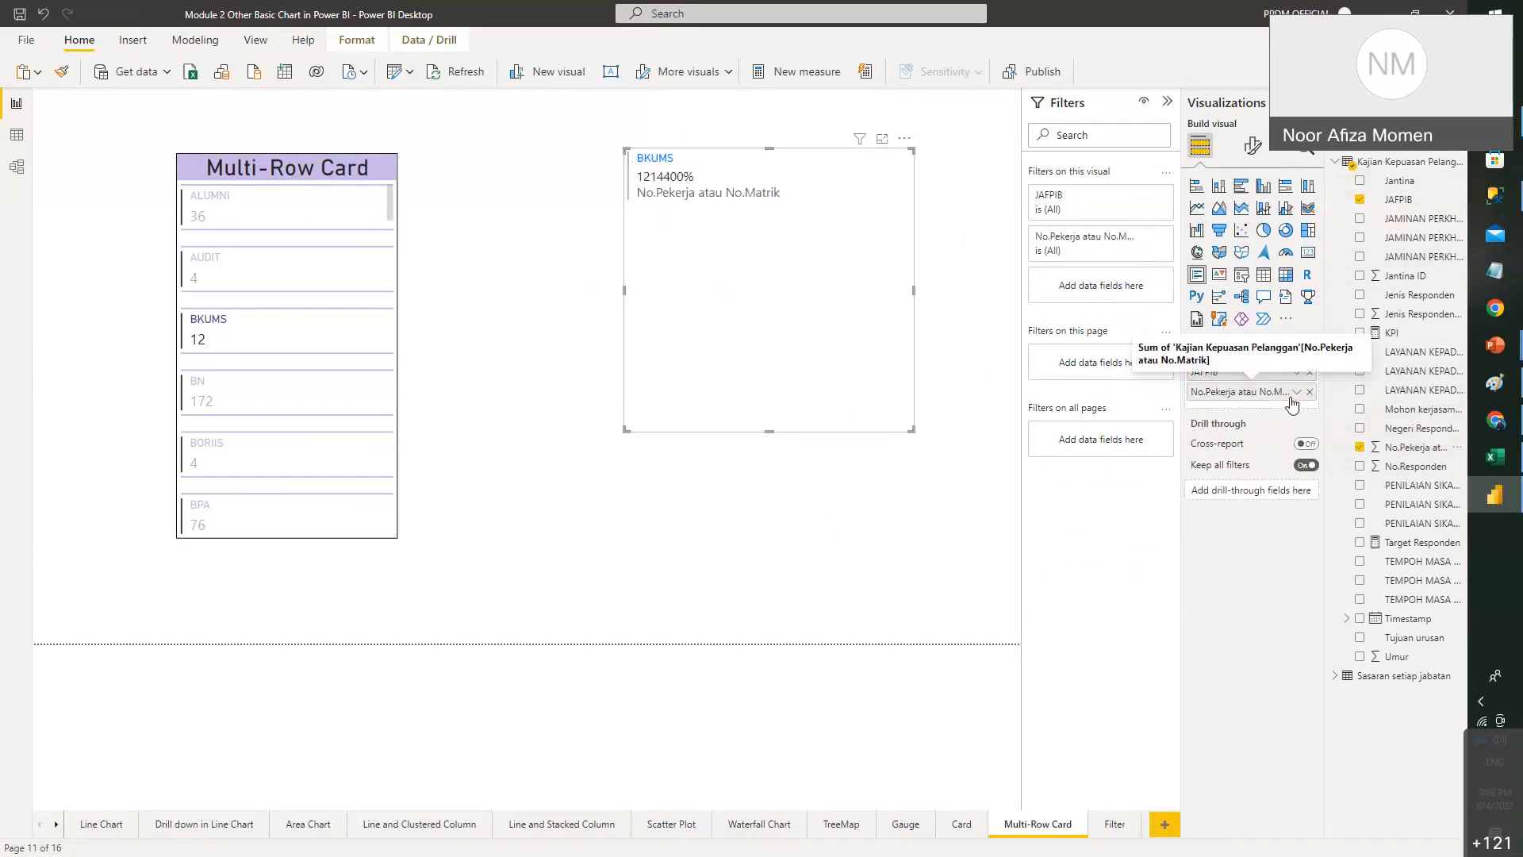
left_click(1295, 393)
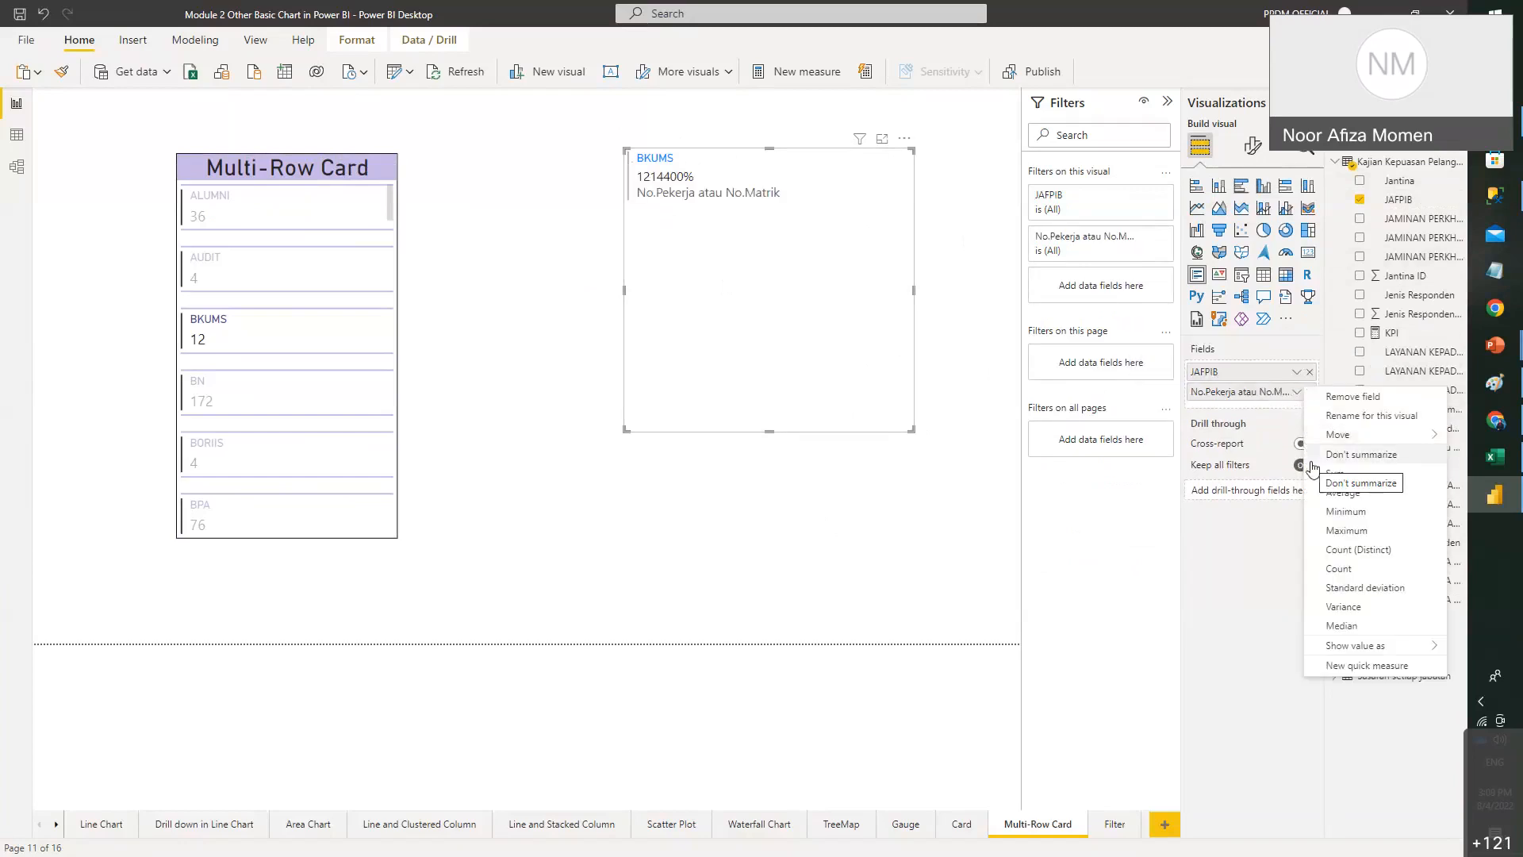
left_click(1340, 571)
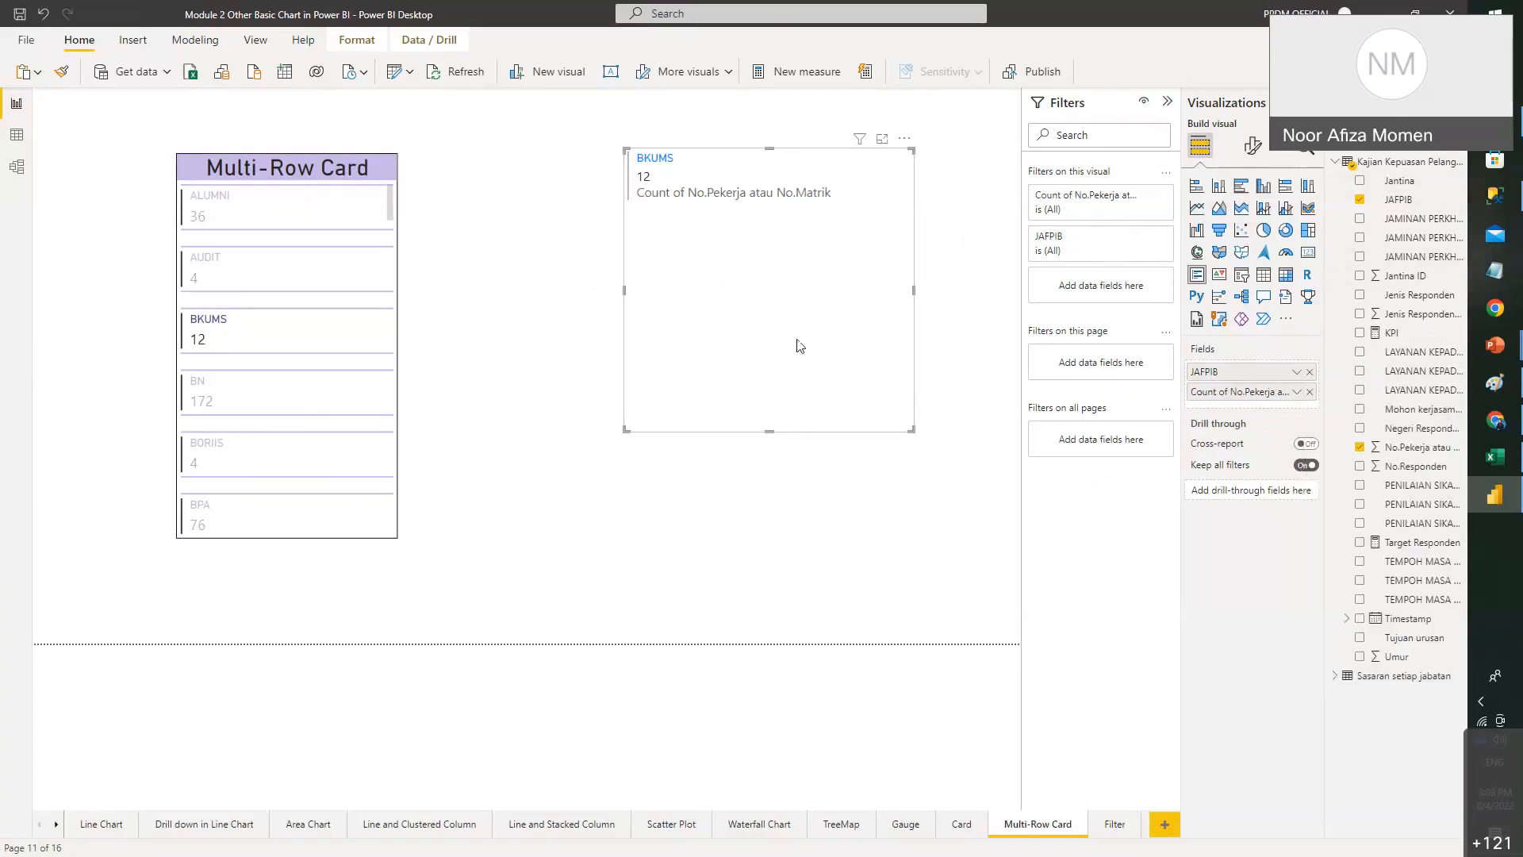
- Enlarge the new multi-row card so it lists counts from ALUMNI 36 down to BPG 224
left_click(469, 299)
left_click(331, 324)
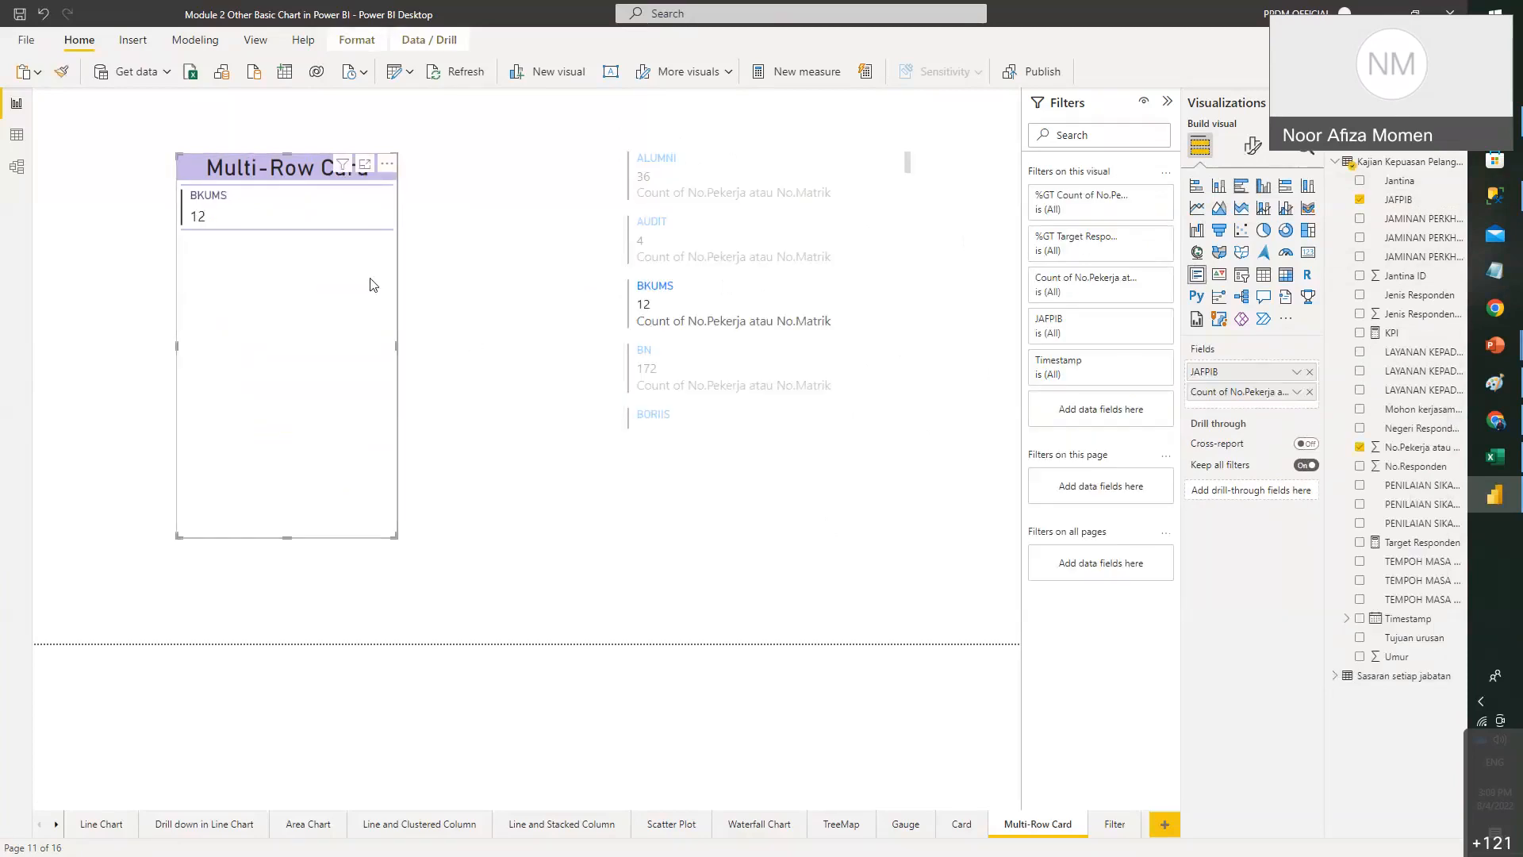
left_click(599, 298)
left_click(878, 284)
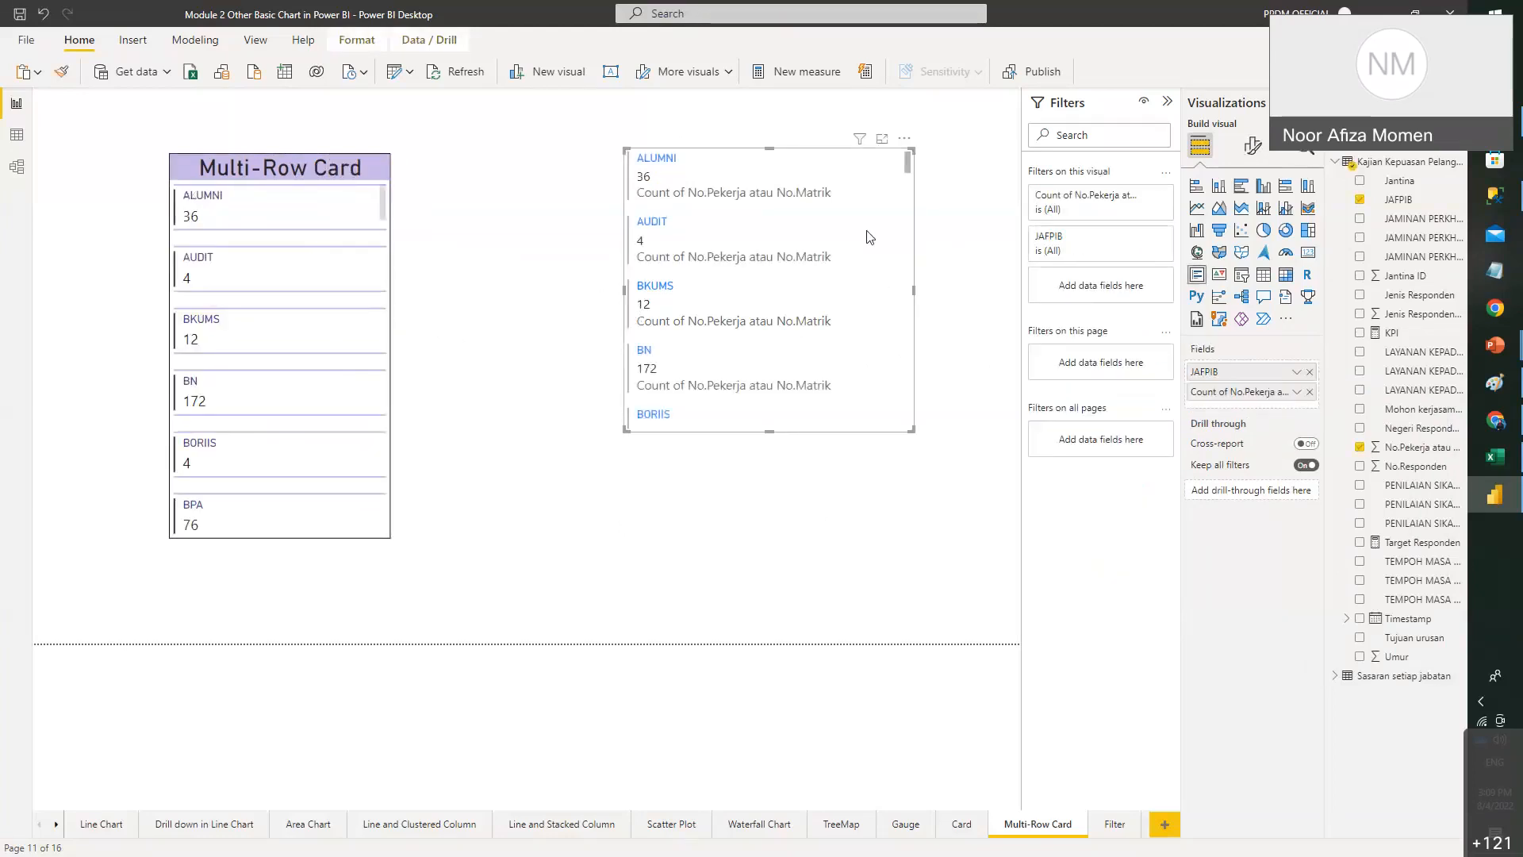
left_click_drag(913, 429, 920, 608)
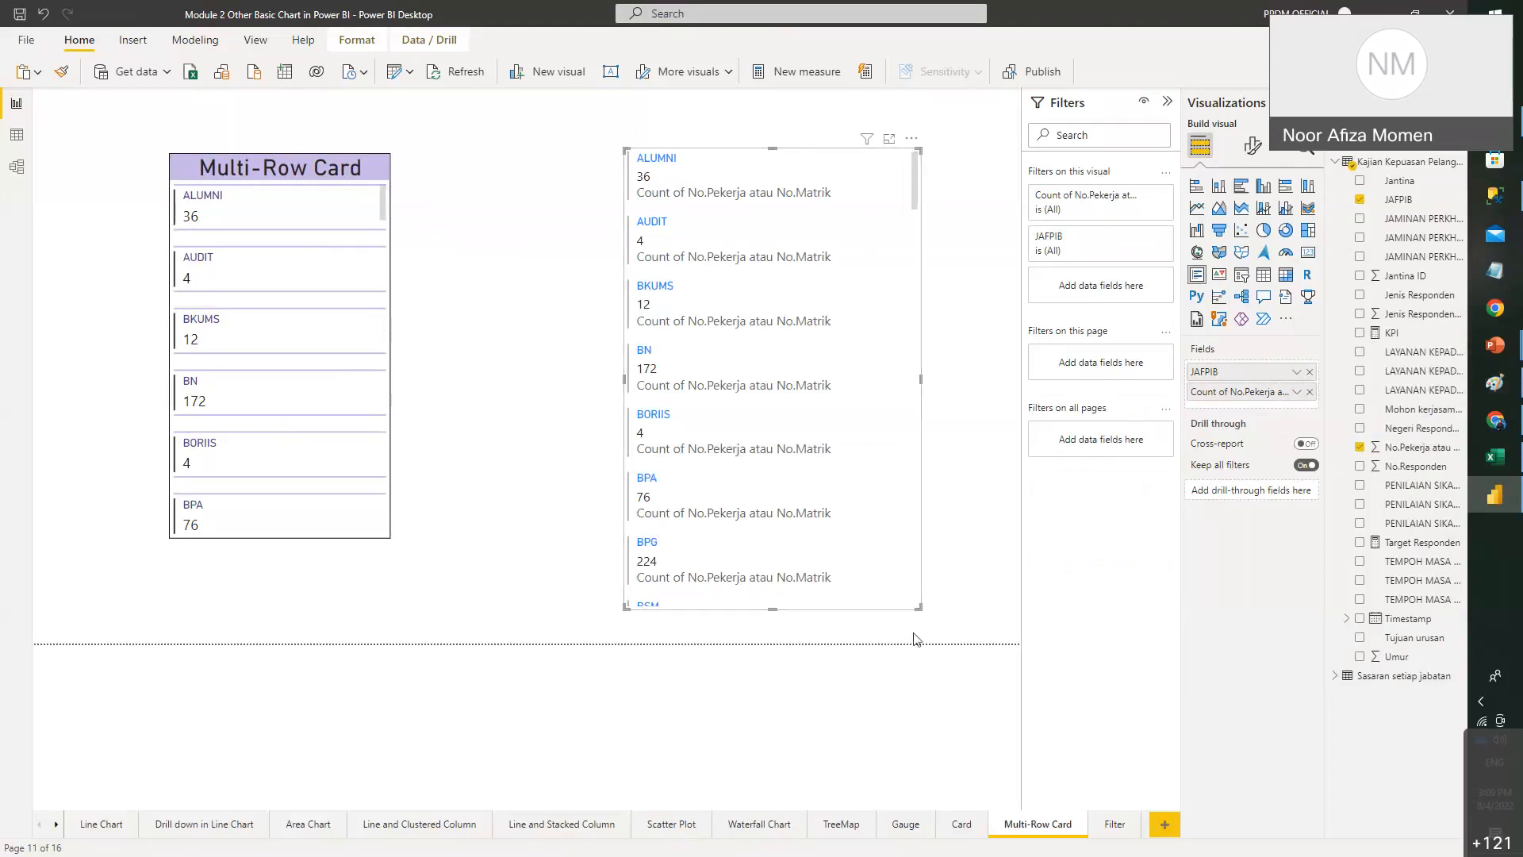
mouse_move(918, 608)
left_mouse_down()
mouse_move(950, 618)
mouse_move(932, 616)
mouse_move(937, 591)
left_mouse_up()
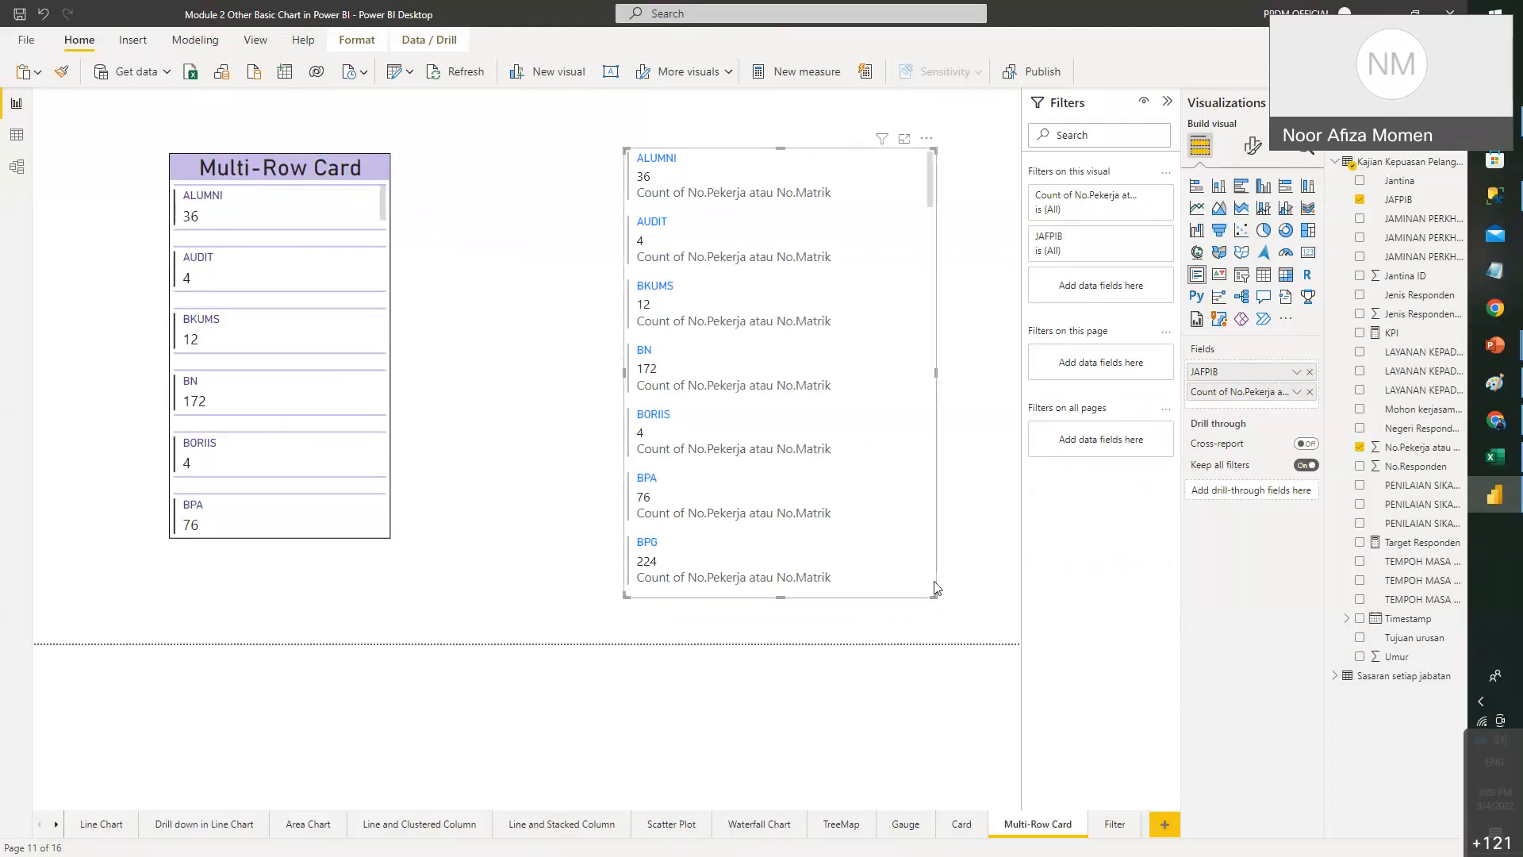
- Split the new card's JAFPIB counts by Jantina, placed before the count, and move the card right
left_click(1418, 184)
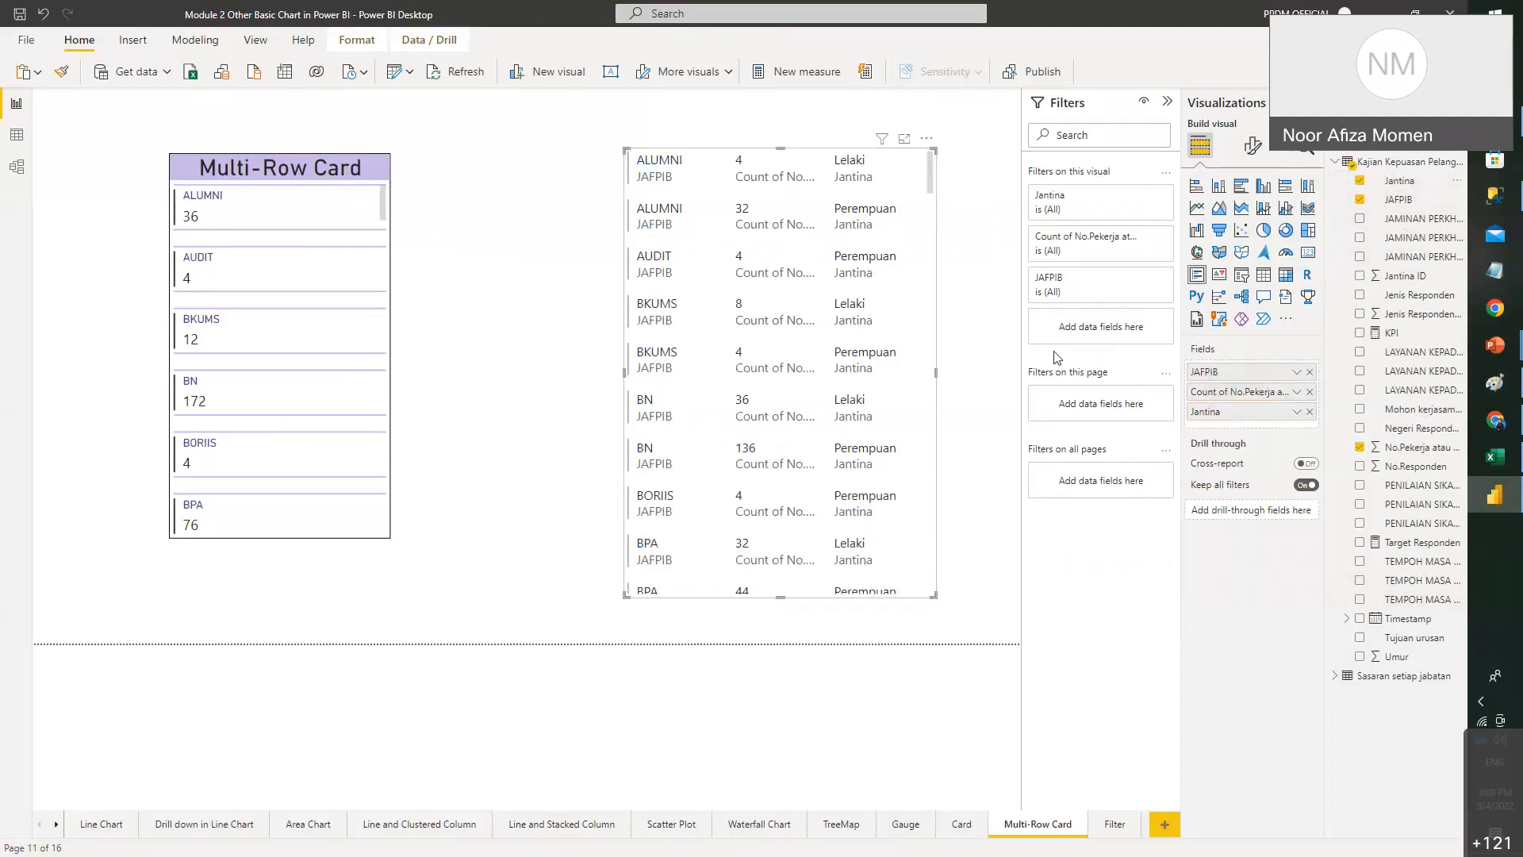
left_click_drag(627, 596, 346, 632)
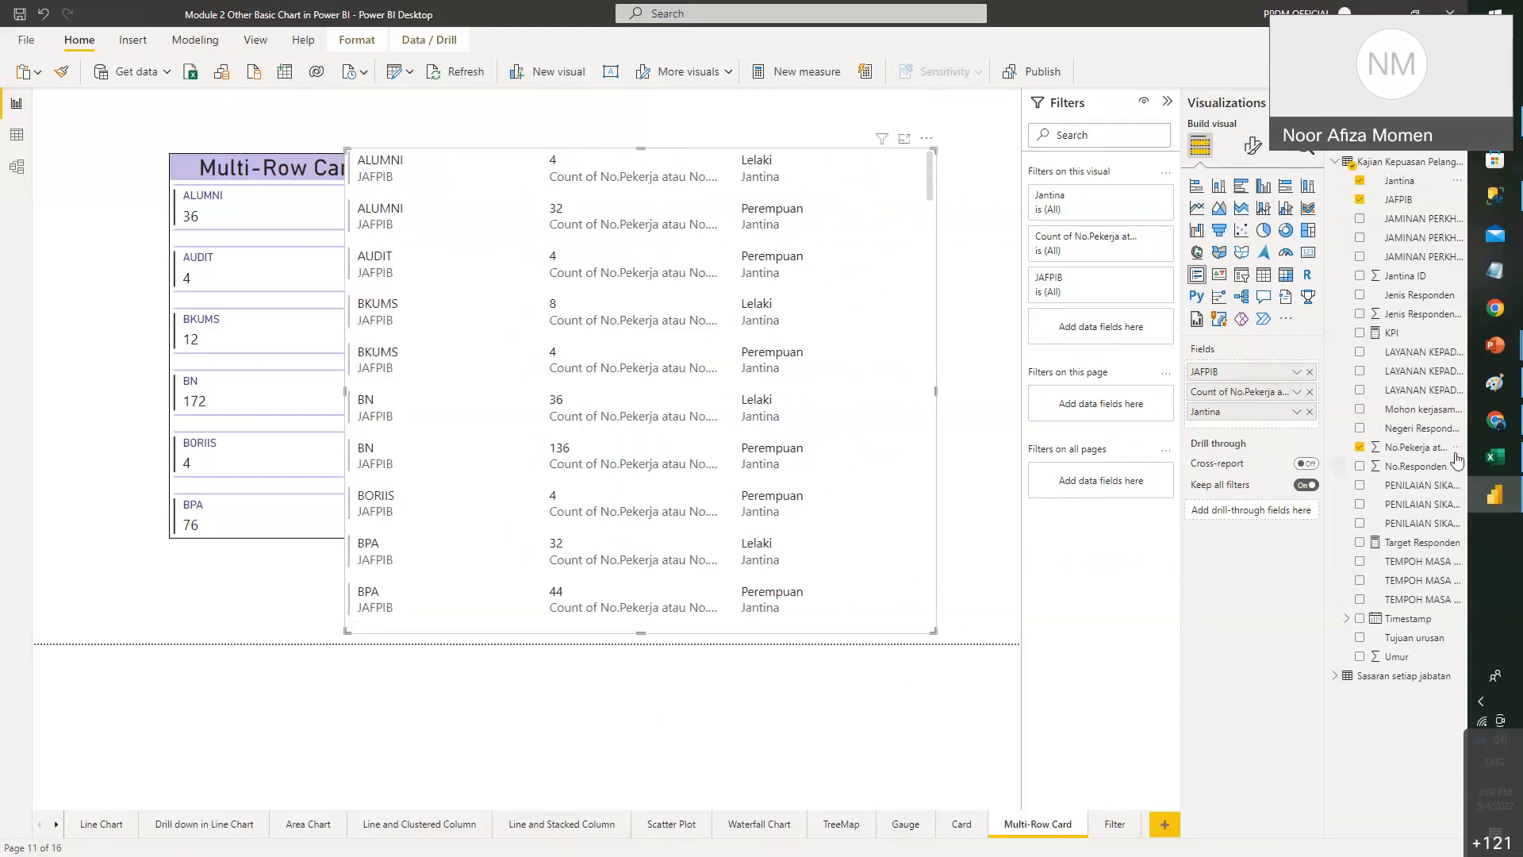
left_click_drag(1420, 454, 1294, 441)
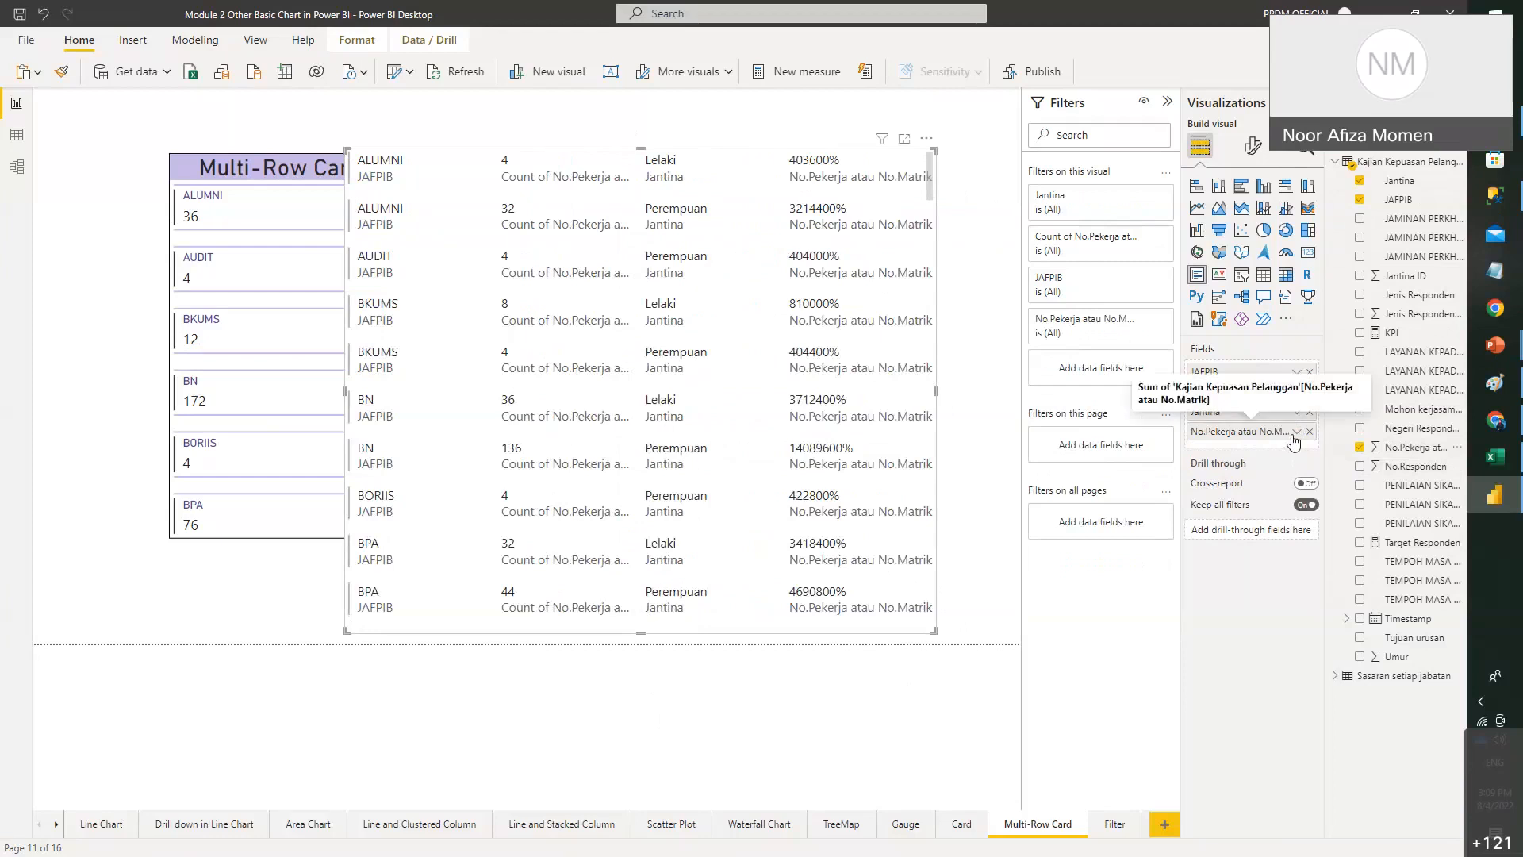
left_click(1296, 432)
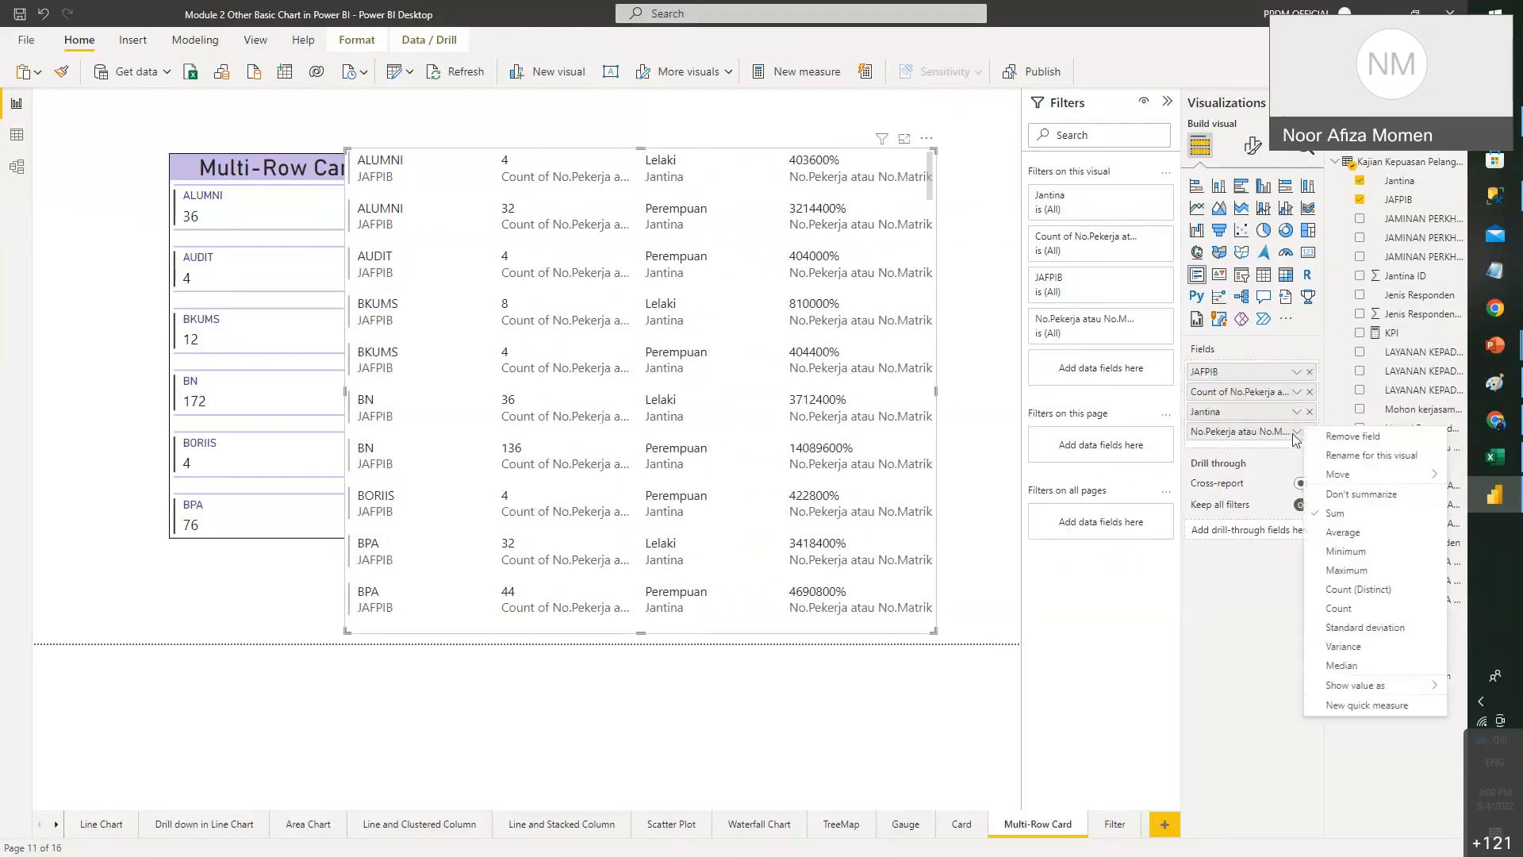
left_click(1341, 609)
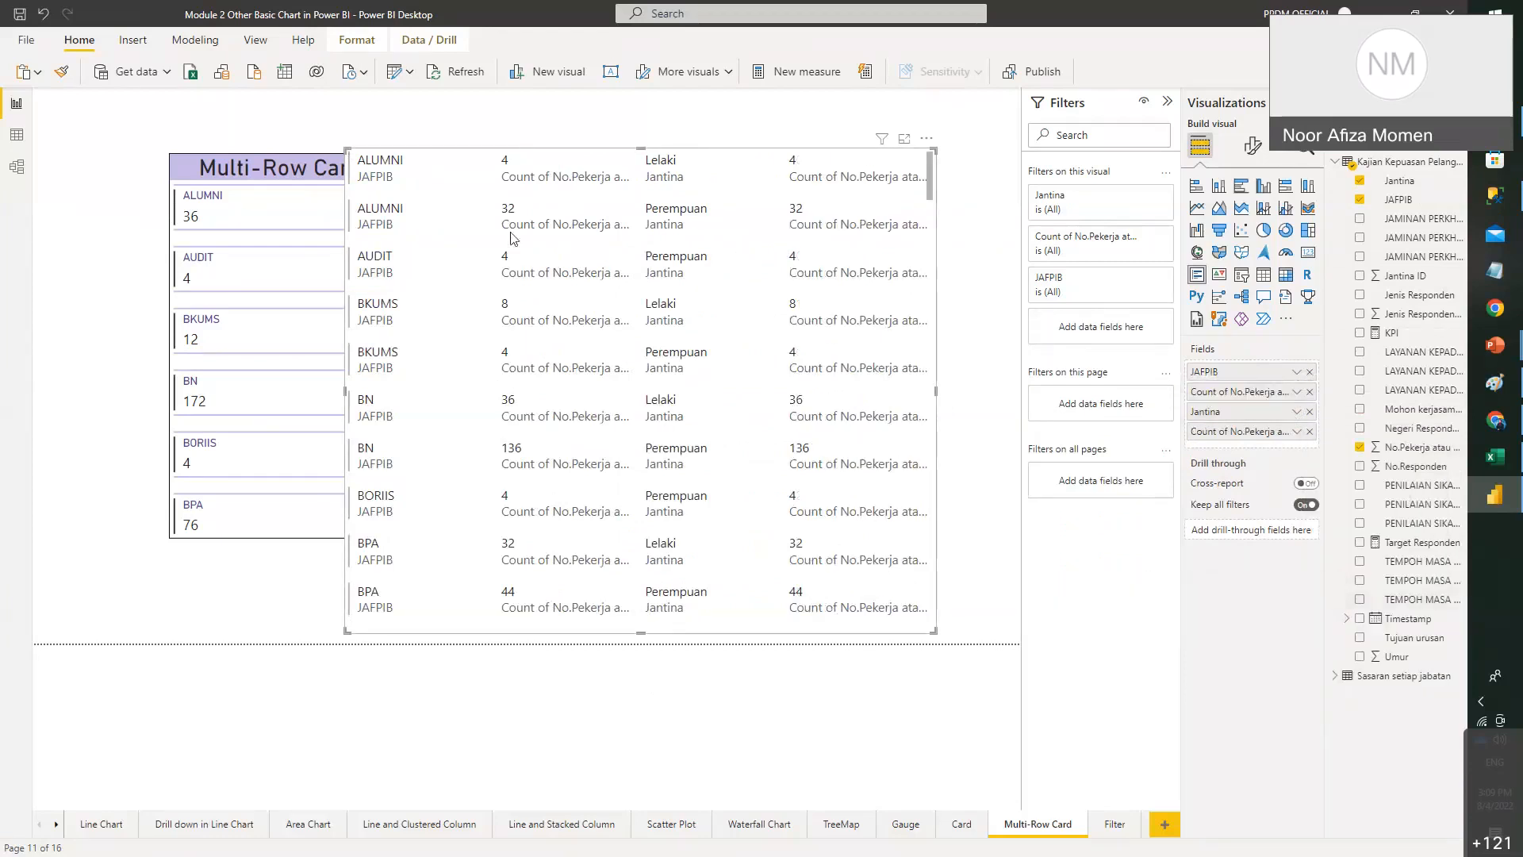
left_click(1310, 431)
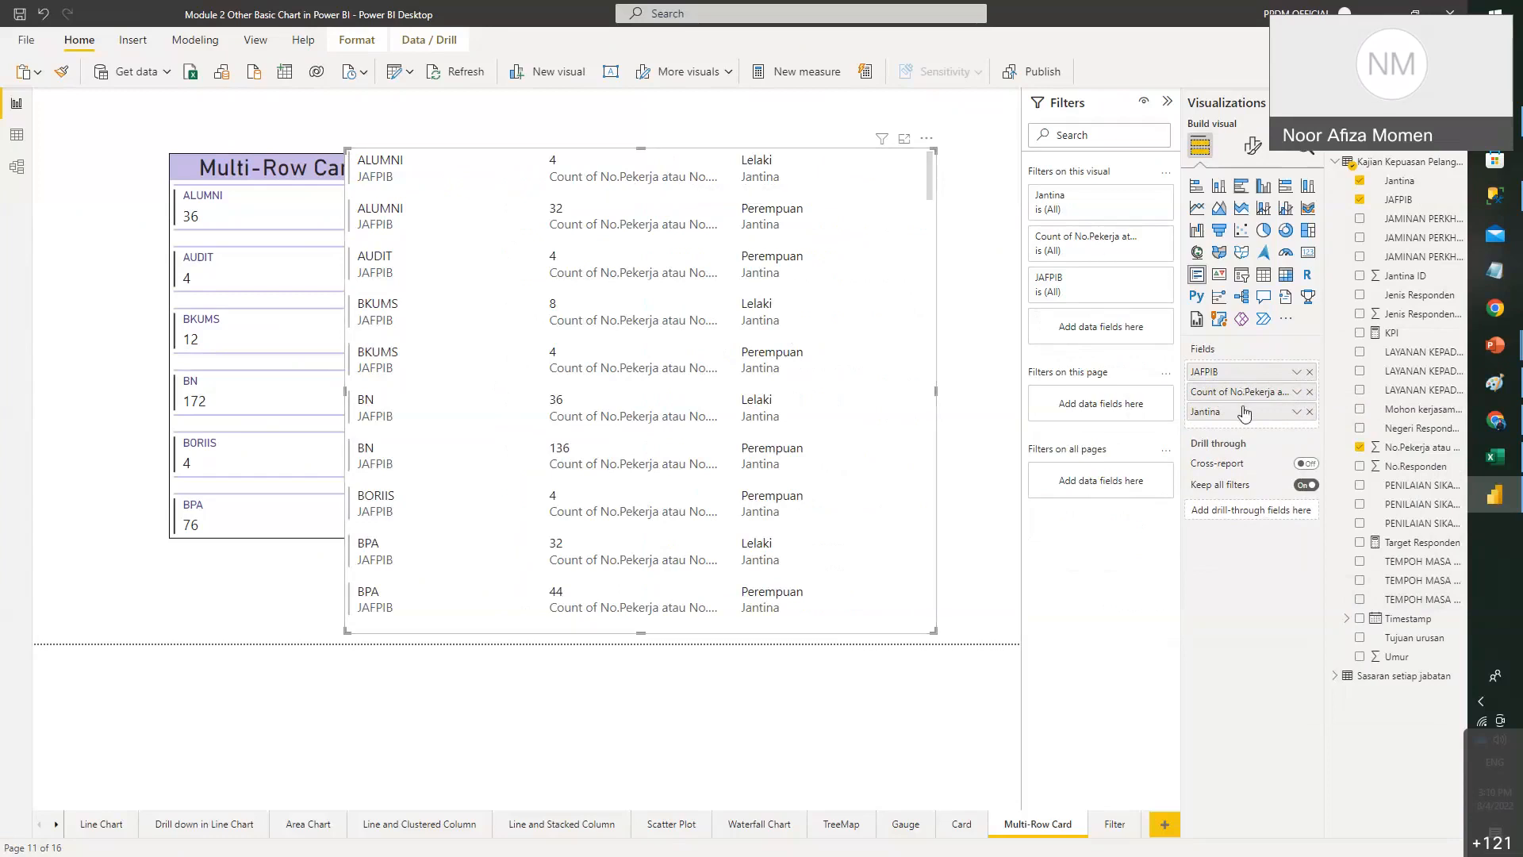
left_click_drag(1243, 411, 1244, 392)
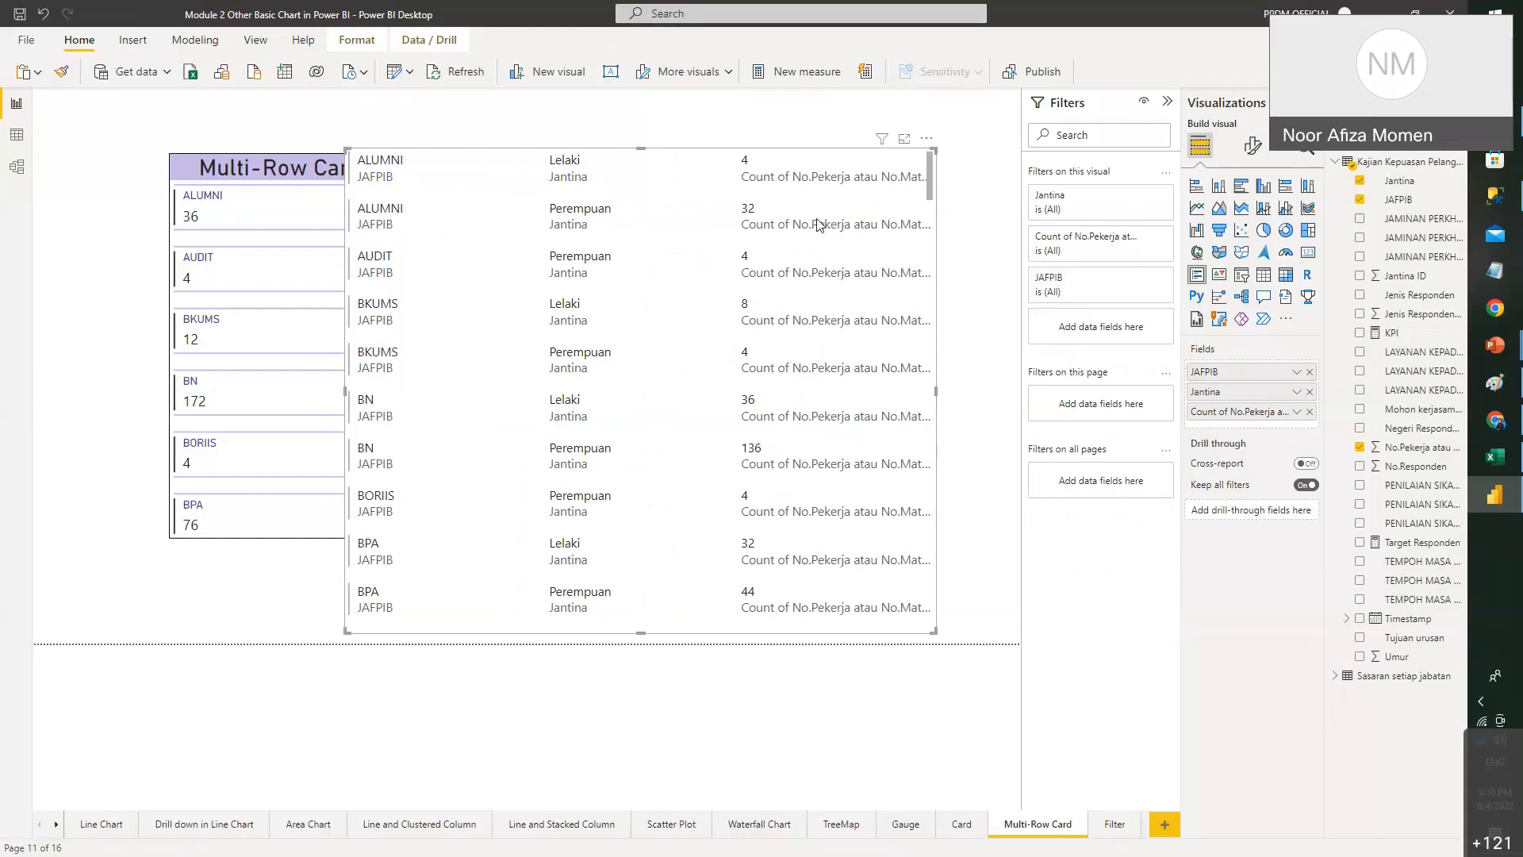
left_click(677, 175)
left_click_drag(718, 313, 741, 231)
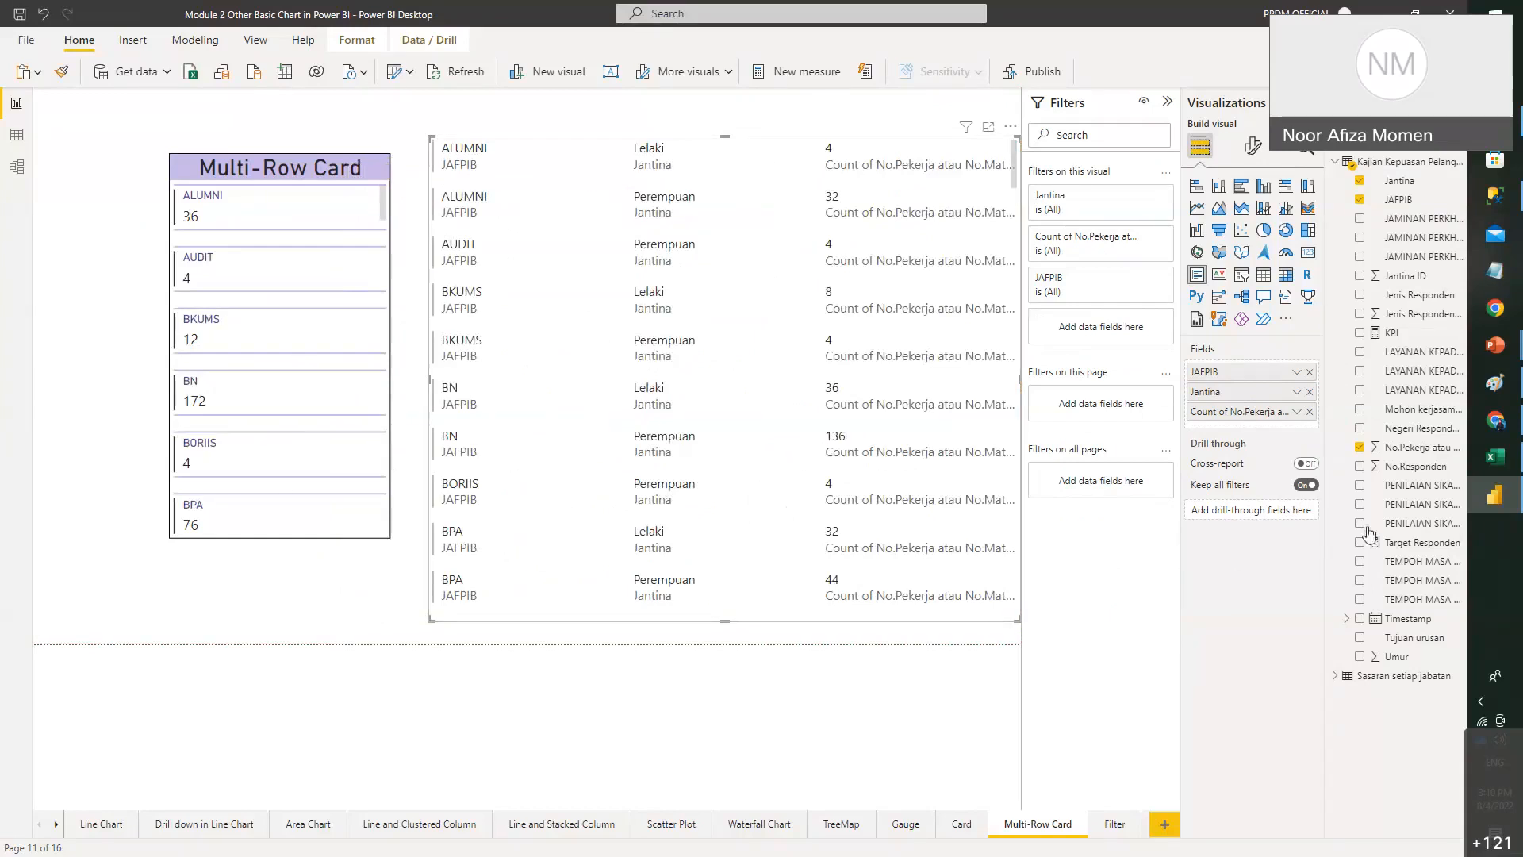
- Switch to the Module 2 Managing Basic Visuals deck and show slide 30, the Question slide
mouse_move(1494, 344)
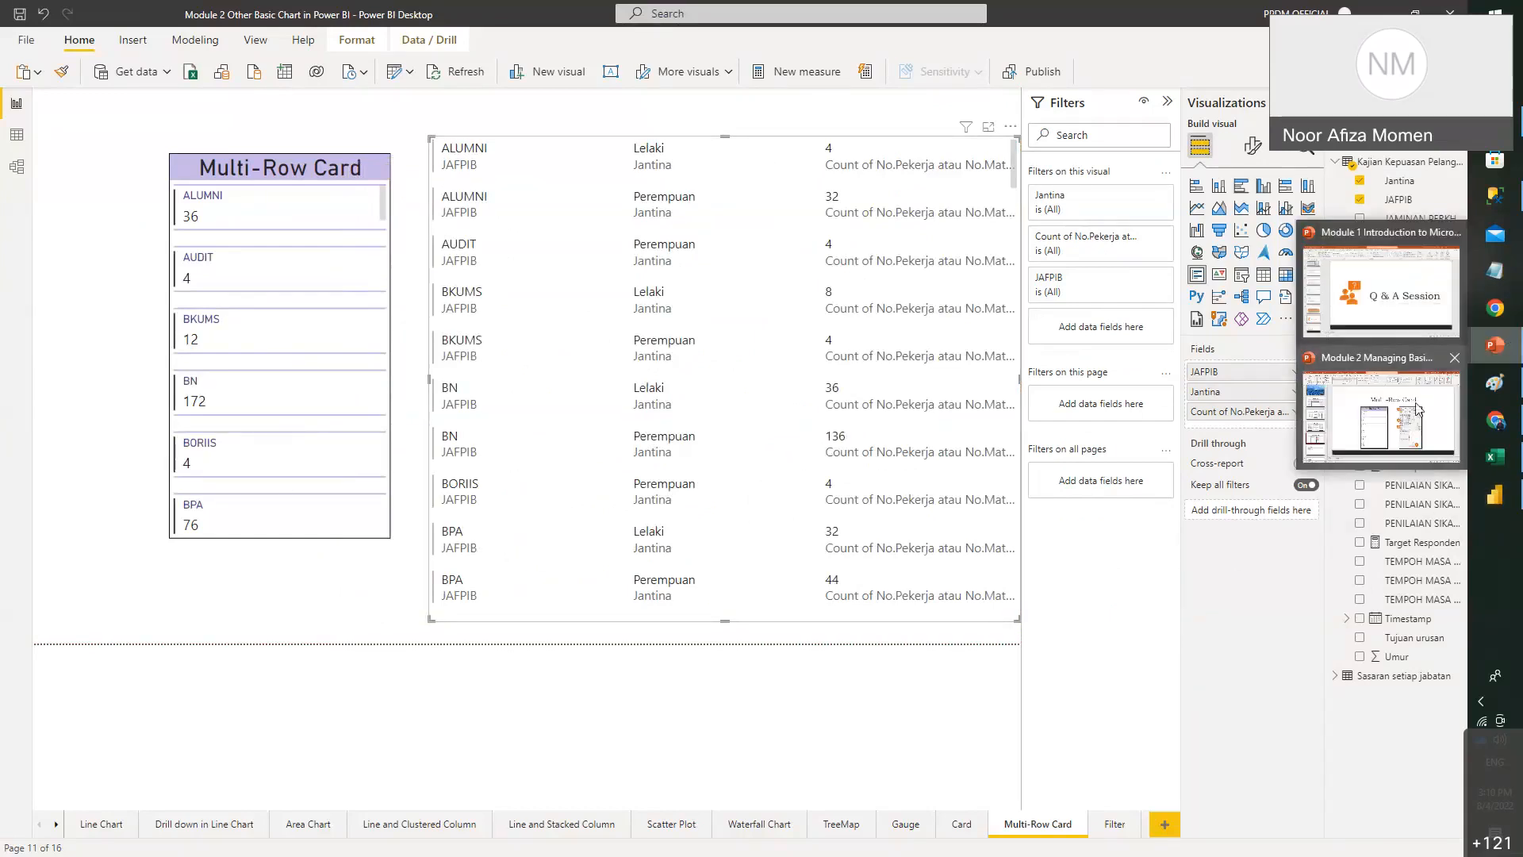
left_click(1385, 445)
scroll(176, 341, "down", 5)
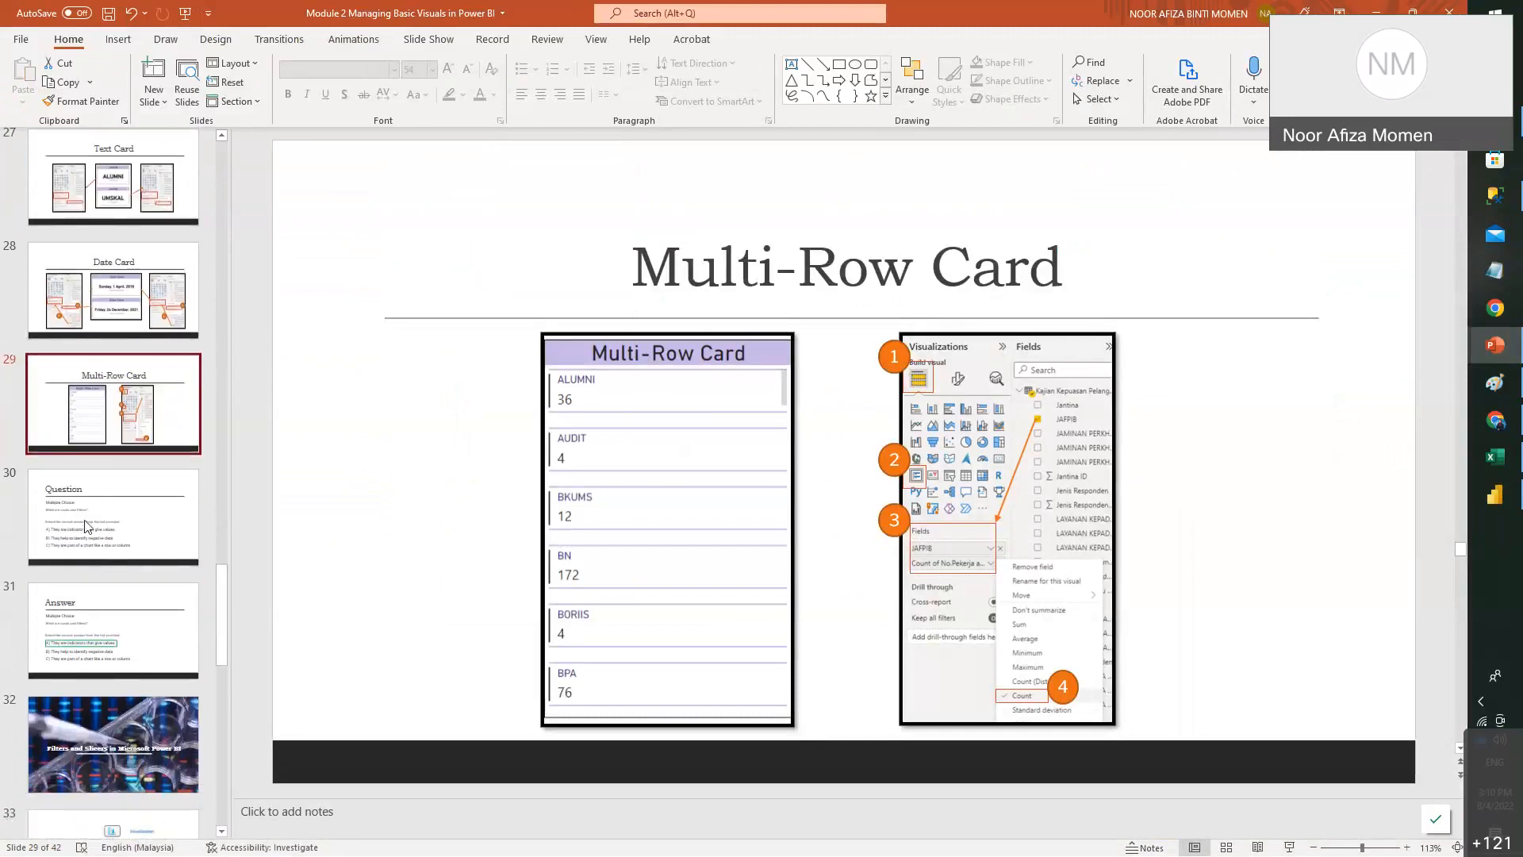
left_click(90, 440)
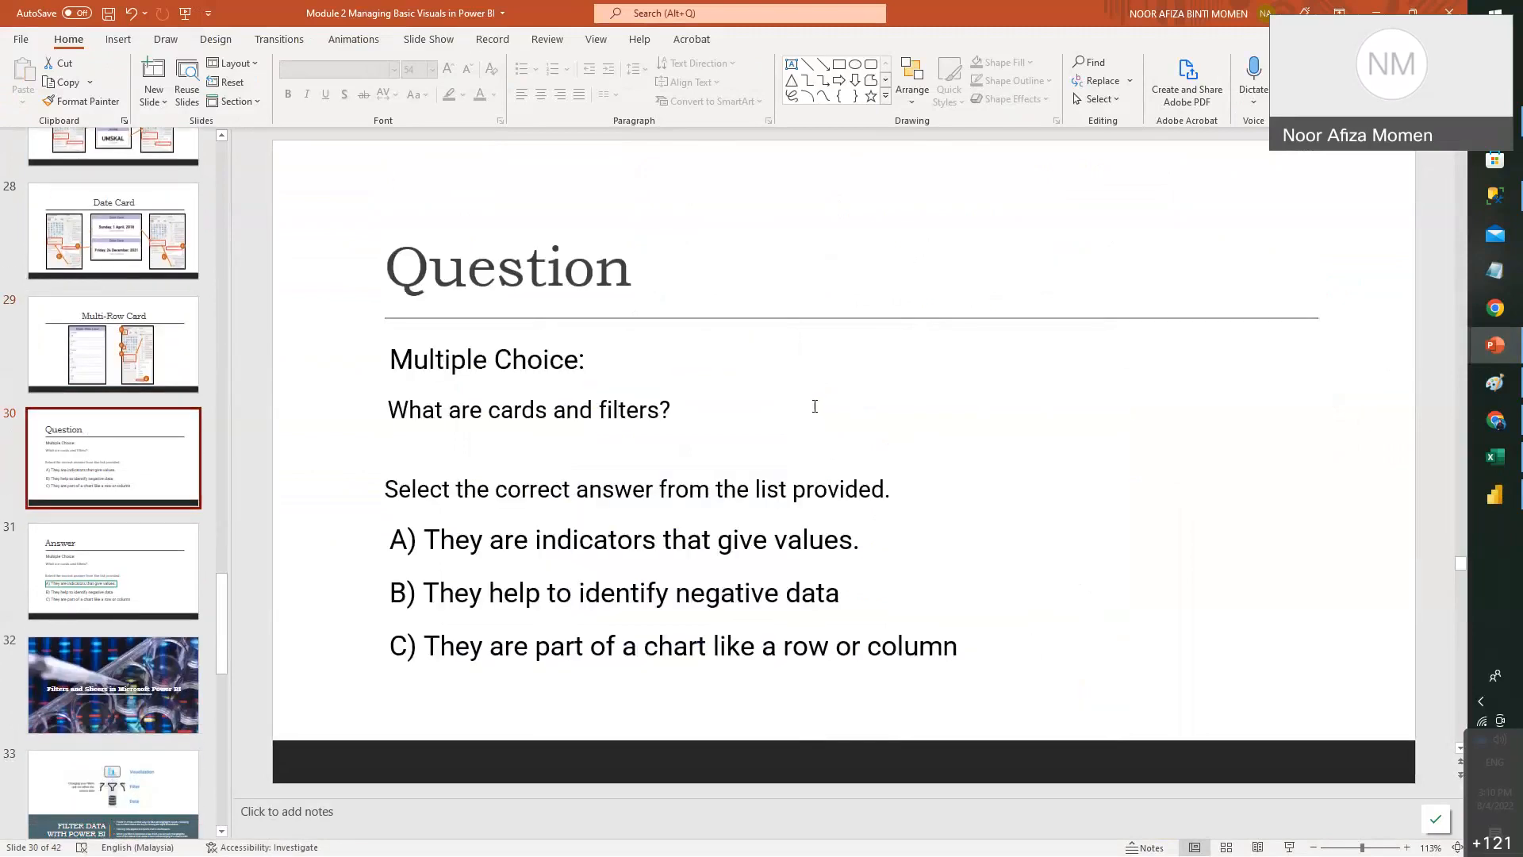
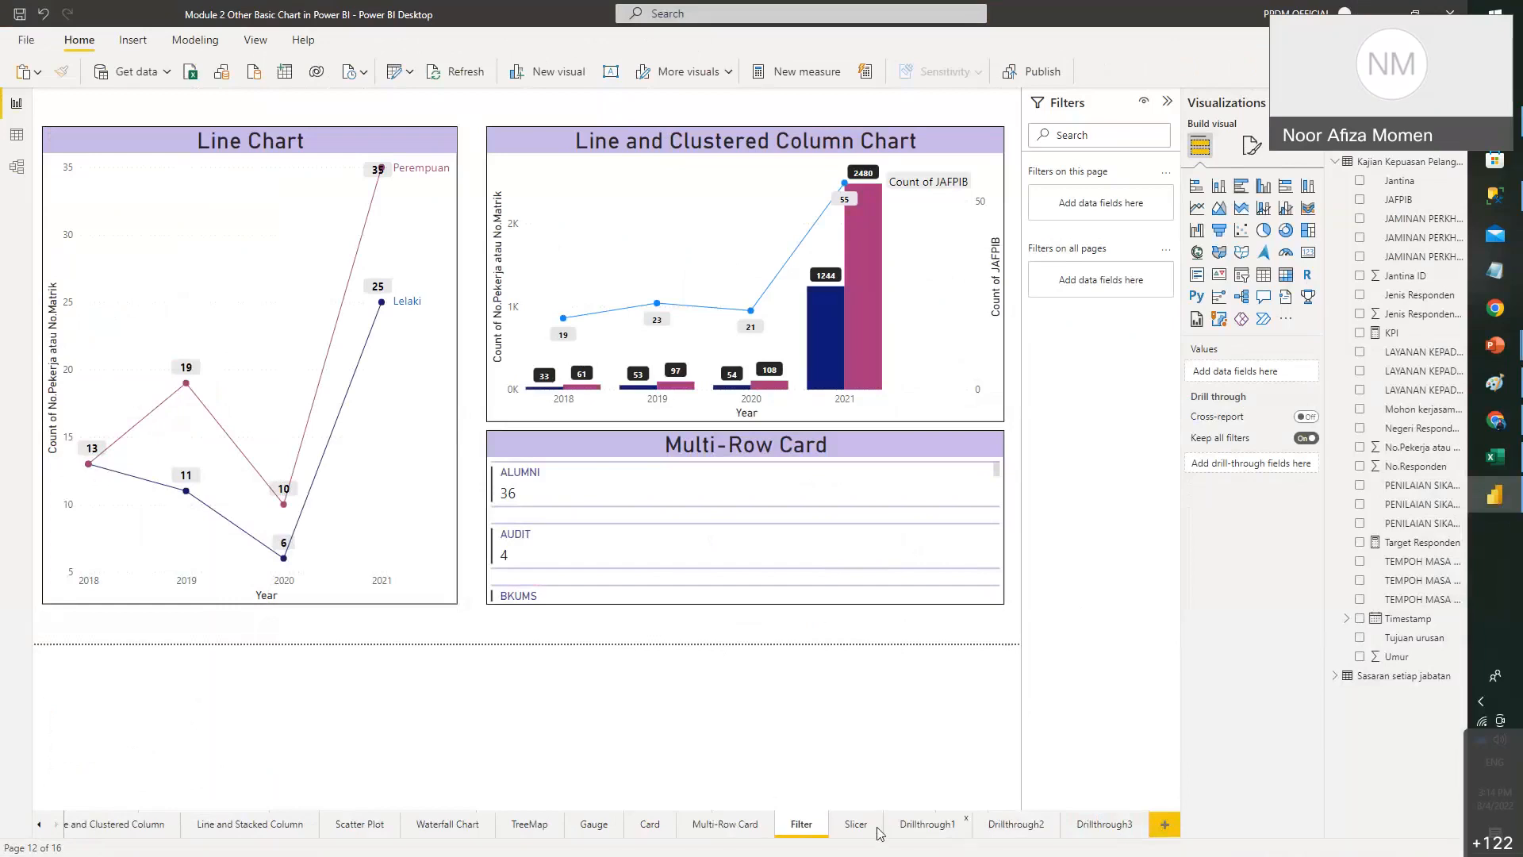
- Switch to the Slicer report page
left_click(864, 829)
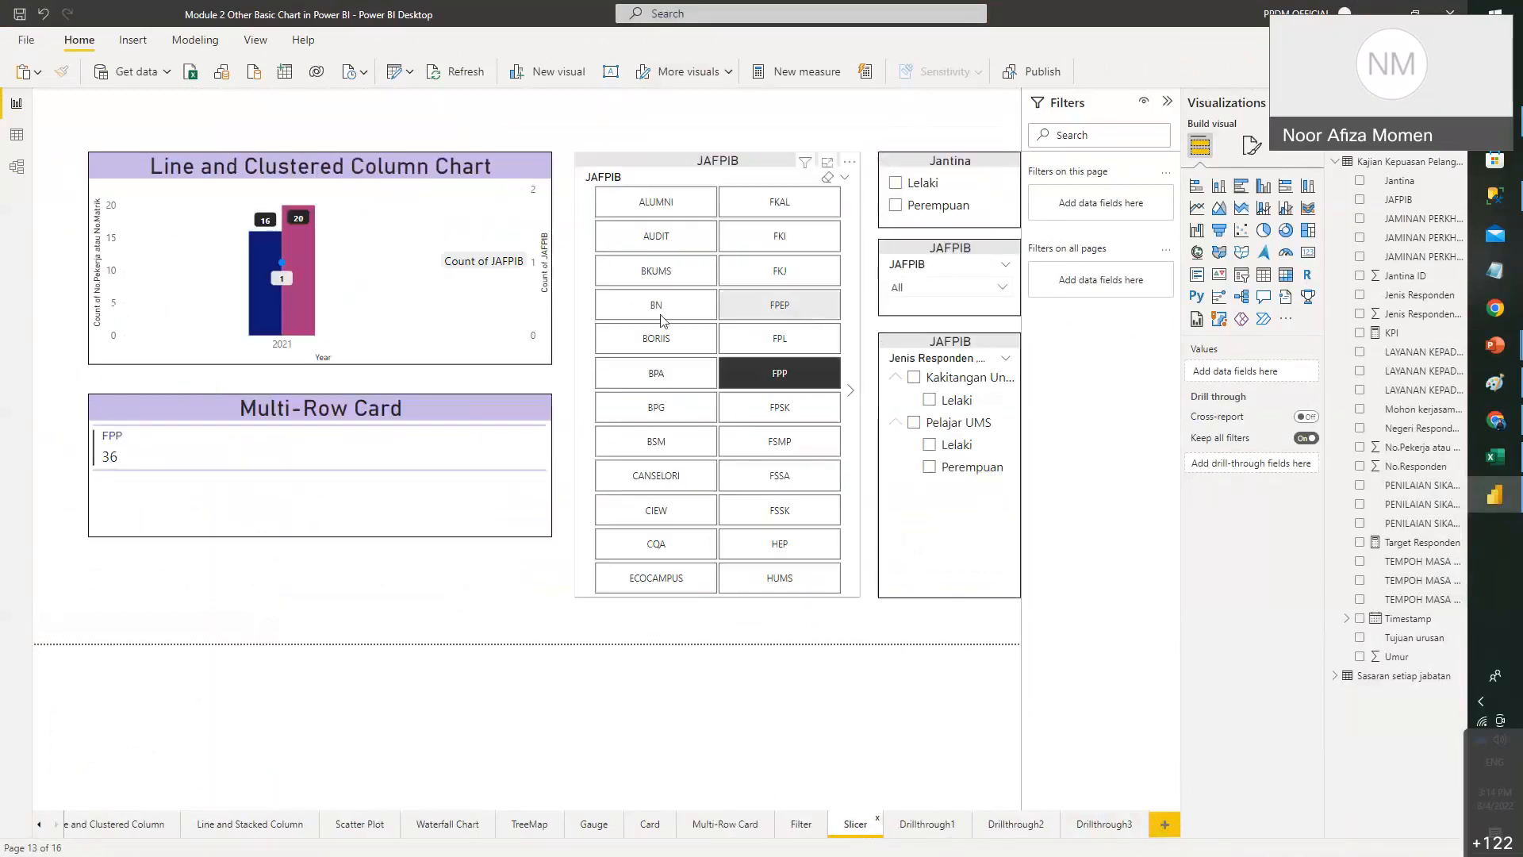
- Shrink the line and clustered column chart and multi-row card and stack them in the top-left corner
left_click(367, 164)
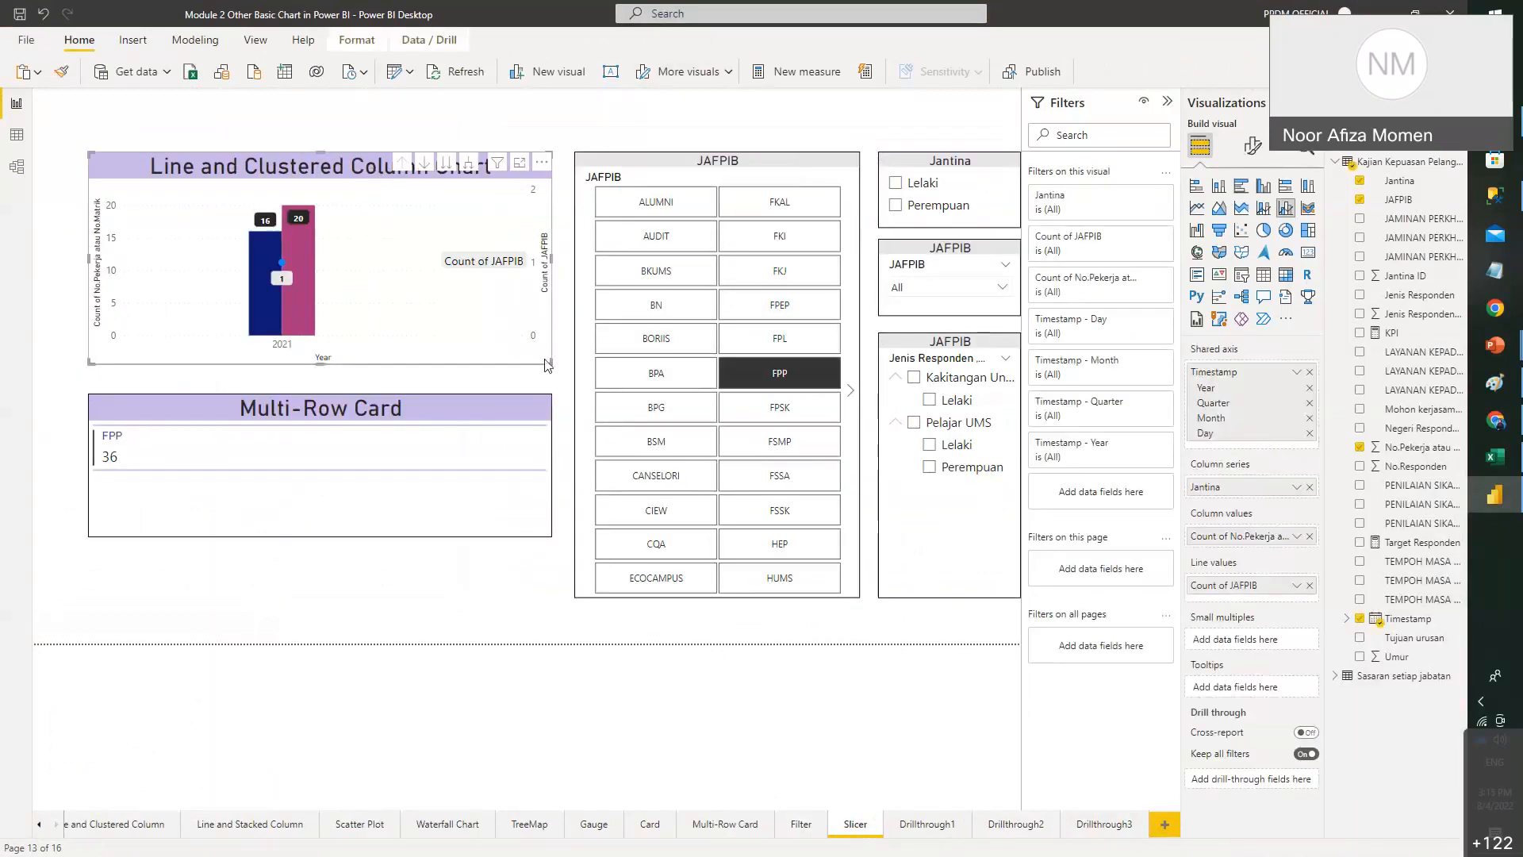
left_click_drag(546, 361, 481, 315)
left_click_drag(384, 245, 292, 159)
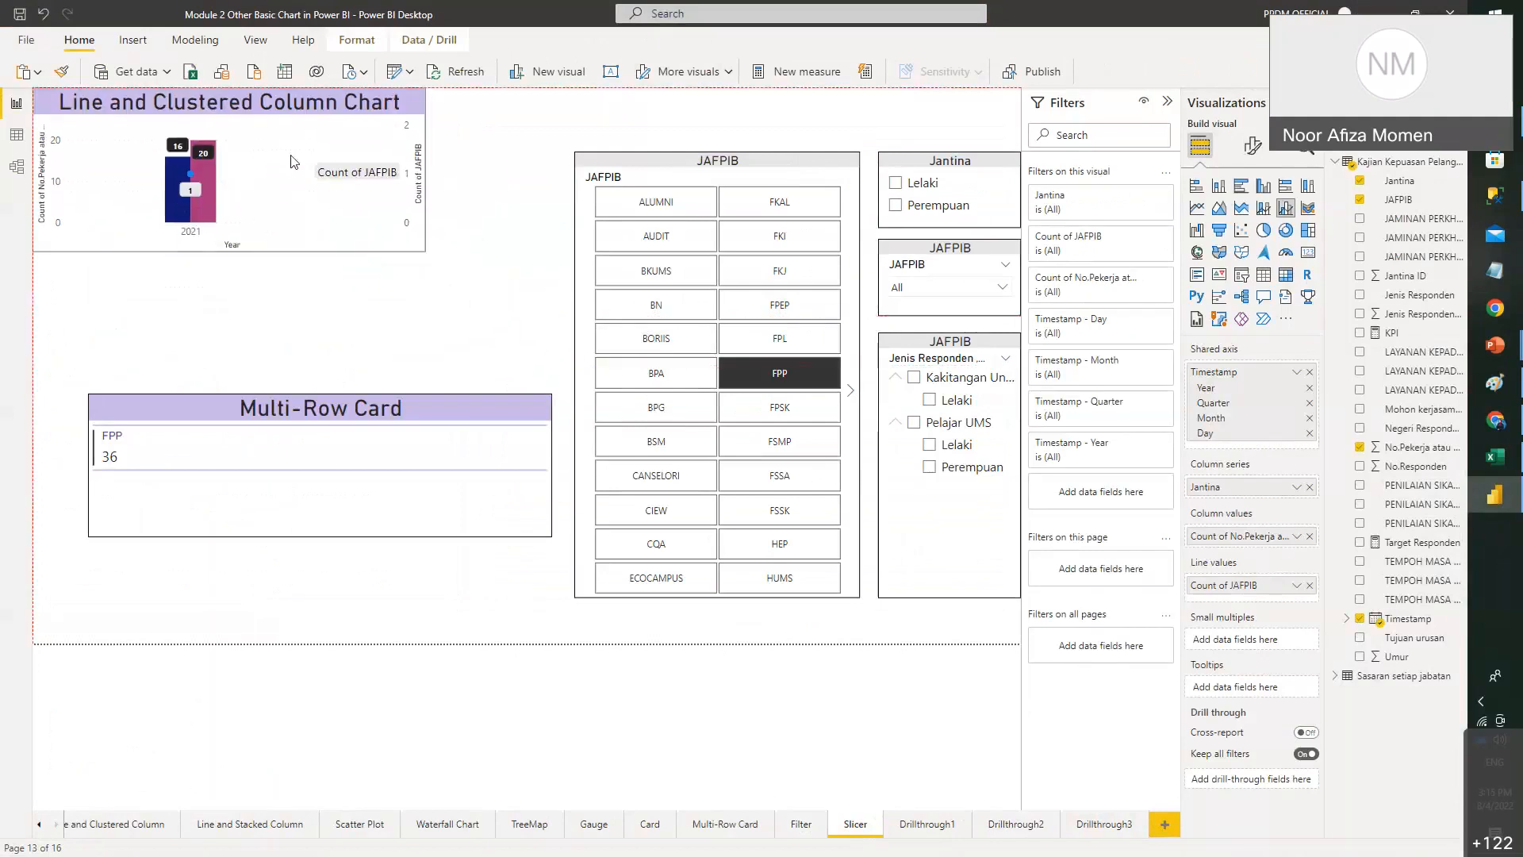
left_click_drag(363, 401, 308, 270)
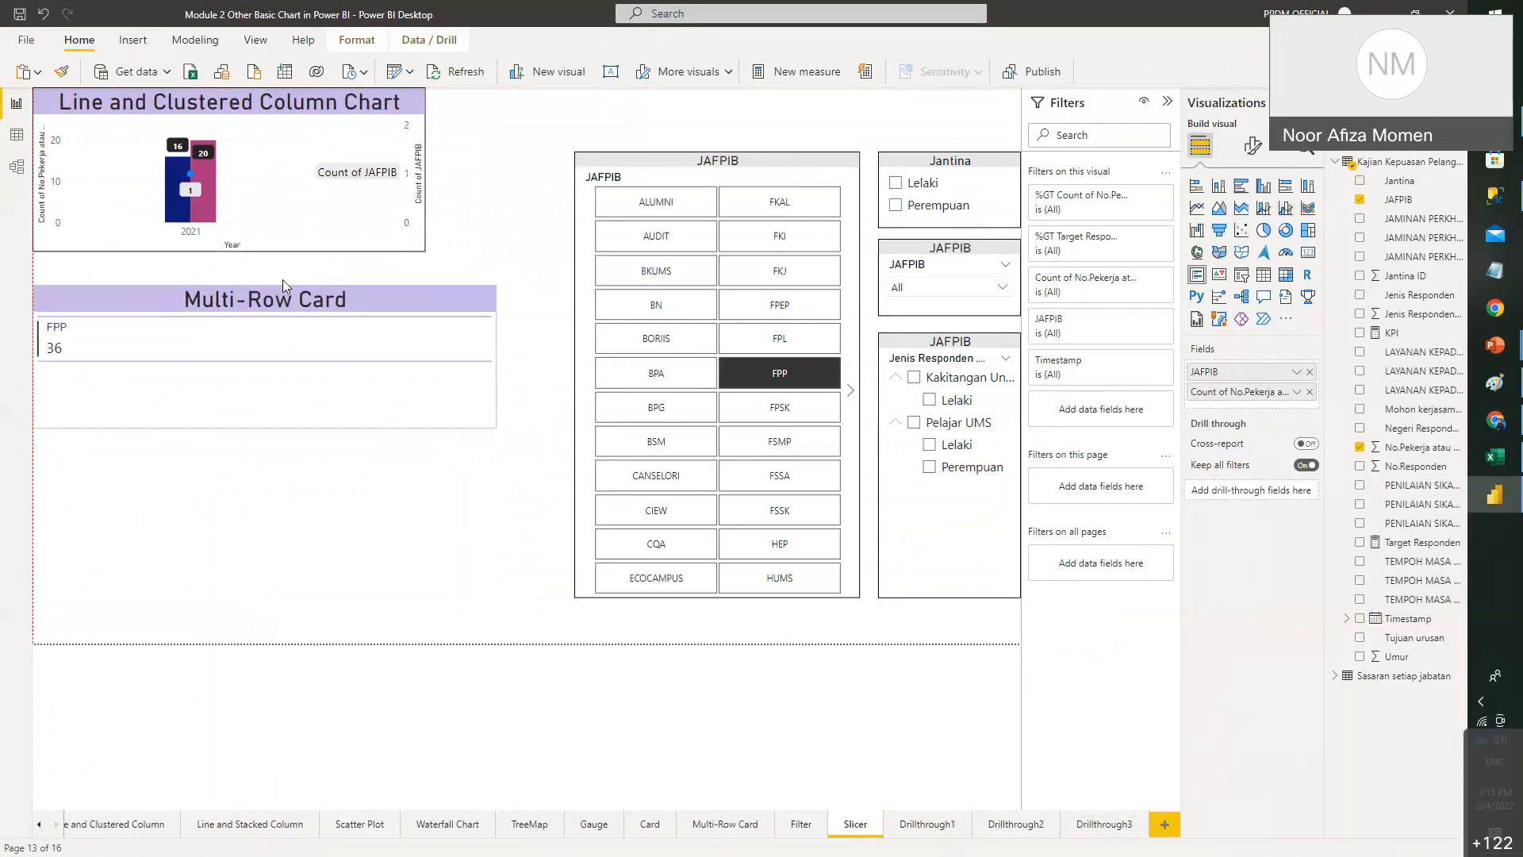
left_click_drag(486, 401, 426, 391)
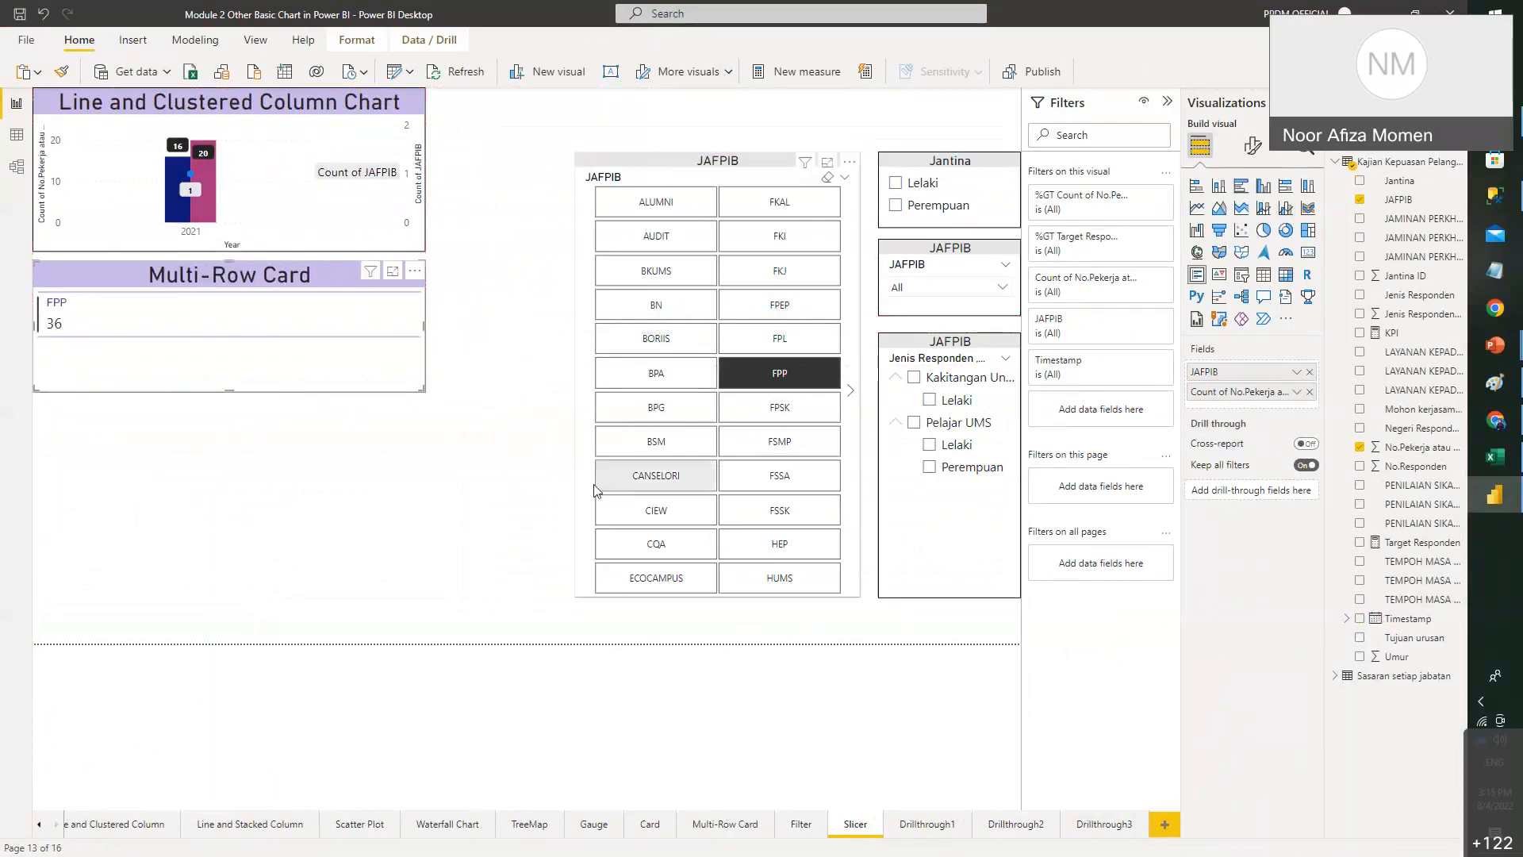
- Move the JAFPIB tile slicer left and test the Jantina slicer with Lelaki, then clear it
left_click(594, 486)
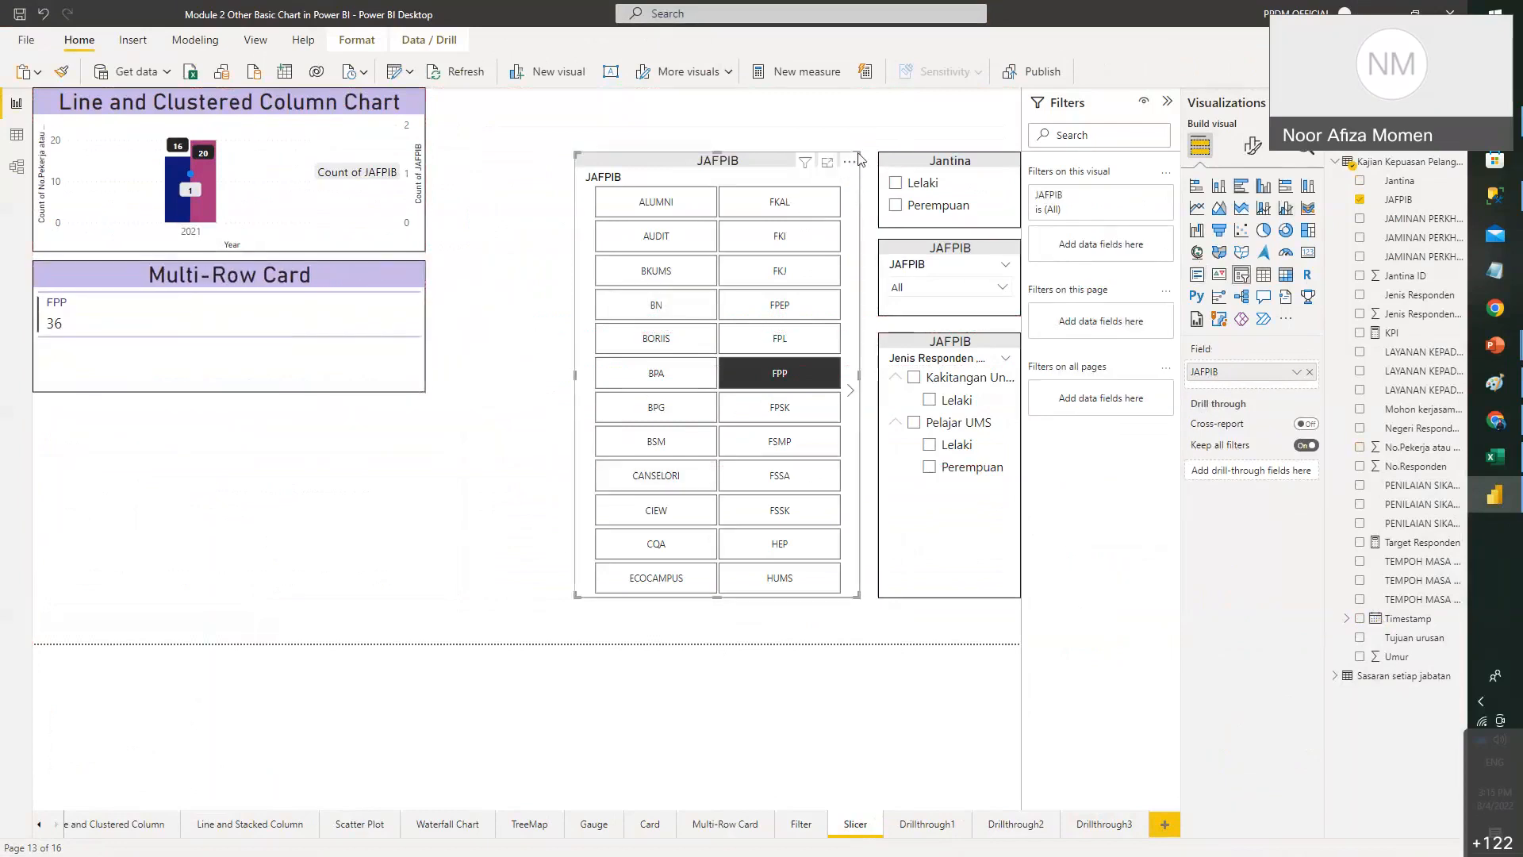
left_click_drag(849, 166, 362, 222)
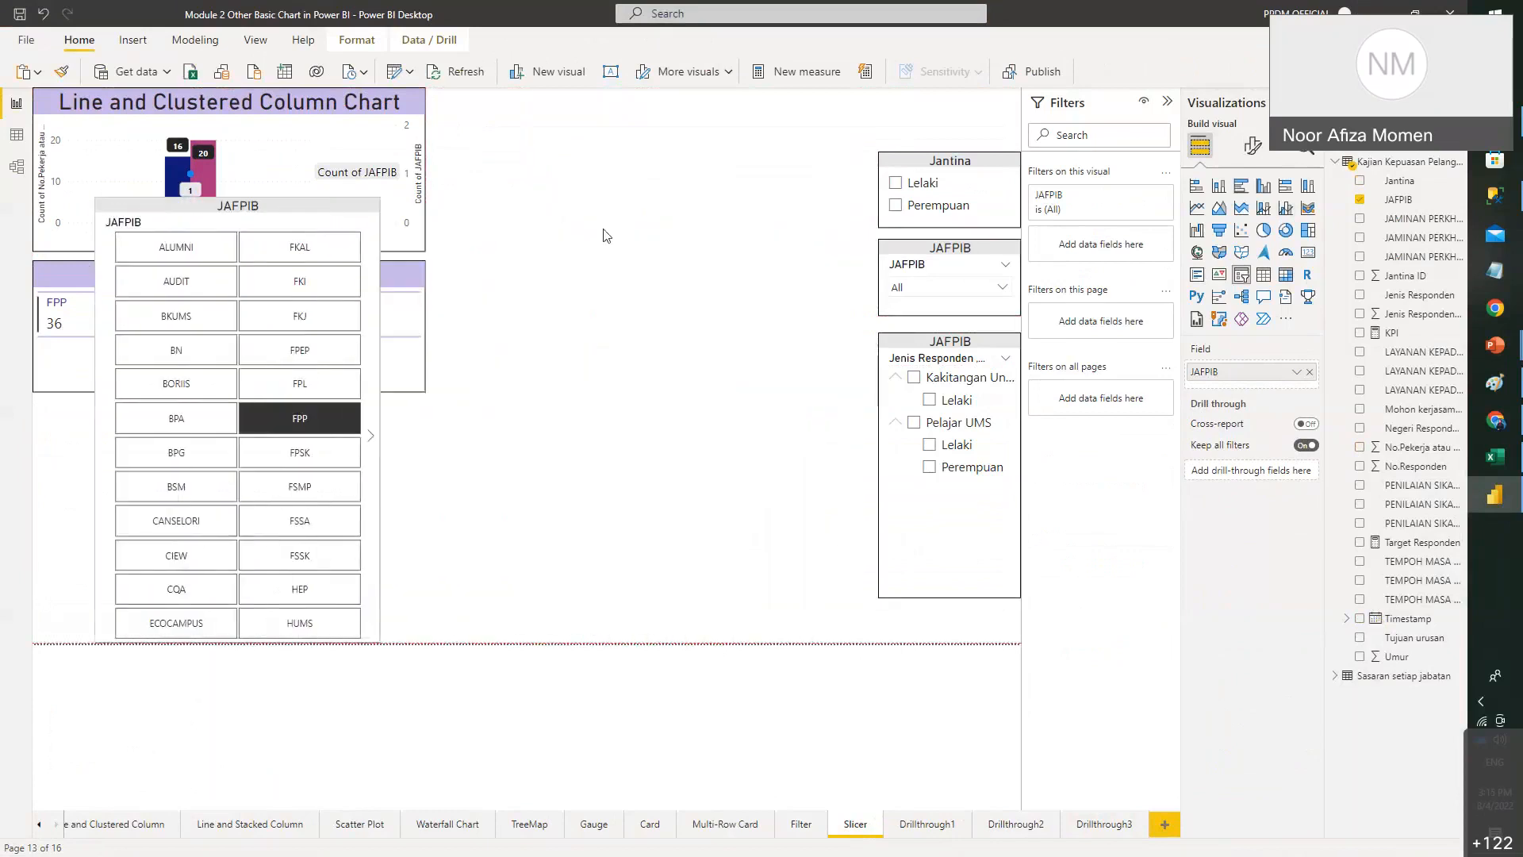
left_click(925, 183)
left_click(898, 184)
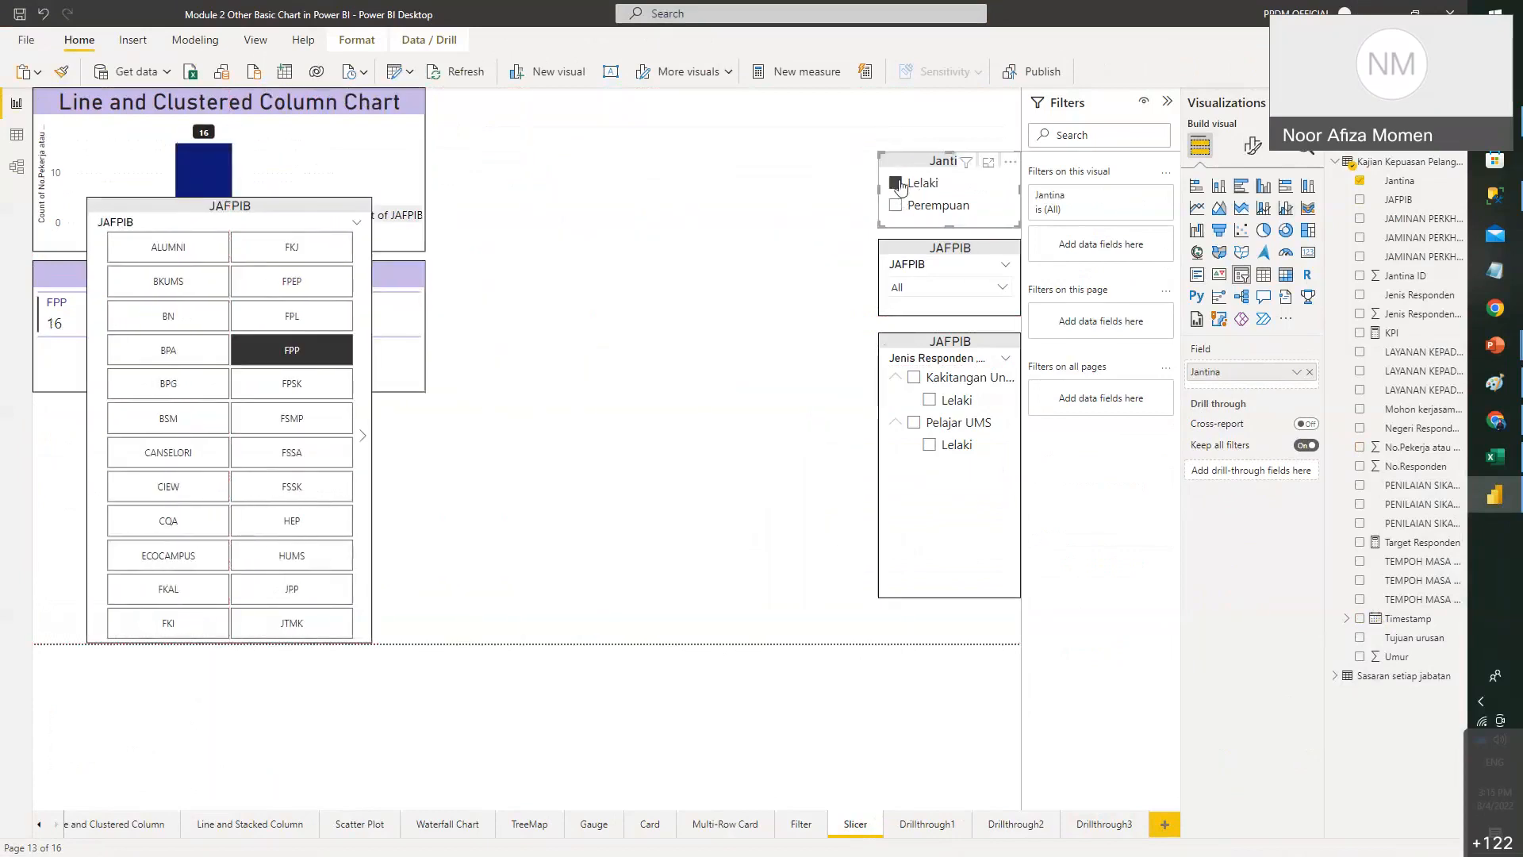
left_click(956, 239)
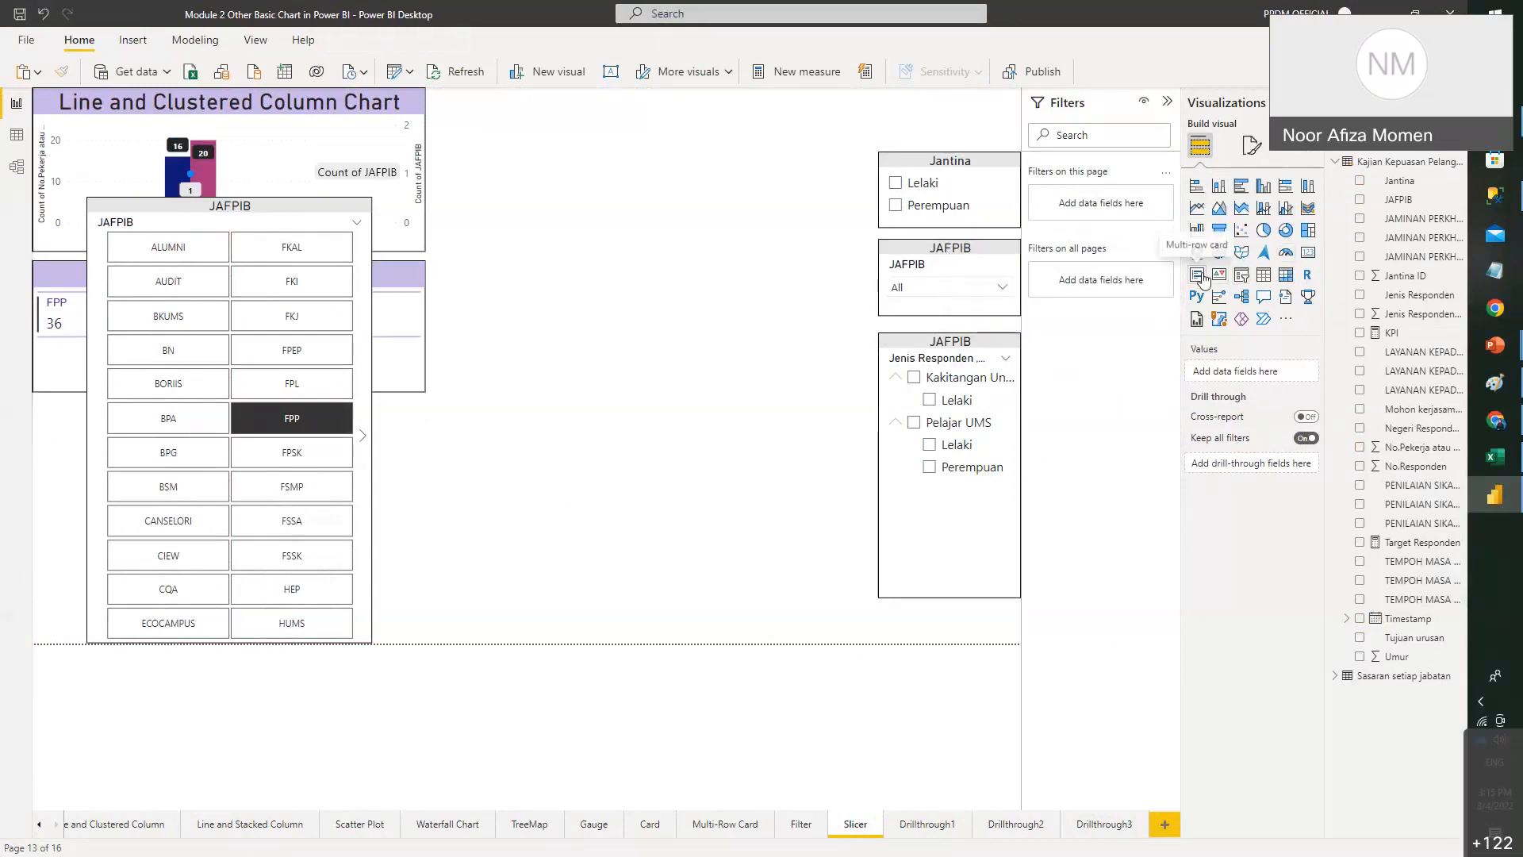
- Add an empty slicer and try hiding and collapsing the filters pane, then restore it
left_click(1243, 276)
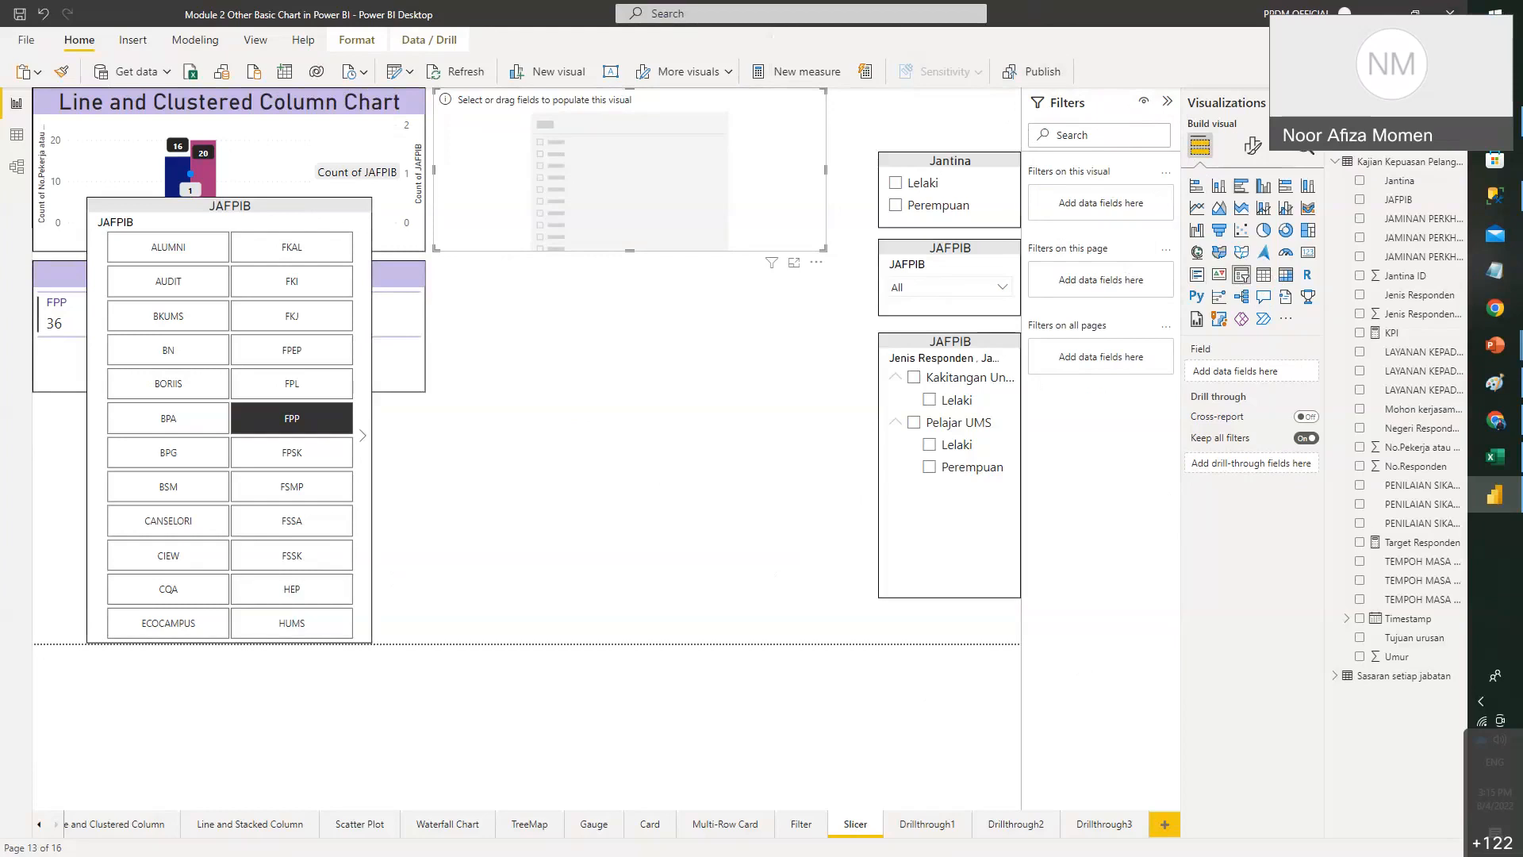
left_click(1143, 100)
left_click(1143, 101)
mouse_move(771, 263)
left_click(1167, 101)
left_click(1167, 101)
- Move the empty slicer toward the page centre, fill it with Jantina, and shrink it
left_click(706, 365)
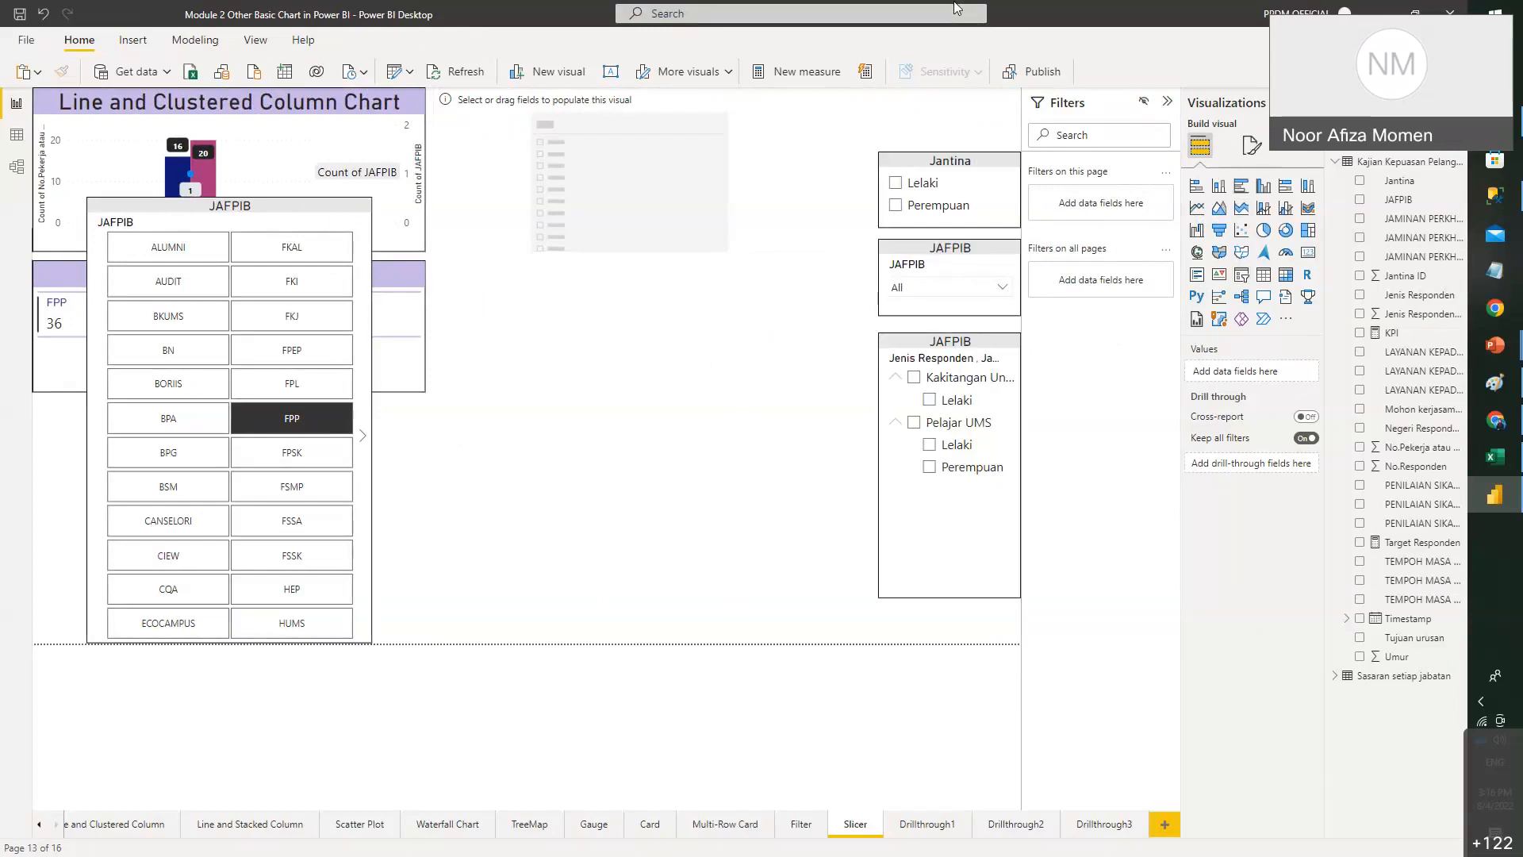
left_click(688, 190)
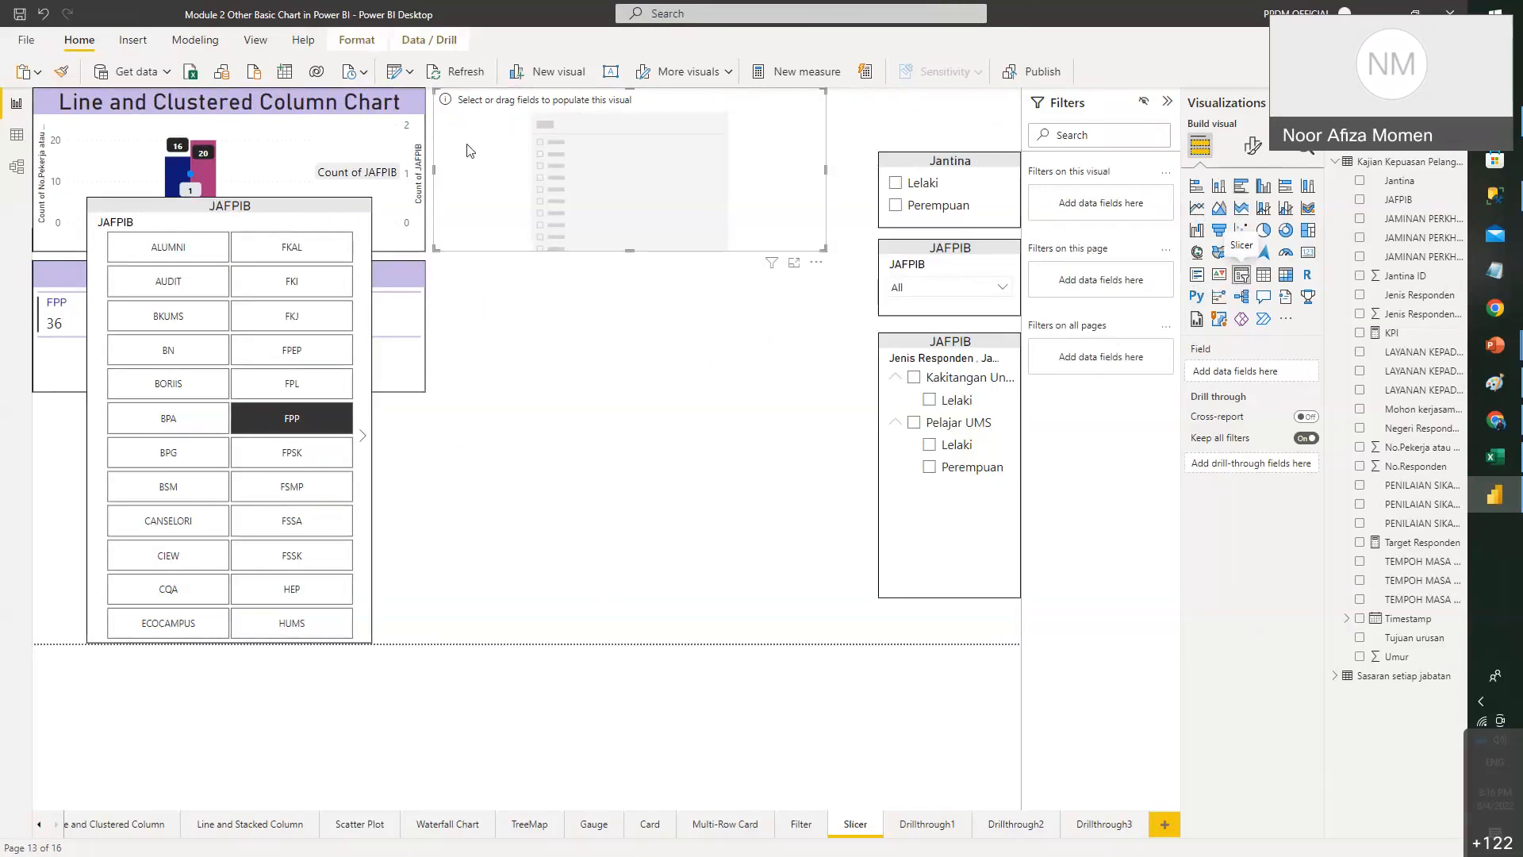
left_click_drag(585, 144, 604, 268)
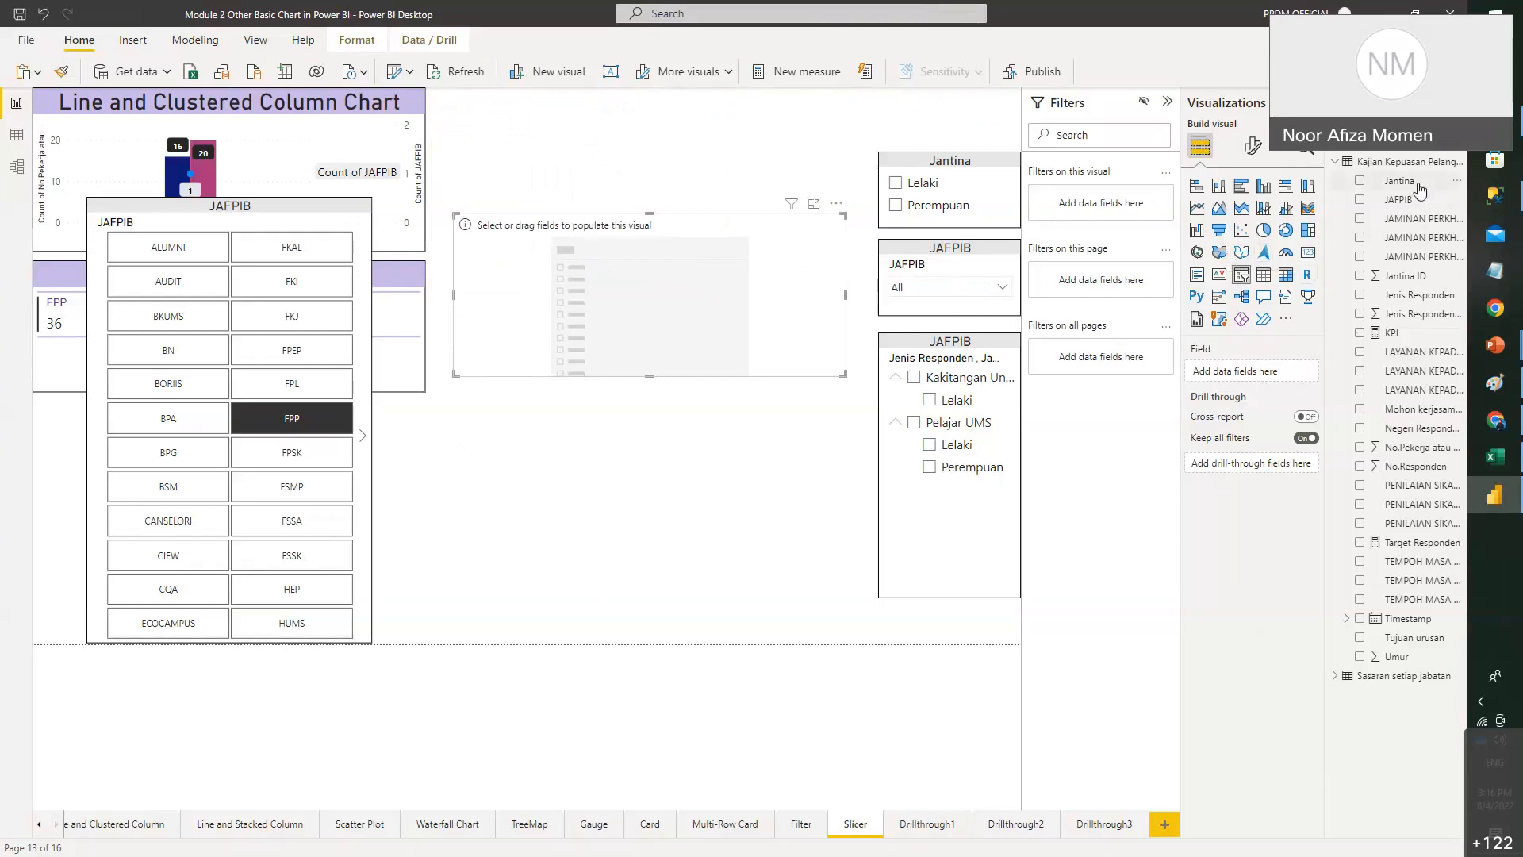
left_click_drag(1420, 191, 1289, 384)
left_click_drag(843, 374, 764, 305)
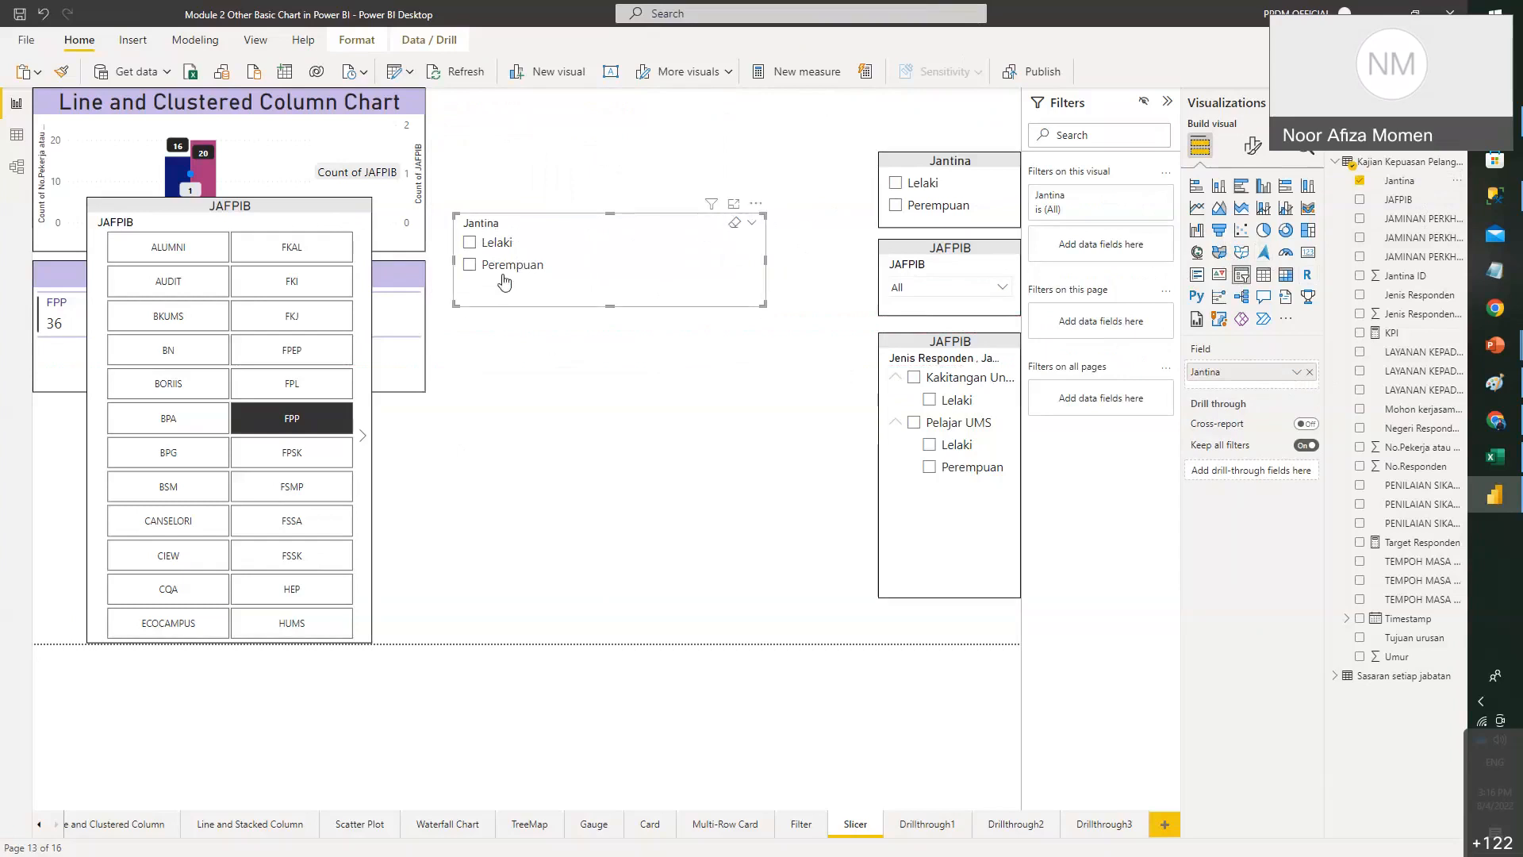
- Swap the slicer's field to JAFPIB, clear FPP, make it taller, and test BKUMS and AUDIT
left_click(1359, 180)
left_click(1360, 199)
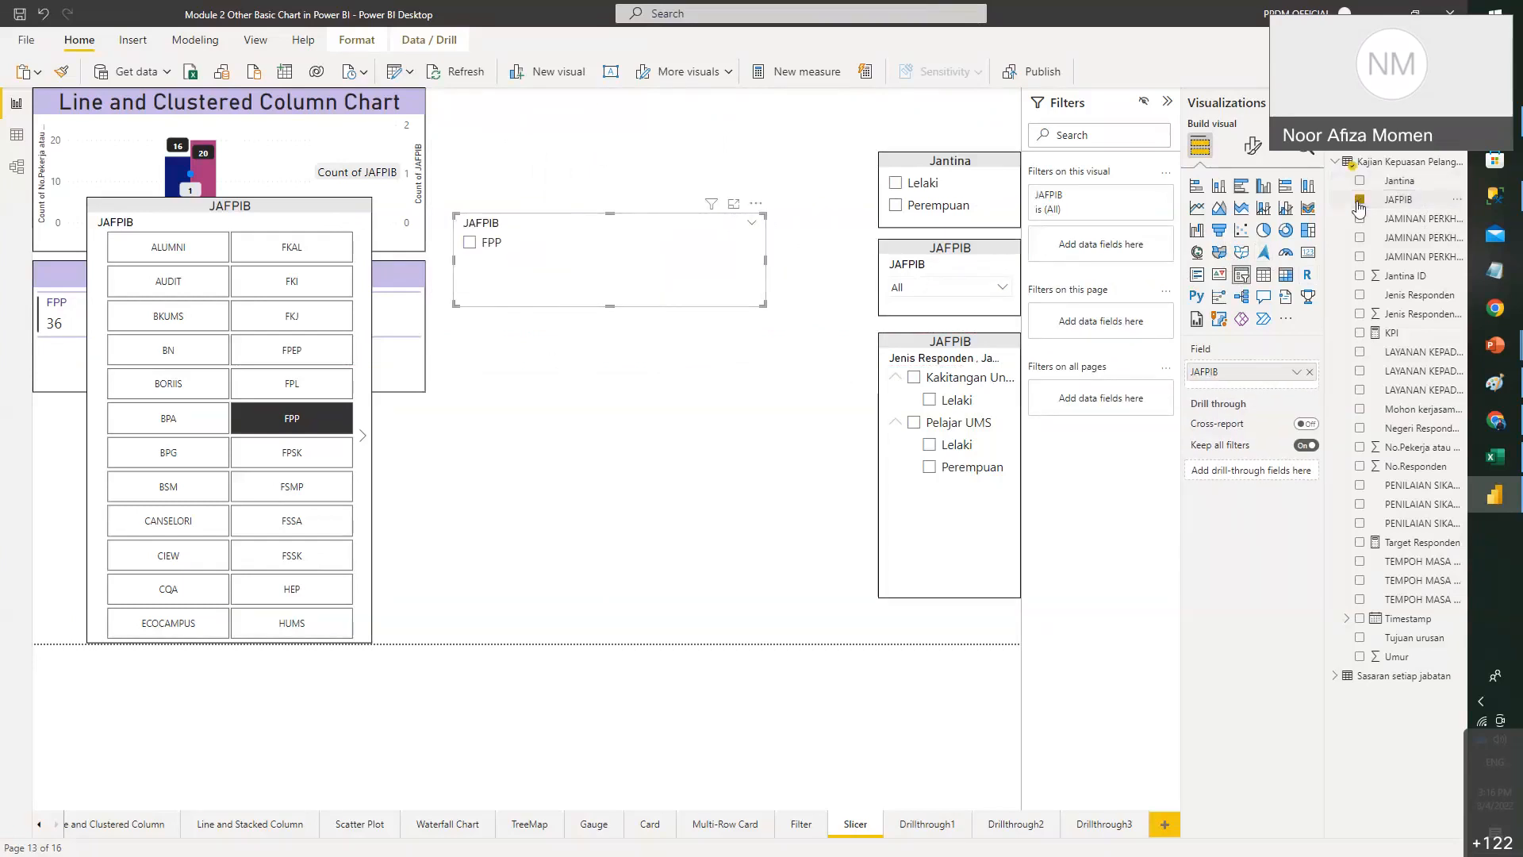
left_click(280, 421)
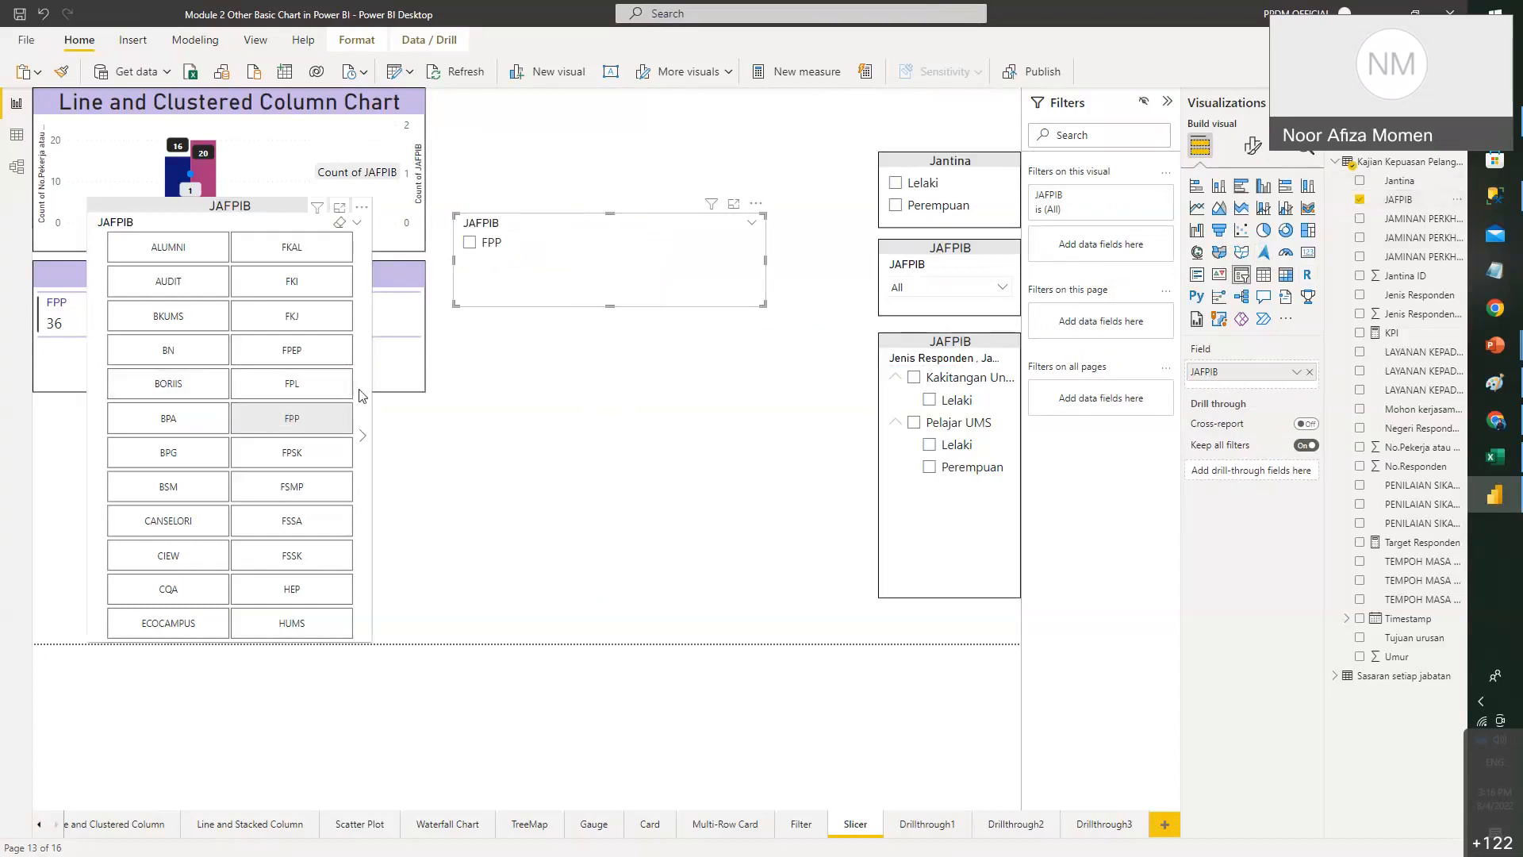
left_click(634, 295)
left_click_drag(763, 305, 748, 602)
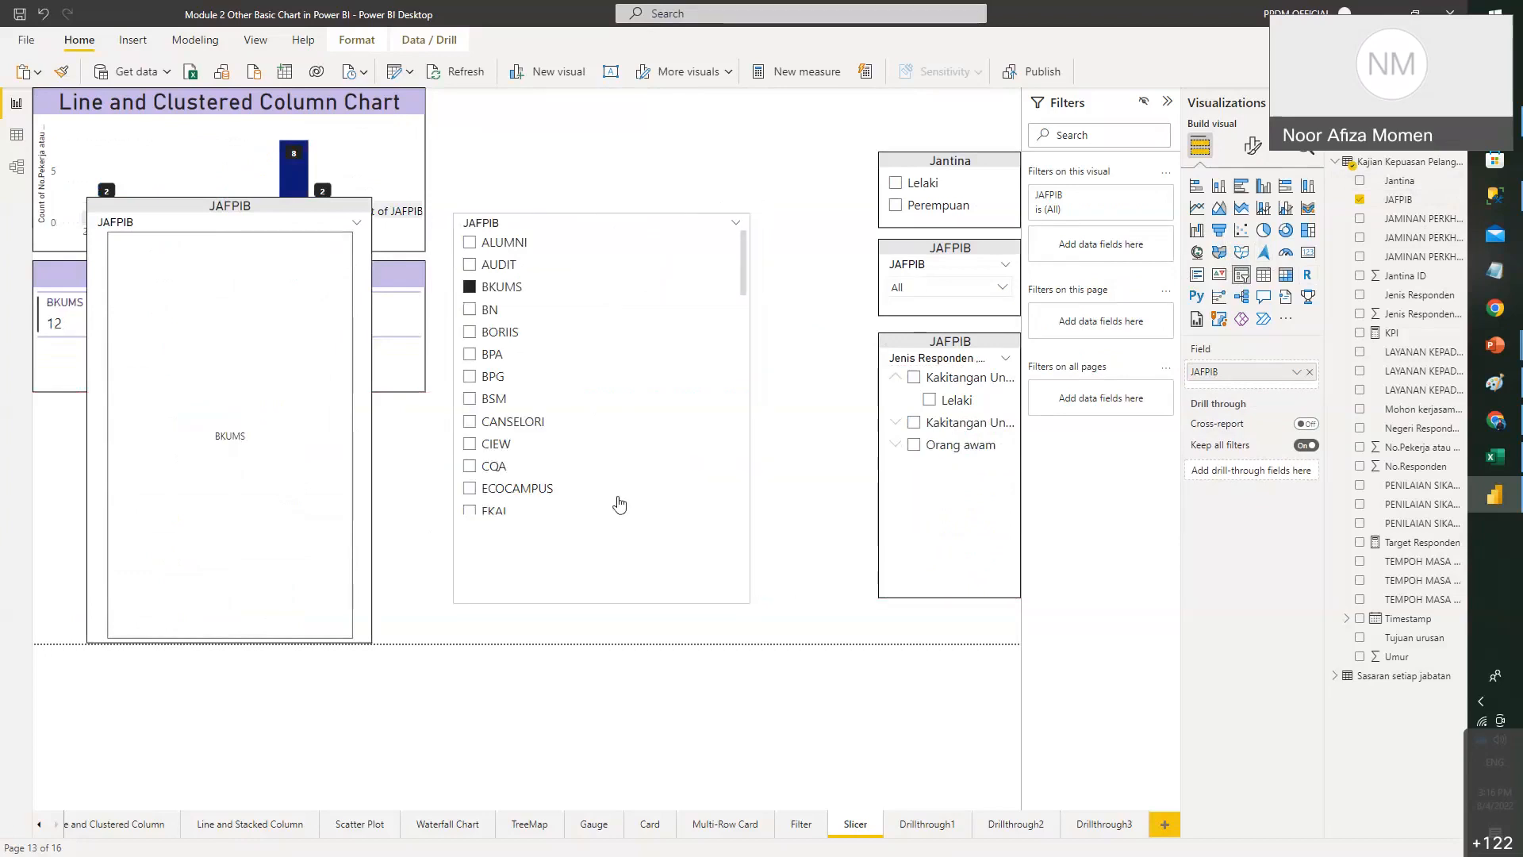
left_click(694, 147)
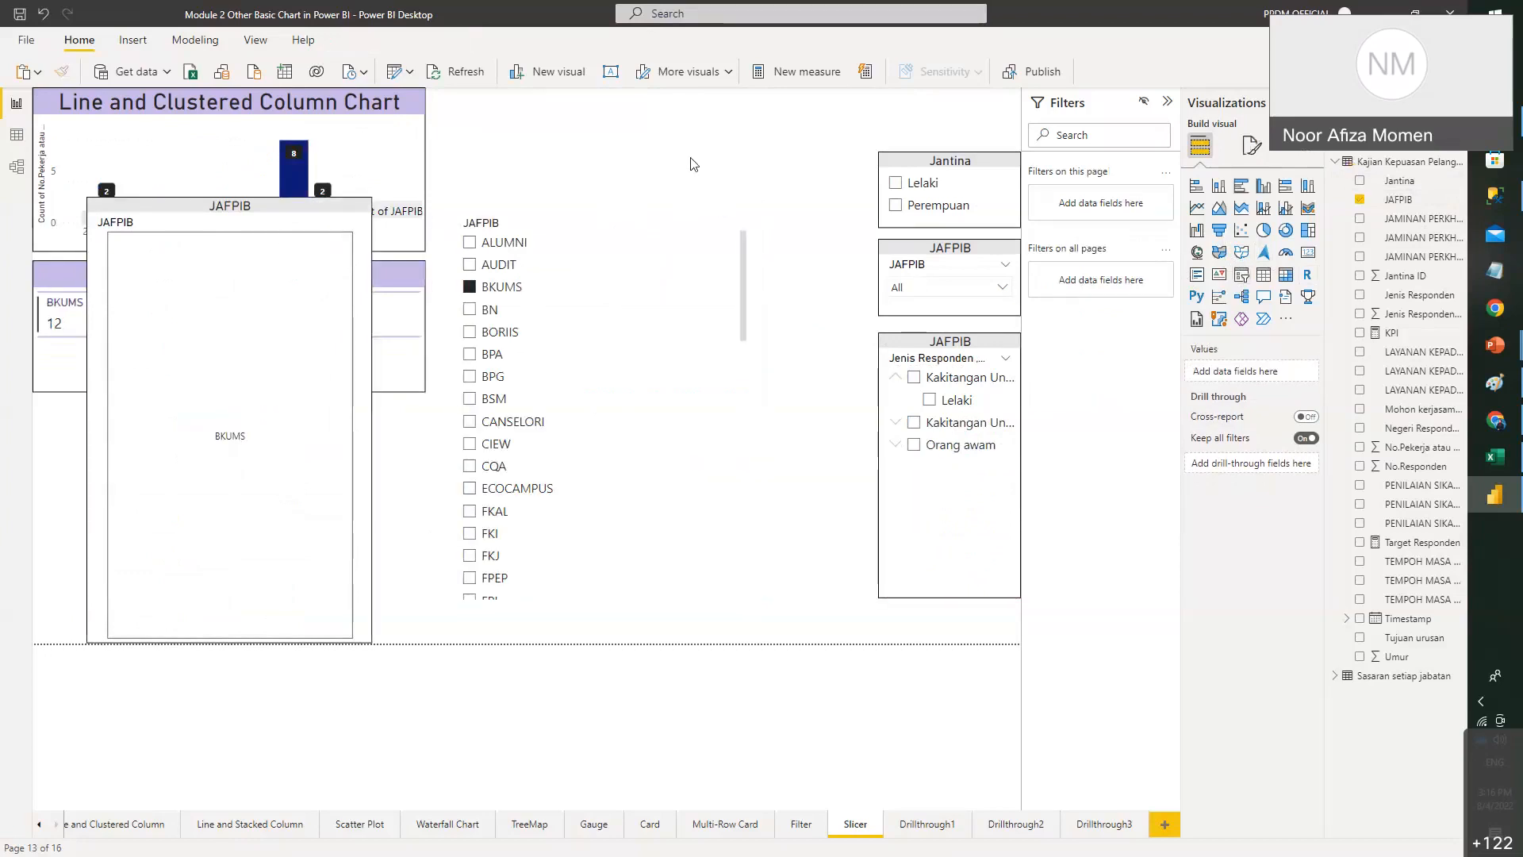
left_click(689, 264)
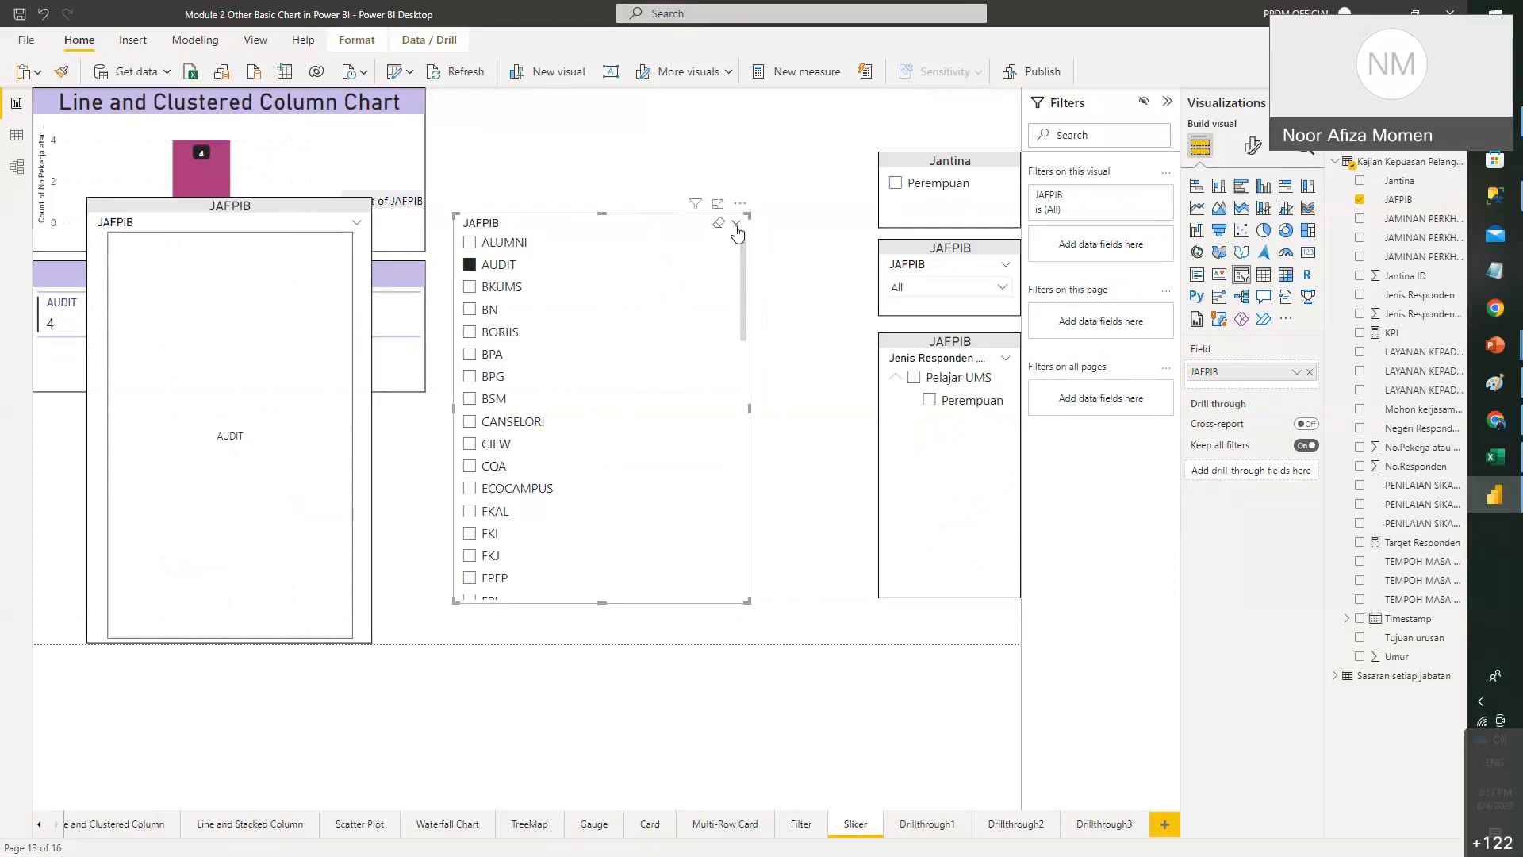
- Change the JAFPIB slicer to Dropdown style and shrink it to a short box
left_click(737, 226)
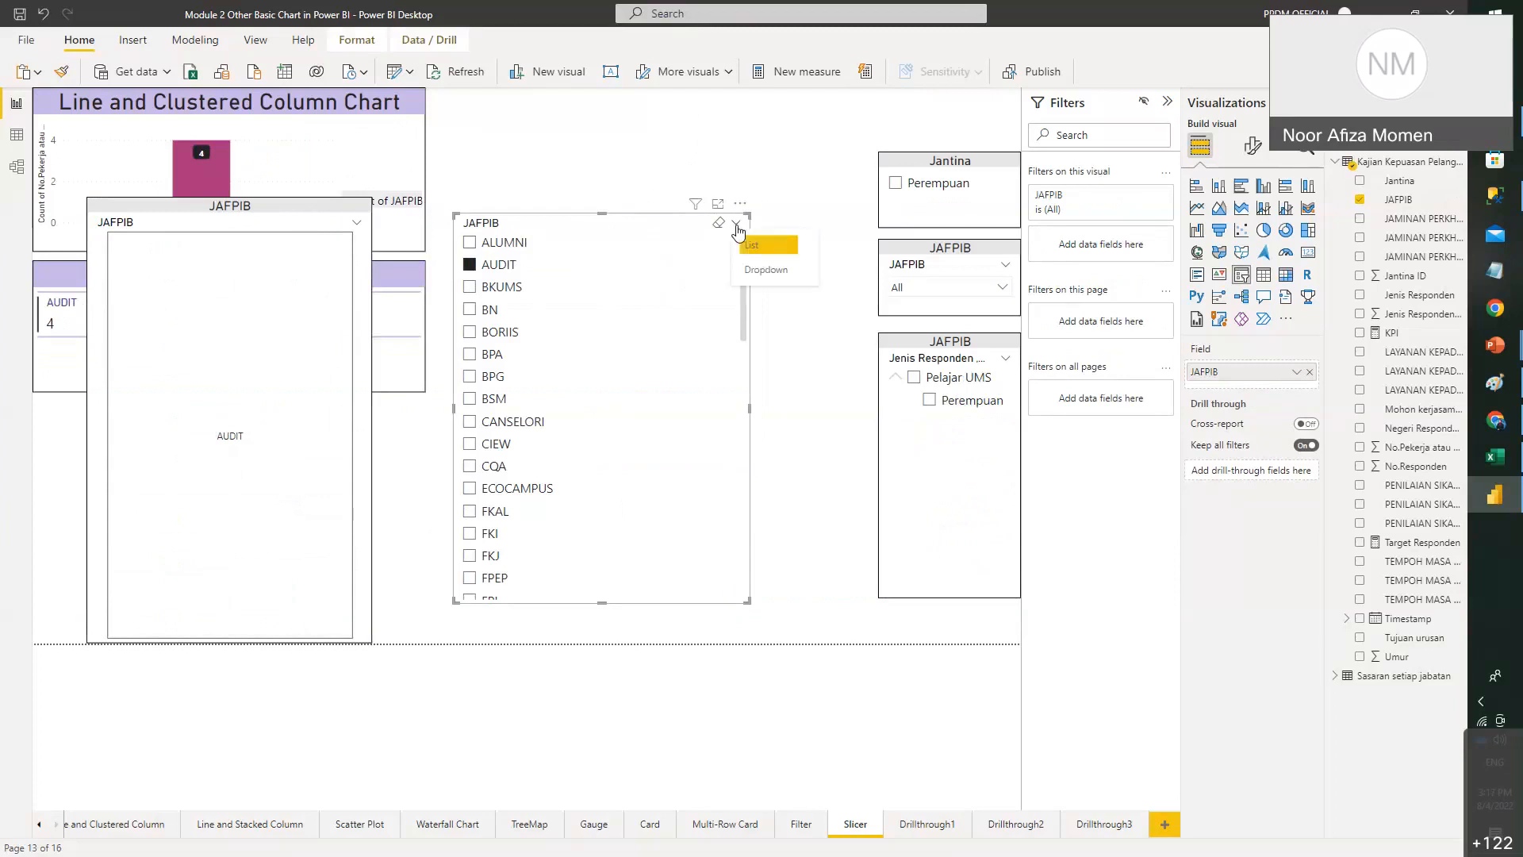
left_click(766, 270)
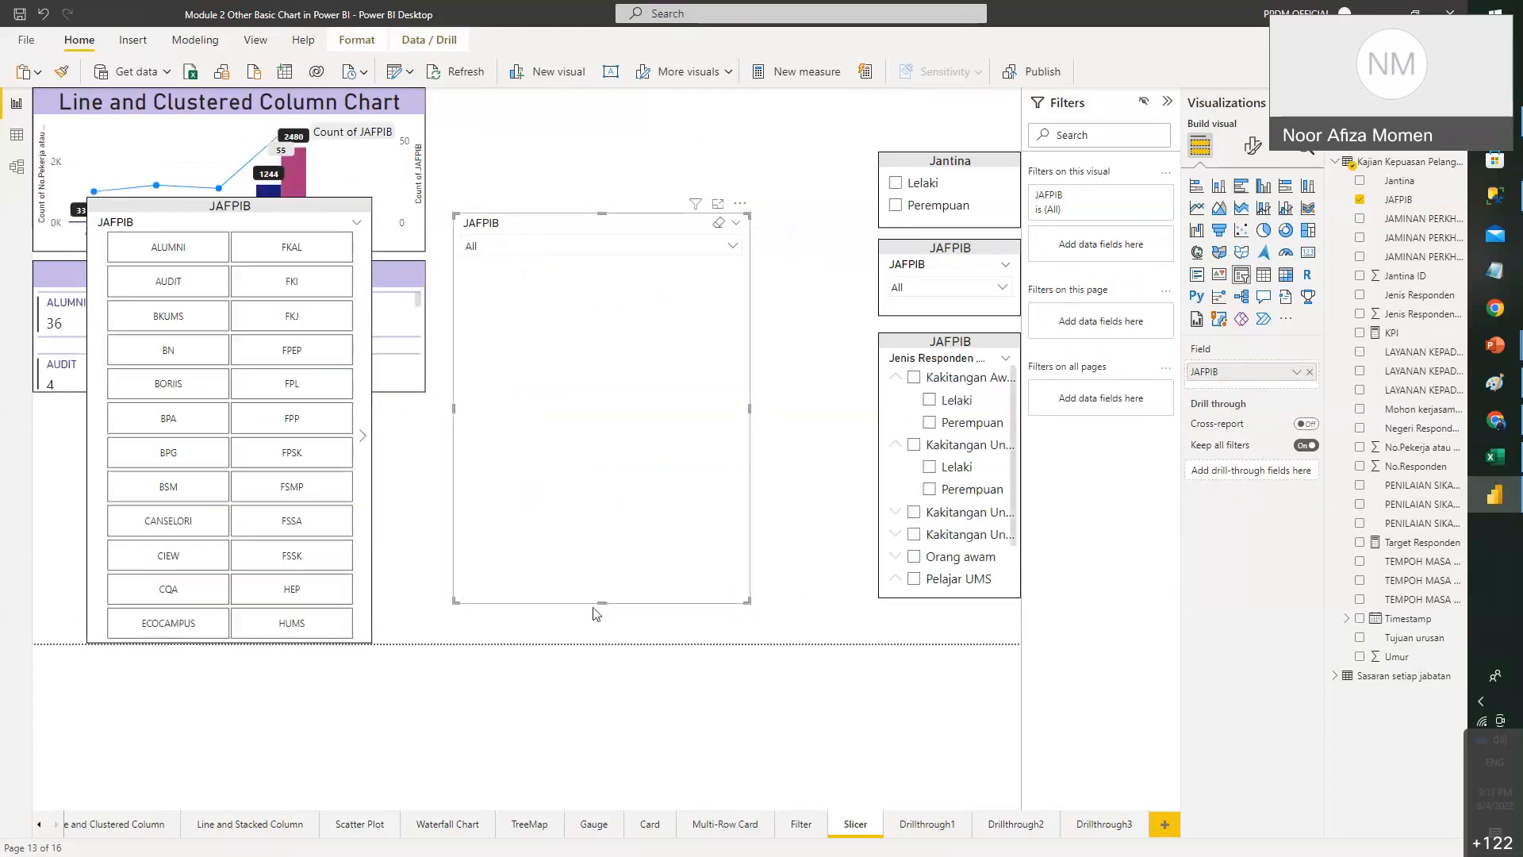
left_click_drag(603, 603, 637, 93)
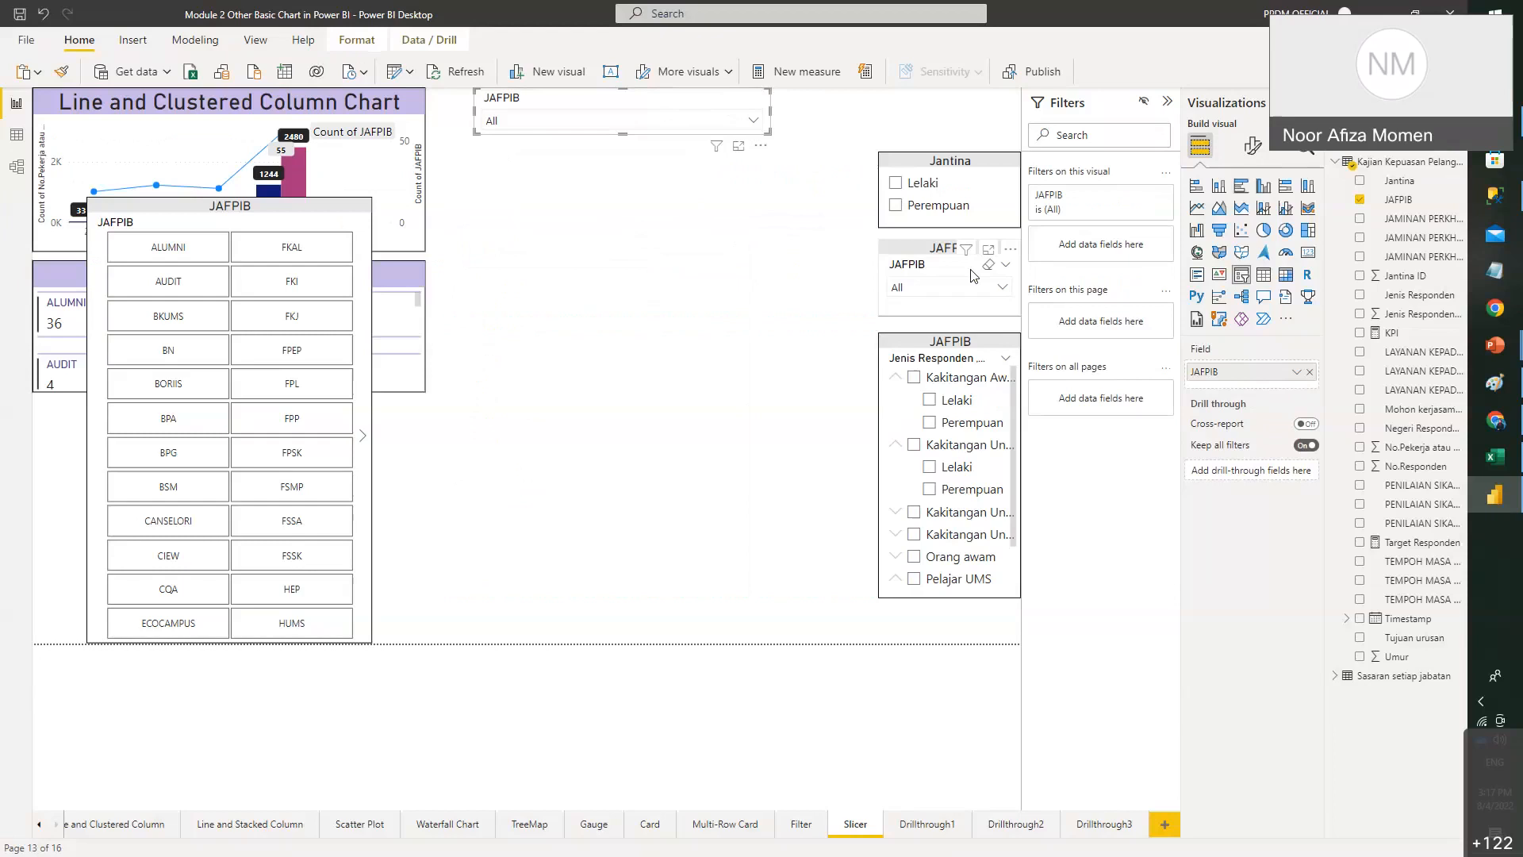
- Filter the top JAFPIB dropdown through BN, BORIIS and BKUMS, settling on AUDIT
left_click(744, 128)
left_click(495, 209)
left_click(495, 231)
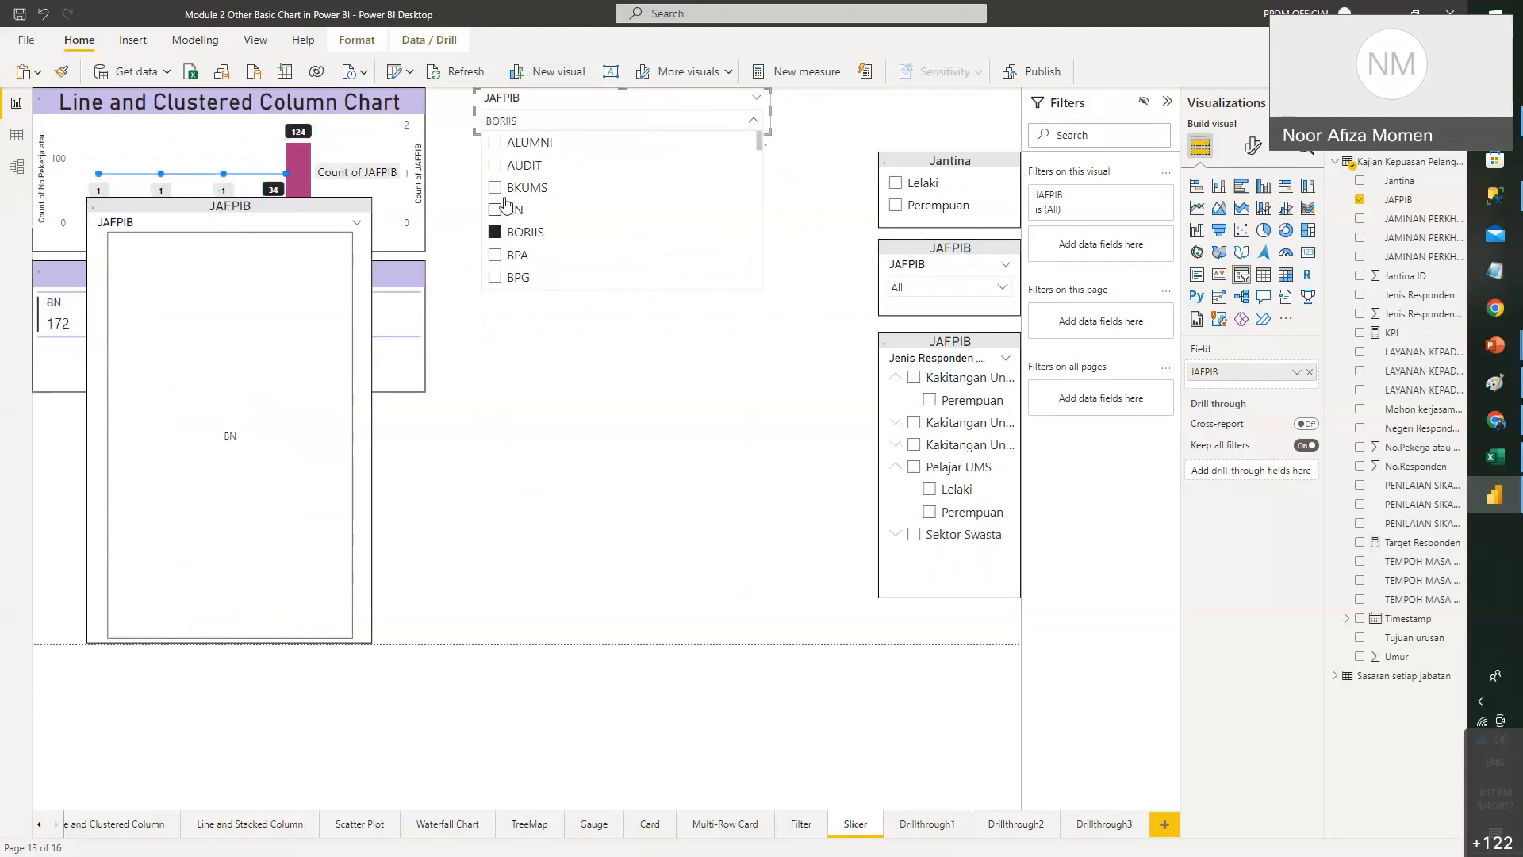
left_click(496, 187)
left_click(497, 209)
left_click(499, 167)
left_click(498, 210)
left_click(495, 166)
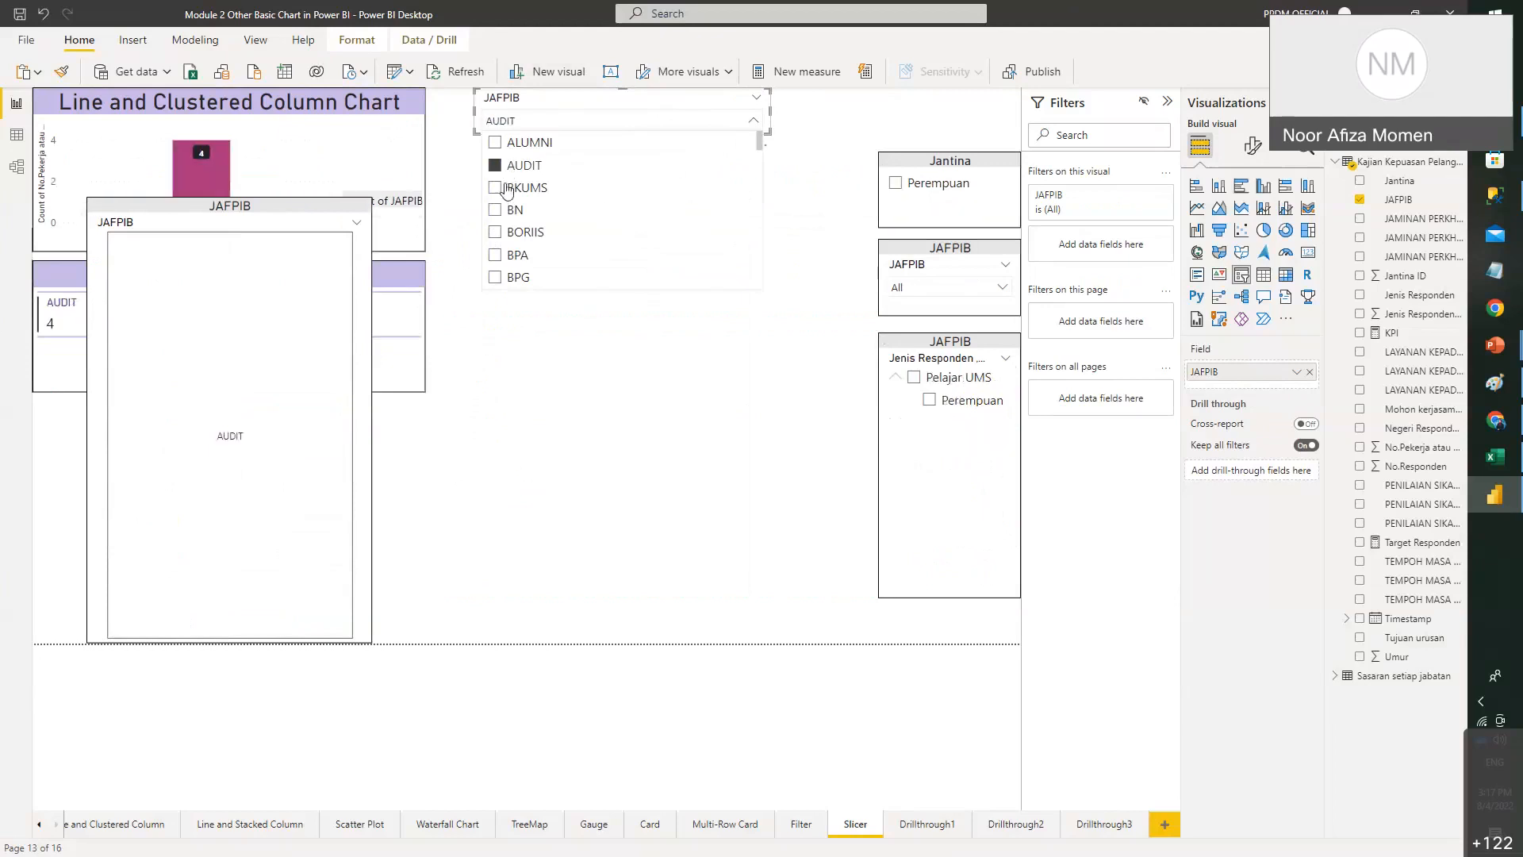
left_click(1254, 146)
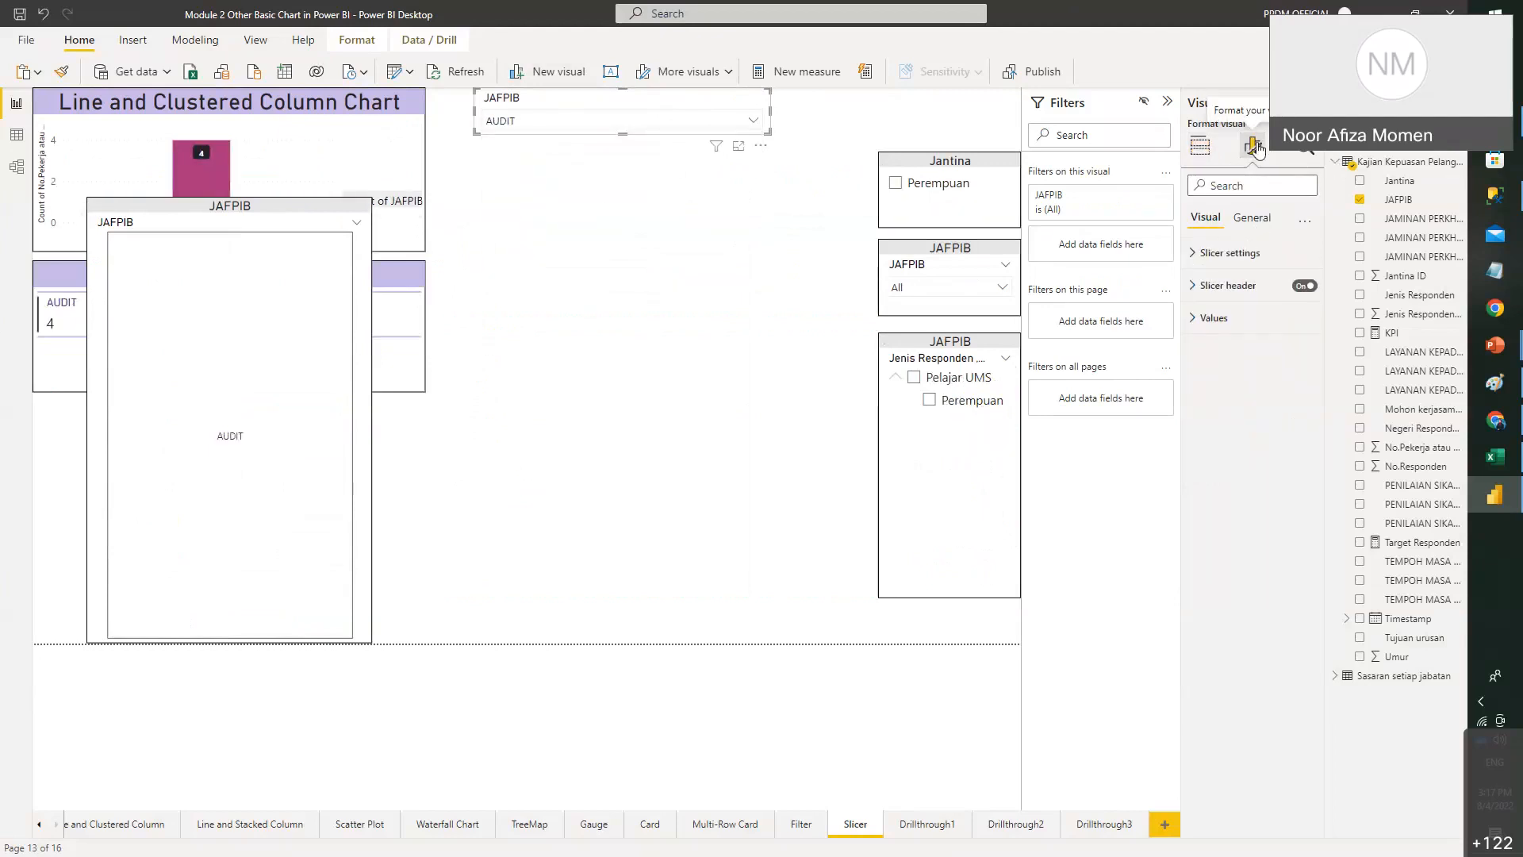
- Show the slicer's Selection settings and add BKUMS, BN and BORIIS alongside AUDIT
left_click(1252, 259)
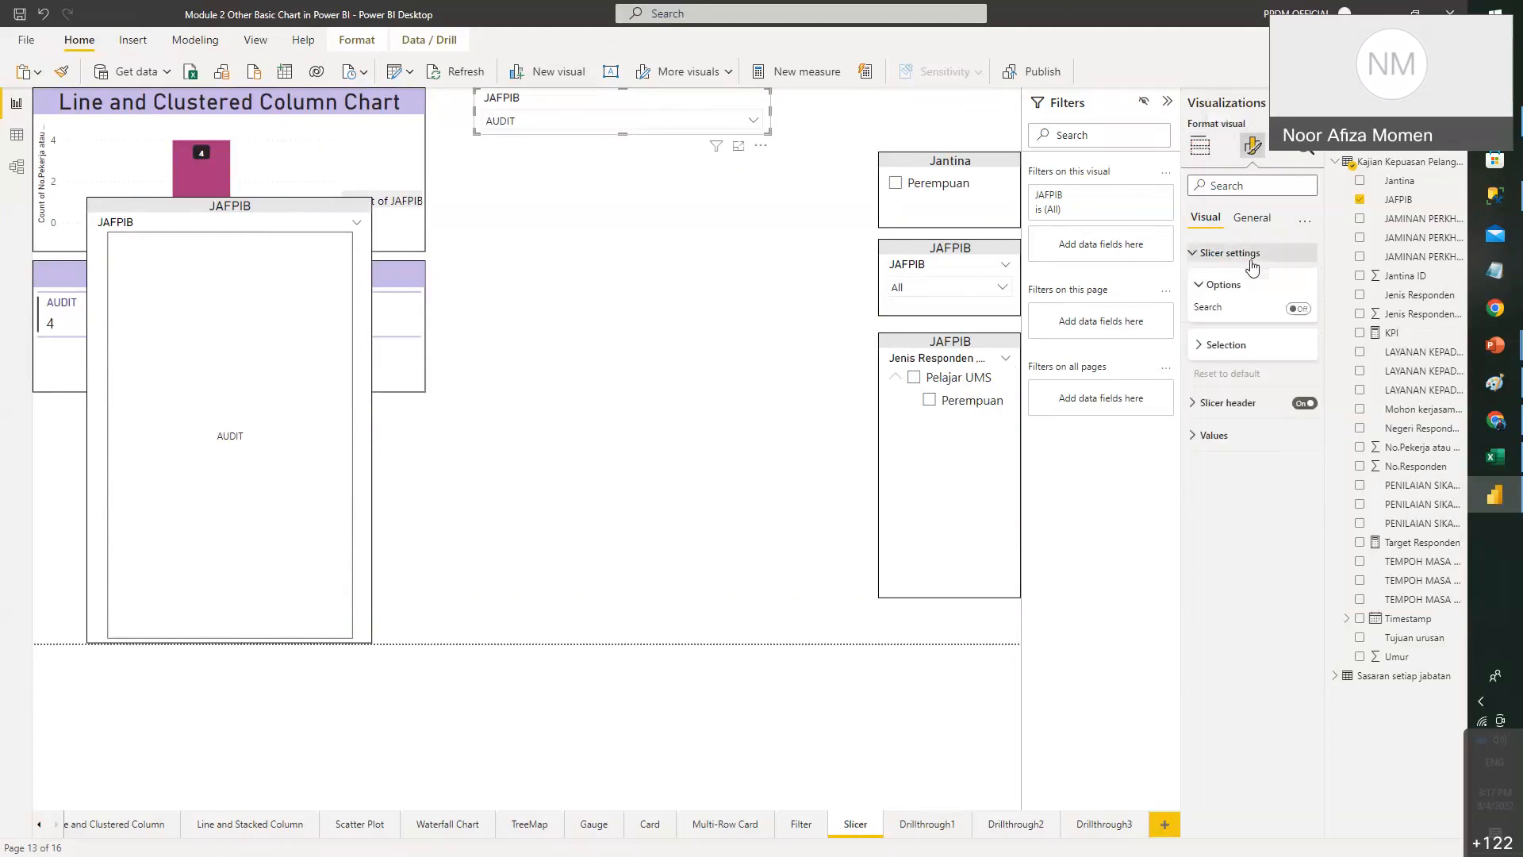
left_click(1229, 348)
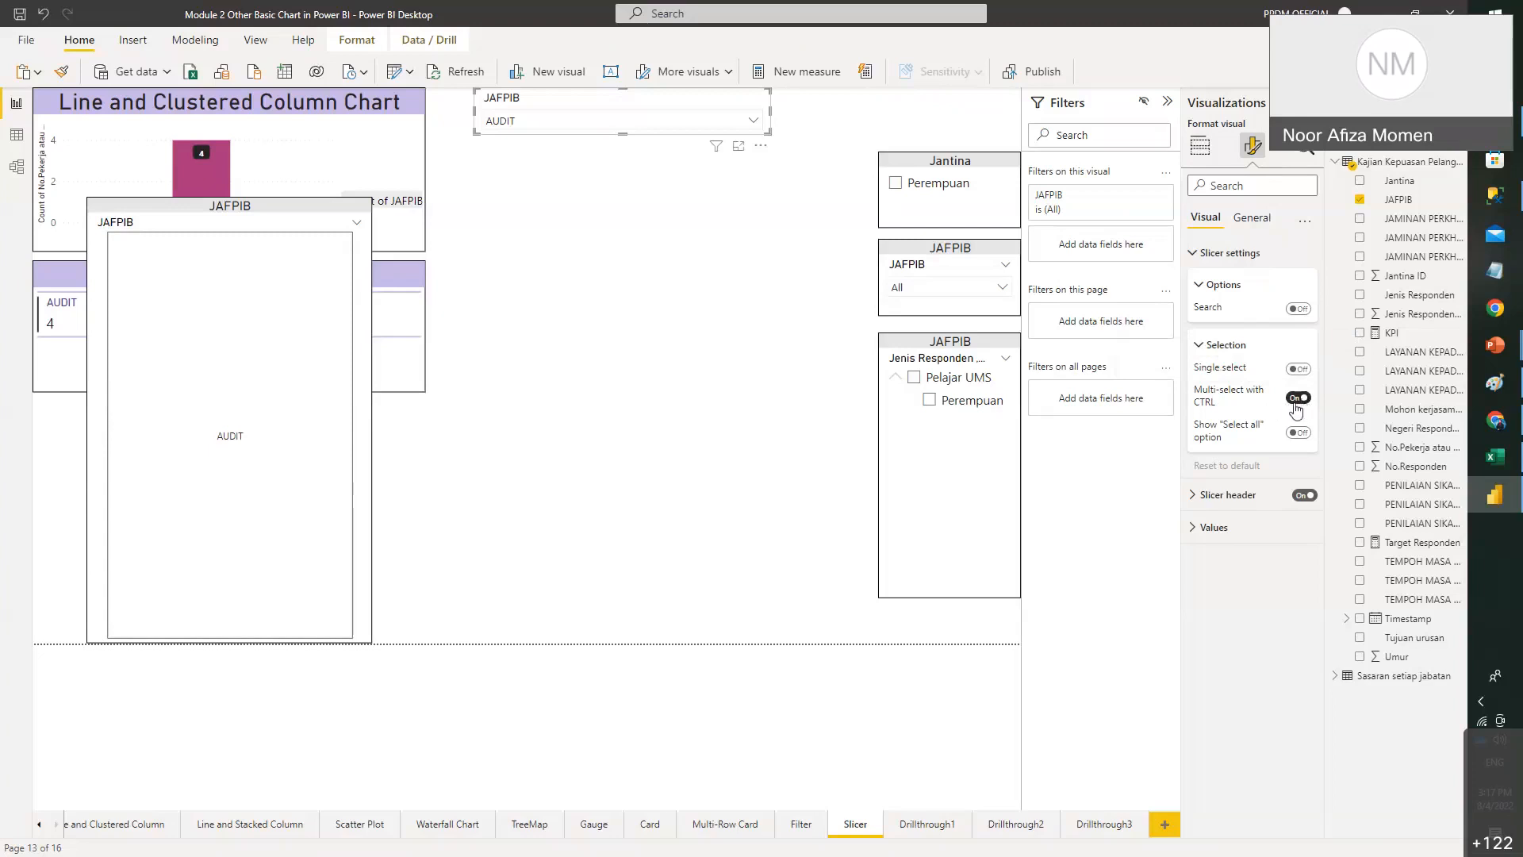
left_click(714, 123)
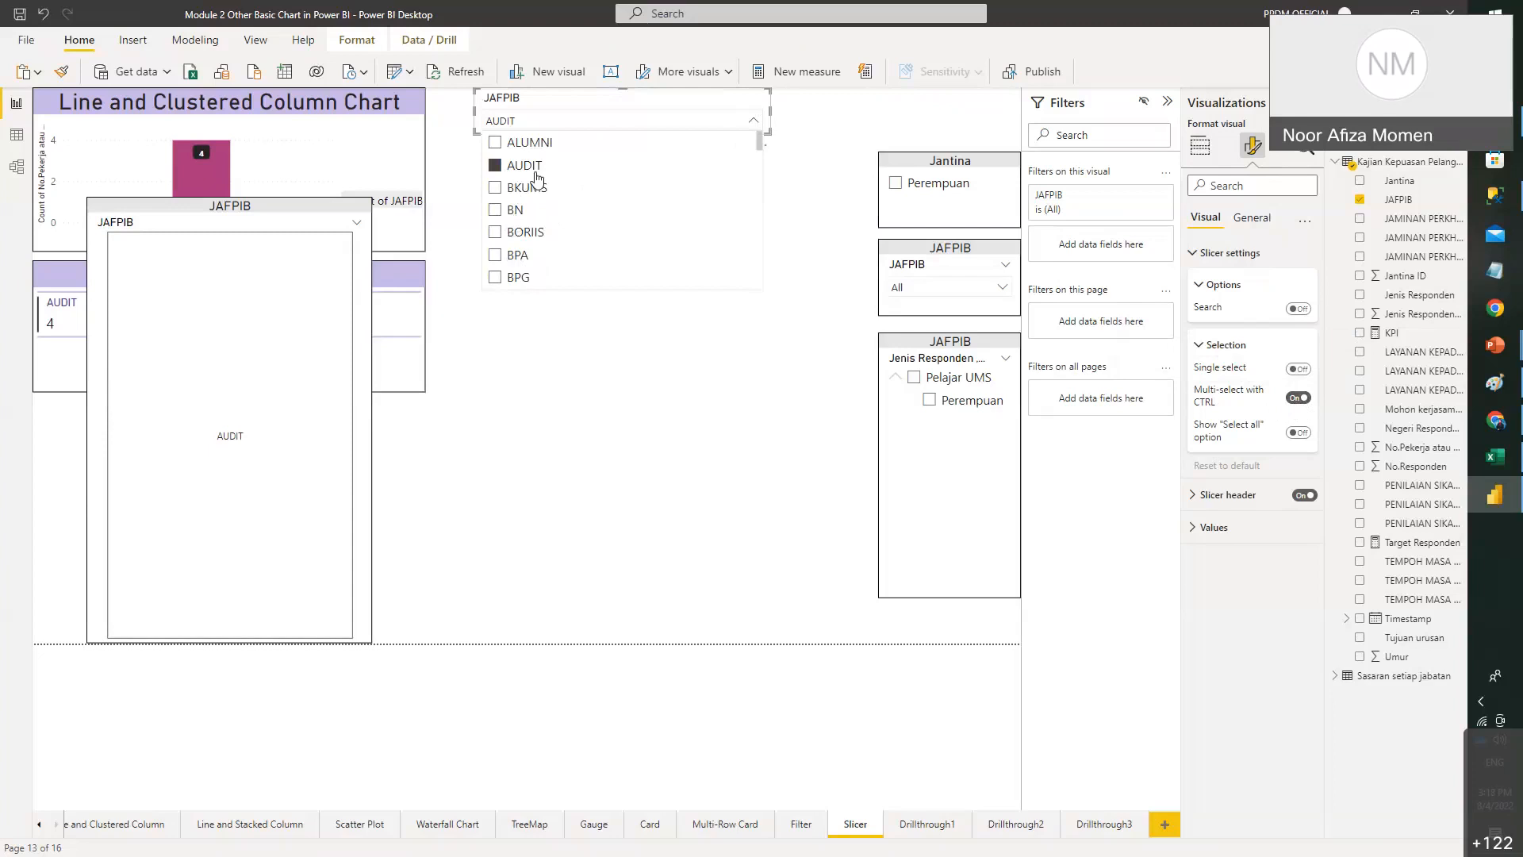
left_click(527, 187, "ctrl")
left_click(517, 210, "ctrl")
left_click(518, 234, "ctrl")
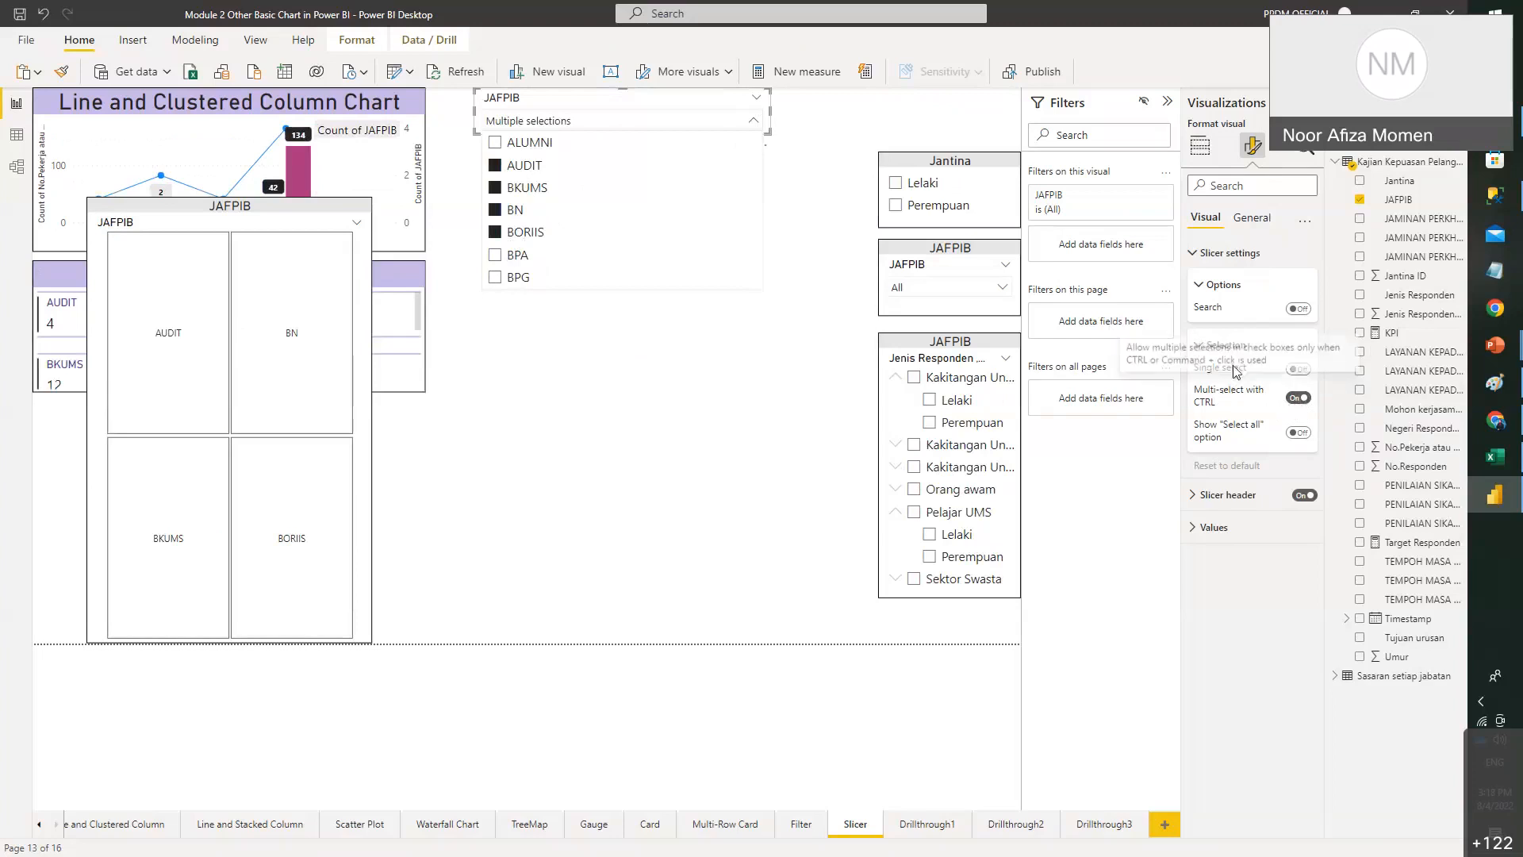
- Turn off Multi-select with CTRL, turn on Select all, and test selecting and clearing all values
left_click(1299, 397)
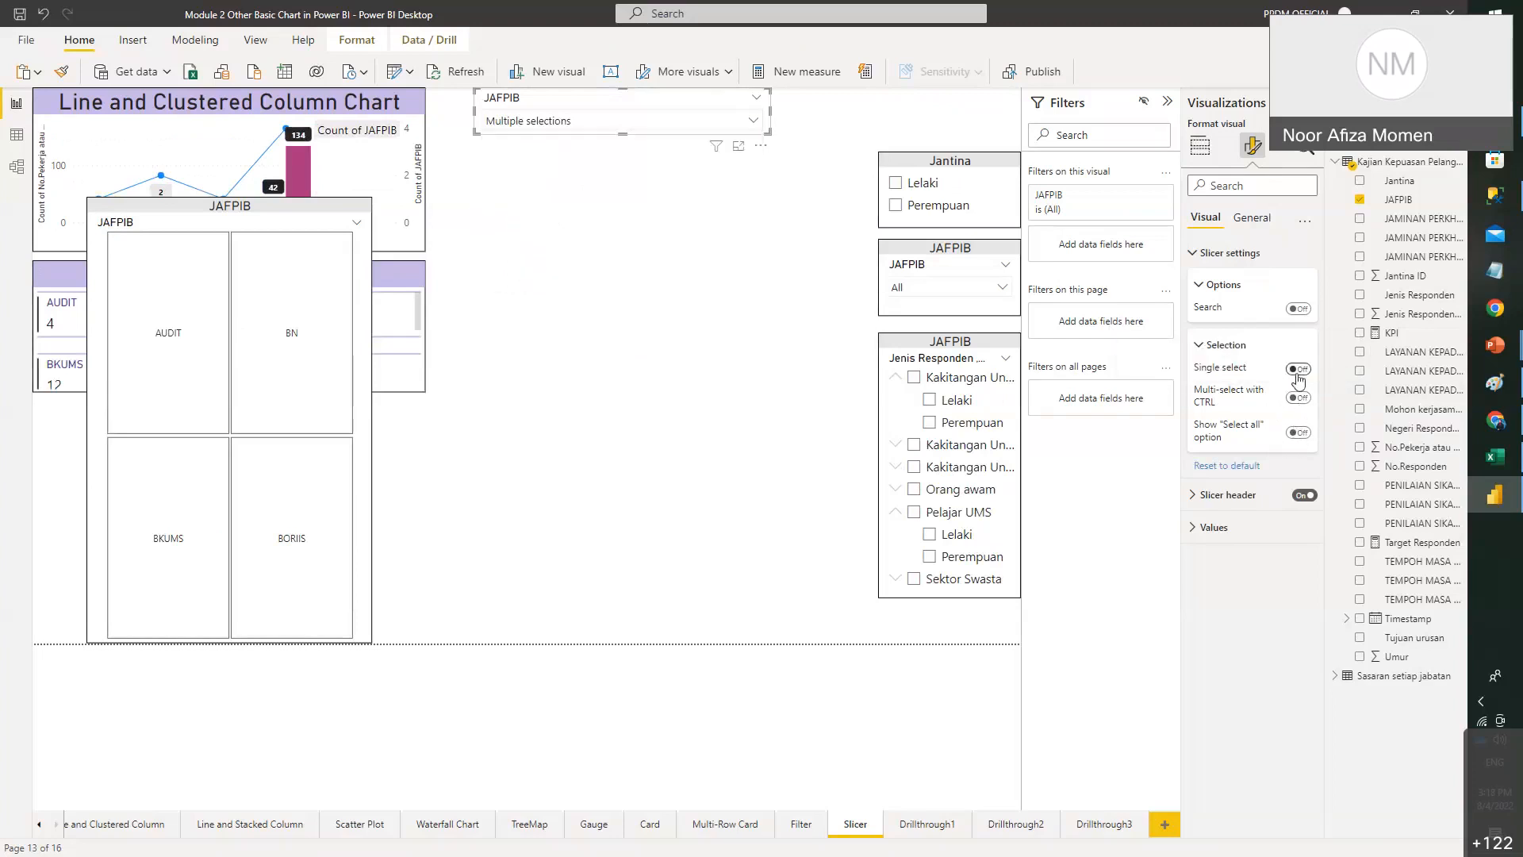
left_click(1301, 433)
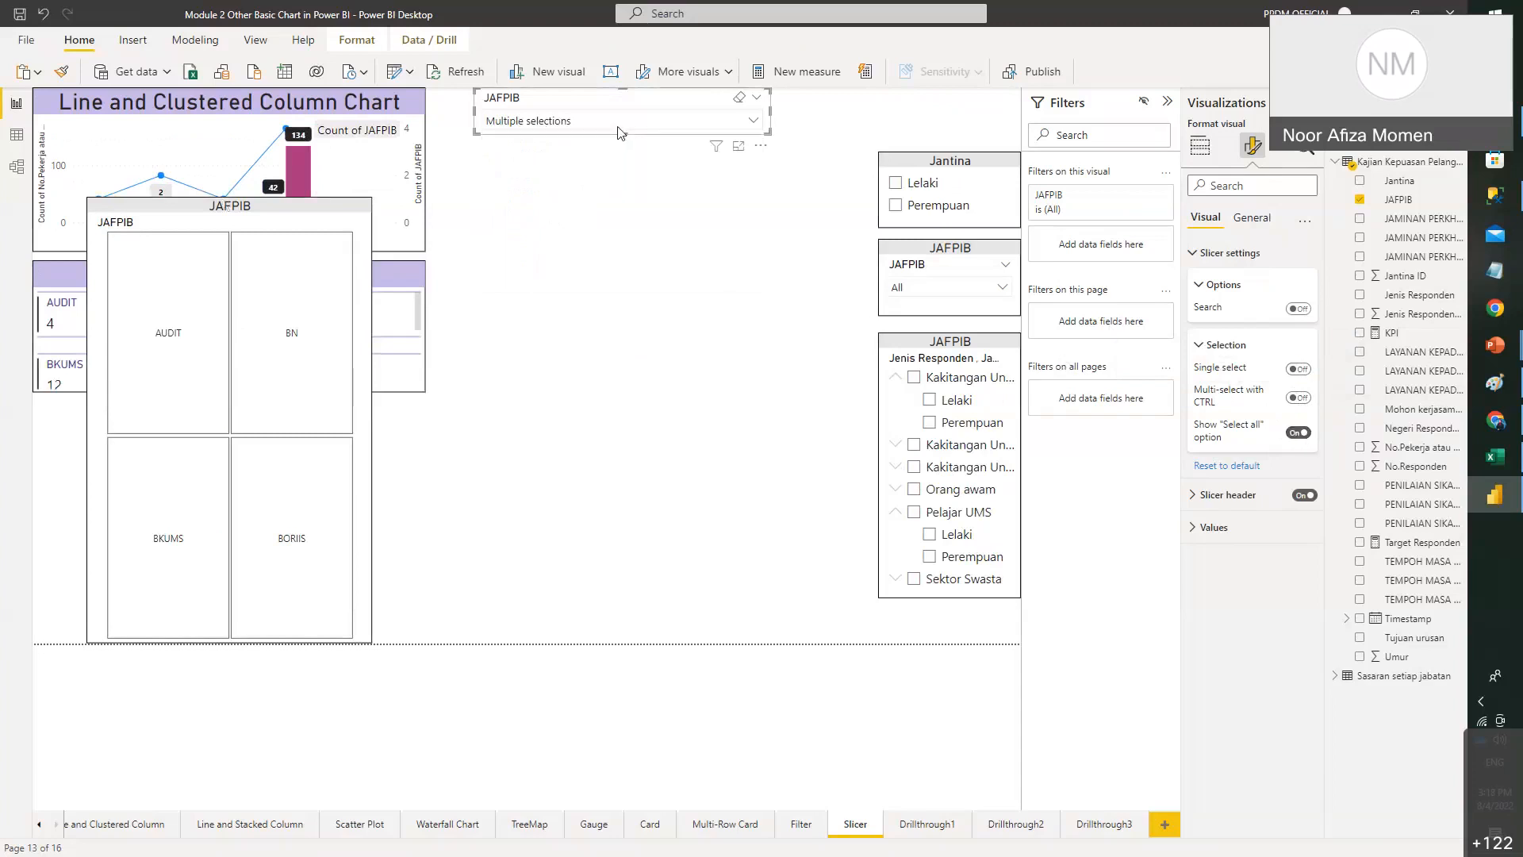
left_click(641, 122)
left_click(643, 125)
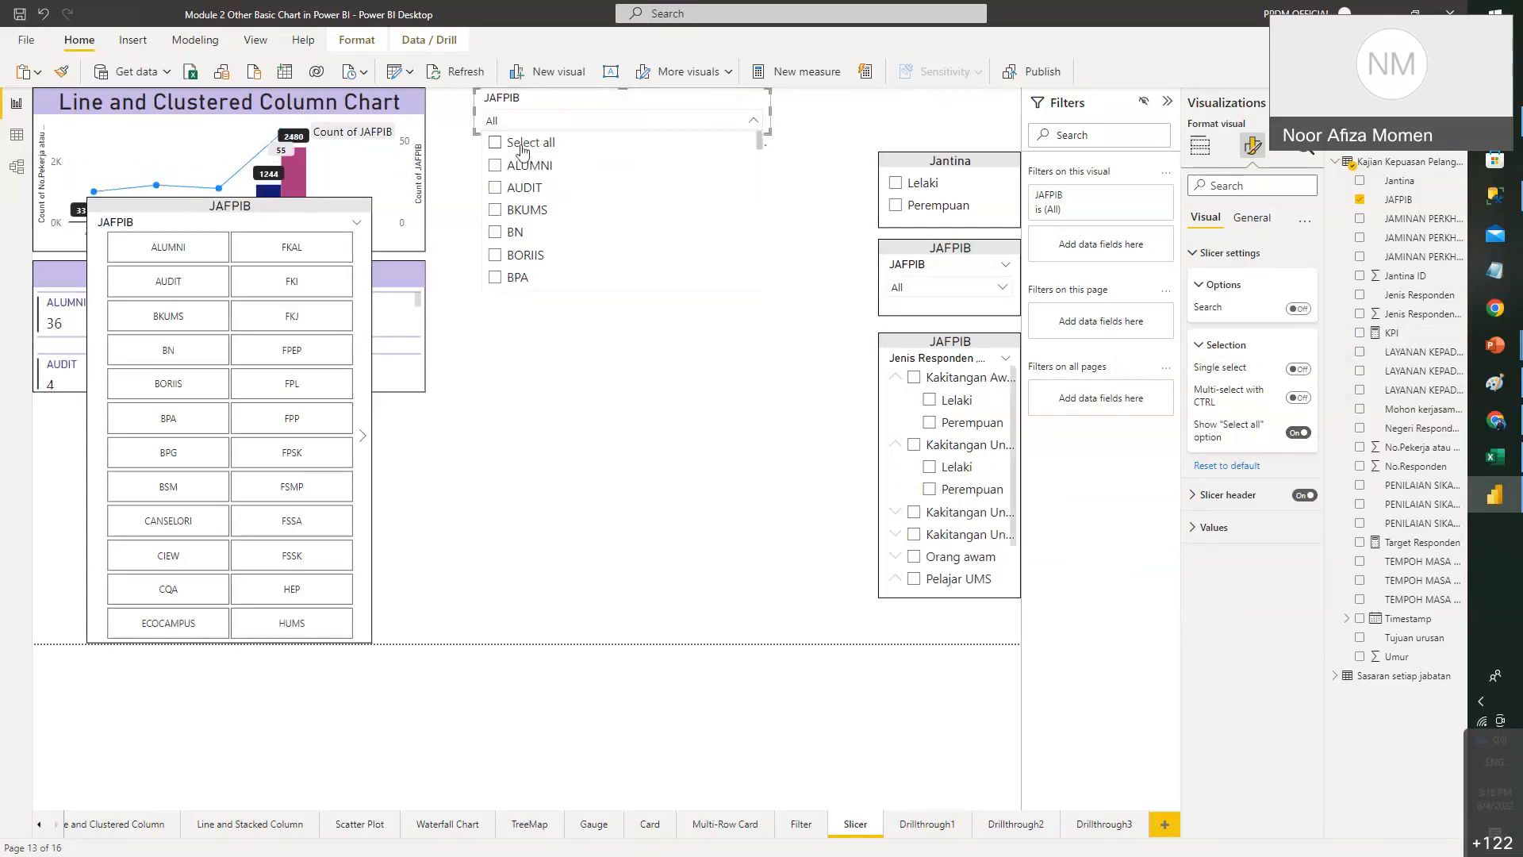
left_click(506, 146)
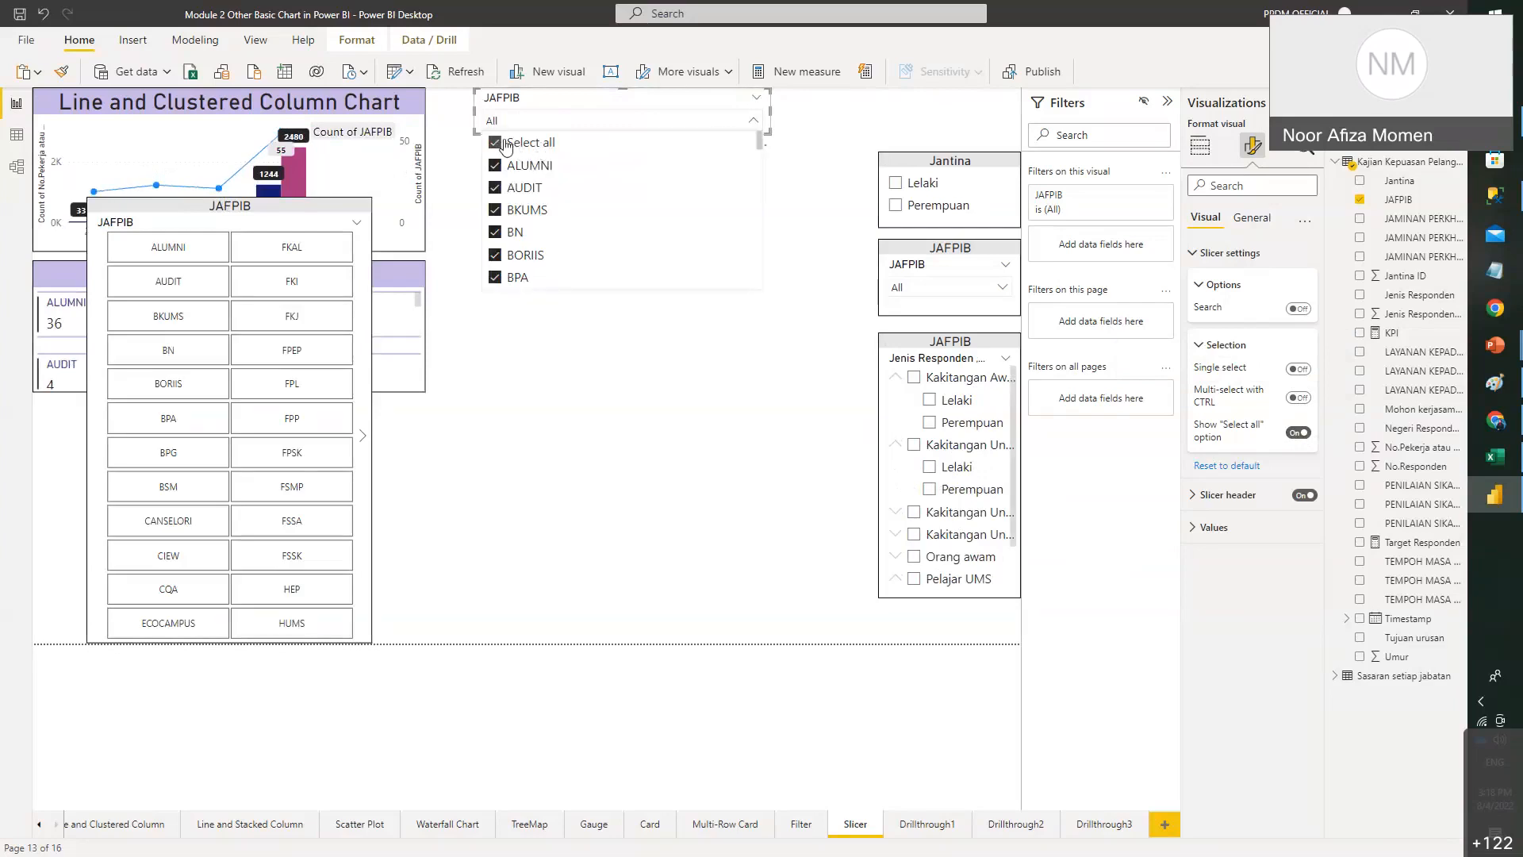
left_click(506, 146)
- Filter to ALUMNI, AUDIT and BN in the dropdown, then shorten the JAFPIB tile slicer
left_click(504, 166)
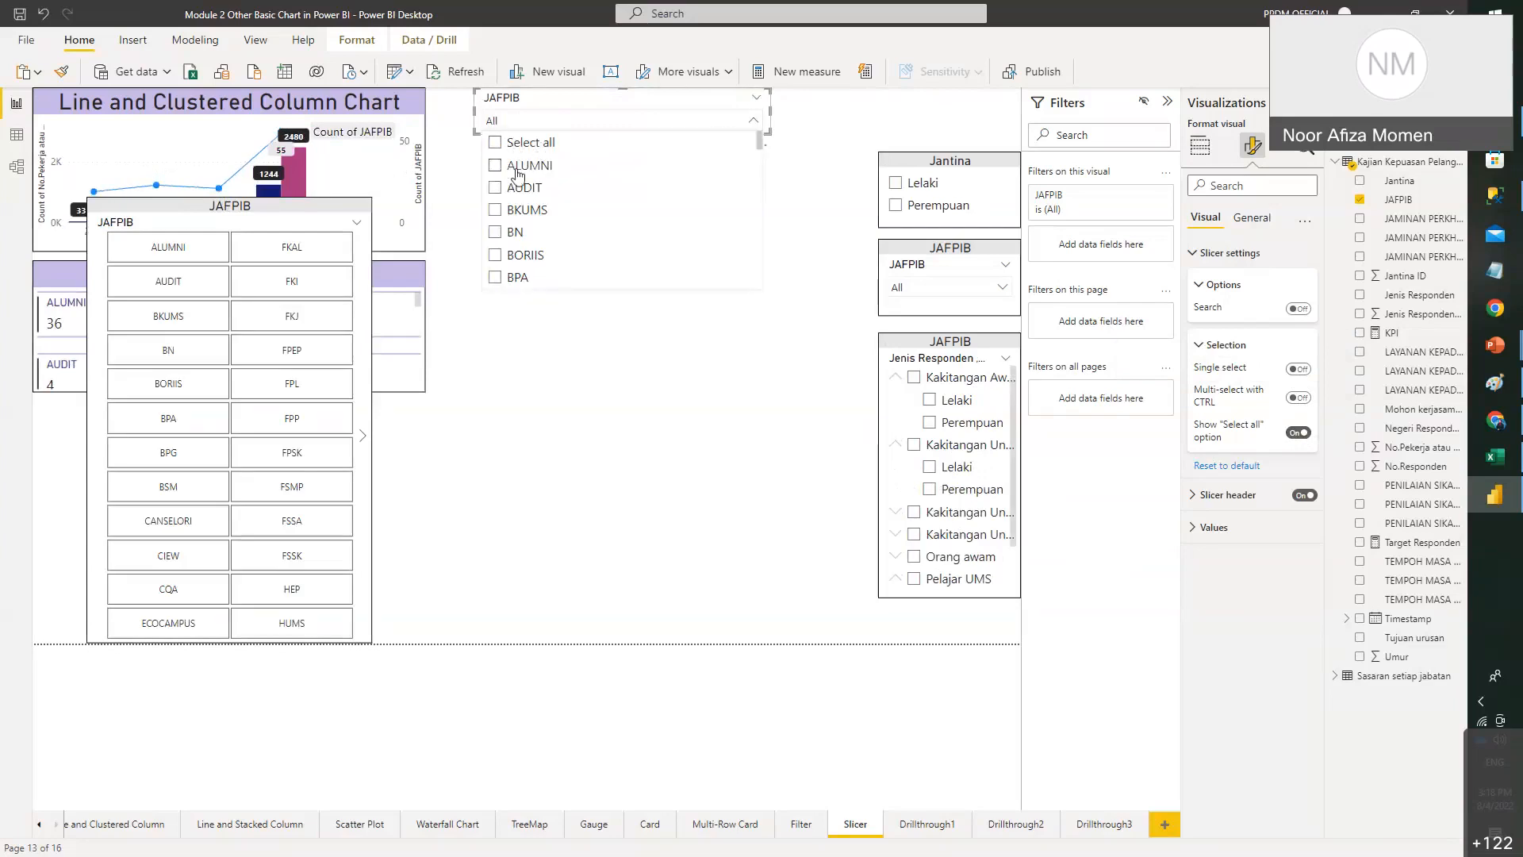
left_click(508, 188)
left_click(514, 210)
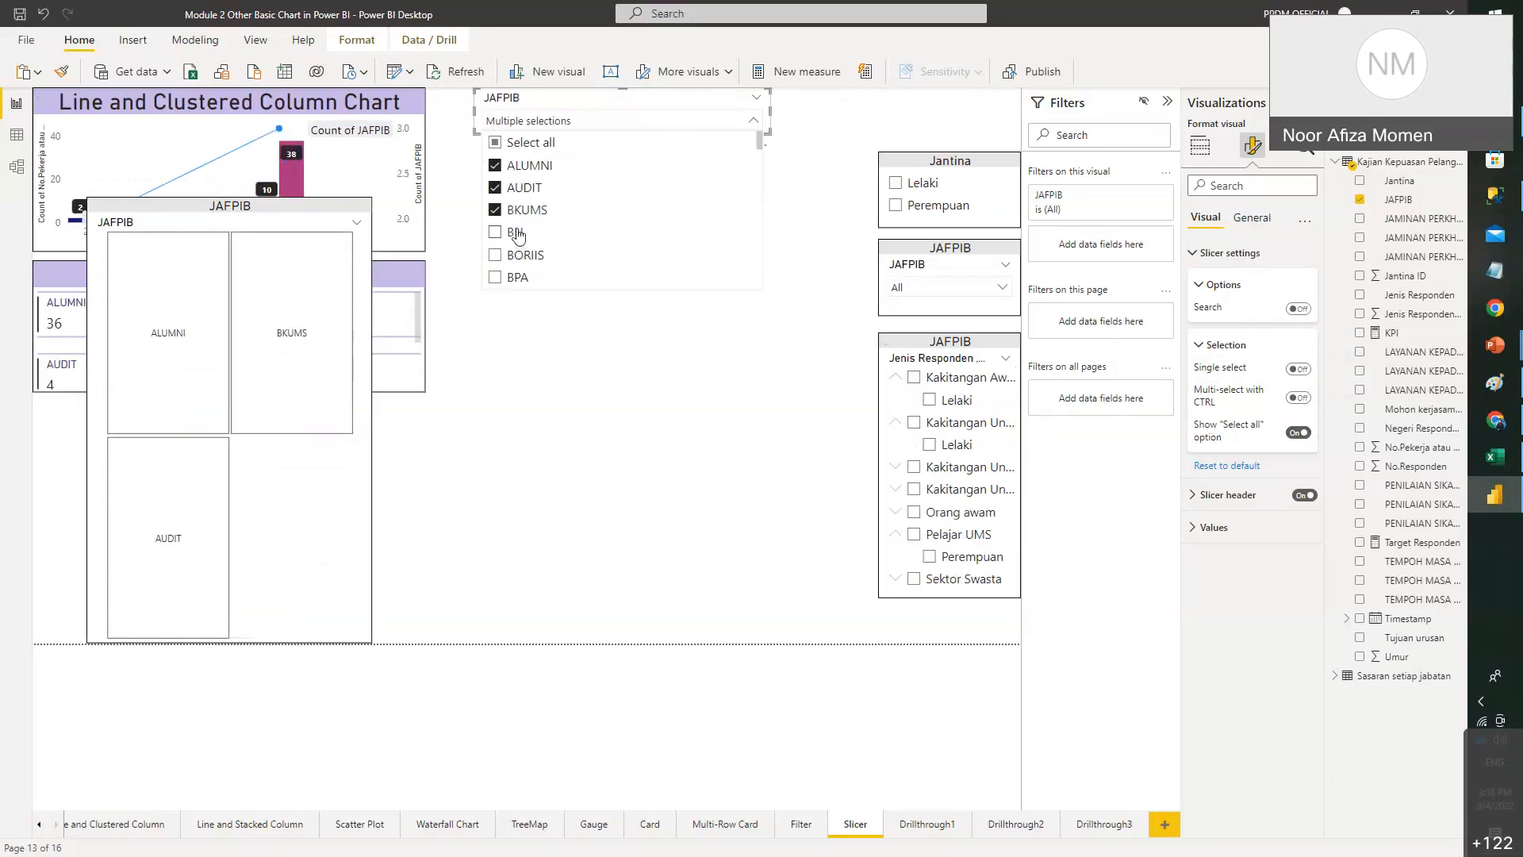
left_click(517, 234)
left_click(508, 211)
left_click(263, 211)
left_click_drag(230, 198, 259, 458)
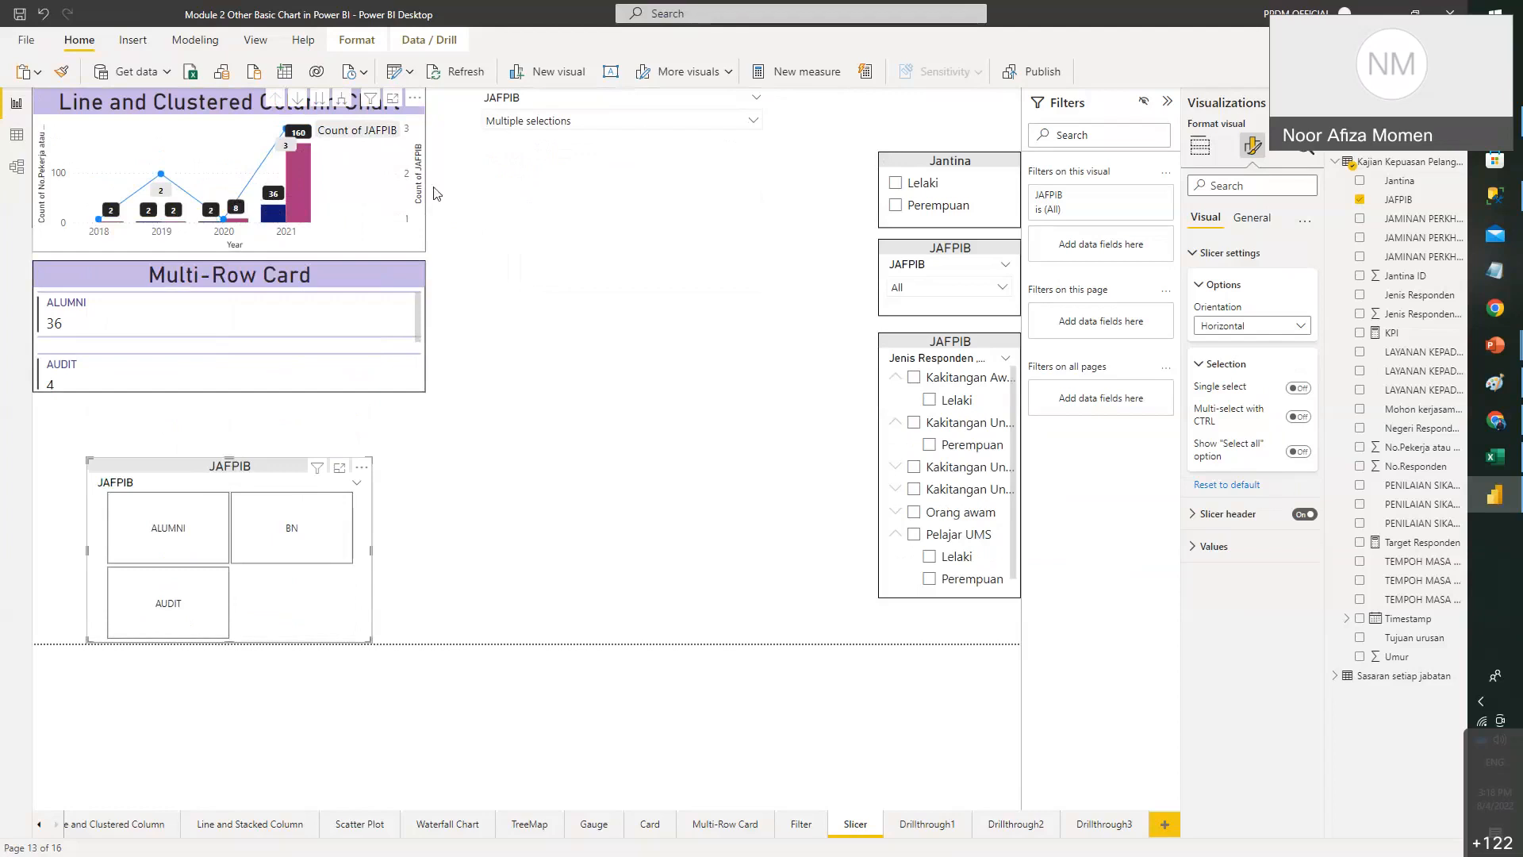
- Clear the dropdown's selections back to All, then paste a duplicate of the dropdown slicer
left_click(601, 125)
left_click(514, 187)
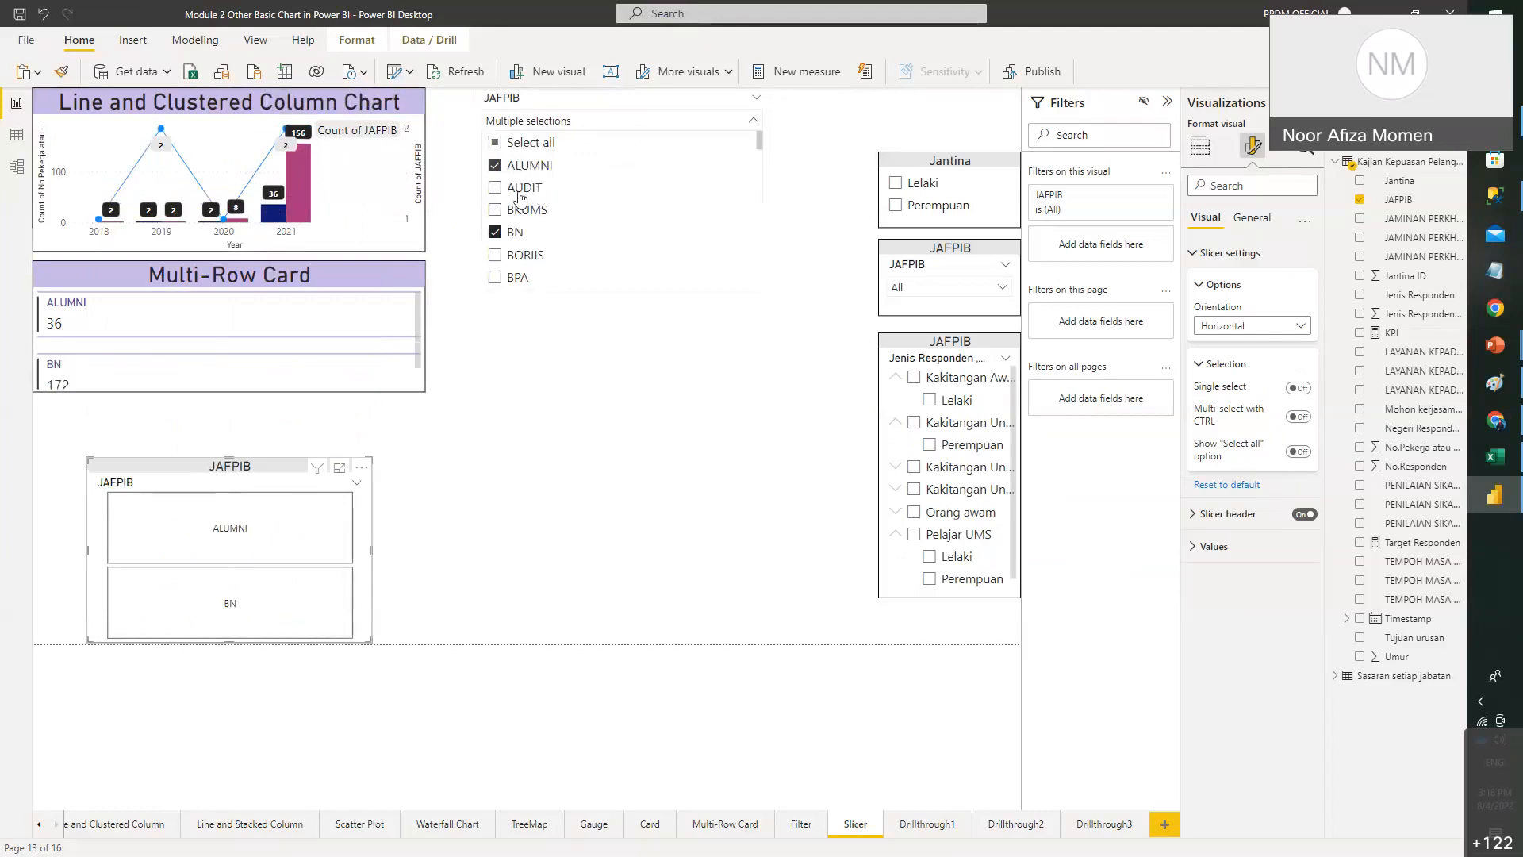
left_click(520, 165)
left_click(514, 232)
left_click(514, 210)
left_click(533, 187)
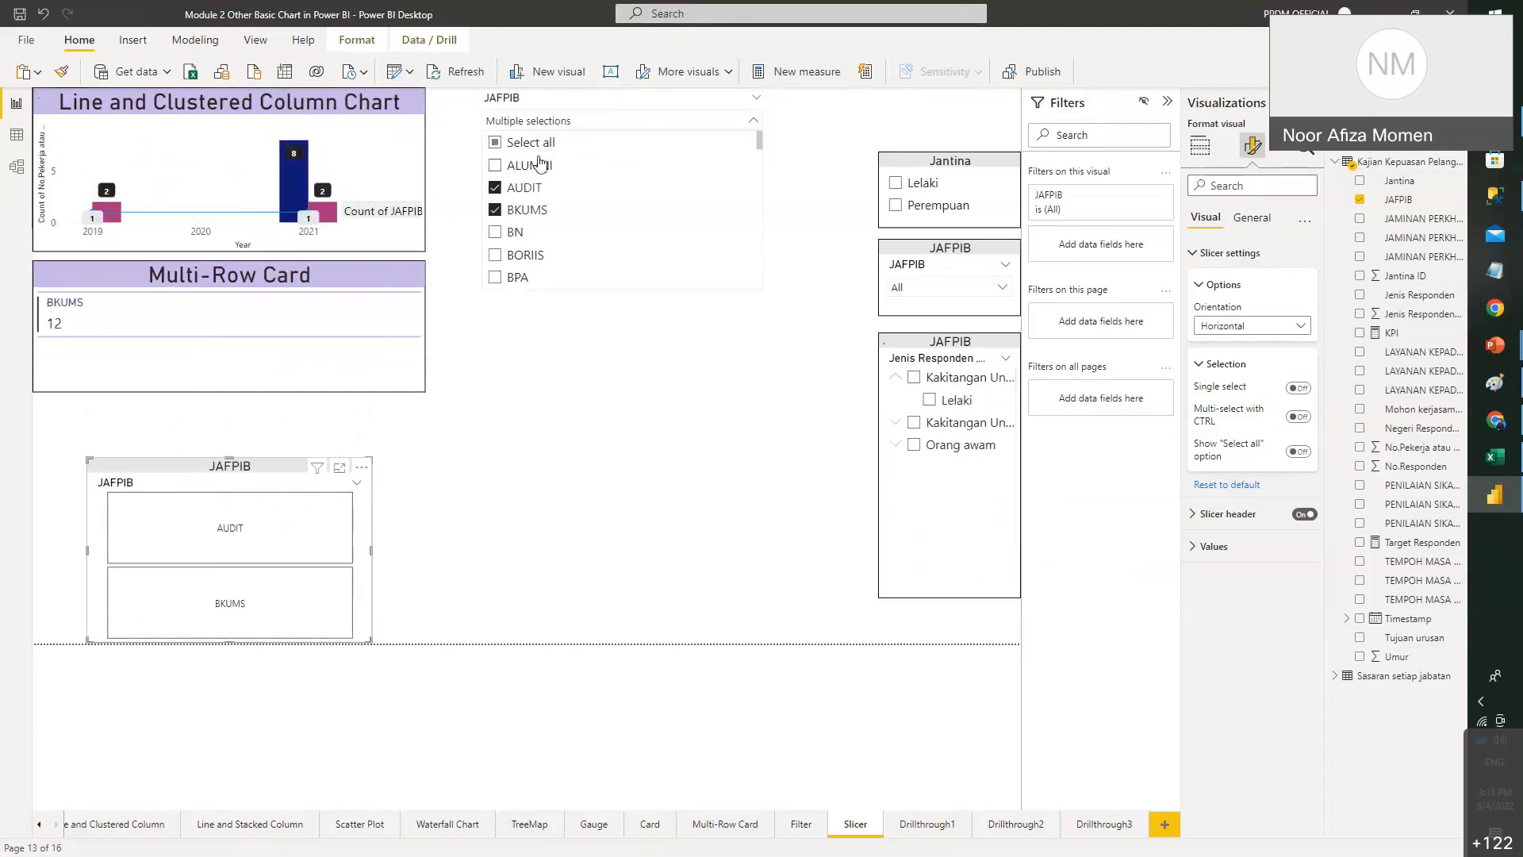
left_click(531, 187)
left_click(527, 210)
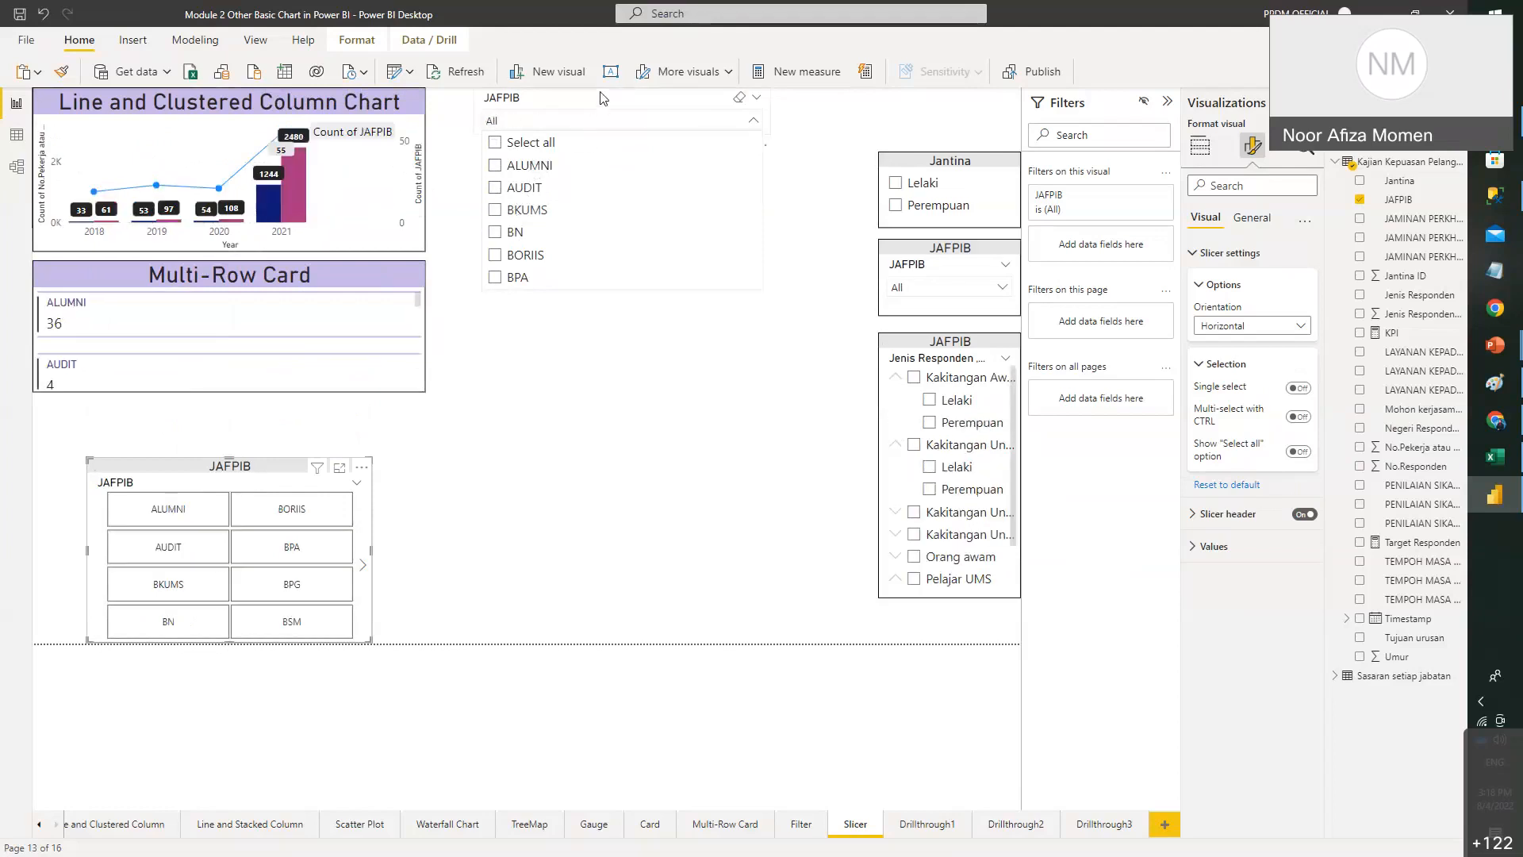
left_click(591, 121)
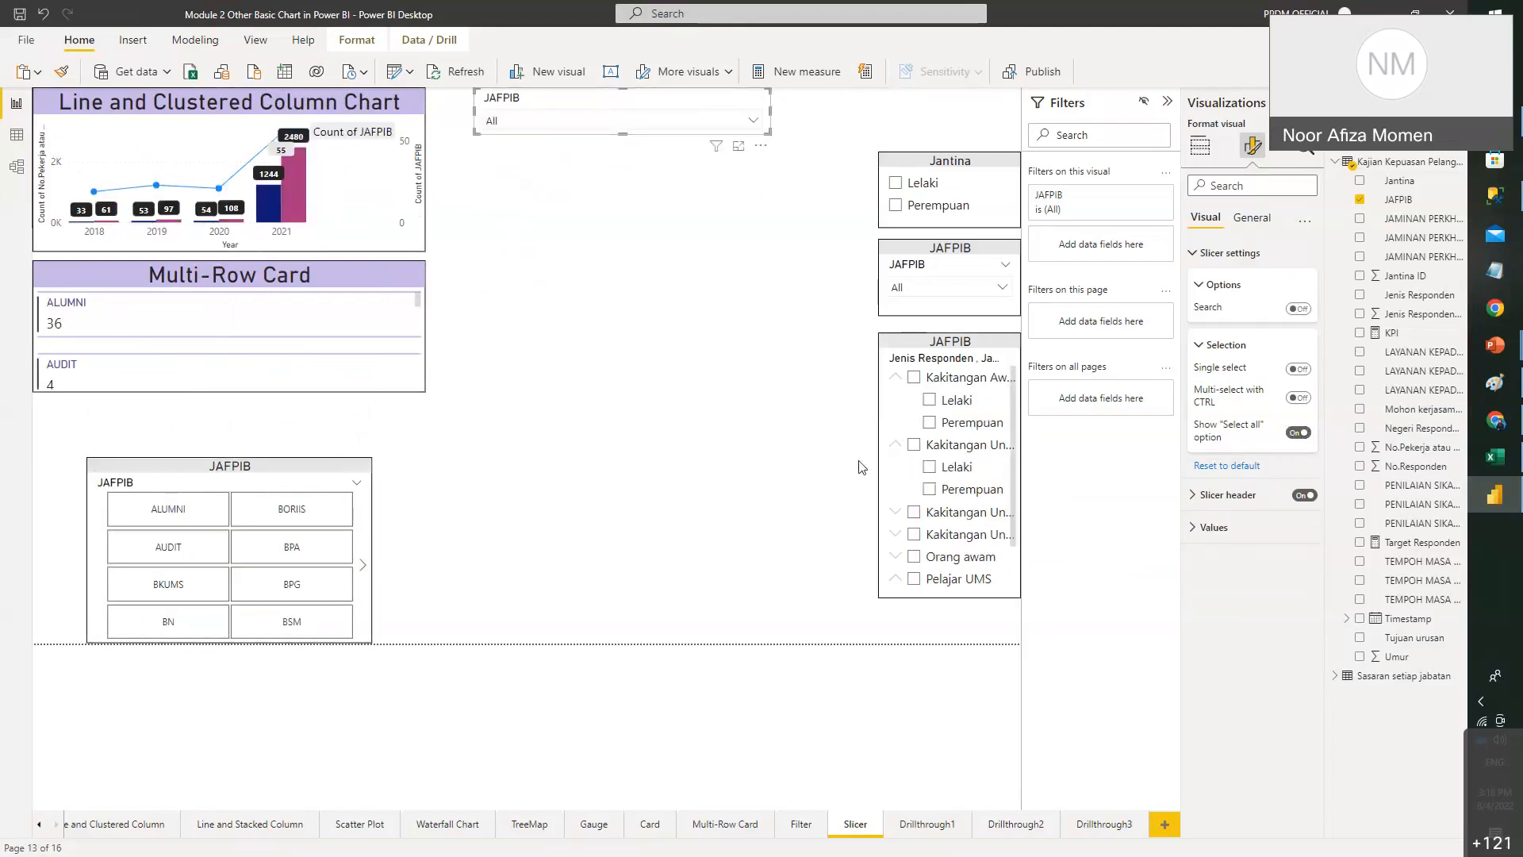
key("ctrl+v")
- Move the slicer copy, swap its field to Timestamp, browse its values, then delete it
left_click_drag(669, 138, 670, 325)
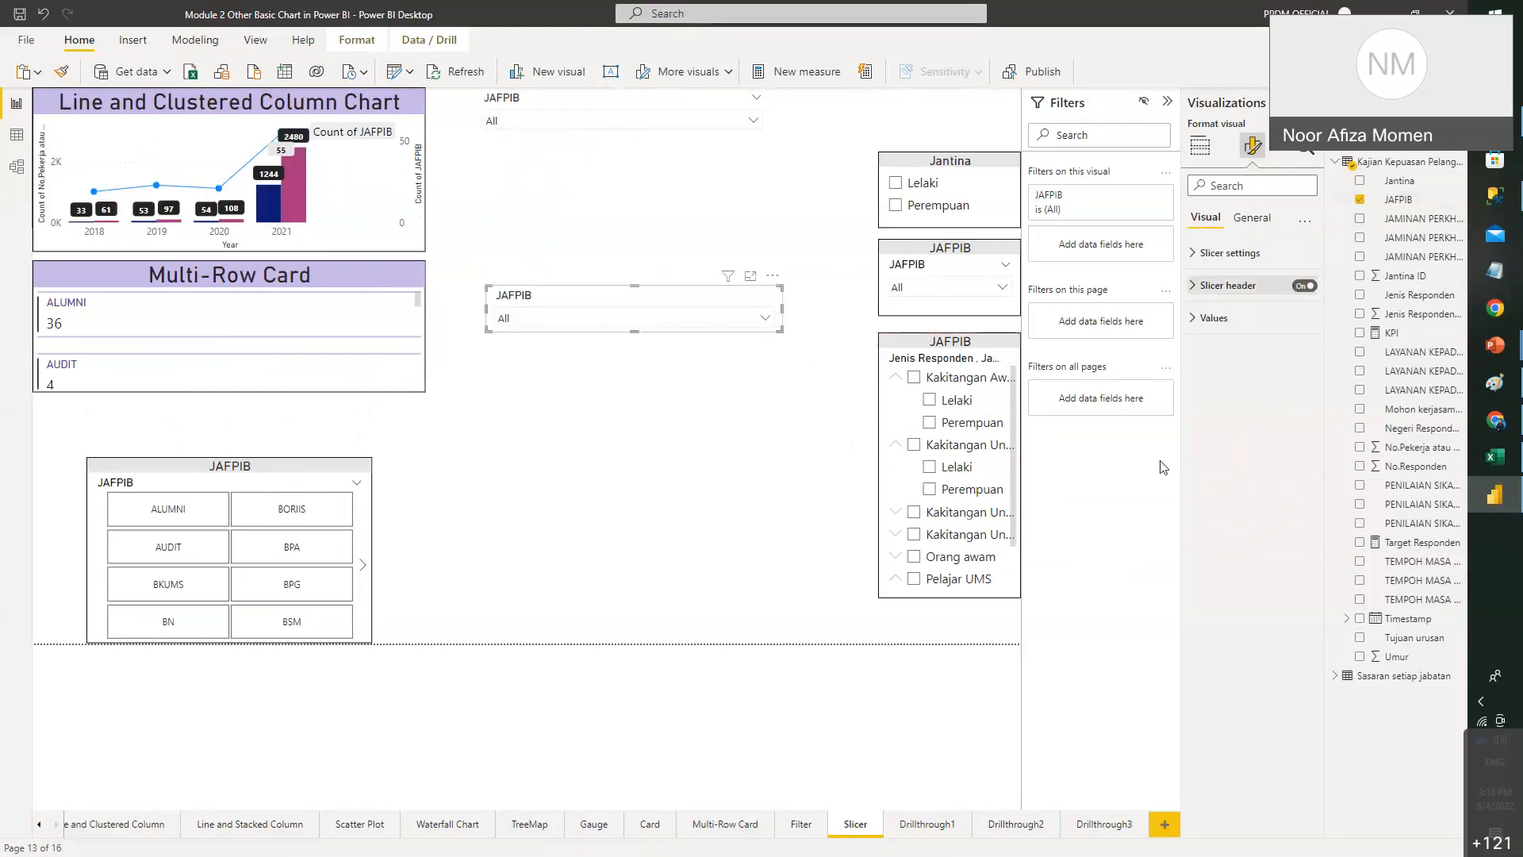
left_click(1360, 199)
left_click(1361, 620)
left_click(726, 330)
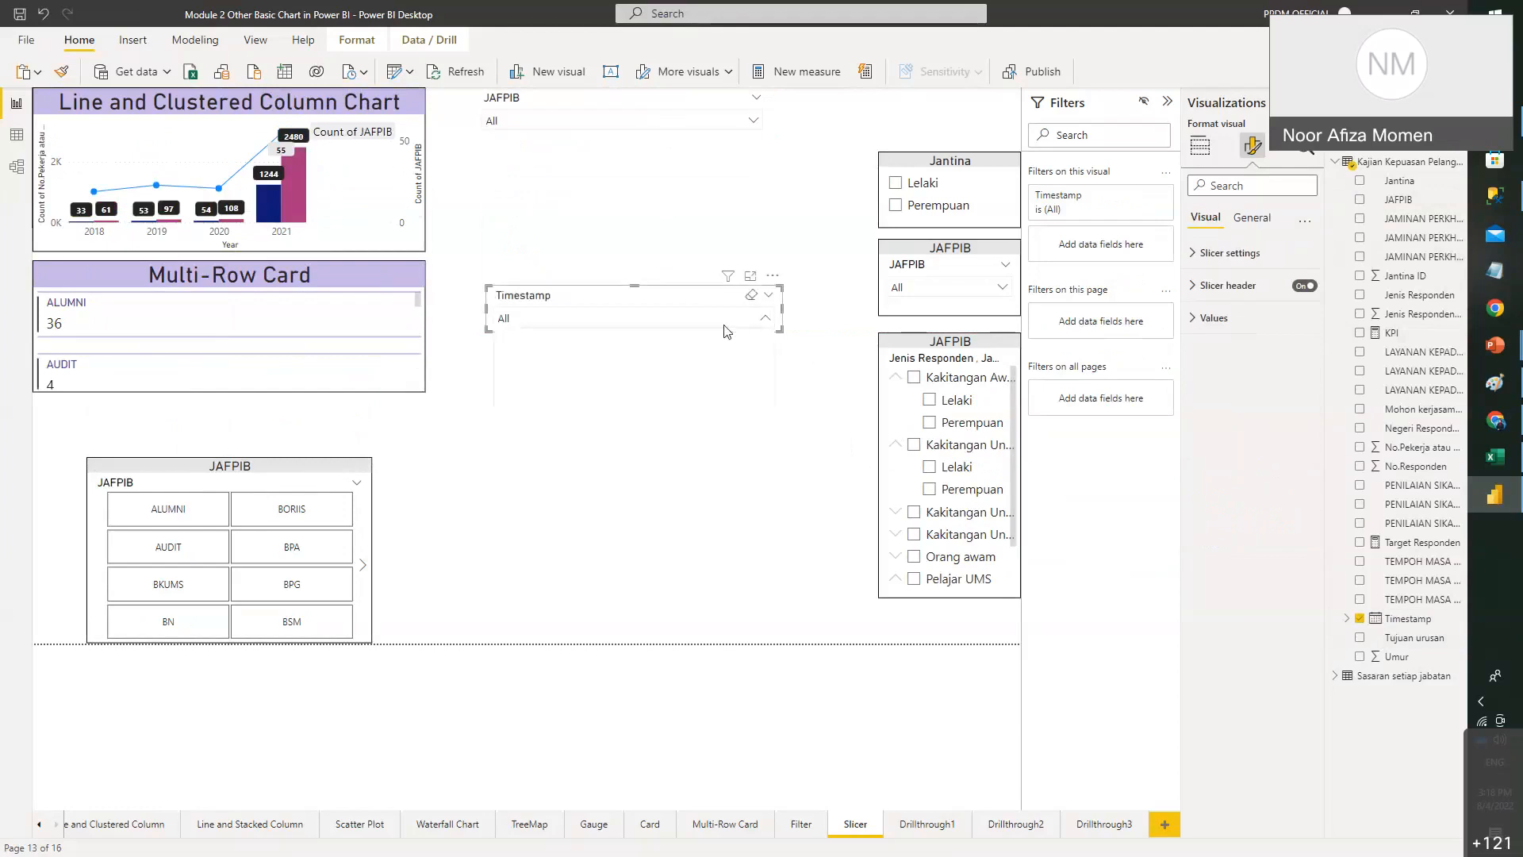
scroll(527, 382, "down", 2)
left_click(765, 319)
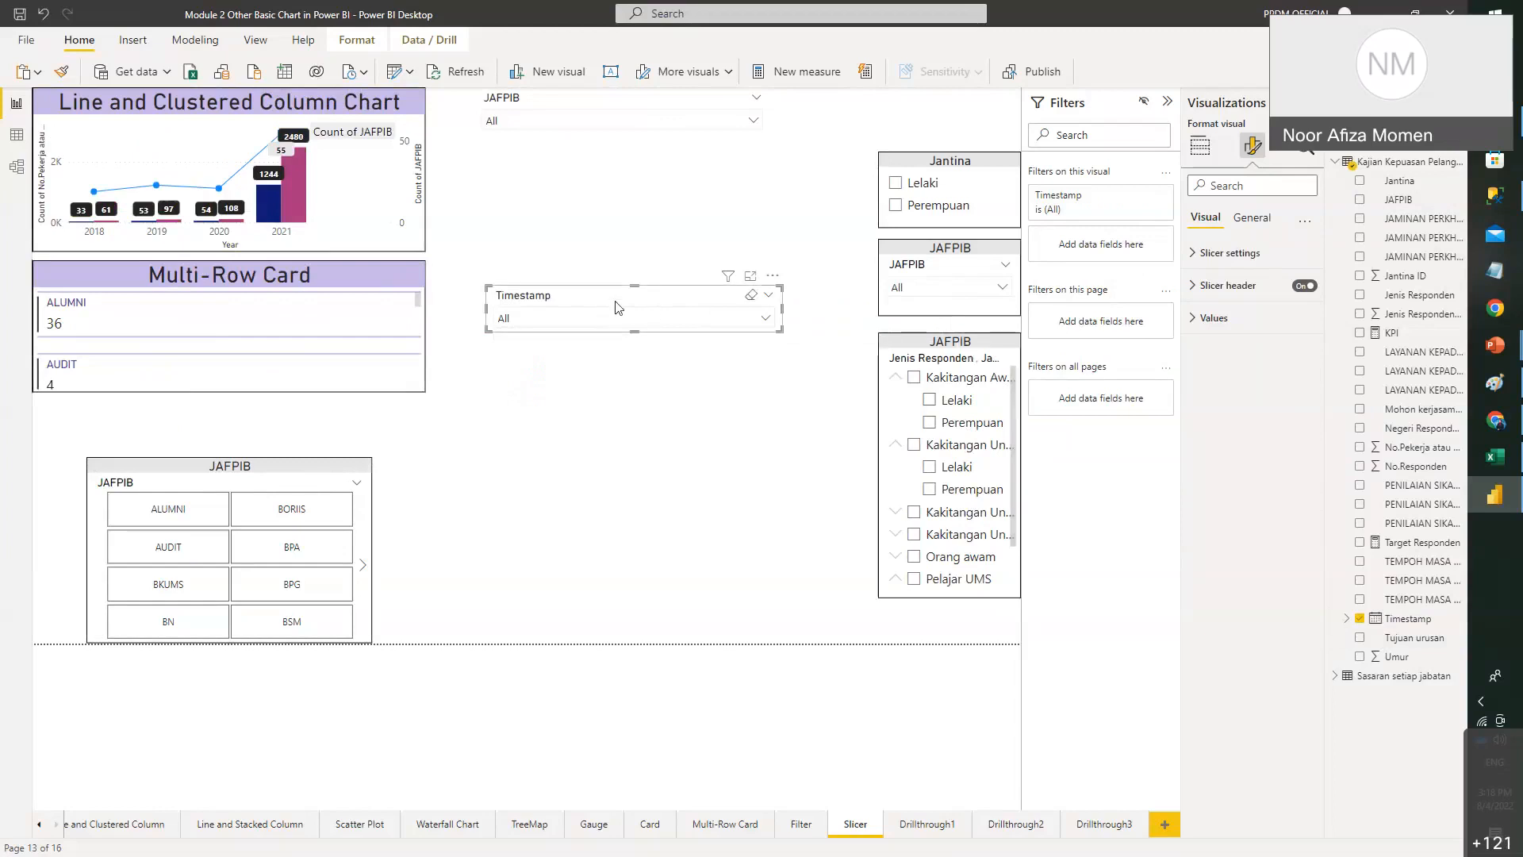
key("Delete")
- Drag the hierarchy slicer to the page centre and enlarge it
left_click(683, 111)
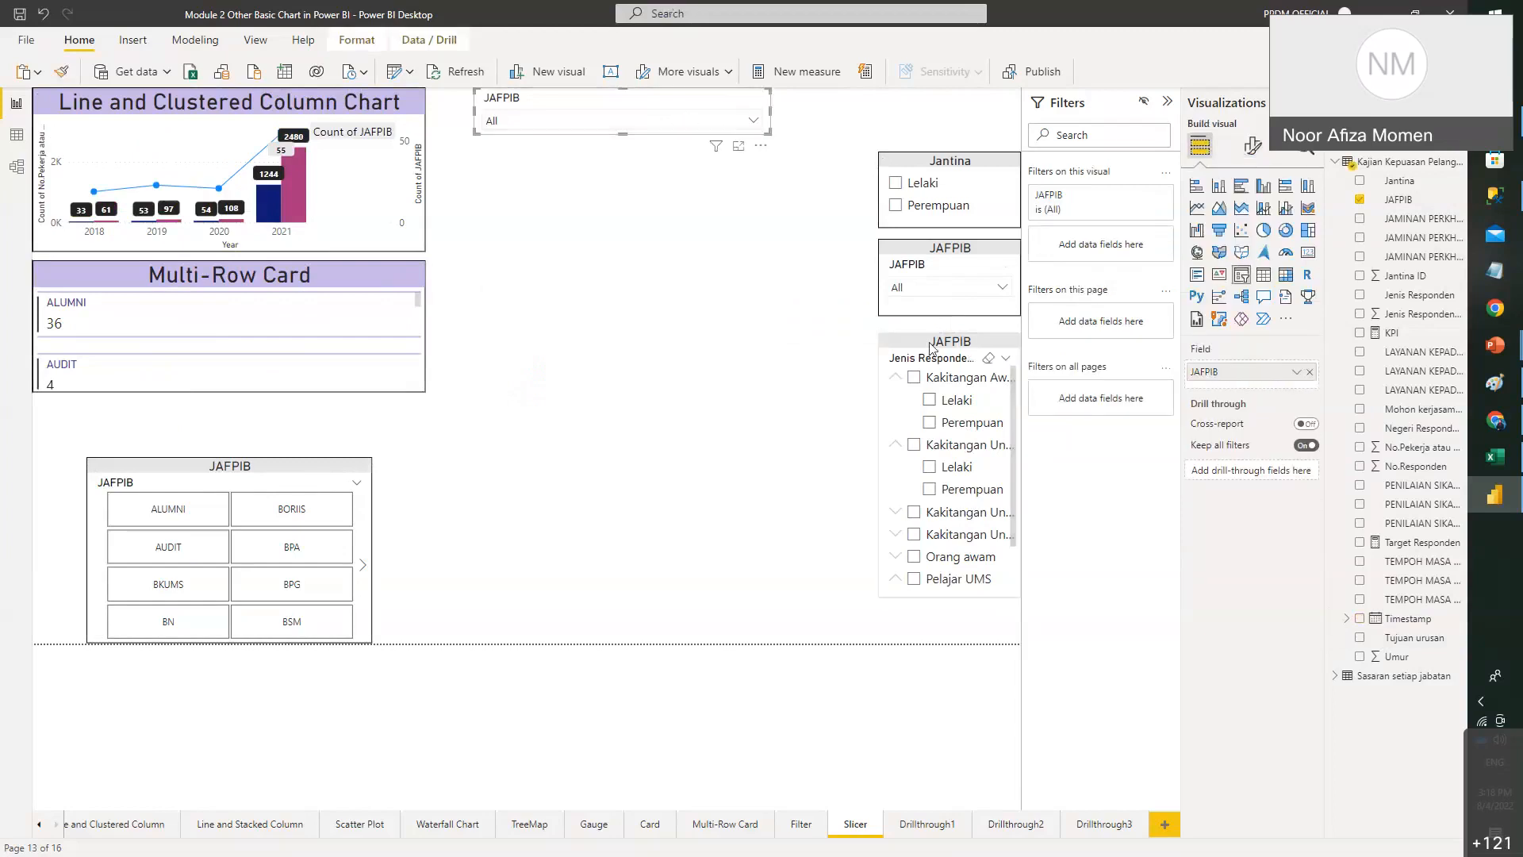
left_click_drag(951, 351, 623, 168)
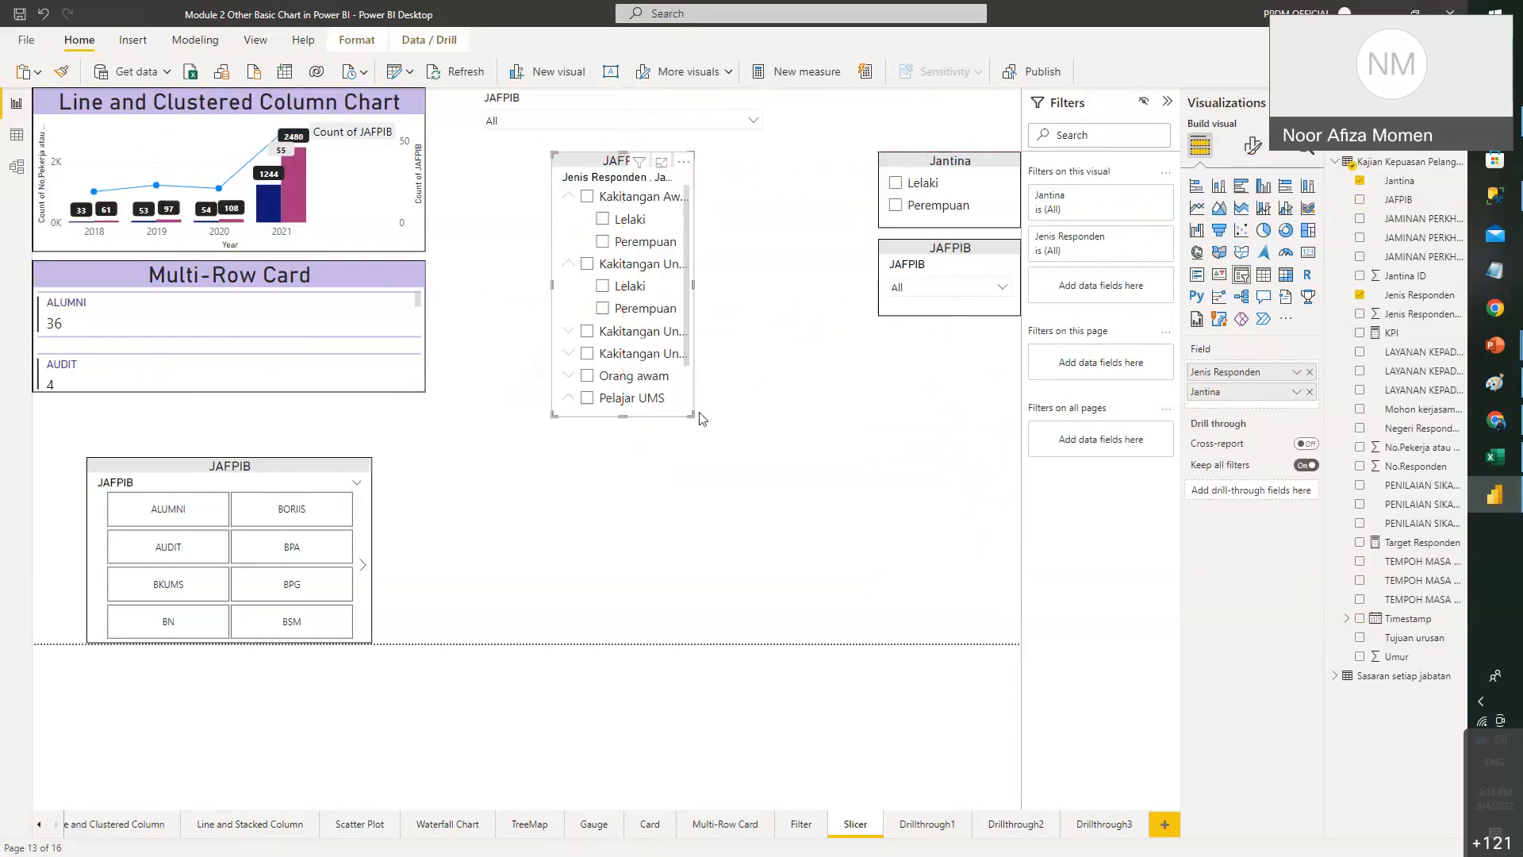
left_click_drag(690, 411, 809, 532)
- View slide 36, Example of Slicers Type, in PowerPoint, then return to Power BI
mouse_move(1495, 345)
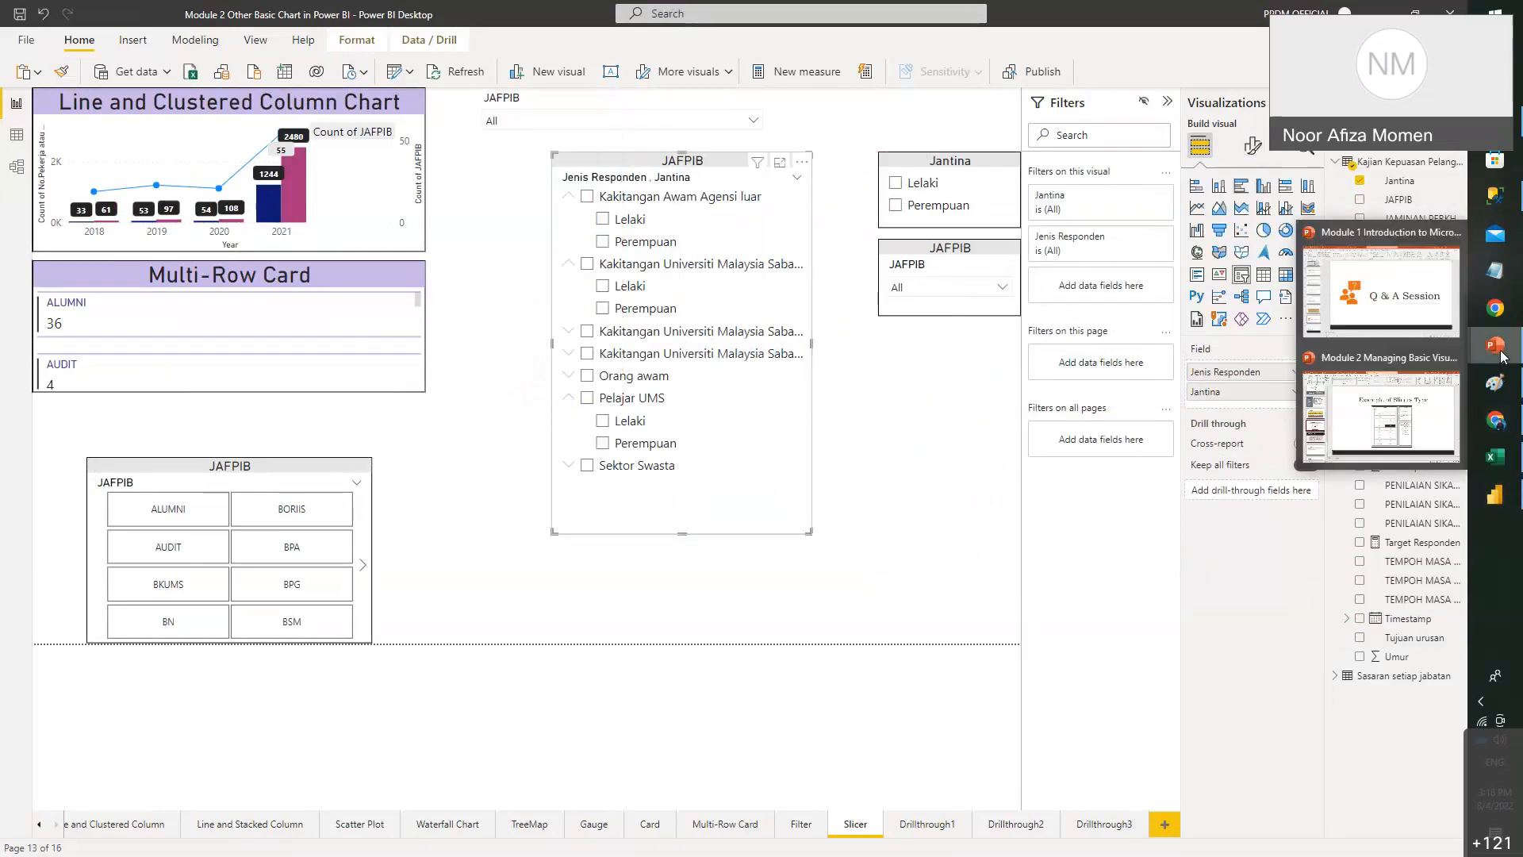
left_click(1375, 421)
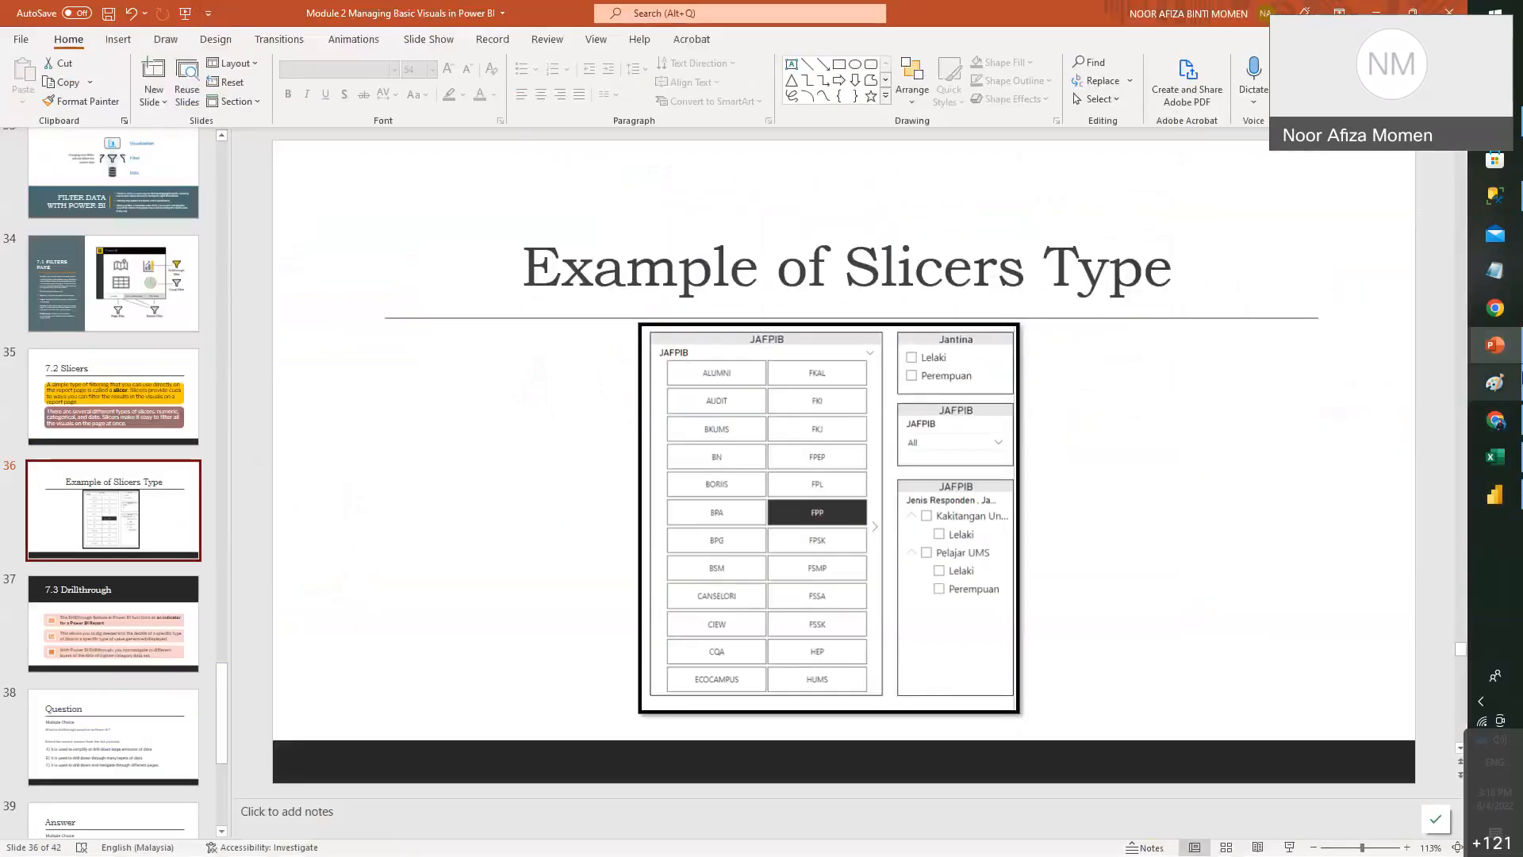
left_click(1496, 494)
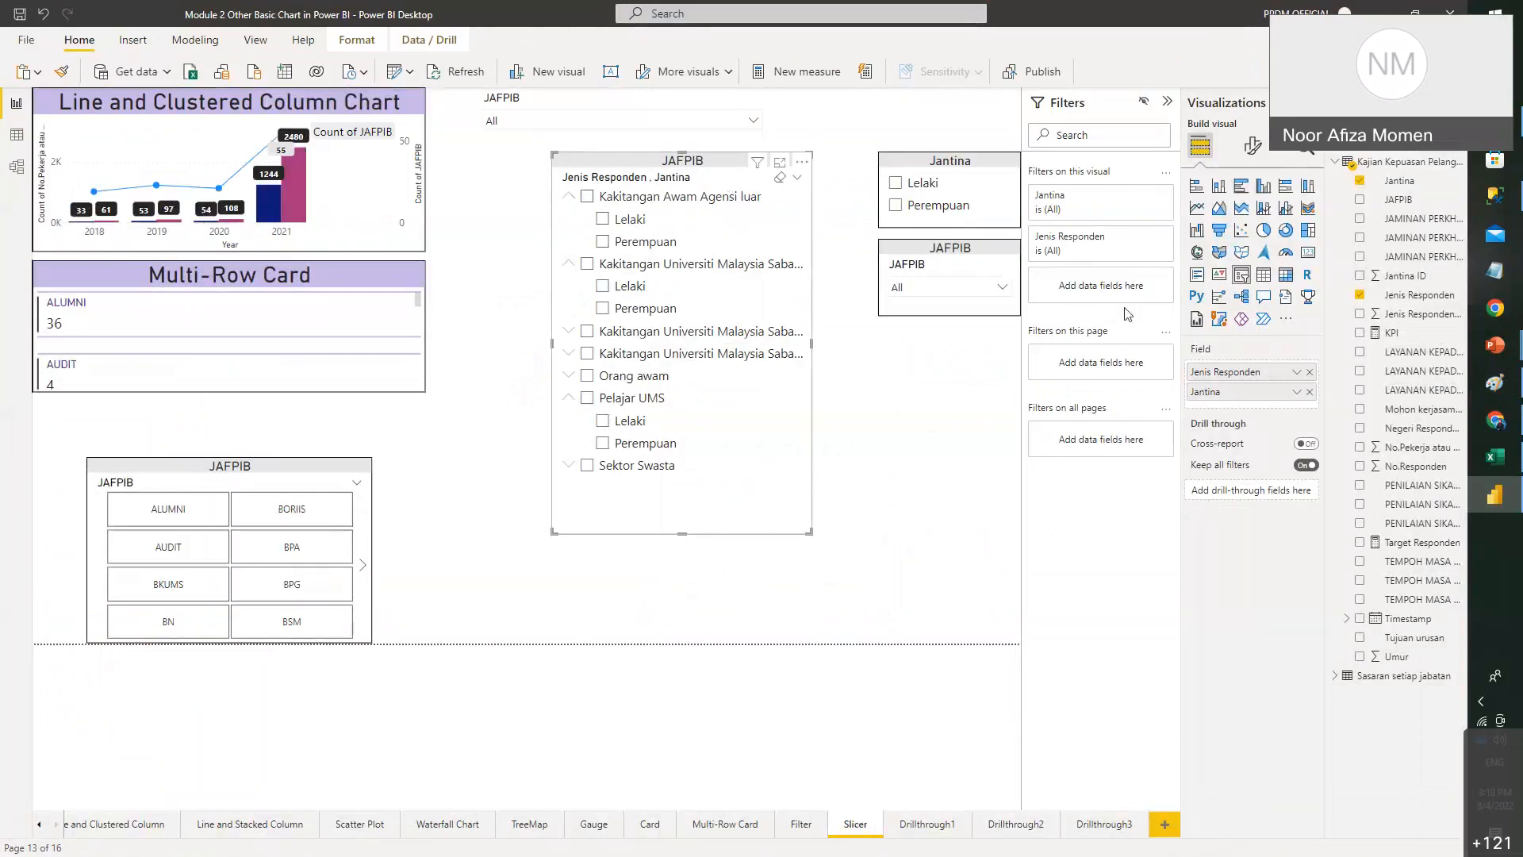
- Rearrange the hierarchy slicer and JAFPIB dropdown so neither overlaps the other
left_click_drag(679, 162, 831, 271)
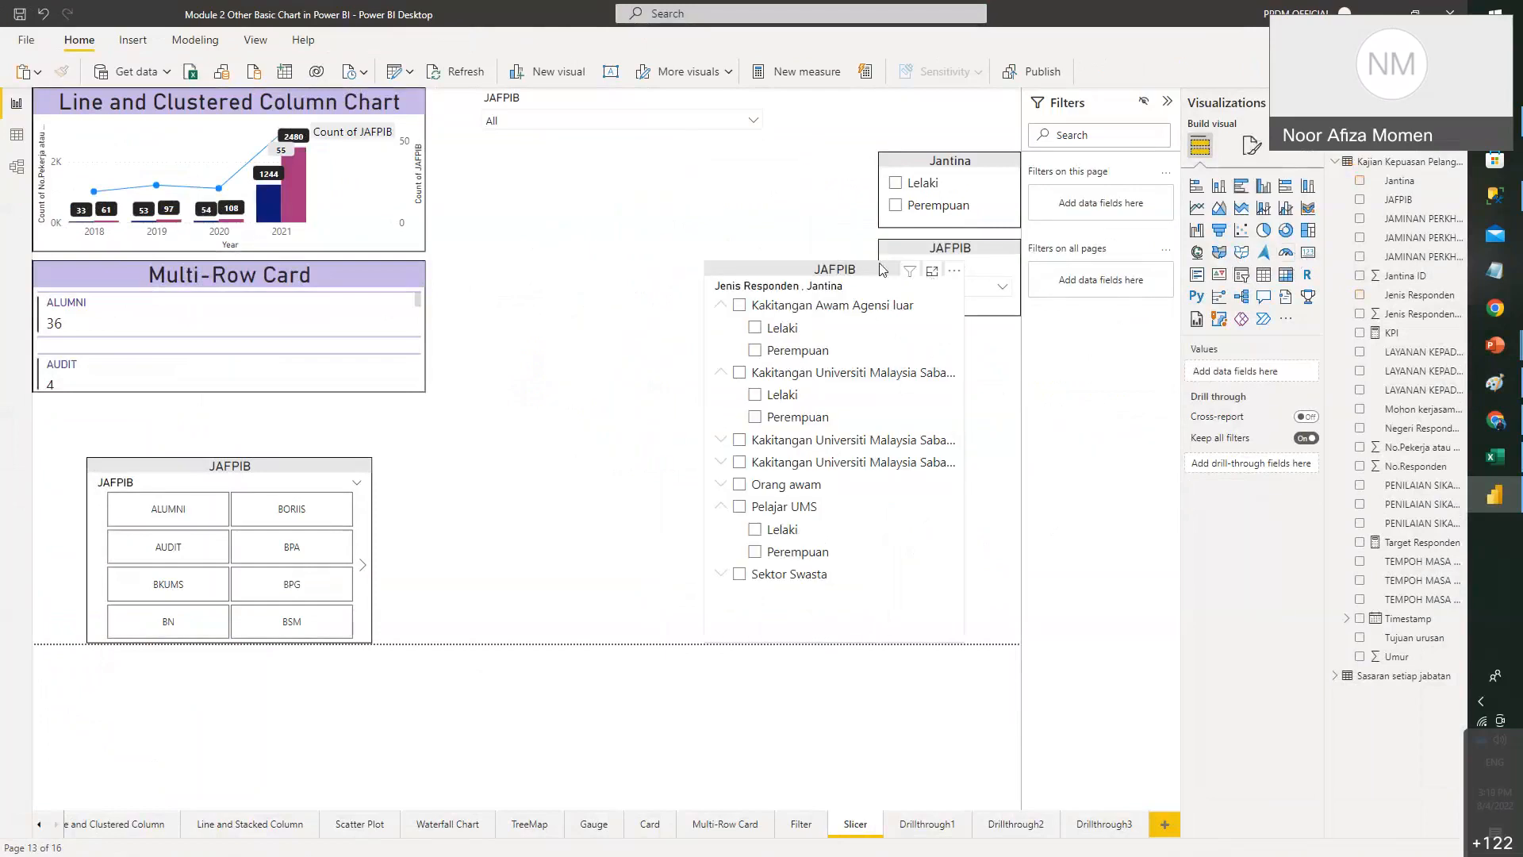
left_click(754, 120)
left_click_drag(603, 99, 587, 181)
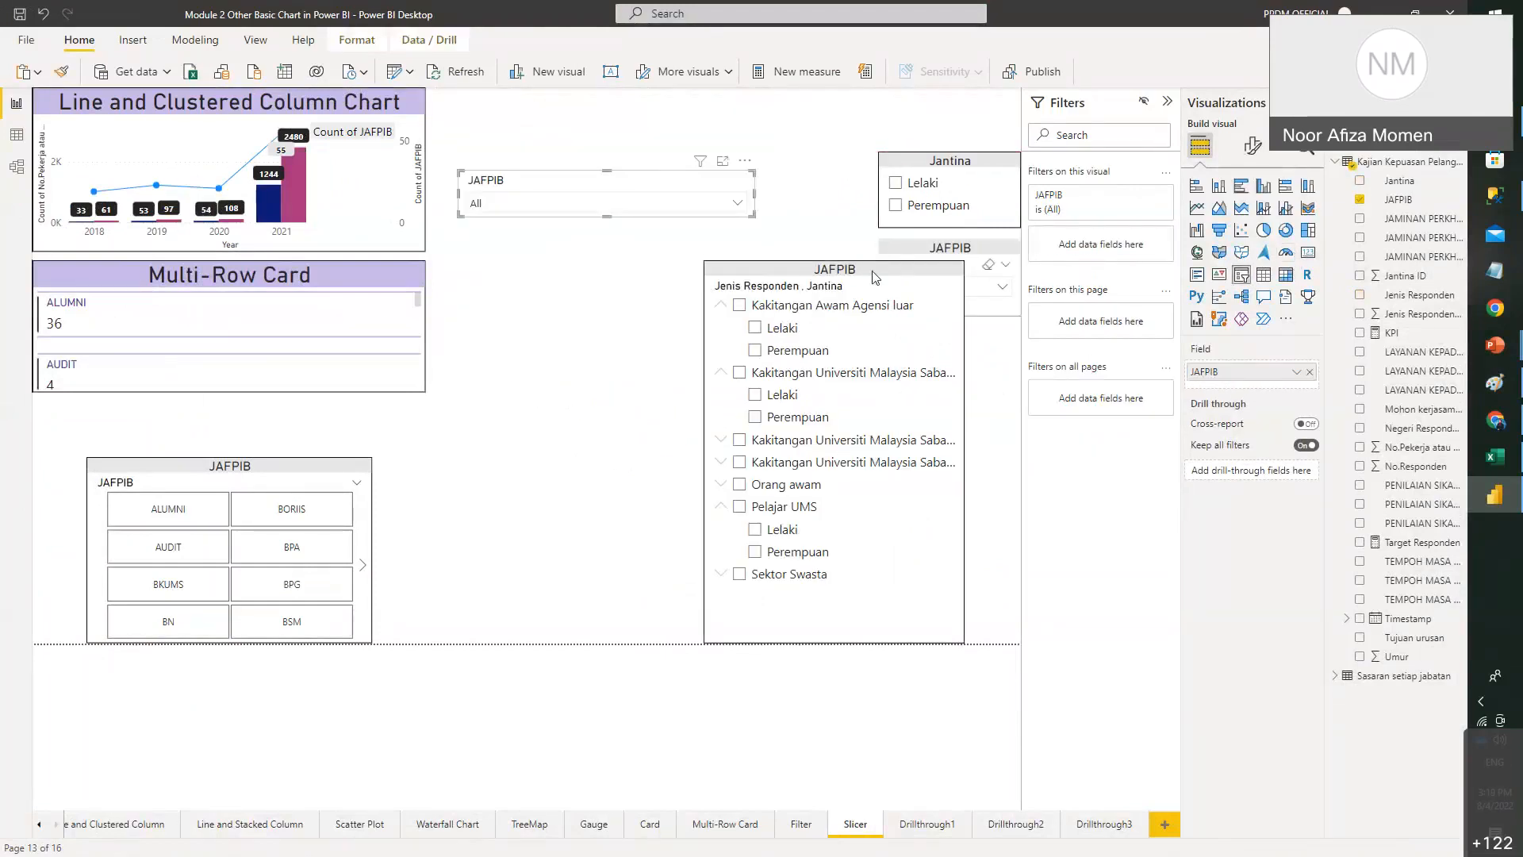
left_click_drag(875, 277, 872, 434)
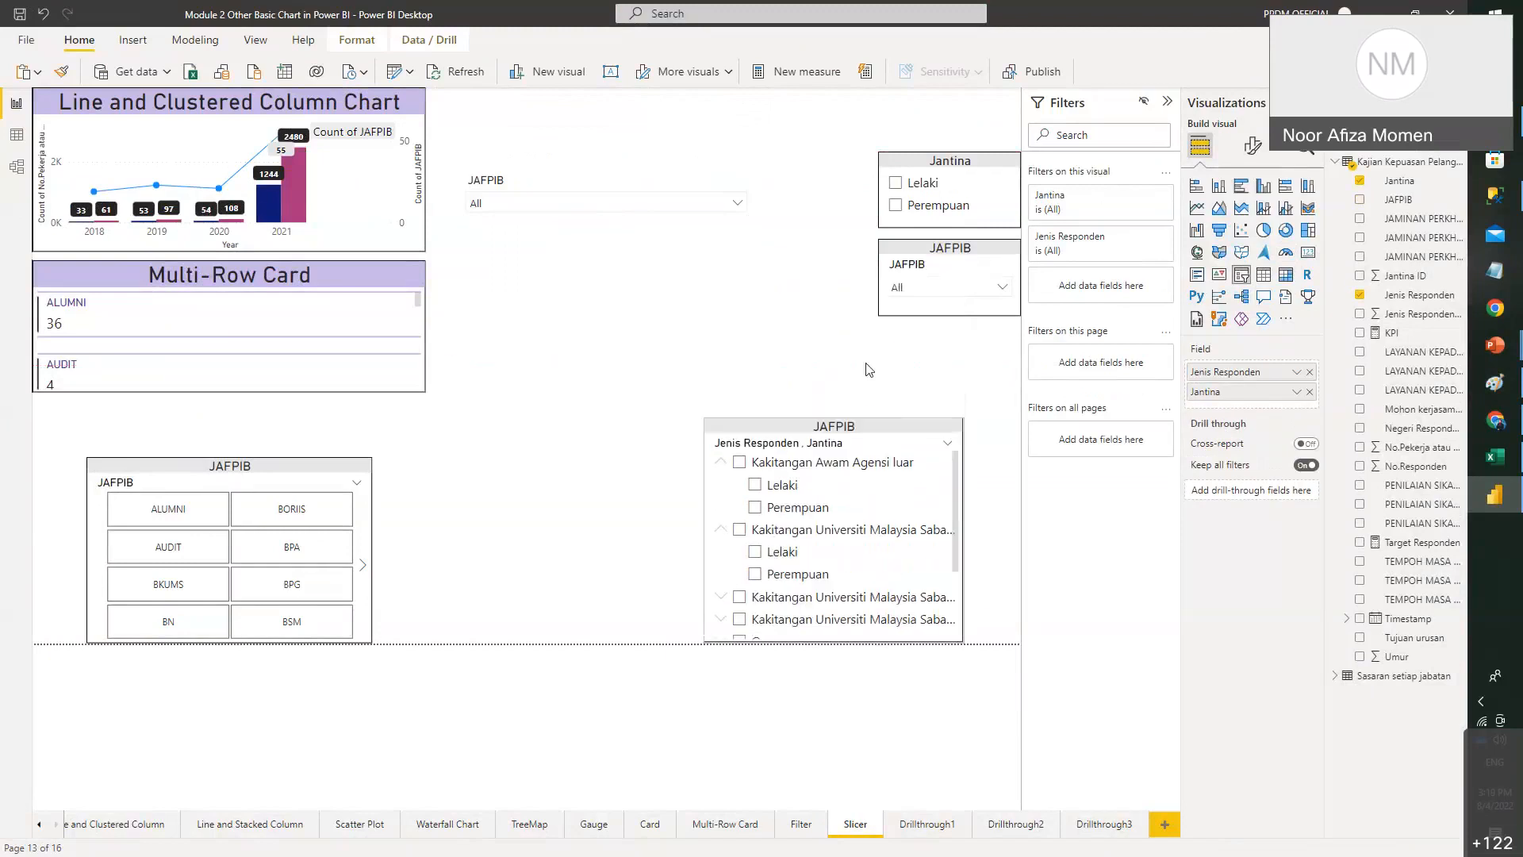
left_click(869, 369)
- Add a new slicer with Jenis Responden and Jantina as a two-level hierarchy
left_click(1241, 277)
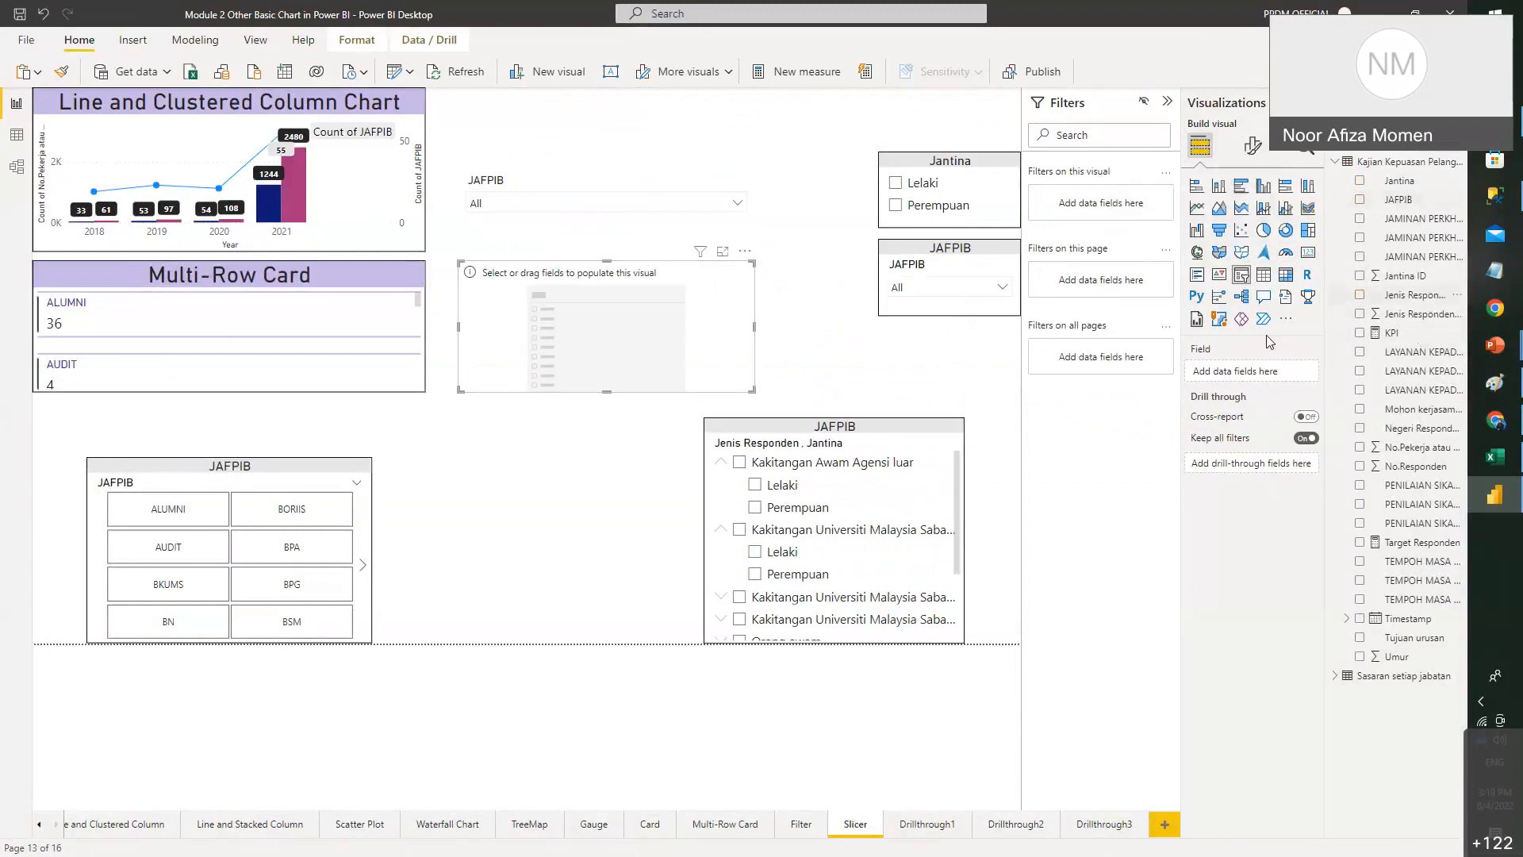
left_click_drag(1270, 343, 1252, 371)
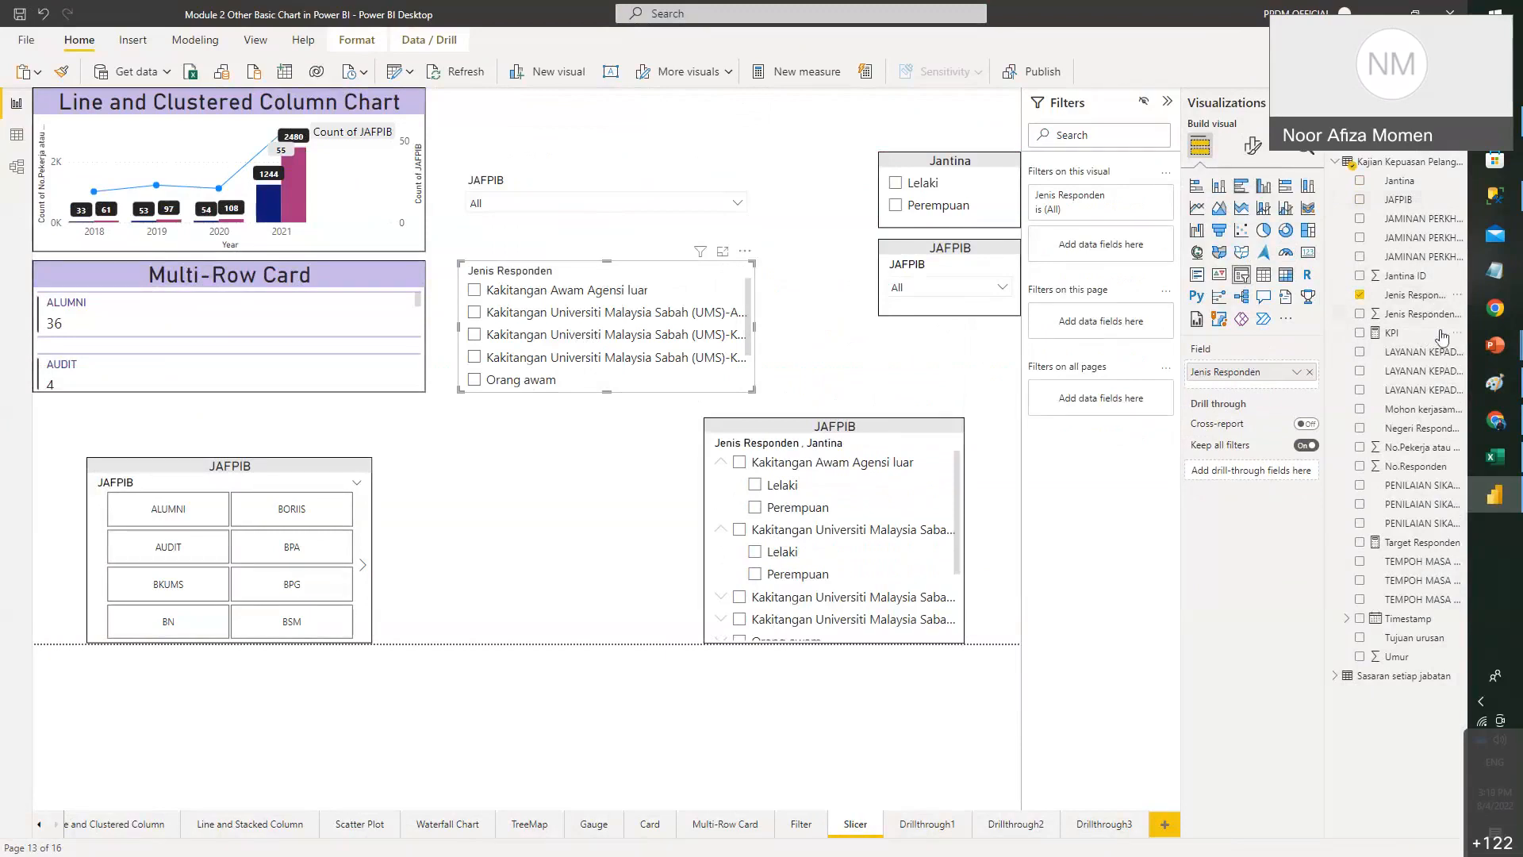
left_click_drag(1386, 188, 1225, 391)
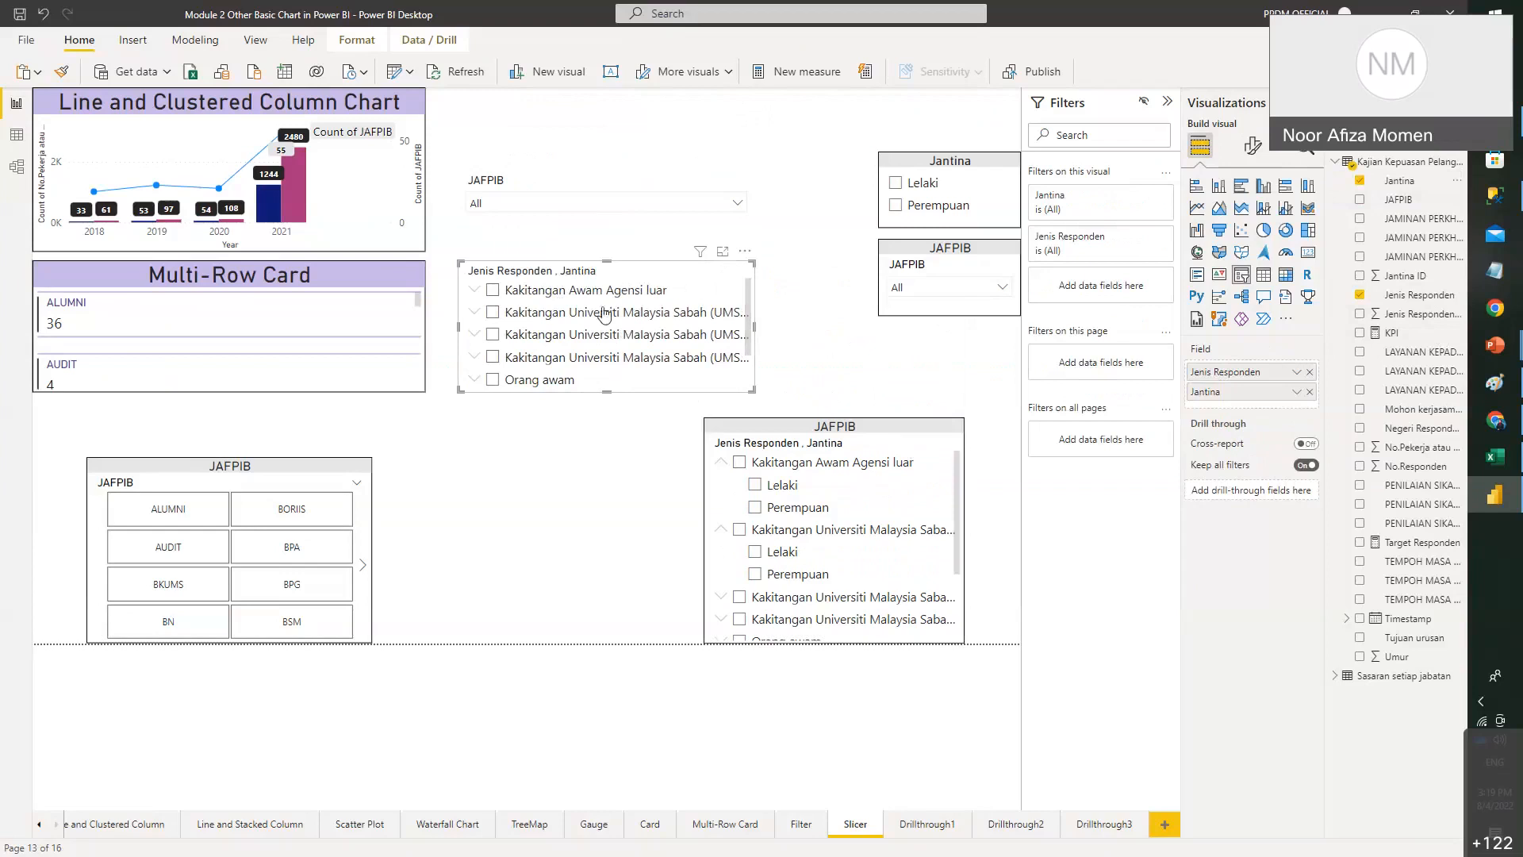
- Expand groups to test filtering by the UMS staff group, collapse them, and enlarge the slicer
left_click(475, 289)
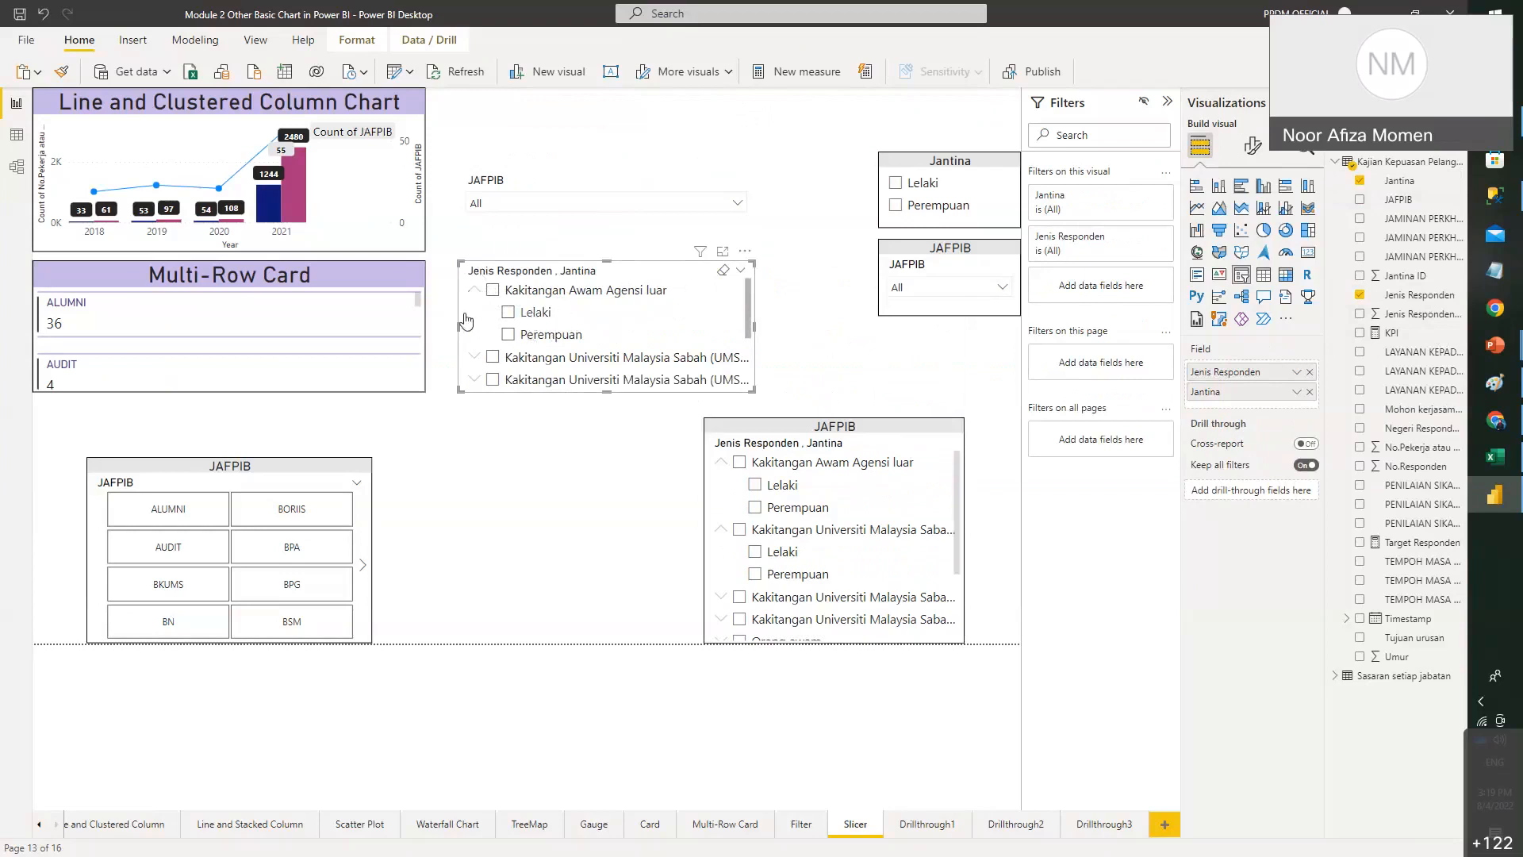
left_click(475, 358)
scroll(601, 340, "down", 3)
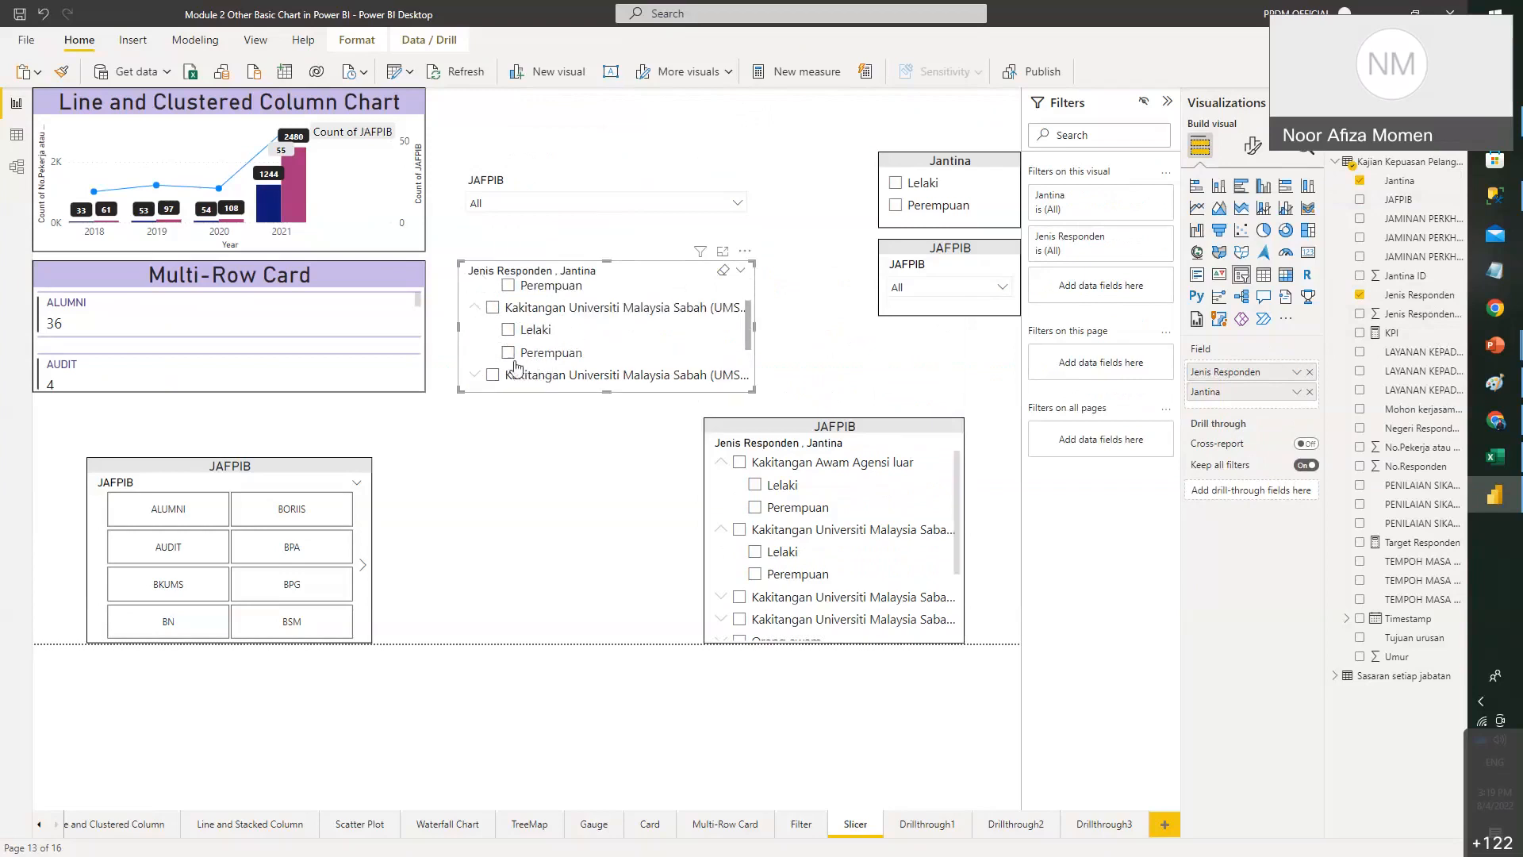
left_click(490, 343)
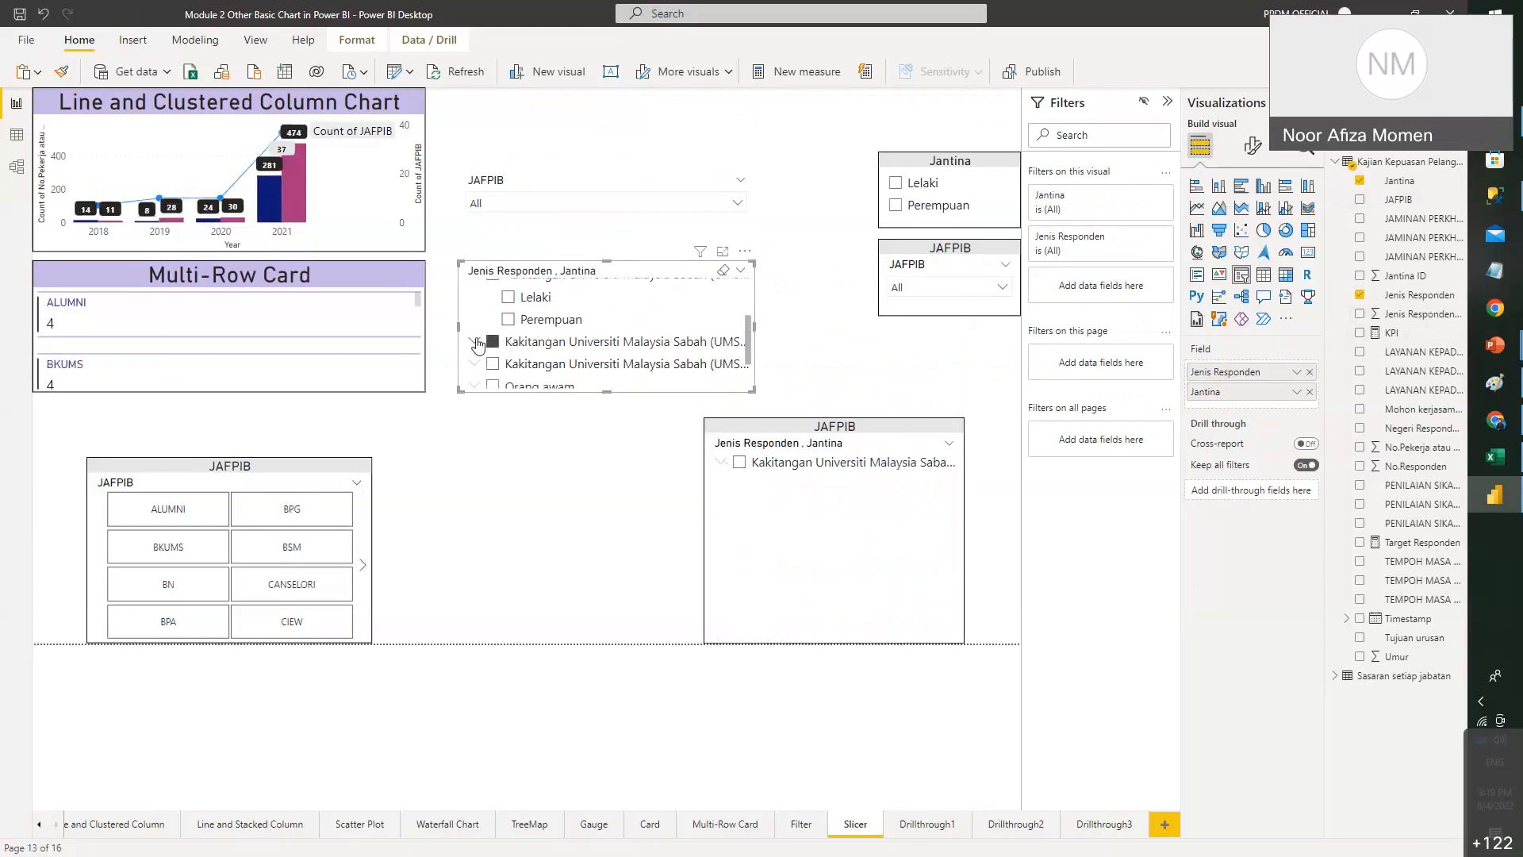
scroll(491, 333, "up", 3)
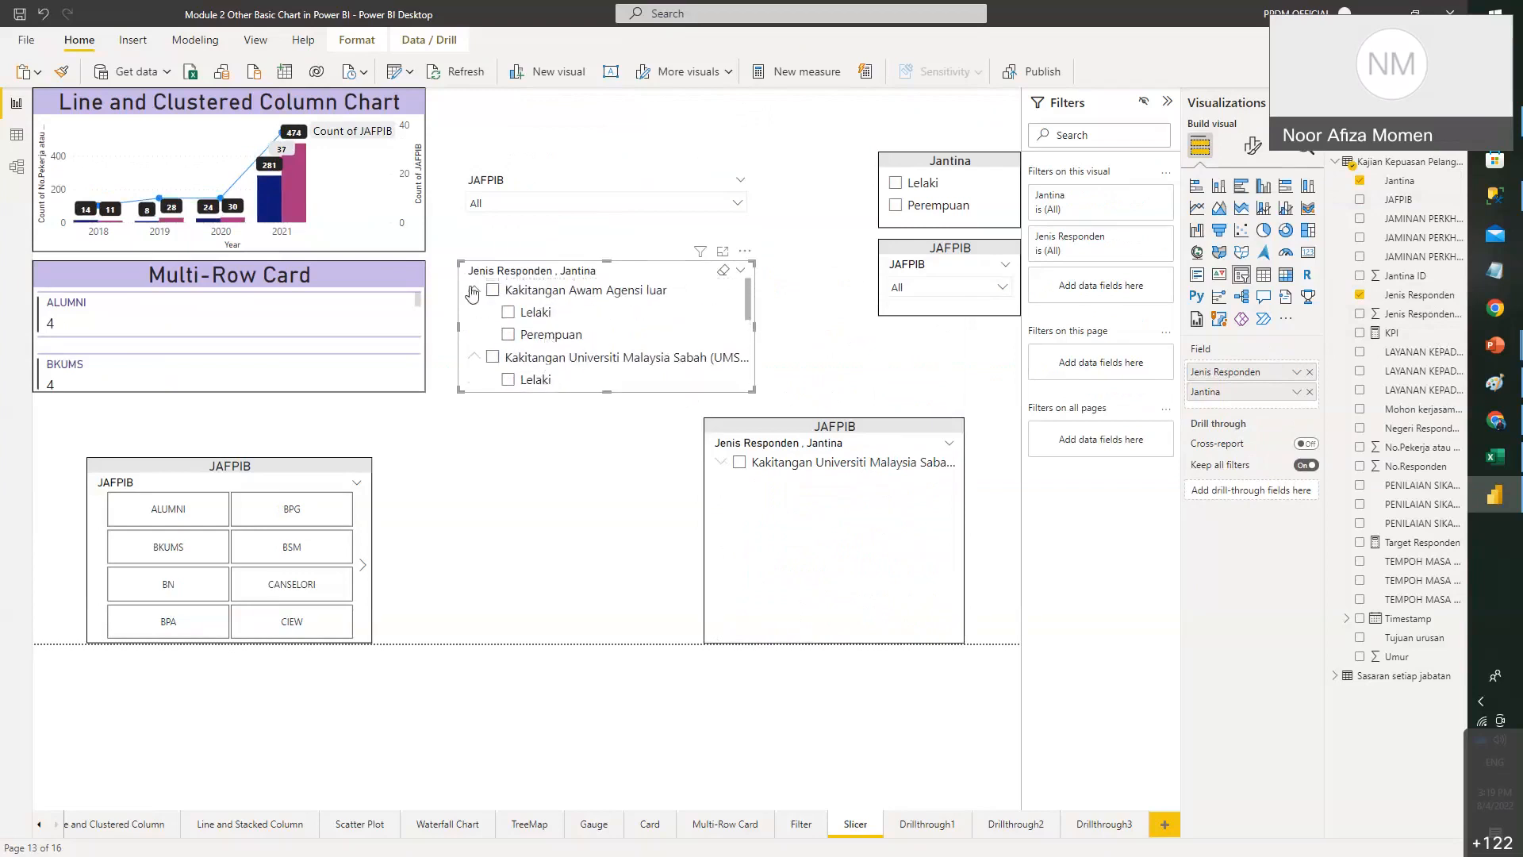
left_click(472, 293)
left_click(492, 312)
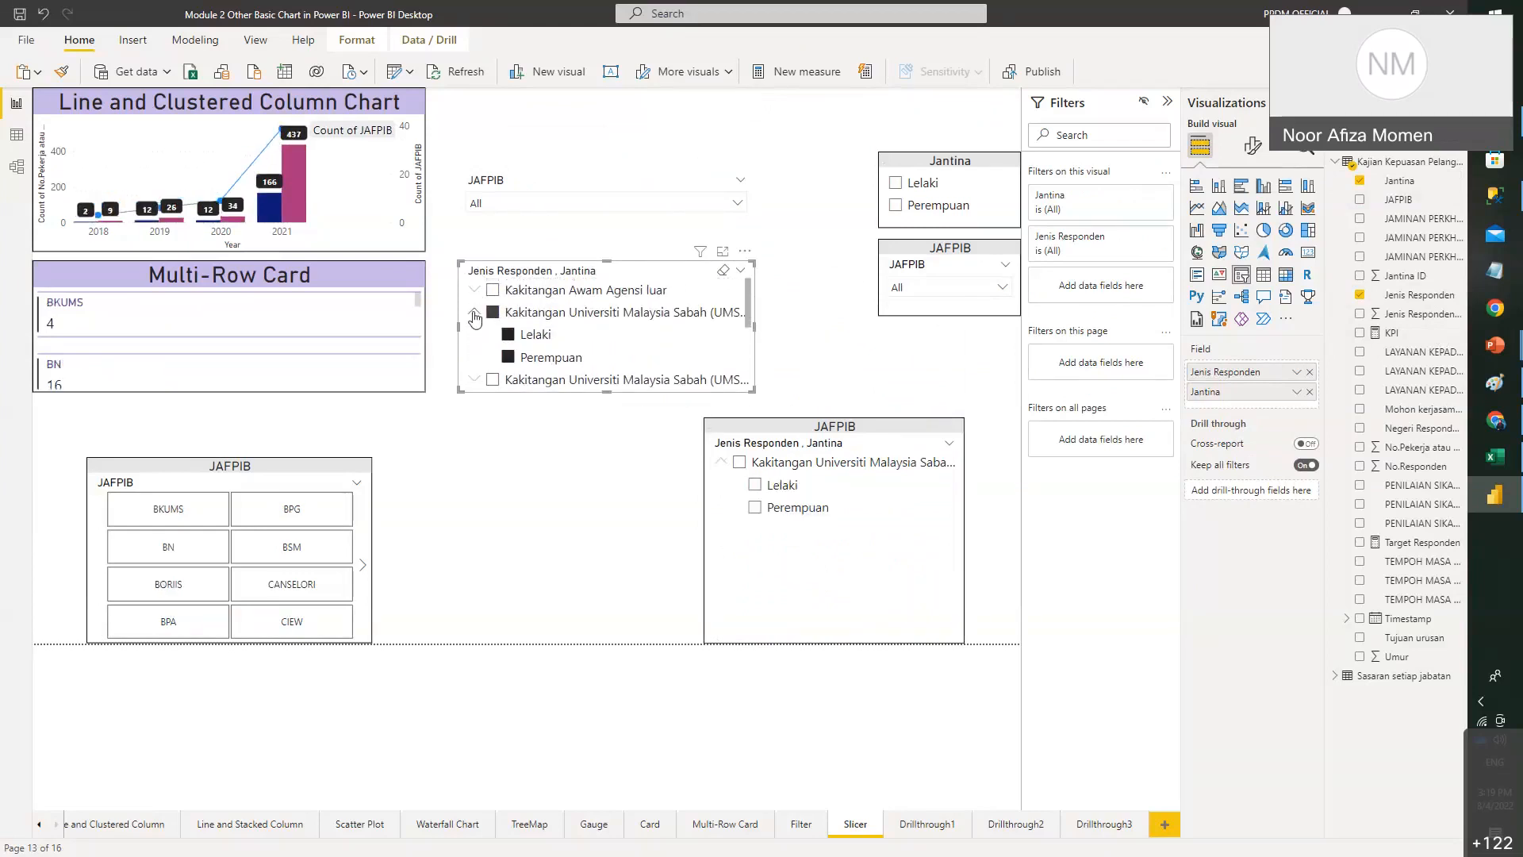
left_click(474, 314)
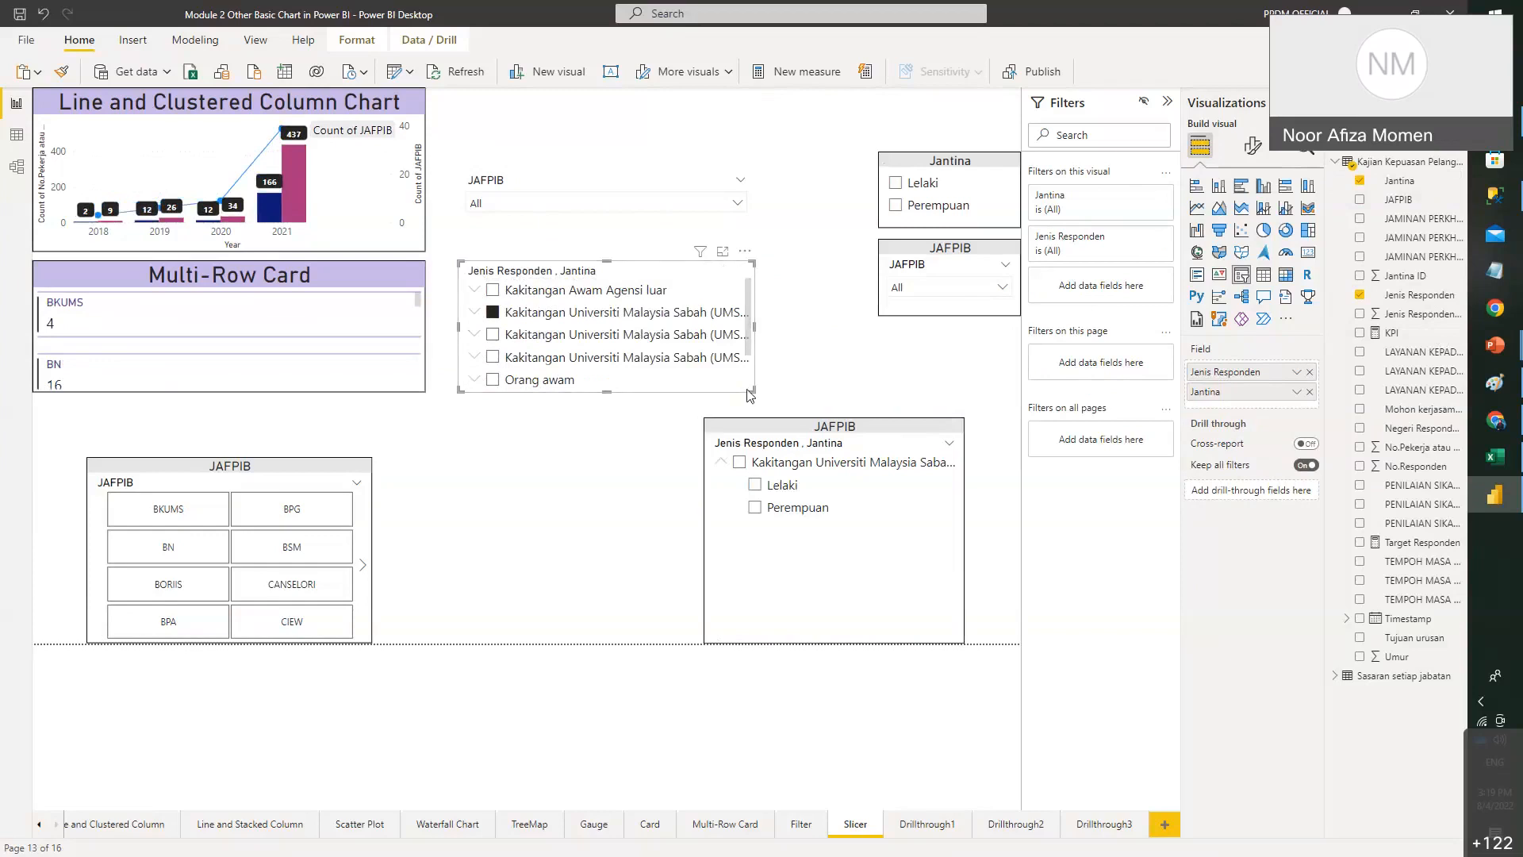
left_click_drag(750, 388, 790, 424)
- Switch the Jenis Responden slicer to Dropdown style and filter it to UMS-Akademik
left_click(778, 270)
left_click(757, 316)
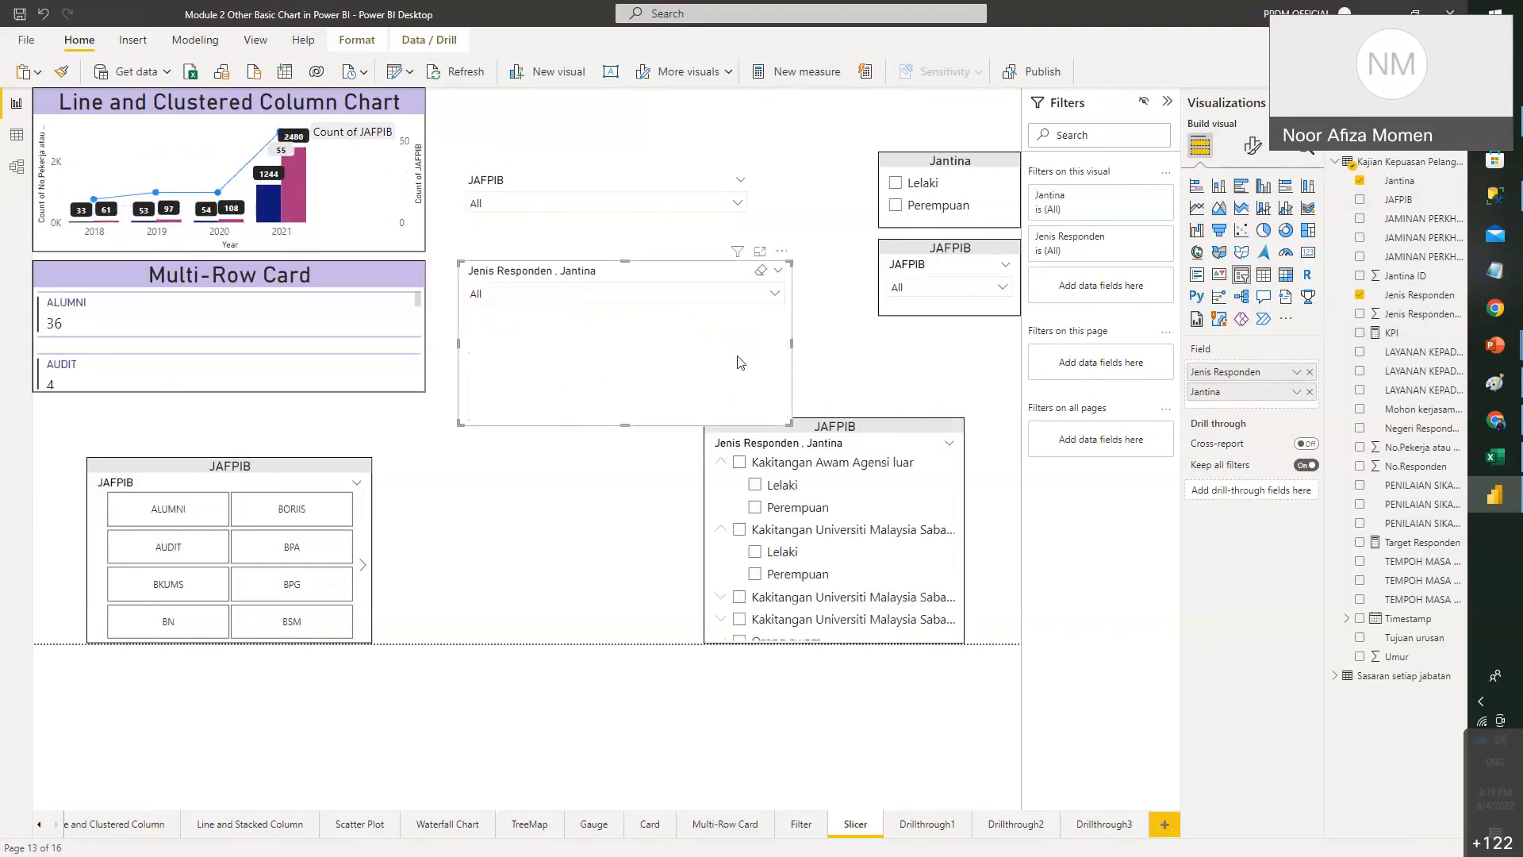
left_click(760, 297)
left_click(478, 315)
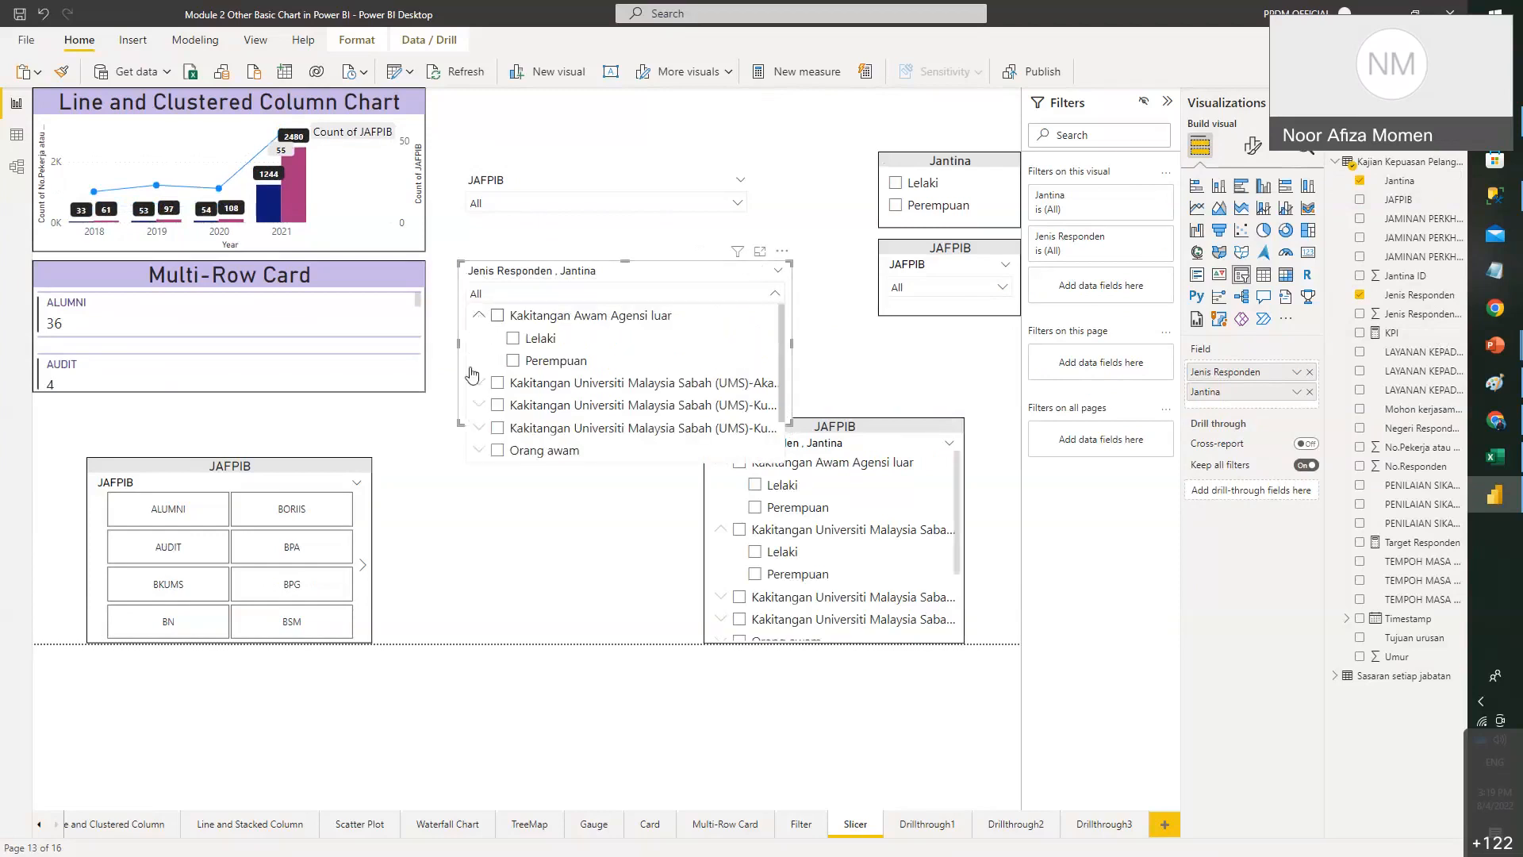
left_click(497, 382)
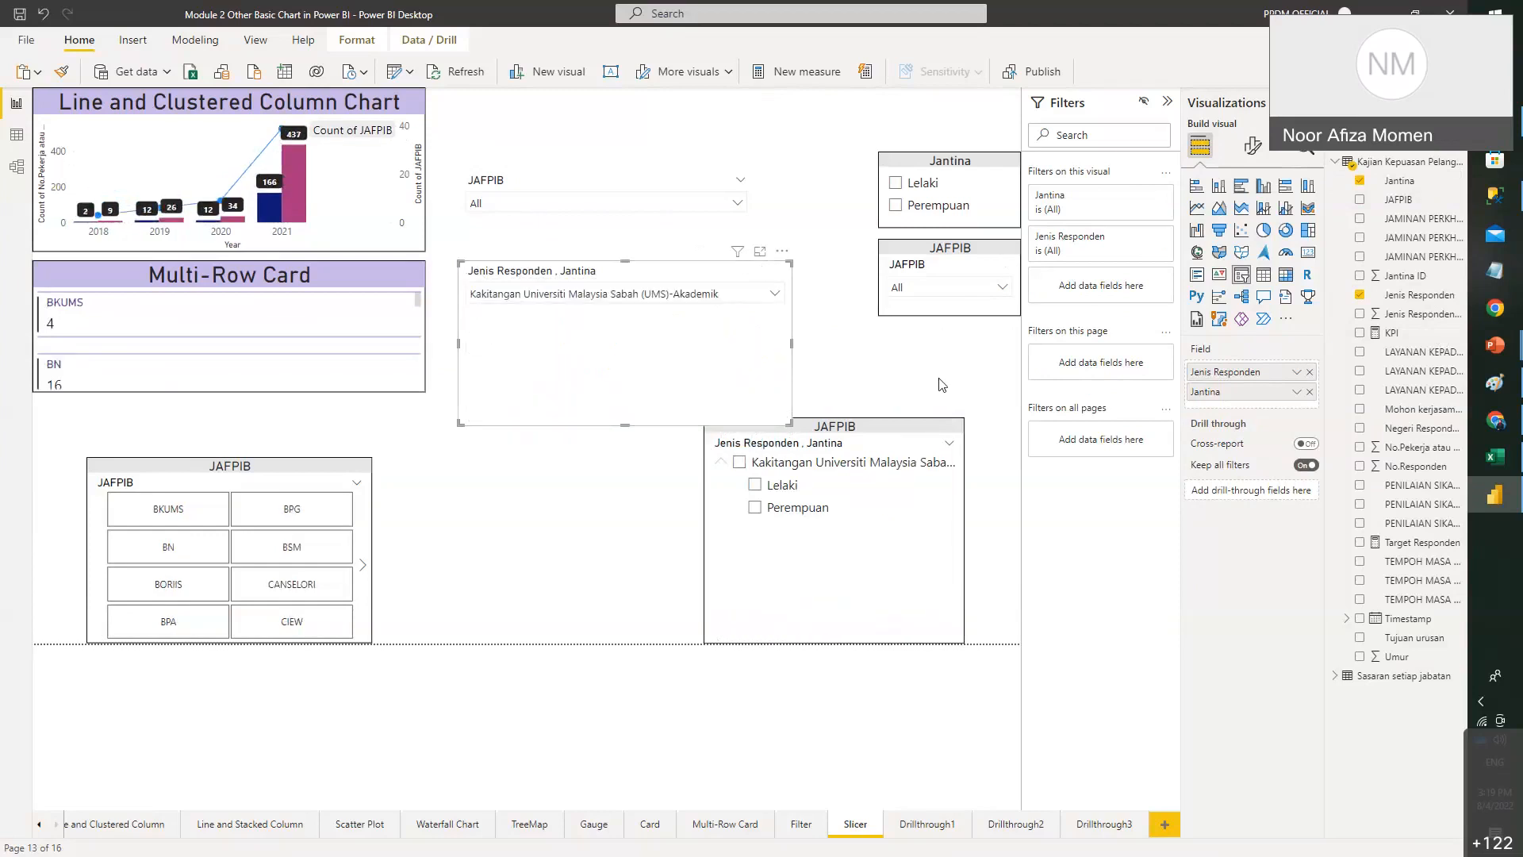
left_click(779, 311)
- Delete the Jenis Responden dropdown slicer and select the bottom hierarchy slicer
left_click(663, 308)
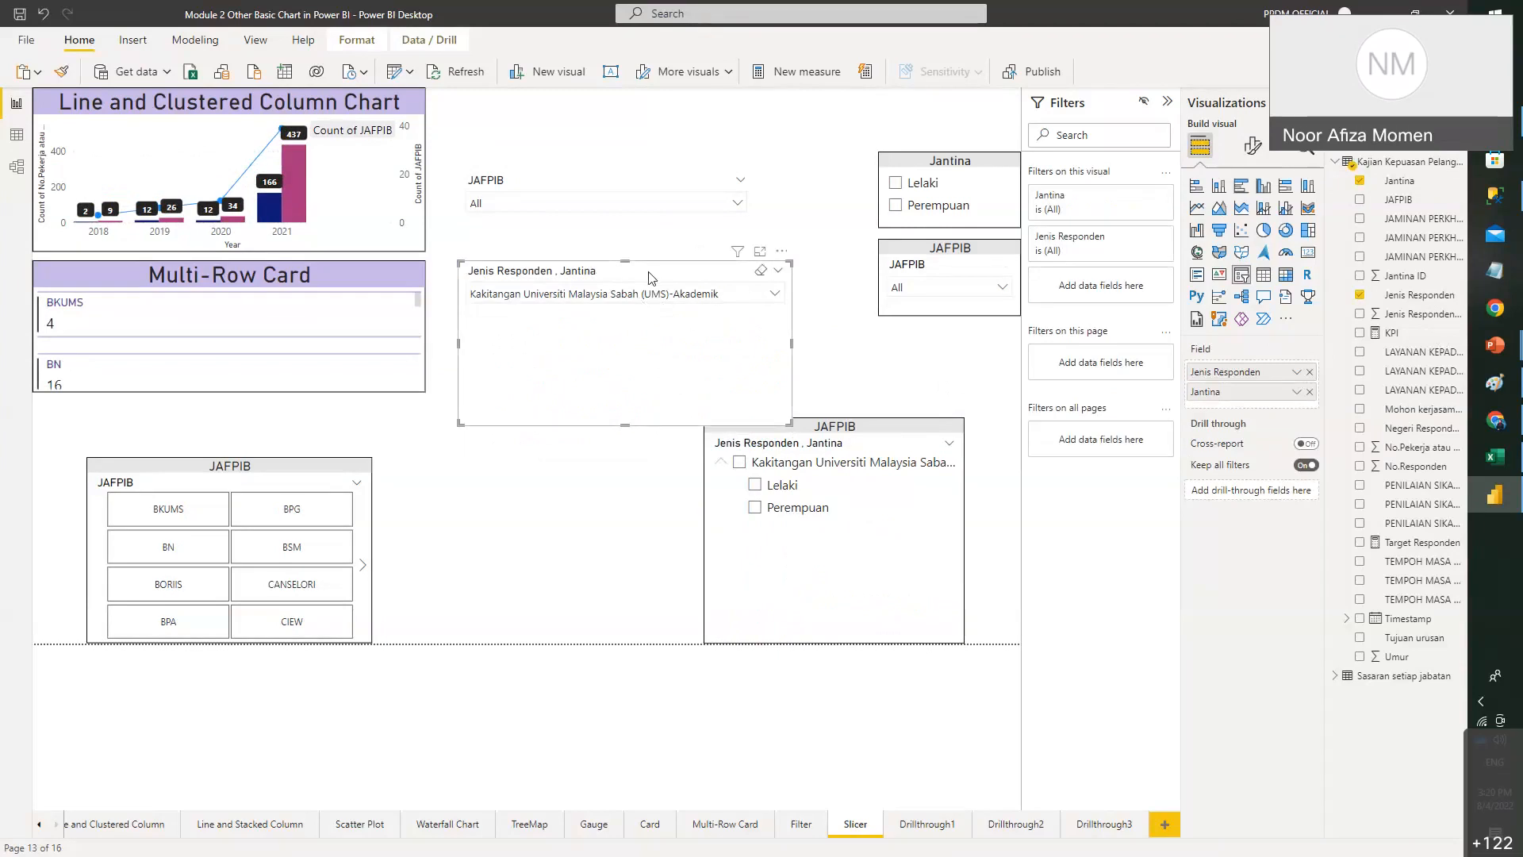
key("Delete")
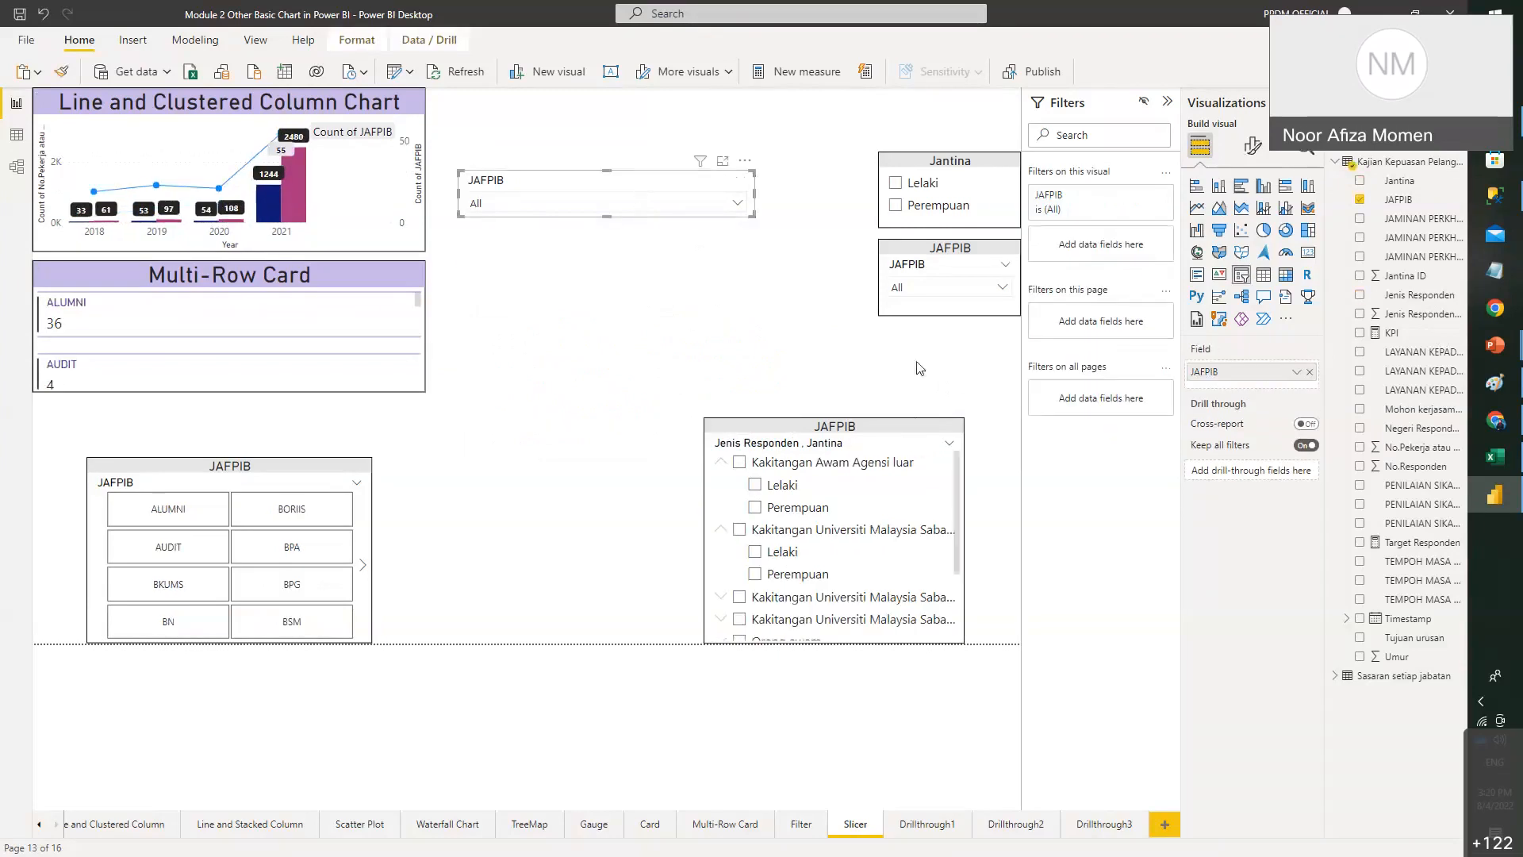
left_click(848, 442)
- Move the JAFPIB tile slicer to mid-page, enlarge it, and filter to ALUMNI and PERPUSTAKAAN
left_click_drag(847, 442, 905, 358)
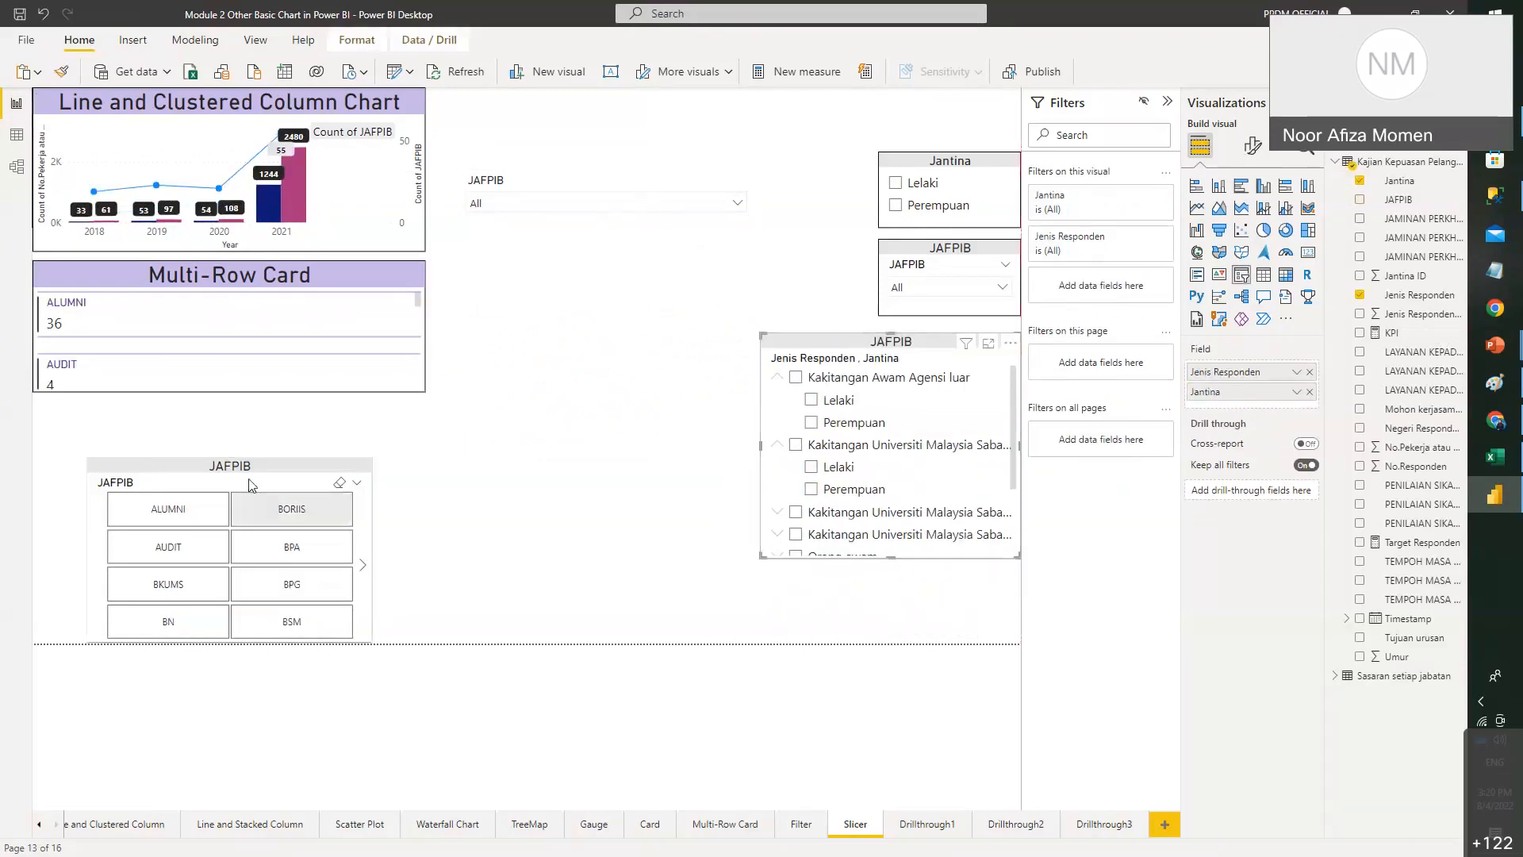
left_click(218, 478)
left_click_drag(218, 479, 605, 280)
left_click_drag(576, 221, 577, 220)
left_click_drag(730, 389, 1019, 632)
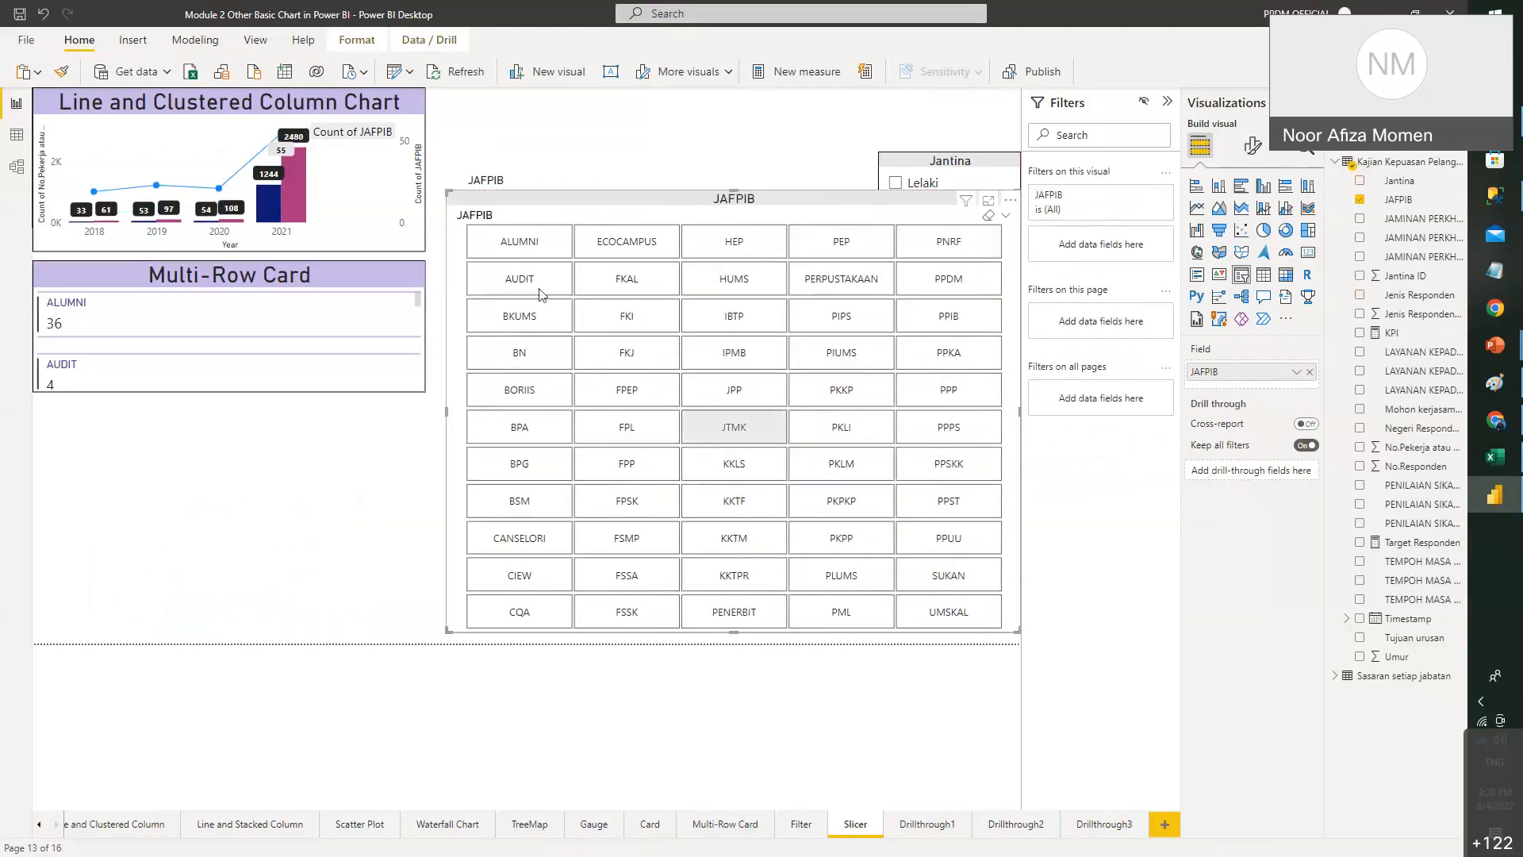
left_click(518, 247)
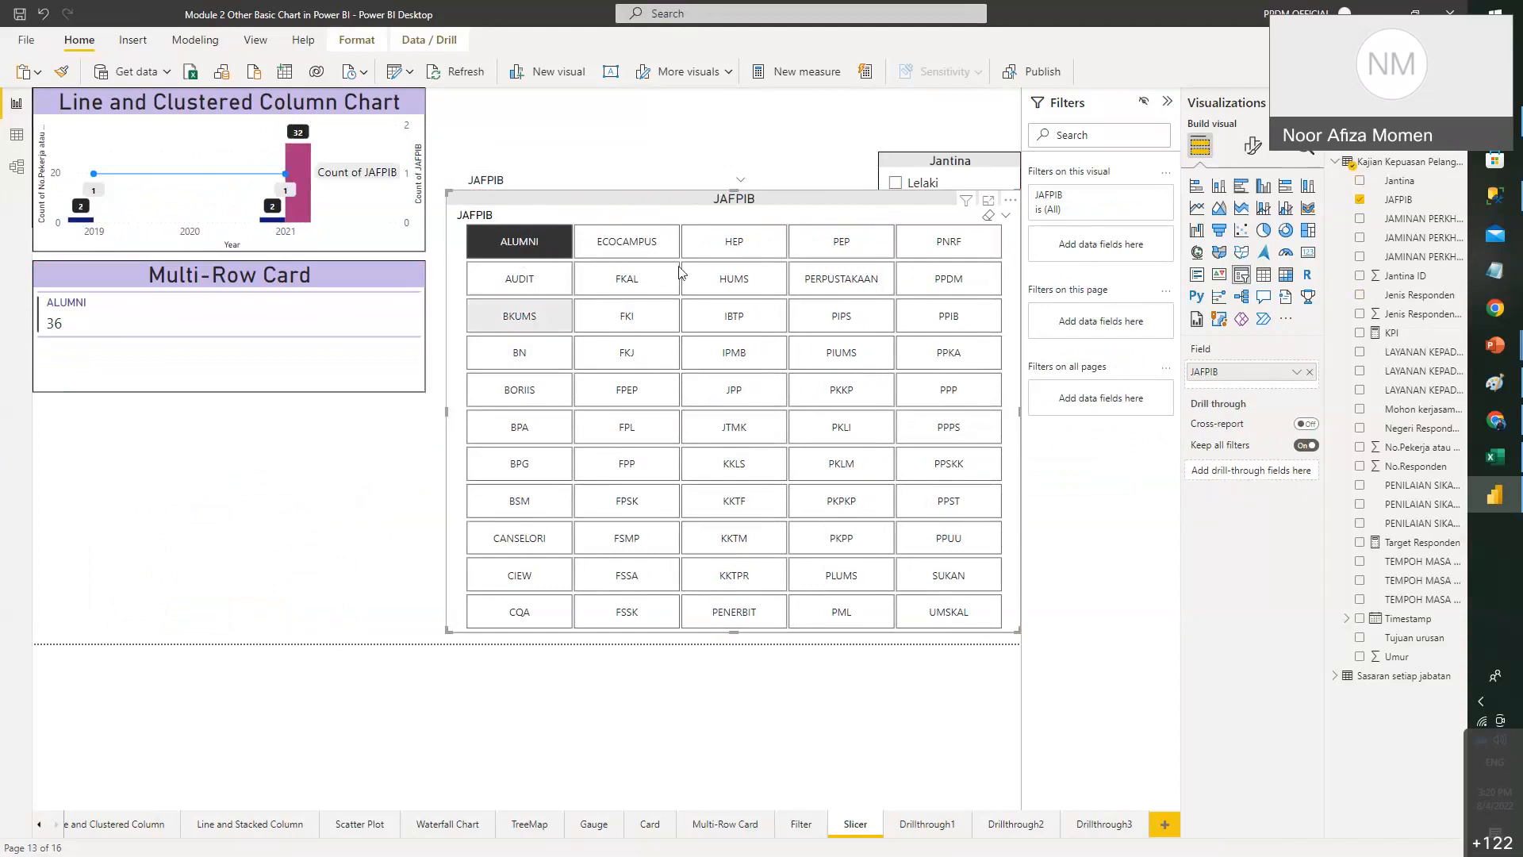
left_click(829, 287, "ctrl")
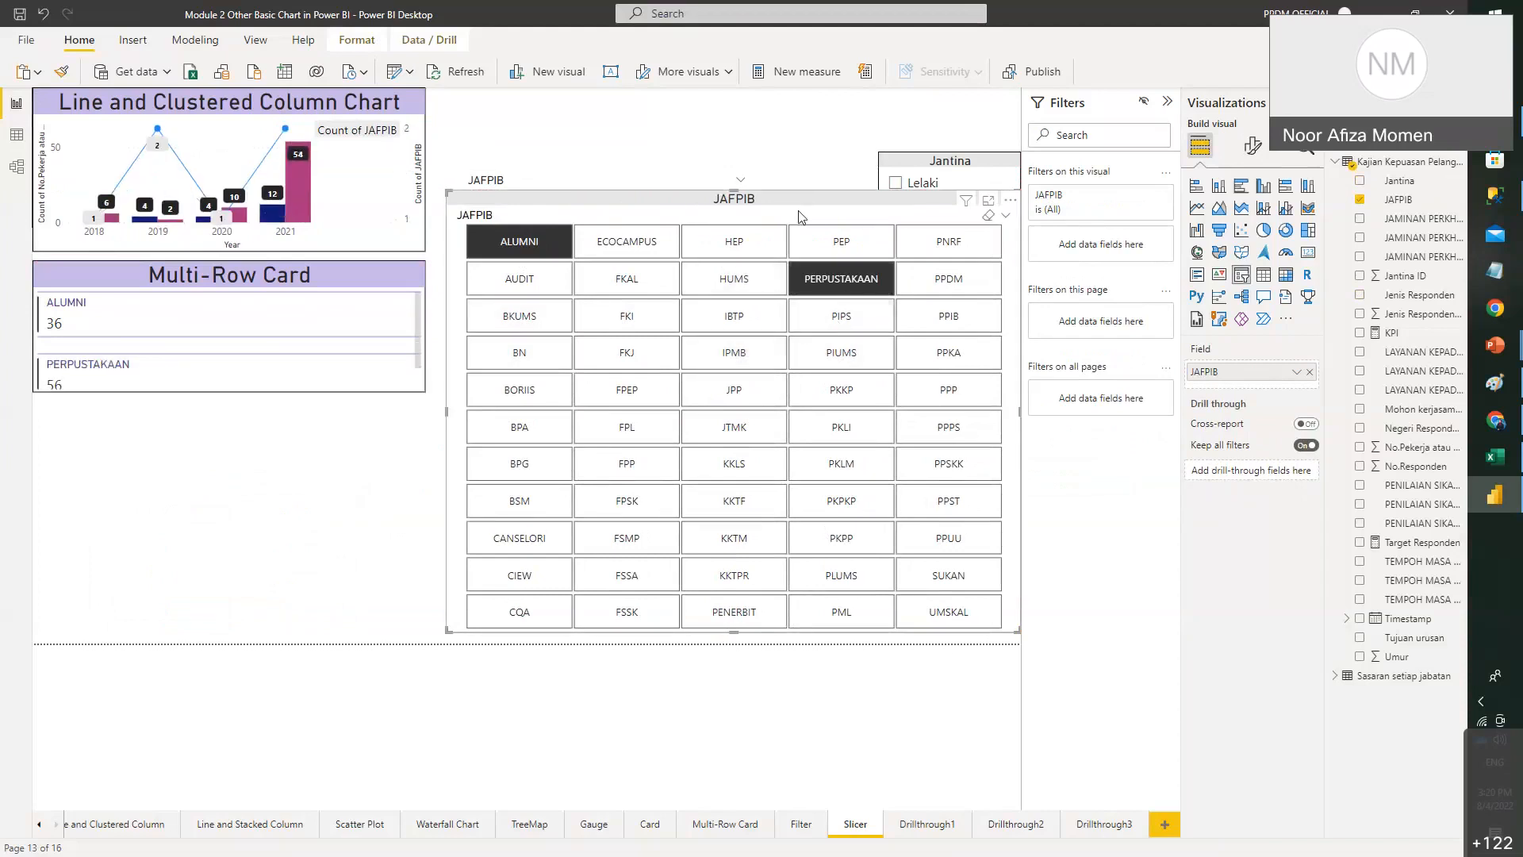
- Set the JAFPIB slicer's orientation to Vertical and narrow the resulting list
left_click(1253, 145)
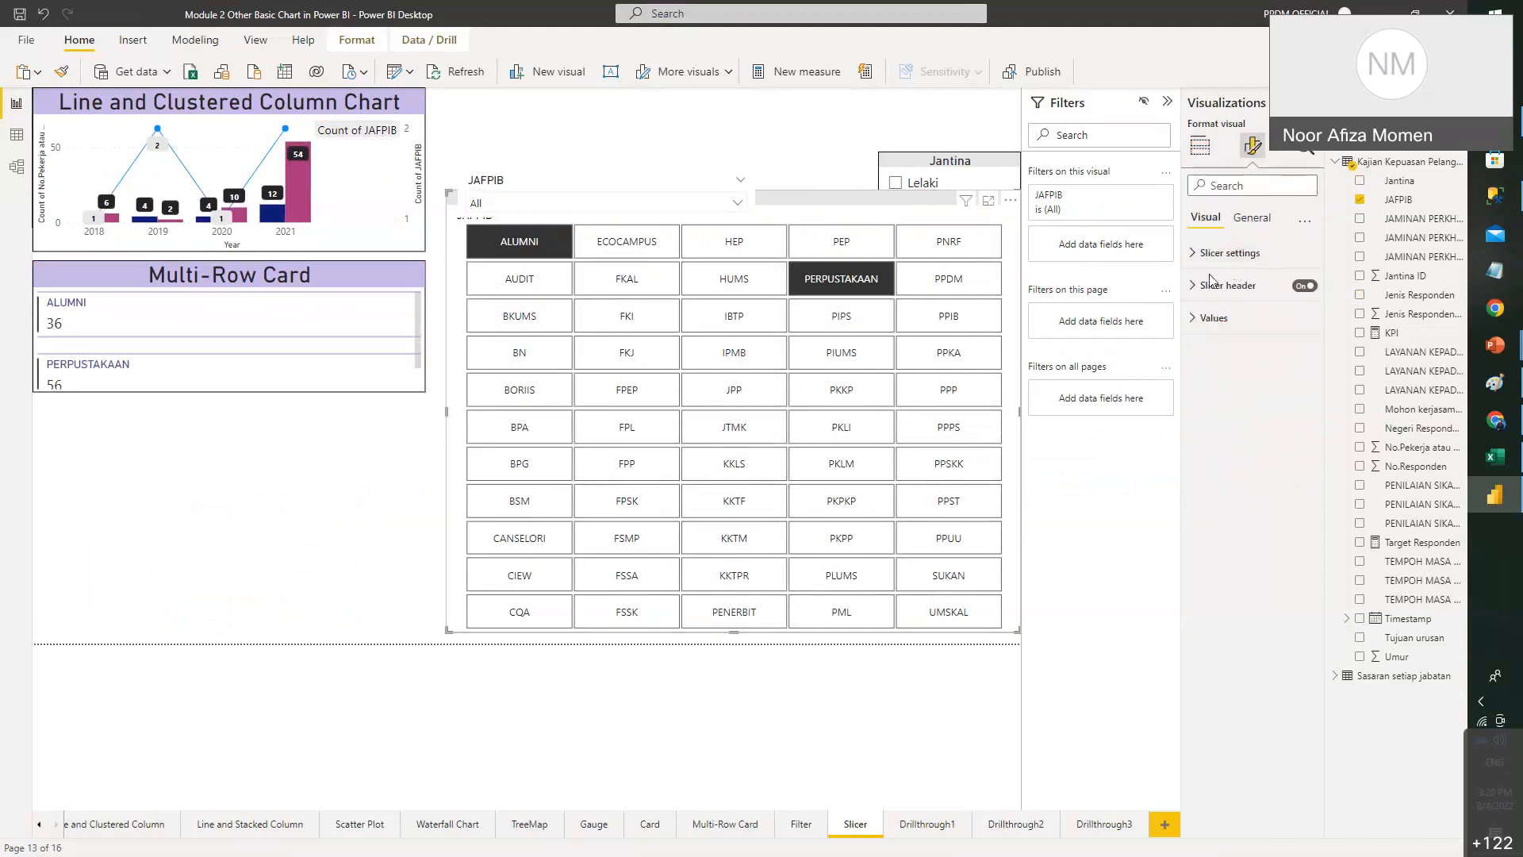
left_click(1226, 253)
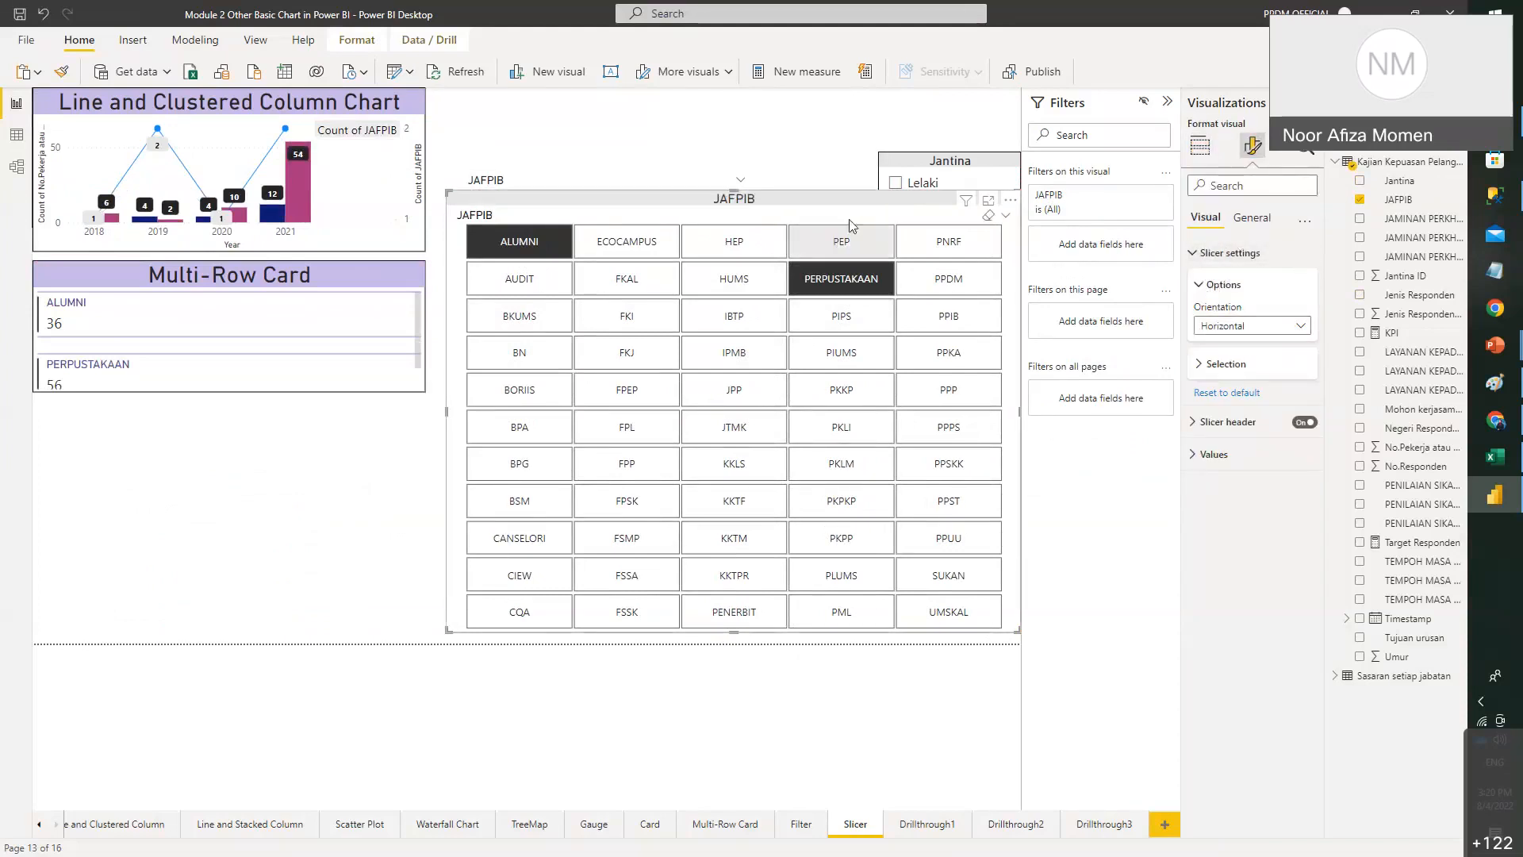
left_click(1200, 146)
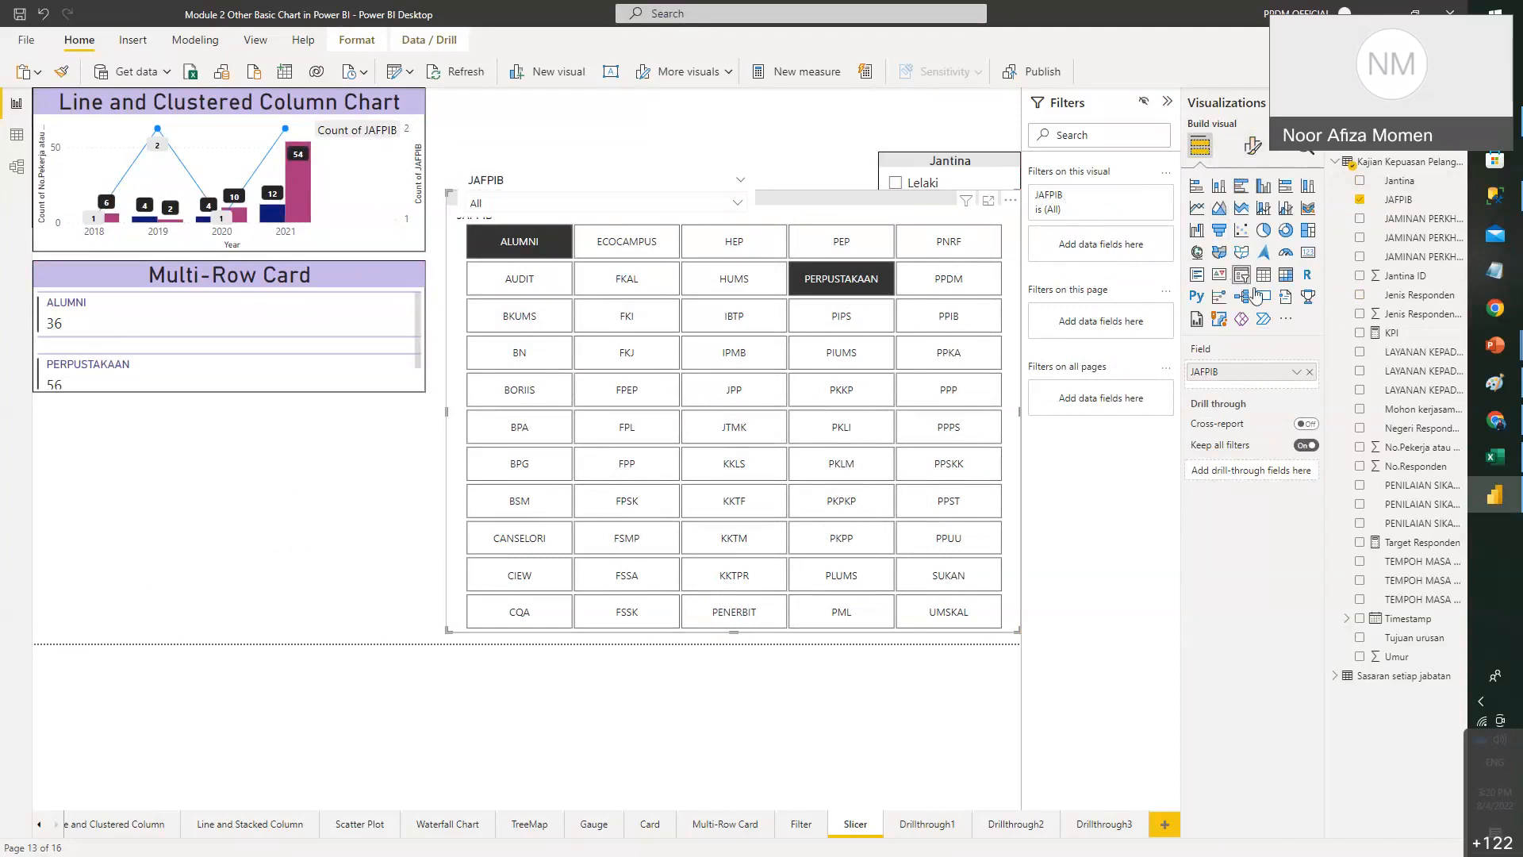
left_click(1253, 145)
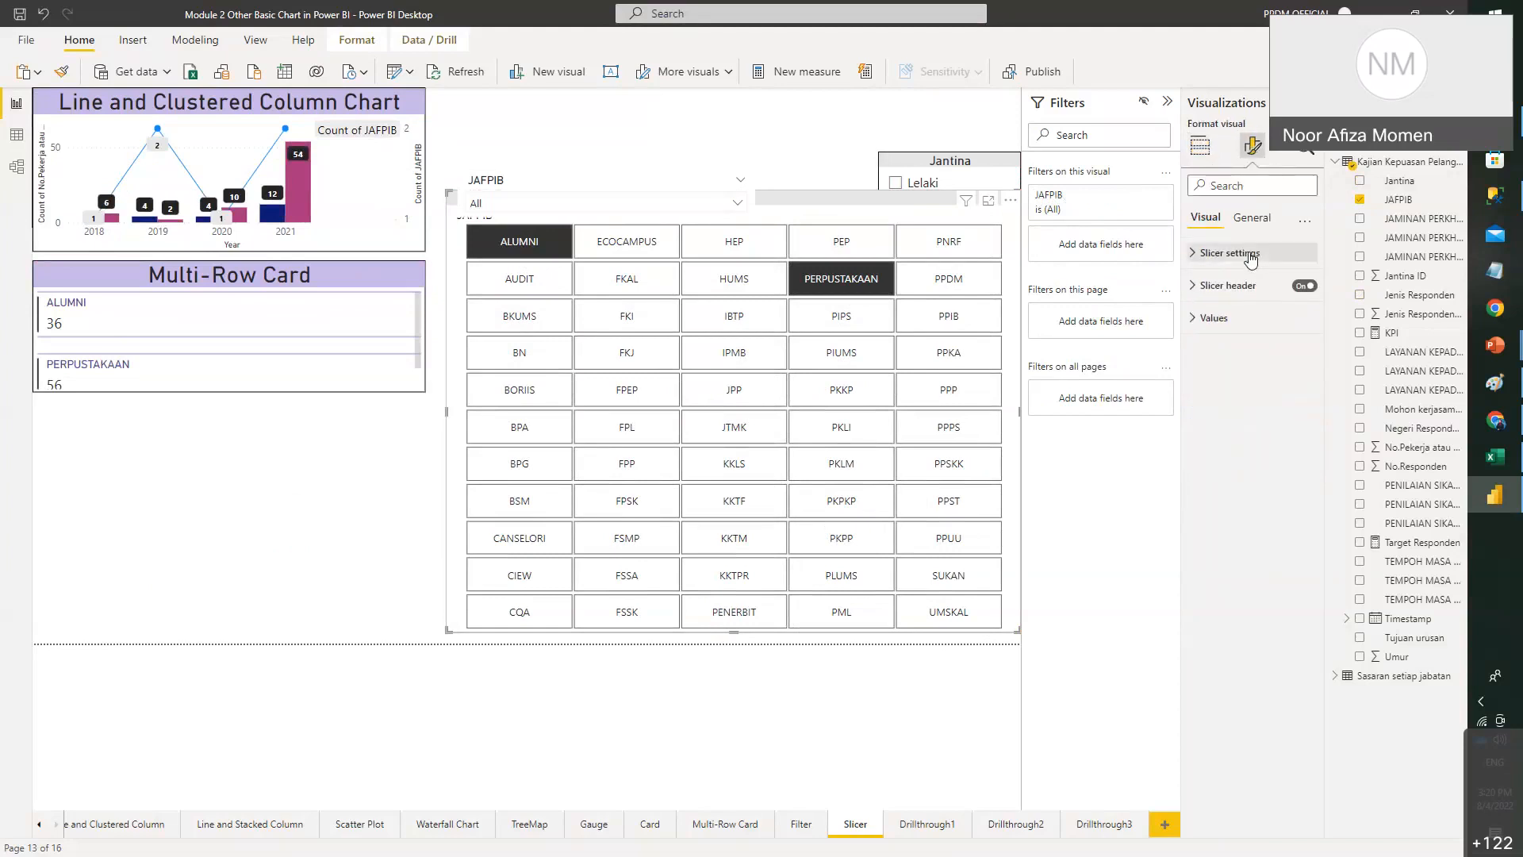
left_click(1251, 254)
left_click(1265, 327)
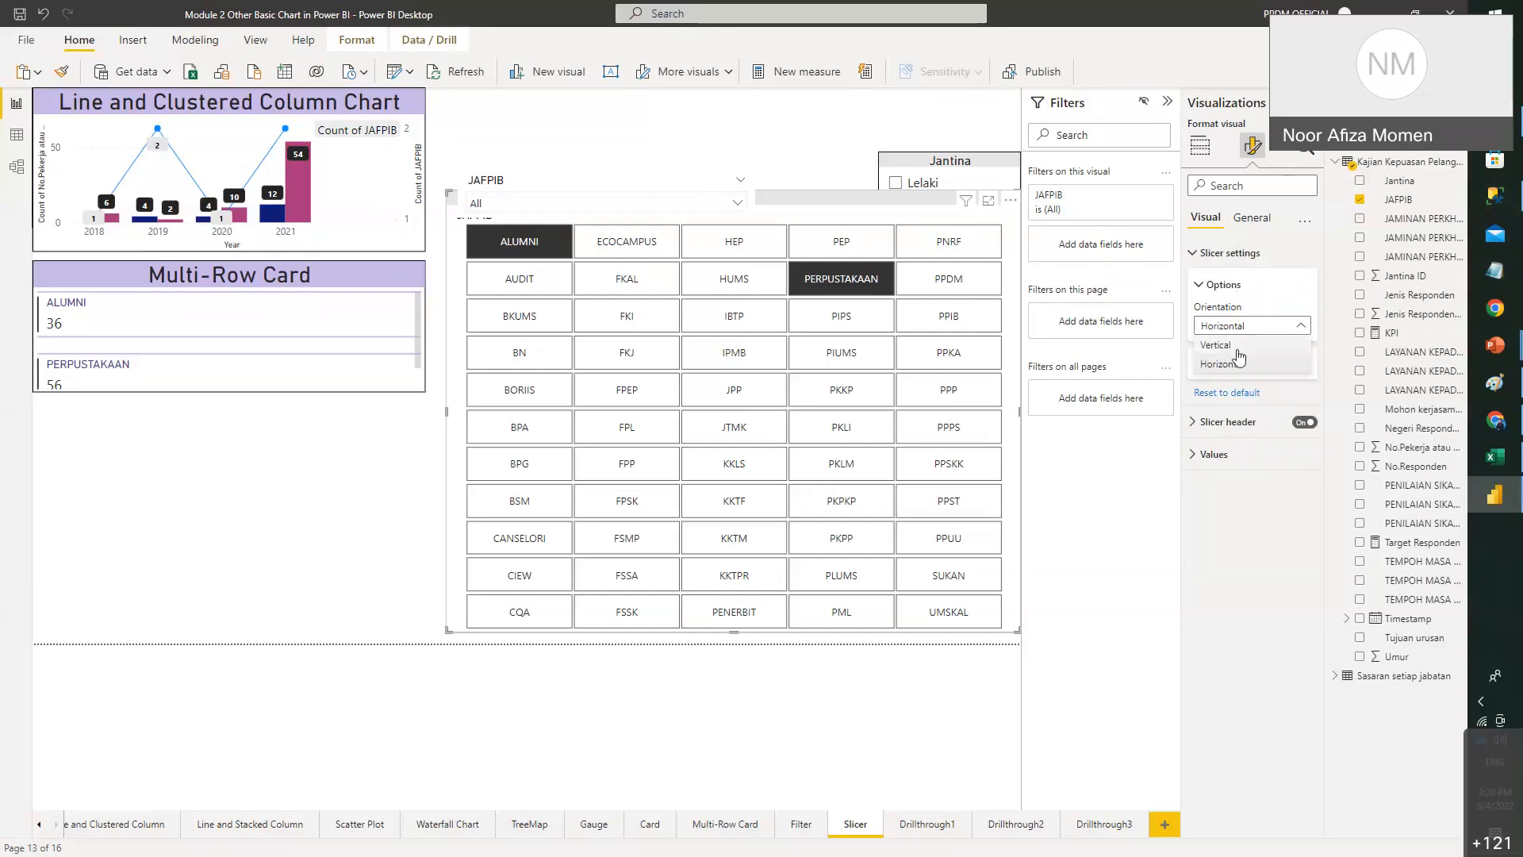
left_click(1228, 350)
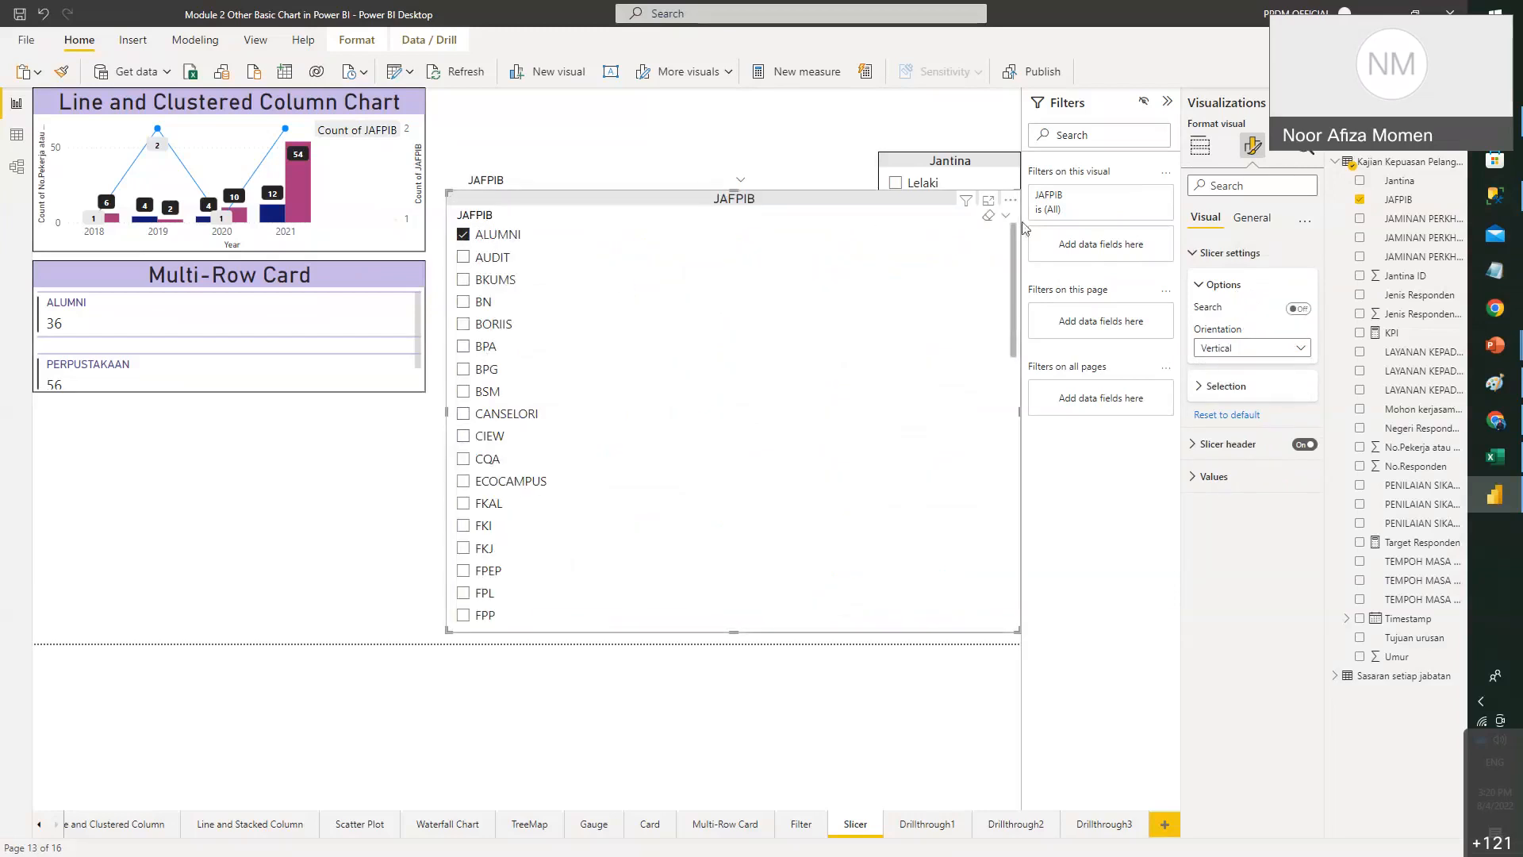
left_click_drag(1019, 192, 758, 211)
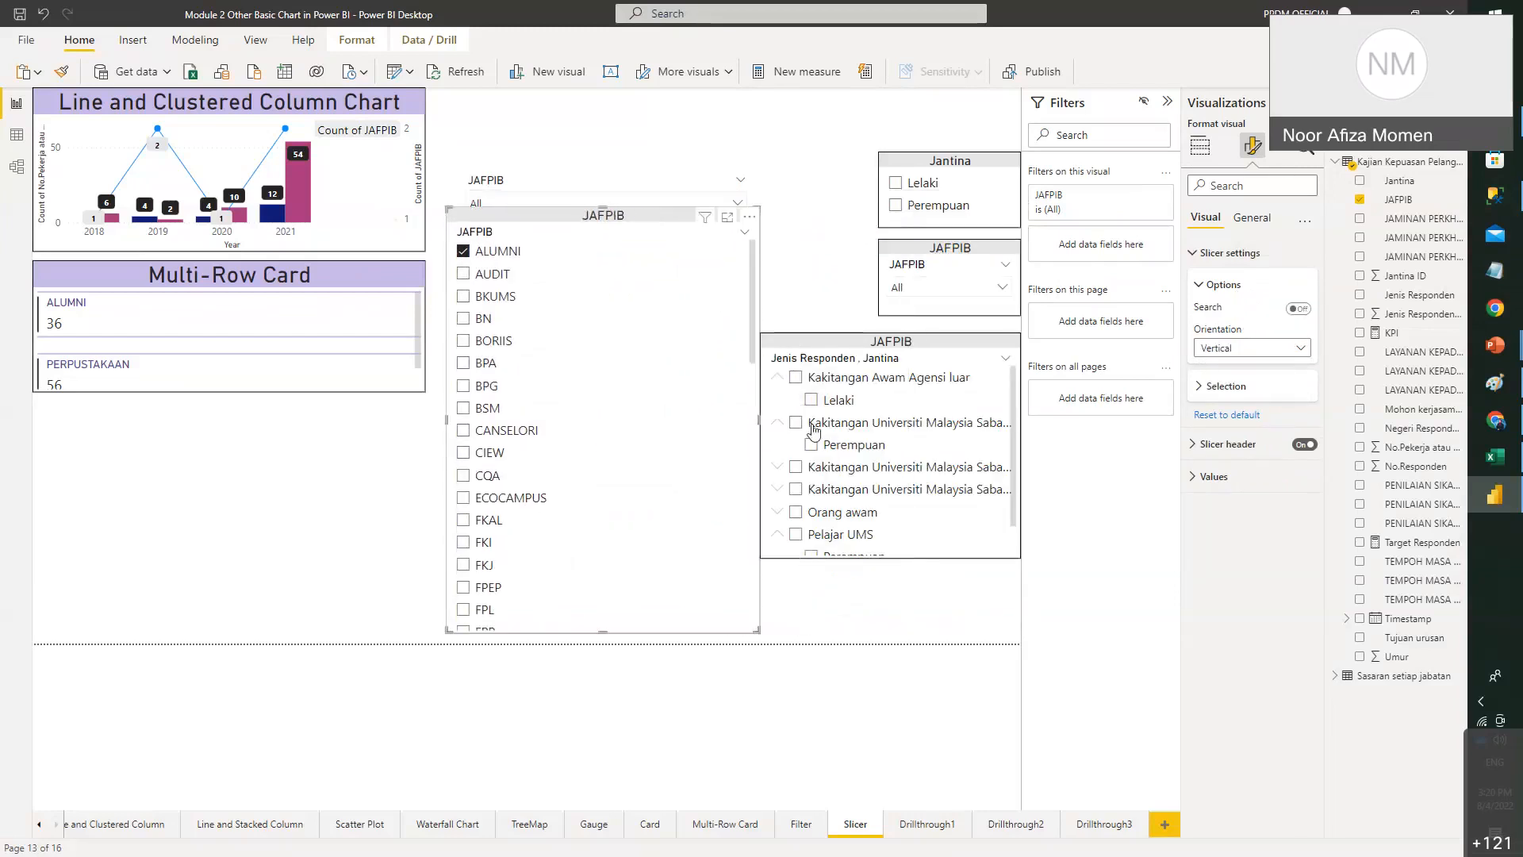
- Move the JAFPIB slicer up-left, set Orientation to Horizontal, and test-select ECOCAMPUS and FKAL
left_click_drag(847, 229, 504, 181)
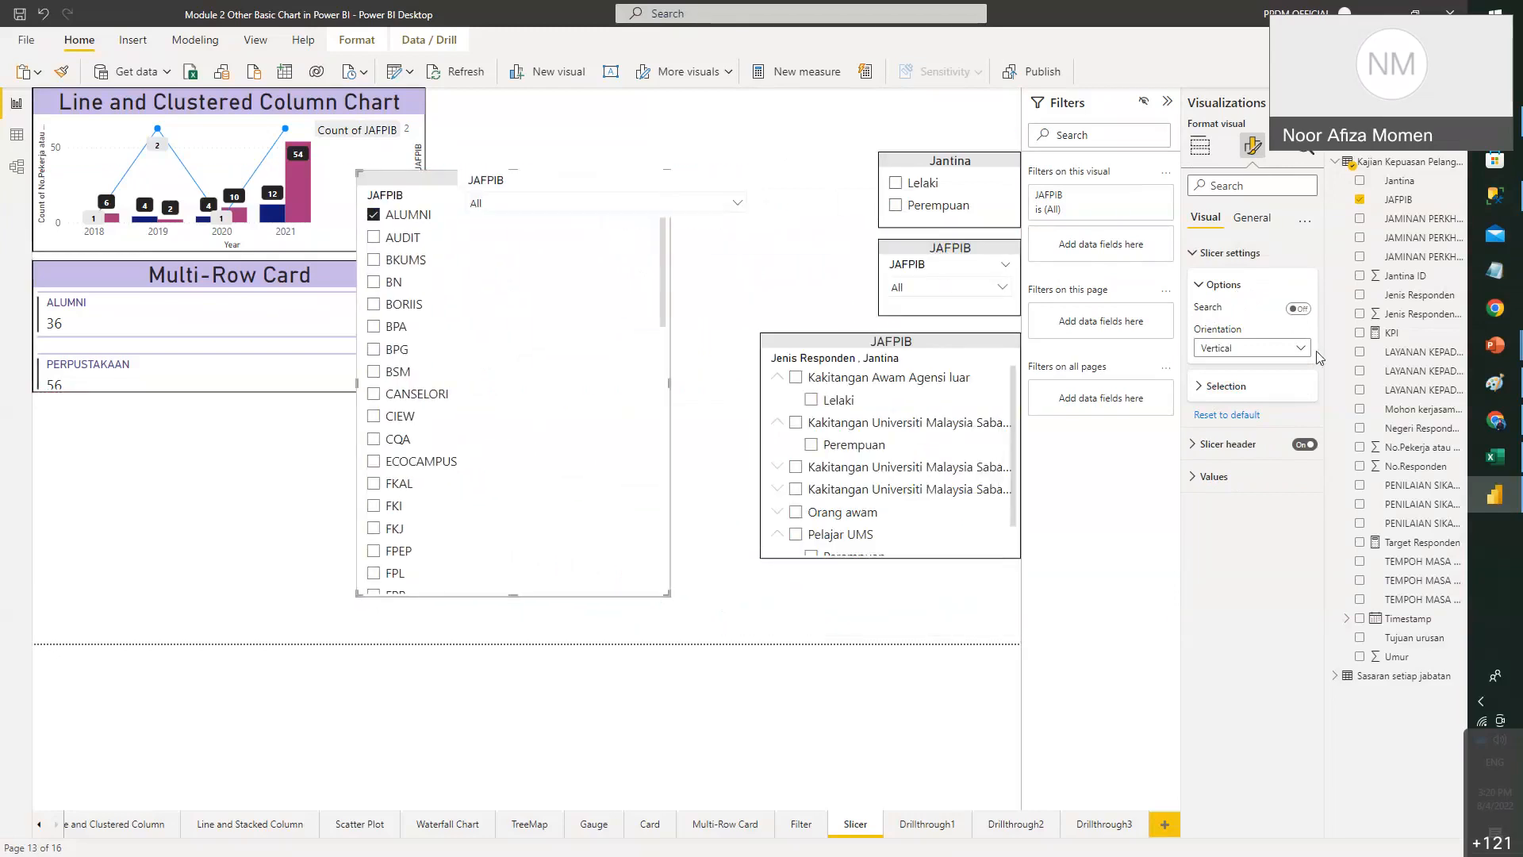
left_click(1290, 348)
left_click(1244, 386)
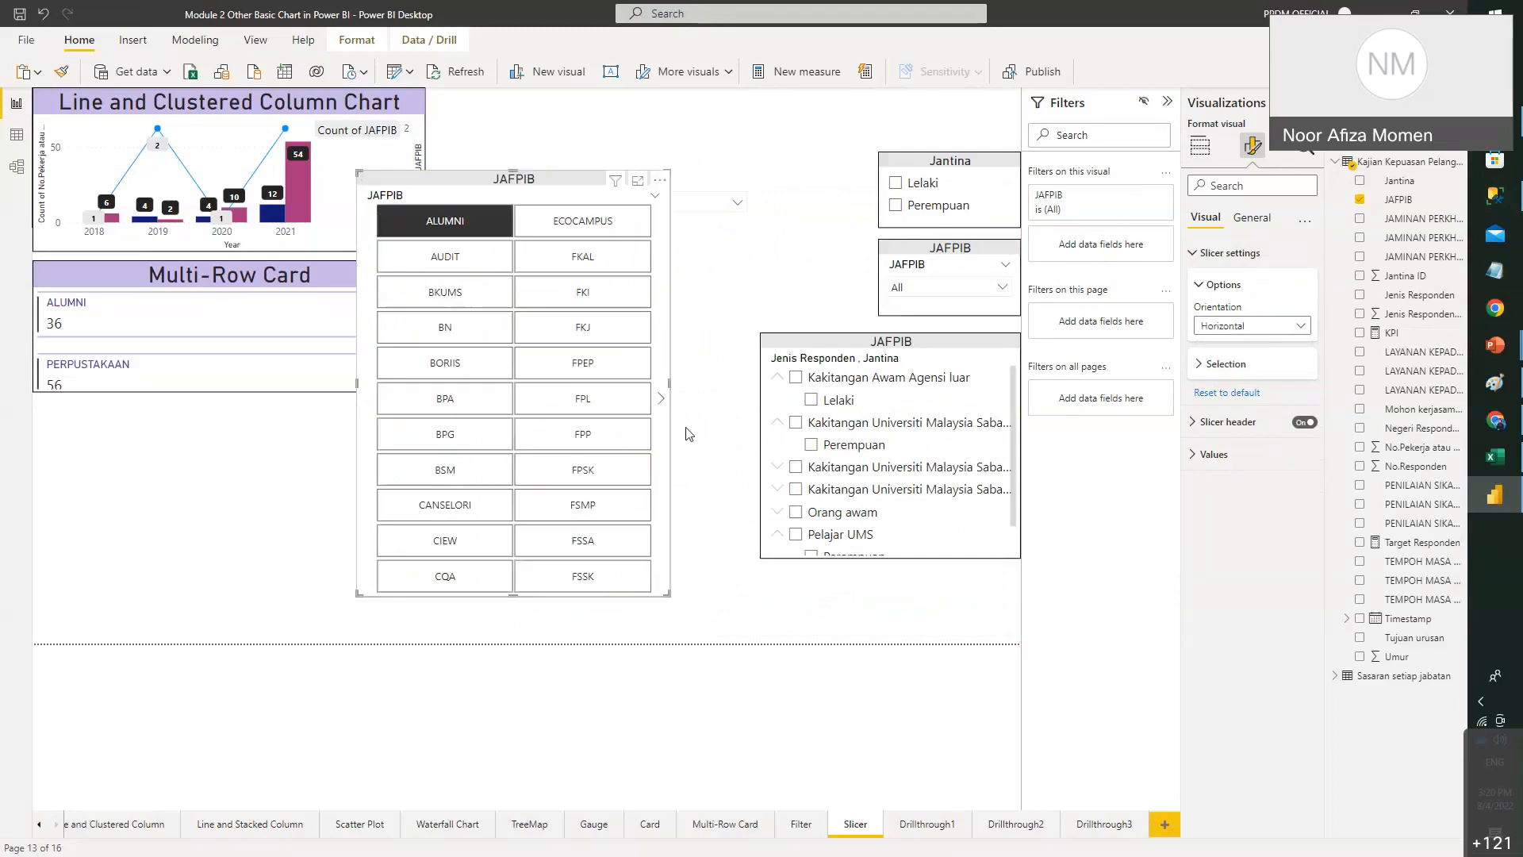
left_click(582, 223, "ctrl")
left_click(590, 273, "ctrl")
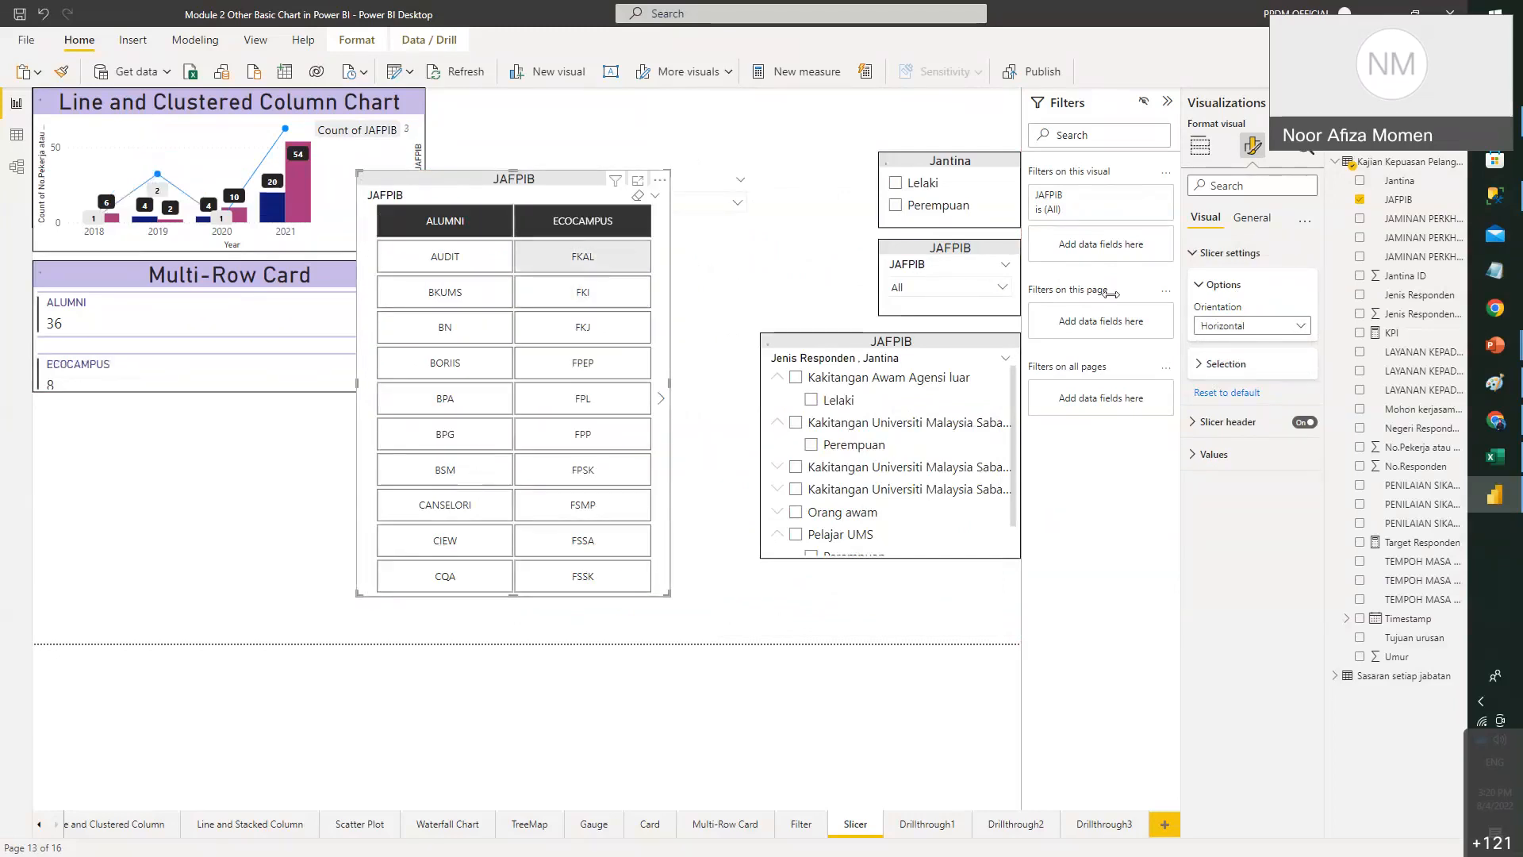
- Turn on Show "Select all", then test it by adding CIEW, selecting all and clearing all
left_click(1270, 367)
left_click(1299, 451)
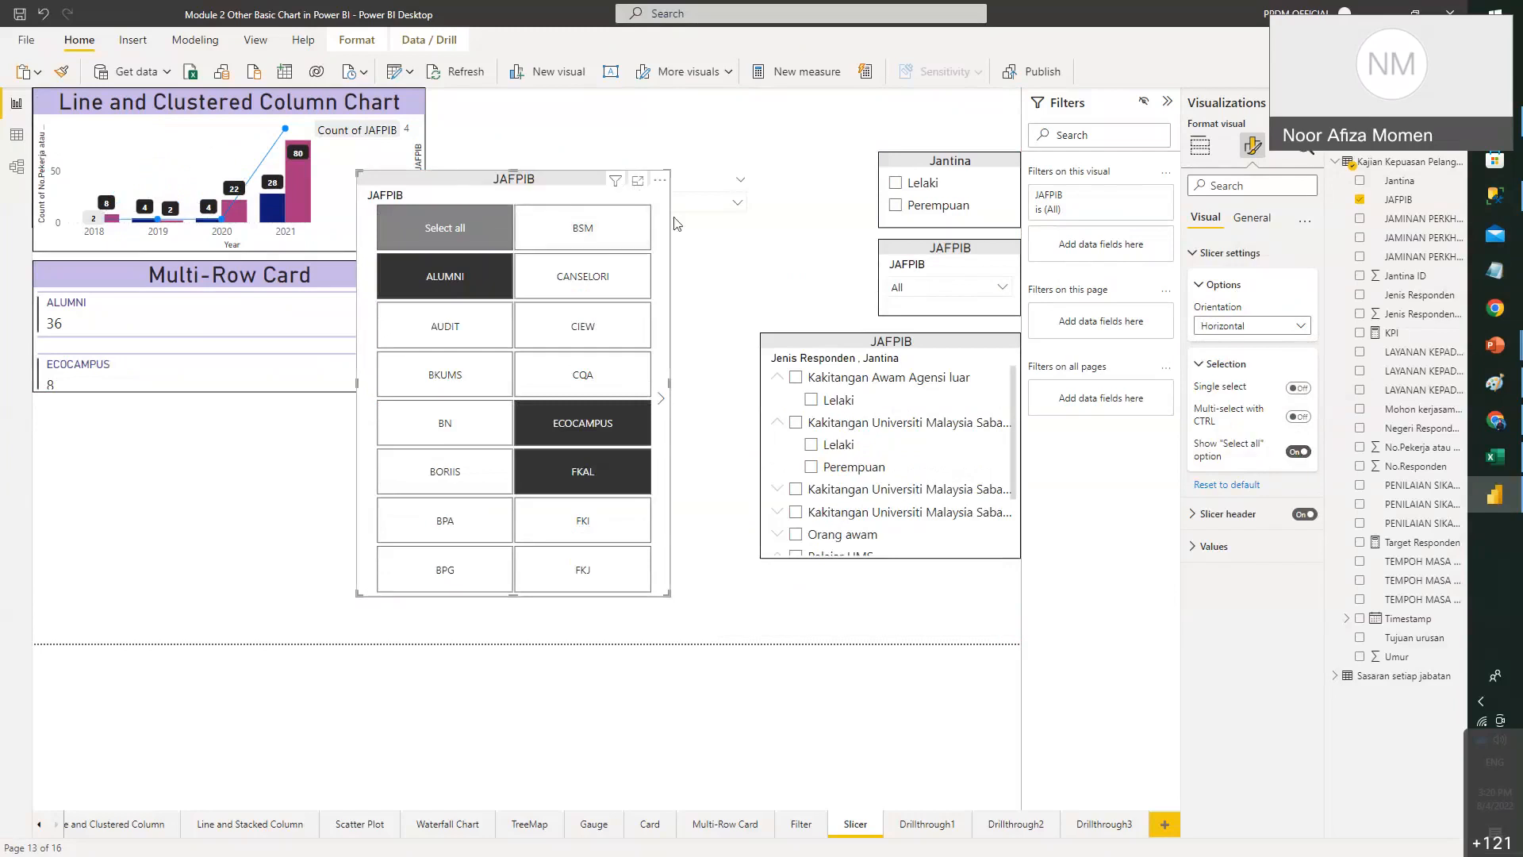
left_click(584, 329)
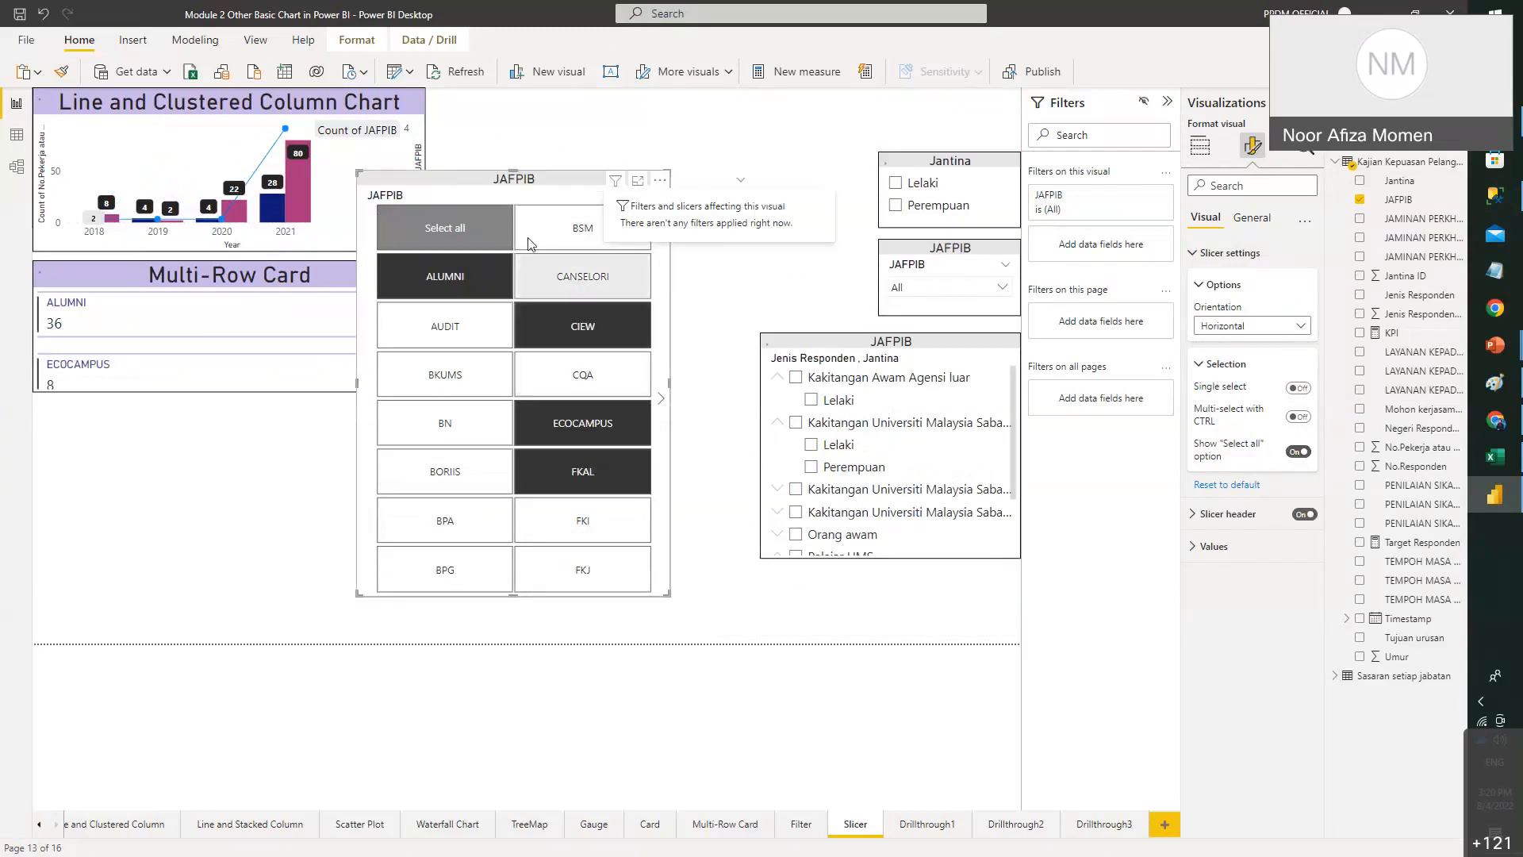
left_click(468, 225)
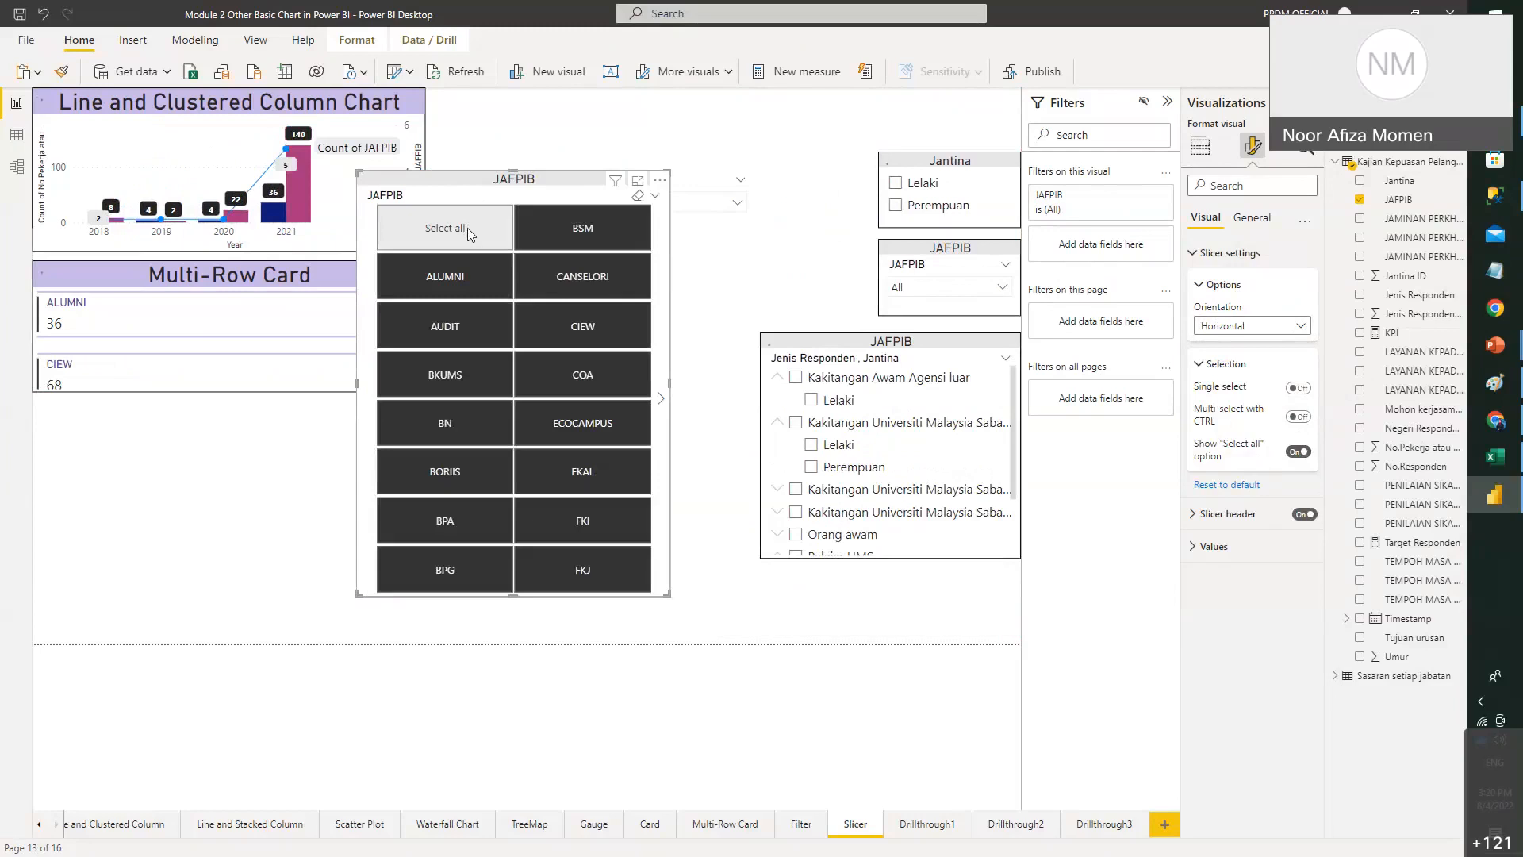
left_click(468, 227)
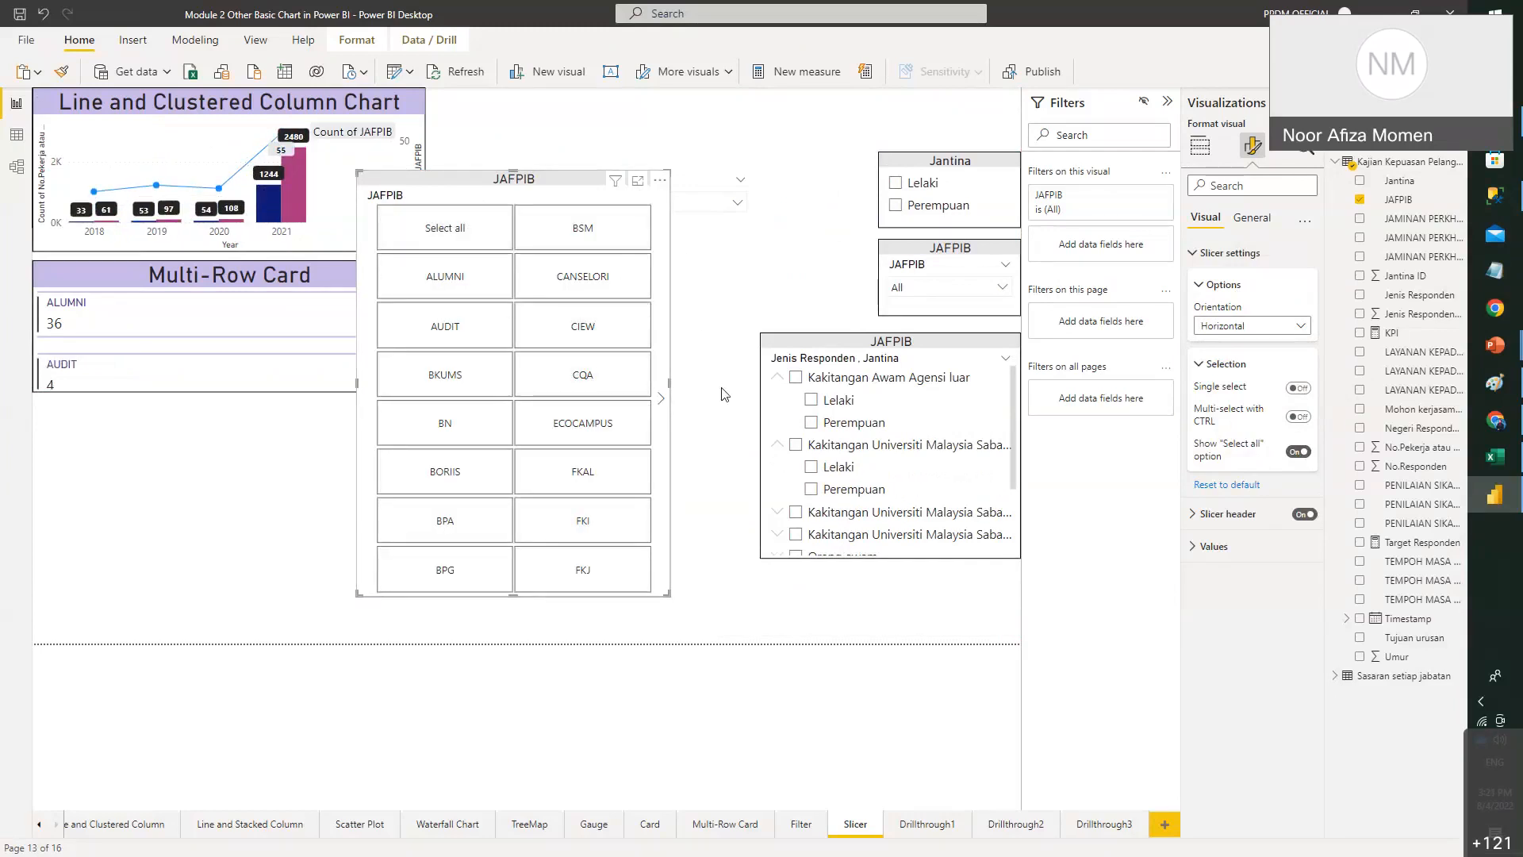
- Try Single select through ECOCAMPUS, AUDIT, BORIIS, FKI, FPEP and FPL, then turn it off
left_click(1297, 389)
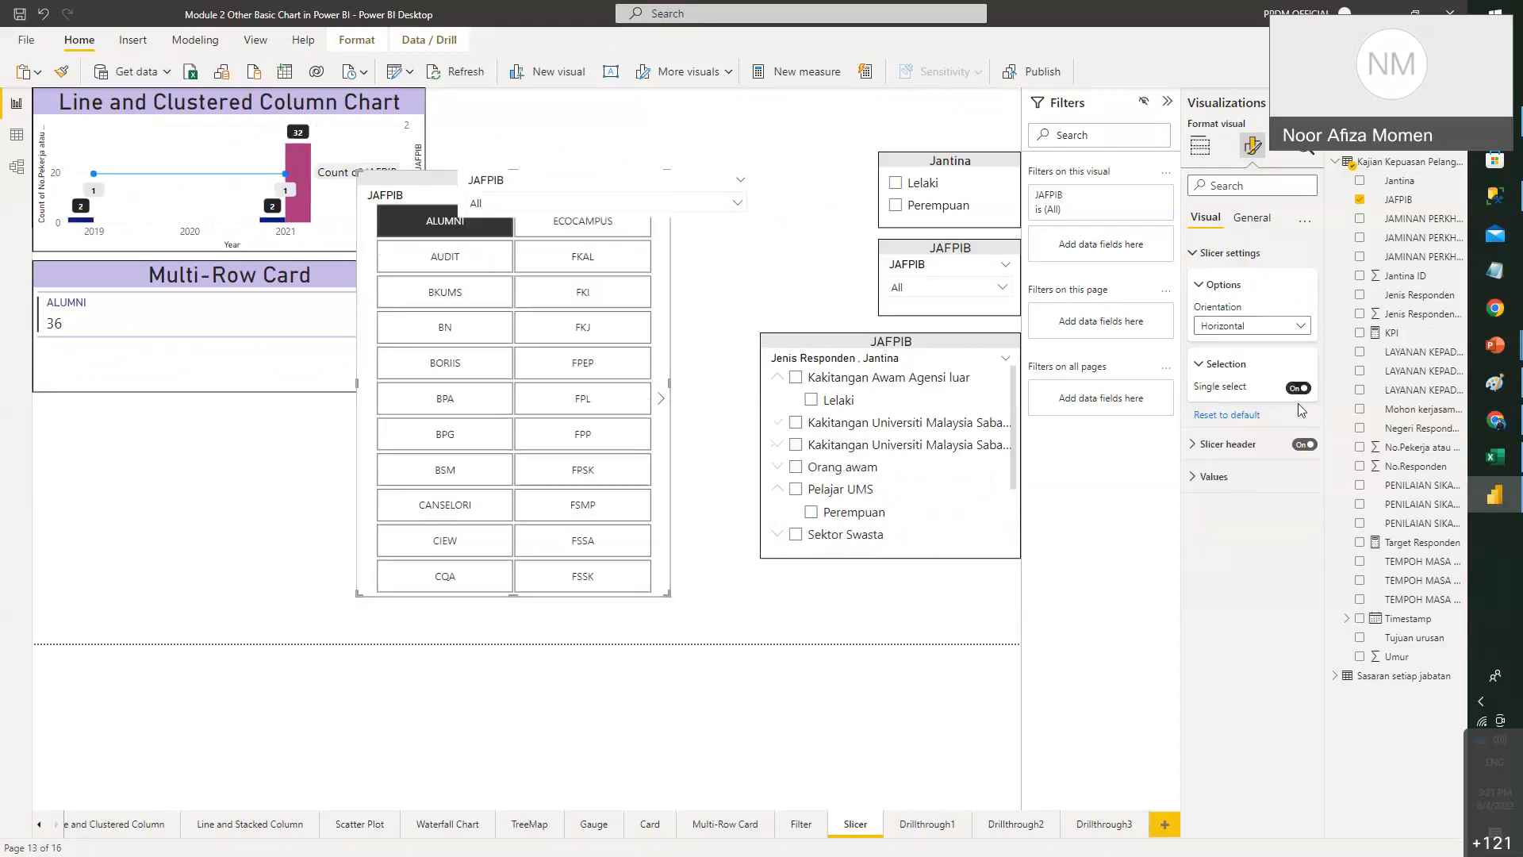
left_click(601, 224)
left_click(440, 268)
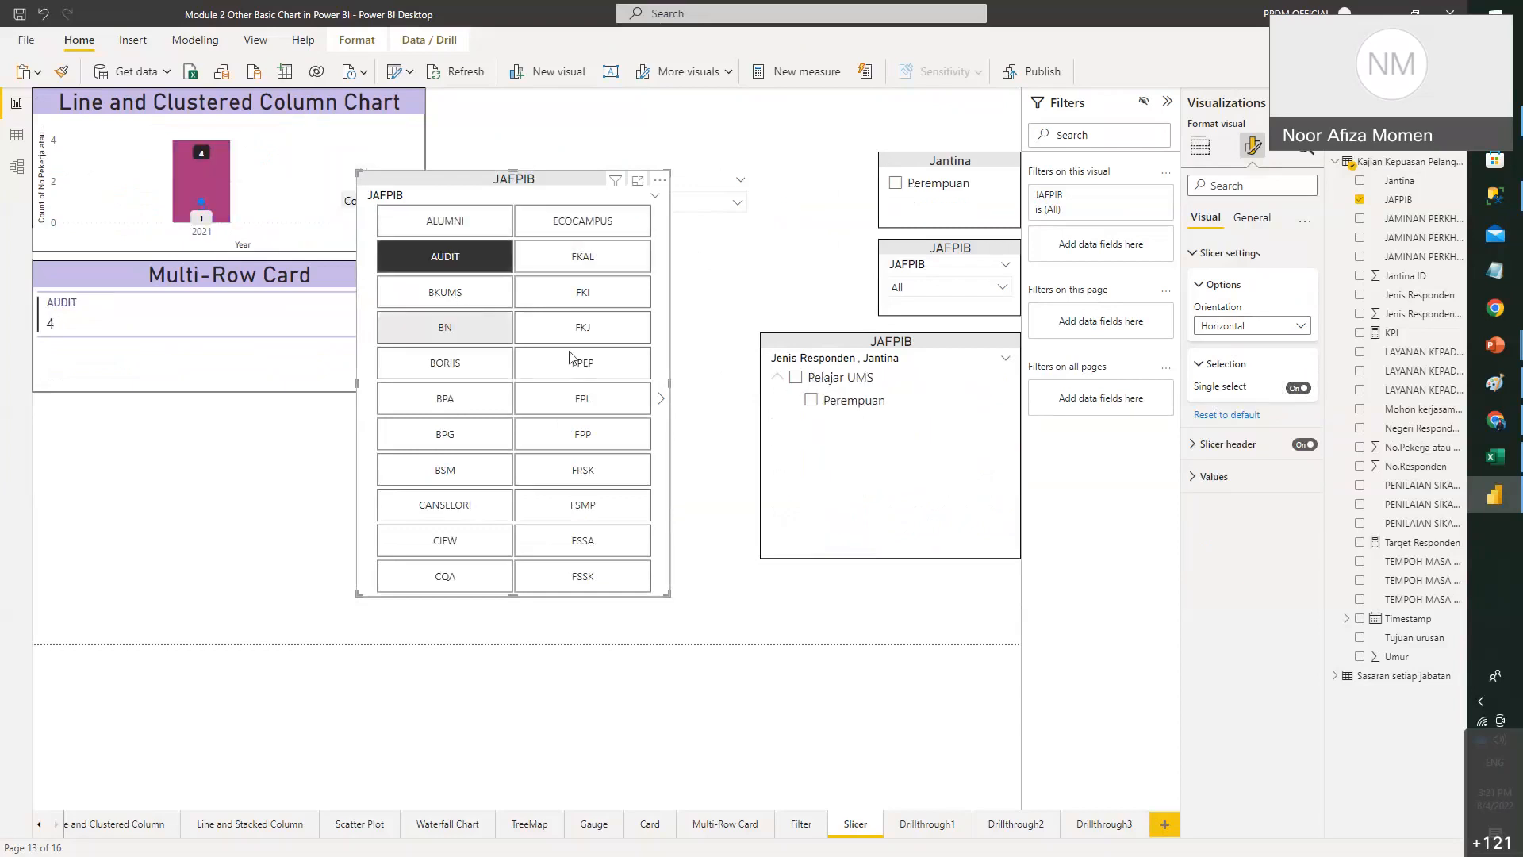
left_click(464, 362)
left_click(573, 303)
left_click(589, 367)
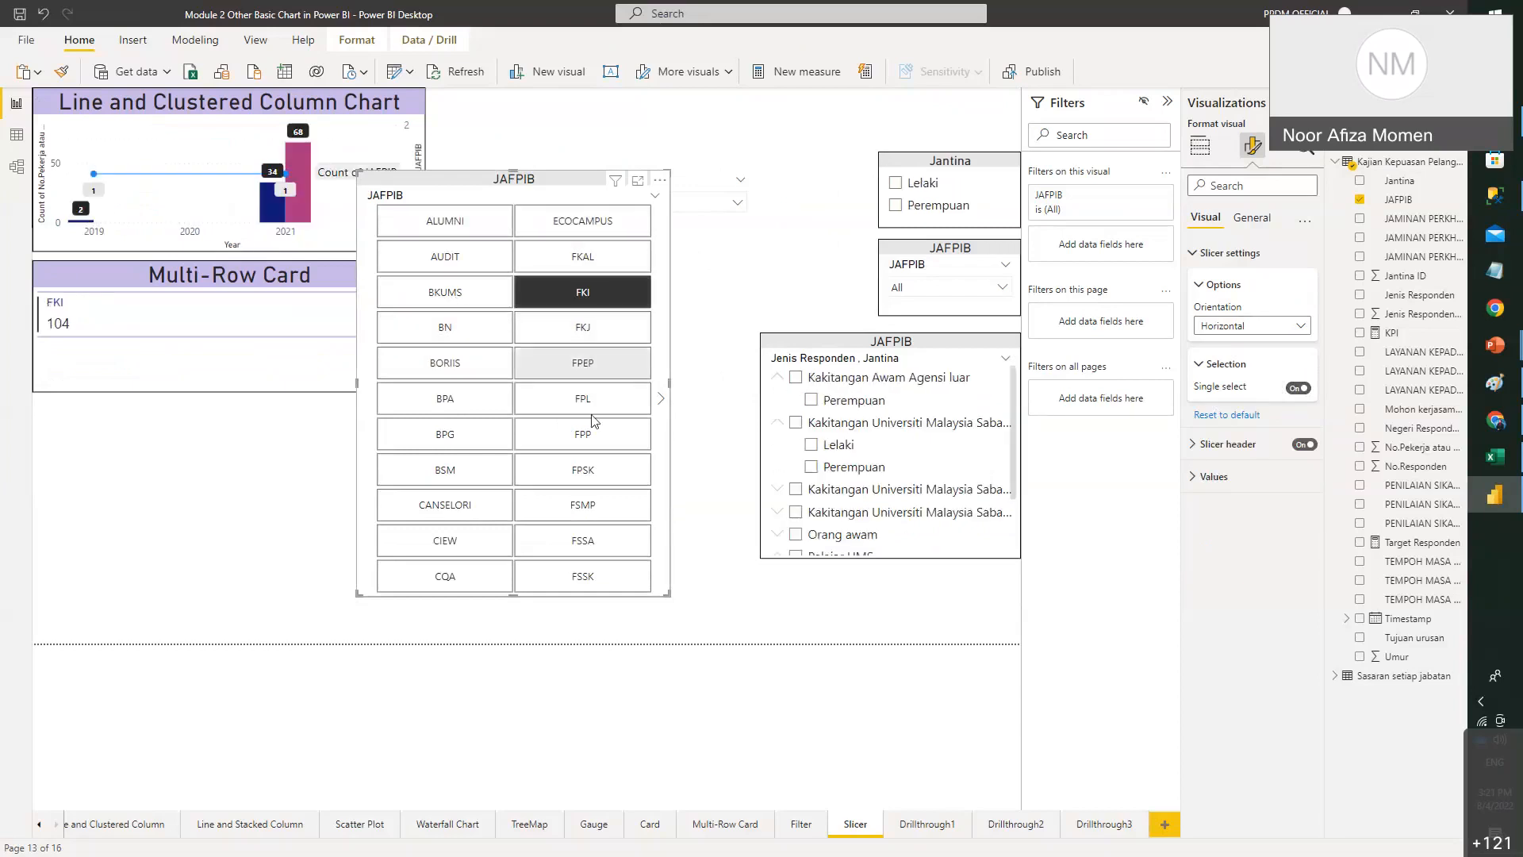
left_click(566, 417)
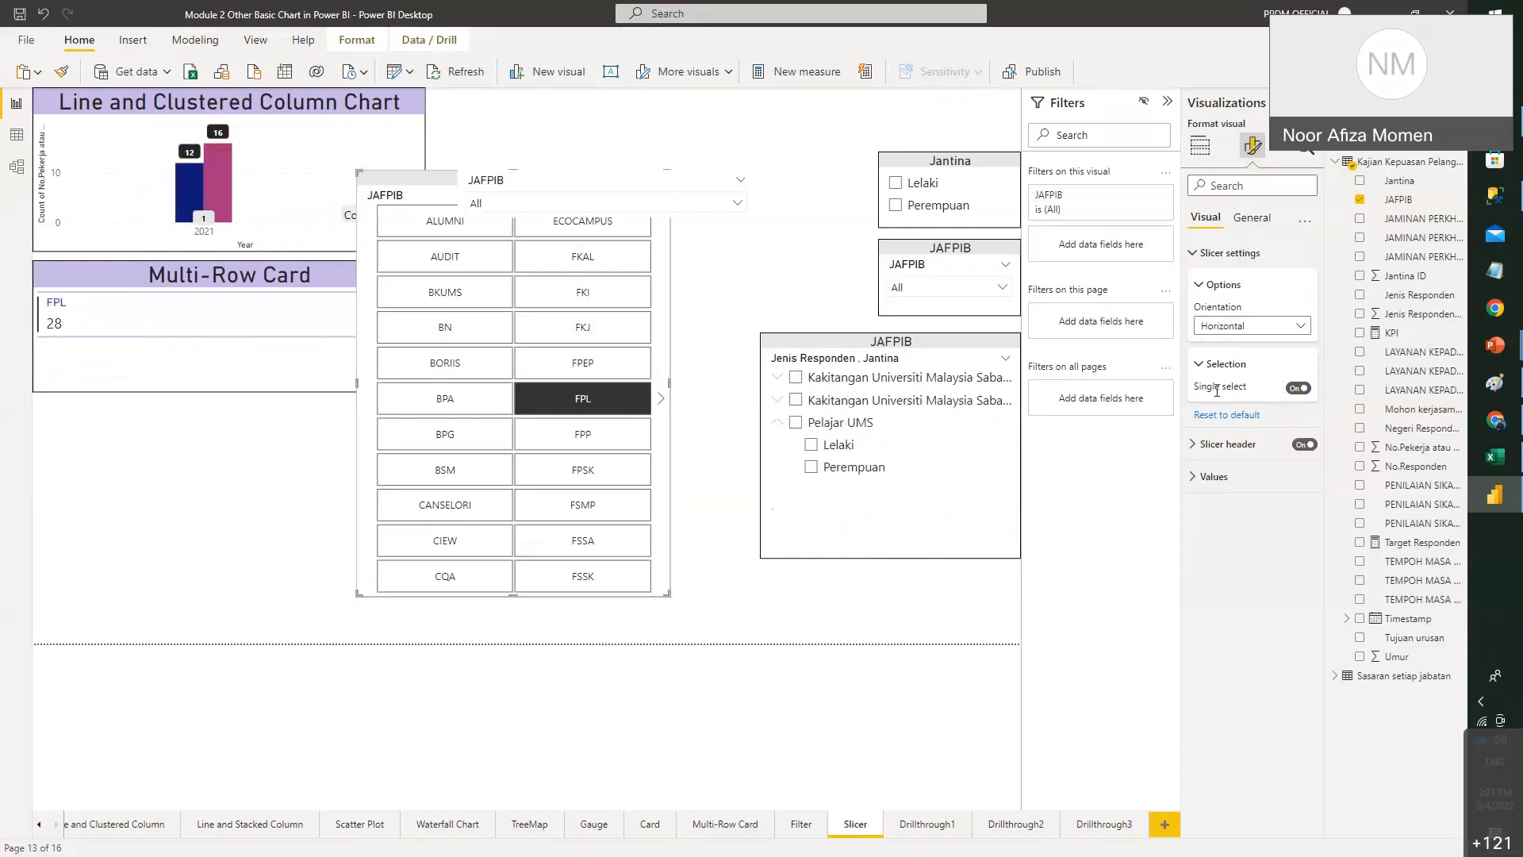
left_click(1300, 389)
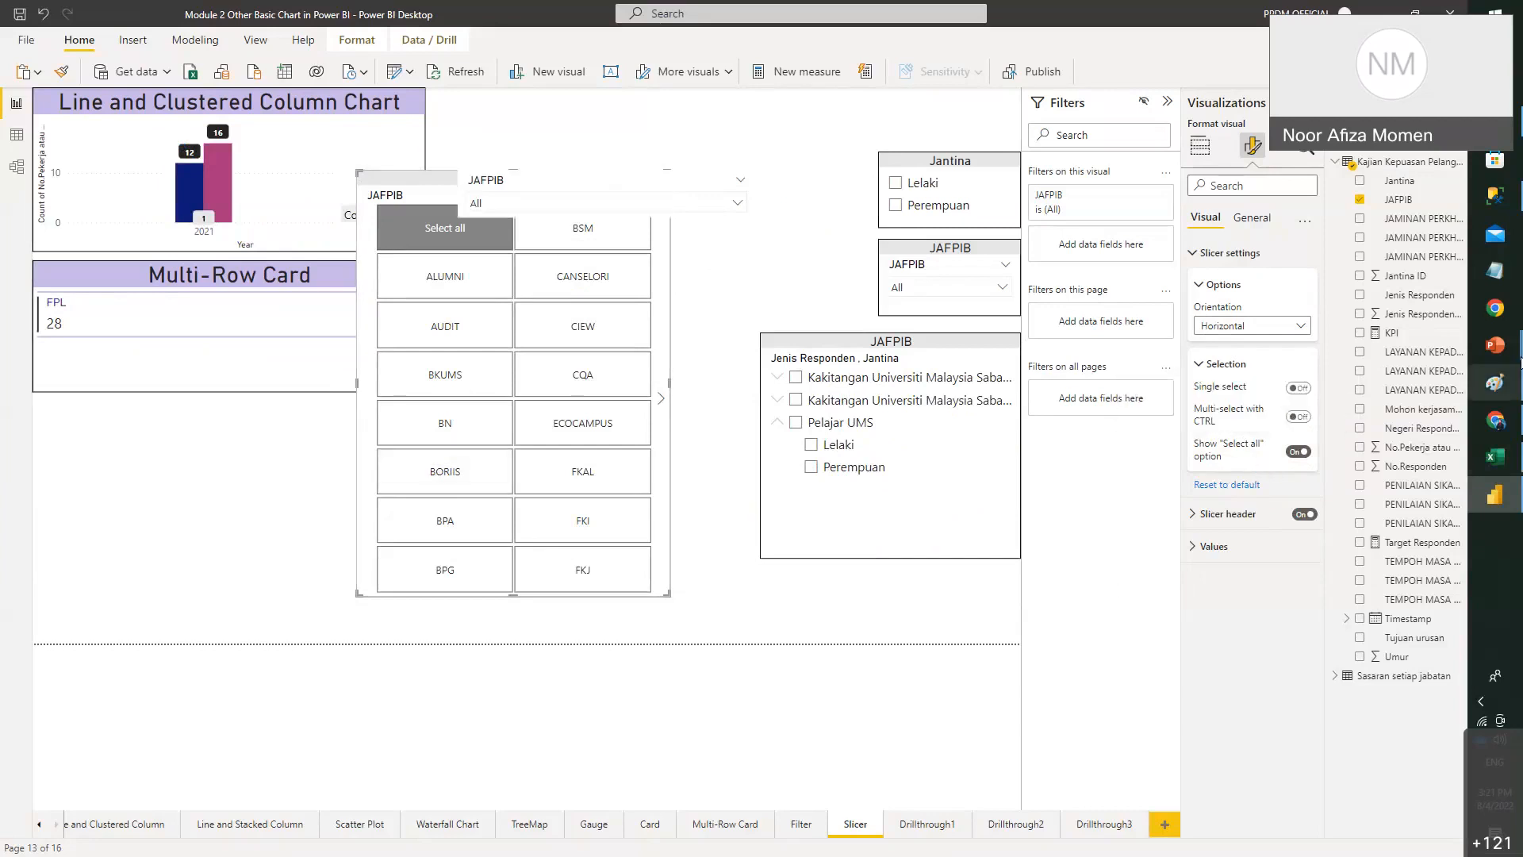
- Switch to the PowerPoint deck and scroll to the Example of Slicers Type slide
mouse_move(1495, 344)
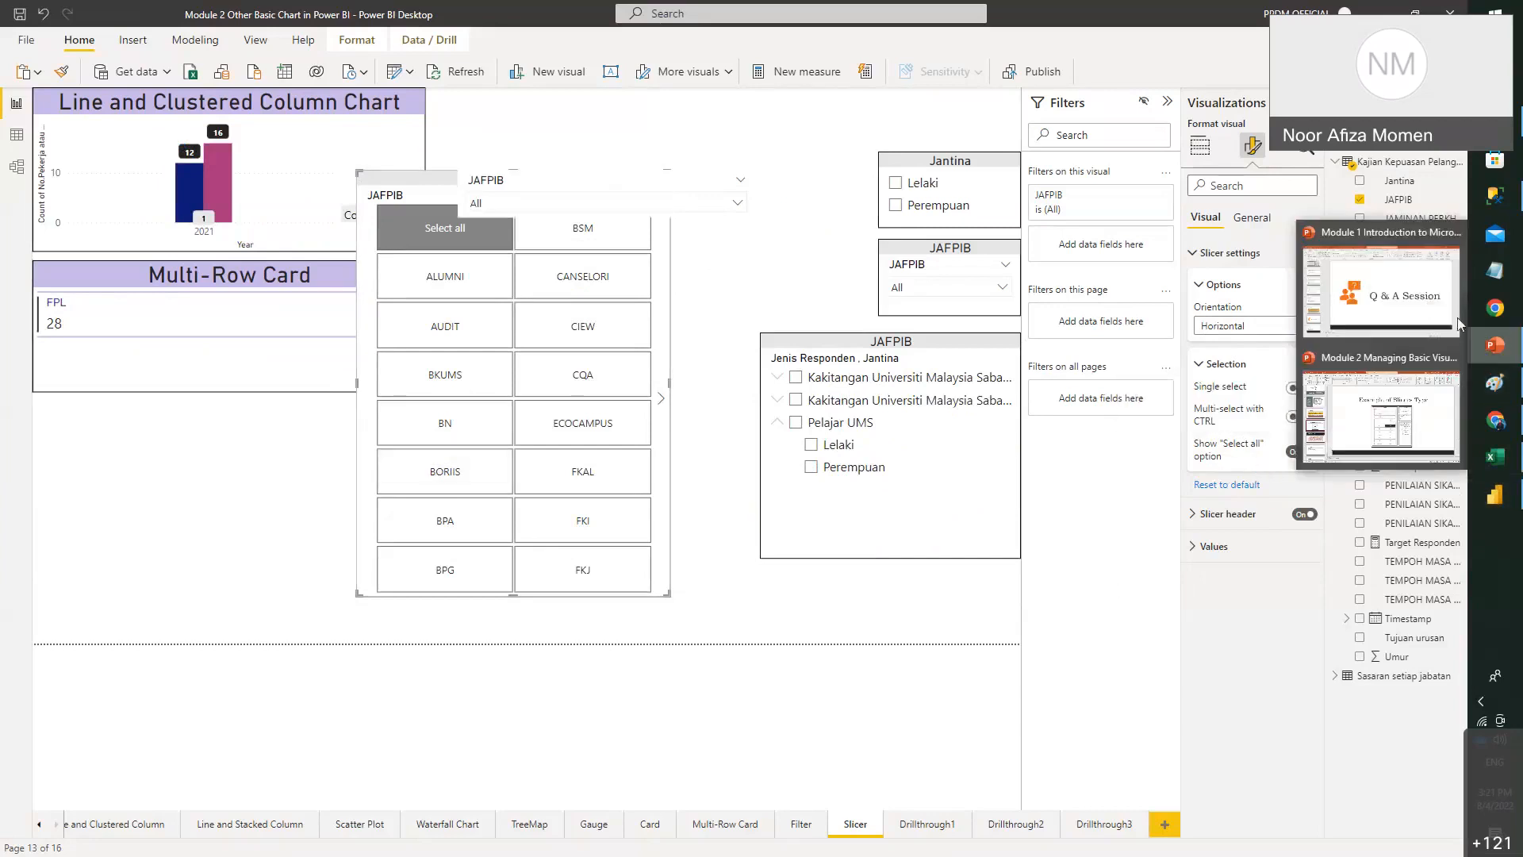
left_click(1380, 393)
scroll(144, 621, "down", 3)
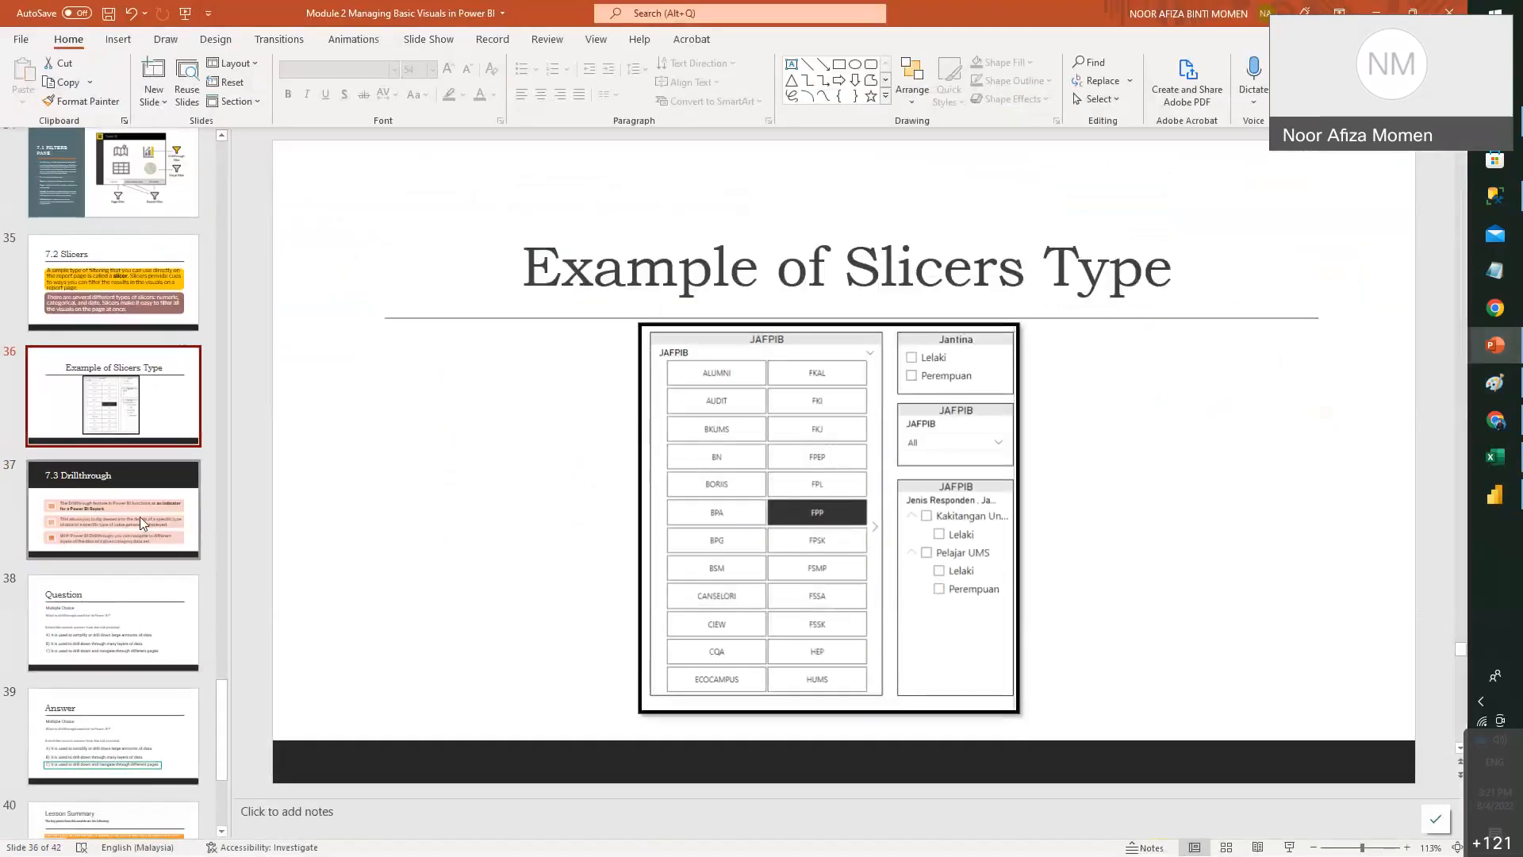
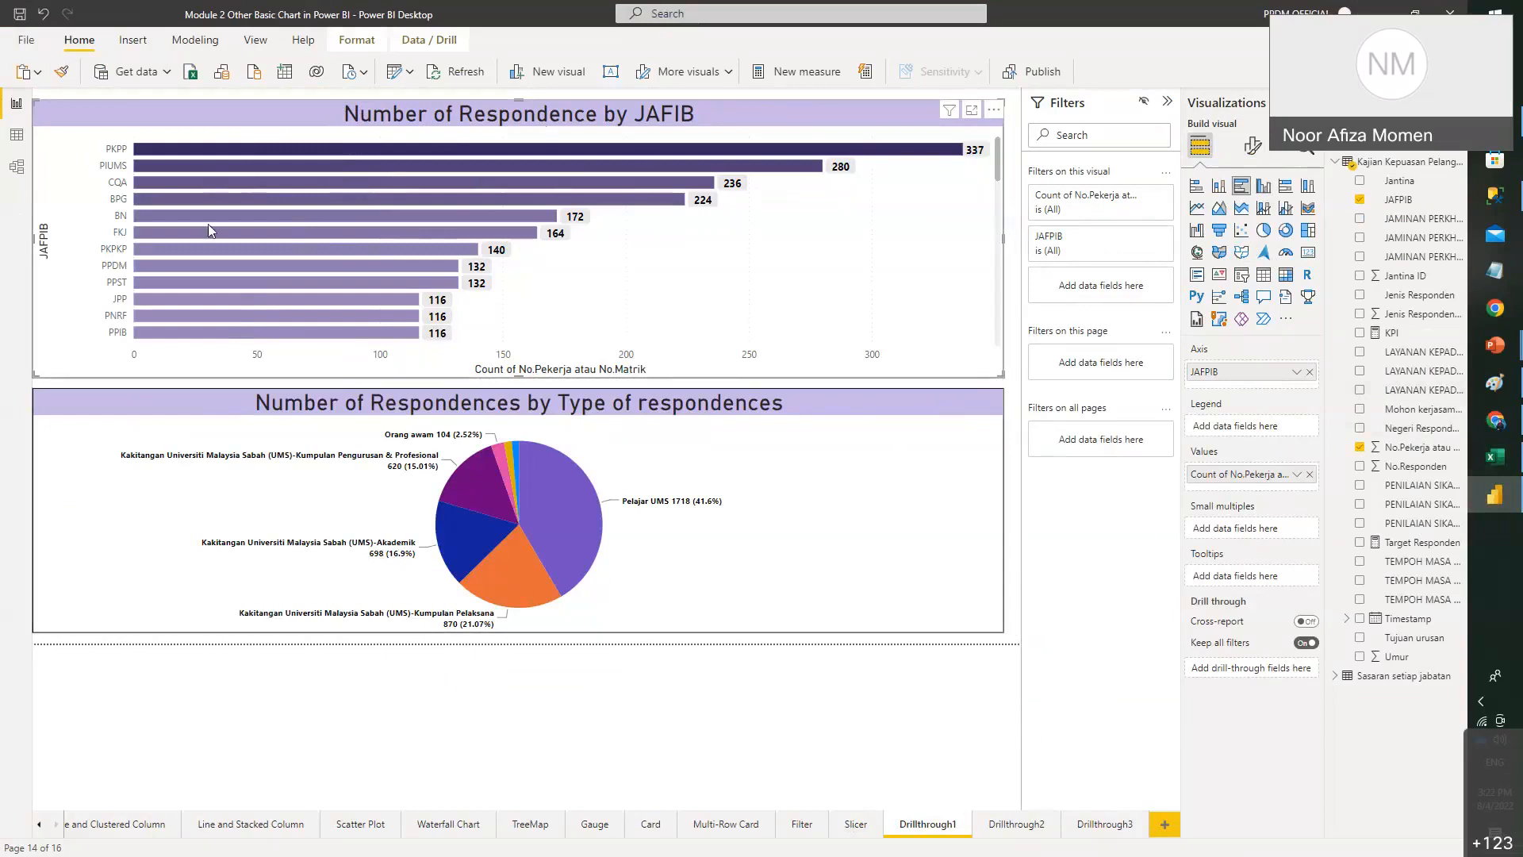
mouse_move(163, 269)
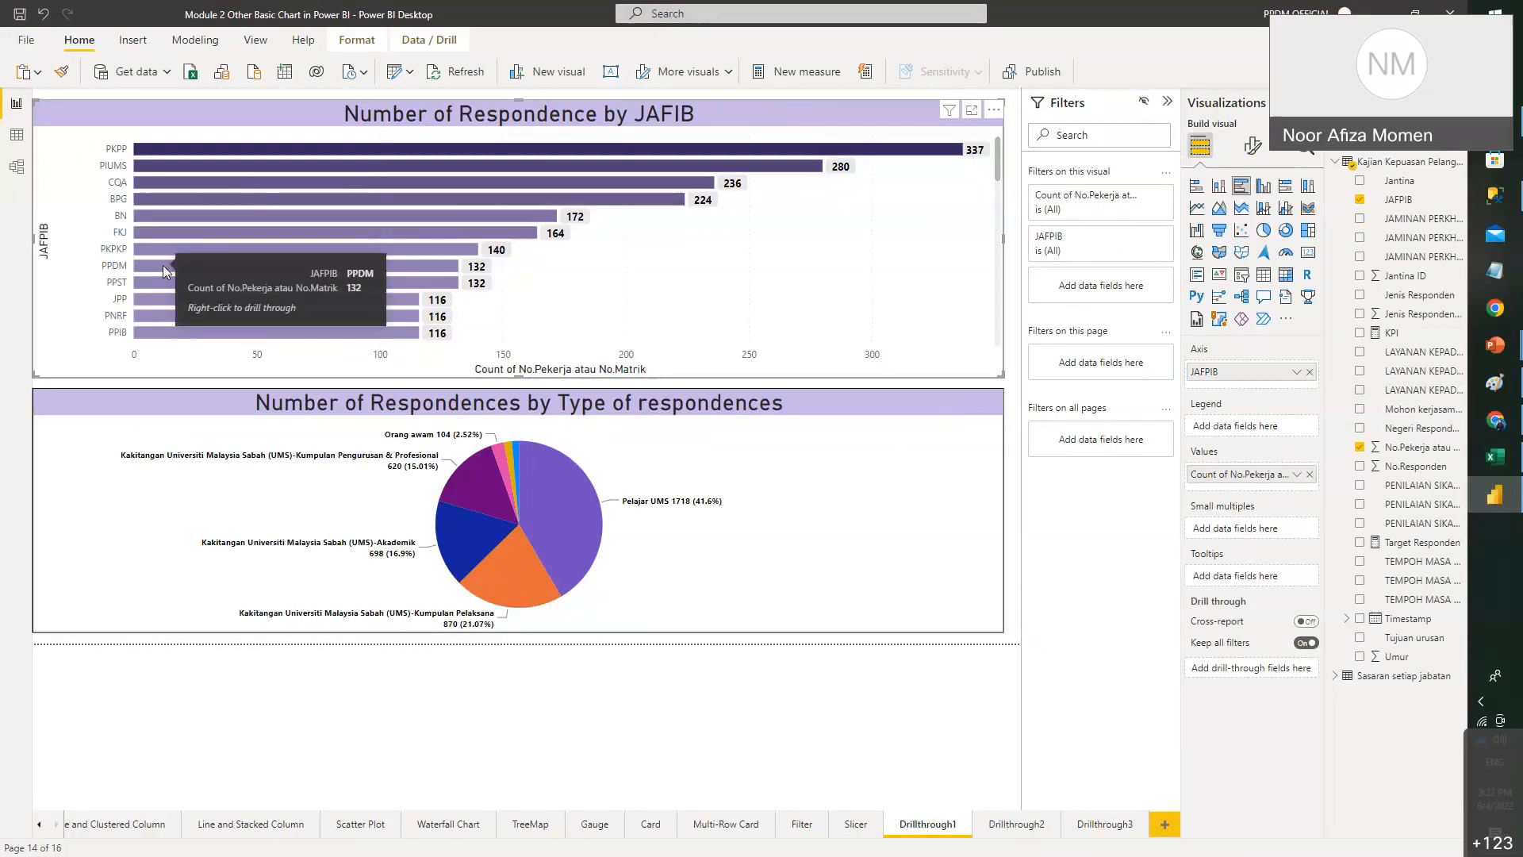
right_click(164, 265)
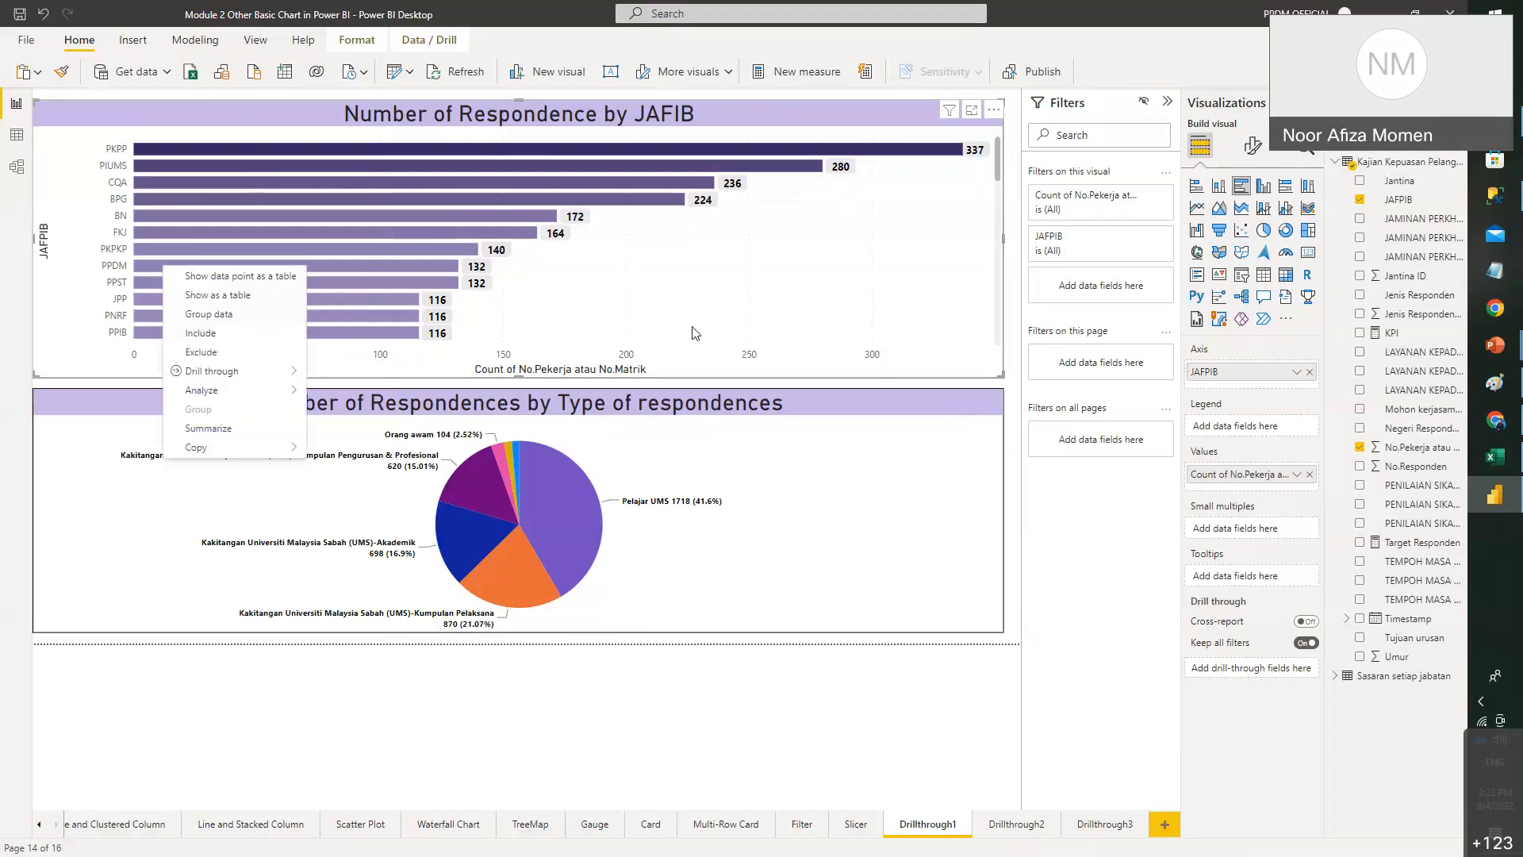
left_click(635, 323)
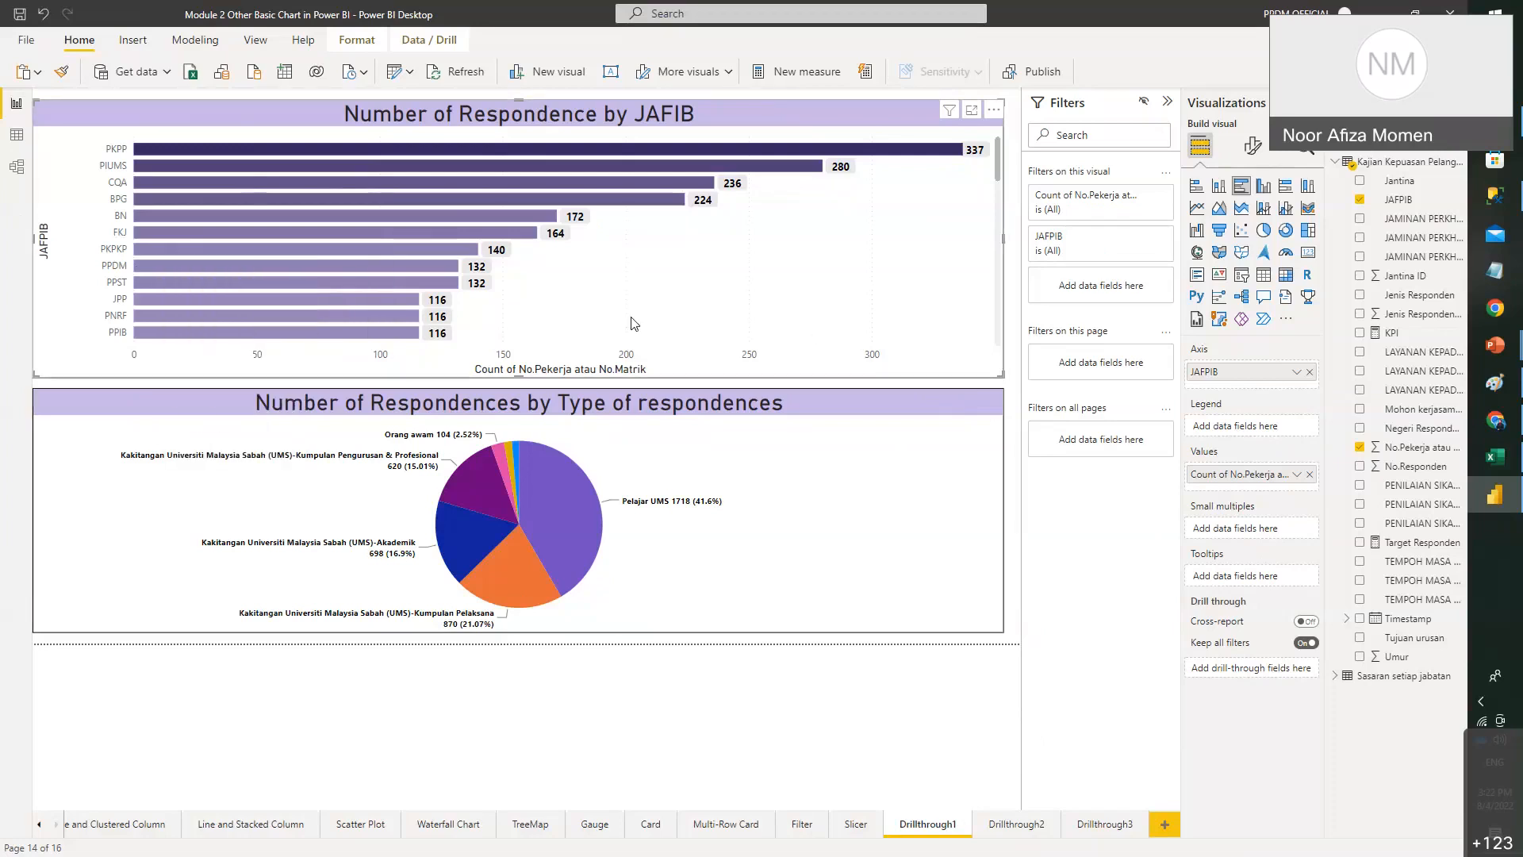
right_click(290, 268)
left_click(1081, 839)
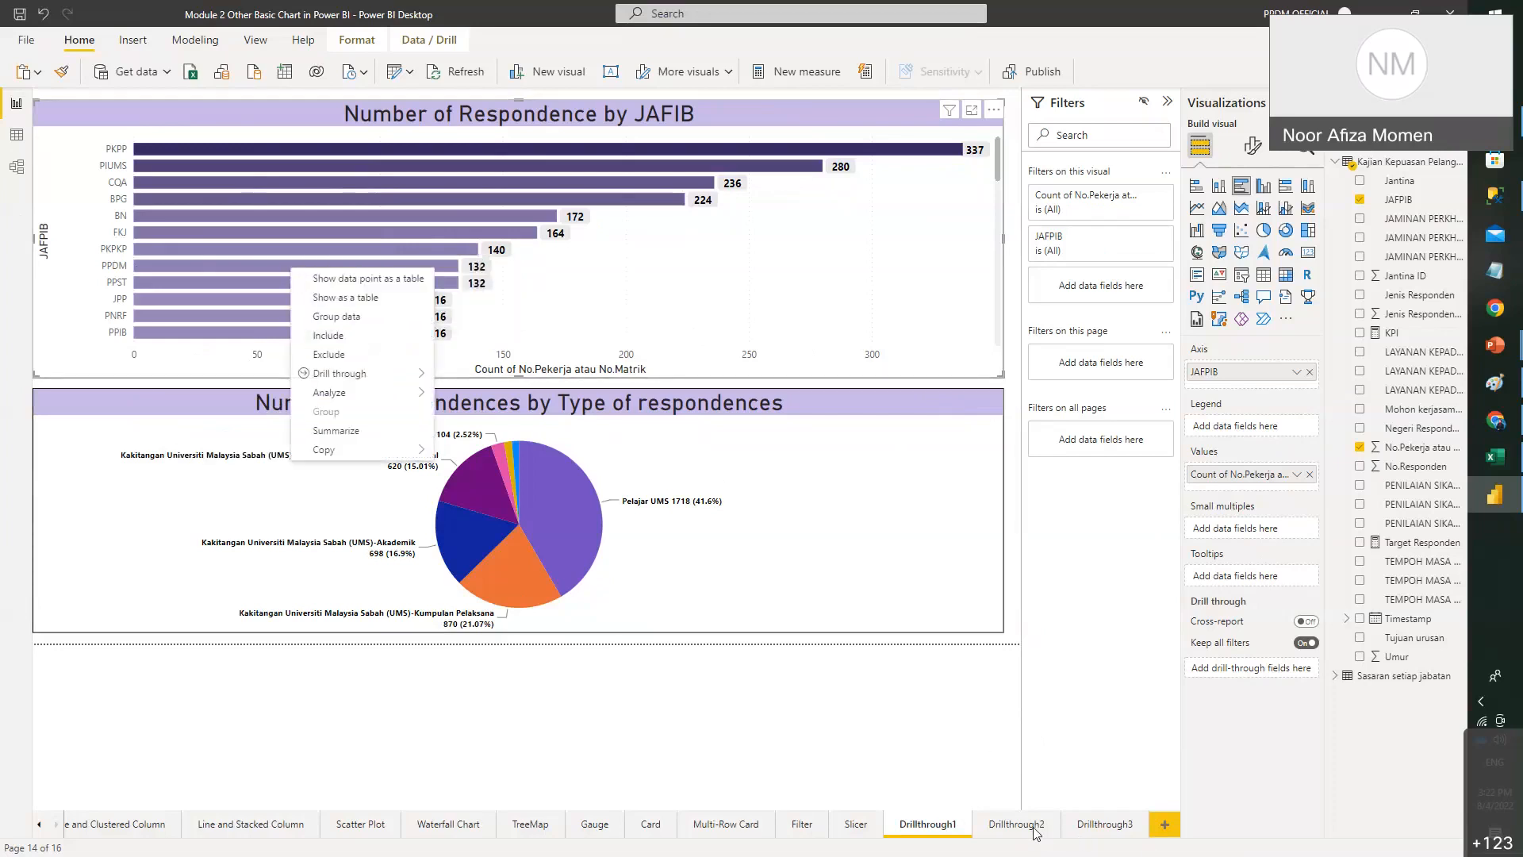
left_click(1034, 827)
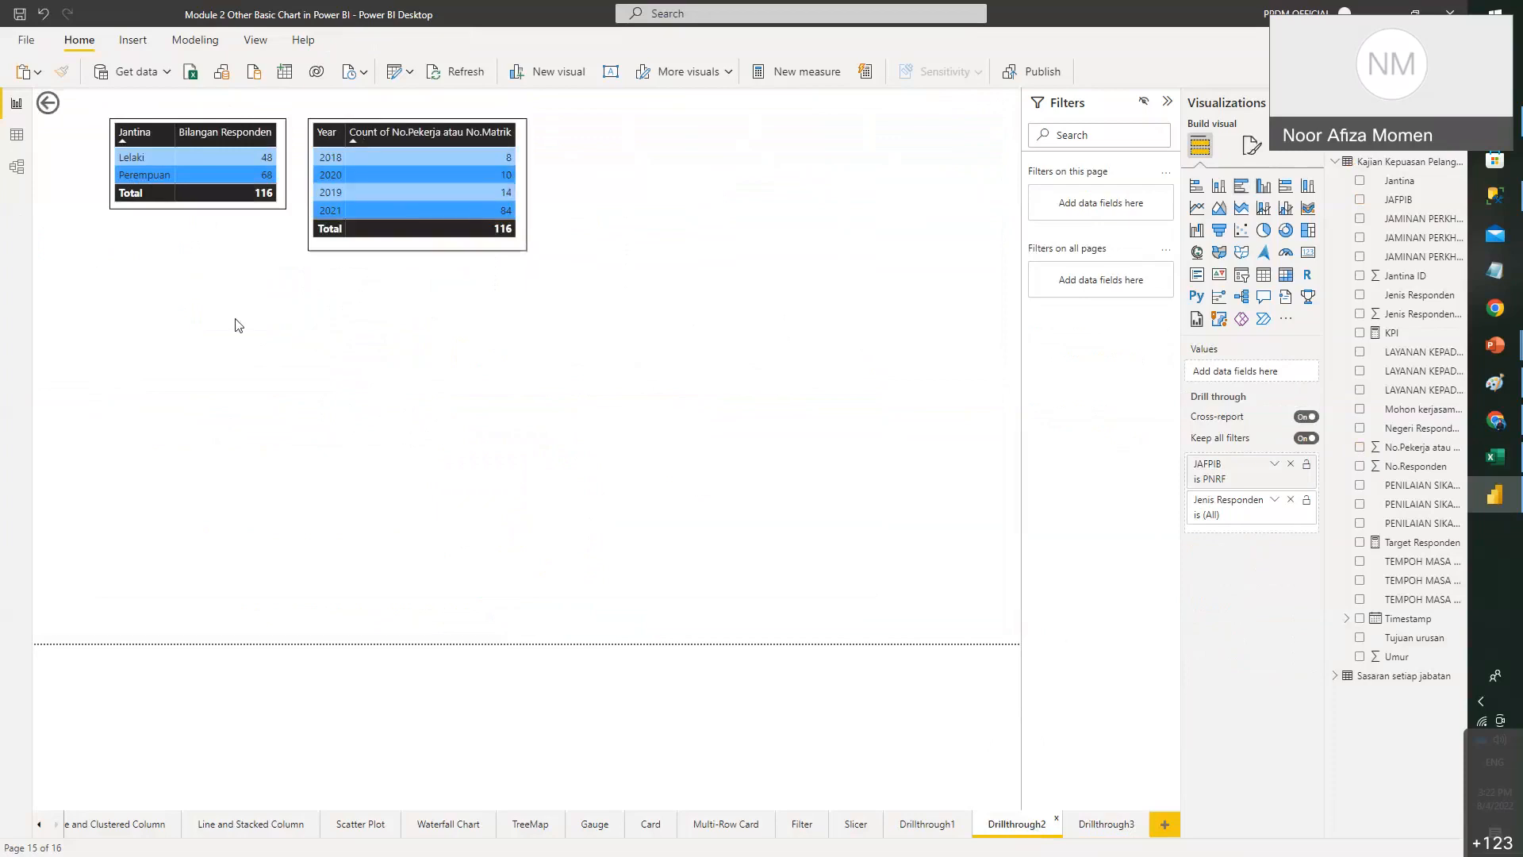
left_click(1128, 827)
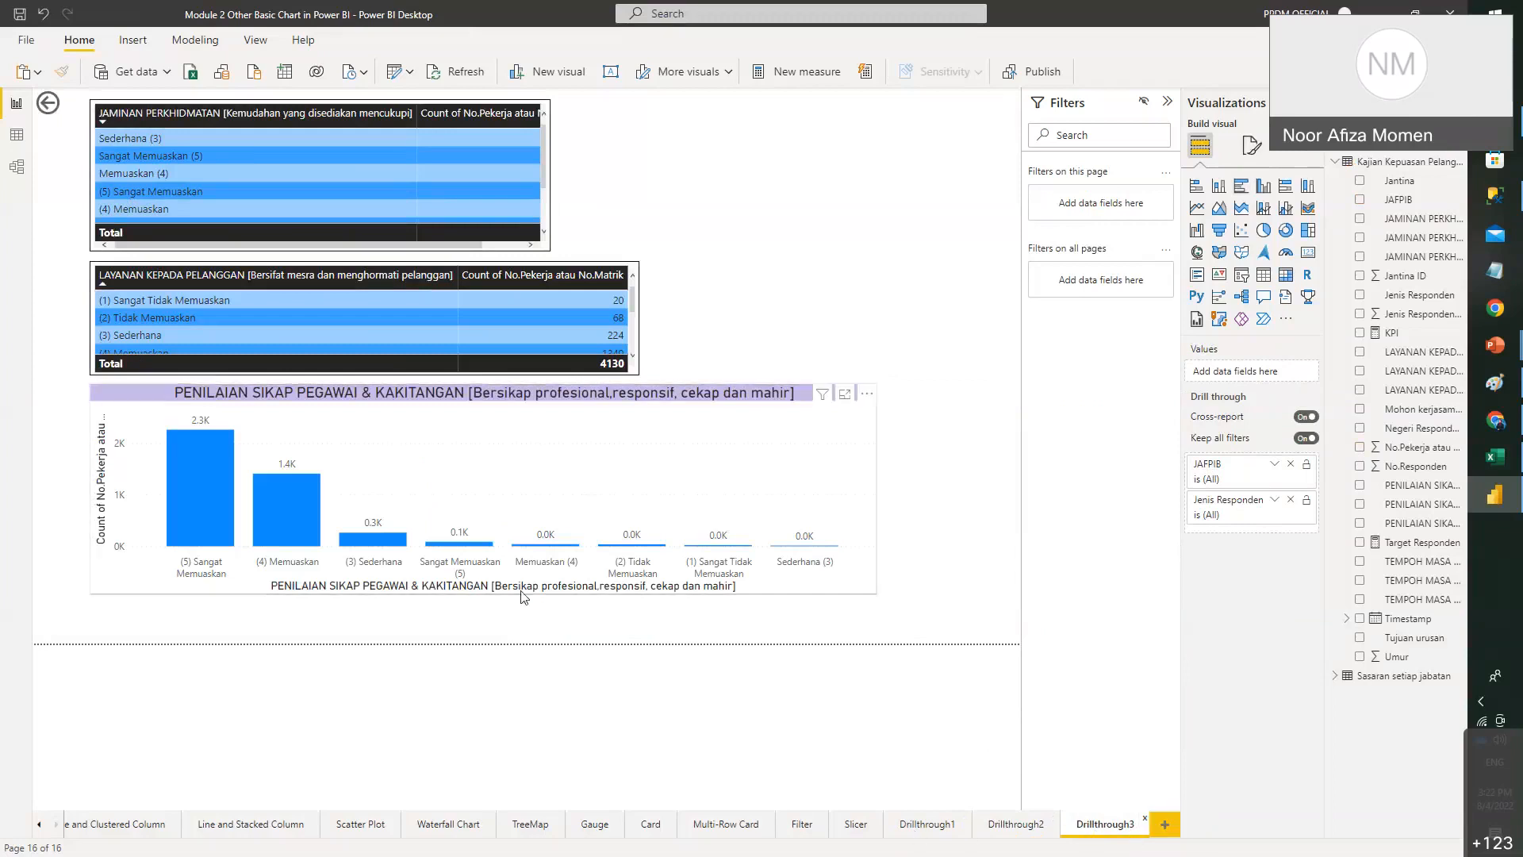
left_click(930, 825)
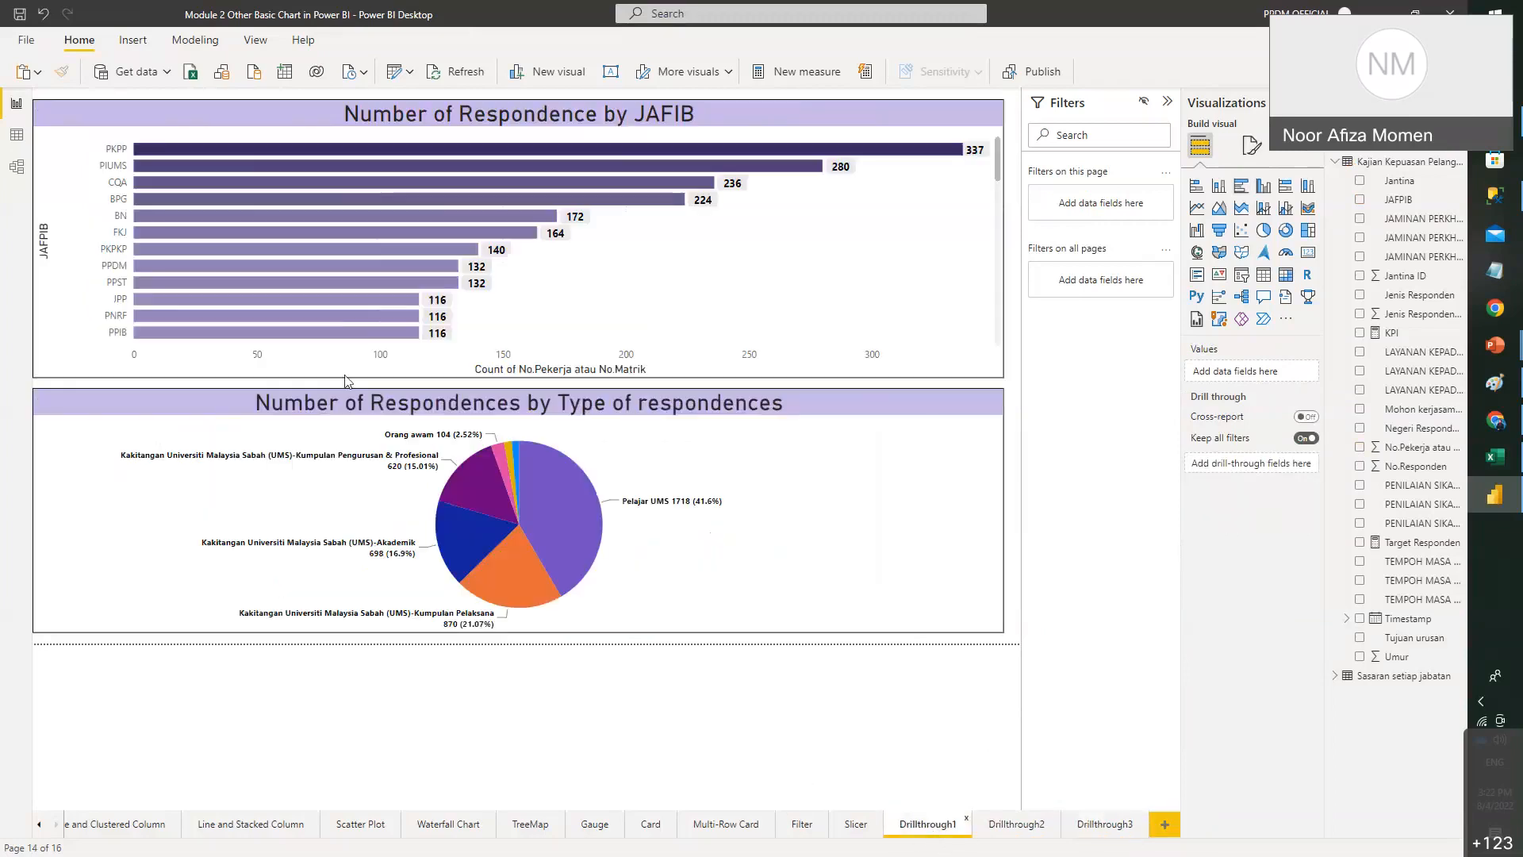
right_click(185, 266)
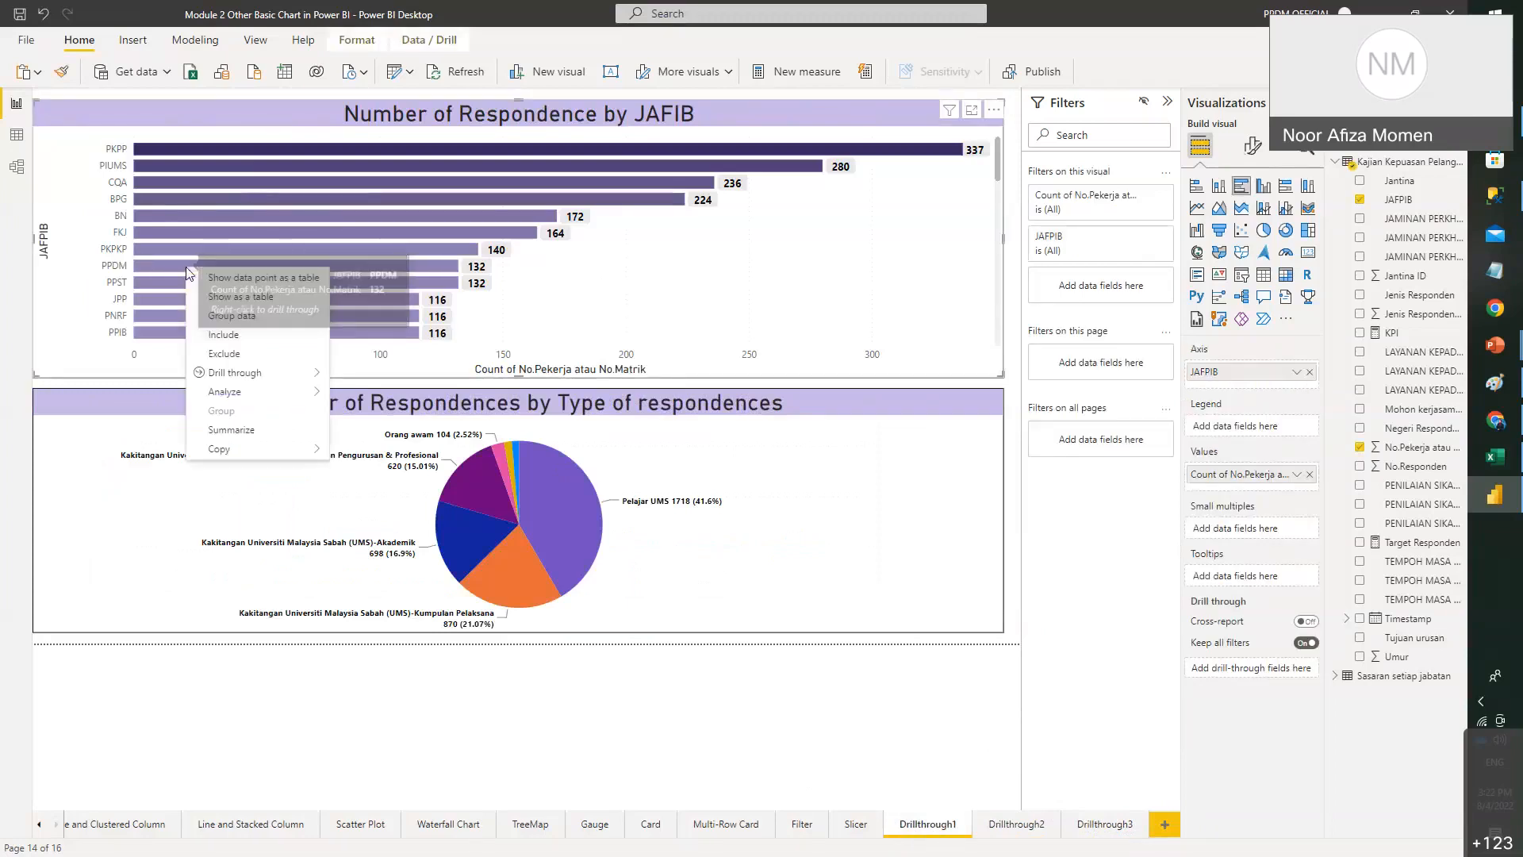
mouse_move(302, 374)
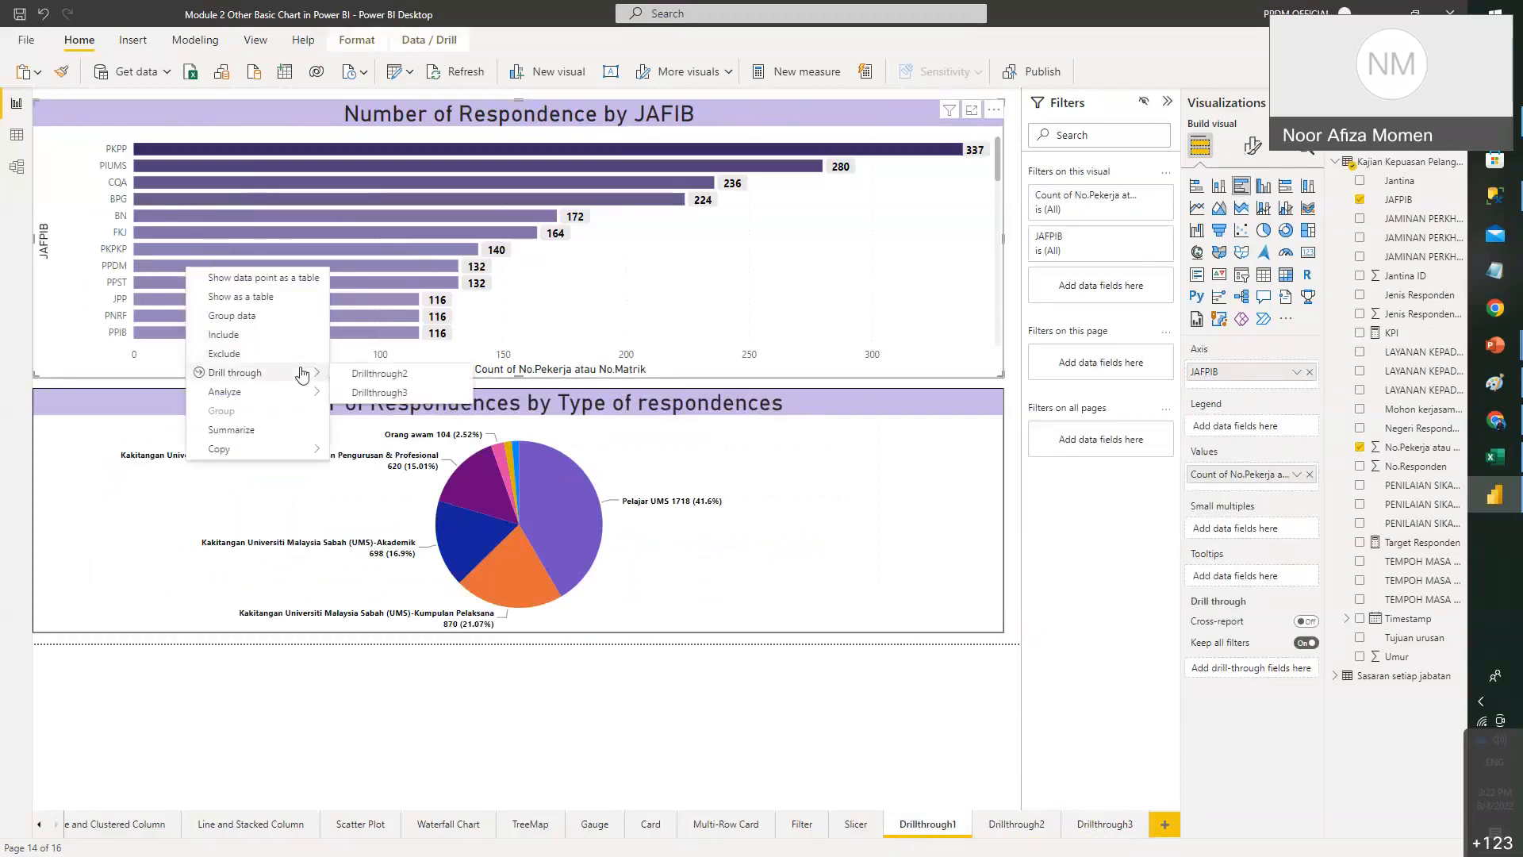
left_click(426, 377)
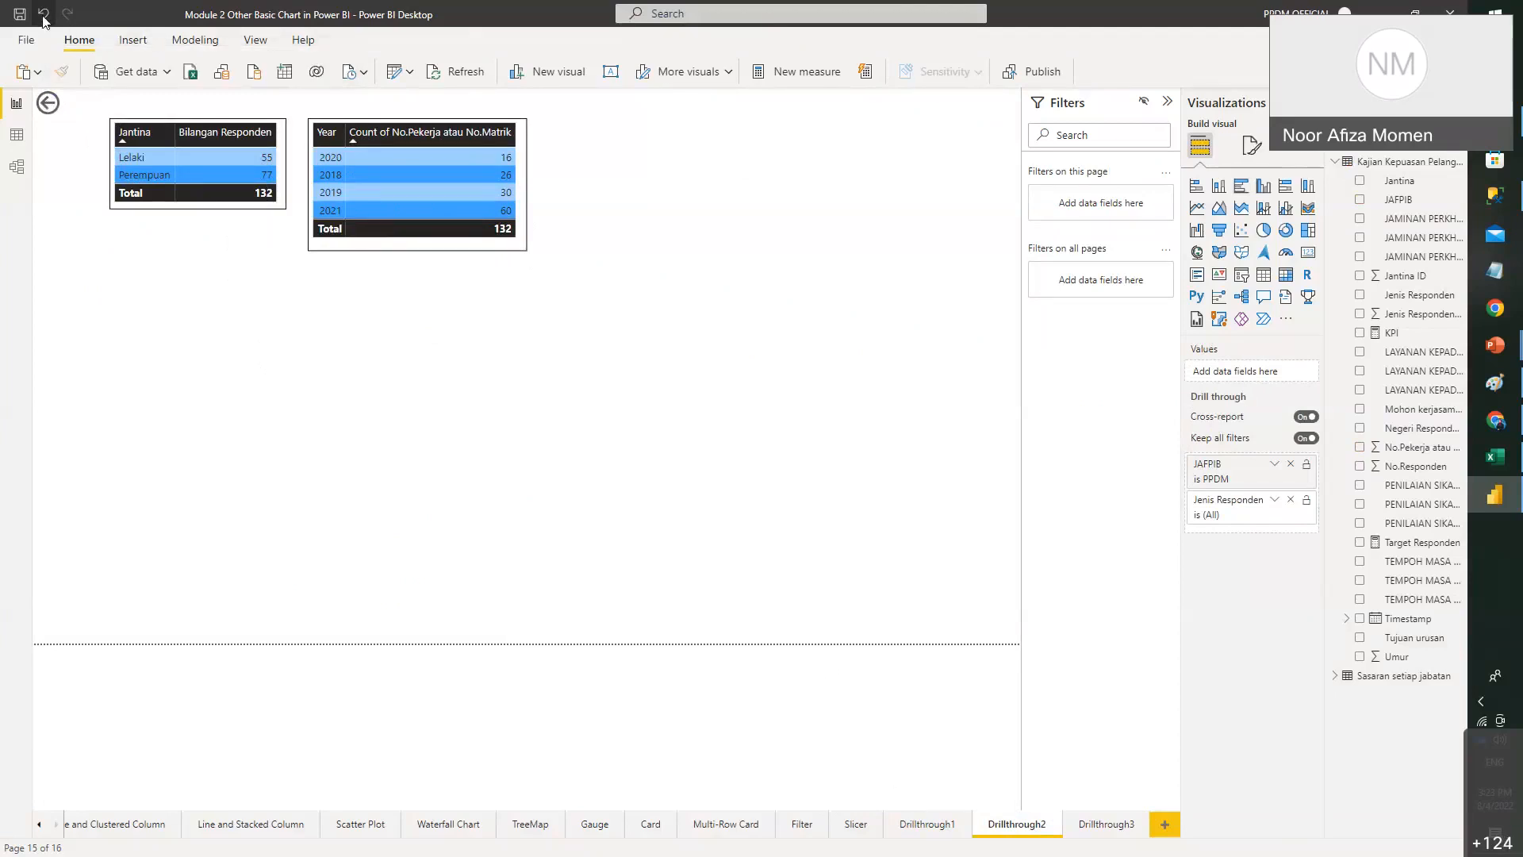
left_click(856, 823)
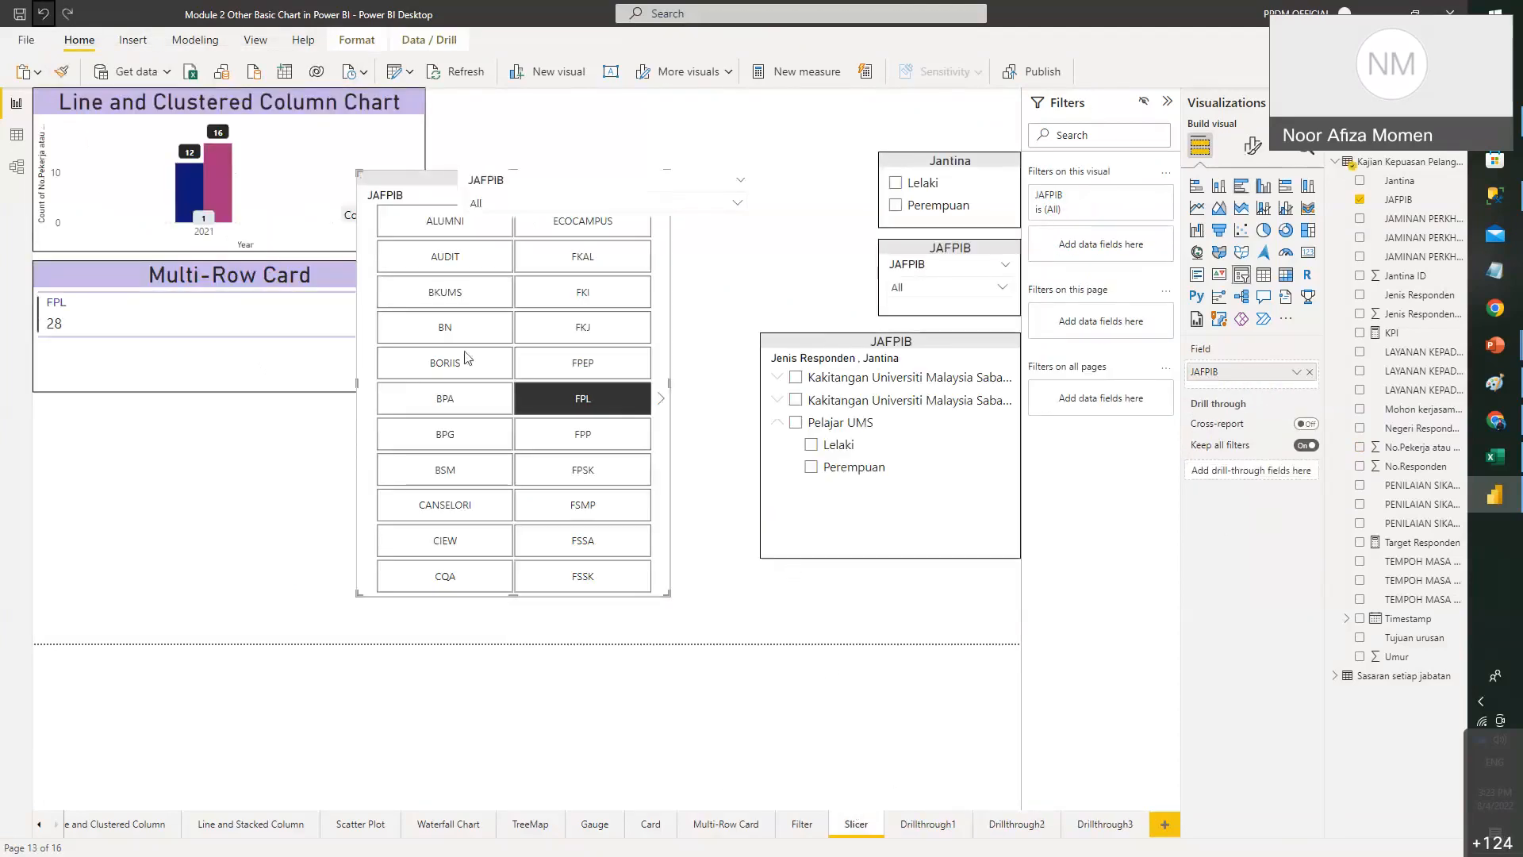
left_click(944, 829)
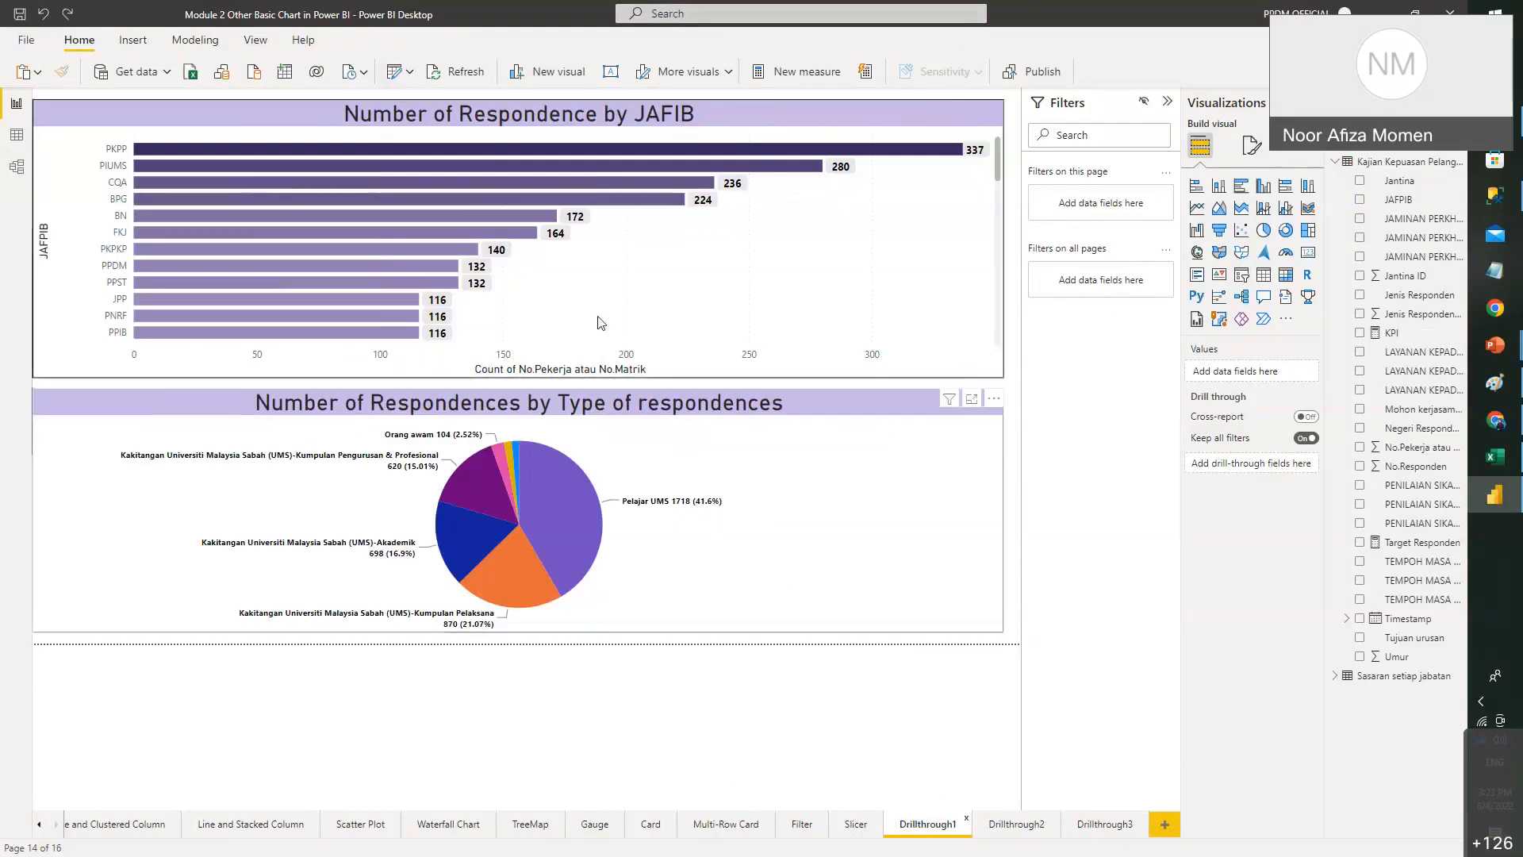
- Delete the Q&A visual accidentally added to the Drillthrough2 page
left_click(1010, 828)
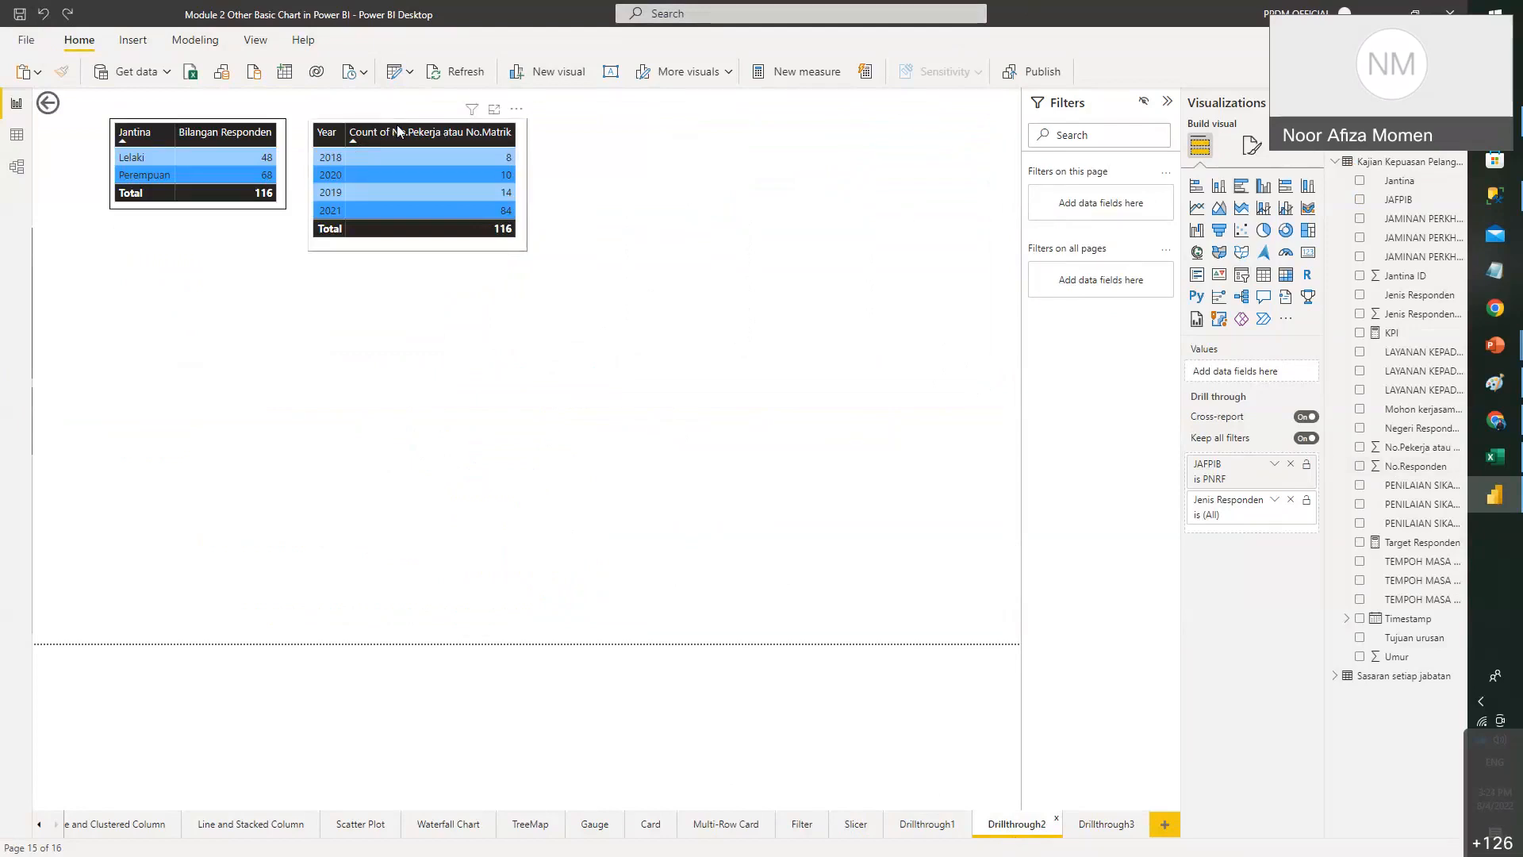
double_click(912, 214)
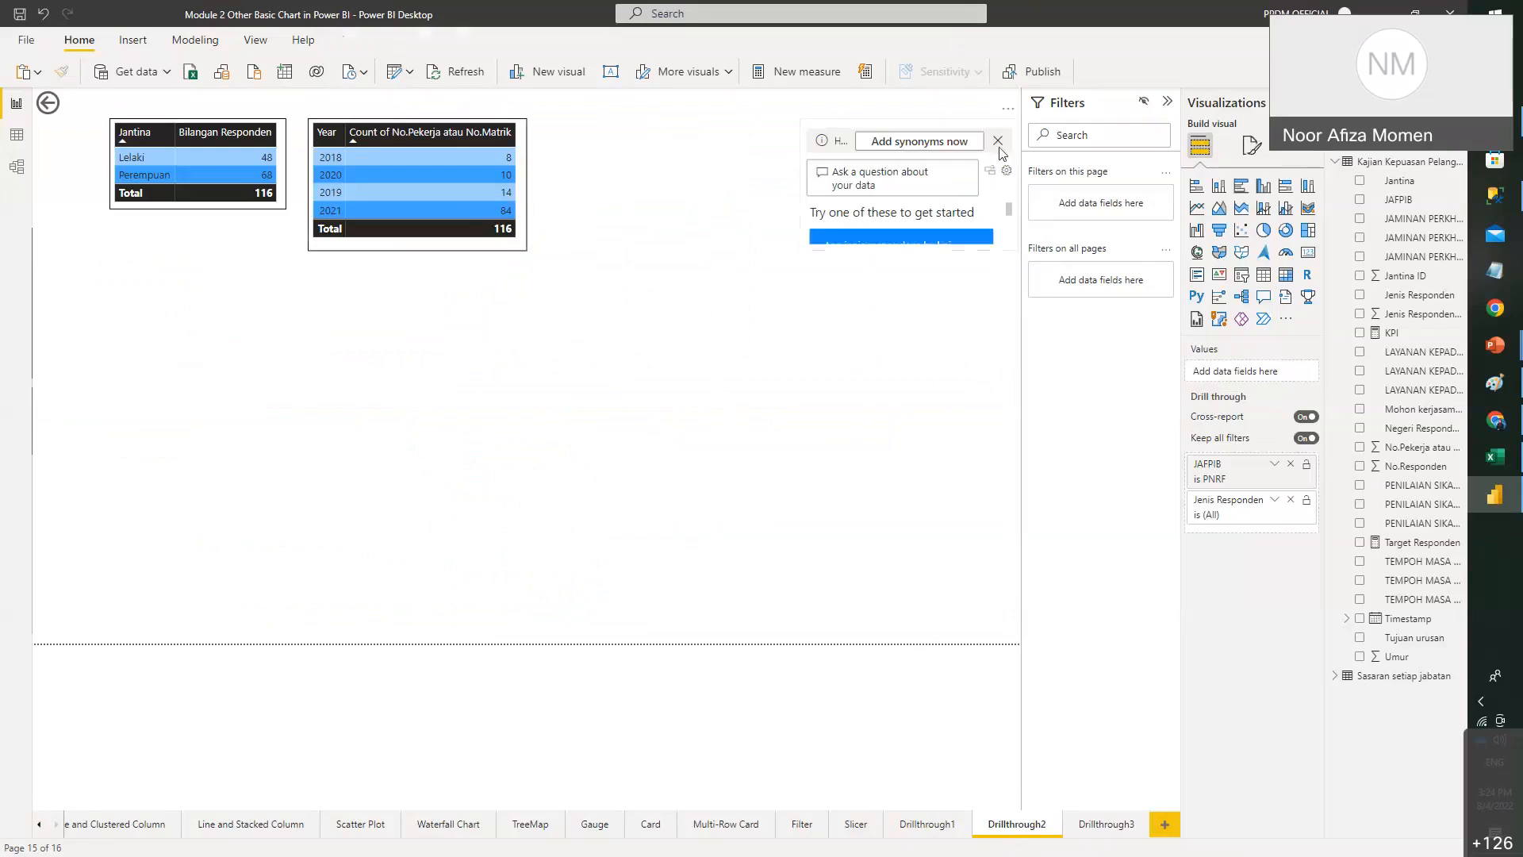
left_click(1001, 153)
left_click(998, 142)
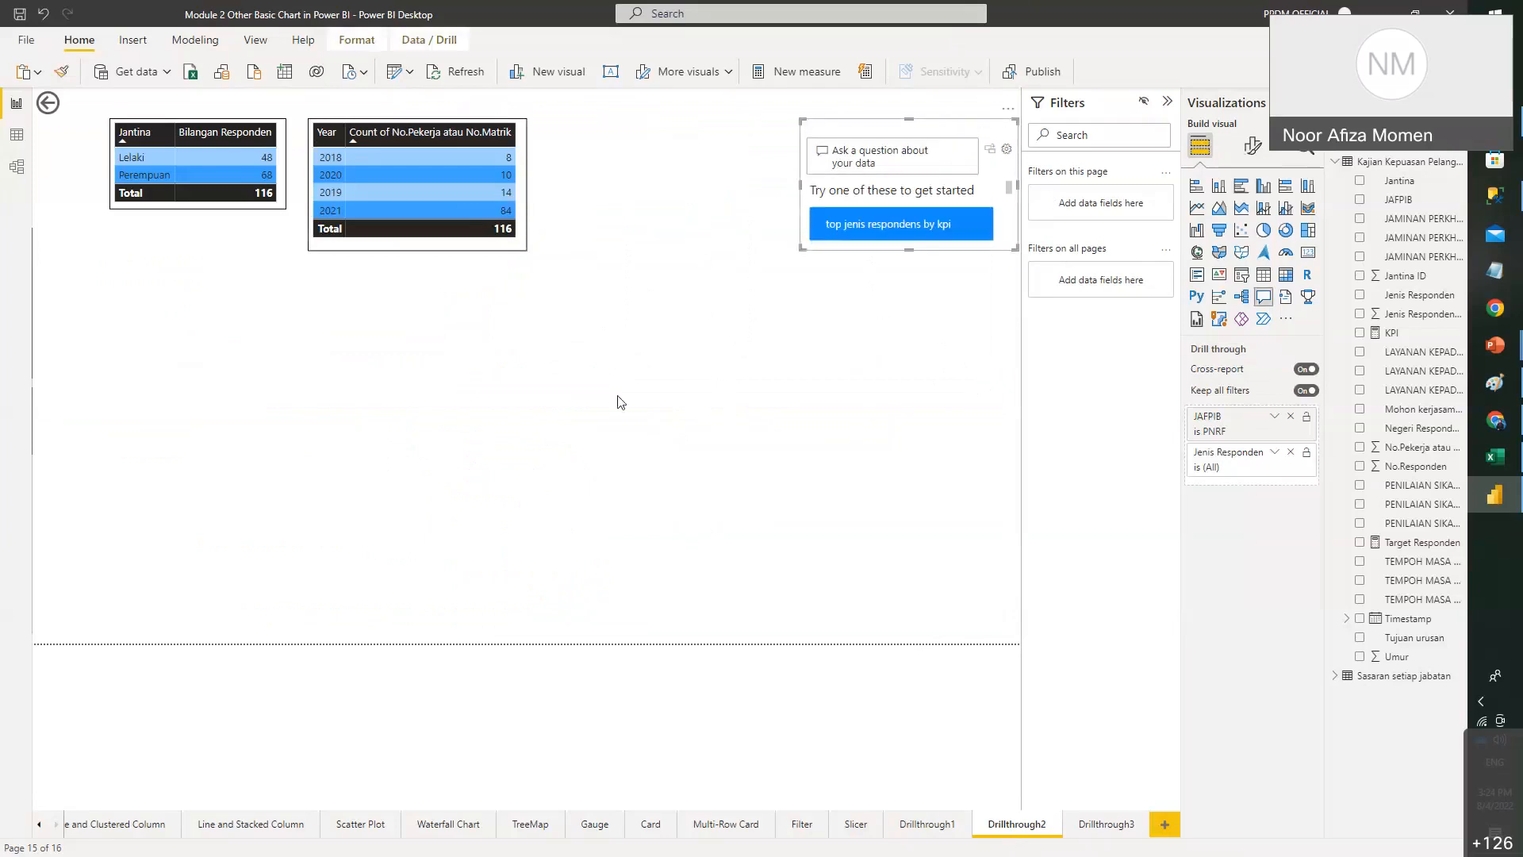
left_click(1008, 110)
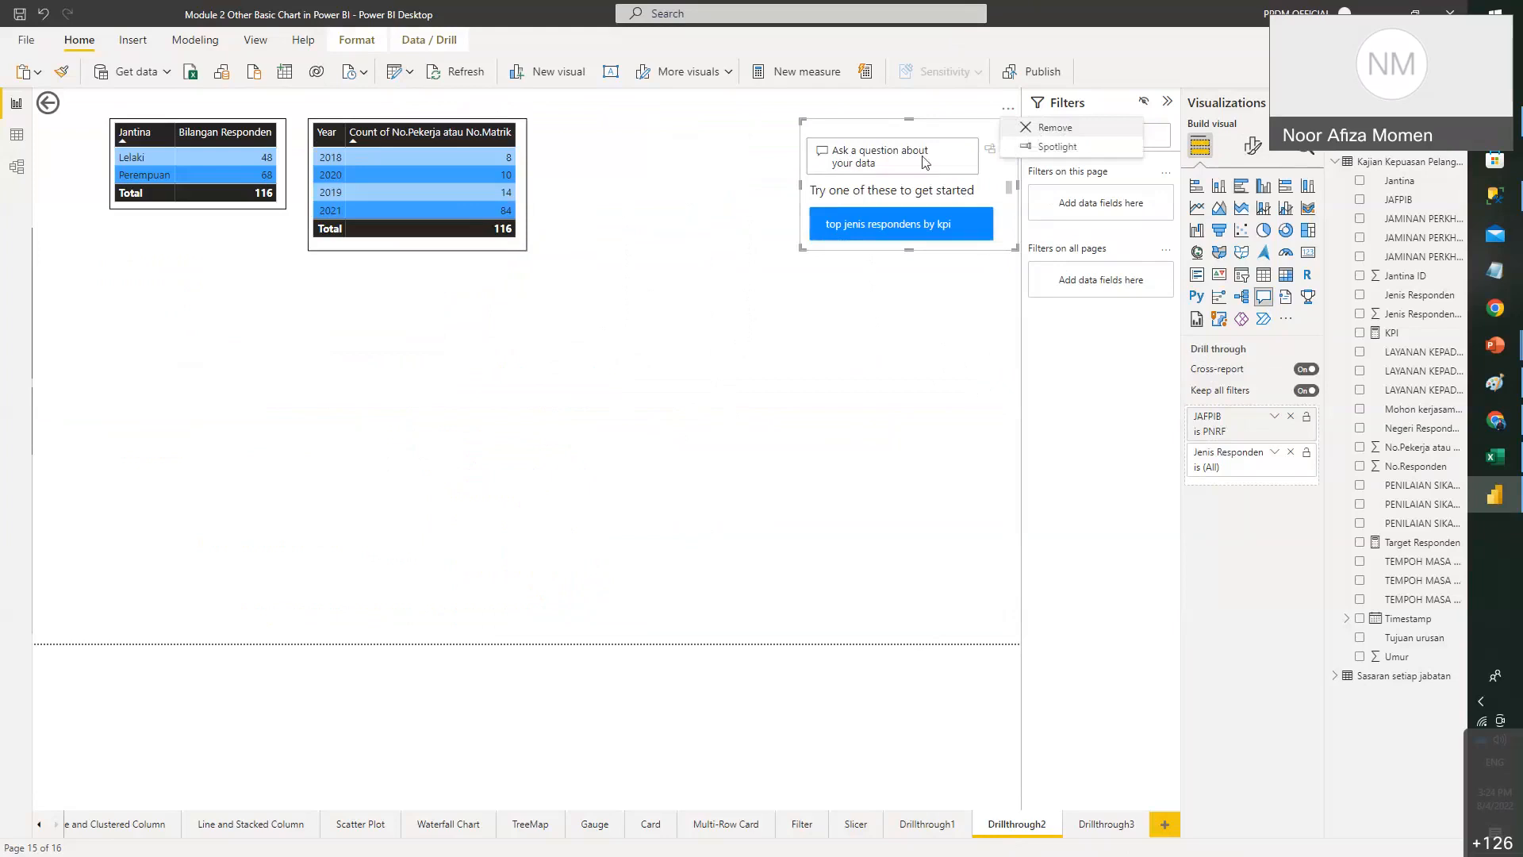
left_click(1032, 131)
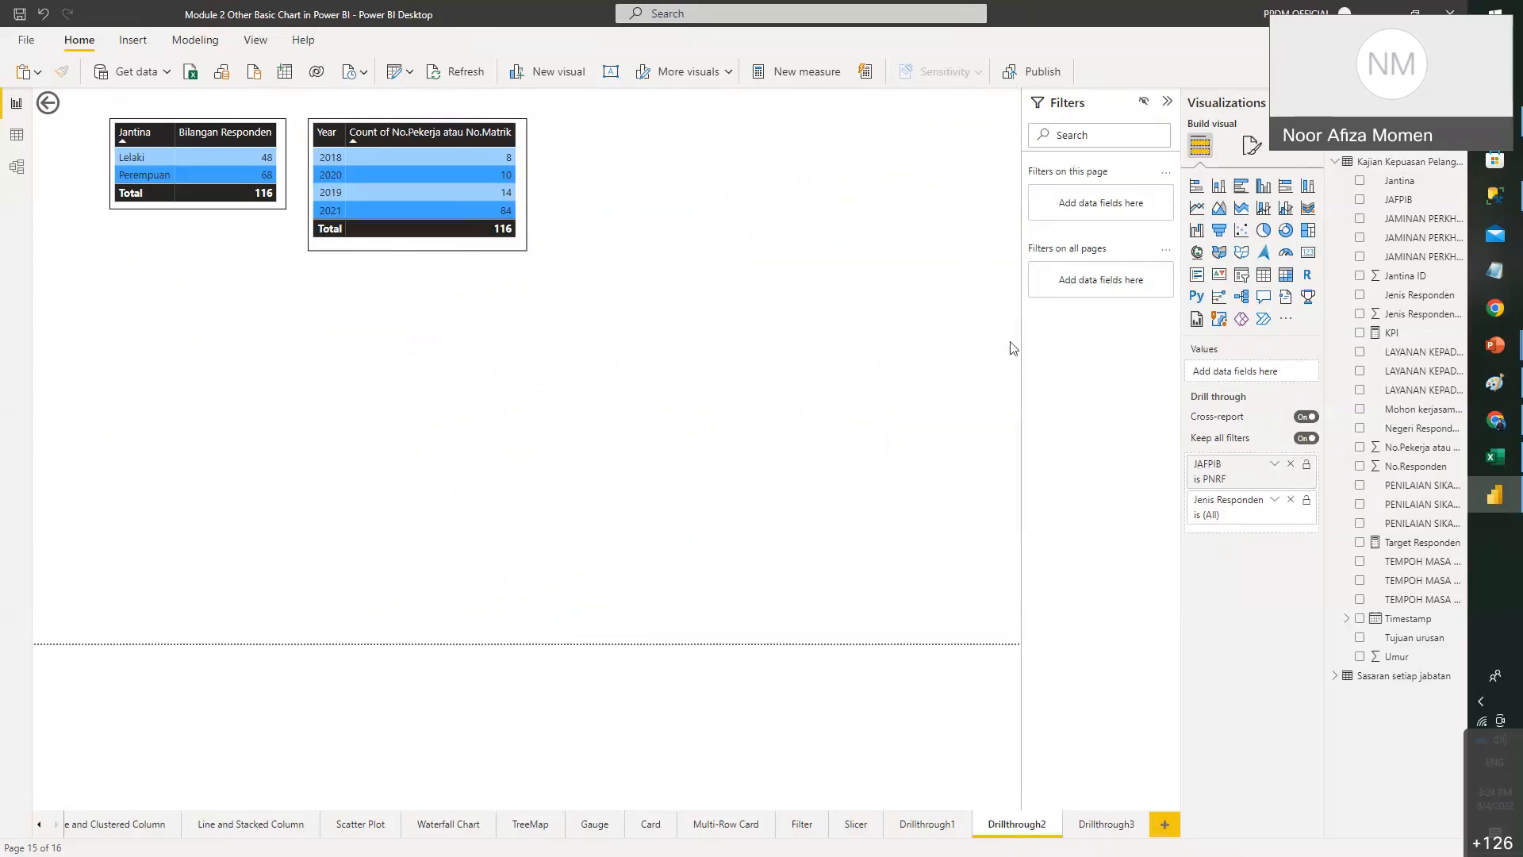
- Remove the JAFPIB and Jenis Responden drill-through filters from Drillthrough2
left_click(1292, 466)
left_click(1290, 468)
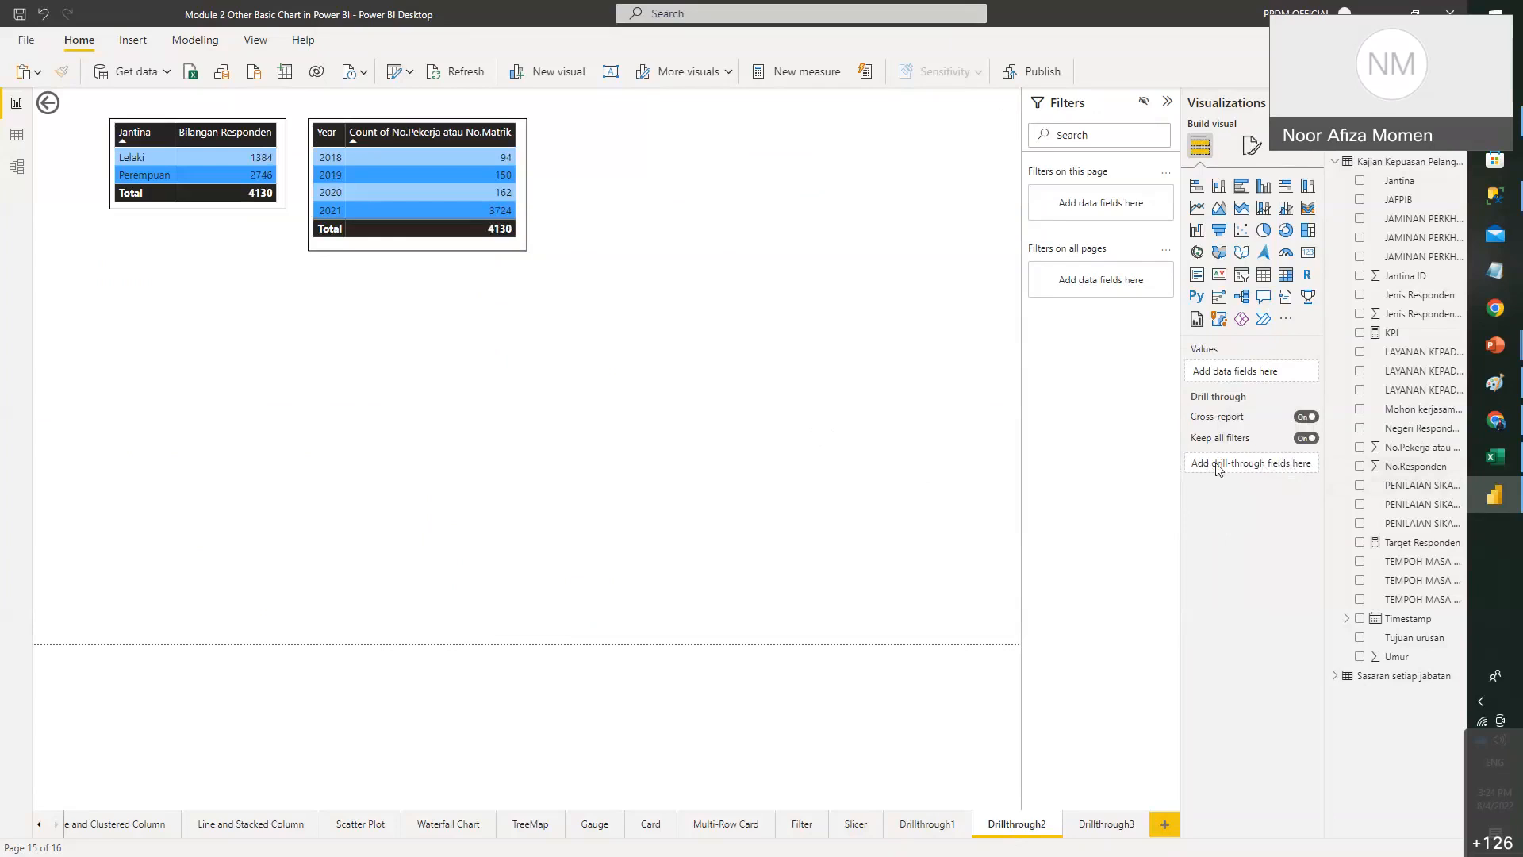
left_click(928, 824)
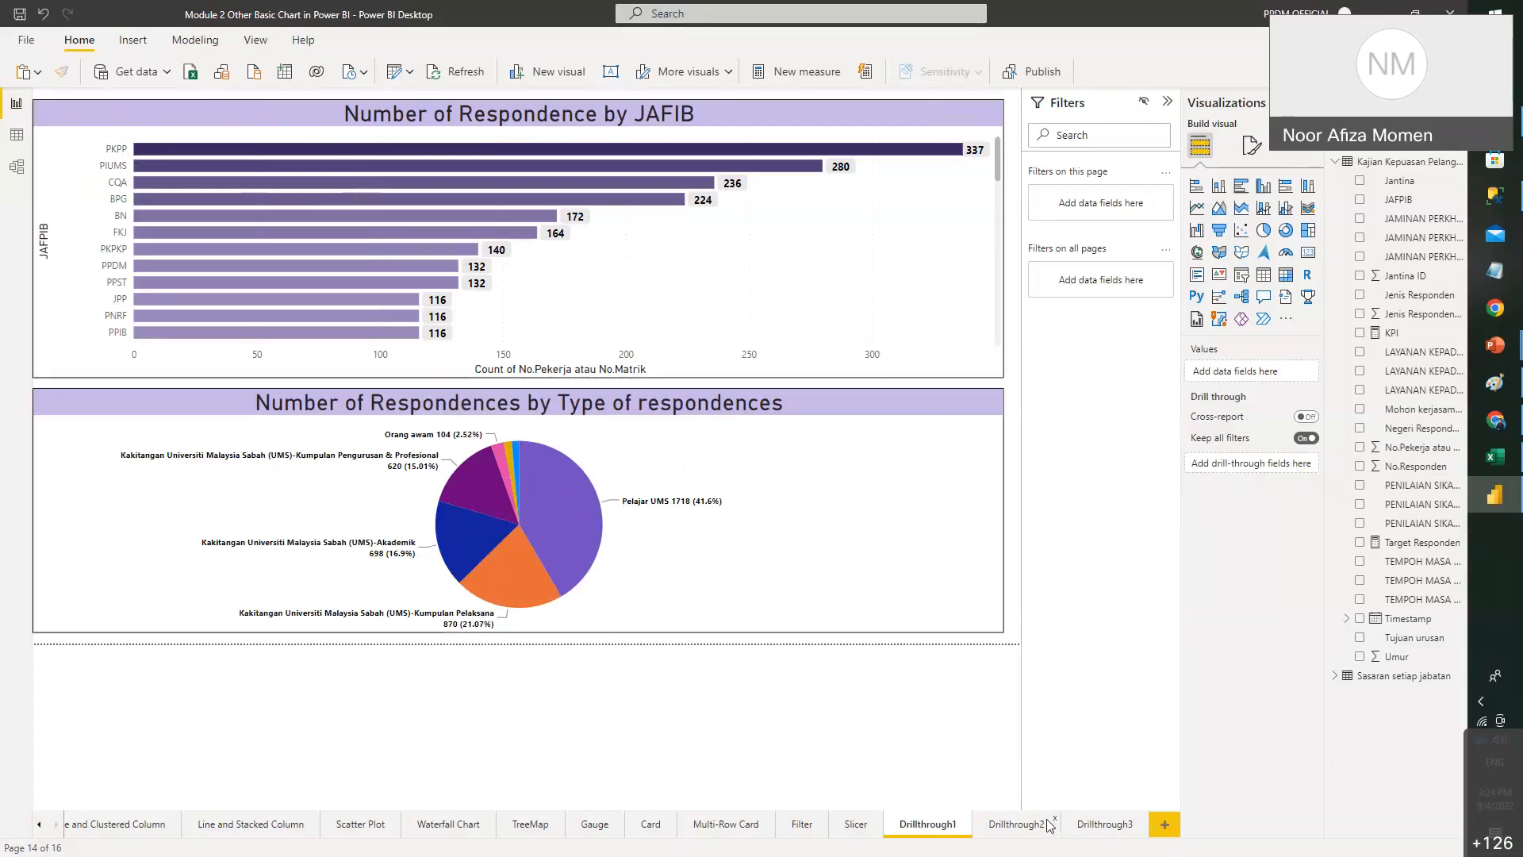
- Drag JAFPIB and Jenis Responden back into Drillthrough2's Drill through well, collapsing both value lists
left_click(1015, 824)
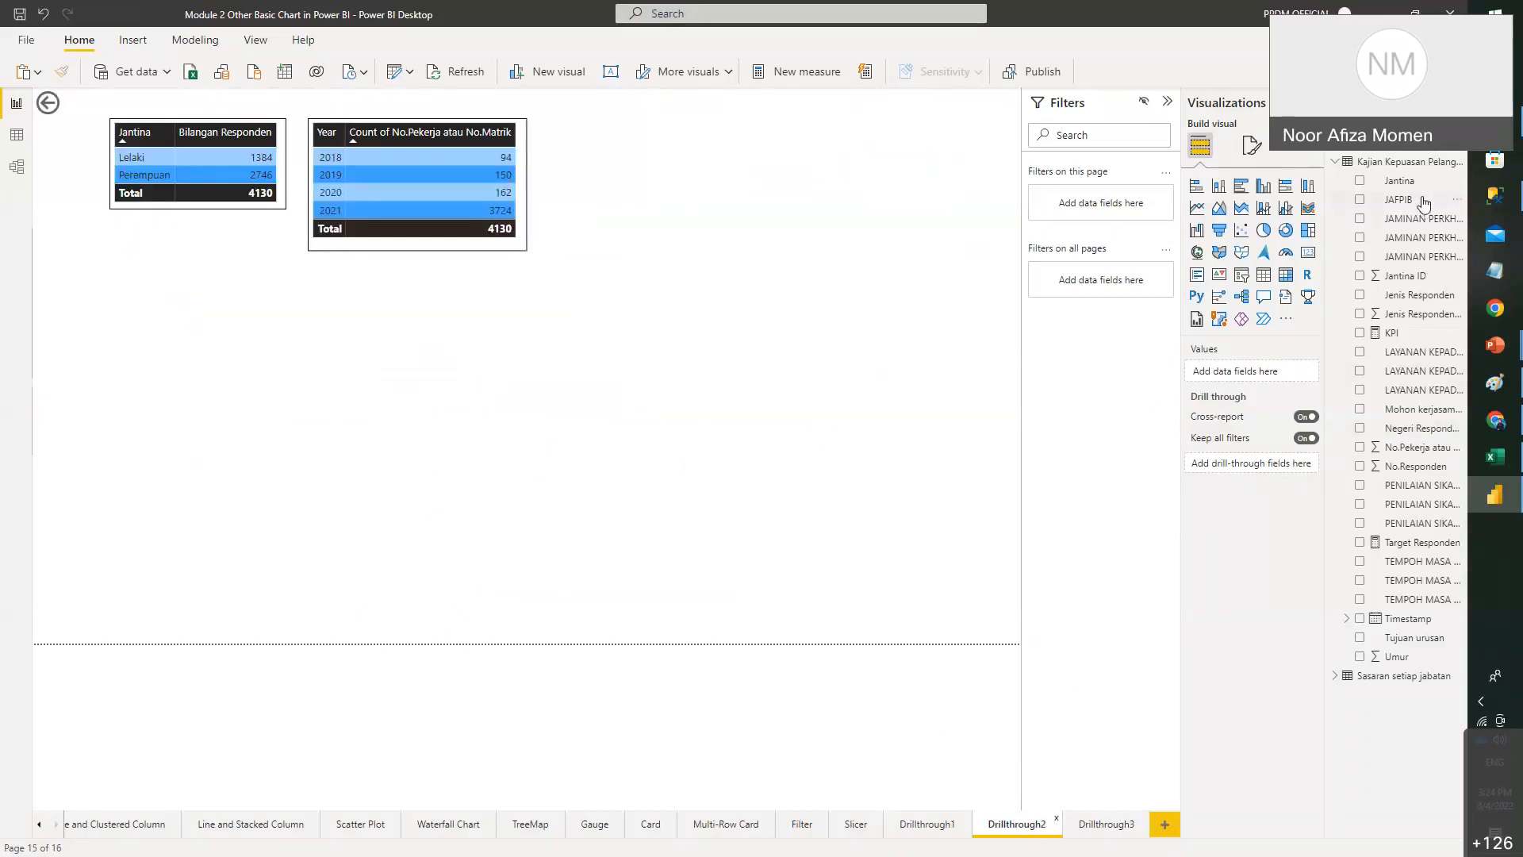
left_click_drag(1422, 202, 1285, 465)
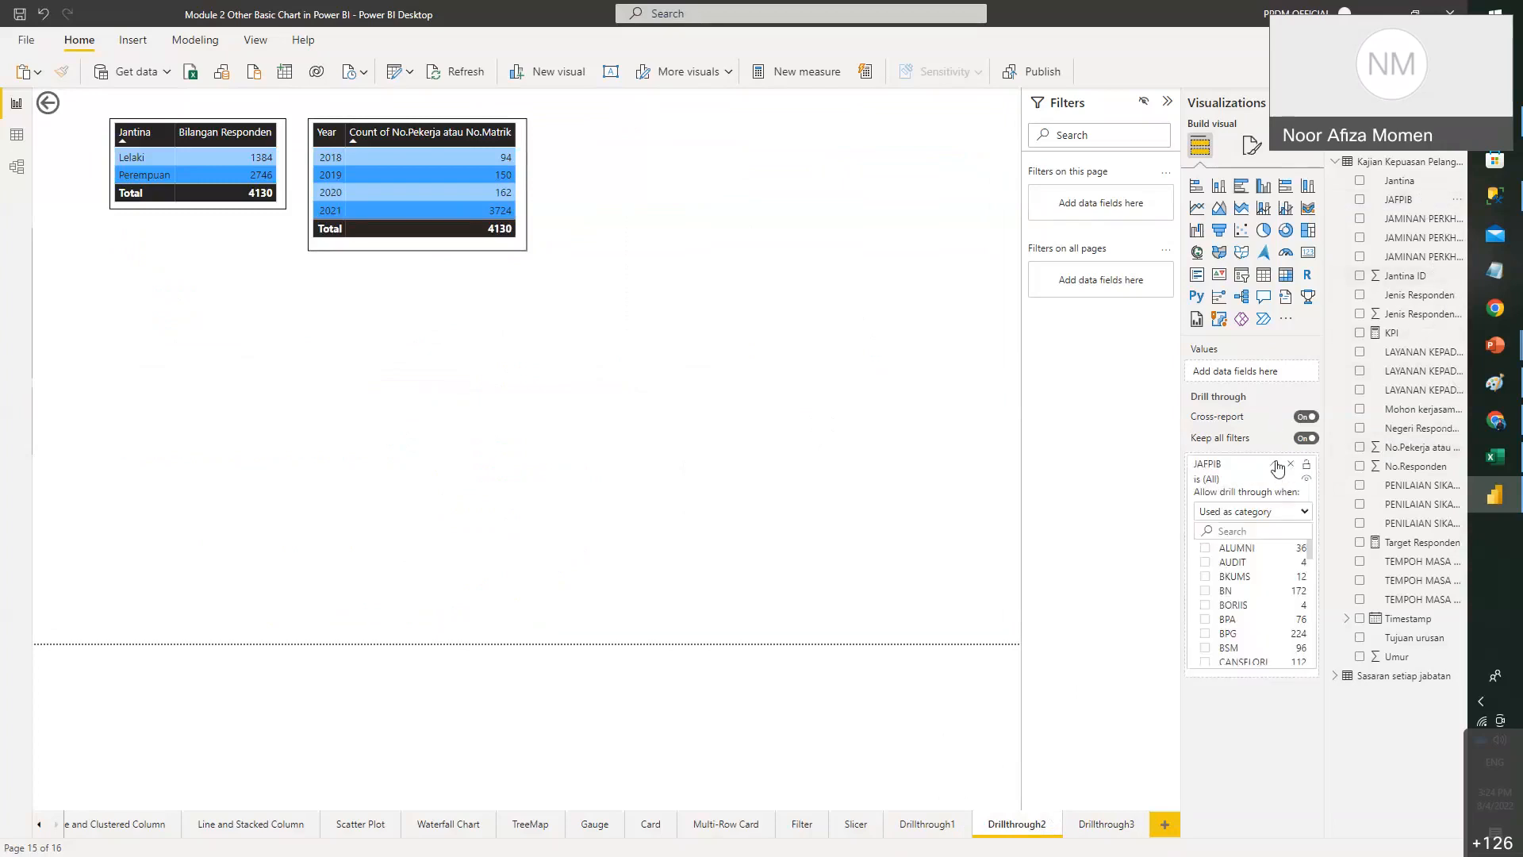
left_click(1275, 464)
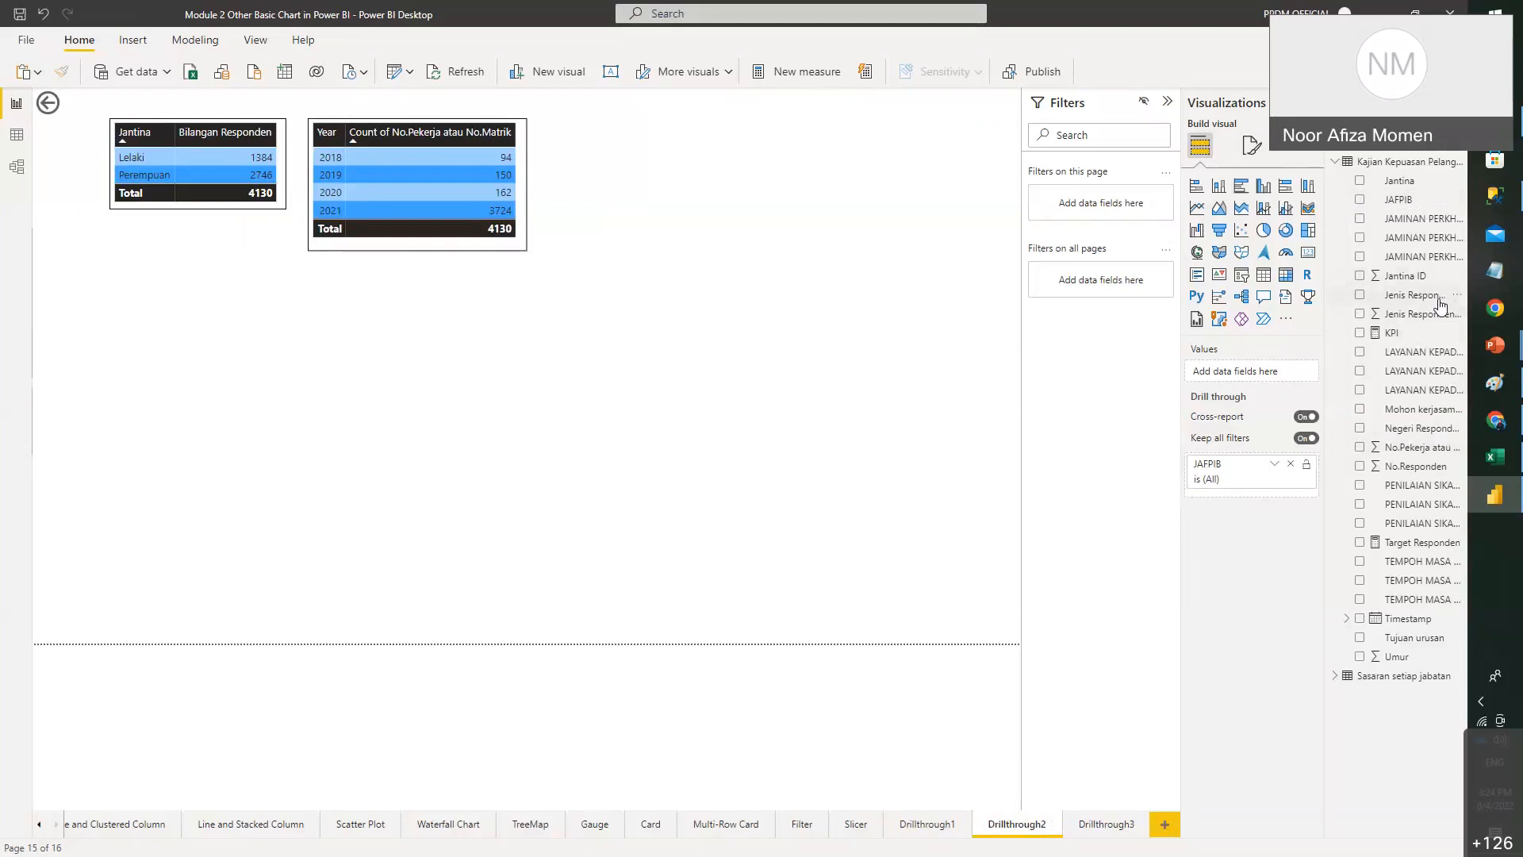
left_click_drag(1420, 295, 1293, 510)
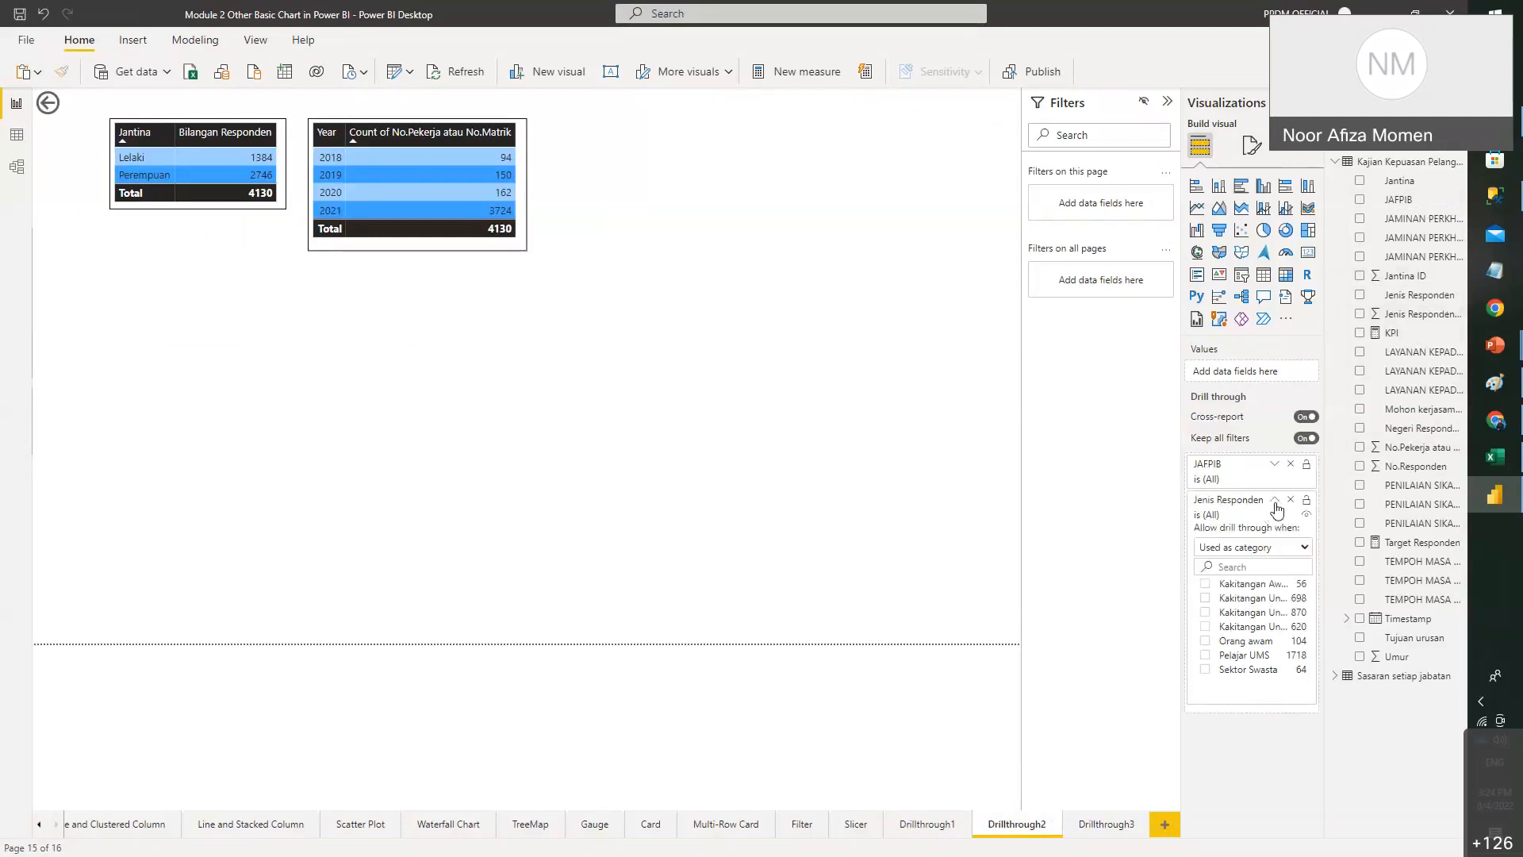
left_click(1274, 500)
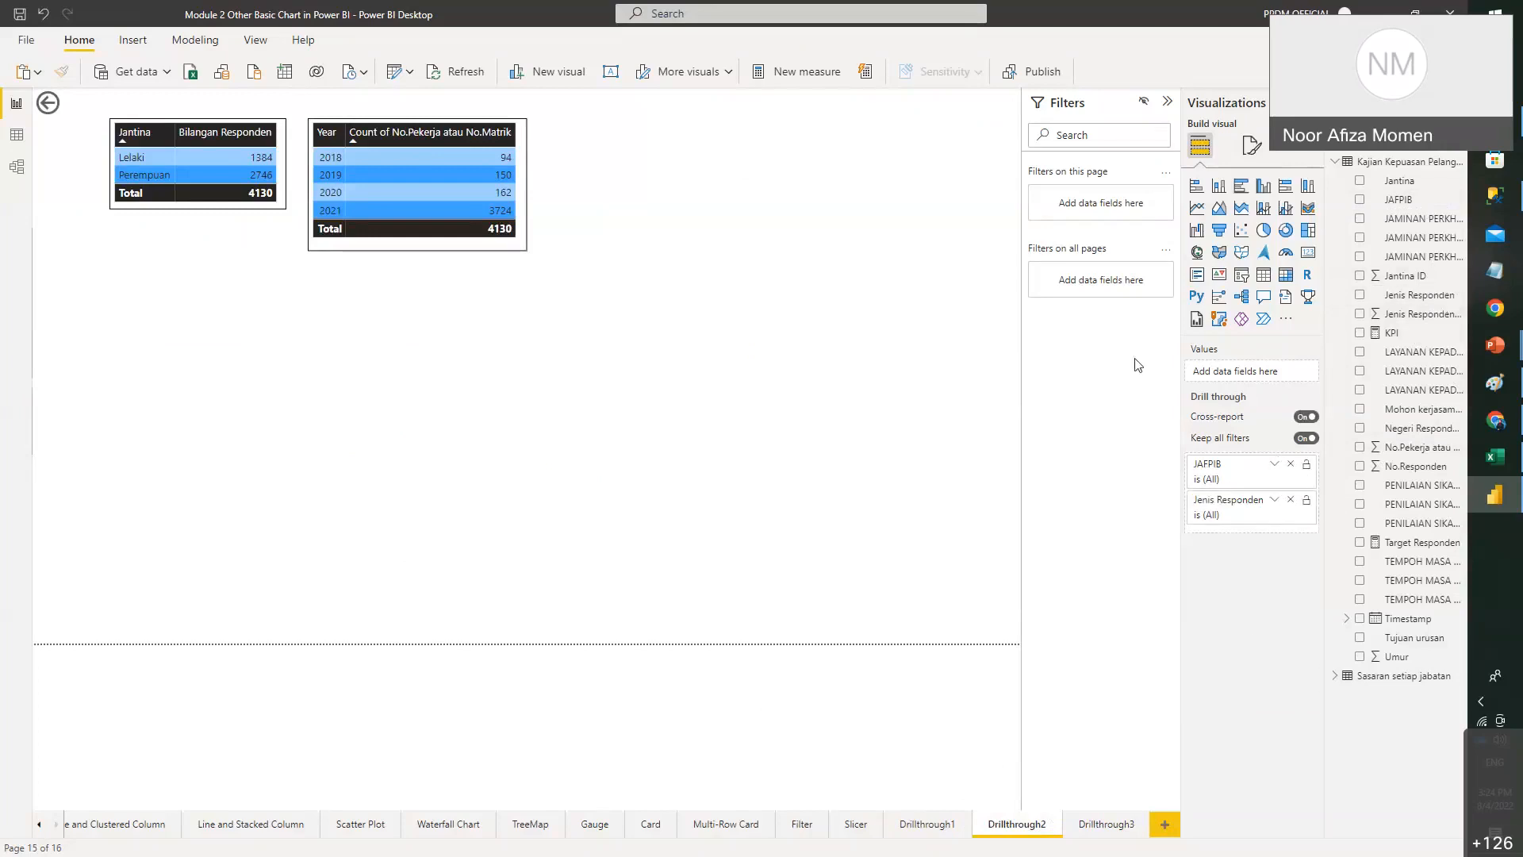
left_click(928, 826)
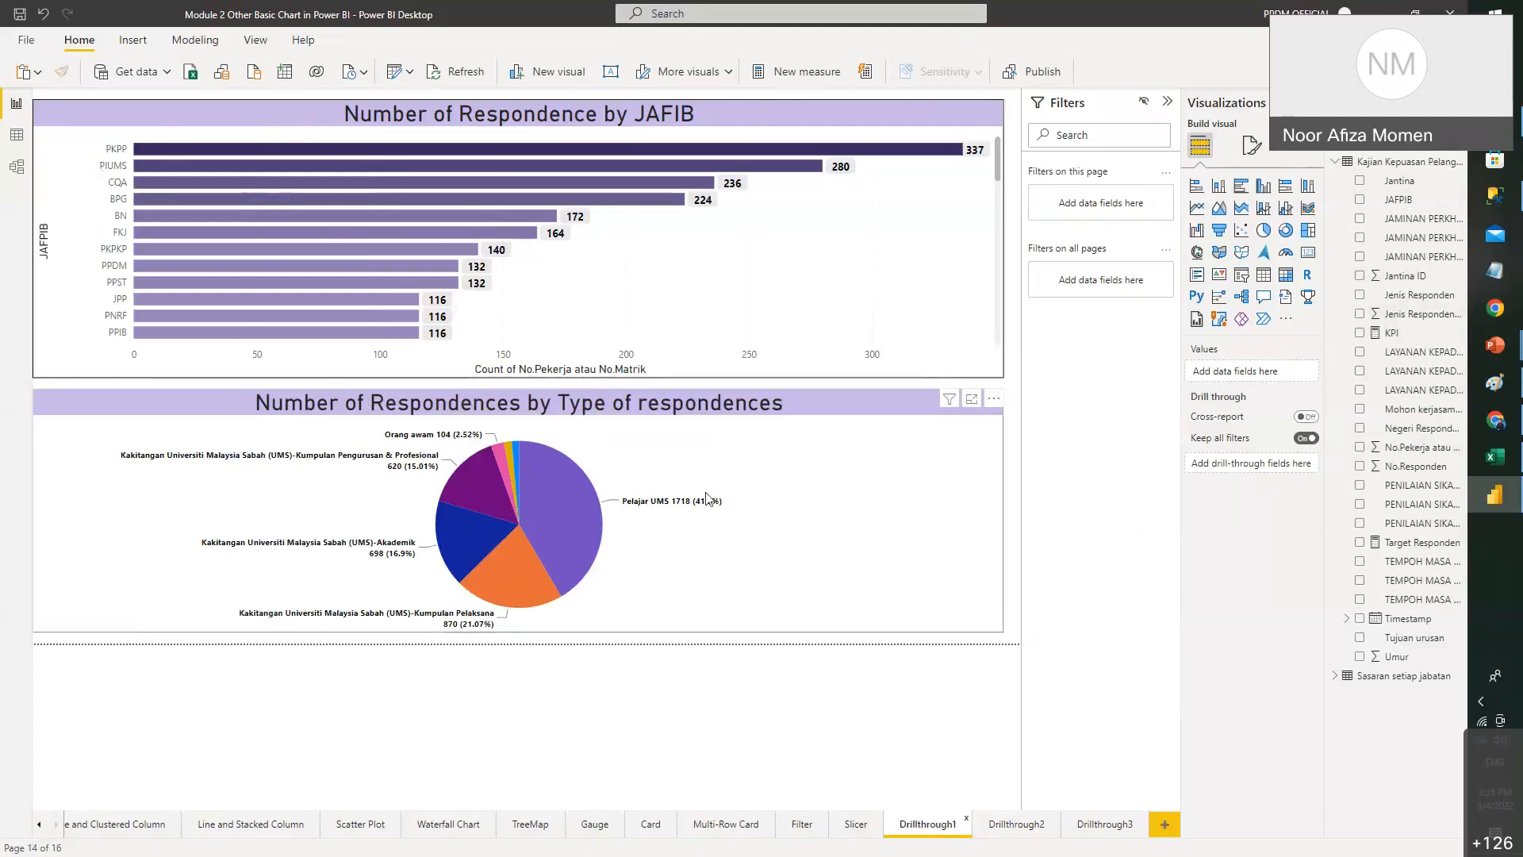
- Clear Drillthrough3's old JAFPIB and Jenis Responden fields, checking the pie chart's drill-through targets
right_click(573, 487)
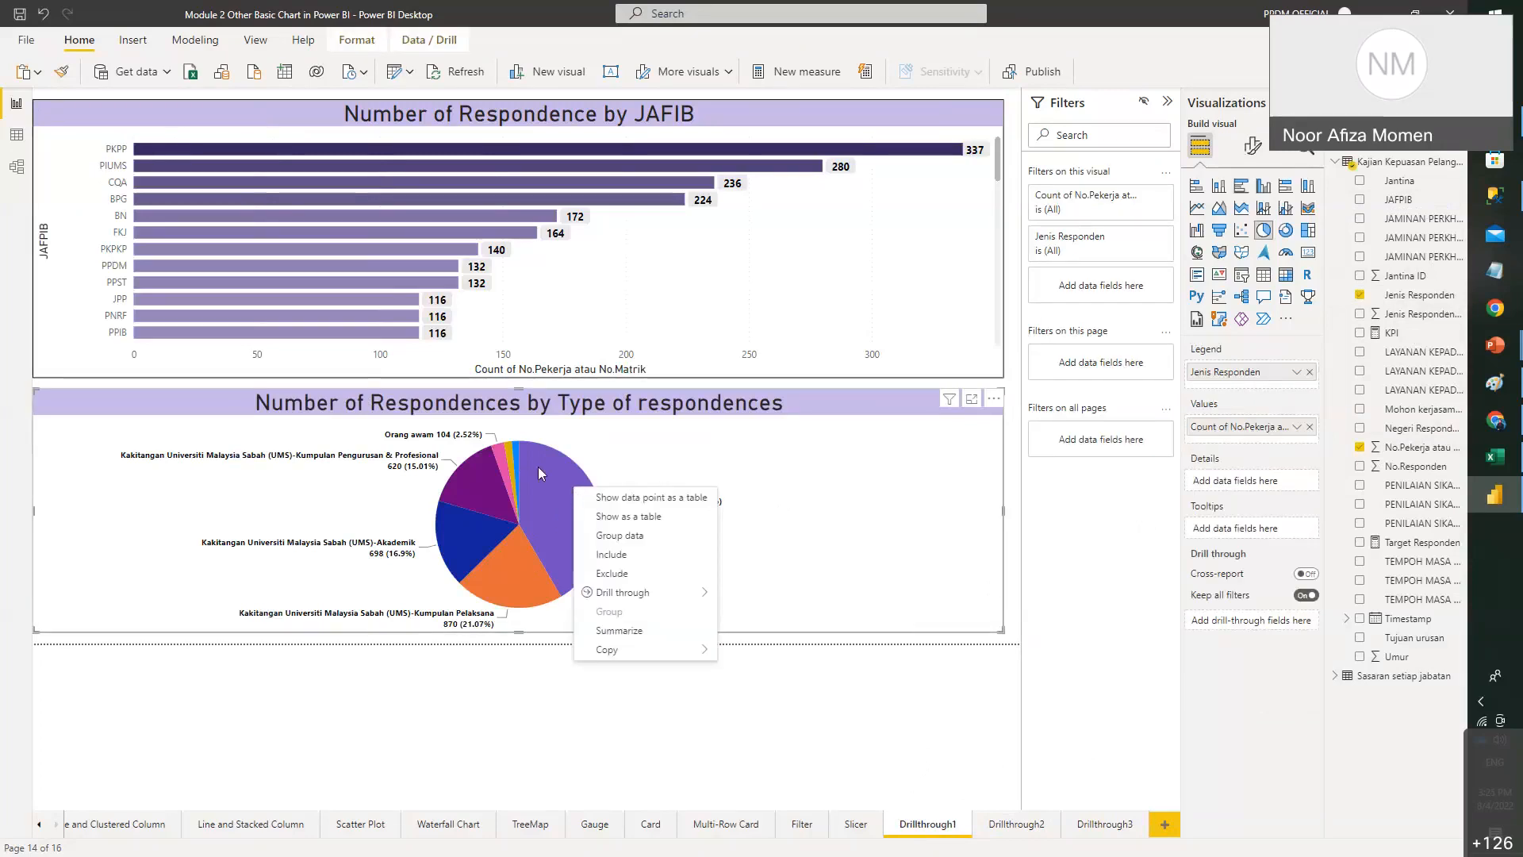
mouse_move(690, 595)
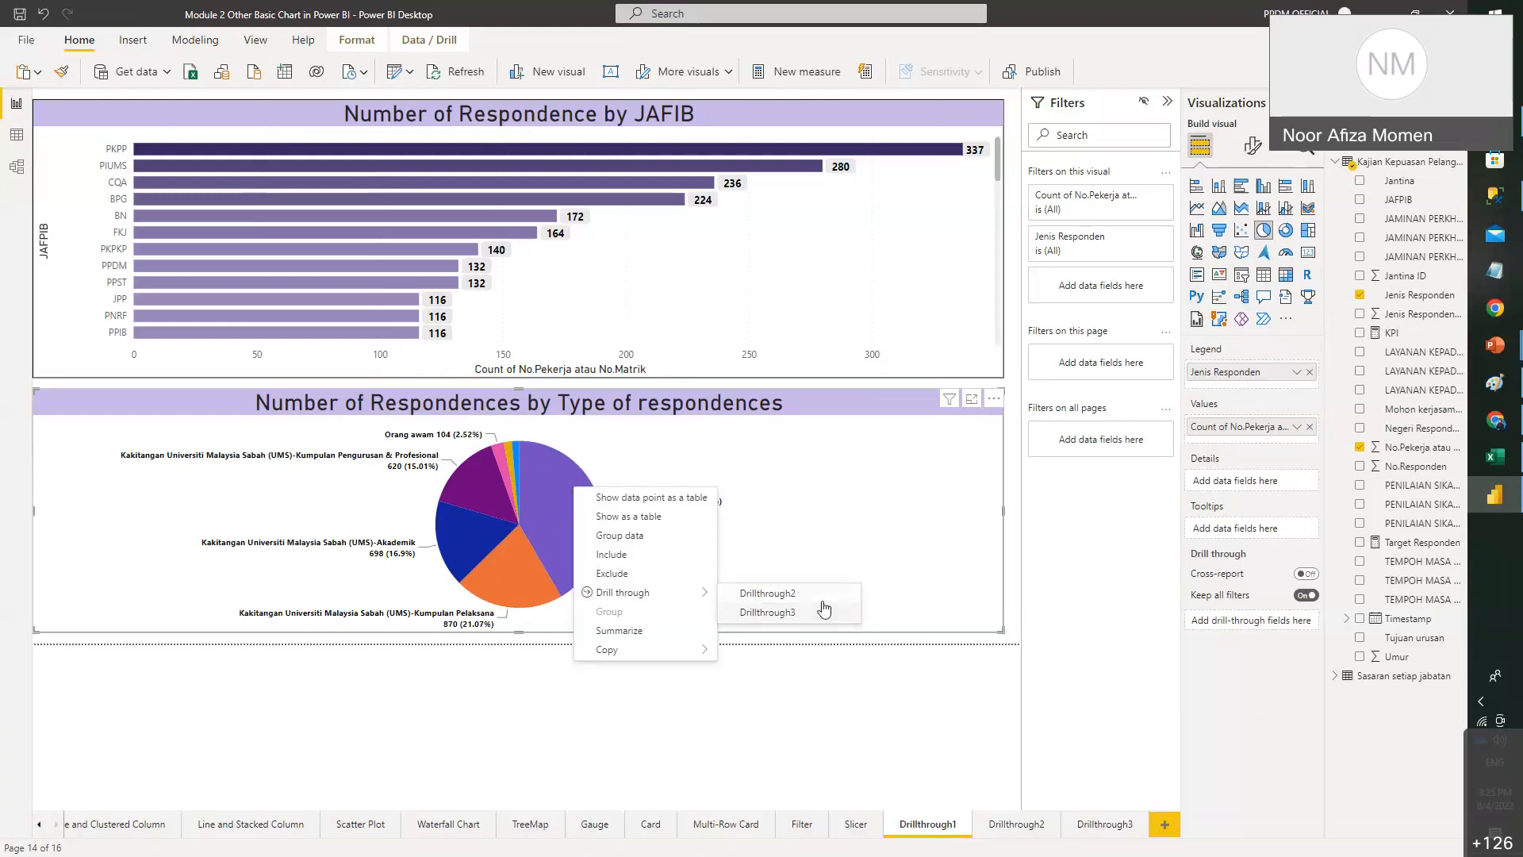
left_click(956, 616)
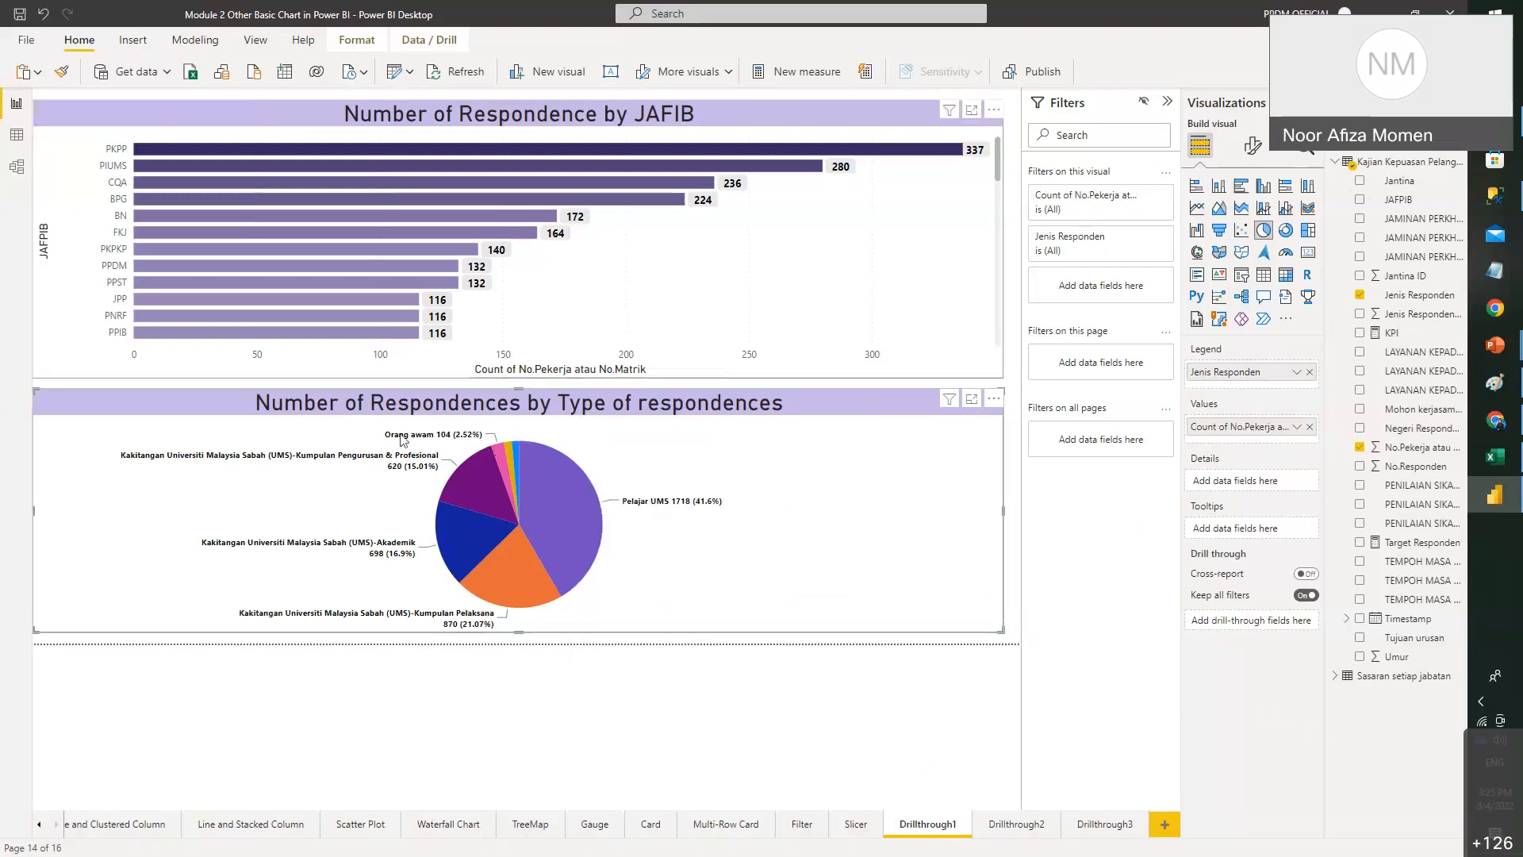
left_click(1114, 827)
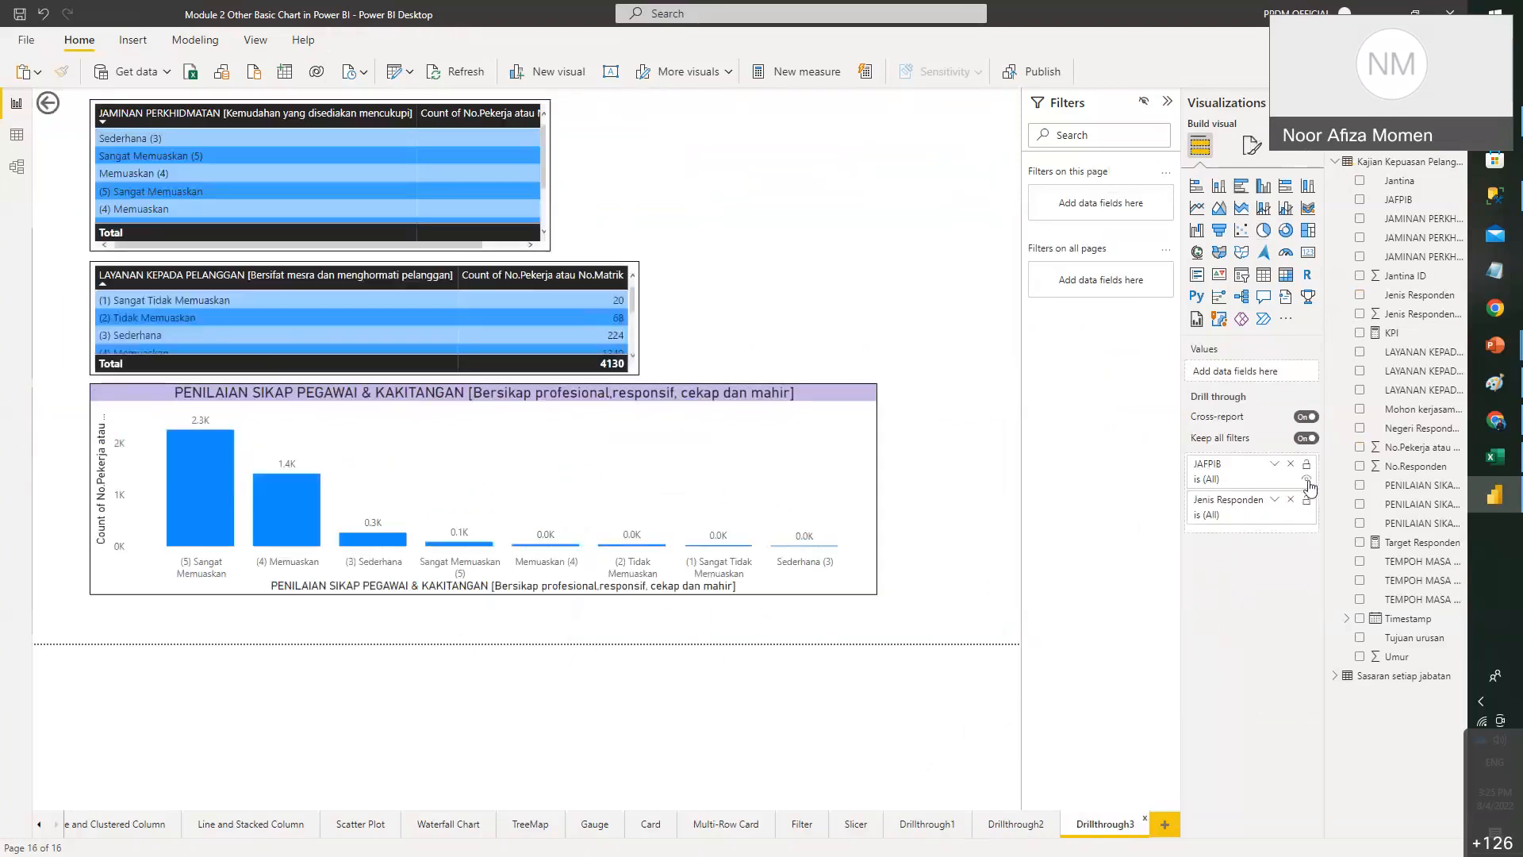
left_click(1290, 463)
left_click(1291, 464)
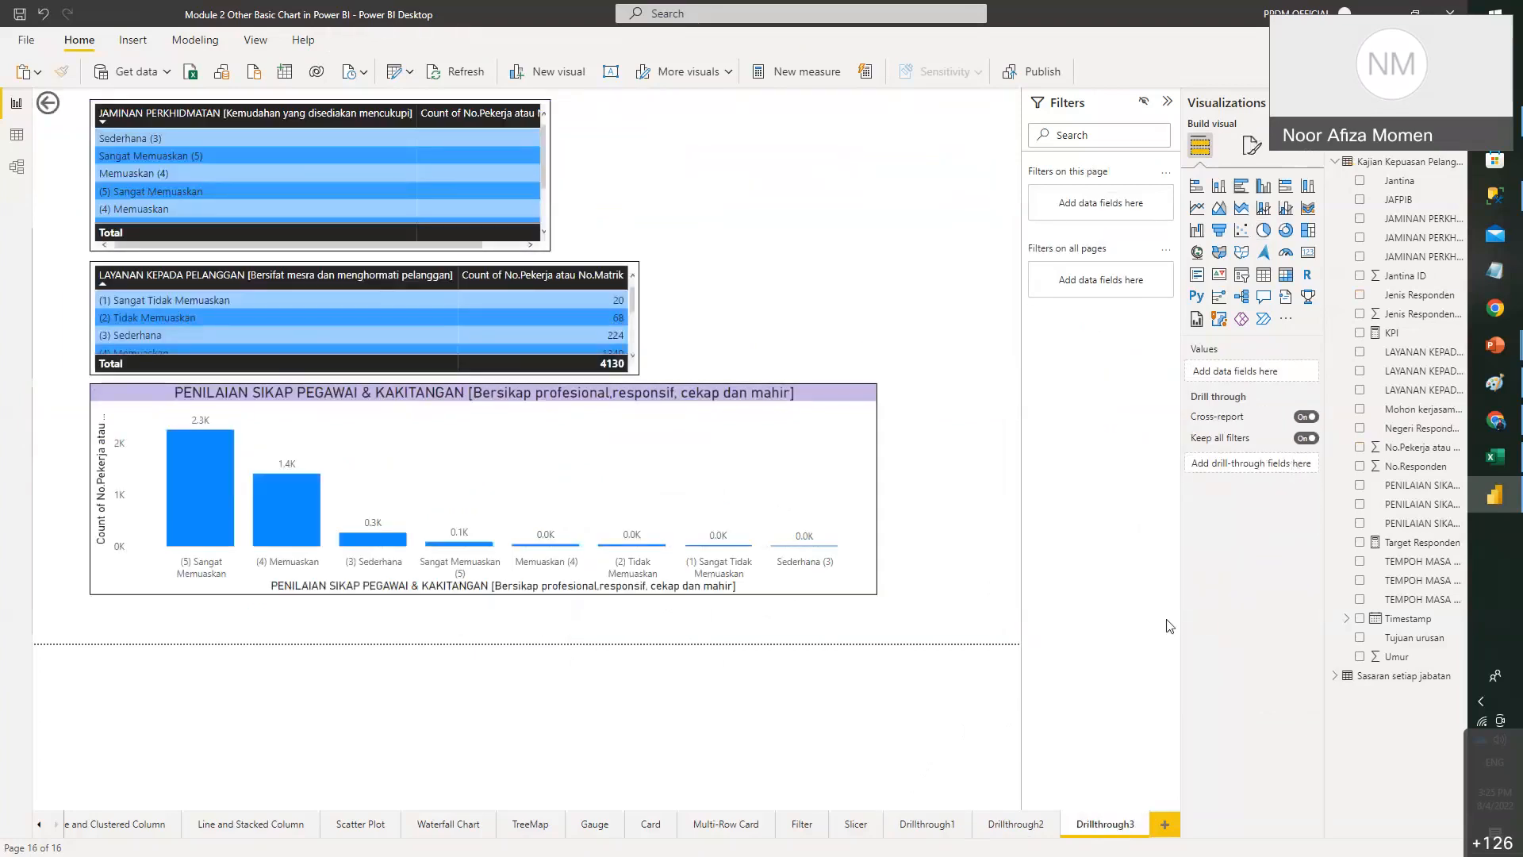
left_click(903, 827)
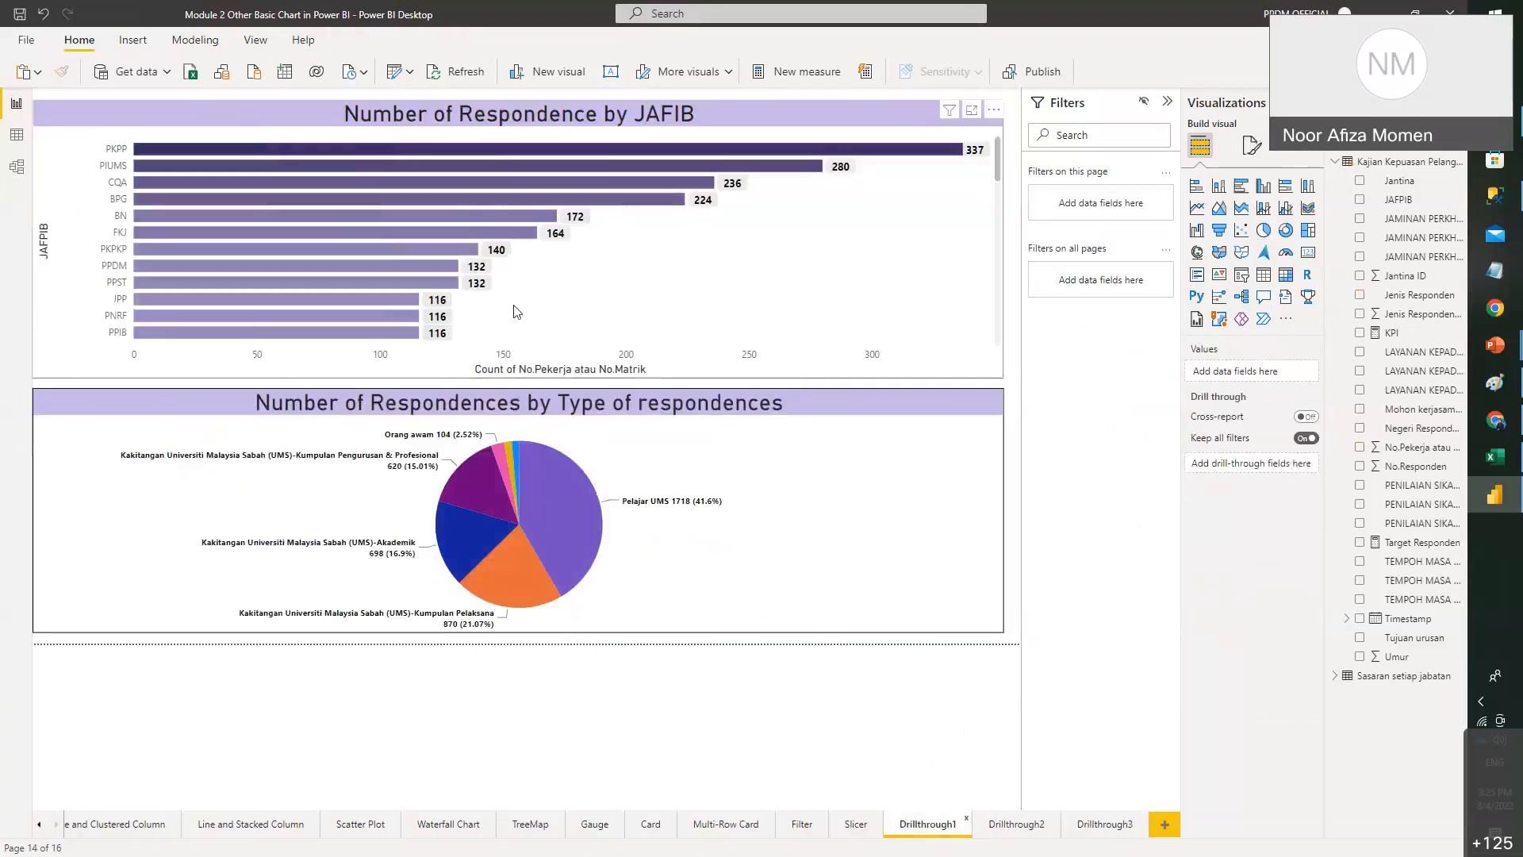
right_click(536, 479)
mouse_move(665, 585)
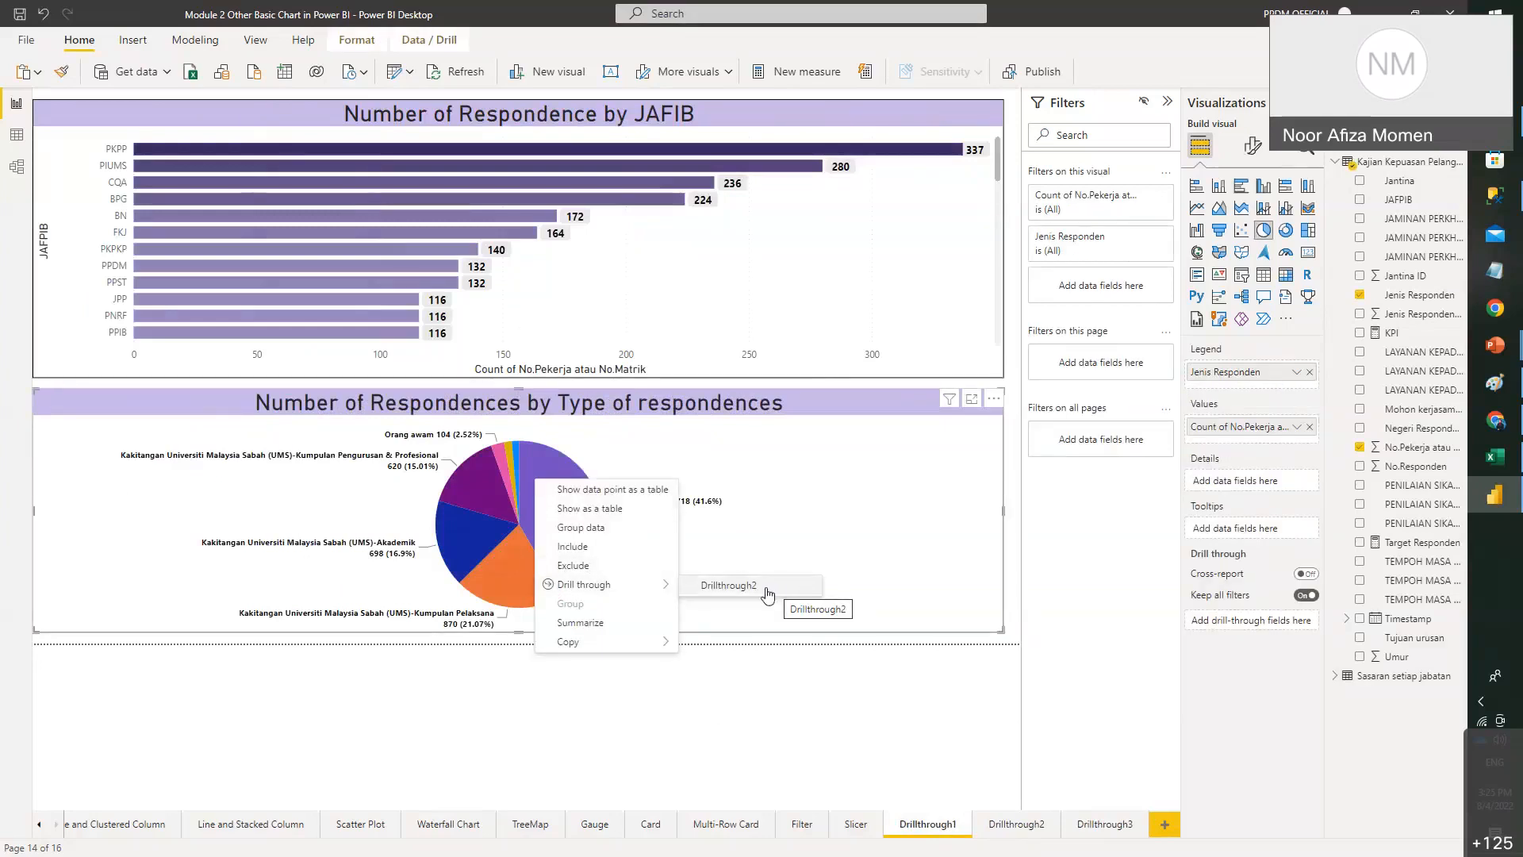
- Add JAFPIB, Jenis Responden and Jantina as Drillthrough3's drill-through fields
left_click(1127, 827)
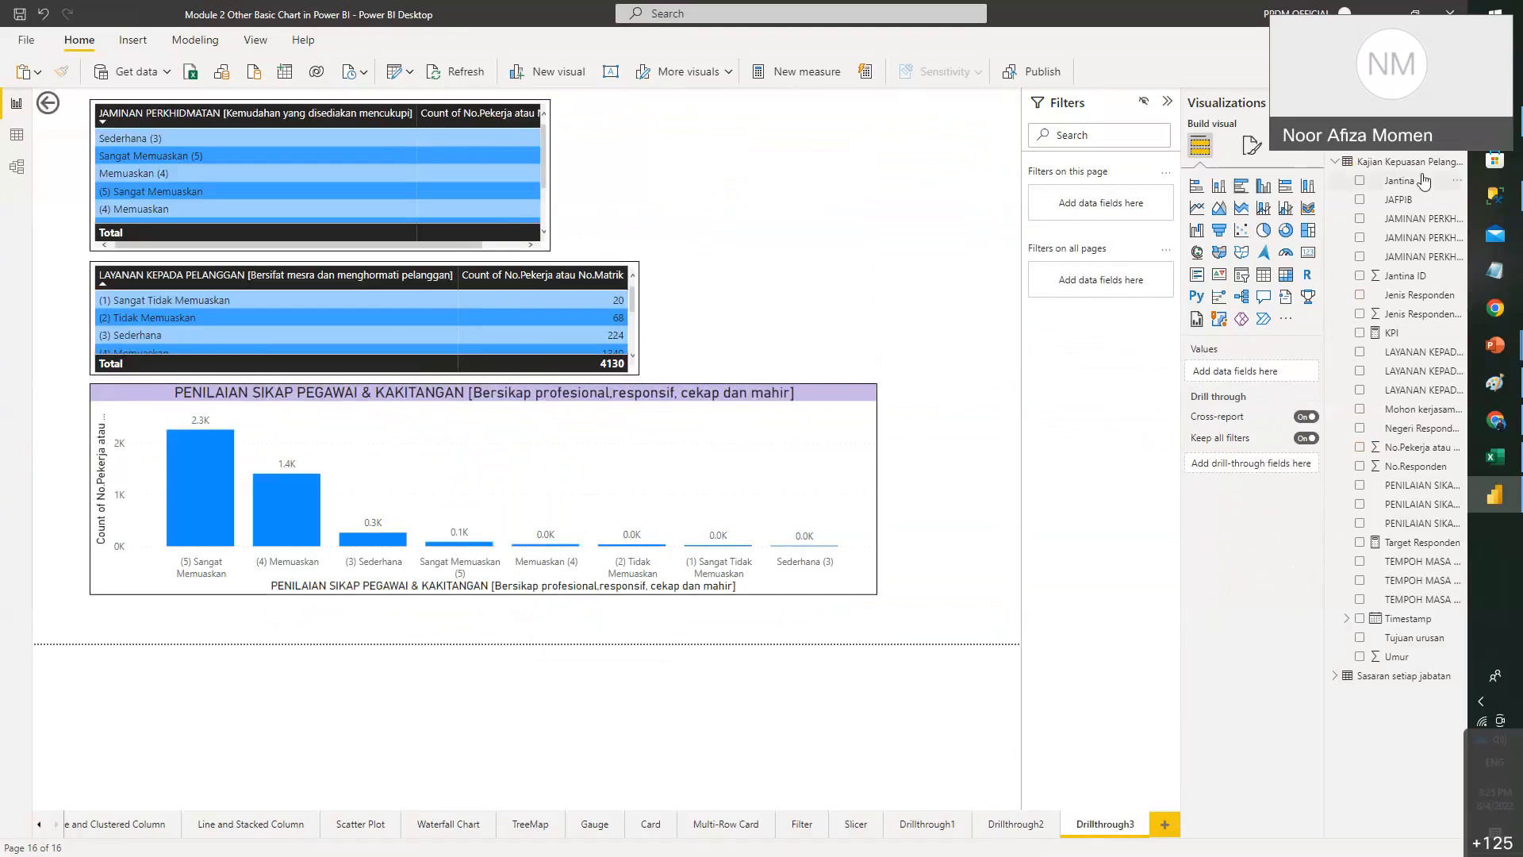
left_click_drag(1428, 200, 1251, 464)
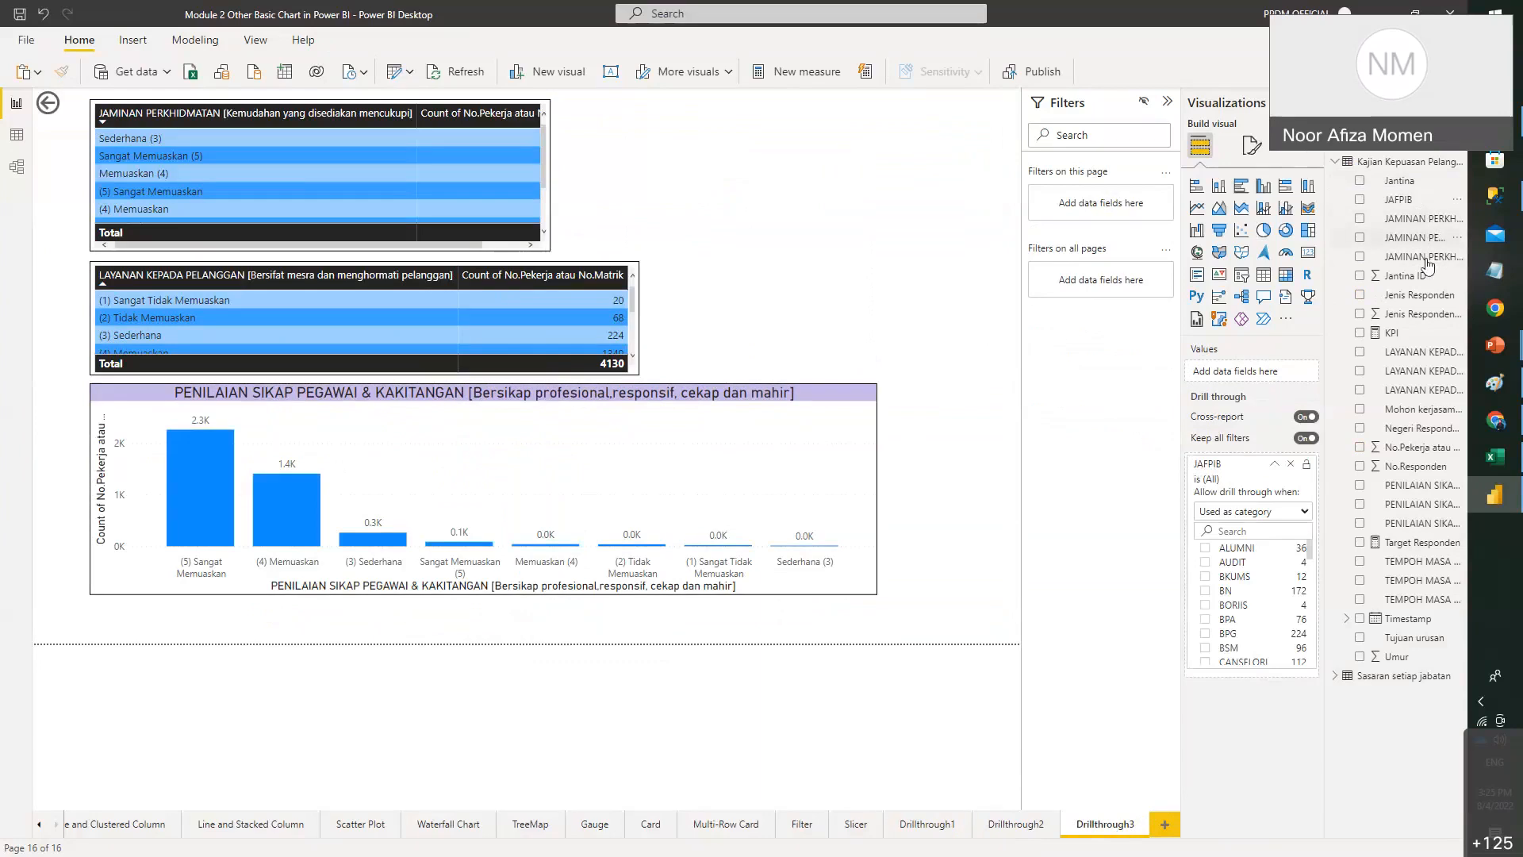
left_click(1276, 465)
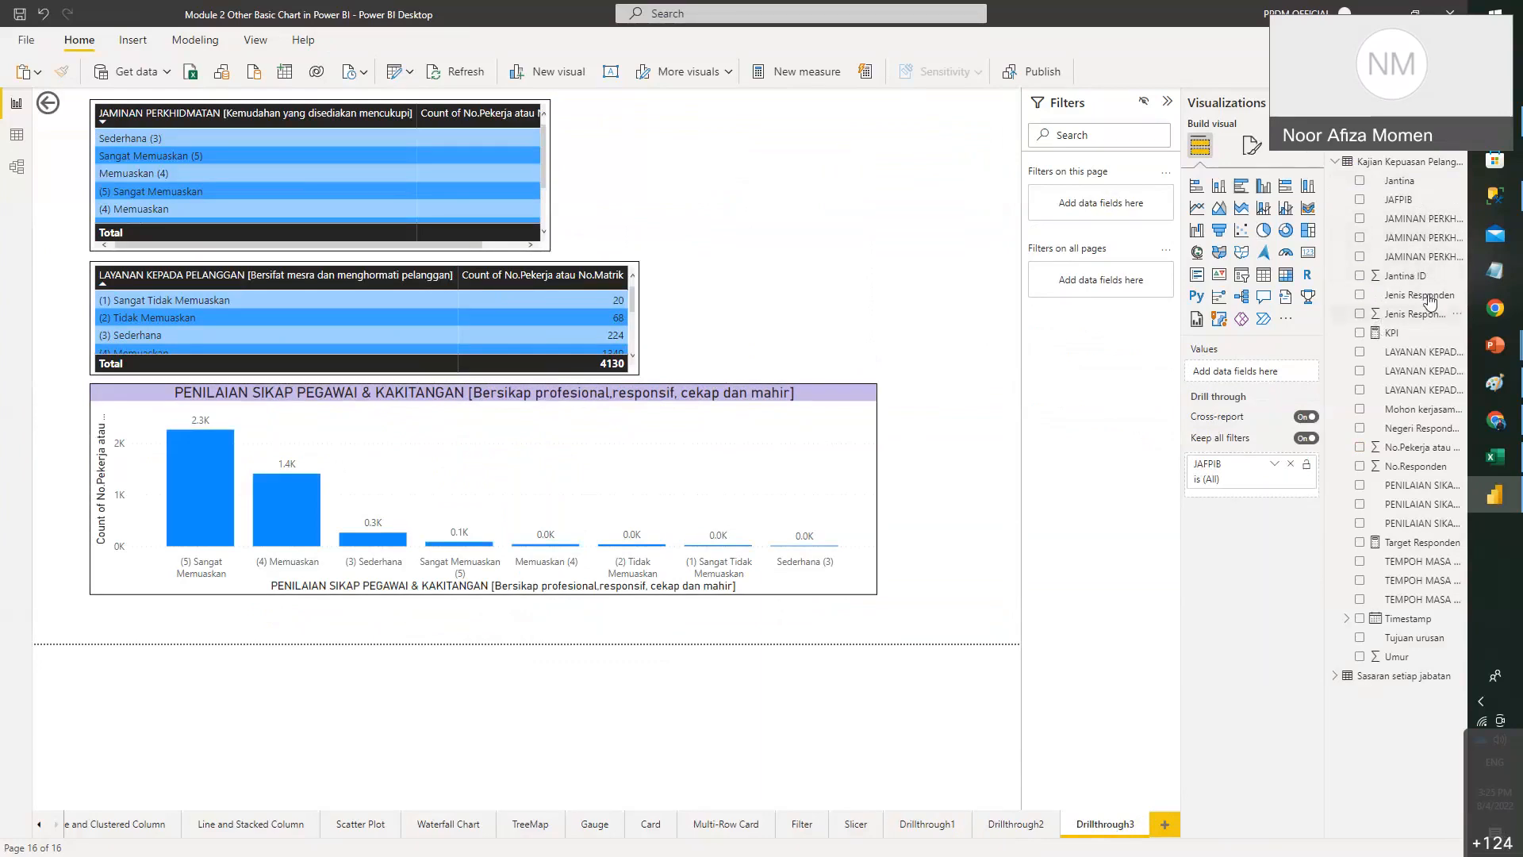
left_click_drag(1428, 301, 1251, 500)
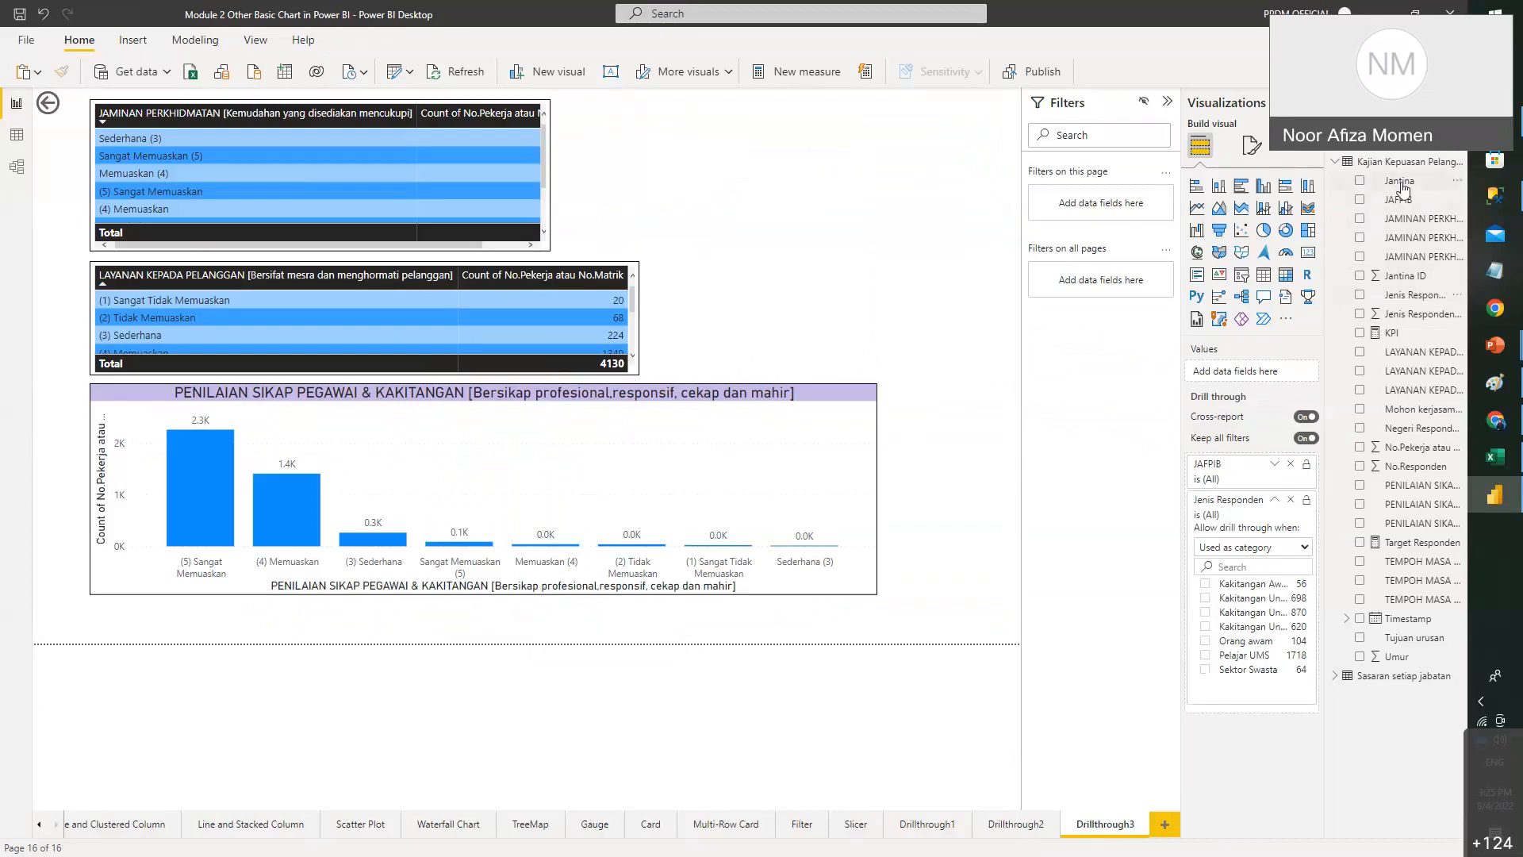
left_click_drag(1402, 189, 1251, 698)
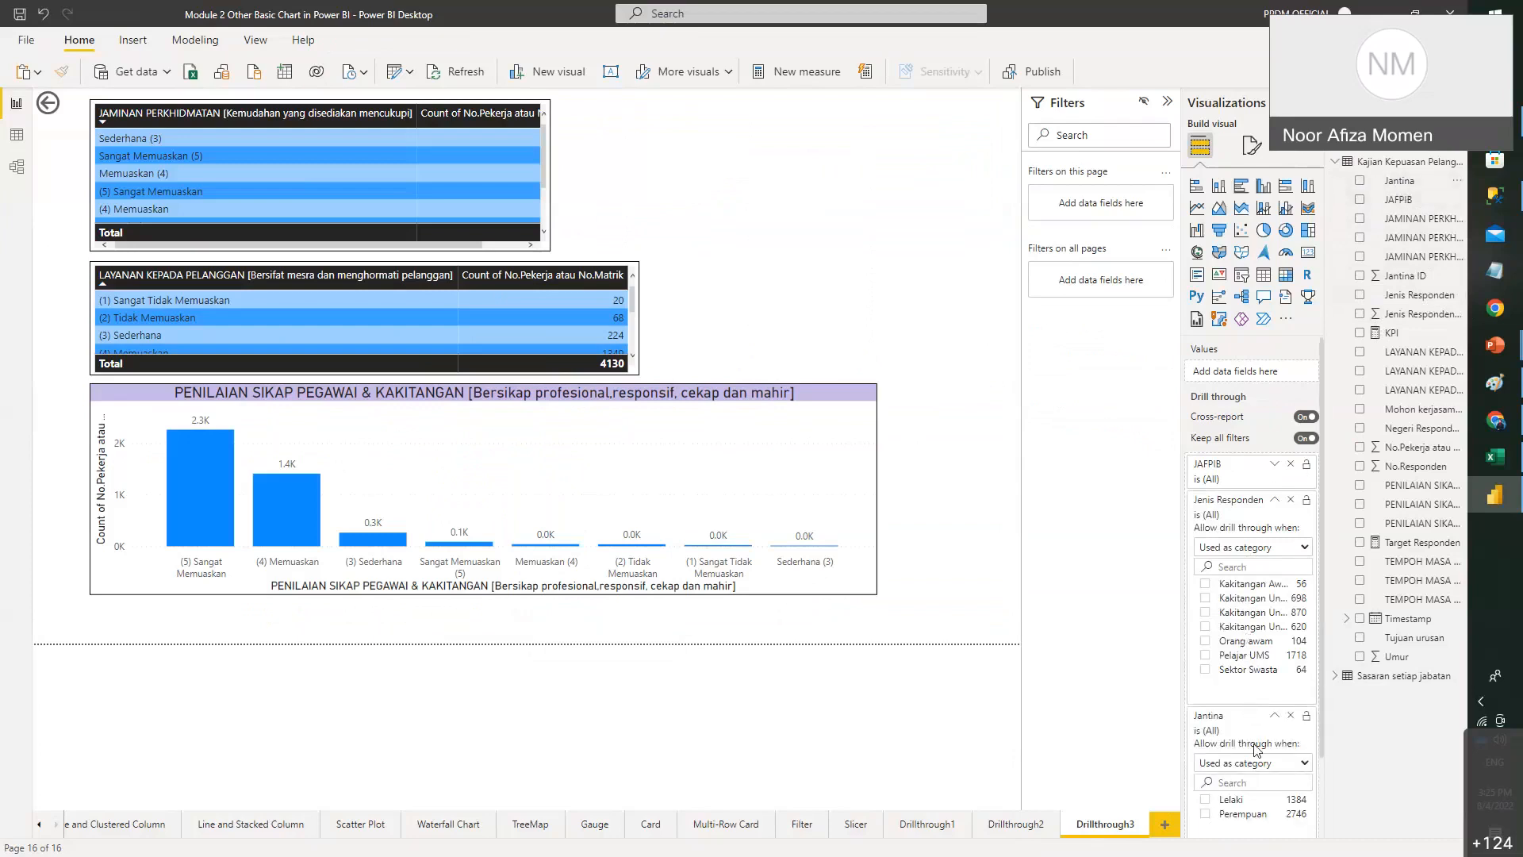
left_click(1009, 827)
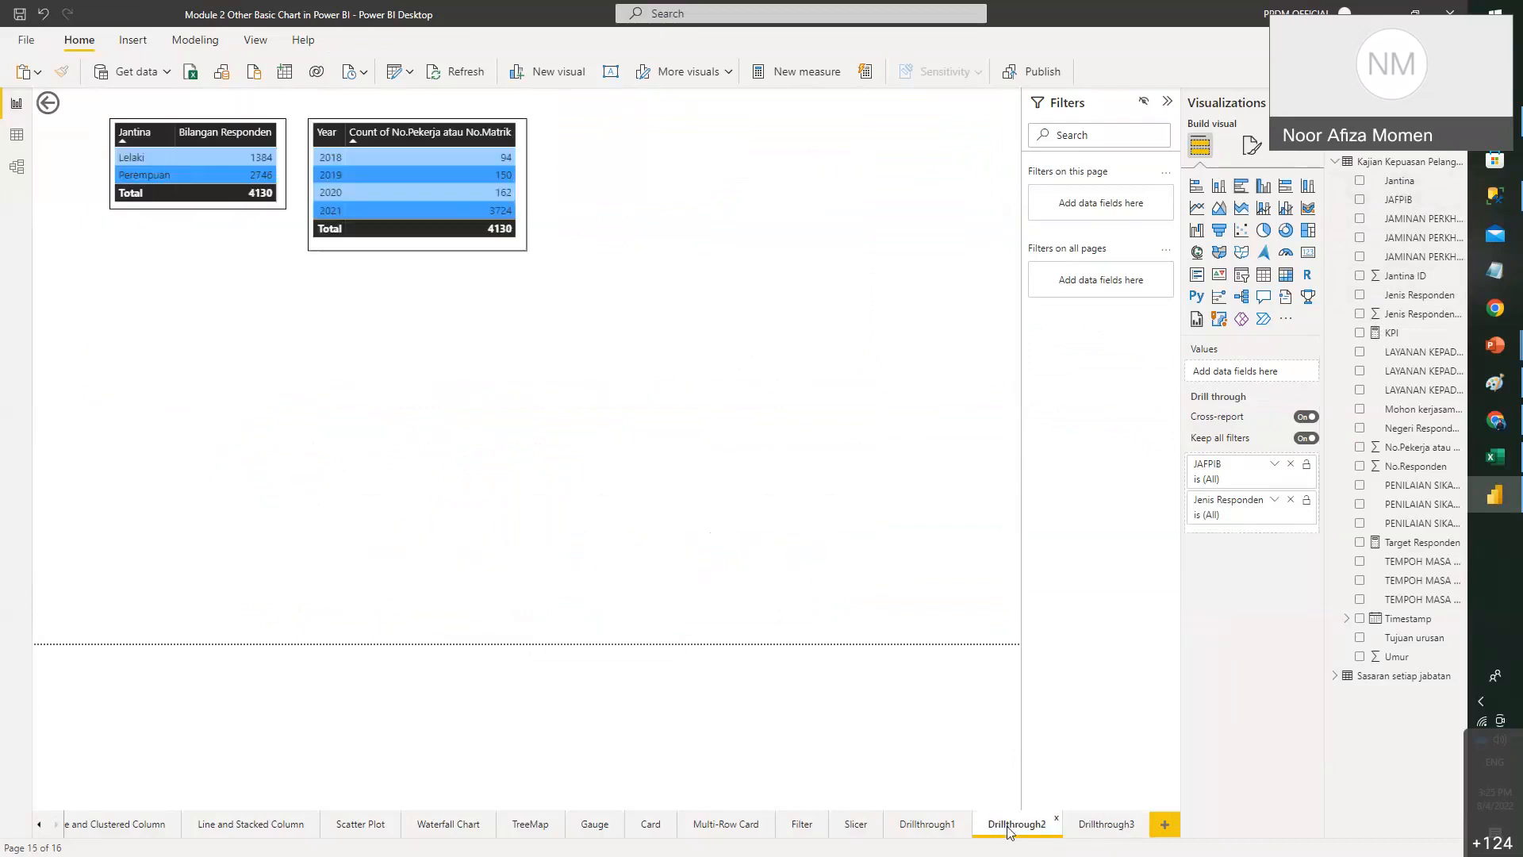
- Drill through from the Lelaki row to the Drillthrough3 page
right_click(203, 158)
mouse_move(332, 236)
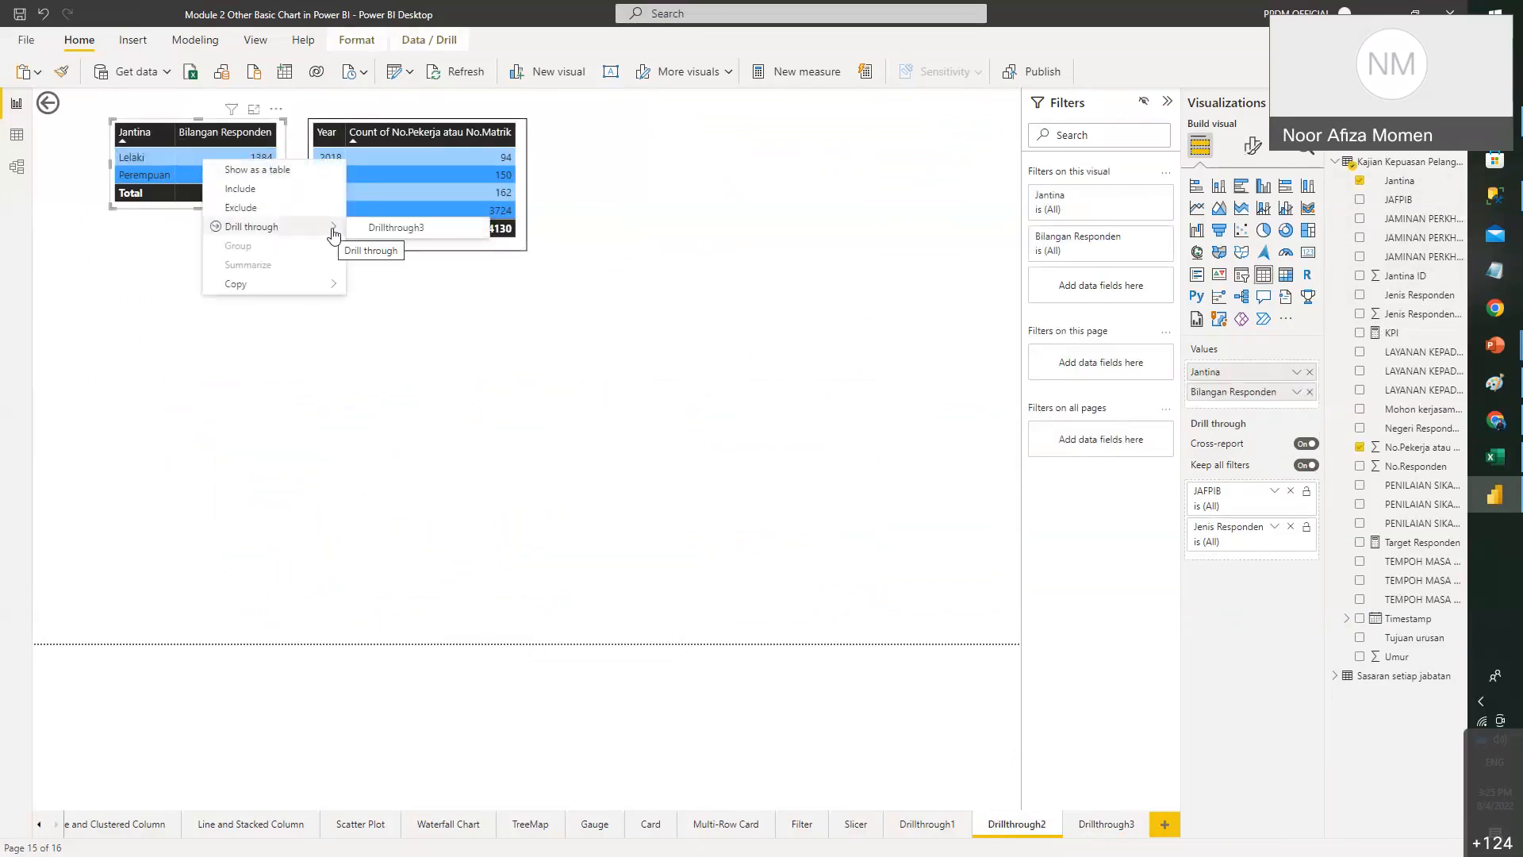
left_click(453, 236)
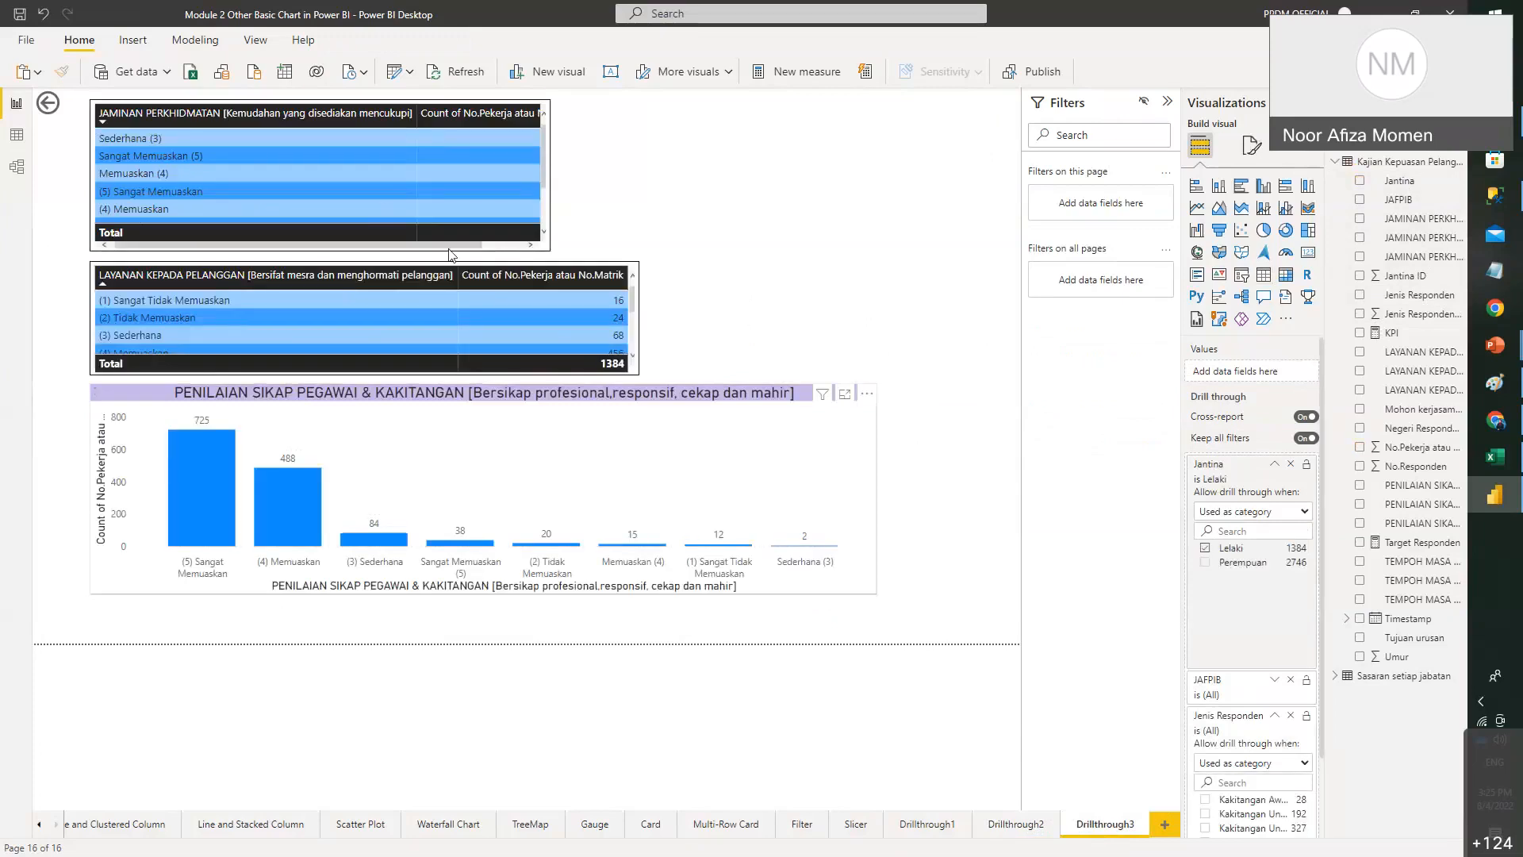
- Widen the JAMINAN PERKHIDMATAN table so its counts show, then return to Drillthrough1
left_click(545, 196)
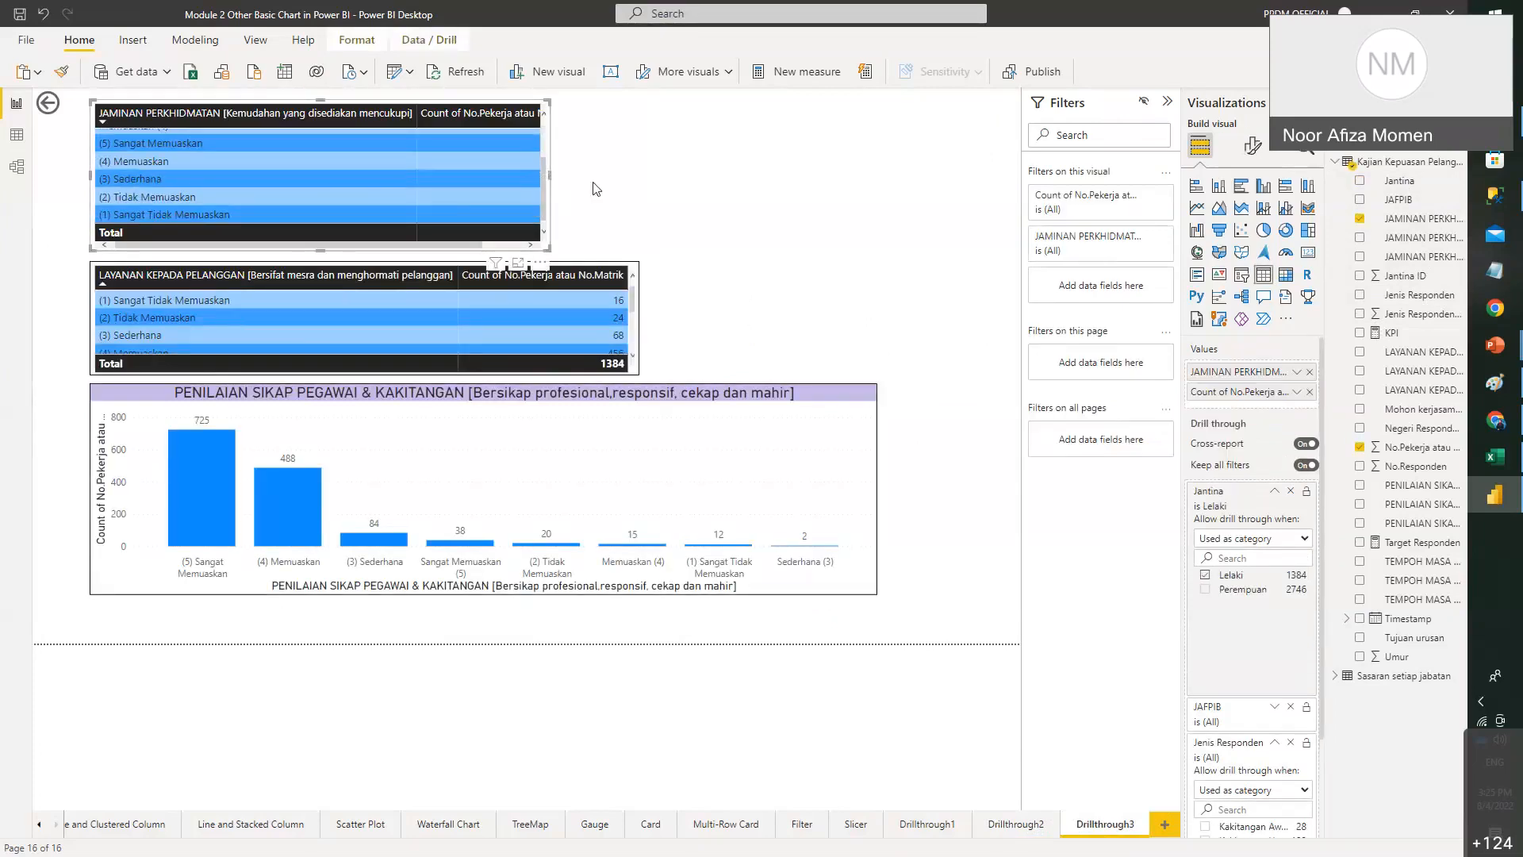
left_click_drag(549, 177, 825, 224)
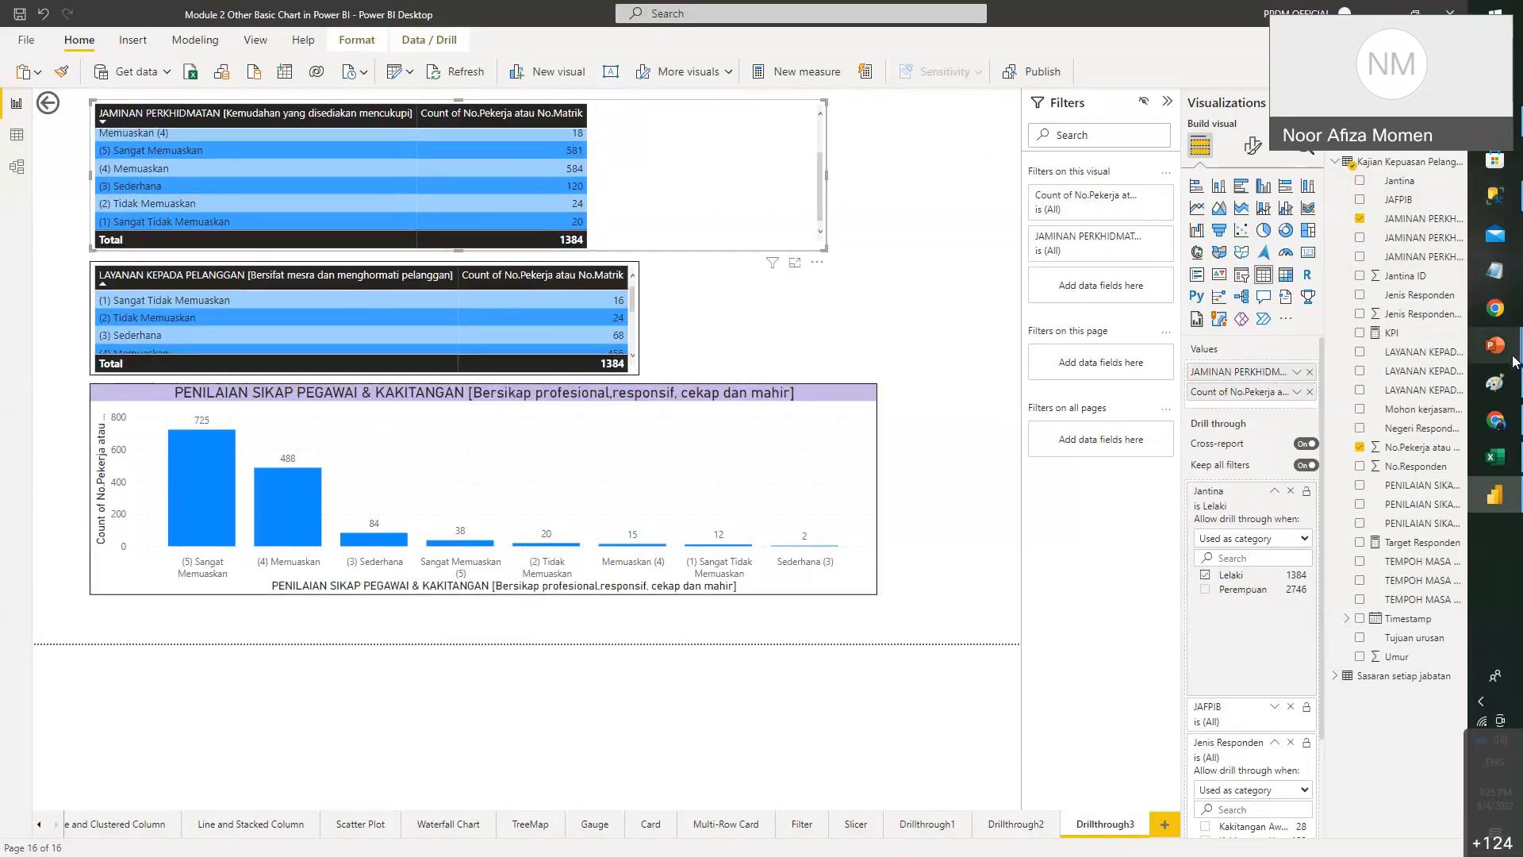
mouse_move(1512, 358)
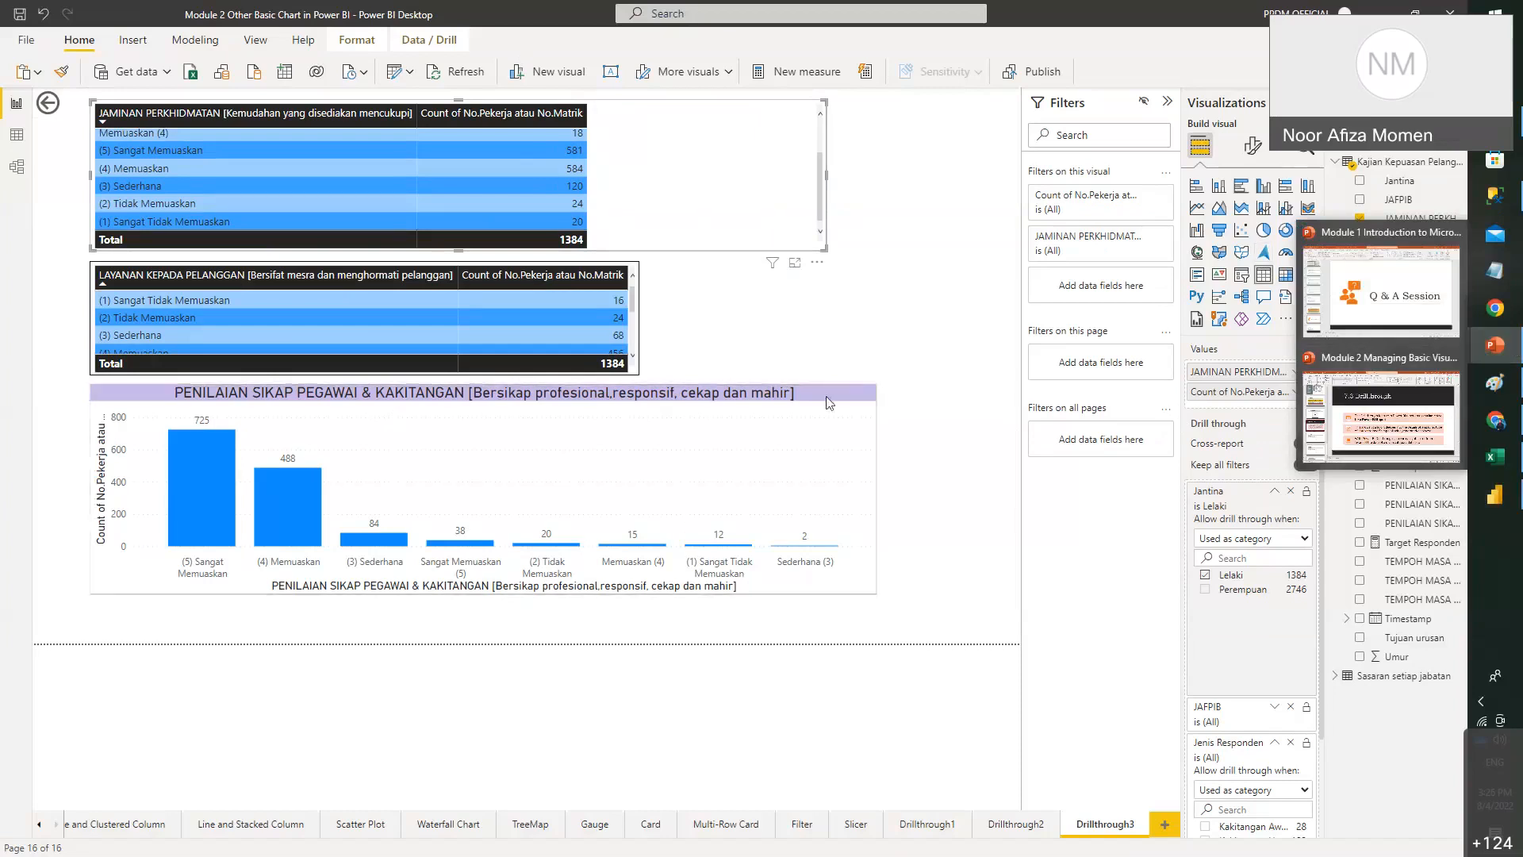
left_click(946, 681)
left_click(1018, 827)
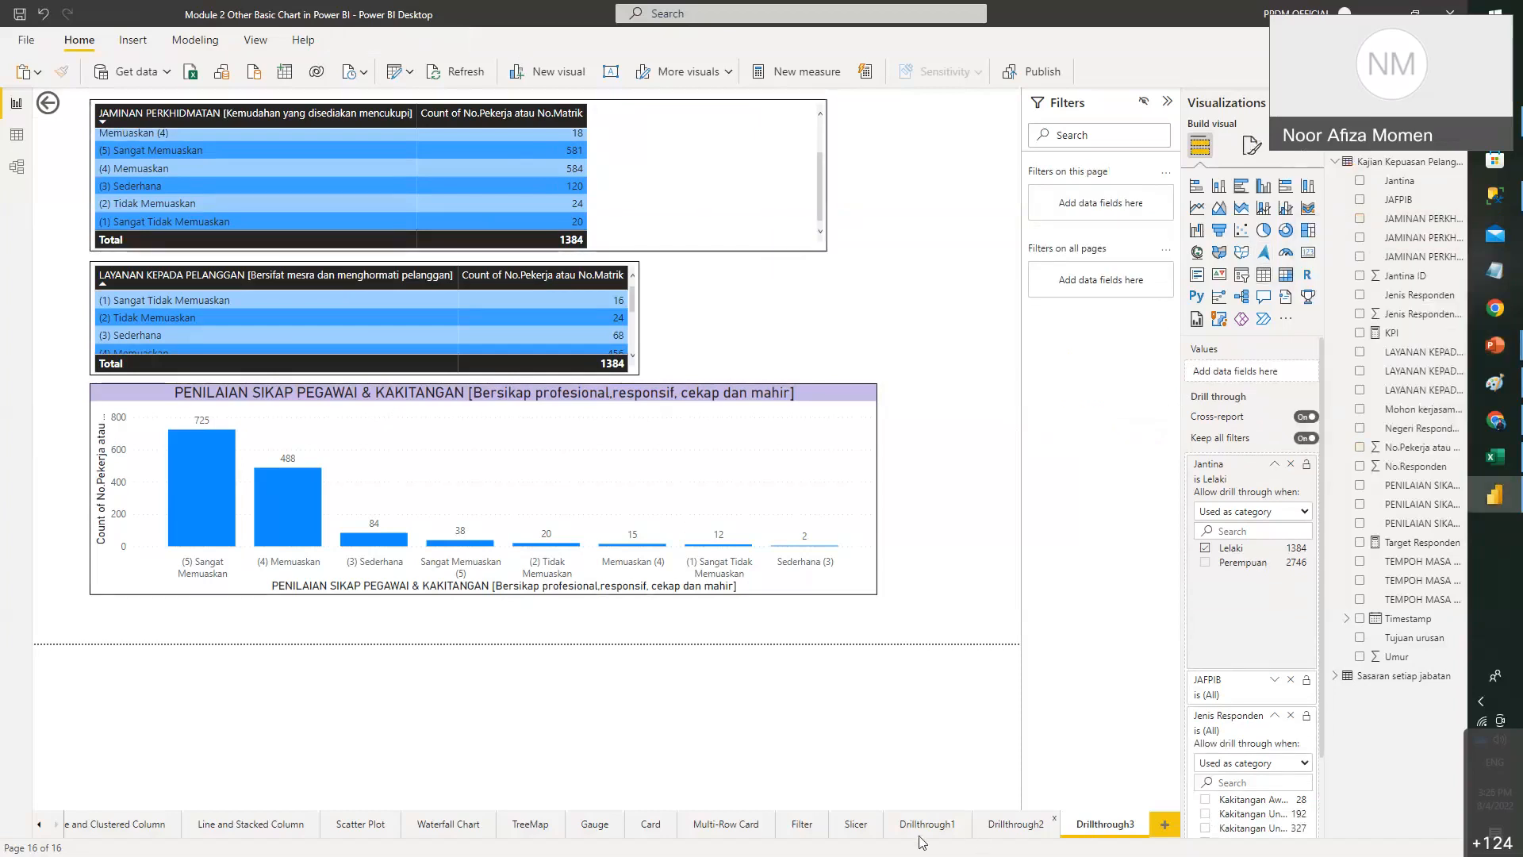
left_click(920, 826)
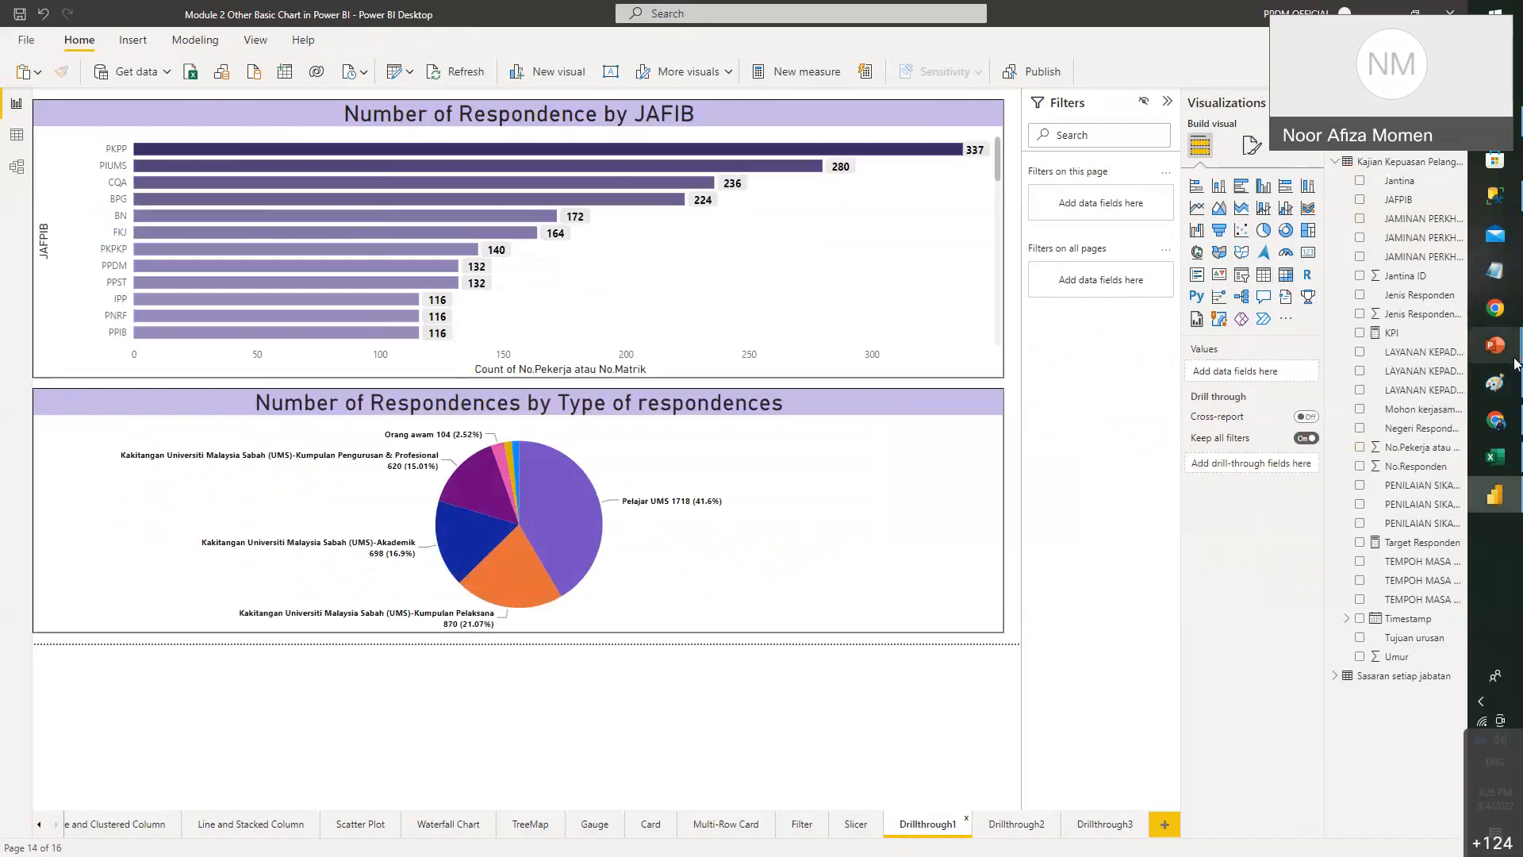
- In the Module 2 deck, advance to slide 38's drillthrough question and select its text box
mouse_move(1497, 347)
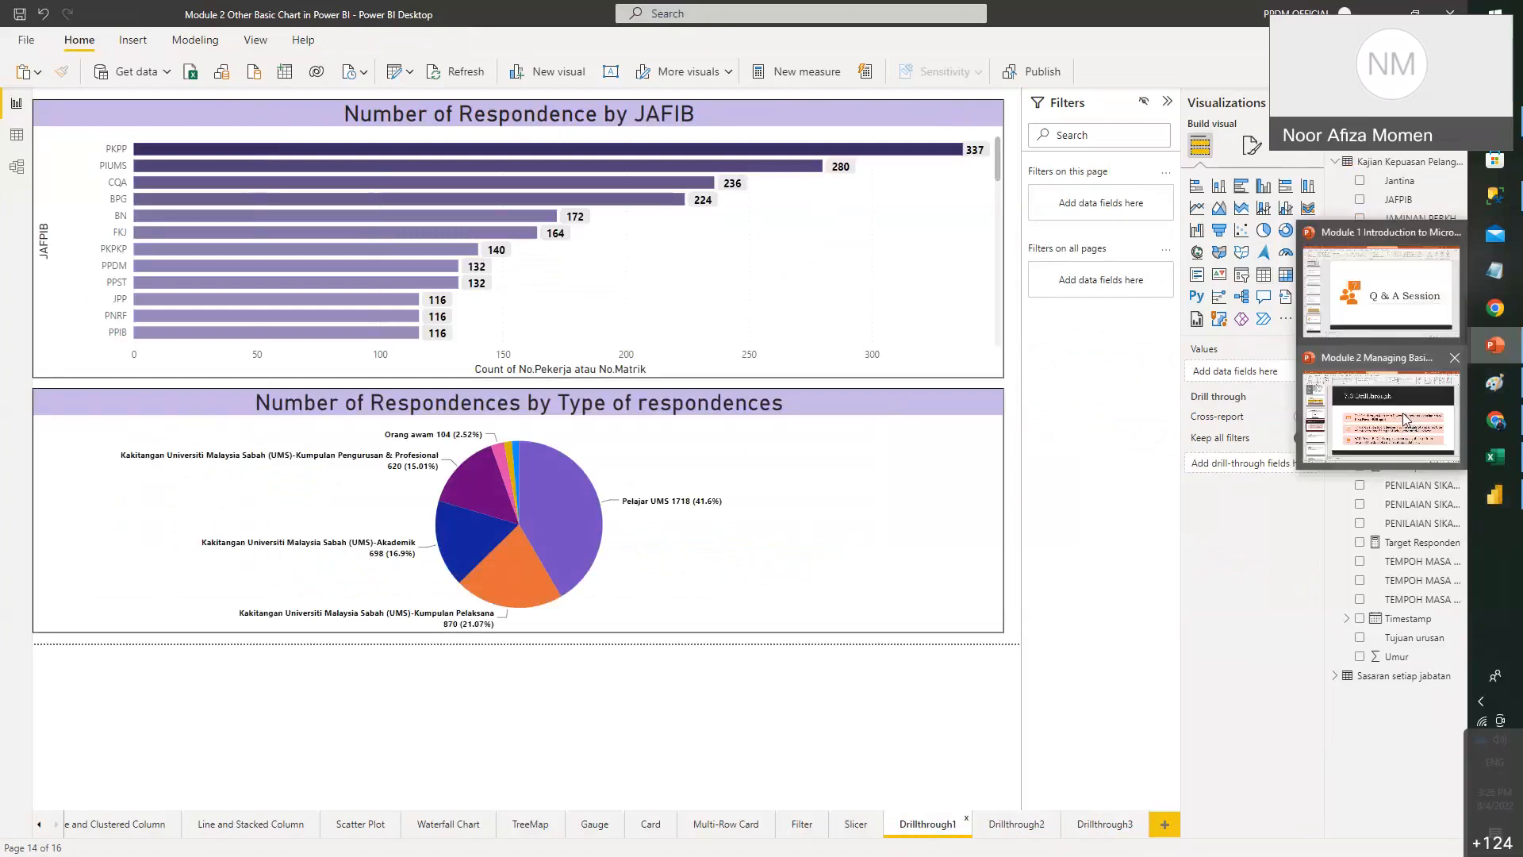
left_click(1384, 413)
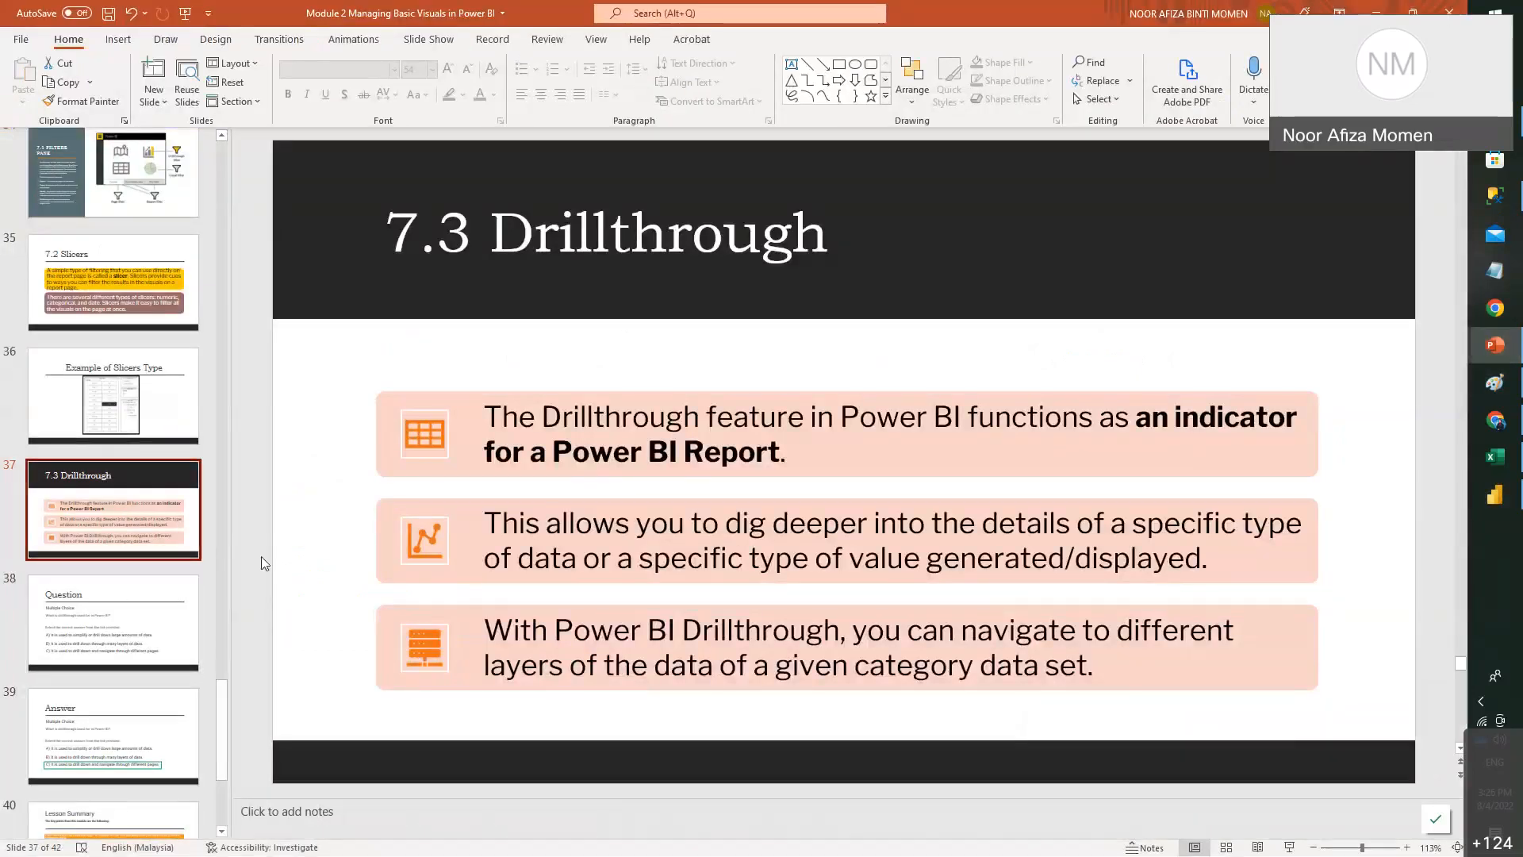
key("Down")
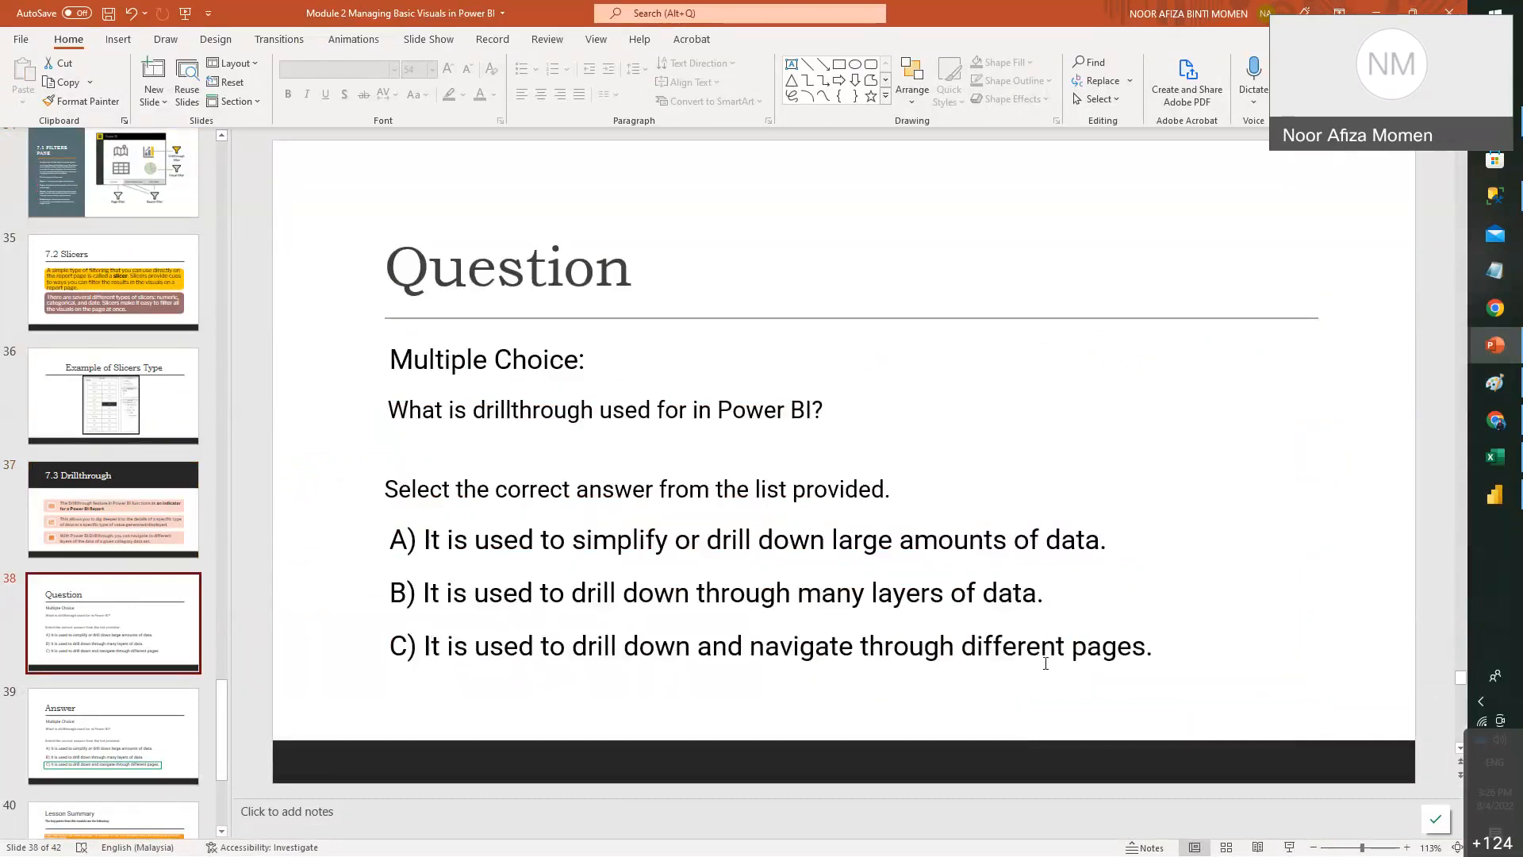
left_click(1053, 355)
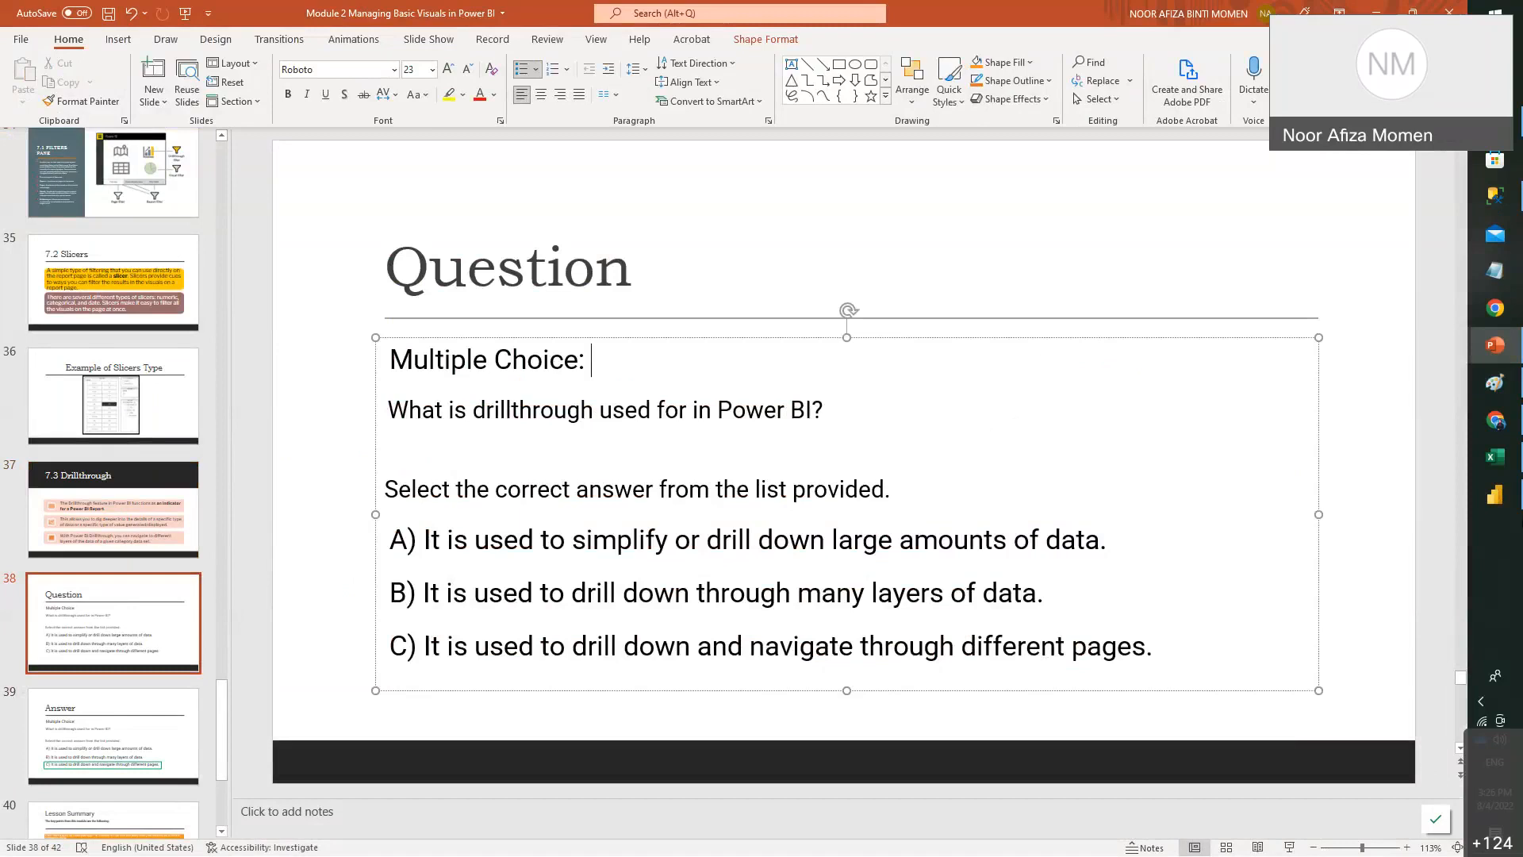
- Sign out of the current Power BI Desktop account
left_click(1494, 496)
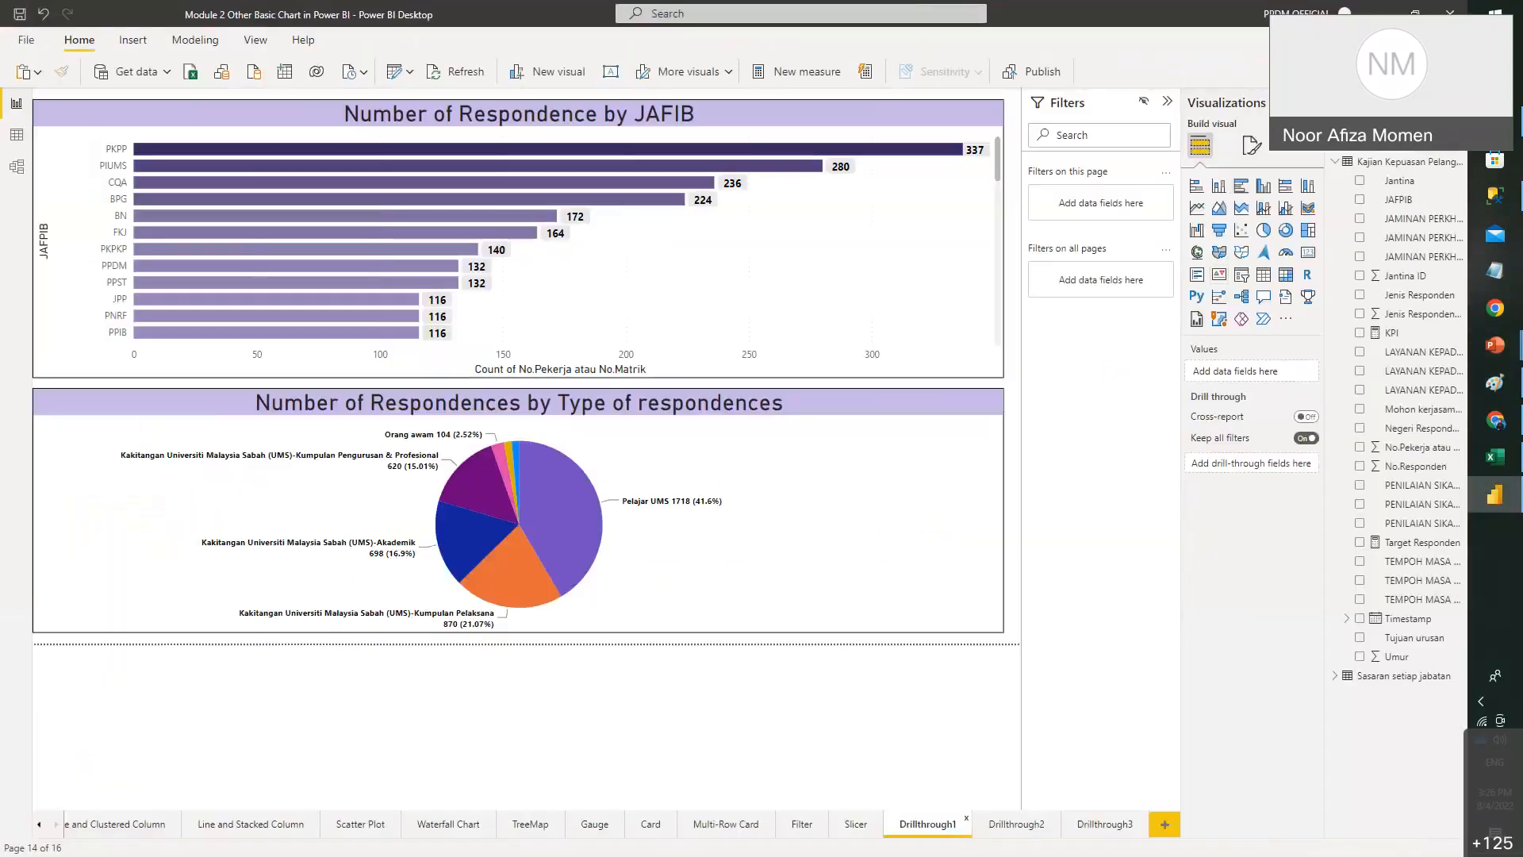
left_click(1301, 14)
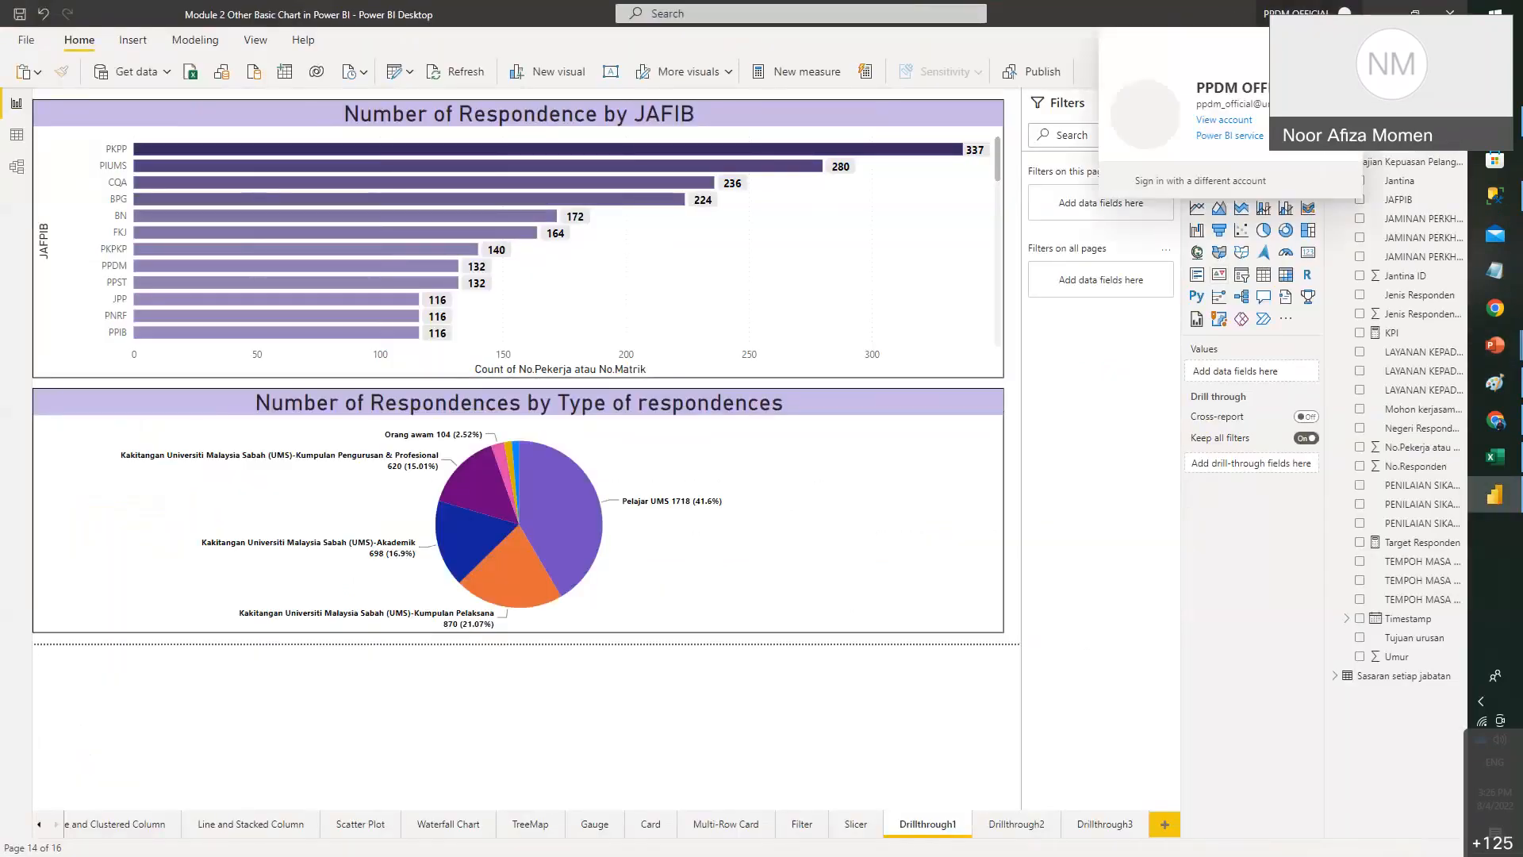
left_click(1336, 45)
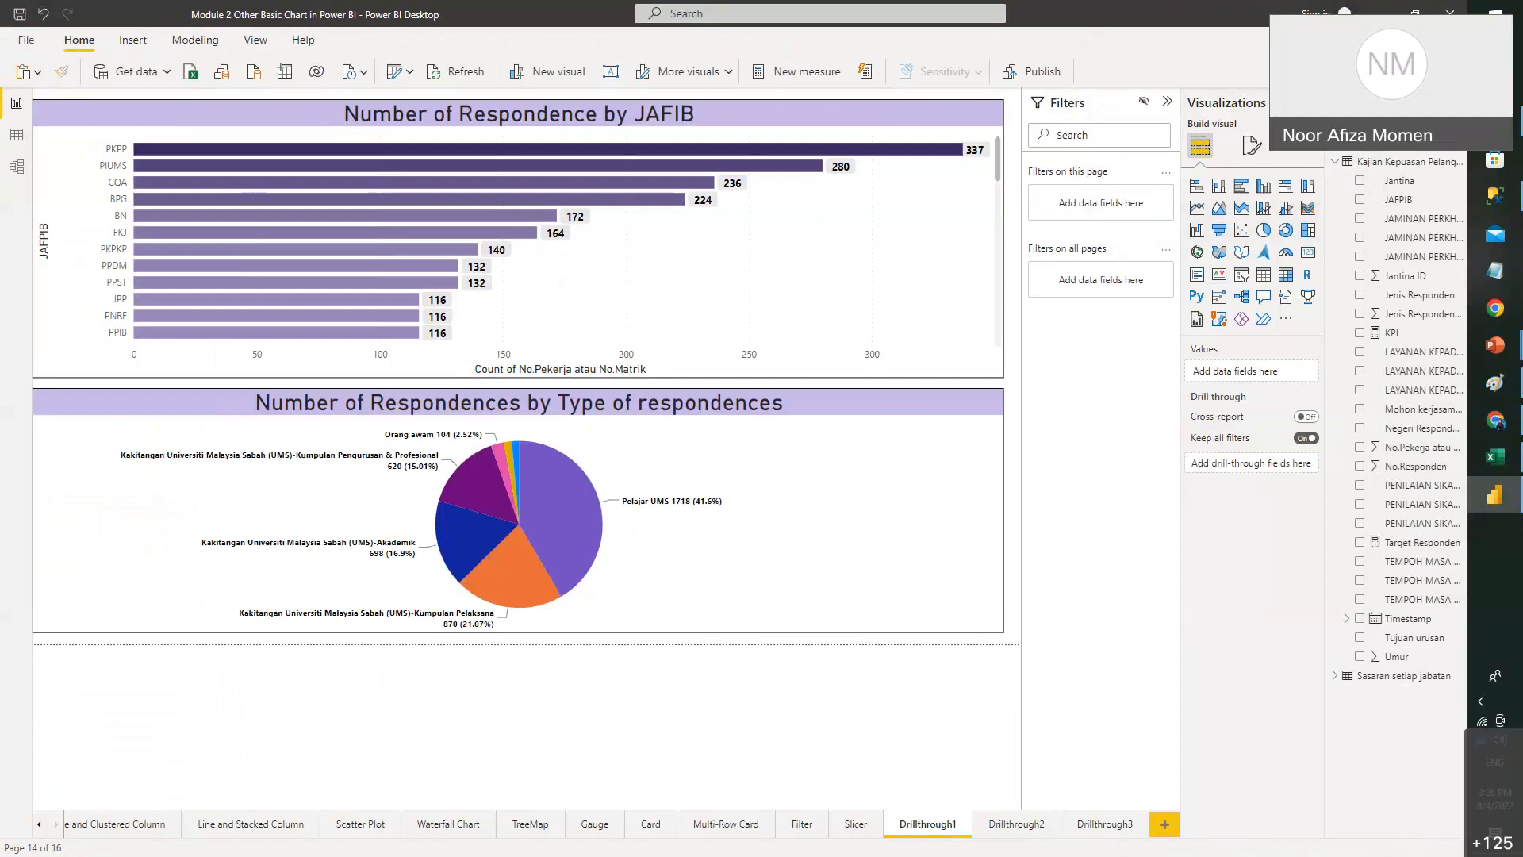
left_click(39, 824)
left_click(39, 823)
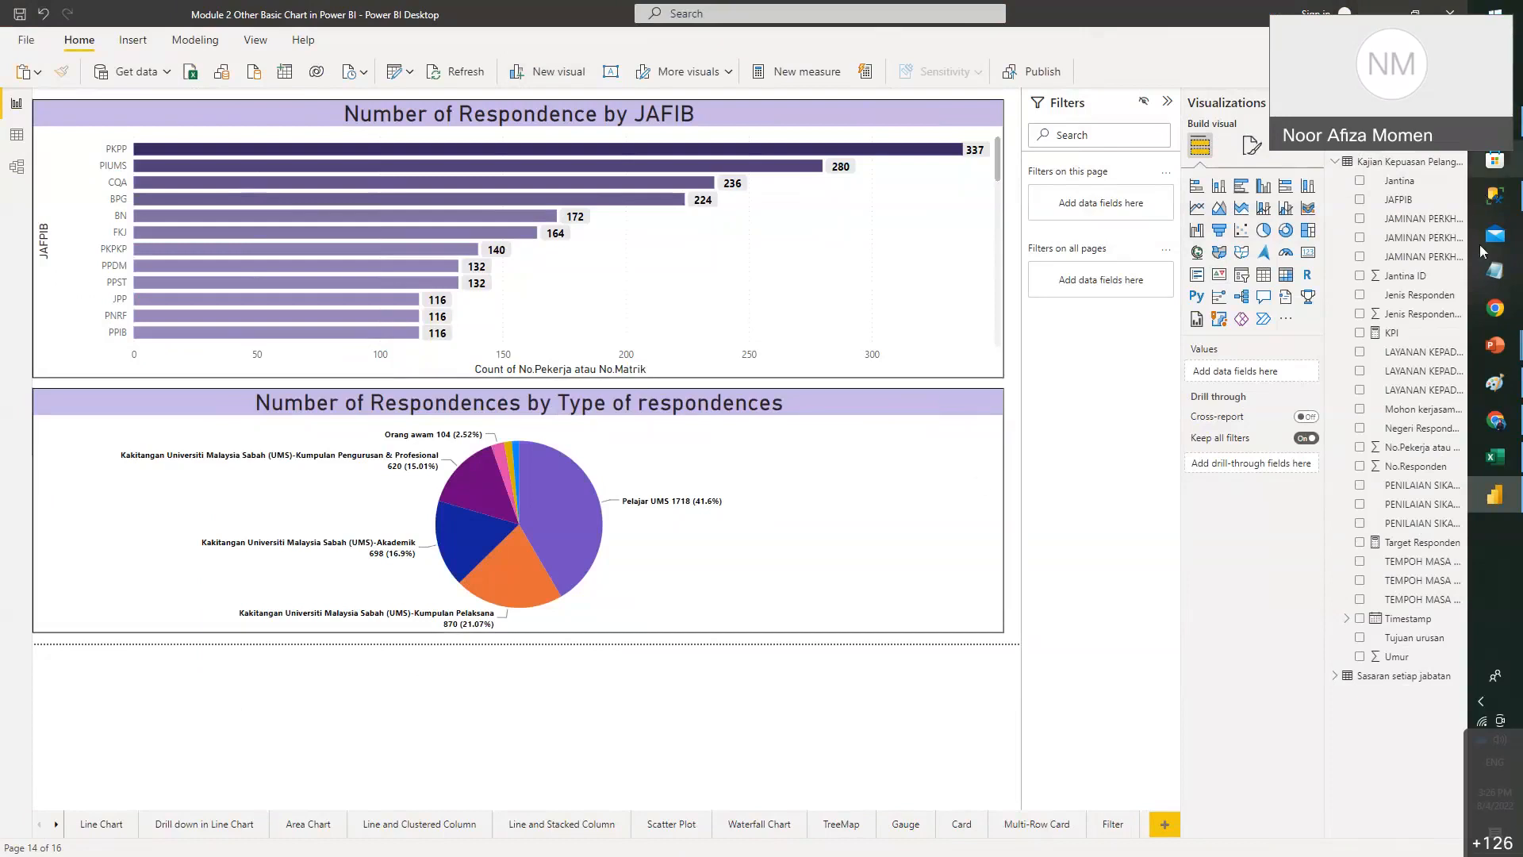
- Sign in with the work e-mail address, choosing the work account and entering its password
left_click(1324, 13)
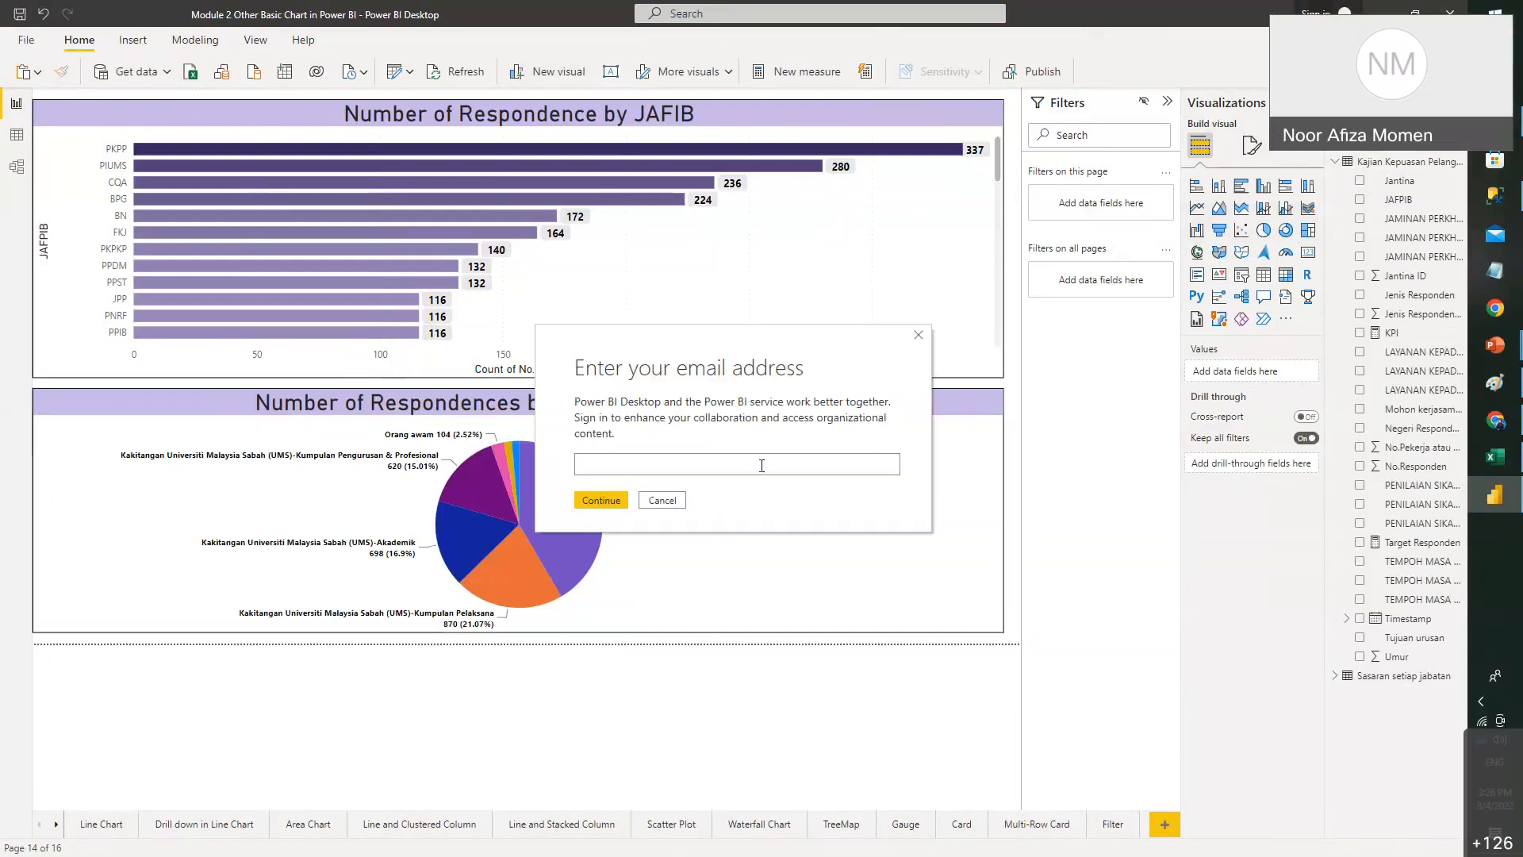
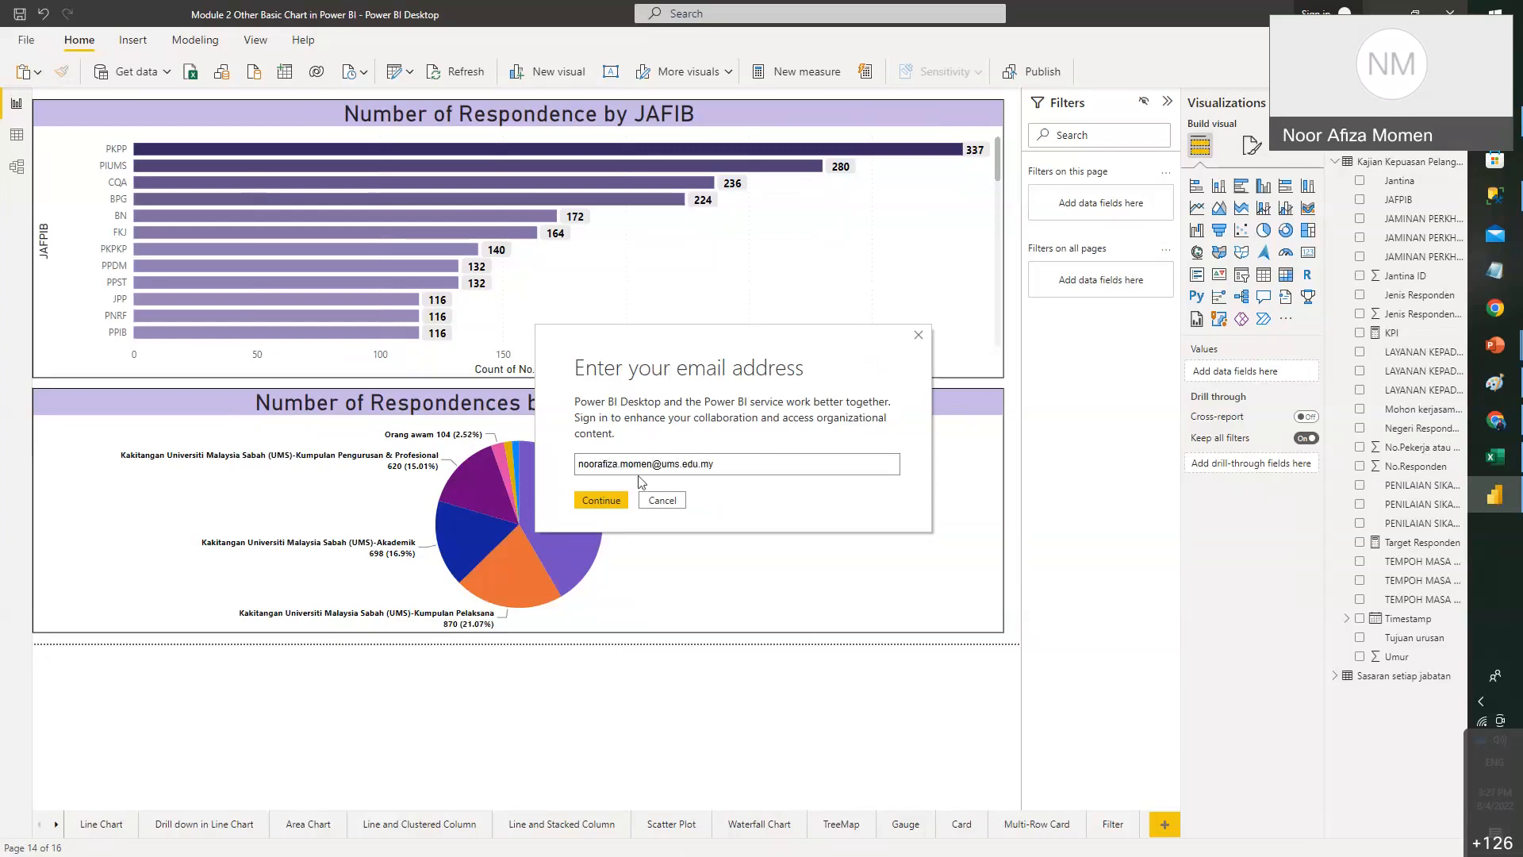
left_click(600, 499)
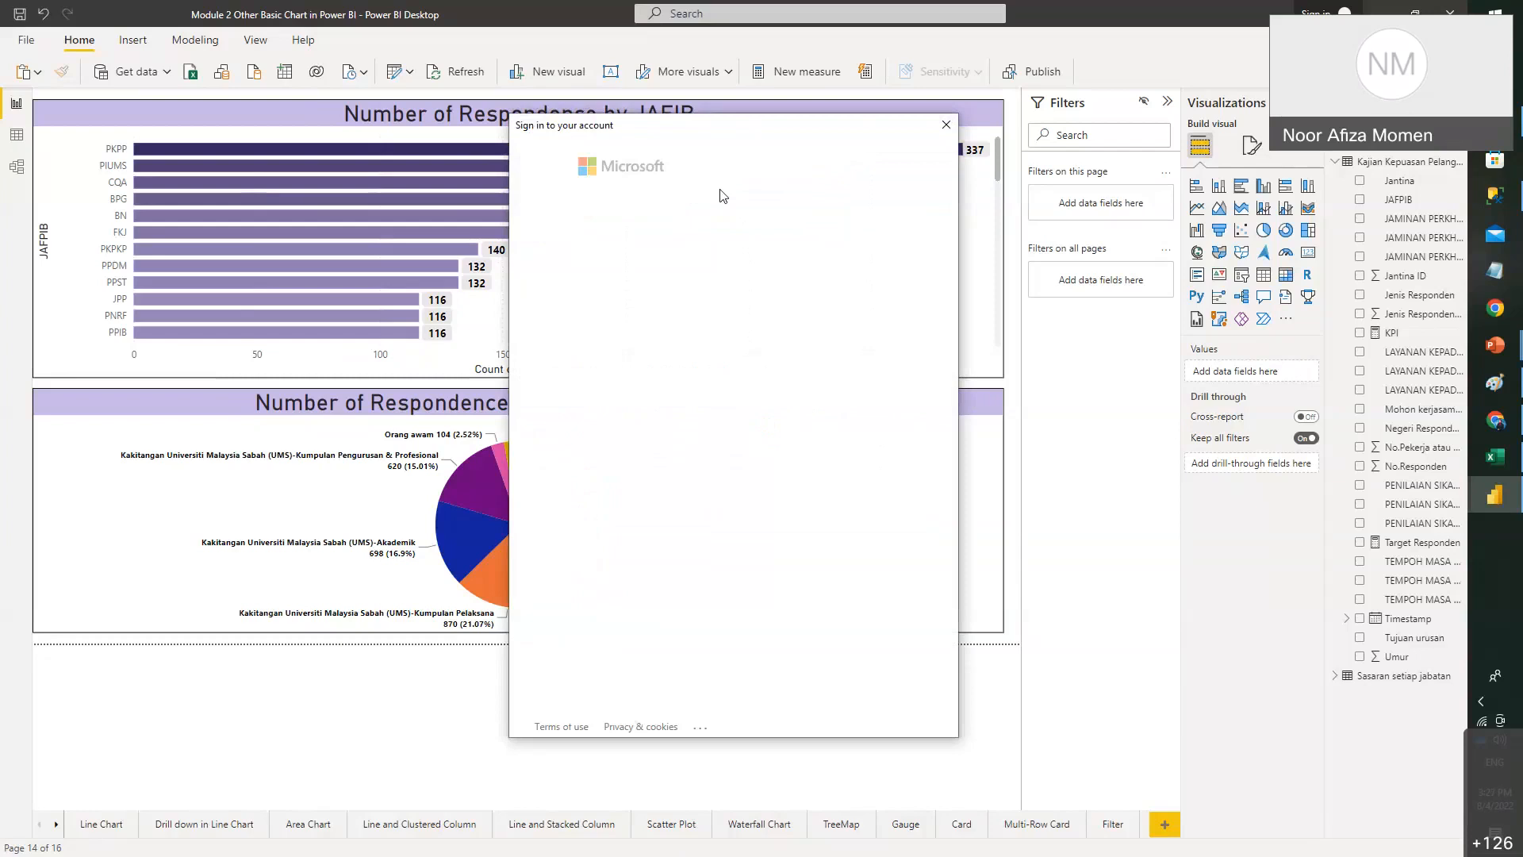
left_click(721, 331)
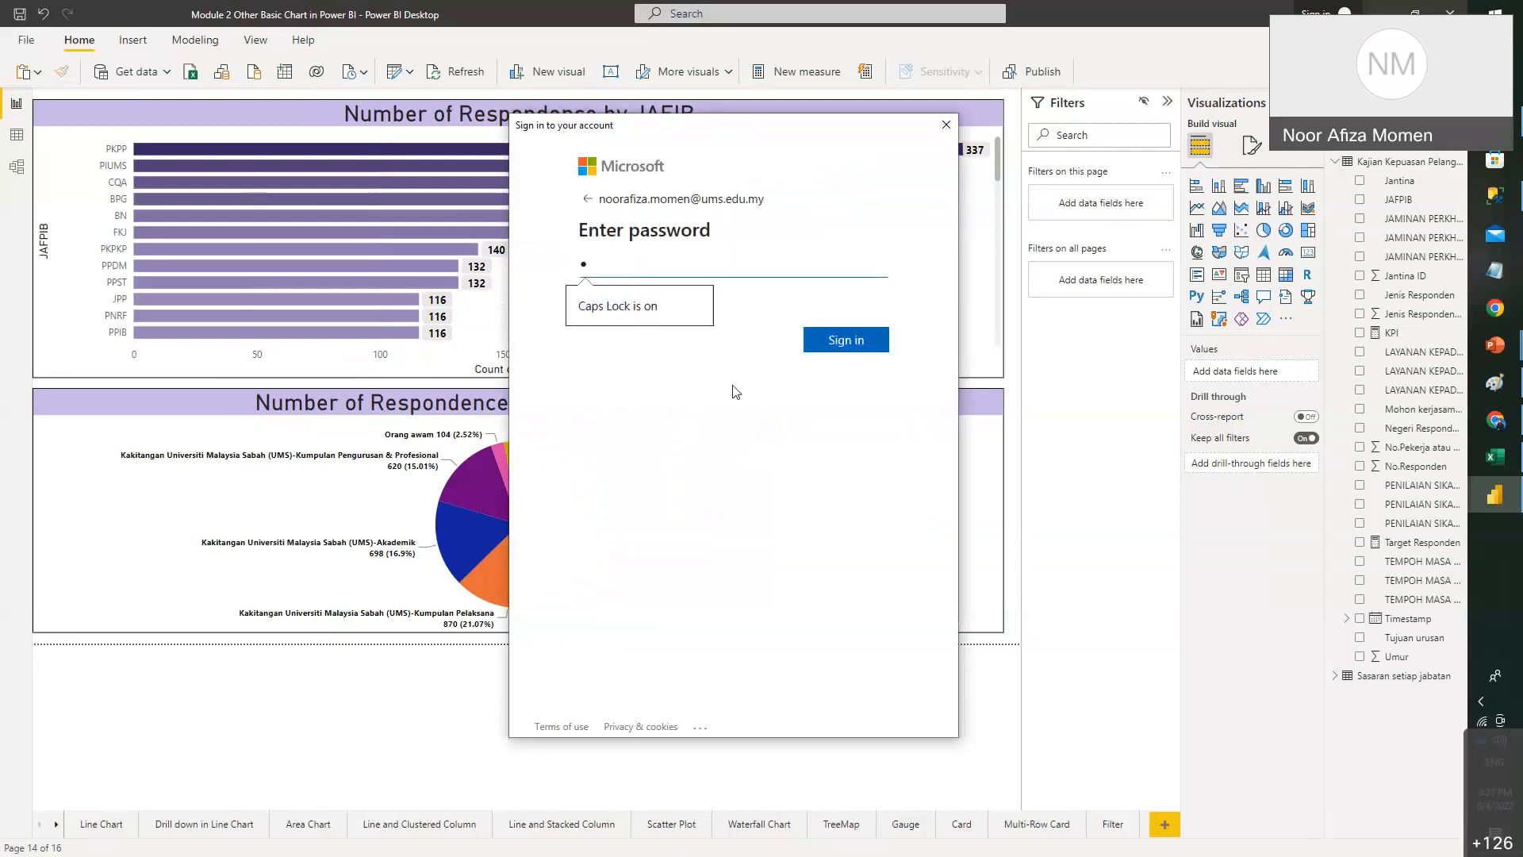
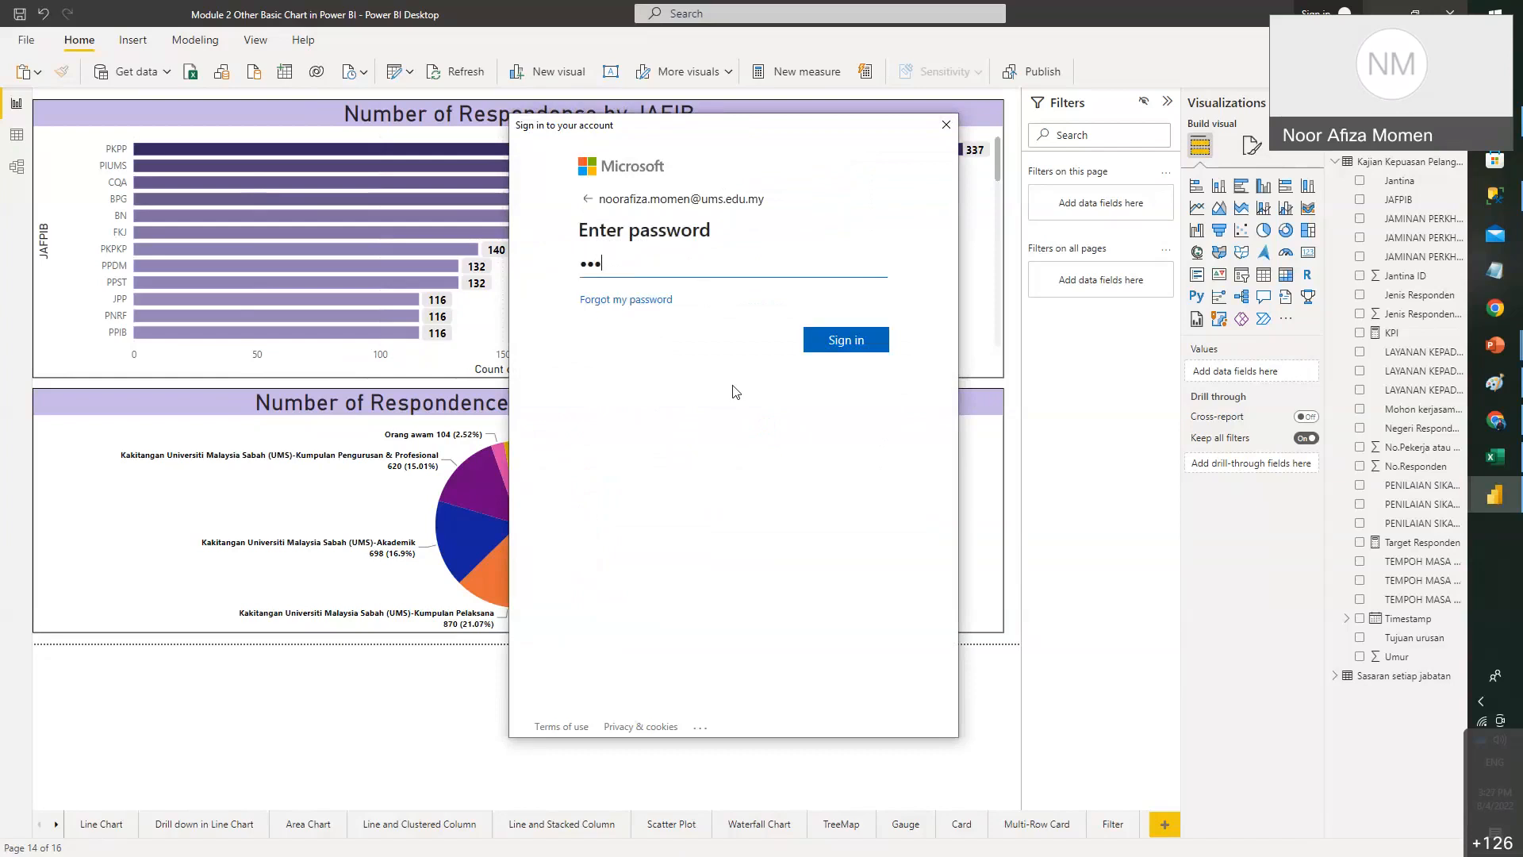
left_click(866, 344)
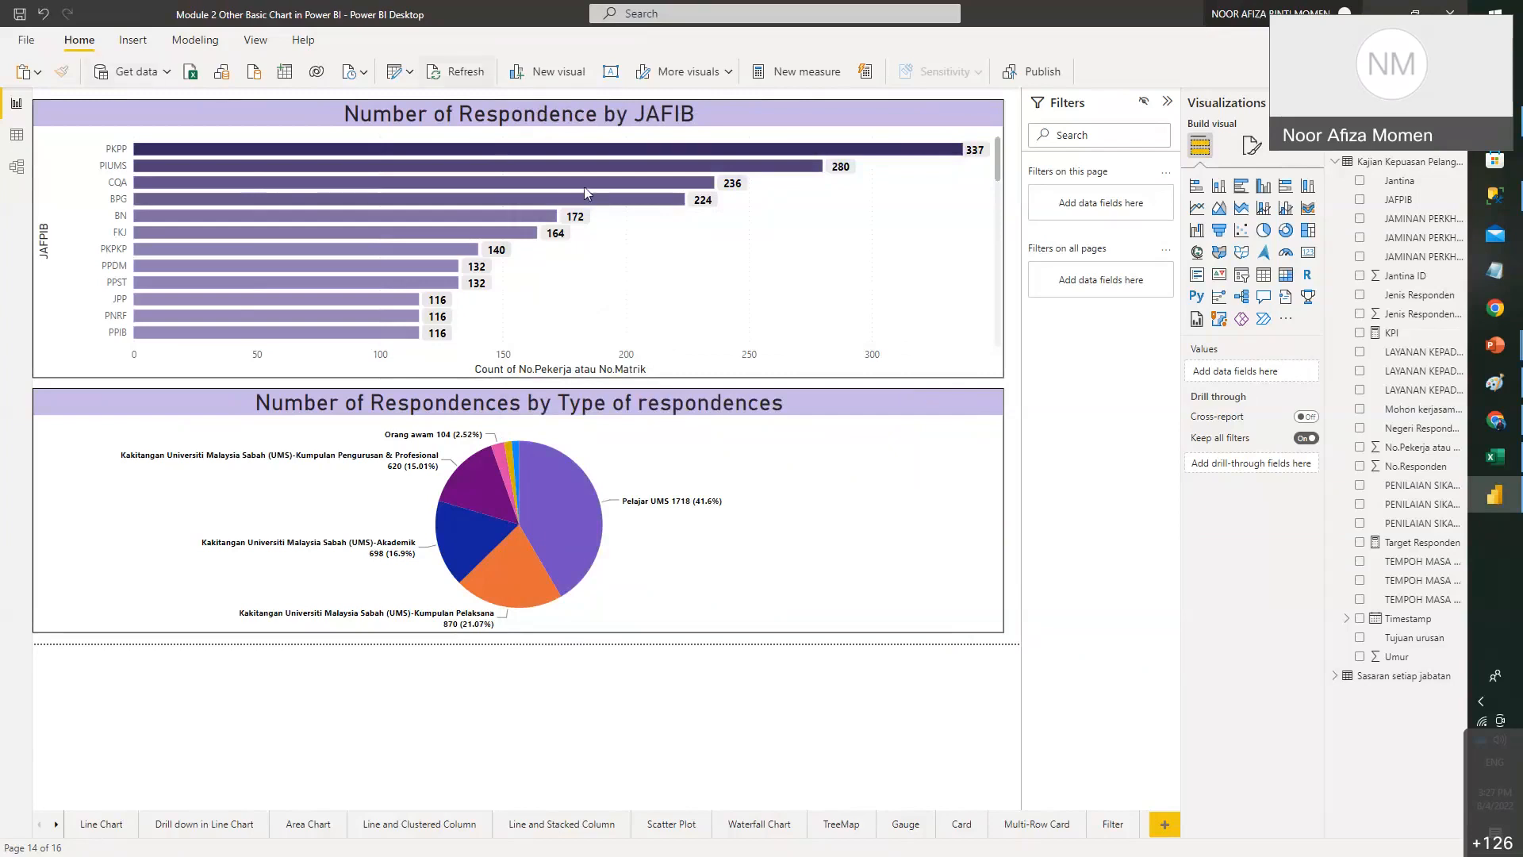
- Start publishing the report, save changes when prompted, and review the workspace destination list
left_click(1026, 82)
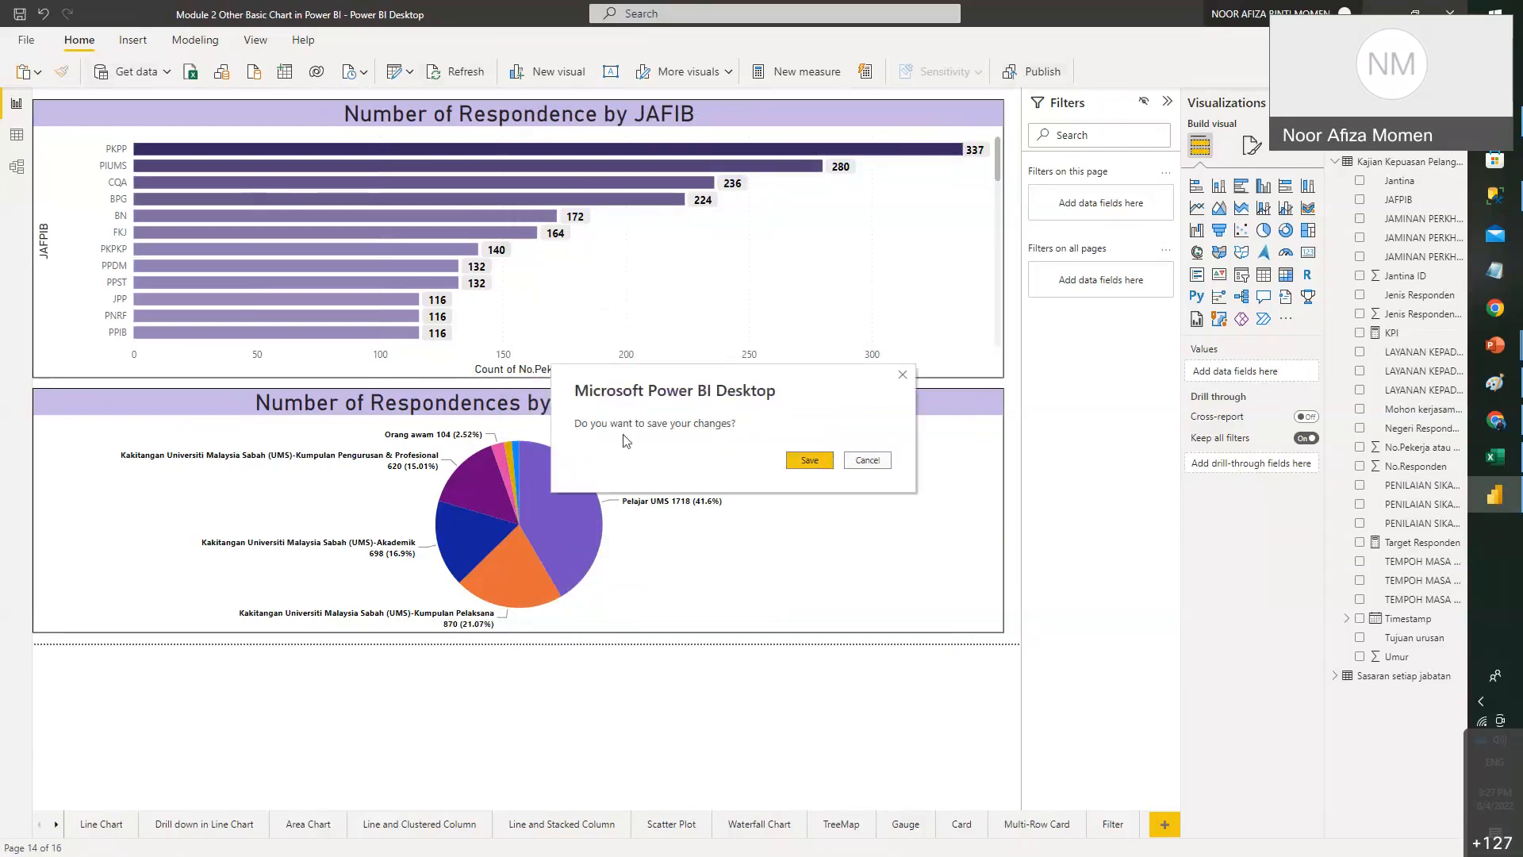
left_click(788, 461)
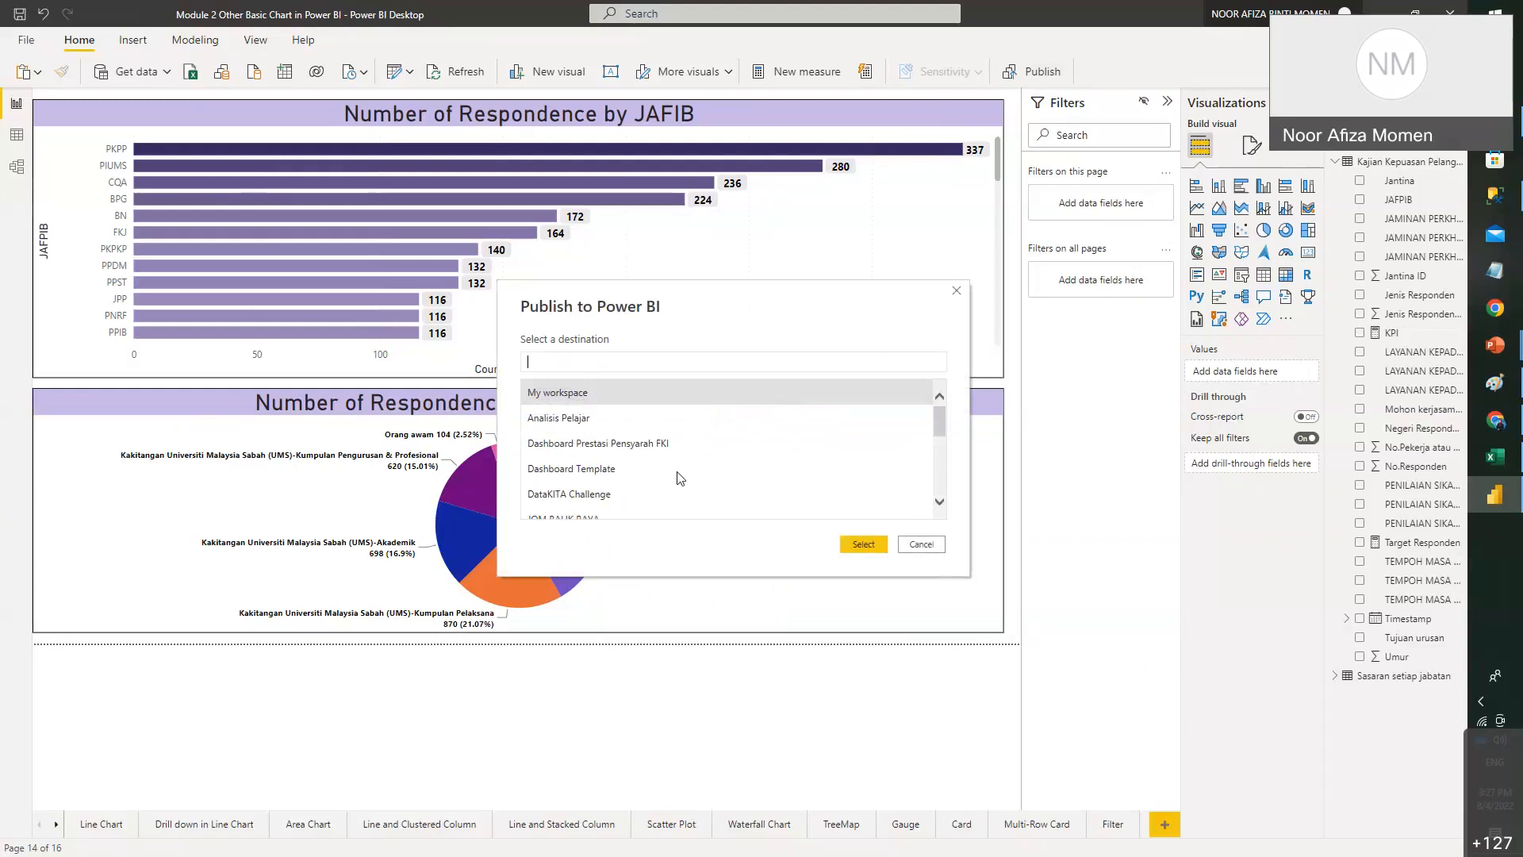
scroll(710, 443, "down", 5)
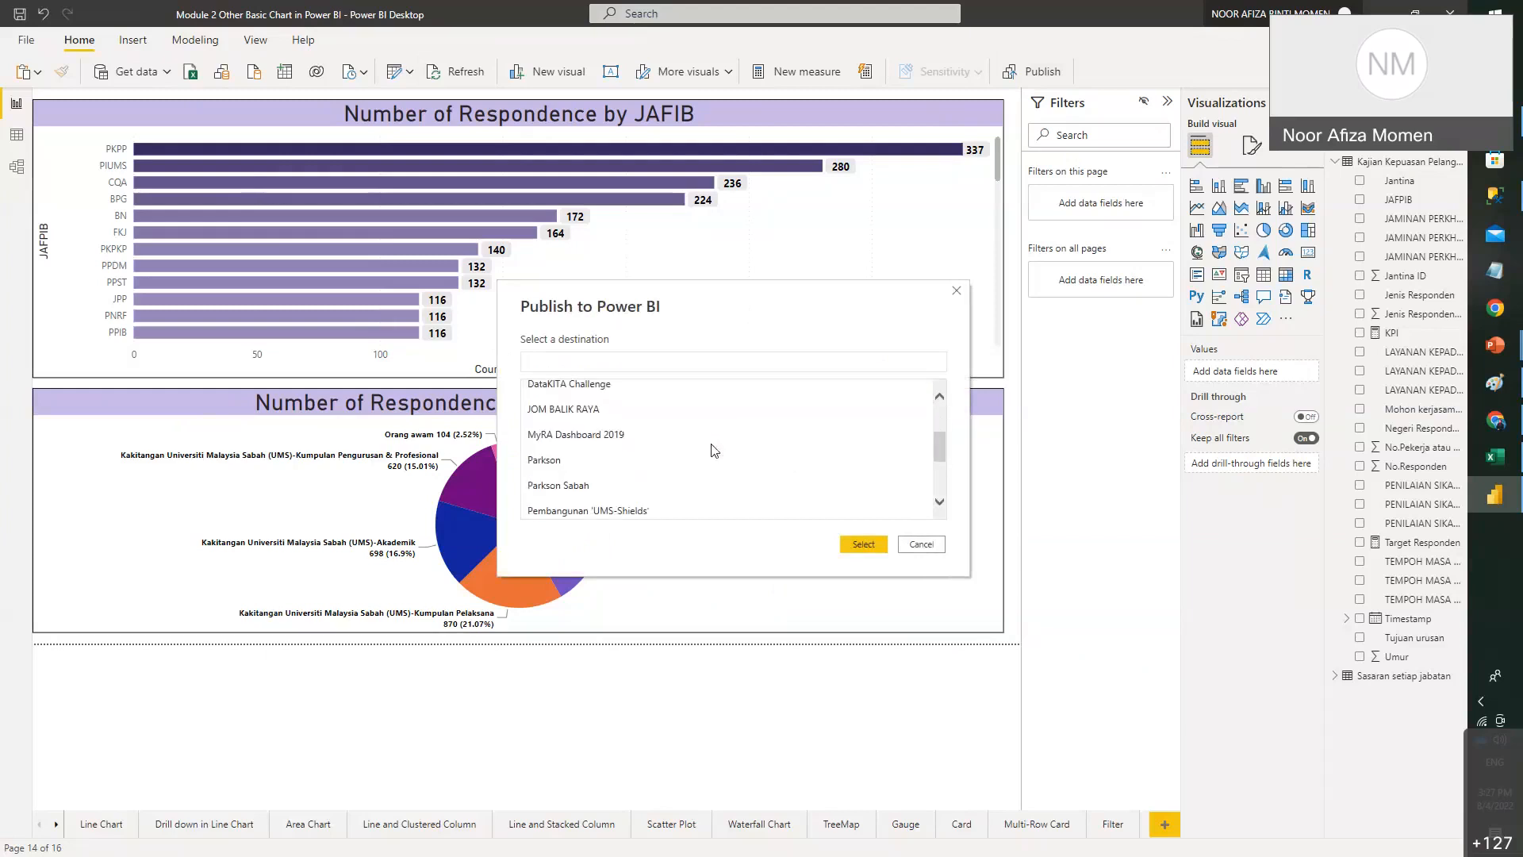
scroll(713, 451, "up", 5)
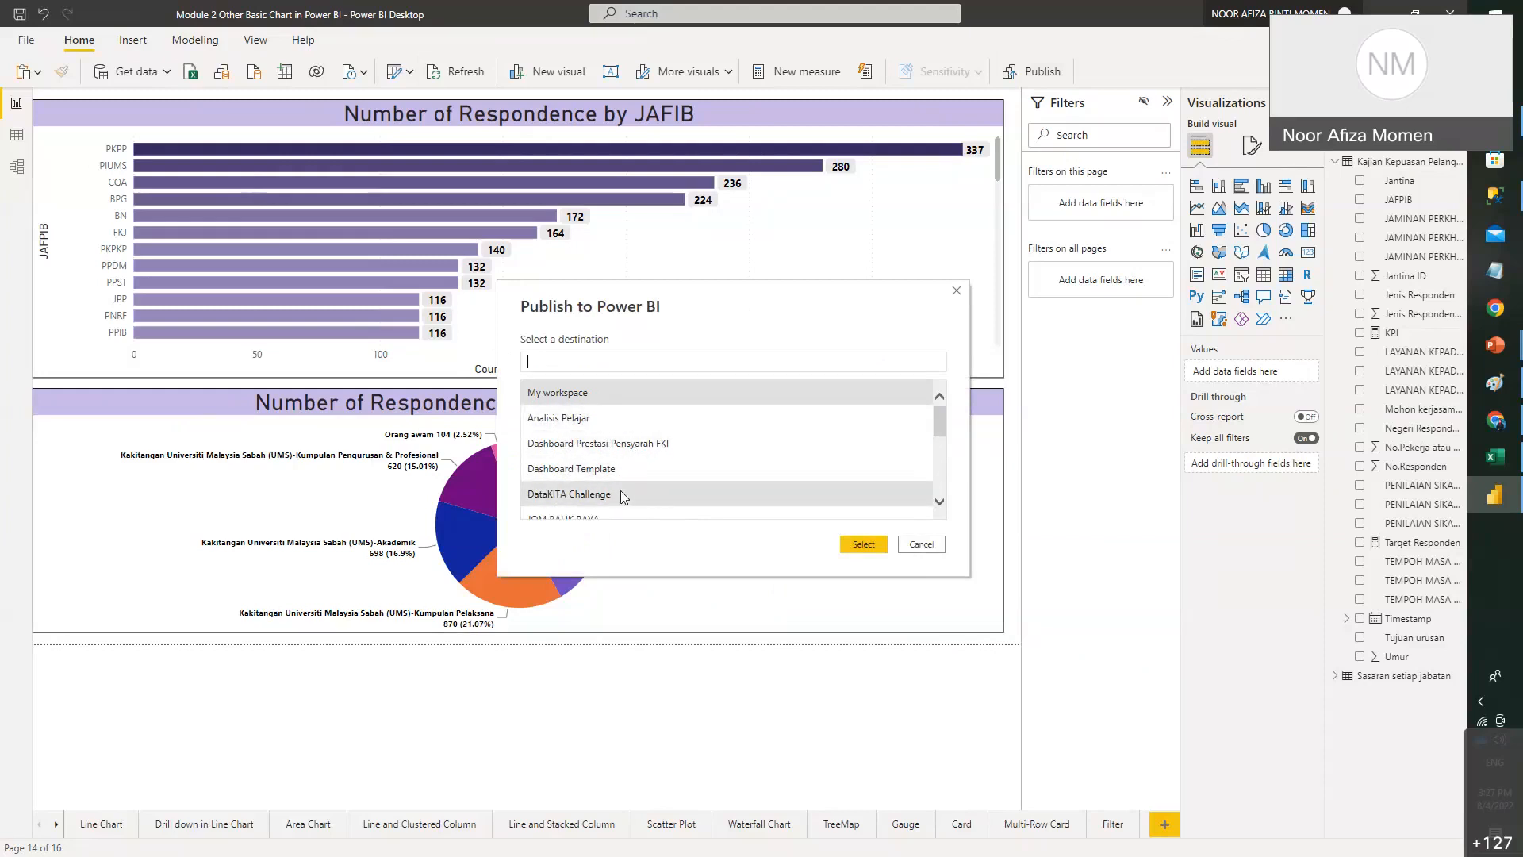
left_click(1495, 420)
- Load the Power BI web app at app.powerbi.com in a new Chrome tab
left_click(973, 14)
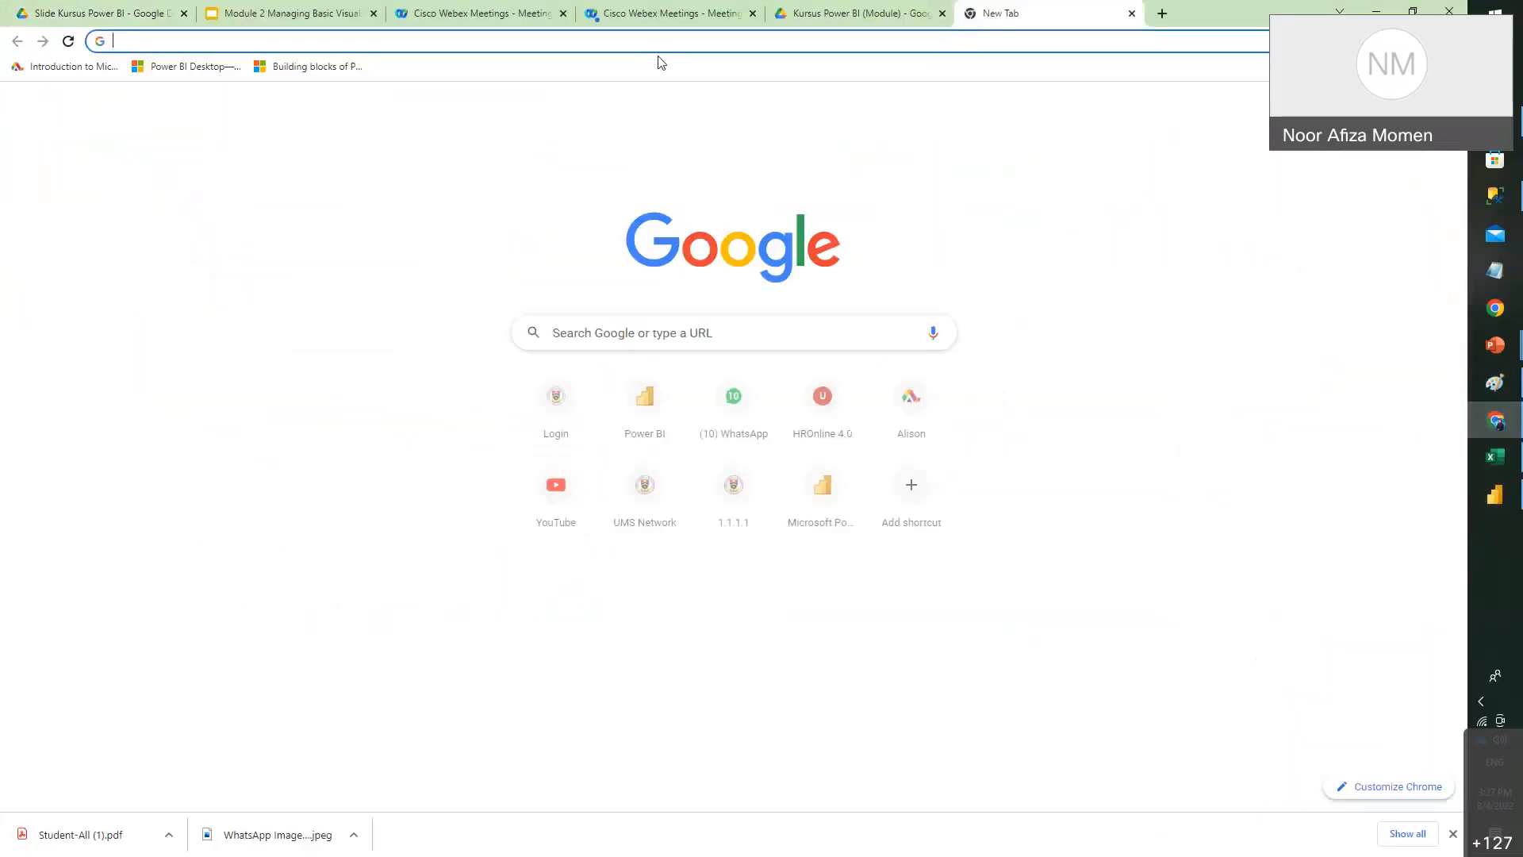
type("app")
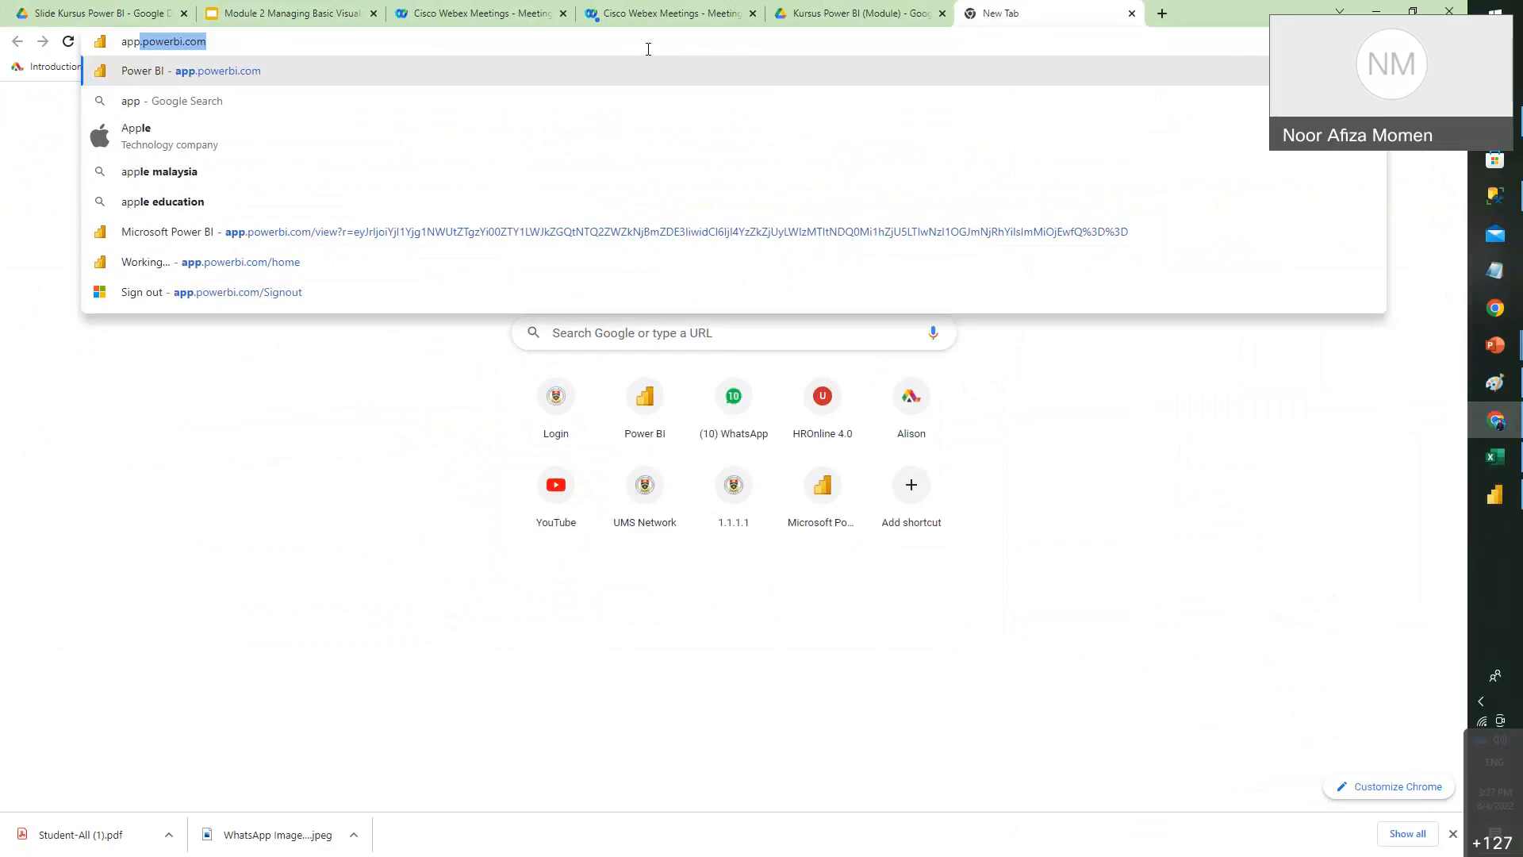
key("Return")
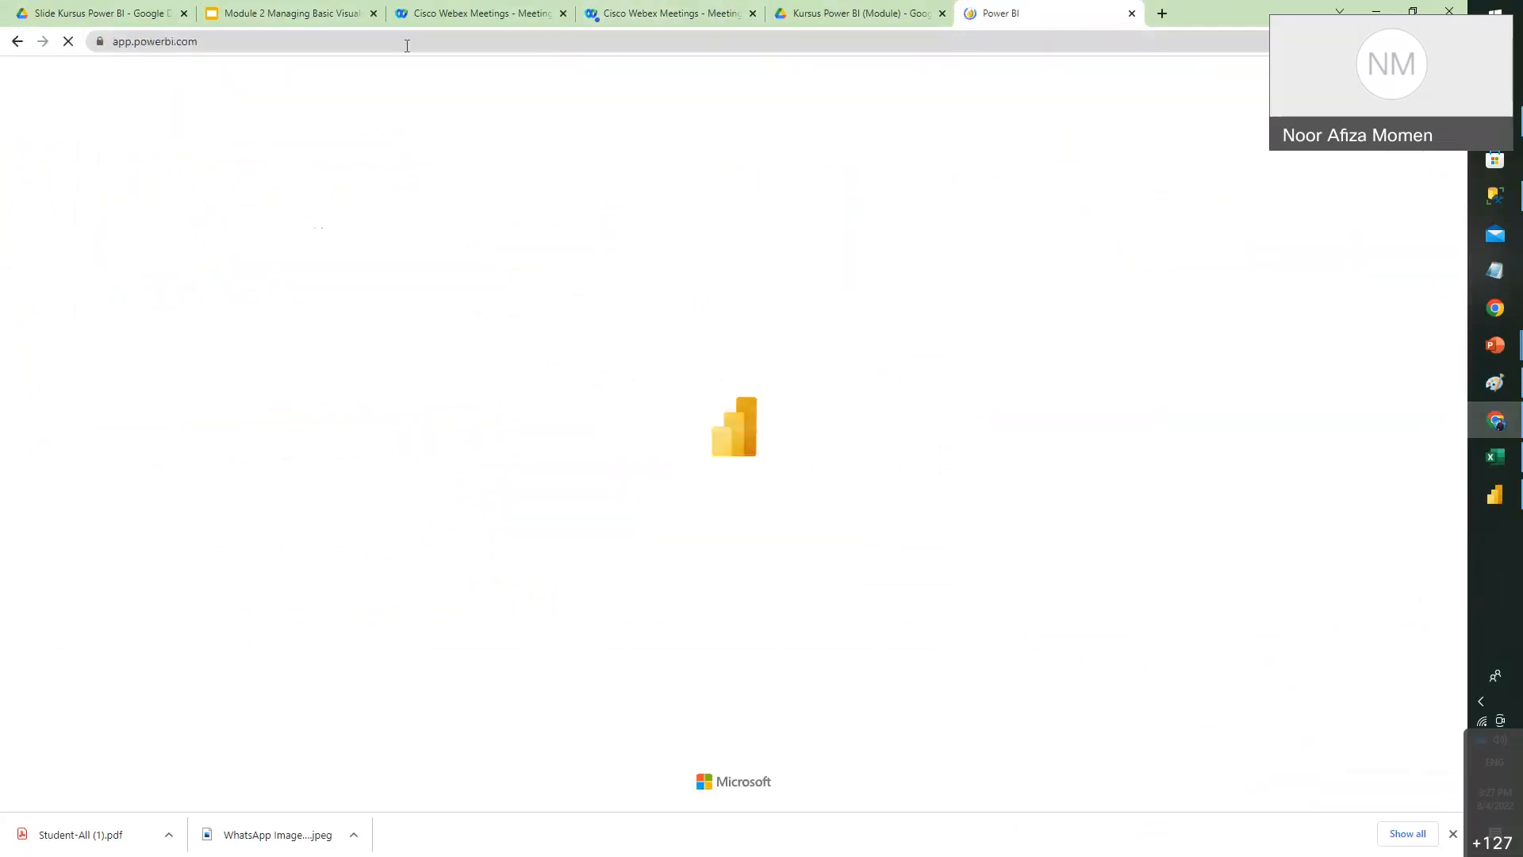
left_click(396, 45)
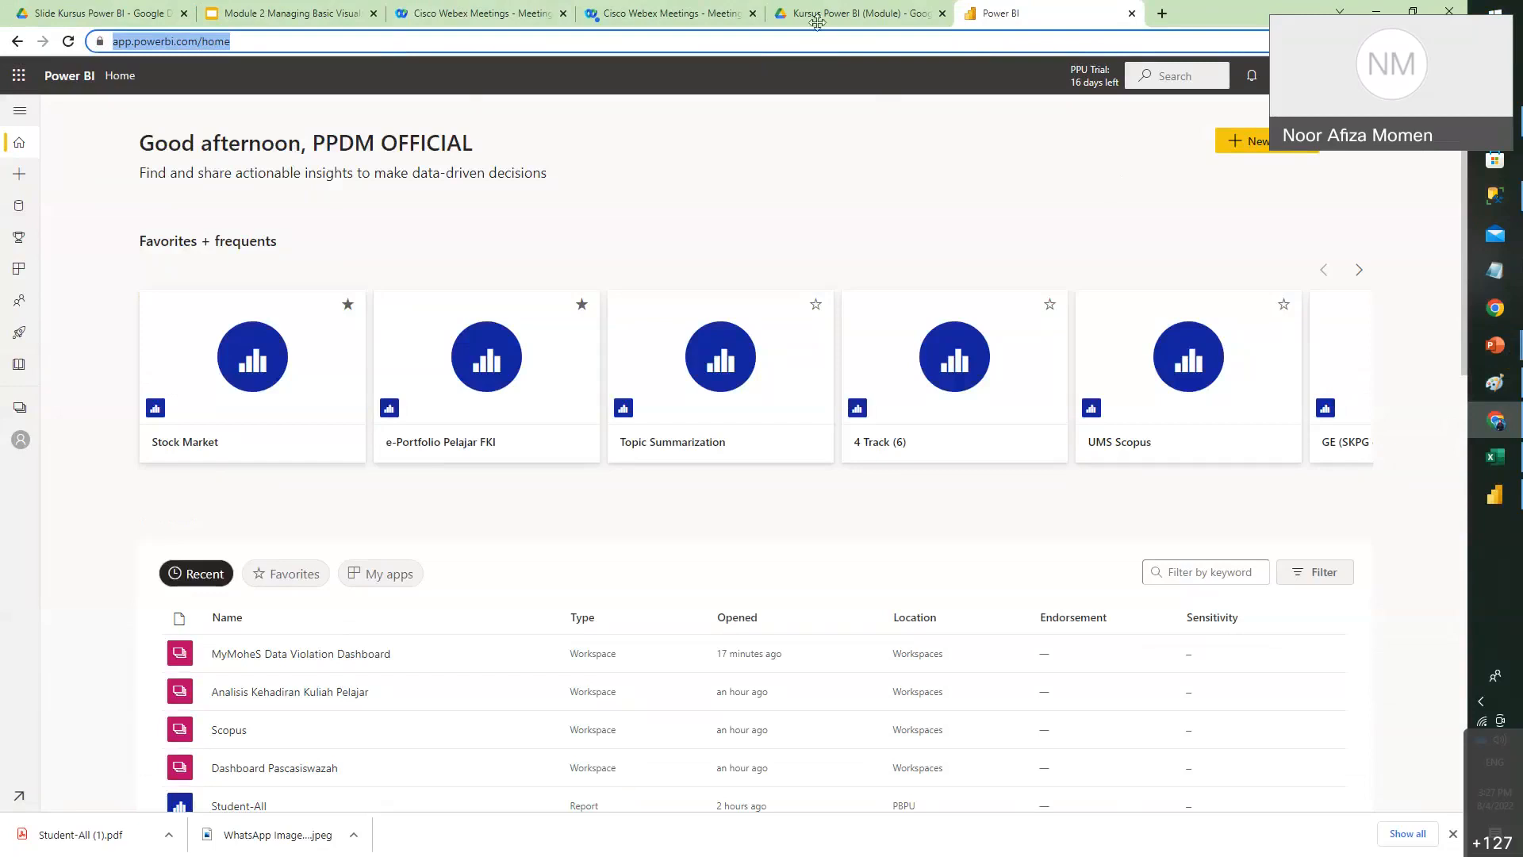
left_click(1326, 739)
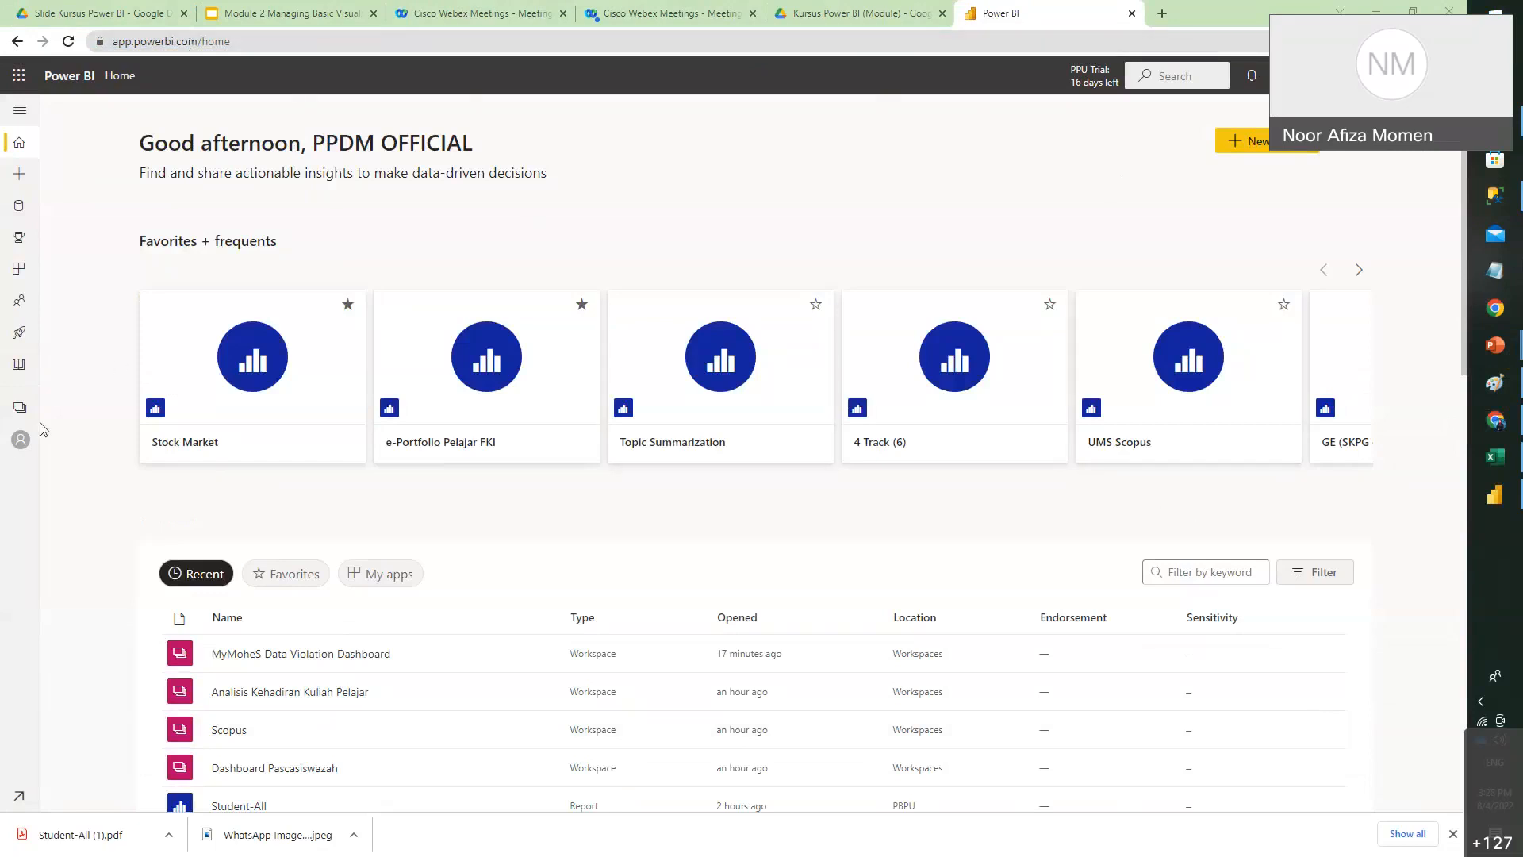
- Browse My workspace and the Workspaces list, then sign out of the account
left_click(21, 440)
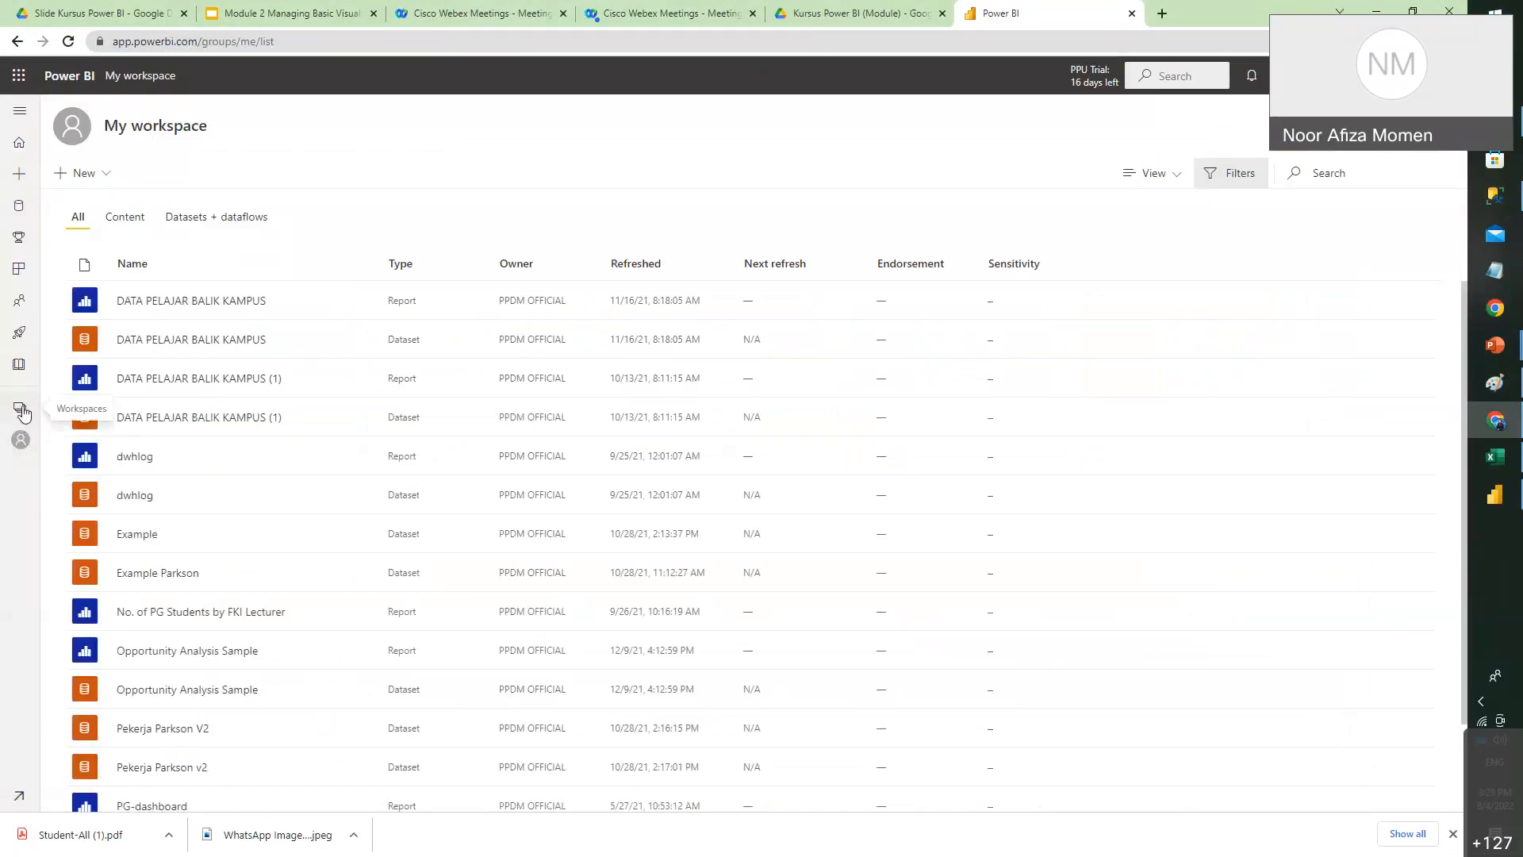
left_click(21, 410)
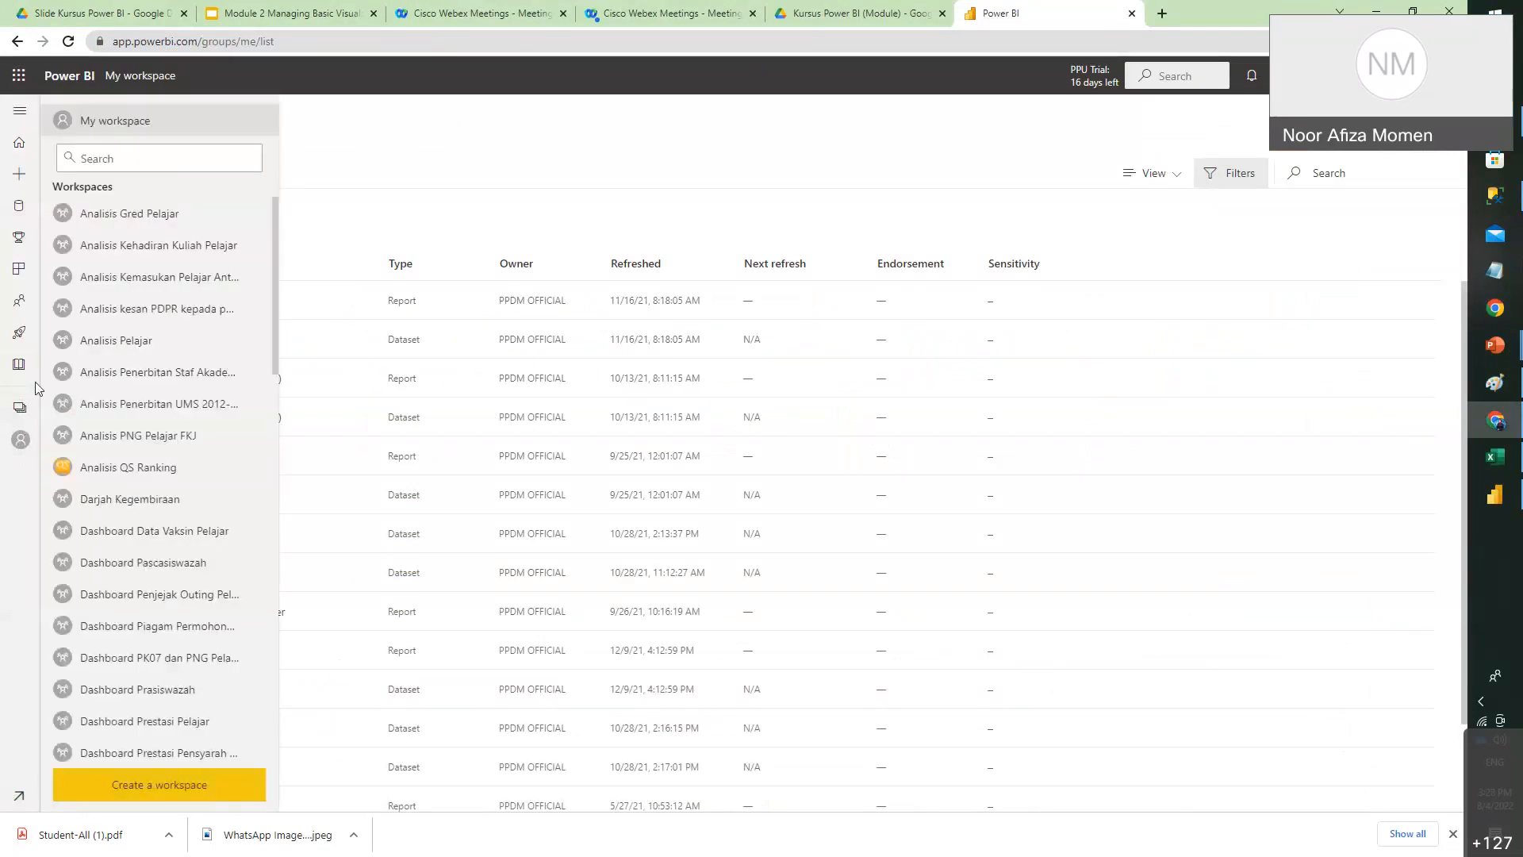
scroll(184, 476, "down", 1)
scroll(184, 483, "down", 2)
left_click(1447, 76)
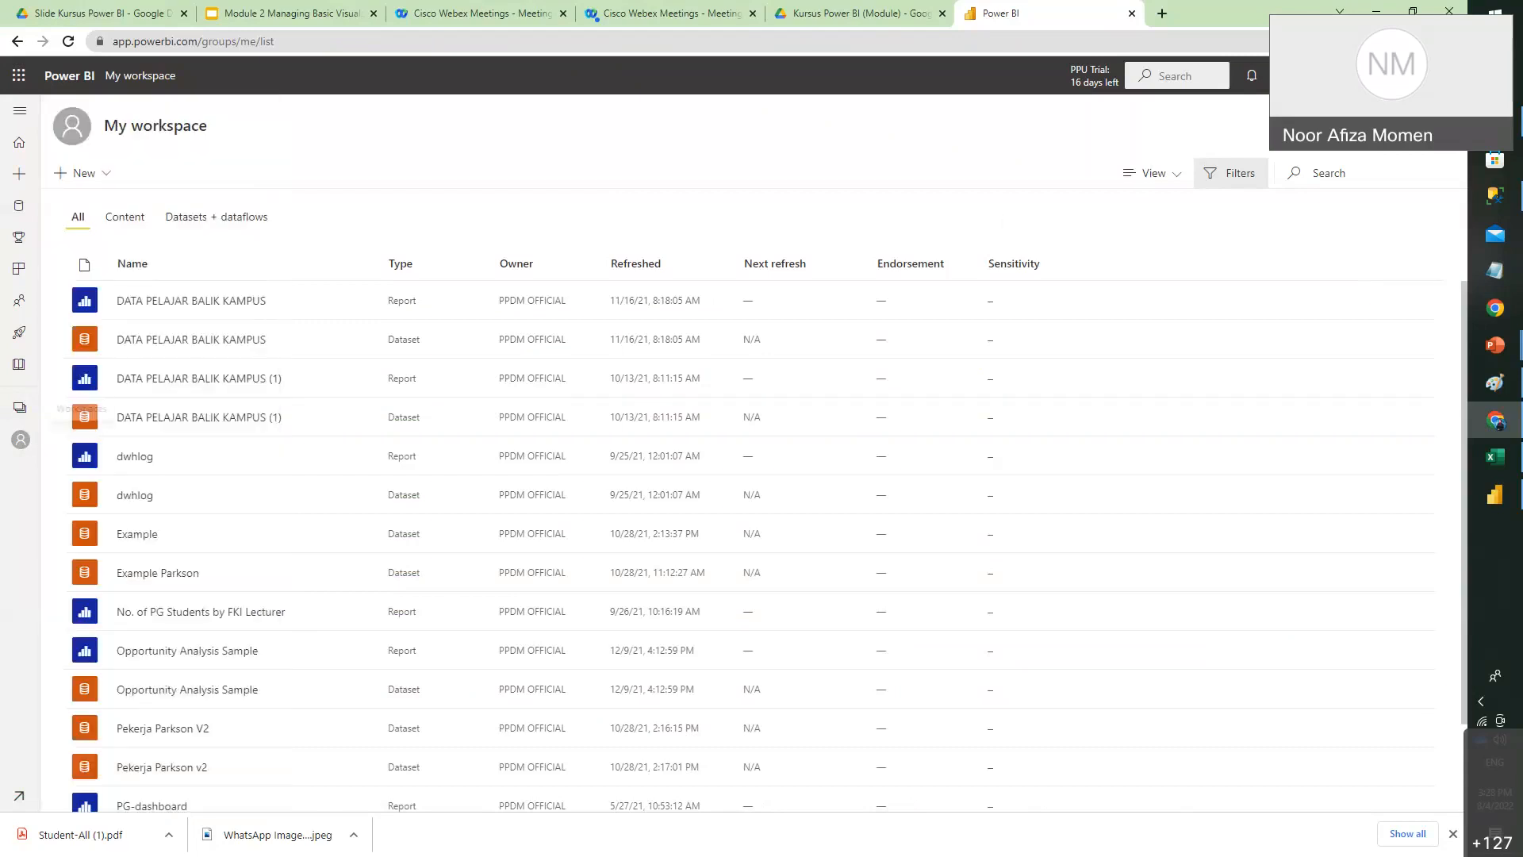
left_click(1435, 110)
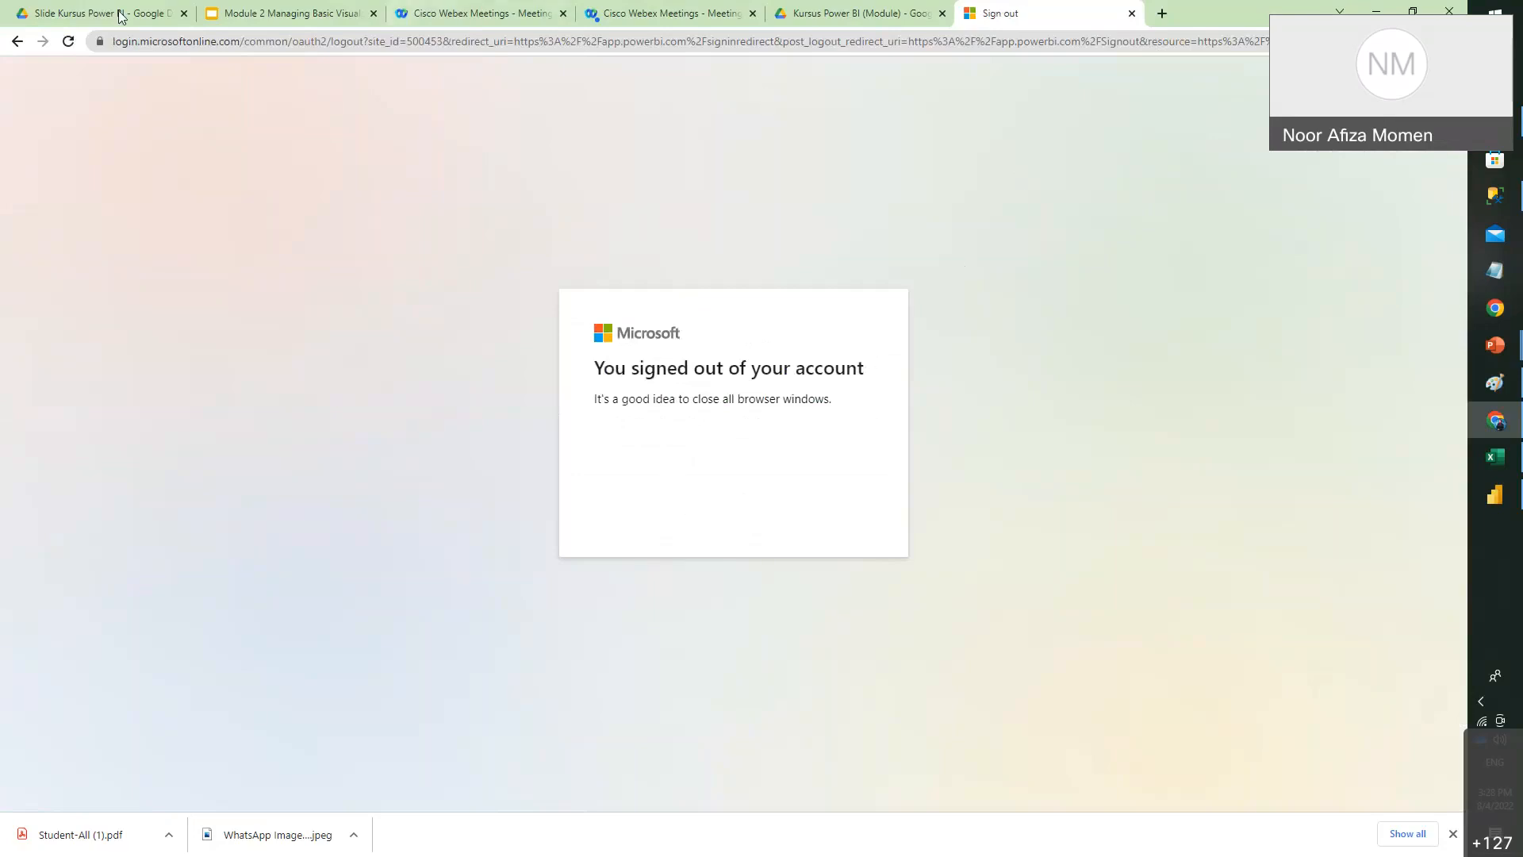
- Sign back in by picking the other work account and entering its password
left_click(9, 44)
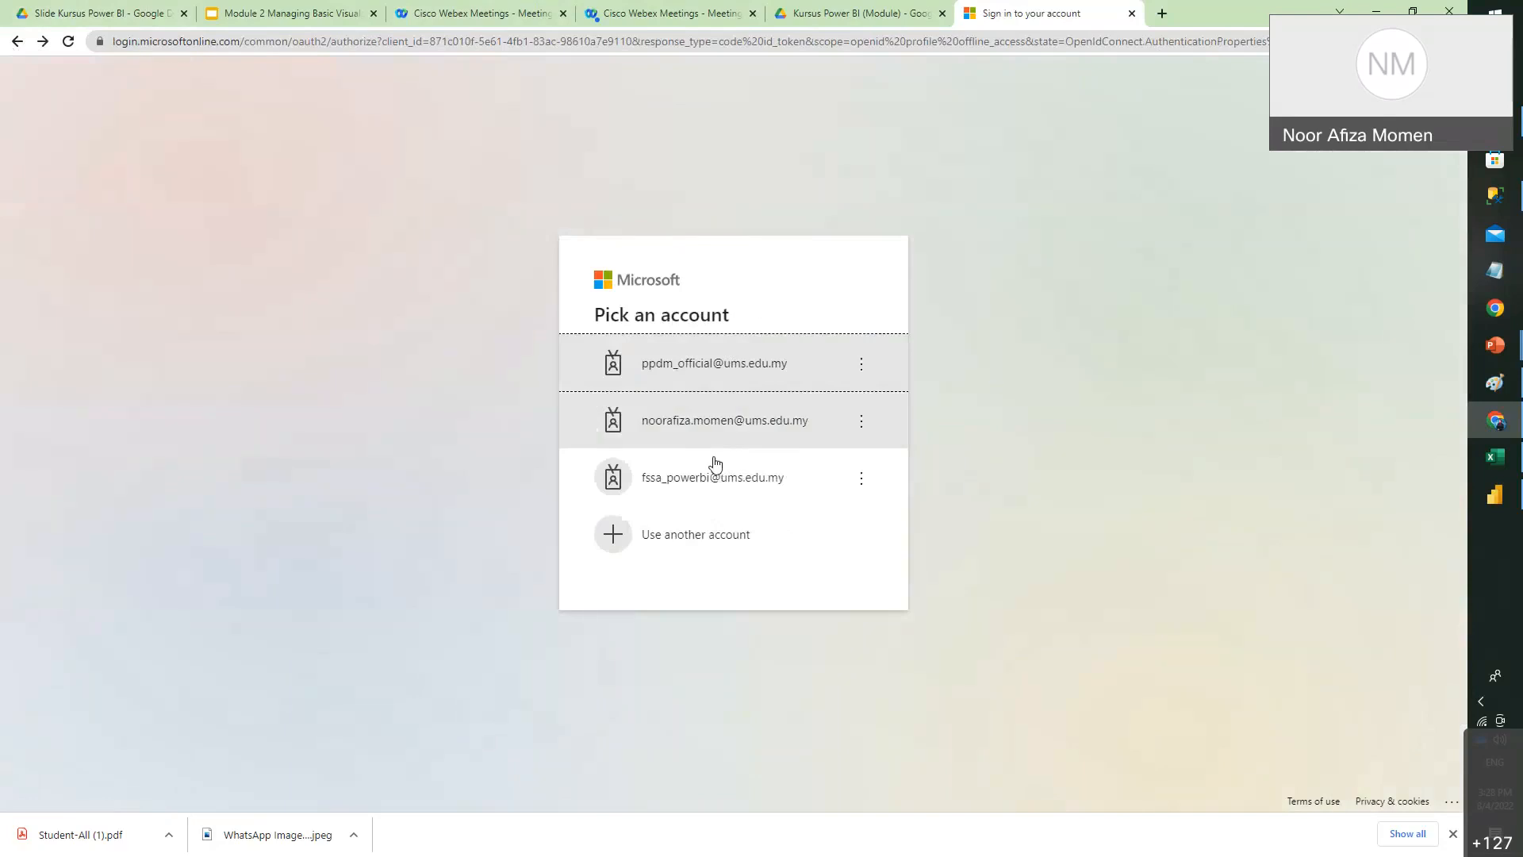
left_click(754, 434)
type("*********")
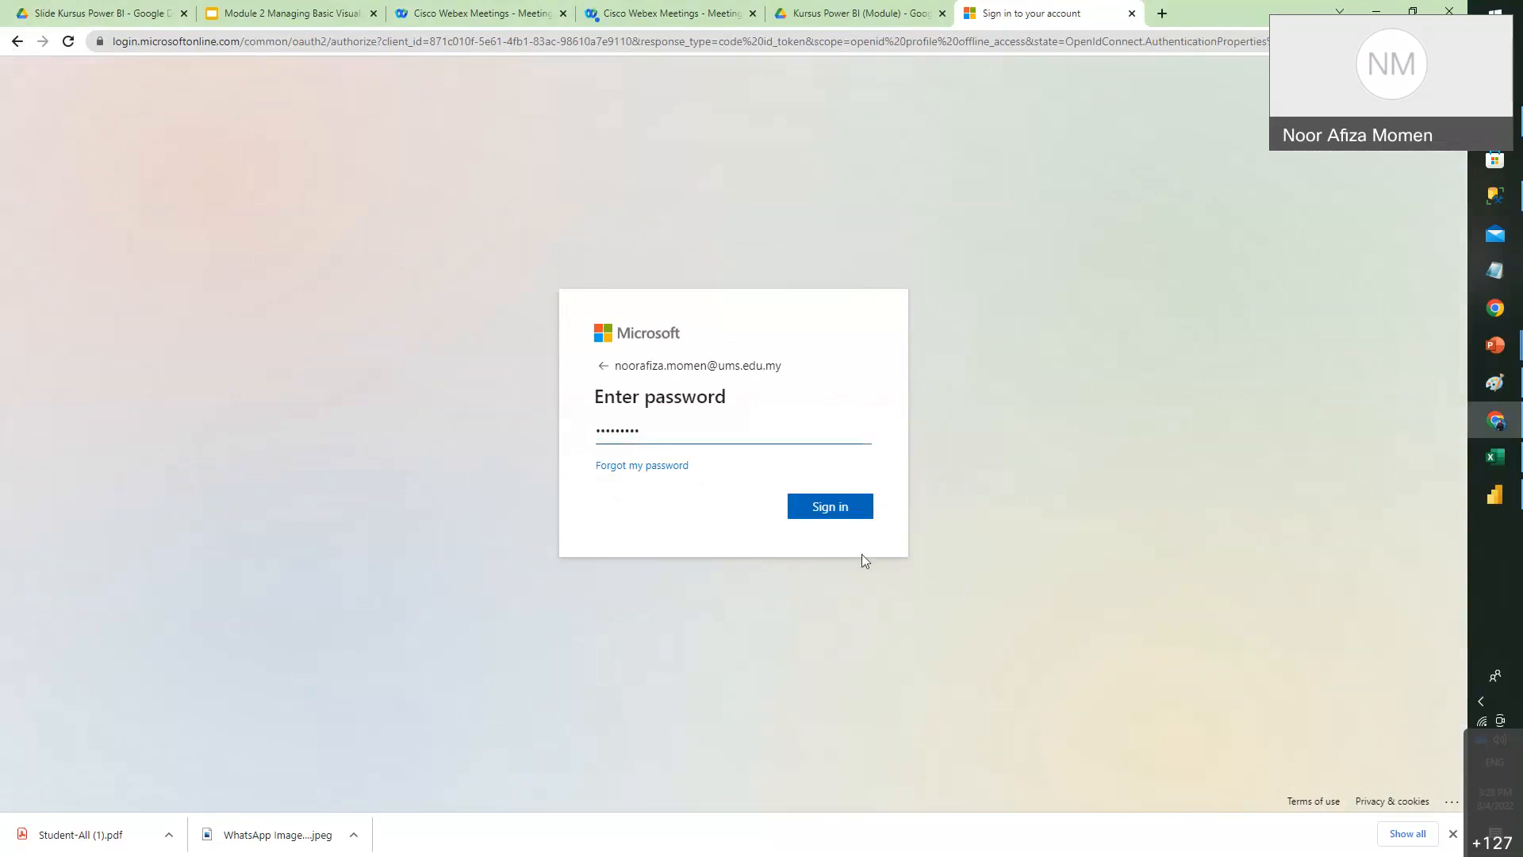
left_click(854, 515)
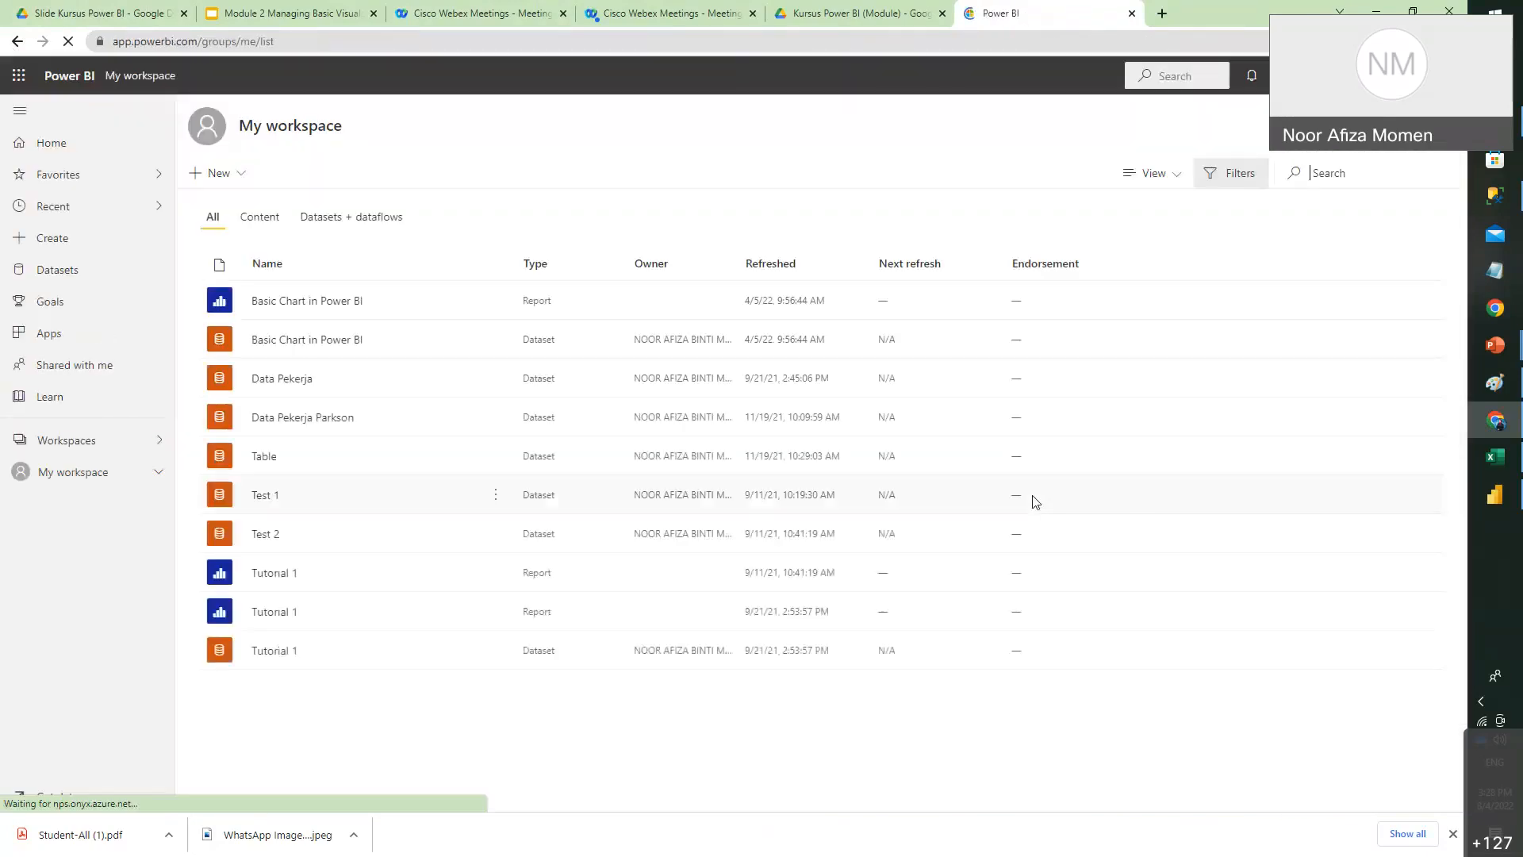
- Try creating a new workspace, decline the Pro upgrade, and return to Desktop's publish dialog
left_click(68, 446)
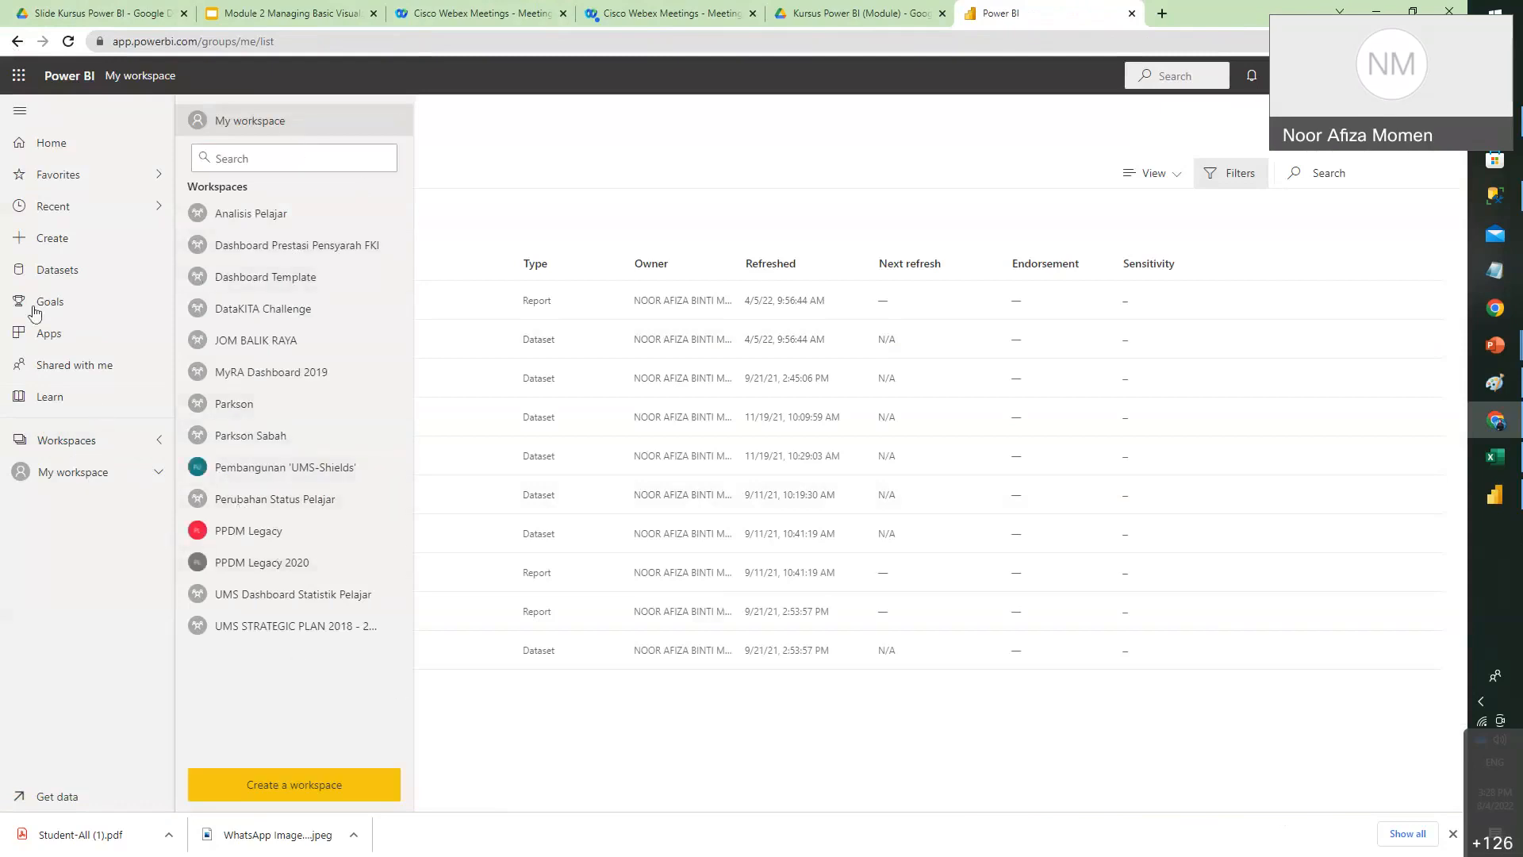
left_click(340, 788)
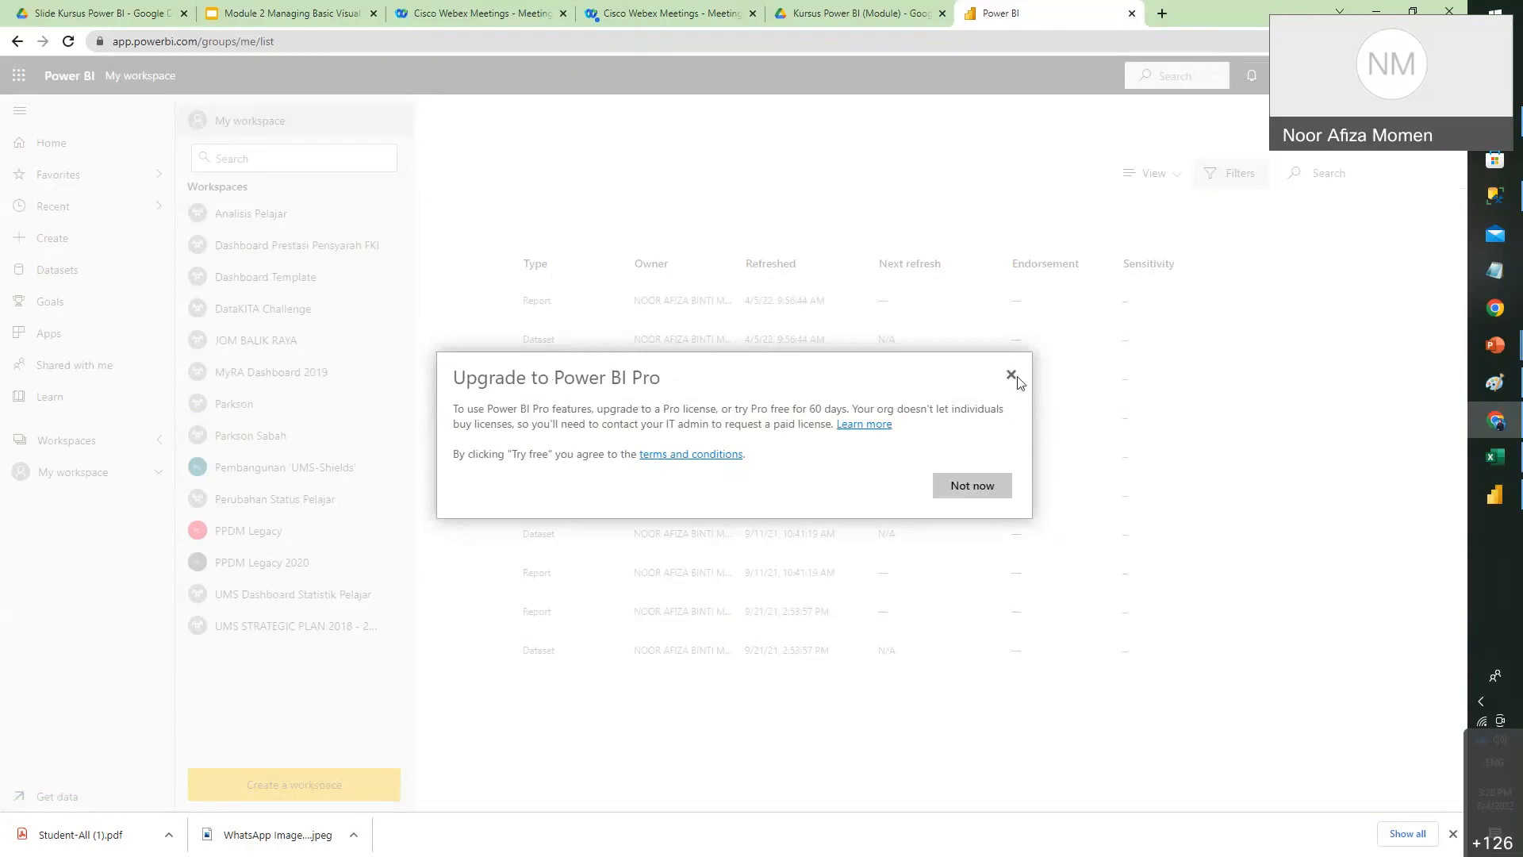
left_click(998, 479)
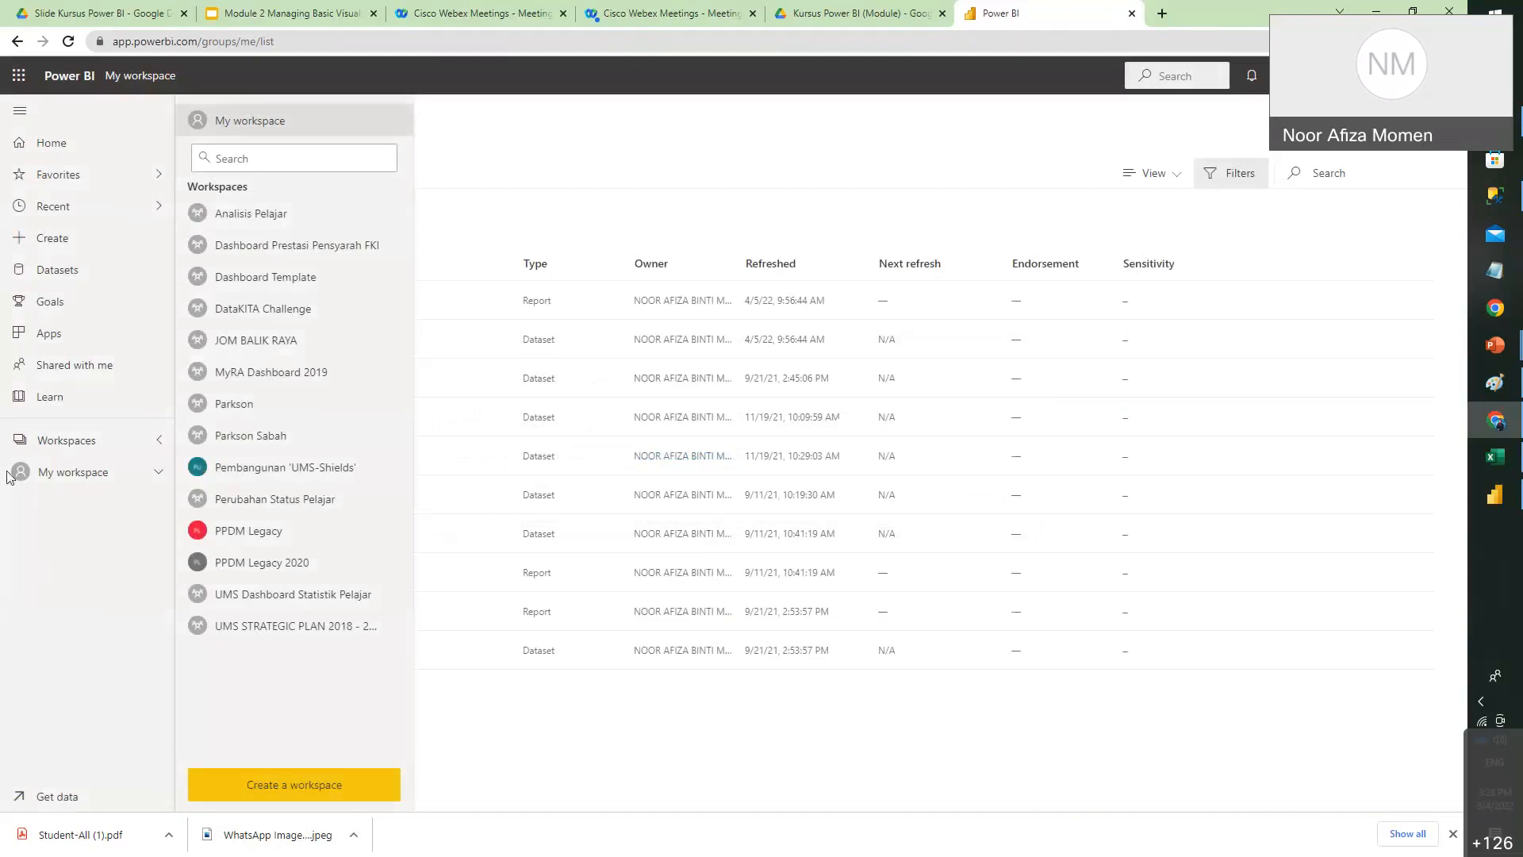
left_click(49, 478)
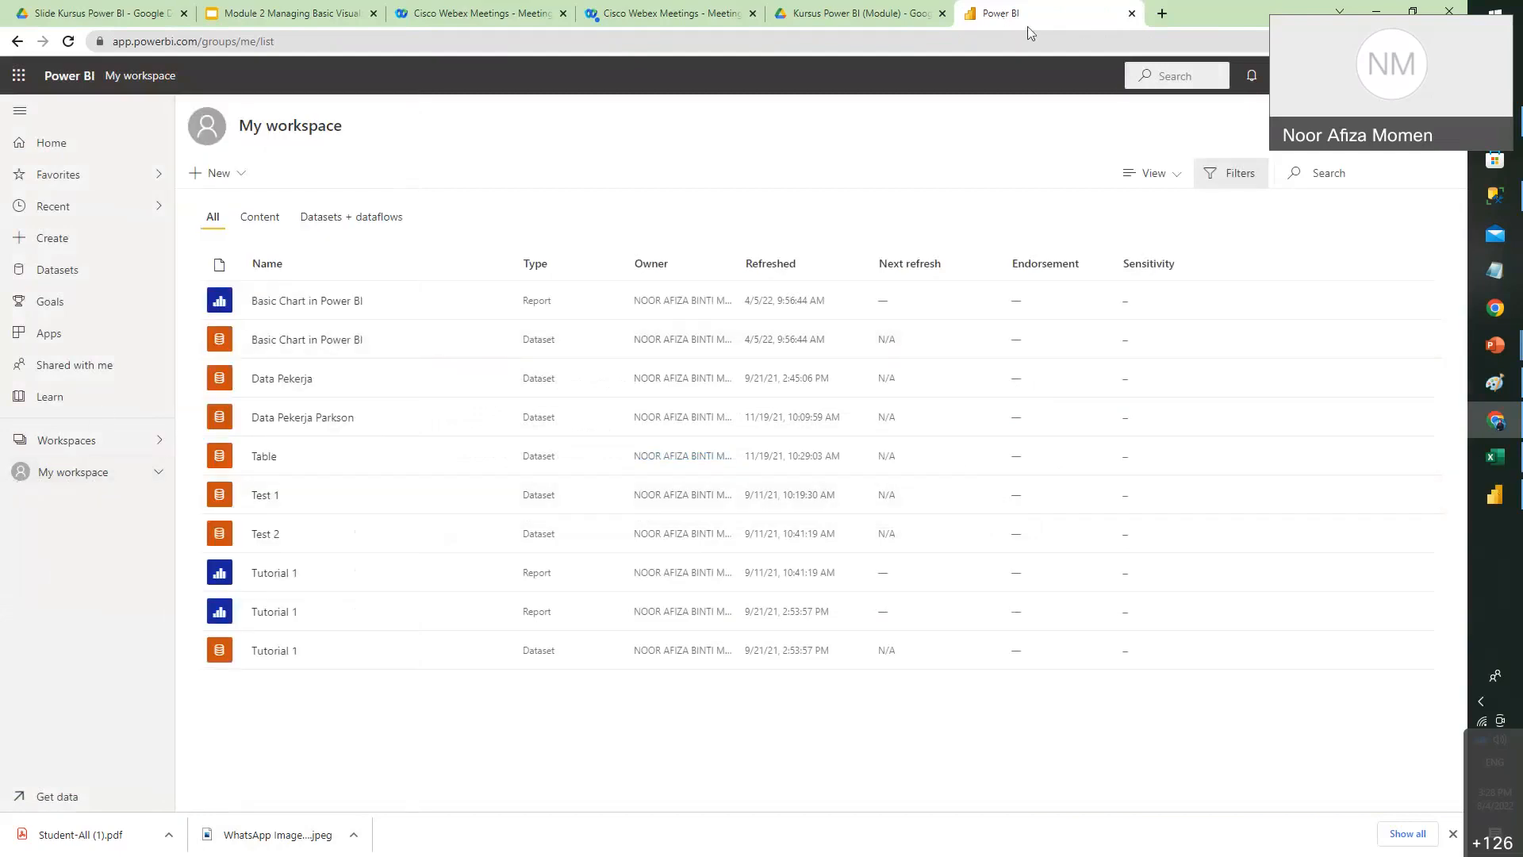
left_click(1495, 494)
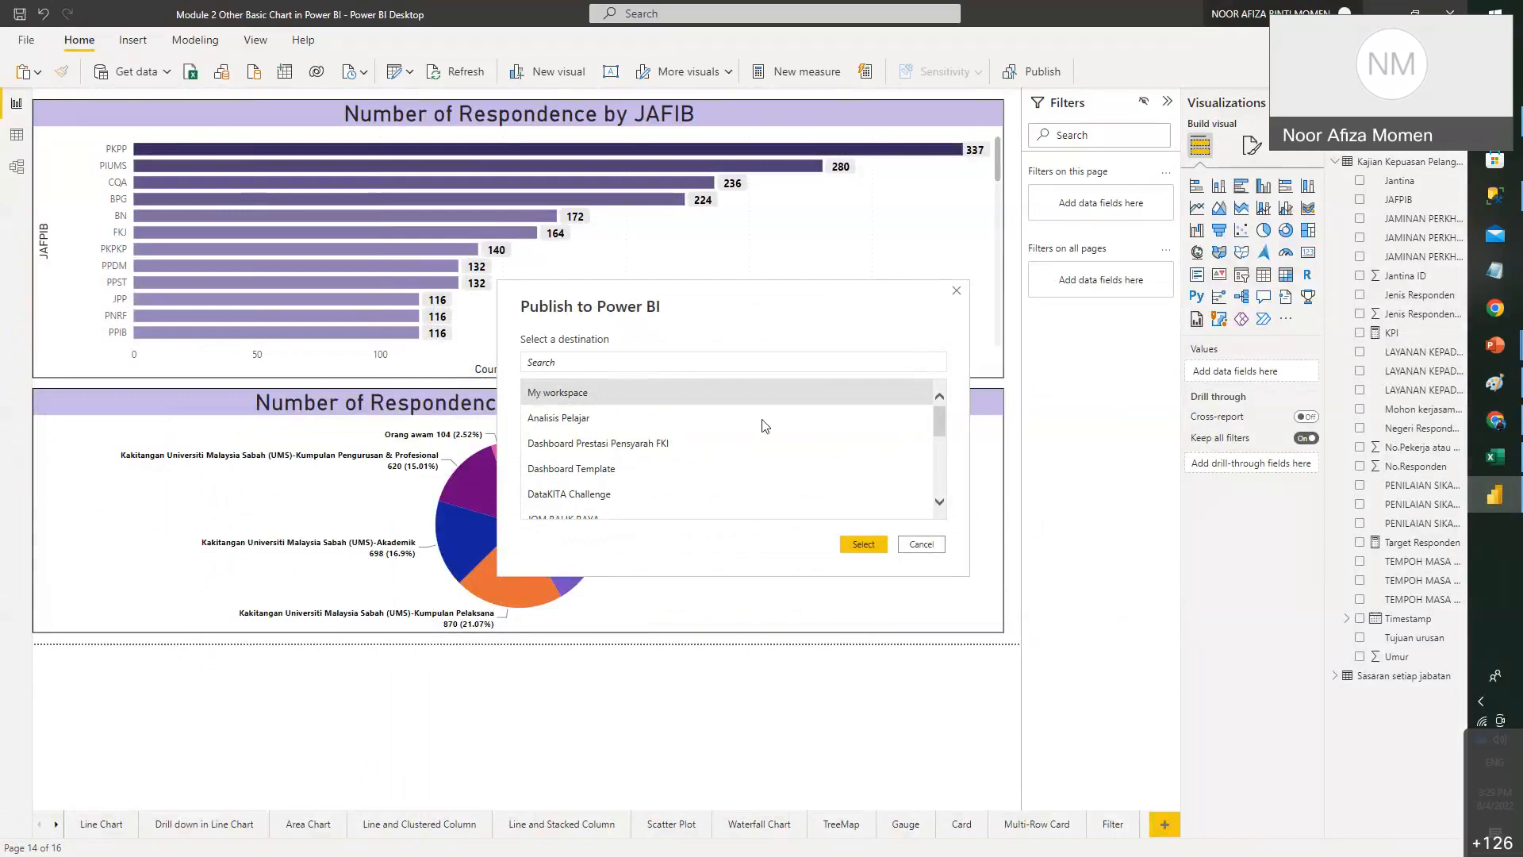
- Publish to My workspace, then open the Module 2 Other Basic Chart report in the Power BI service
left_click(861, 549)
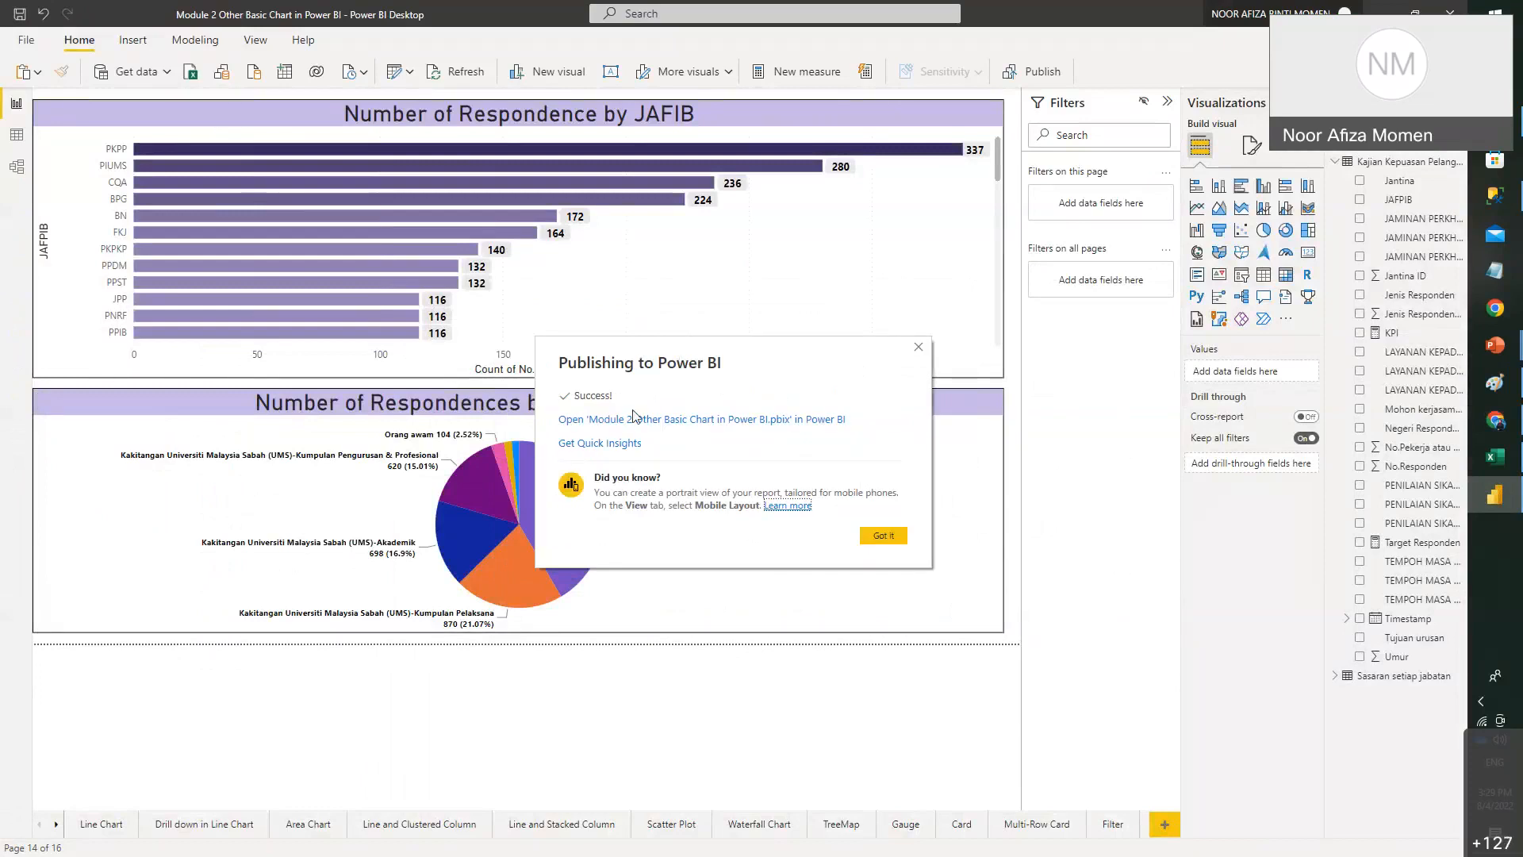
left_click(698, 420)
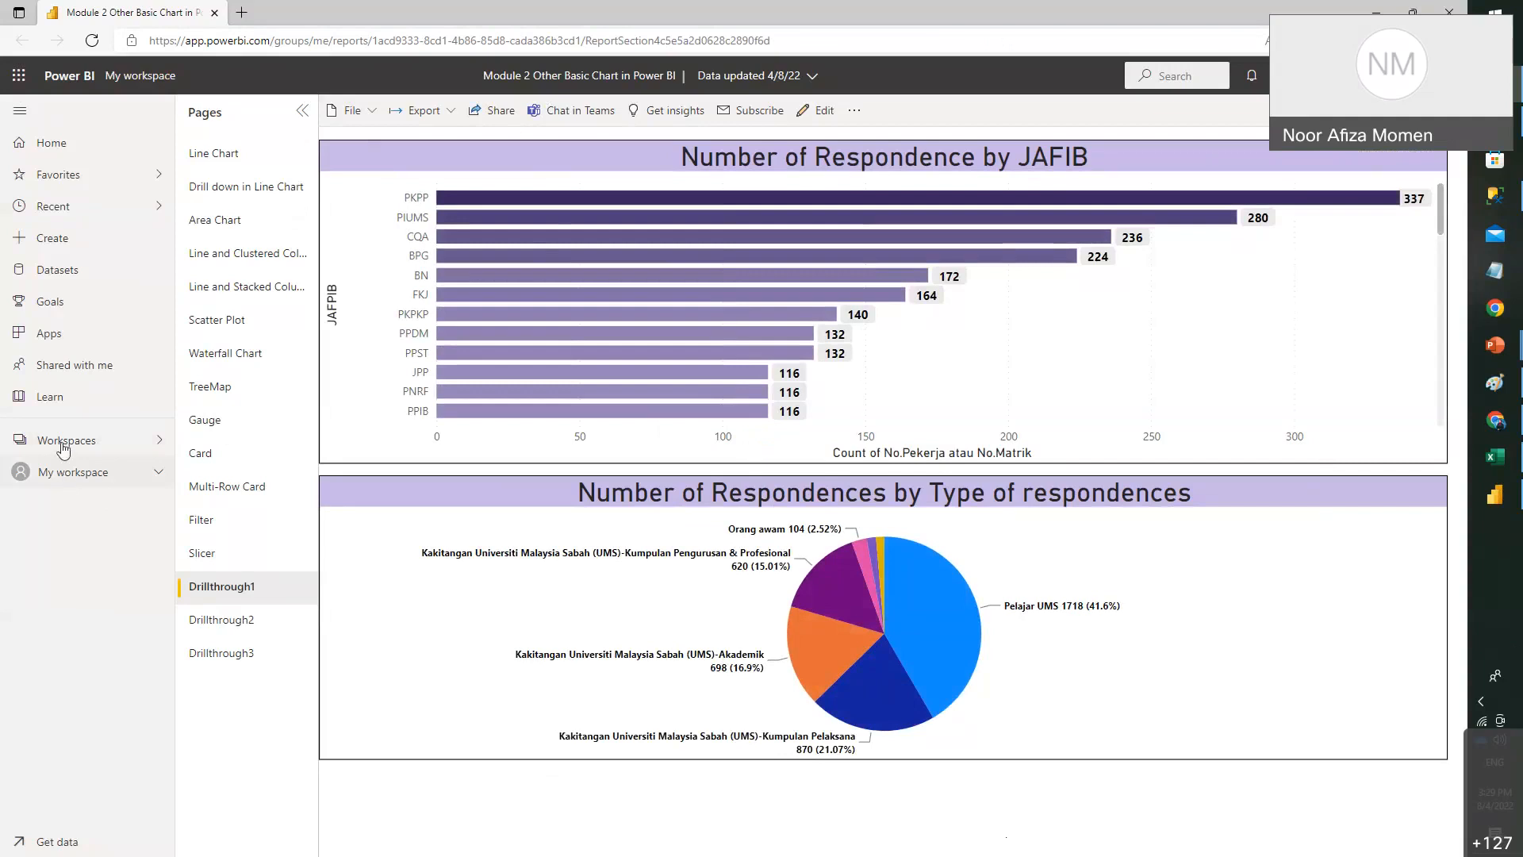
left_click(48, 474)
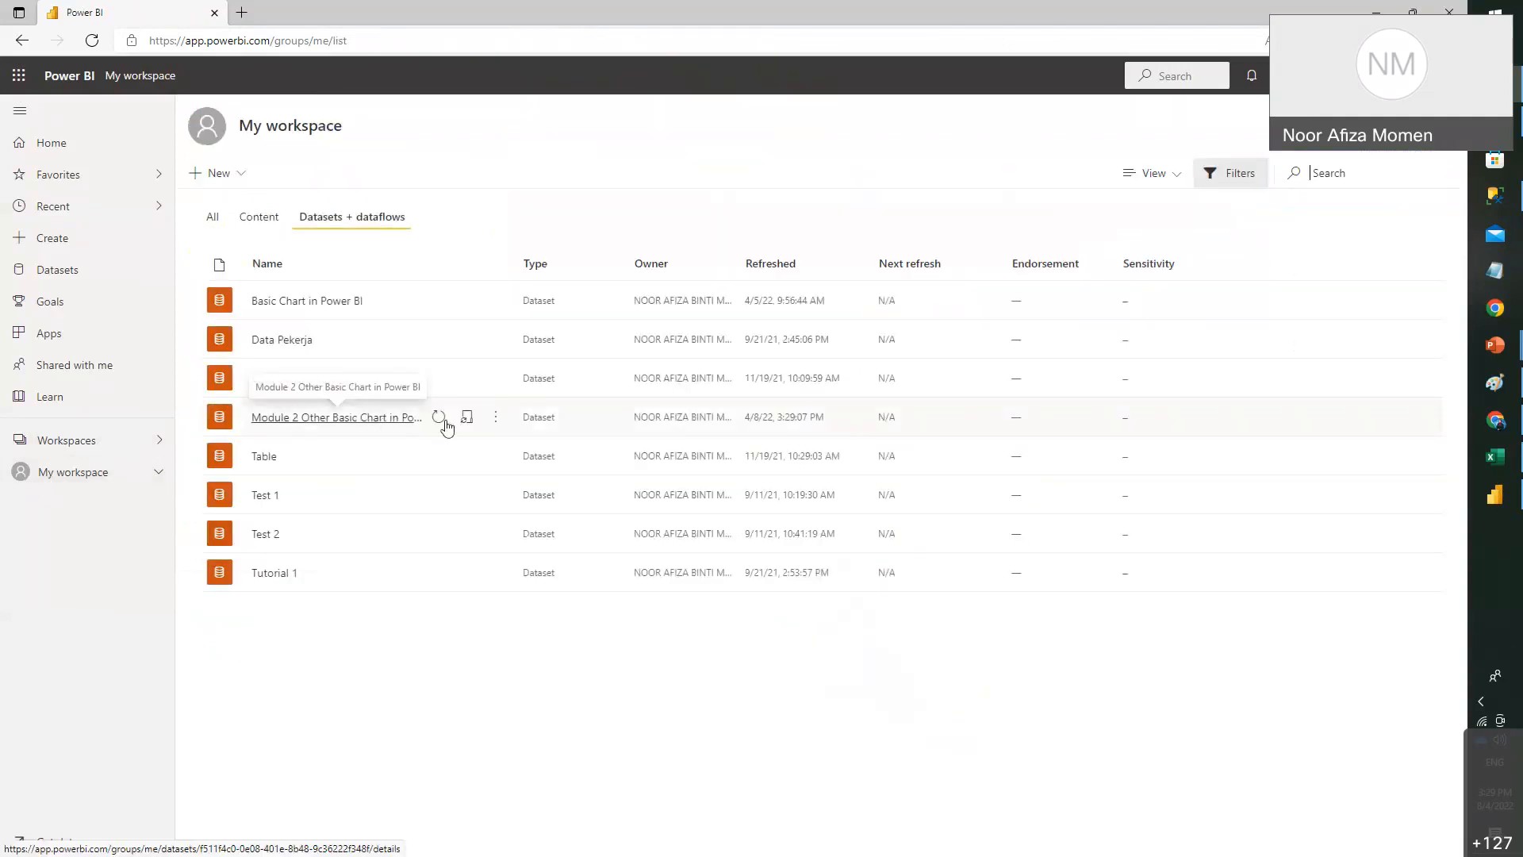
left_click(419, 434)
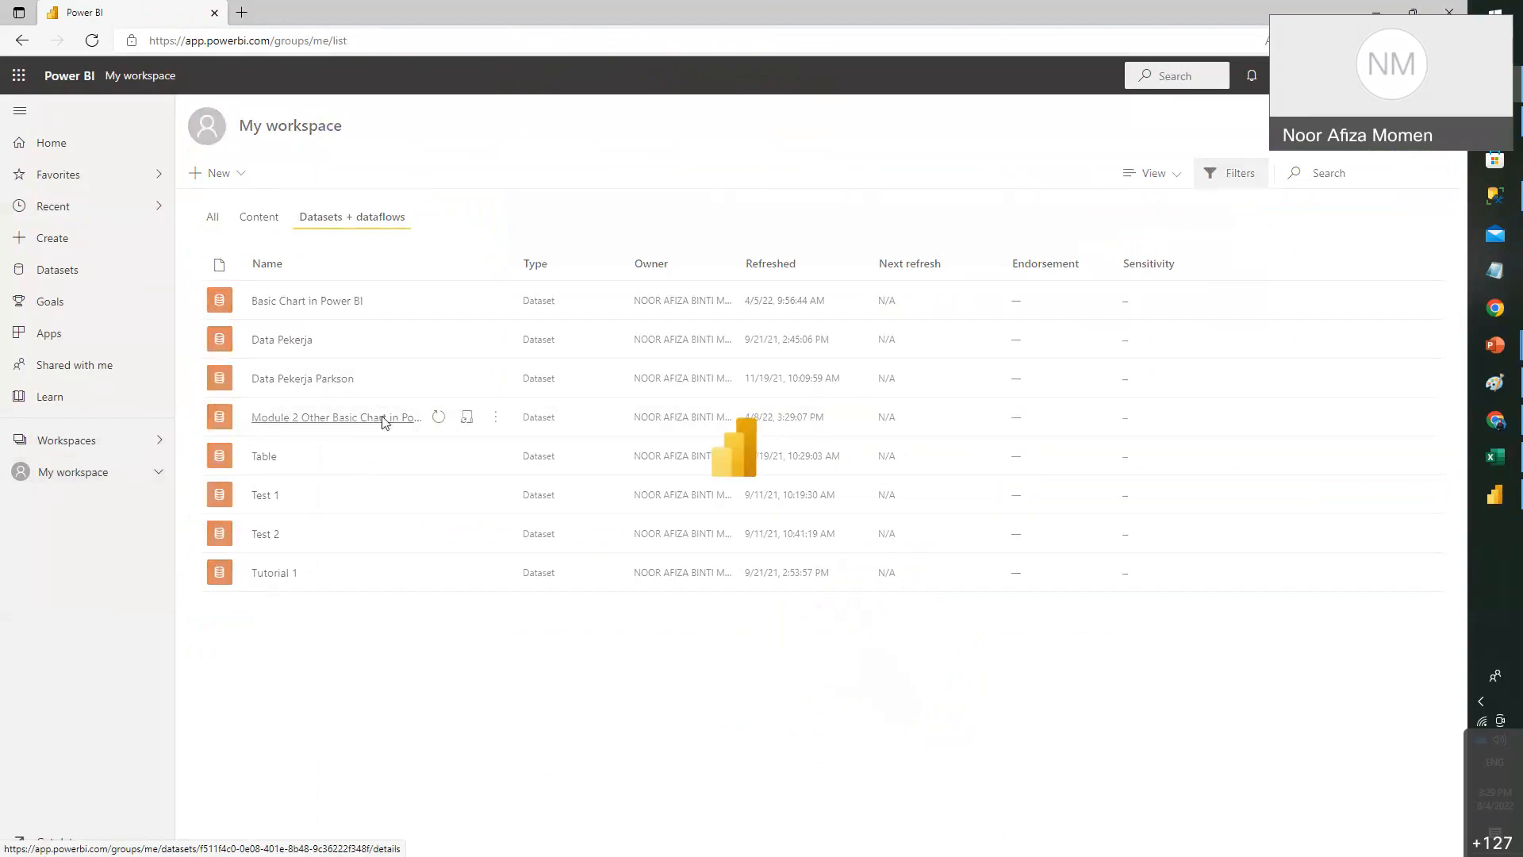
left_click(87, 449)
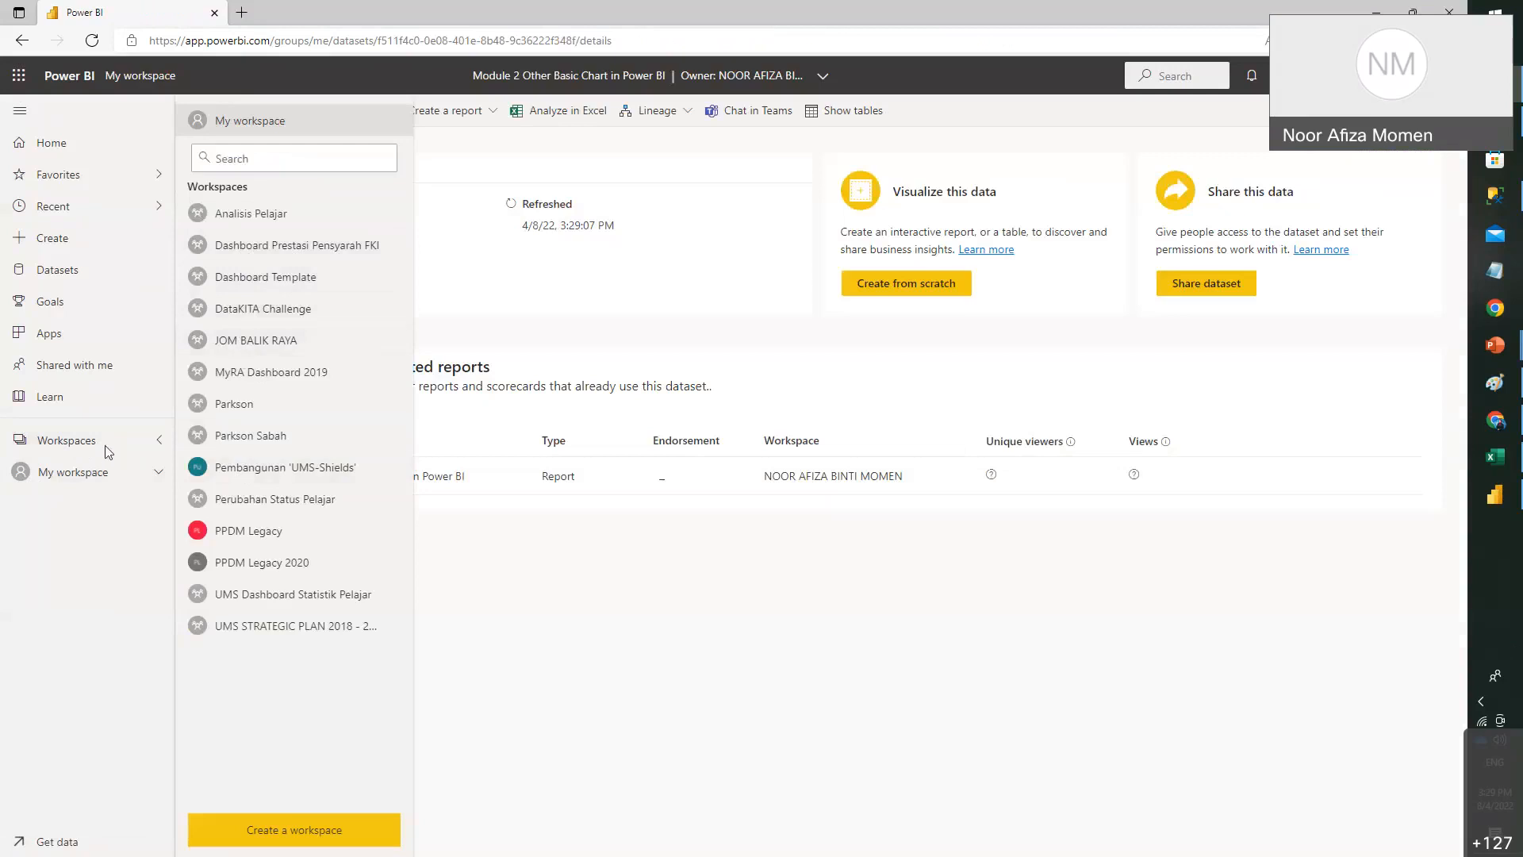
left_click(68, 476)
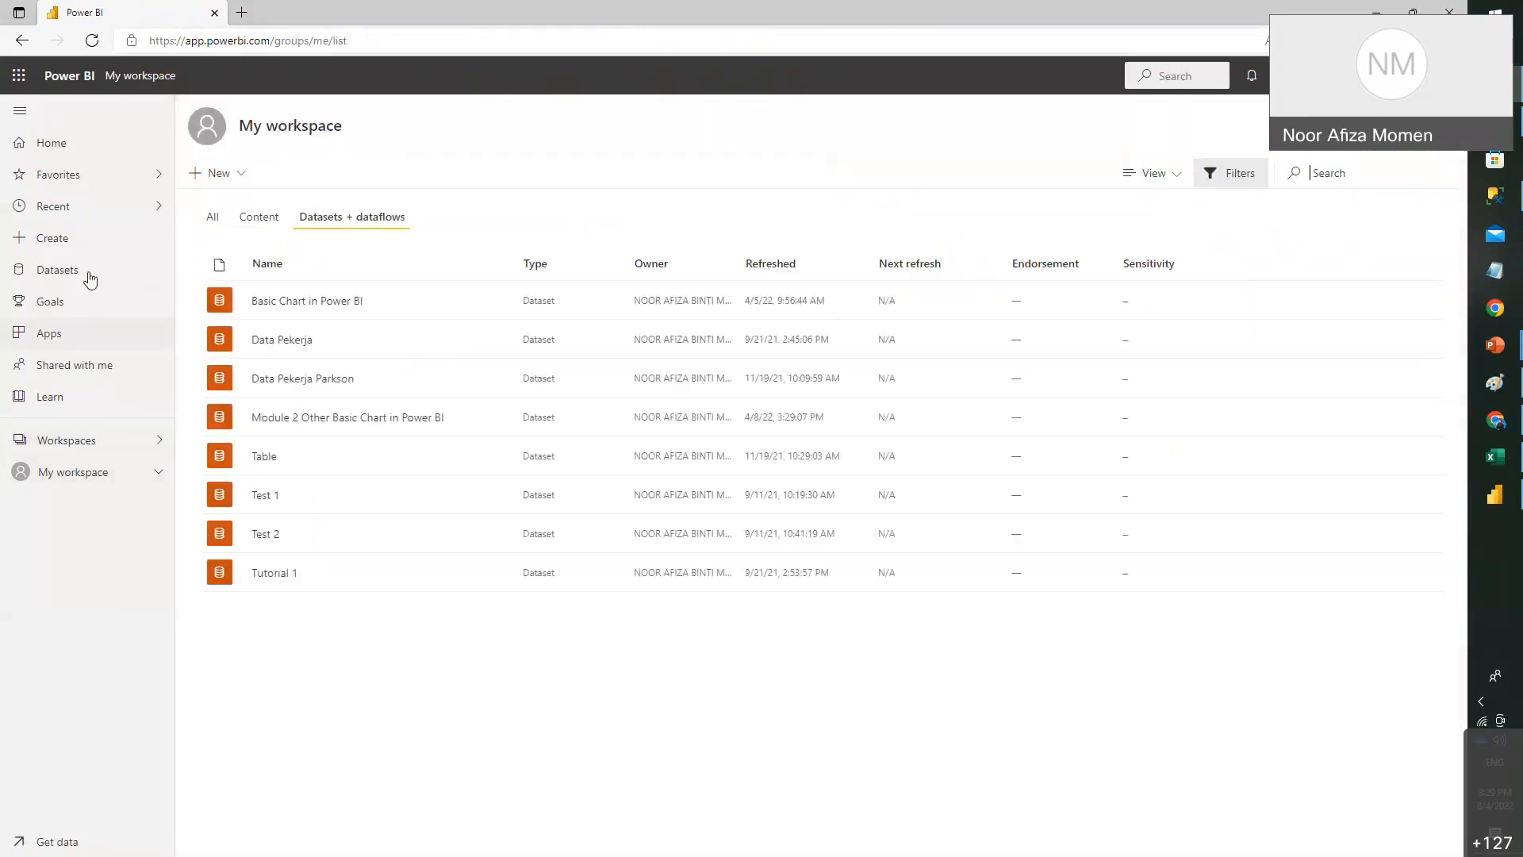
left_click(359, 418)
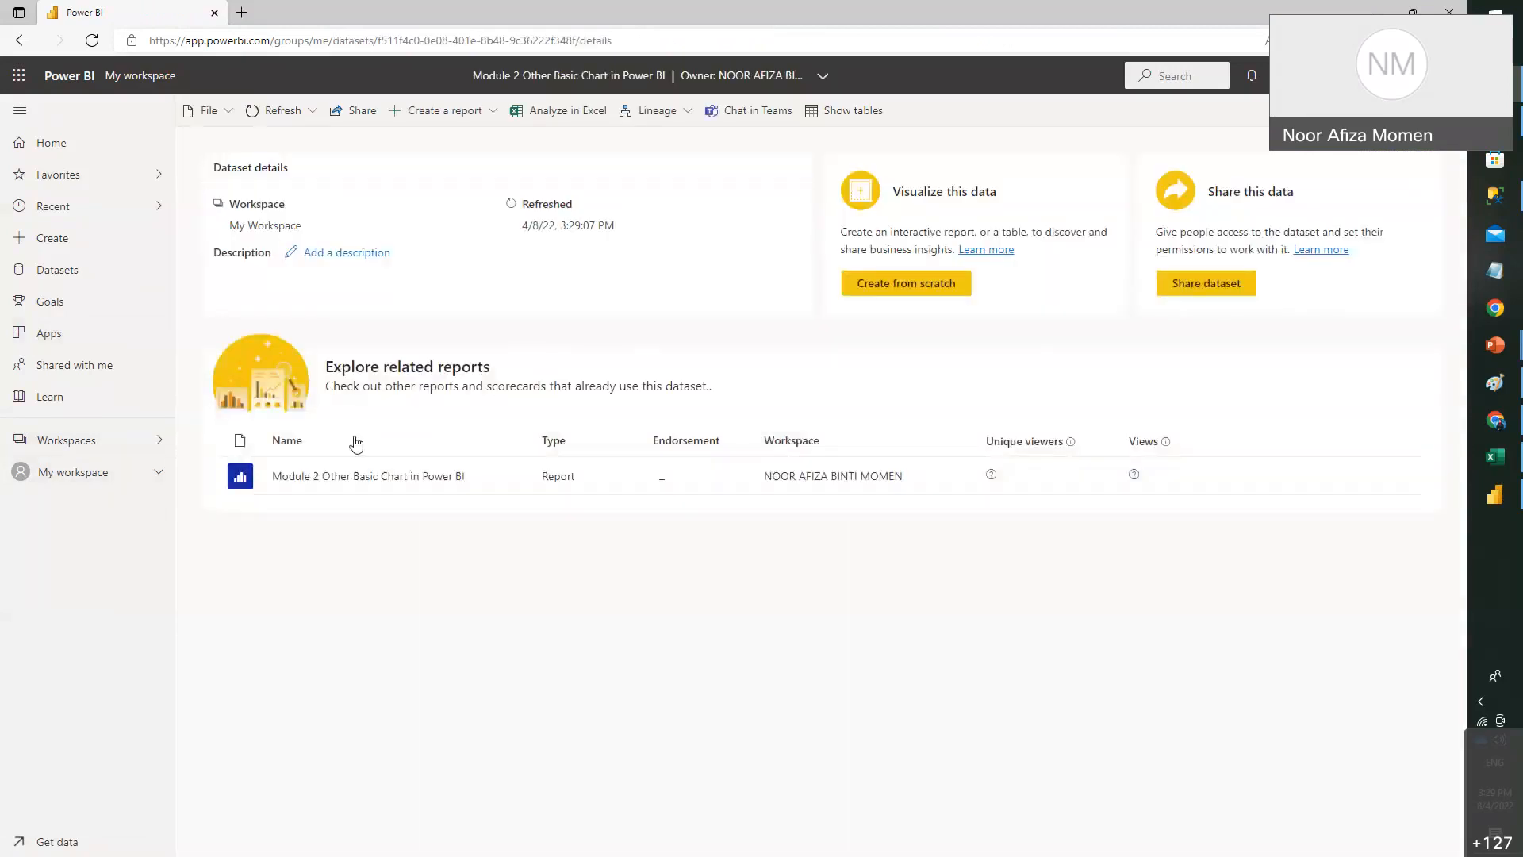
left_click(344, 475)
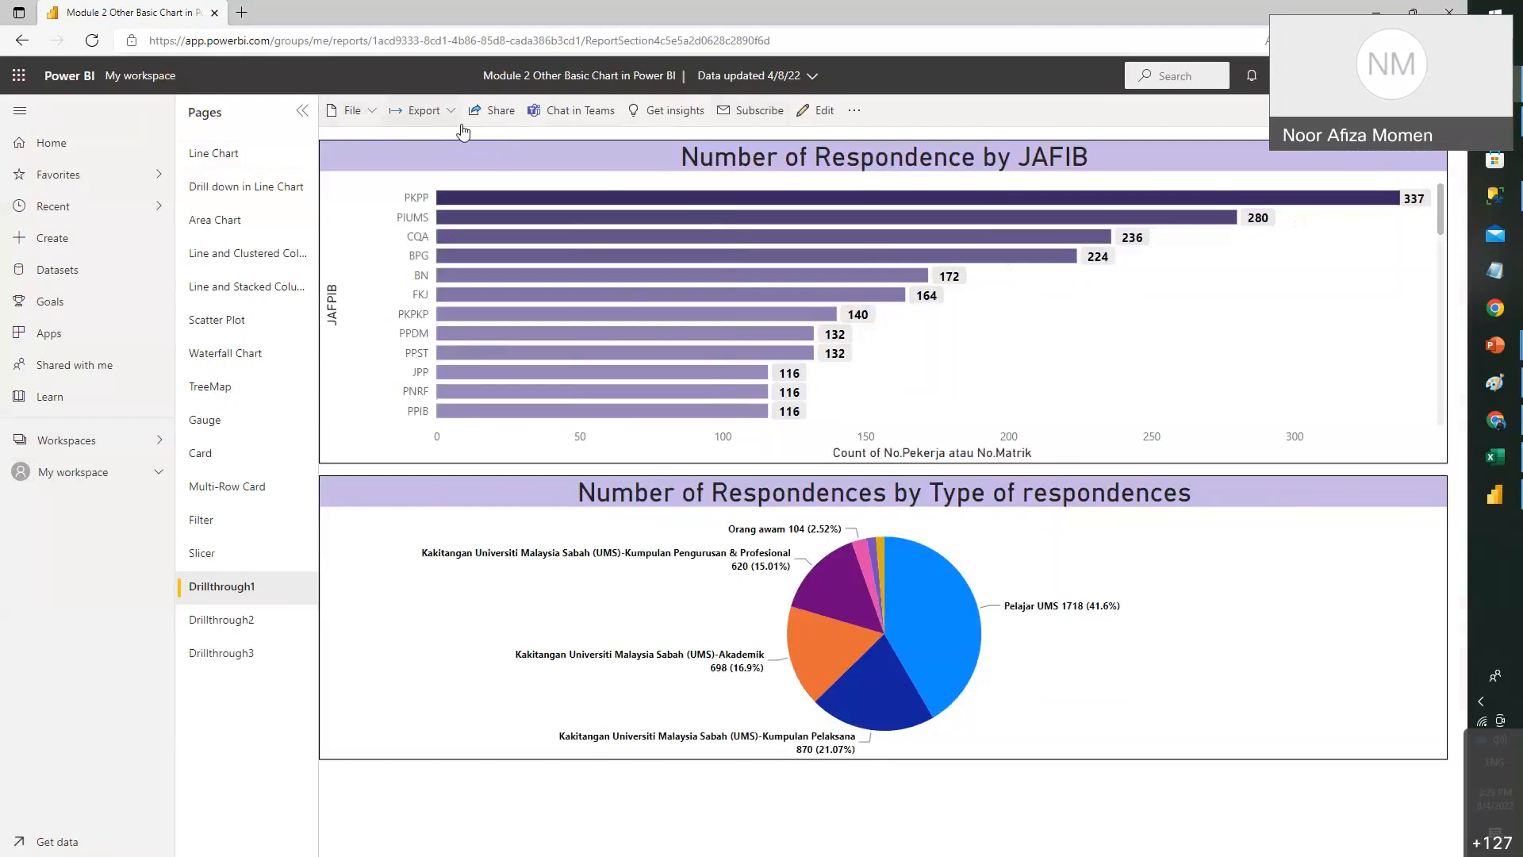
- Create a public Publish to web embed code for the report and copy its link
left_click(435, 108)
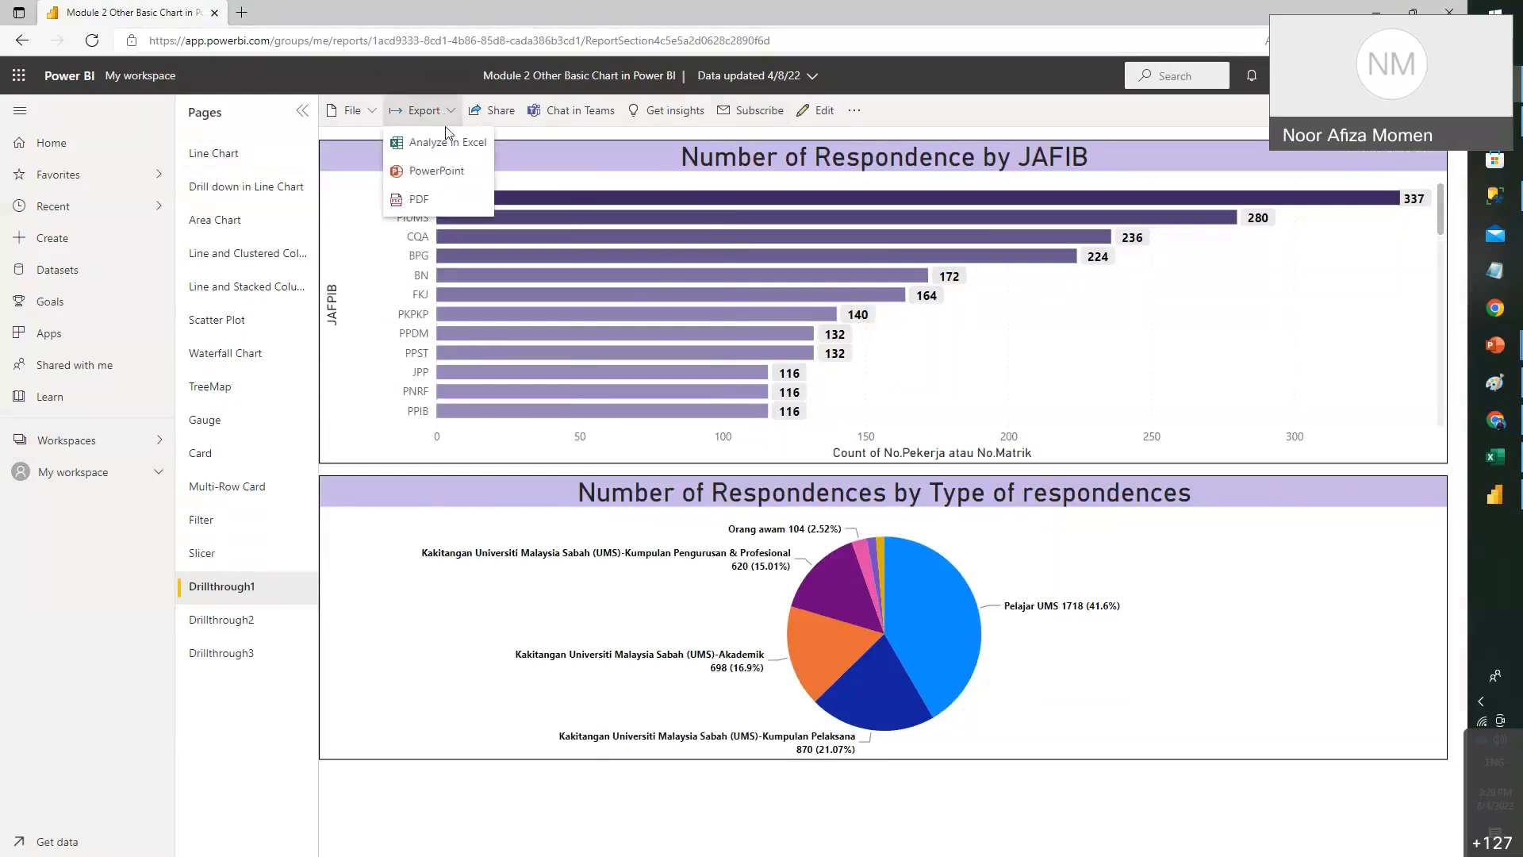
left_click(354, 115)
left_click(353, 115)
mouse_move(435, 266)
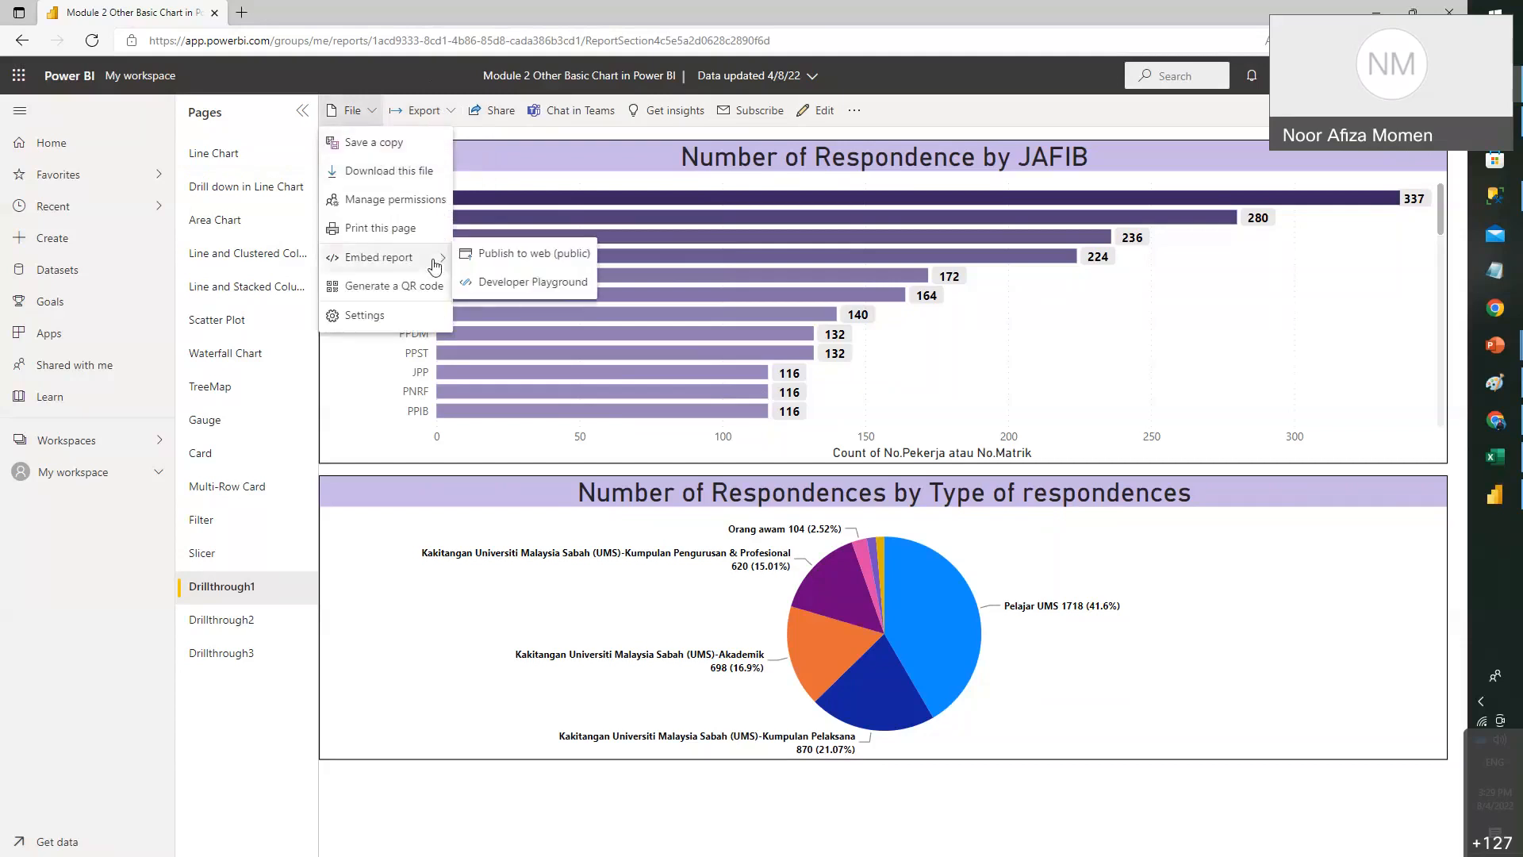
left_click(528, 261)
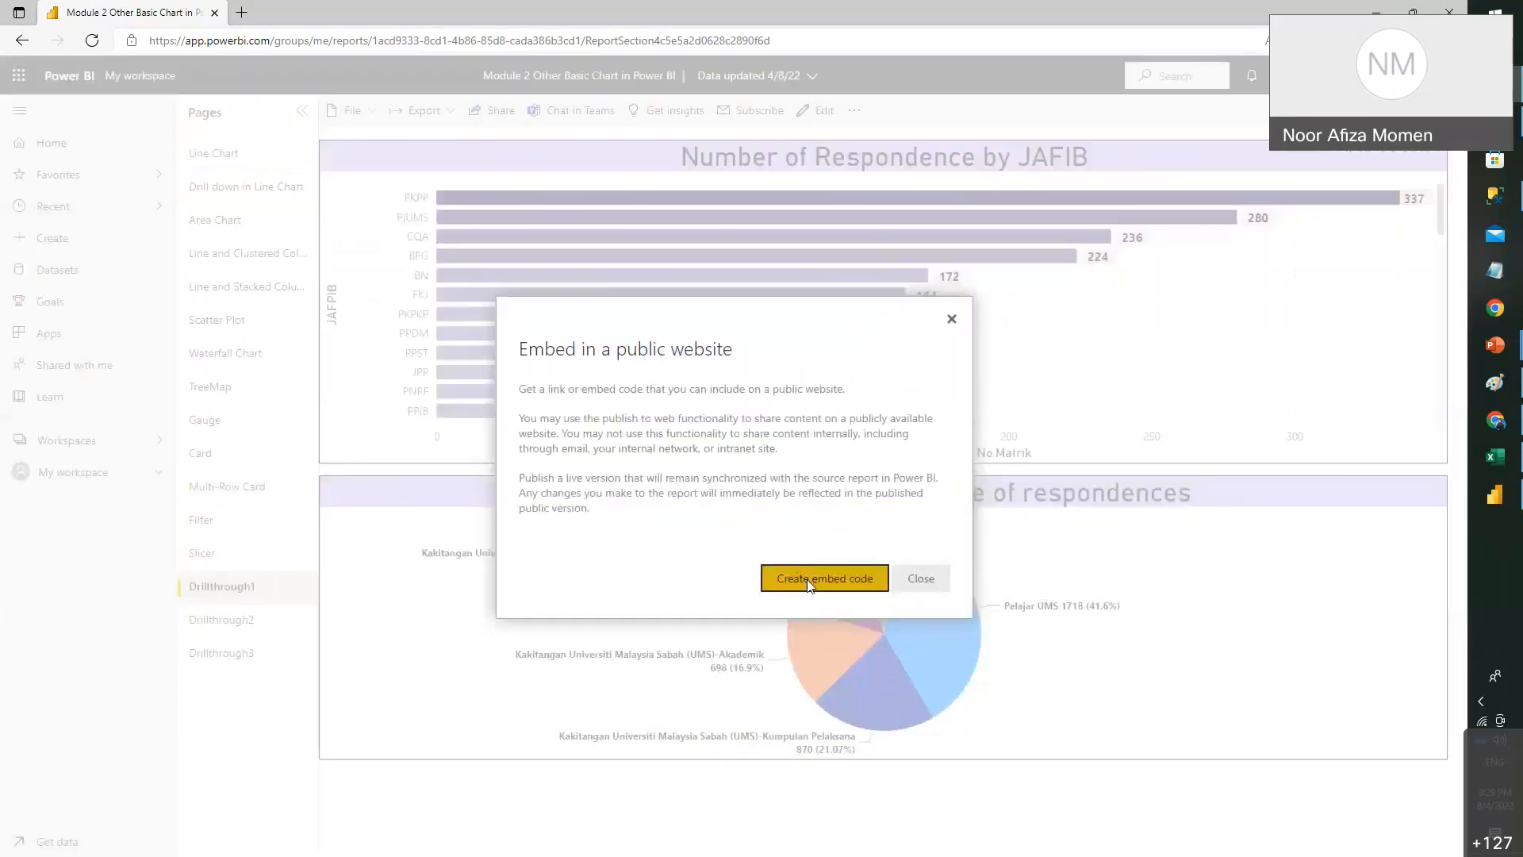
left_click(810, 579)
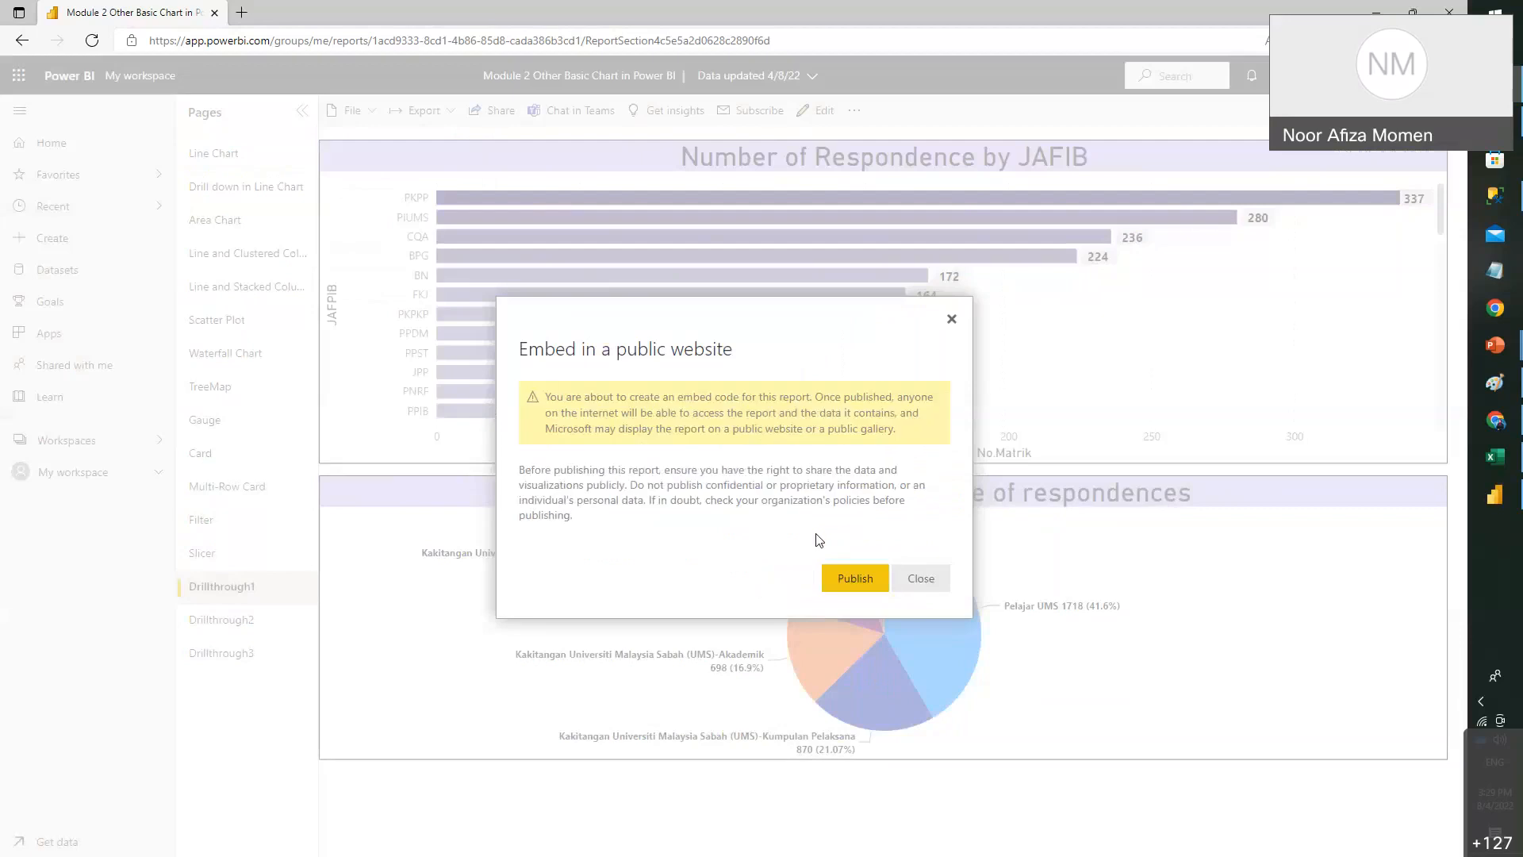
left_click(856, 579)
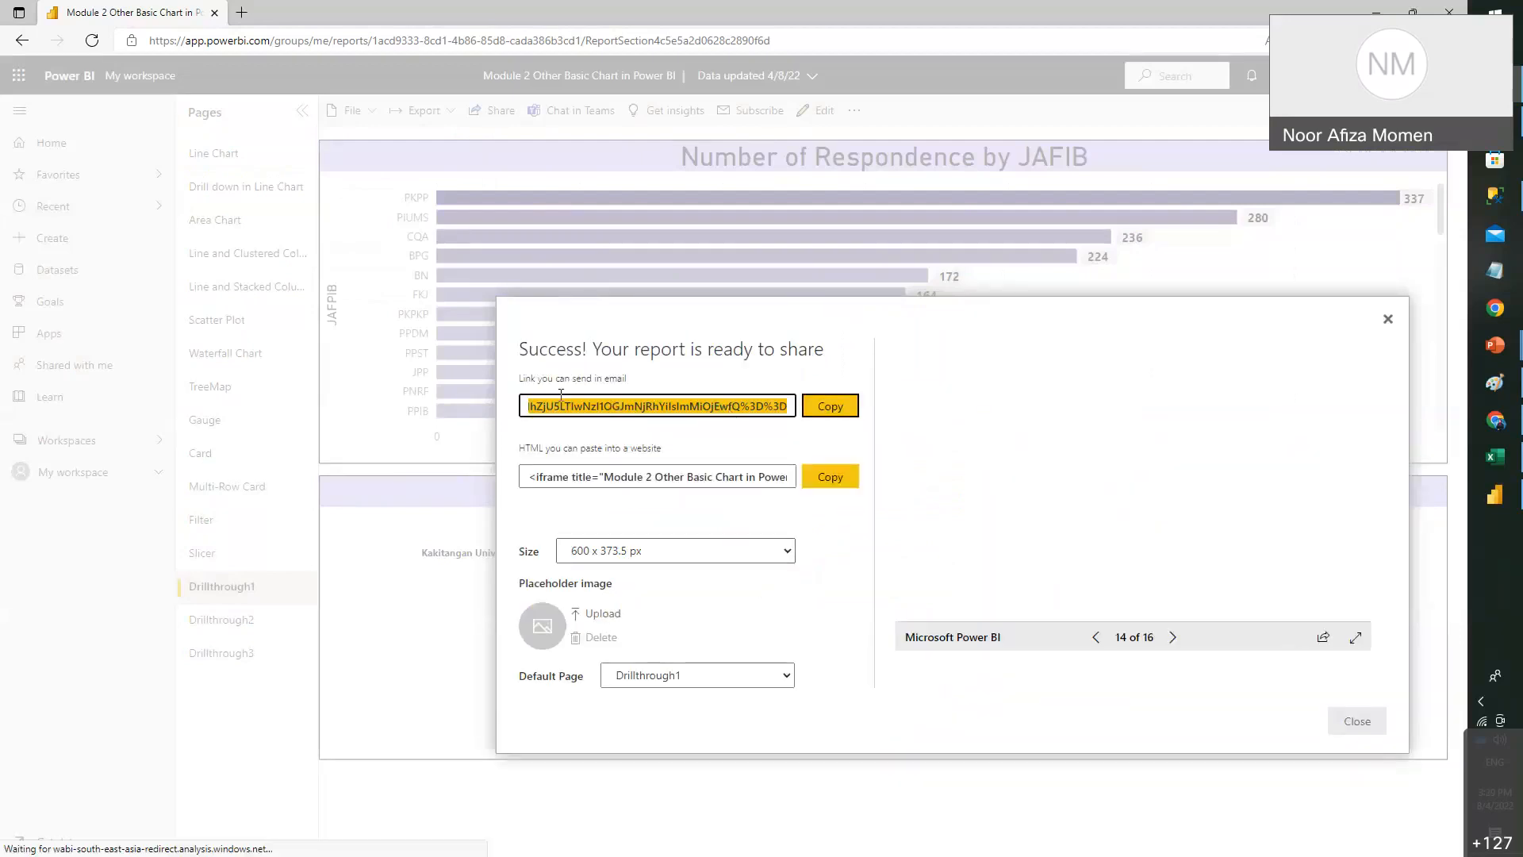
left_click(830, 406)
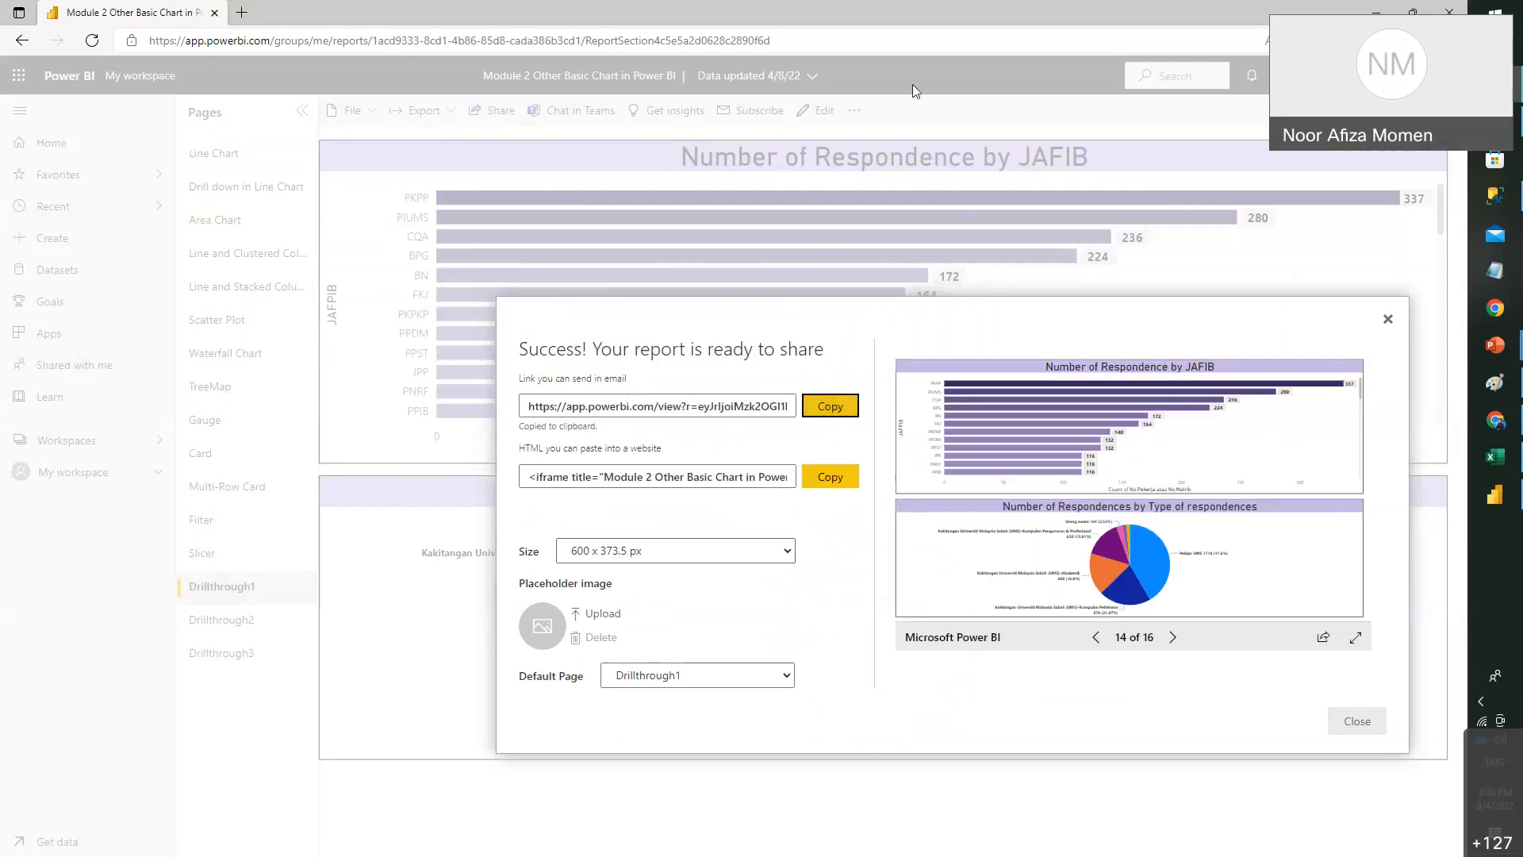
left_click(241, 12)
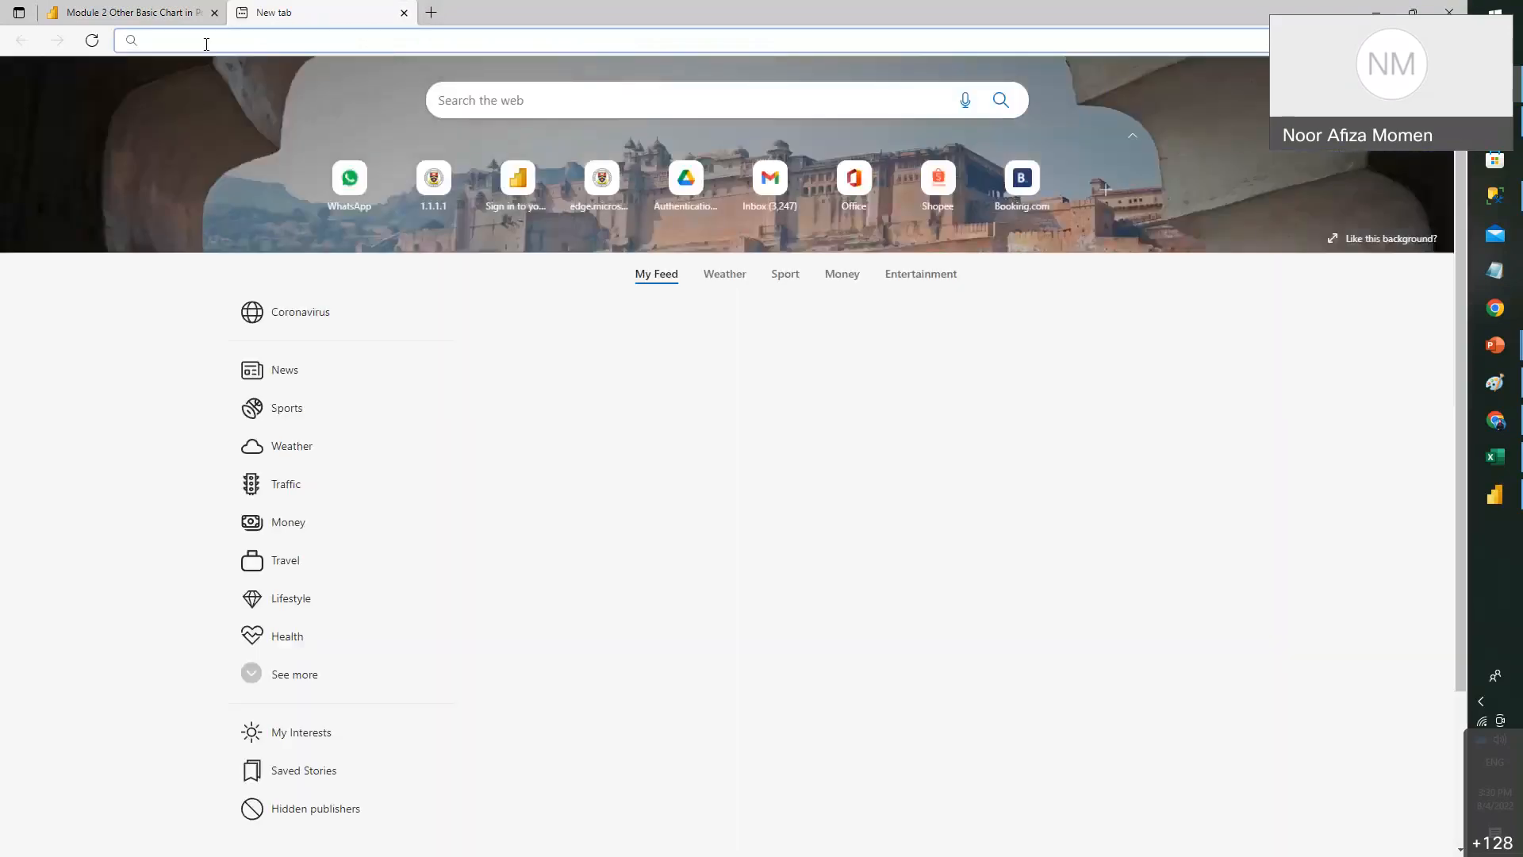
- Load the public report link and page back to the TreeMap page
key("ctrl+v")
key("Return")
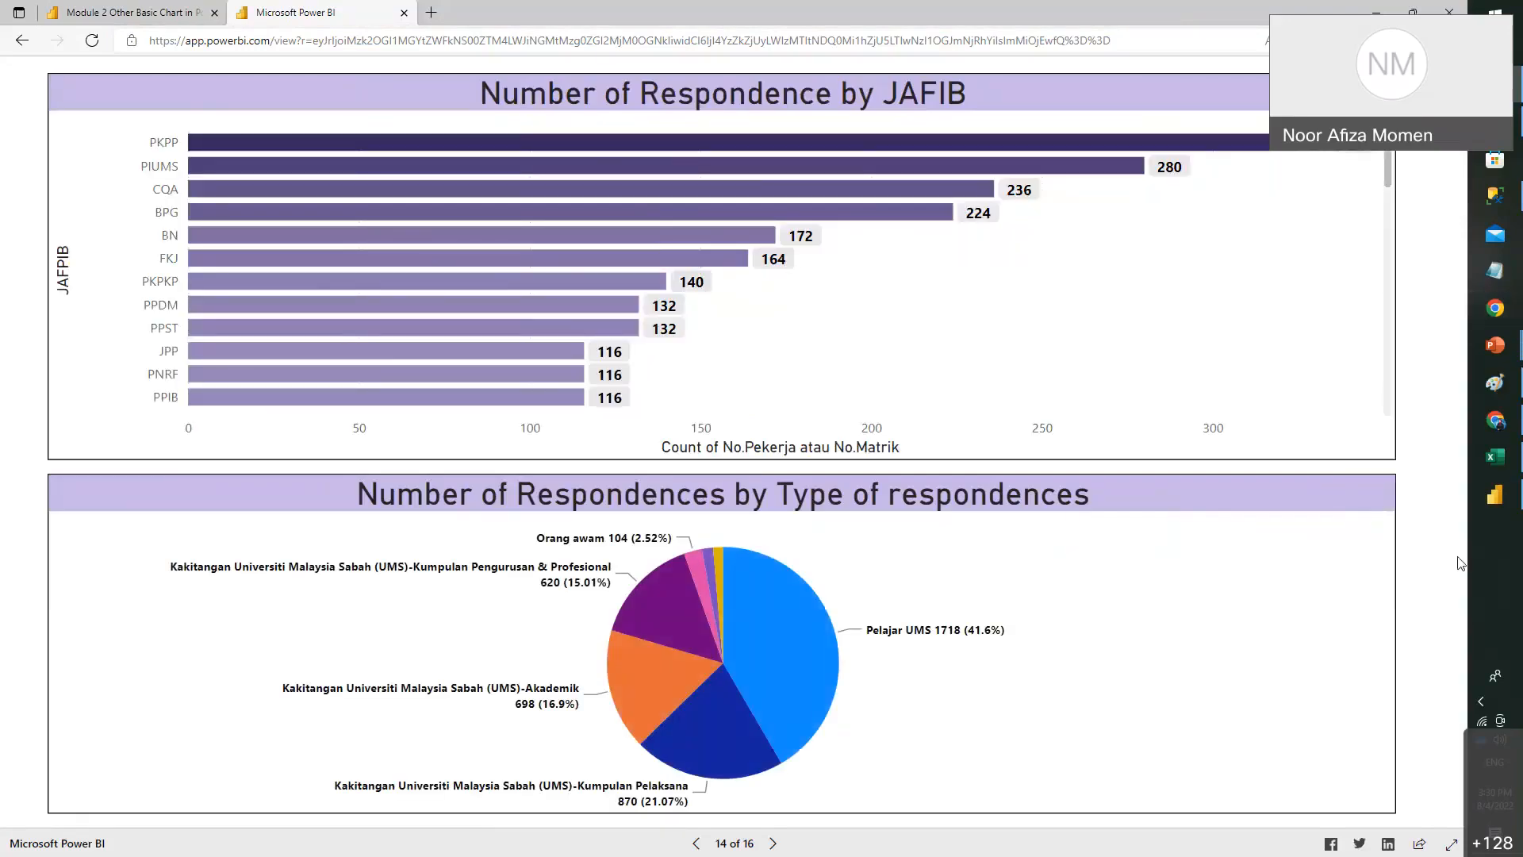
left_click(697, 843)
left_click(697, 843)
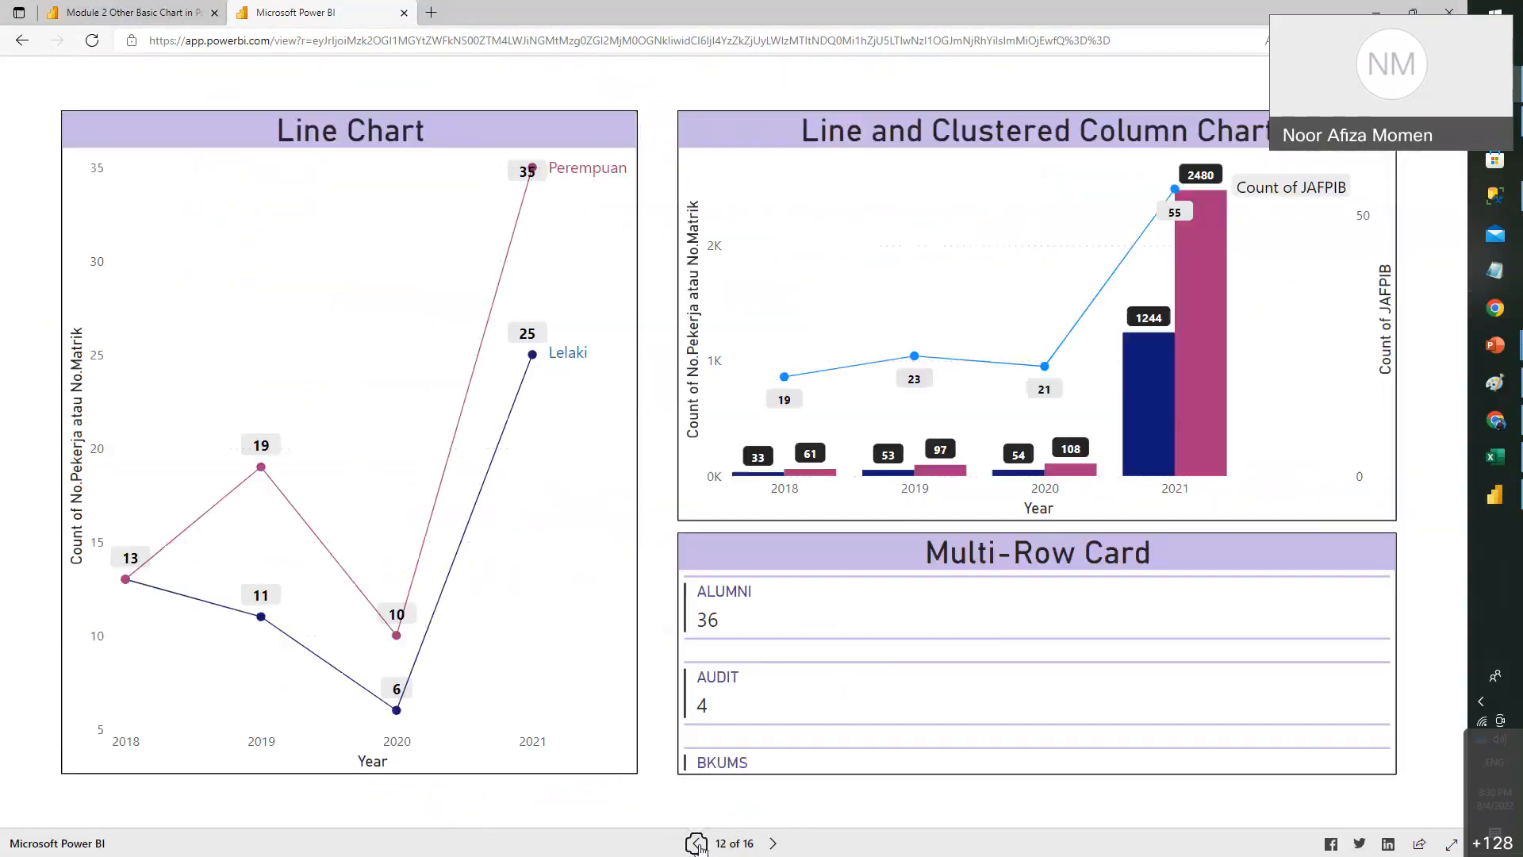
left_click(696, 843)
left_click(696, 843)
left_click(697, 843)
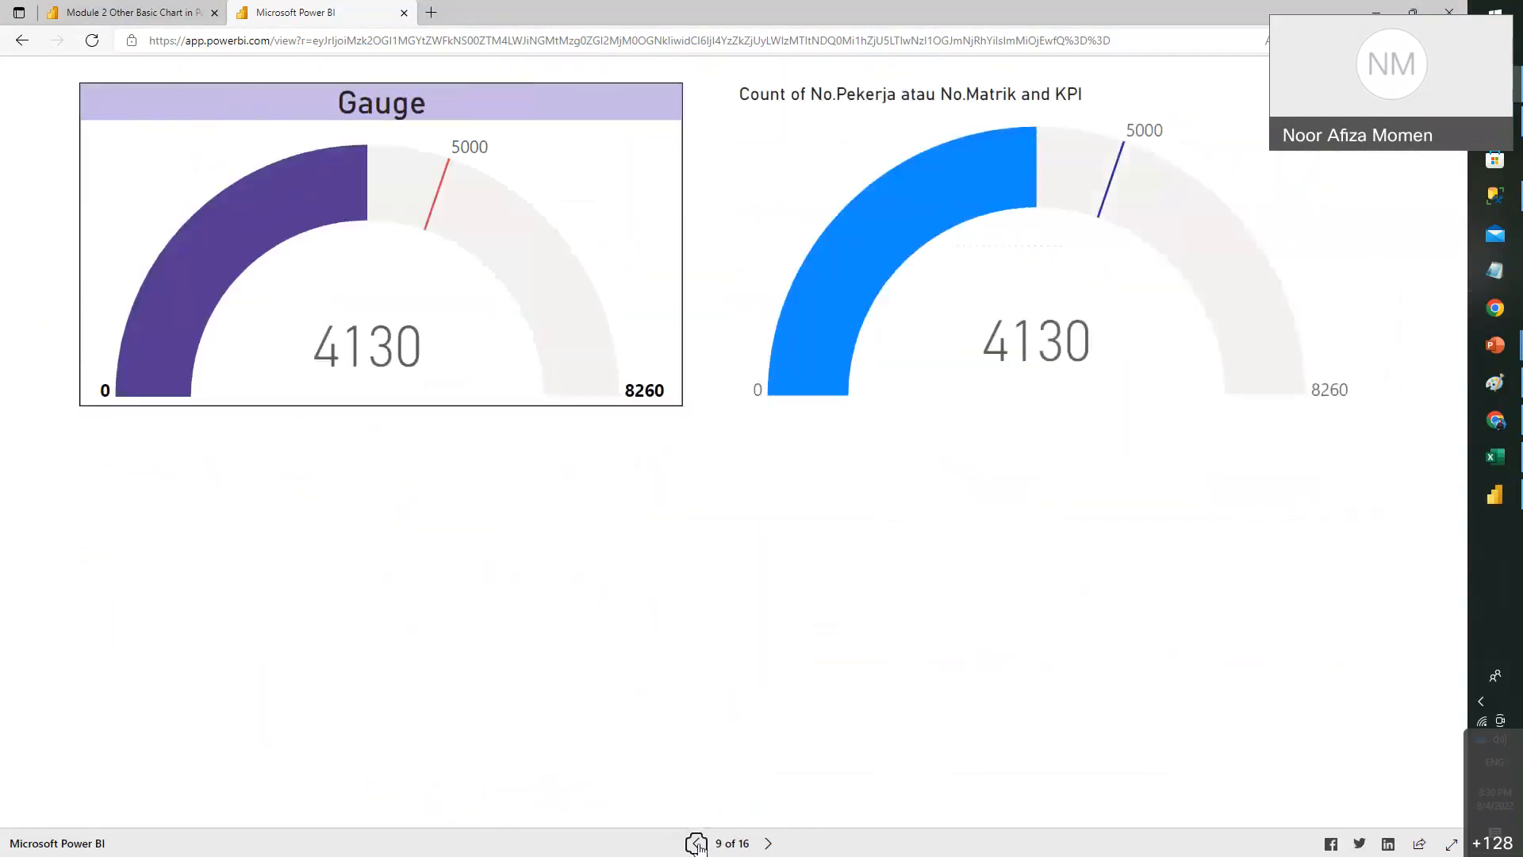
left_click(696, 843)
- Filter the treemaps to PKPP, then PIUMS, PNRF and CANSELORI
left_click(753, 230)
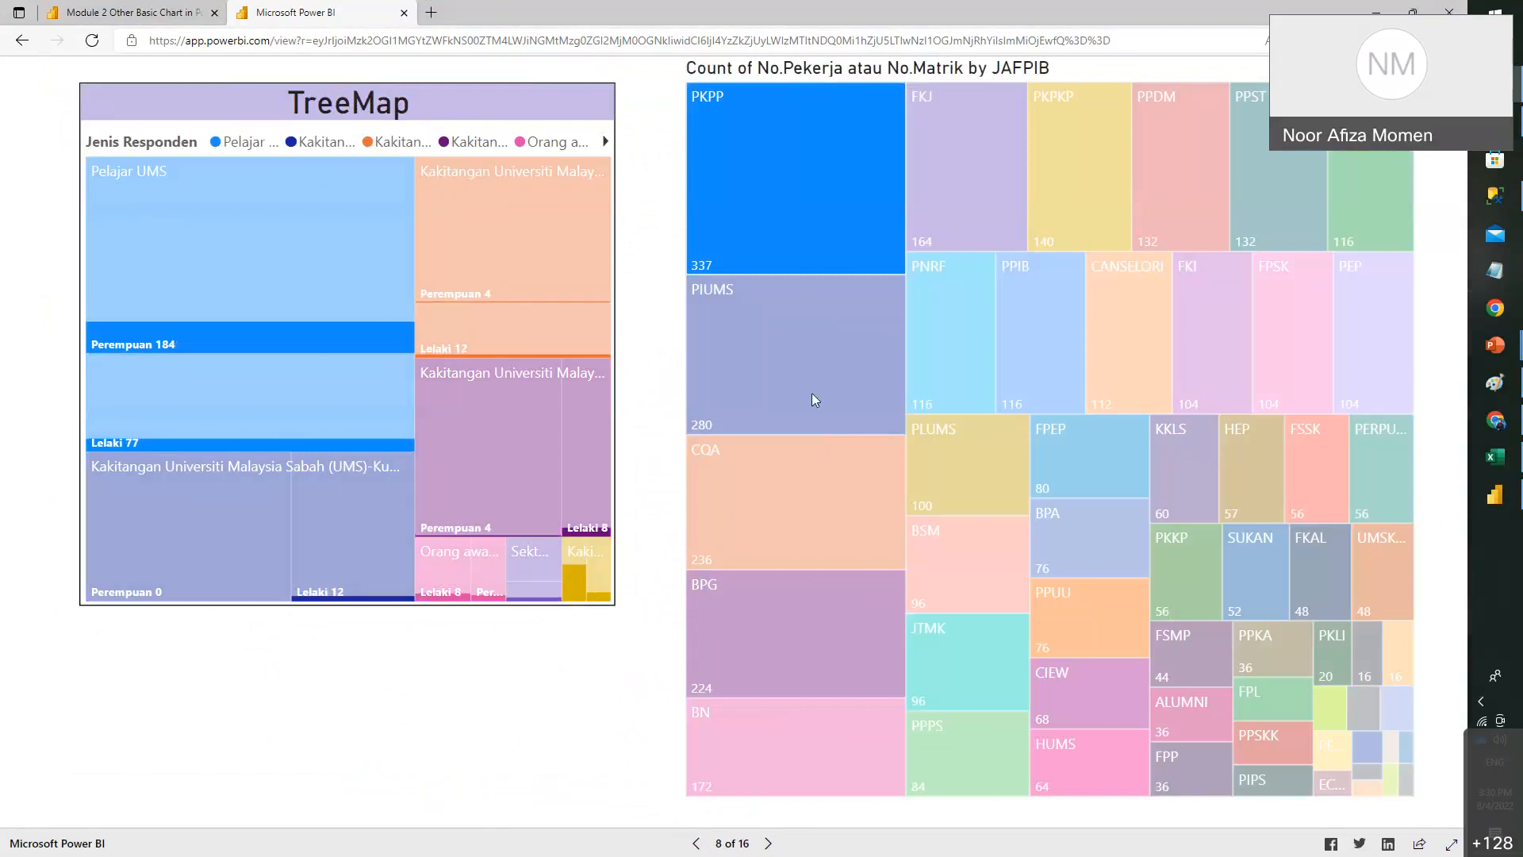
left_click(813, 399)
left_click(983, 364)
left_click(1128, 342)
- Page forward to the JAFIB chart on page 14, then return to the original report tab
left_click(769, 845)
left_click(769, 846)
left_click(769, 845)
left_click(769, 846)
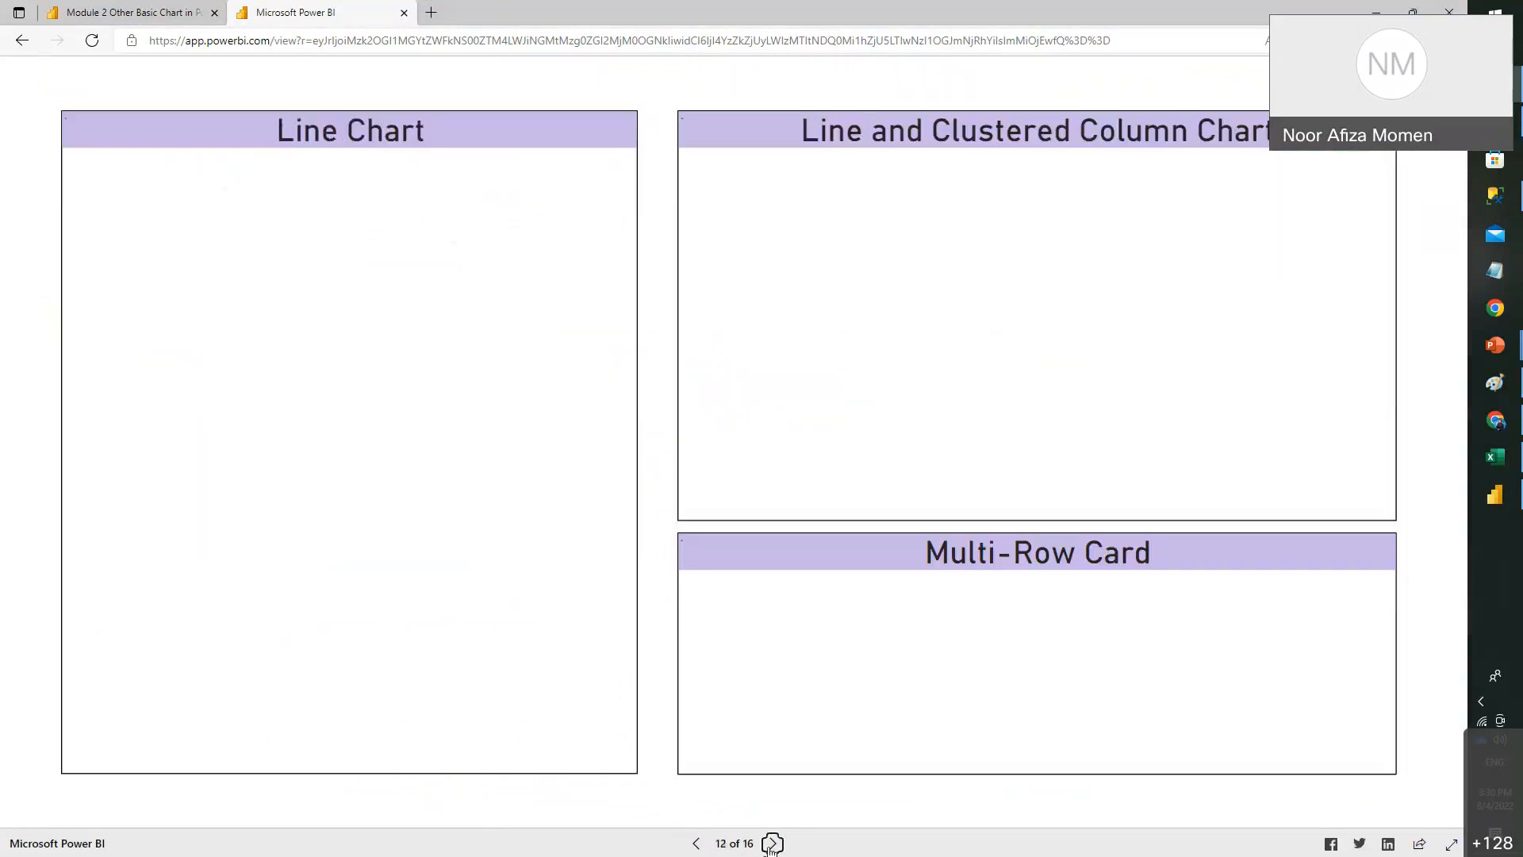
left_click(771, 844)
left_click(771, 844)
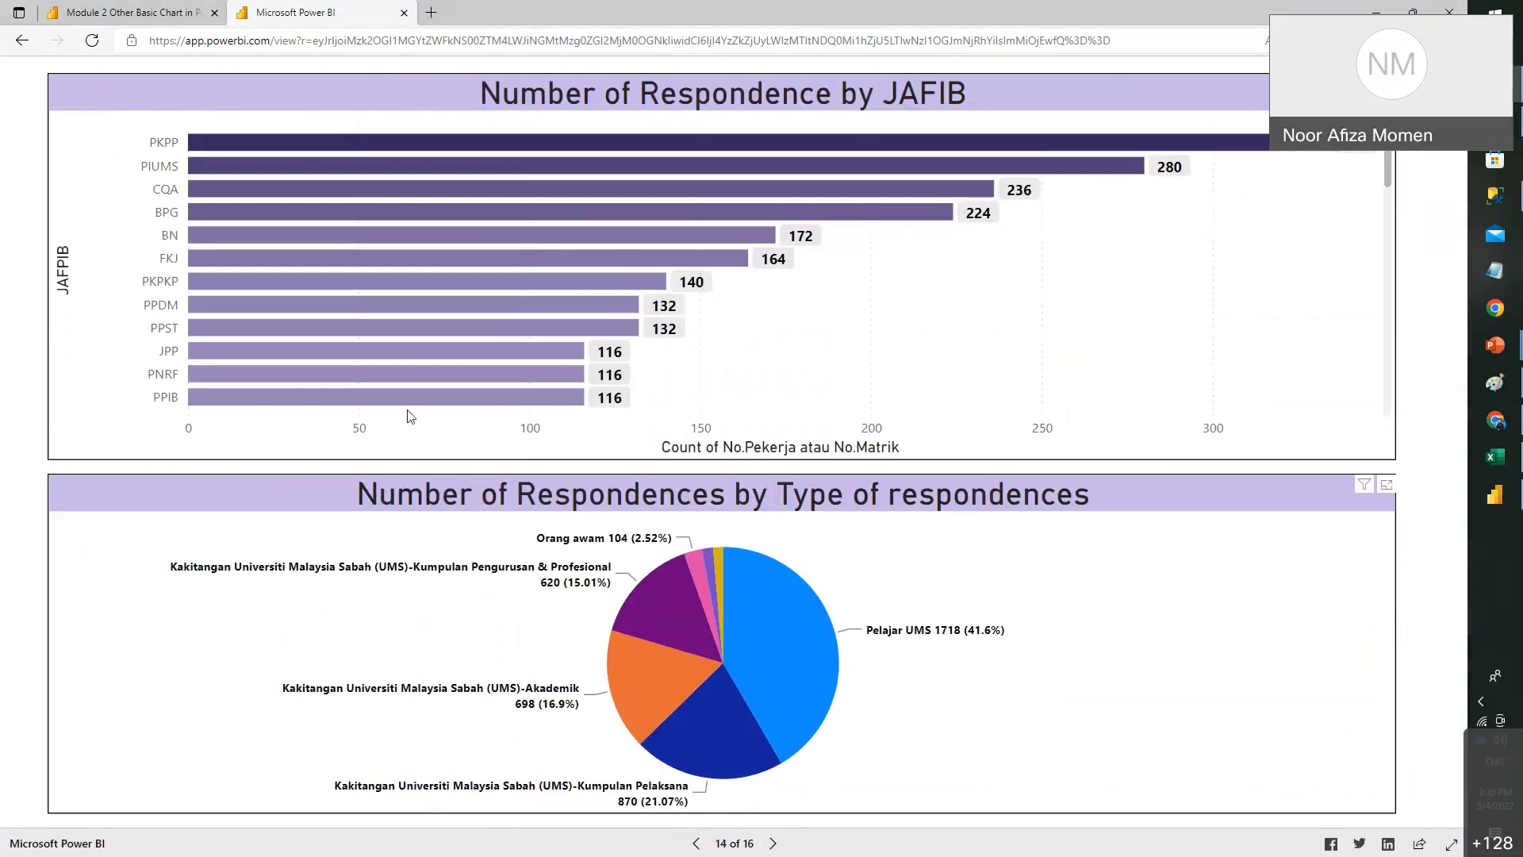
left_click(106, 10)
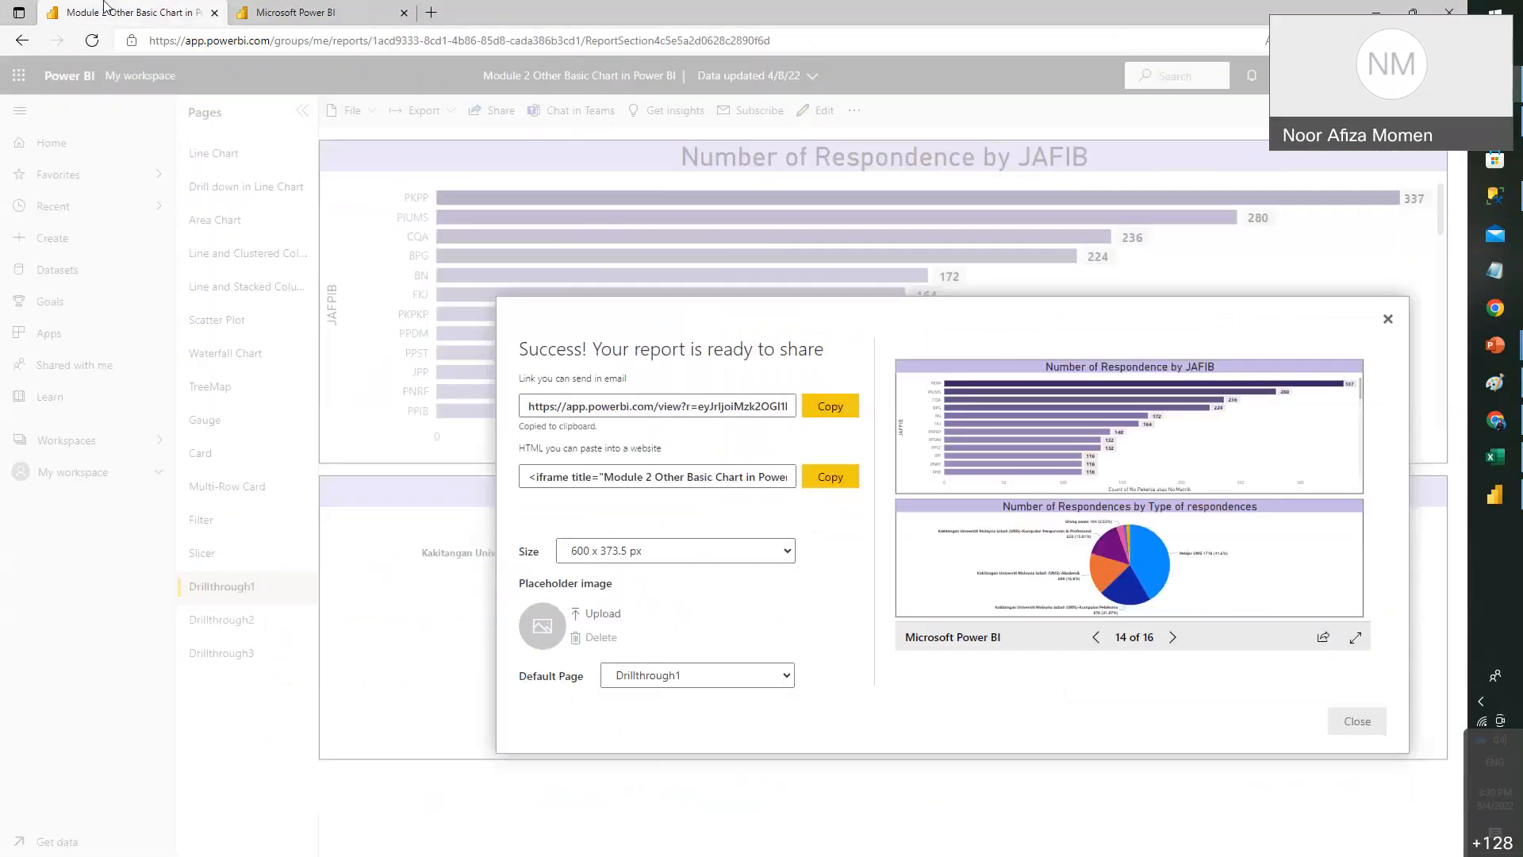
- Close the share and publishing success dialogs and return to the Module 2 Managing Basic Visuals presentation
left_click(1387, 319)
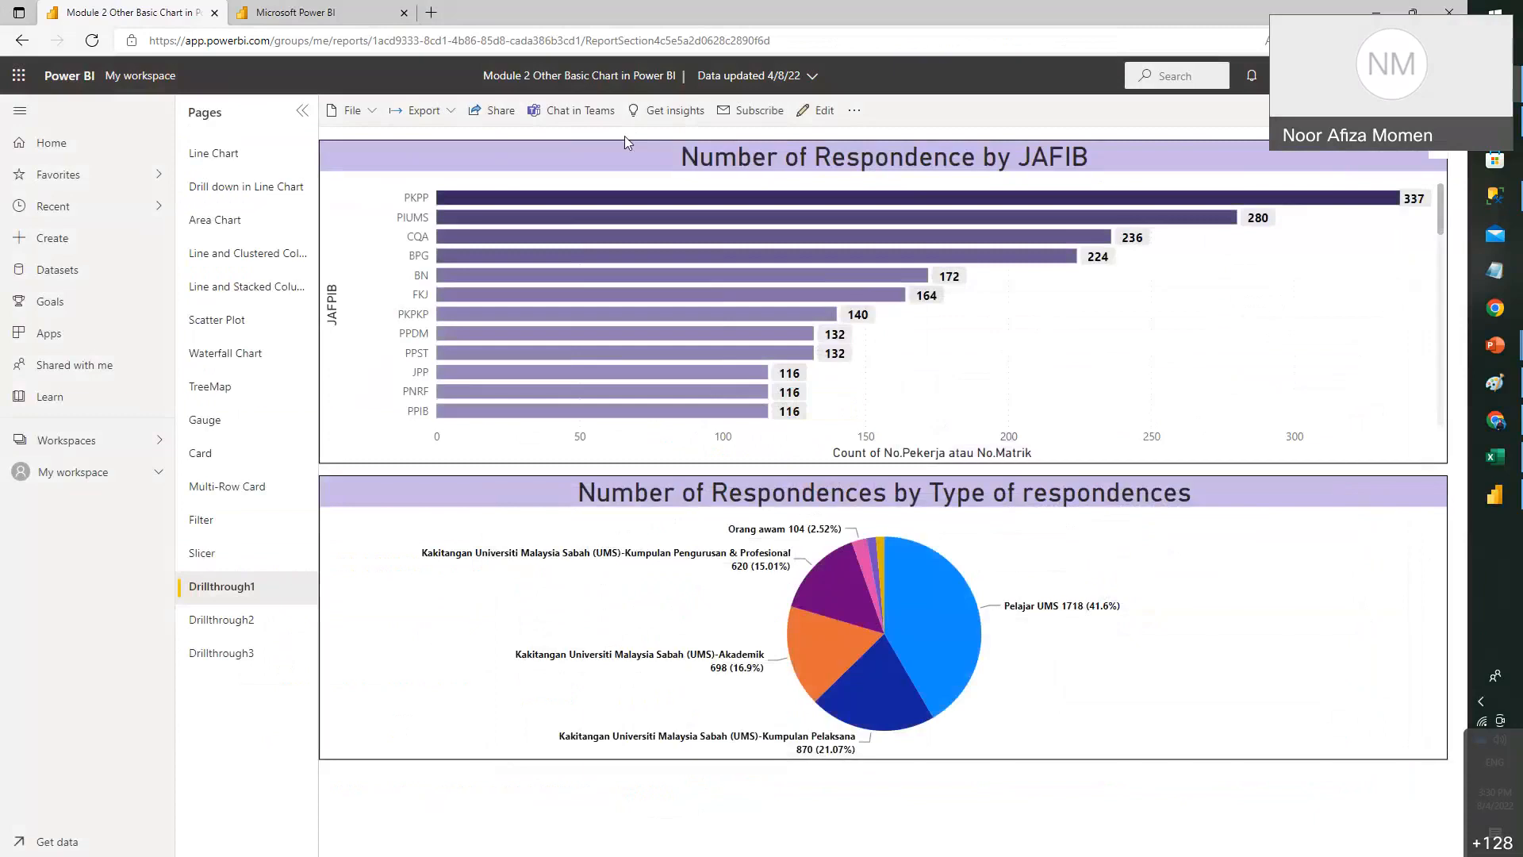
left_click(1496, 495)
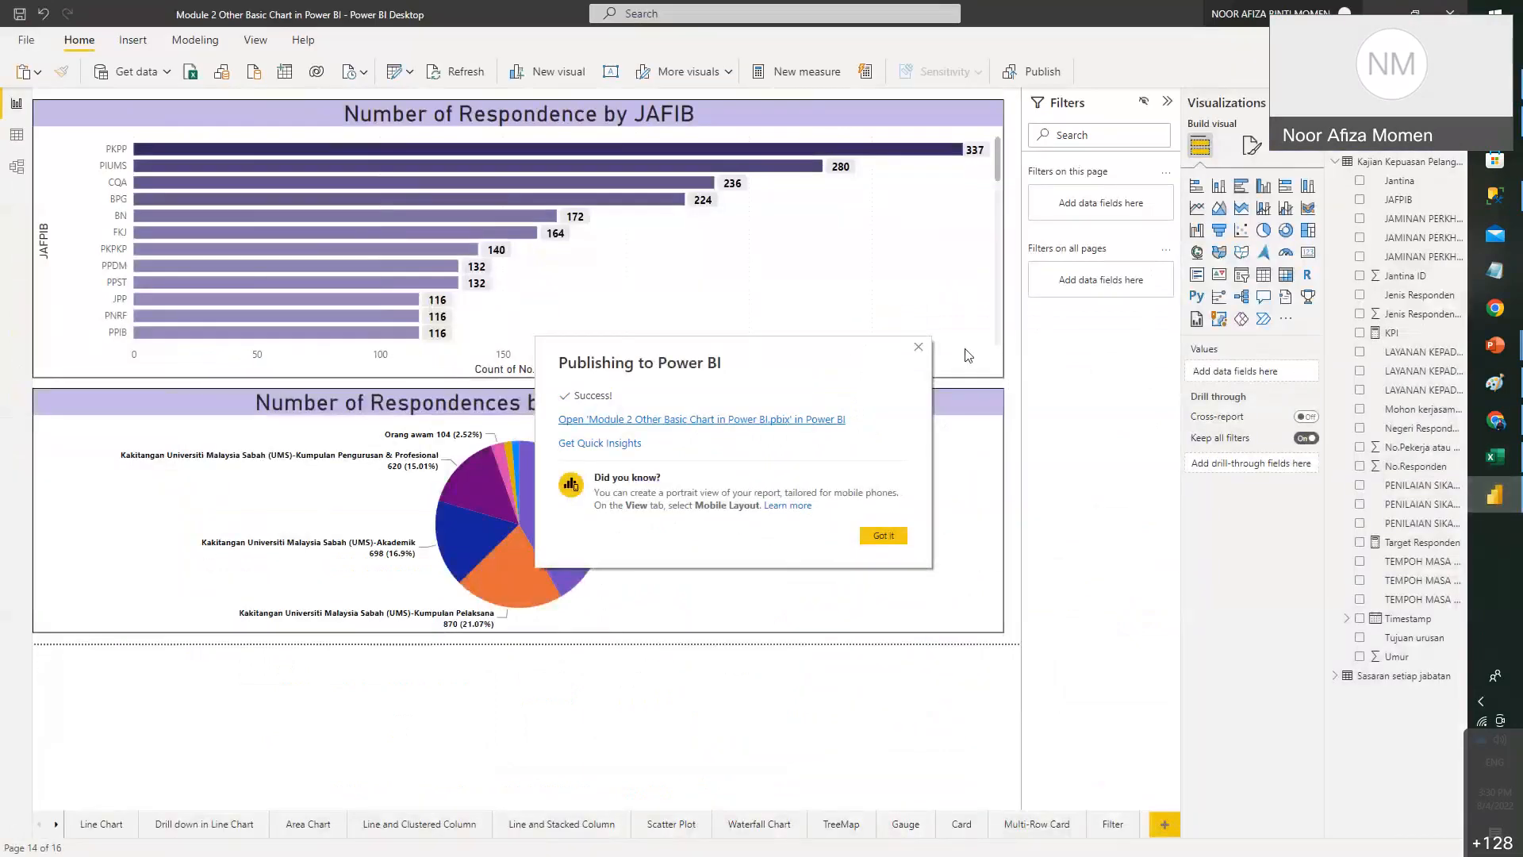
left_click(918, 348)
mouse_move(1496, 345)
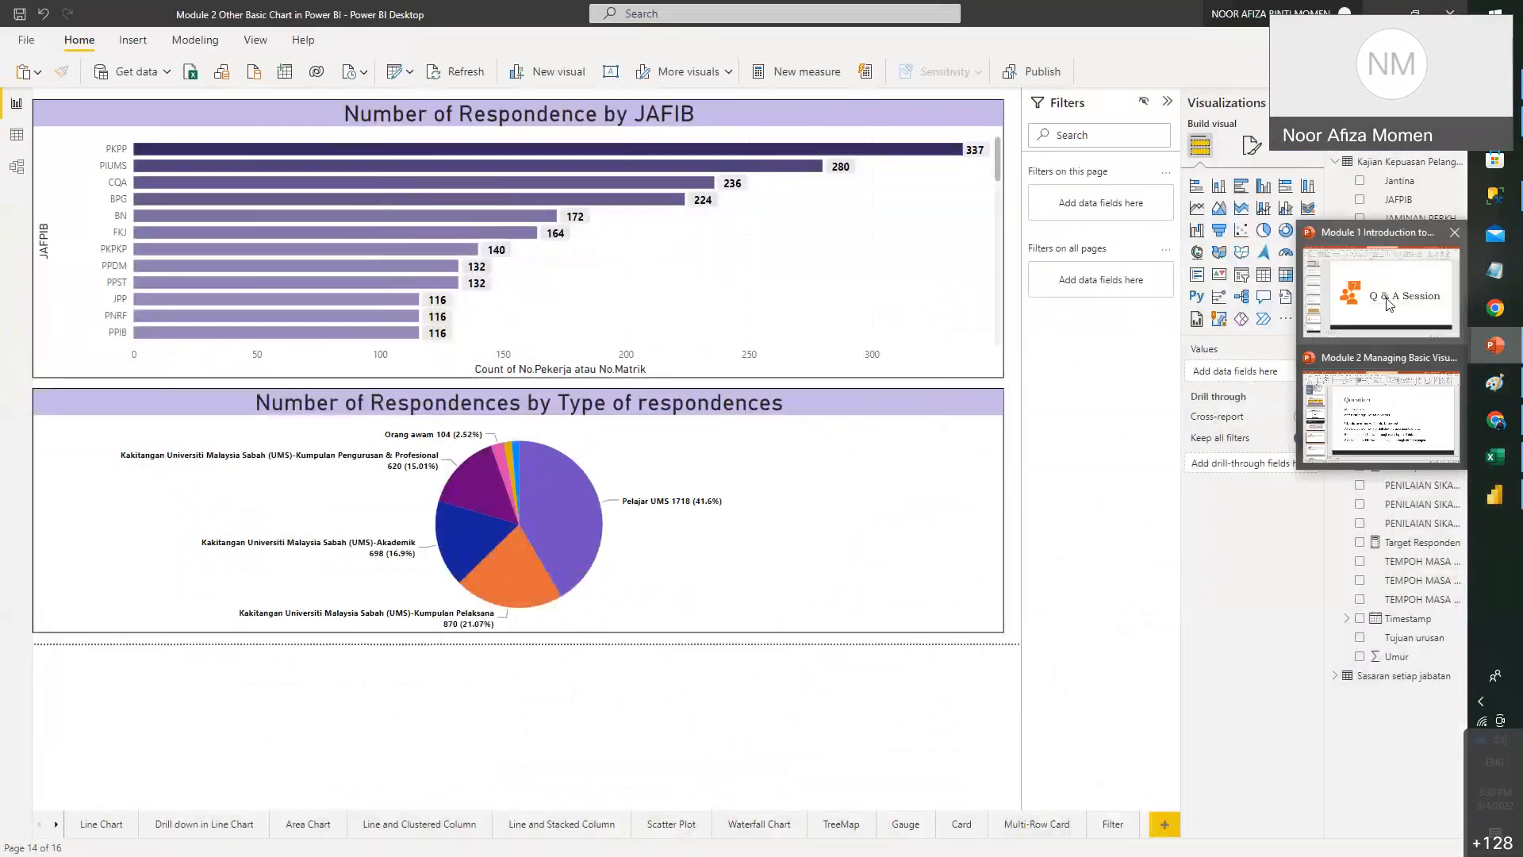
left_click(1380, 412)
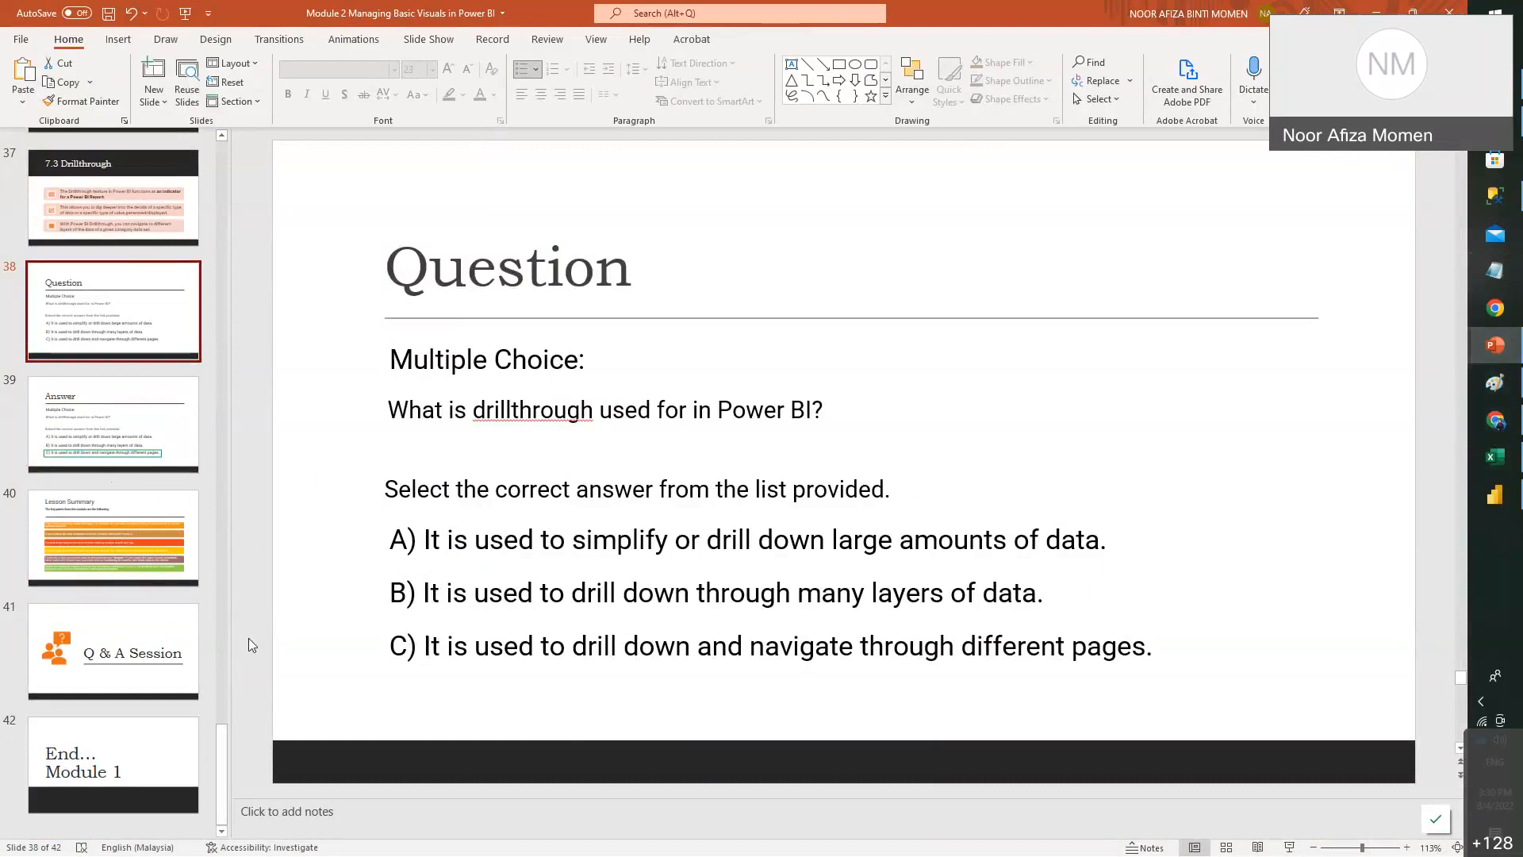
- Go to slide 40, the Lesson Summary on charts, drill-down, cards and slicers
left_click(113, 538)
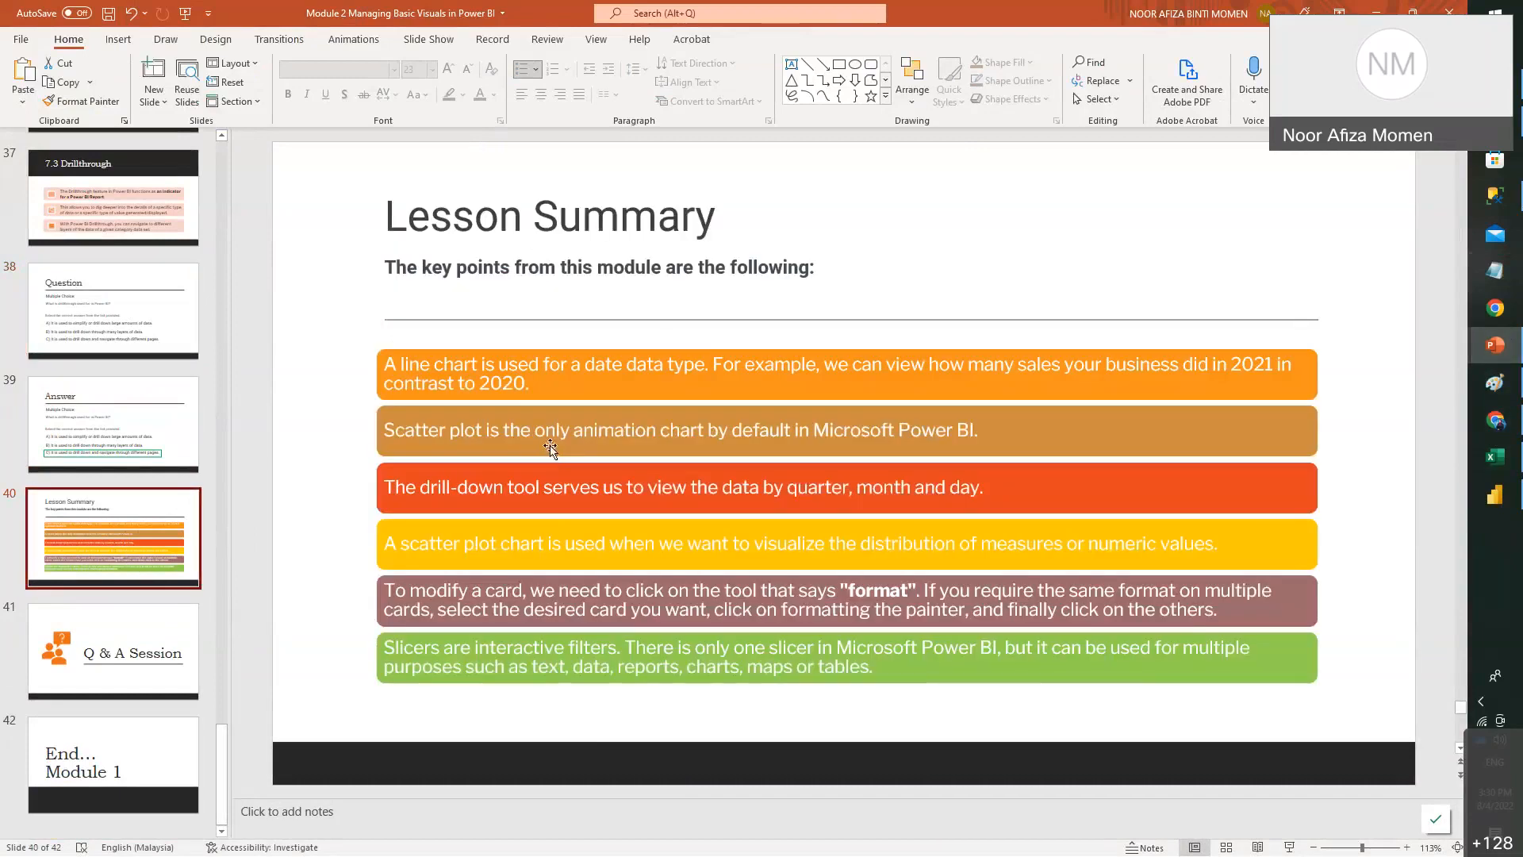